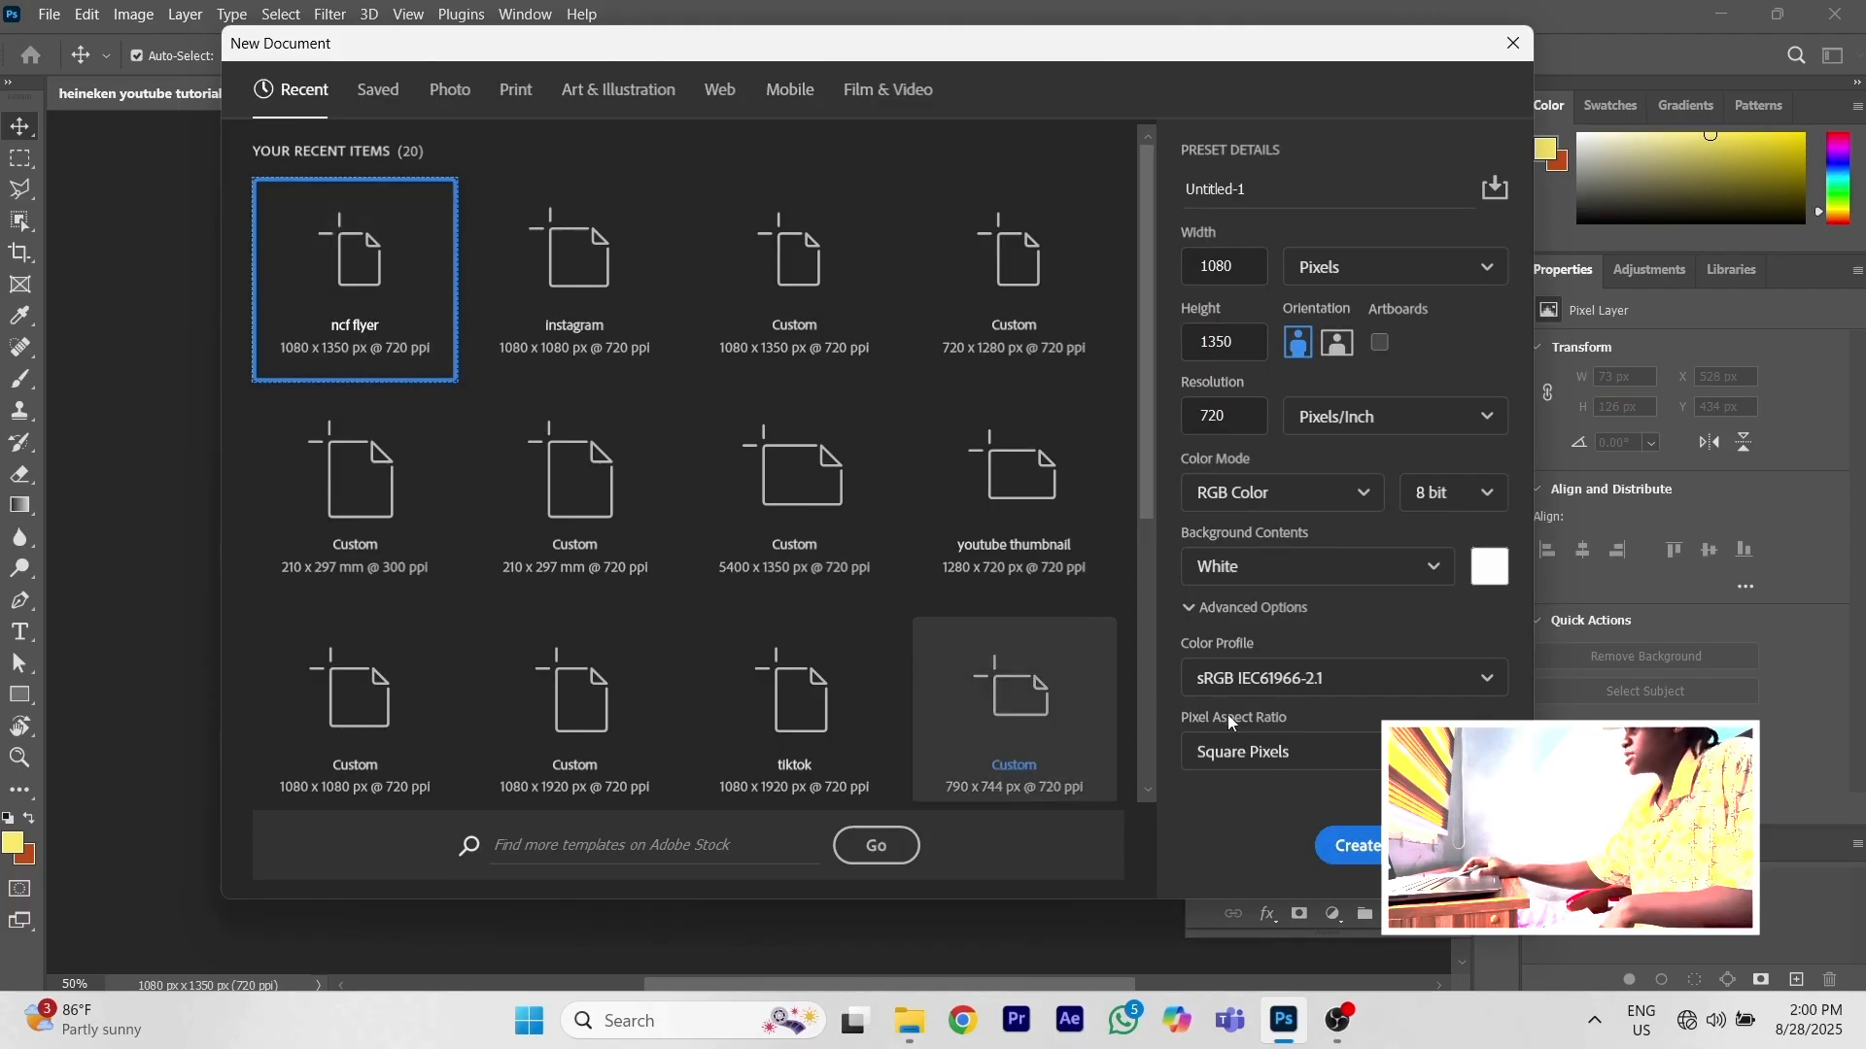
Create a 1080 x 1350 px, 720 ppi document and place the ChatGPT wheat field image from the heineken assets folder as its full-canvas background
click(1346, 844)
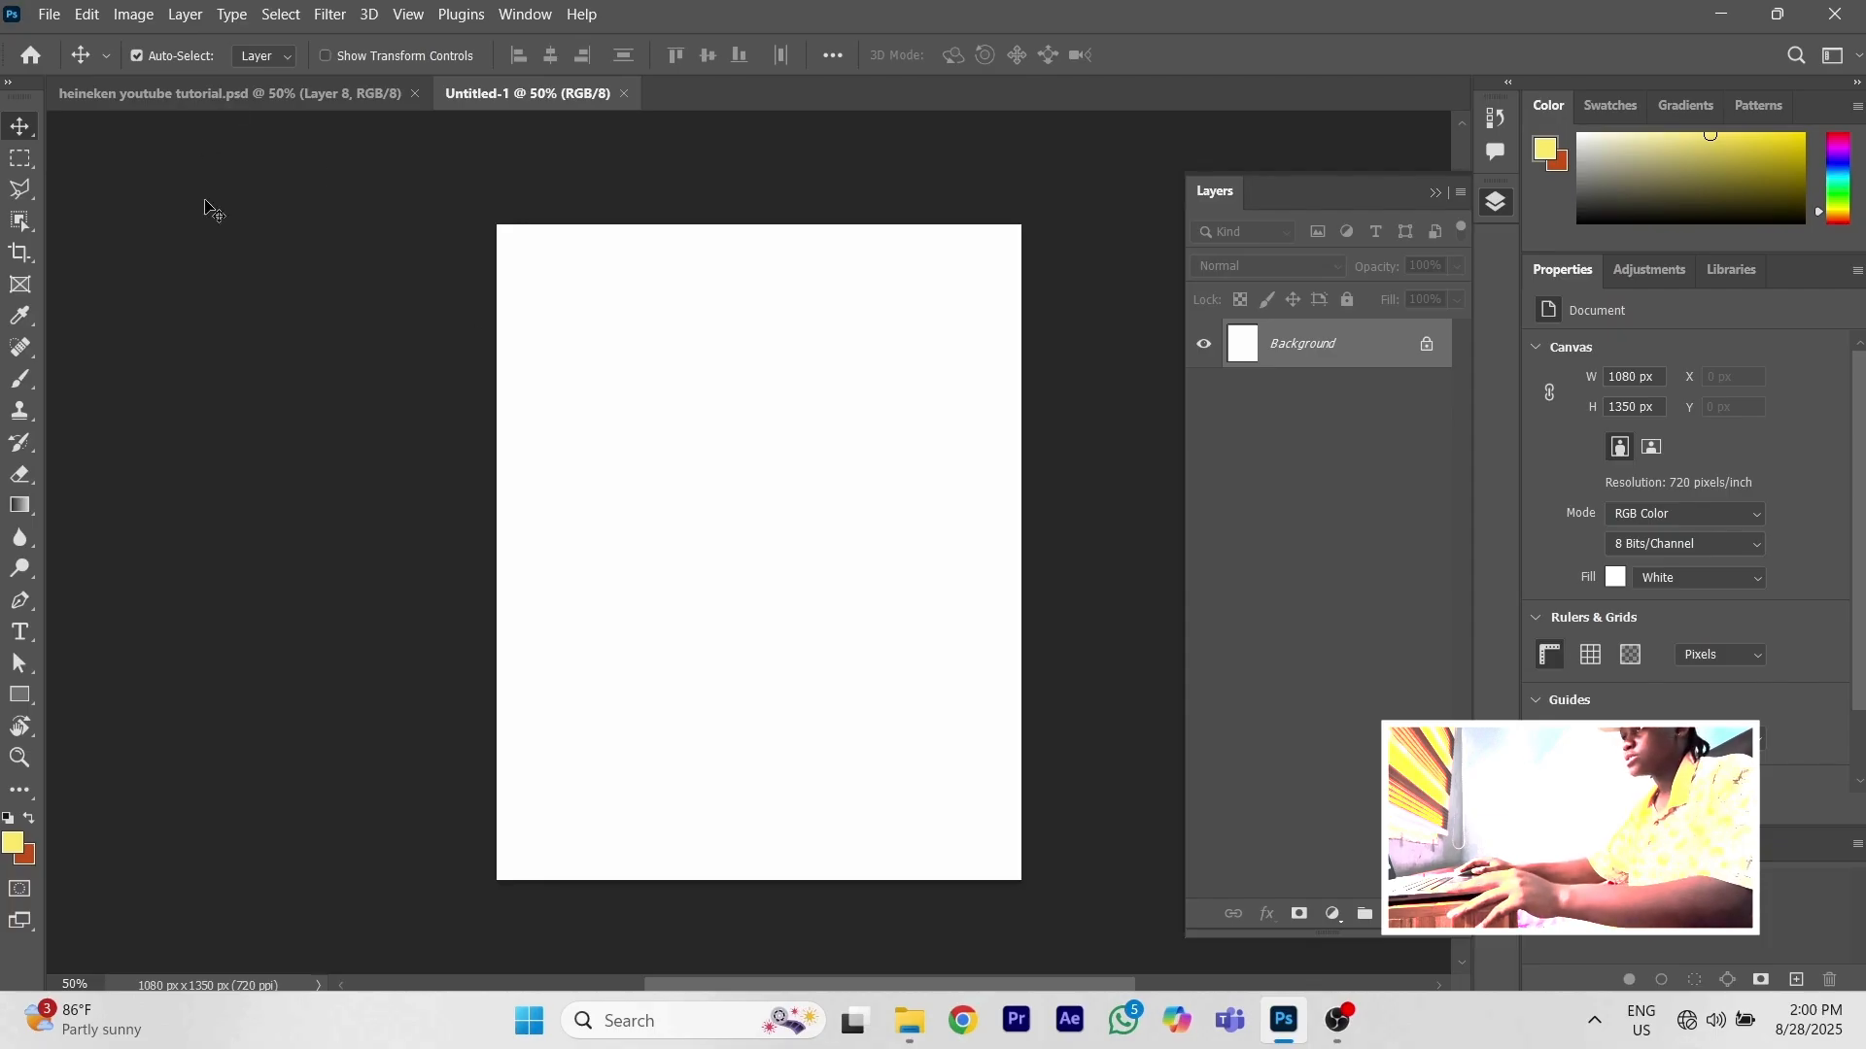
click(899, 1018)
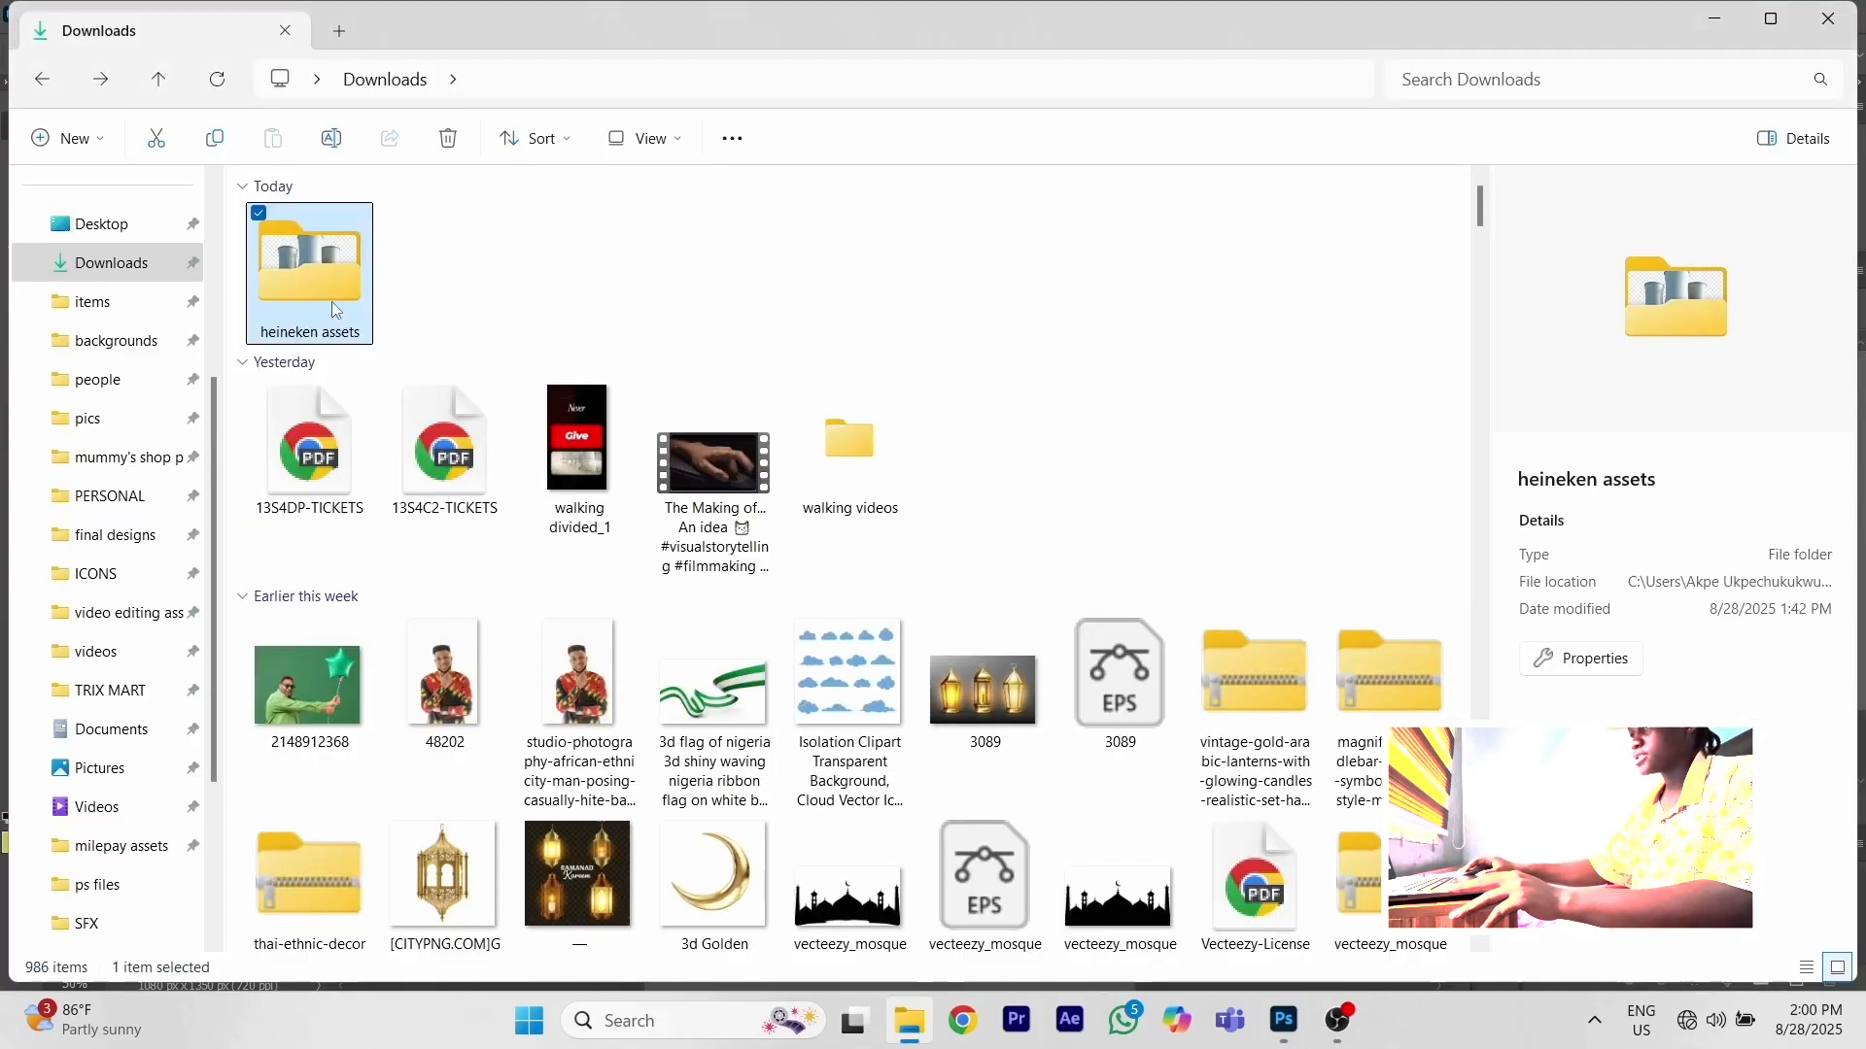
double_click(317, 278)
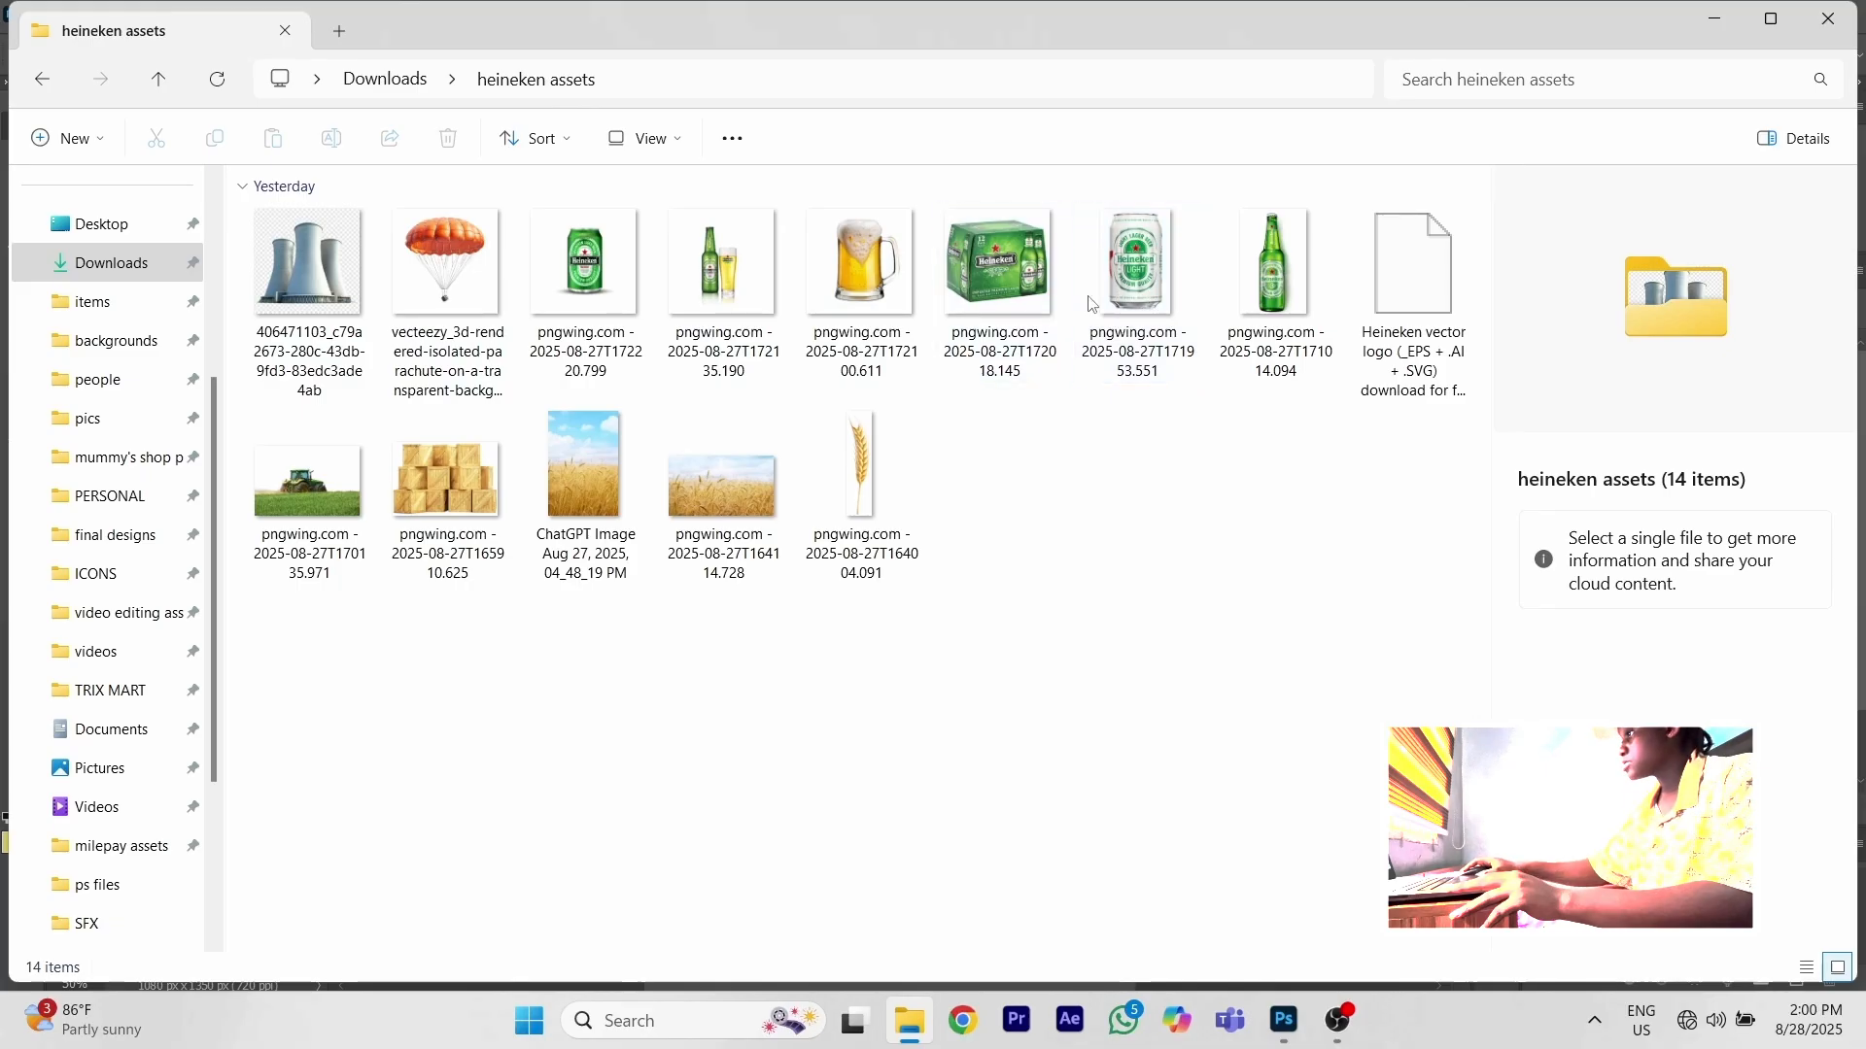
click(594, 466)
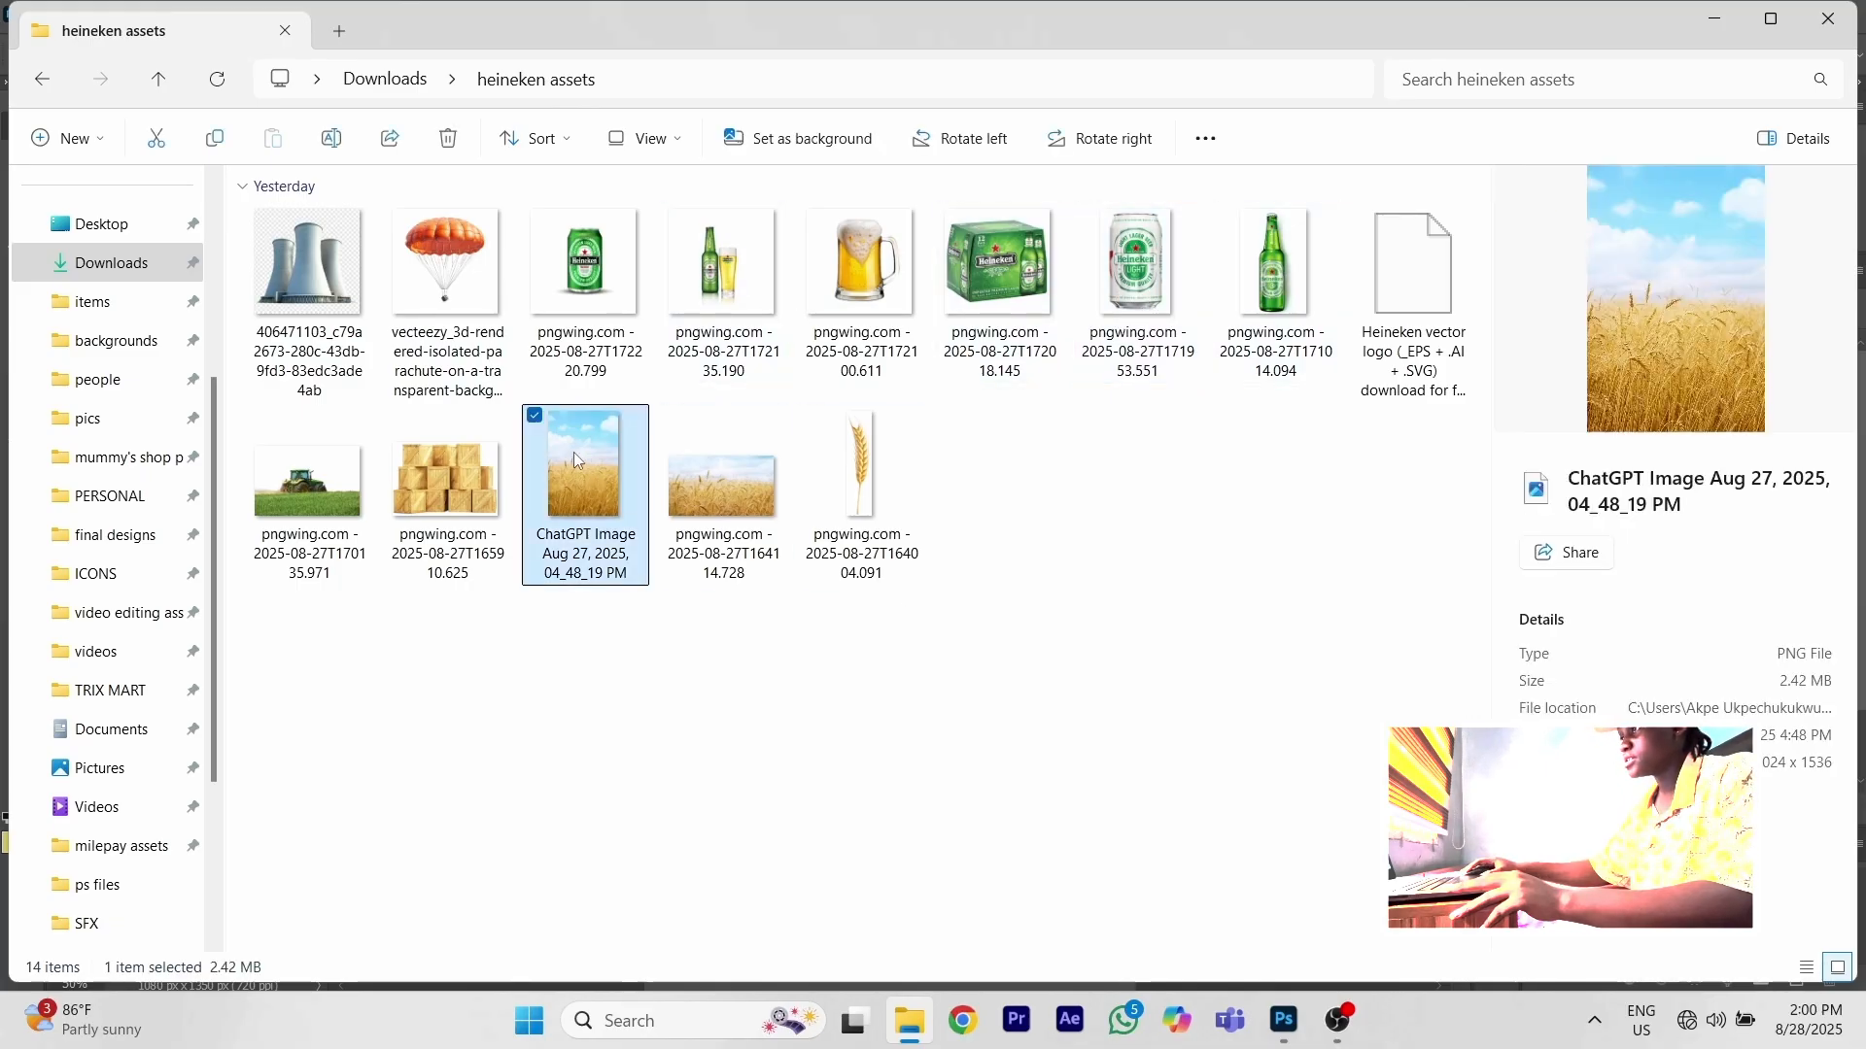
drag(573, 513, 731, 613)
drag(543, 551, 497, 551)
key(Return)
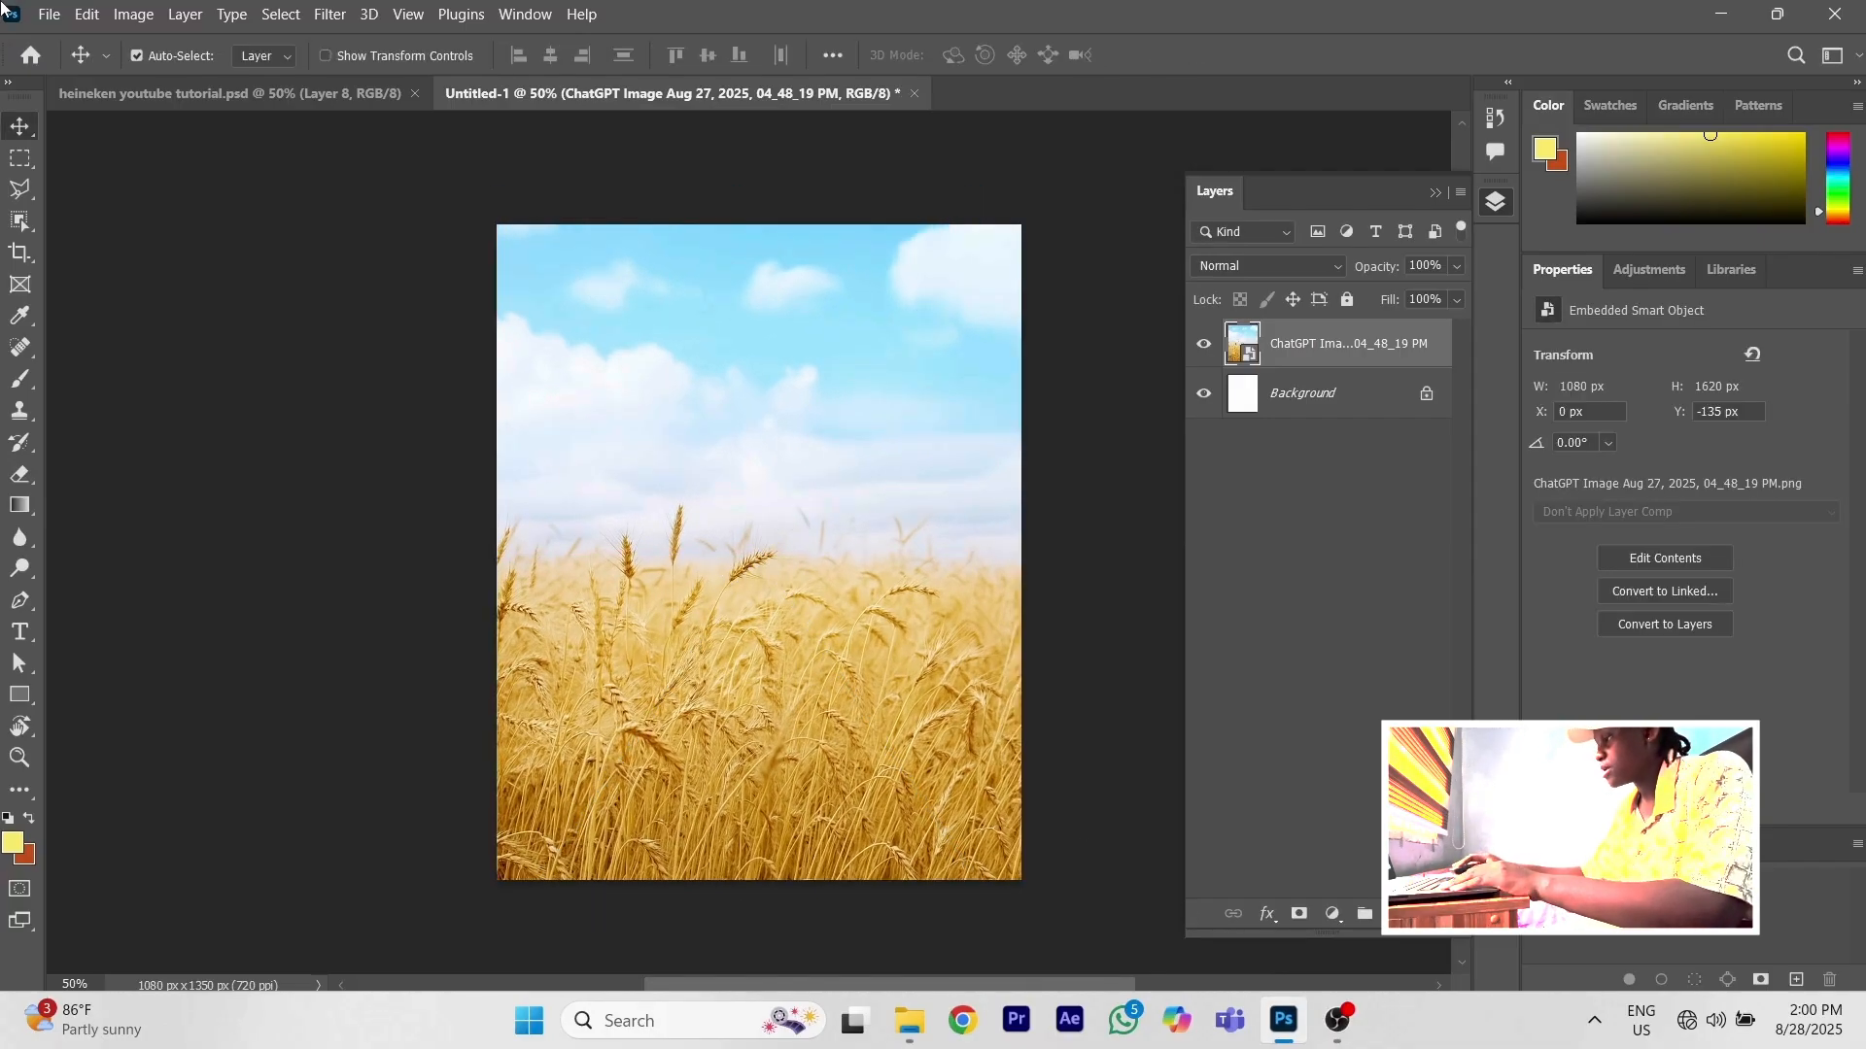
Place the wooden crates image and scale it to about 686 x 464 px, centred horizontally on the wheat field
click(908, 1020)
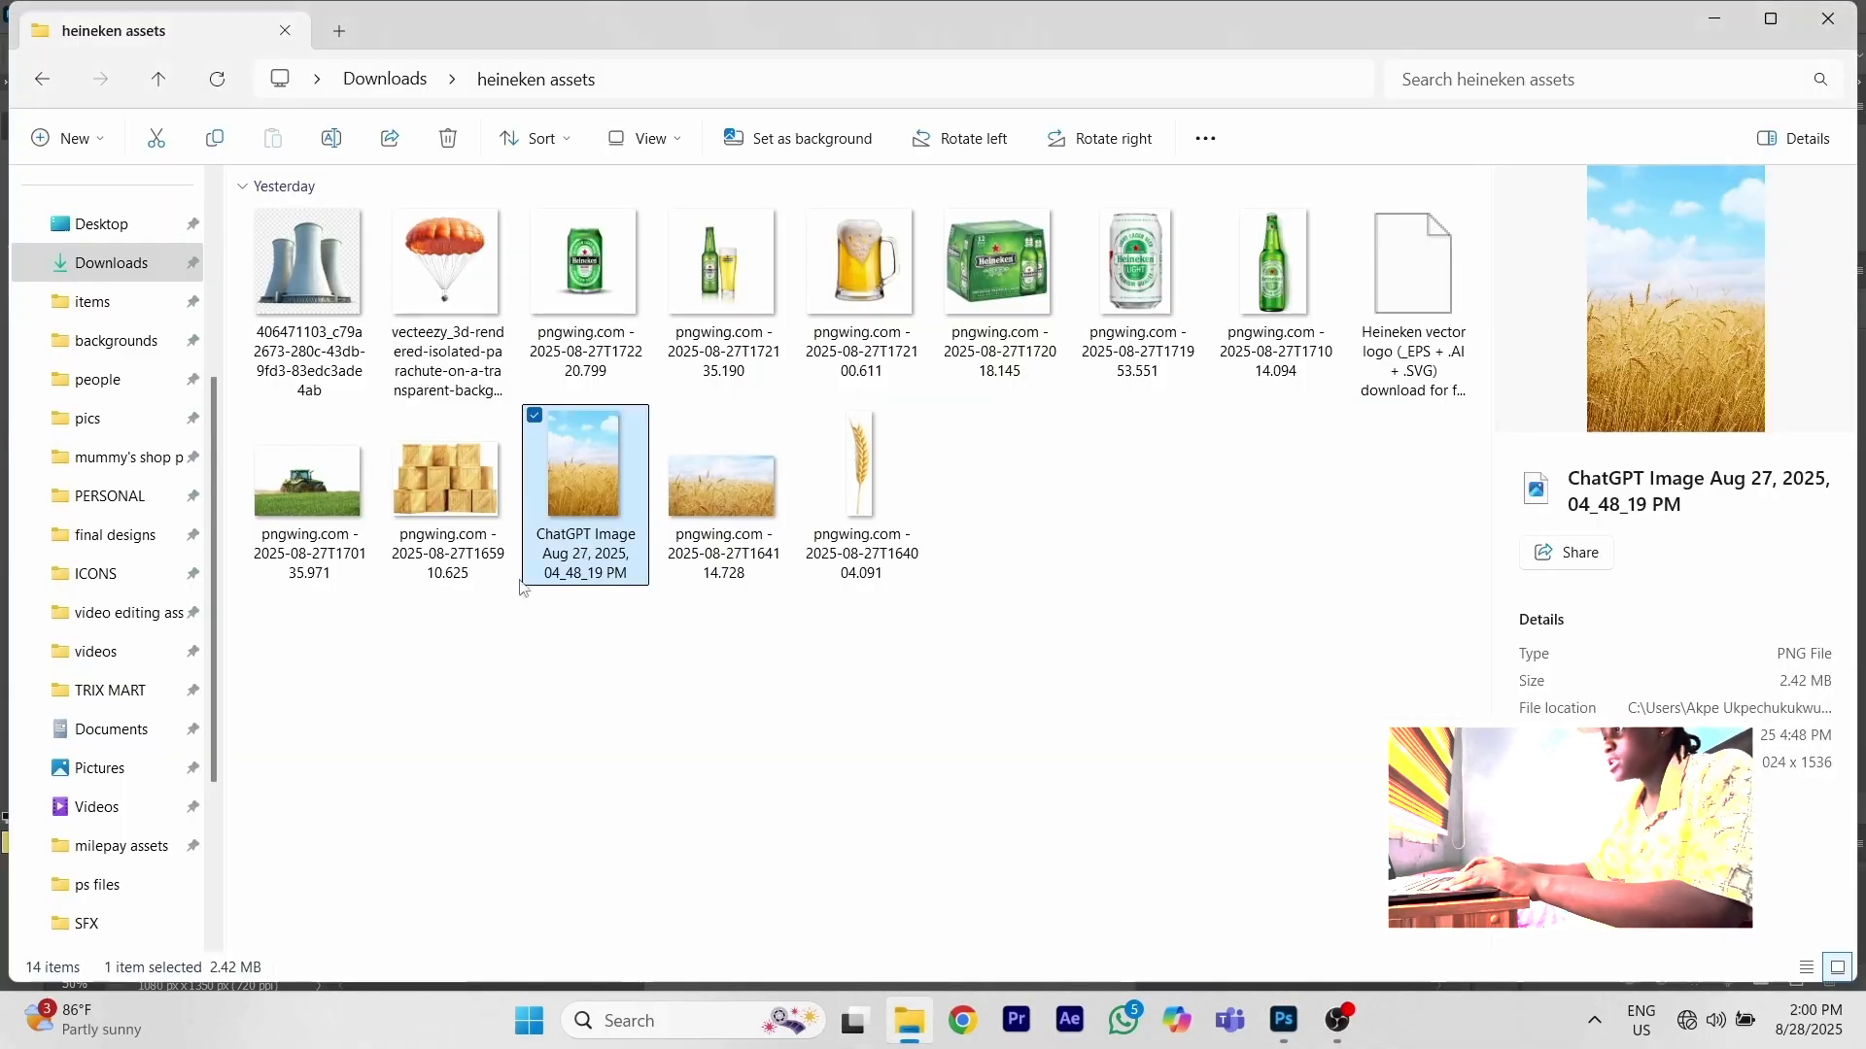
click(468, 492)
drag(457, 504, 836, 719)
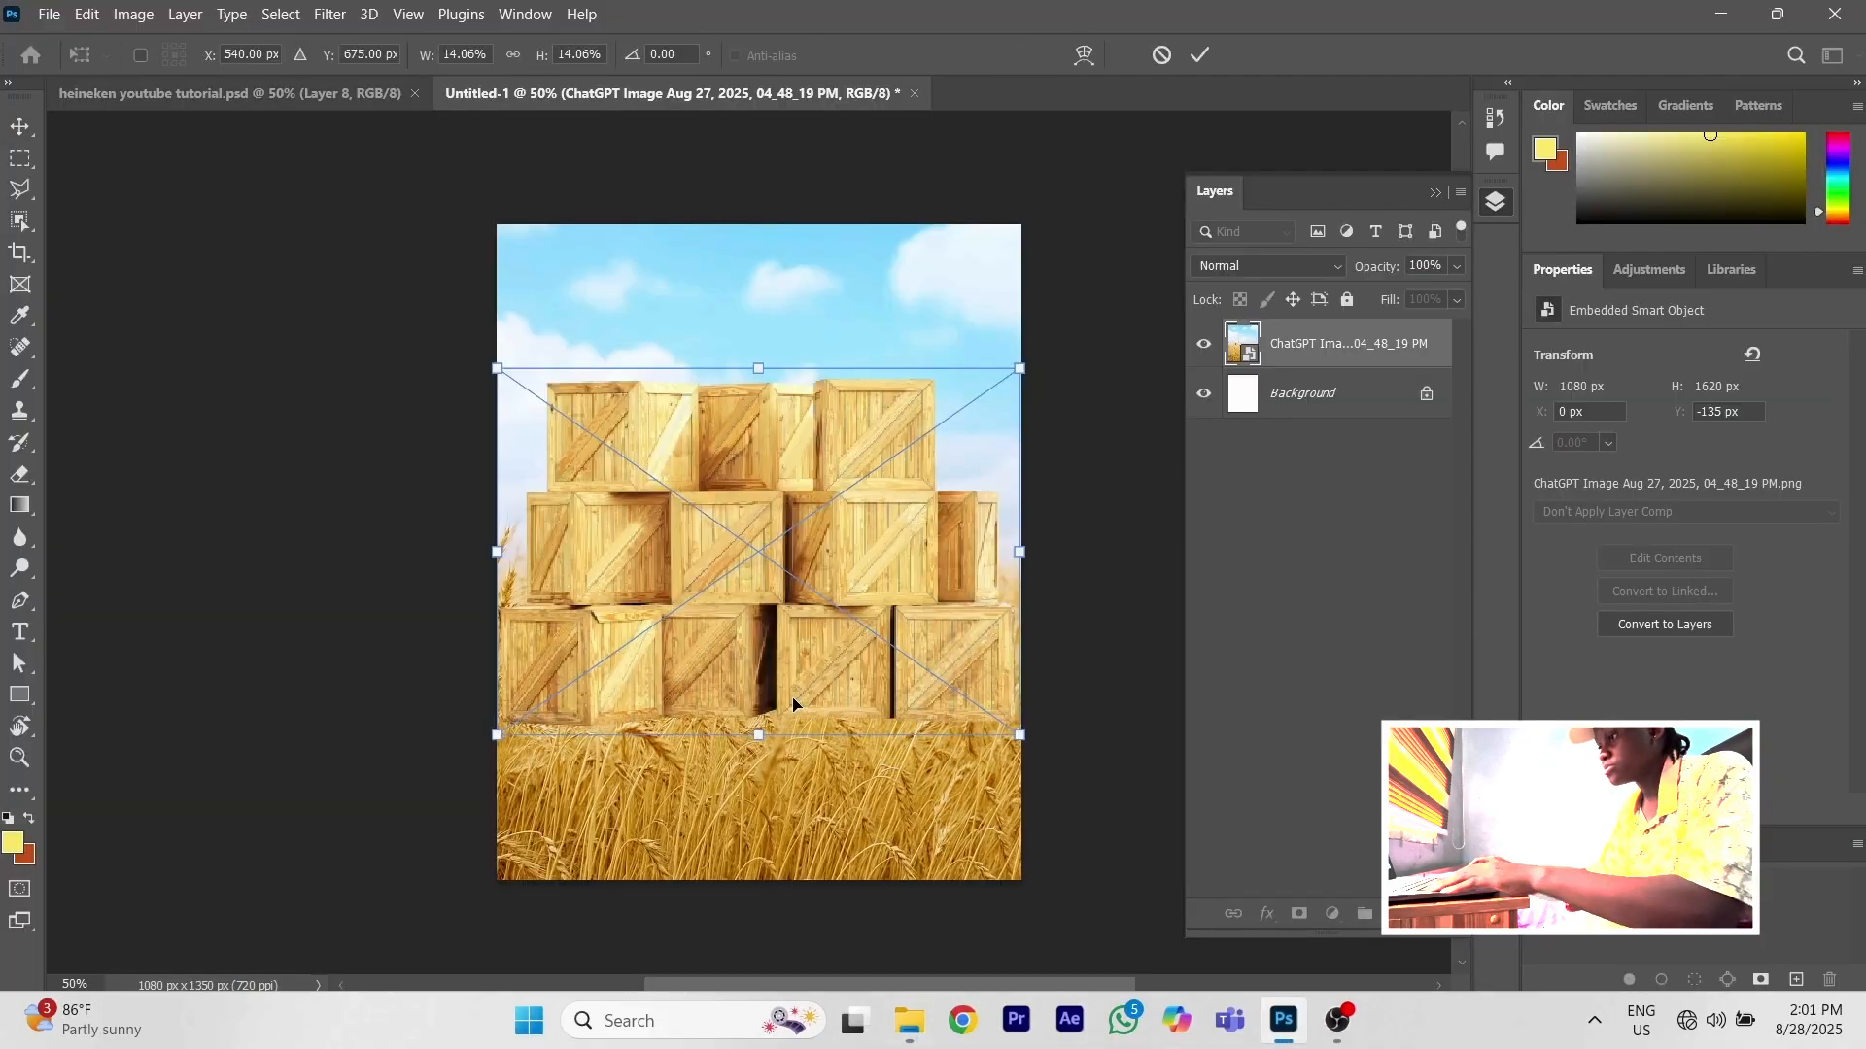
drag(757, 370, 773, 496)
key(Return)
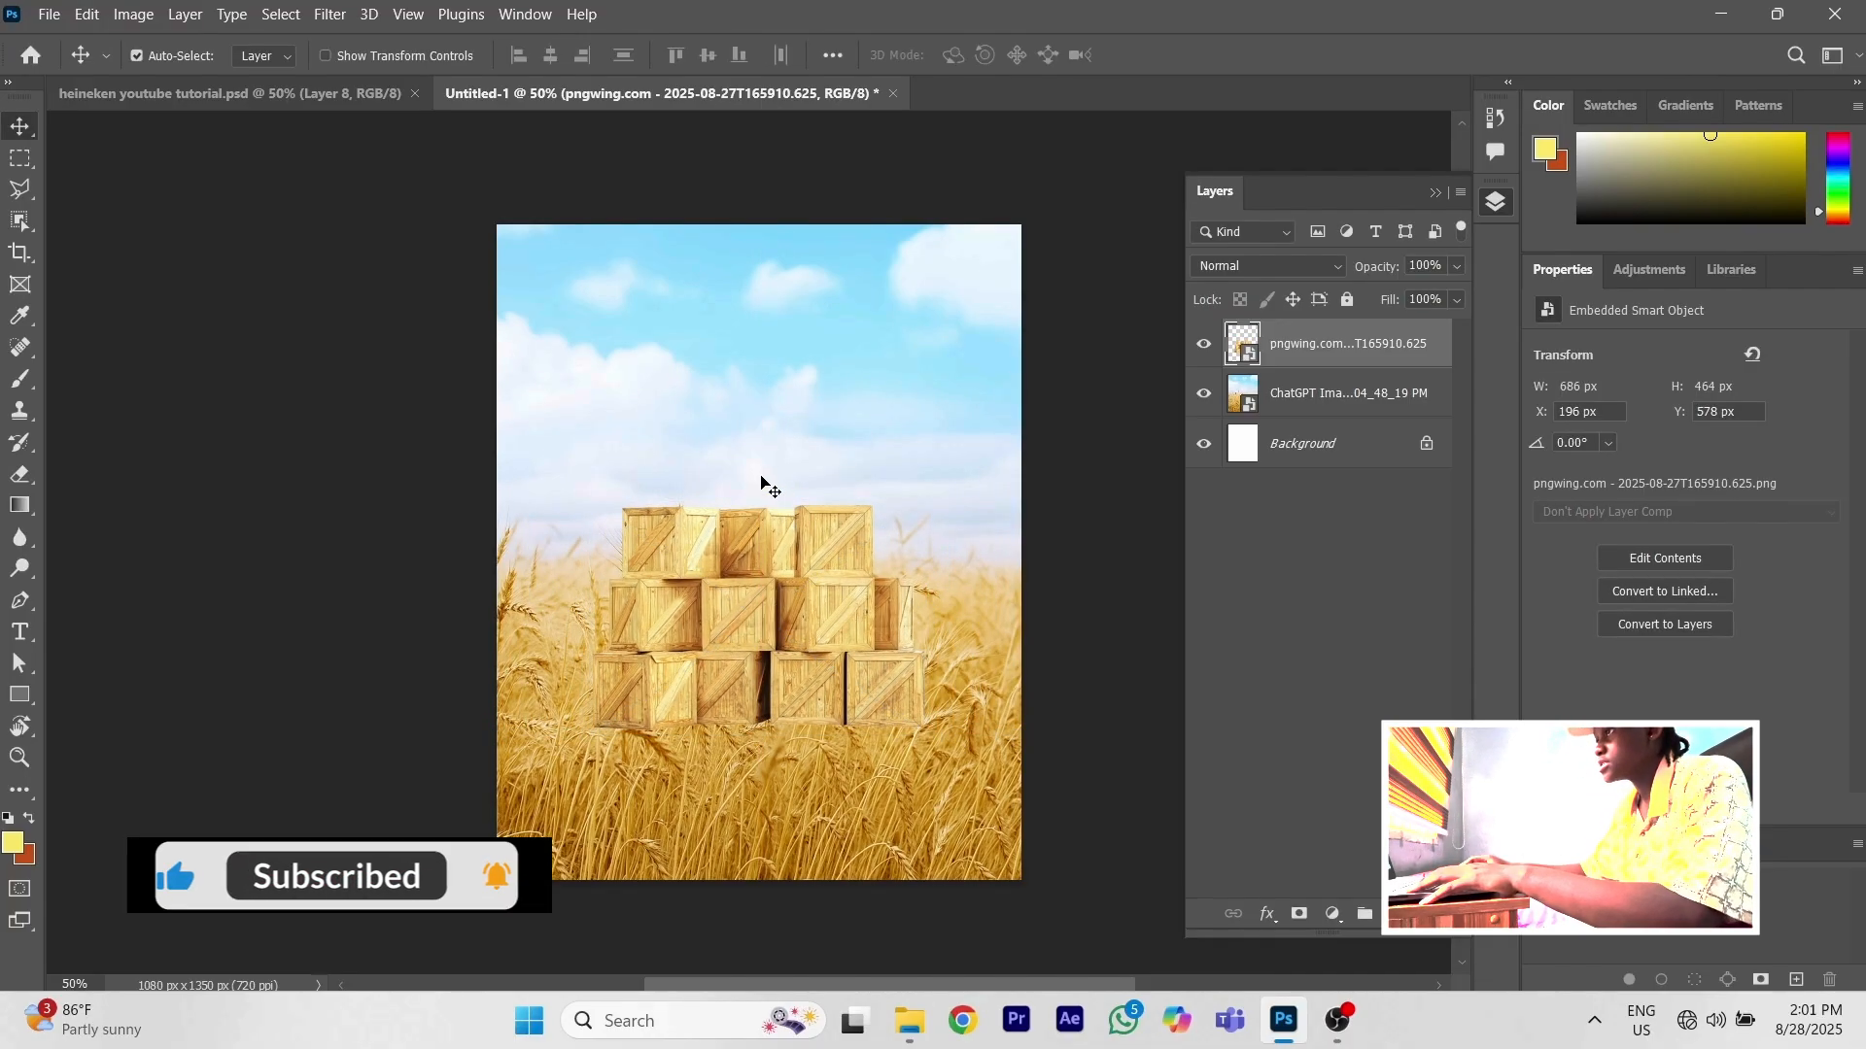
Check the finished heineken design, then place the second wheat field image in the new document, about 1290 px wide, over the canvas's lower part
click(307, 100)
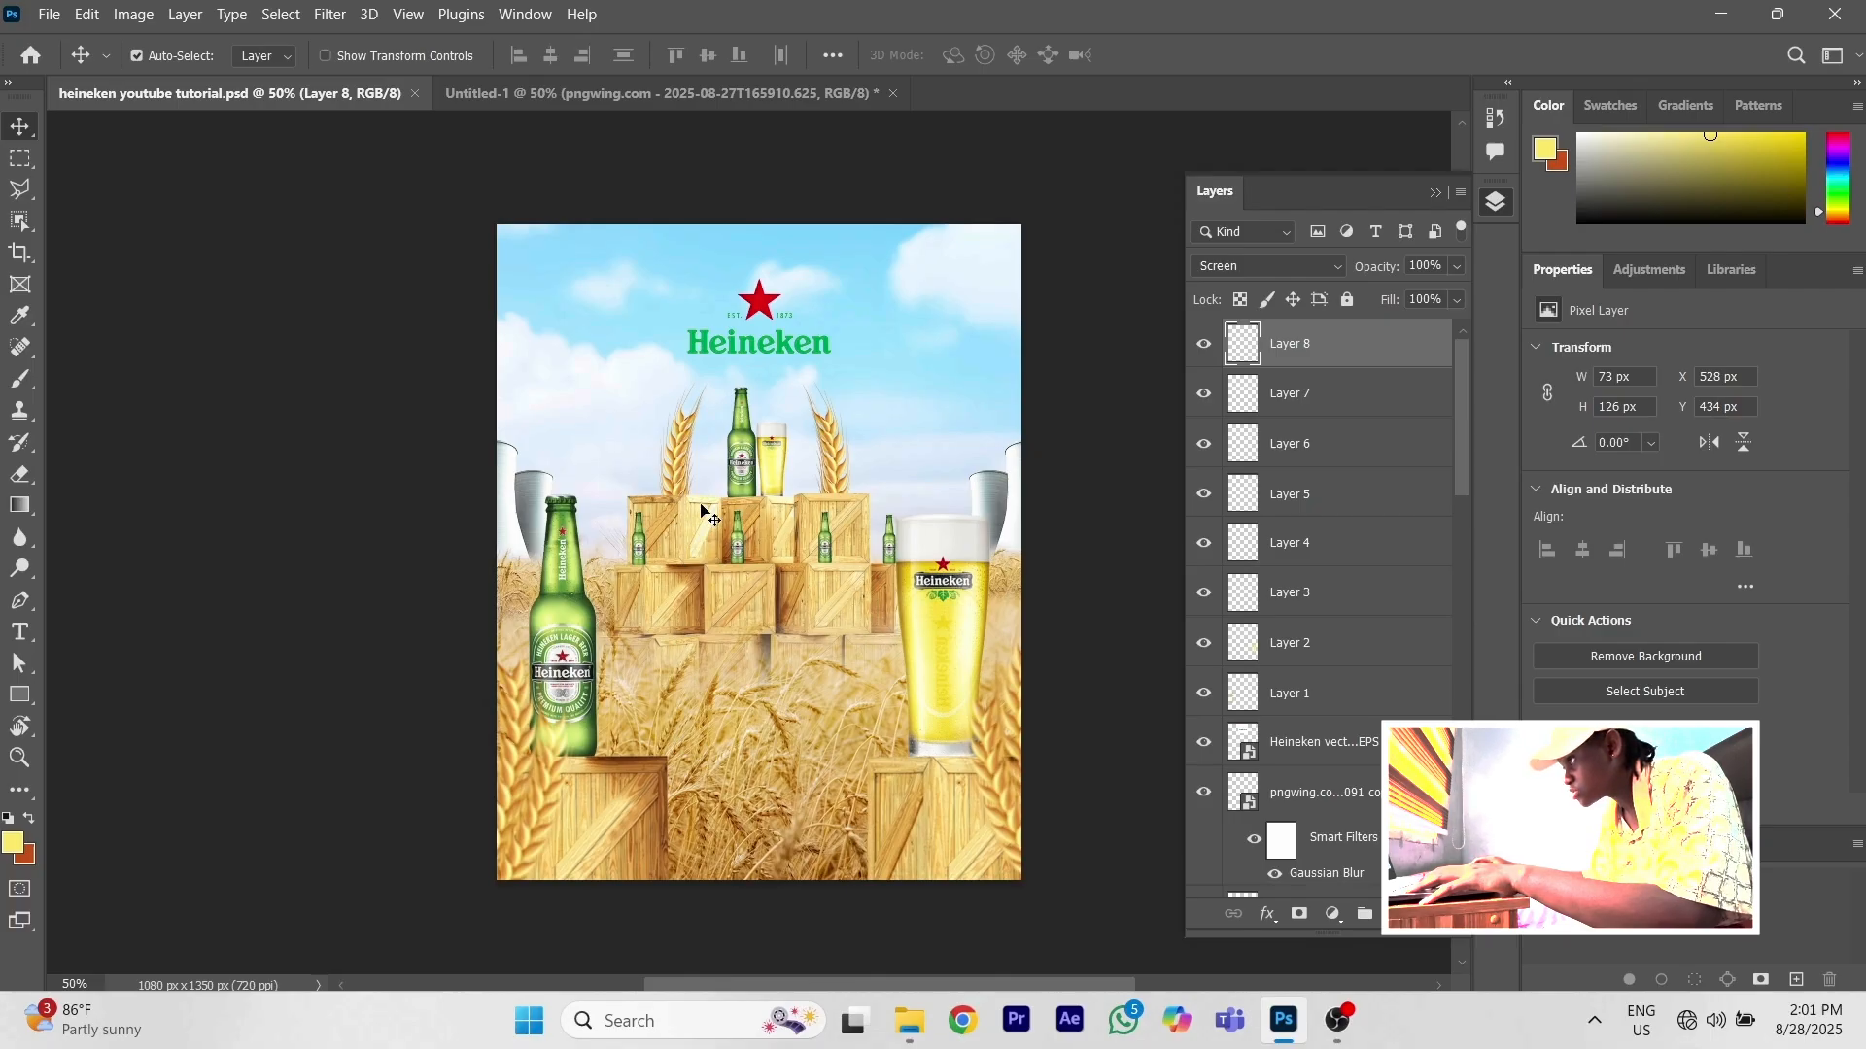
click(649, 97)
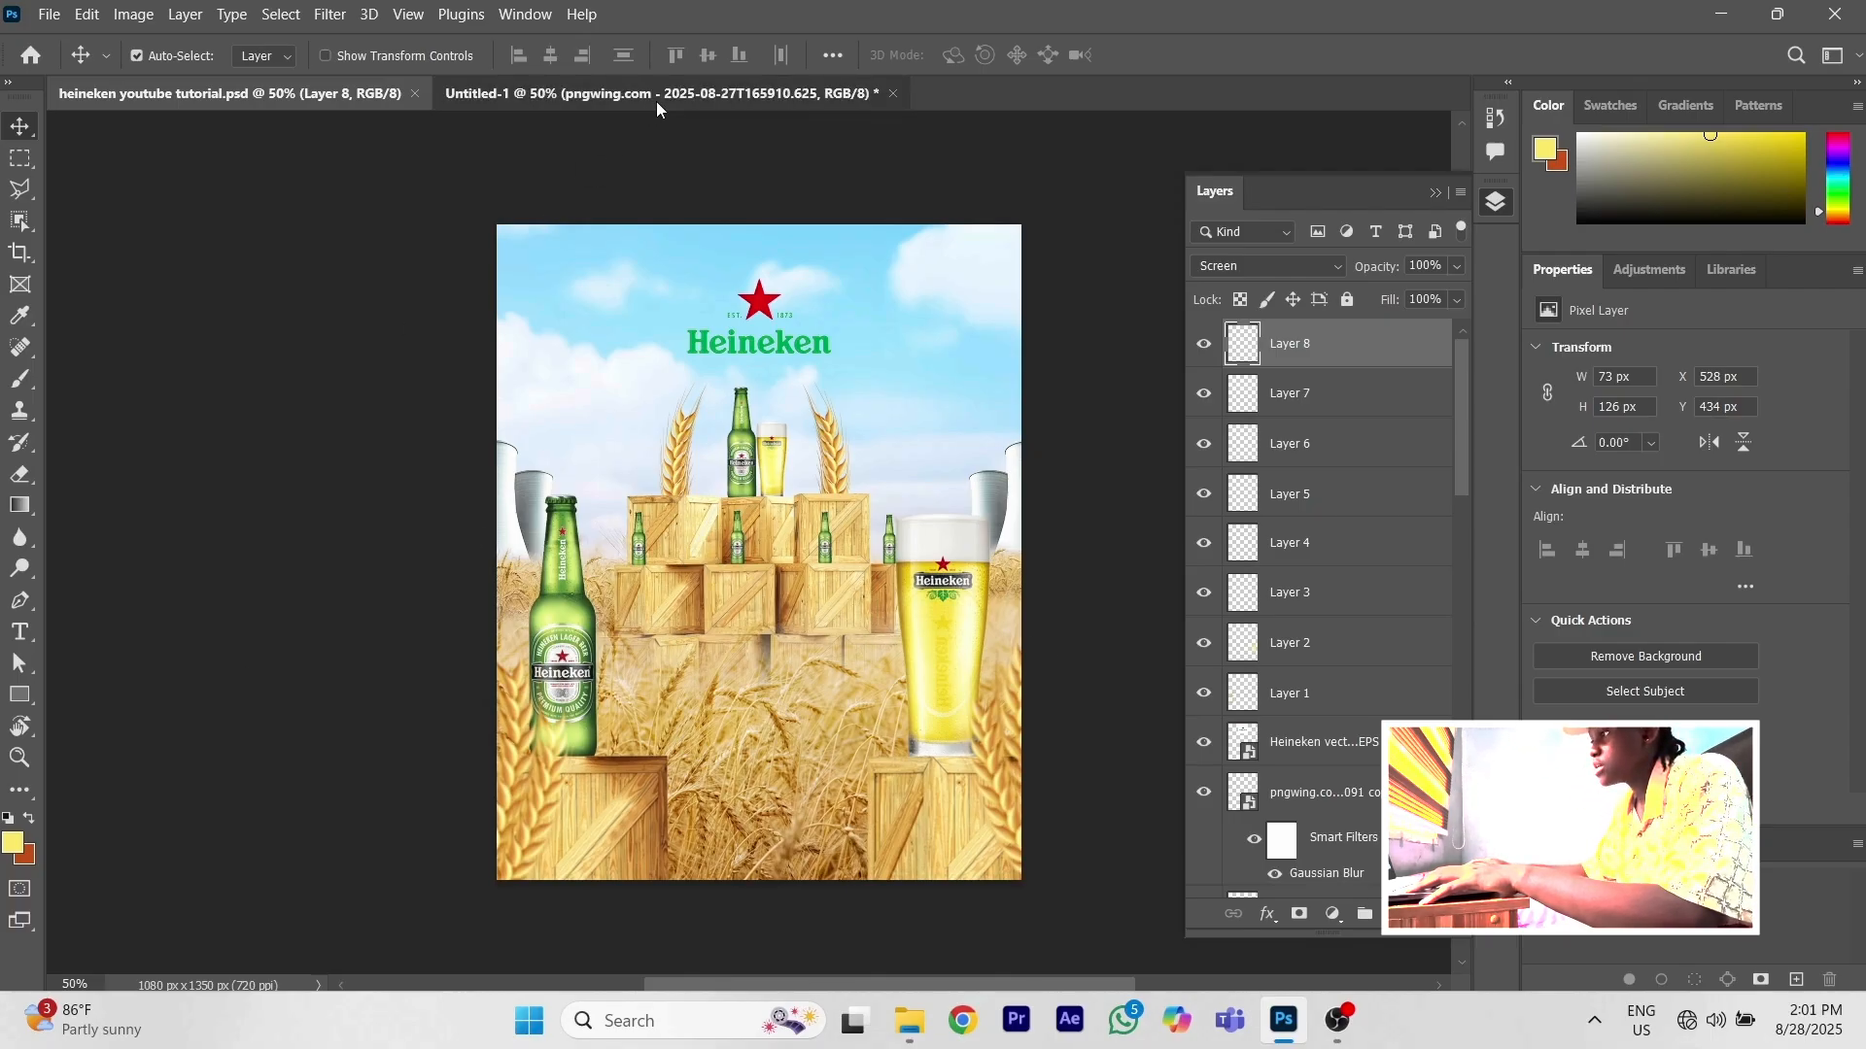
click(223, 94)
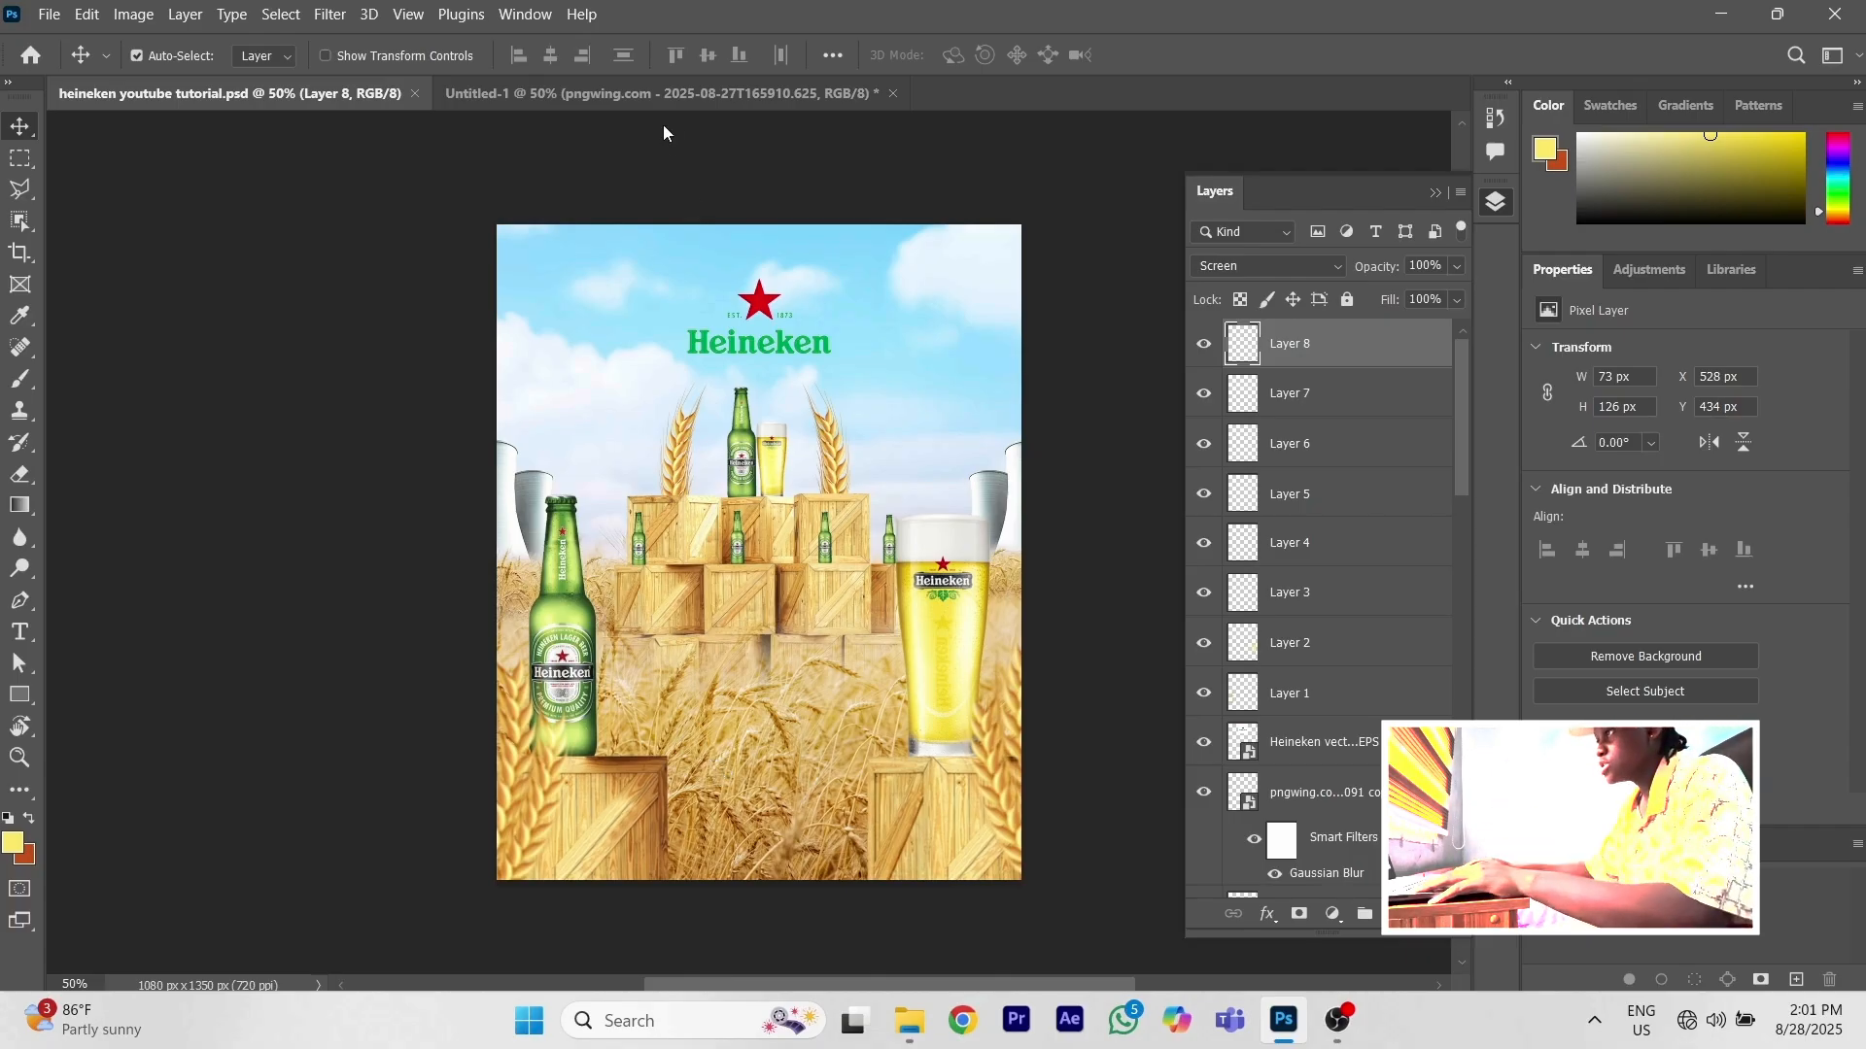
click(690, 95)
click(910, 1021)
drag(719, 492, 850, 714)
drag(778, 595, 781, 772)
drag(760, 577, 752, 519)
key(Return)
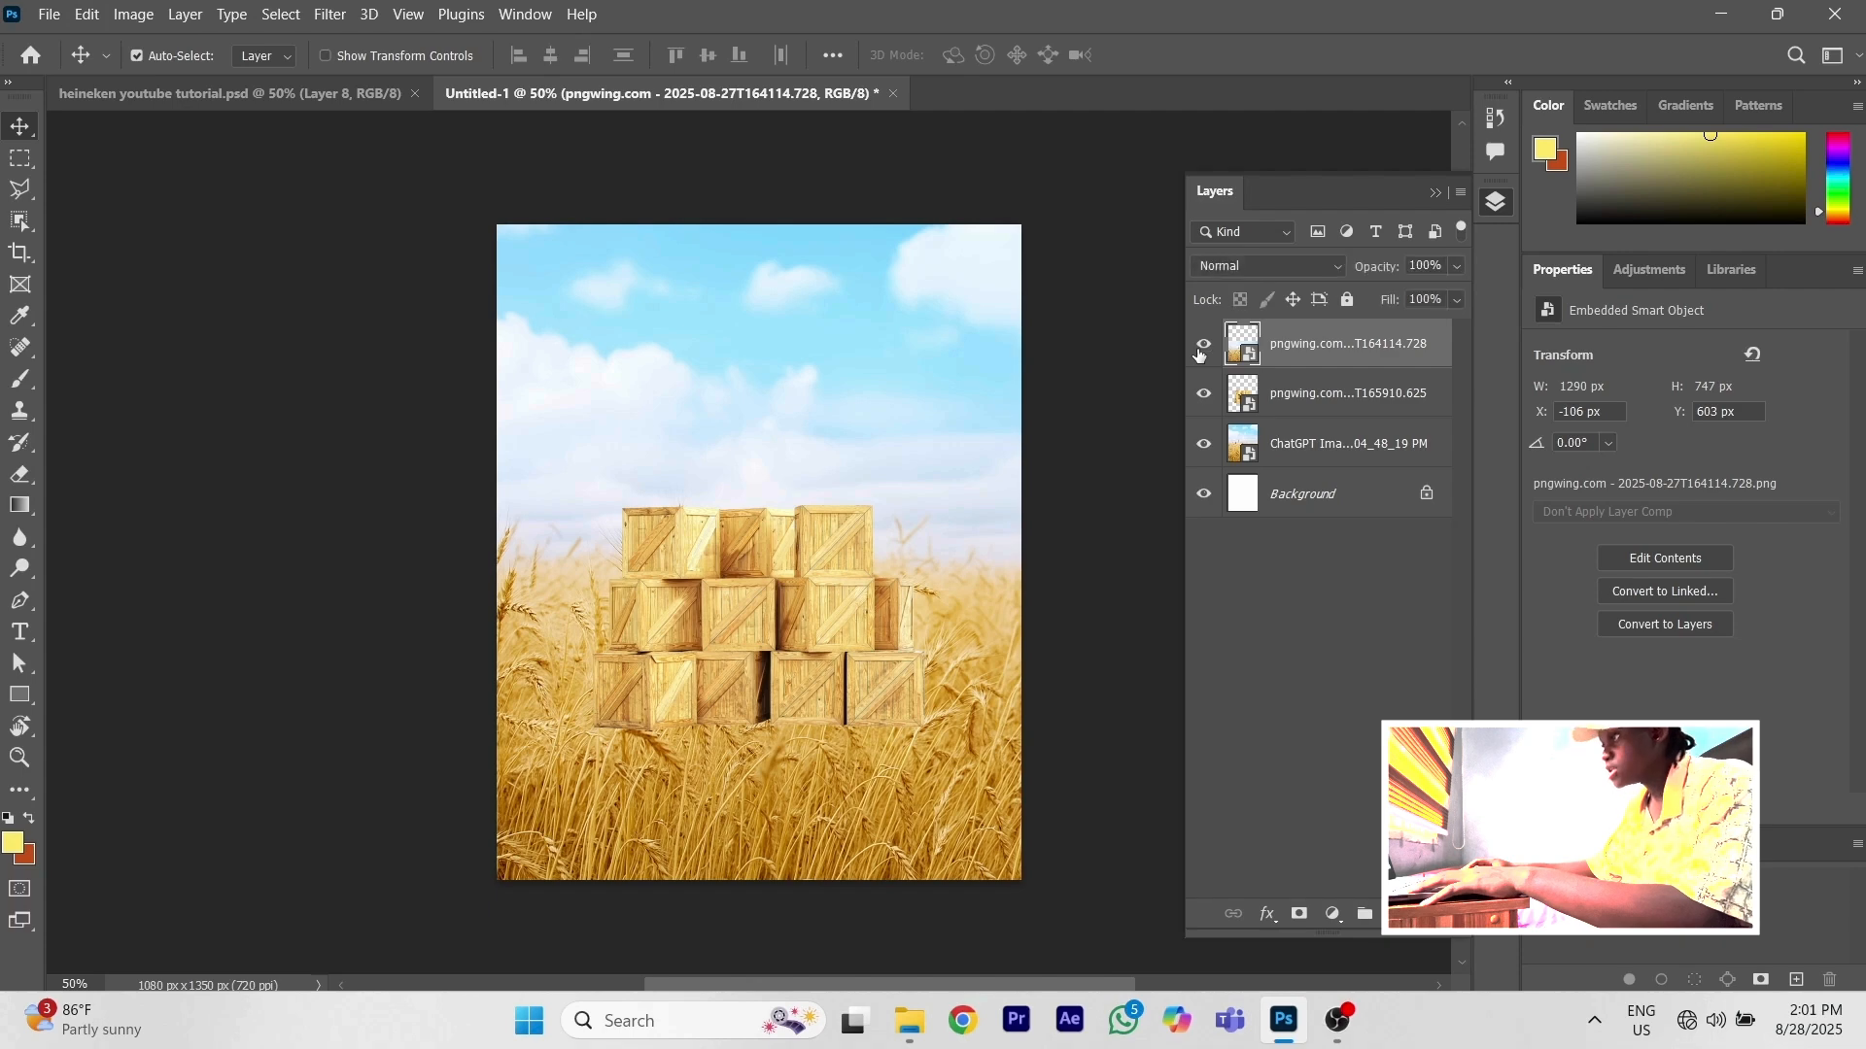
Add a layer mask to the front wheat layer and paint out its sky with a soft 417 px black brush to reveal the crates
click(1203, 345)
click(1301, 914)
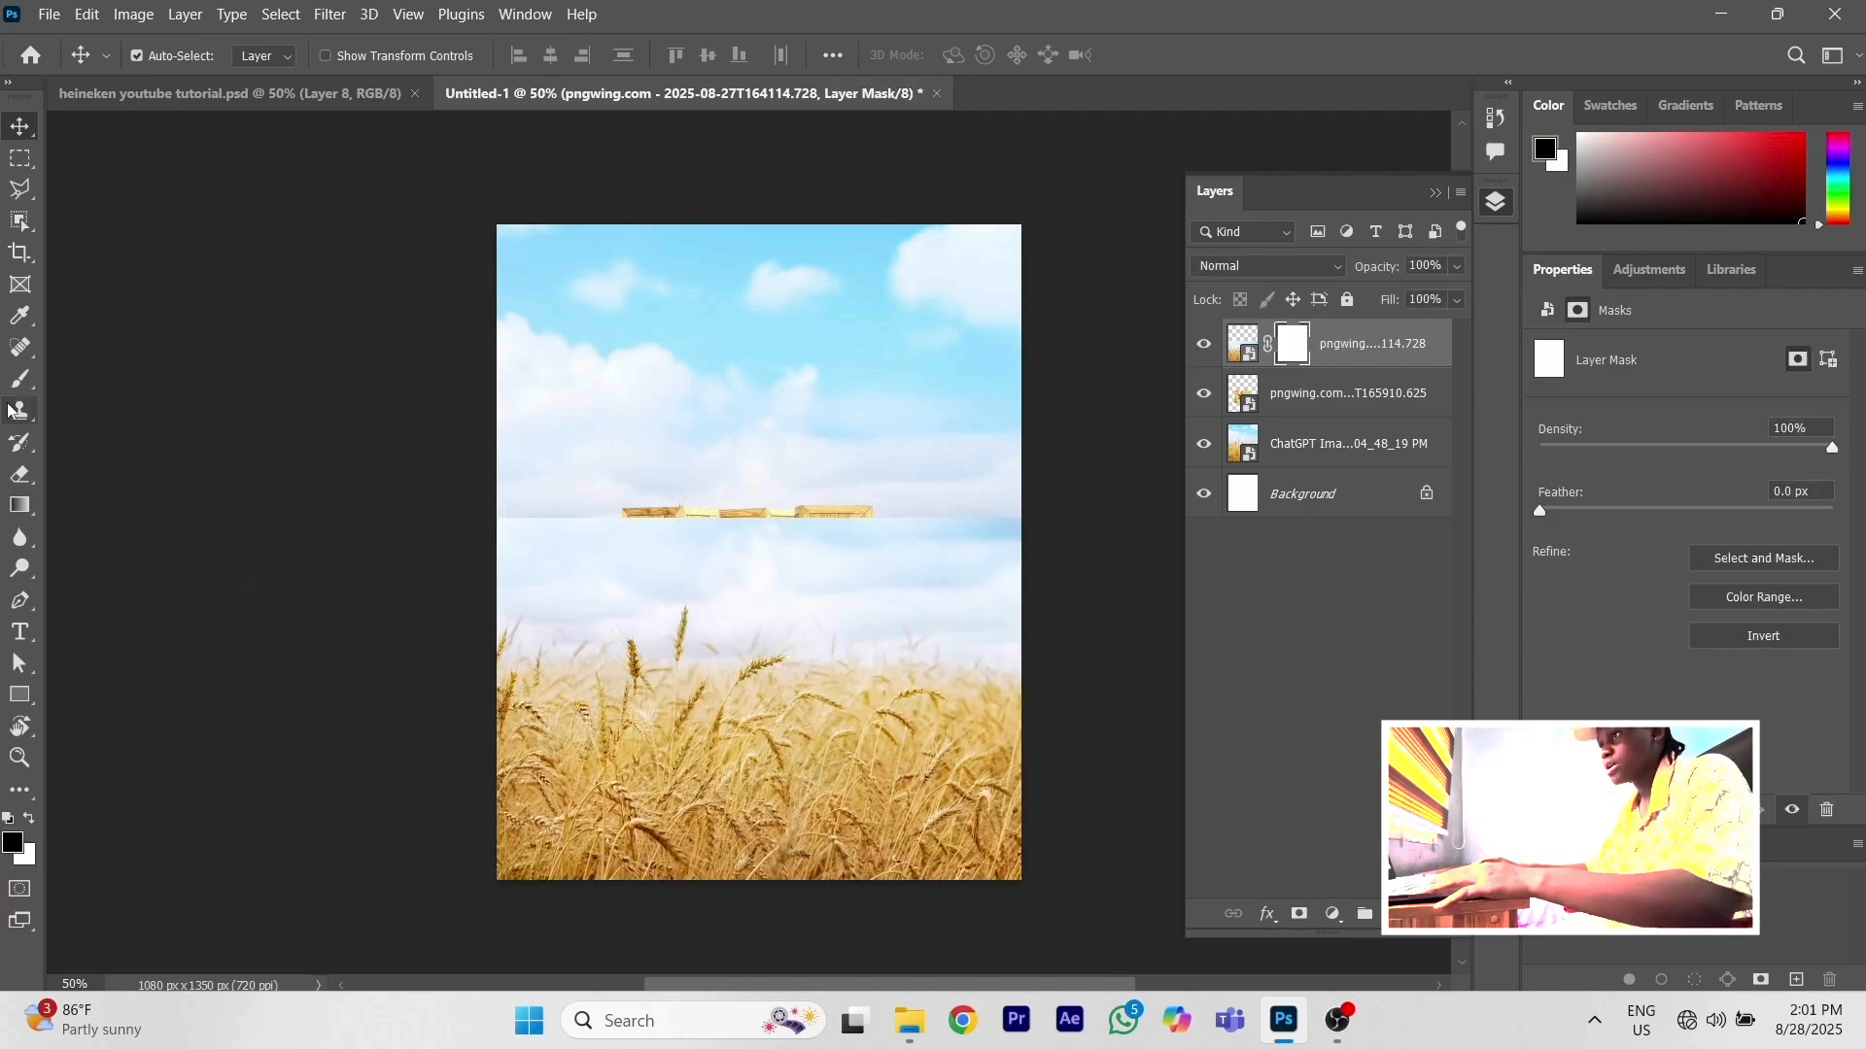
click(22, 380)
right_click(645, 515)
mouse_move(814, 566)
mouse_down()
mouse_move(847, 577)
mouse_move(796, 573)
mouse_move(901, 574)
mouse_up()
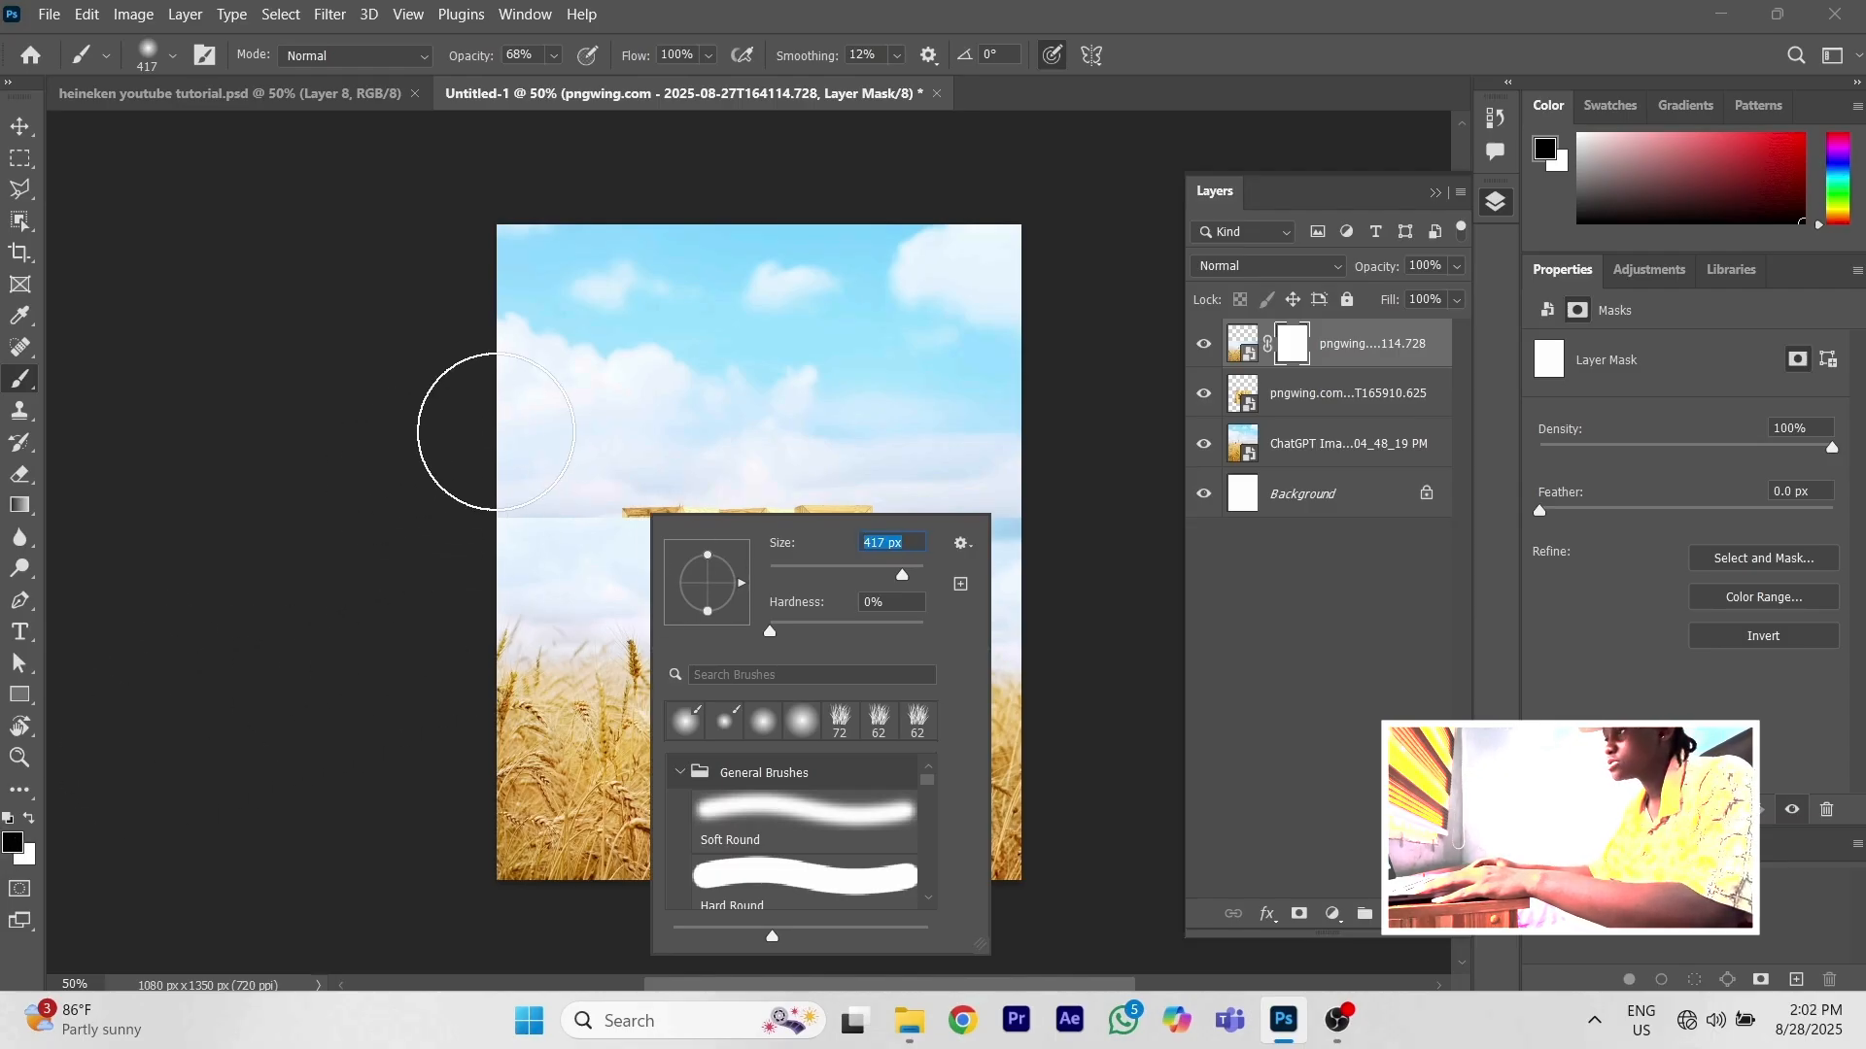
click(496, 431)
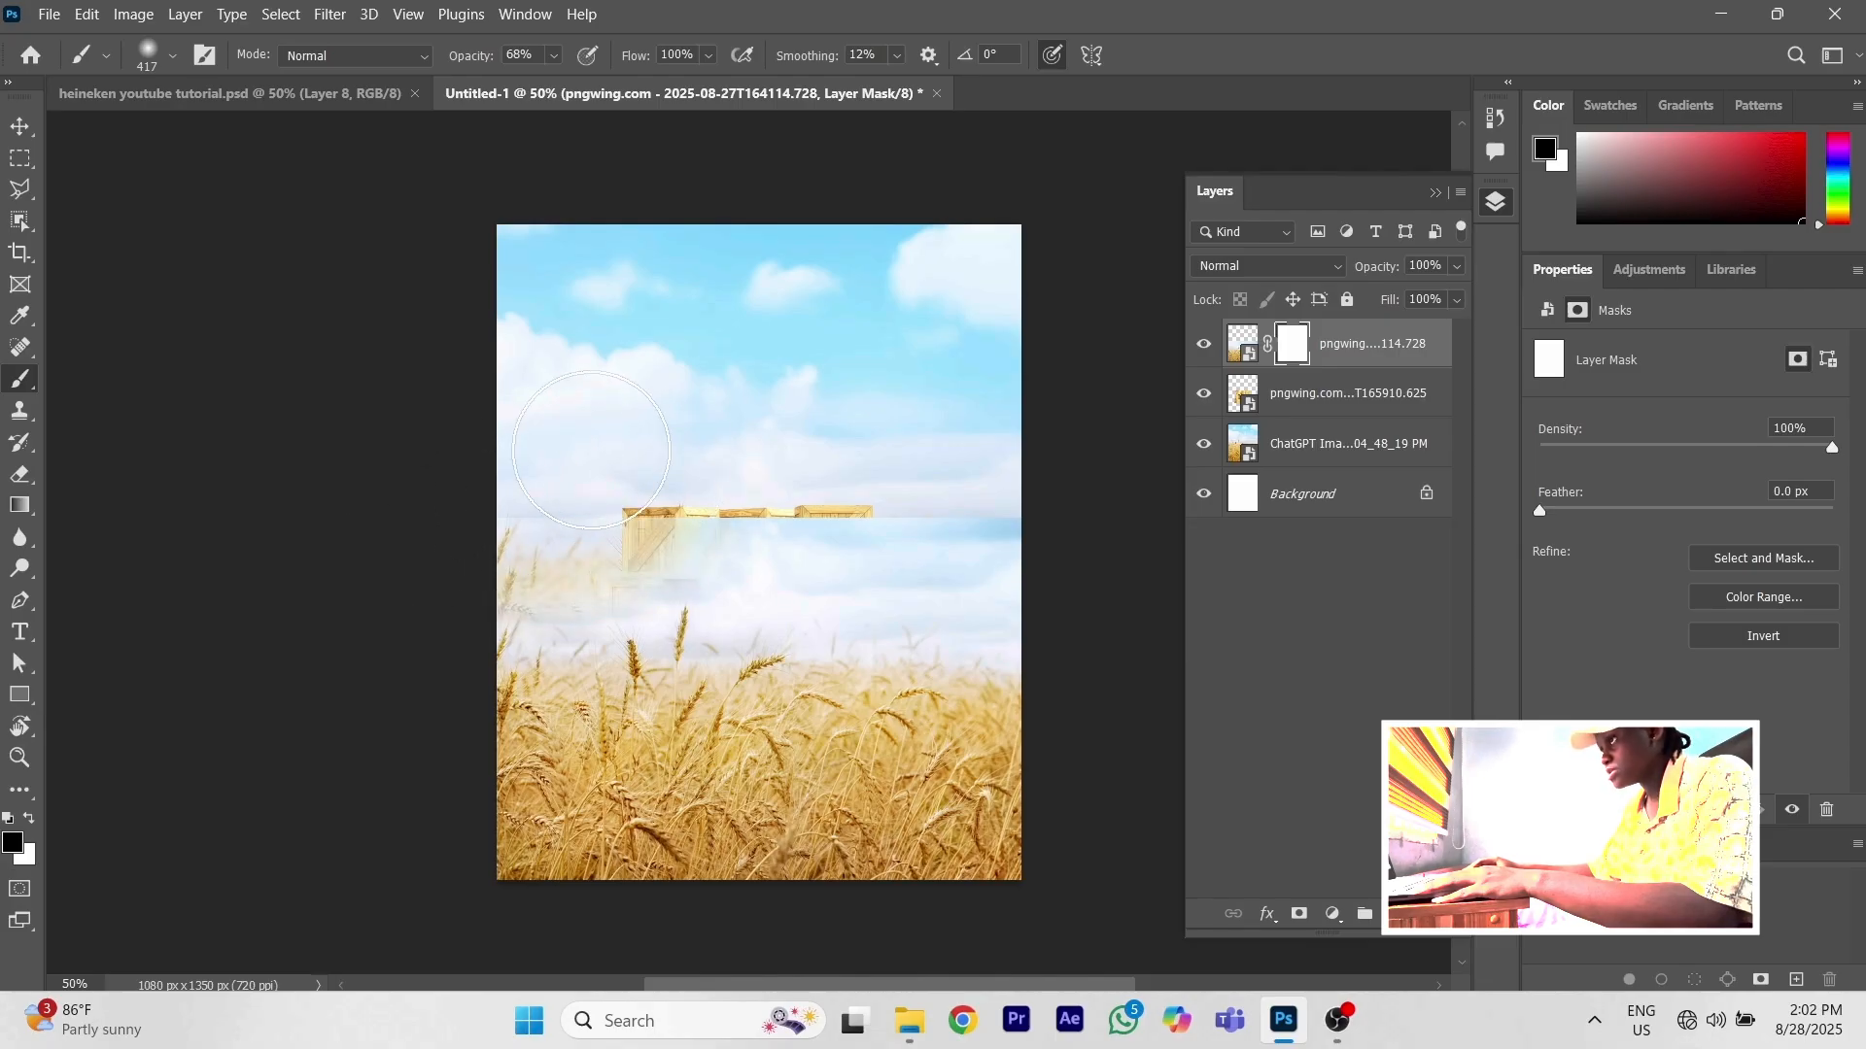
mouse_move(499, 492)
mouse_down()
mouse_move(777, 554)
mouse_move(818, 496)
mouse_move(950, 541)
mouse_move(743, 568)
mouse_move(486, 550)
mouse_move(700, 569)
mouse_move(660, 564)
mouse_up()
Refine the front wheat layer's mask around the crates with smaller soft black brushes of 130 px and 193 px
right_click(803, 556)
click(1032, 609)
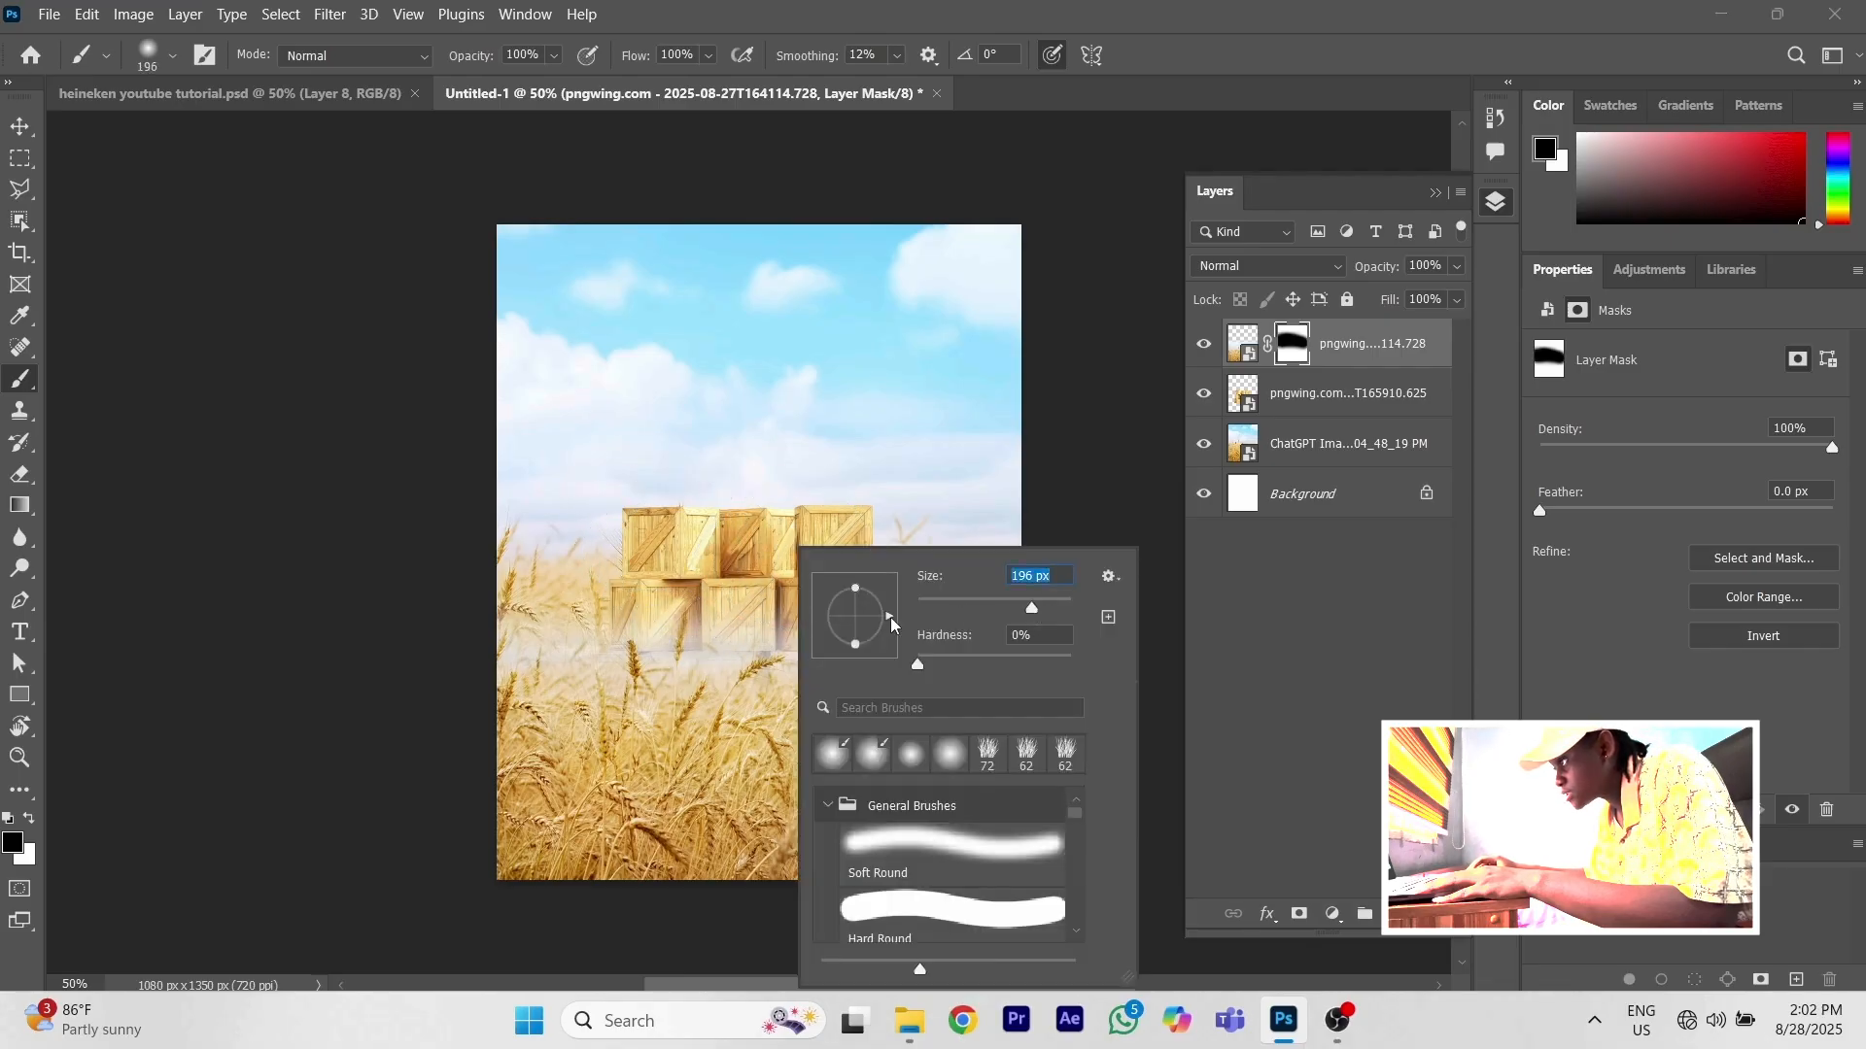
click(1006, 609)
click(742, 611)
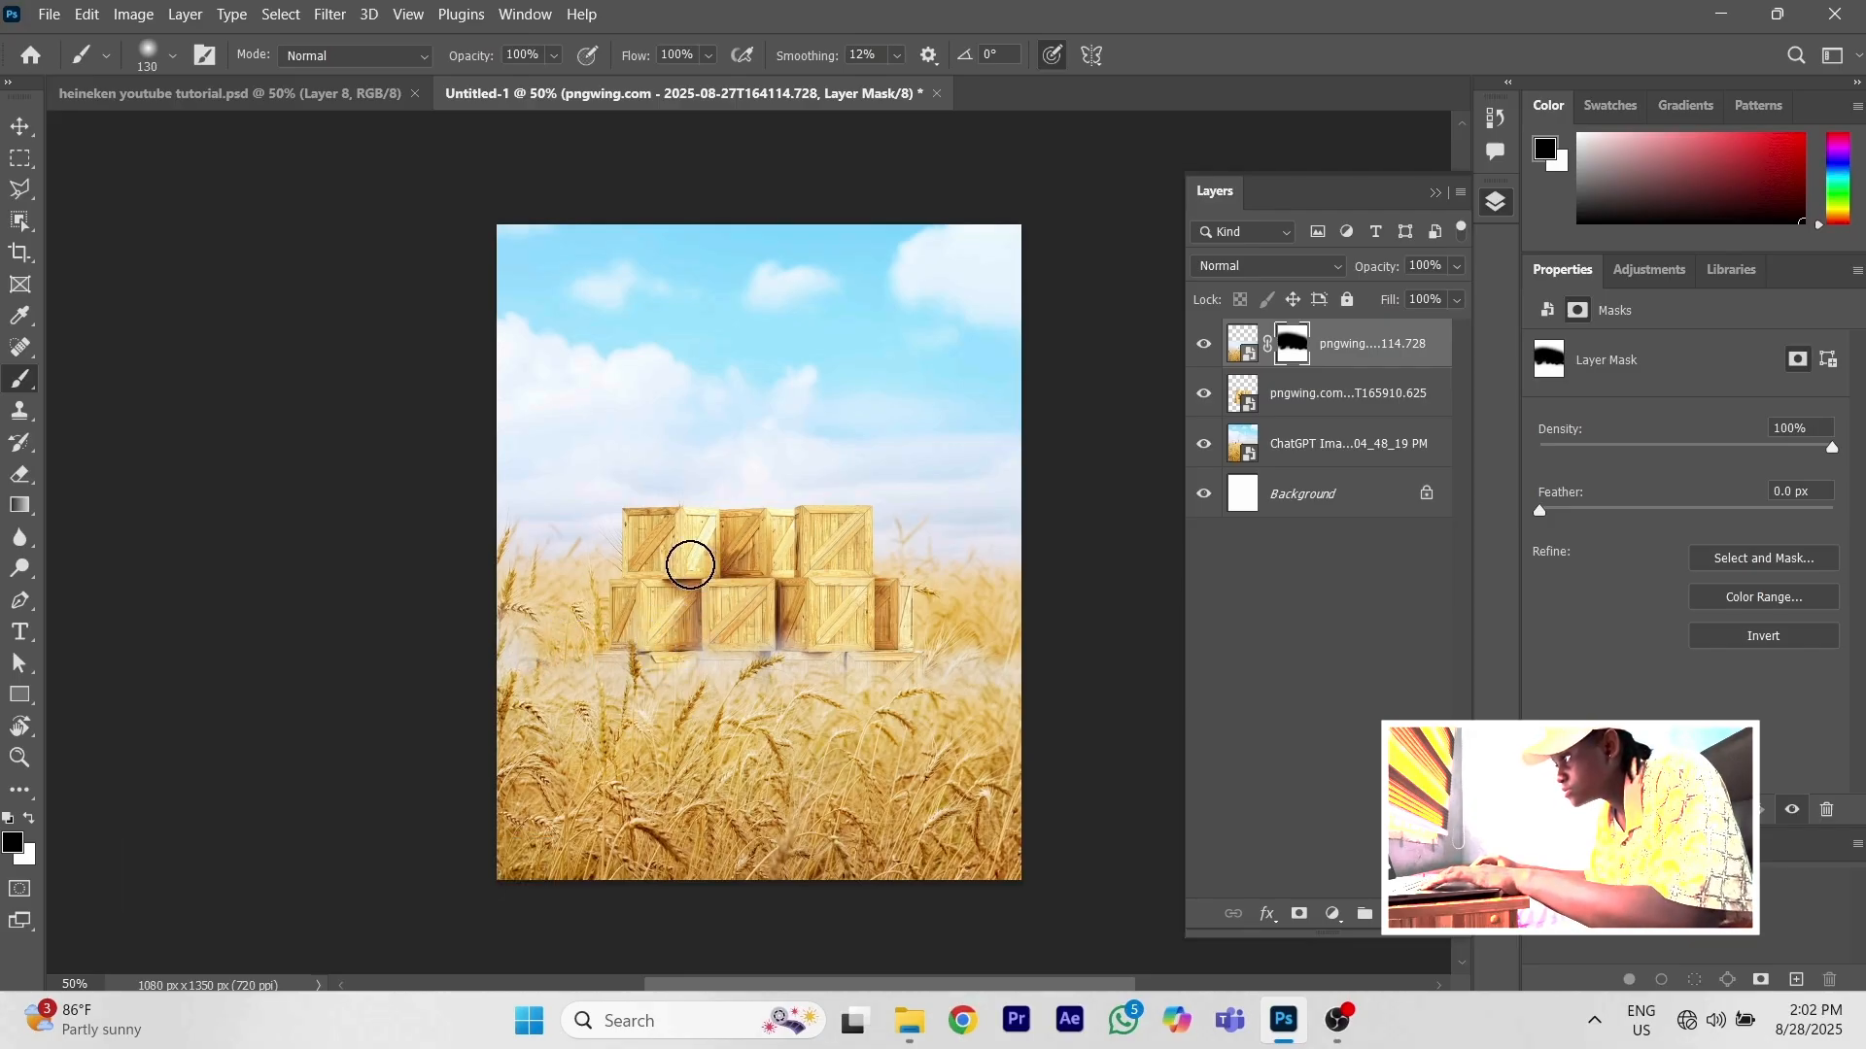
right_click(723, 595)
drag(949, 602, 963, 603)
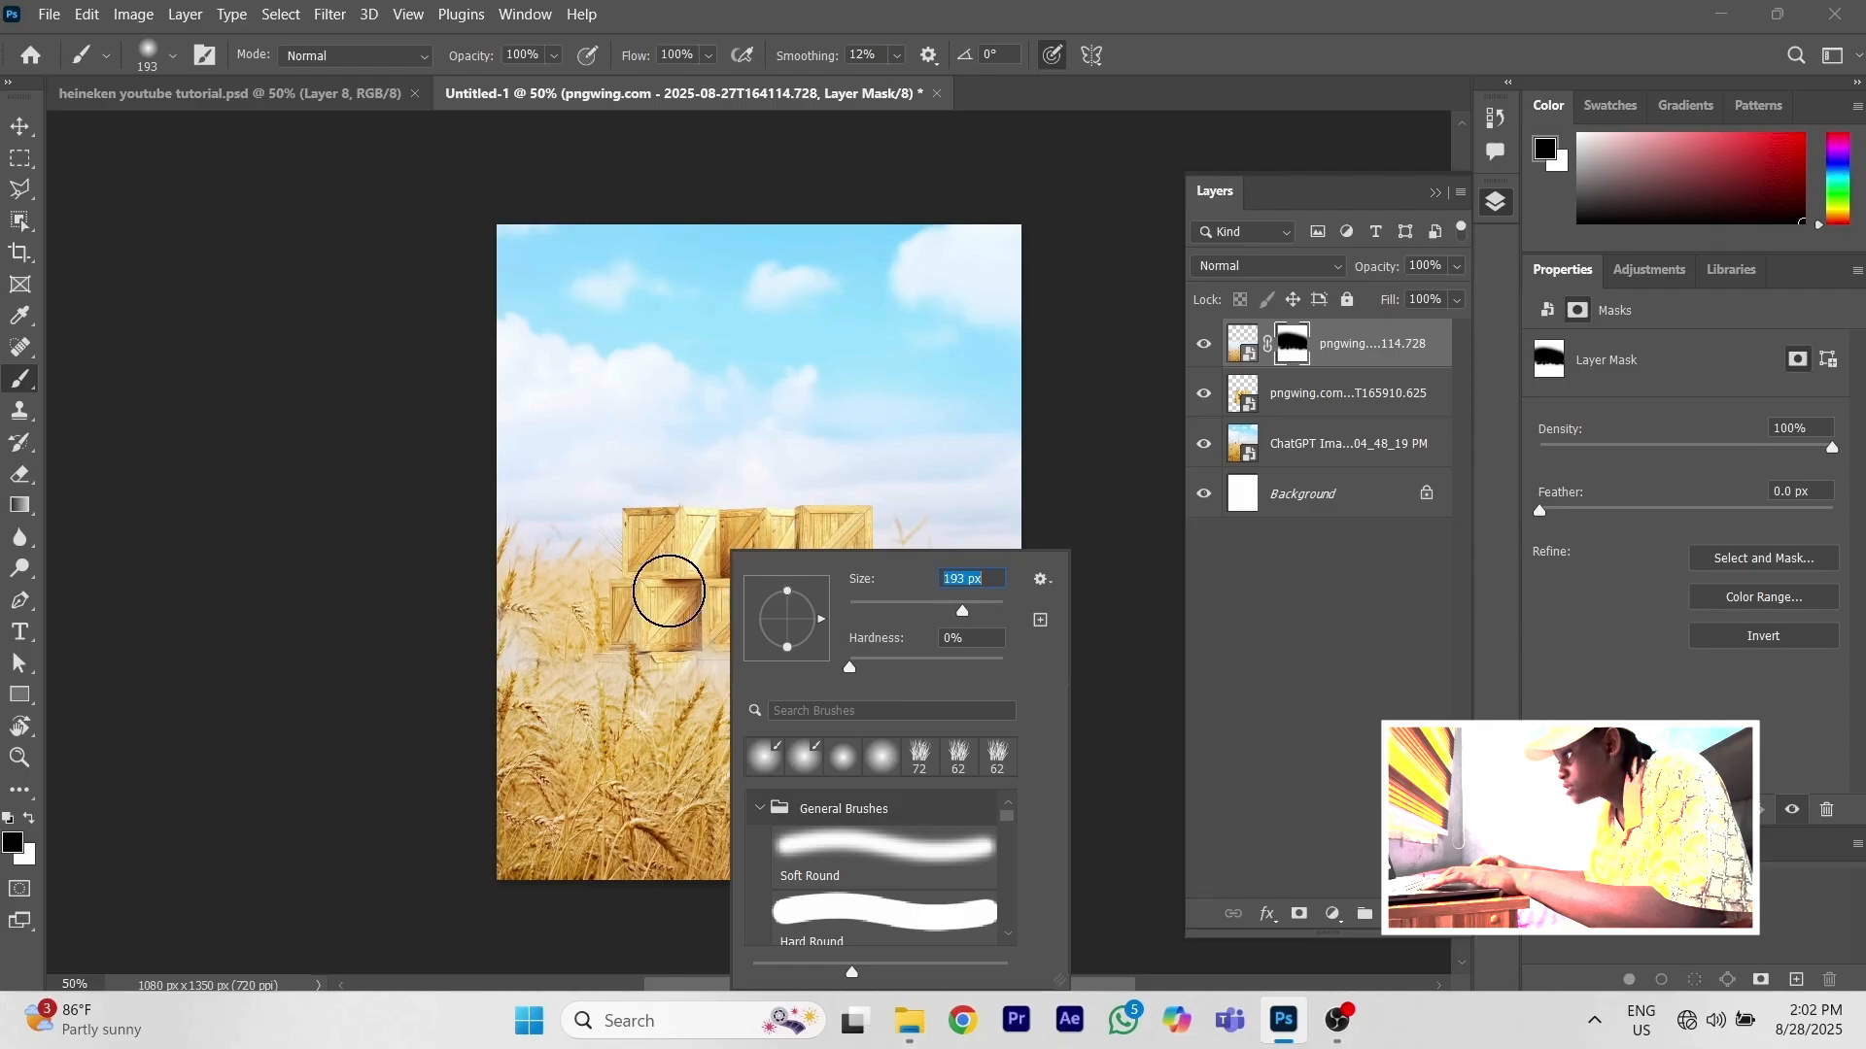
click(678, 604)
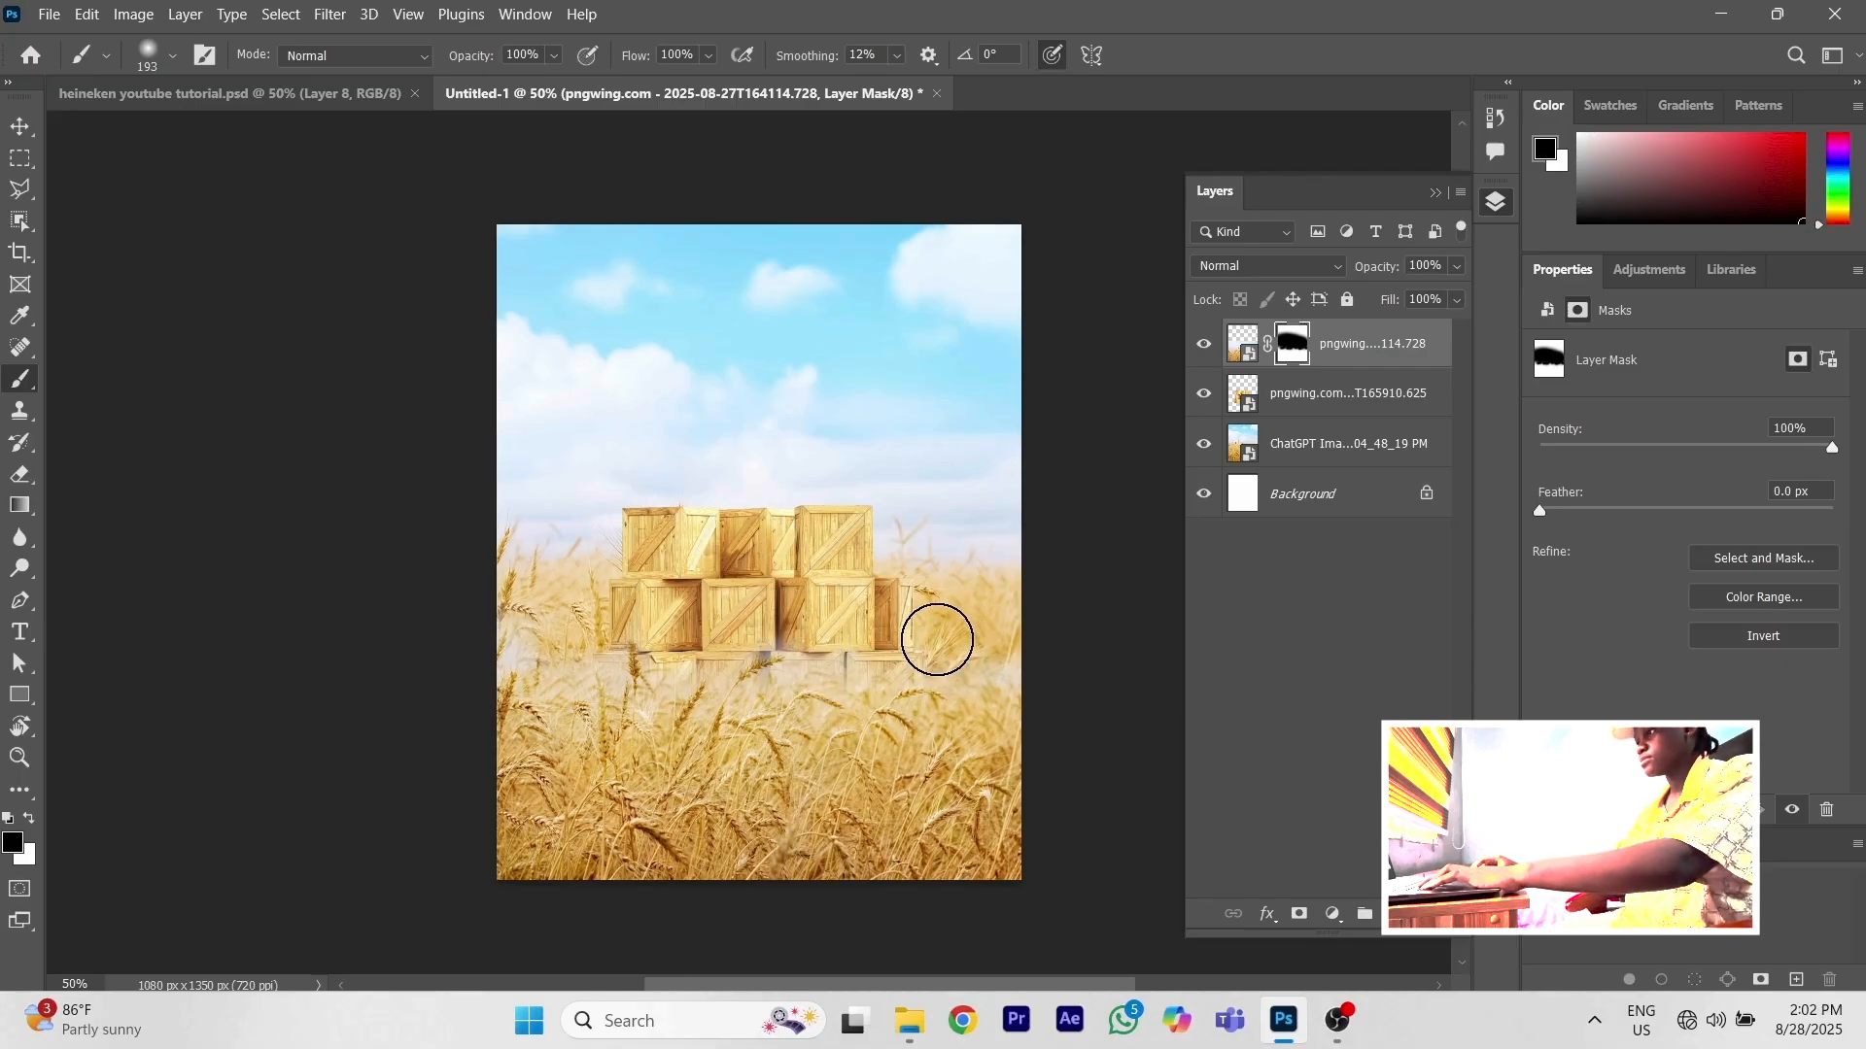
key(v)
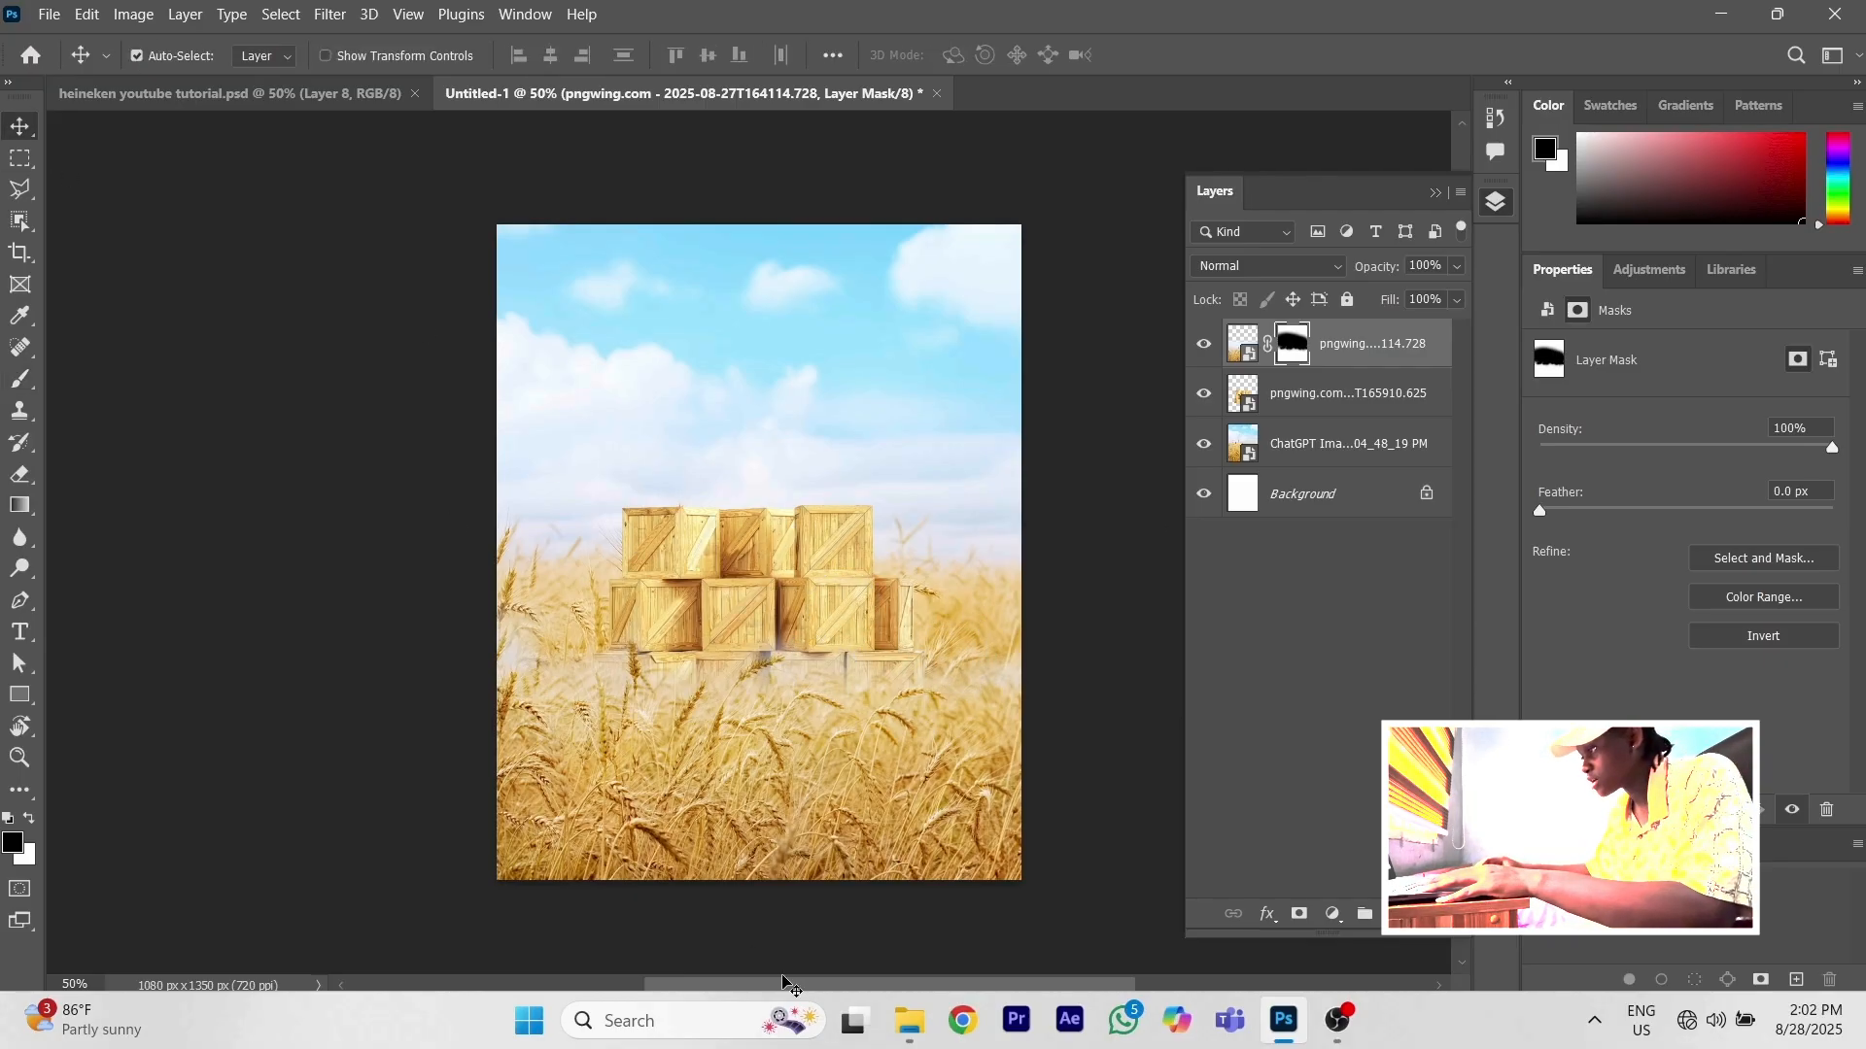
Place the Heineken bottle and beer glass image on the canvas at its initial size, in front of the crates
click(909, 1020)
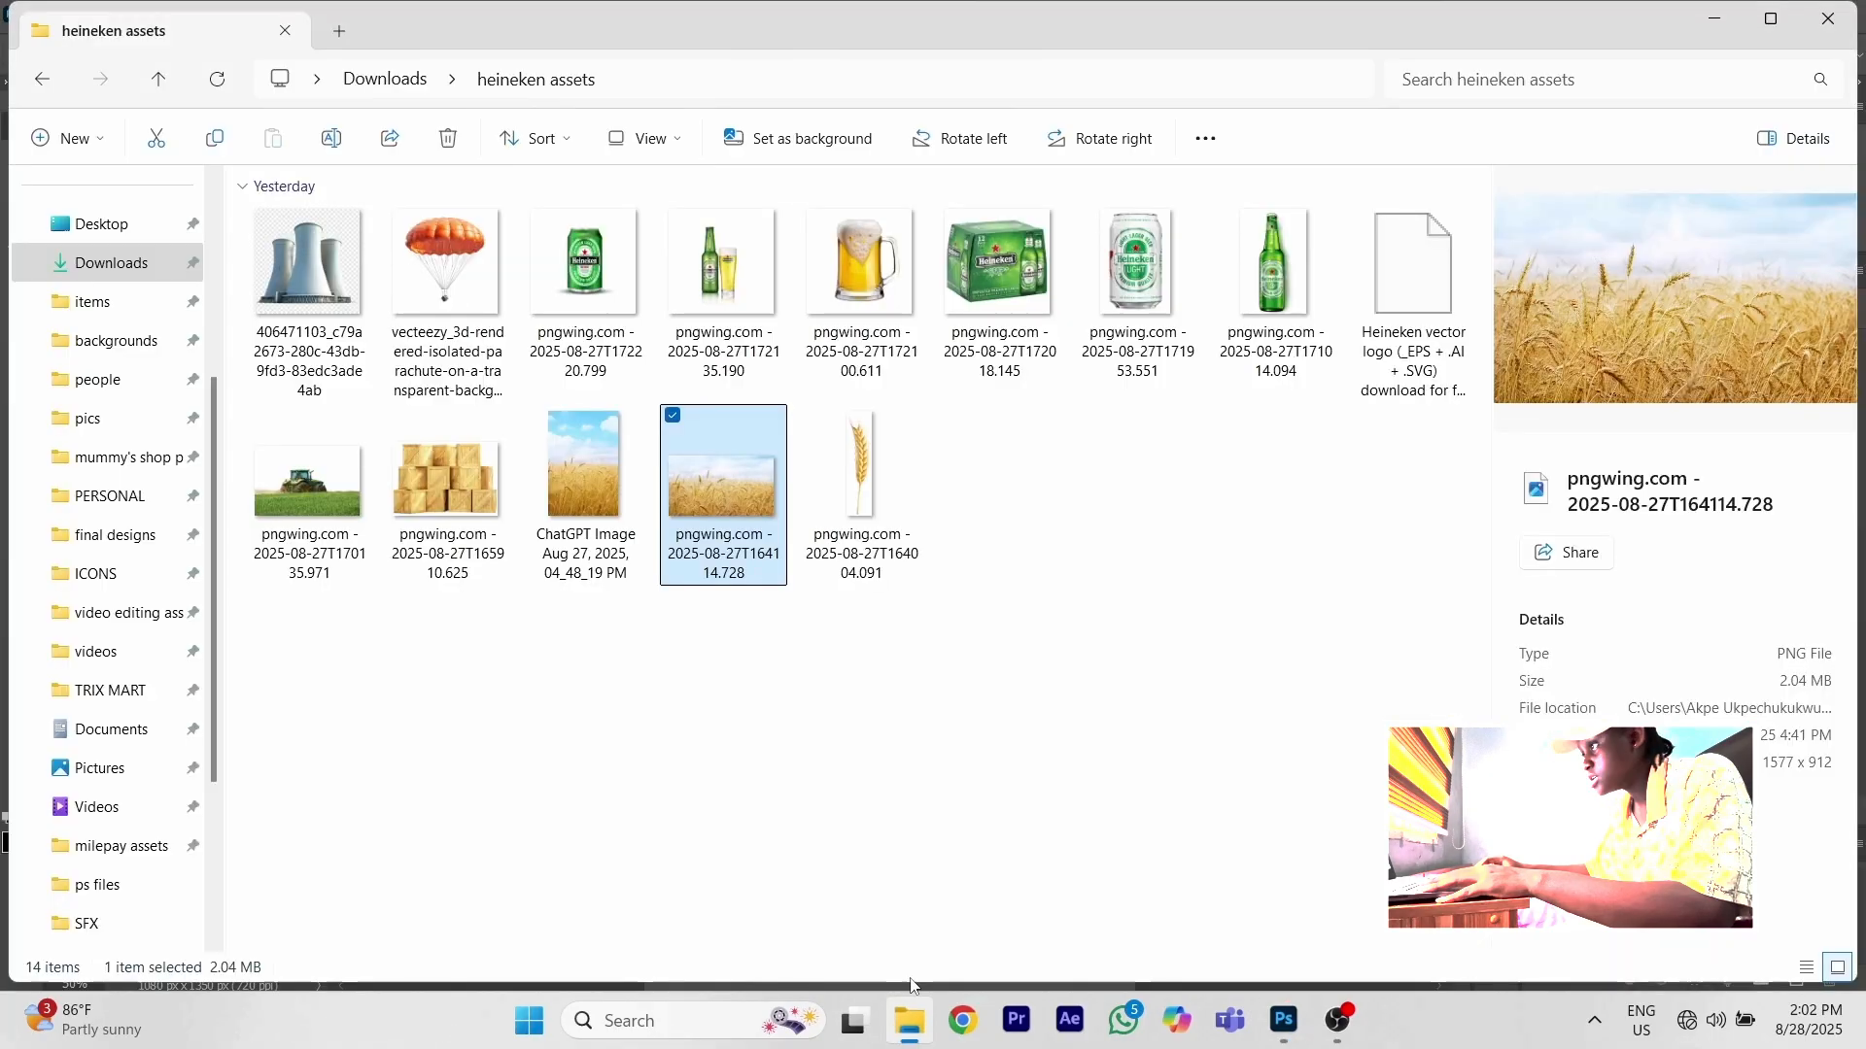
click(717, 308)
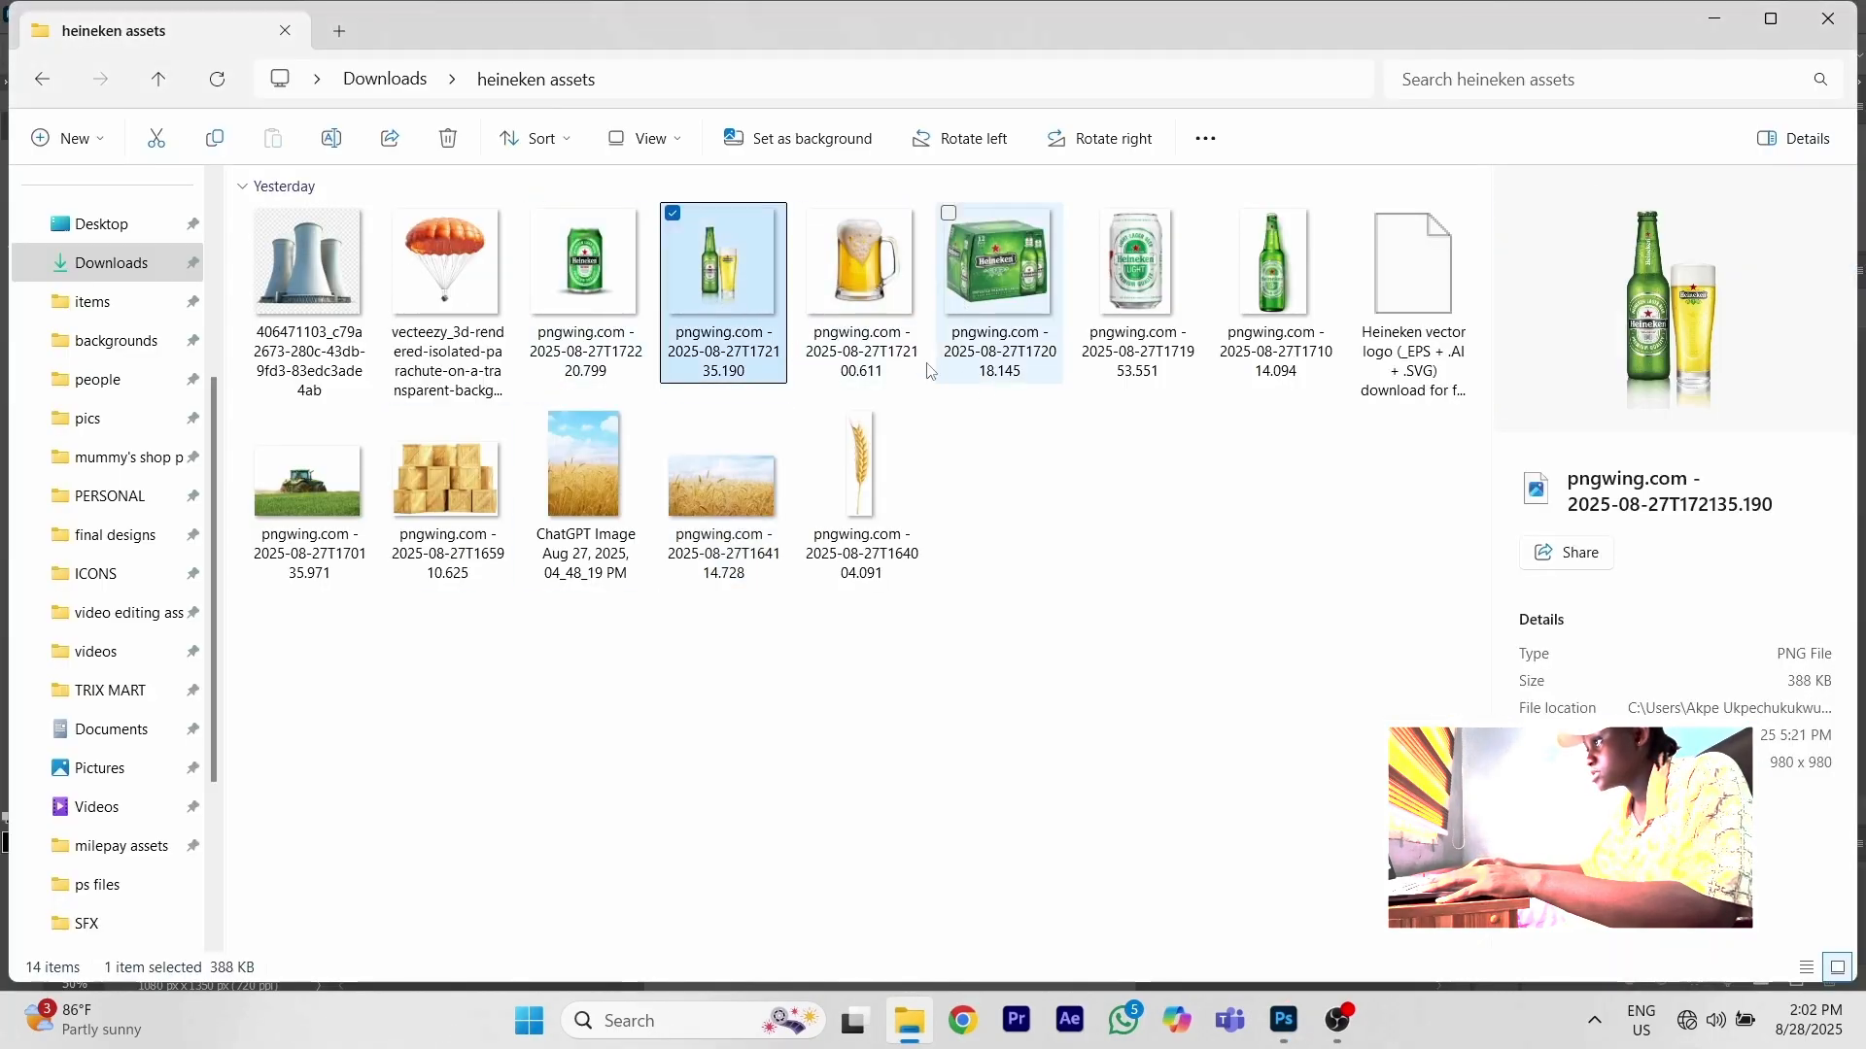
drag(726, 277, 789, 441)
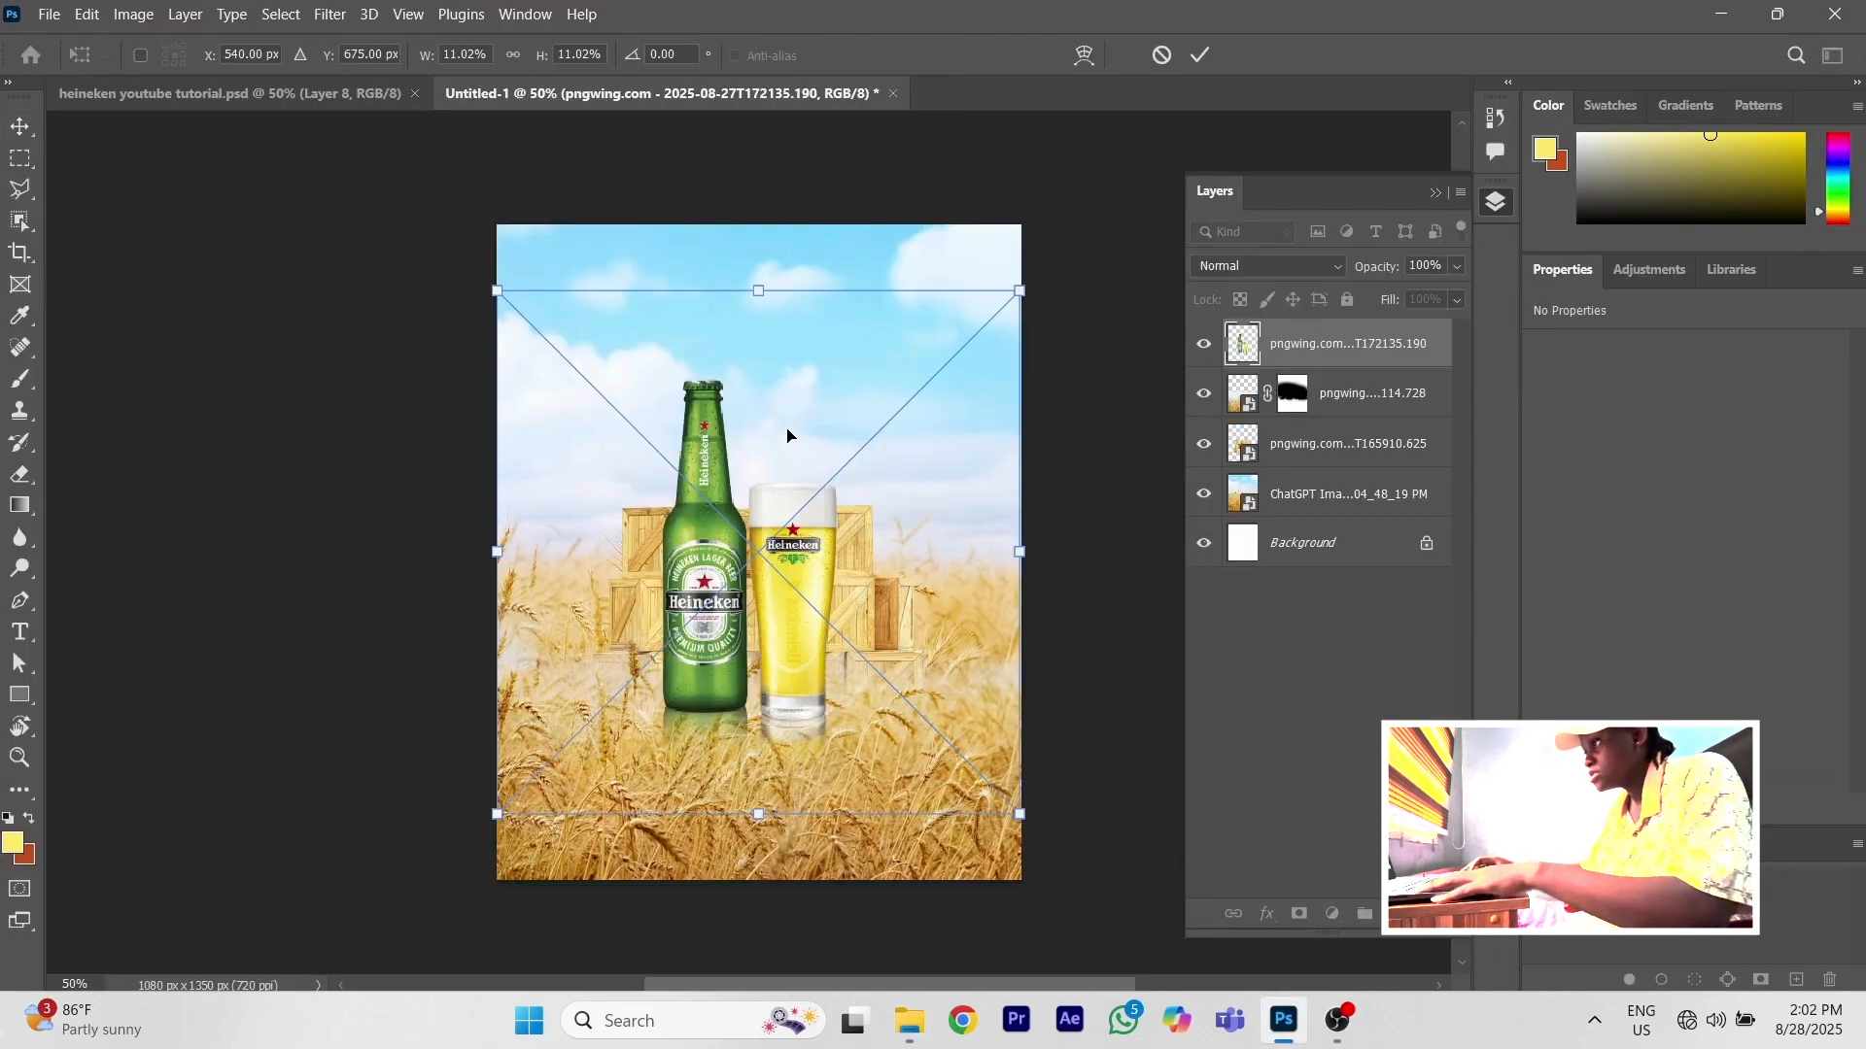
key(Return)
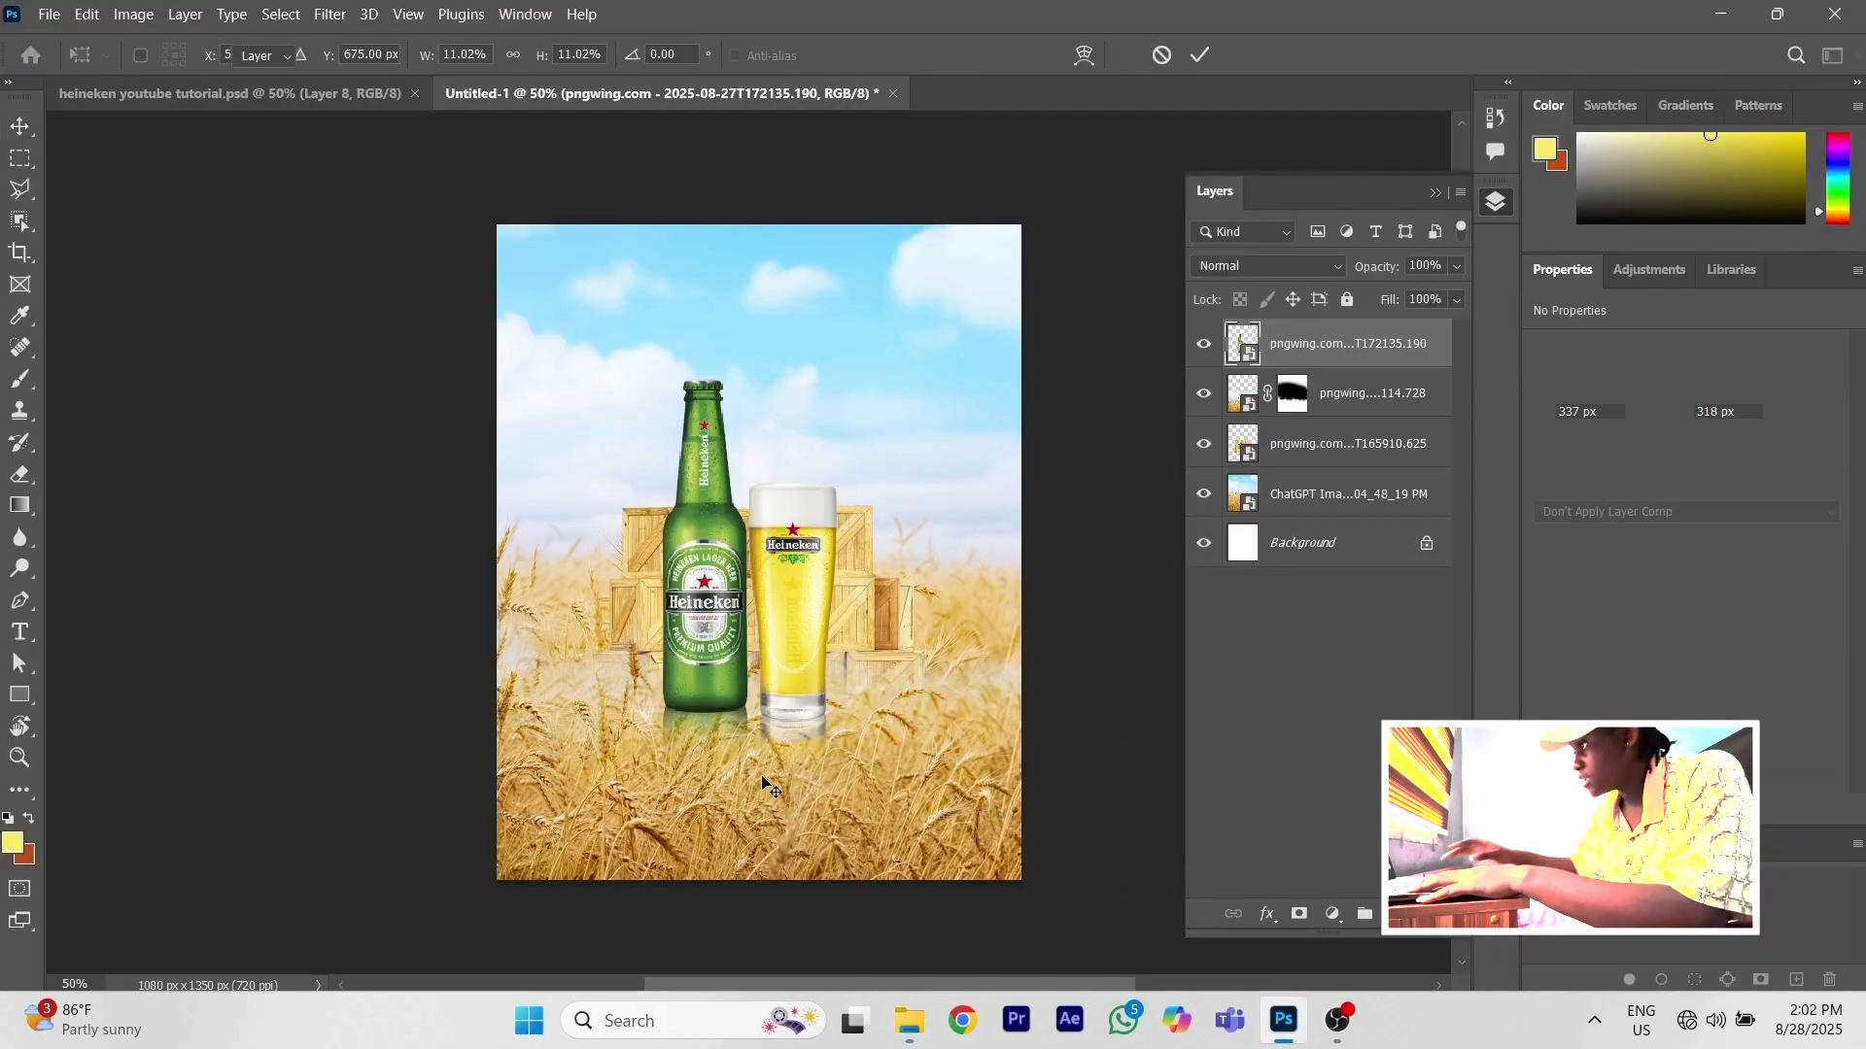
Add a layer mask to the bottle and glass layer and outline the reflections beneath their bases with a polygonal lasso selection
scroll(706, 707, up, 5)
scroll(707, 706, up, 4)
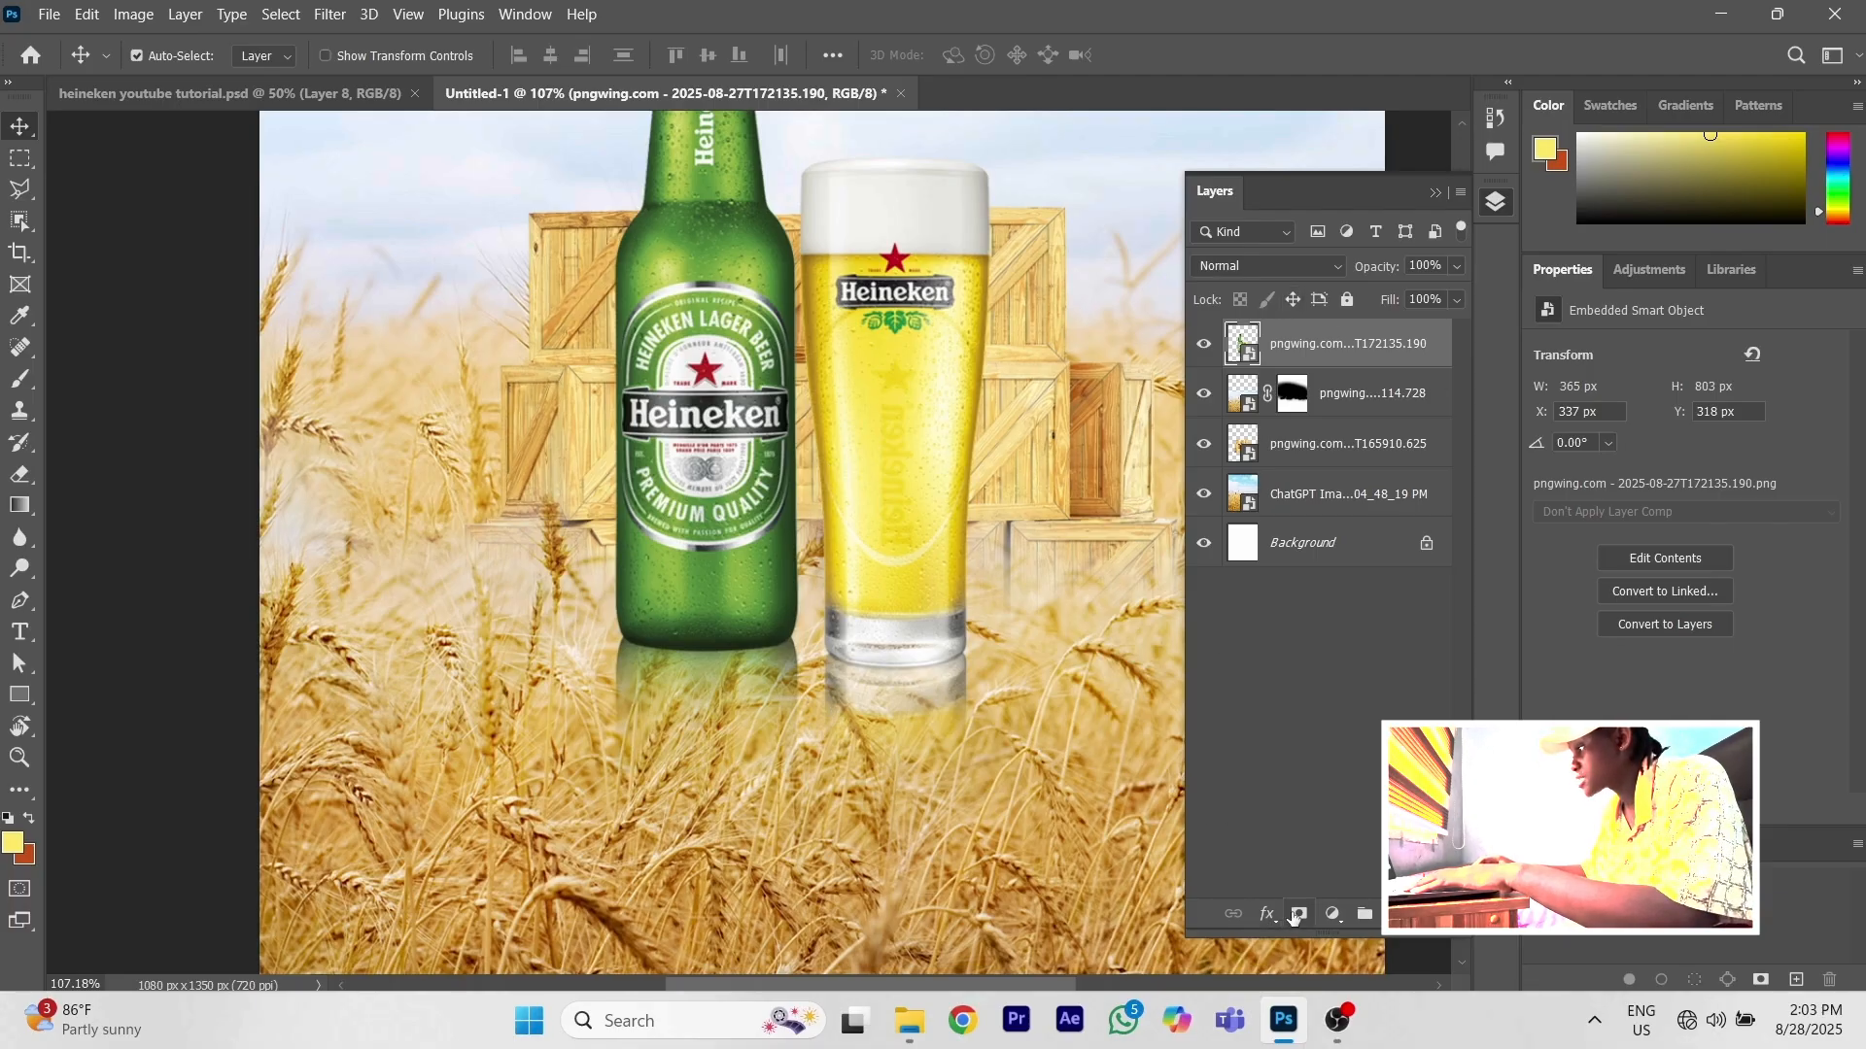
click(1299, 915)
scroll(800, 701, up, 4)
scroll(812, 670, right, 1)
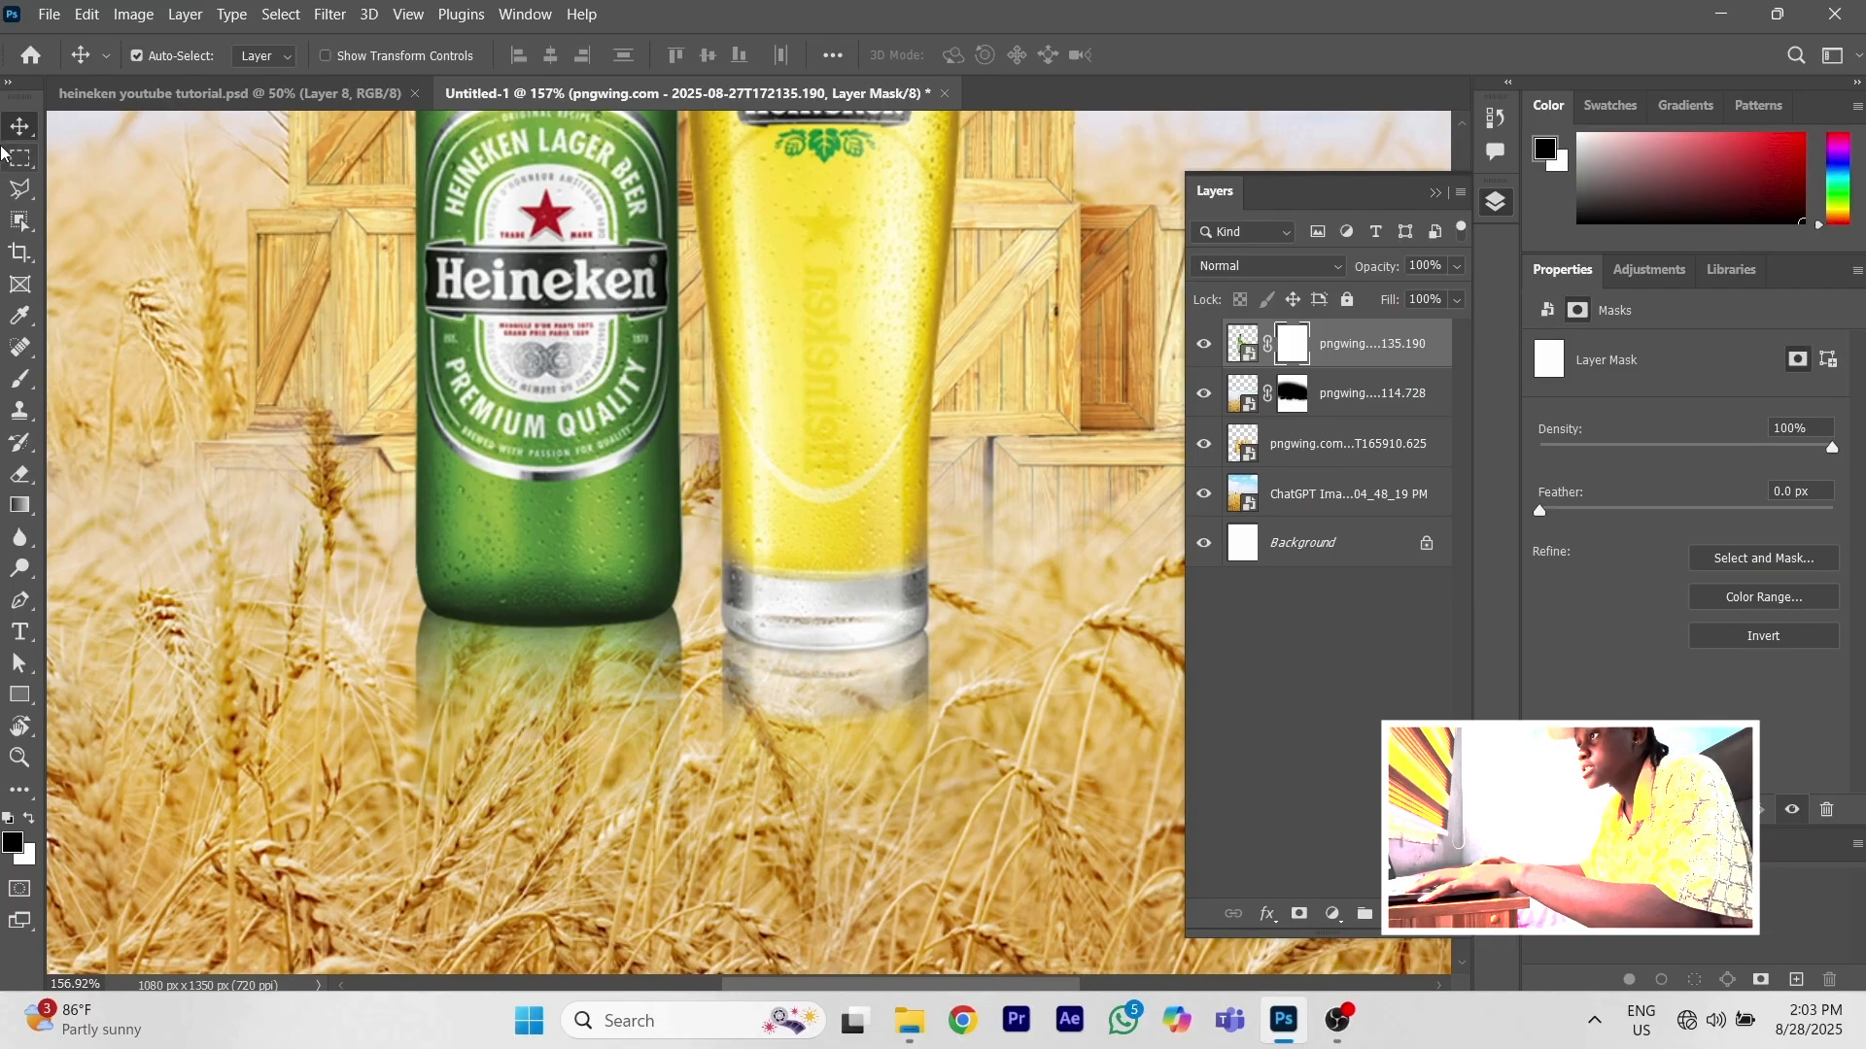
click(20, 188)
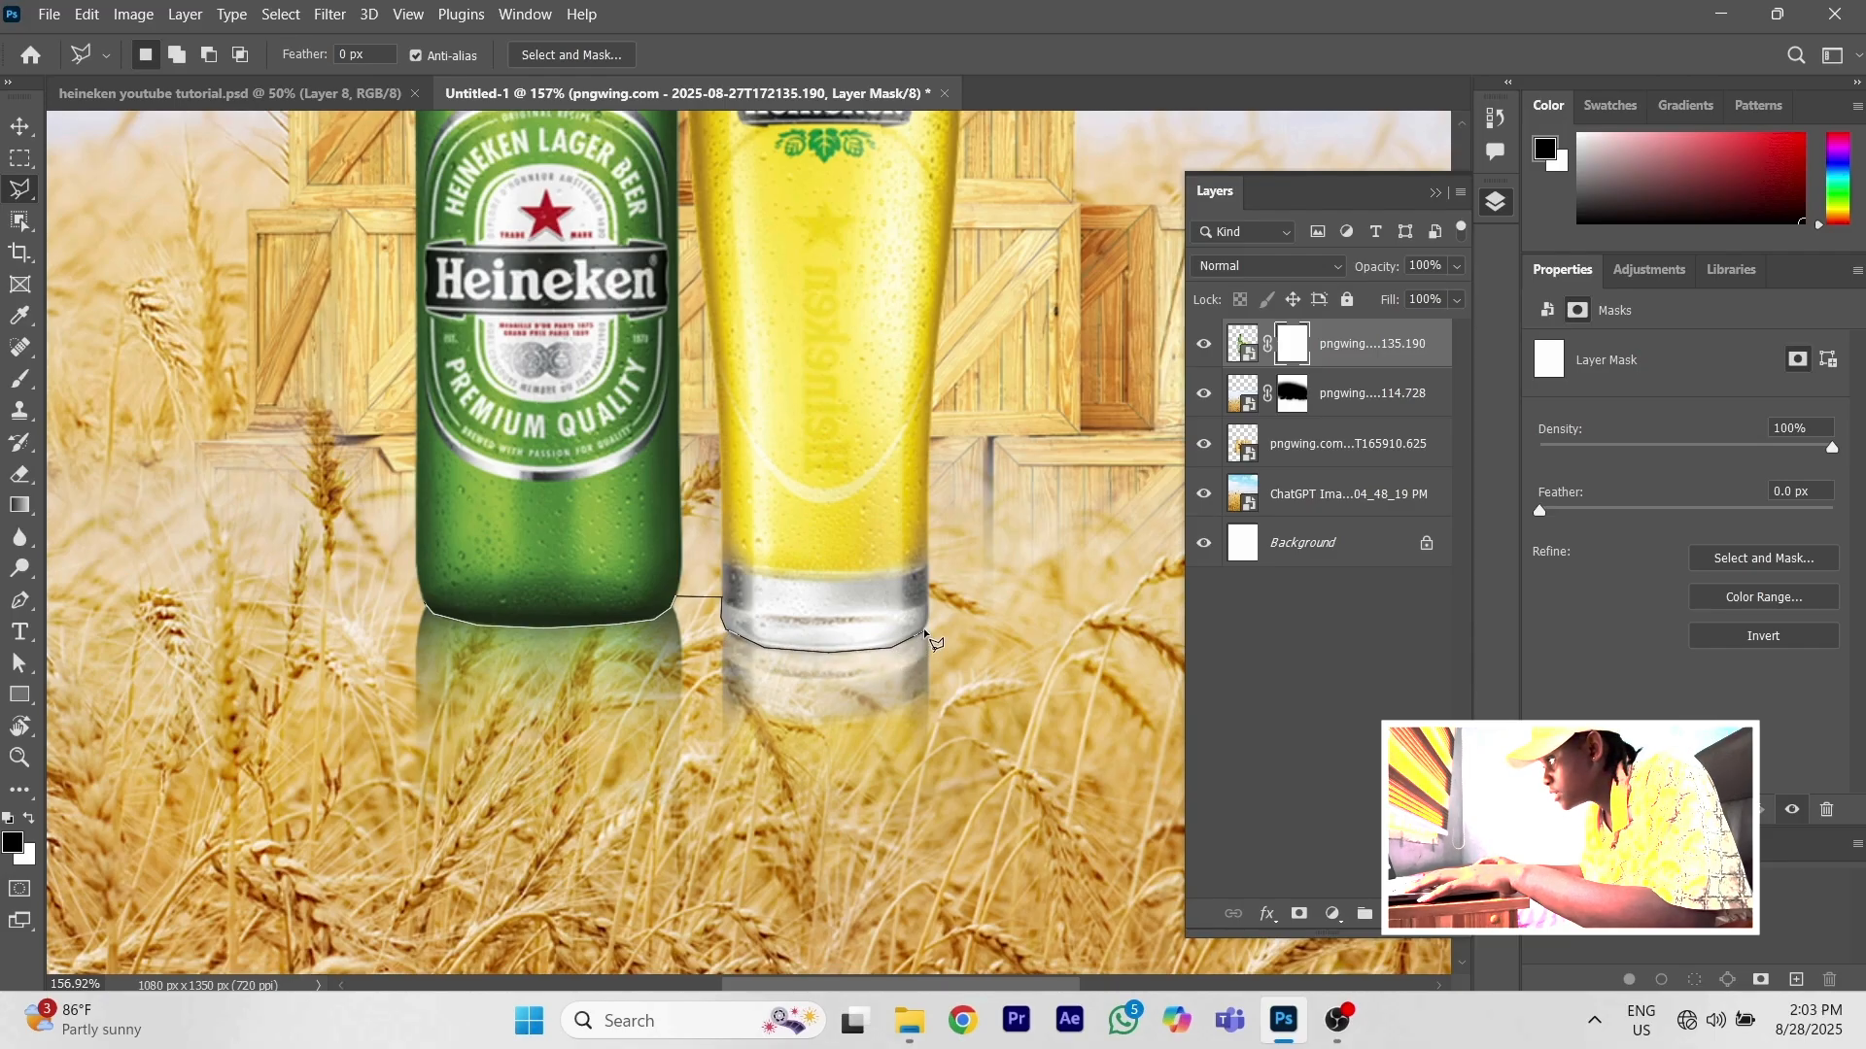
click(1021, 595)
click(1072, 951)
click(271, 913)
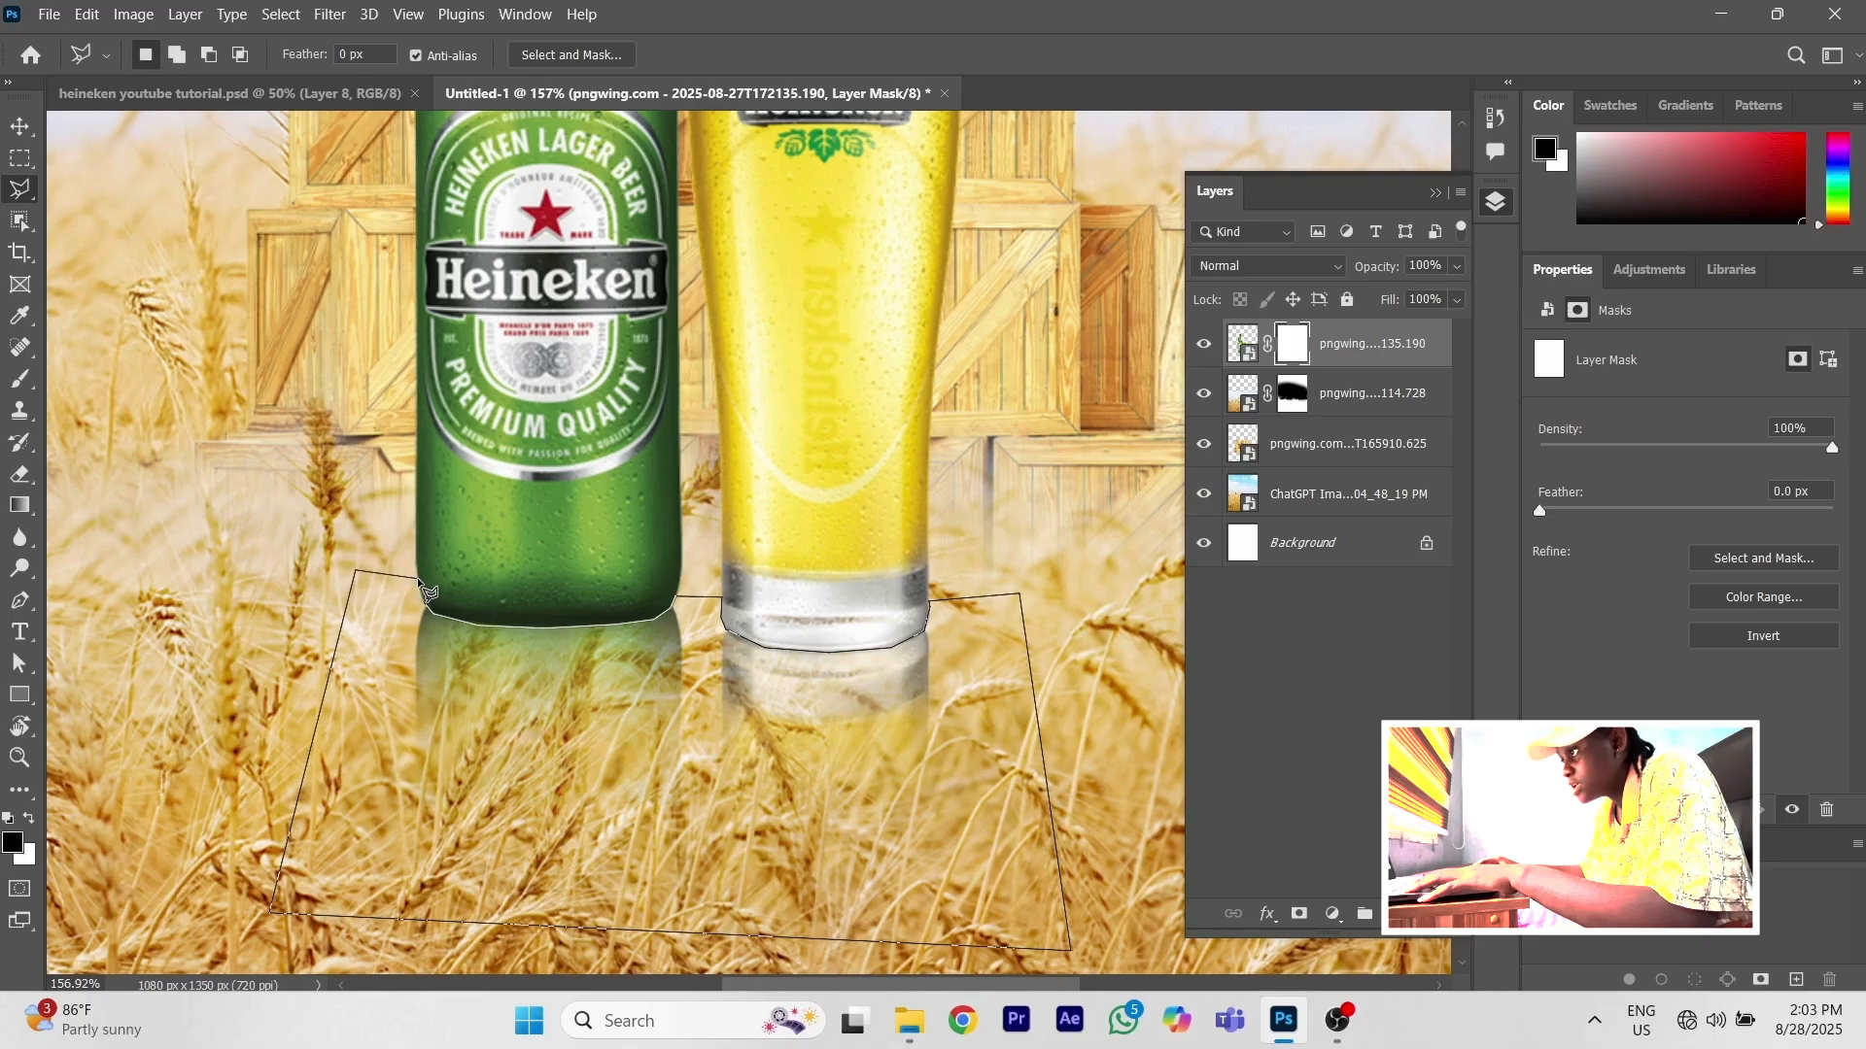
click(428, 609)
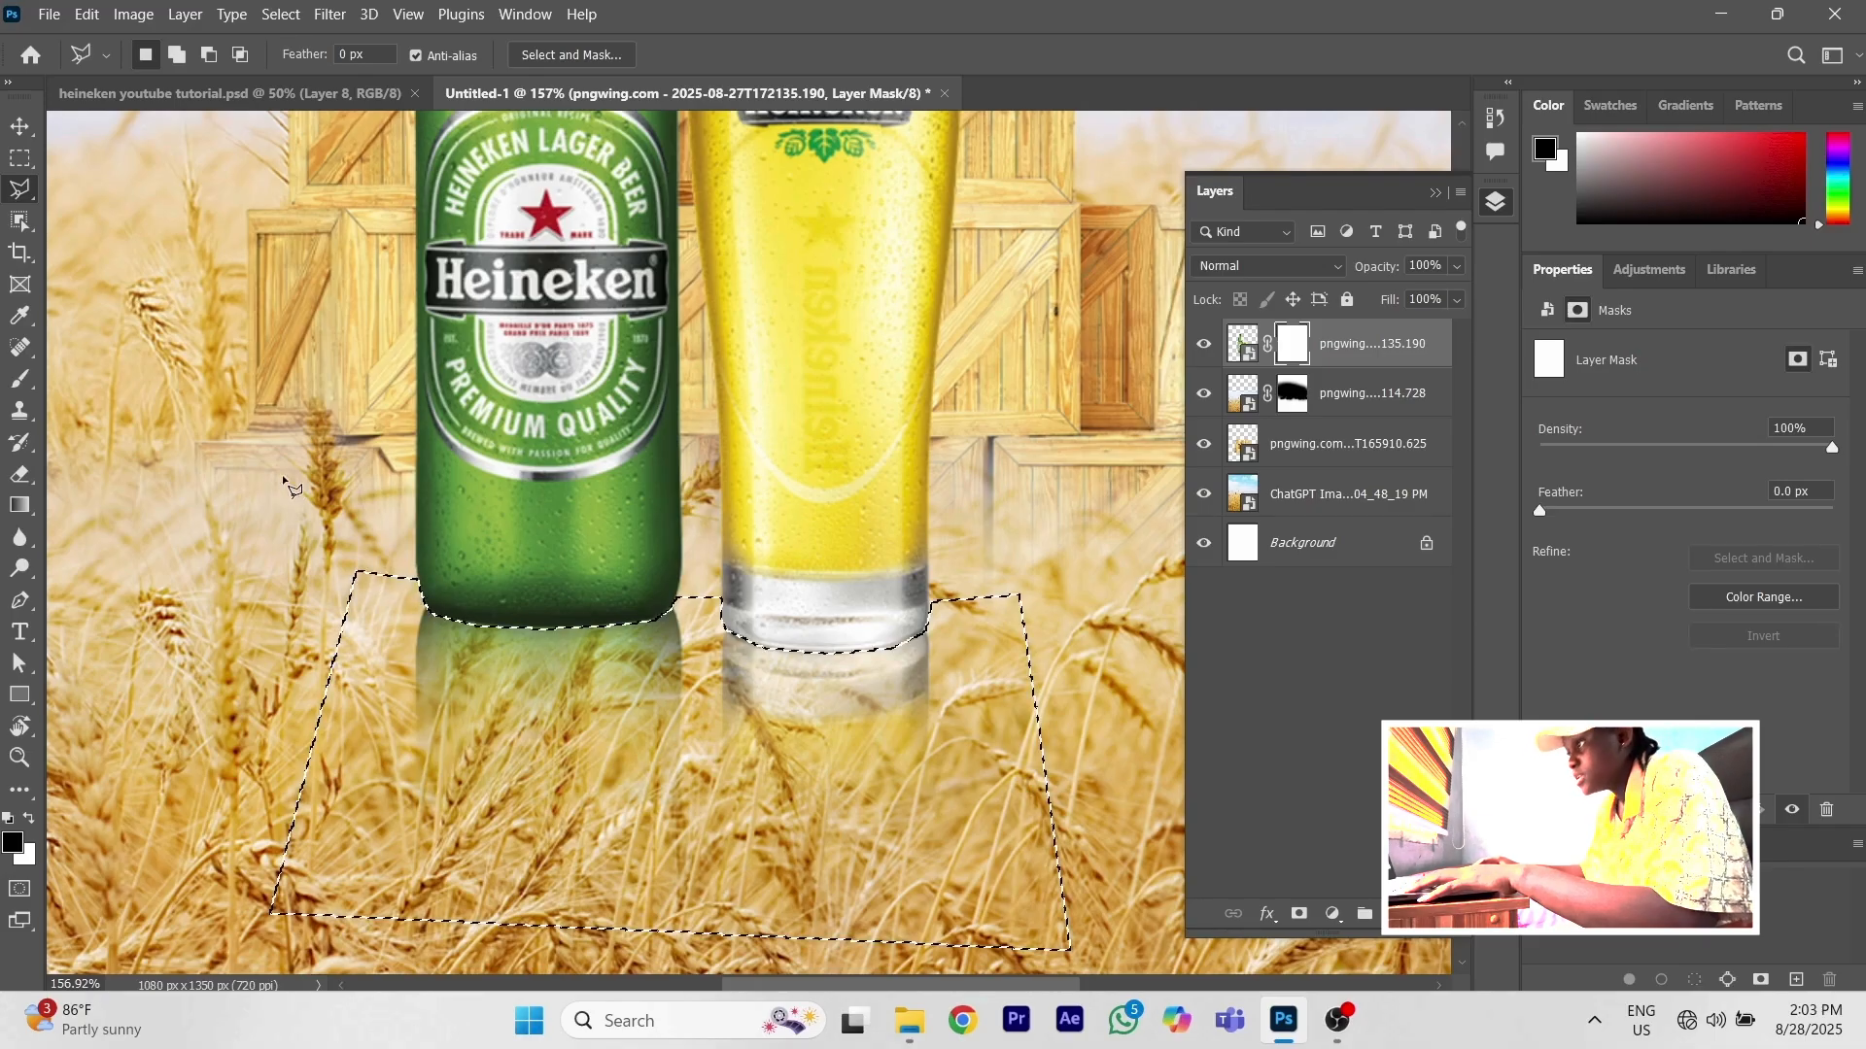
Hide the selected reflections by painting the mask with a soft 193 px black brush, then clear the selection
scroll(335, 612, down, 2)
key(b)
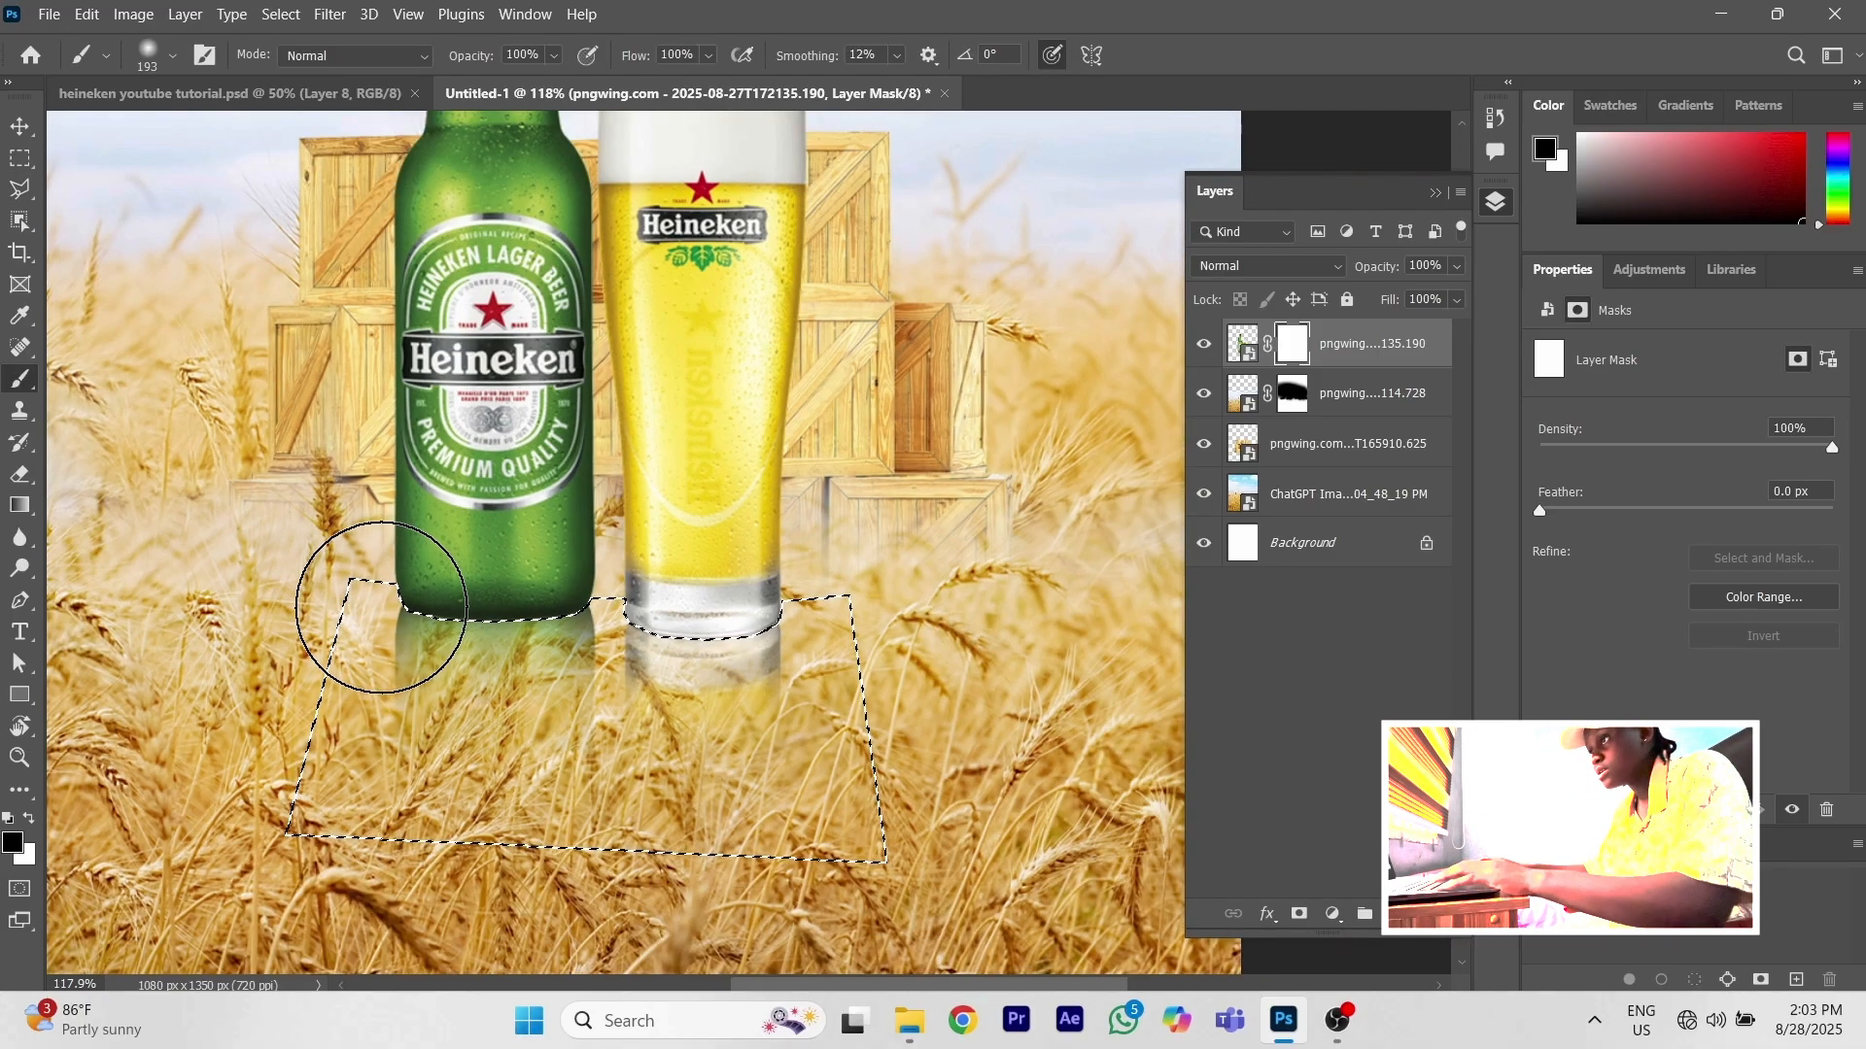
scroll(381, 597, down, 2)
scroll(381, 596, down, 1)
mouse_move(227, 559)
mouse_down()
mouse_move(611, 481)
mouse_move(295, 479)
mouse_move(409, 466)
mouse_move(861, 529)
mouse_move(923, 599)
mouse_up()
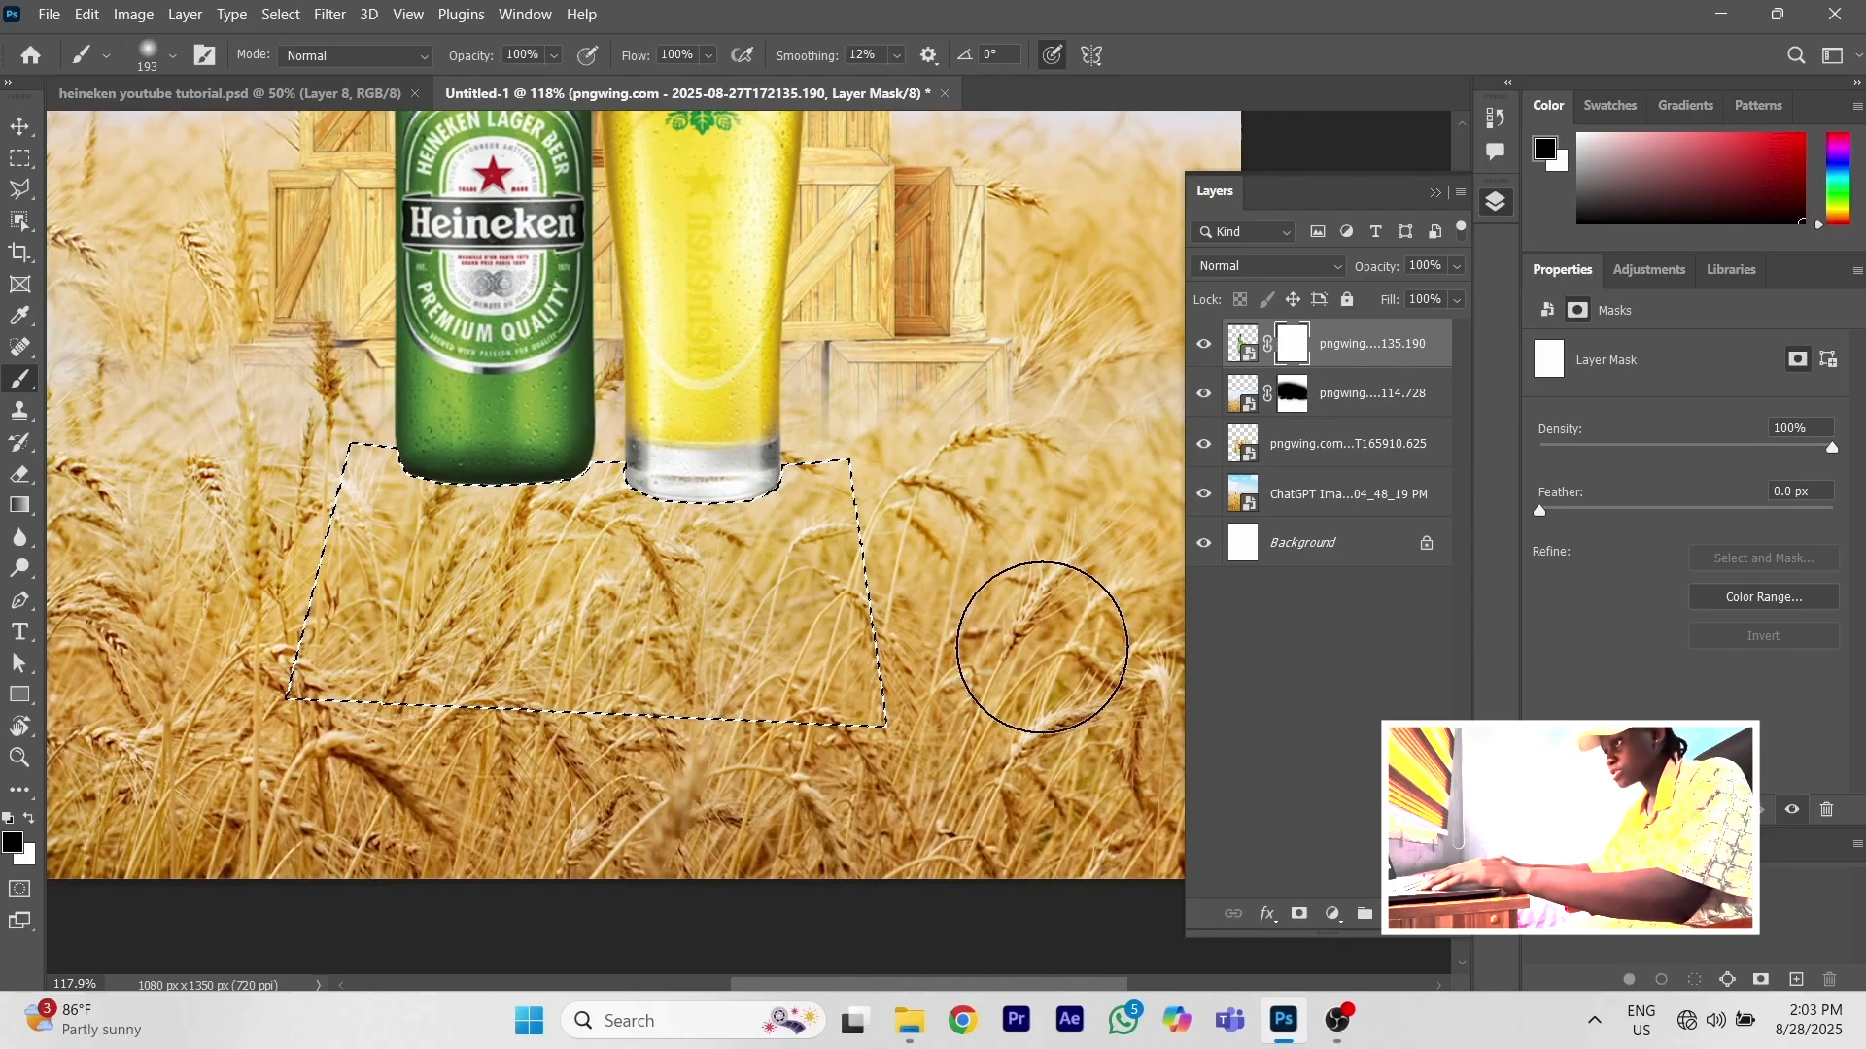
drag(457, 654, 396, 633)
key(v)
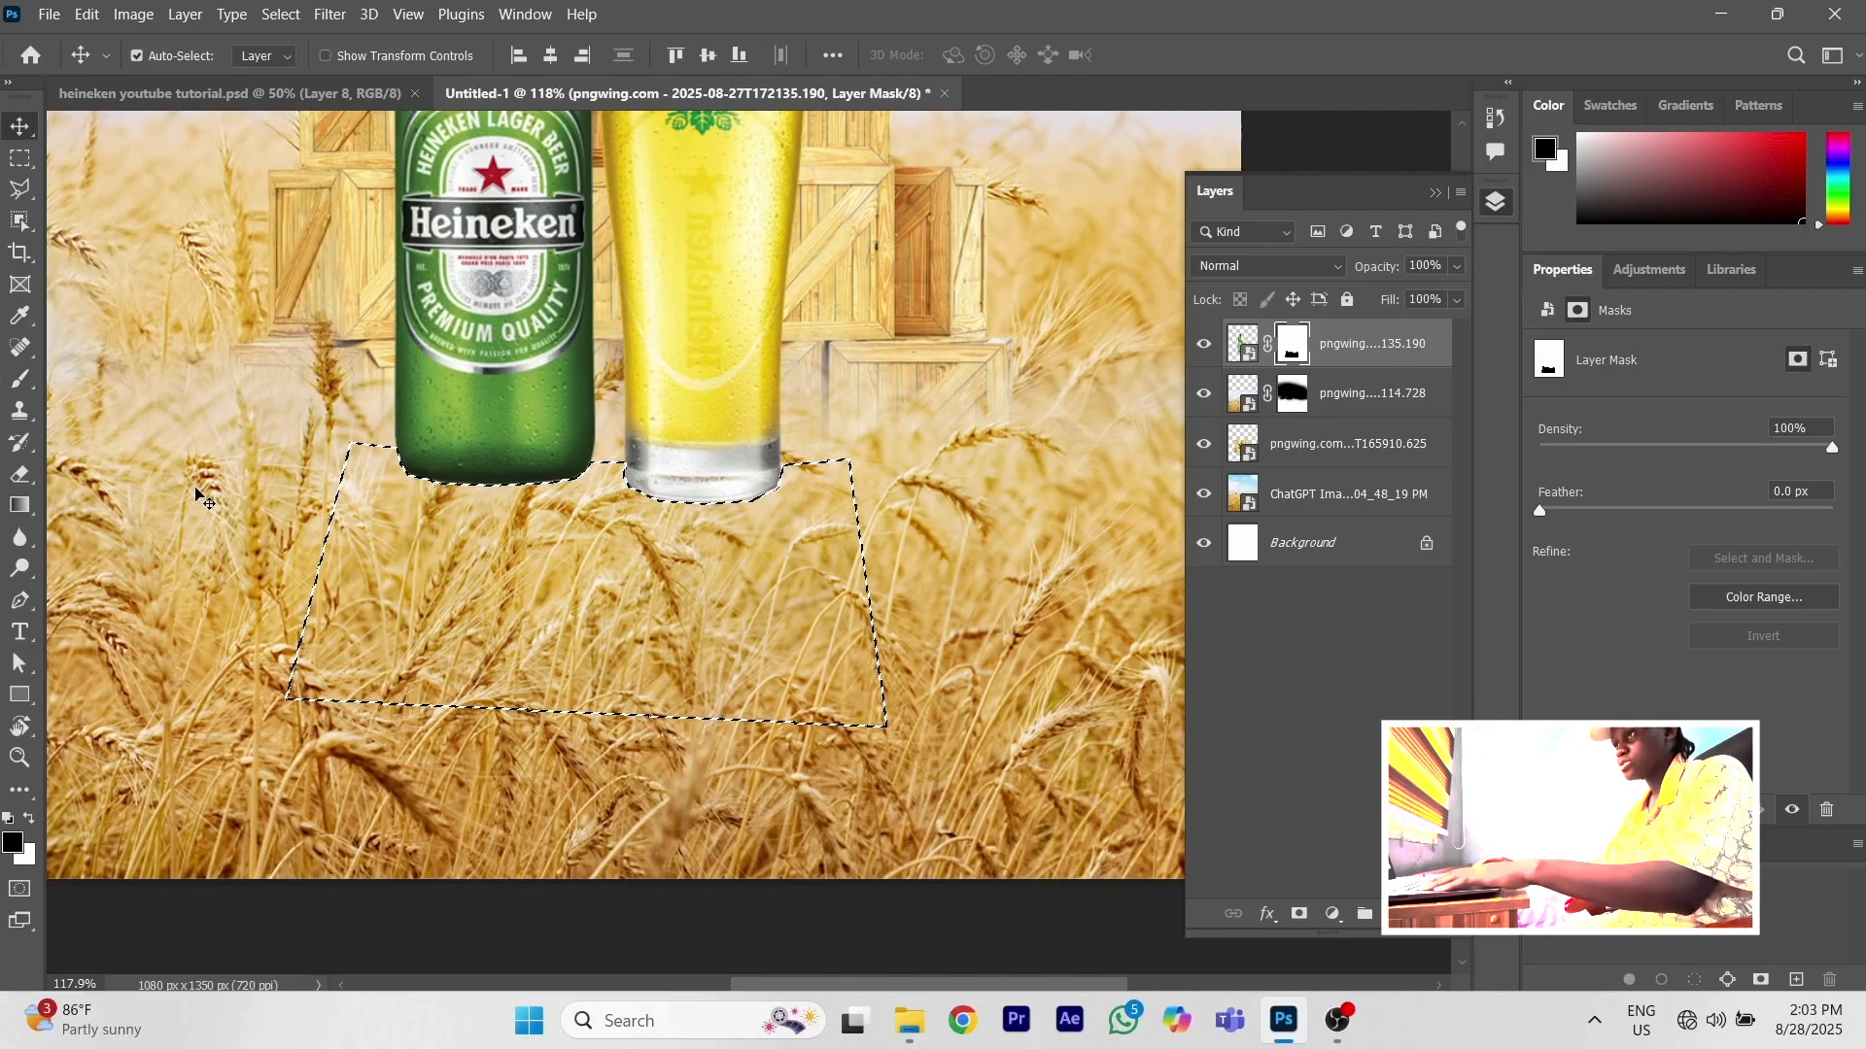
key(ctrl+d)
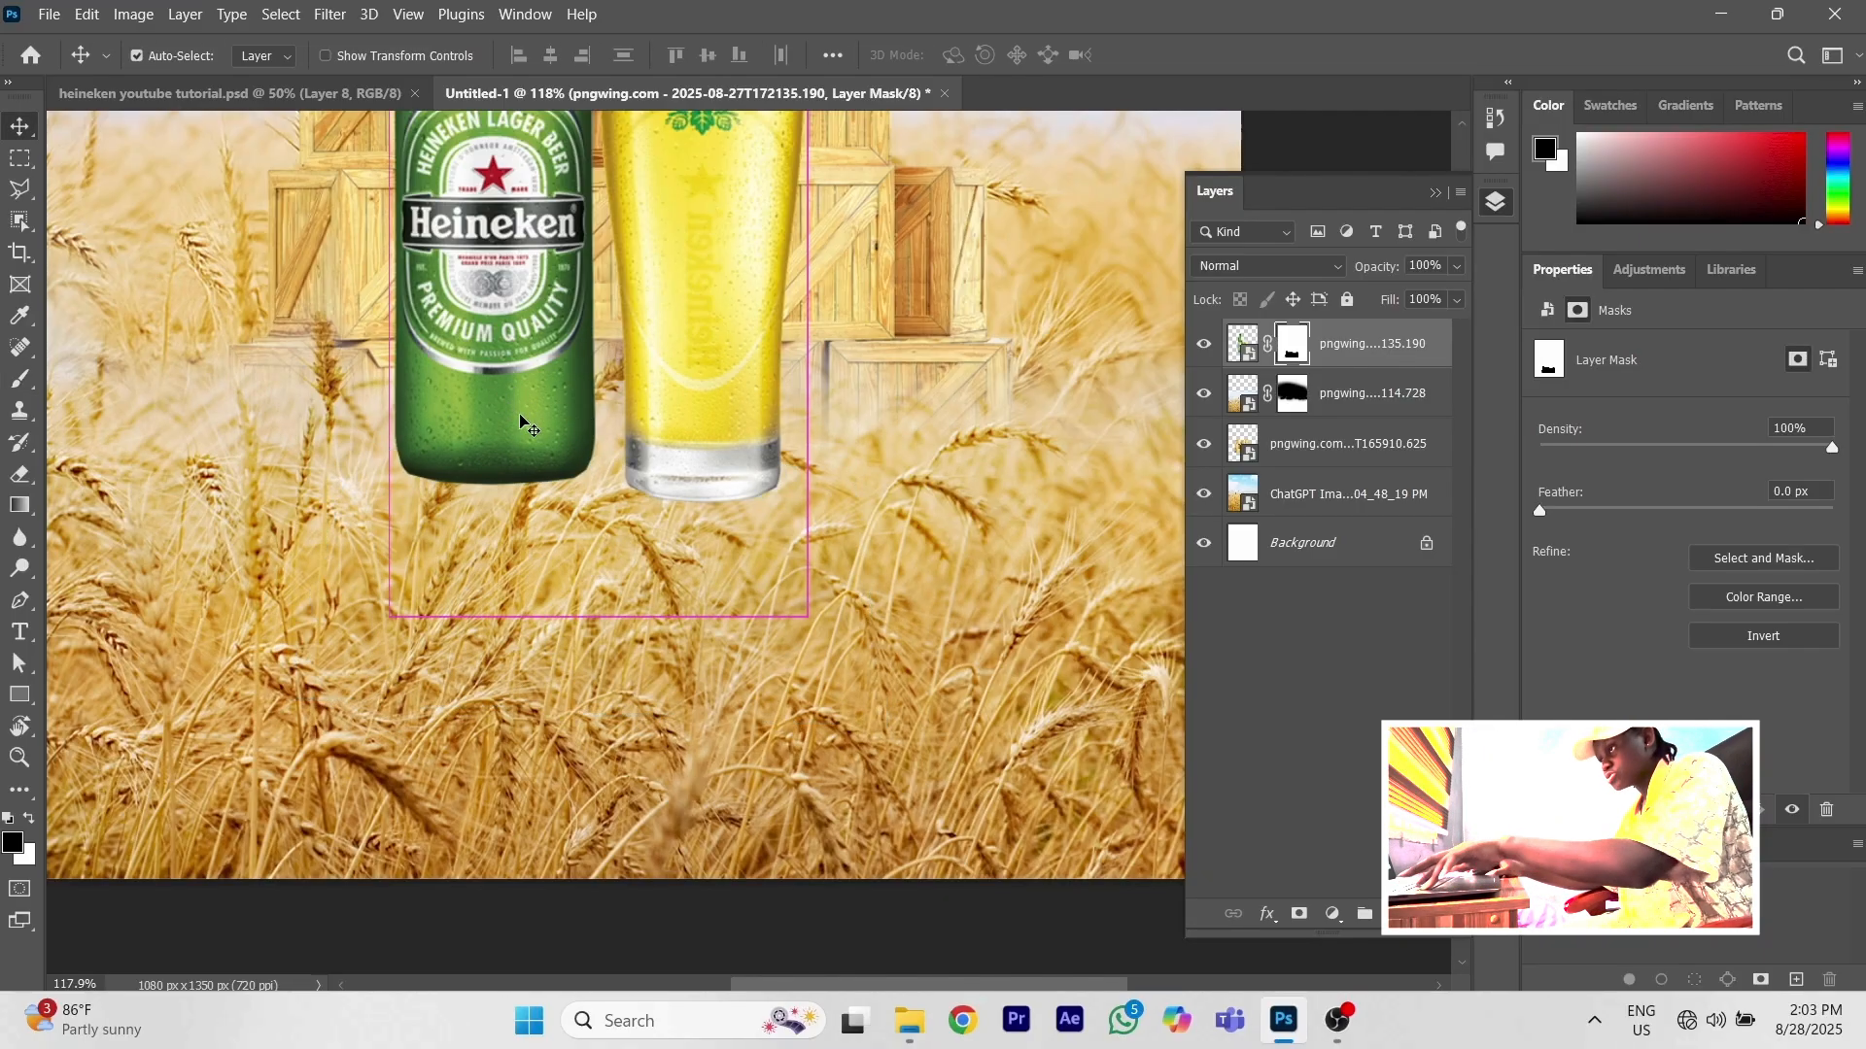
scroll(477, 483, down, 5)
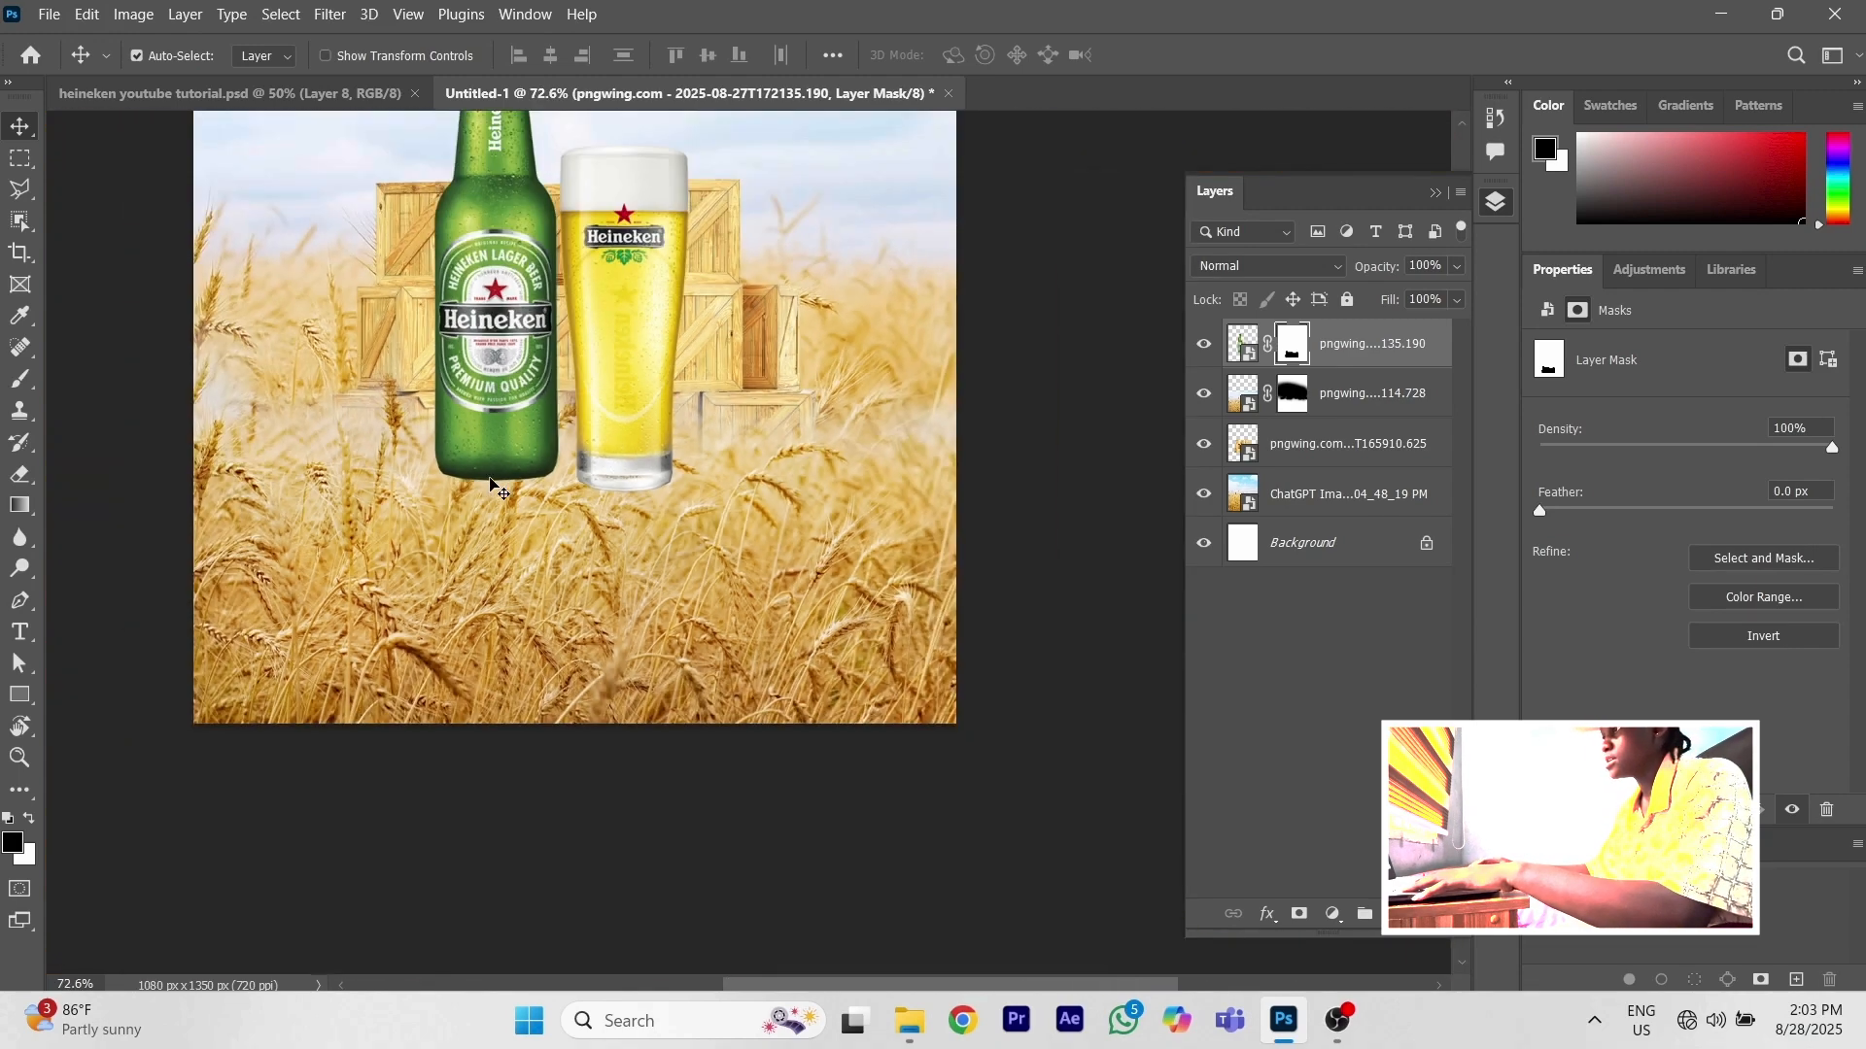
scroll(473, 483, up, 3)
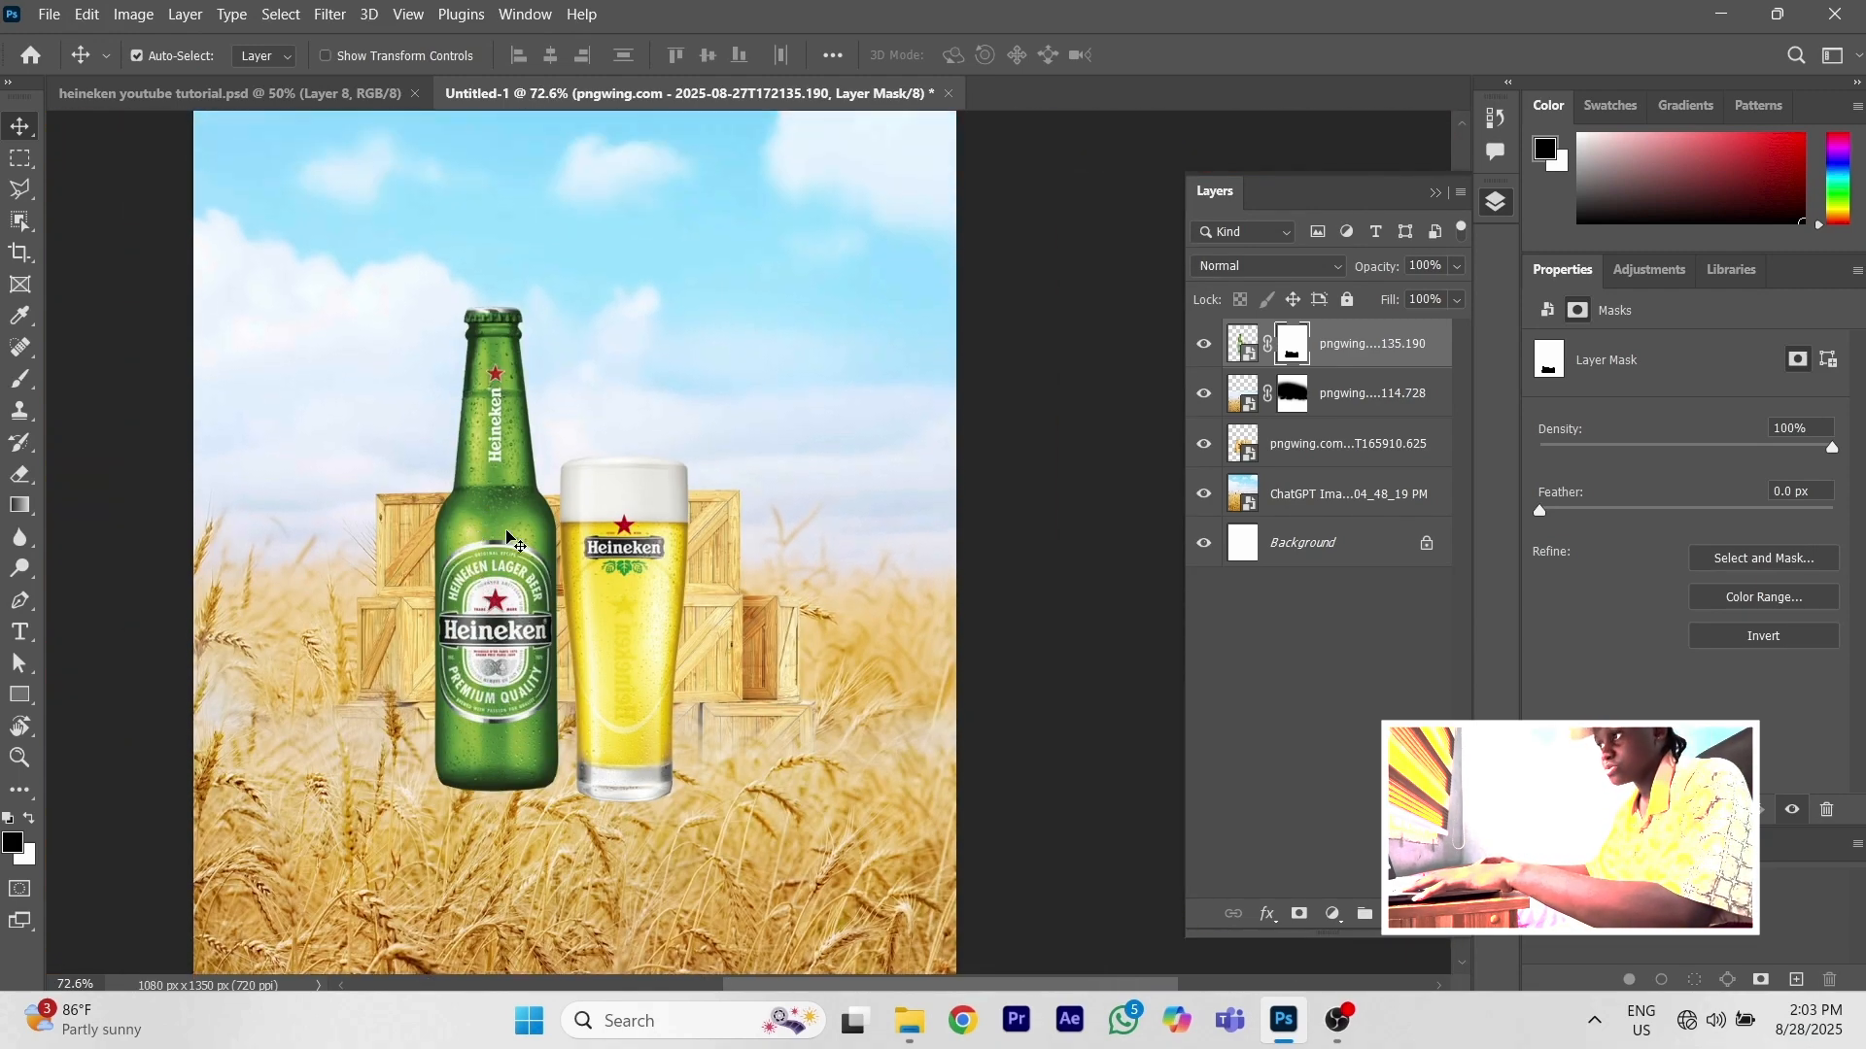
Move the bottle and glass onto the top row of crates and scale them down to about 24% of their size
drag(488, 594, 504, 371)
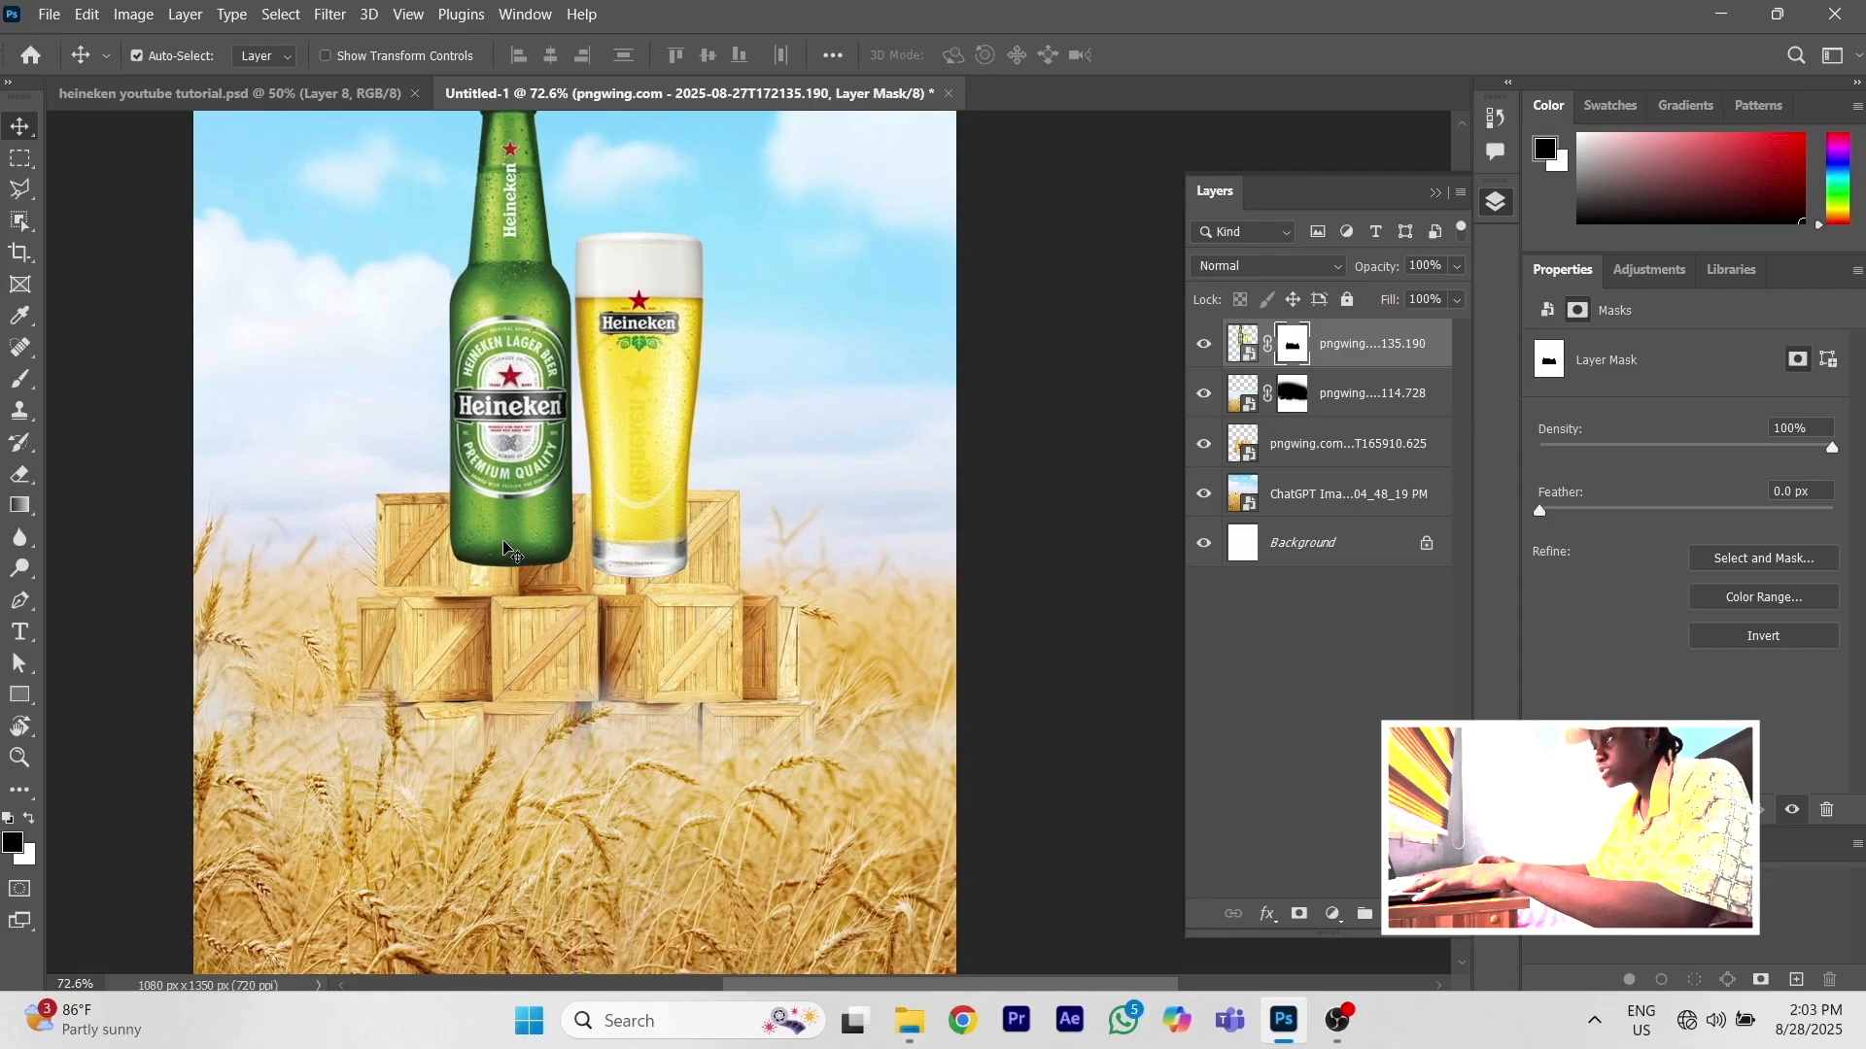
scroll(520, 553, up, 5)
scroll(520, 554, down, 6)
scroll(520, 571, up, 3)
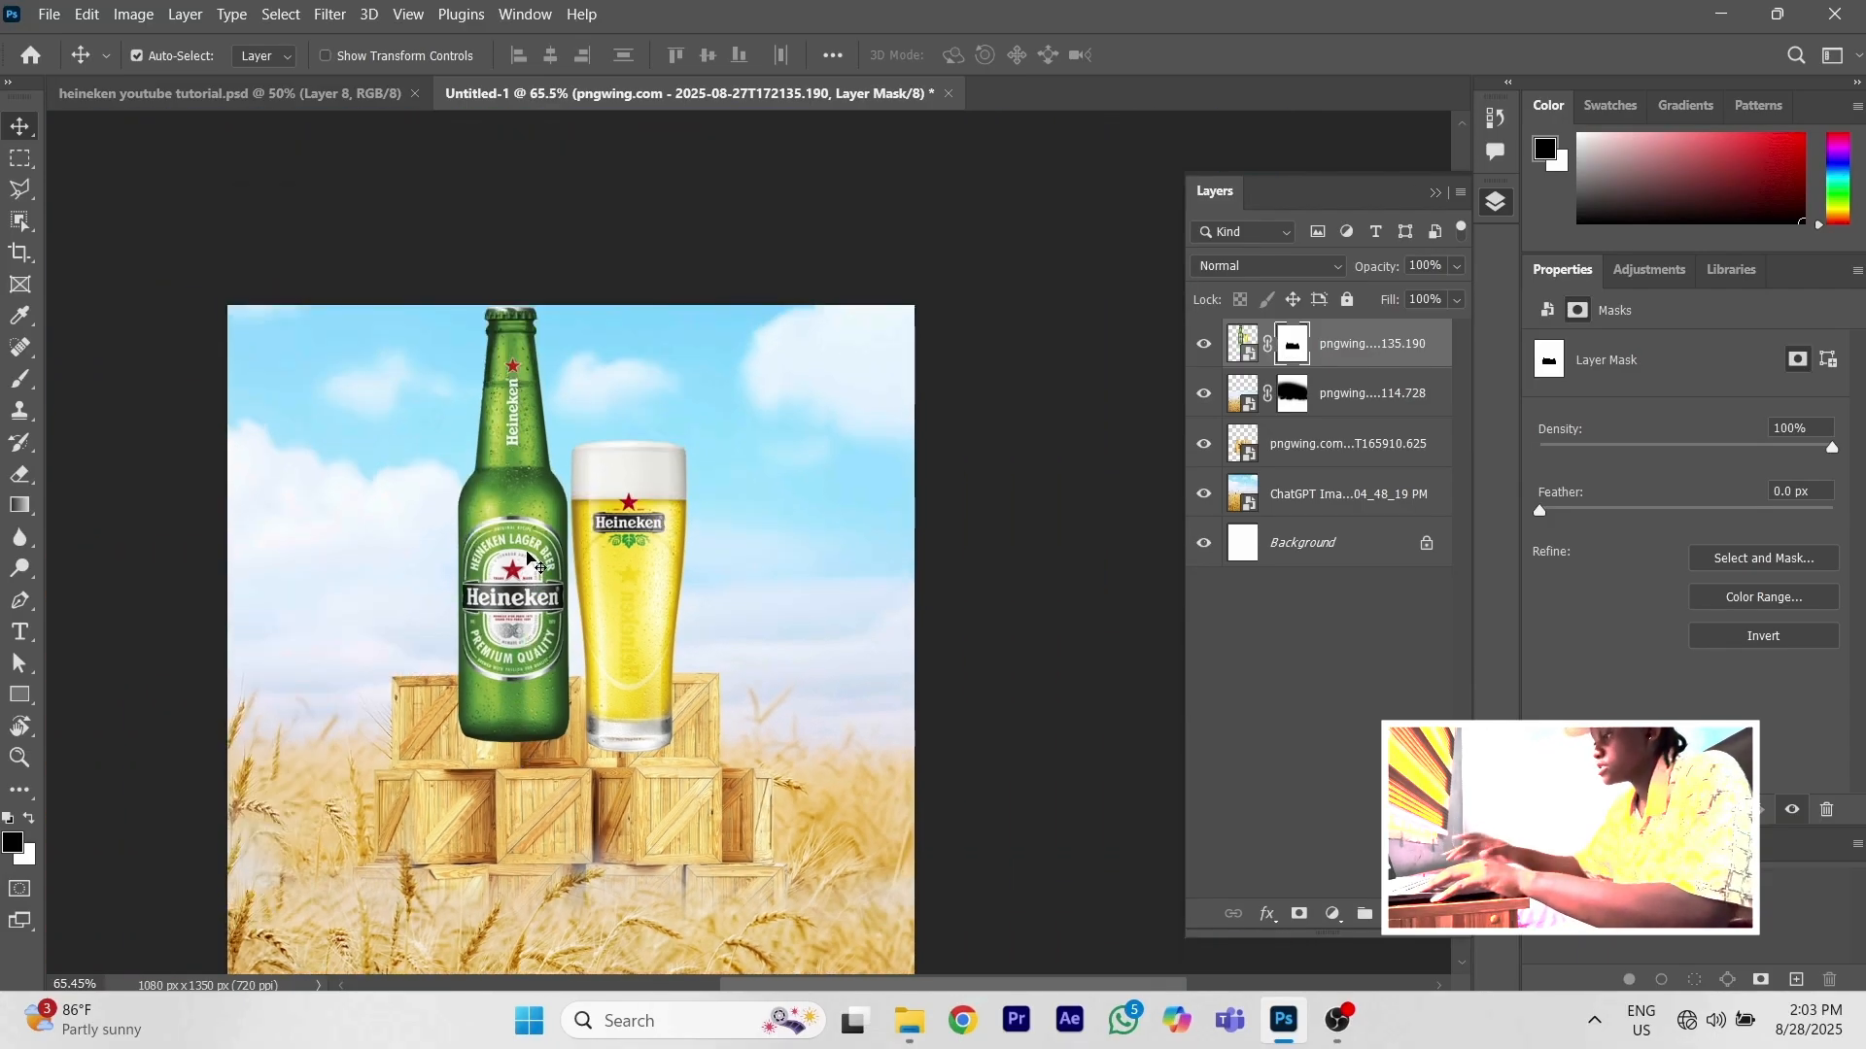
key(ctrl+t)
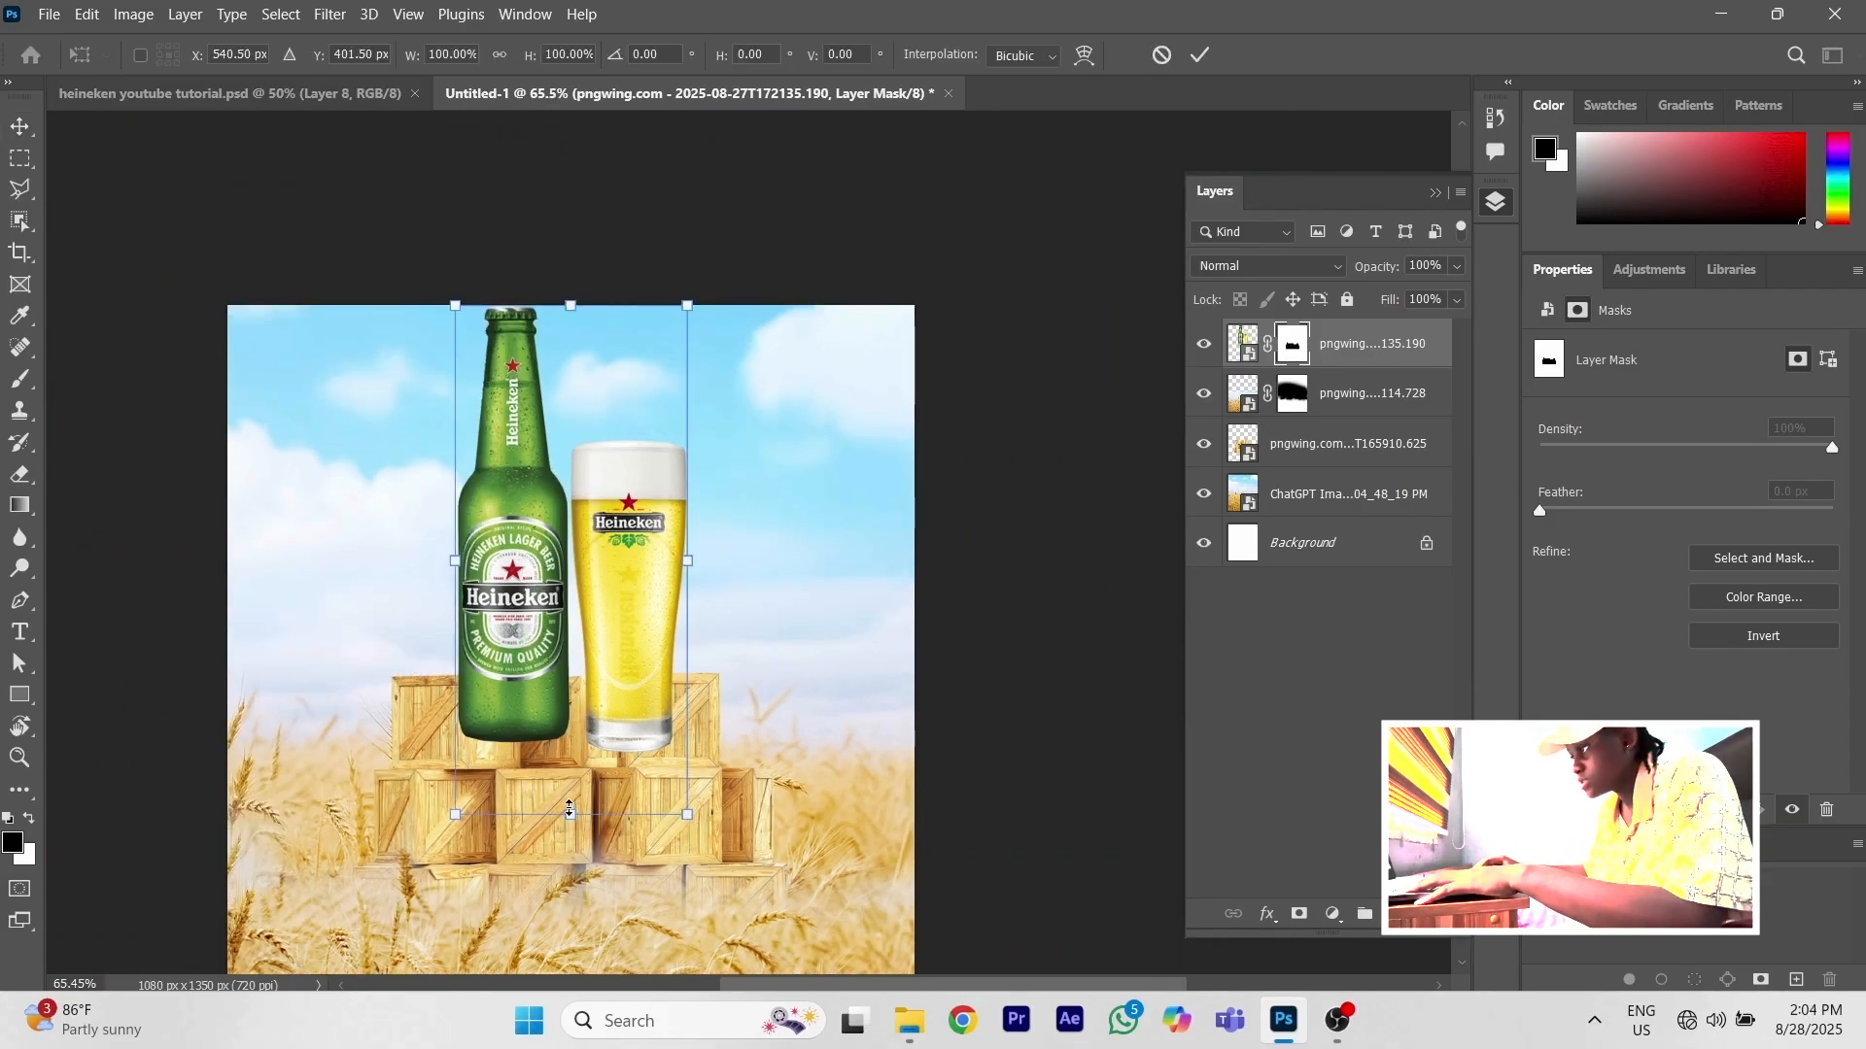
drag(575, 815, 559, 594)
drag(549, 479, 548, 608)
drag(571, 438, 570, 591)
drag(566, 662, 542, 646)
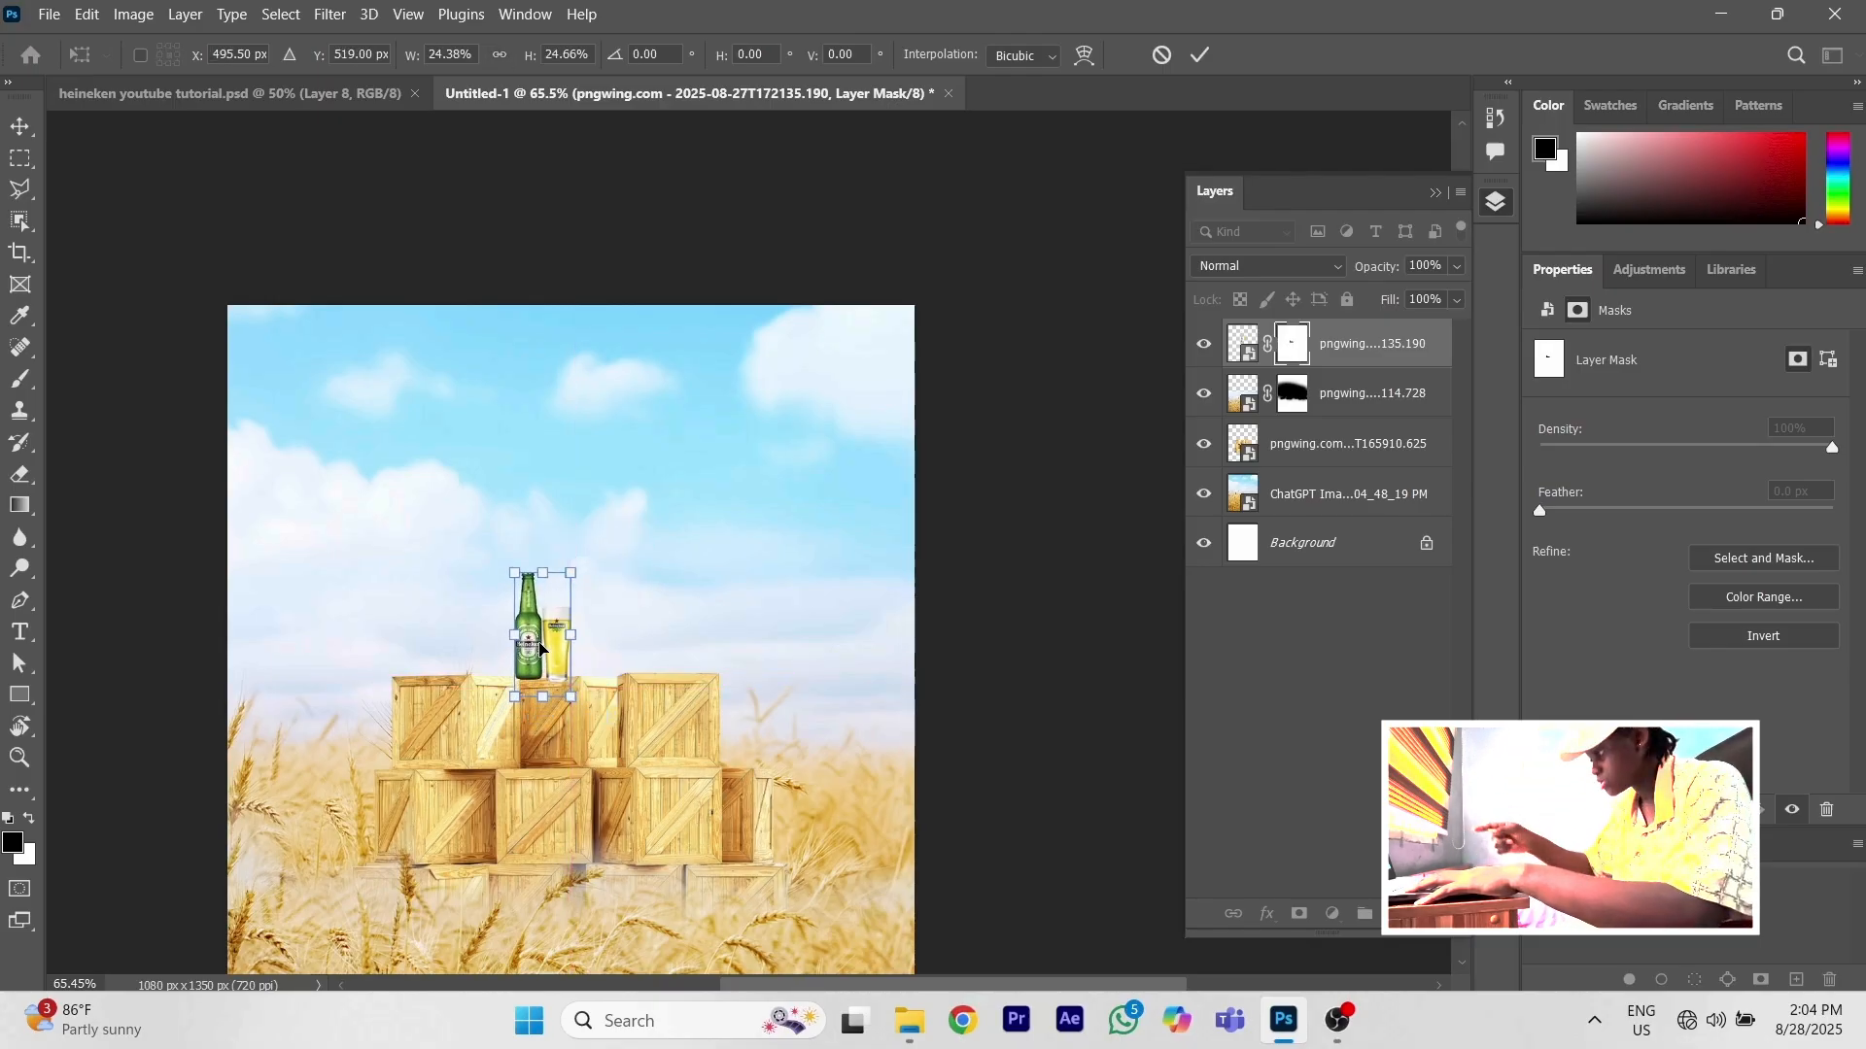
key(Return)
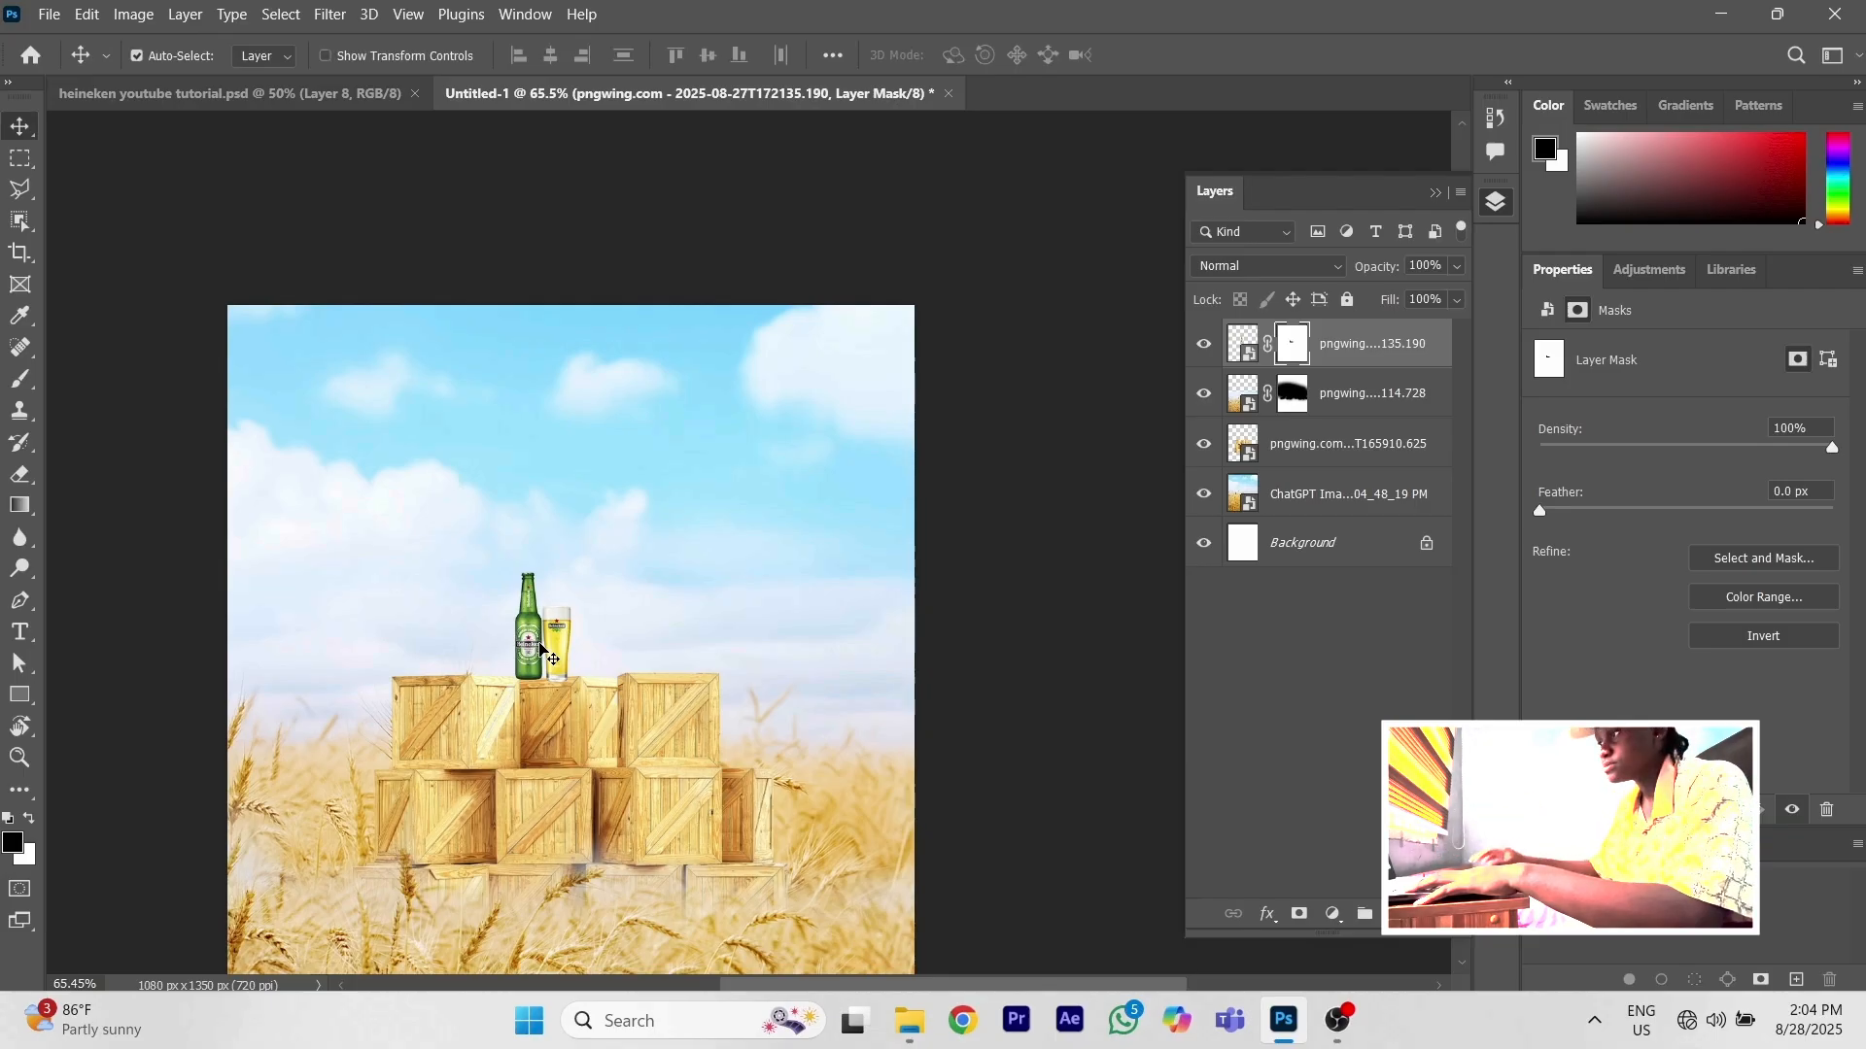
Enlarge the bottle and glass slightly to about 118 x 262 px and center them on the middle top crate, at about X 480, Y 364
scroll(462, 717, up, 3)
scroll(464, 719, down, 5)
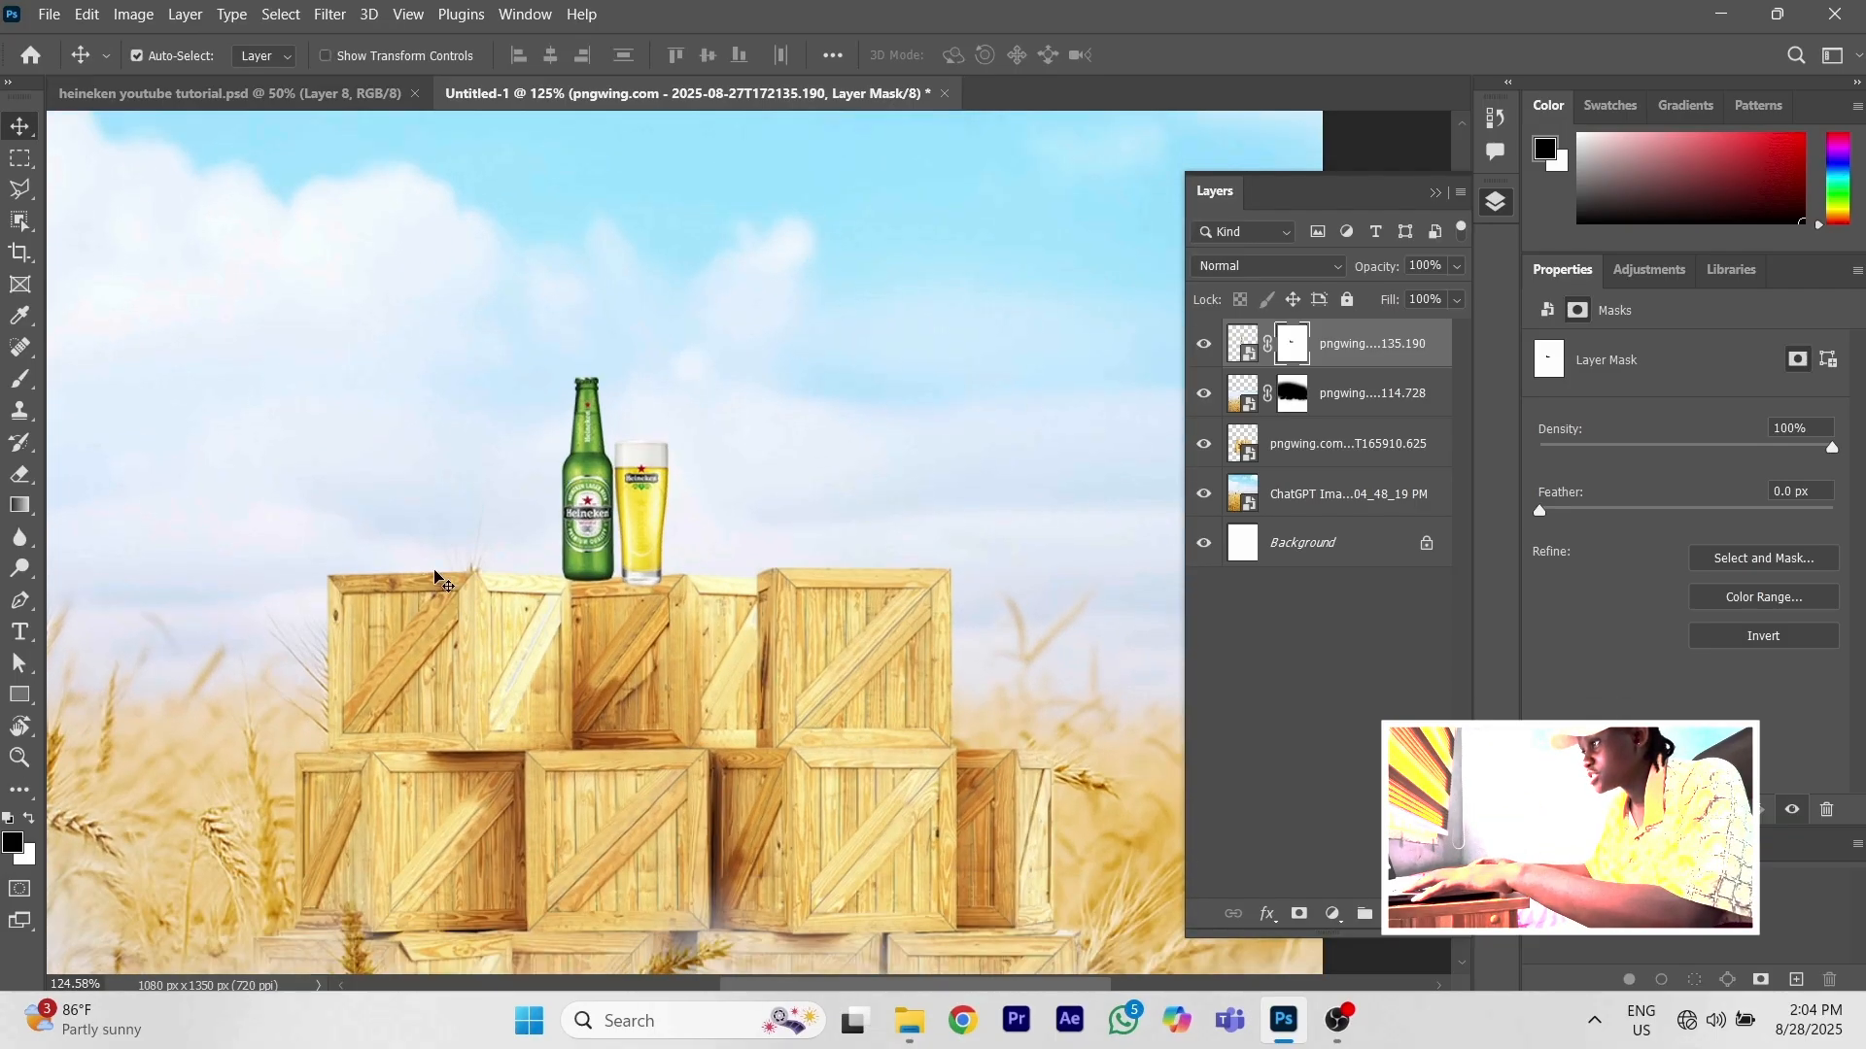
scroll(641, 505, down, 2)
drag(600, 478, 623, 482)
key(ctrl+t)
drag(633, 379, 627, 328)
drag(604, 420, 617, 425)
key(Return)
scroll(791, 519, down, 3)
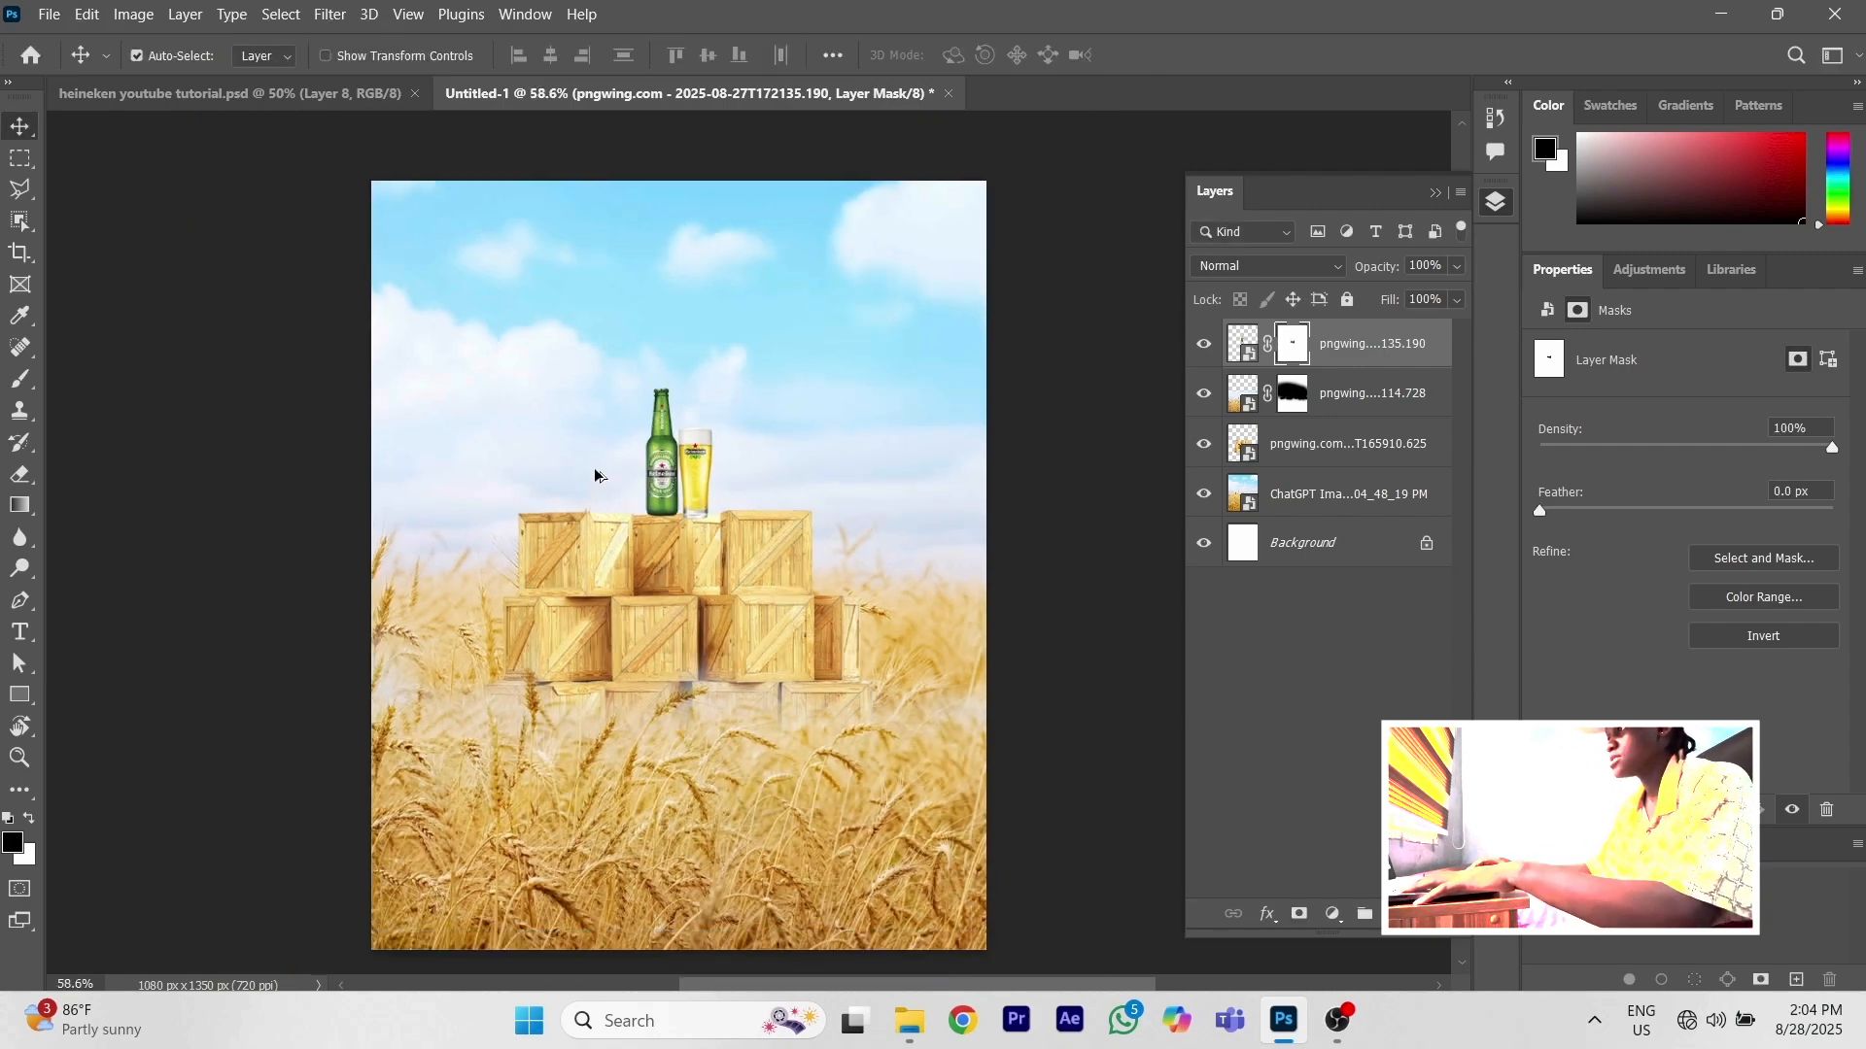
Circle the bases of the bottle and glass with a yellow 28 px brush on a new layer, and delete that layer
scroll(604, 476, up, 10)
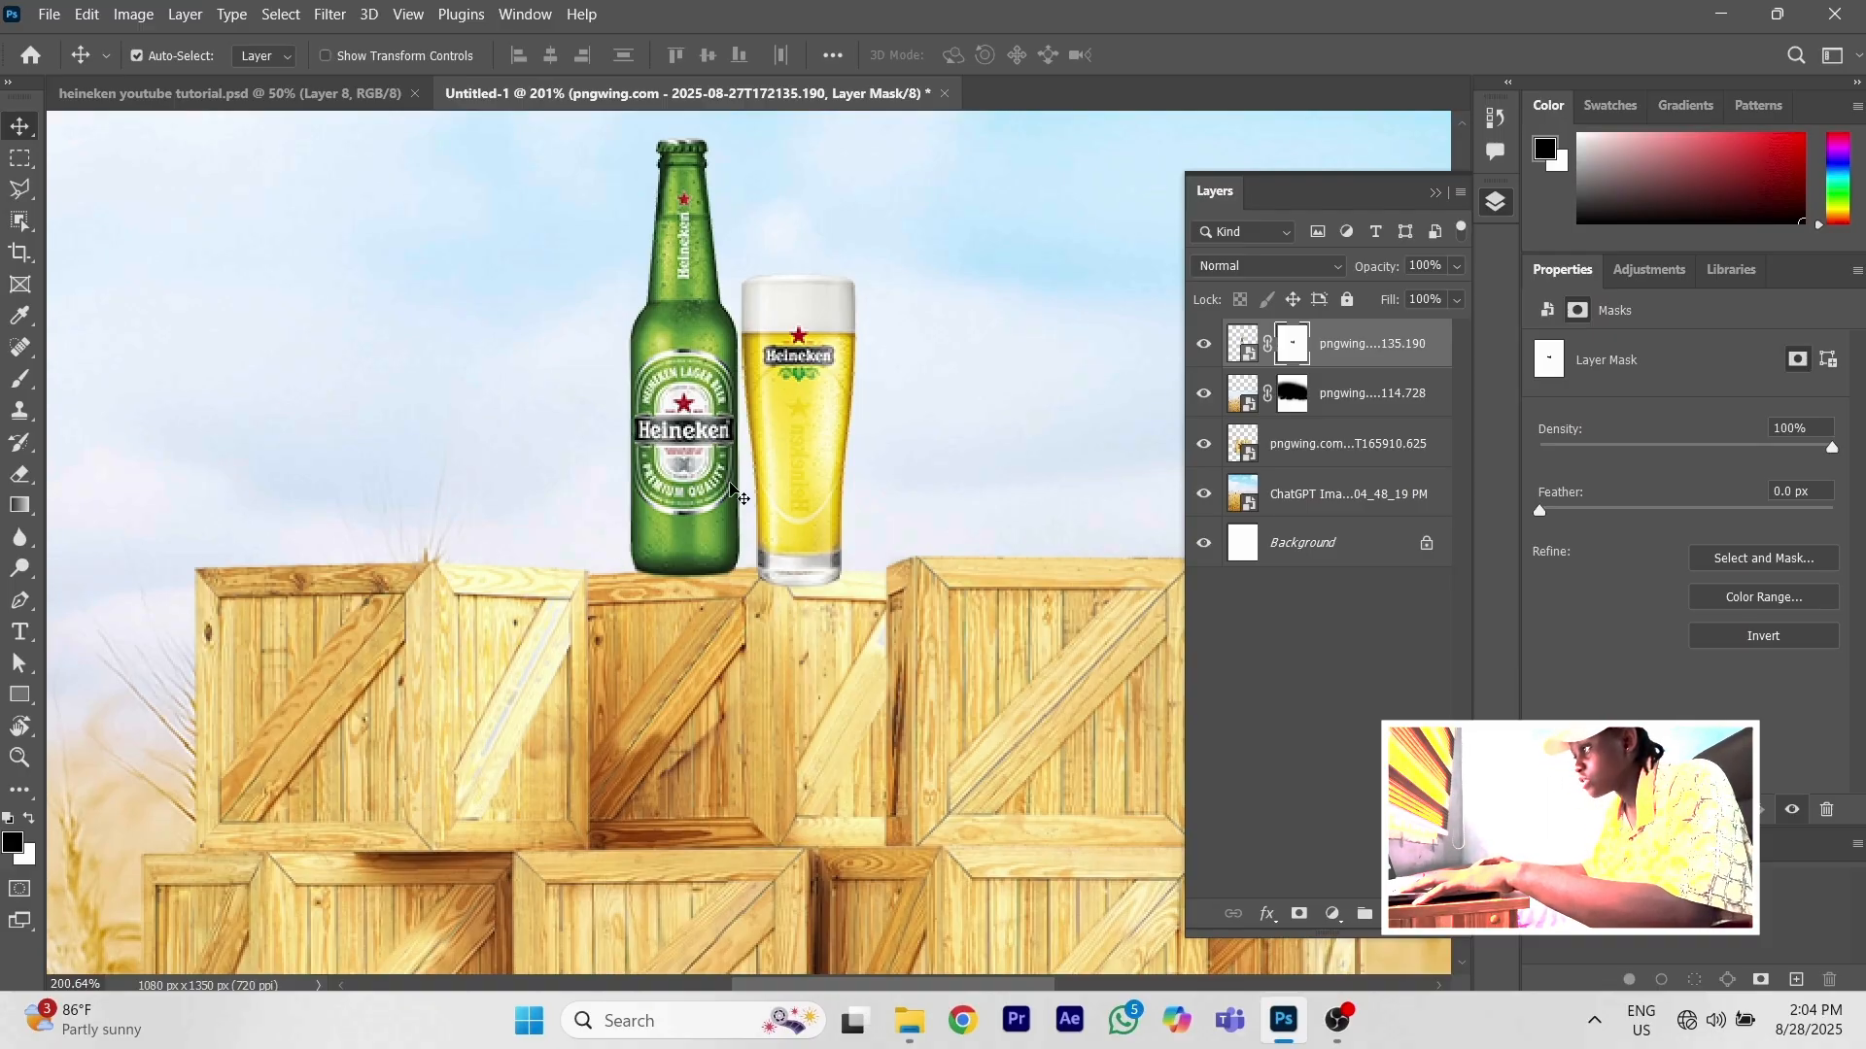
click(1378, 914)
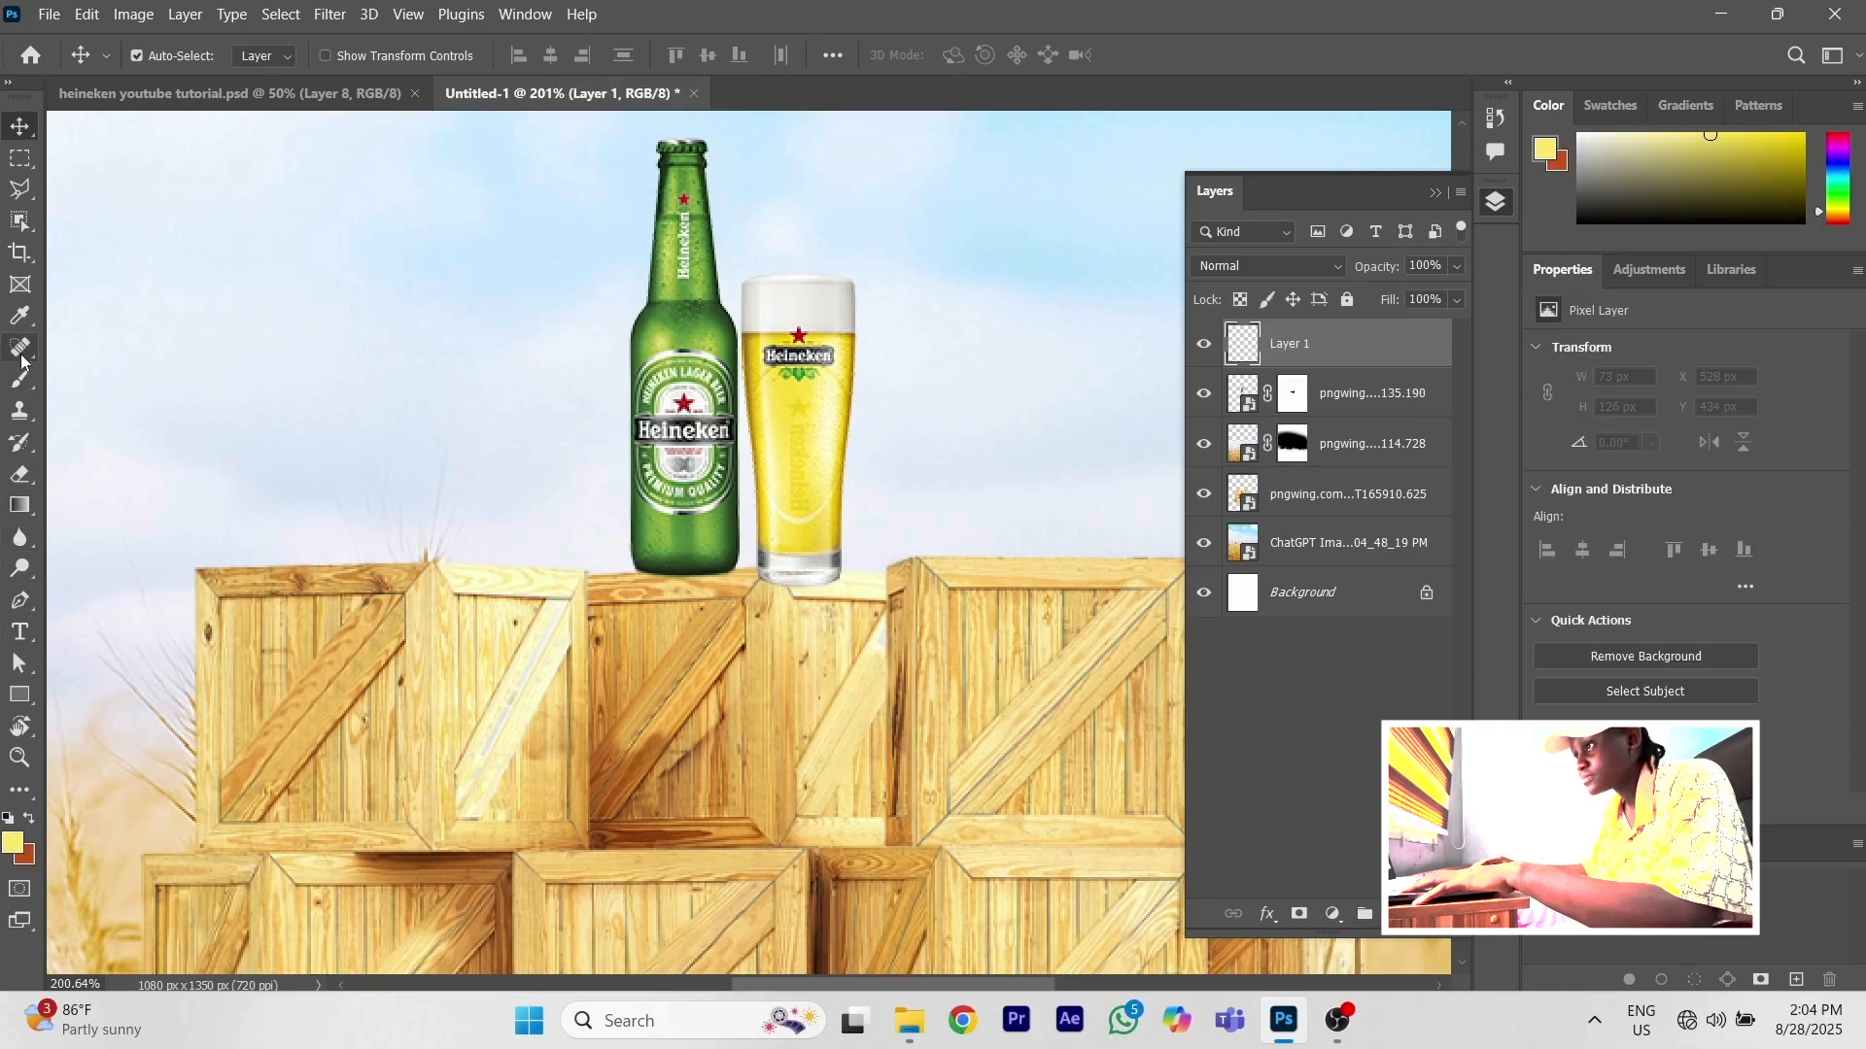
click(20, 379)
right_click(718, 531)
drag(886, 589, 864, 588)
mouse_move(865, 517)
mouse_down()
mouse_move(761, 485)
mouse_move(600, 497)
mouse_move(513, 605)
mouse_move(755, 712)
mouse_move(924, 569)
mouse_move(869, 497)
mouse_up()
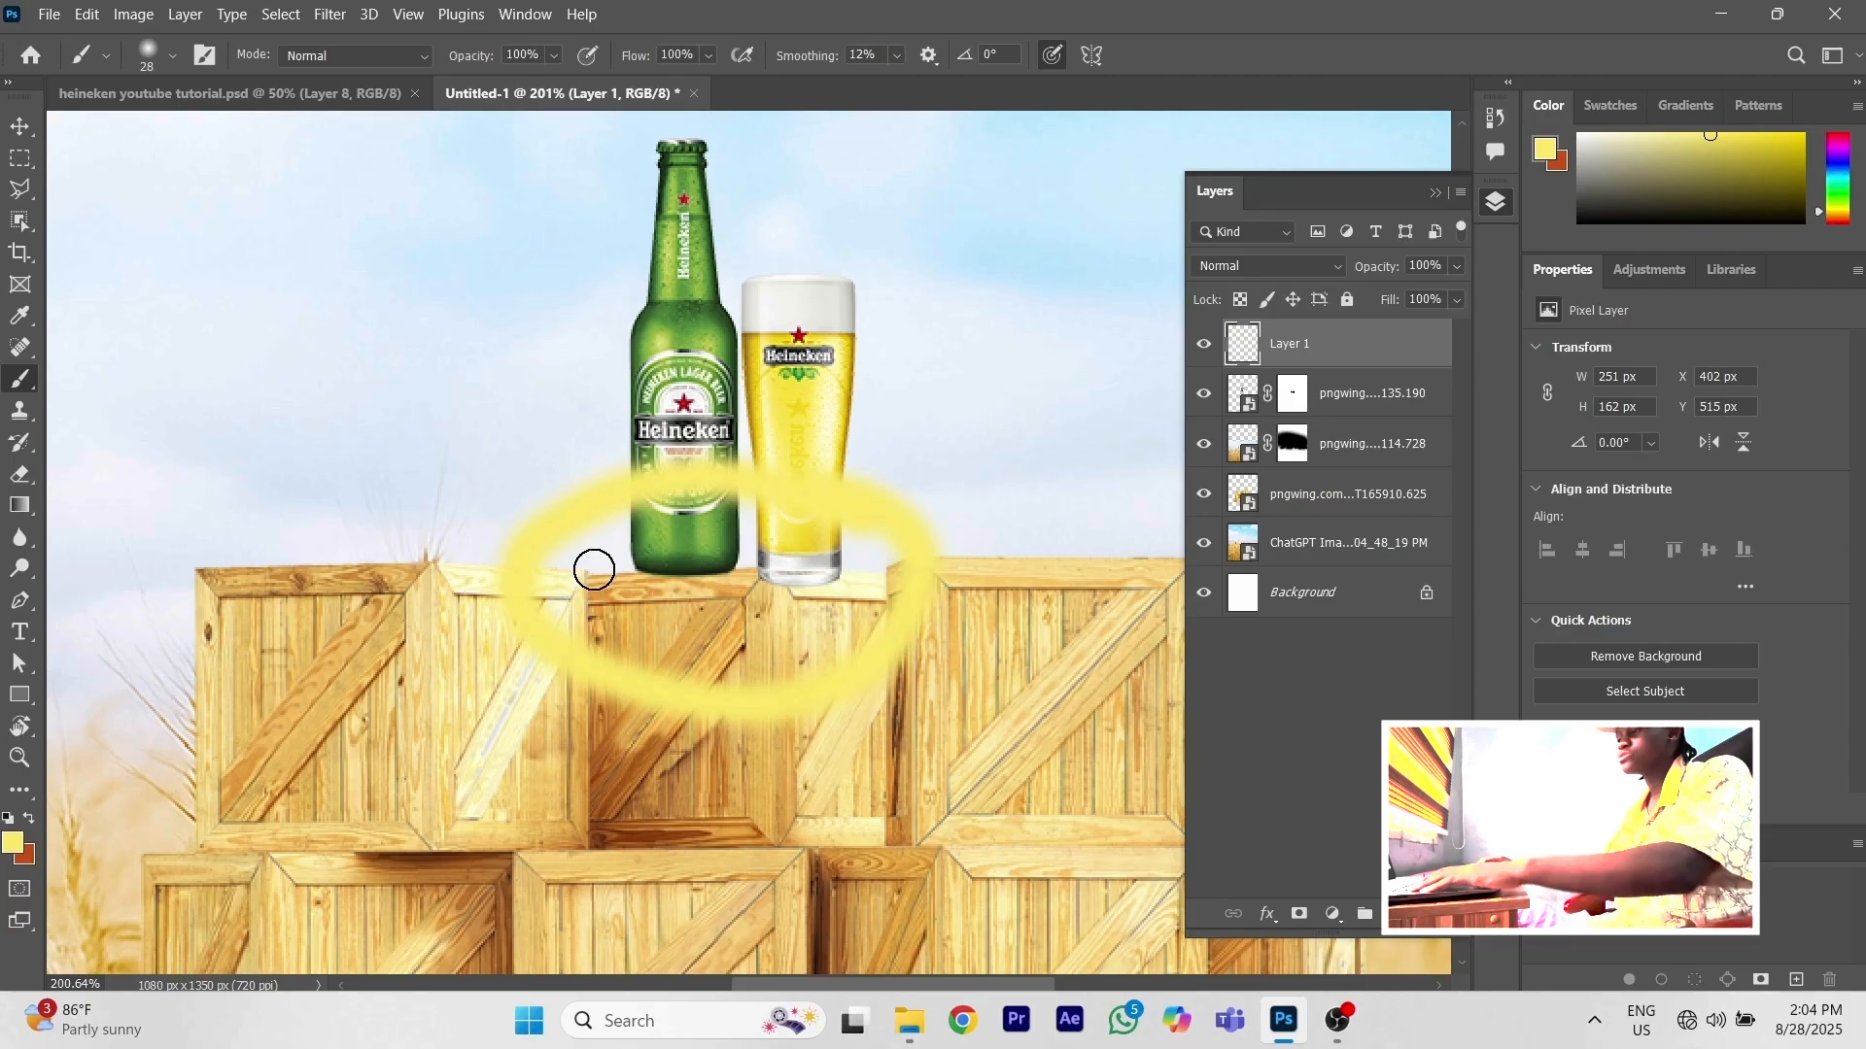
key(v)
click(1205, 345)
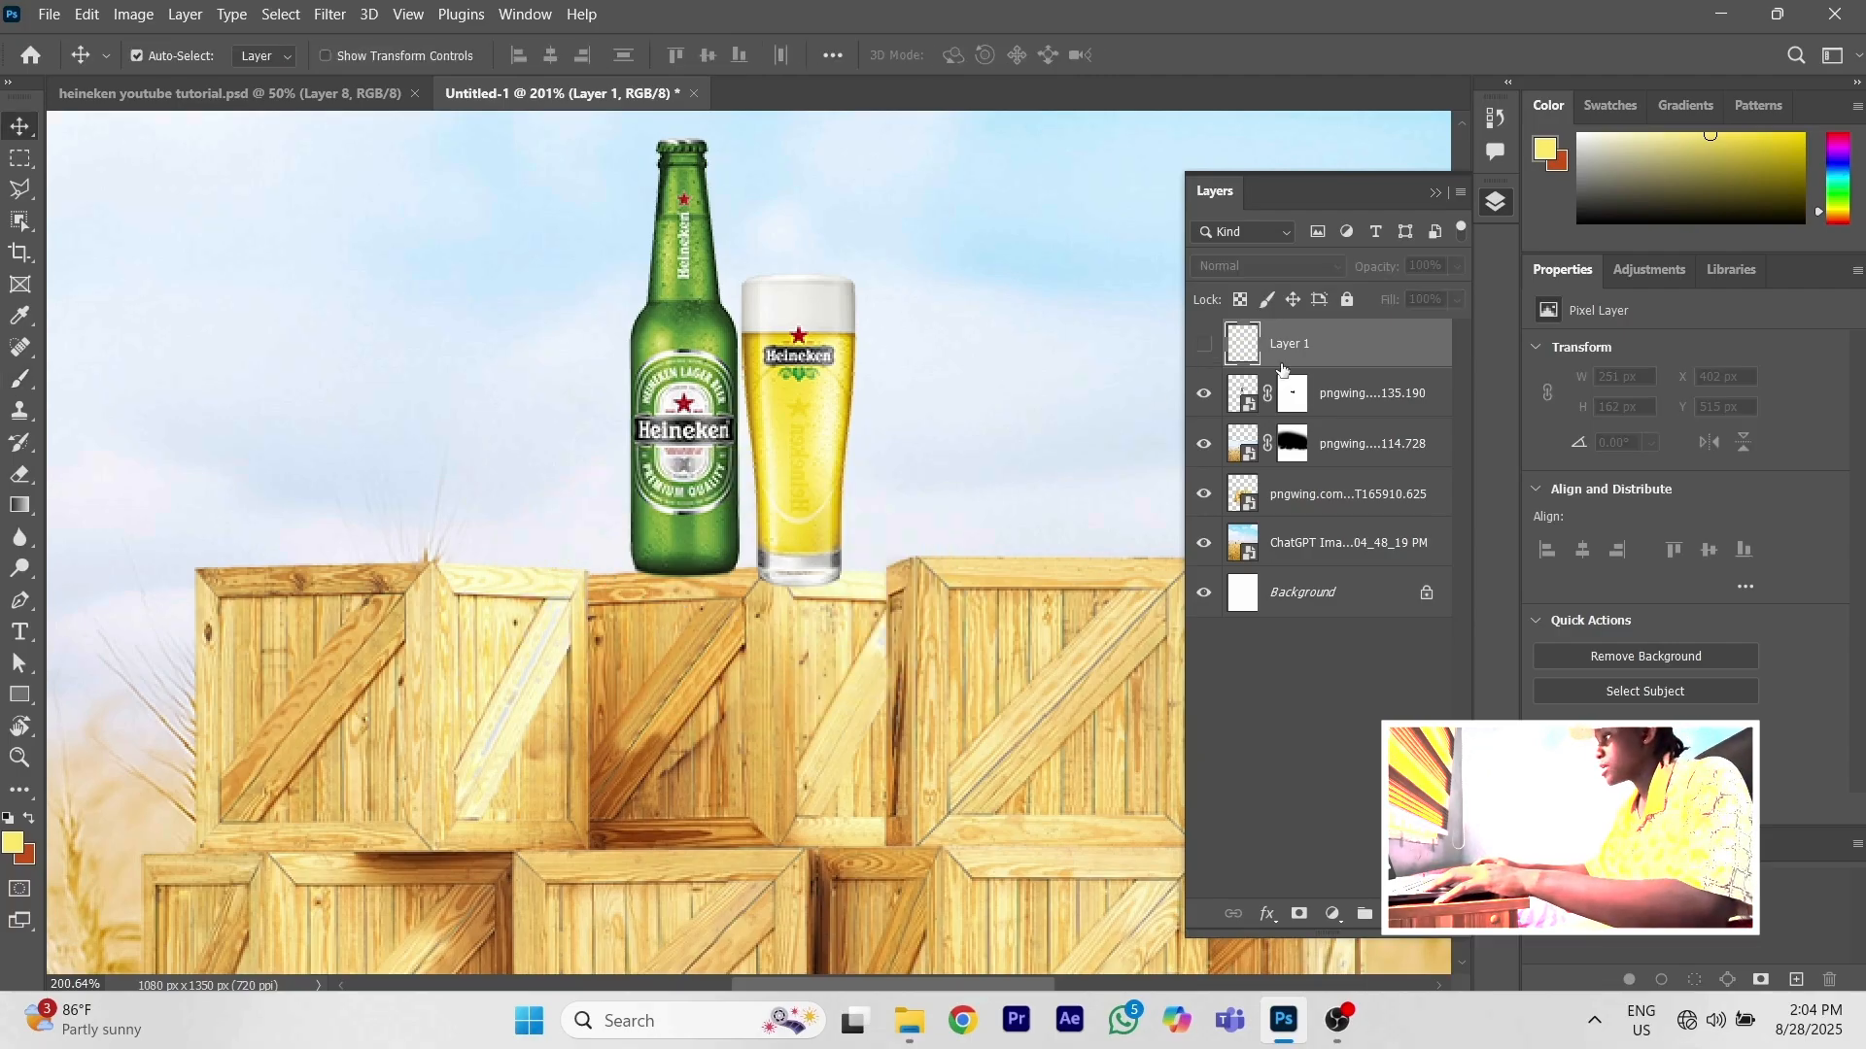
key(Delete)
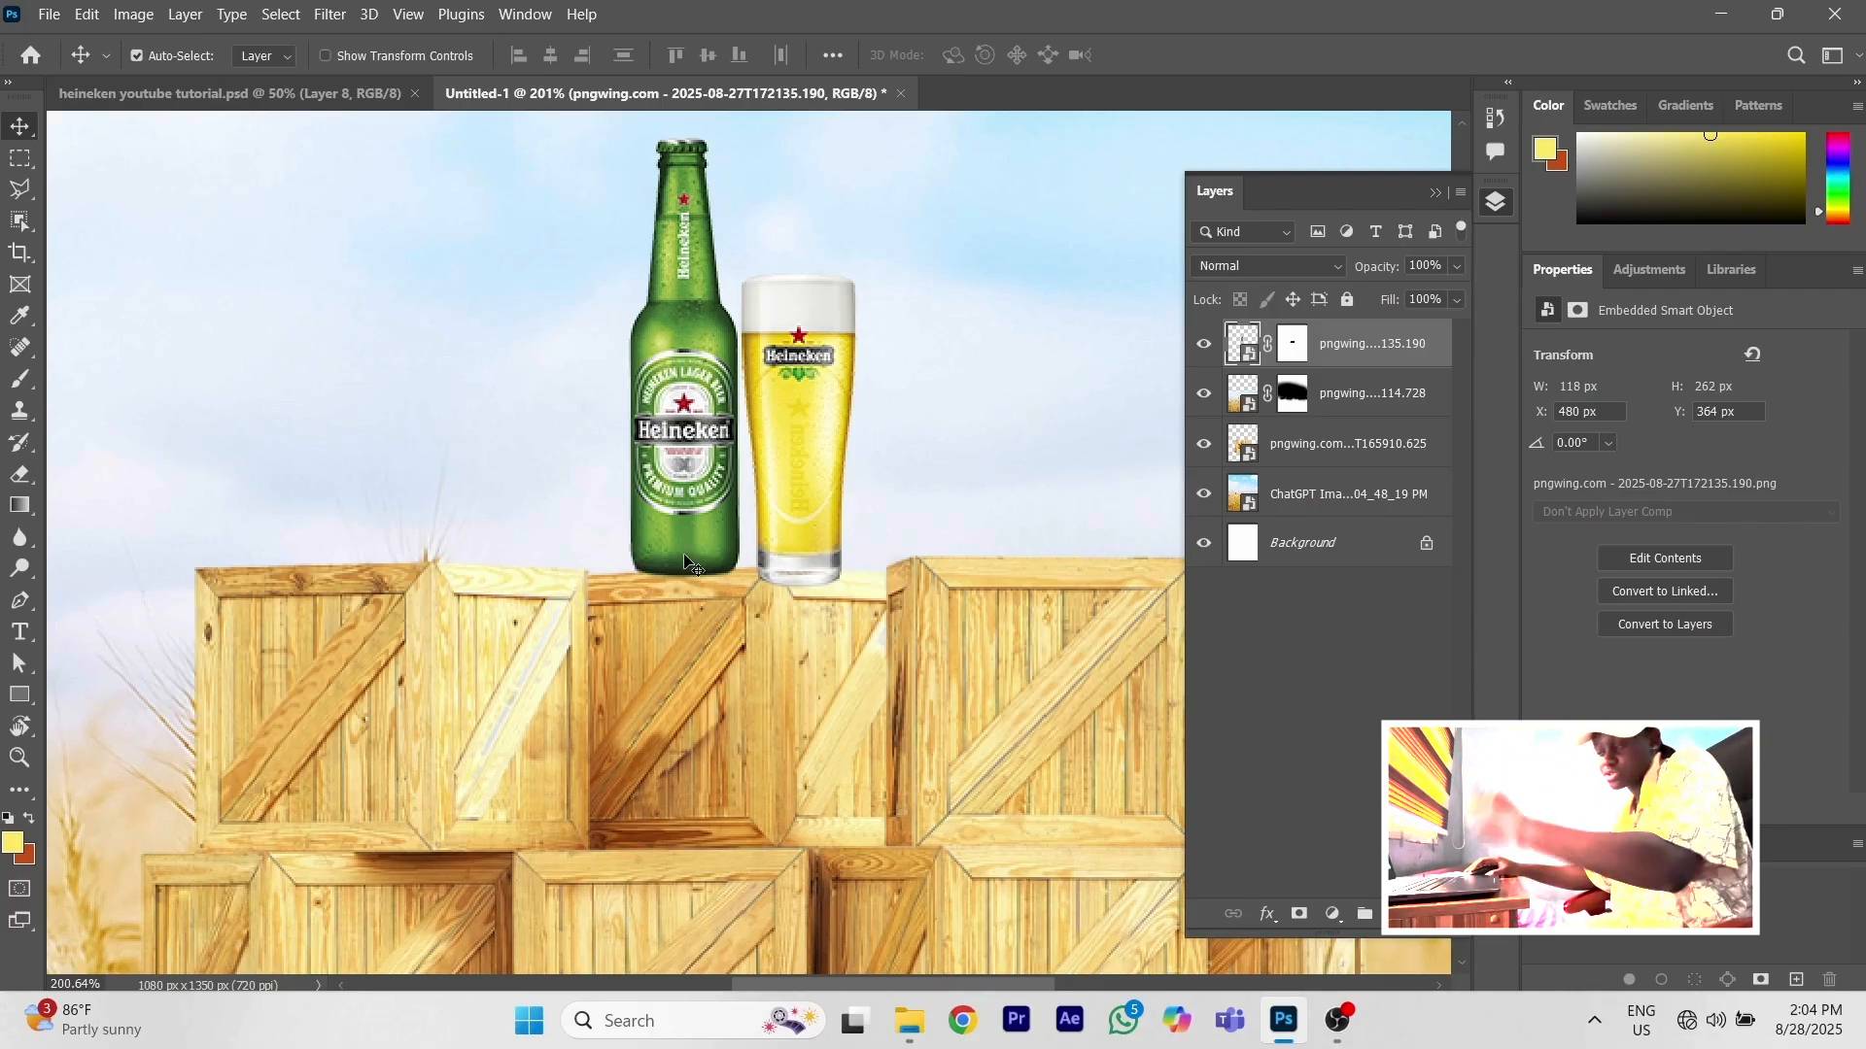
Hide the bottle and glass layer and outline the upper part of the middle top crate with a polygonal lasso selection along its top edge
scroll(595, 440, up, 4)
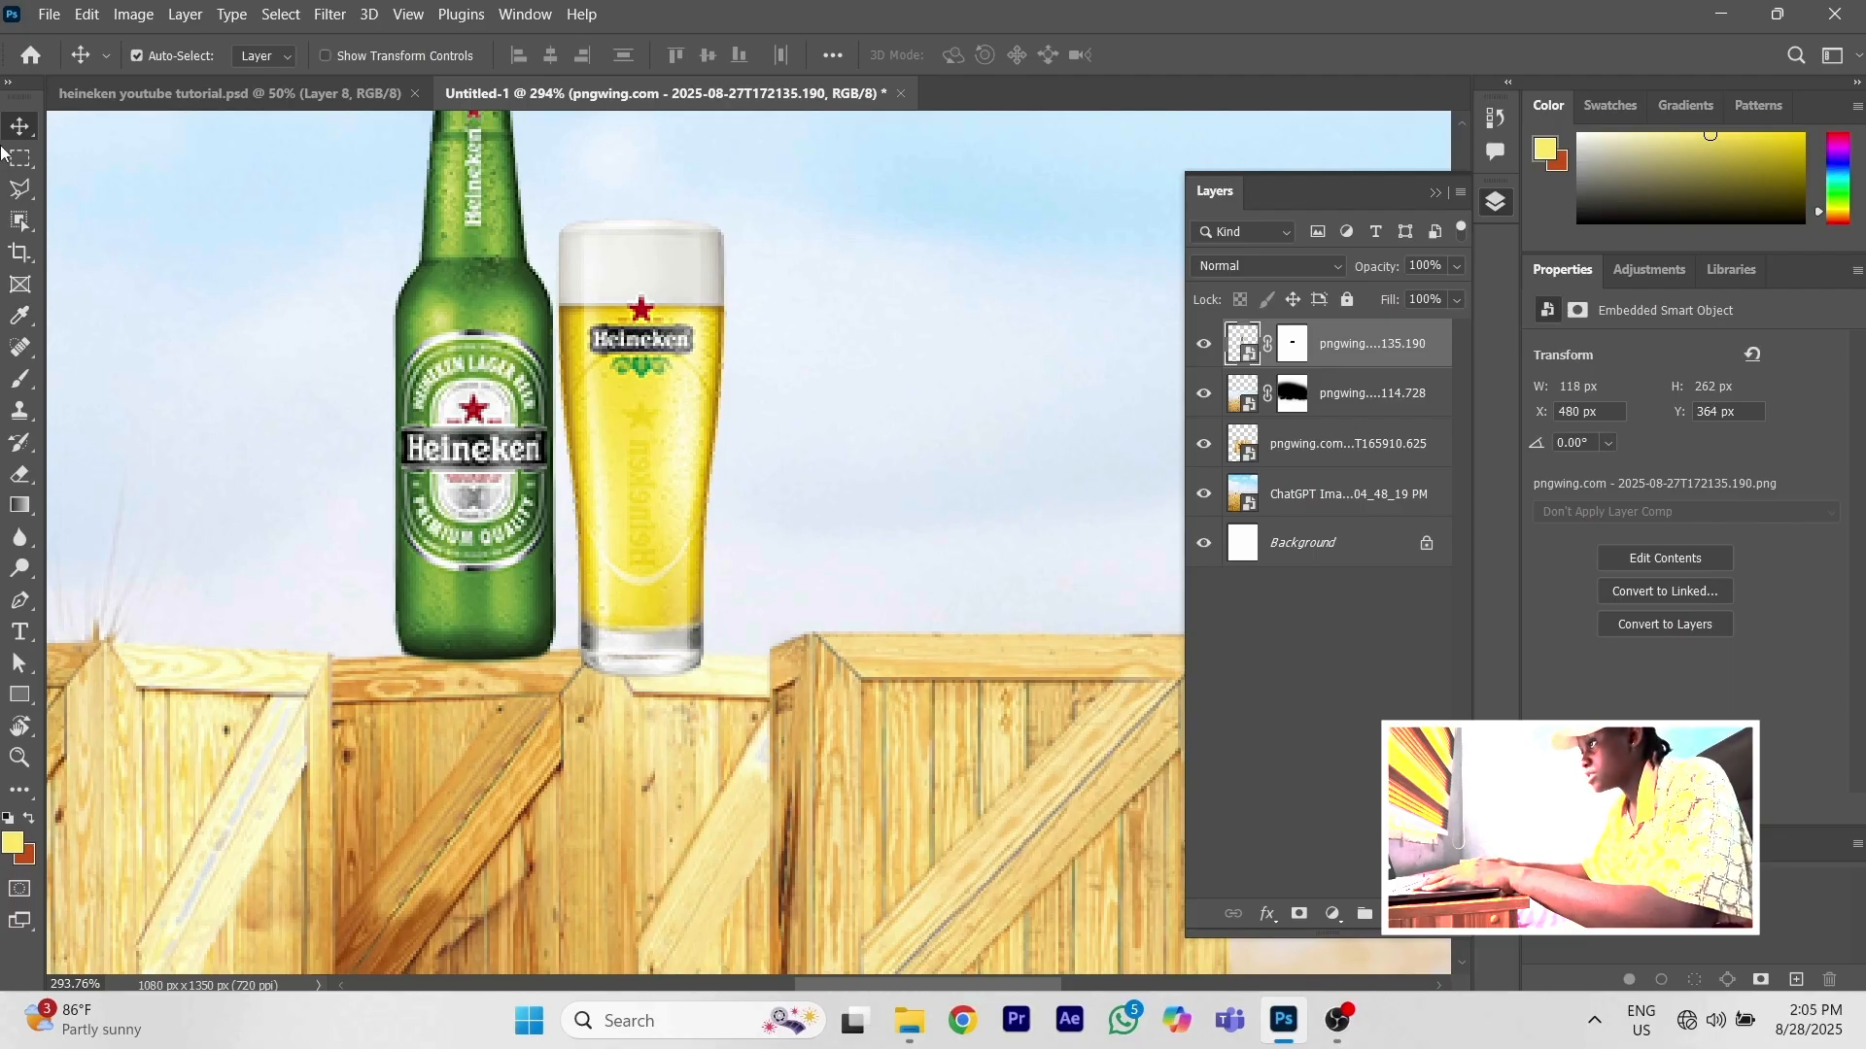
click(1204, 350)
click(1297, 456)
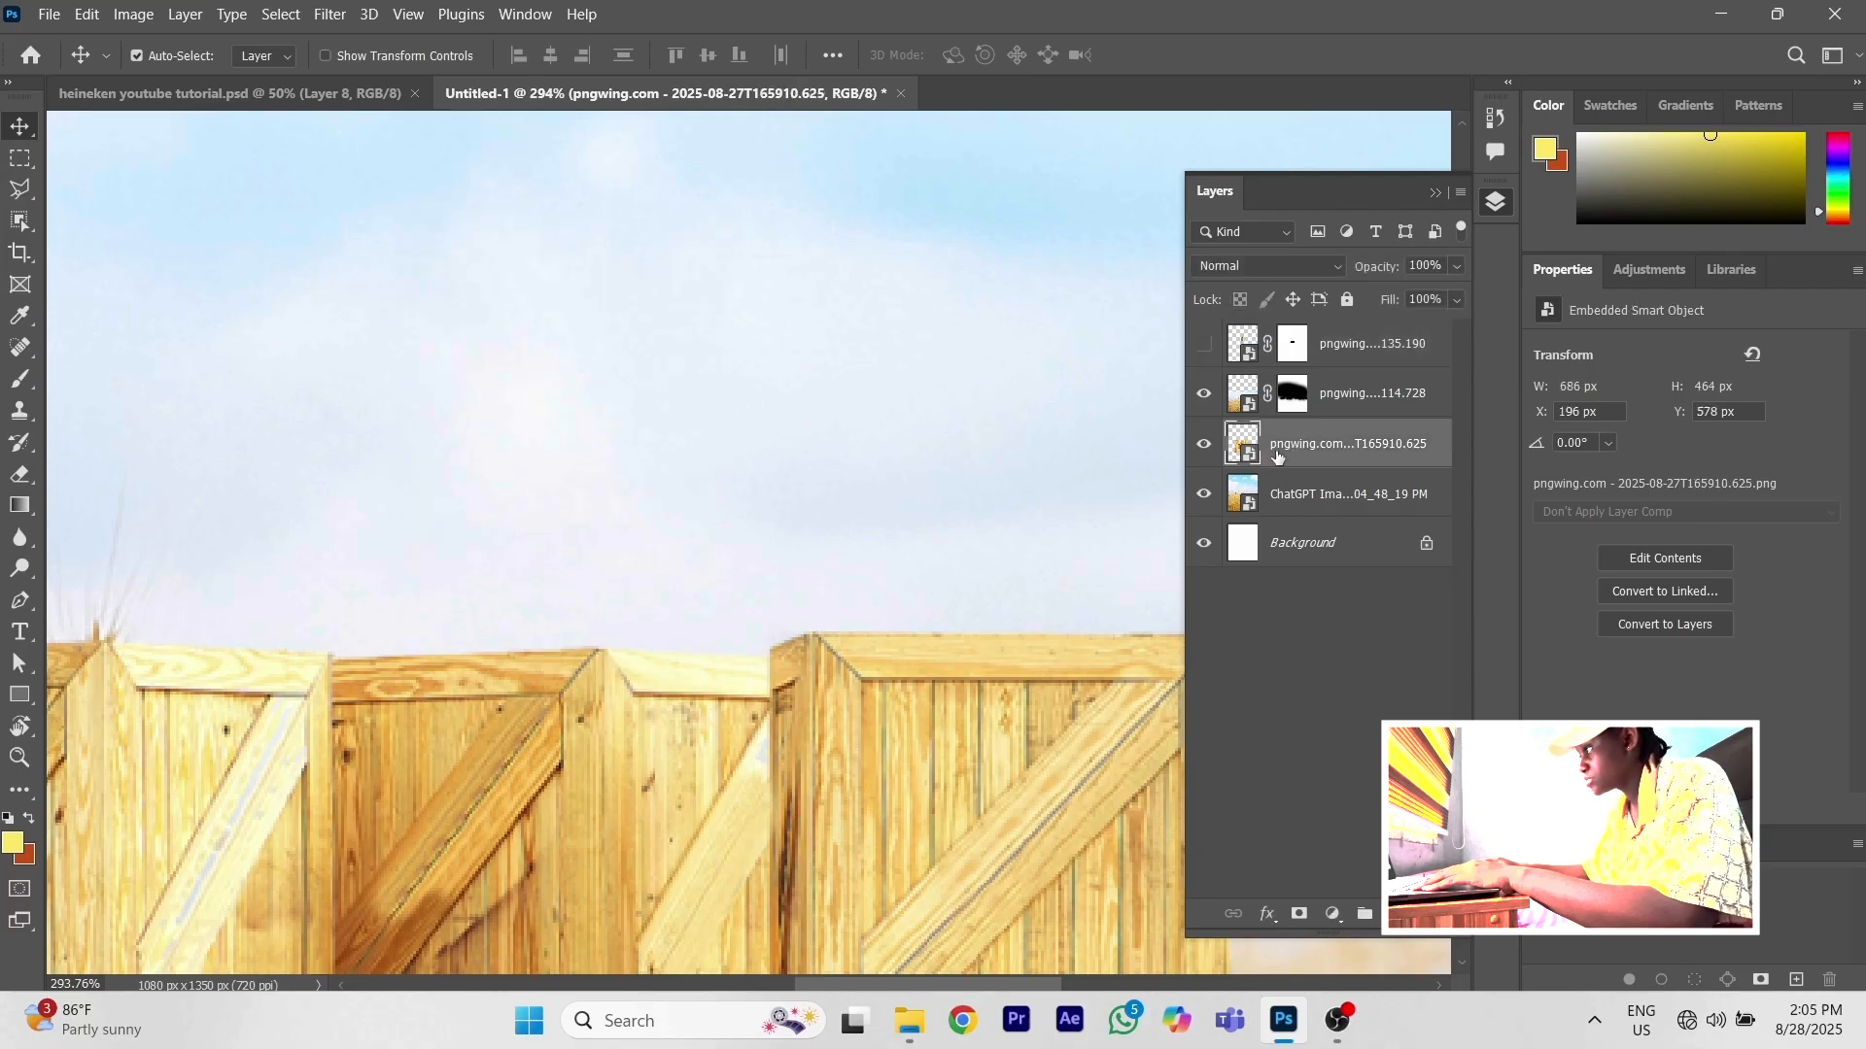
scroll(467, 700, up, 2)
click(20, 190)
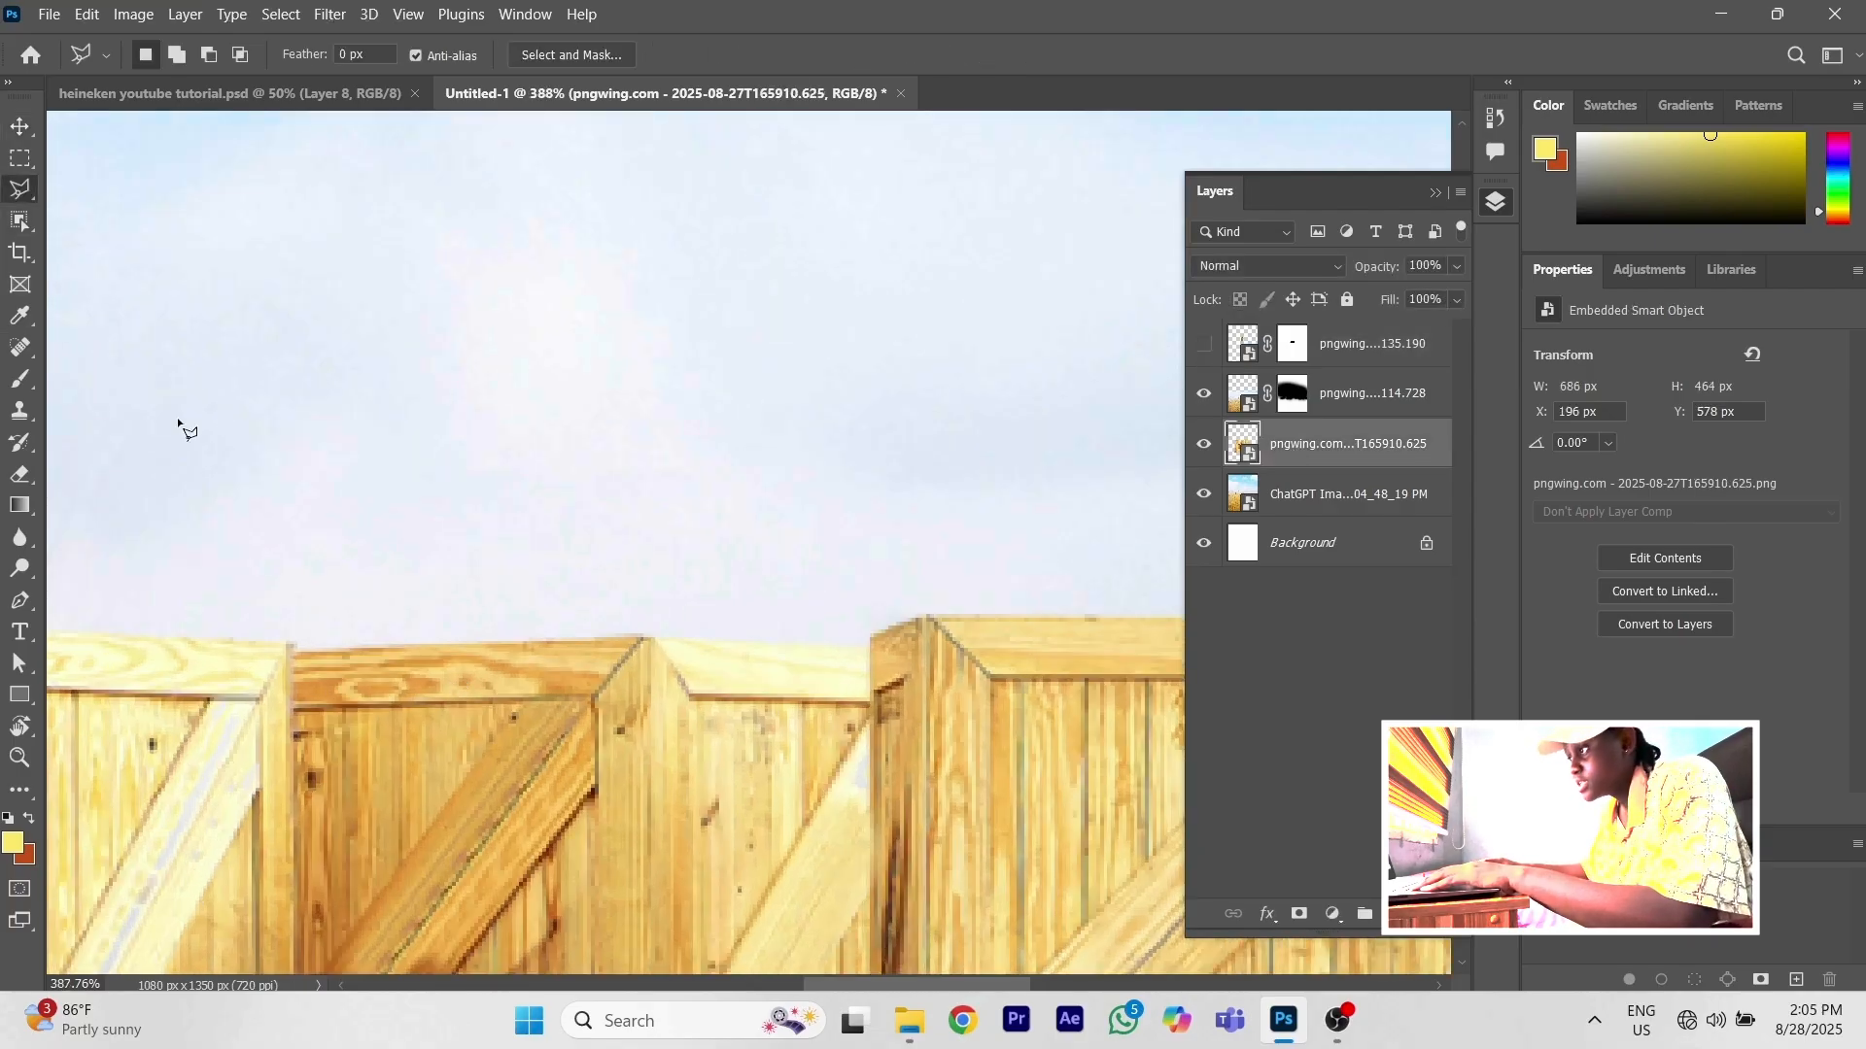
click(323, 649)
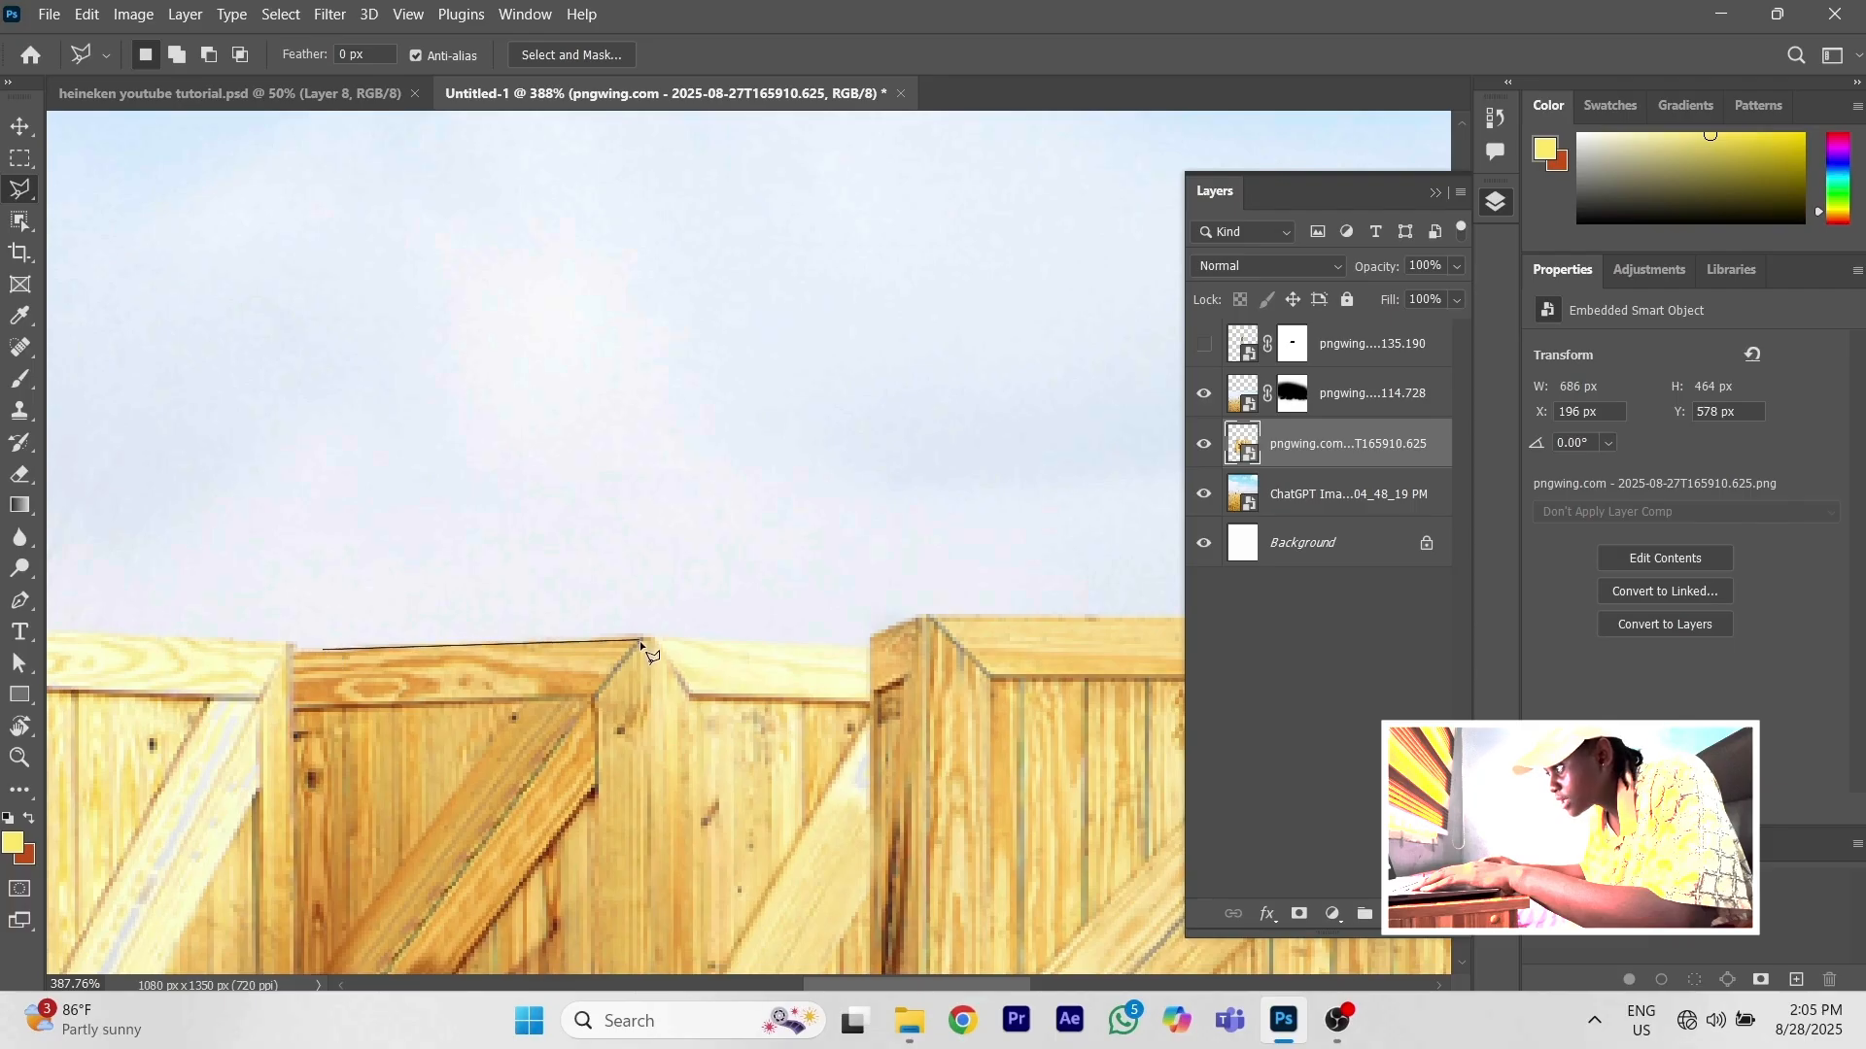
click(649, 638)
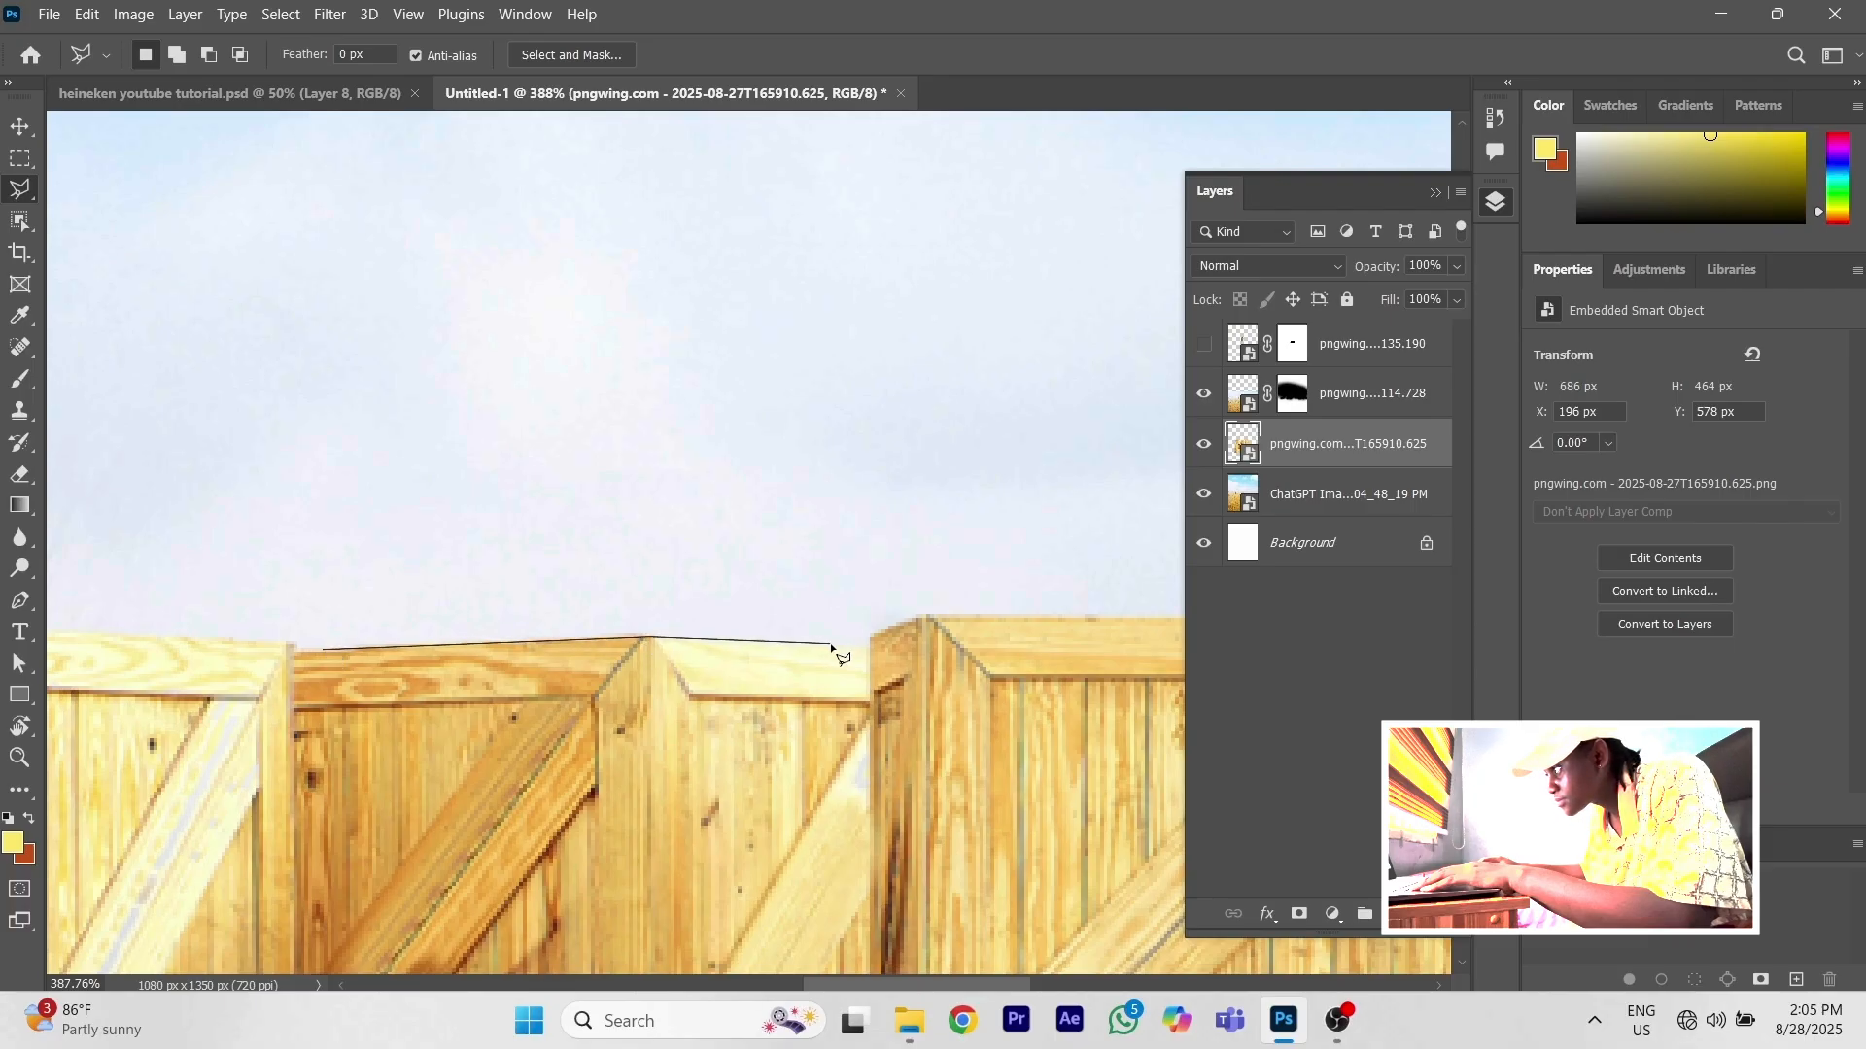
click(842, 645)
click(827, 860)
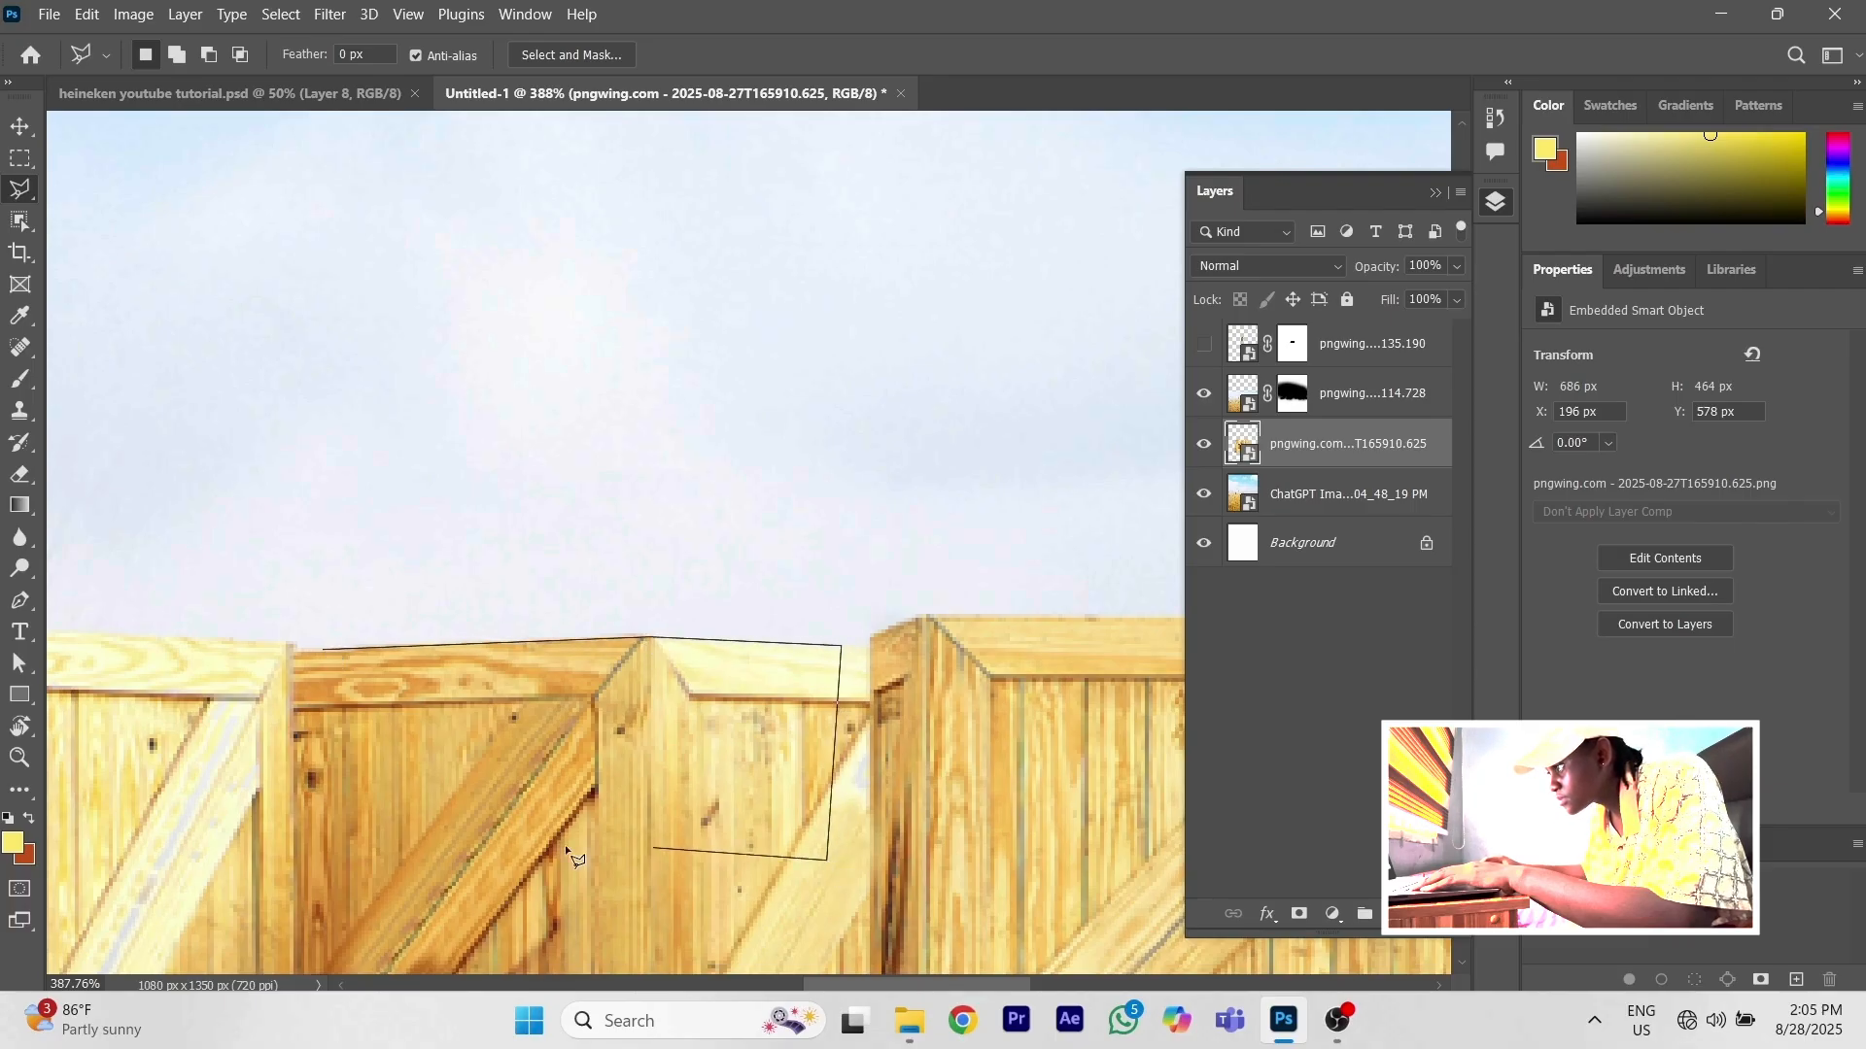
click(311, 816)
click(324, 649)
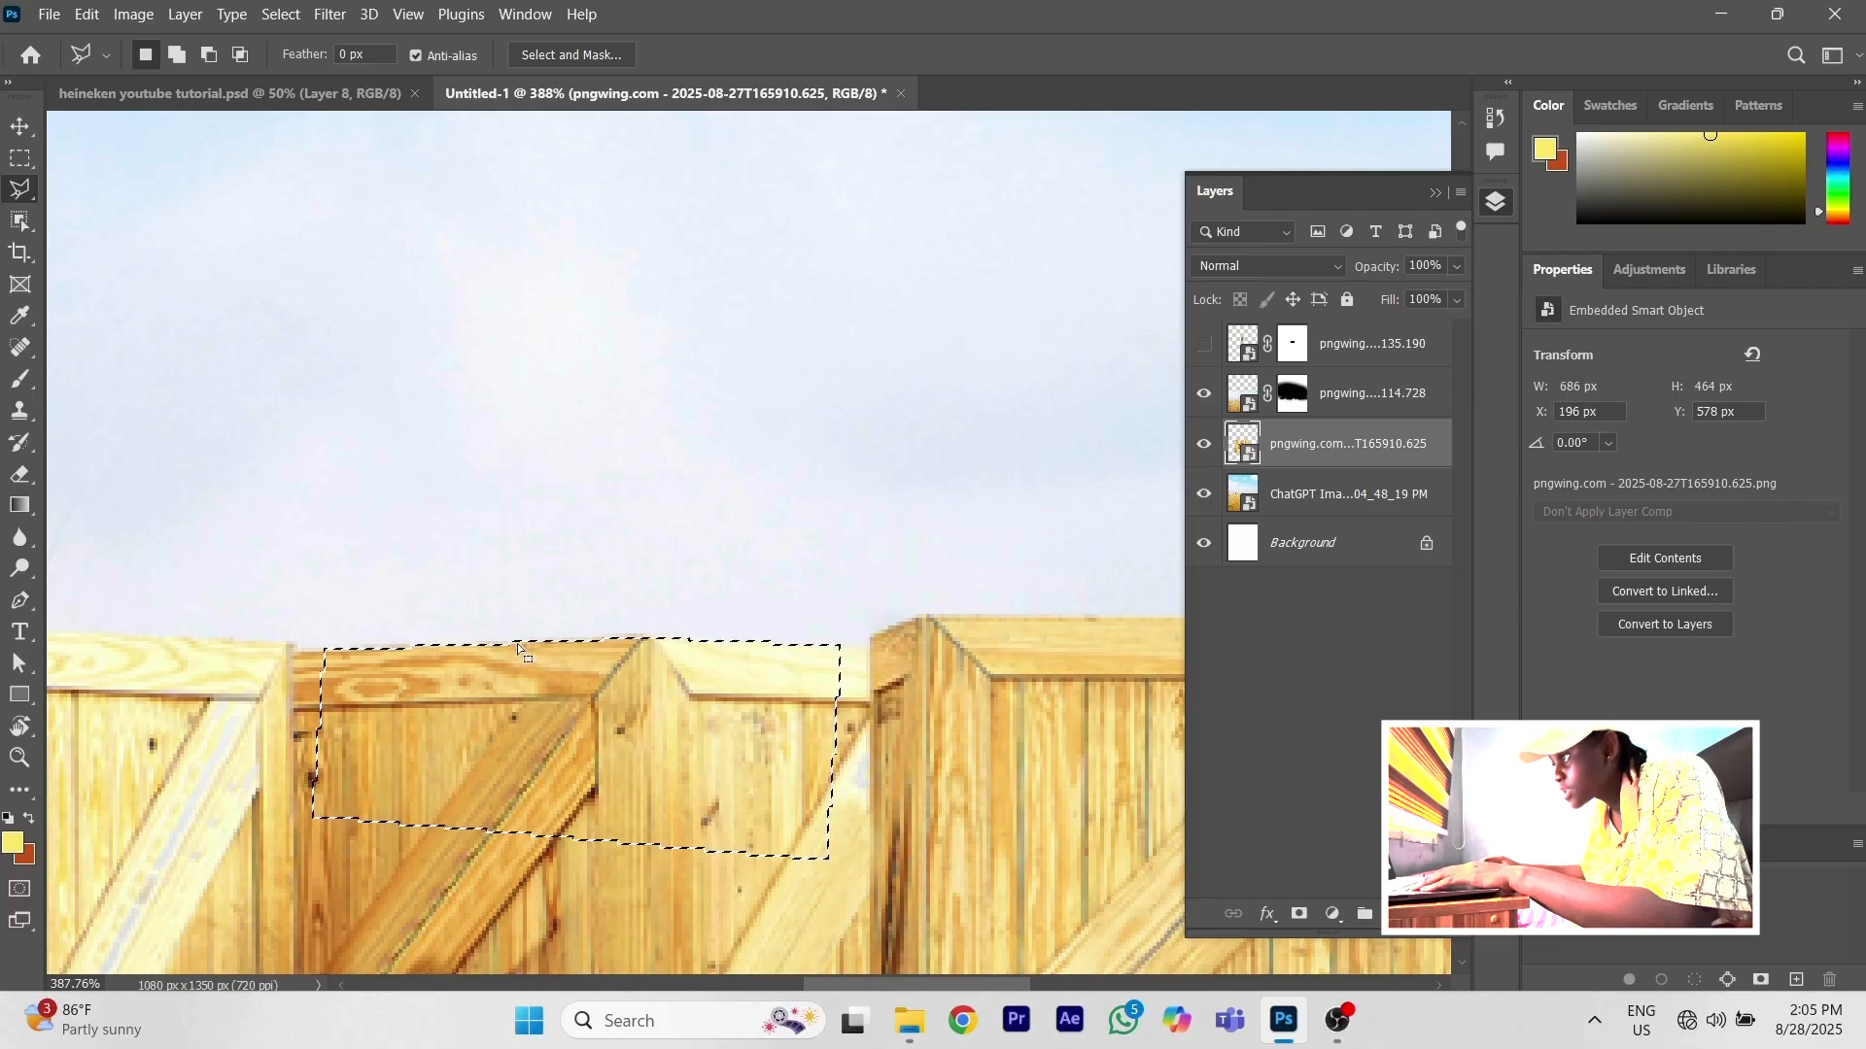
Show the bottle and glass again, mask out the glass base inside the selection with a soft 105 px black brush, and clear the selection
scroll(723, 499, down, 2)
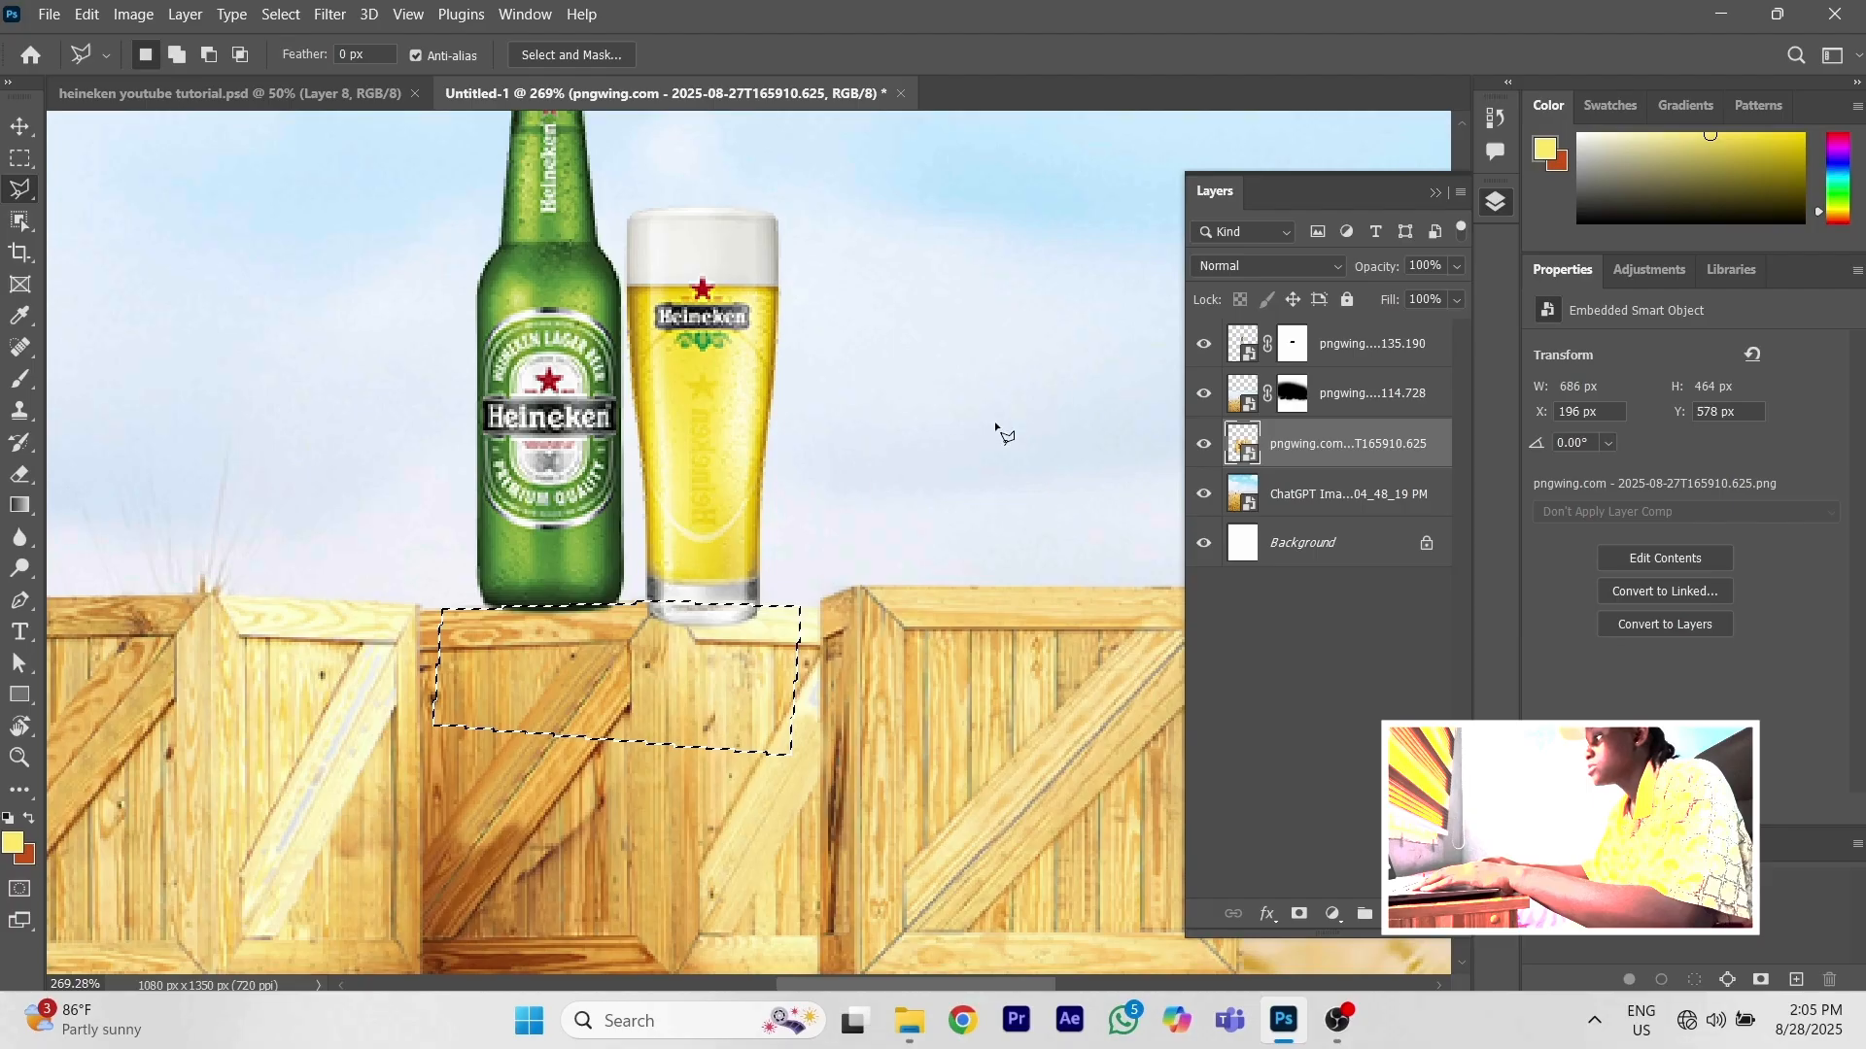
click(1323, 366)
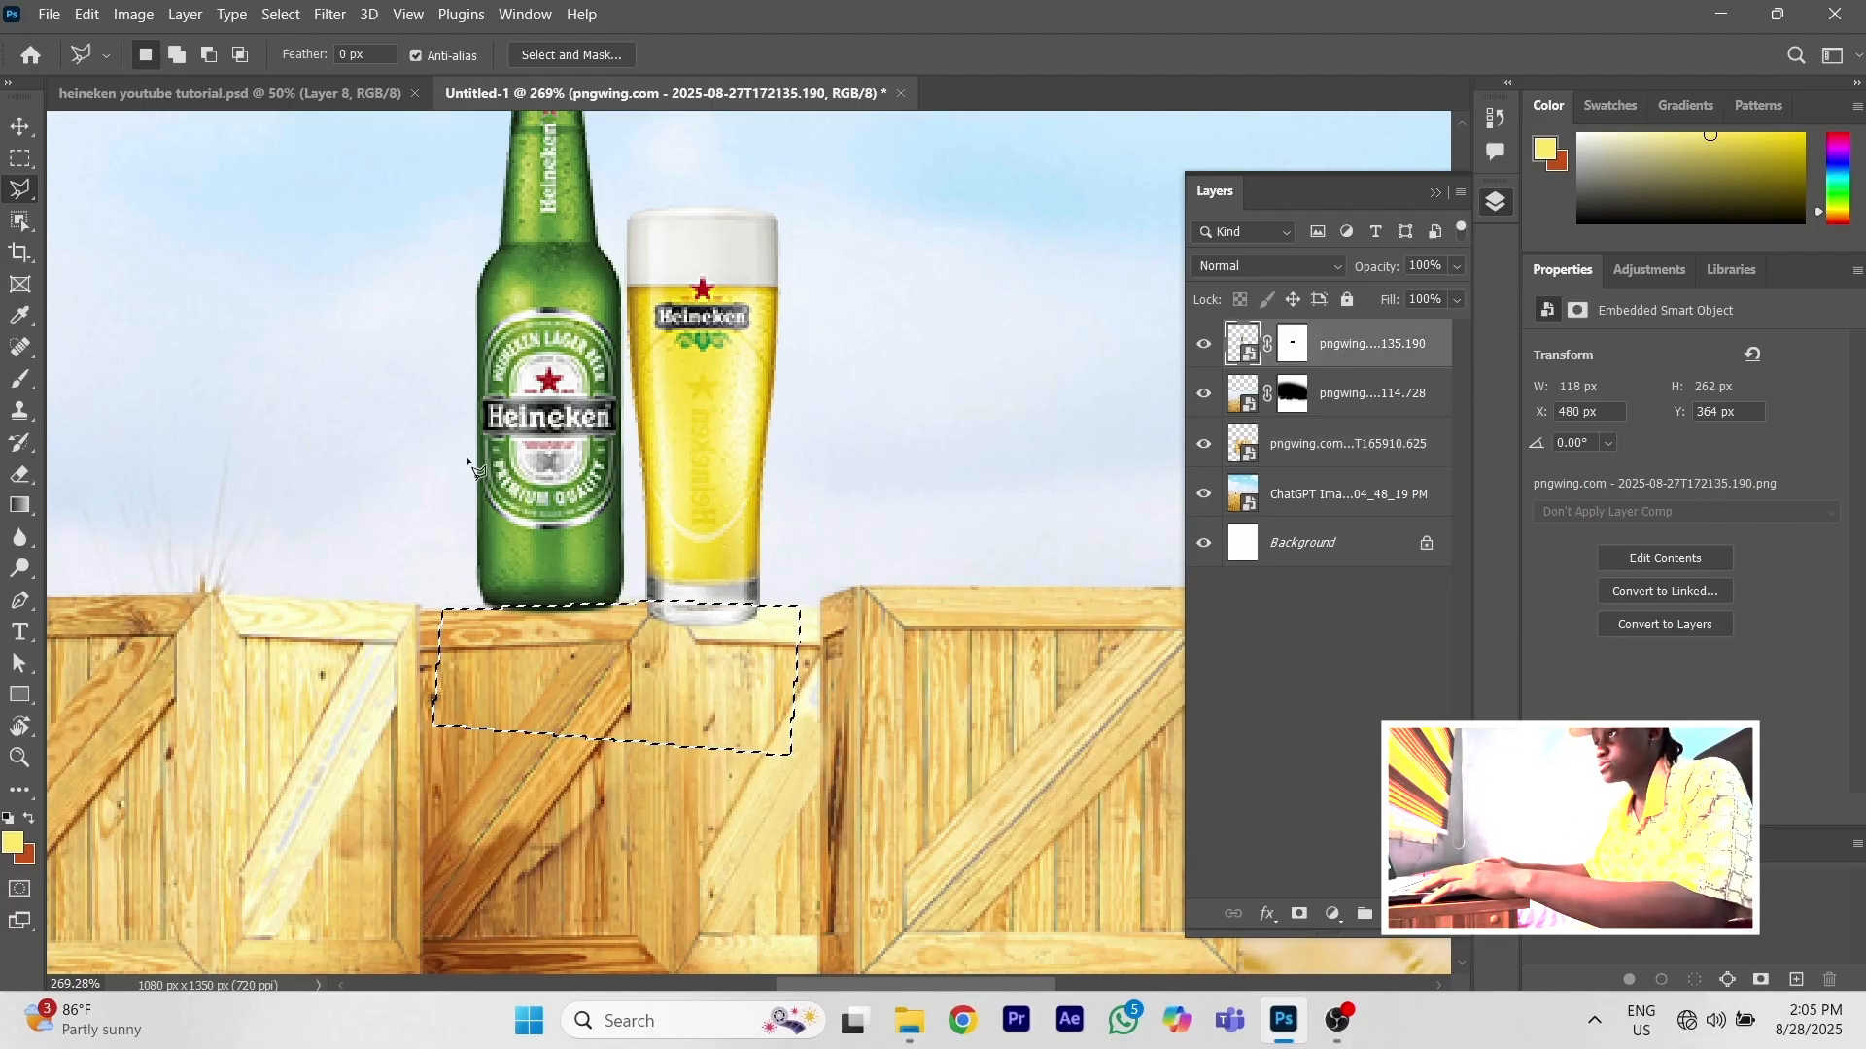
key(b)
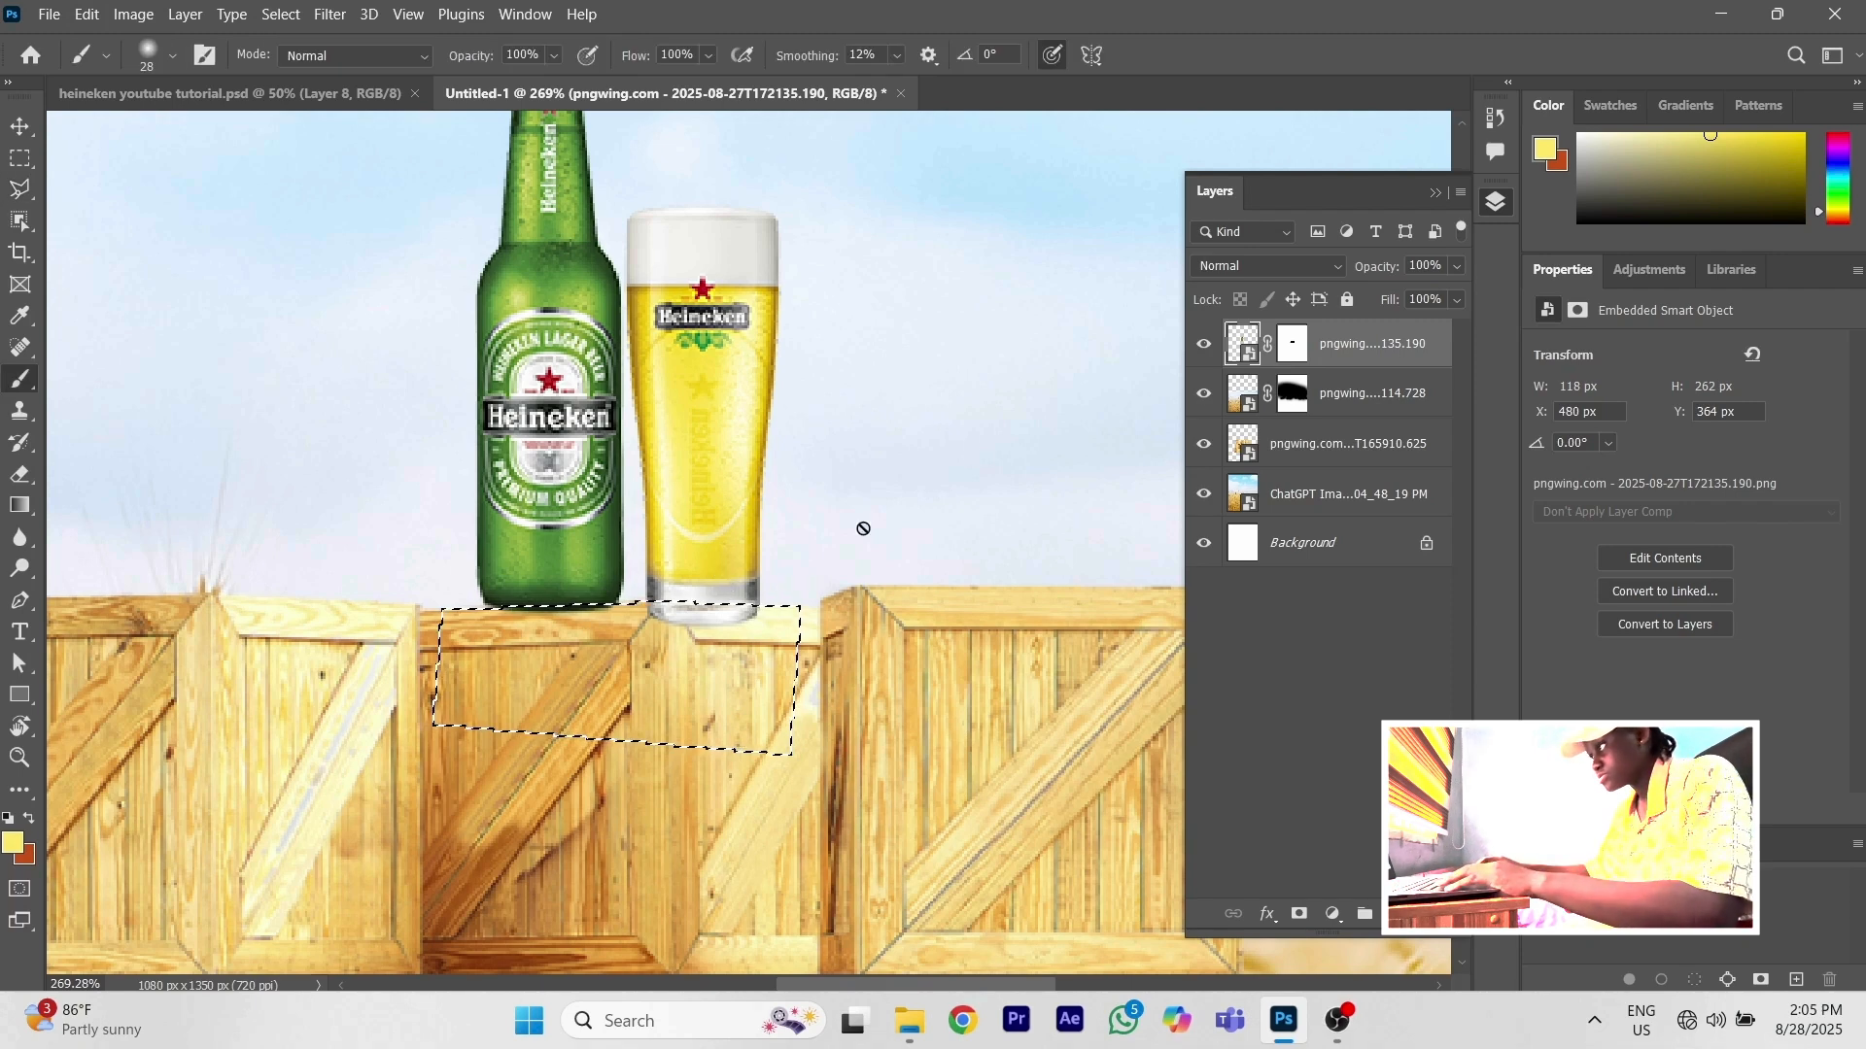
click(1290, 352)
right_click(716, 529)
click(914, 585)
key(Return)
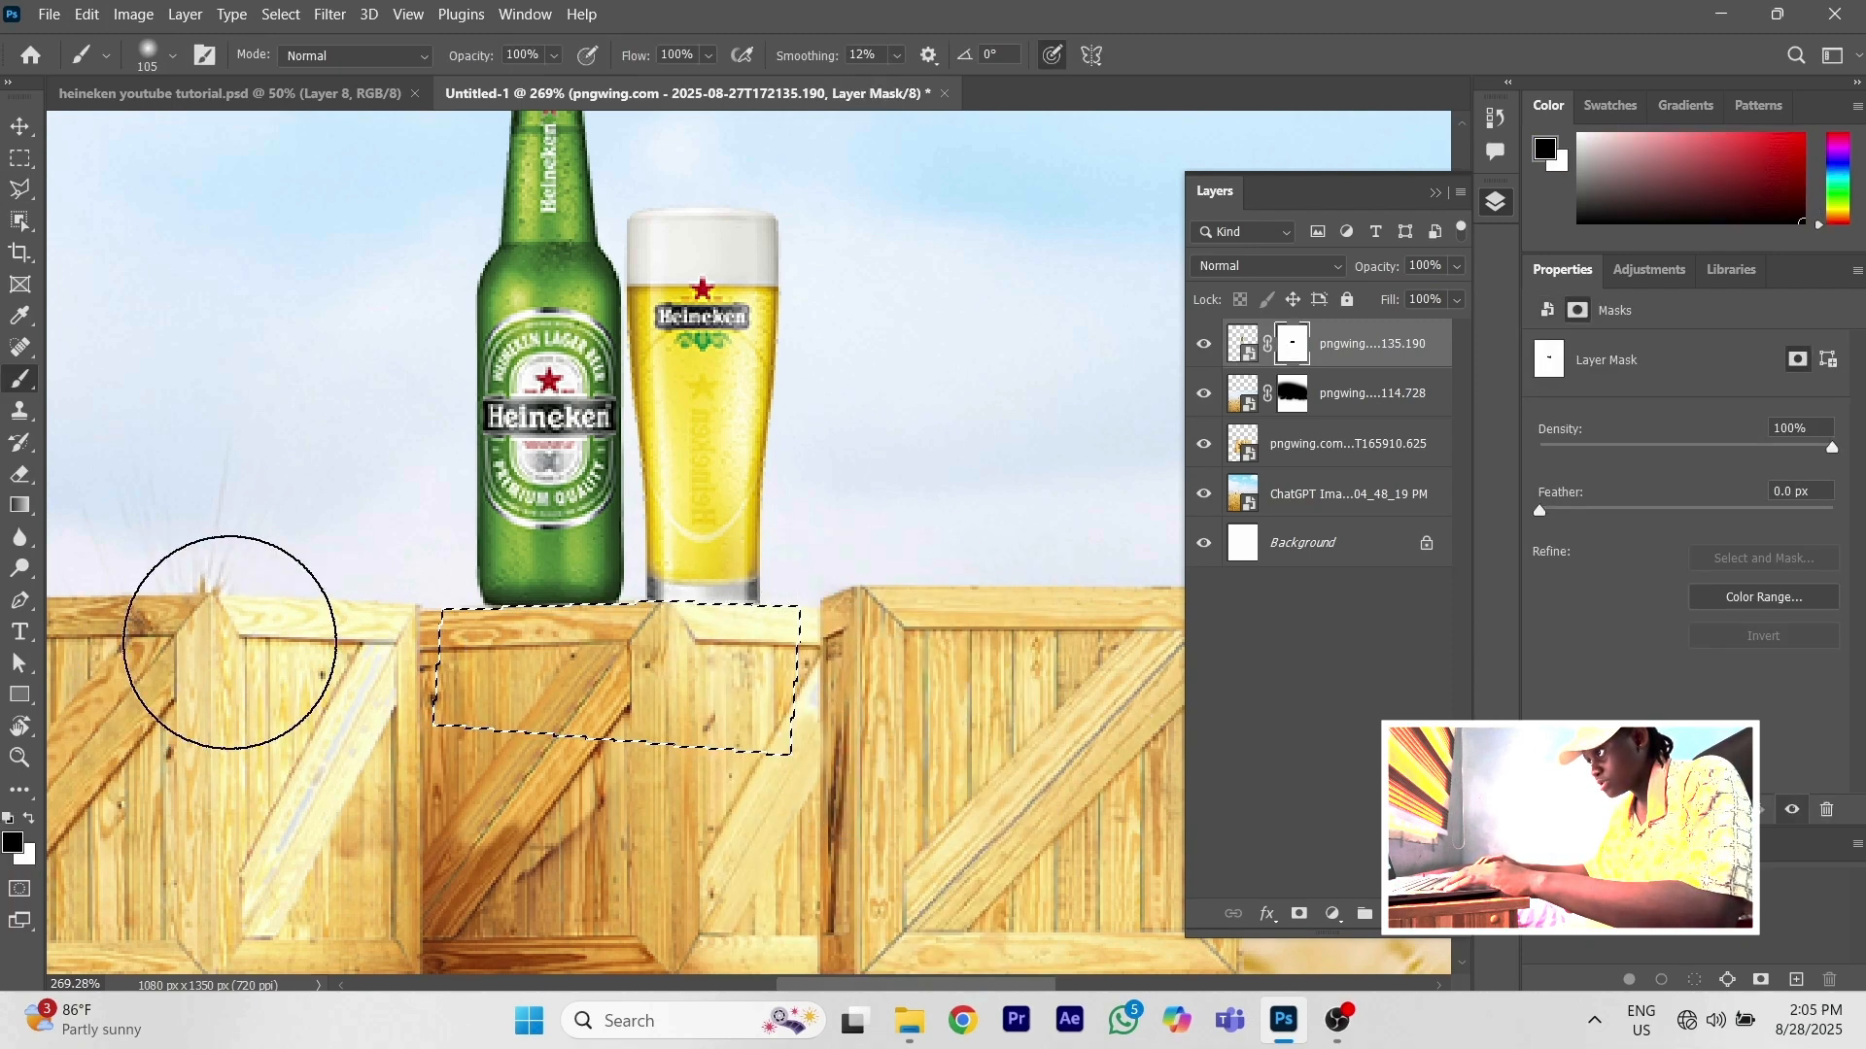
key(v)
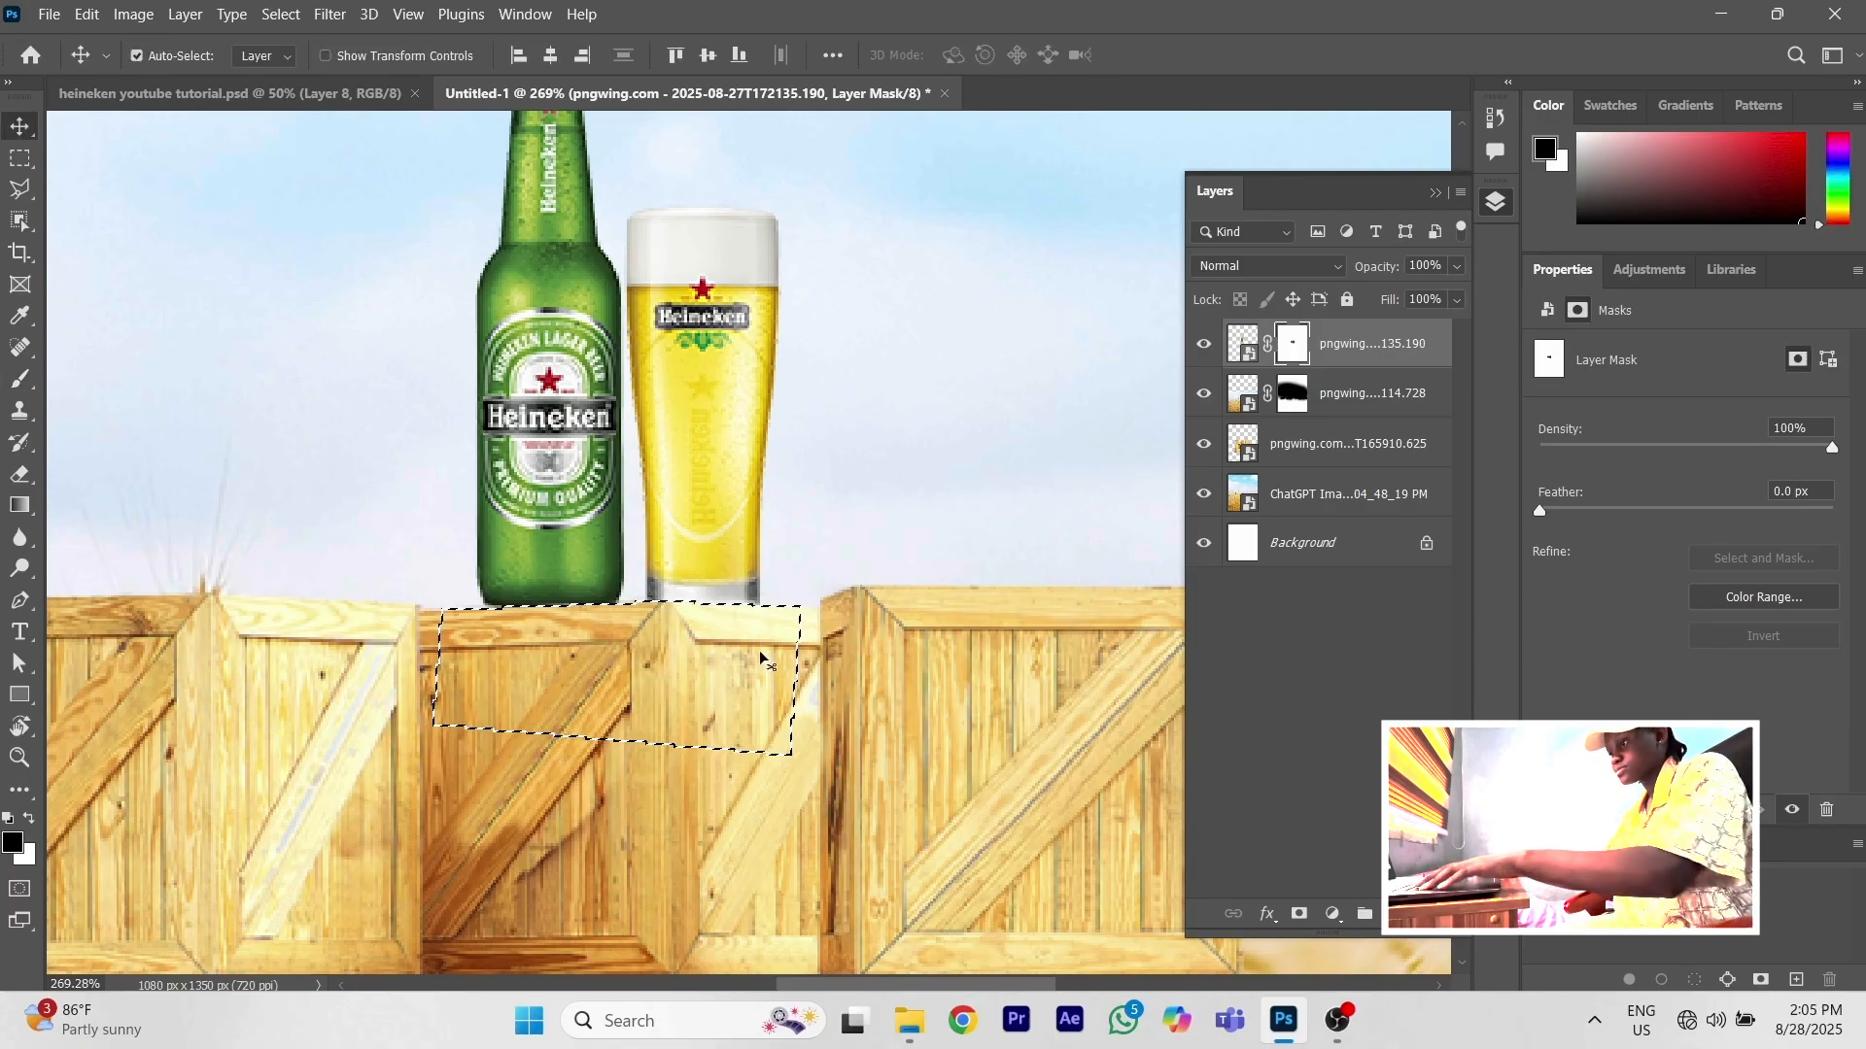
key(ctrl+d)
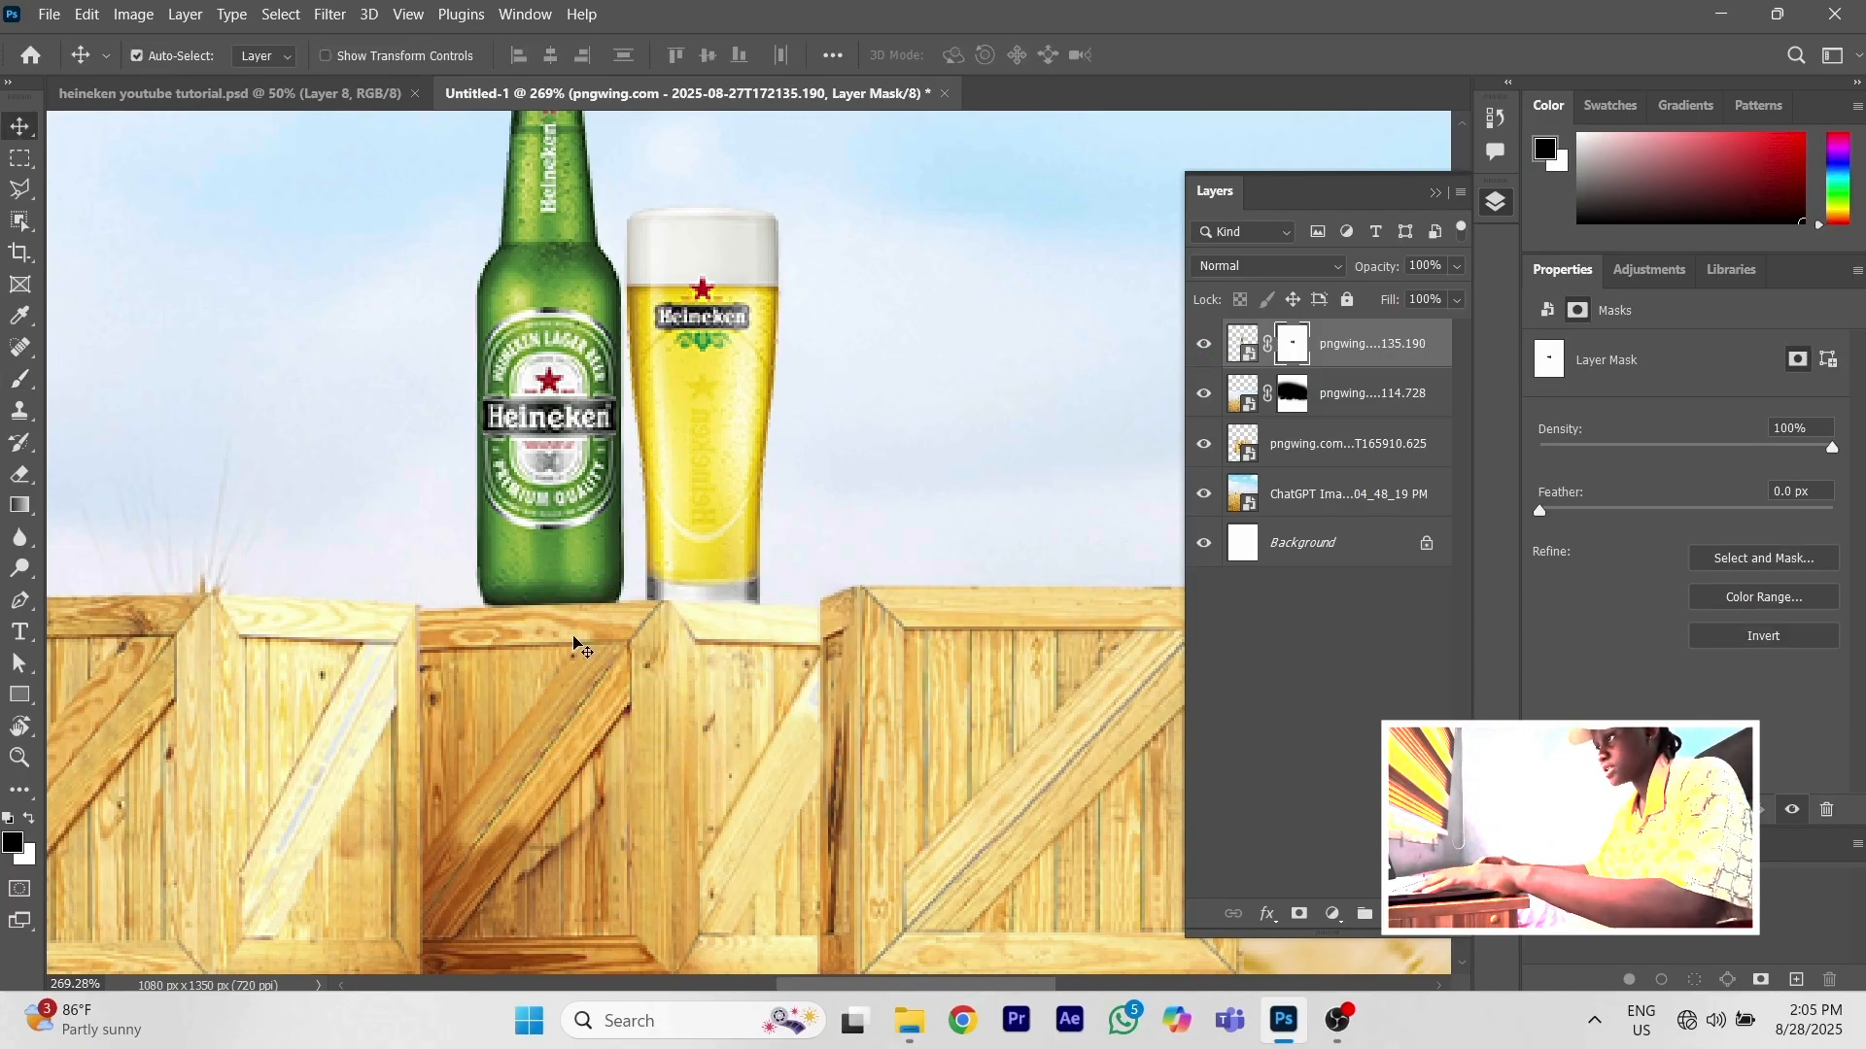
Examine how the bottle and glass sit on the crates and compare them with the finished flyer in heineken youtube tutorial.psd
scroll(593, 600, down, 5)
scroll(502, 620, up, 1)
scroll(538, 604, down, 1)
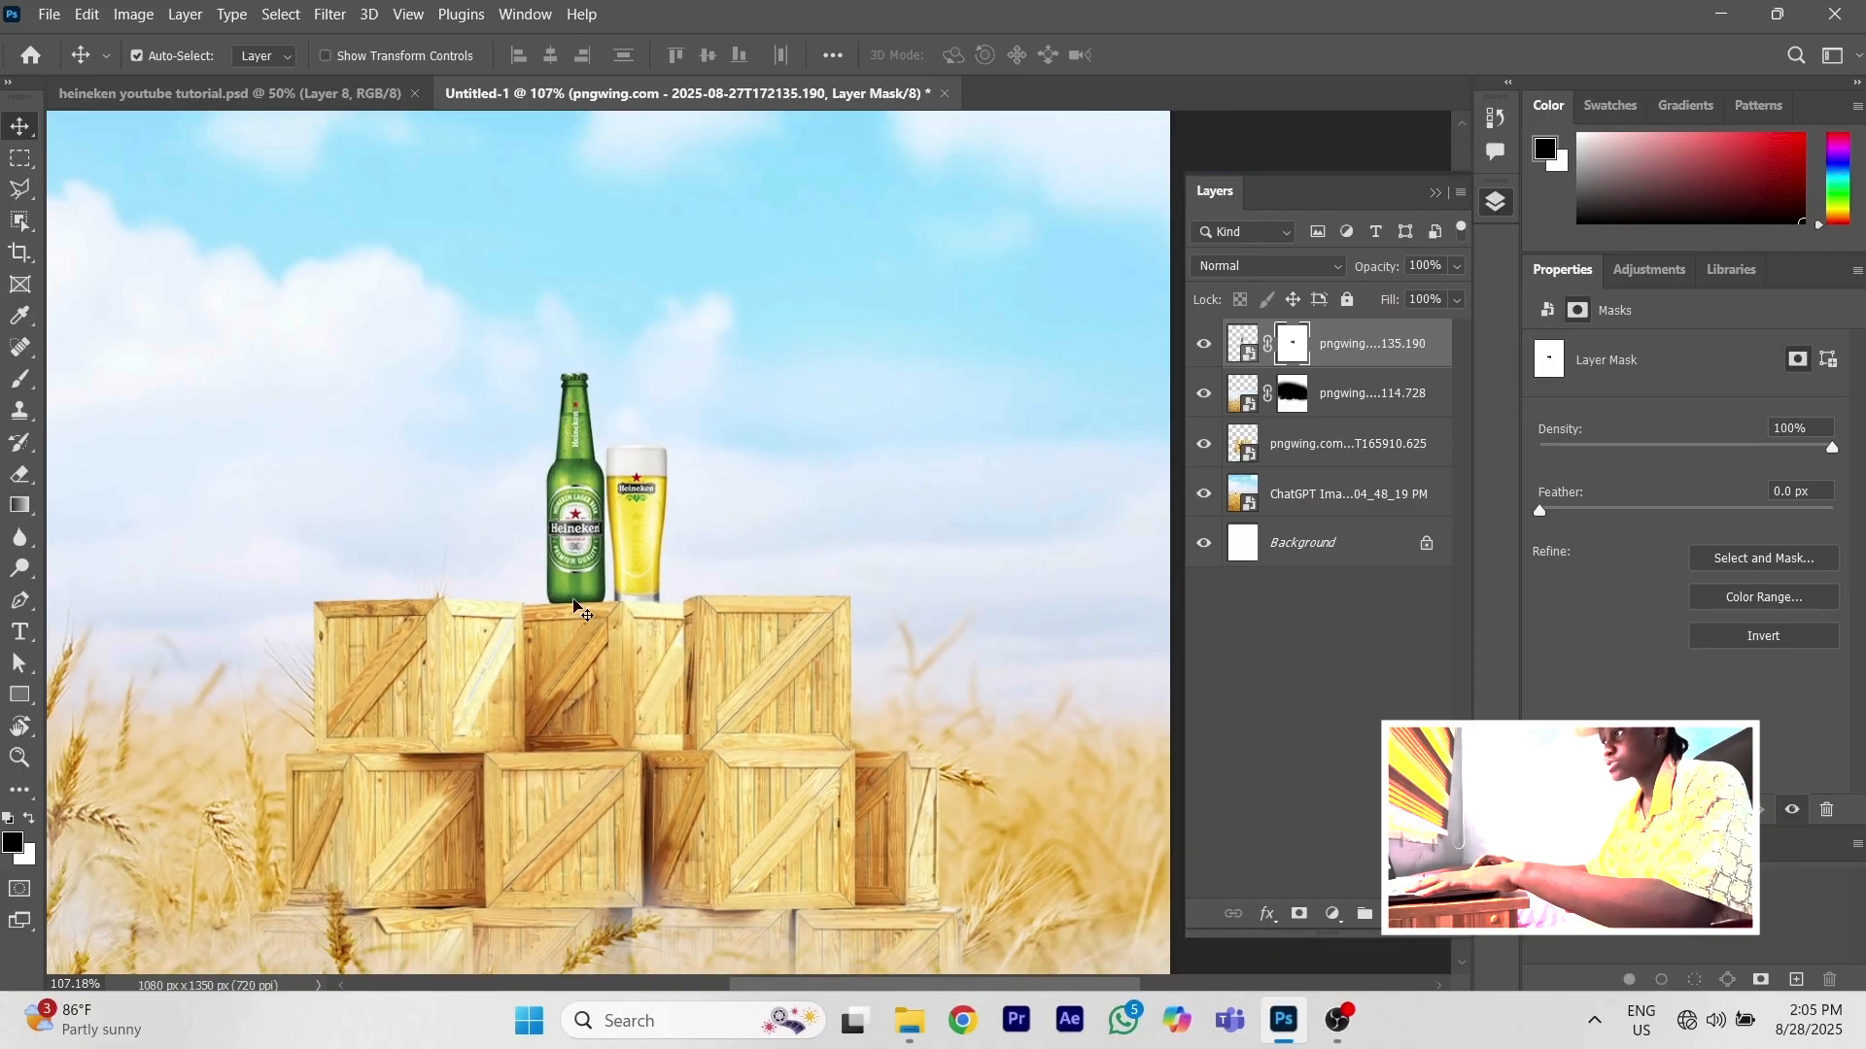
scroll(671, 592, down, 2)
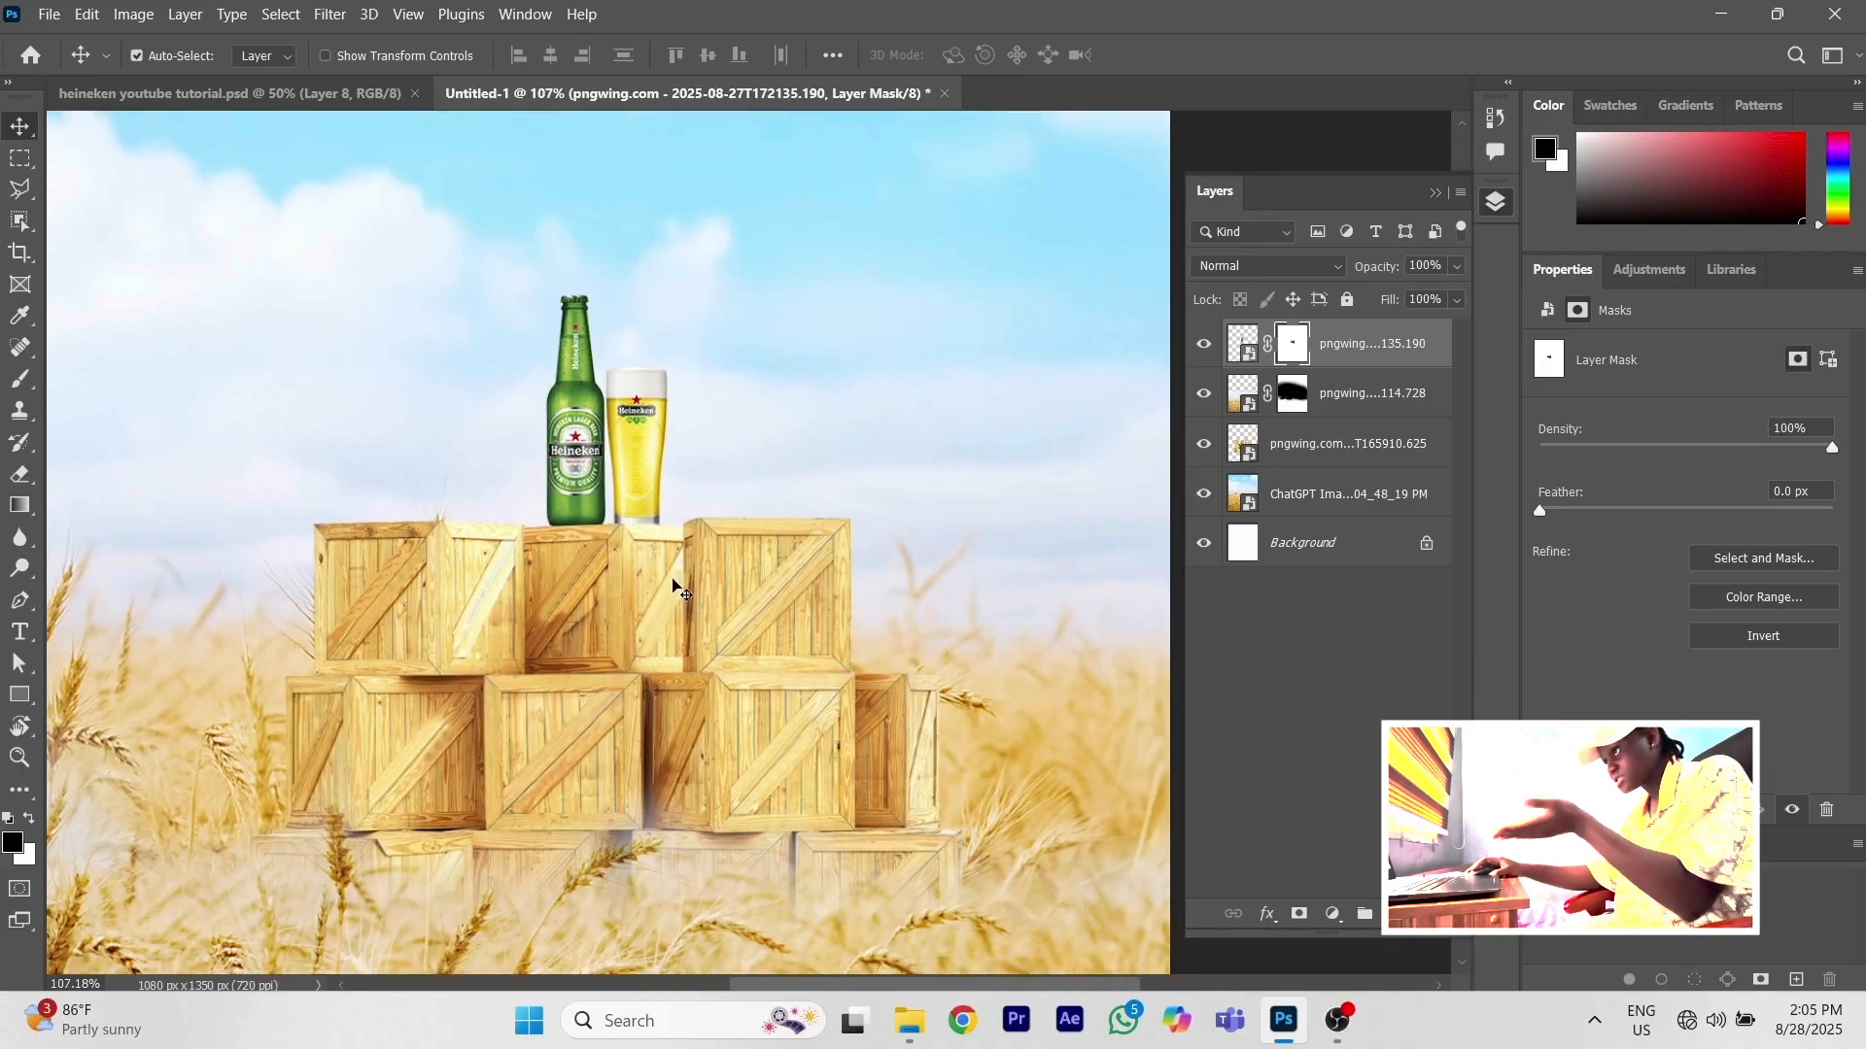
scroll(657, 625, down, 4)
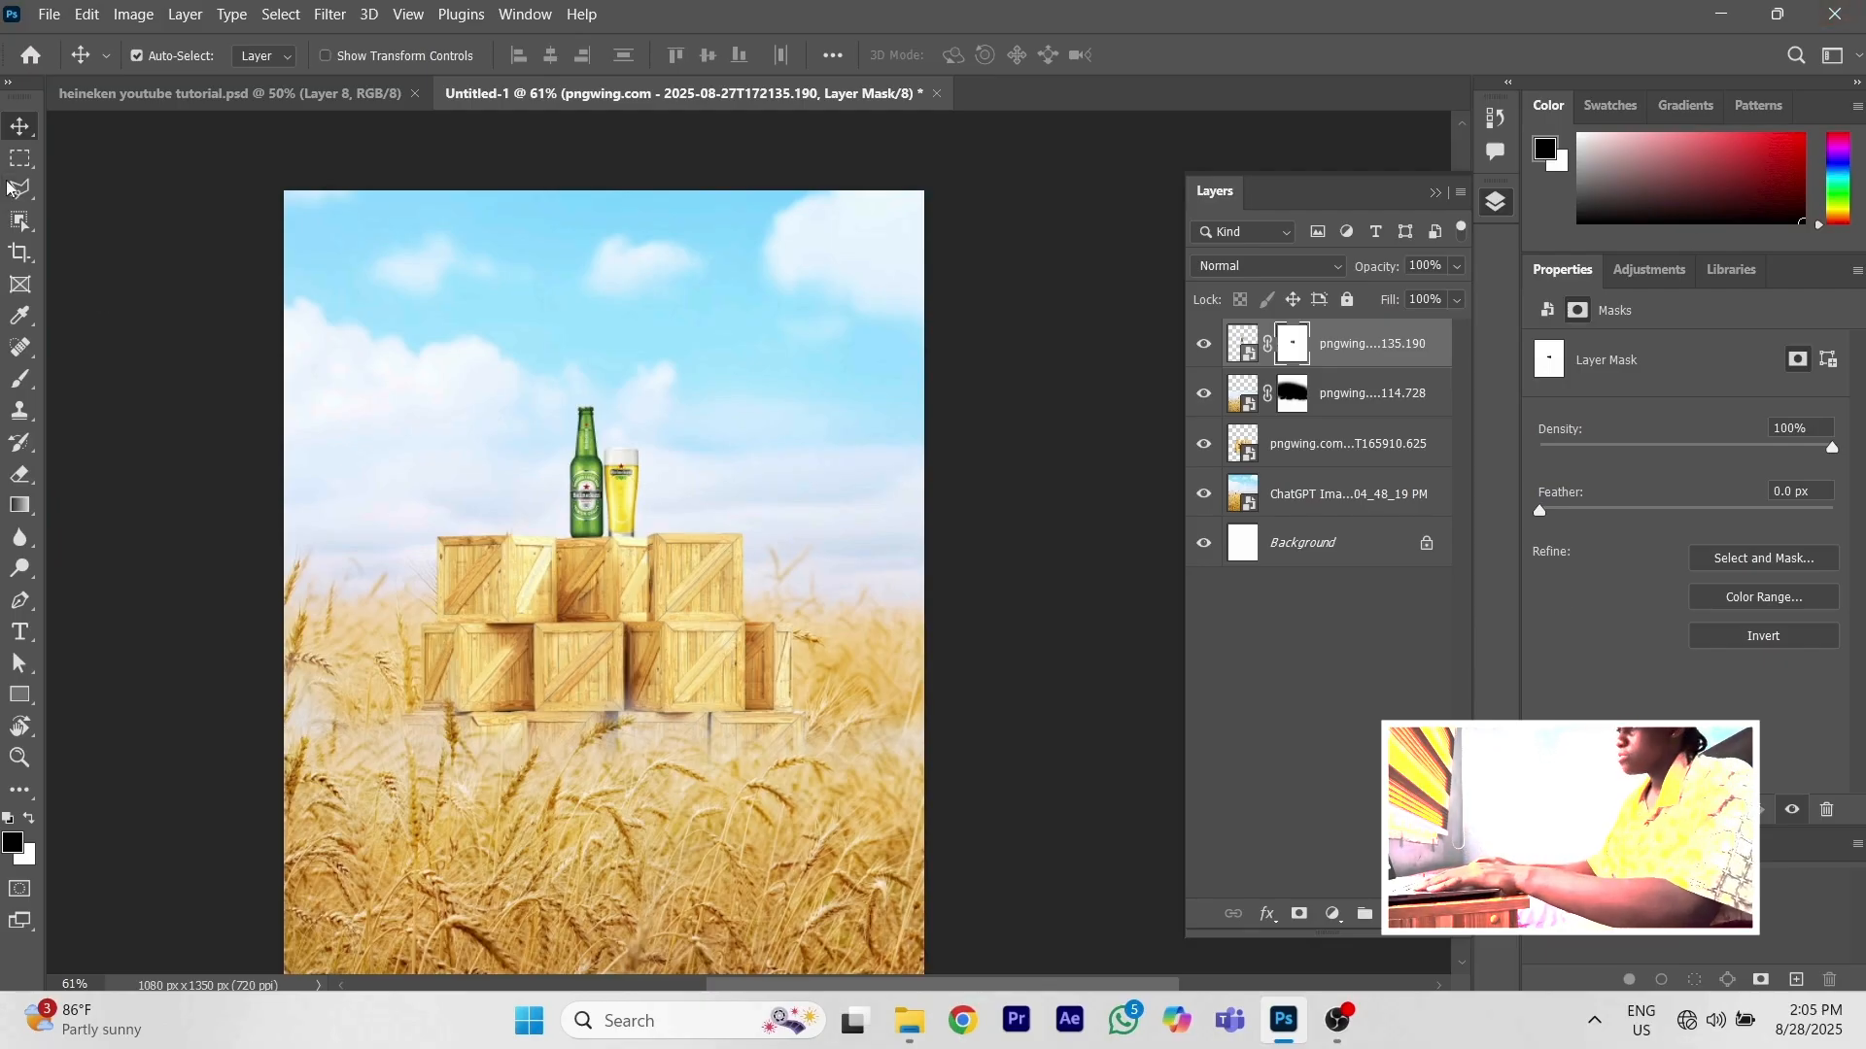
scroll(346, 375, up, 5)
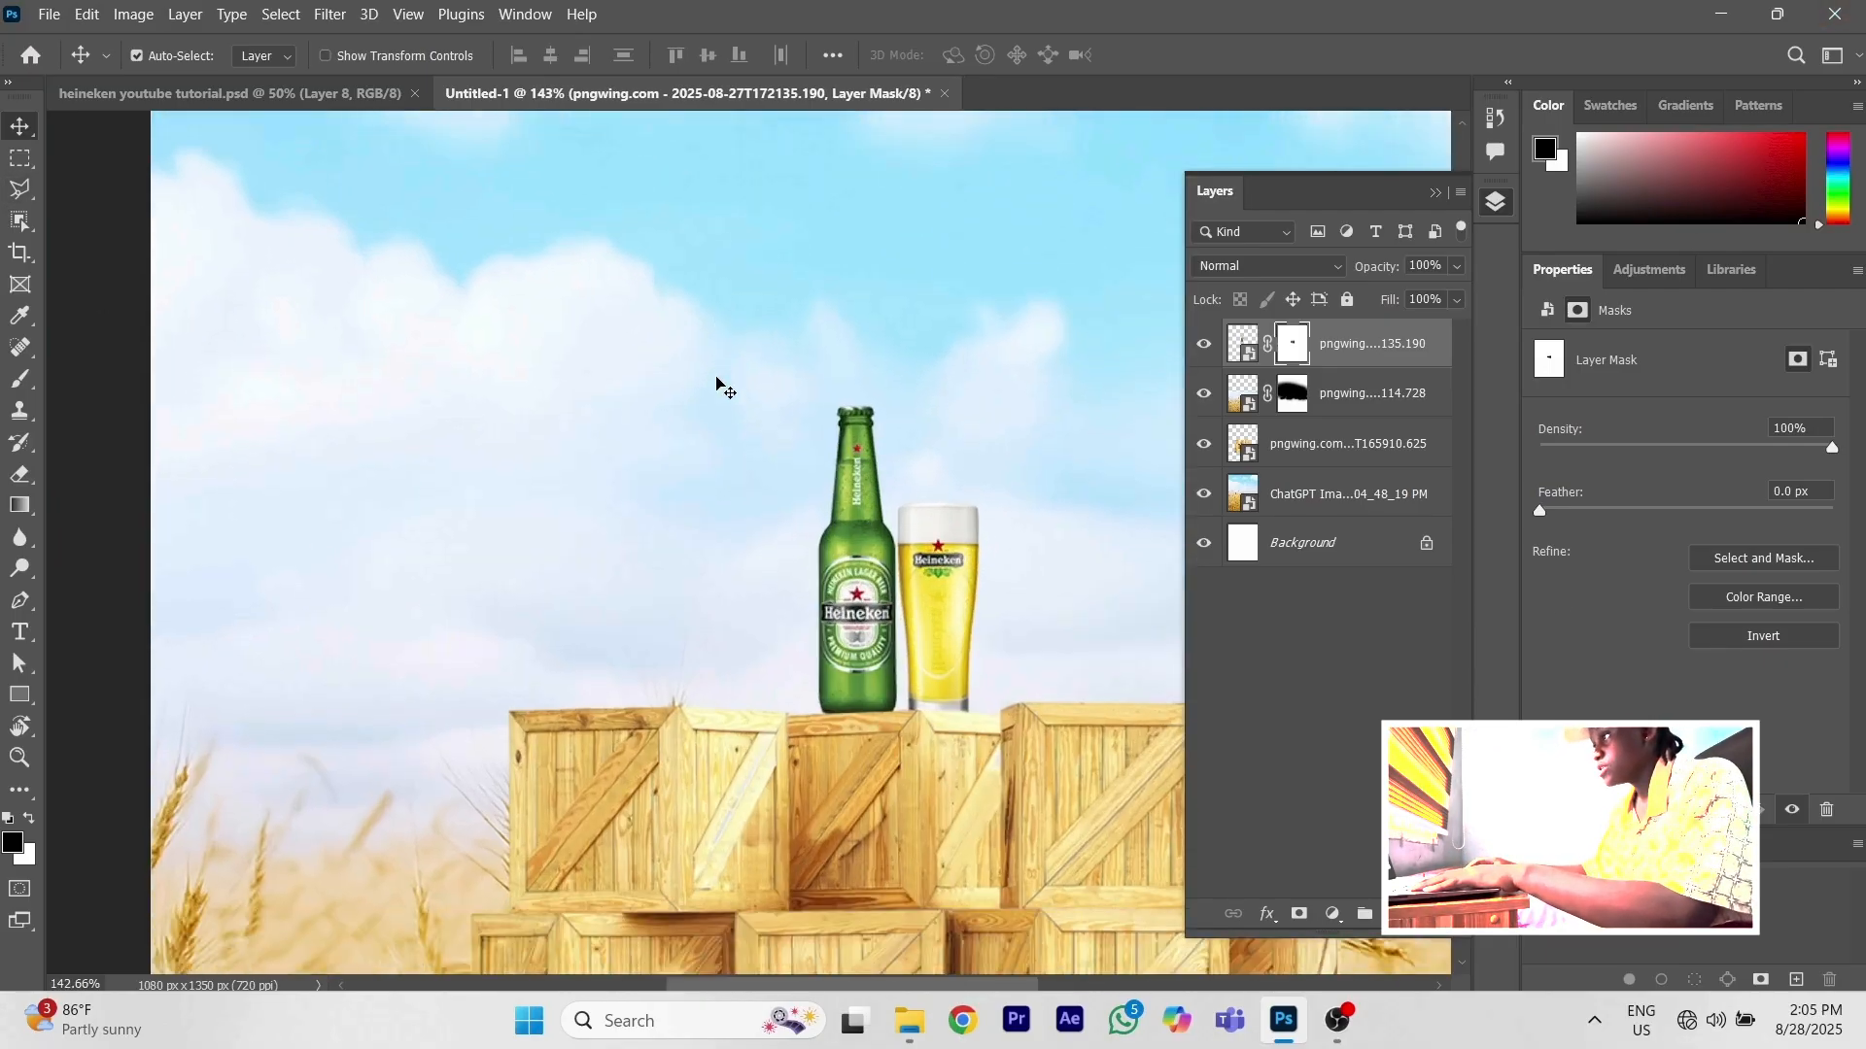
scroll(721, 384, down, 3)
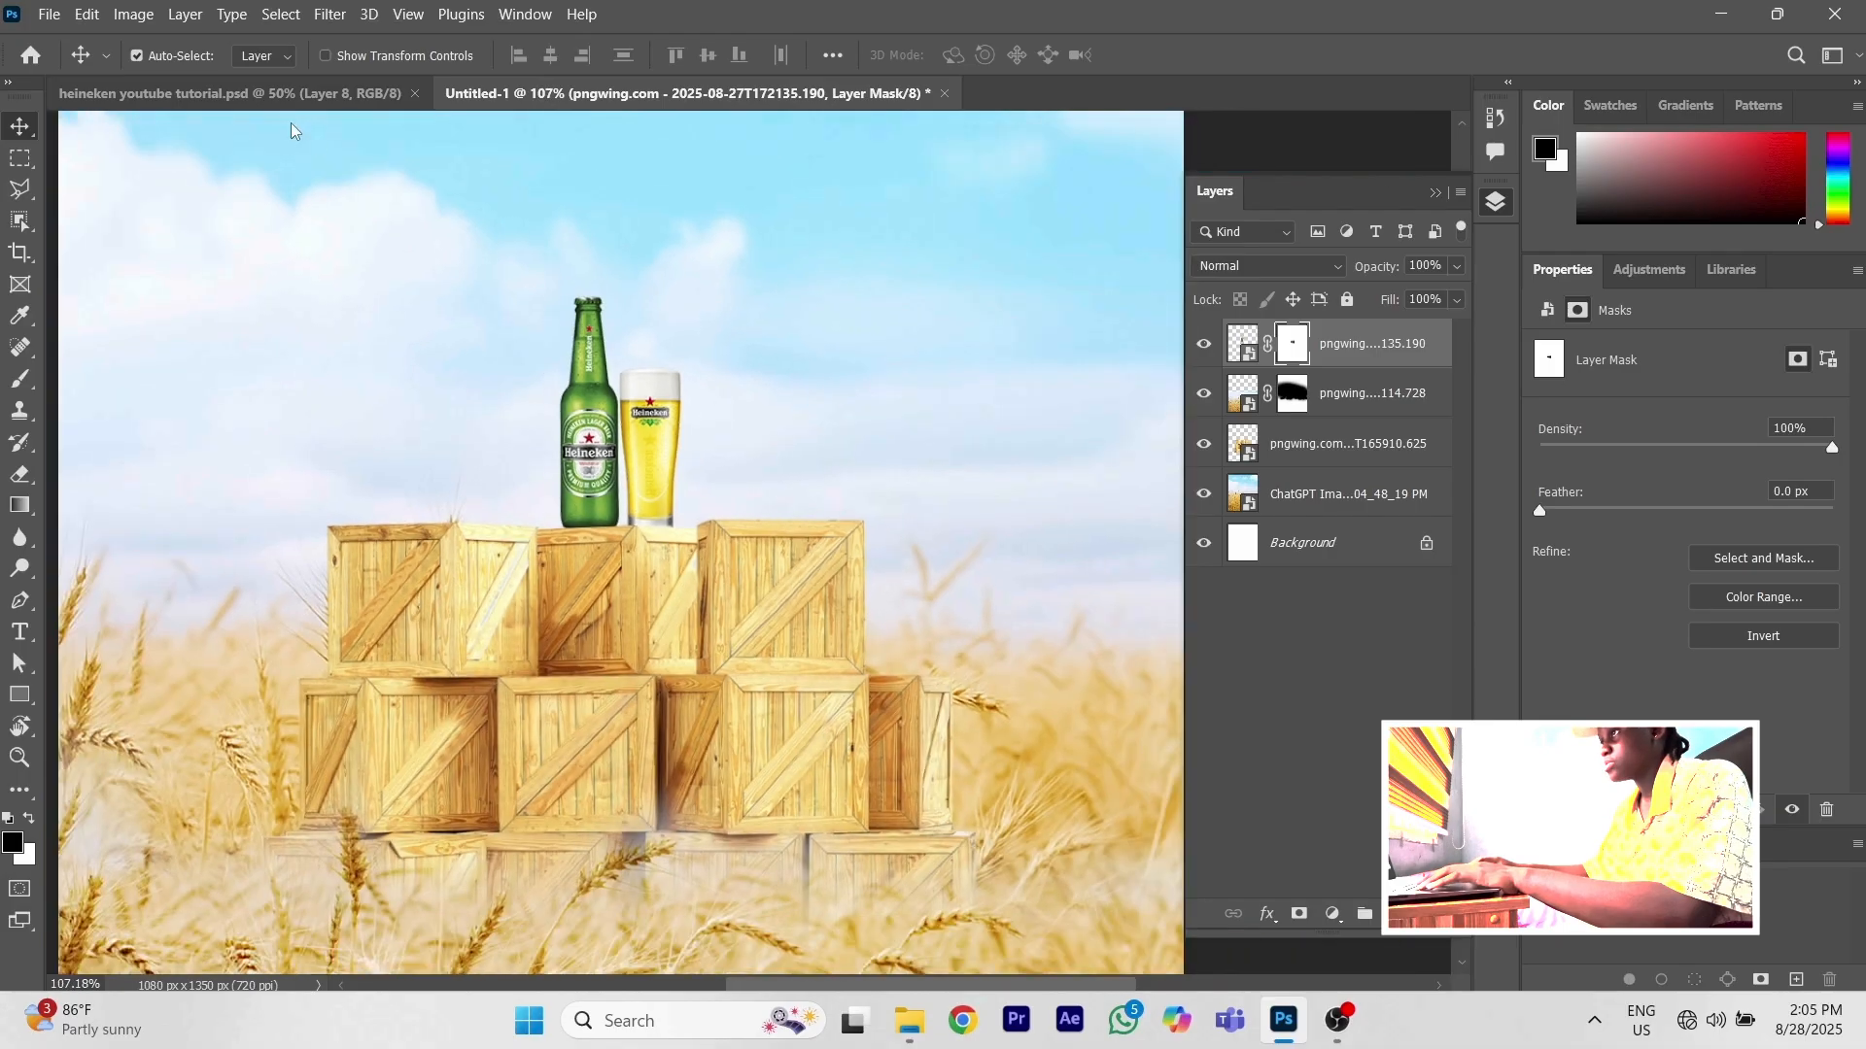
click(311, 93)
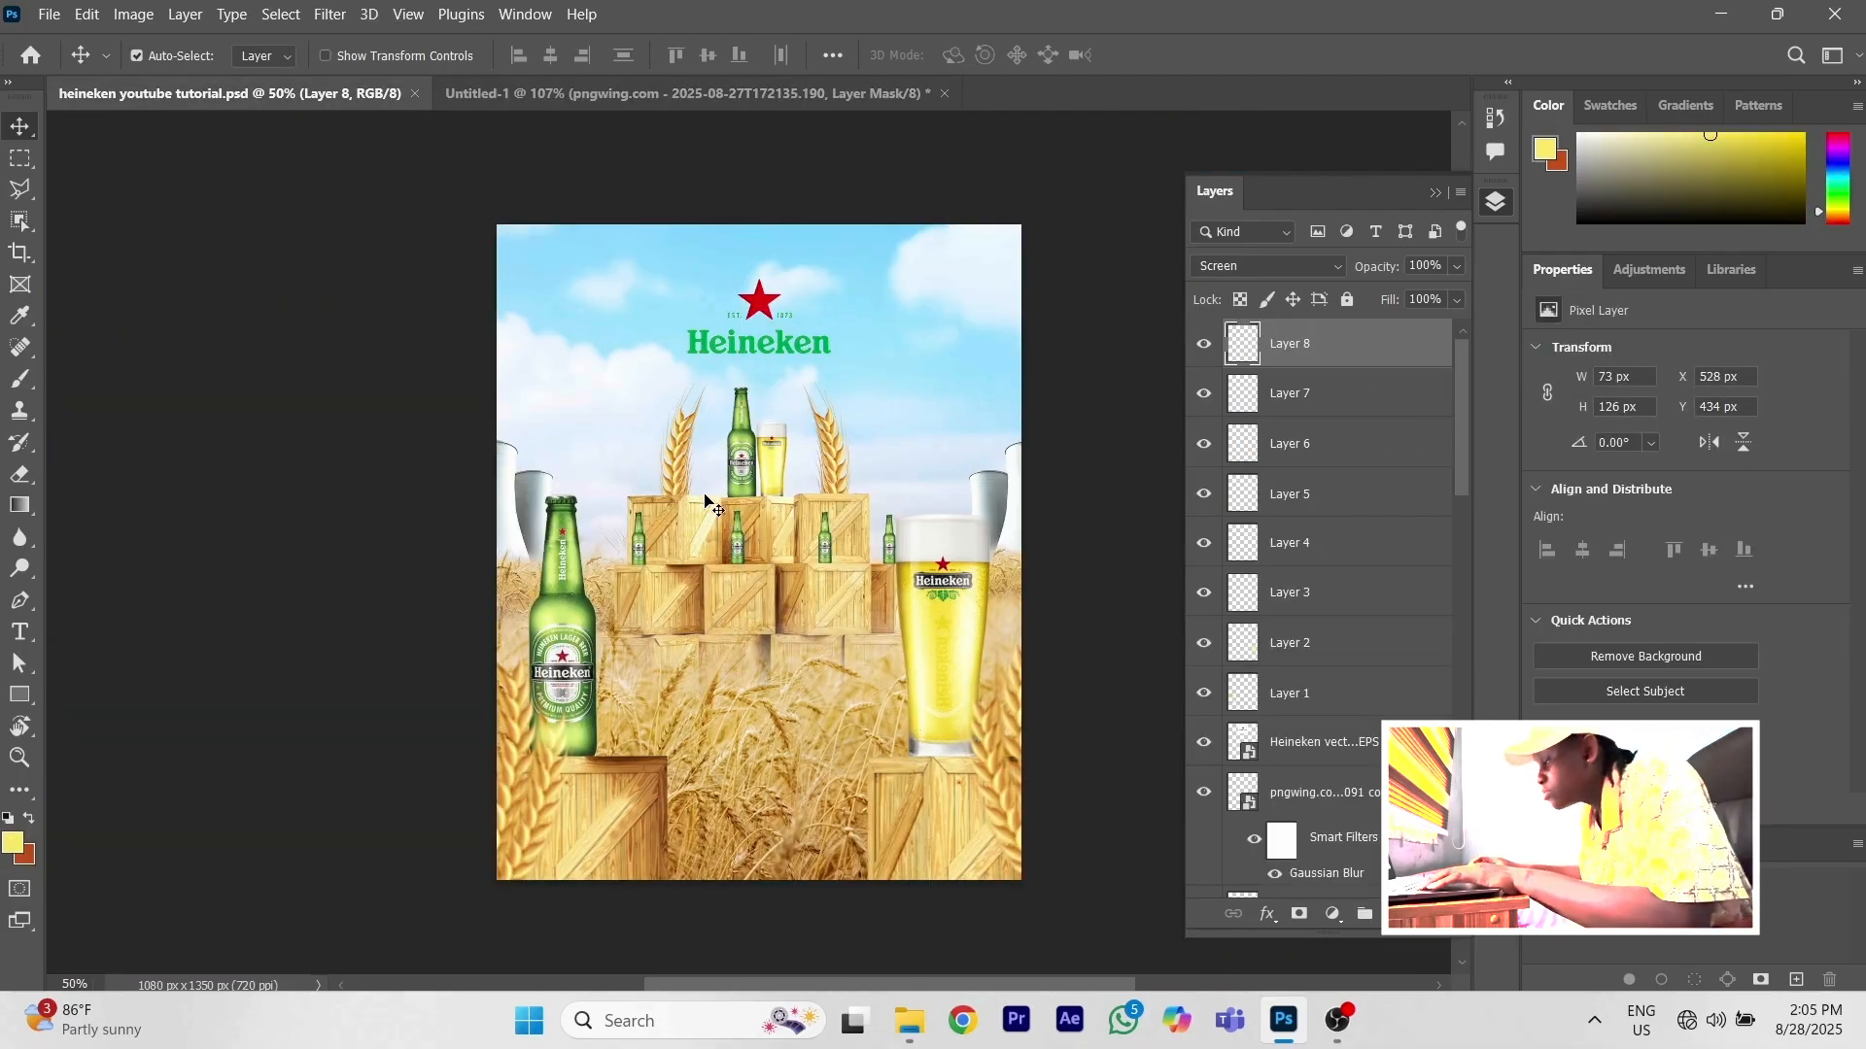
scroll(712, 505, up, 2)
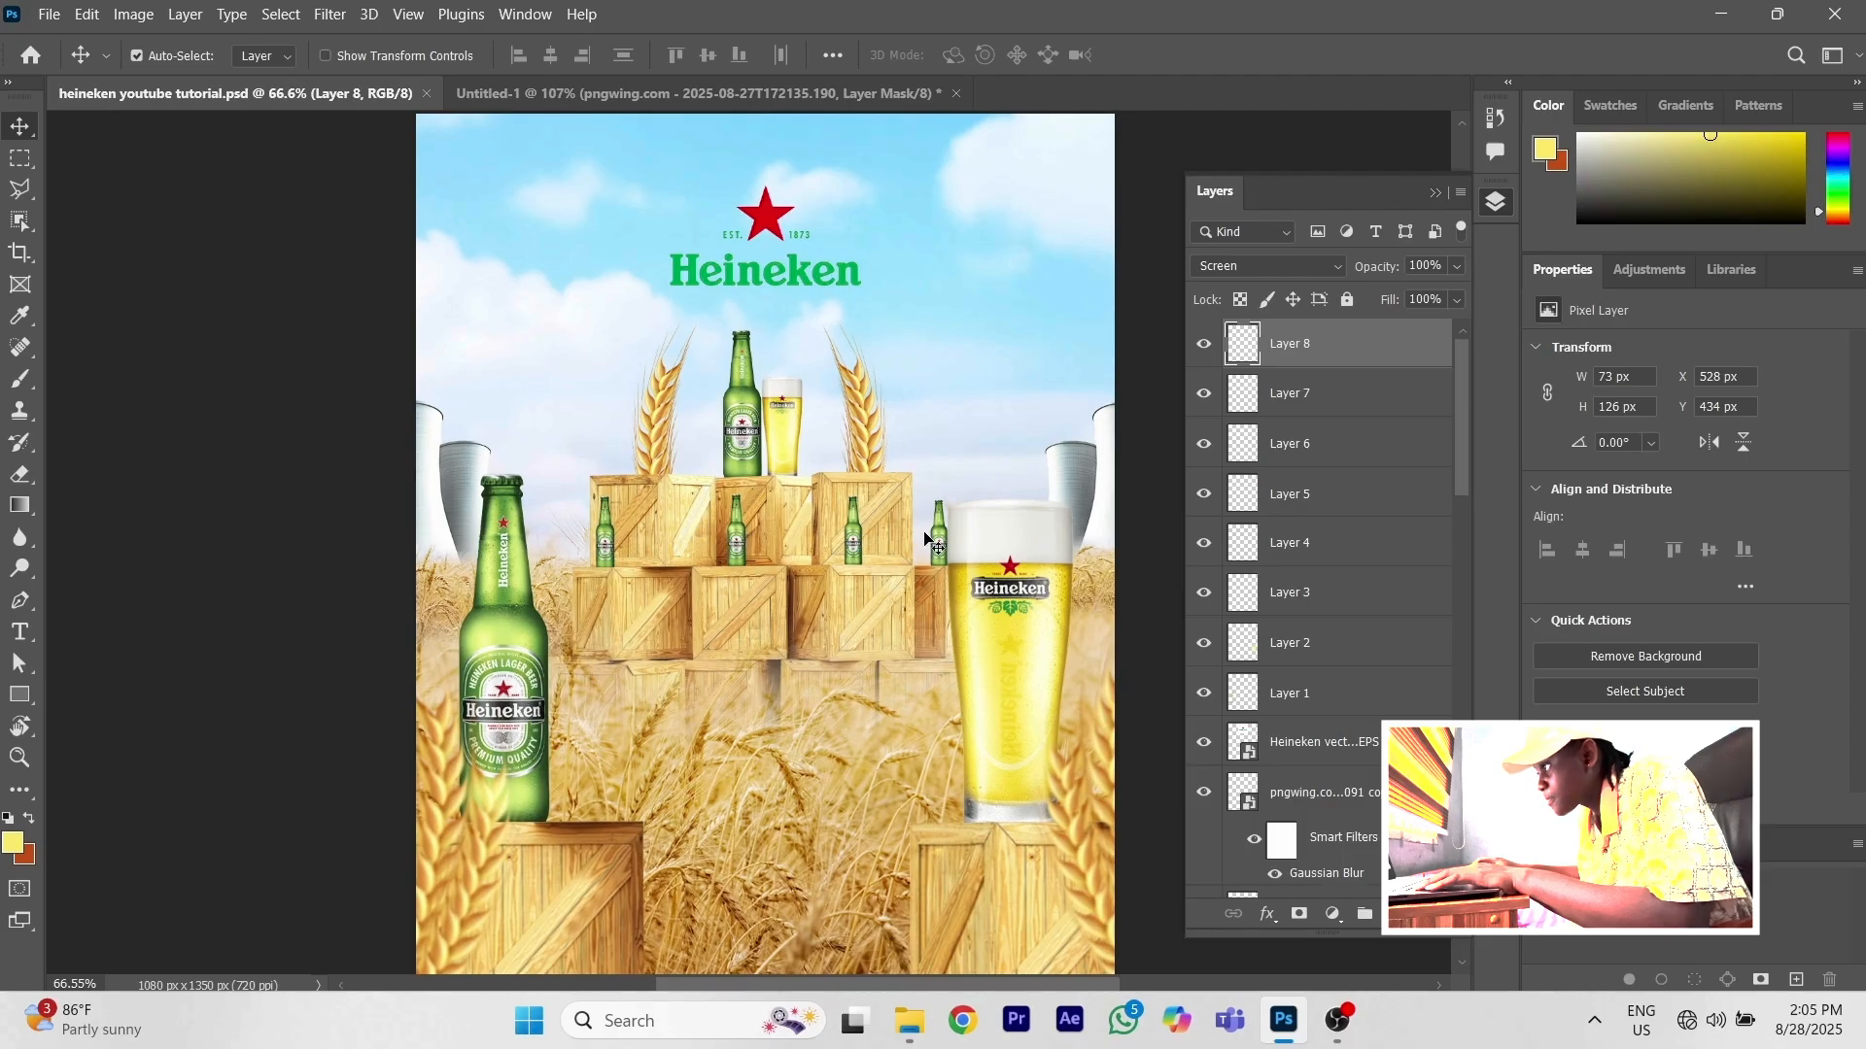
click(554, 93)
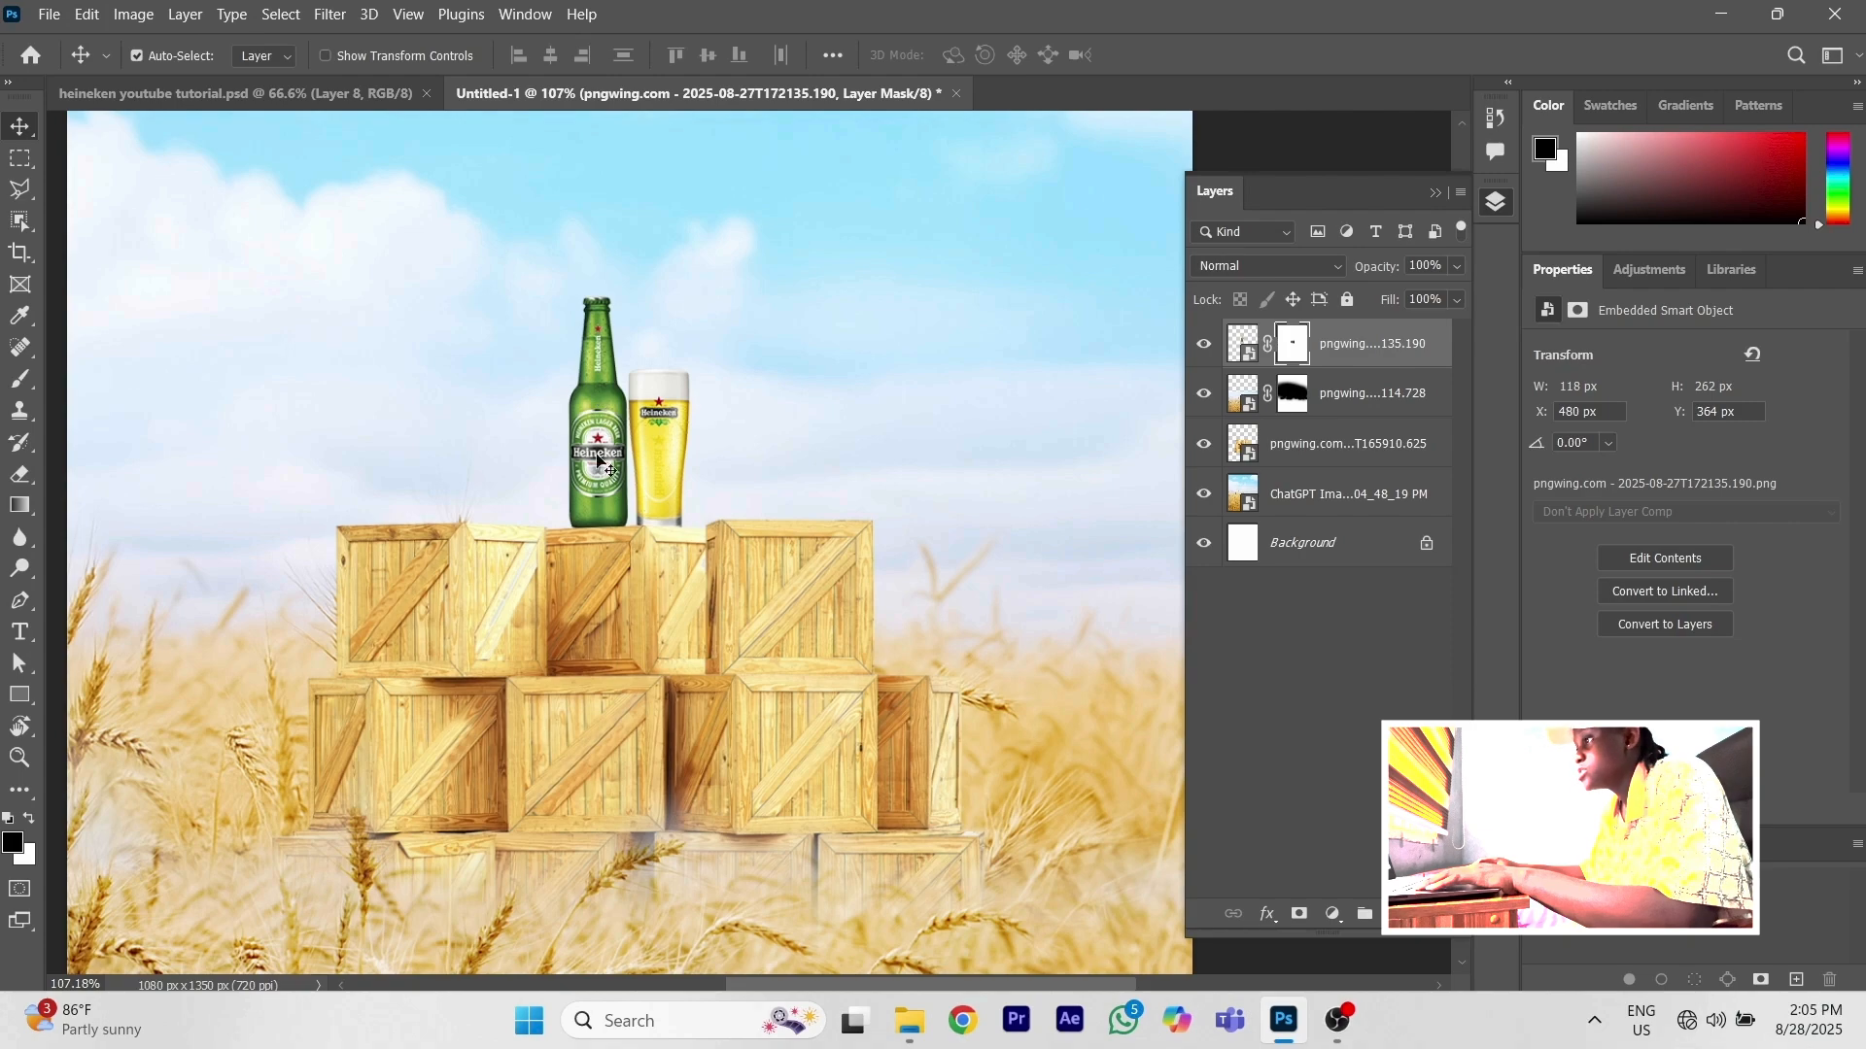
Place another copy of the bottle and glass image pngwing.com - 2025-08-27T172135.190.png in the flyer, scaled down to about 4.81%
click(910, 1023)
drag(722, 342, 645, 740)
scroll(601, 635, down, 5)
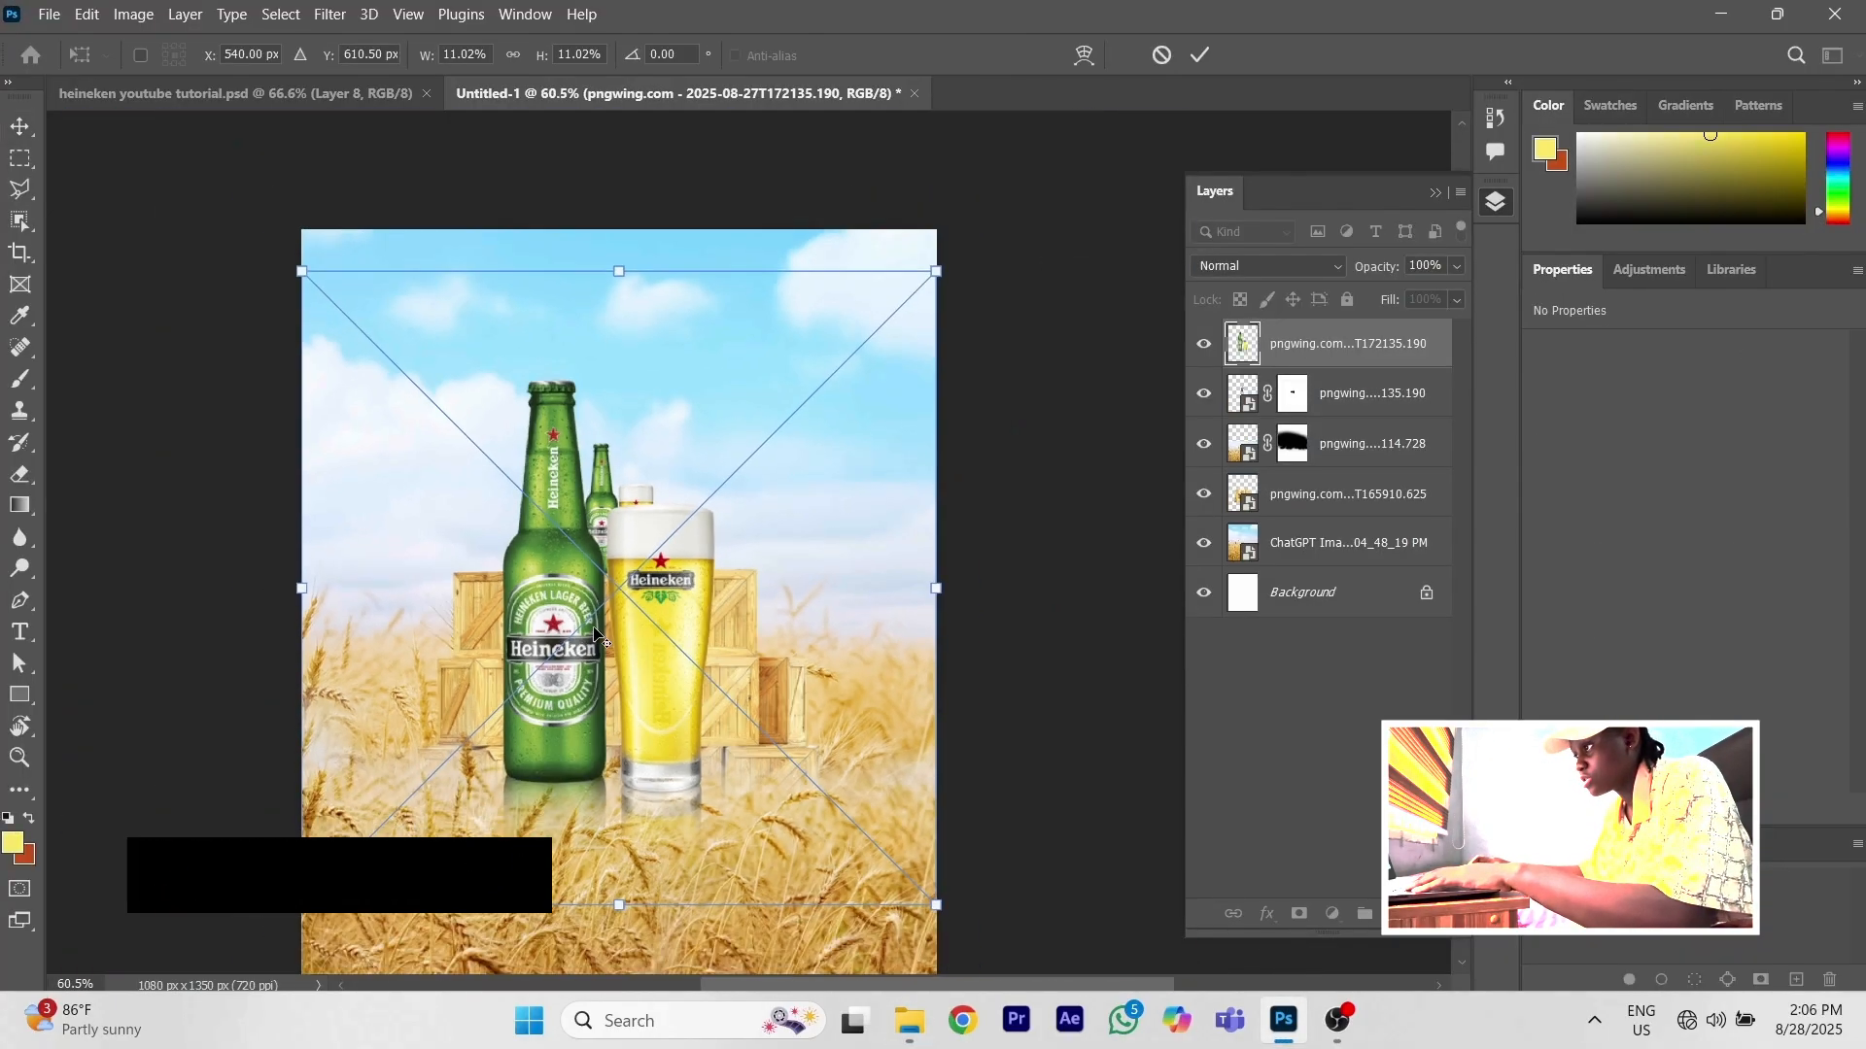
drag(301, 272, 659, 630)
scroll(802, 712, up, 2)
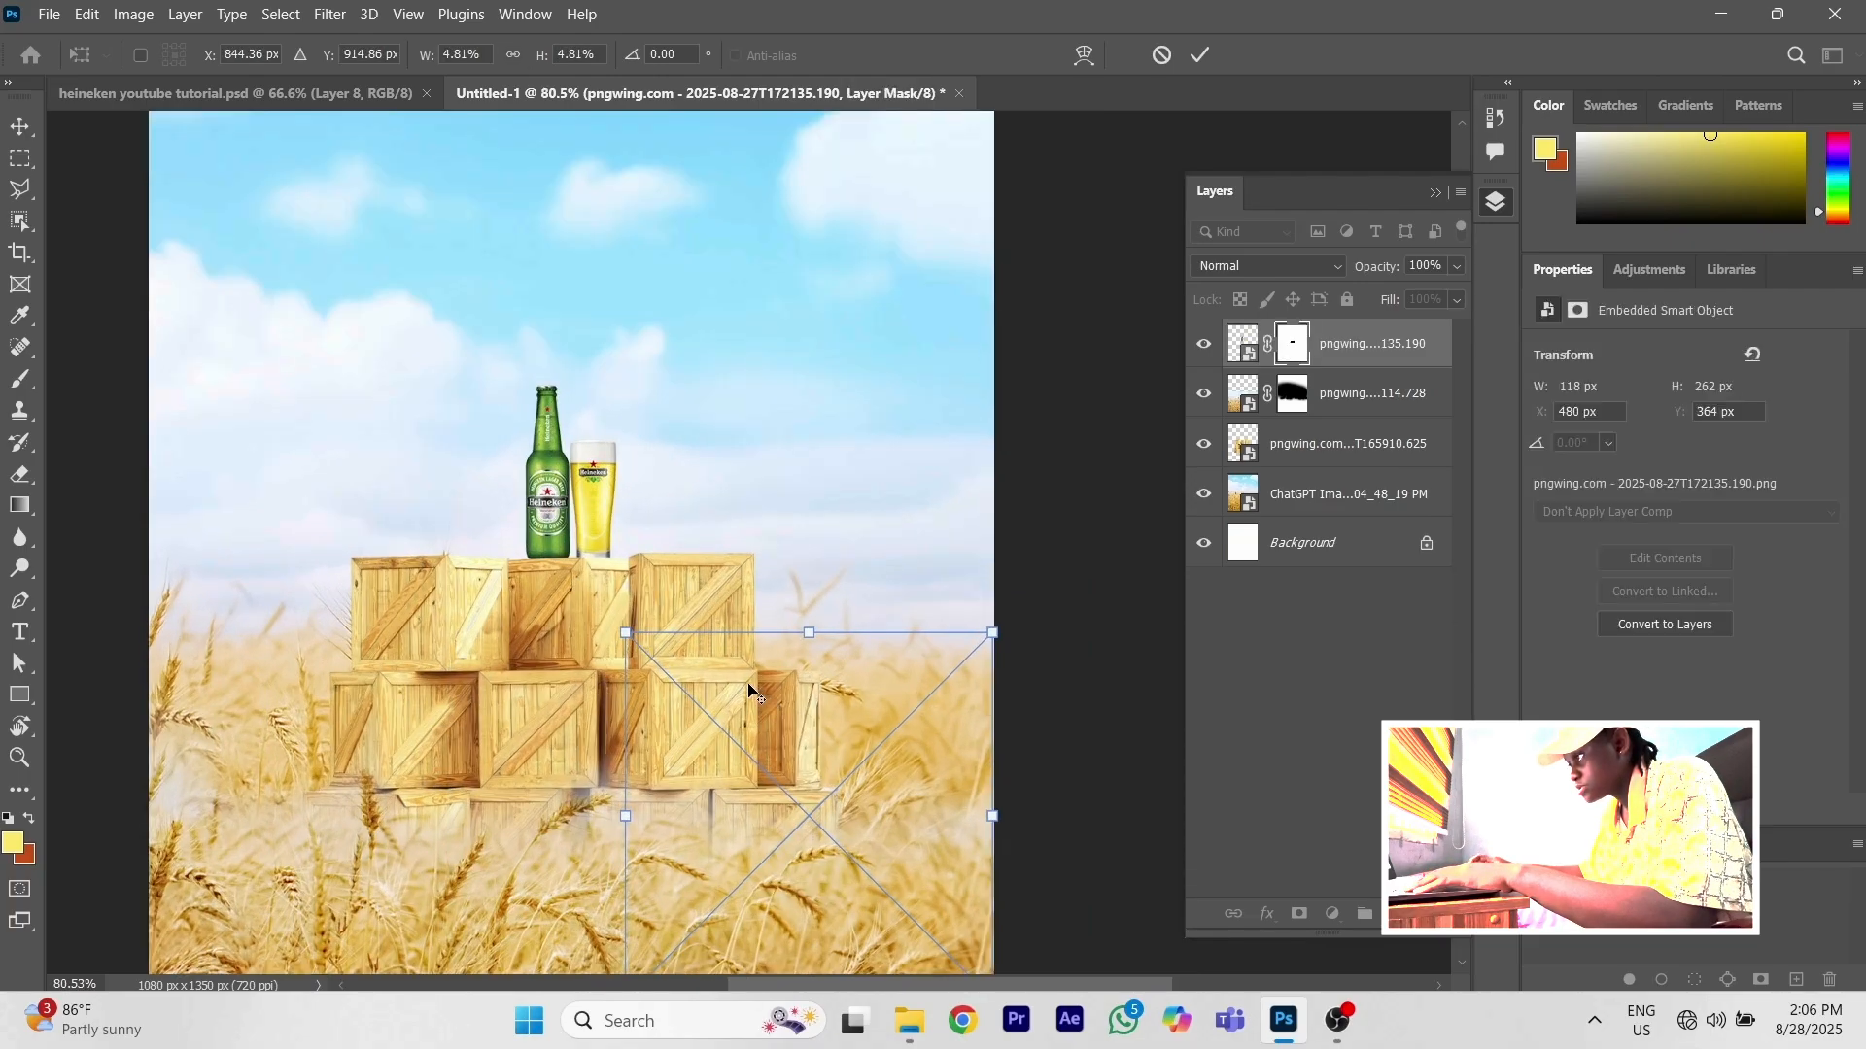
key(alt+space)
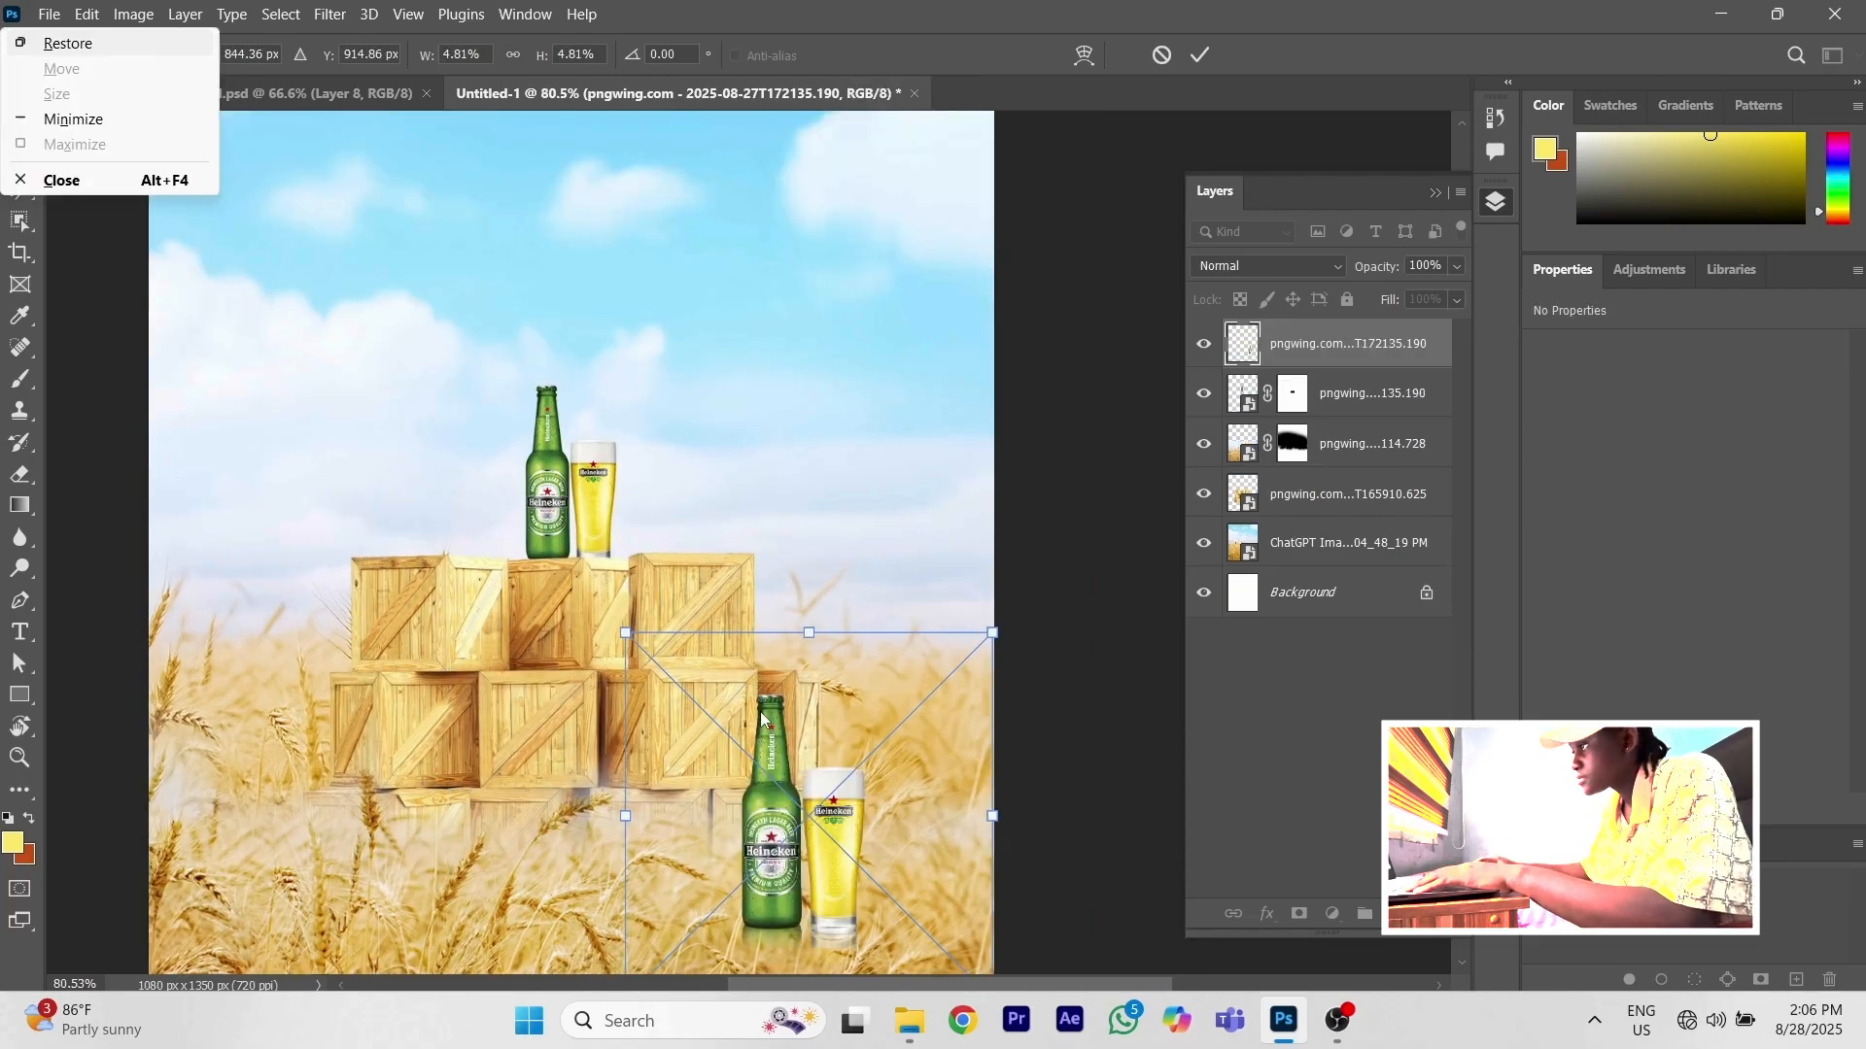
click(109, 381)
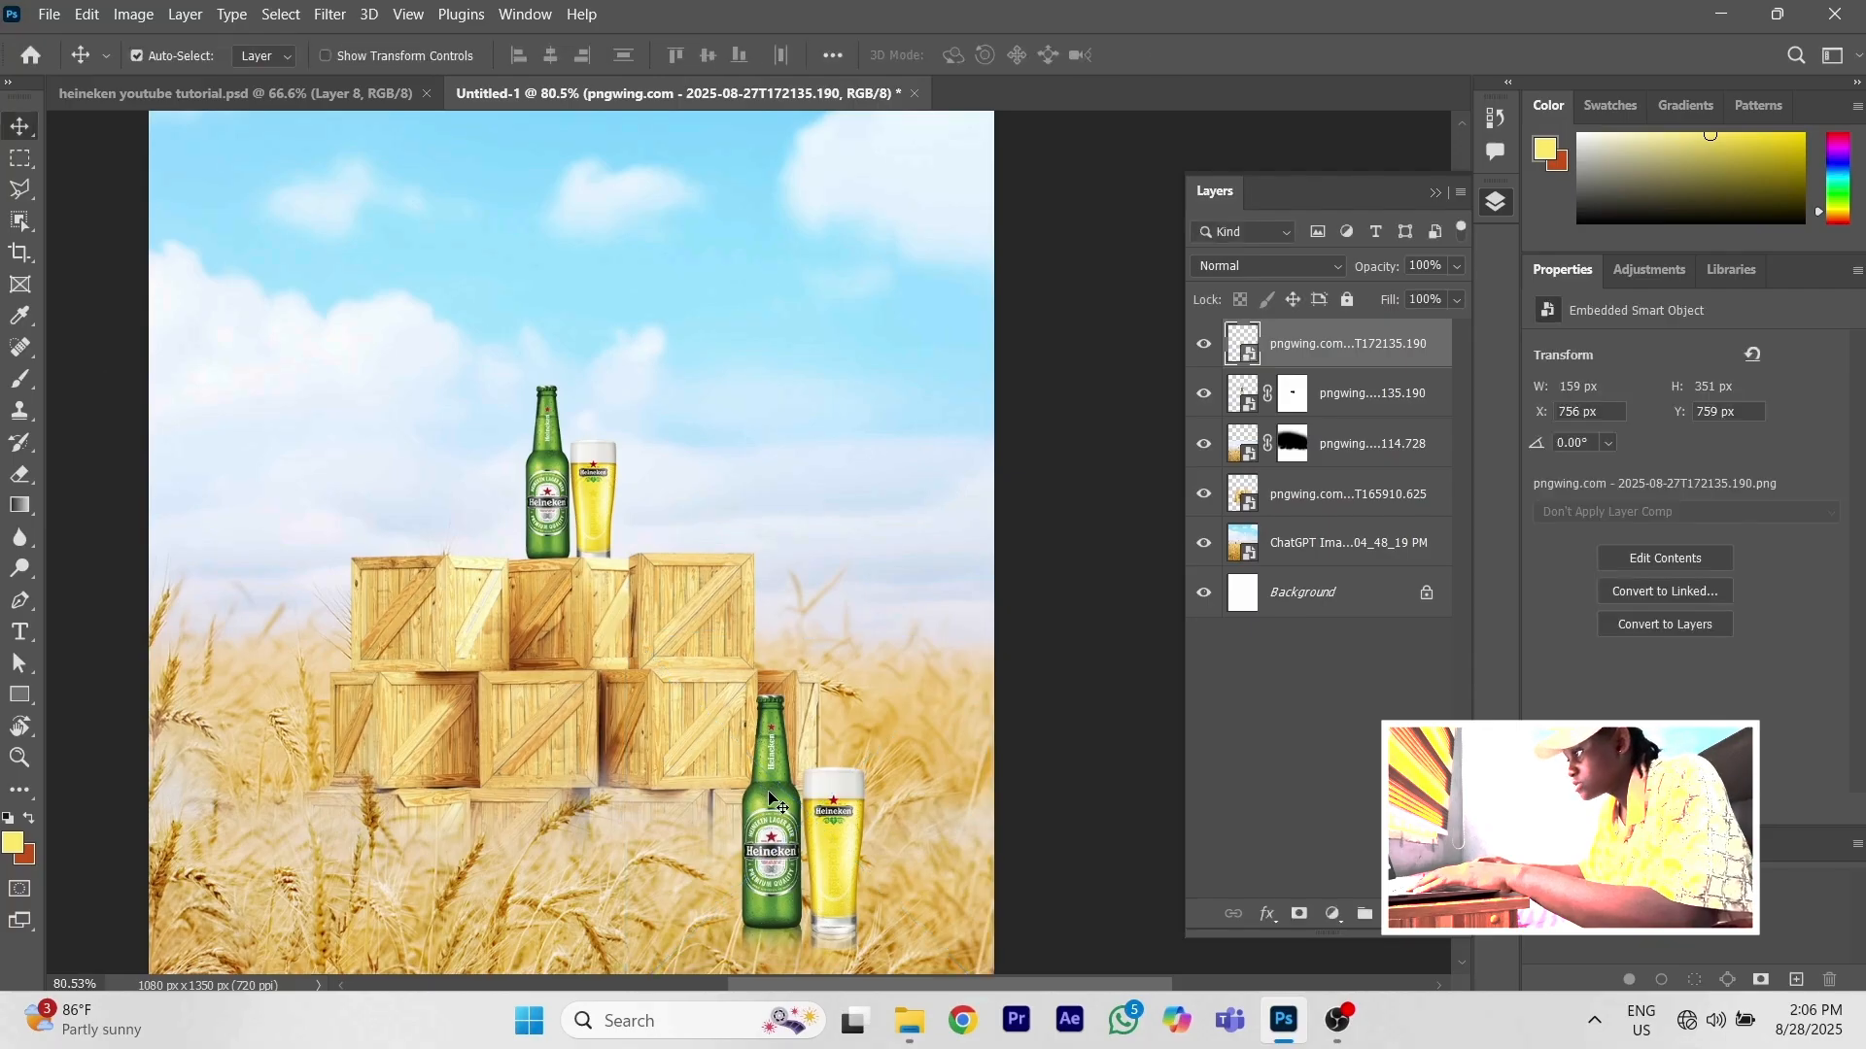
Move the new bottle and glass onto the left crates, at about X 339 px, Y 451 px, and add a layer mask
drag(759, 841, 432, 600)
scroll(432, 599, up, 3)
scroll(432, 600, up, 2)
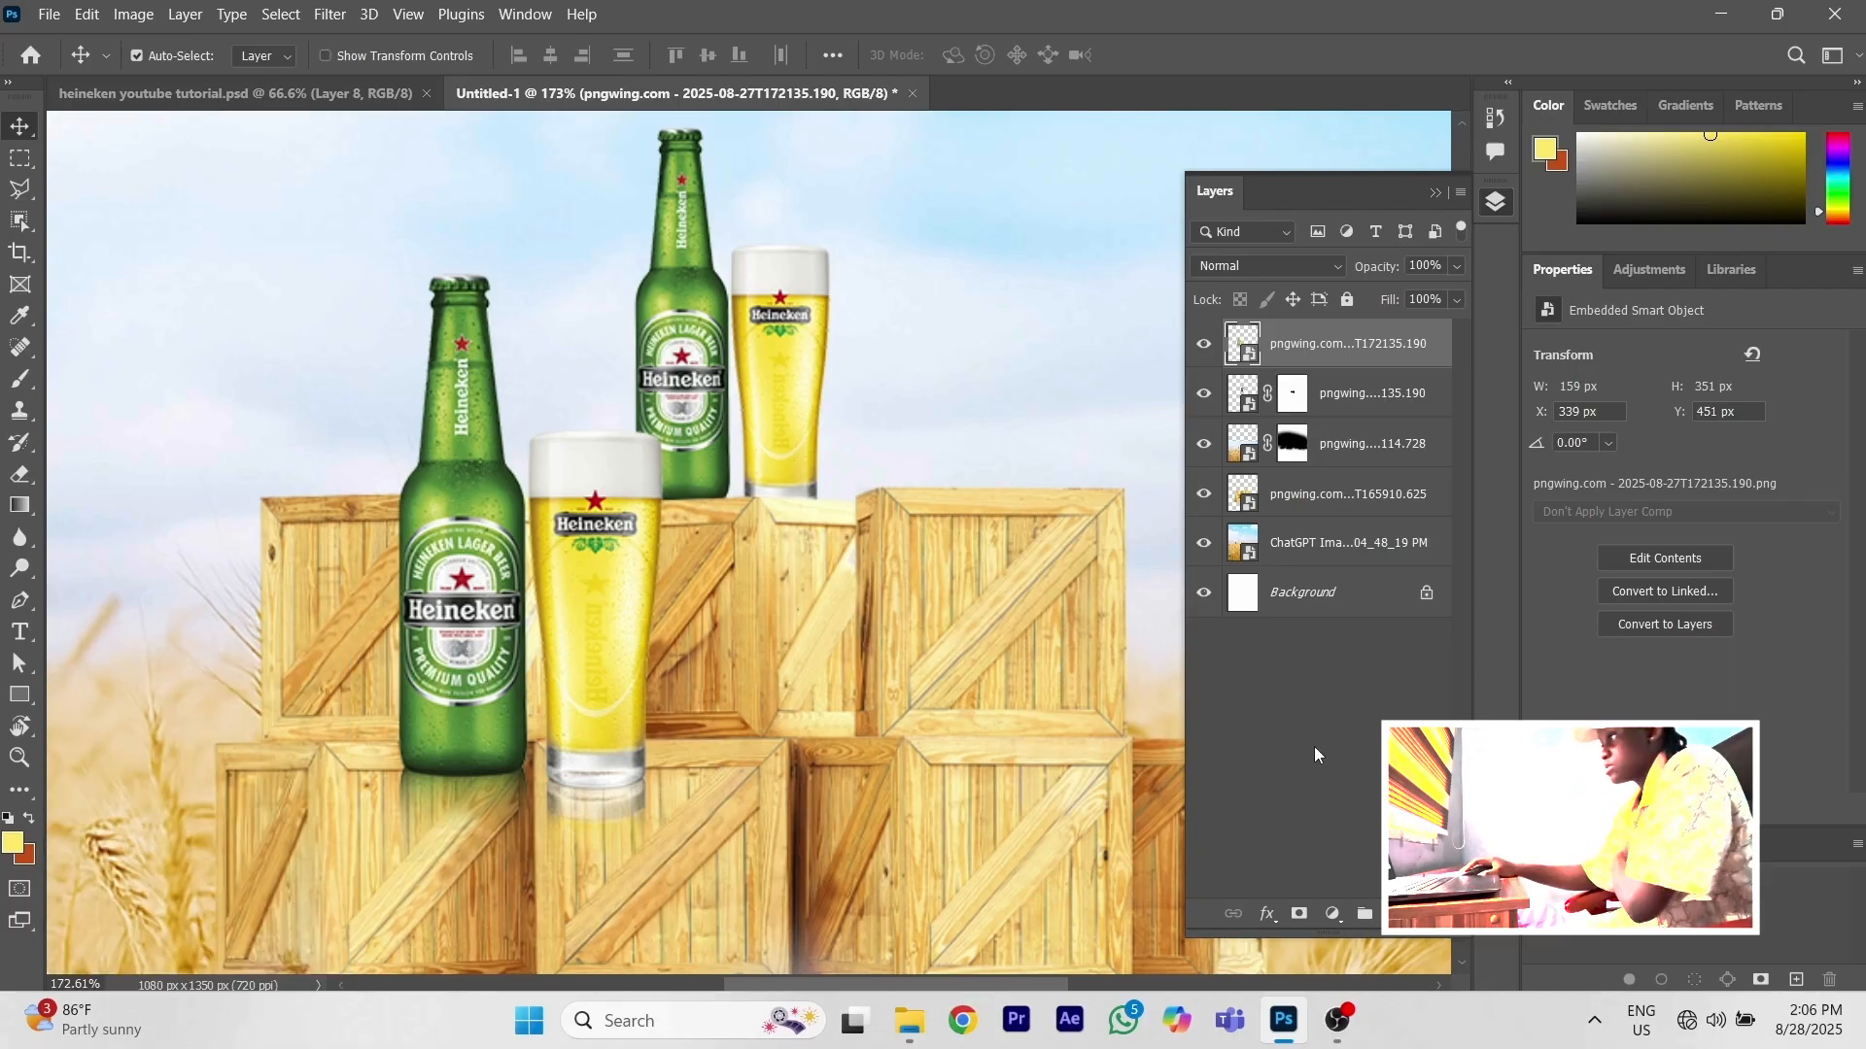
click(1298, 917)
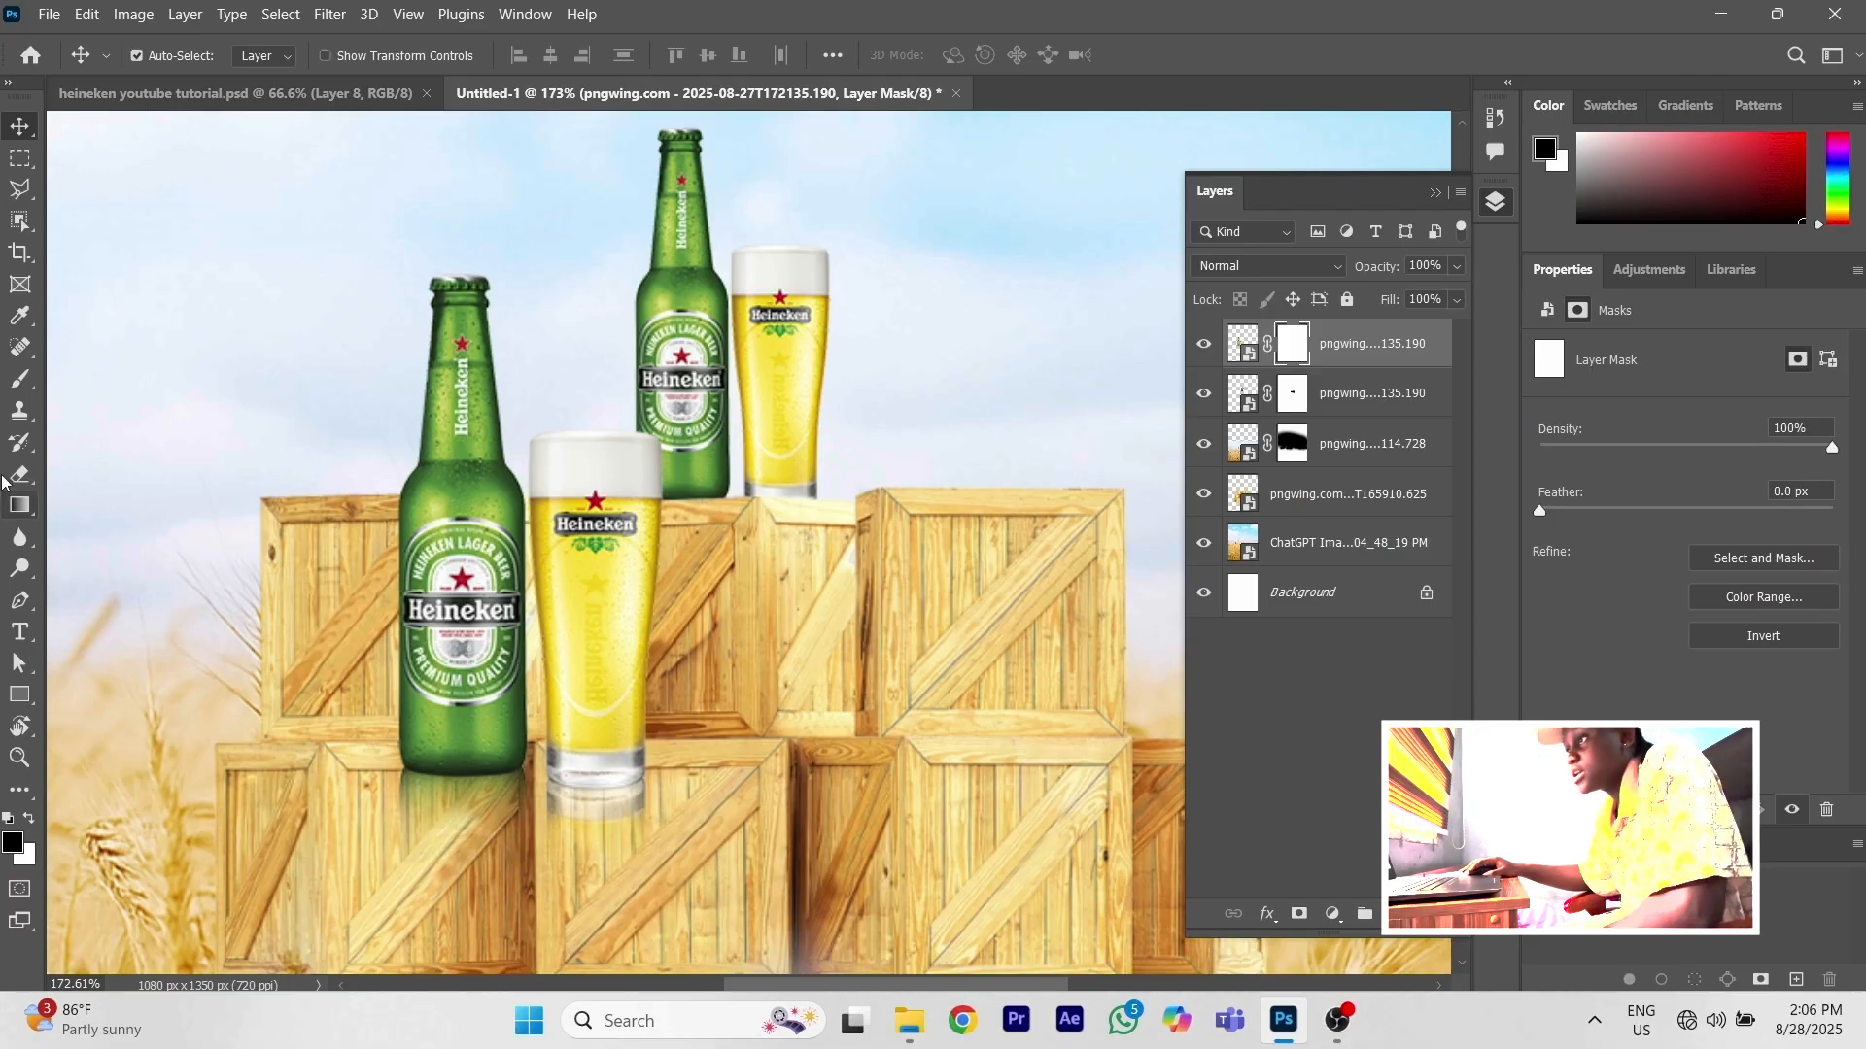
Outline the newly placed beer glass and its reflection with a four-sided polygonal lasso selection
click(20, 188)
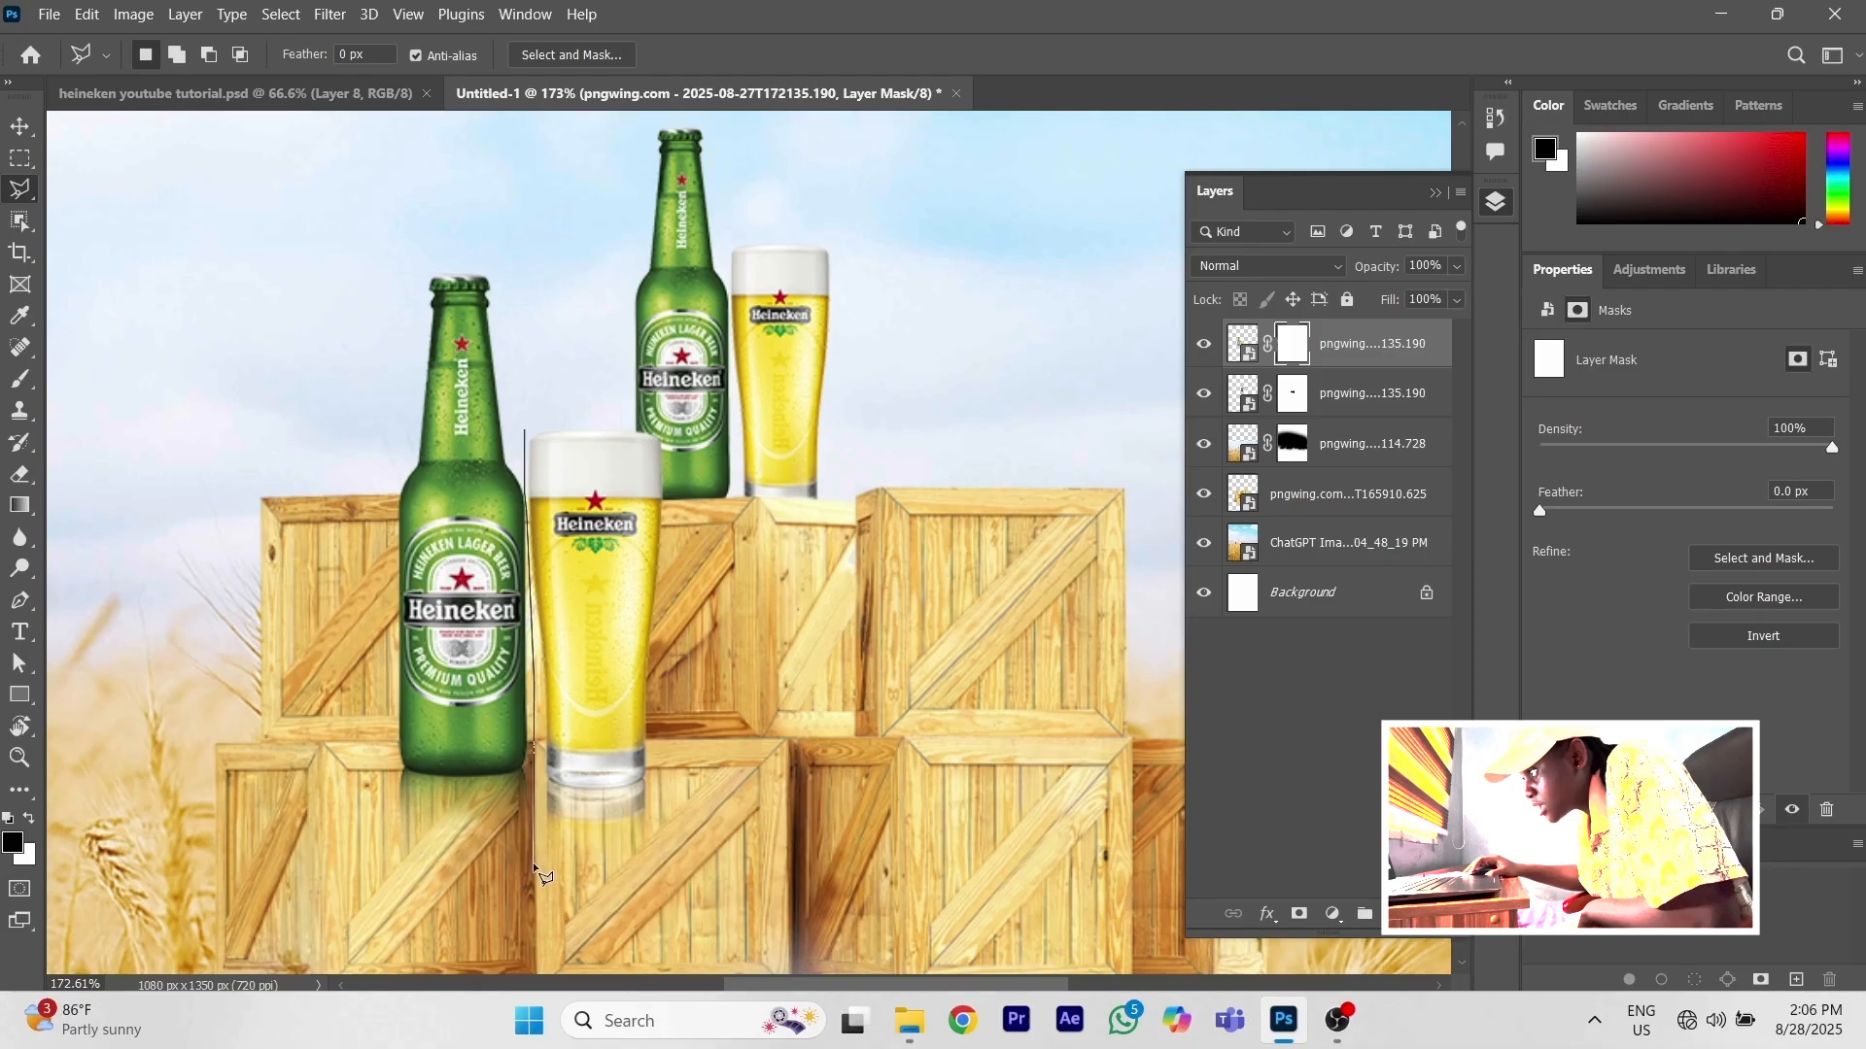
click(533, 920)
click(707, 882)
click(707, 394)
click(526, 435)
Mask out the glass inside the selection with a 105 px black brush, and clear the selection
key(b)
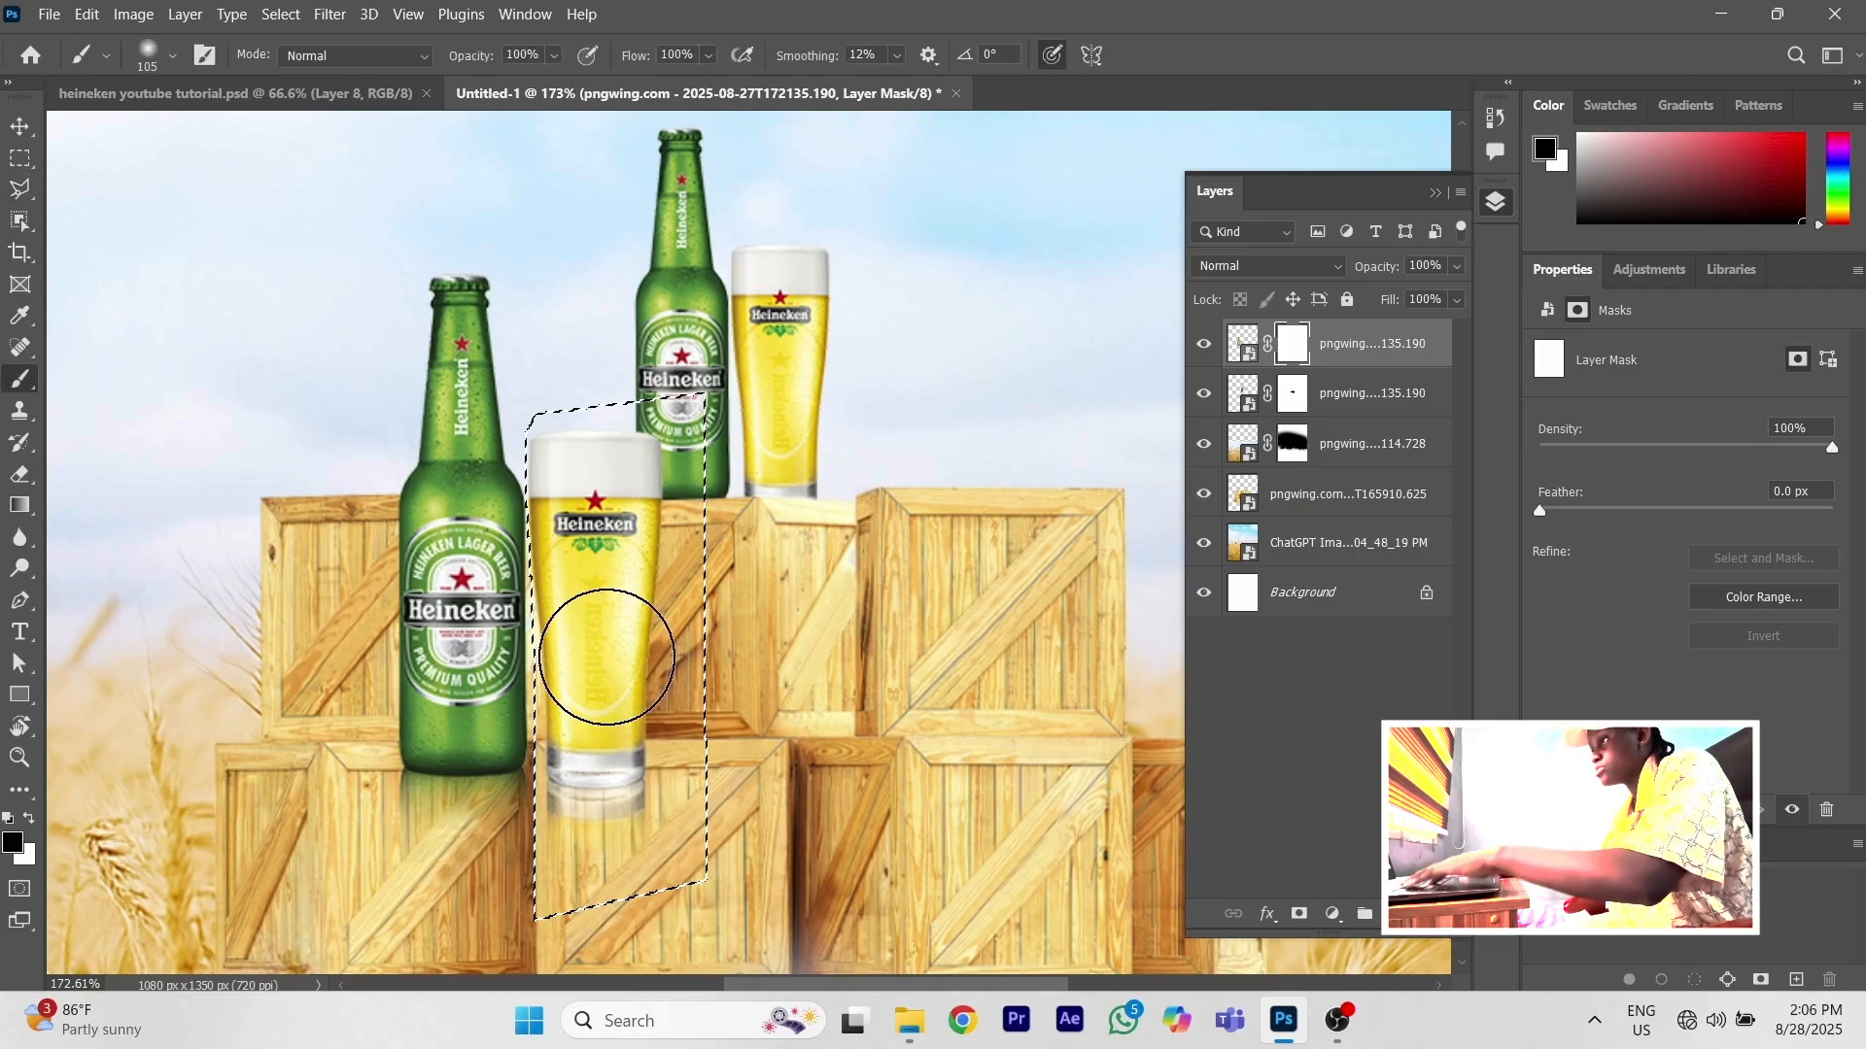
scroll(625, 616, down, 1)
drag(625, 616, 570, 404)
mouse_move(836, 387)
mouse_down()
mouse_move(622, 600)
mouse_move(970, 609)
mouse_move(855, 725)
mouse_move(788, 832)
mouse_move(445, 744)
mouse_move(558, 312)
mouse_up()
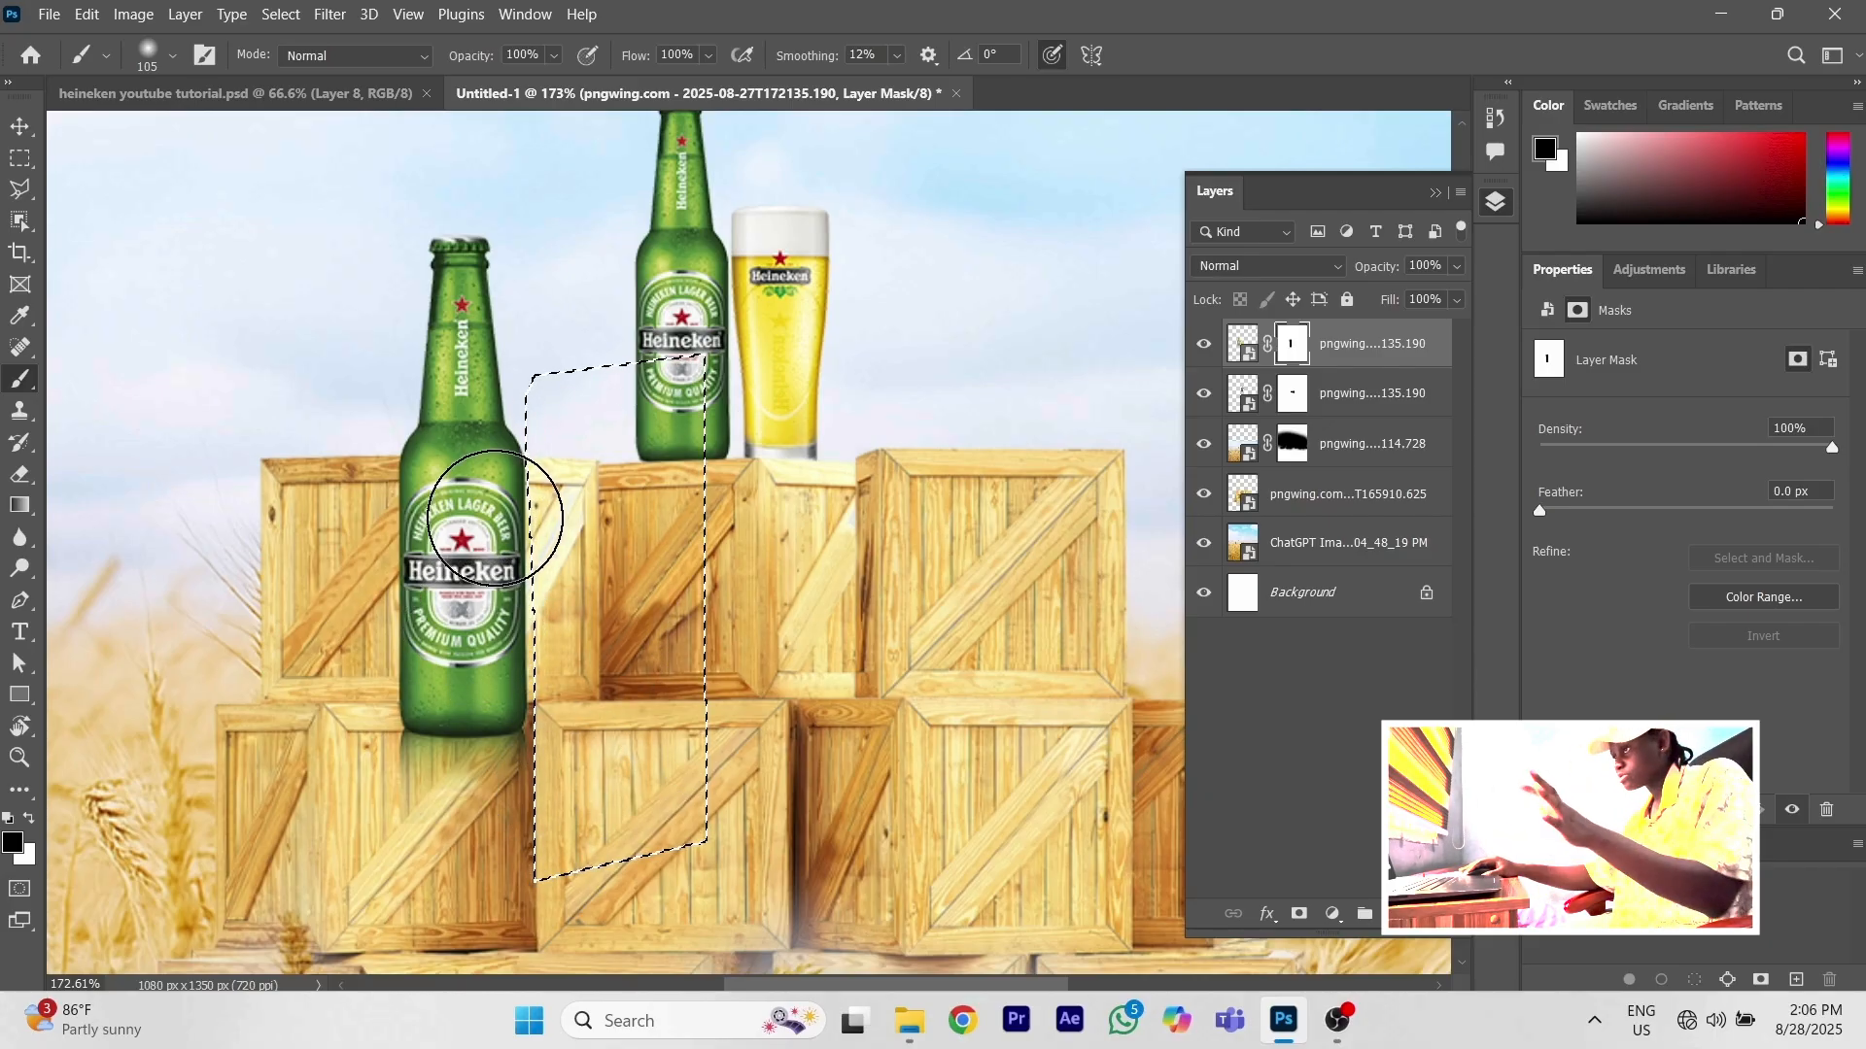
key(v)
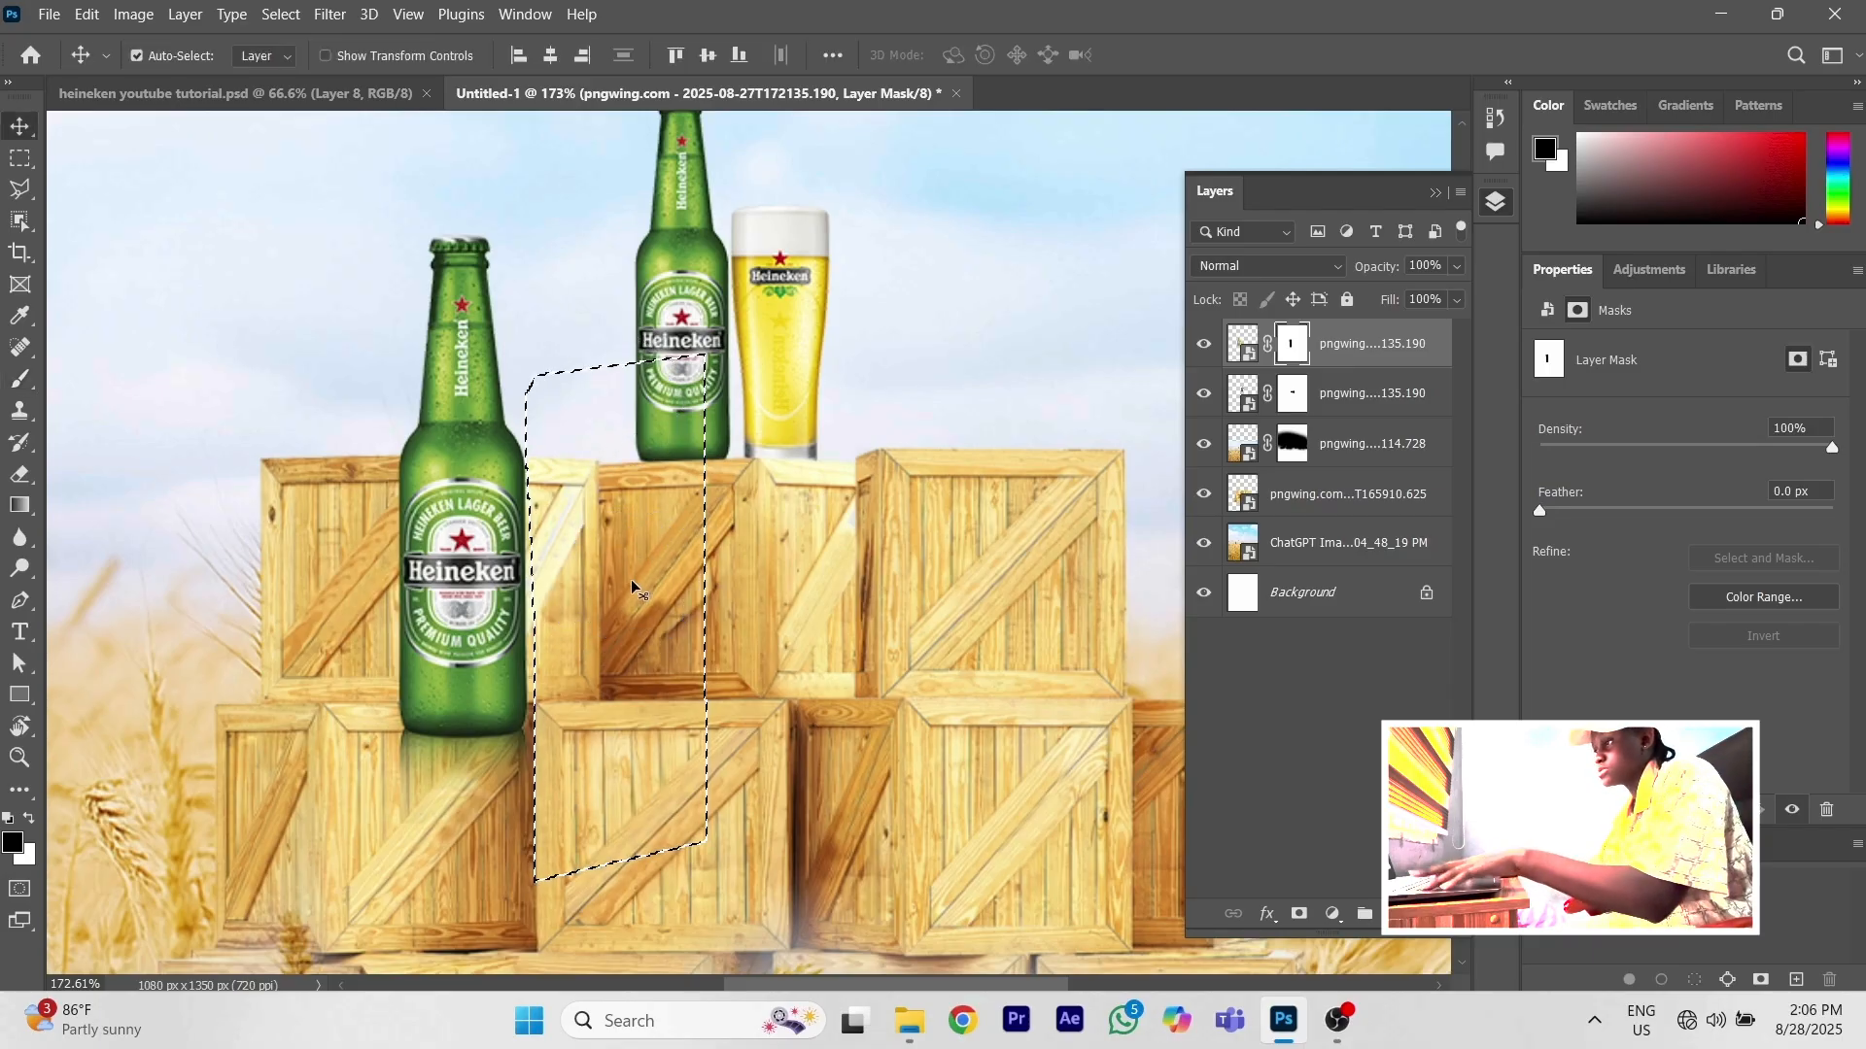
key(ctrl+d)
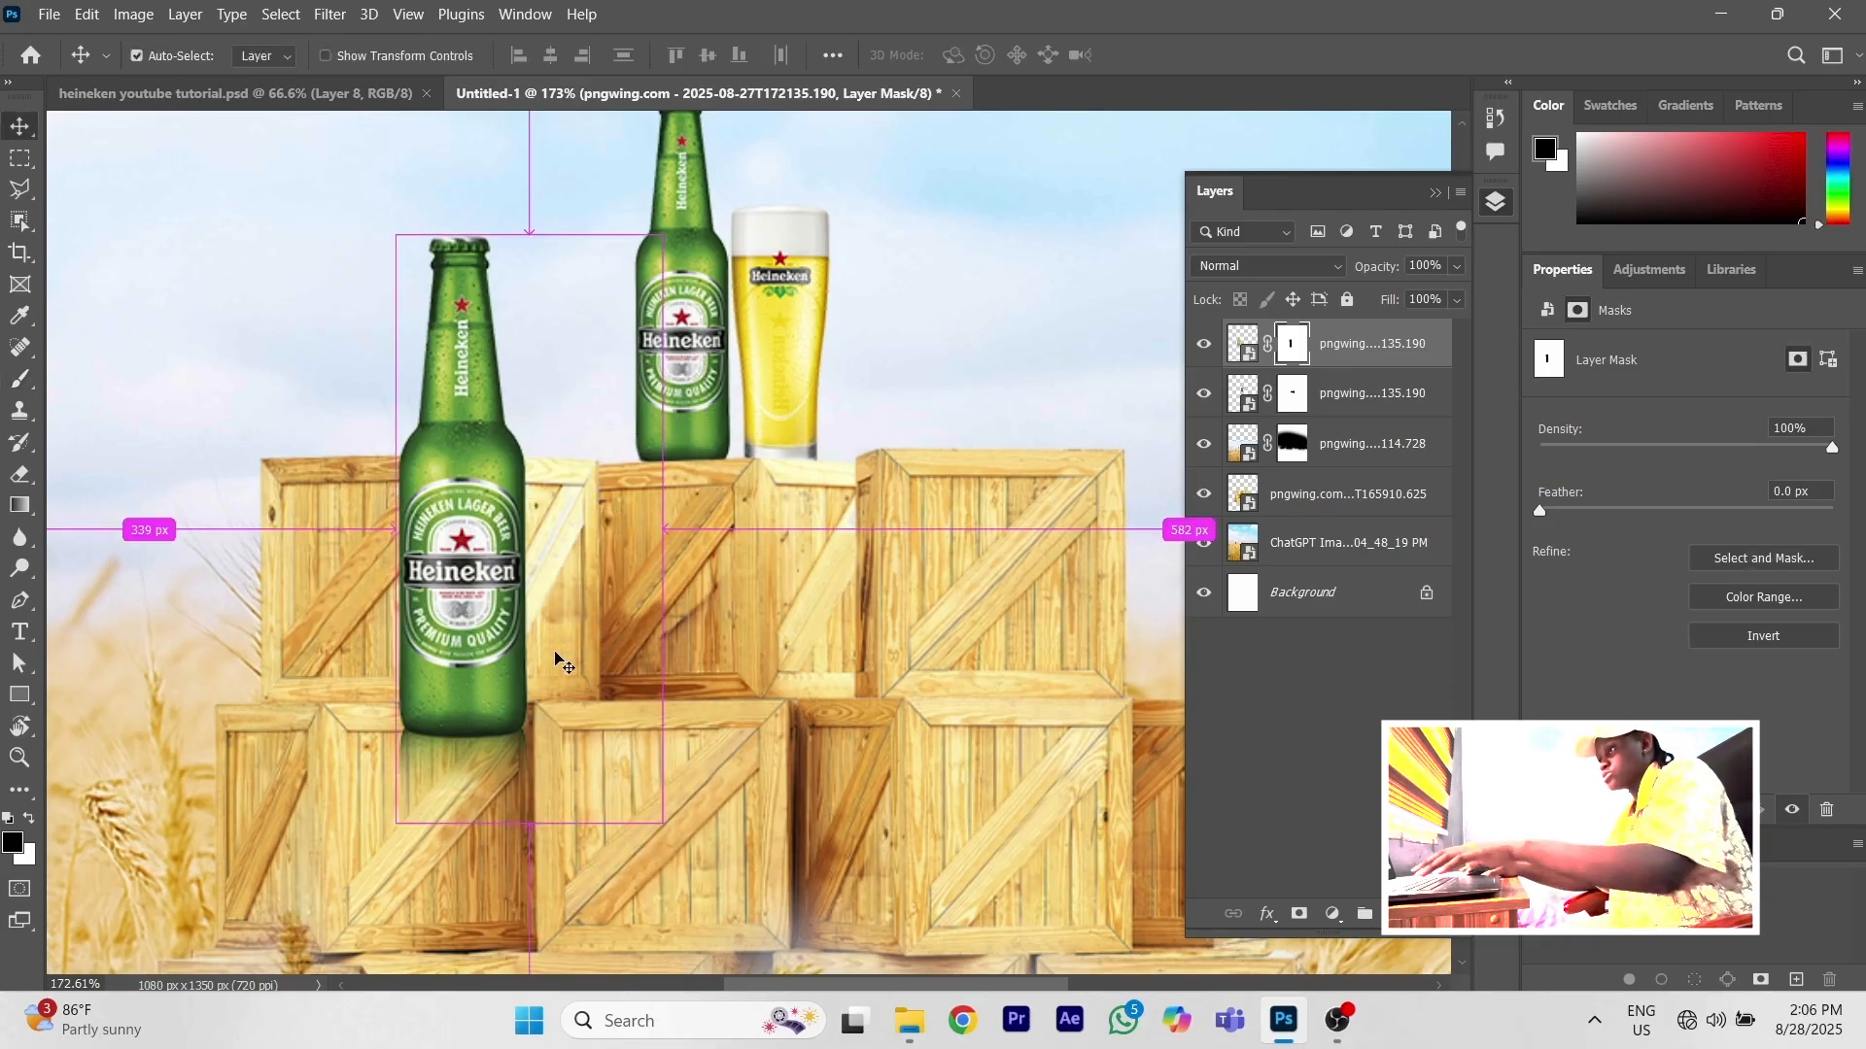
Outline the reflection below the new bottle with a polygonal lasso selection that follows the curve of the bottle's base
scroll(379, 699, up, 4)
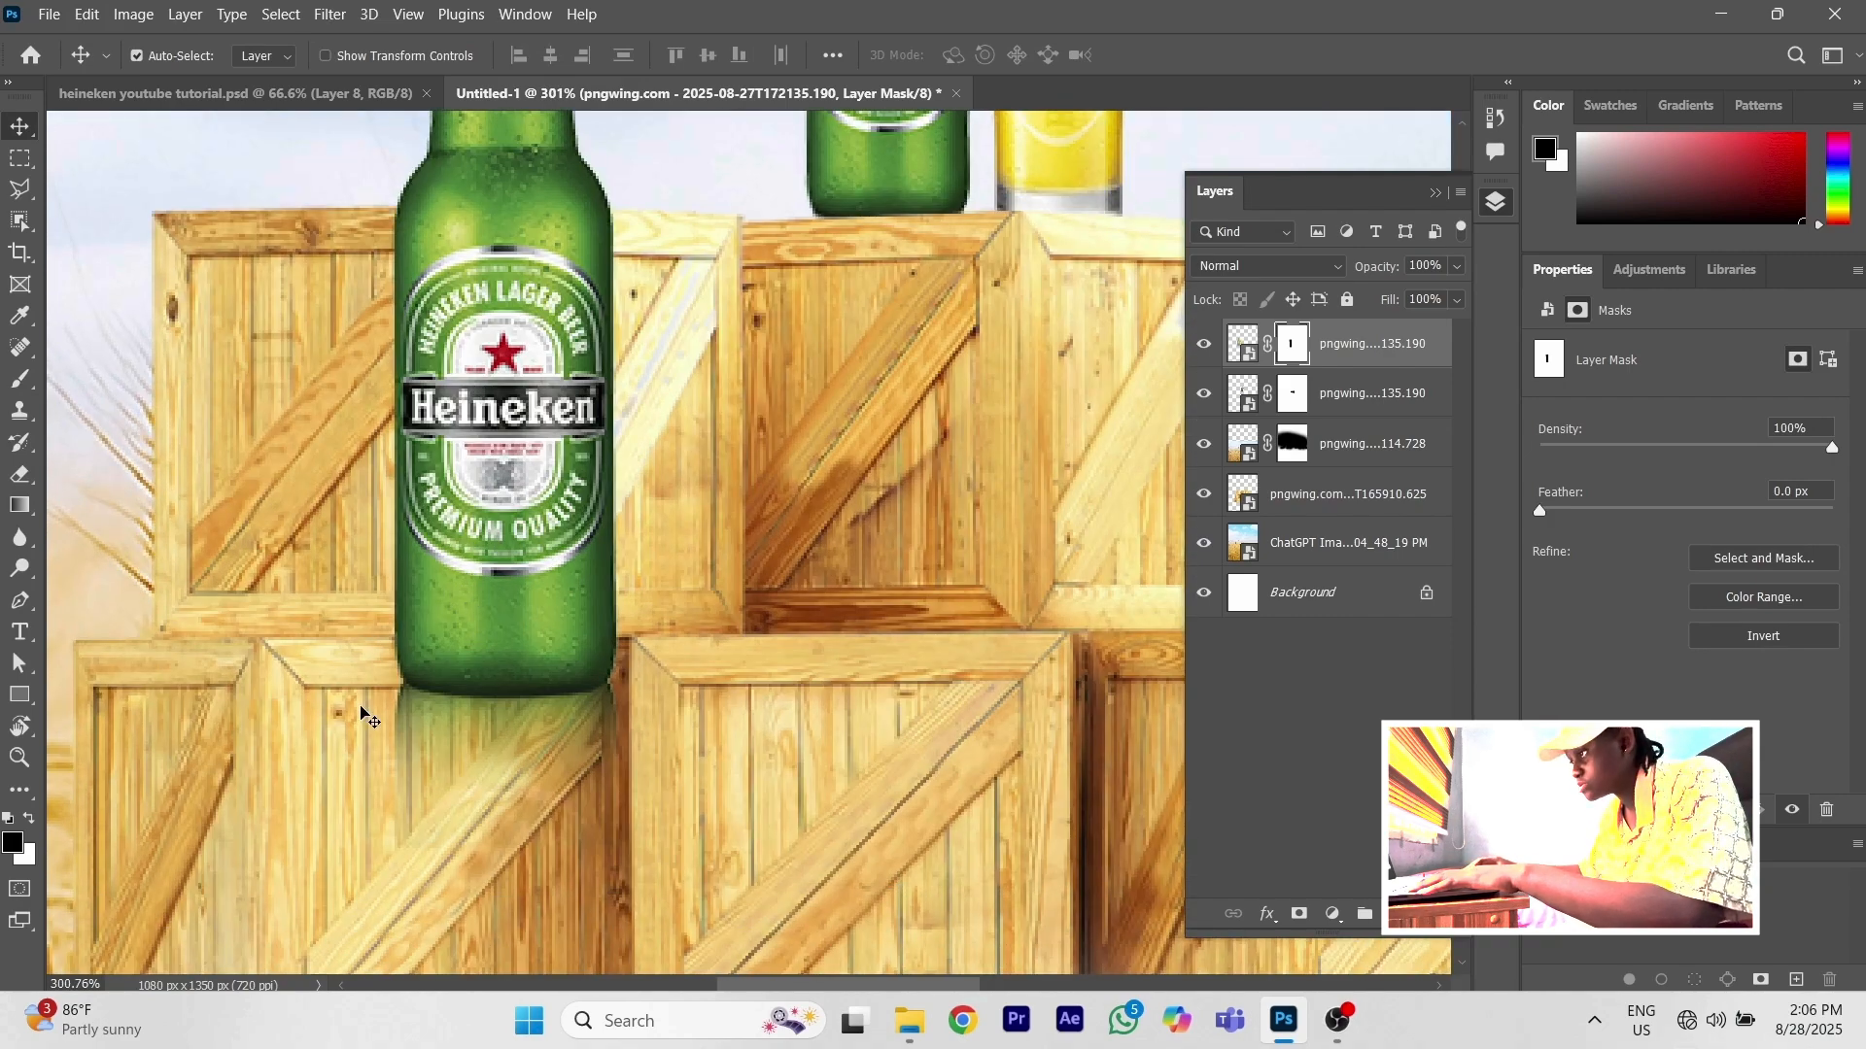
click(20, 190)
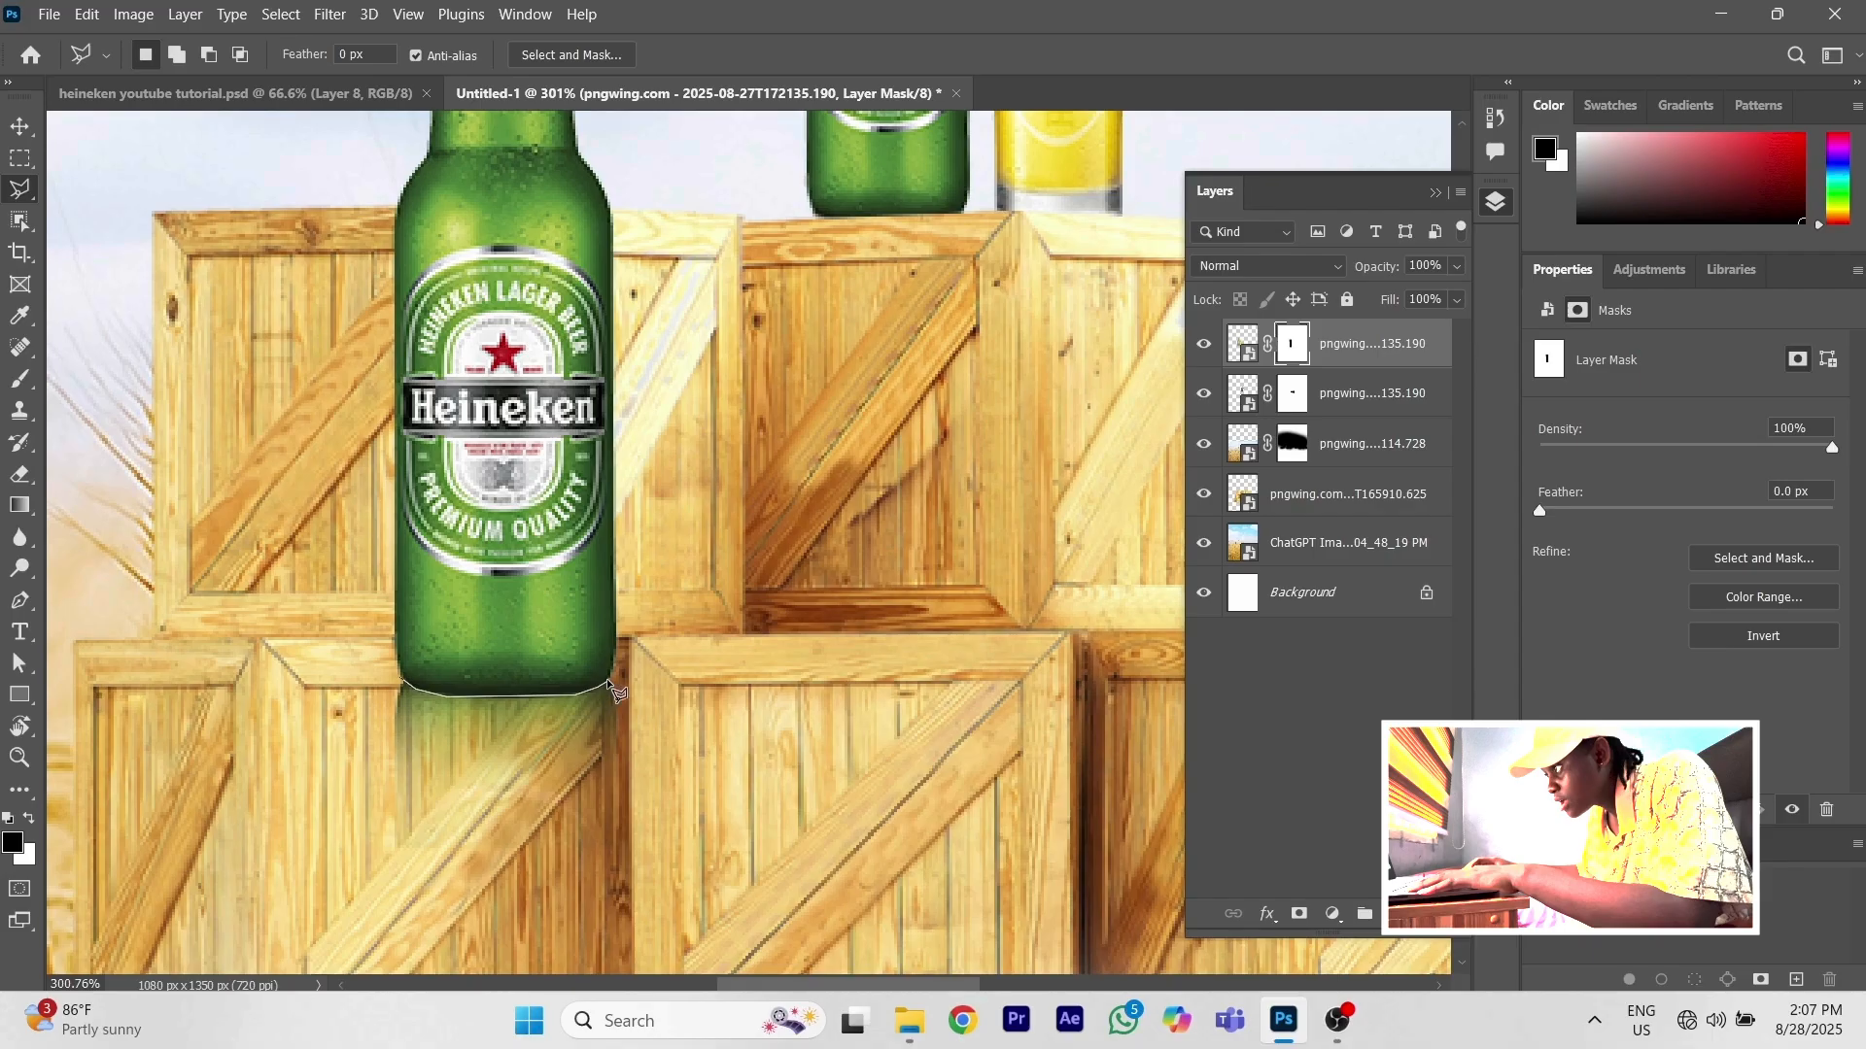
click(707, 709)
click(727, 881)
click(719, 941)
click(309, 936)
click(324, 760)
click(401, 679)
Mask out the bottle's reflection inside the selection with the 105 px black brush, and clear the selection
key(b)
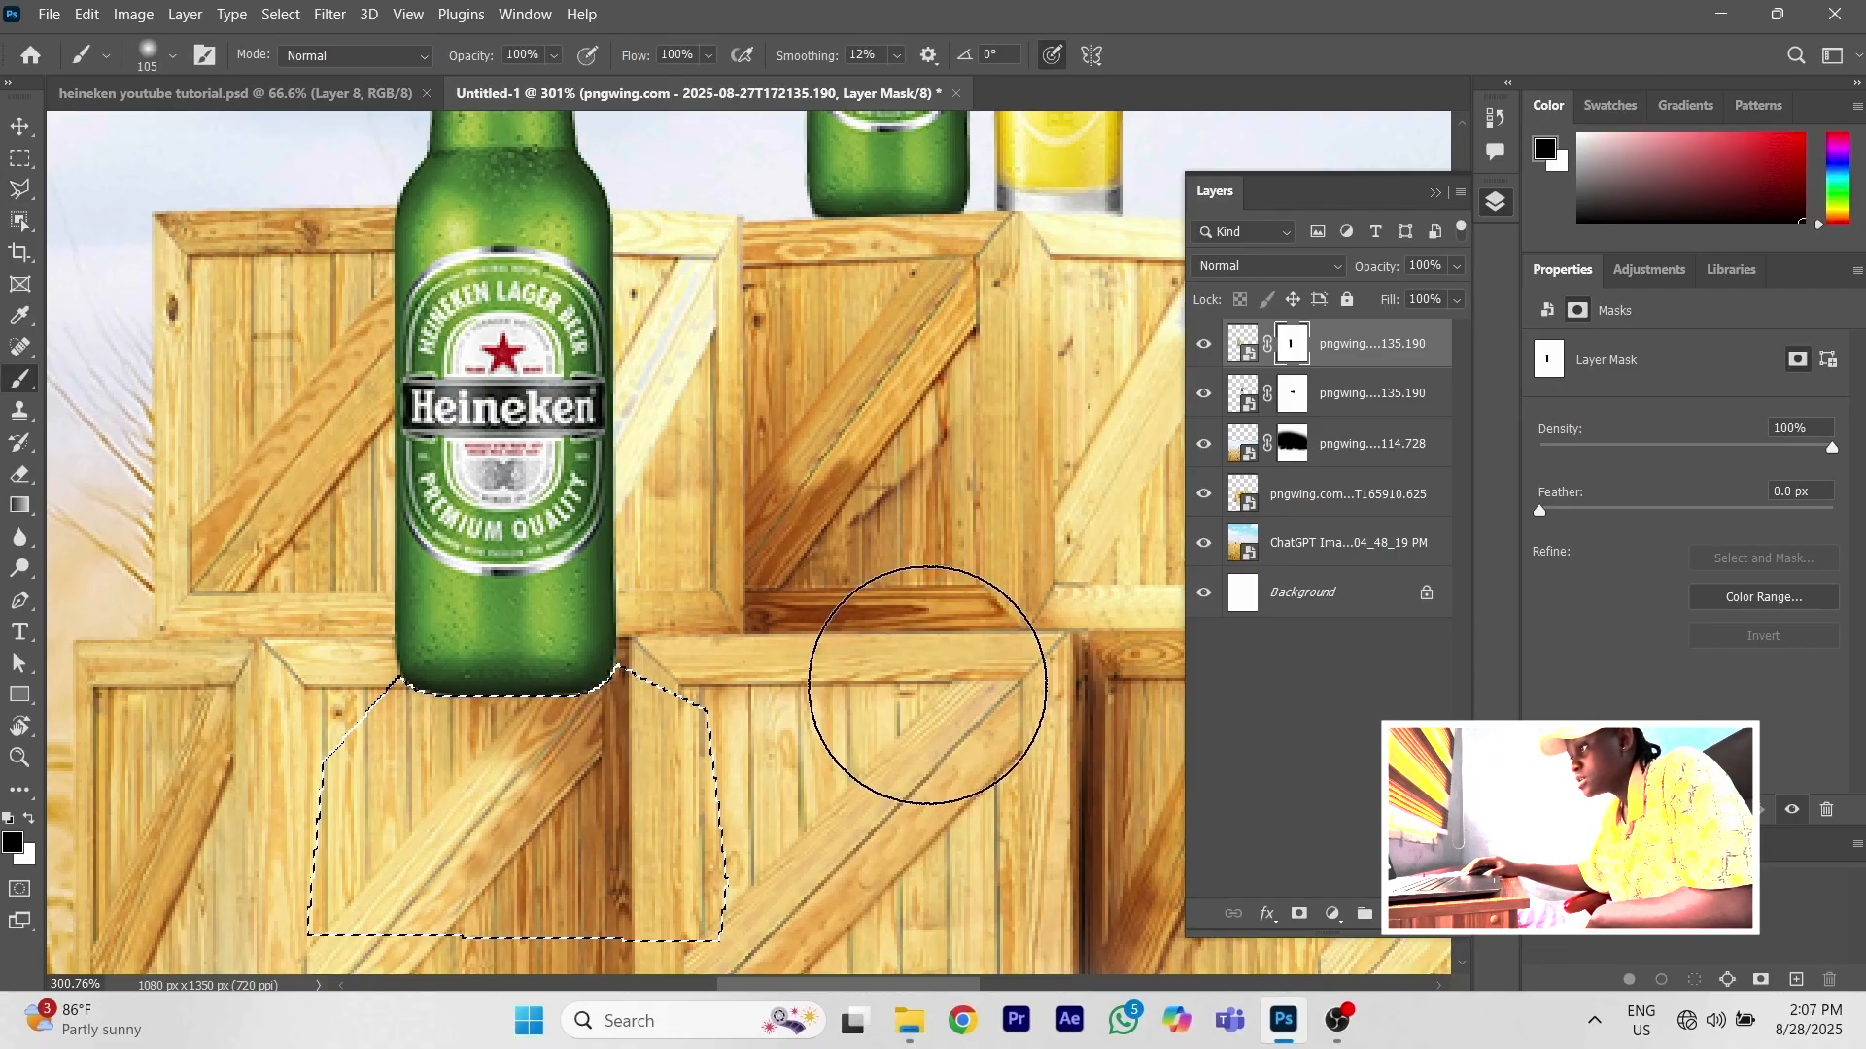
drag(769, 674, 584, 777)
key(v)
key(ctrl+d)
Shrink the new bottle to less than the height of a crate, standing in front of the upper left crate
scroll(442, 690, down, 5)
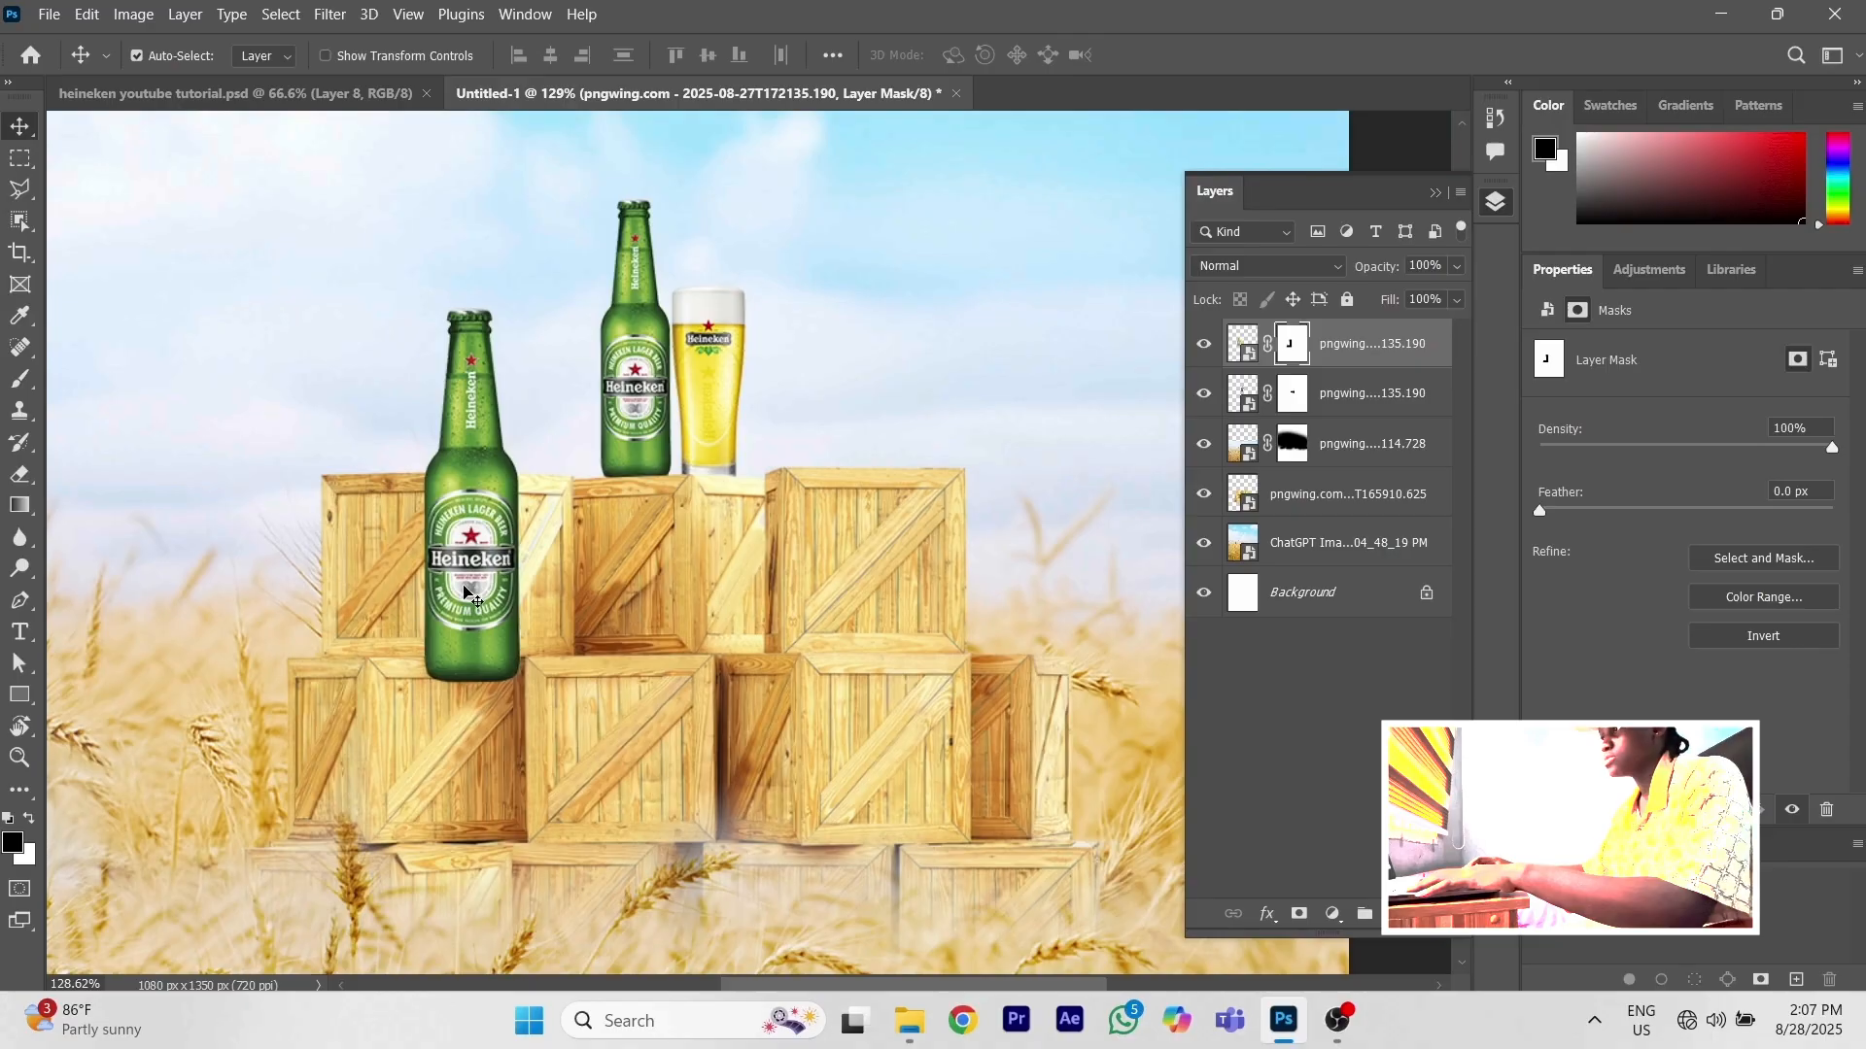
key(ctrl+t)
drag(620, 309, 375, 589)
key(Return)
right_click(480, 509)
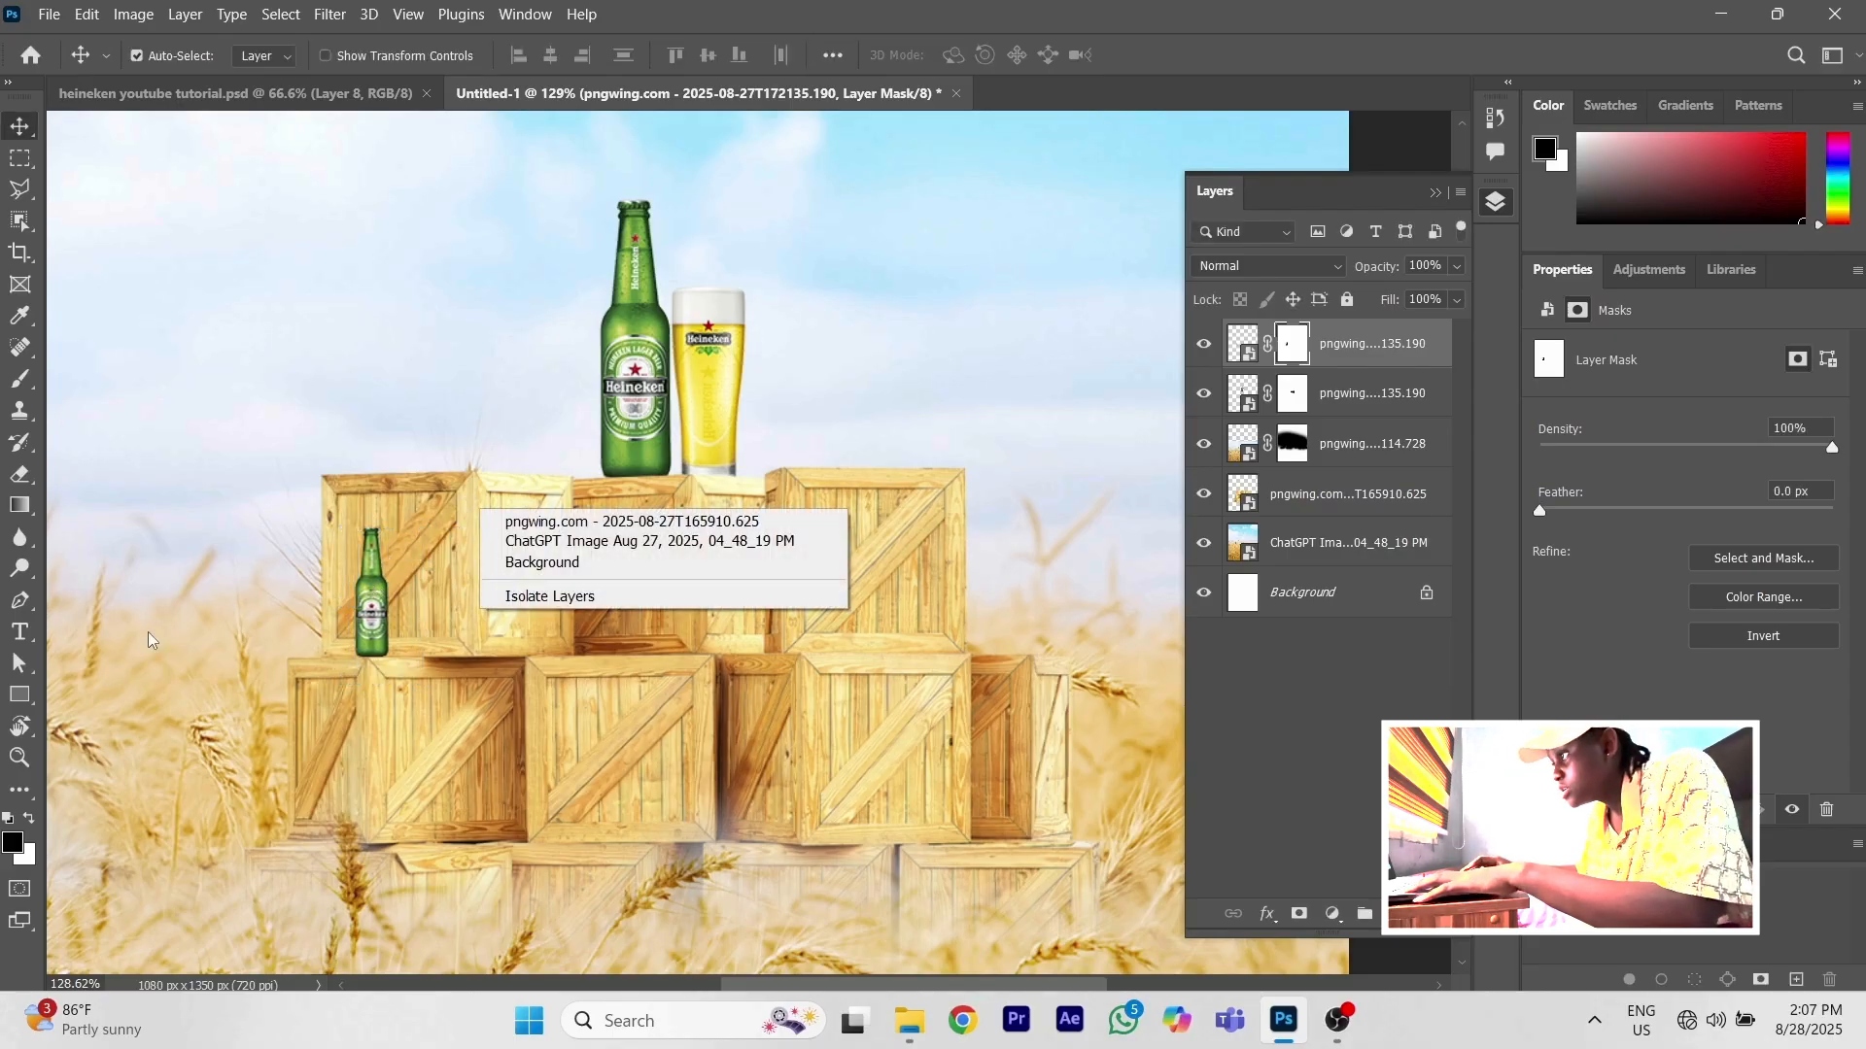
click(350, 612)
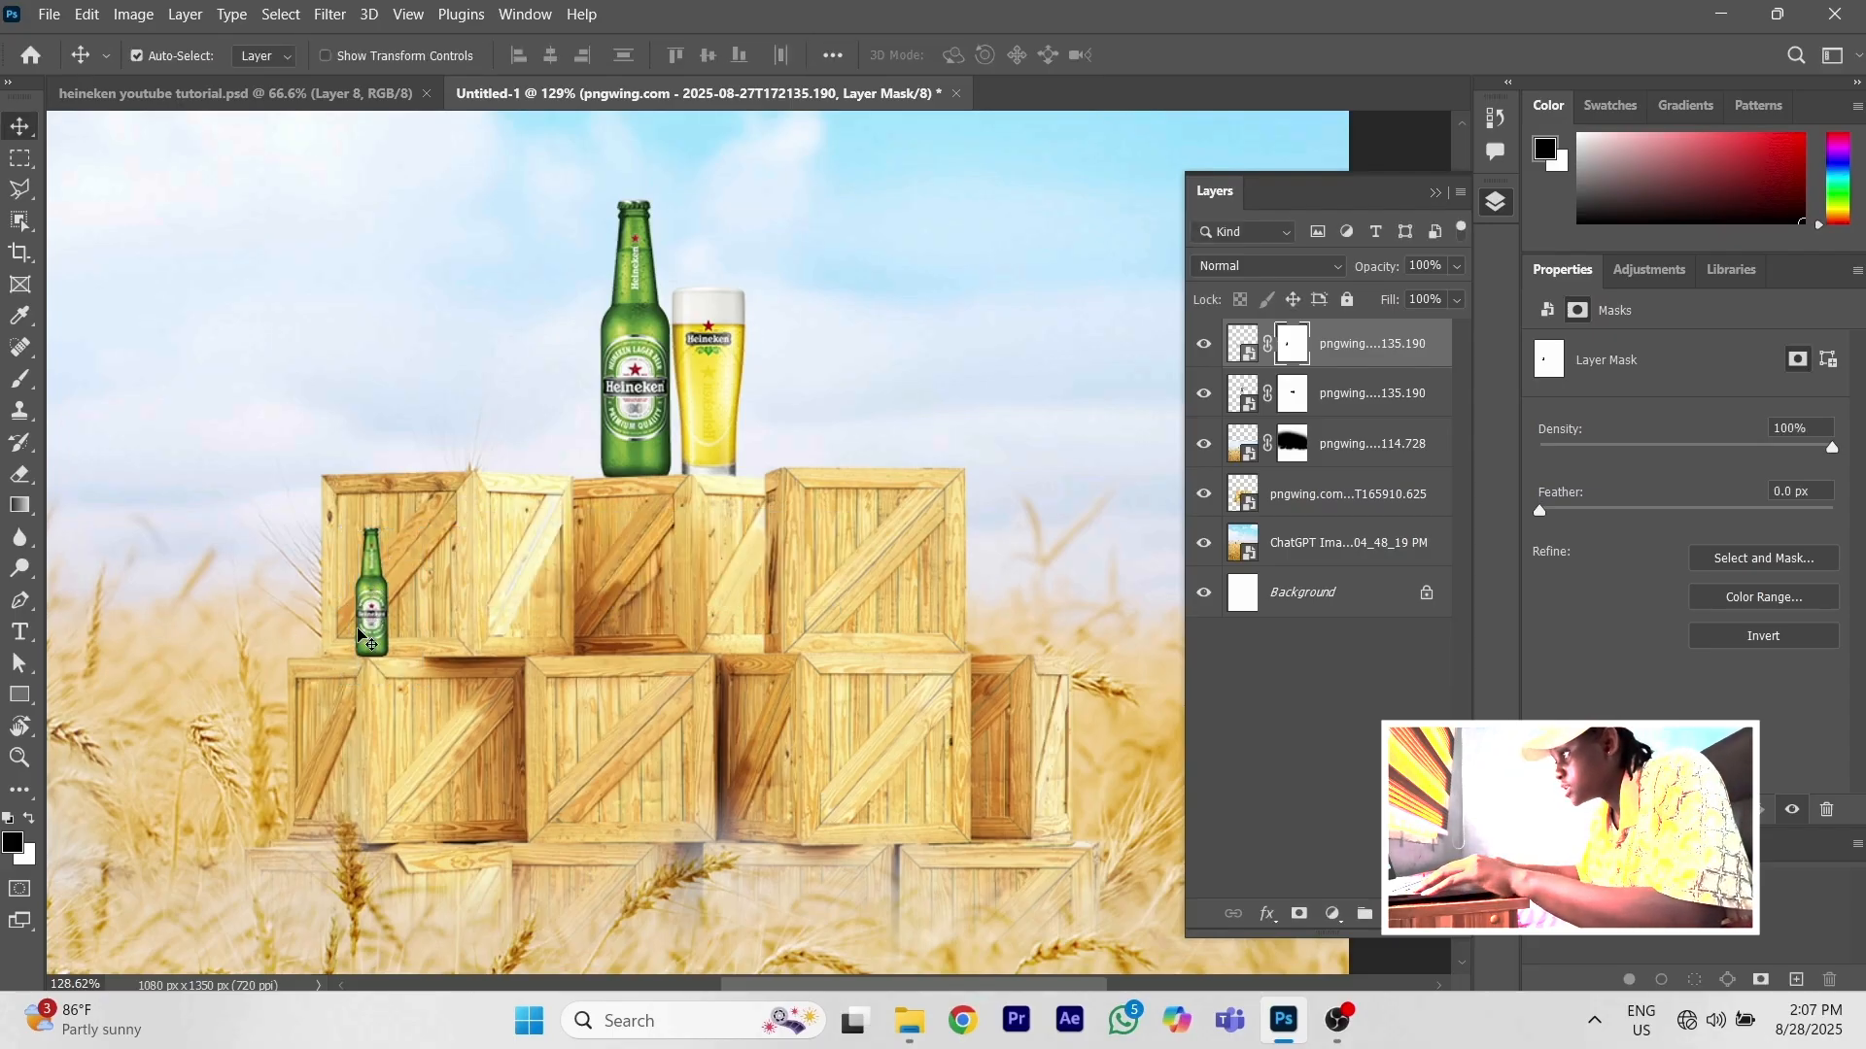
Enlarge the small bottle slightly in two passes and nudge it down onto the top edge of the lower left crate
key(ctrl+t)
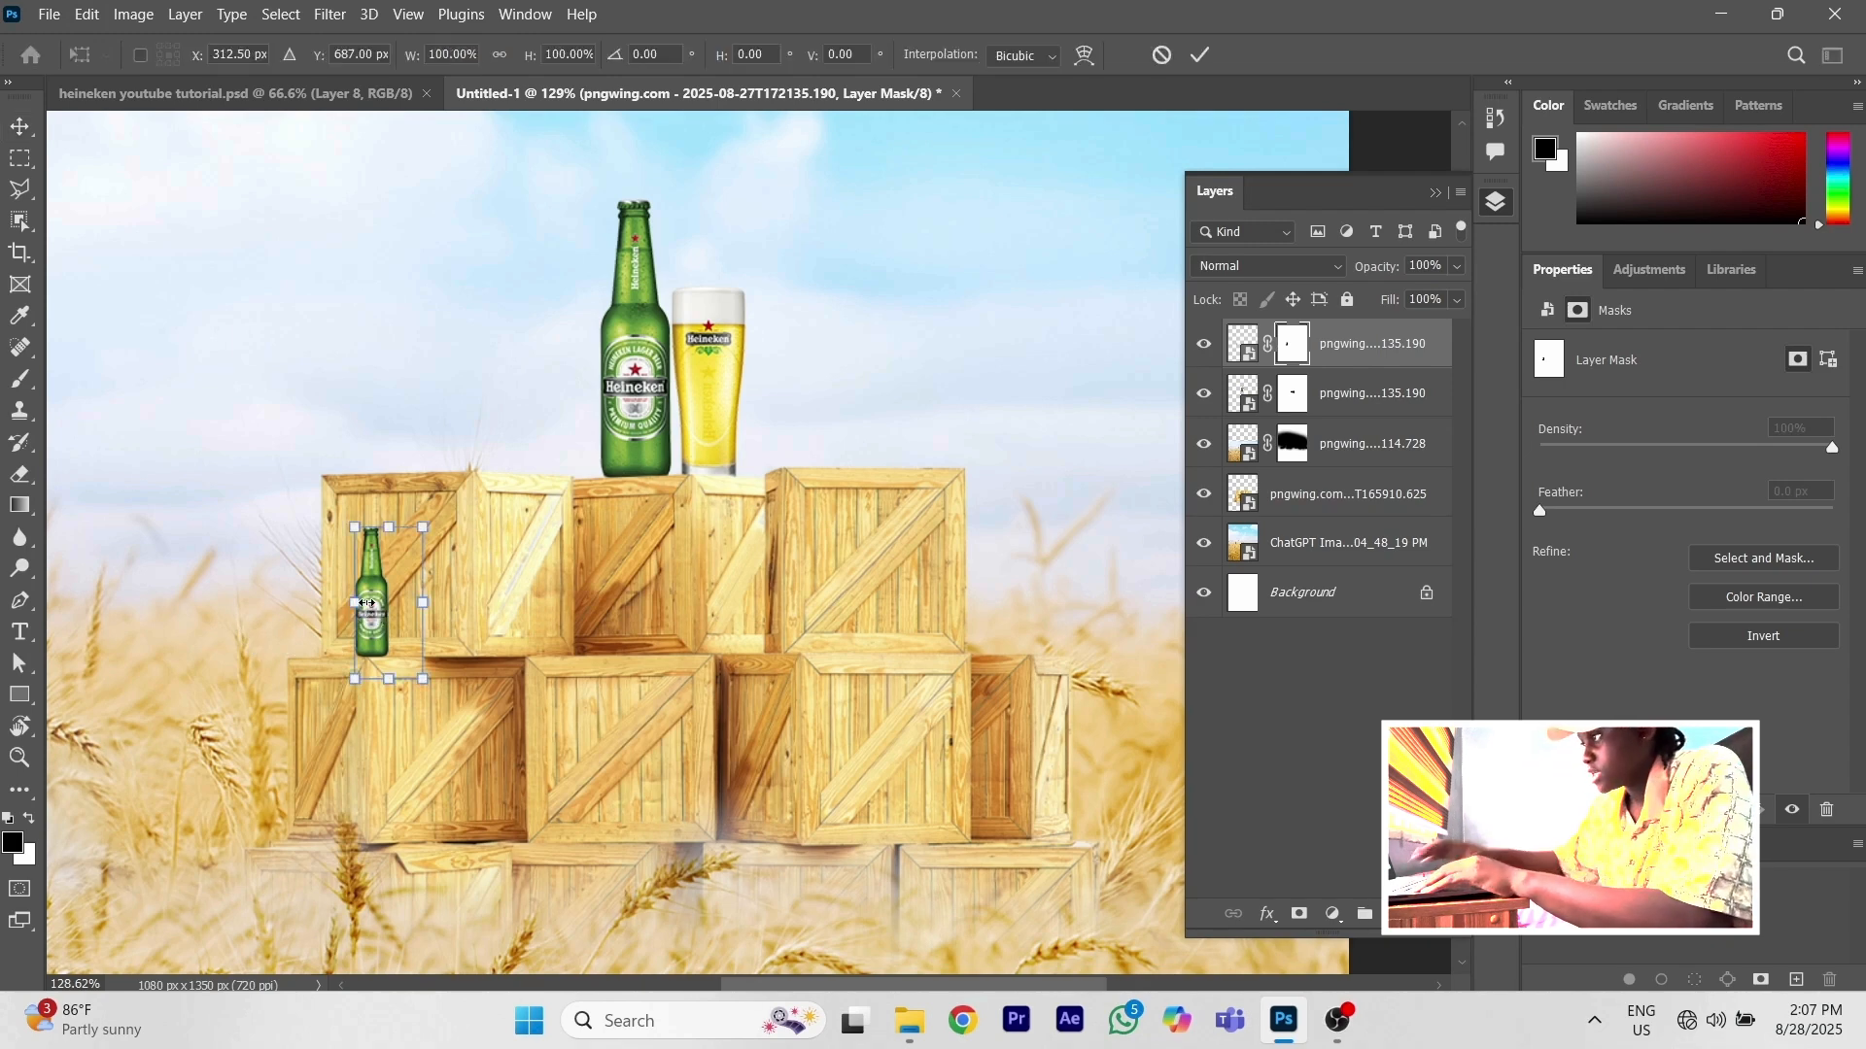
drag(431, 524, 442, 516)
key(Return)
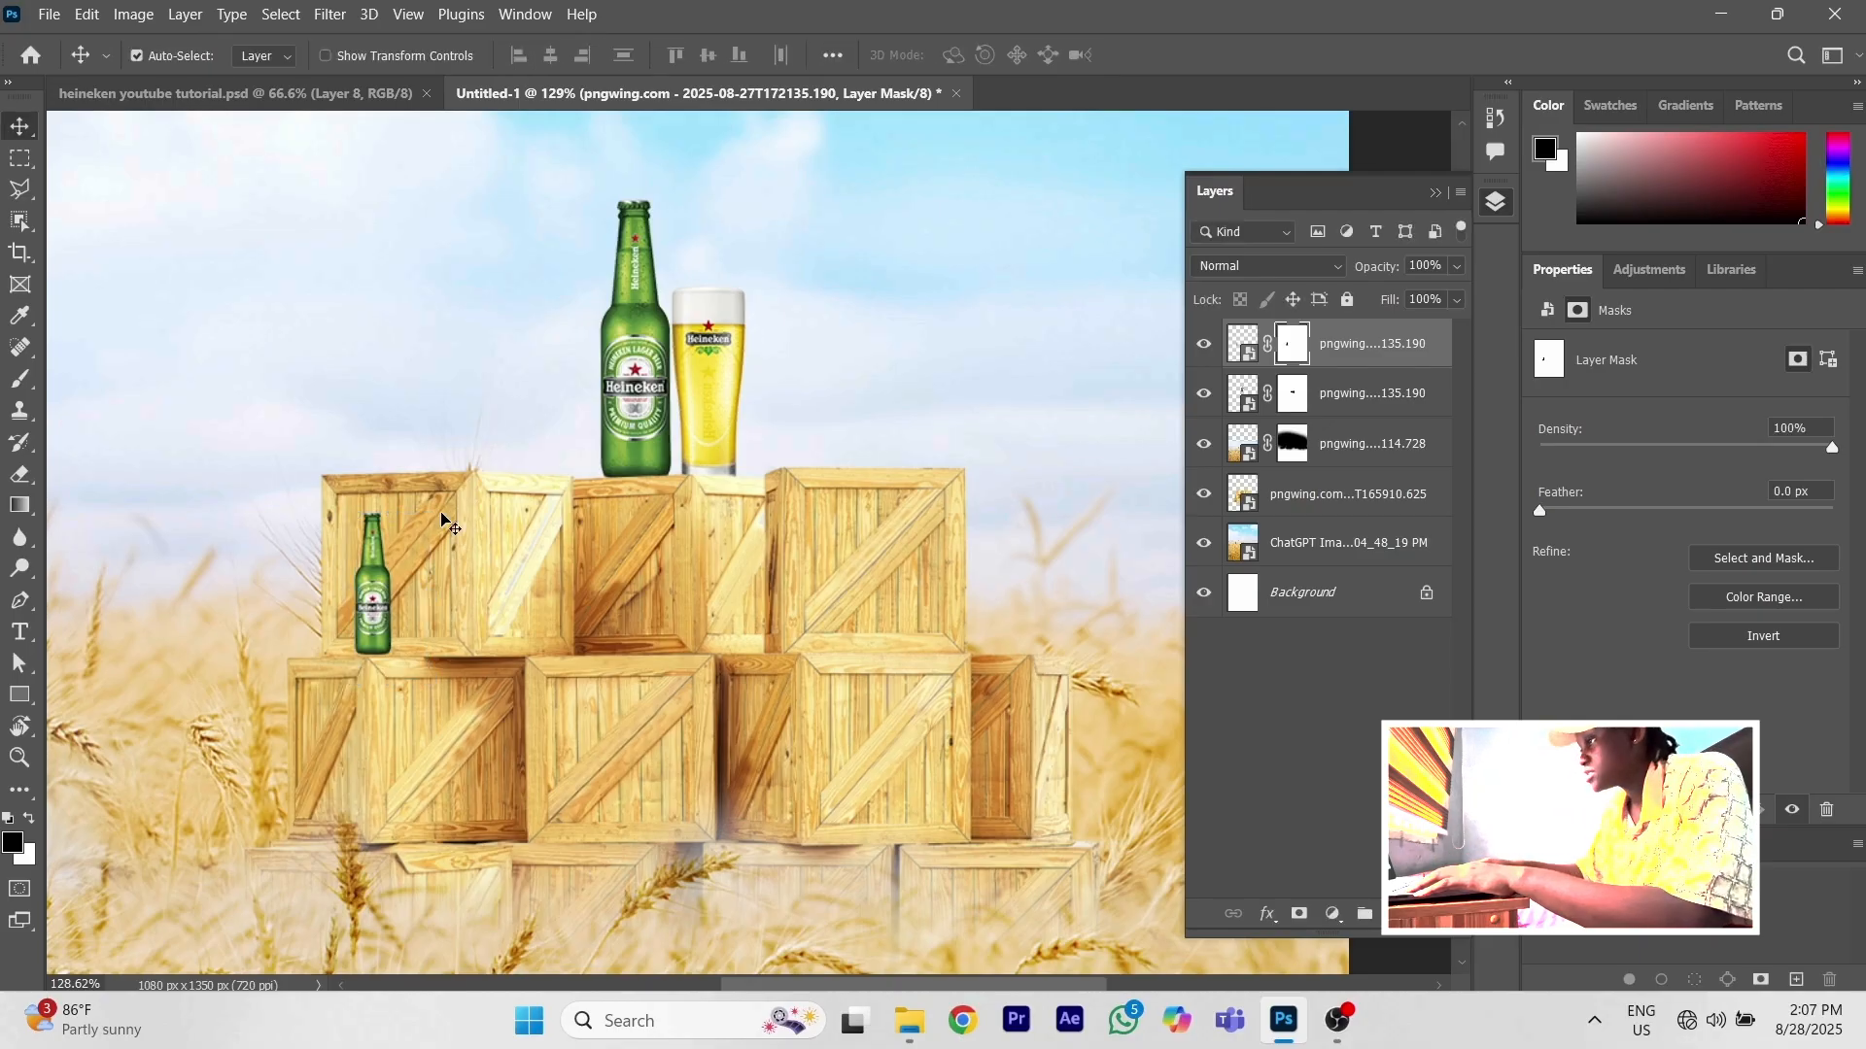
key(ctrl+t)
drag(428, 512, 442, 499)
key(Return)
key(Down)
key(Down)
key(Down)
key(Down)
key(Down)
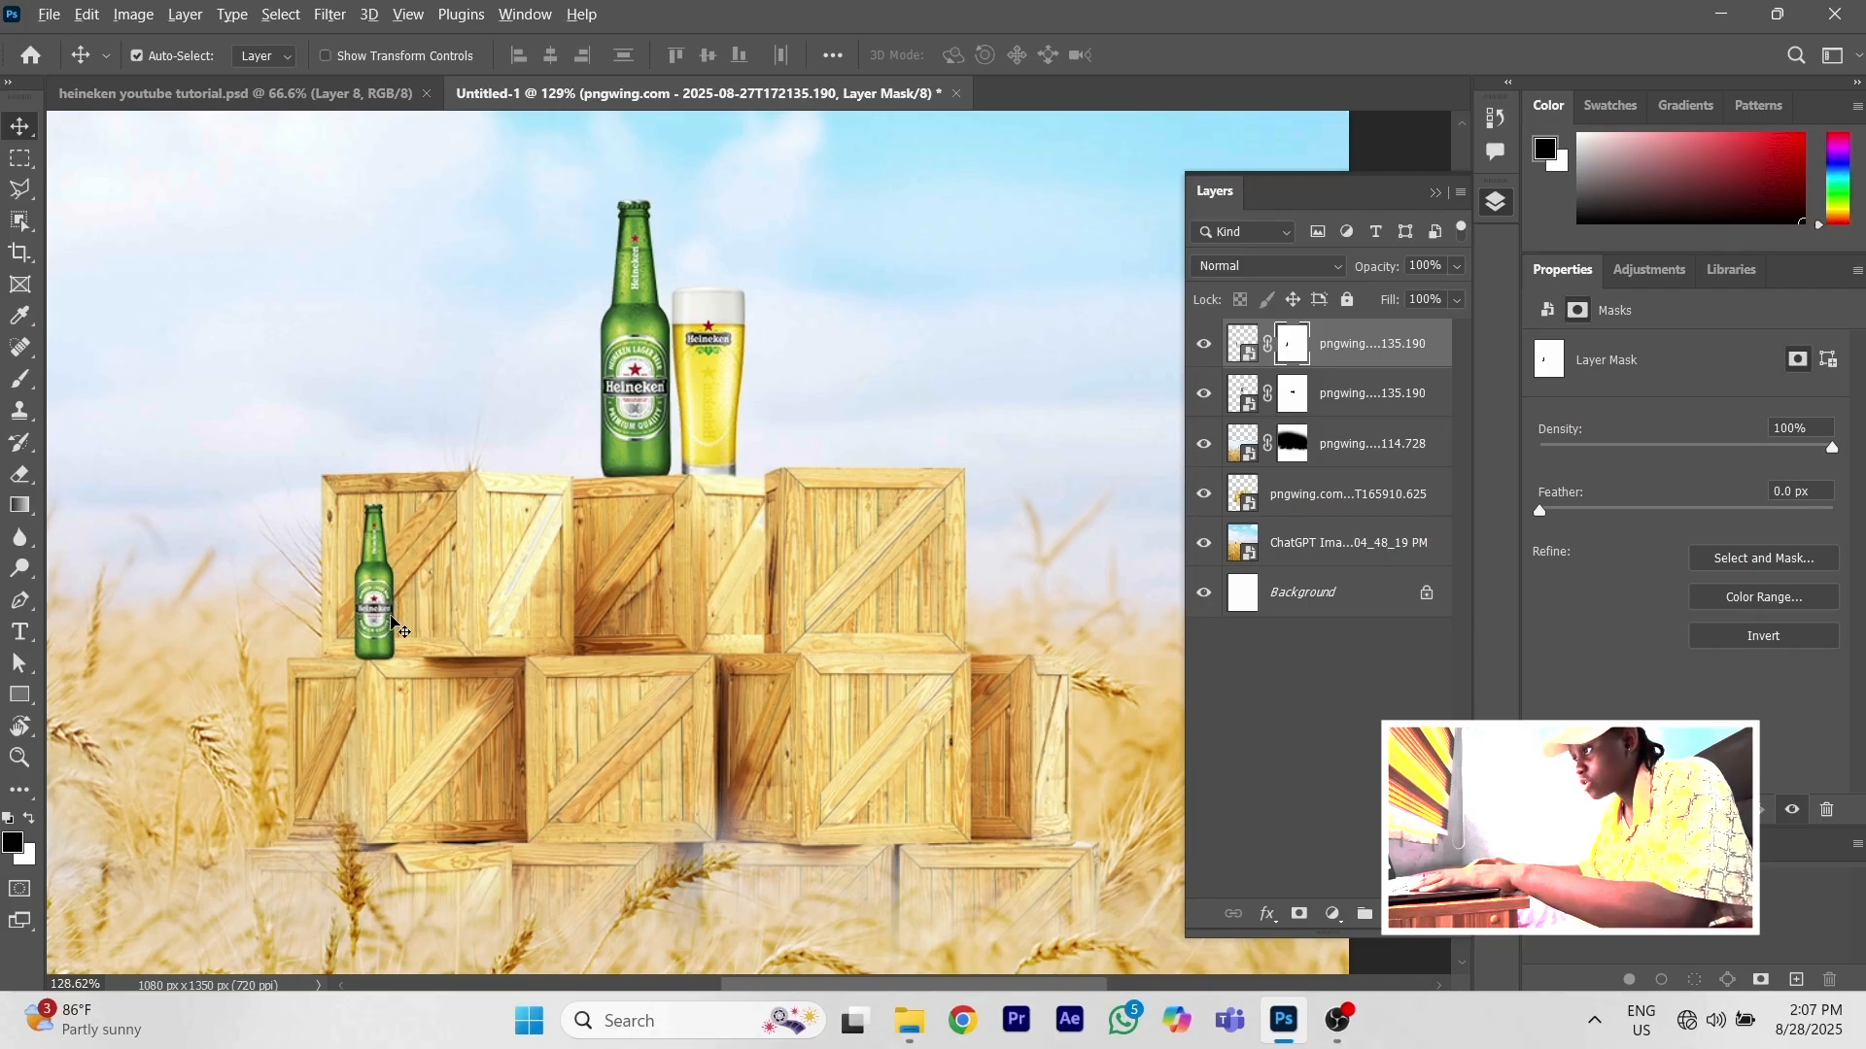
Duplicate the small bottle three times along the lower crate row, and scale the rightmost copy to about 58 x 129 px
drag(377, 610, 1026, 581)
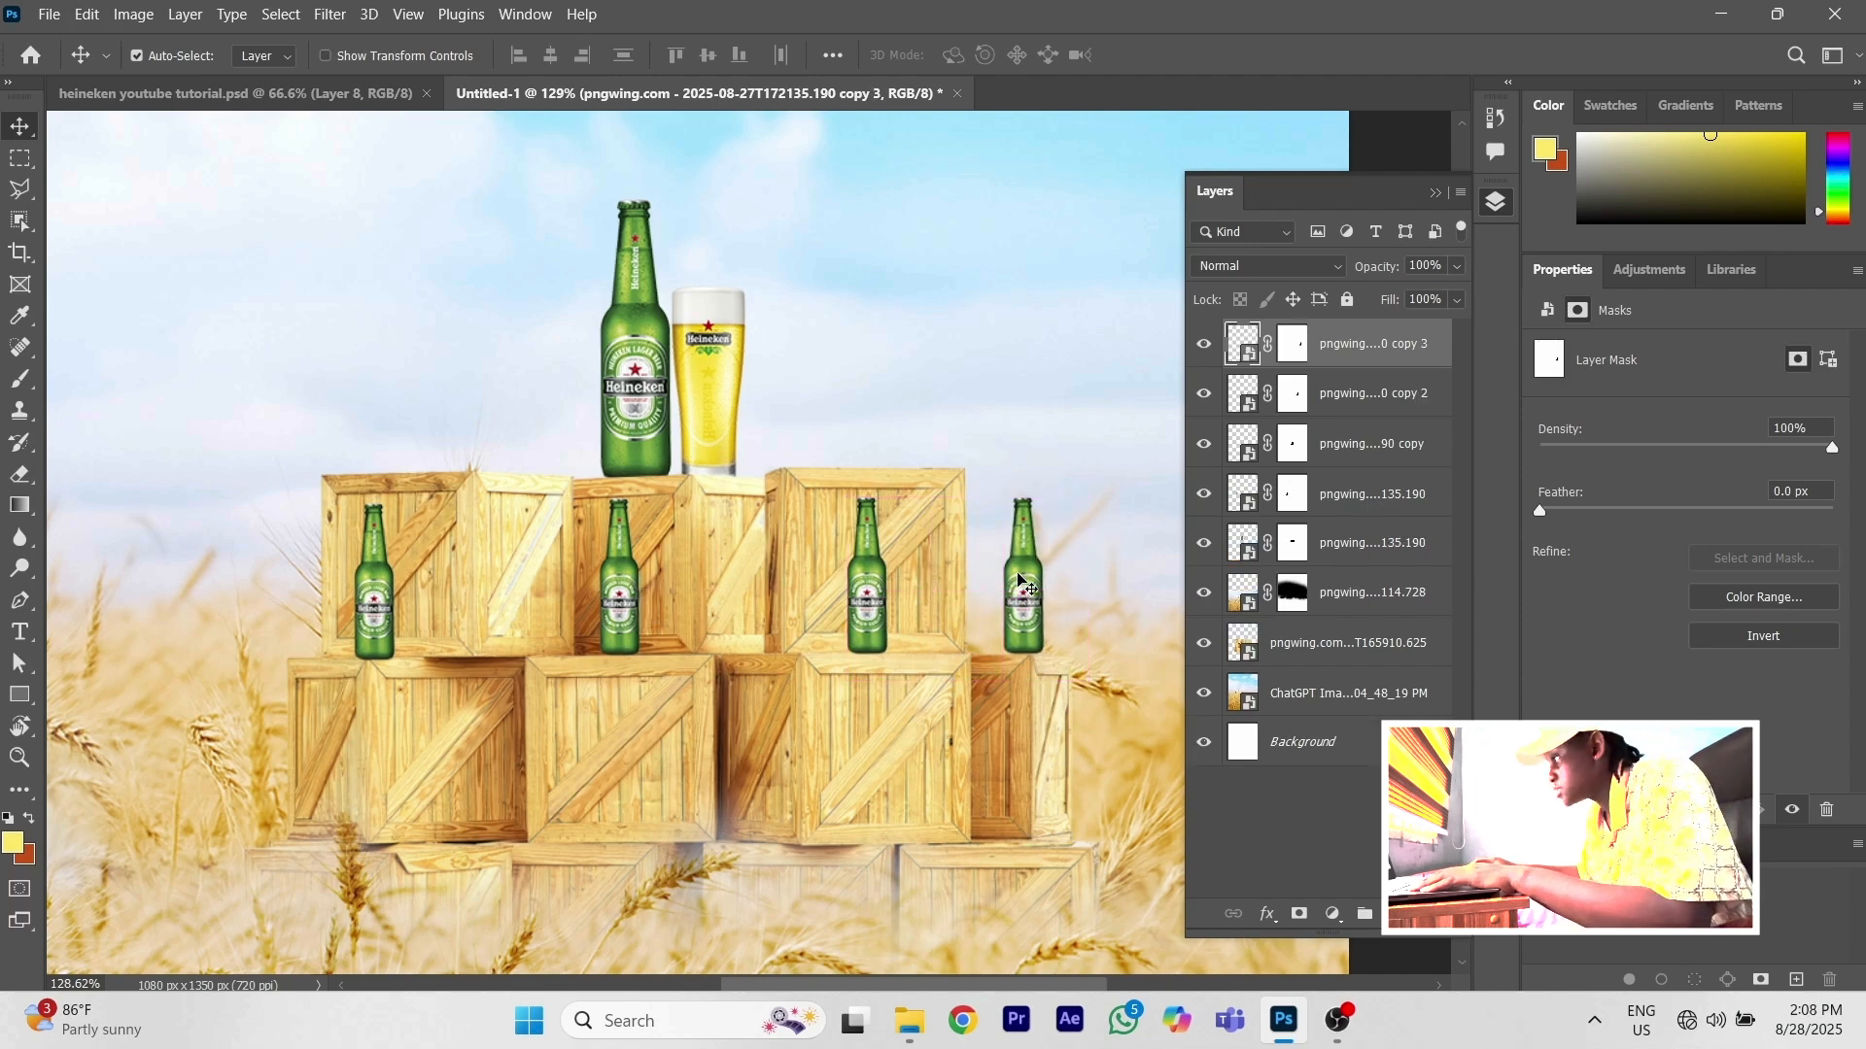
key(ctrl+t)
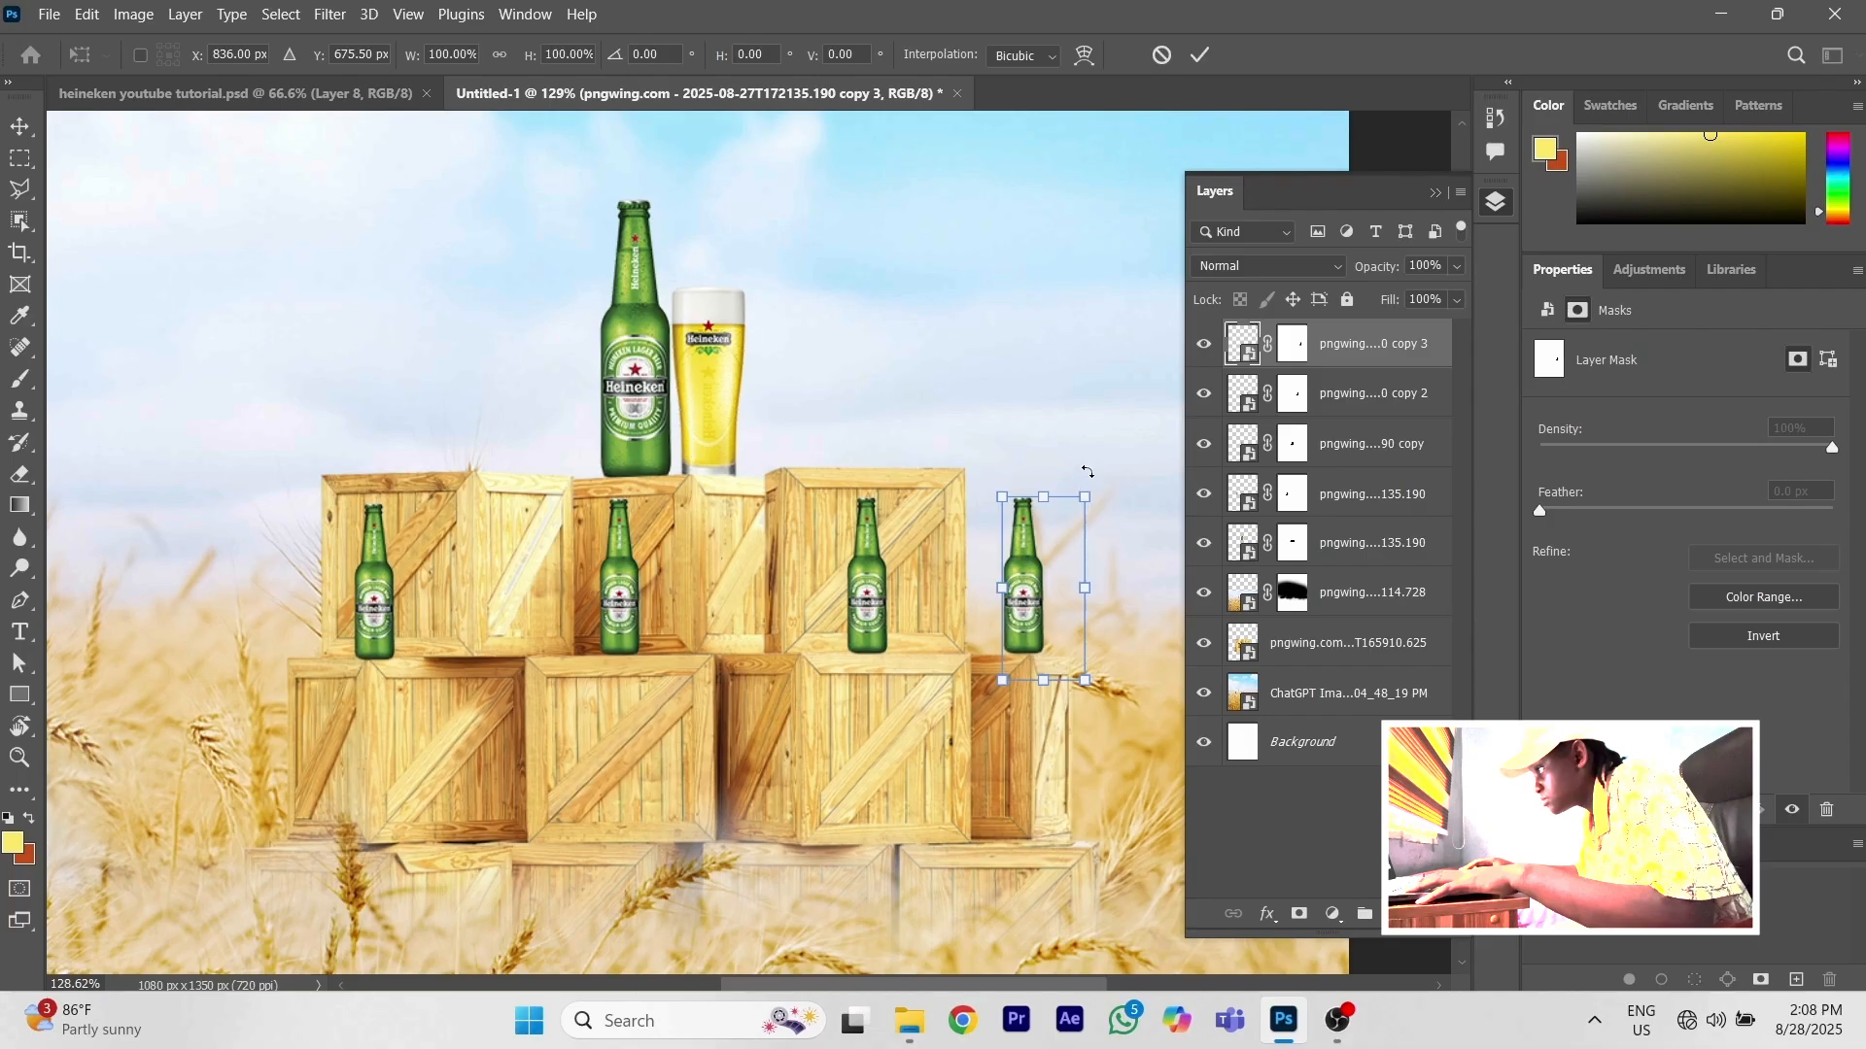
drag(1082, 495, 1067, 515)
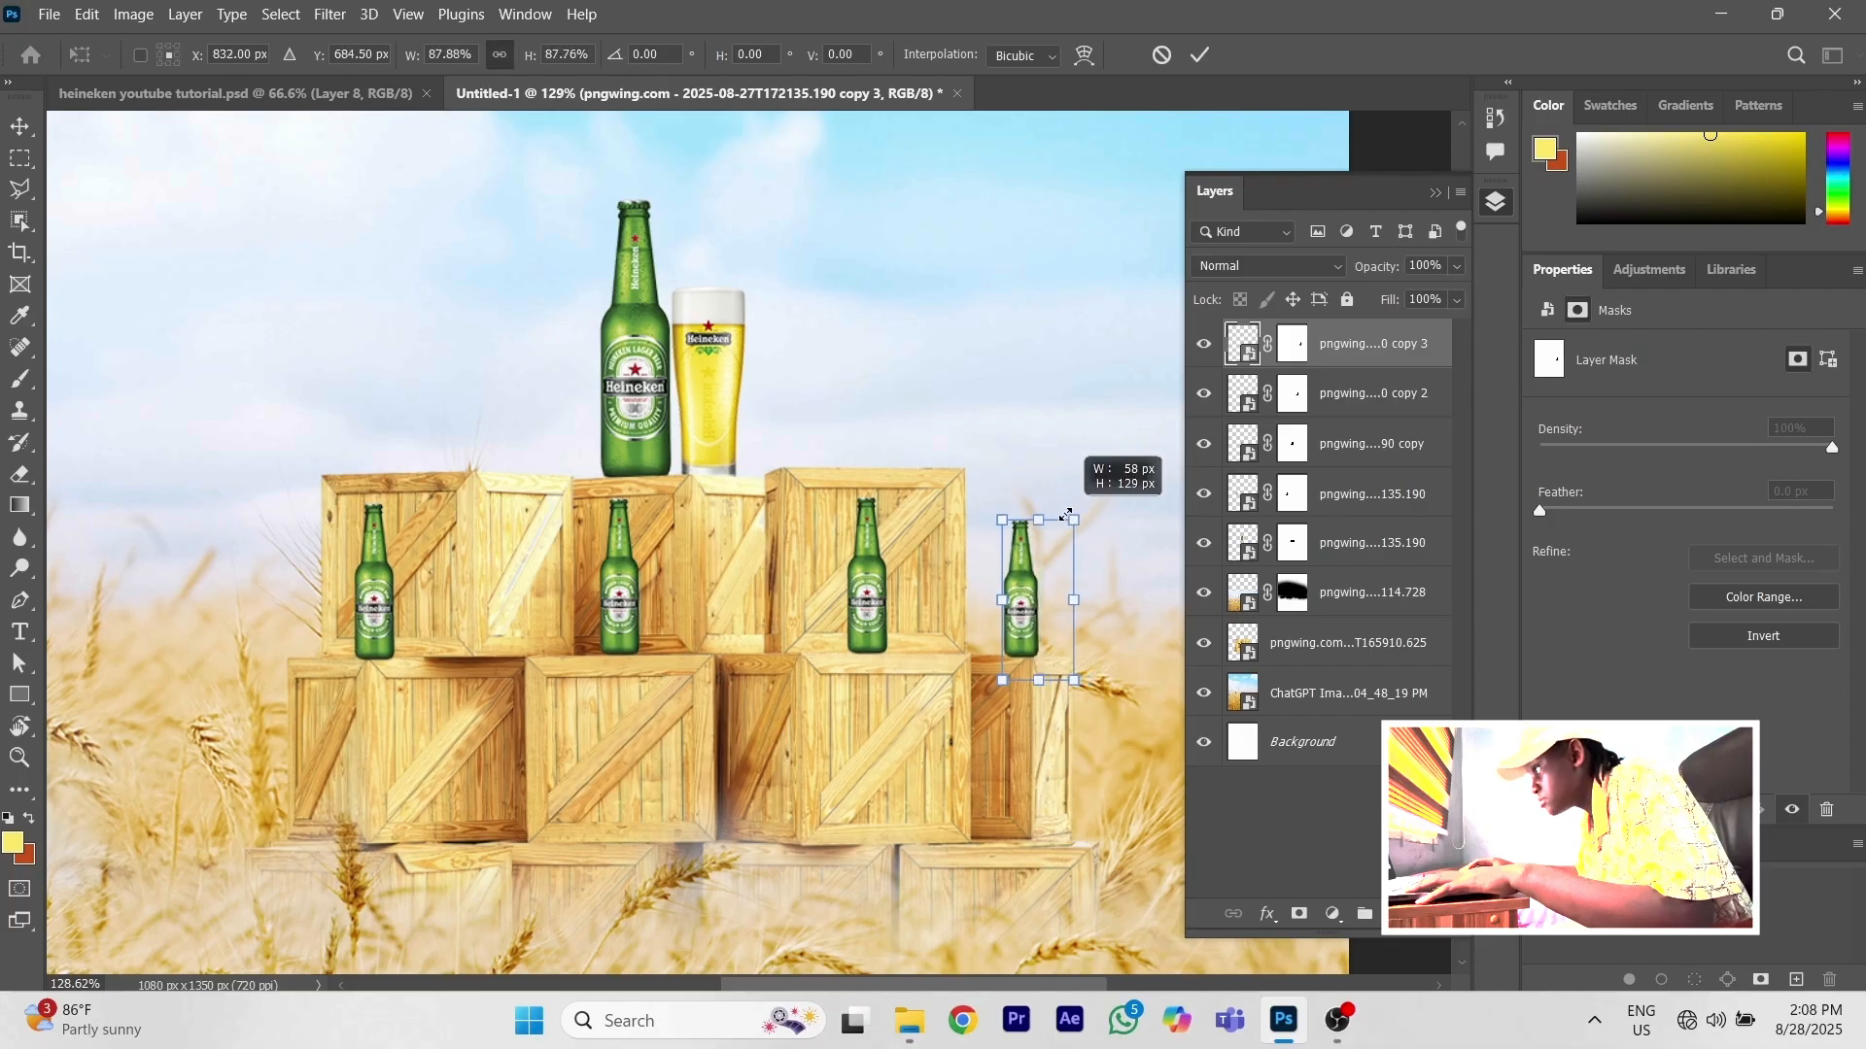
key(Return)
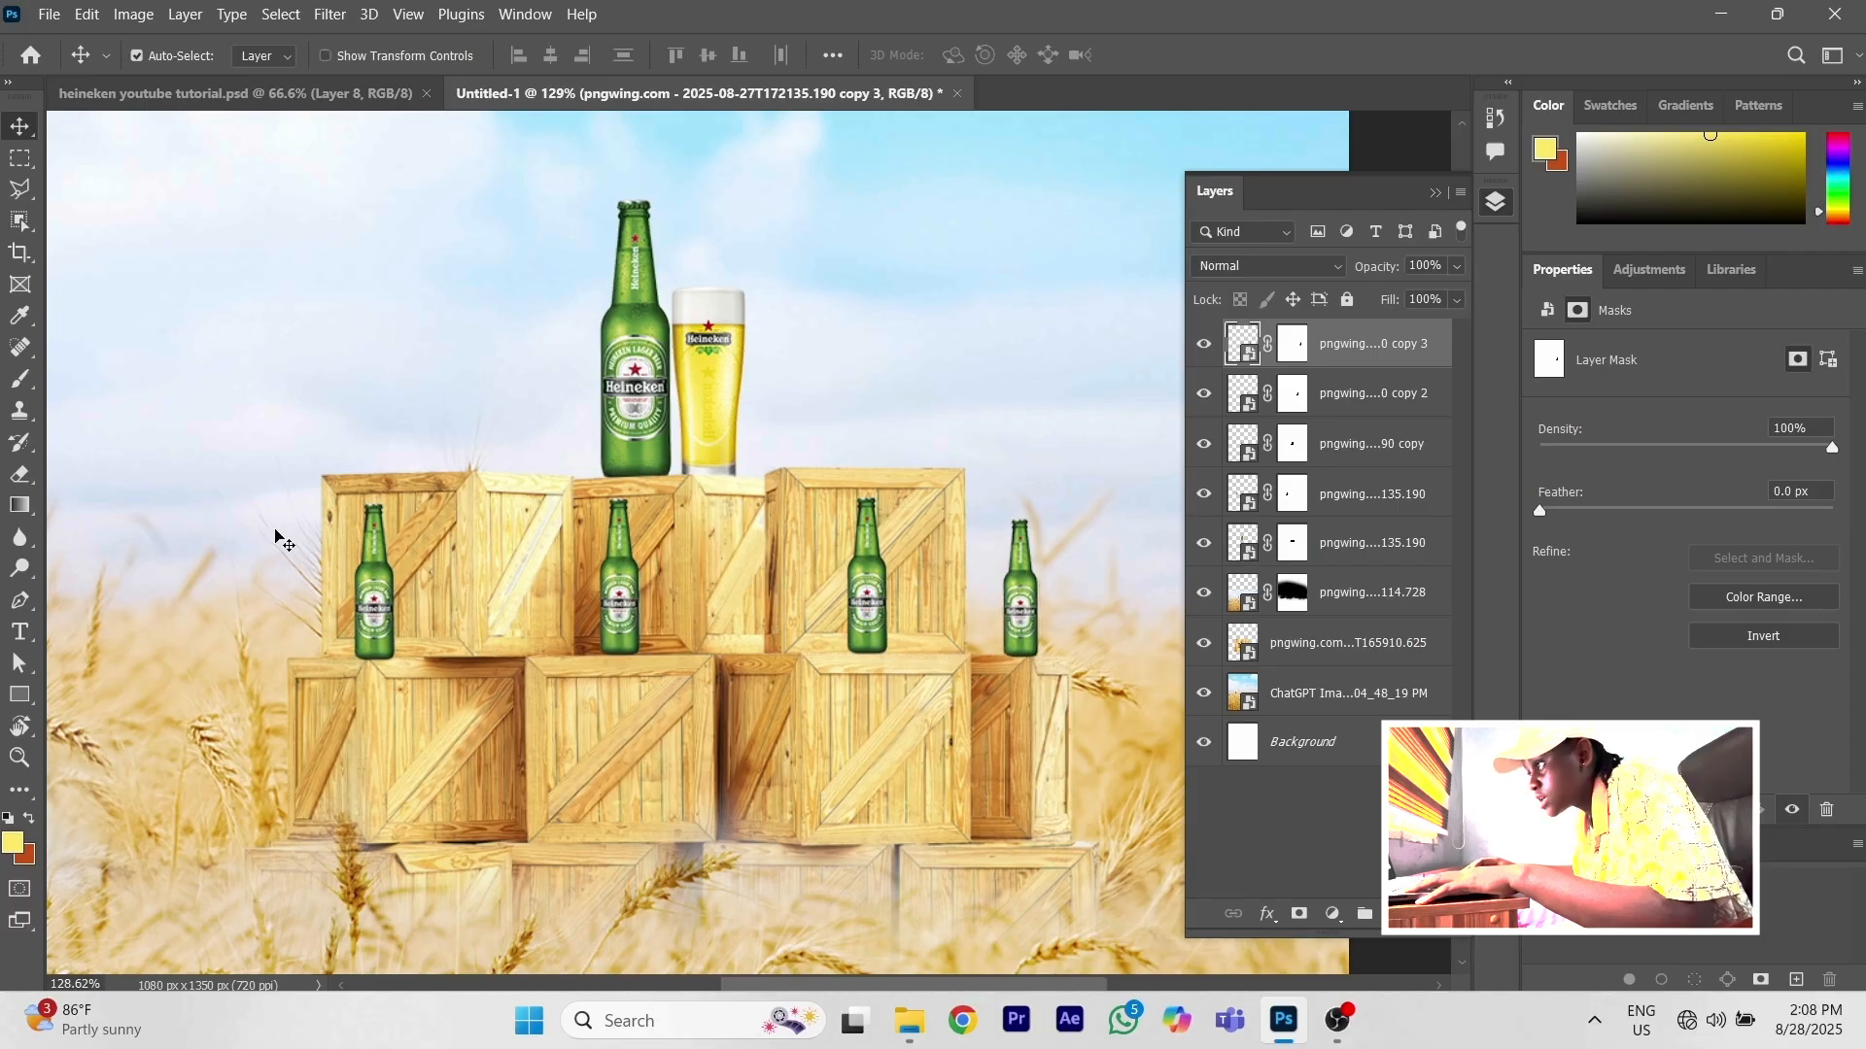
Nudge the leftmost and second small bottles slightly down so their bases sit on the lower crates
scroll(311, 623, up, 4)
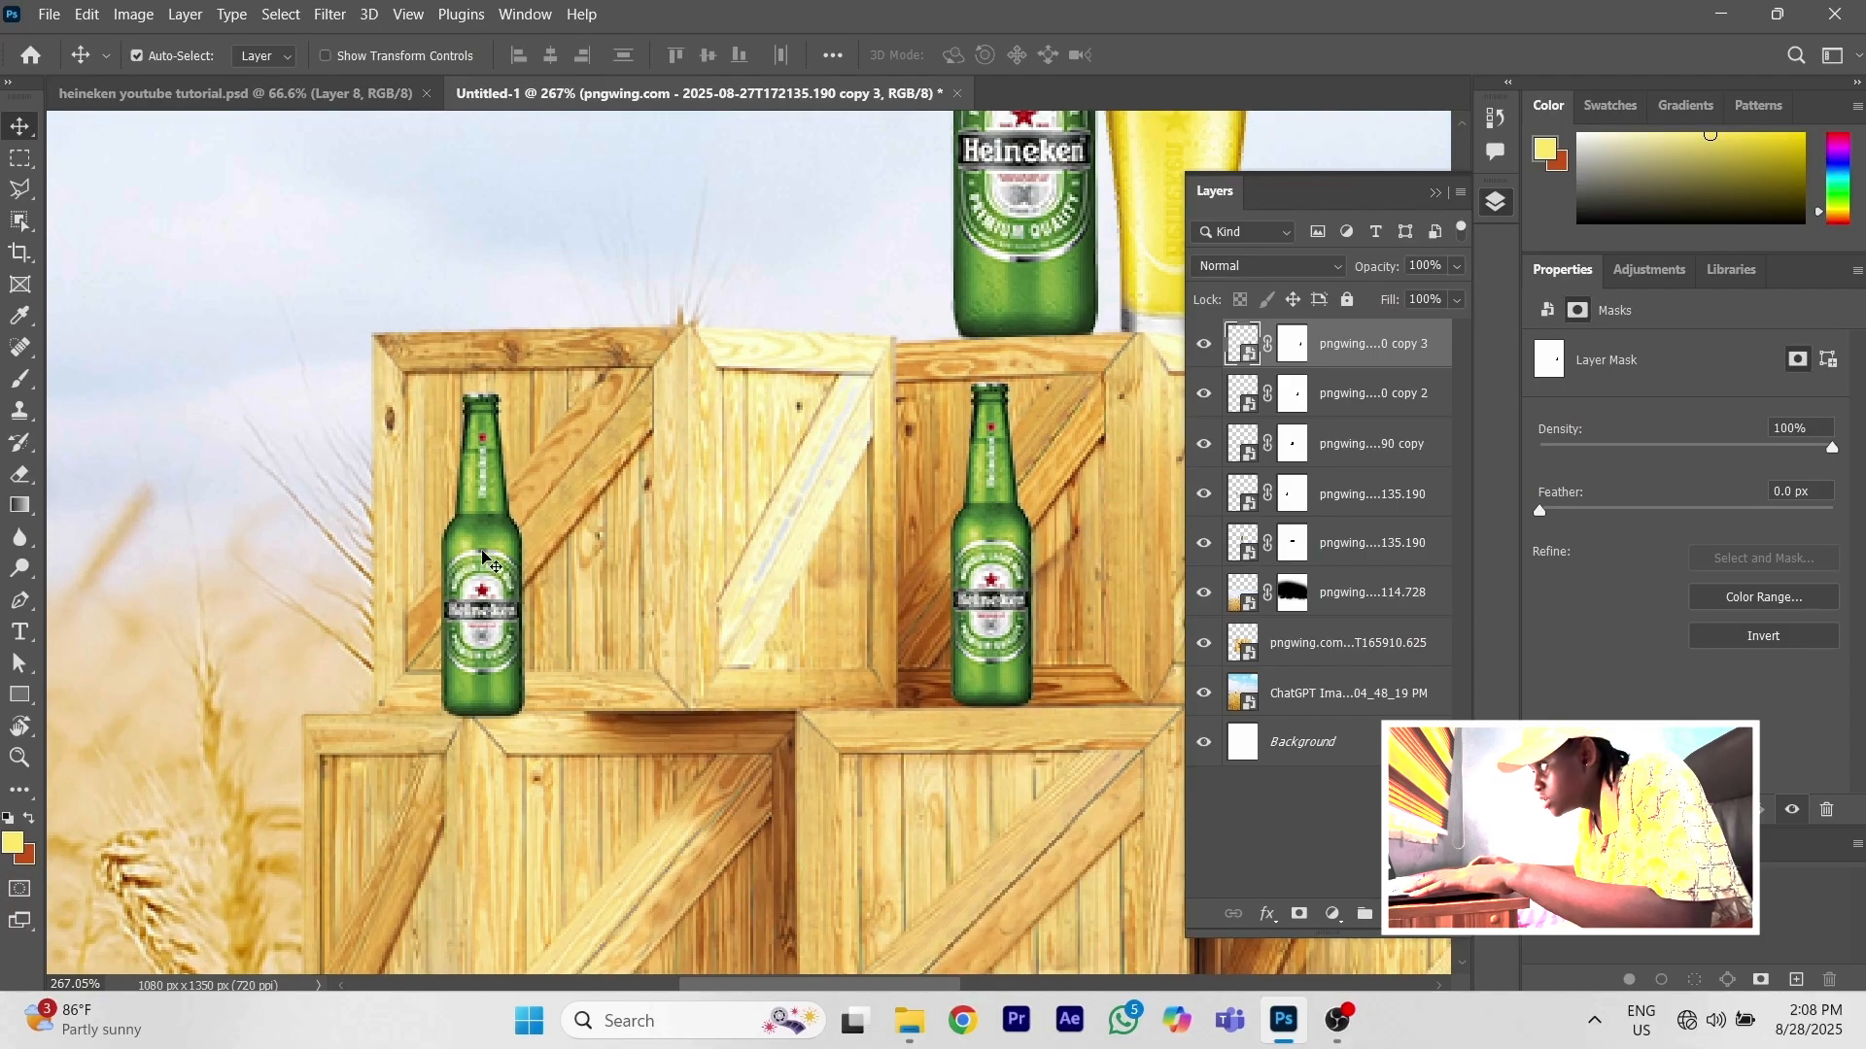
scroll(486, 592, down, 3)
scroll(491, 629, up, 3)
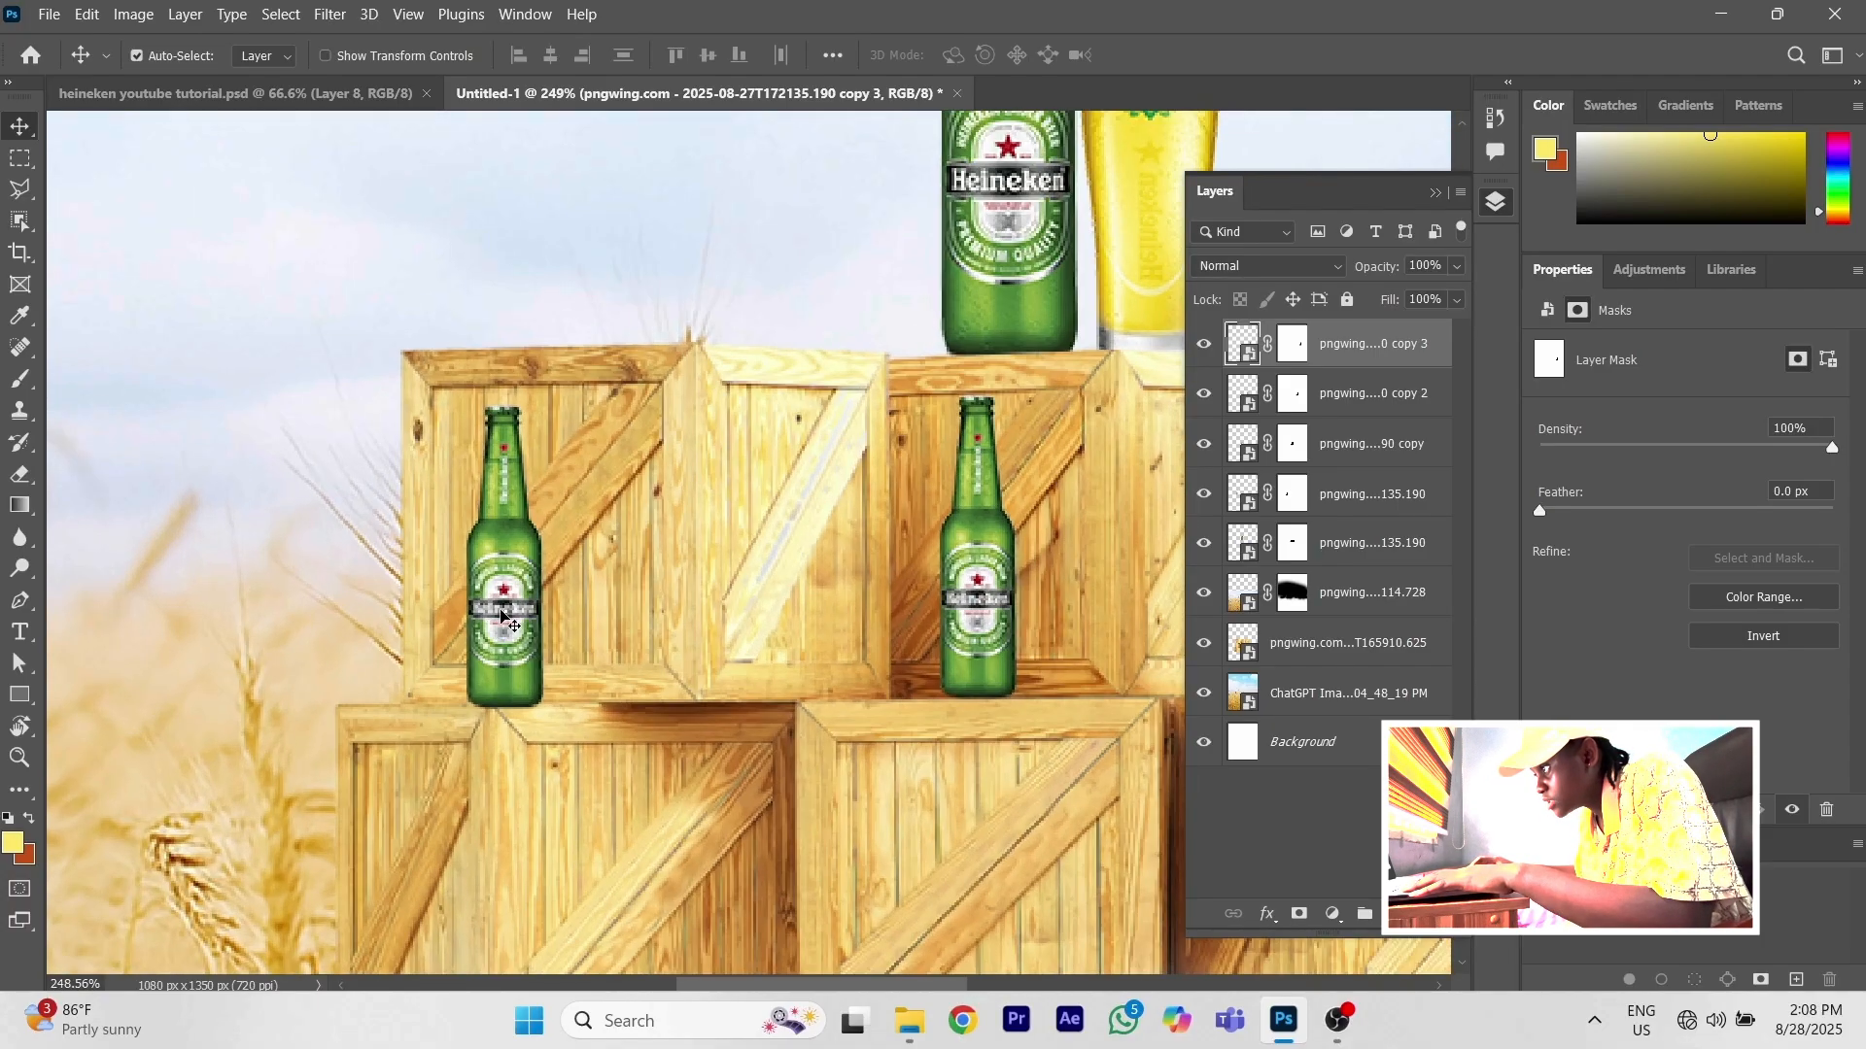
click(504, 615)
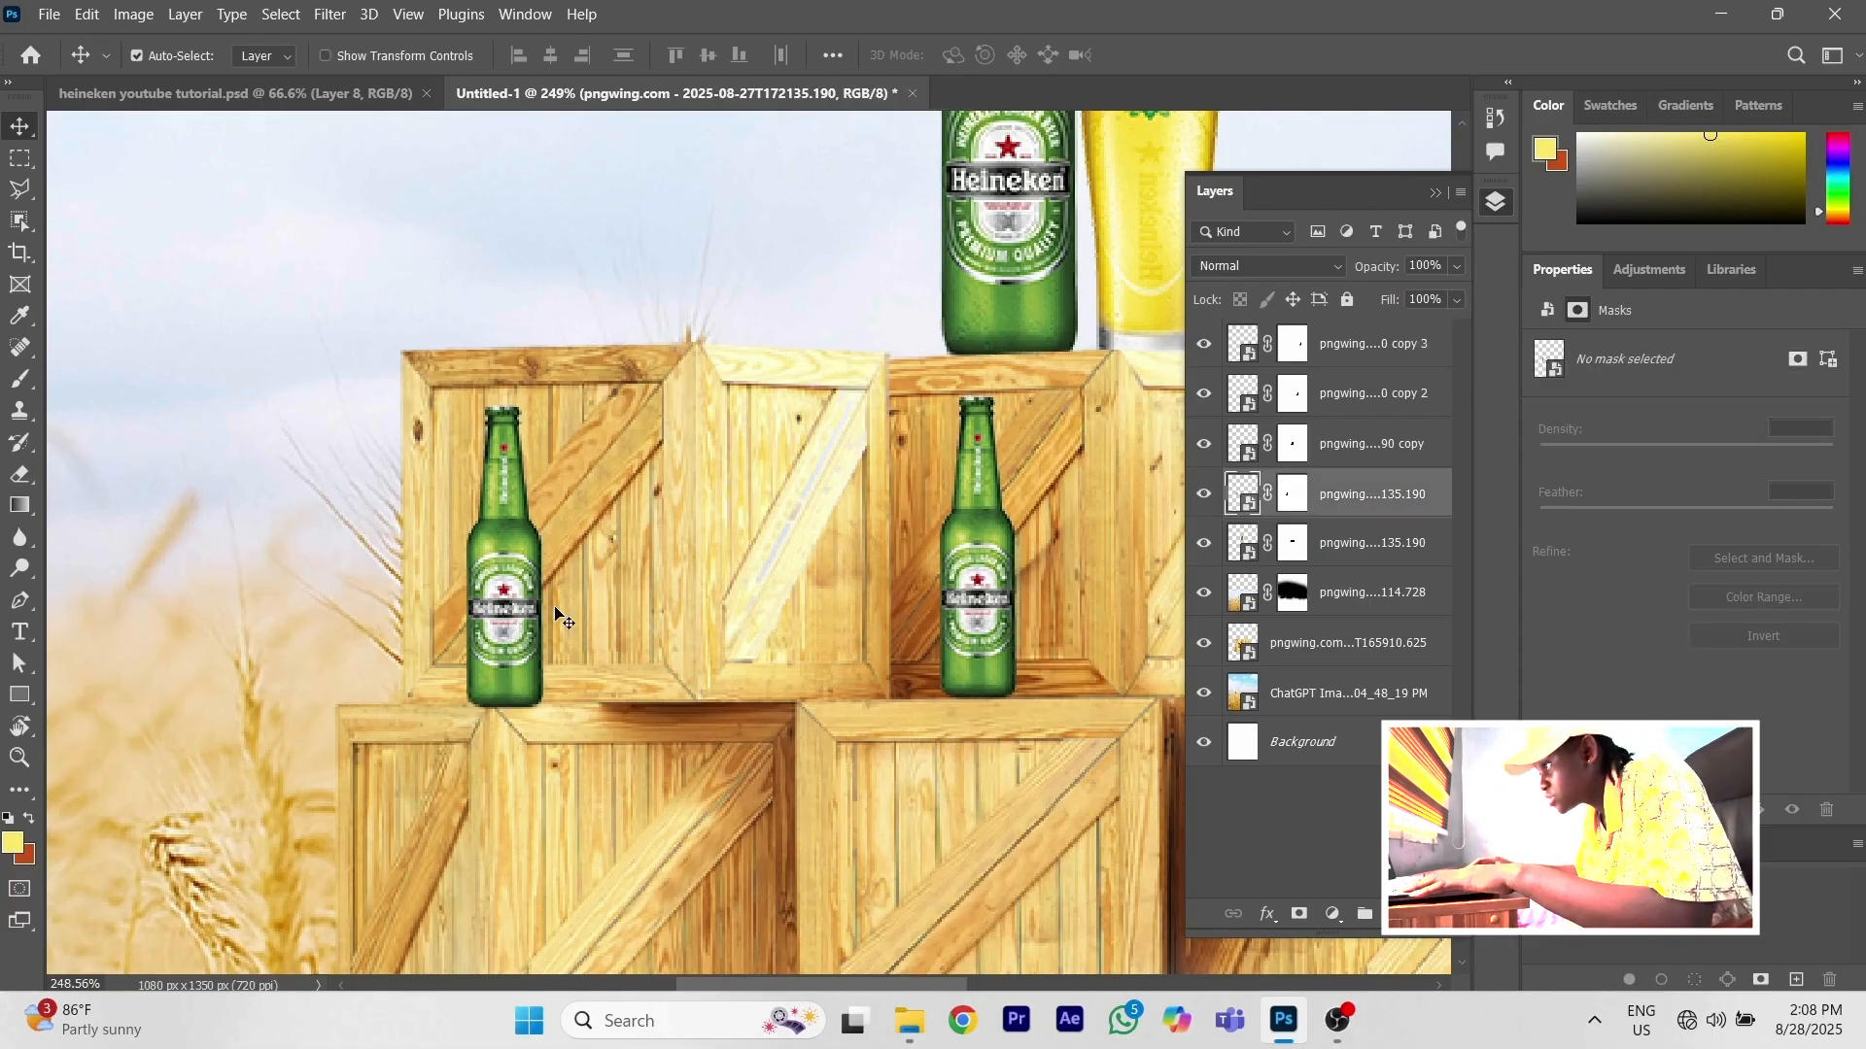
key(Down)
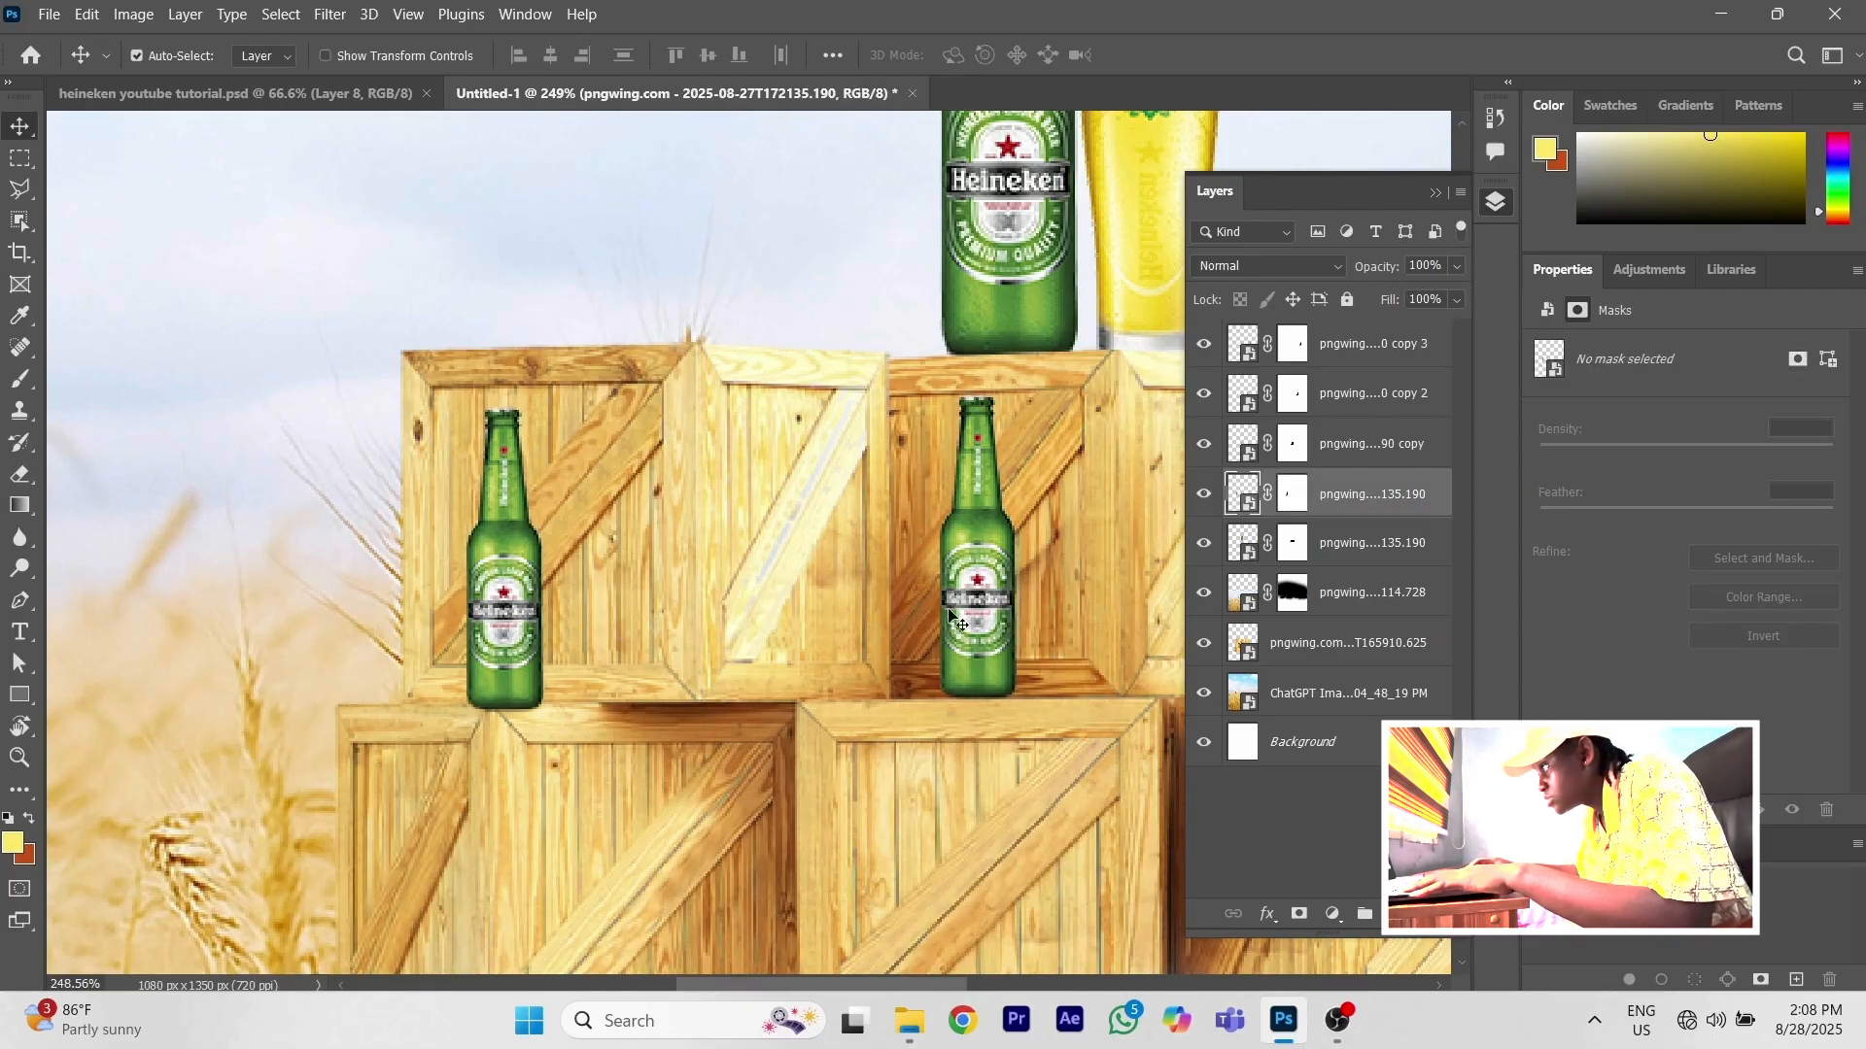
click(986, 622)
key(Down)
key(Down)
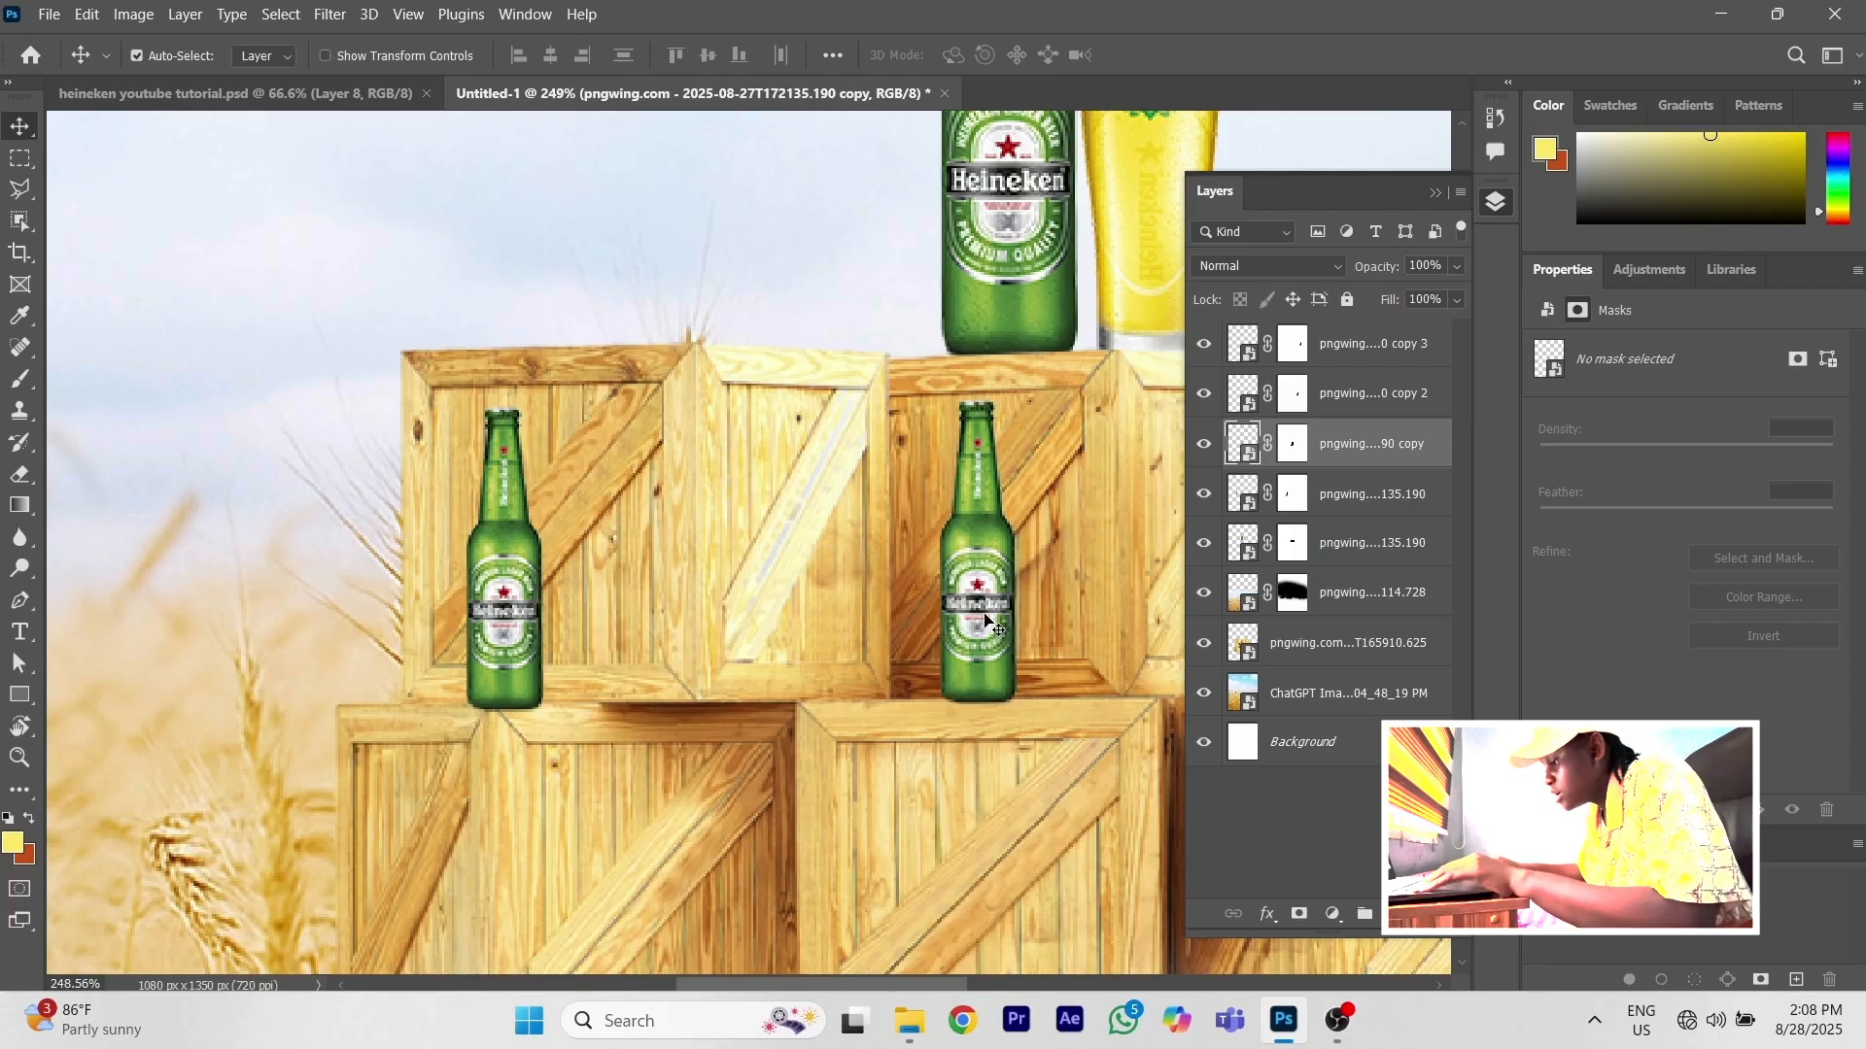
Nudge the third and the rightmost small bottles slightly down so their bases sit on the crates below them
scroll(986, 622, right, 5)
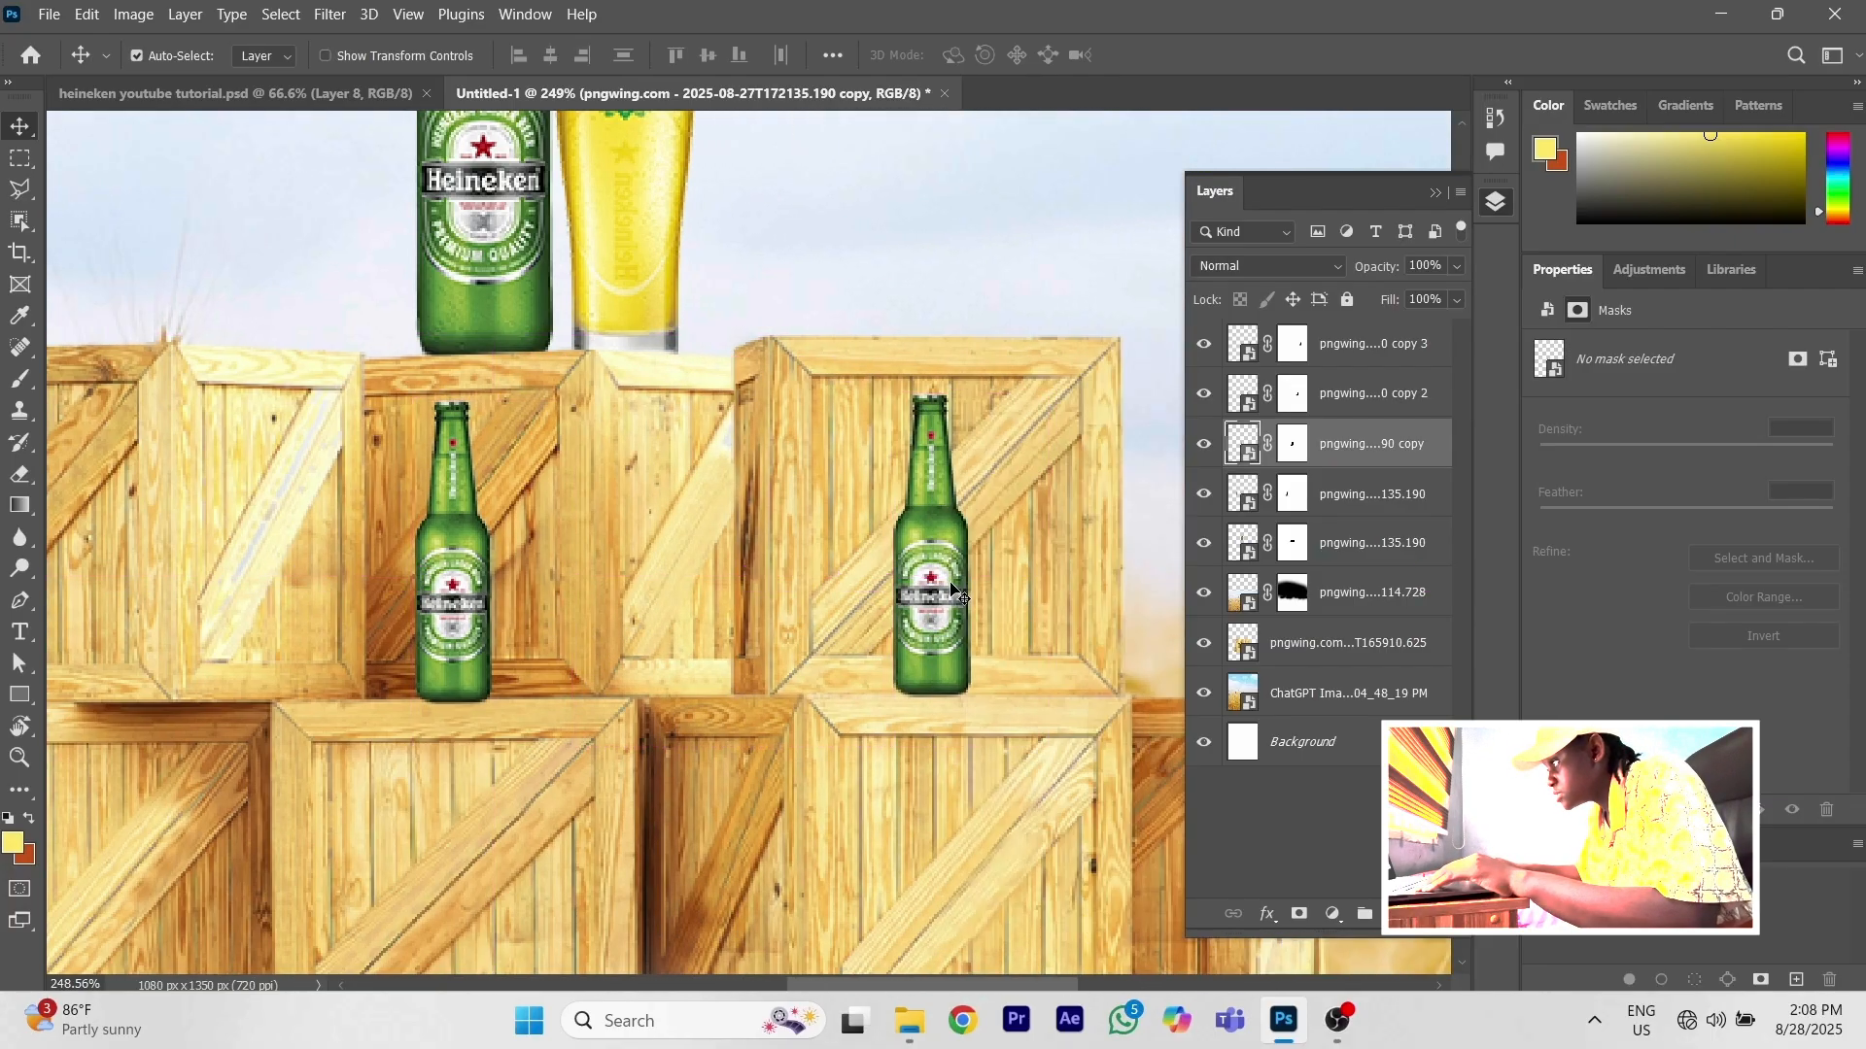
click(956, 593)
key(Down)
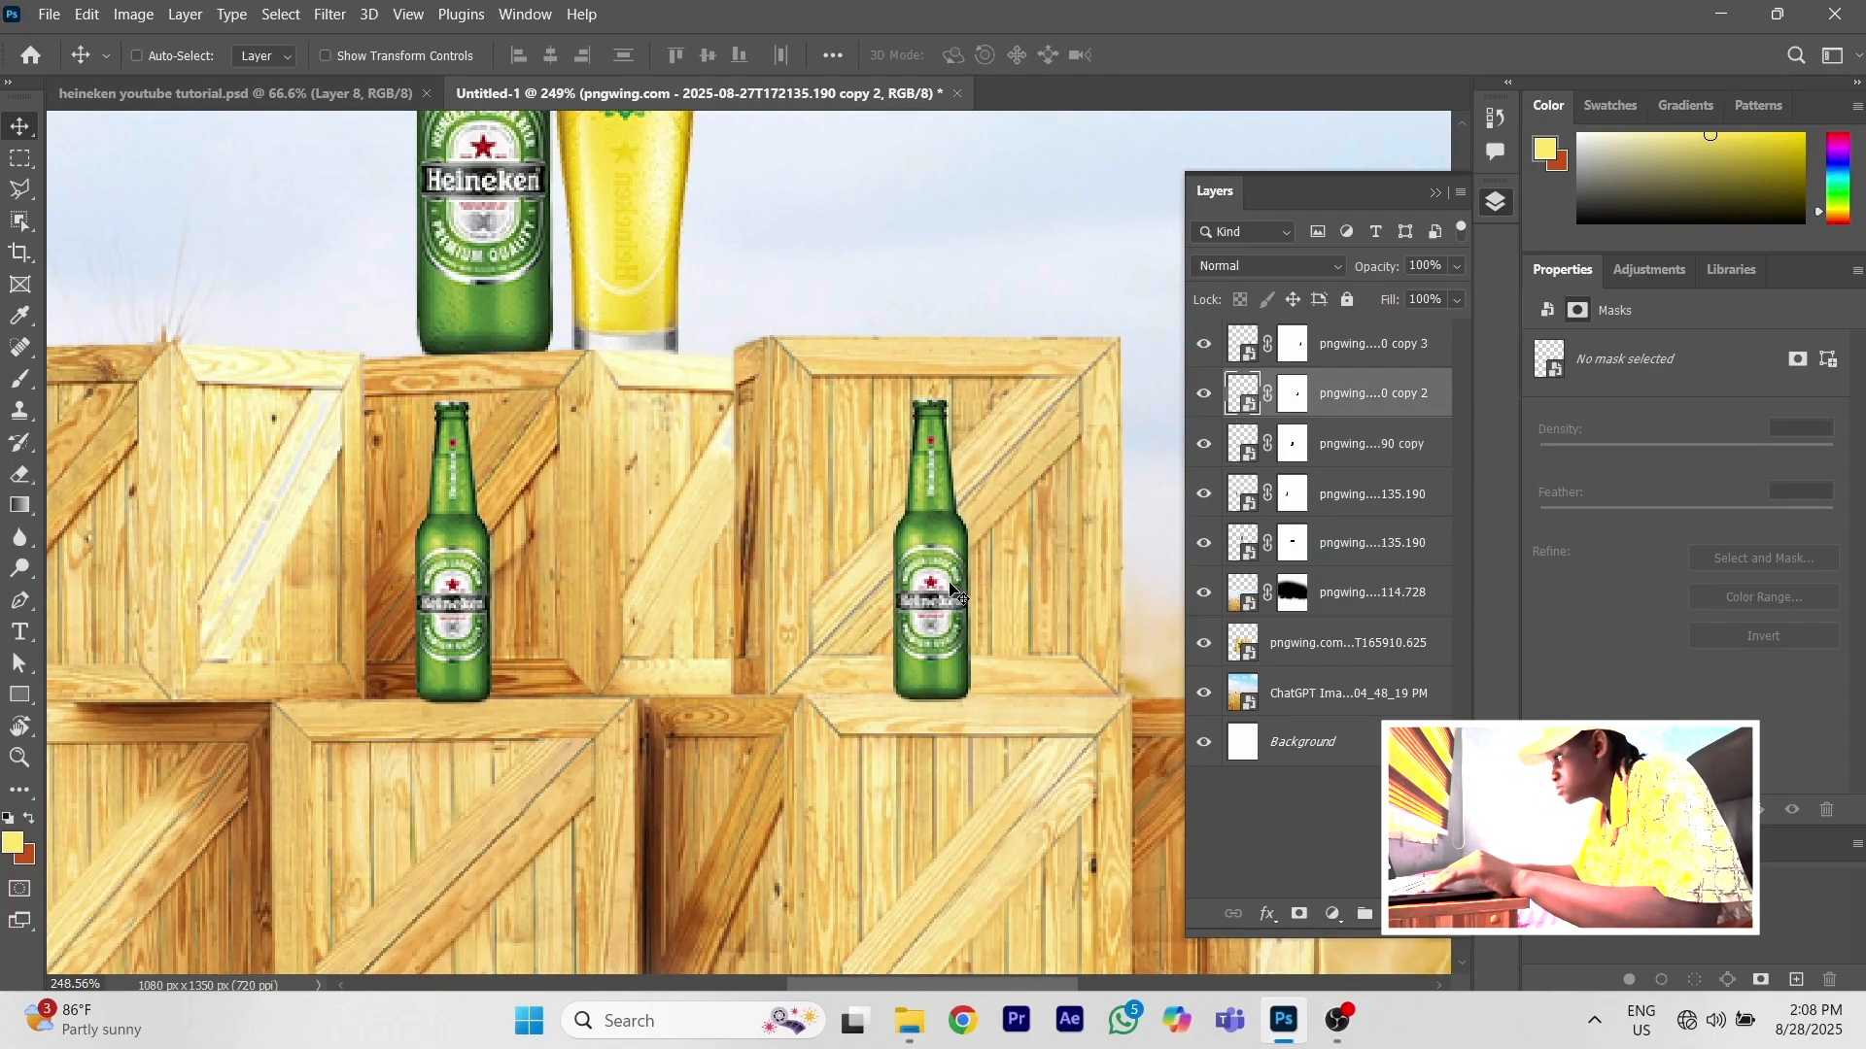
scroll(955, 593, right, 3)
click(980, 607)
key(Down)
key(Down)
key(Up)
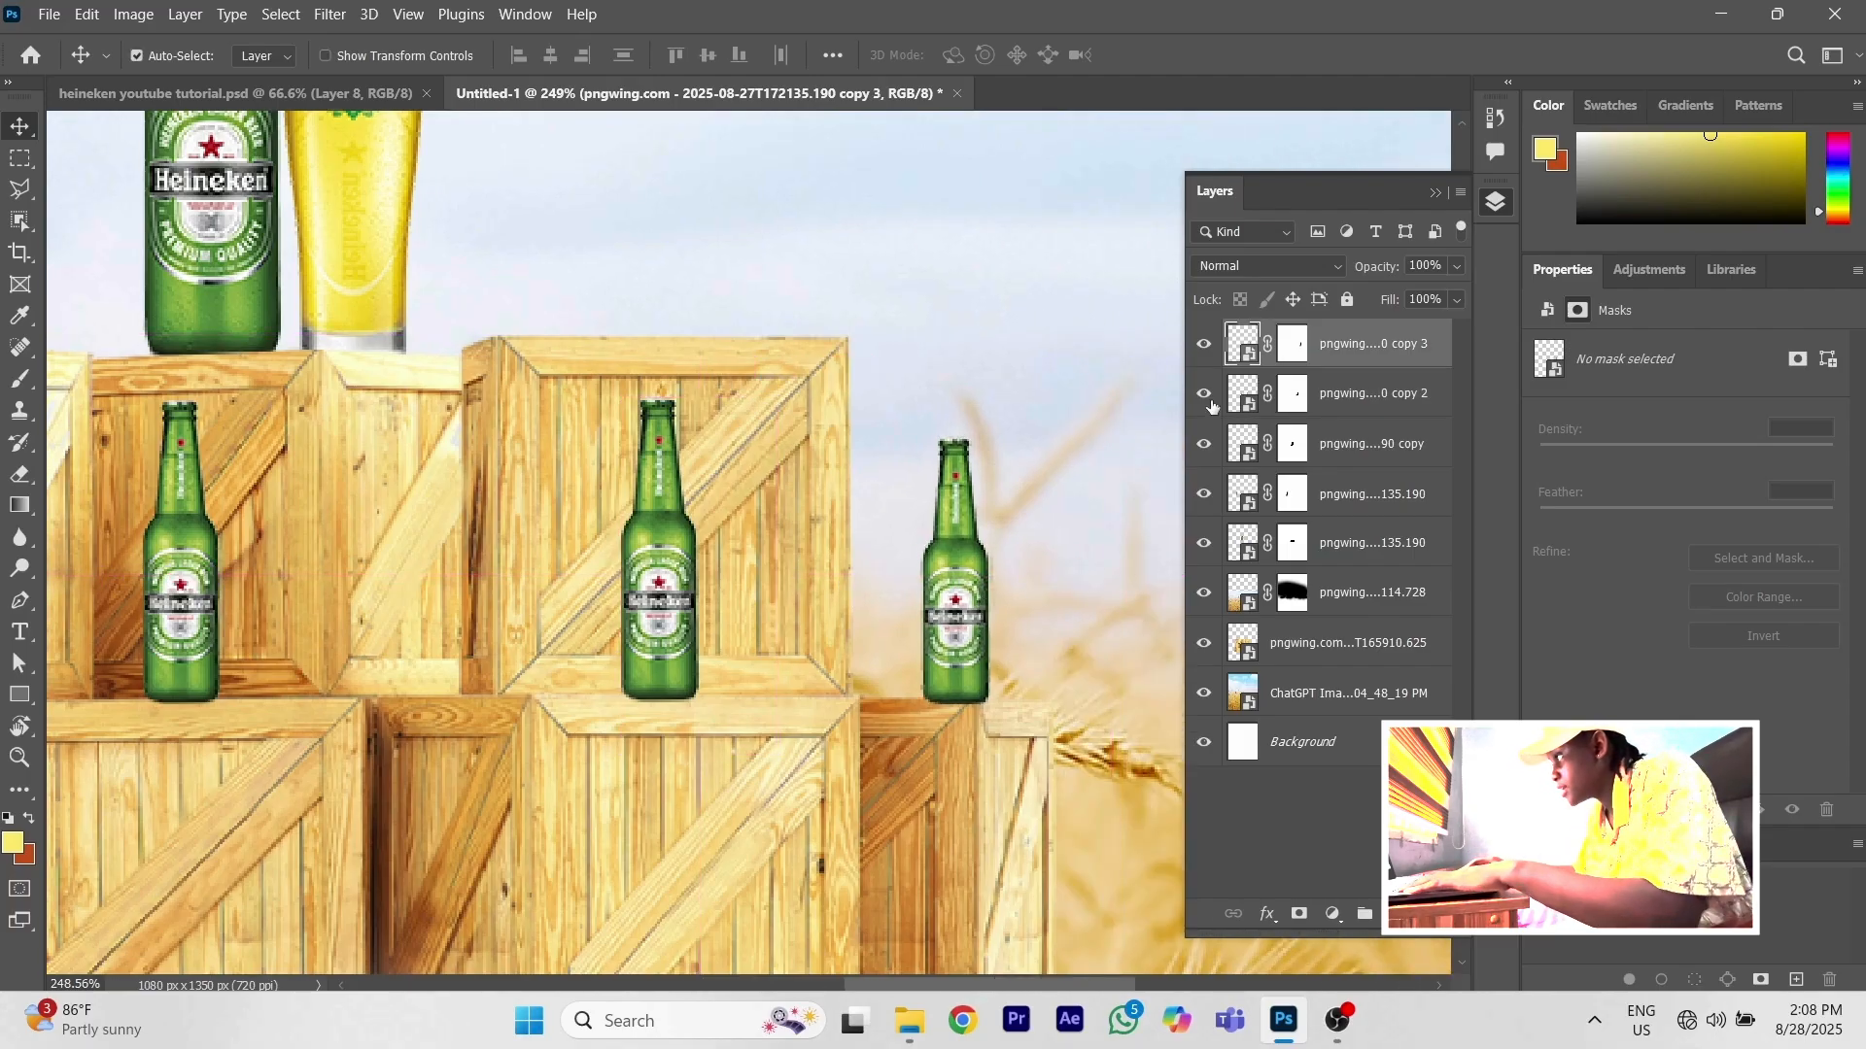
Hide the rightmost small bottle and outline a polygonal lasso selection just below the top edge of the crate under it
scroll(982, 597, up, 5)
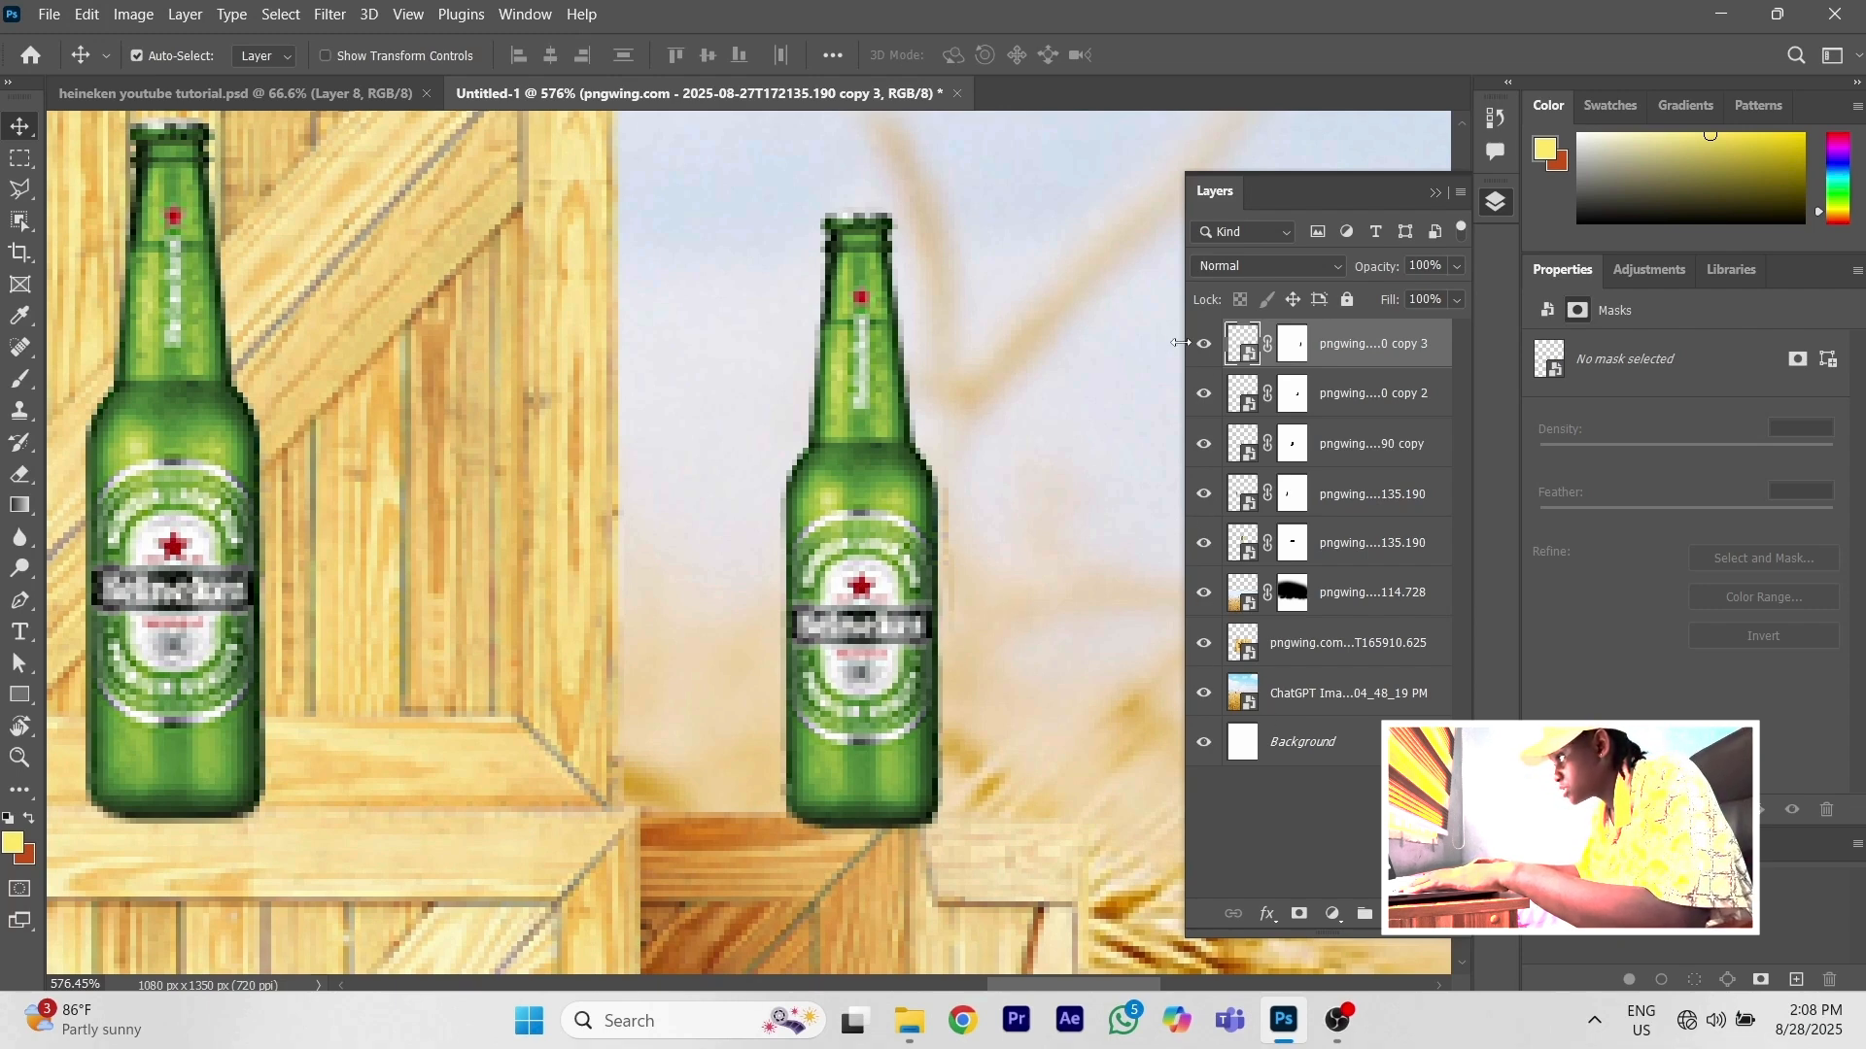
click(1205, 348)
click(19, 190)
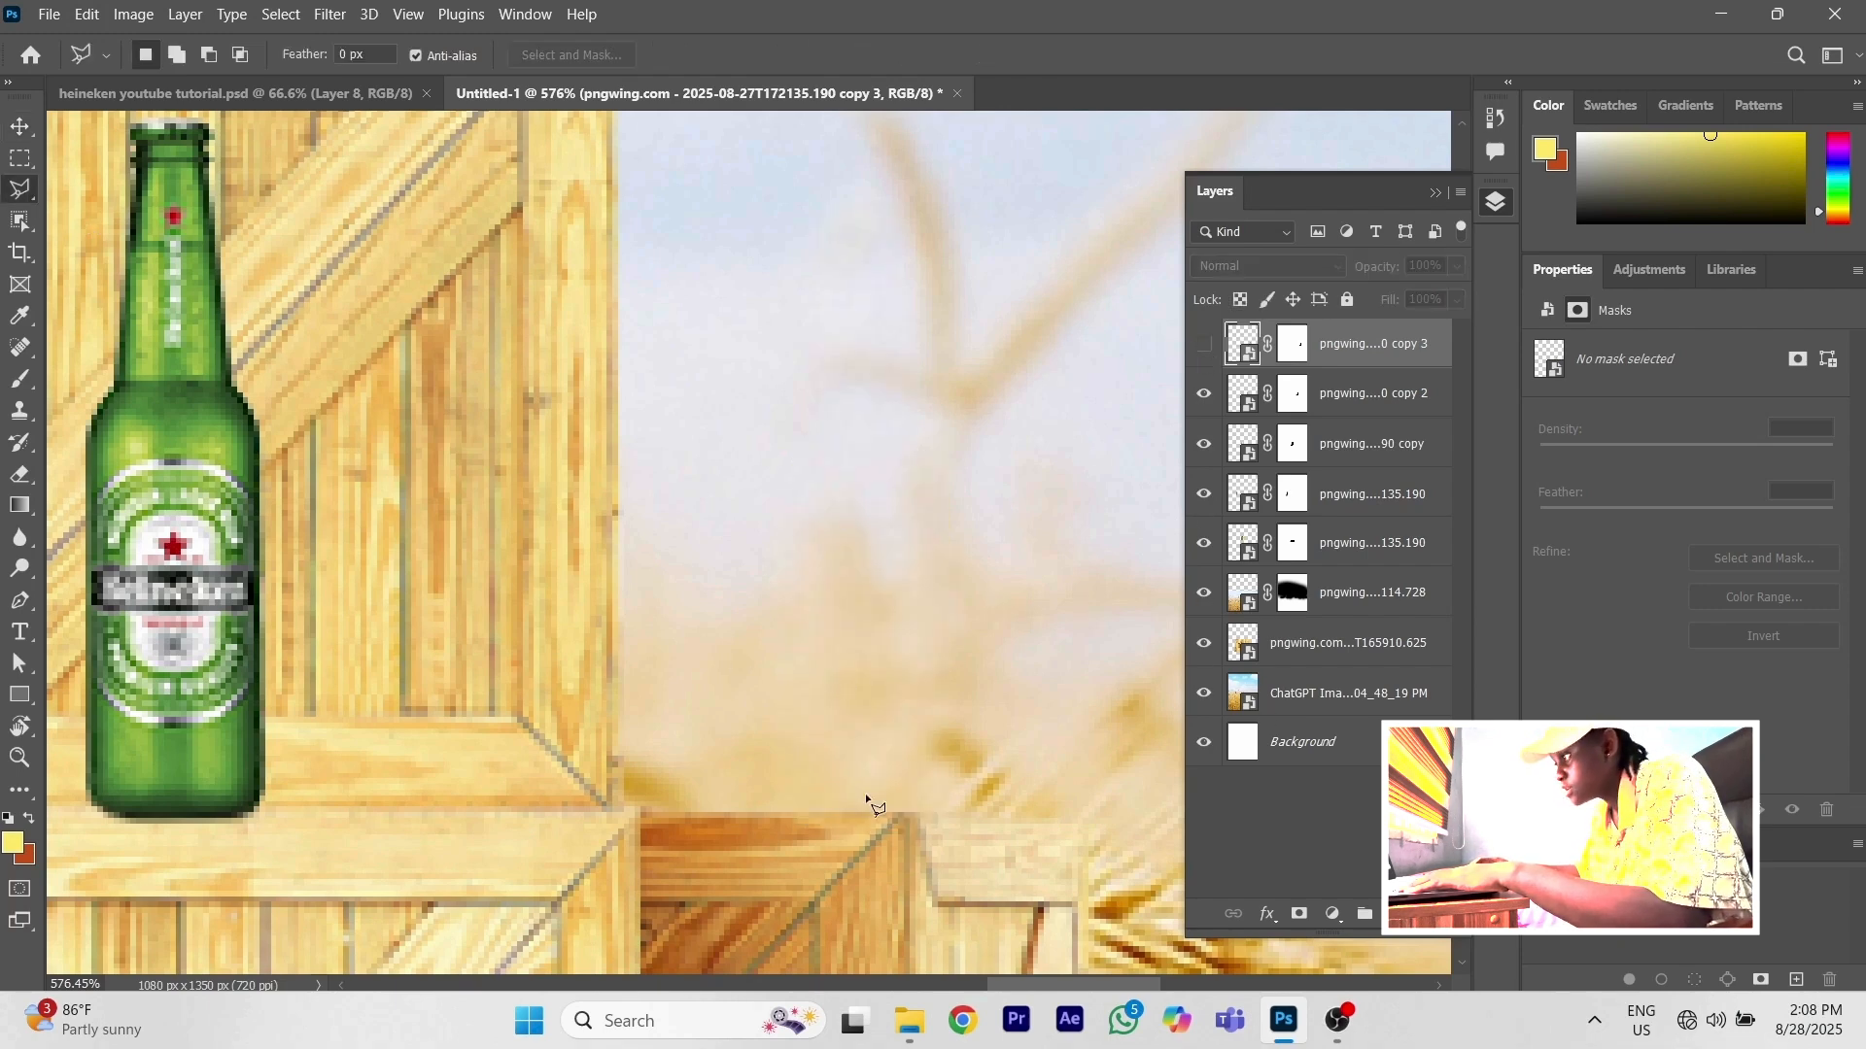
click(744, 810)
click(911, 811)
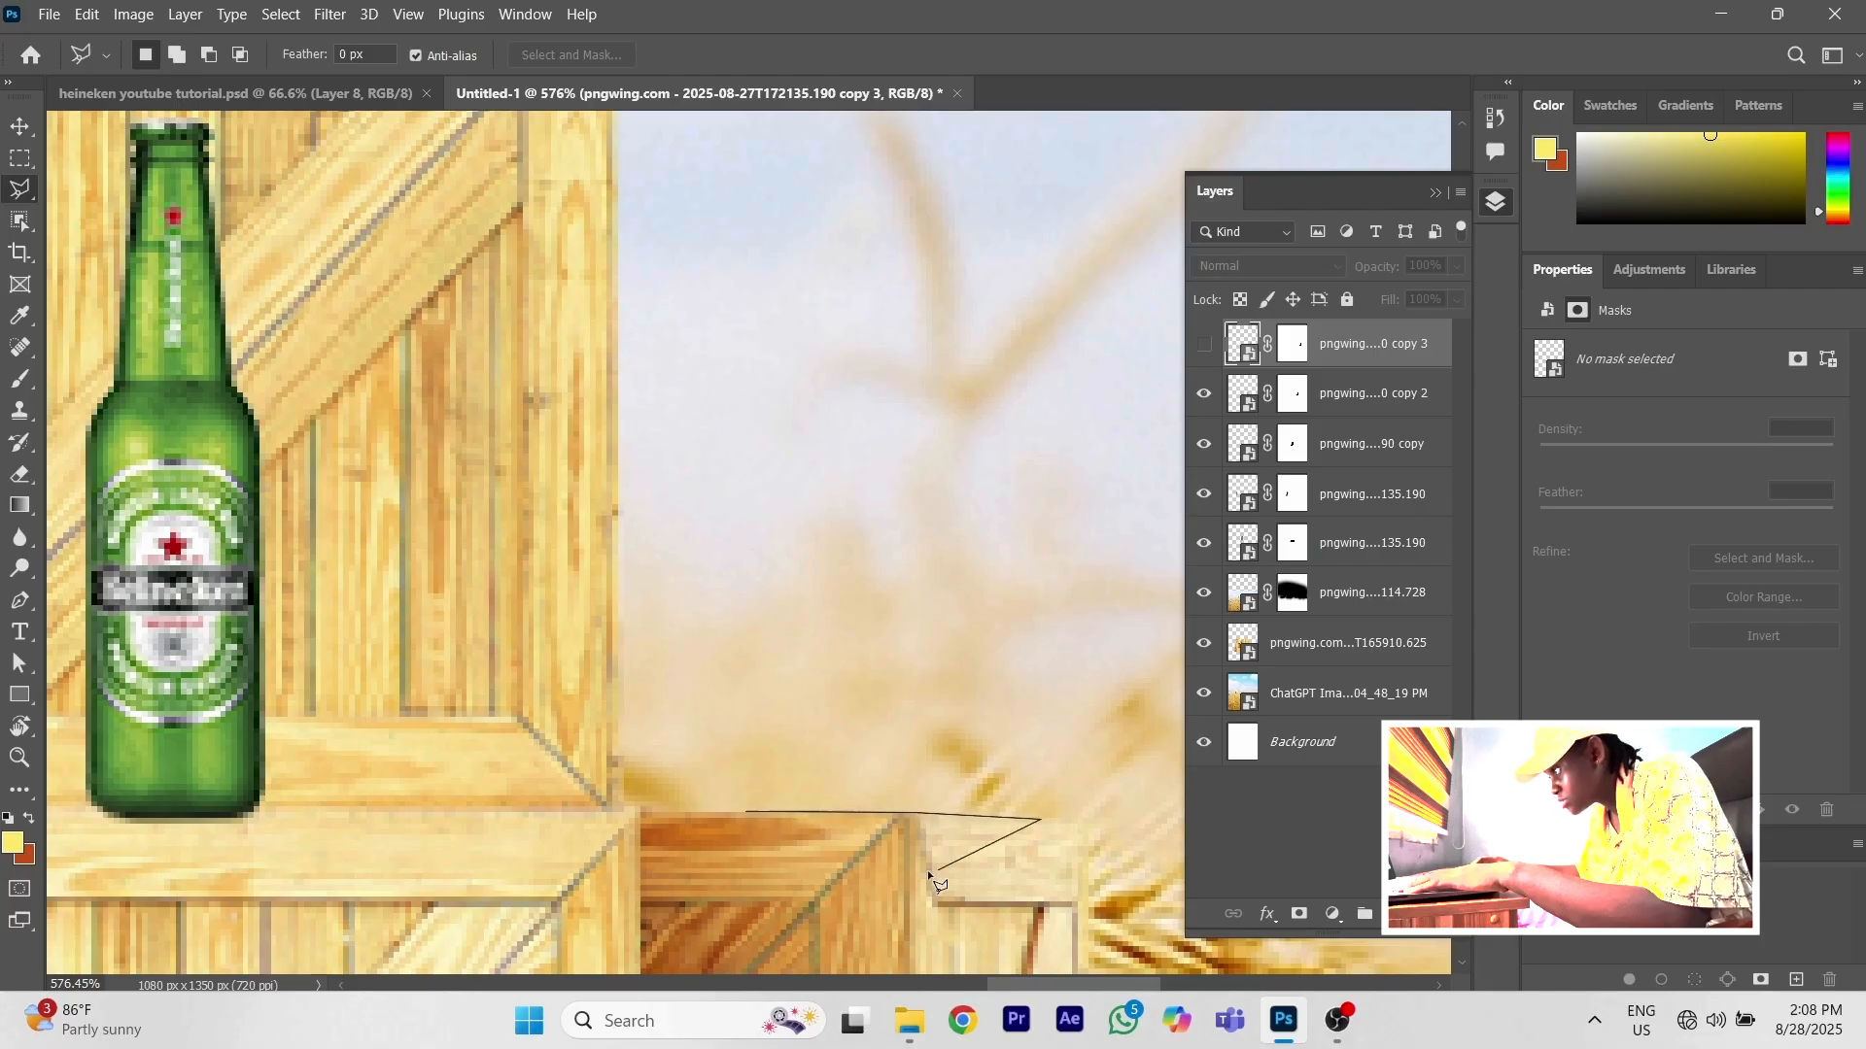
click(748, 810)
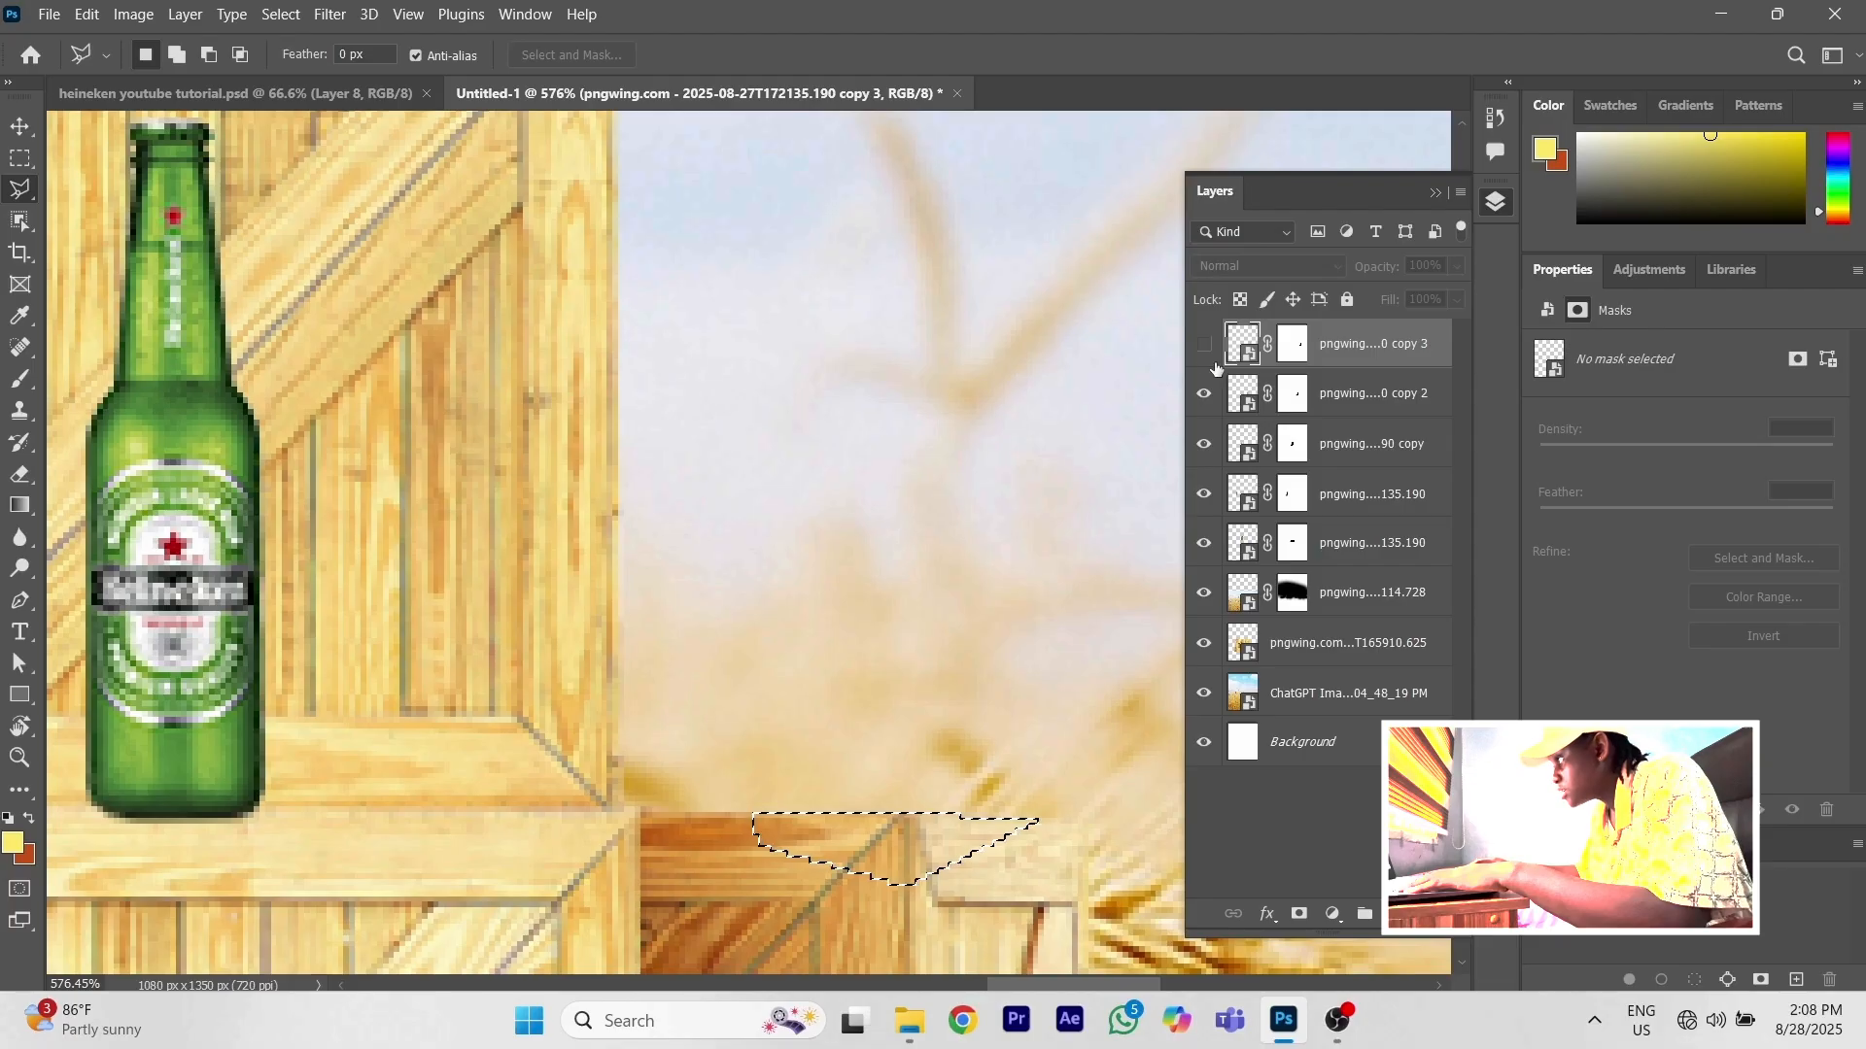
Show the rightmost small bottle again, paint black on its layer mask within the selection to trim its base flat, and deselect
click(1204, 344)
click(1293, 349)
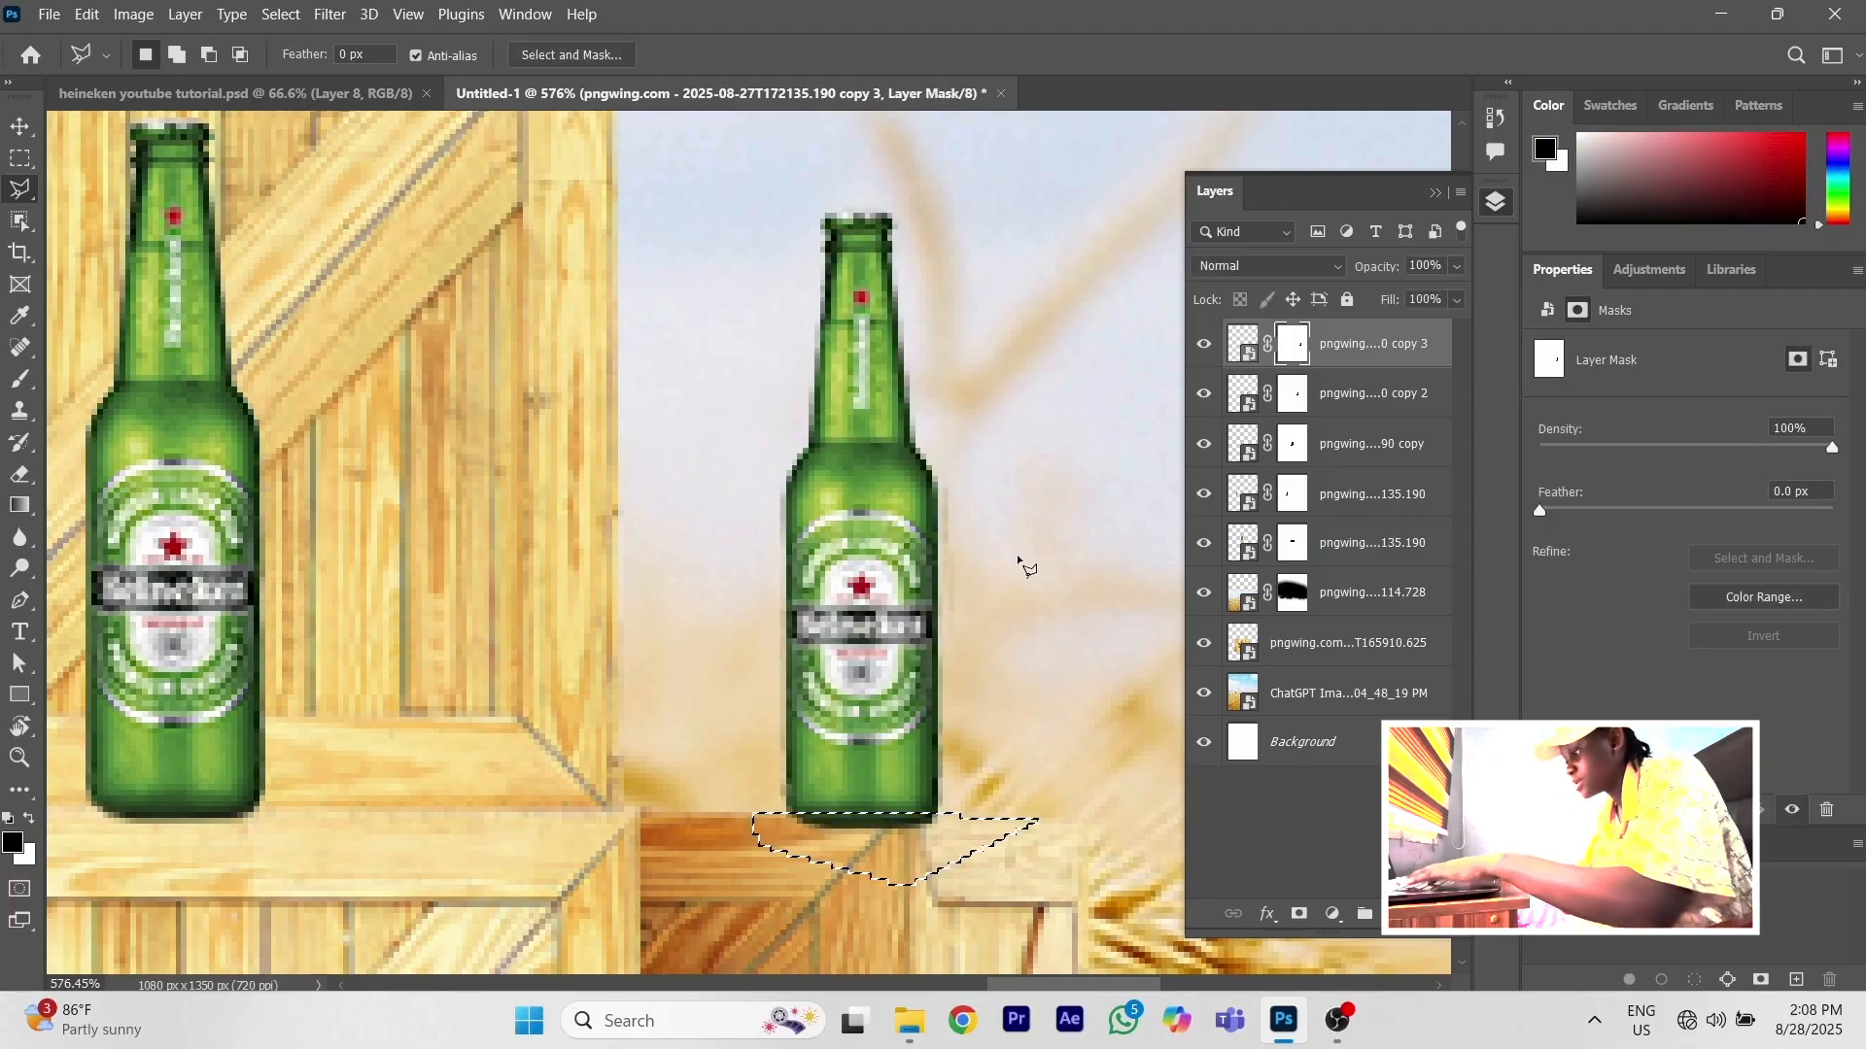
key(b)
key(v)
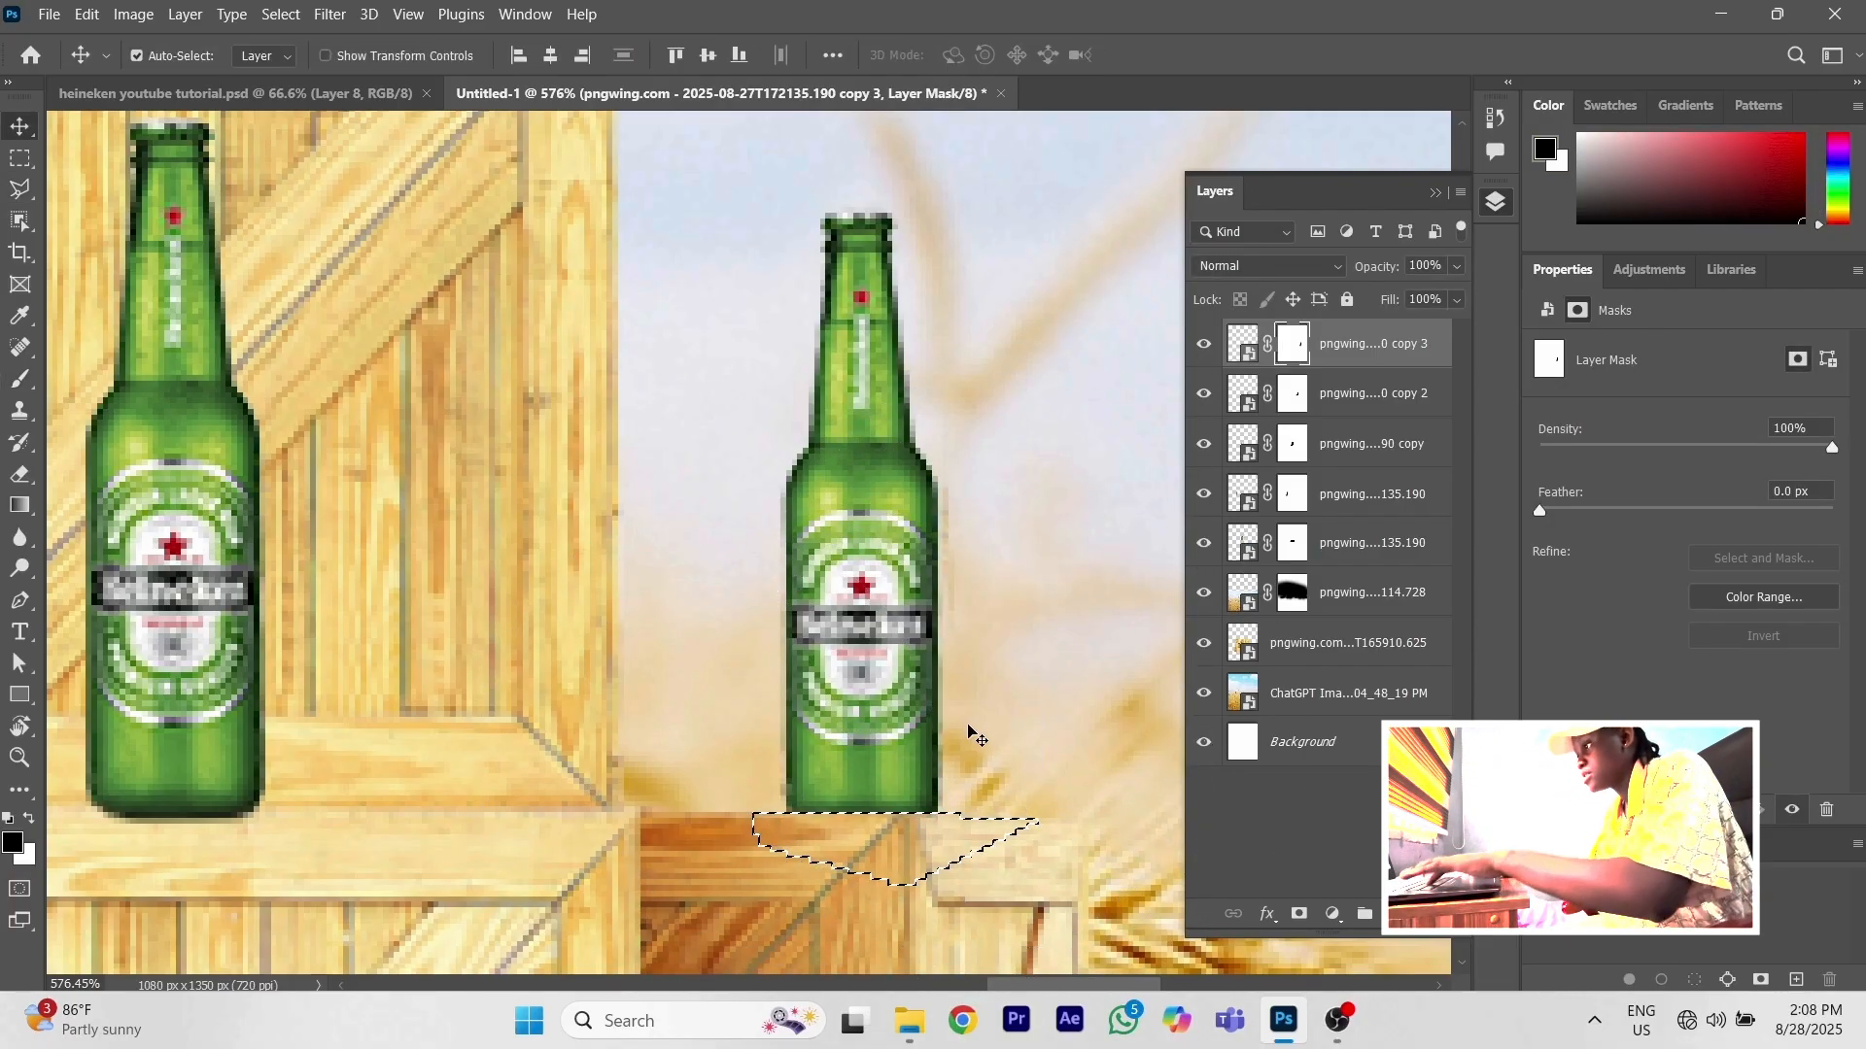
key(ctrl+d)
Hide the third small bottle and outline a polygonal lasso selection along the top edge of the crate beneath it
scroll(612, 666, left, 5)
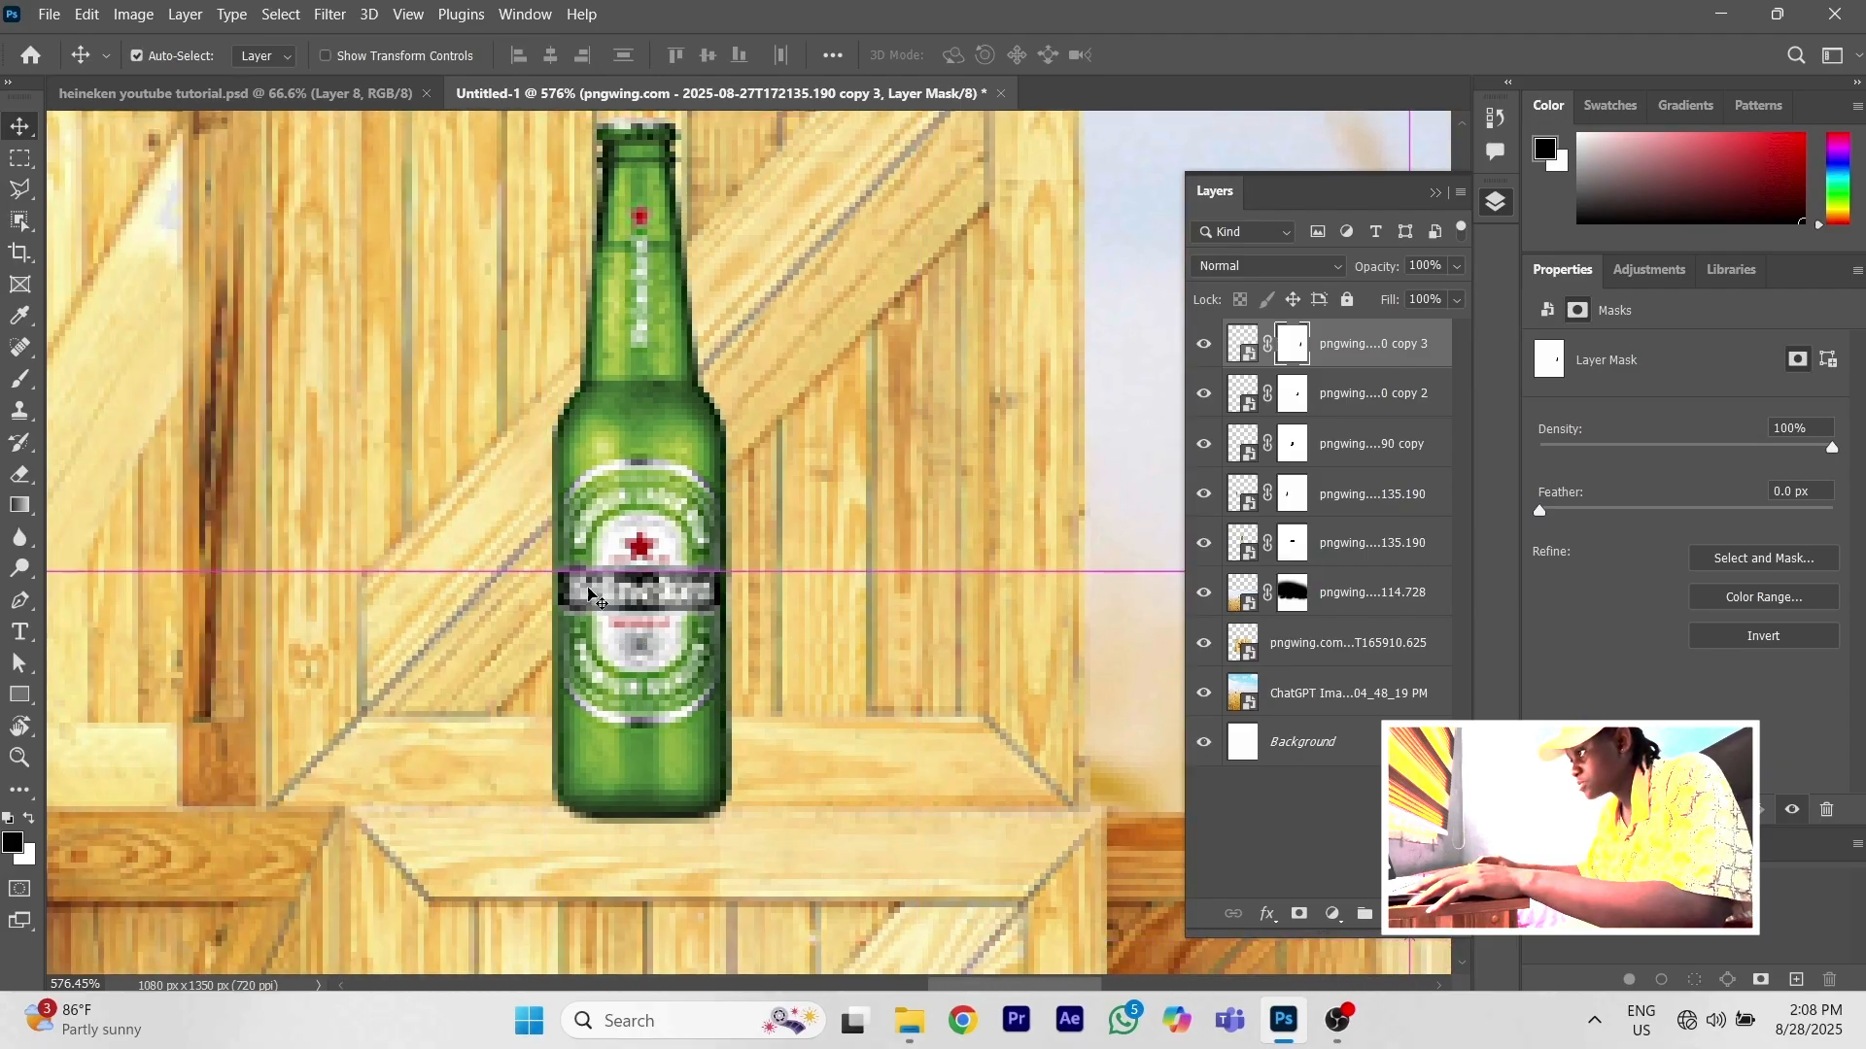
ctrl+click(620, 590)
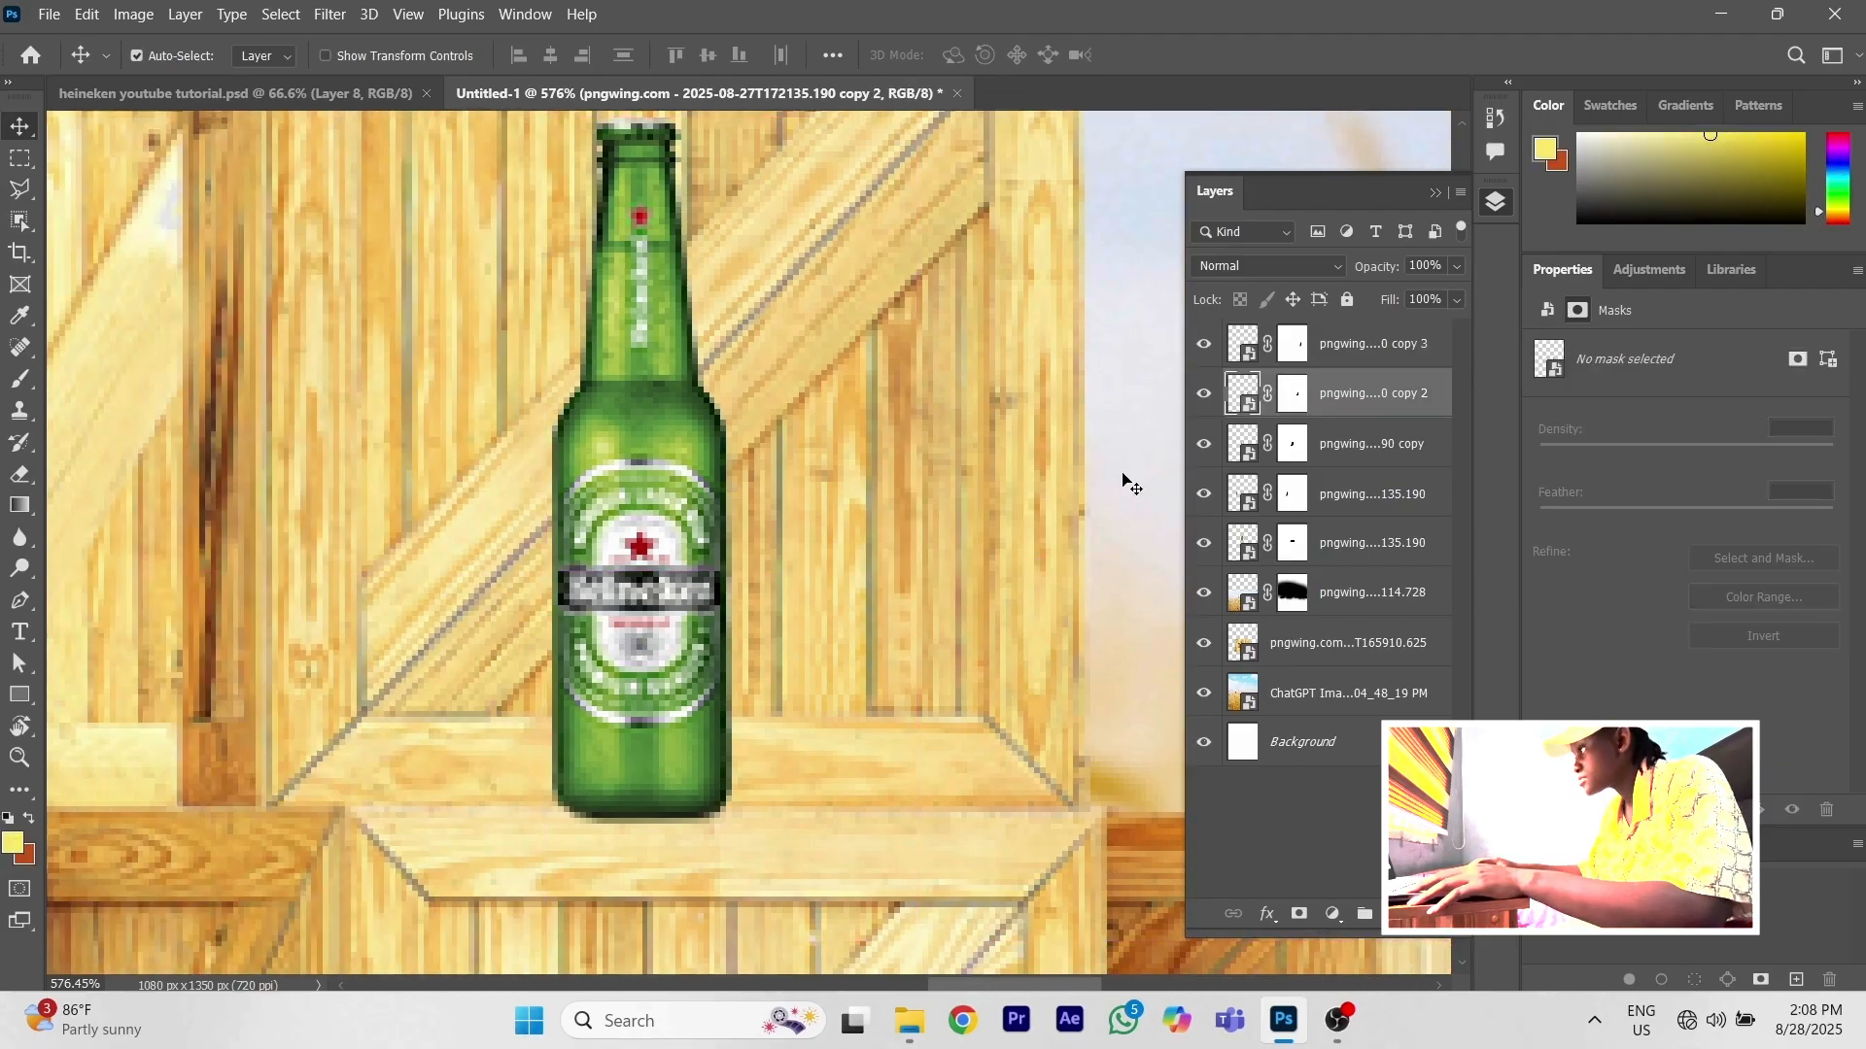
click(1203, 394)
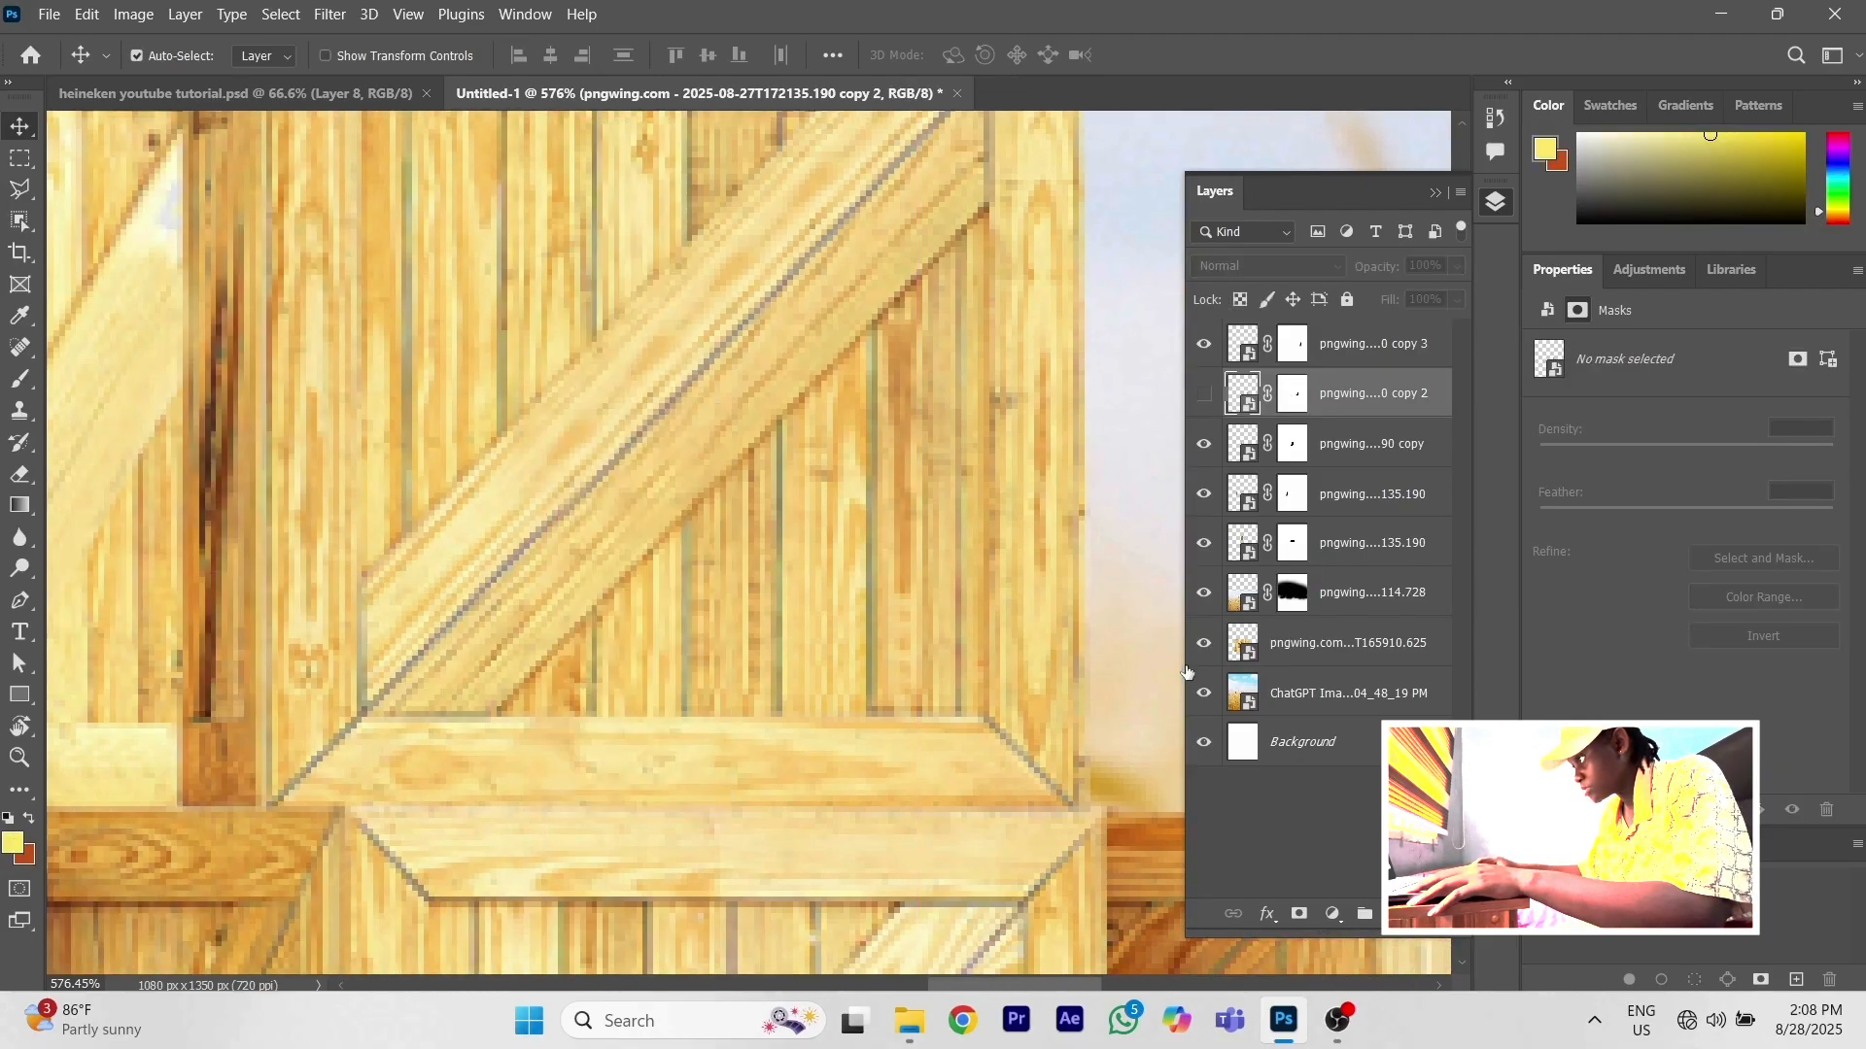
click(822, 842)
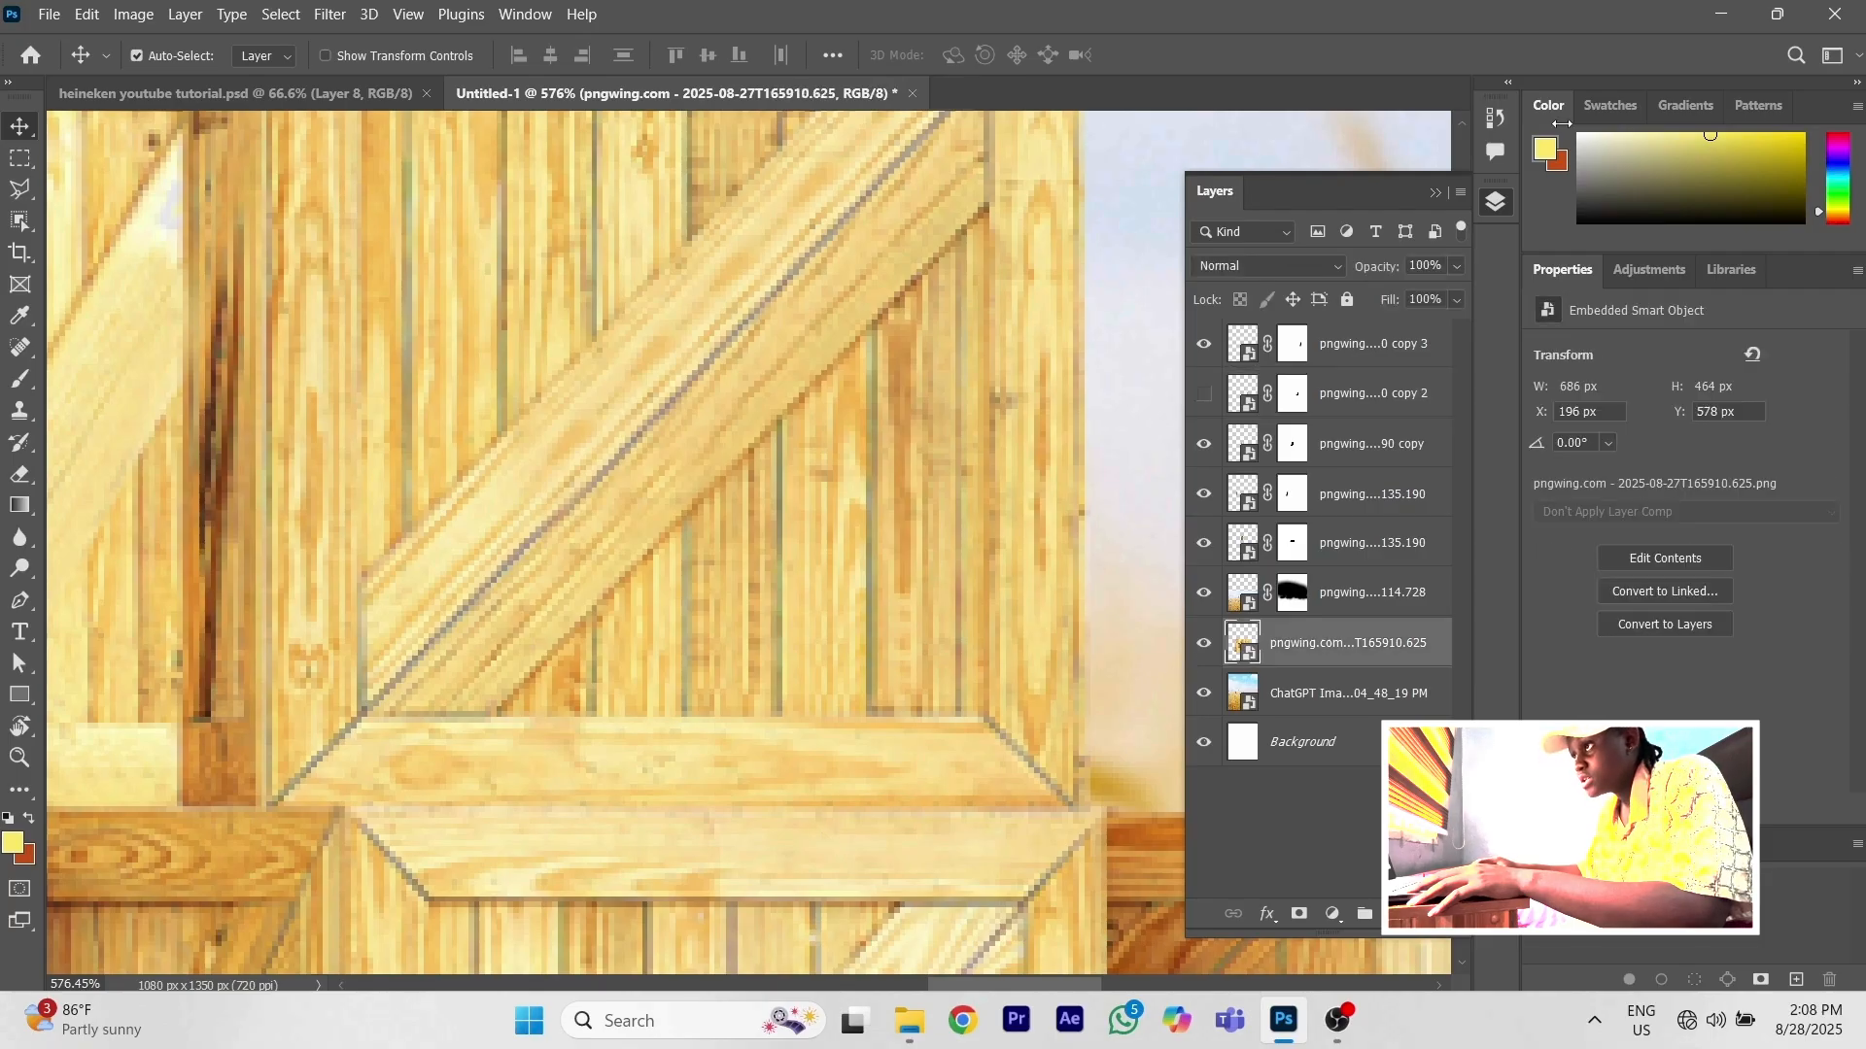
click(20, 189)
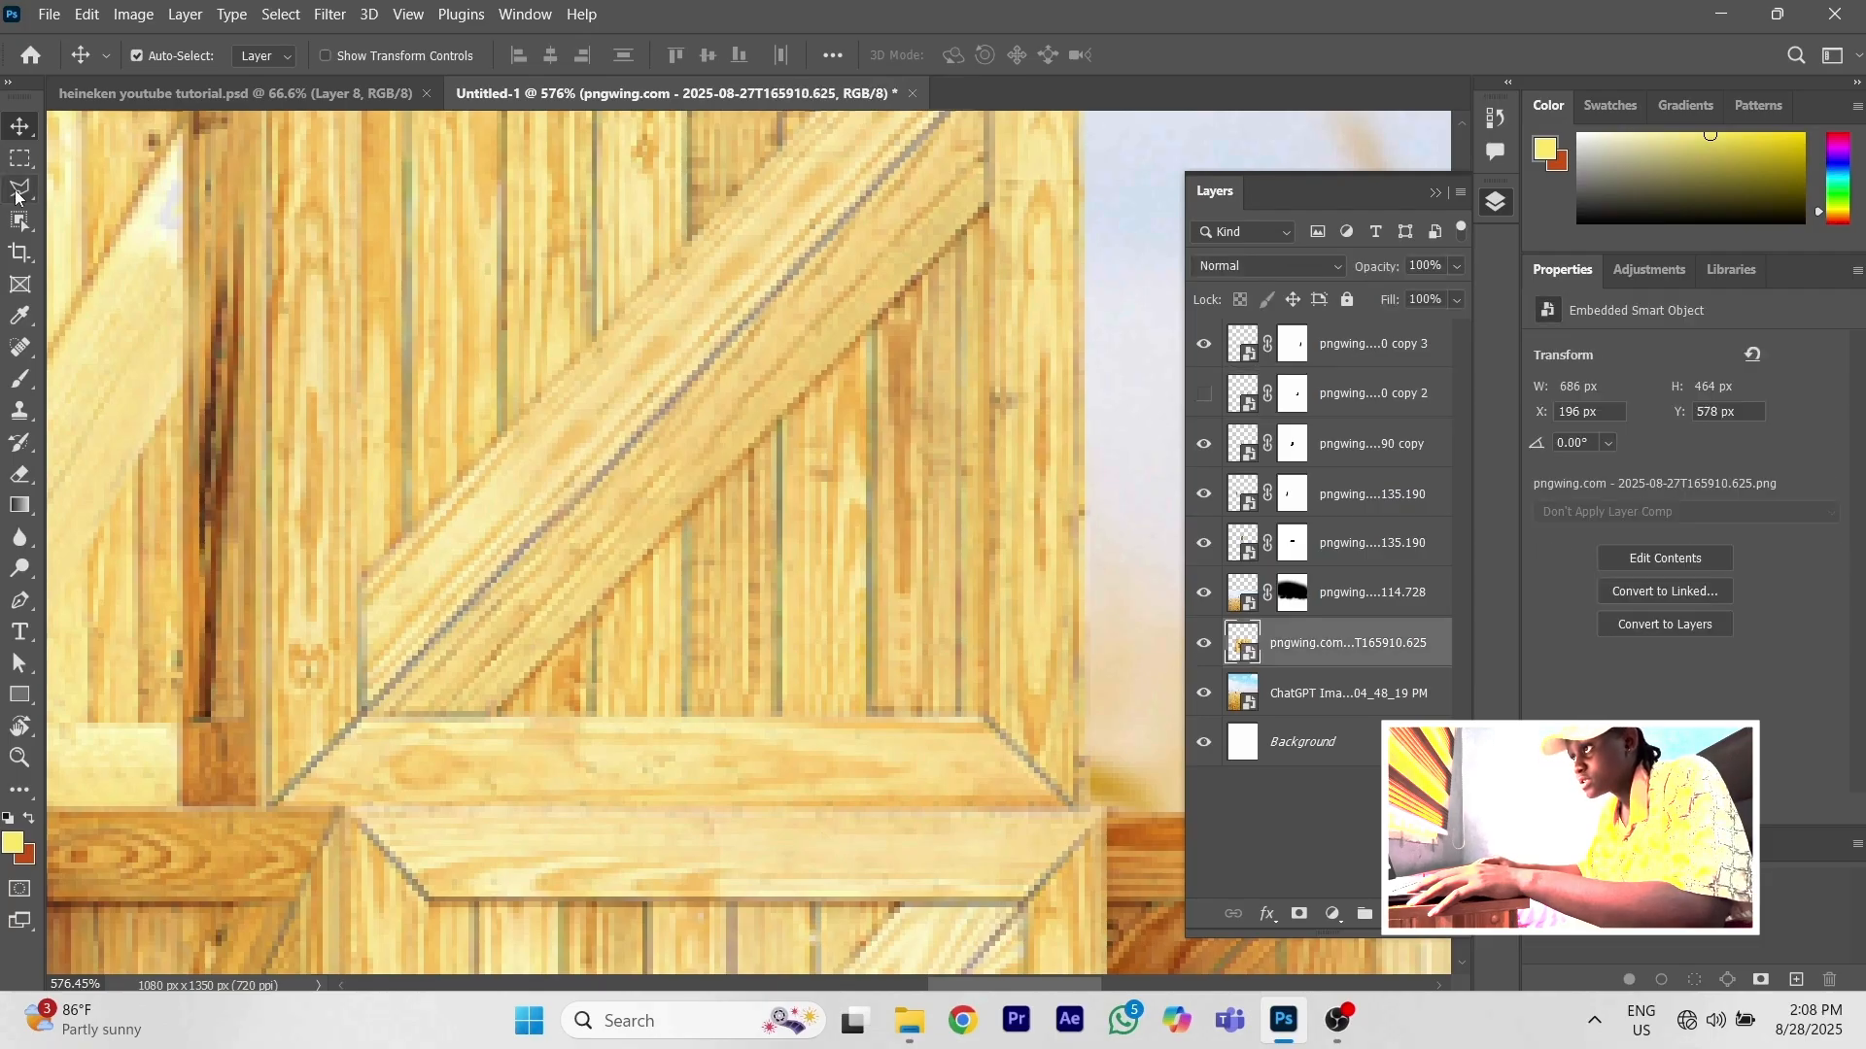
click(551, 806)
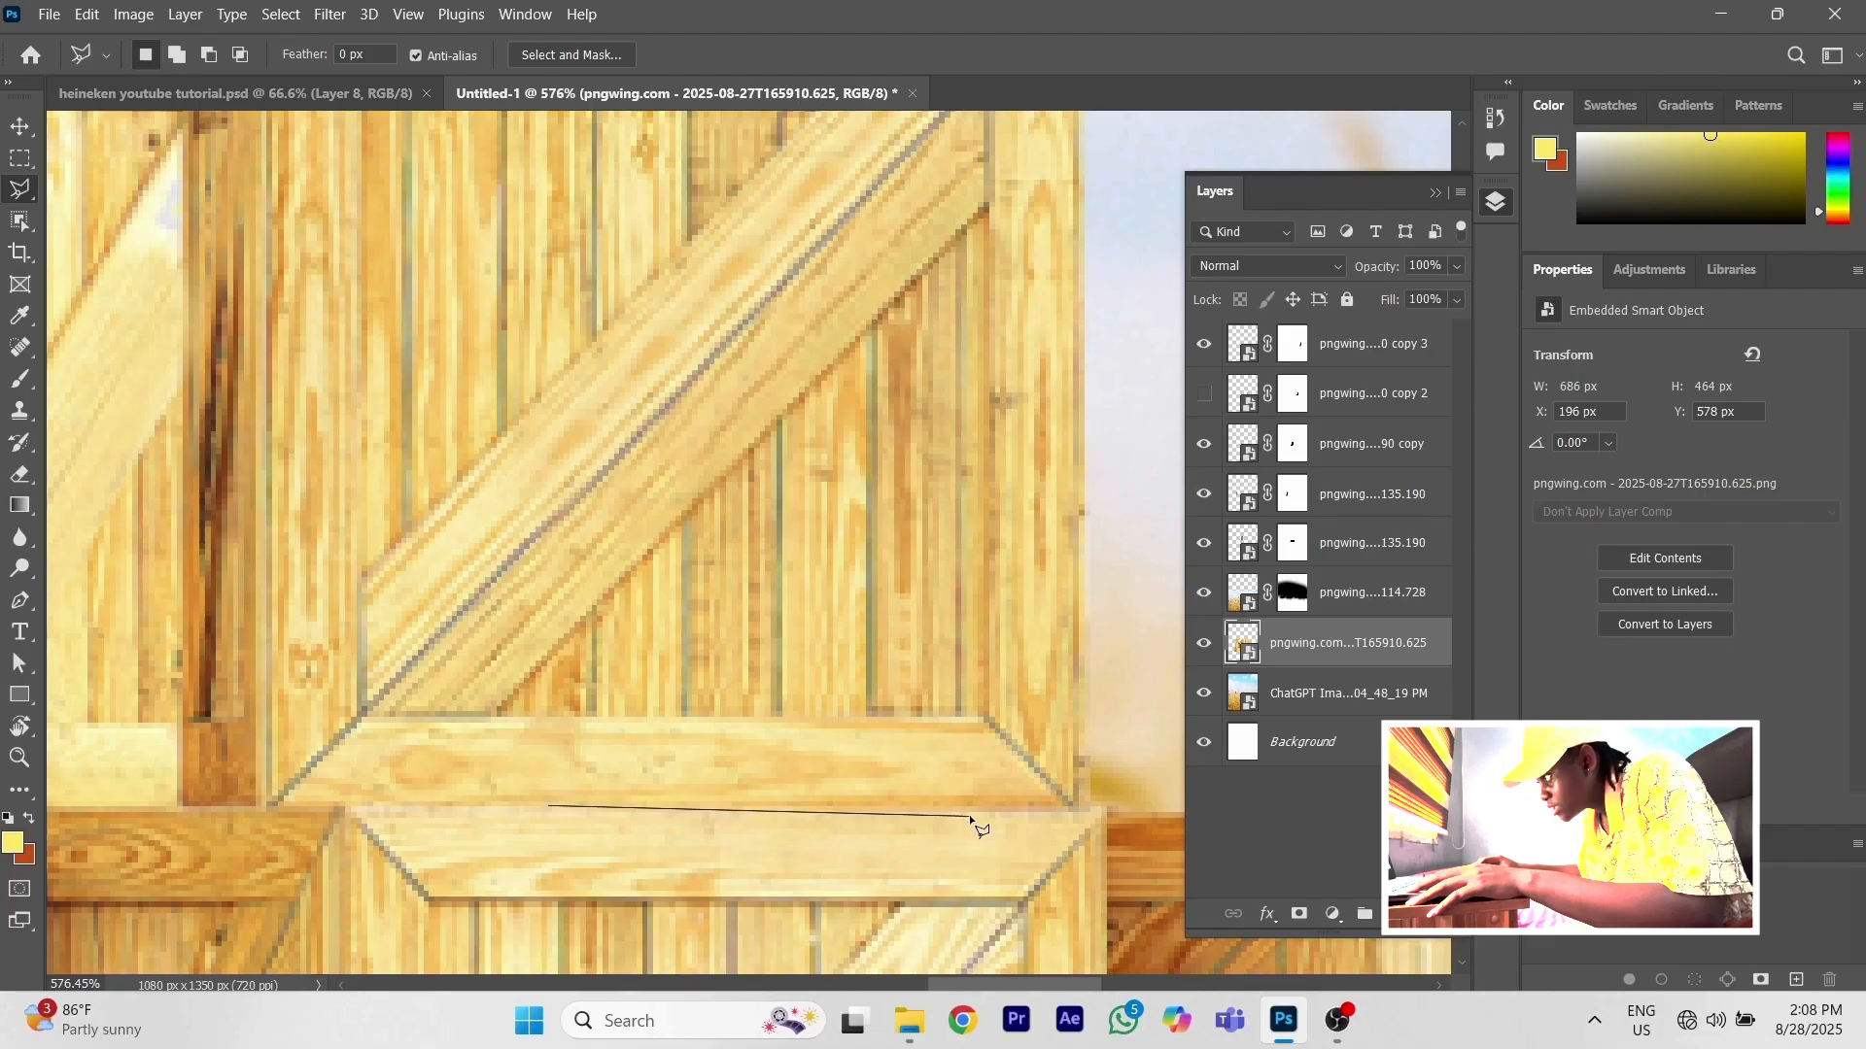
click(1024, 808)
click(812, 944)
click(516, 879)
click(548, 810)
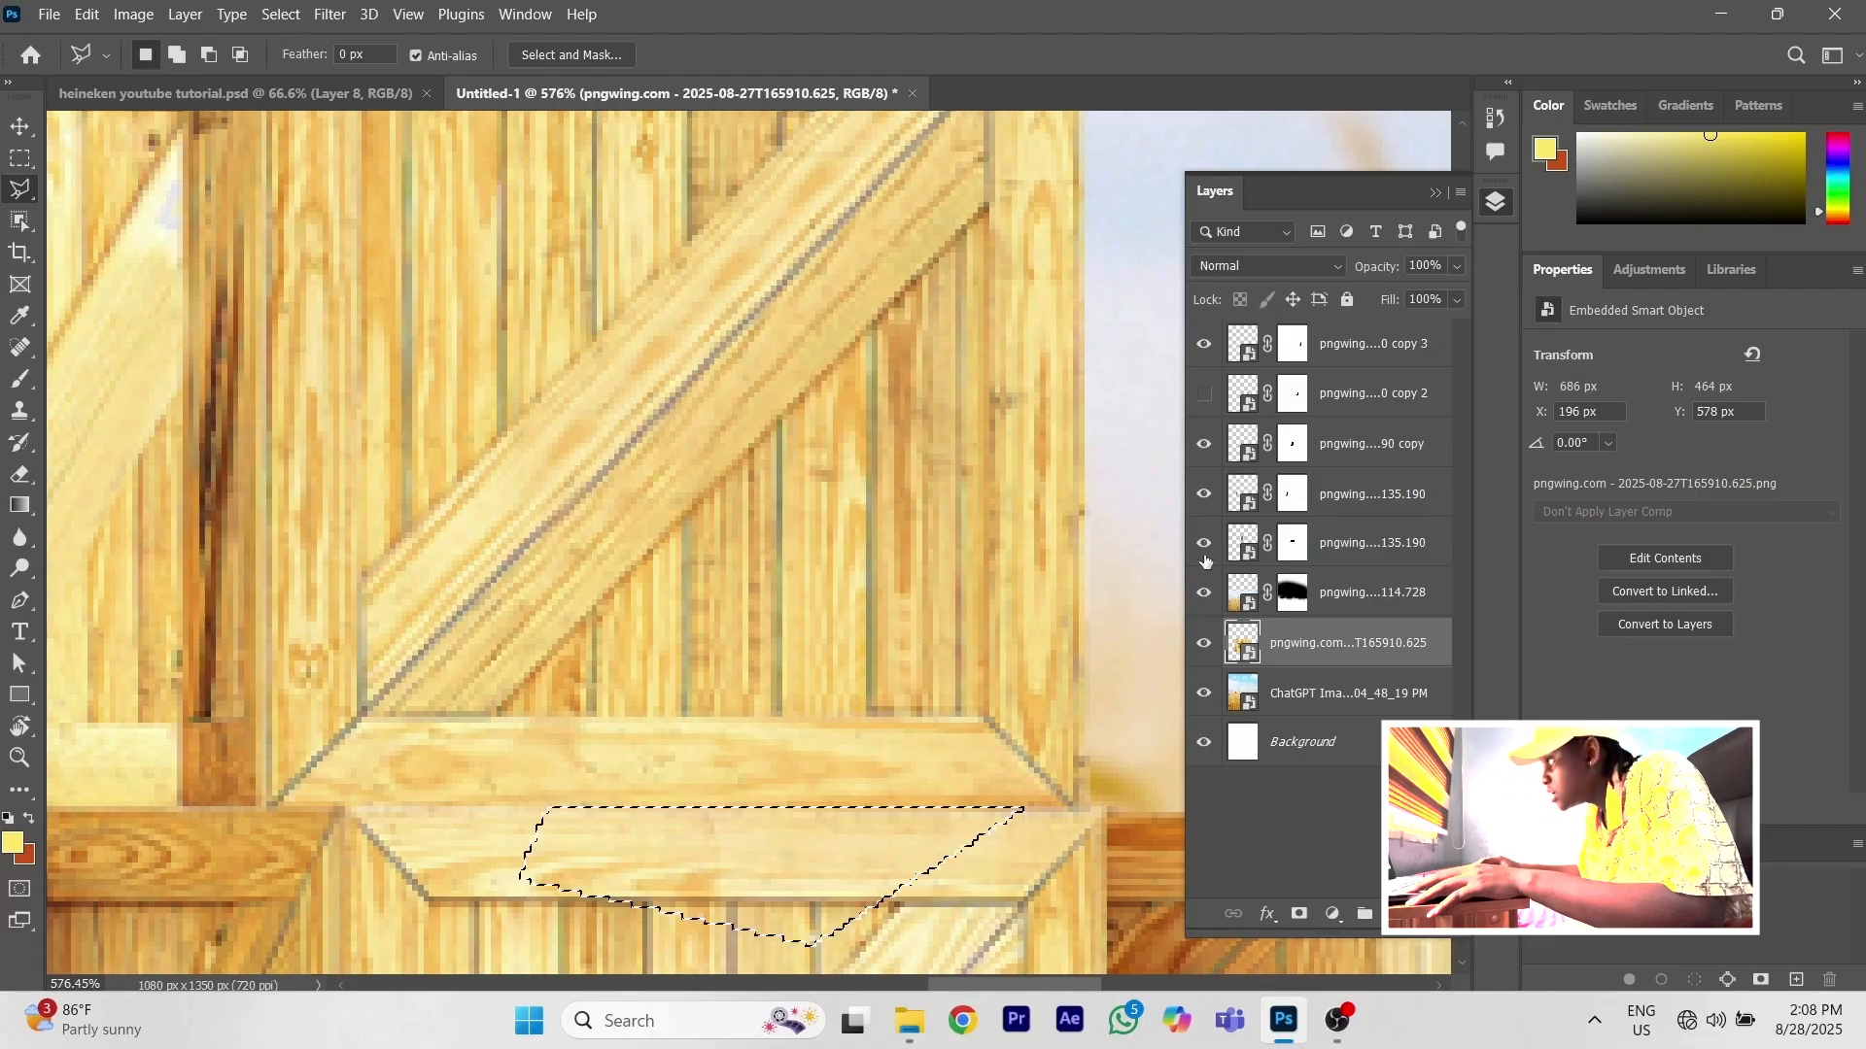
Show the third small bottle again, mask out its base inside the selection with a black brush, and deselect
click(1204, 393)
click(1293, 393)
key(d)
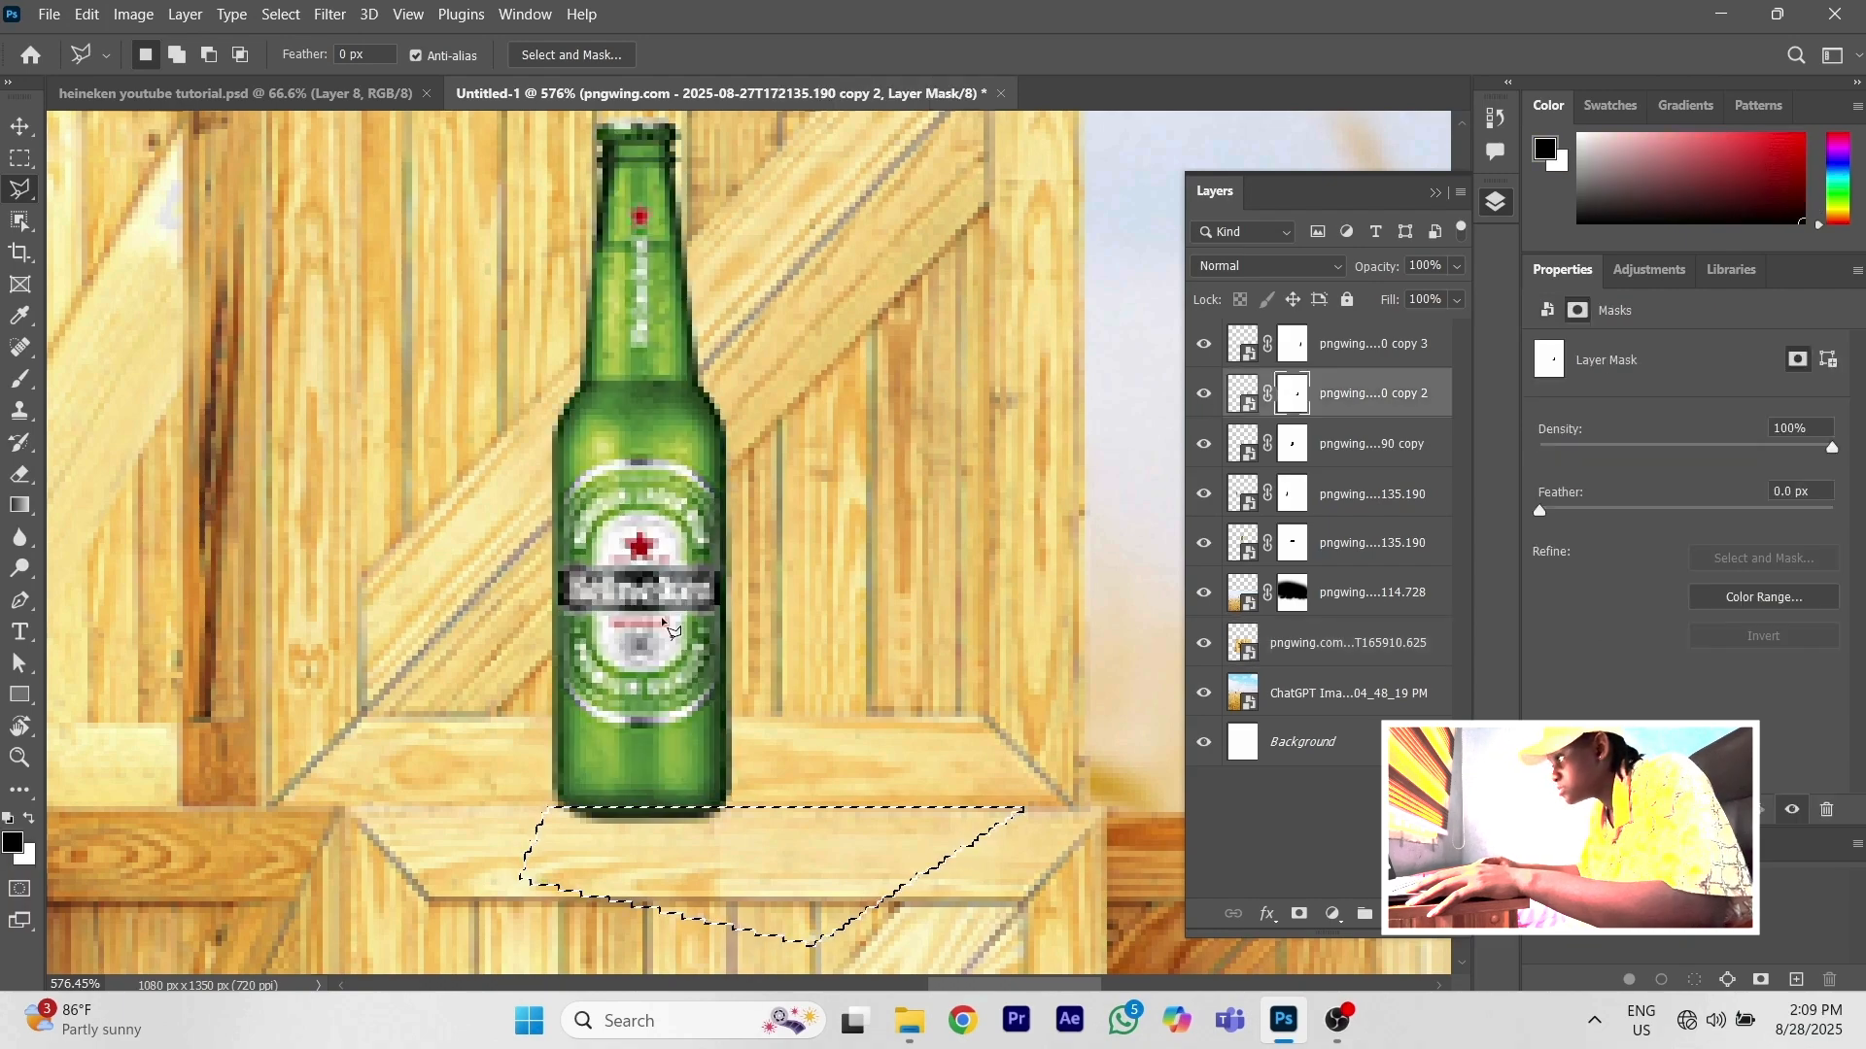
key(b)
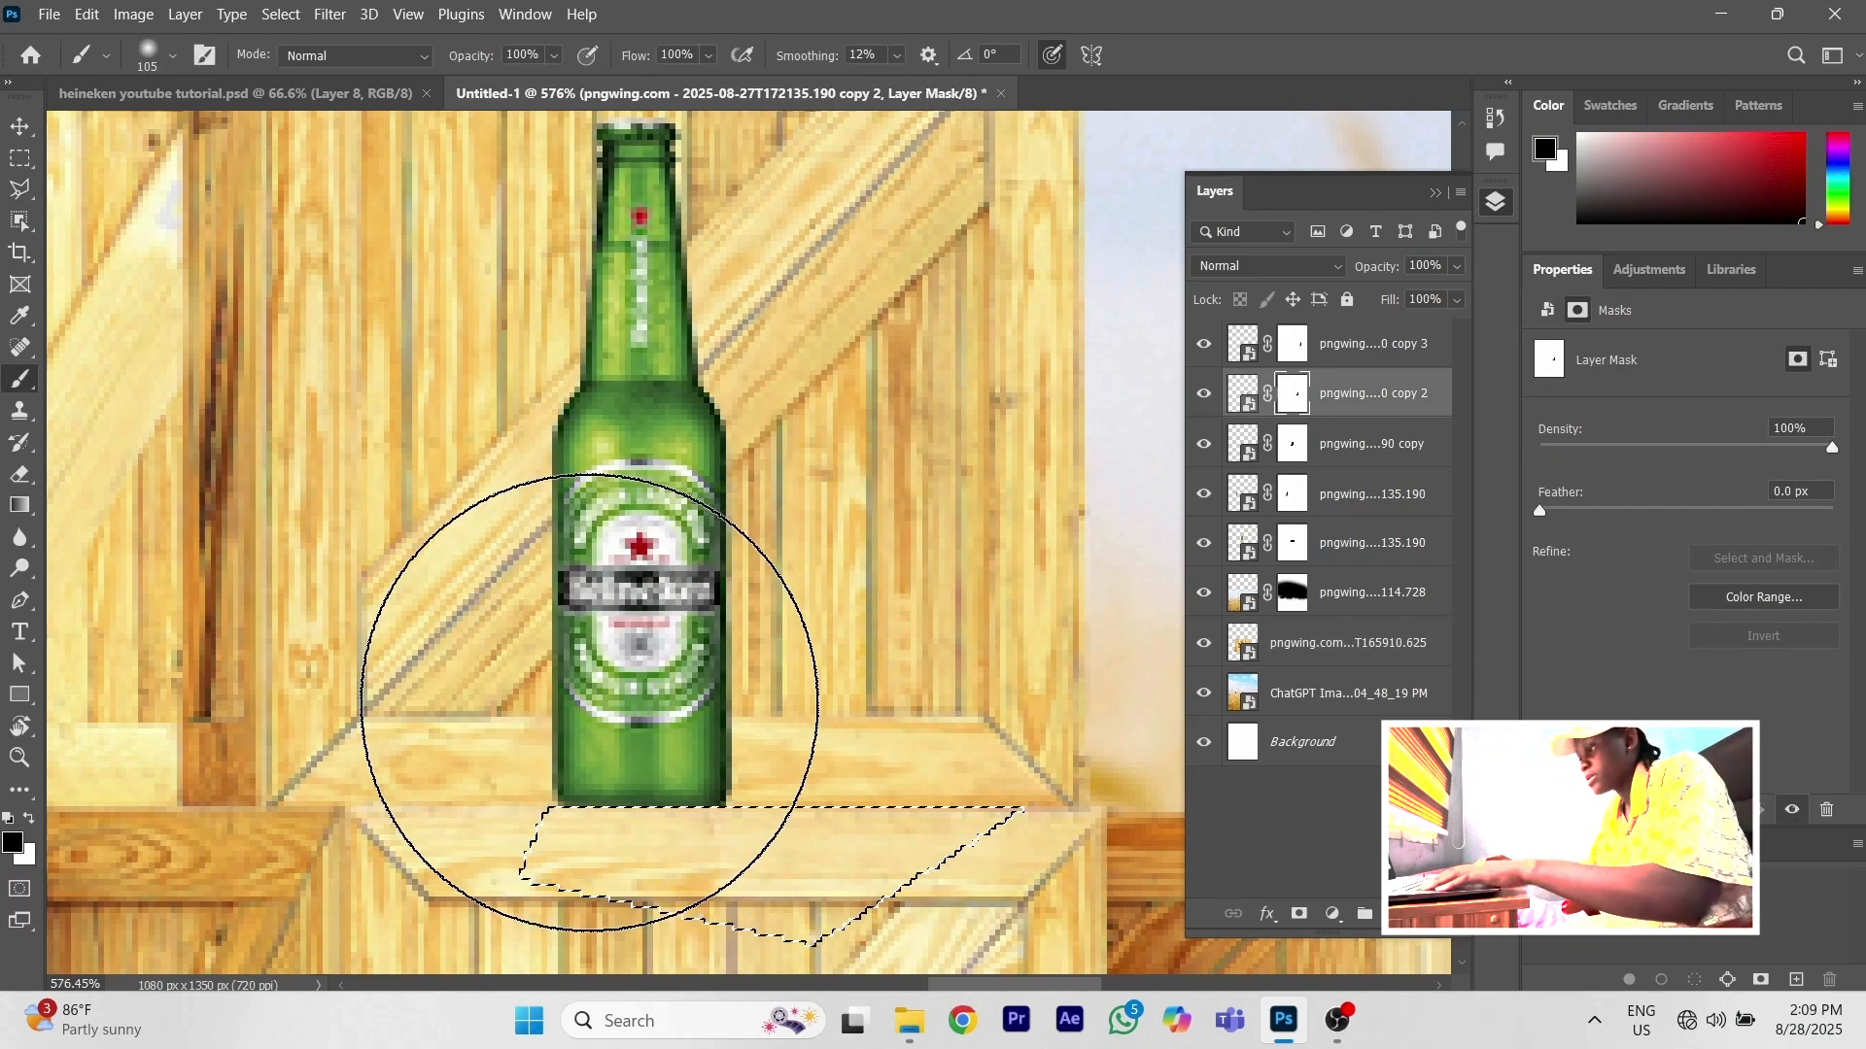
key(v)
key(ctrl+d)
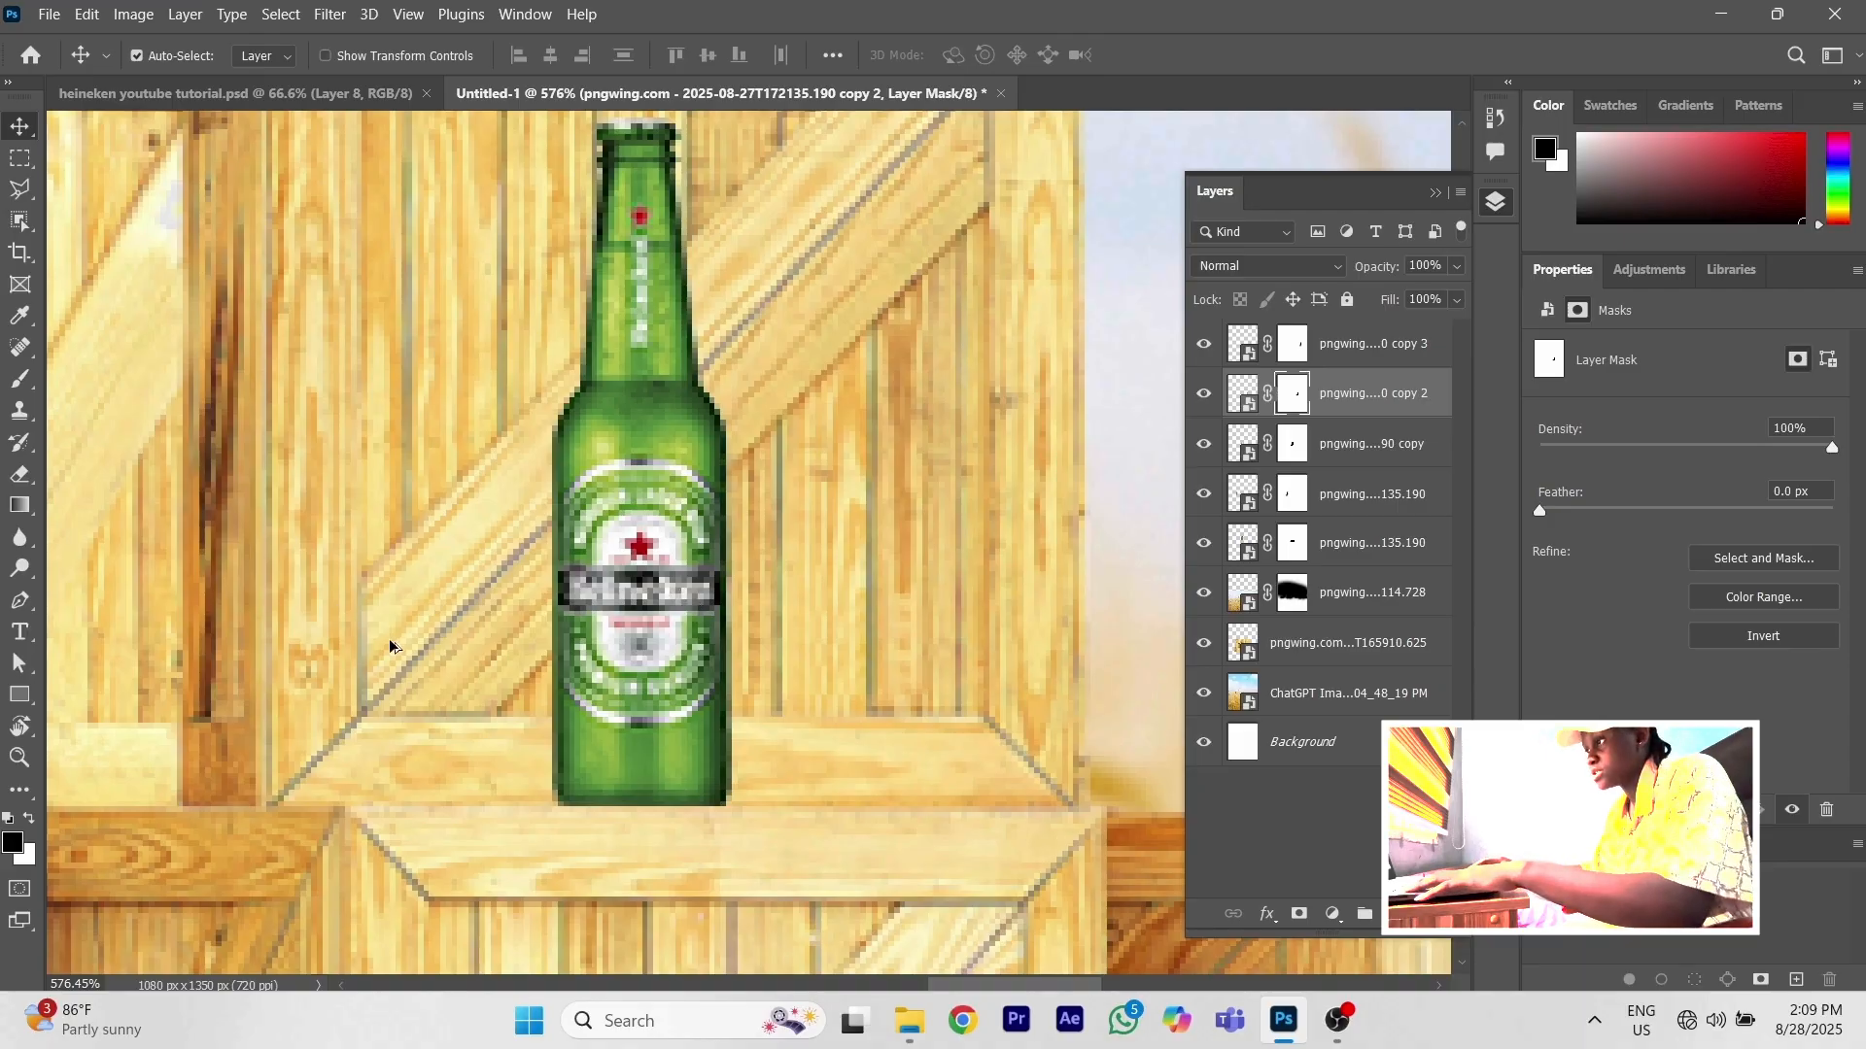
Hide the second small bottle and outline a polygonal lasso selection following the top edge of the crate it stands on
scroll(387, 651, down, 4)
scroll(412, 645, left, 12)
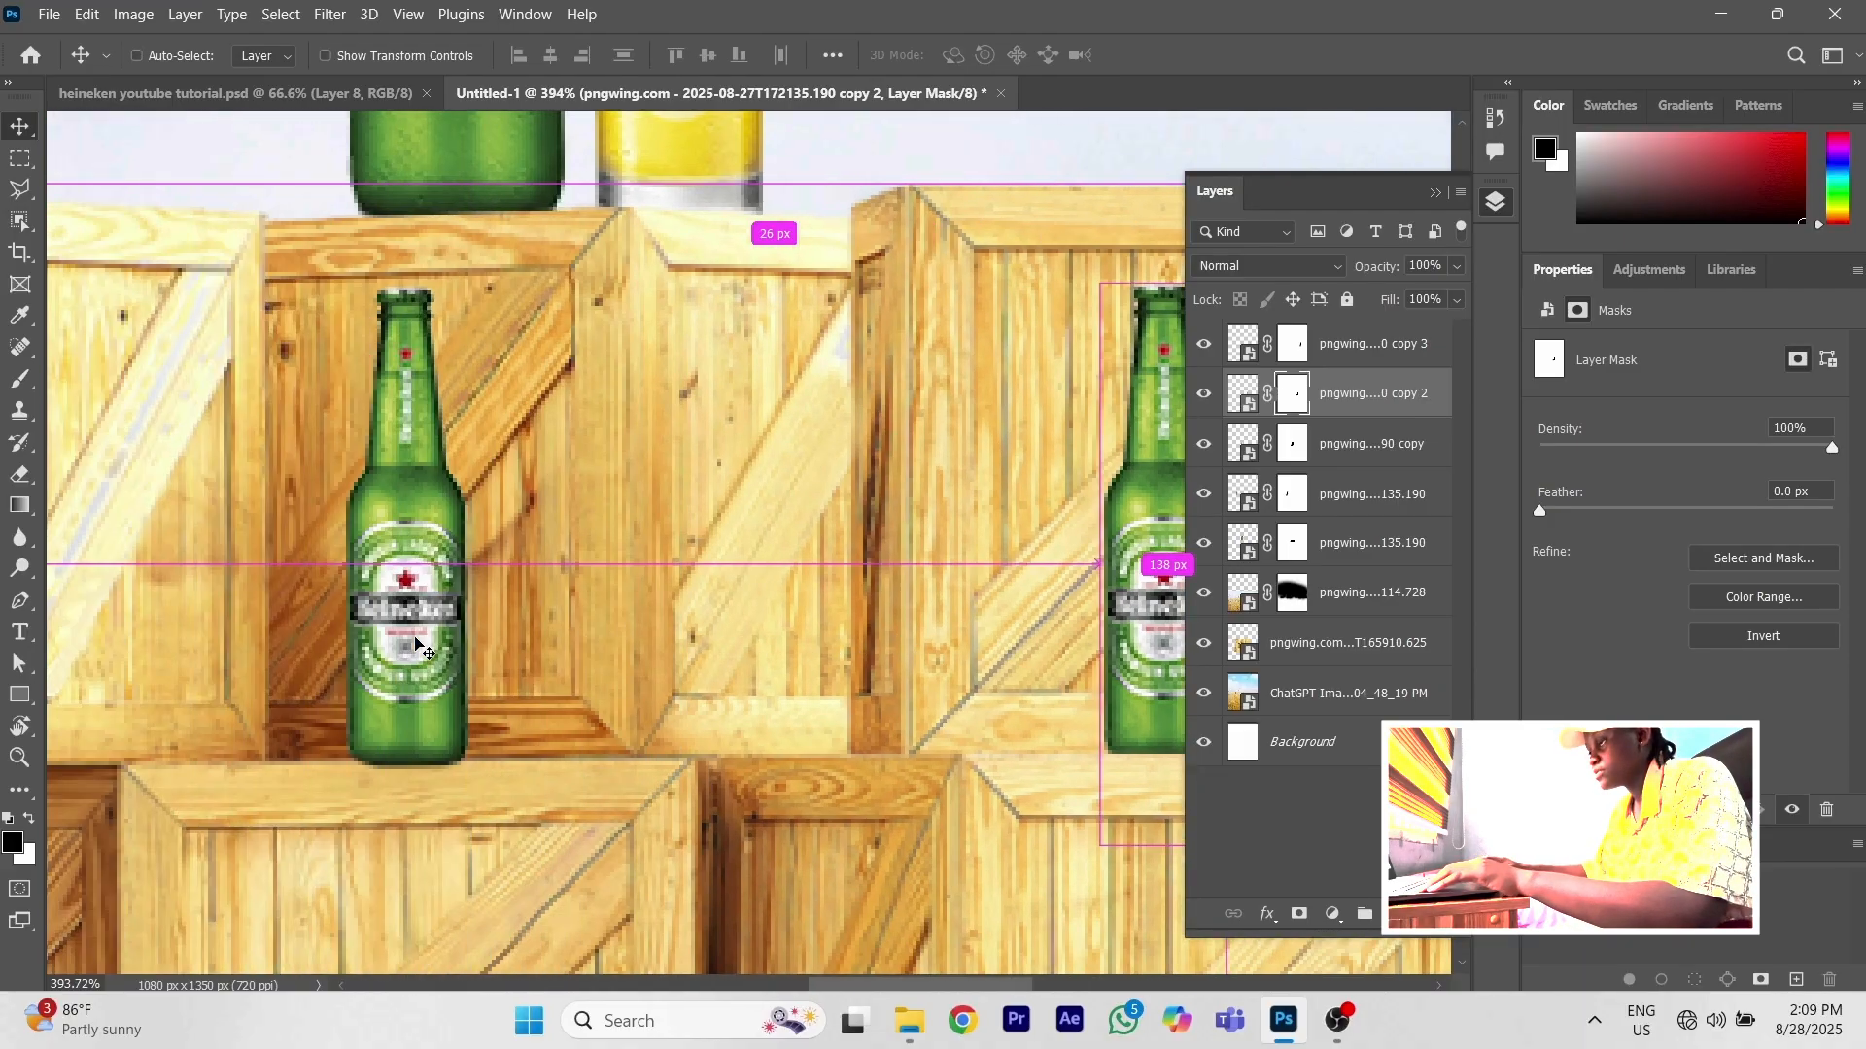
scroll(417, 645, left, 8)
scroll(836, 710, up, 3)
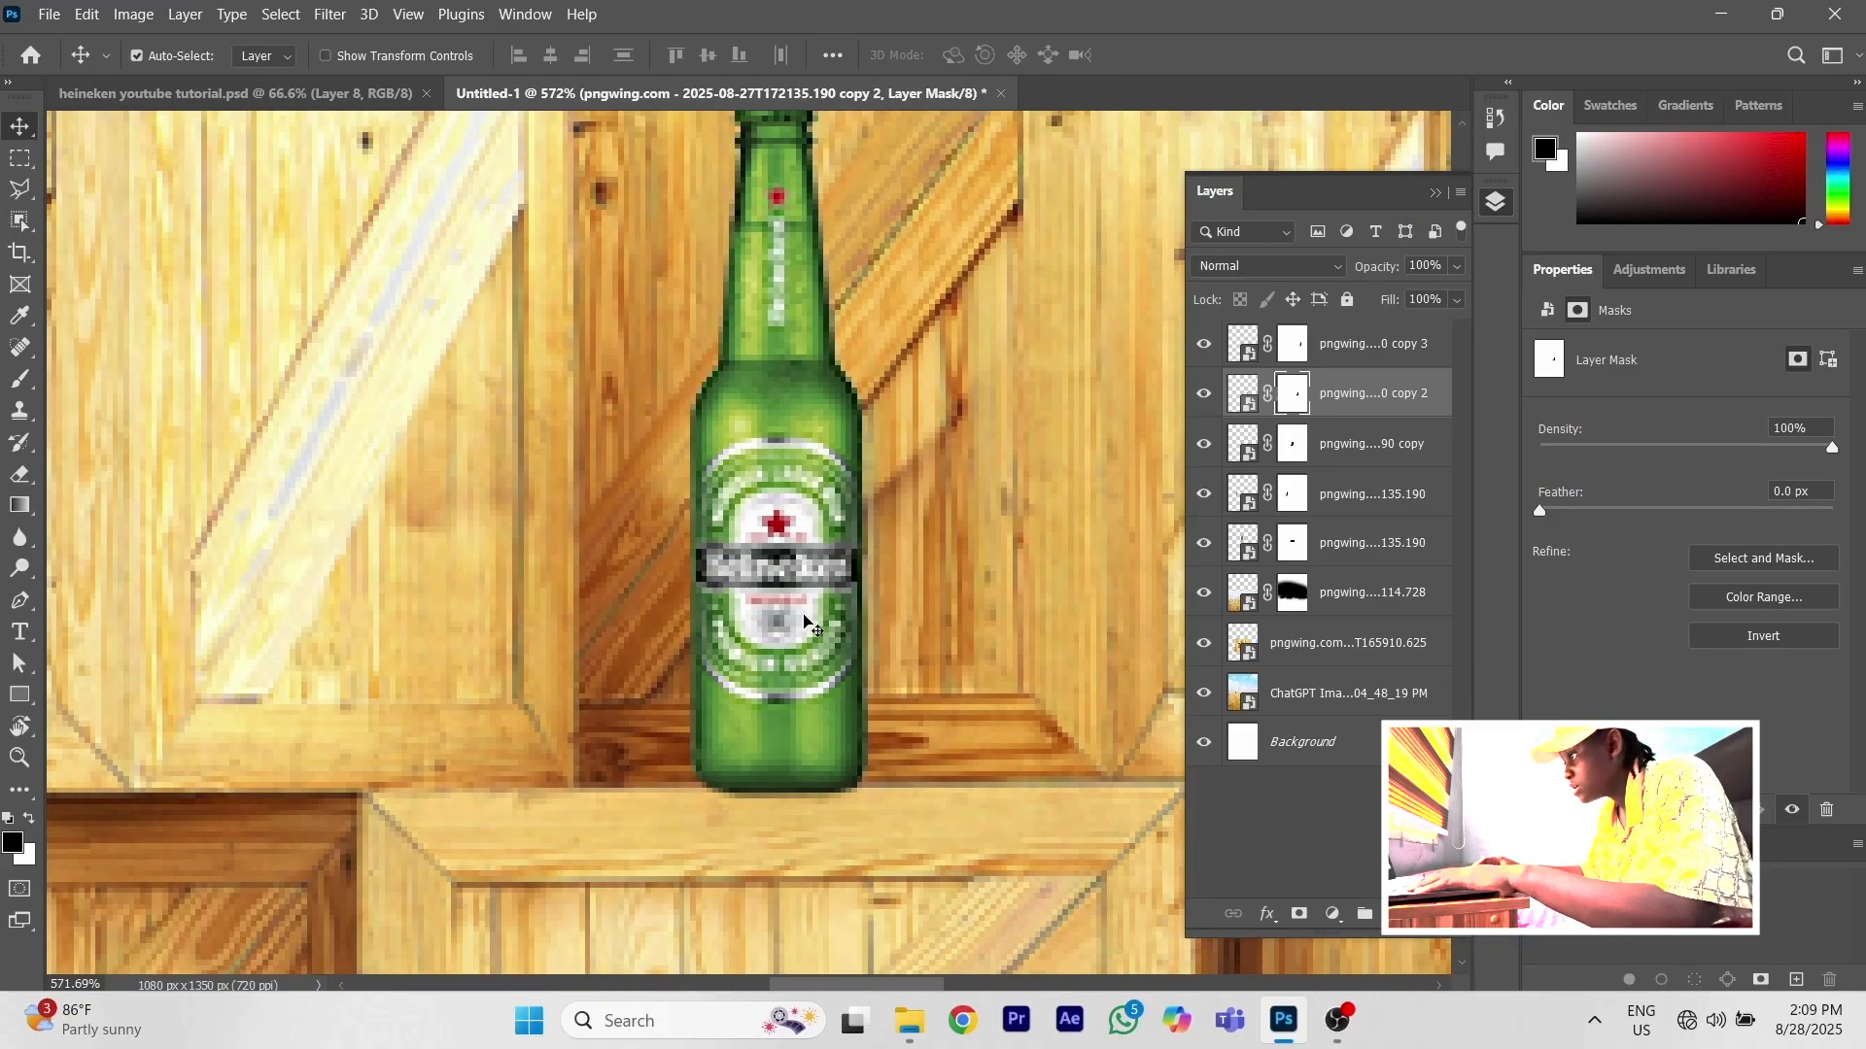
click(1017, 629)
click(1205, 445)
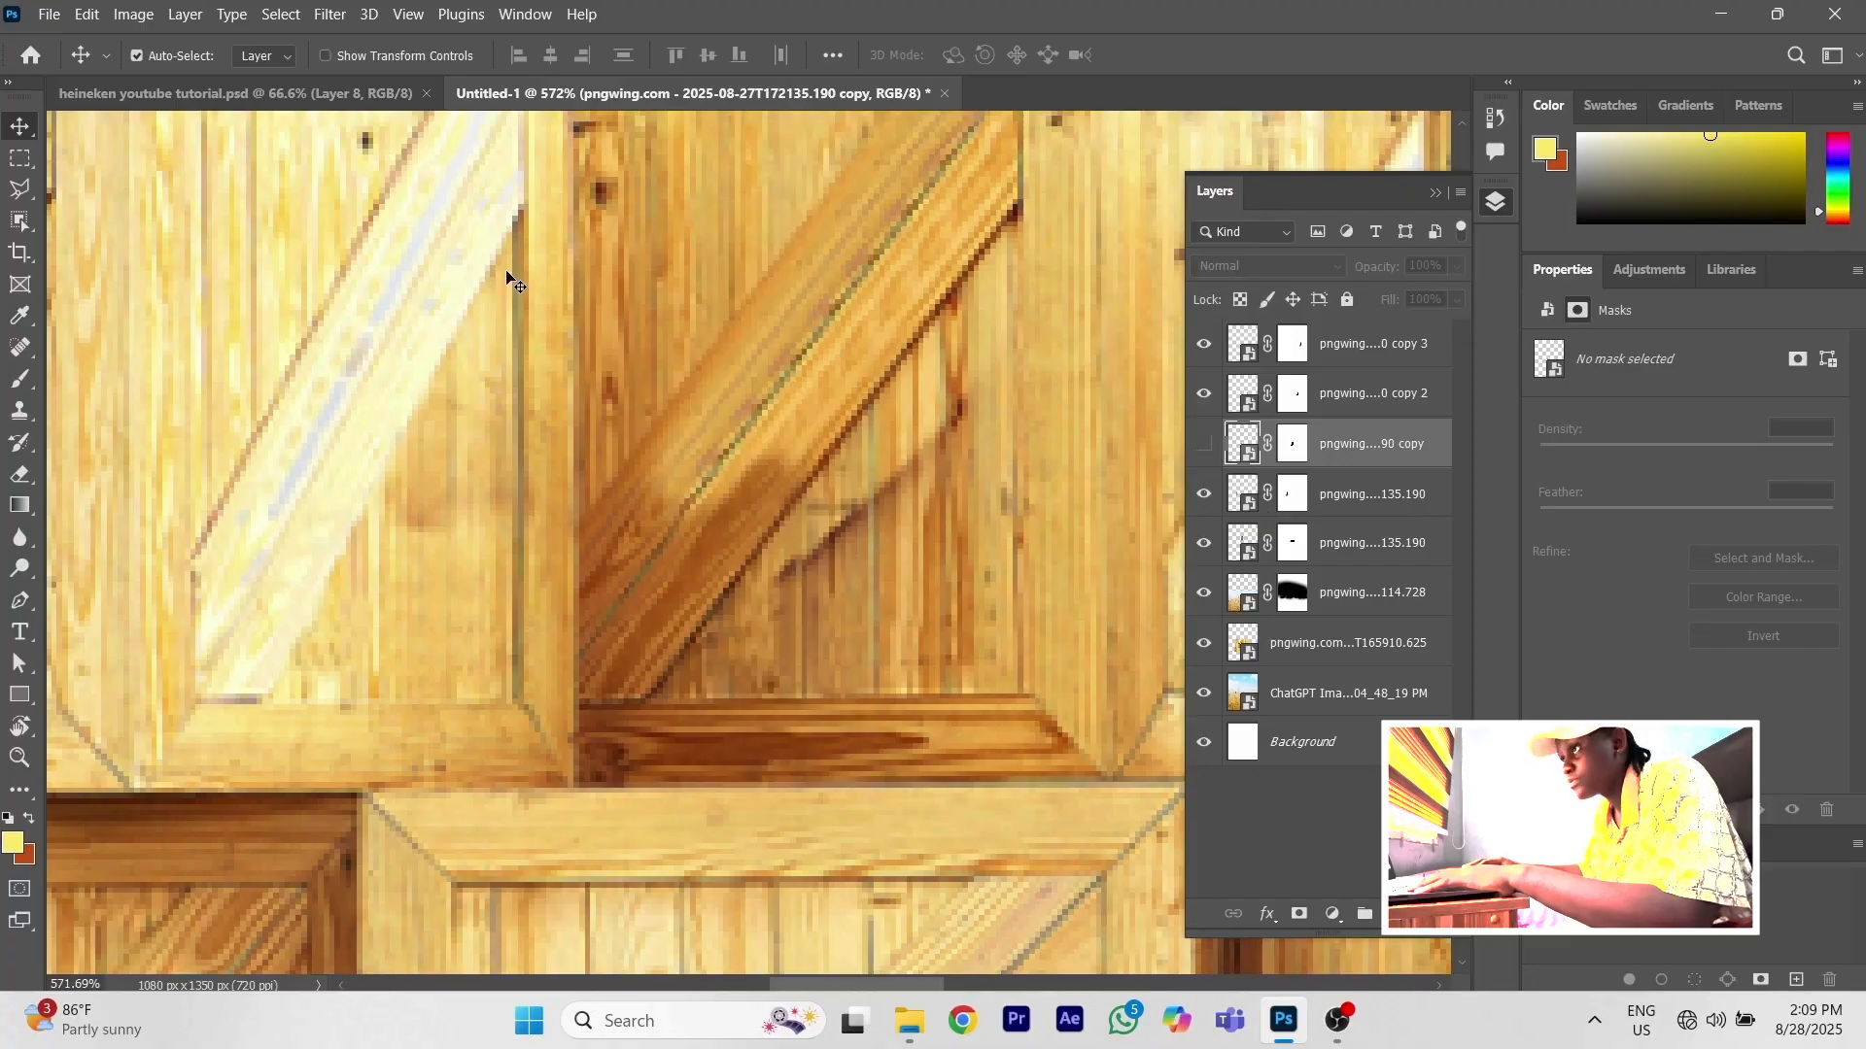
click(27, 200)
click(577, 787)
click(1090, 783)
click(957, 930)
click(638, 920)
click(531, 816)
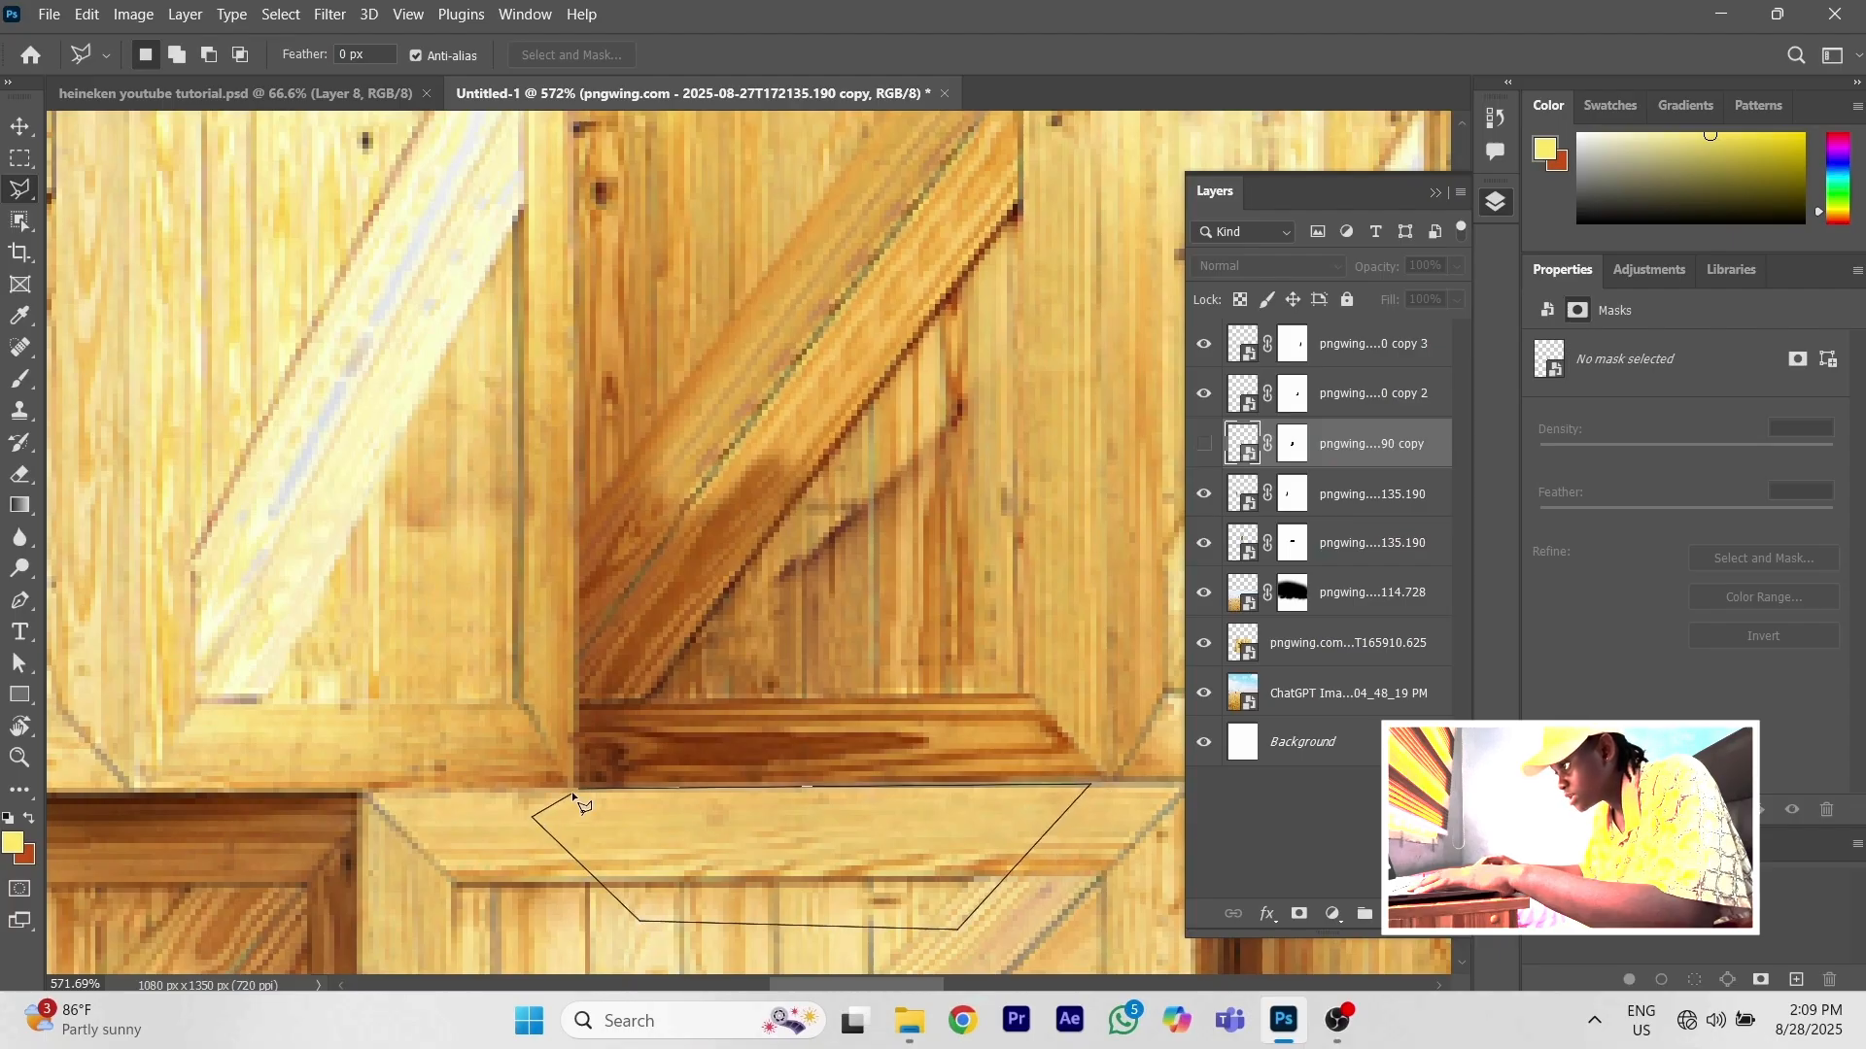
click(580, 789)
Show the second small bottle again, brush black on its layer mask to cut its base along the crate edge, and deselect
click(1206, 446)
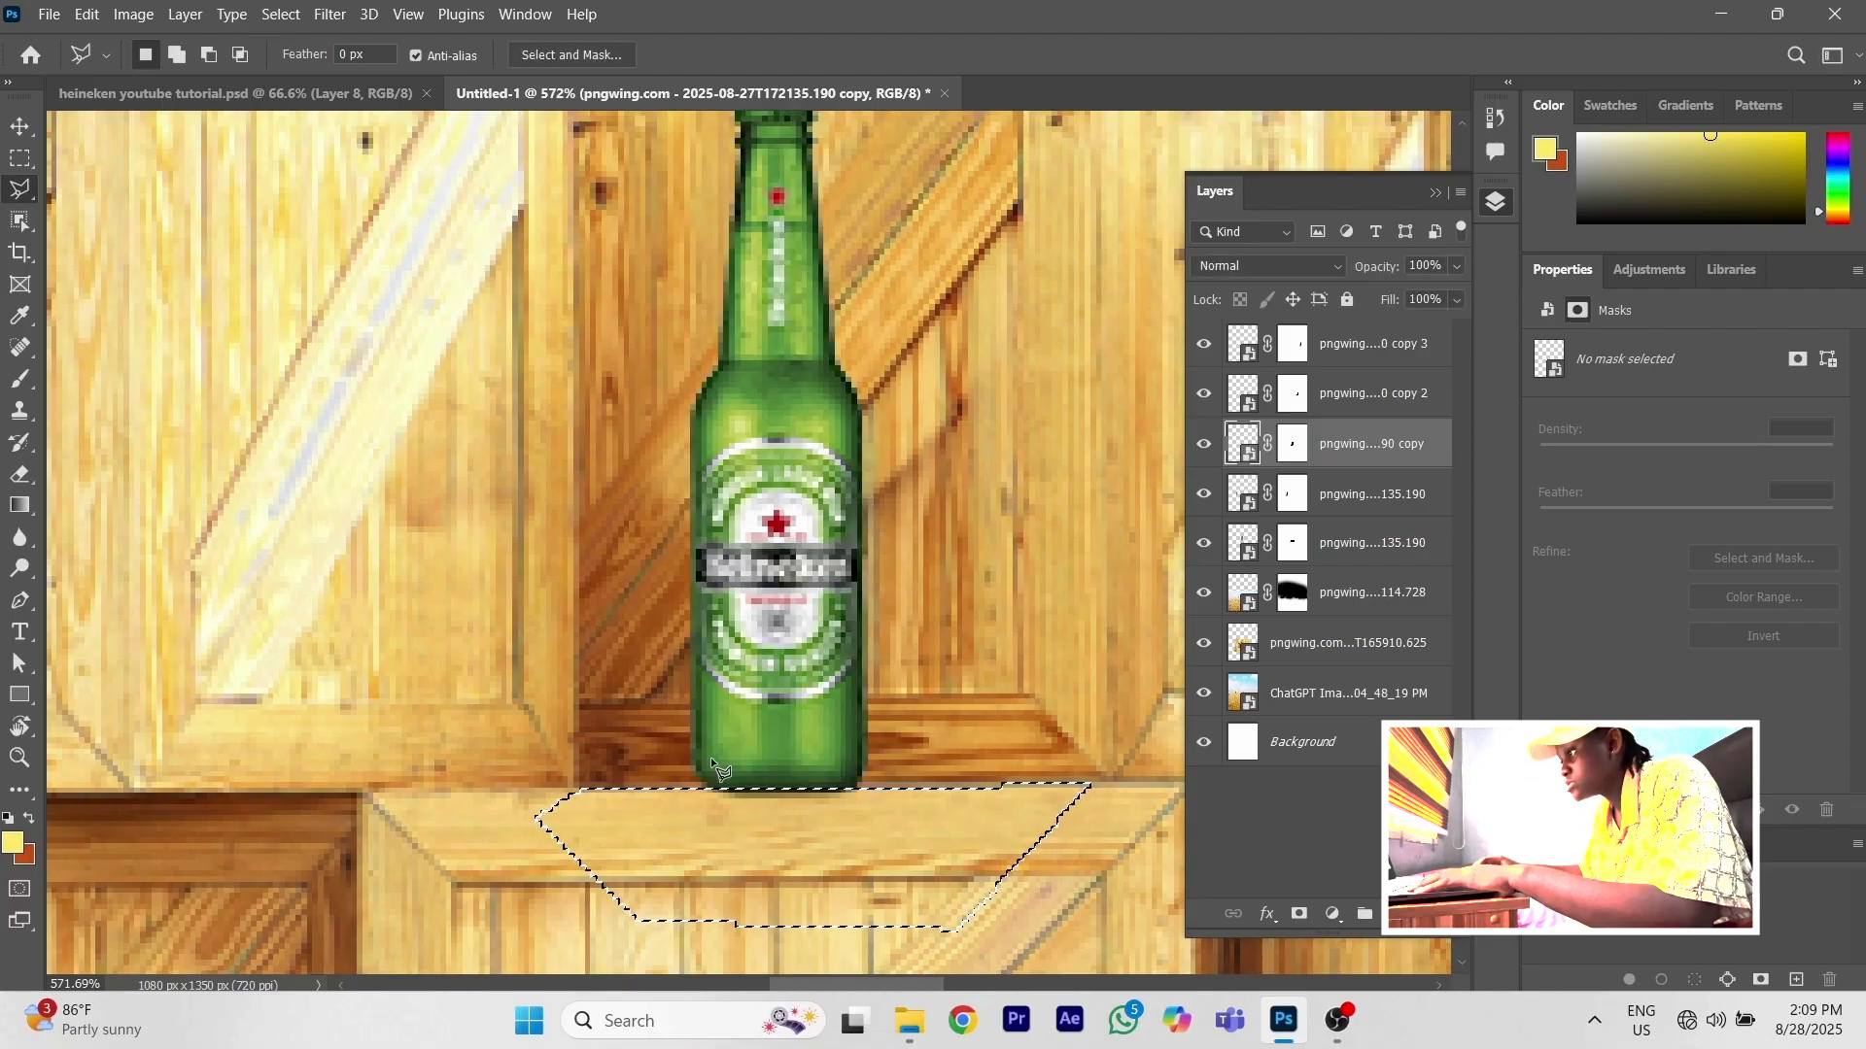
key(b)
click(1292, 443)
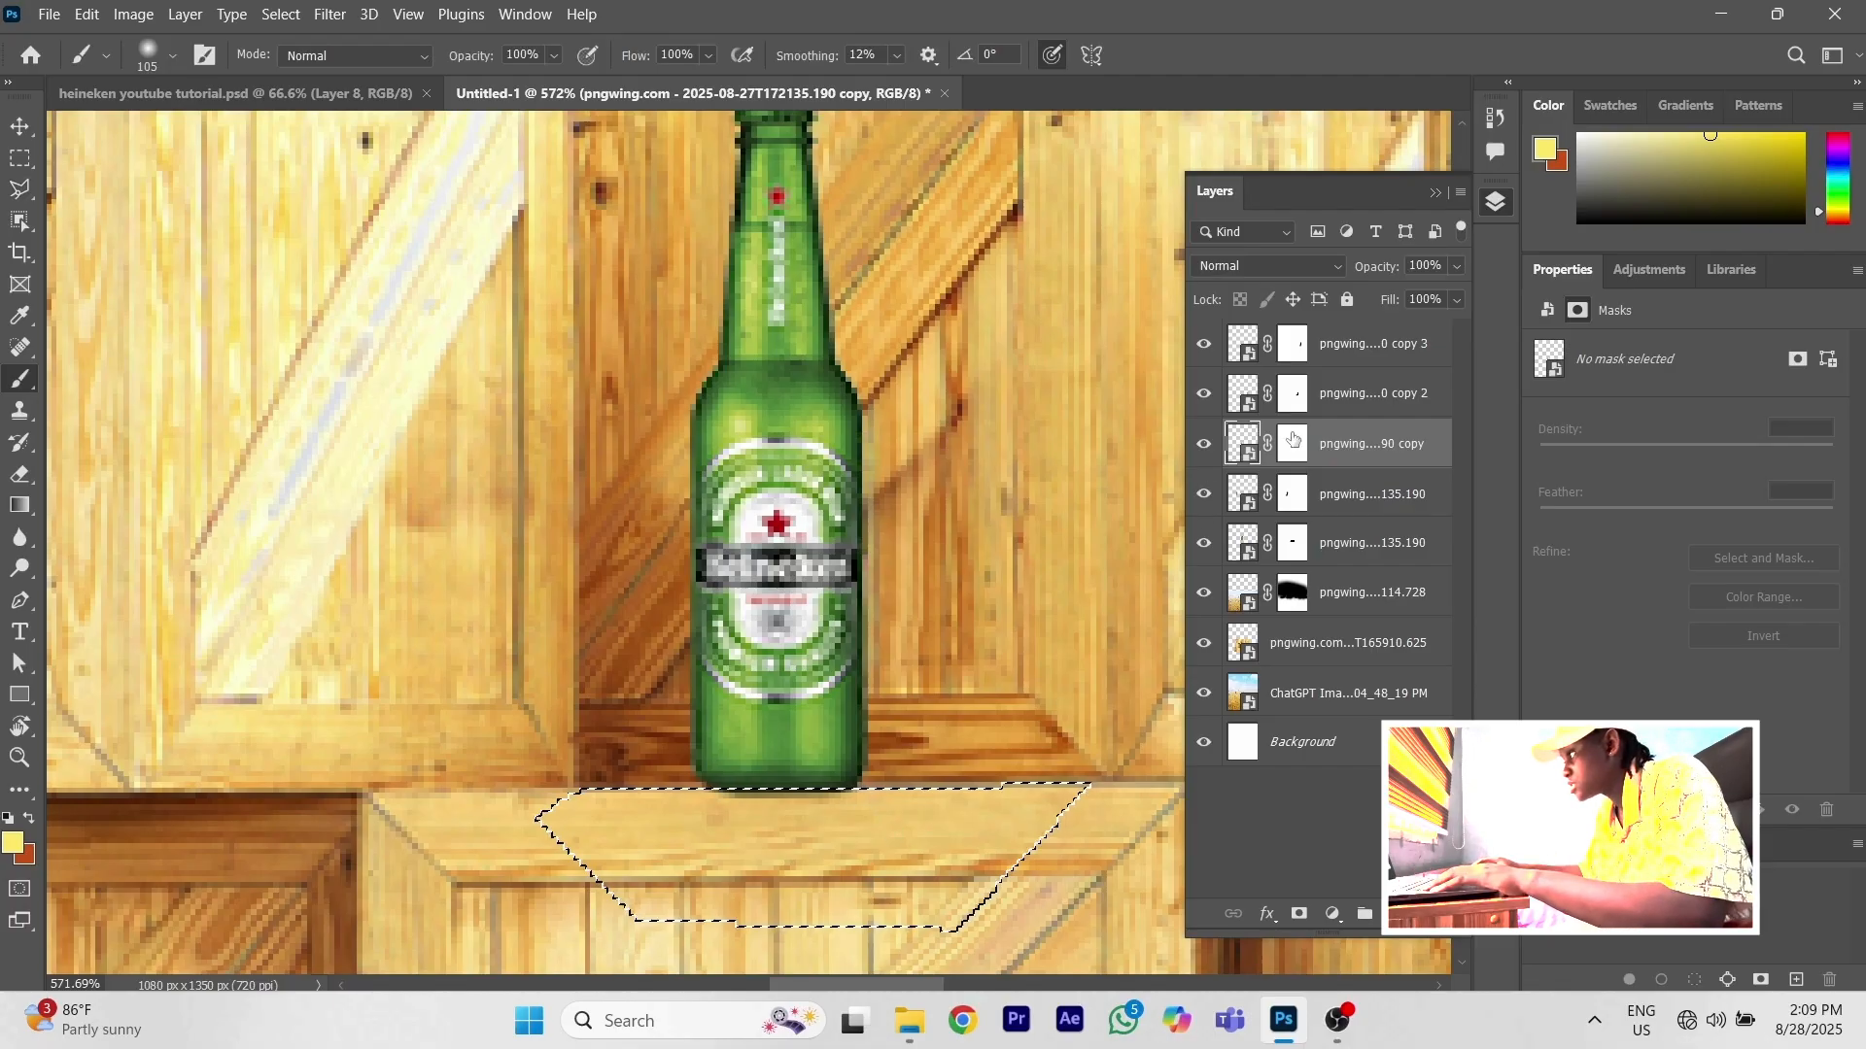
key(d)
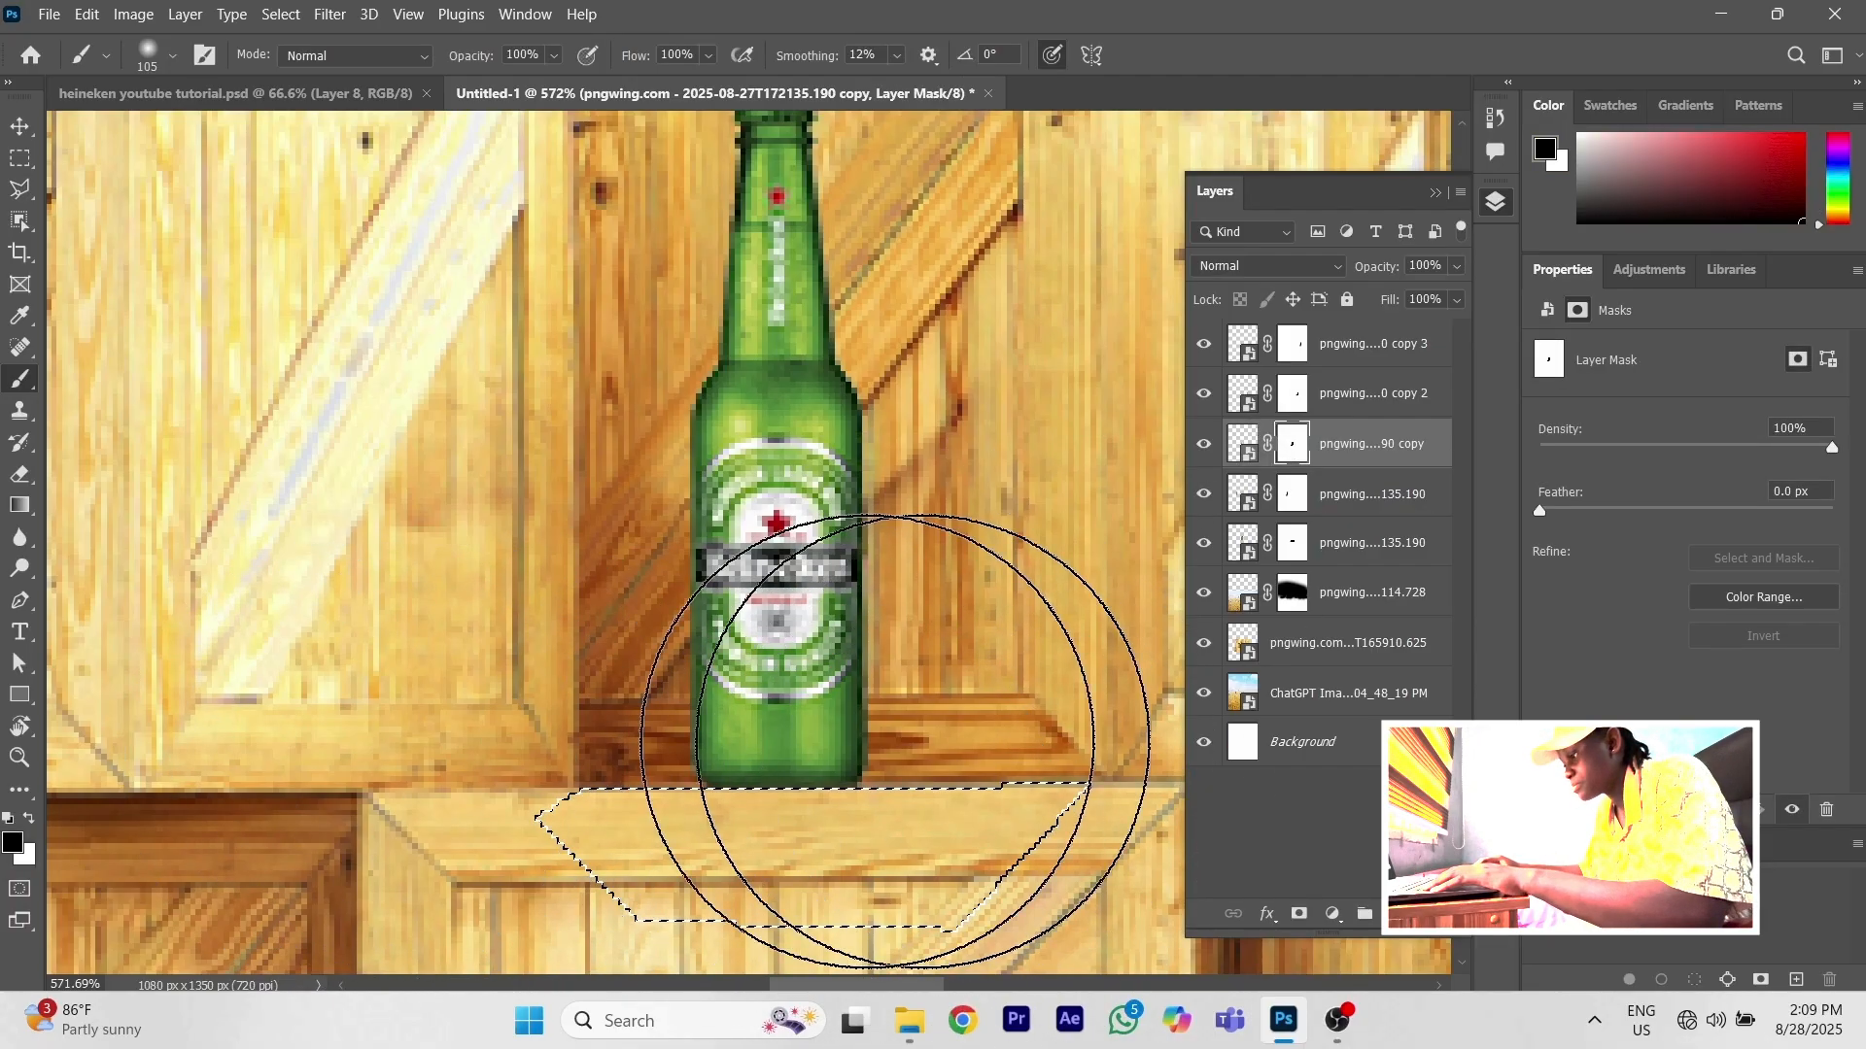
key(v)
key(ctrl+d)
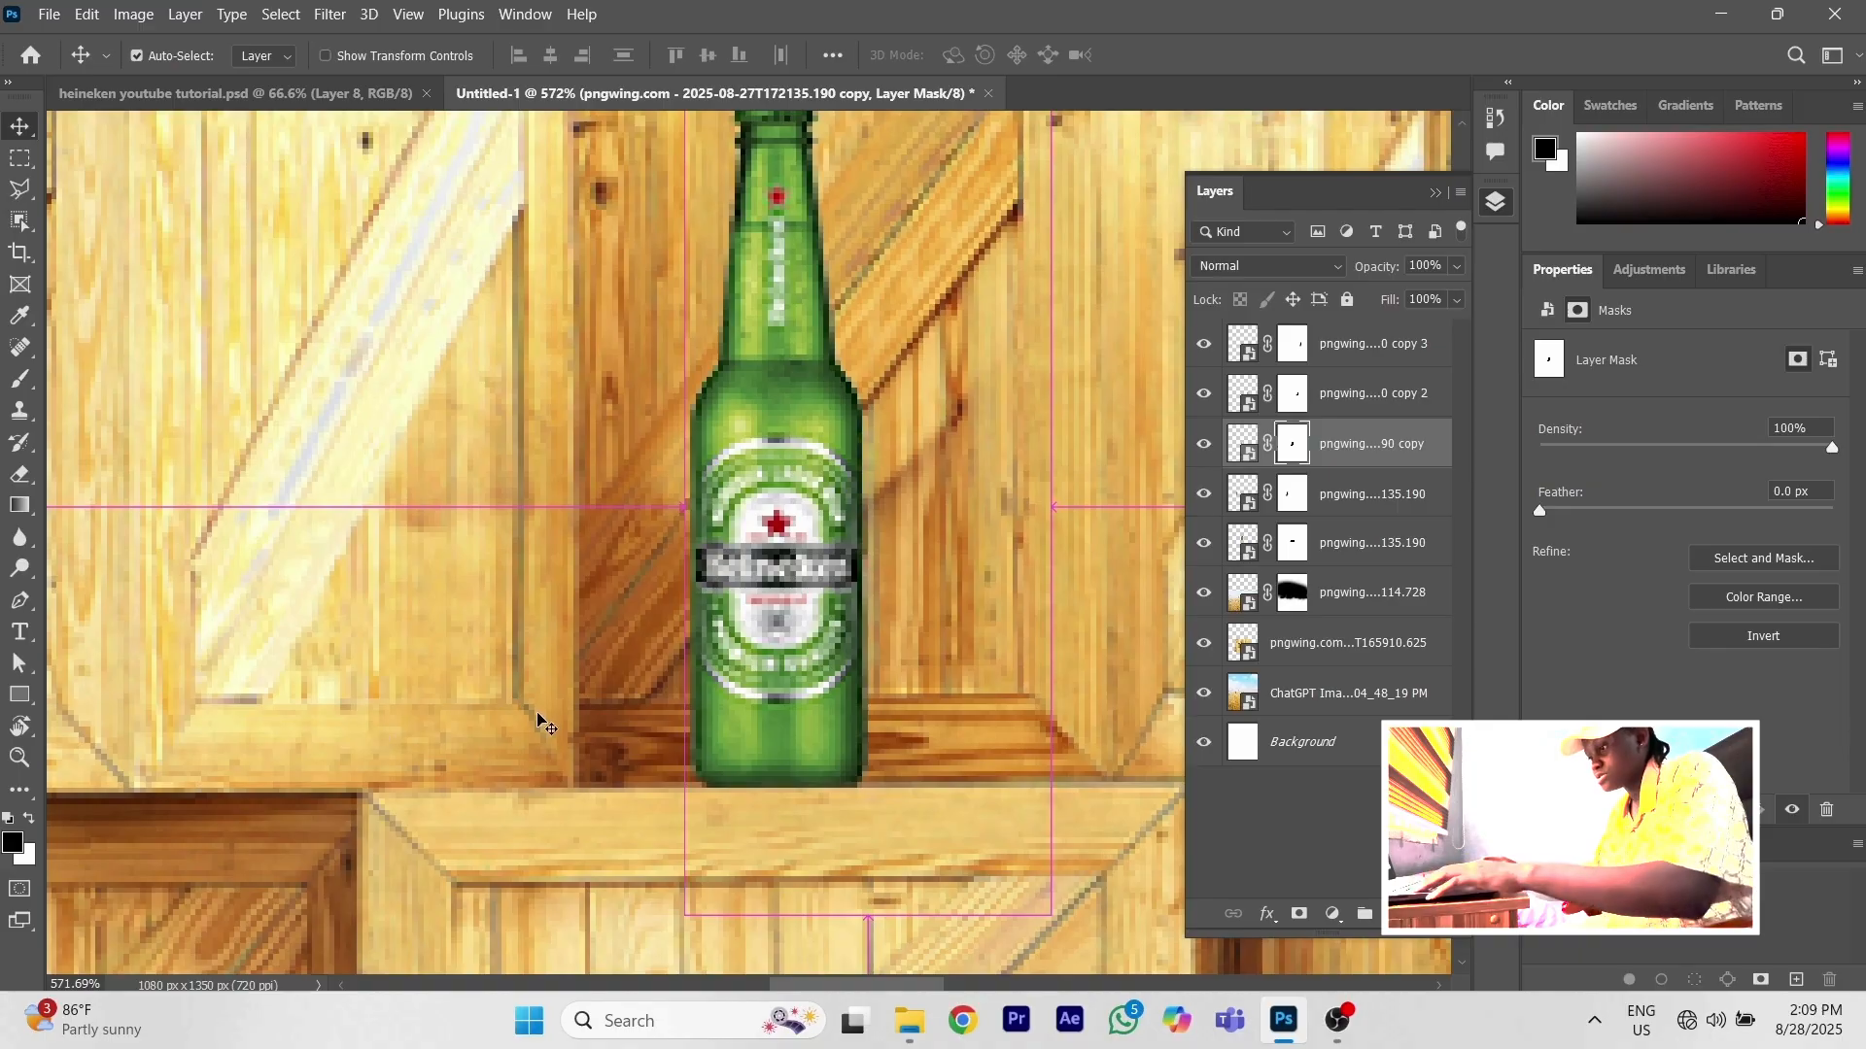
Hide the leftmost small bottle and outline a polygonal lasso selection from the lower left crate's top edge downward
scroll(373, 714, up, 3)
scroll(393, 705, down, 5)
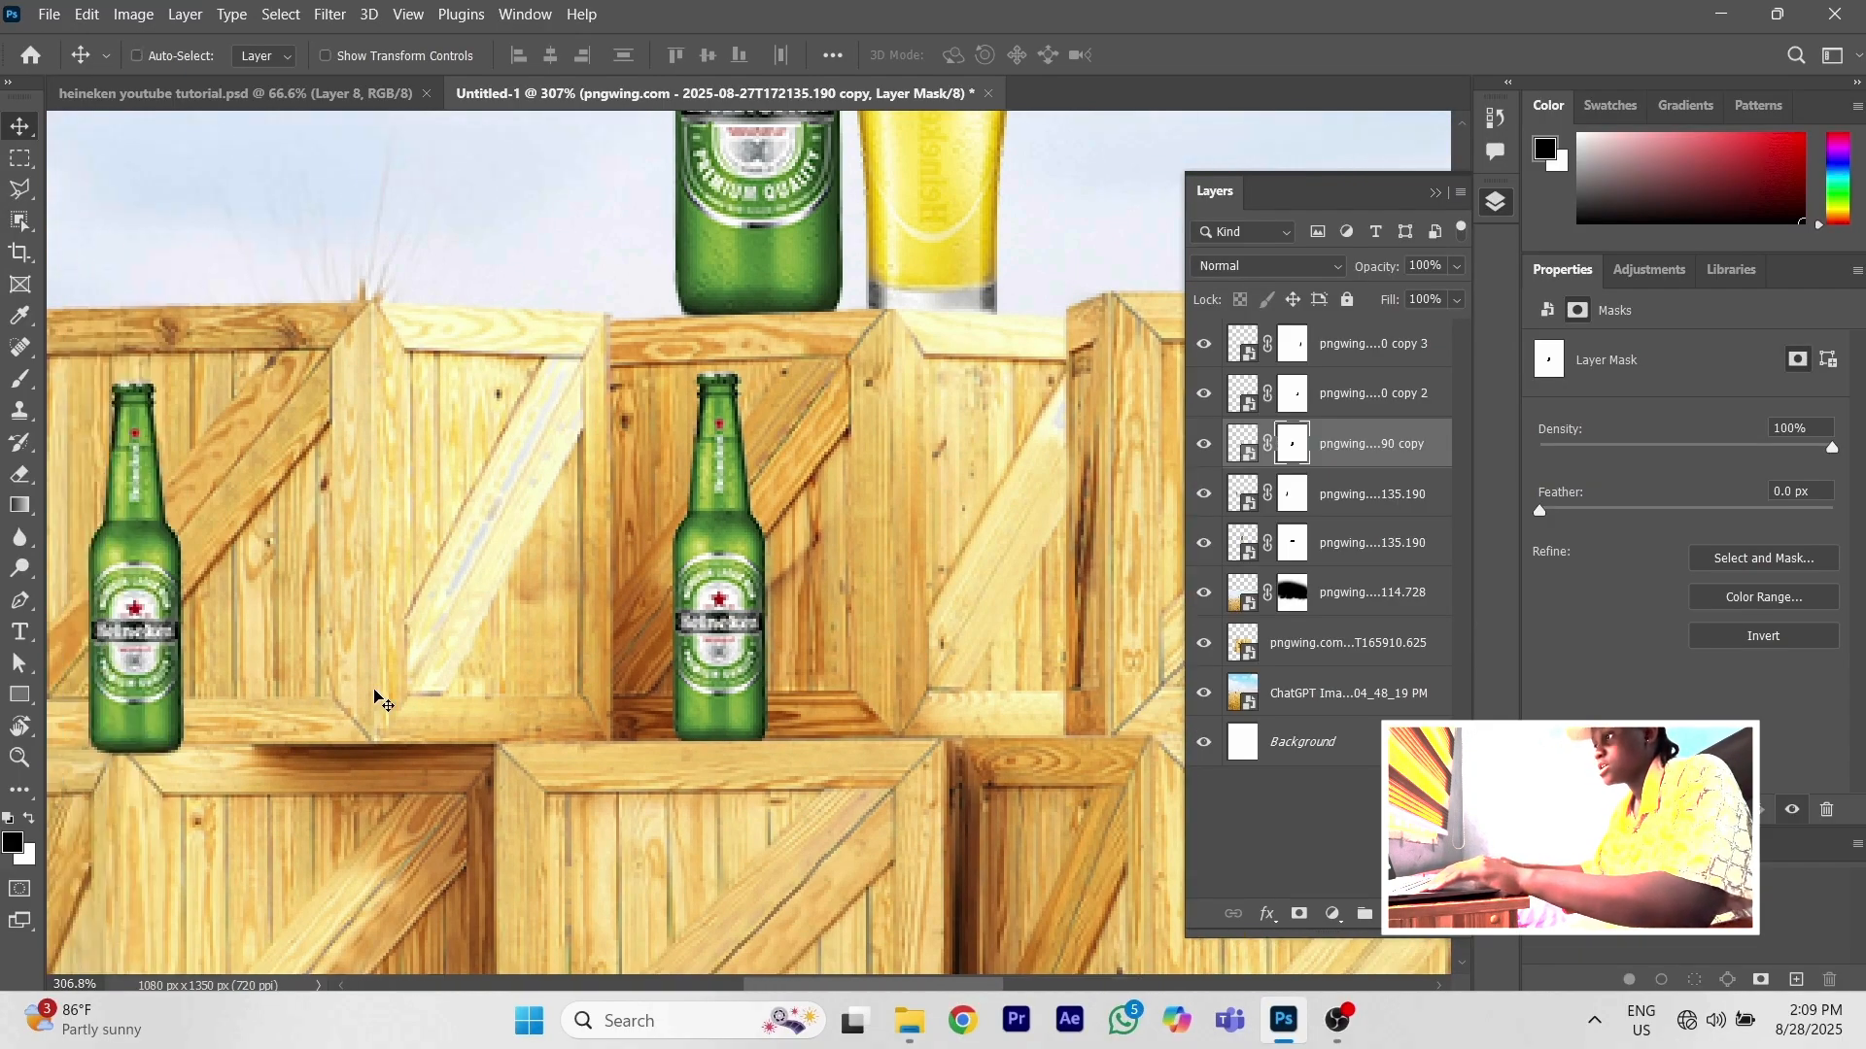
scroll(433, 696, up, 5)
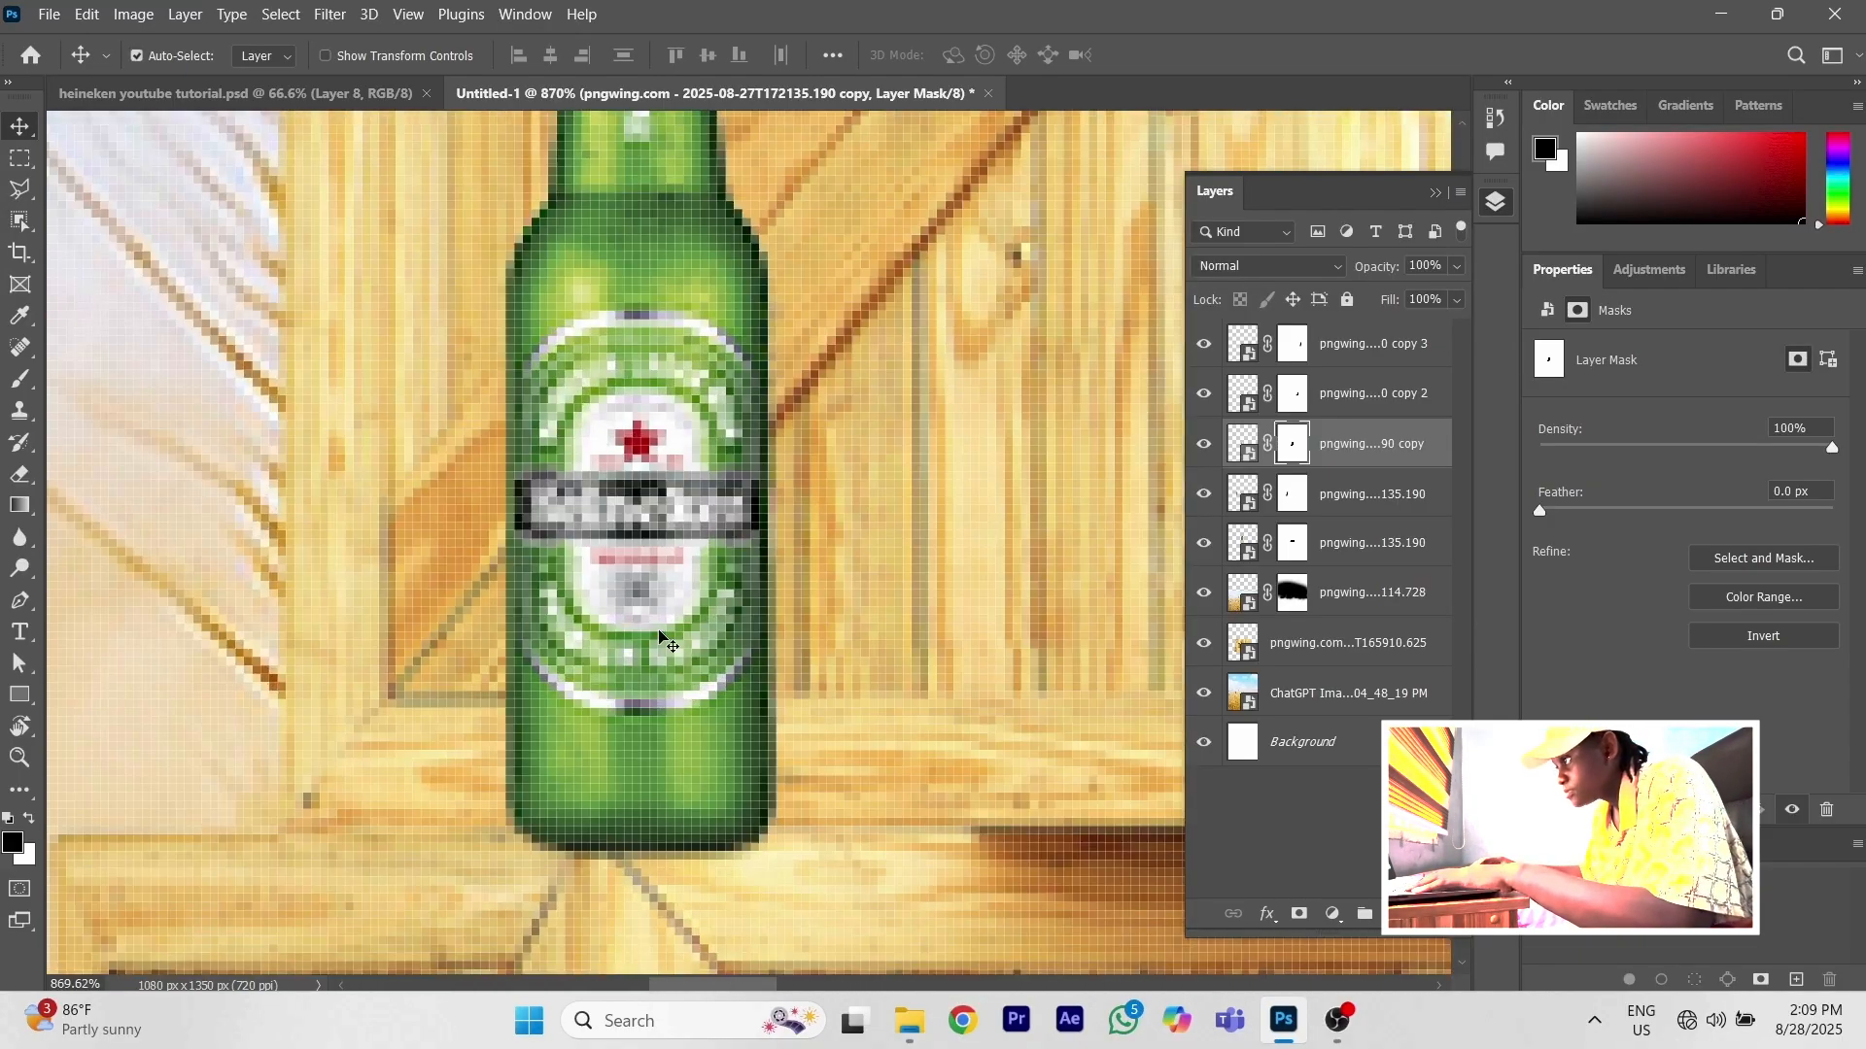
ctrl+click(673, 627)
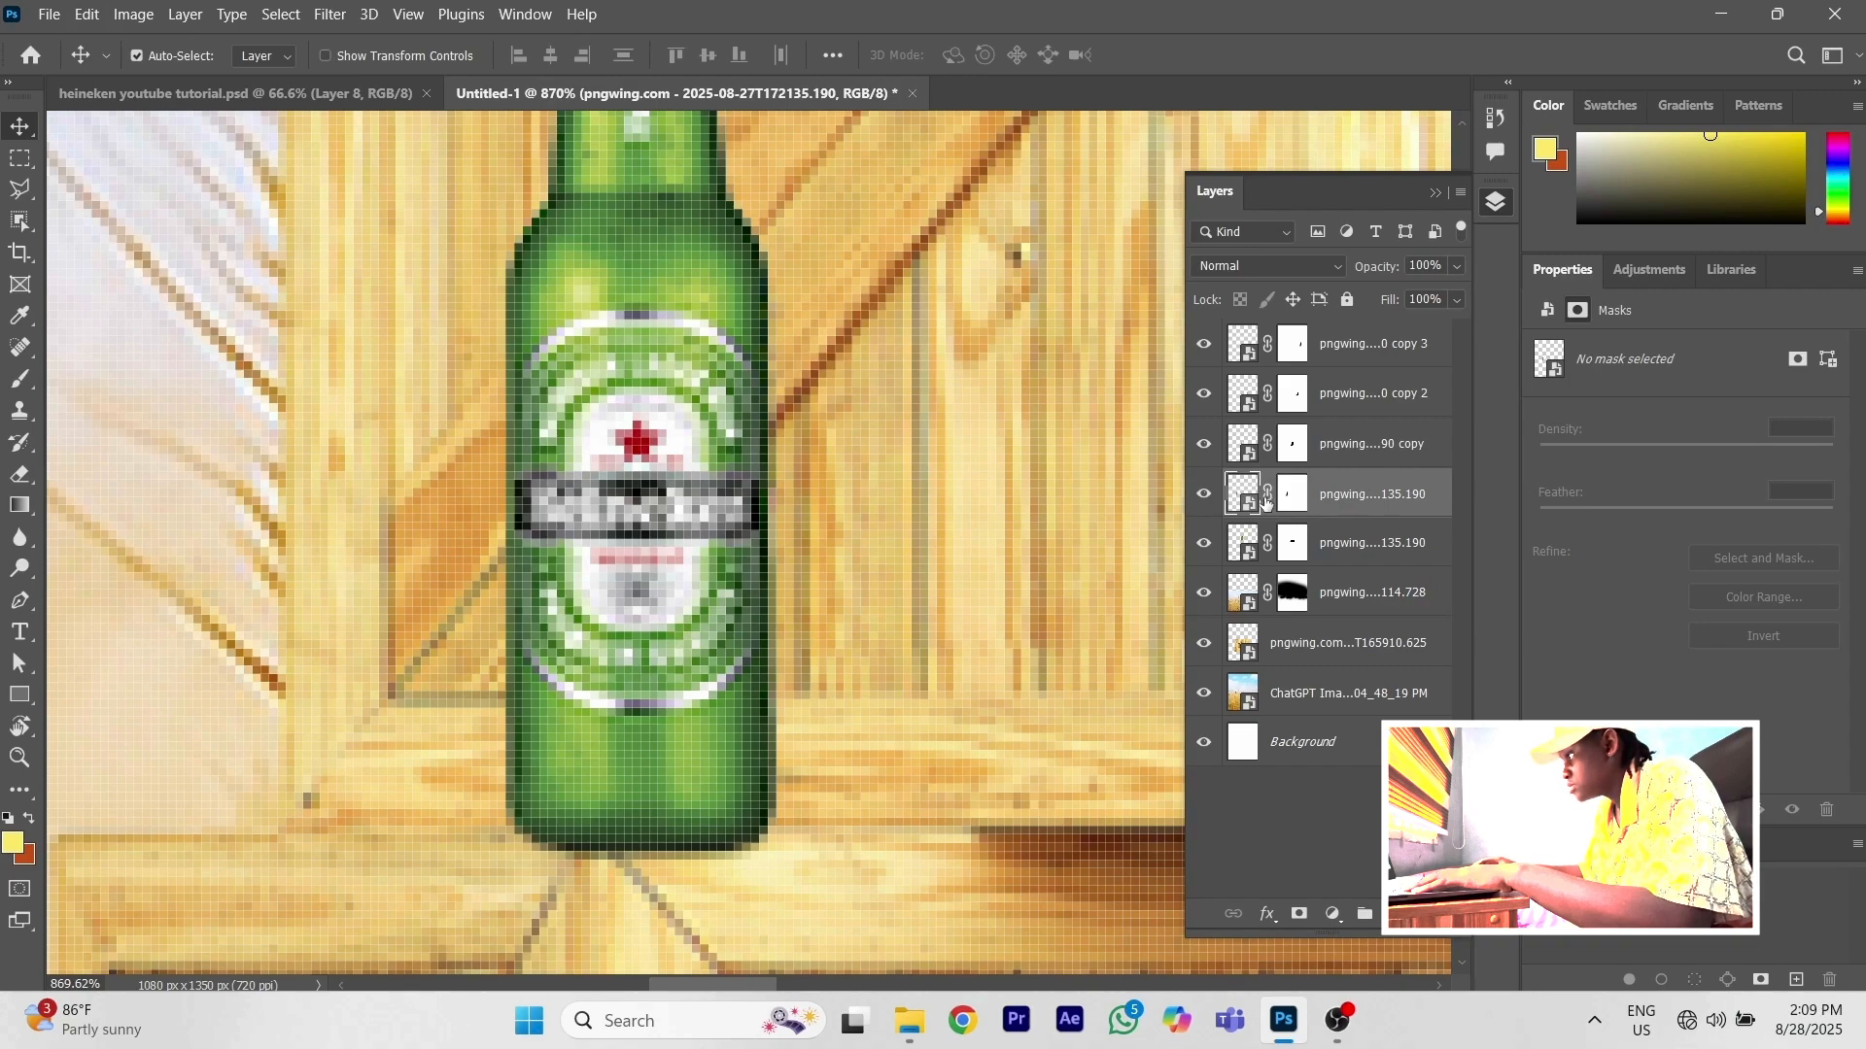
click(1205, 495)
click(716, 829)
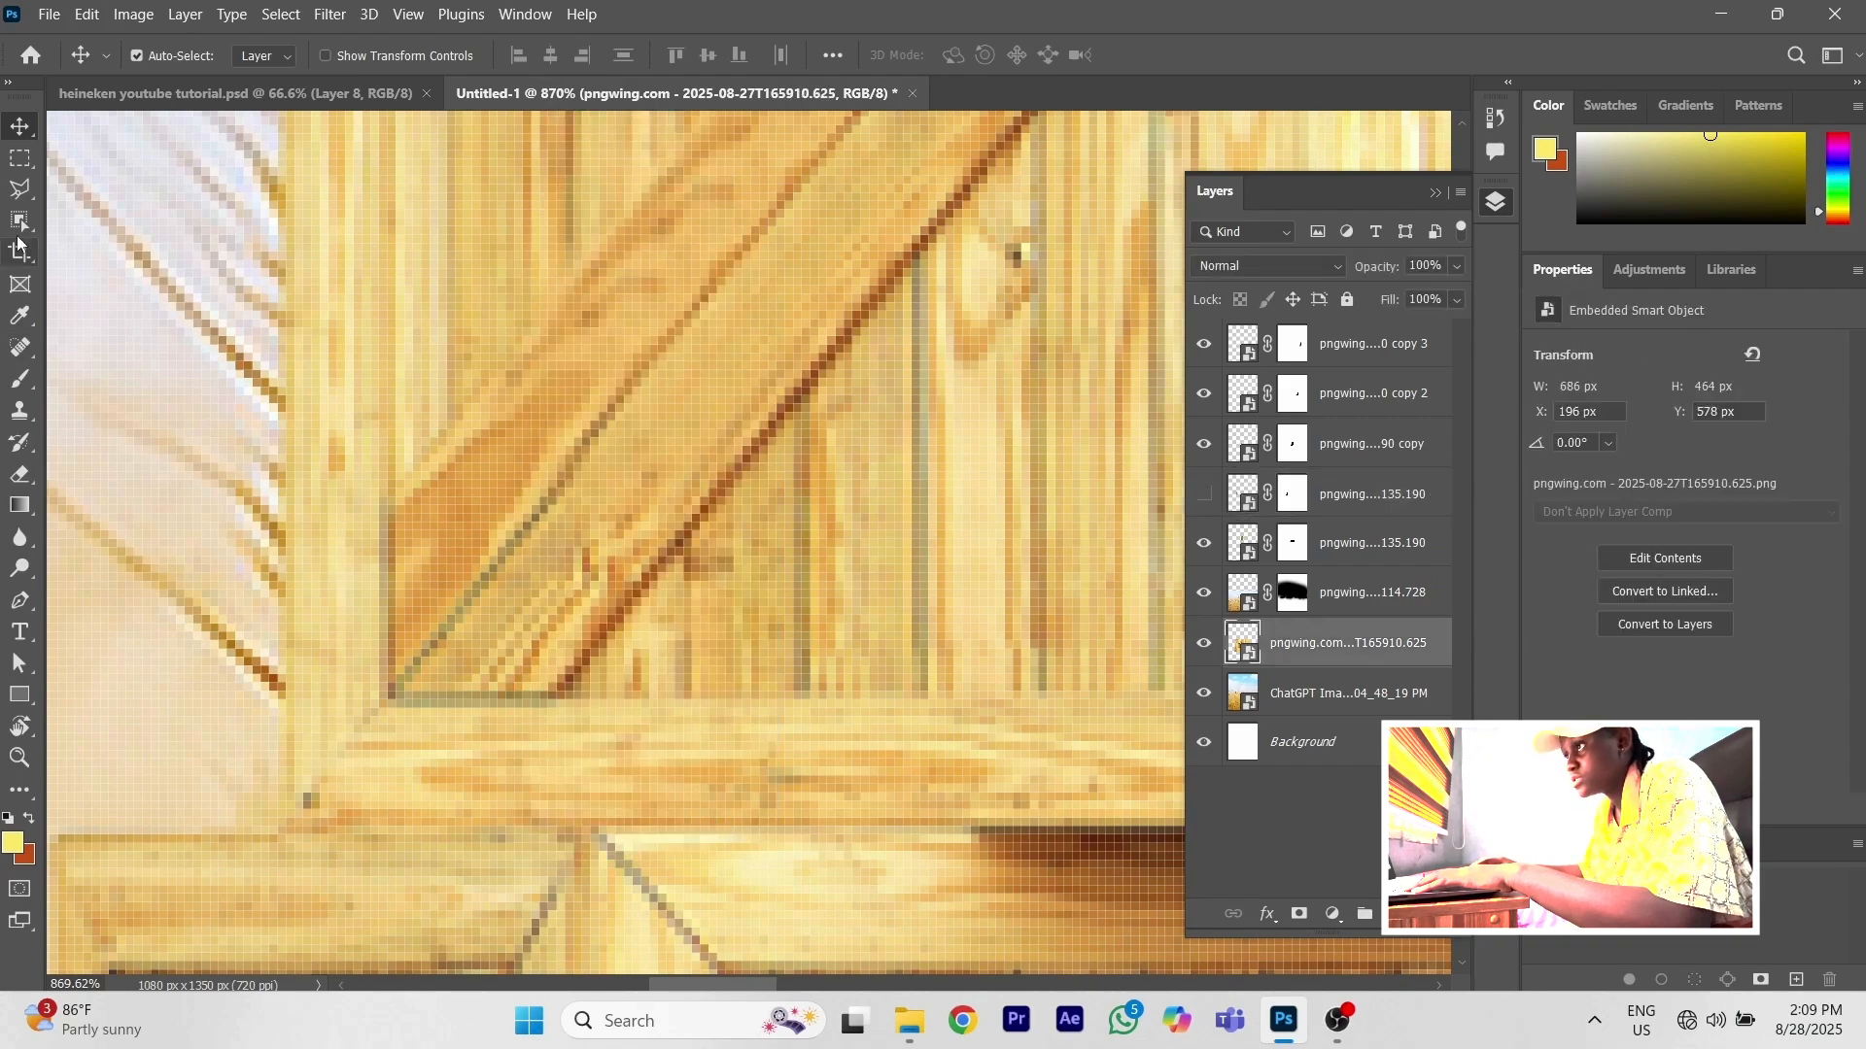
click(27, 192)
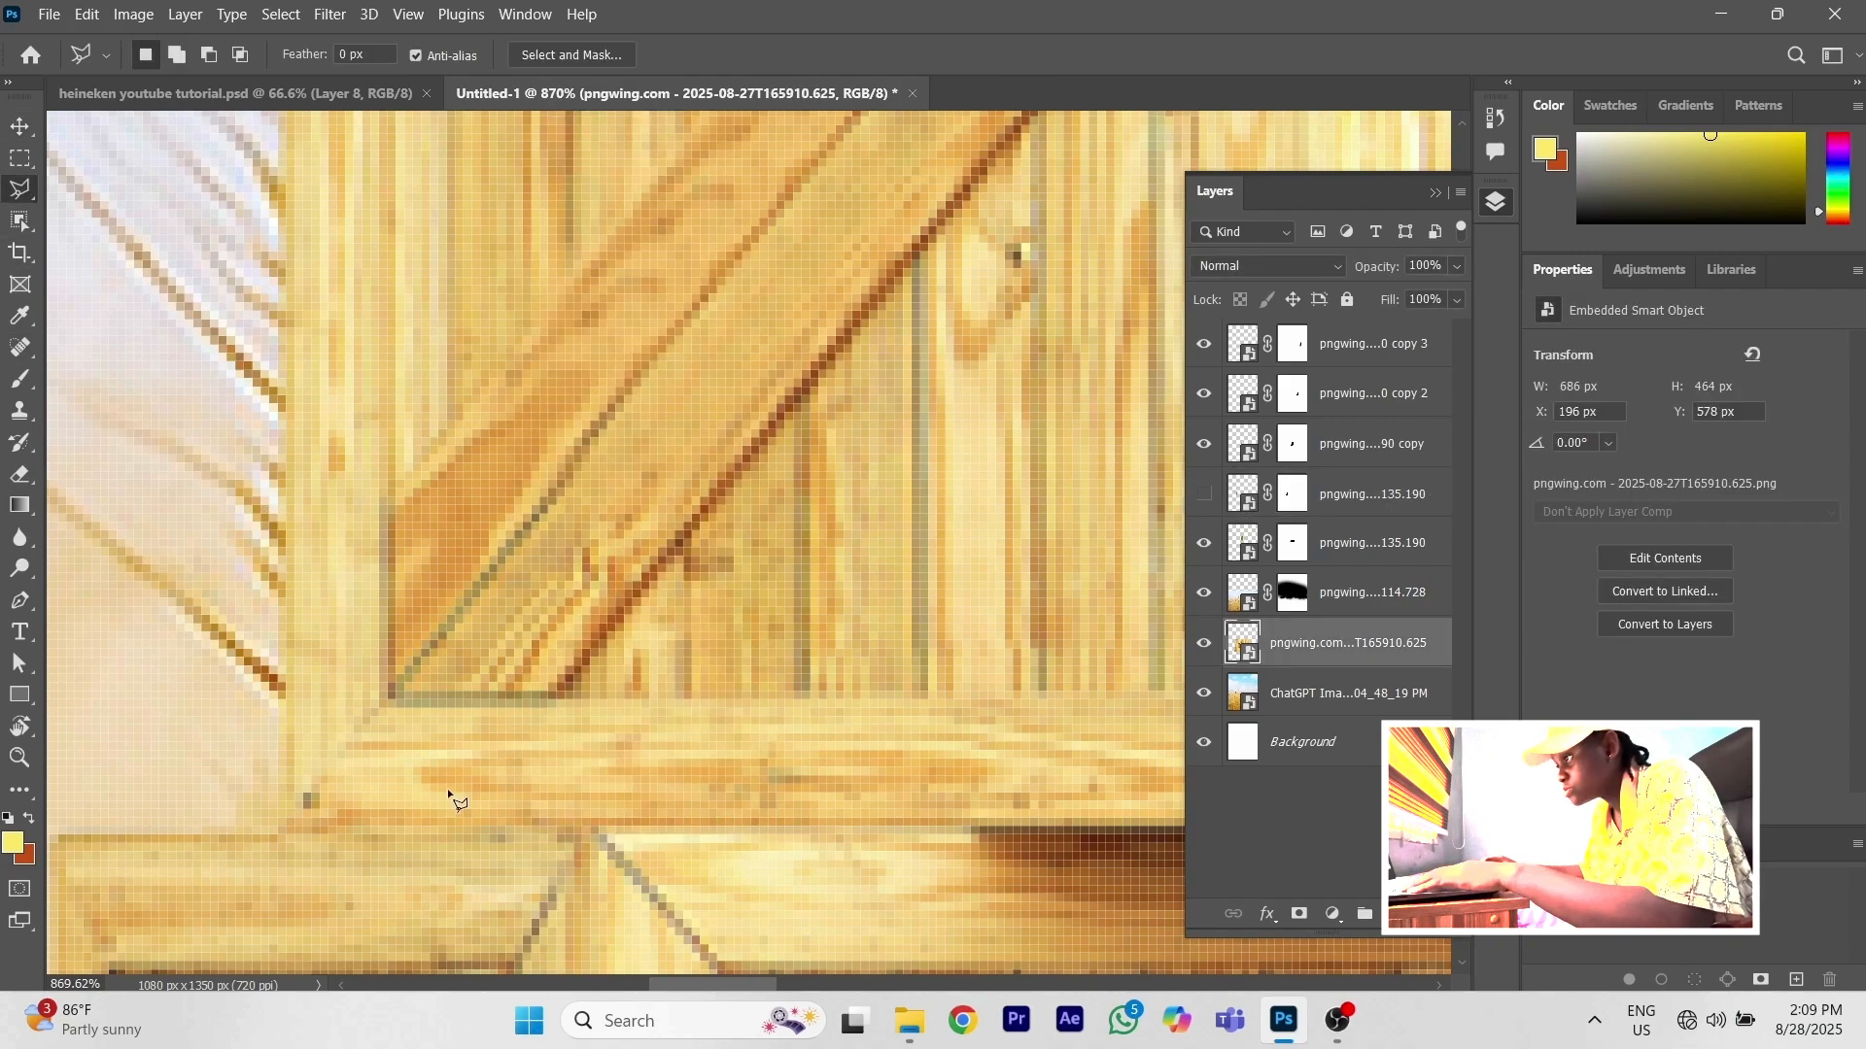
click(318, 836)
click(1060, 832)
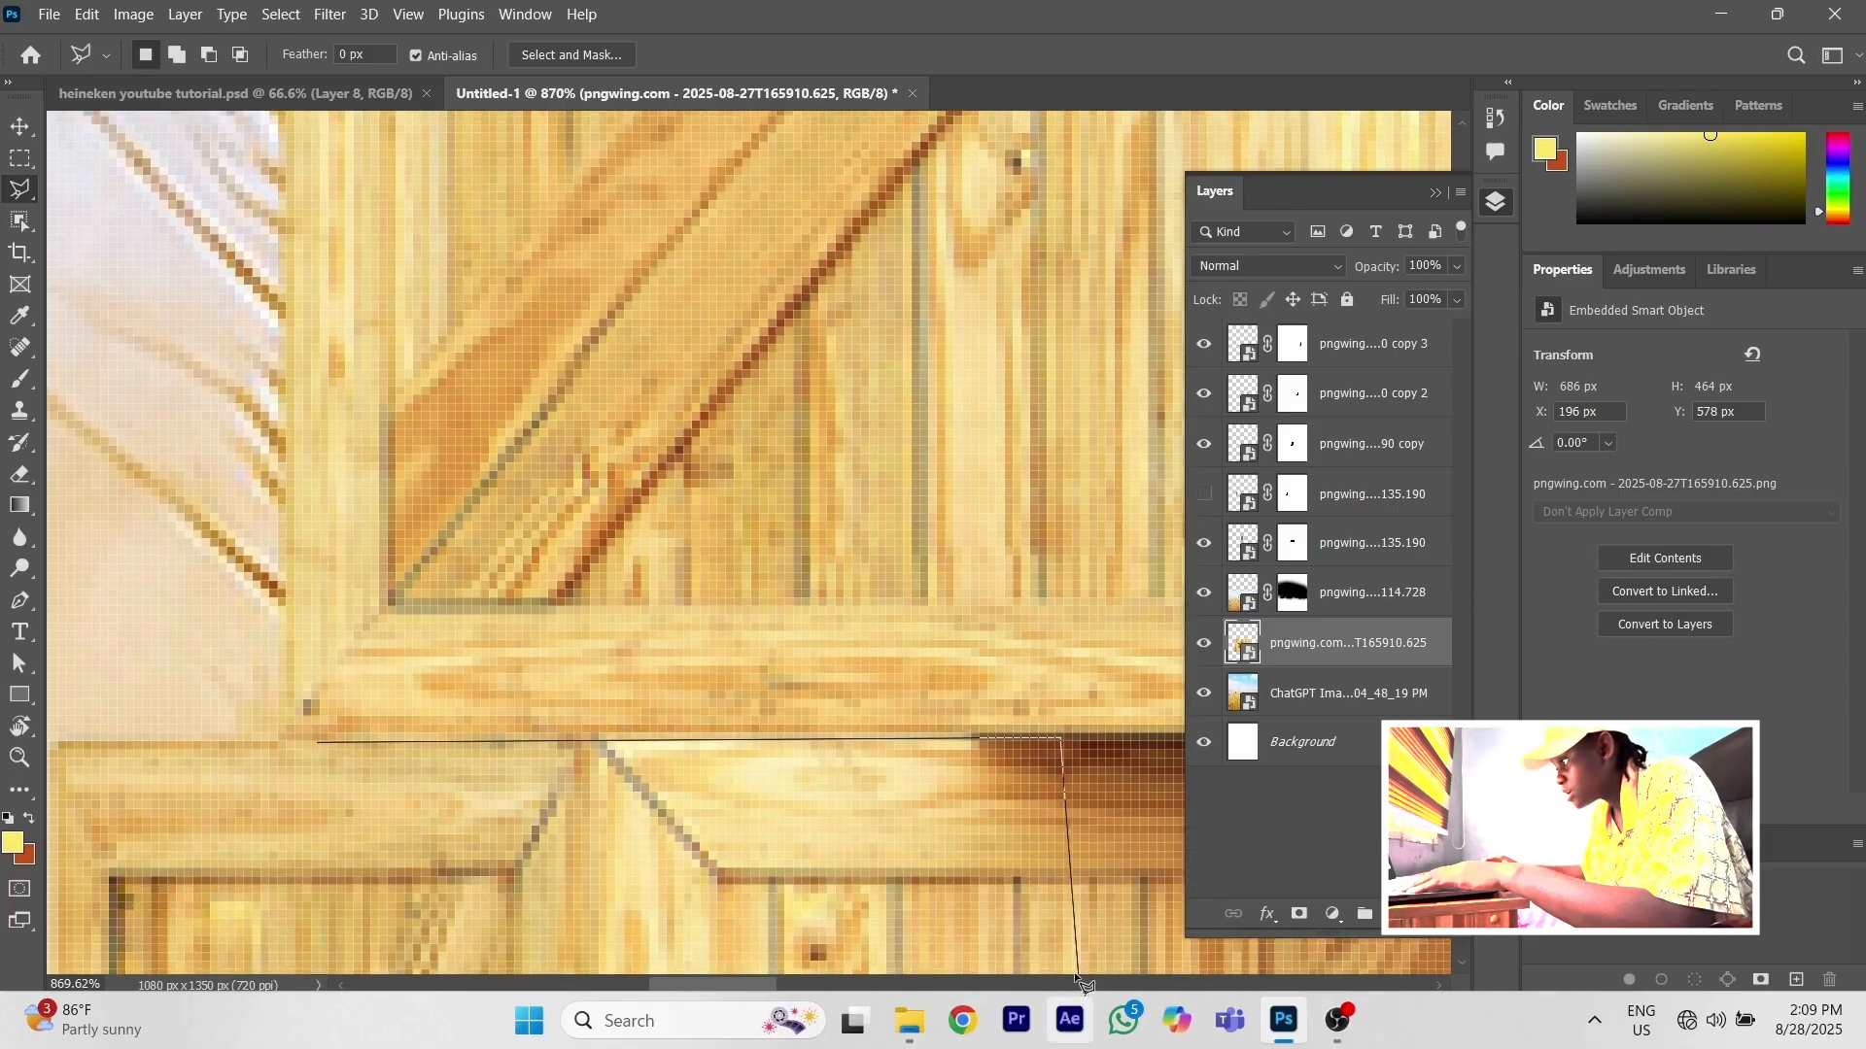
click(1061, 925)
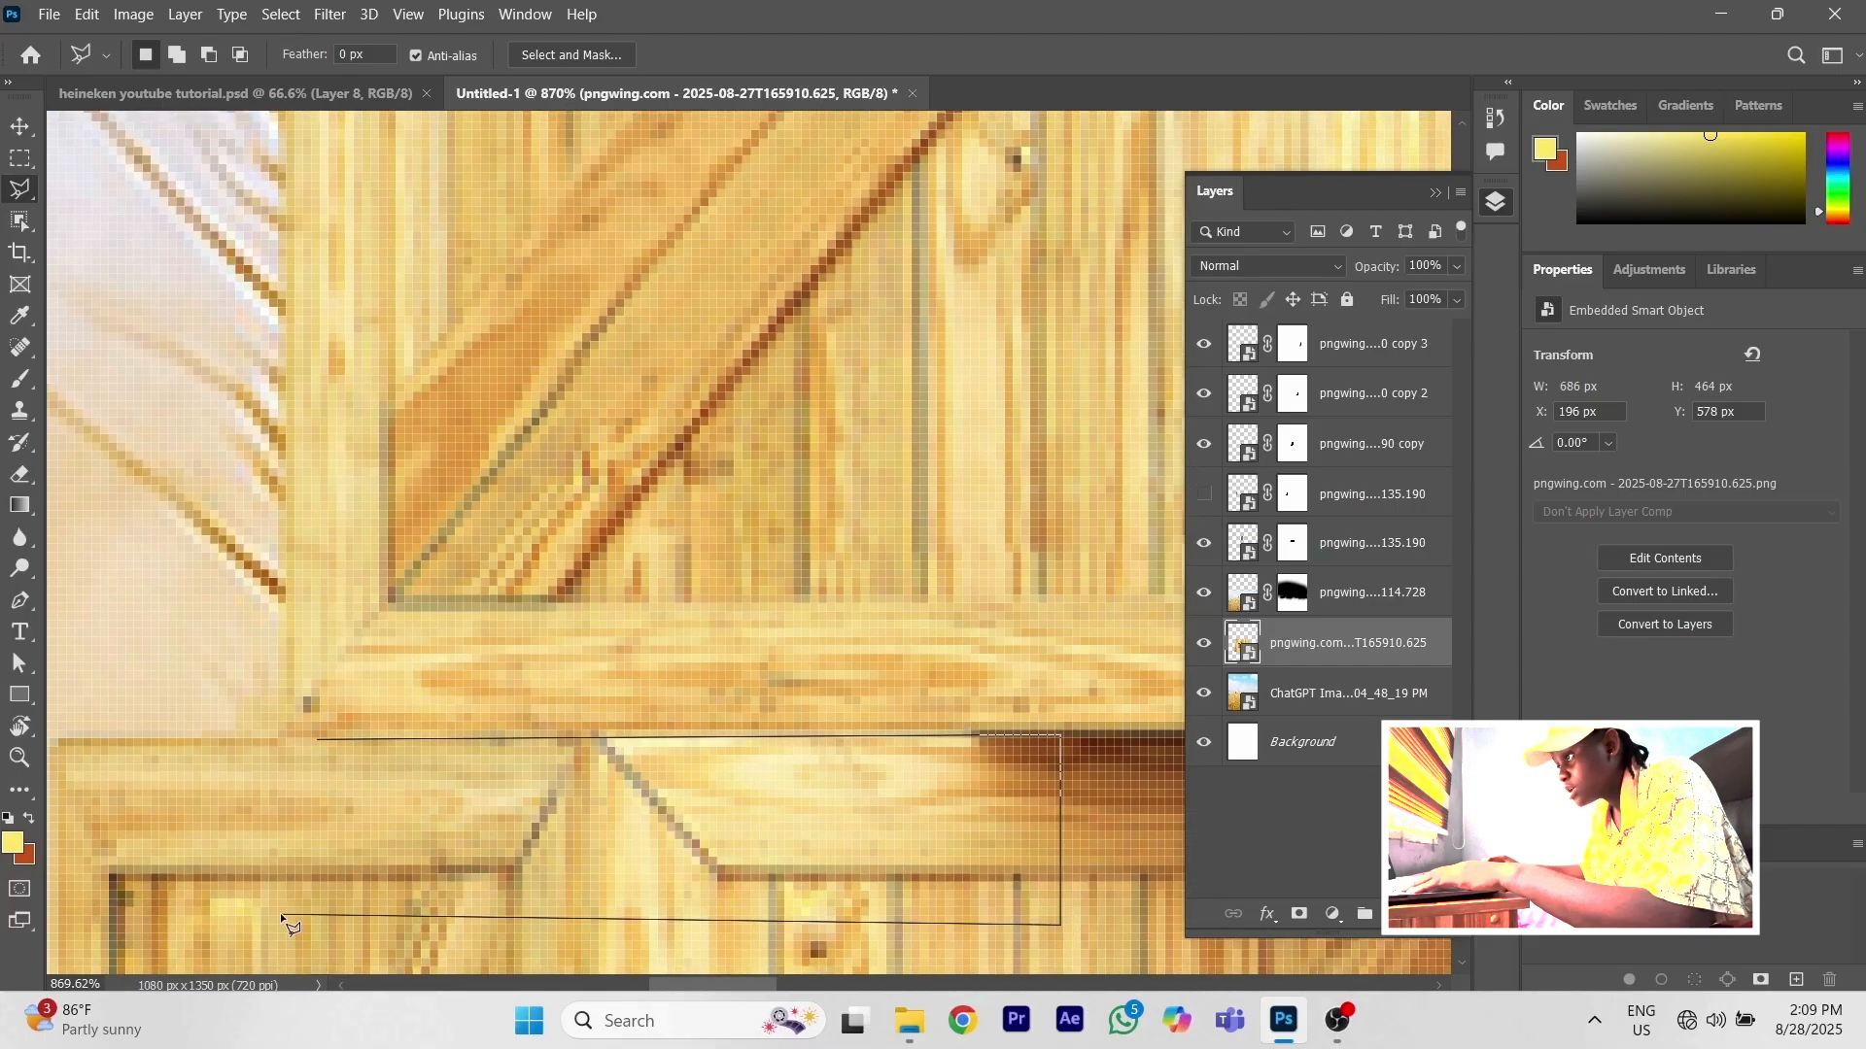
click(315, 739)
Show the leftmost small bottle again, paint its mask black inside the selection so the base ends at the crate edge, and deselect
click(1204, 494)
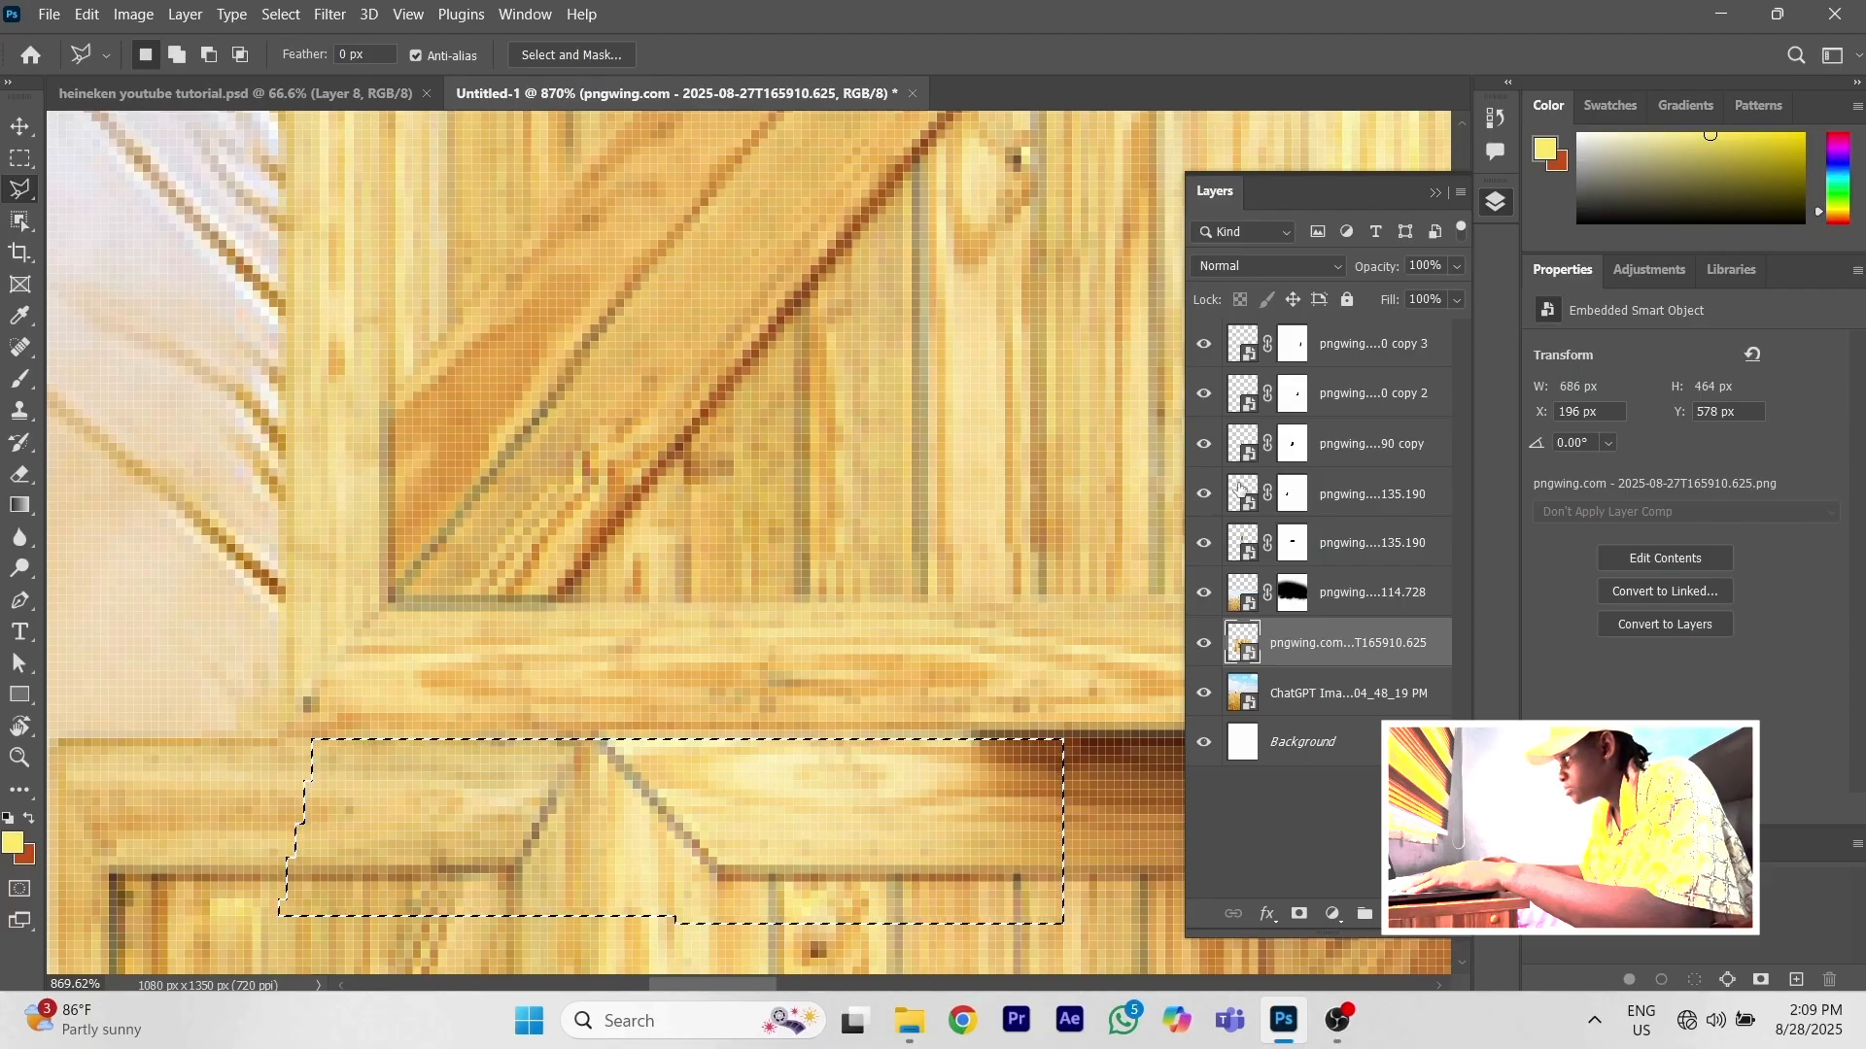
click(1295, 497)
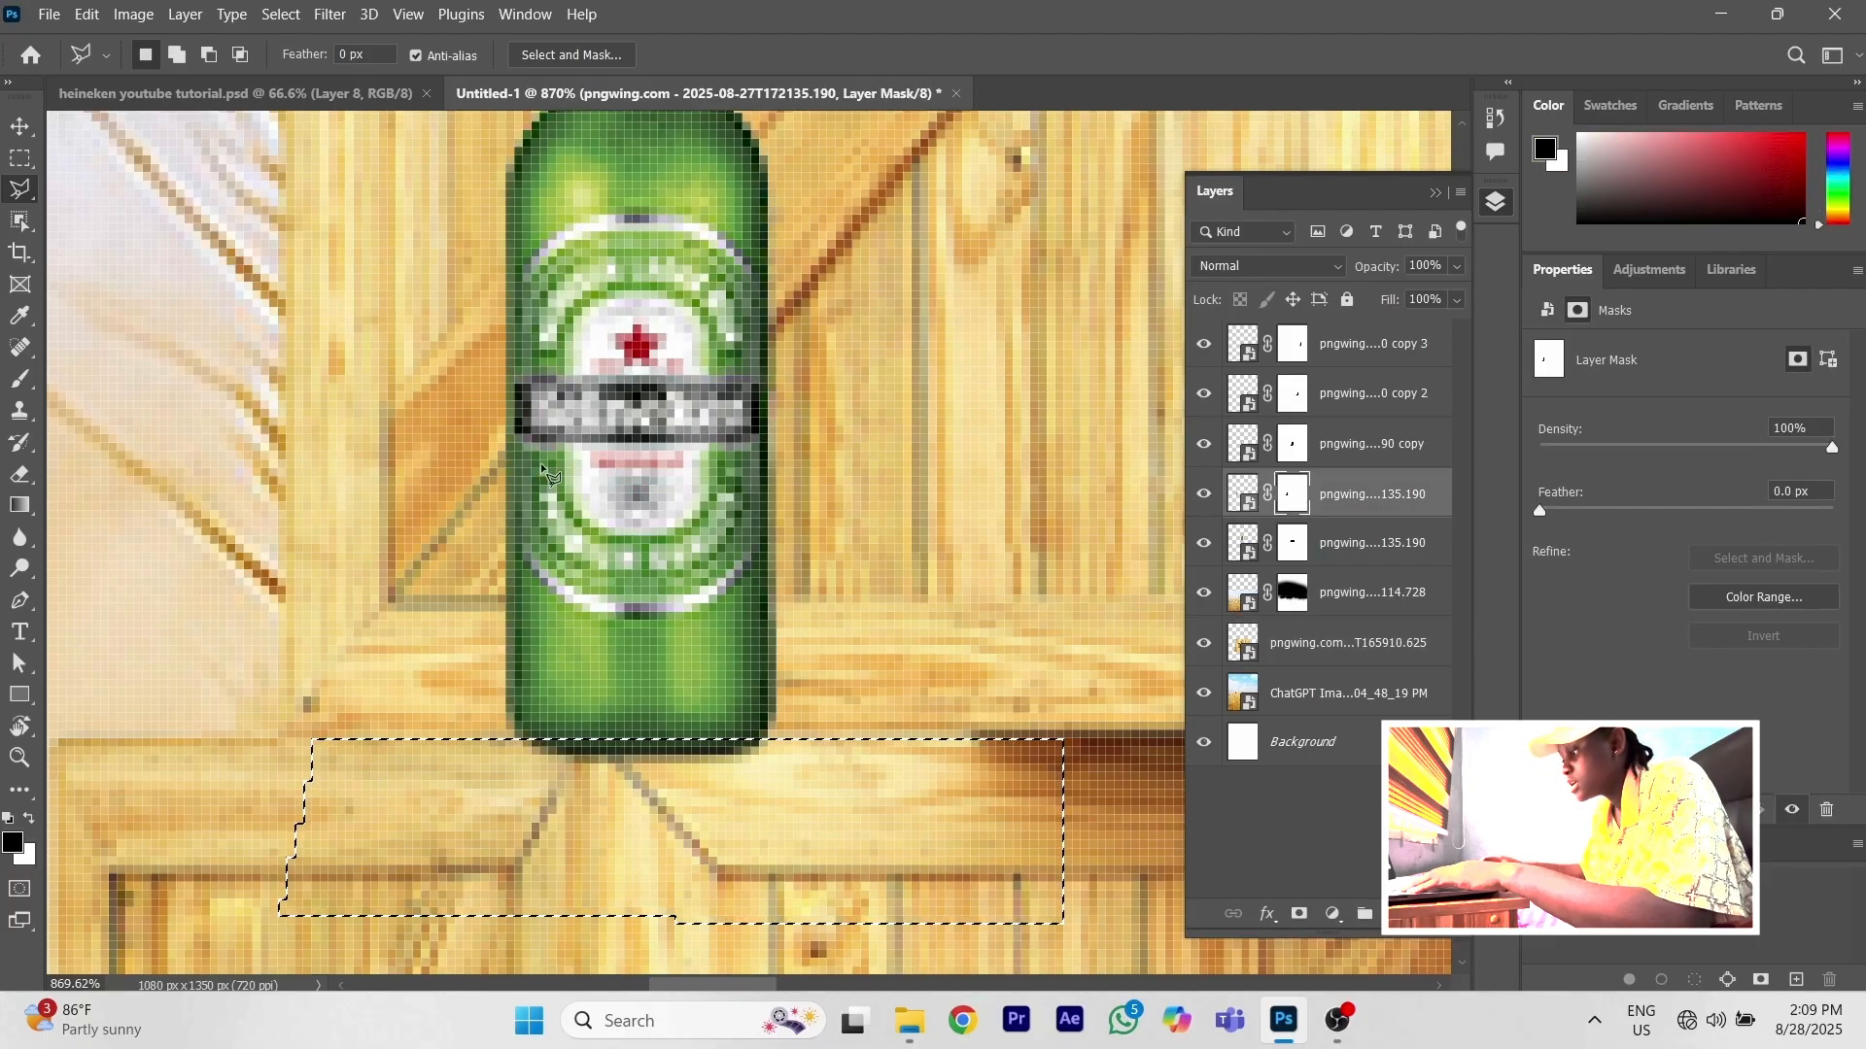
key(b)
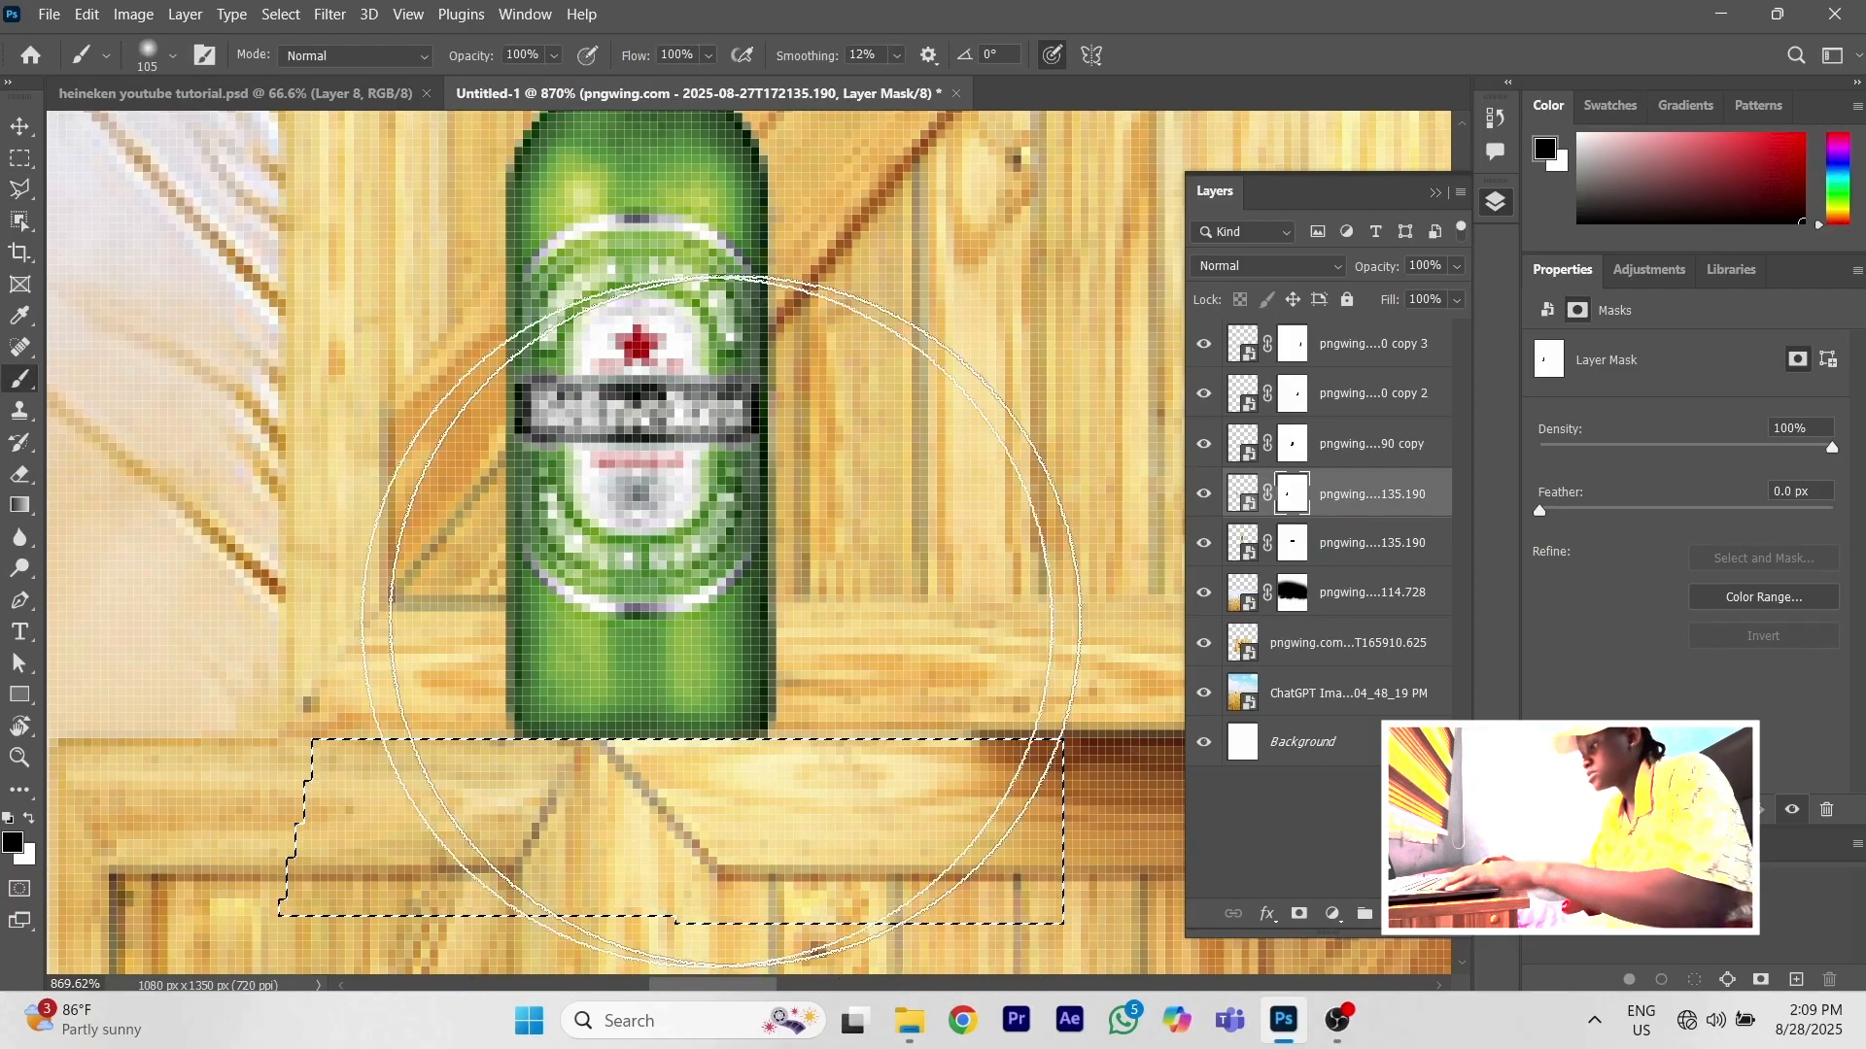
key(v)
key(ctrl+d)
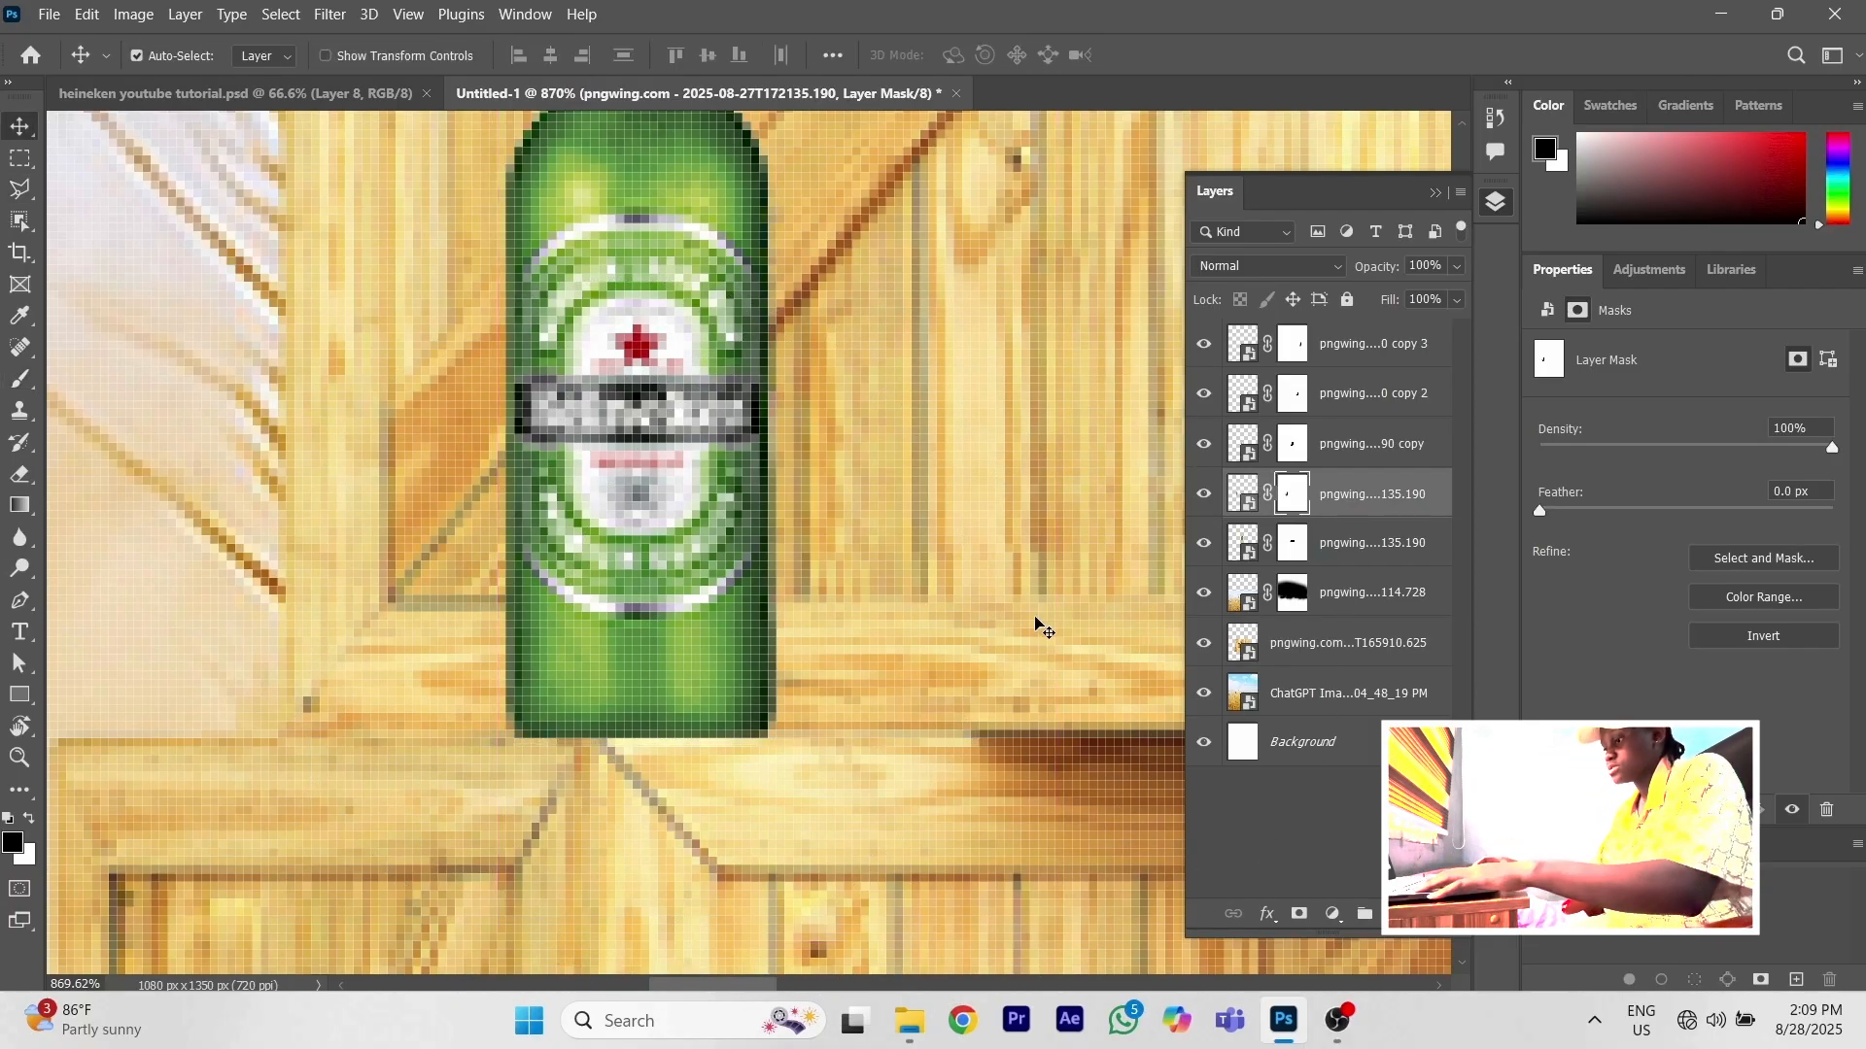
Check the finished reference flyer, then place the stacked wooden crates image from the heineken assets folder above all bottle layers
scroll(1059, 627, down, 10)
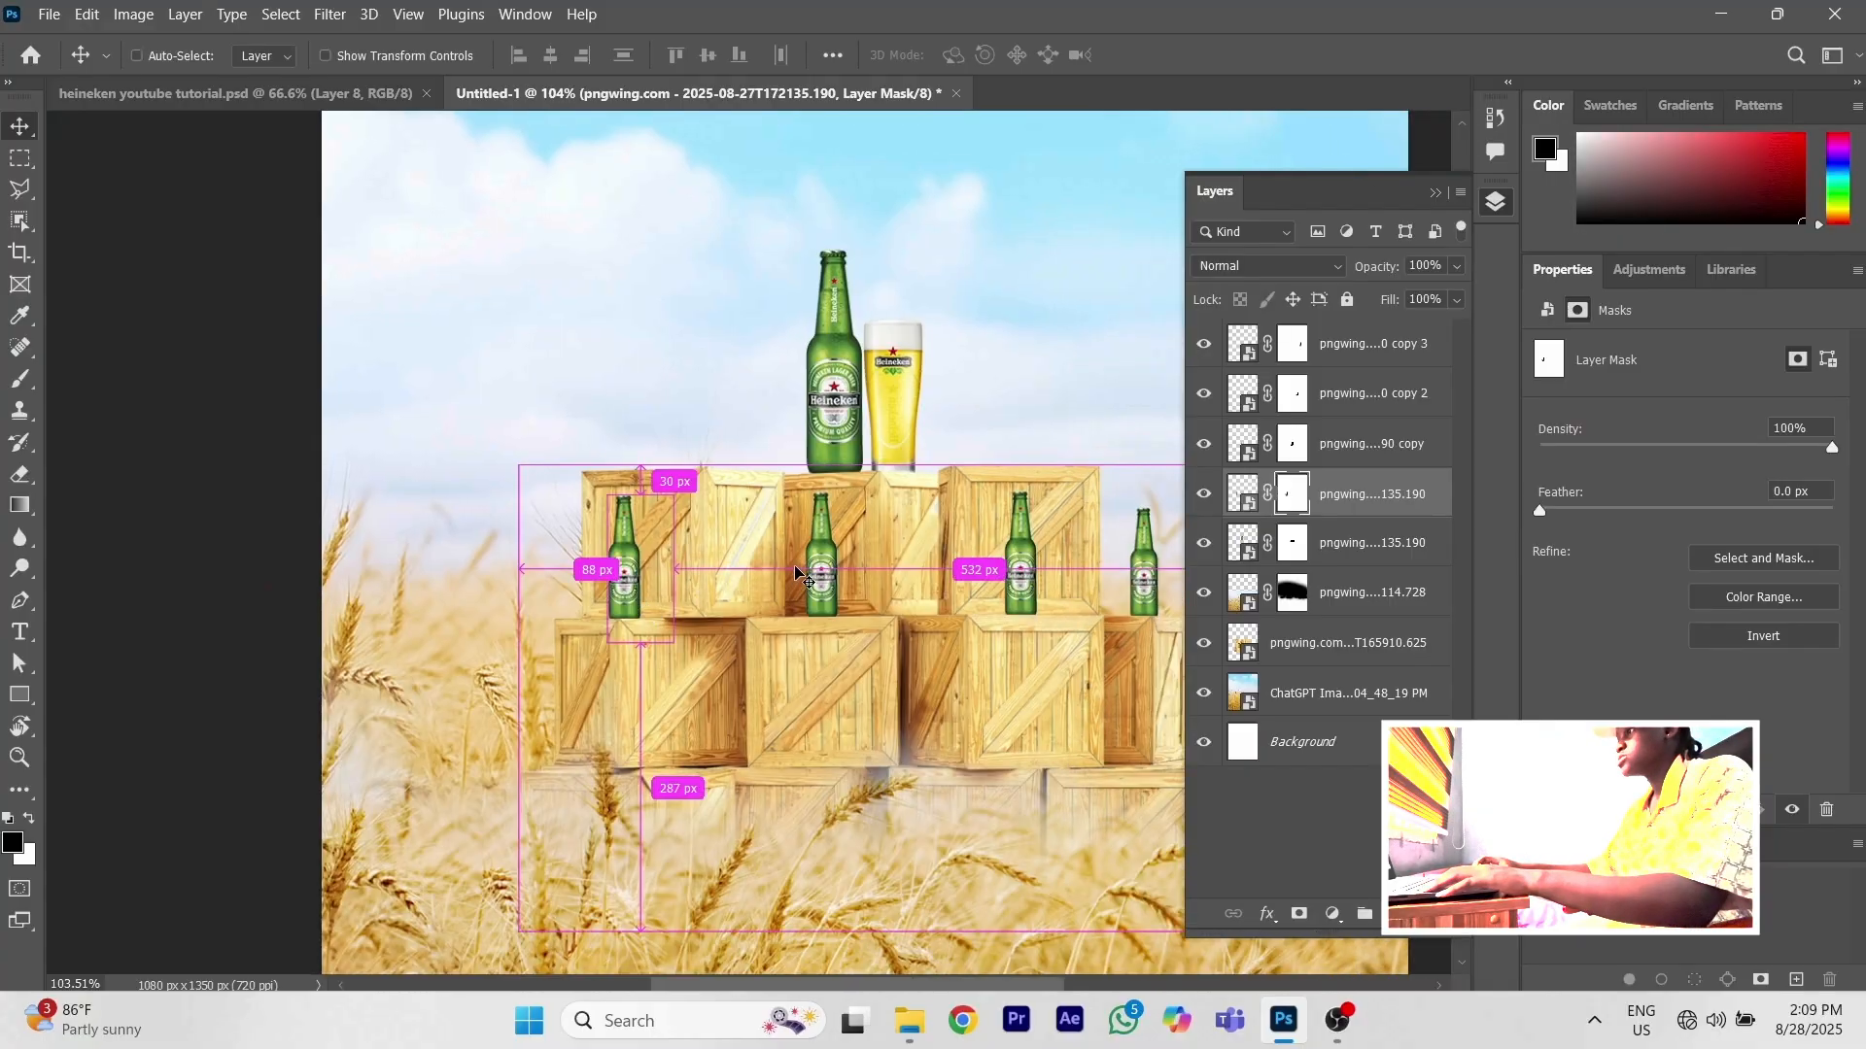
scroll(795, 577, down, 4)
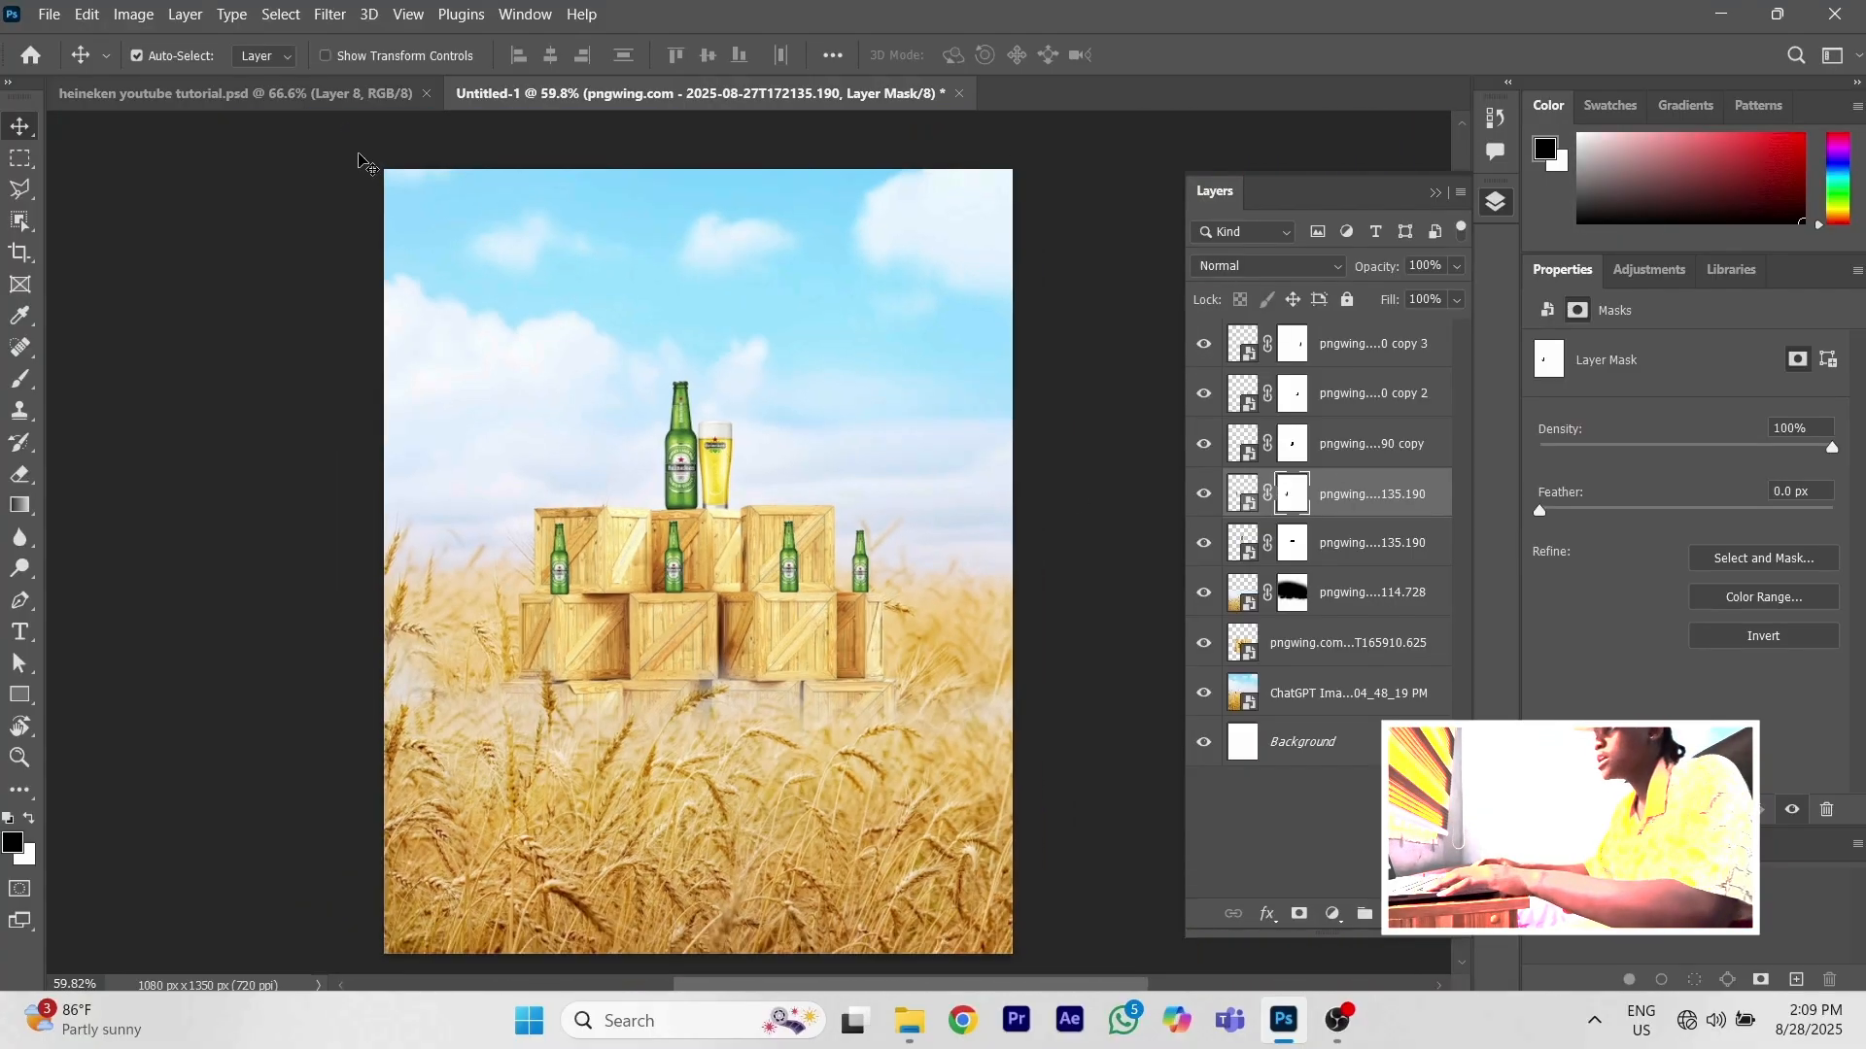
click(332, 94)
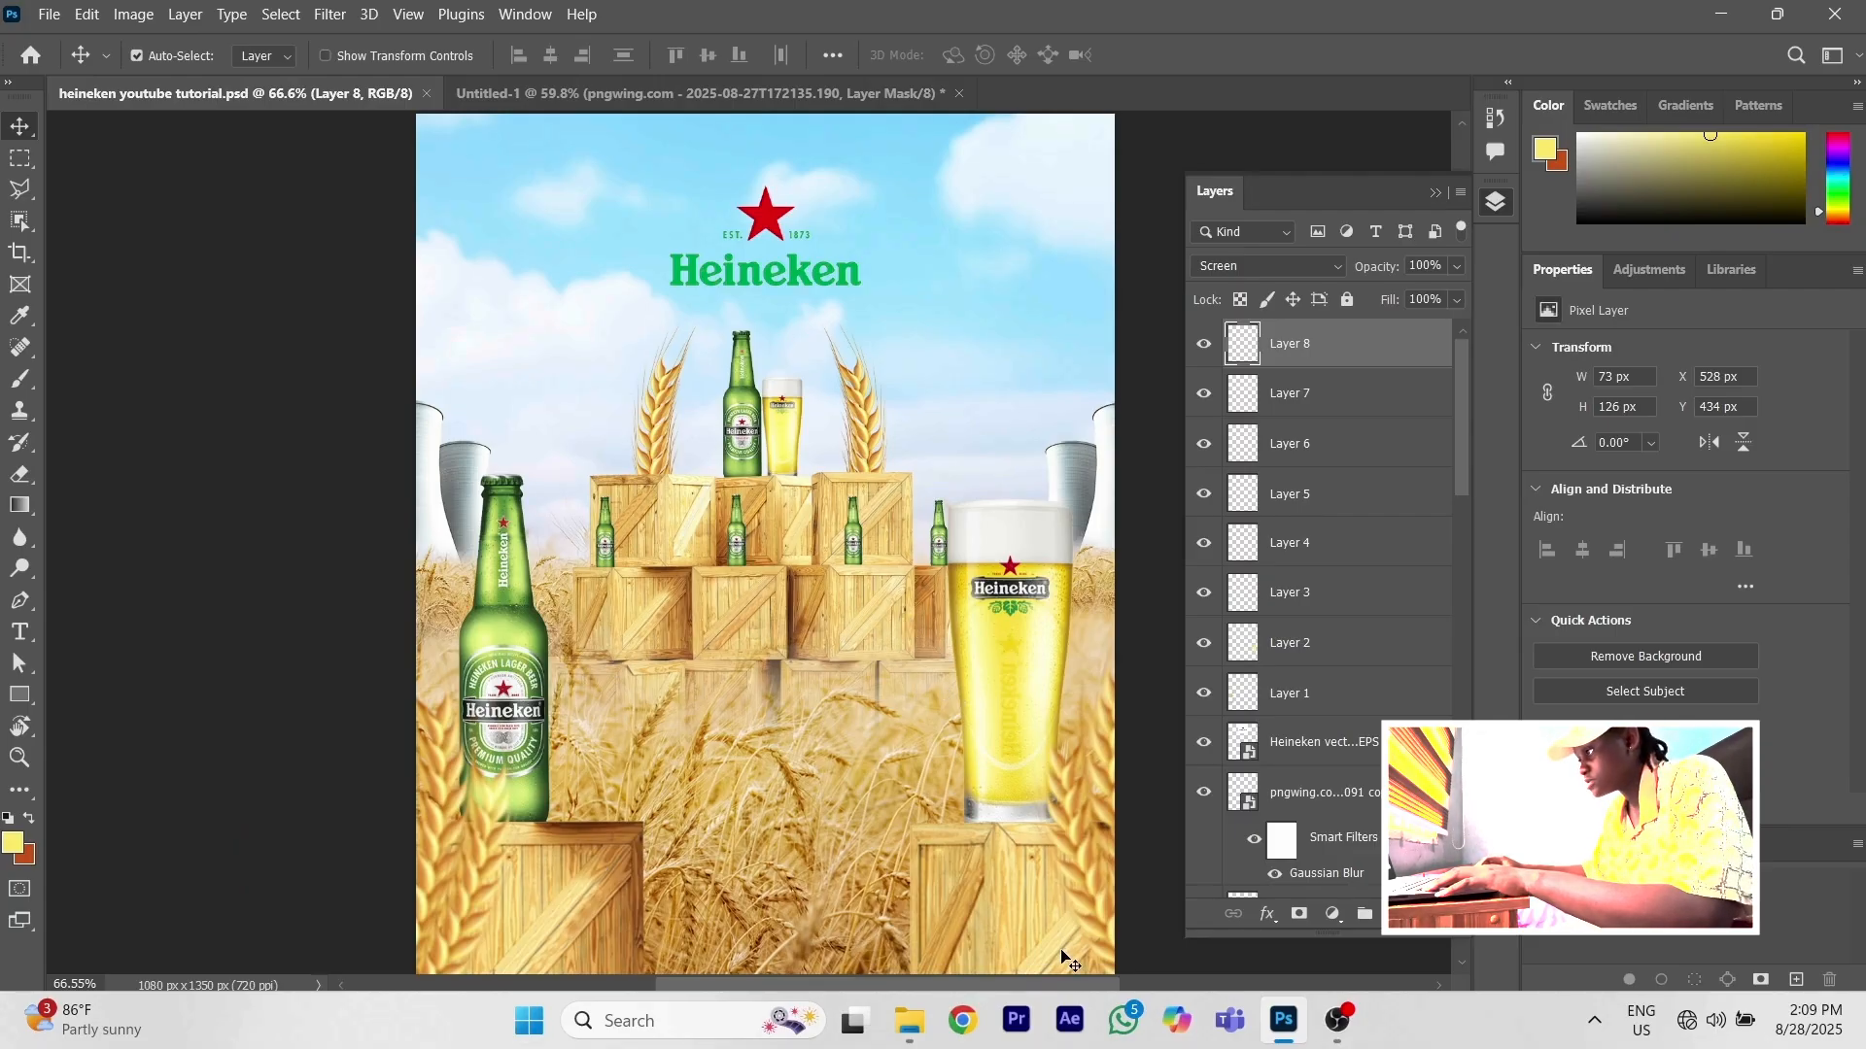
scroll(645, 191, up, 2)
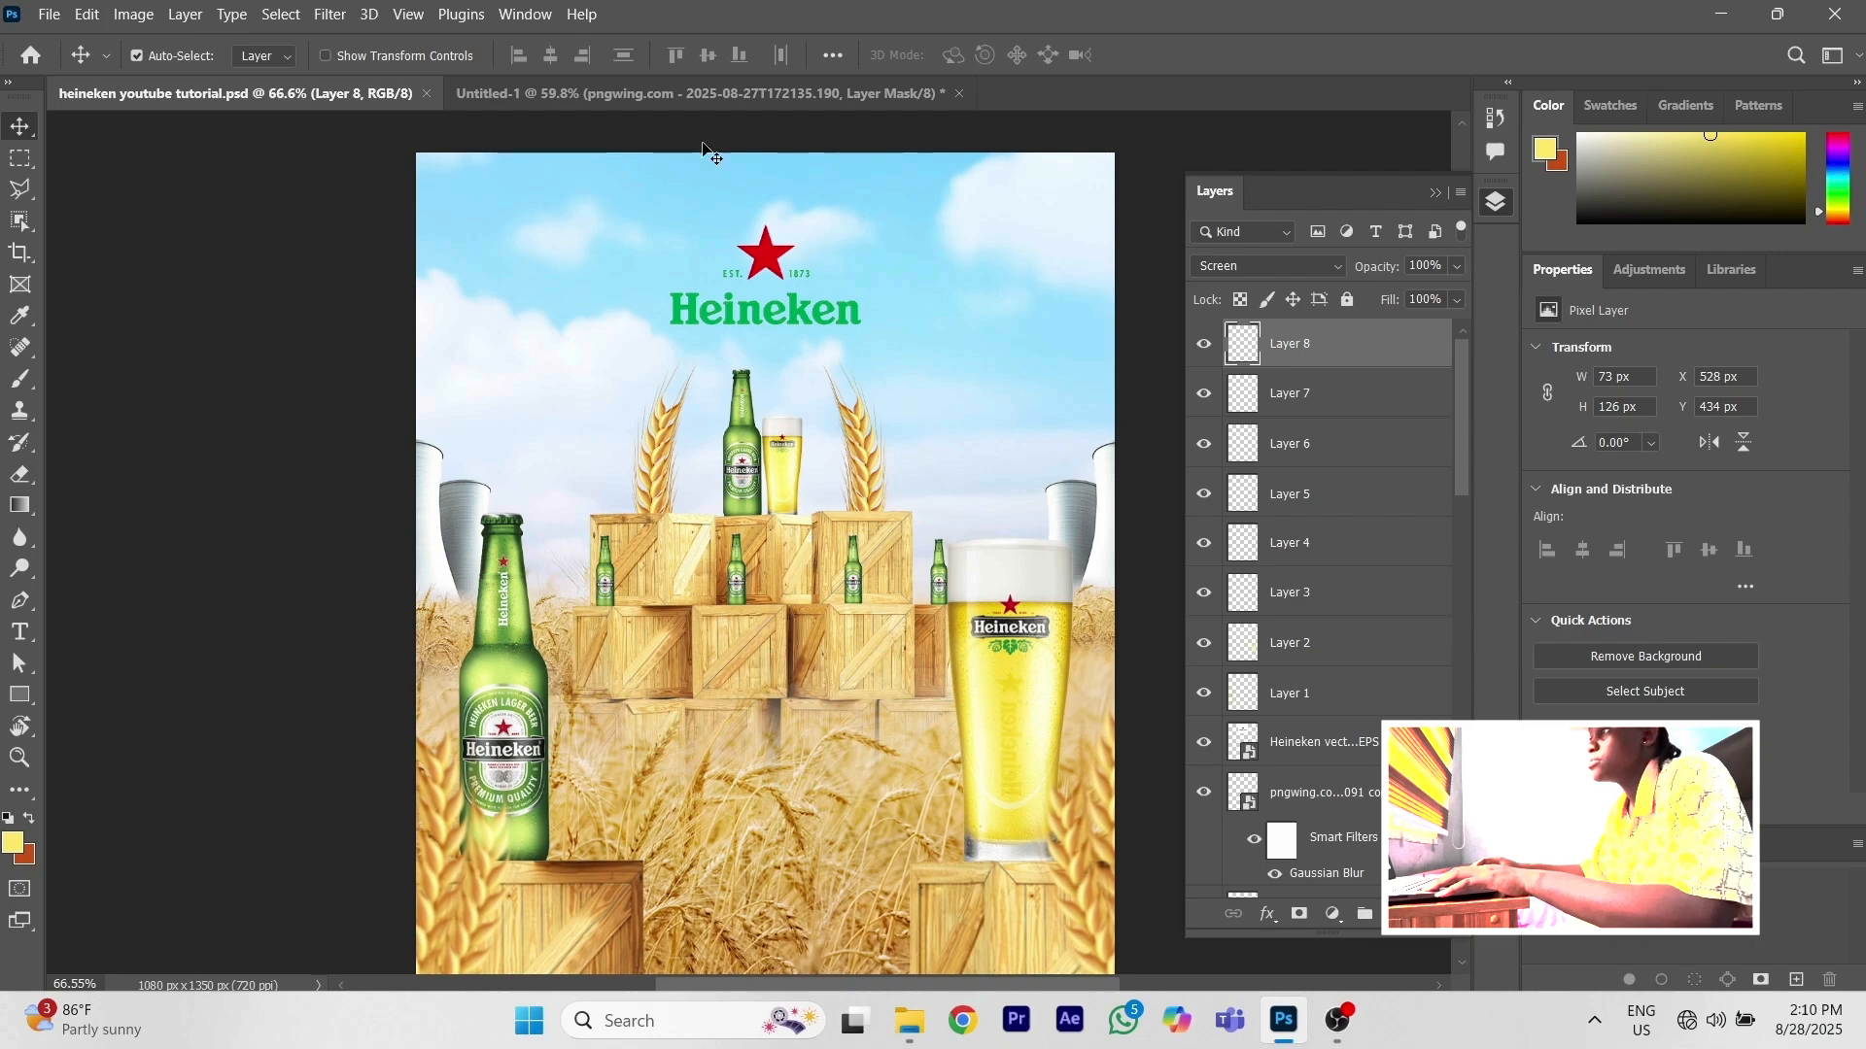
click(761, 103)
scroll(629, 612, up, 2)
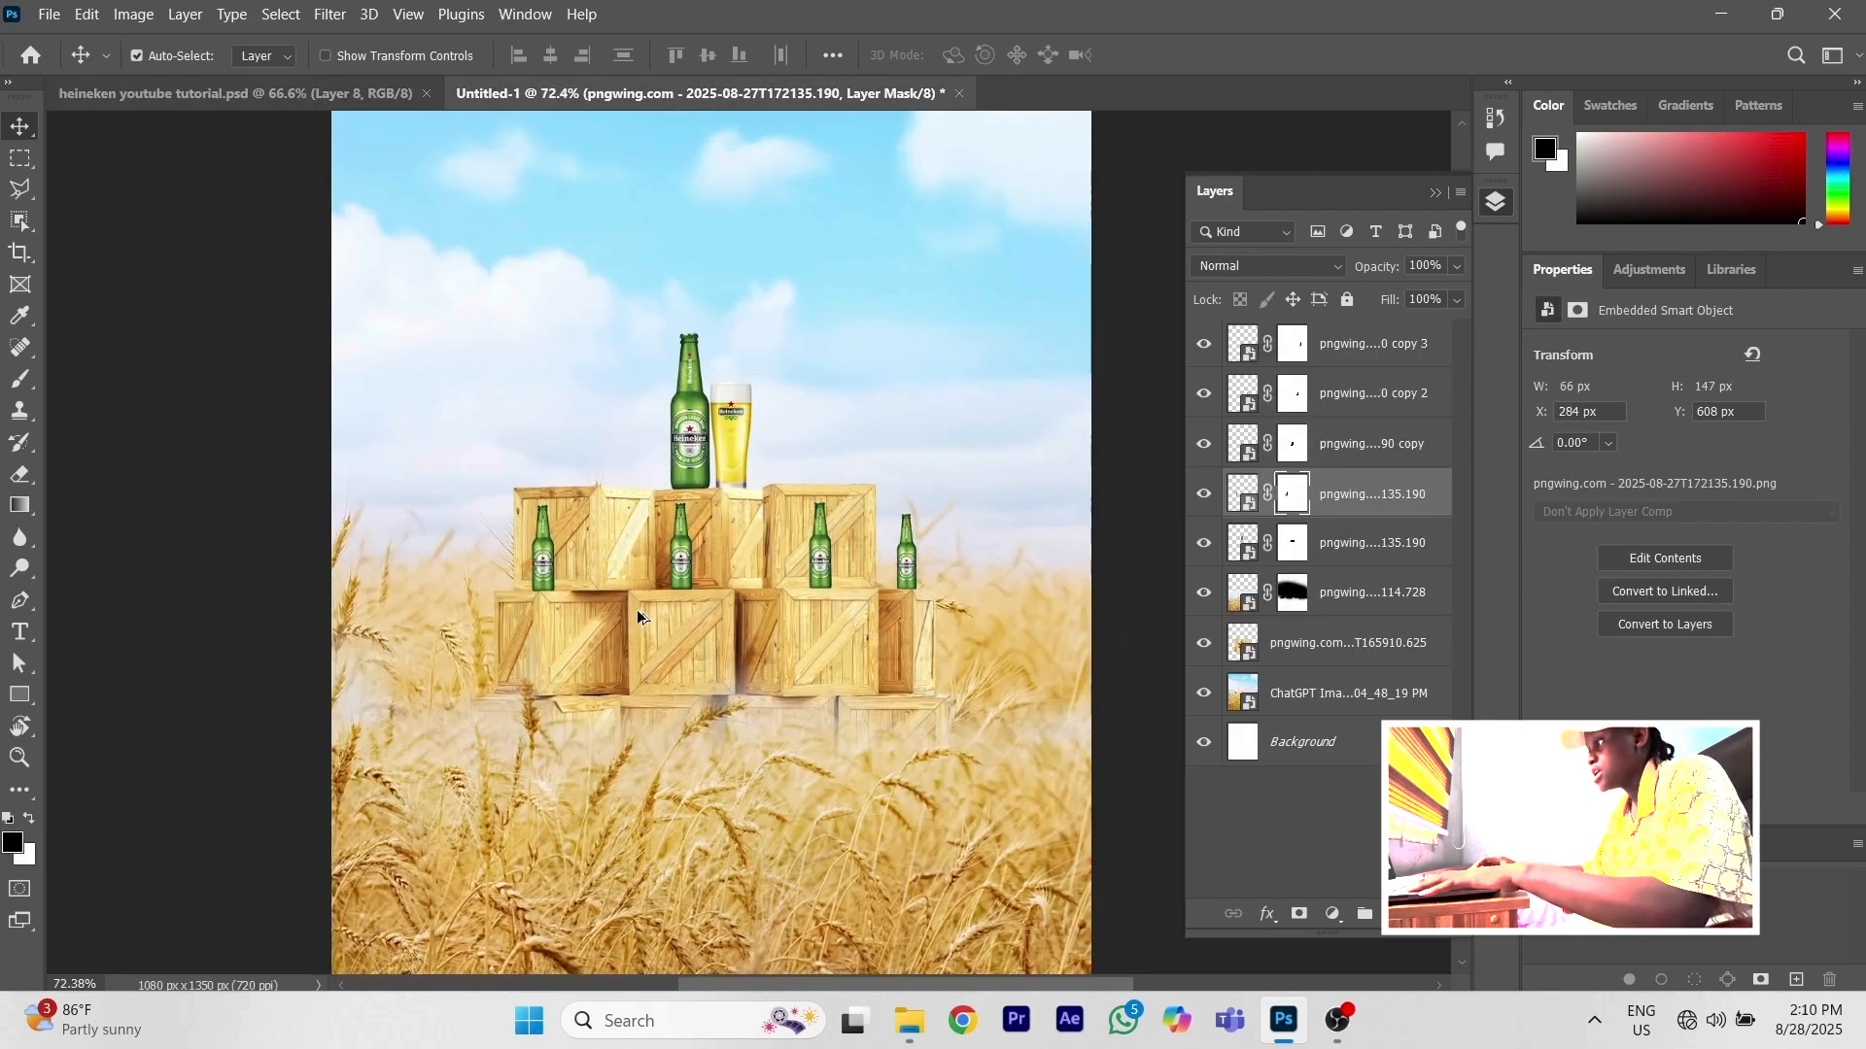
click(1350, 346)
scroll(549, 608, down, 3)
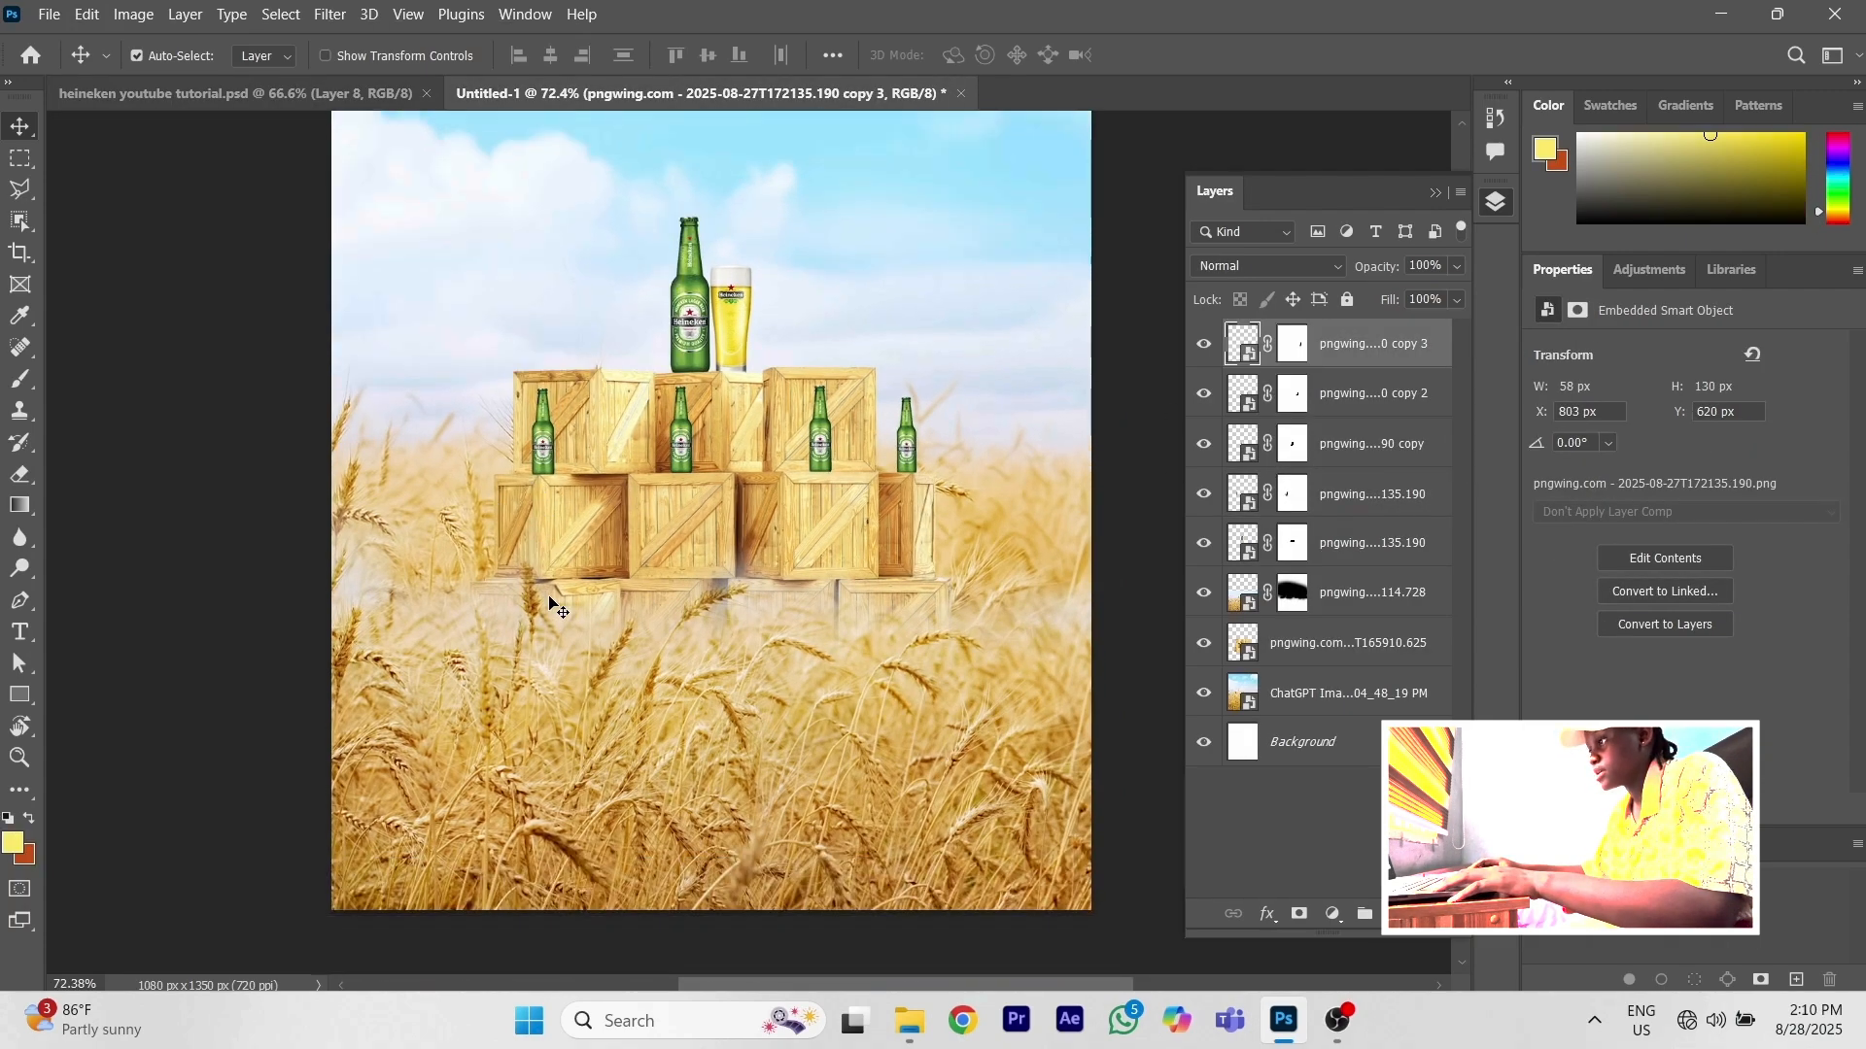
click(909, 1020)
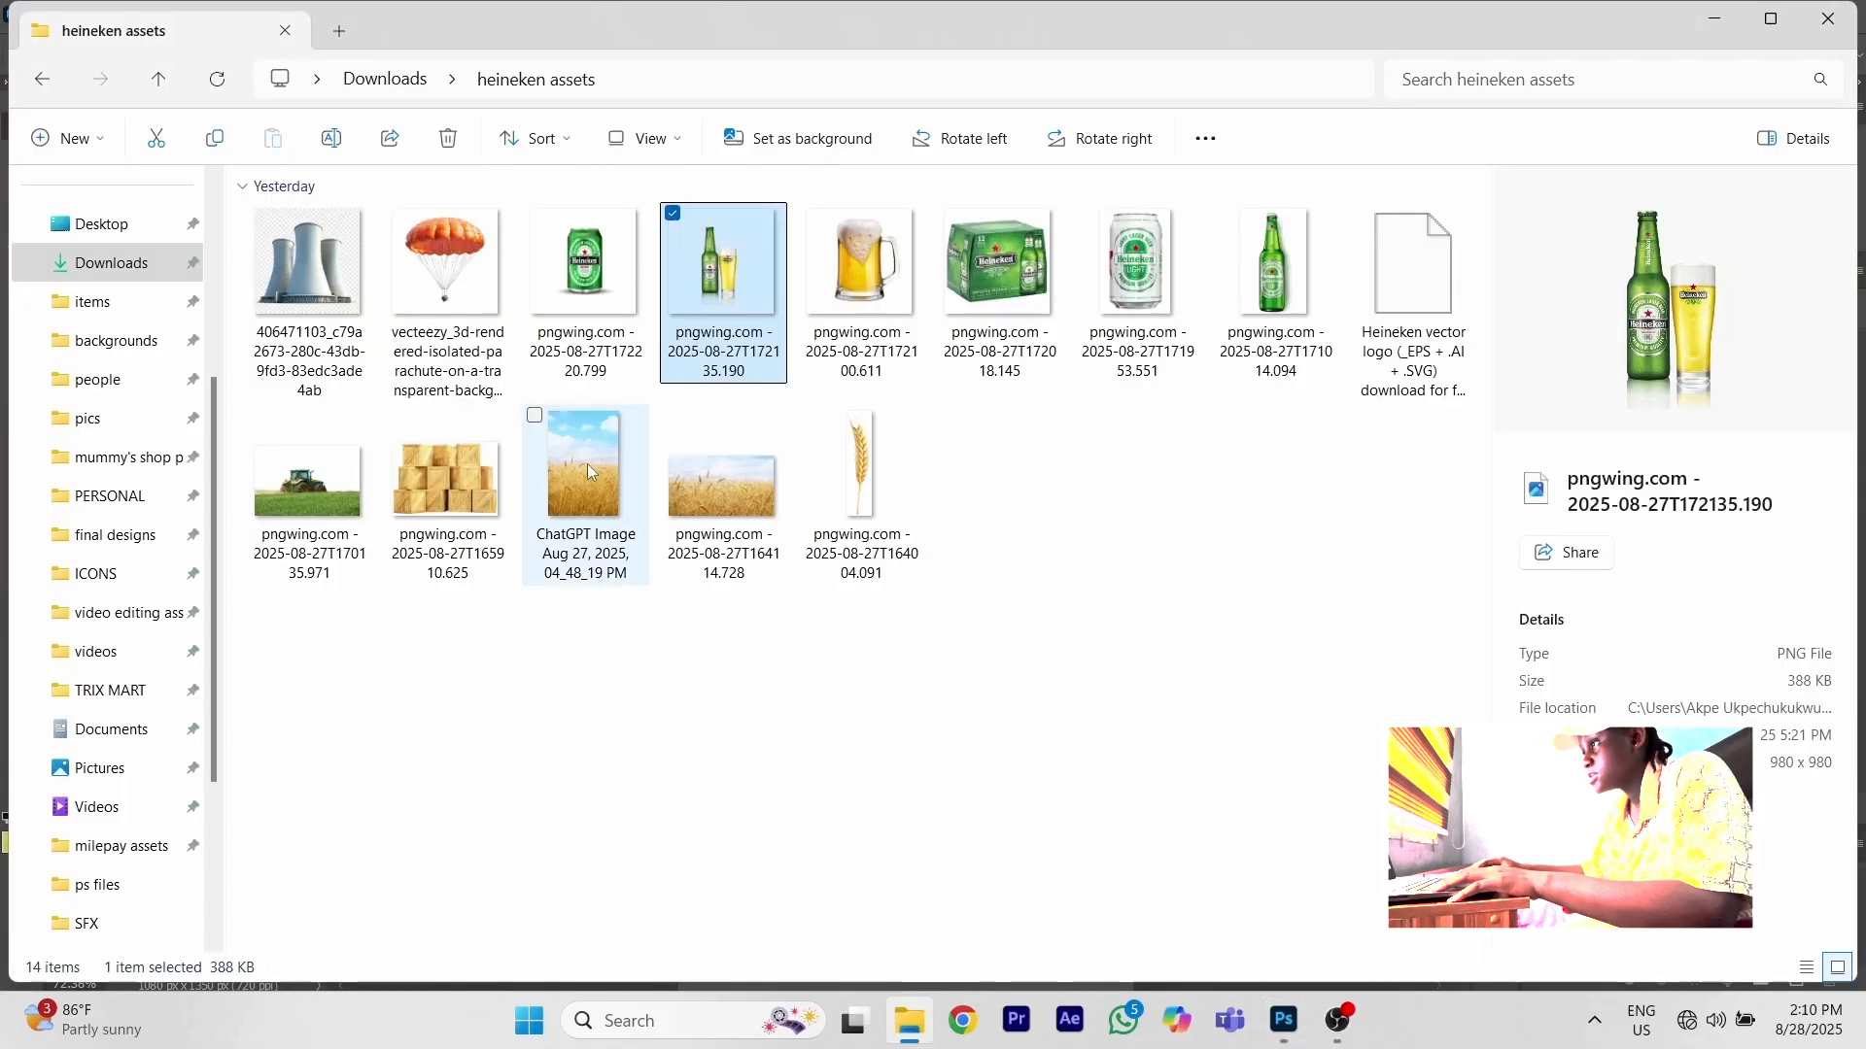
drag(401, 468, 733, 652)
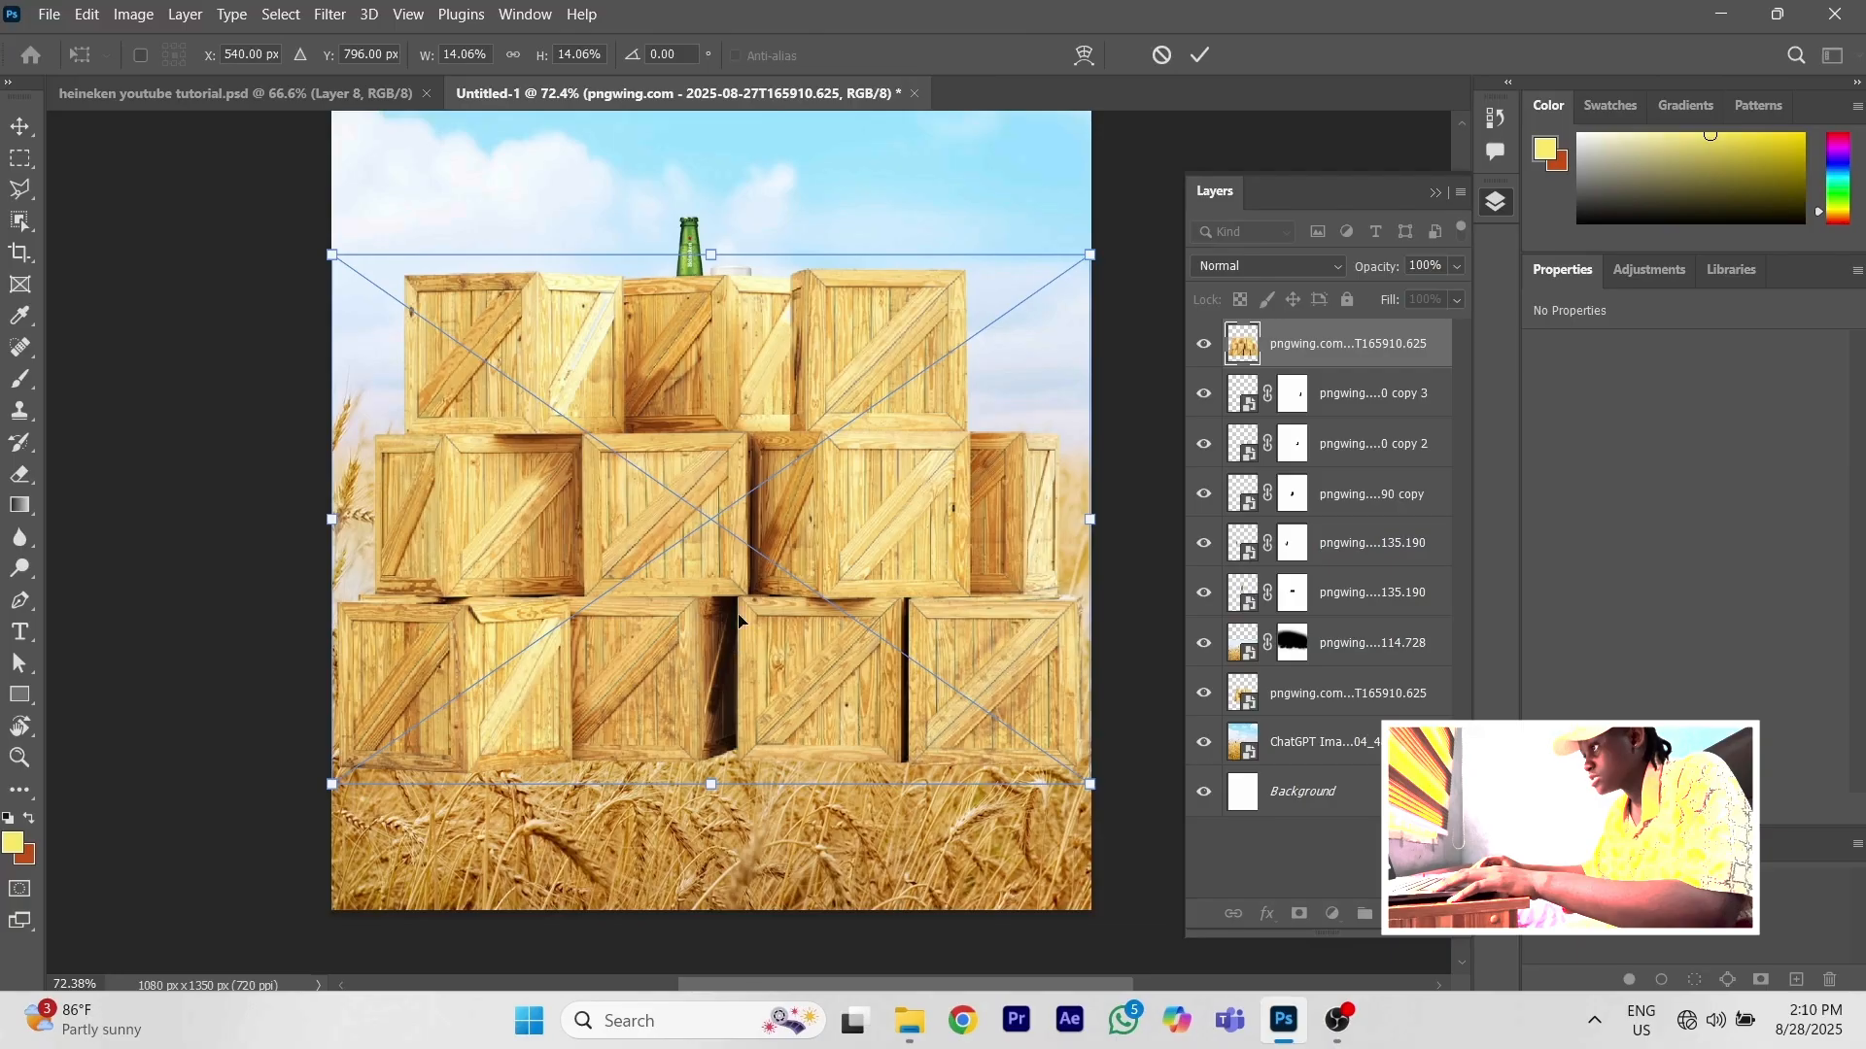
key(Return)
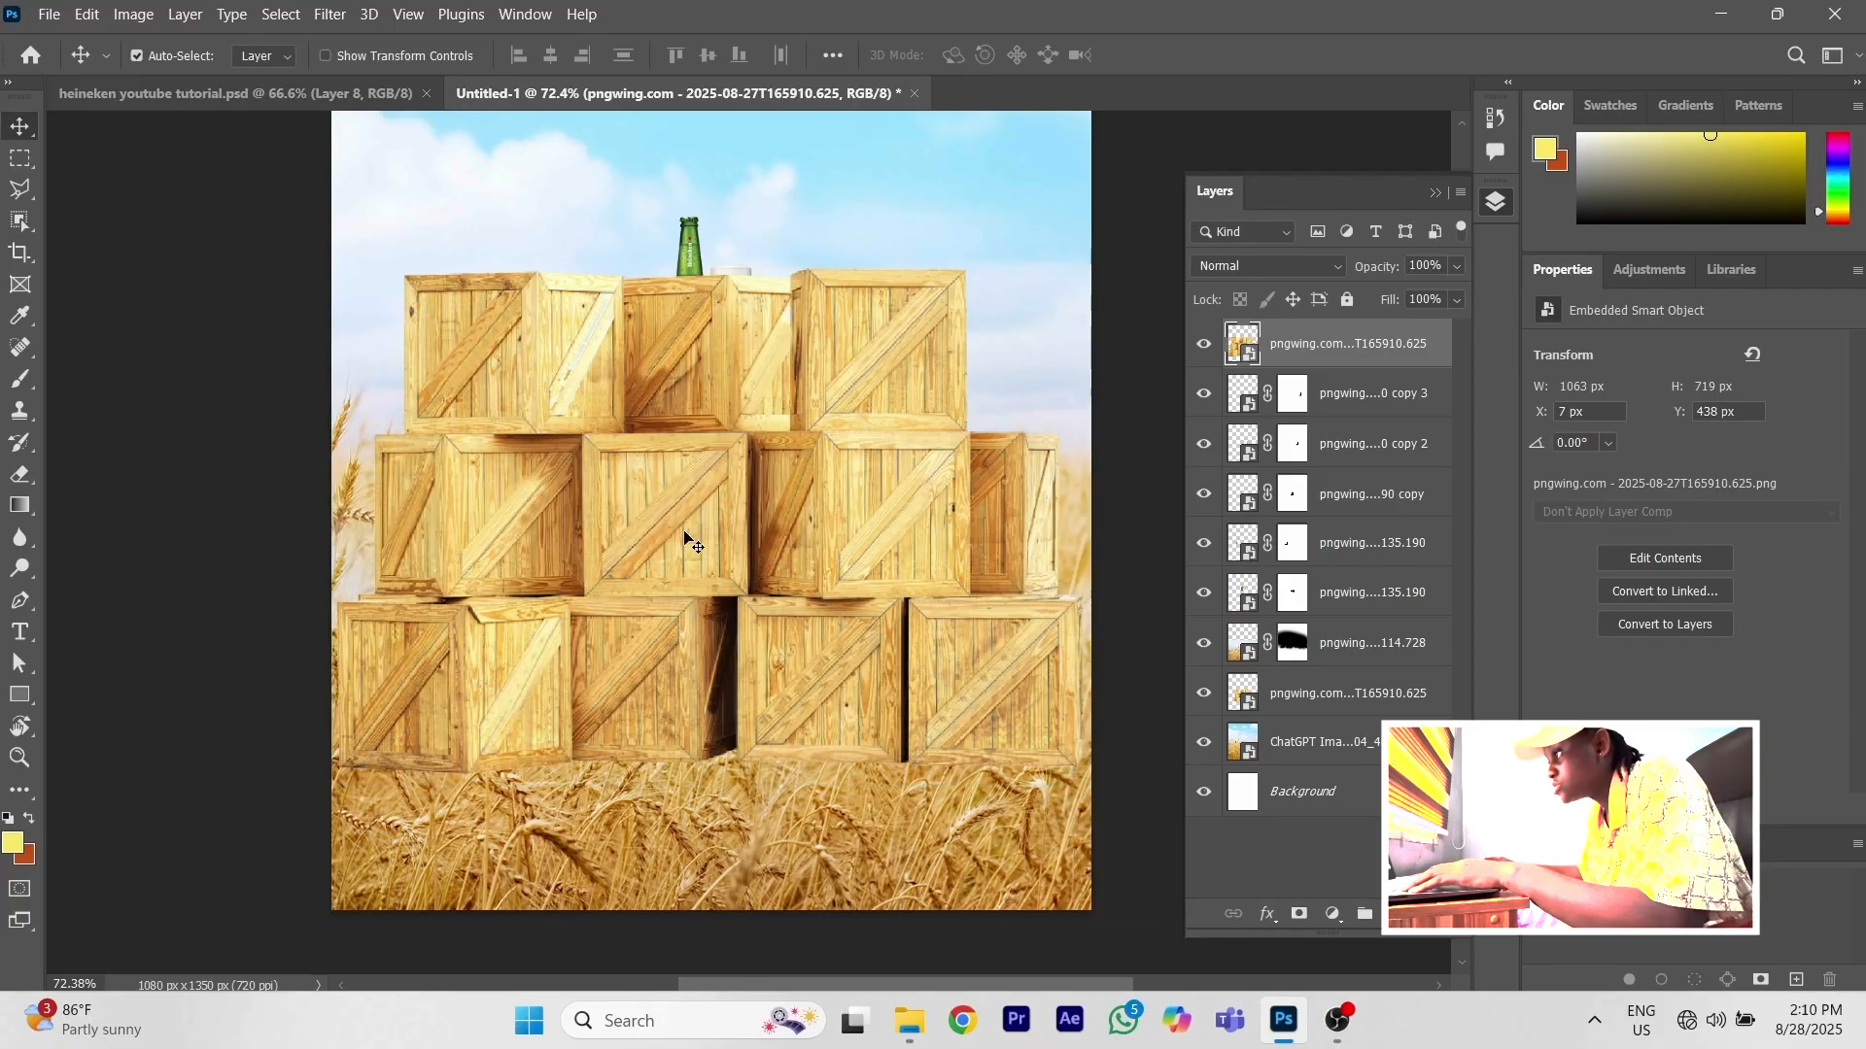
Outline the front-facing crate in the middle row with the Polygonal Lasso and add a layer mask isolating it
scroll(632, 487, up, 5)
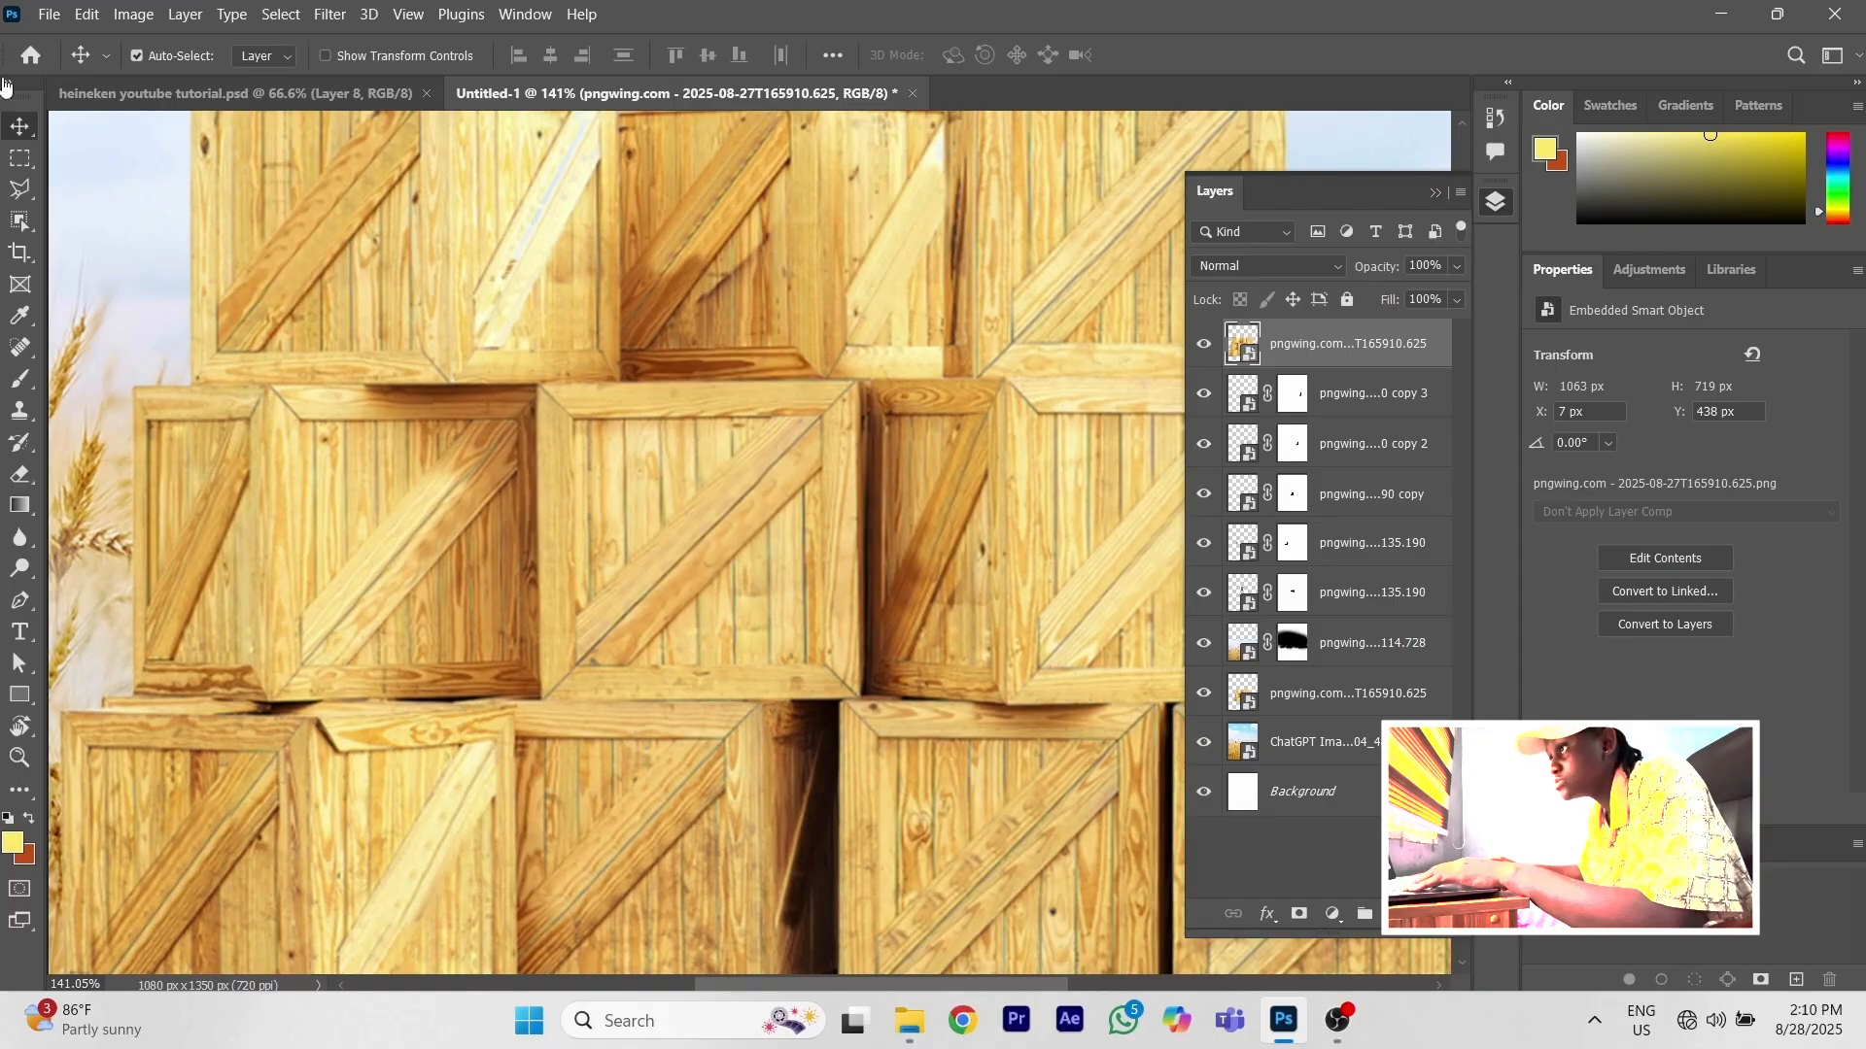
click(20, 189)
click(536, 385)
click(540, 698)
click(860, 696)
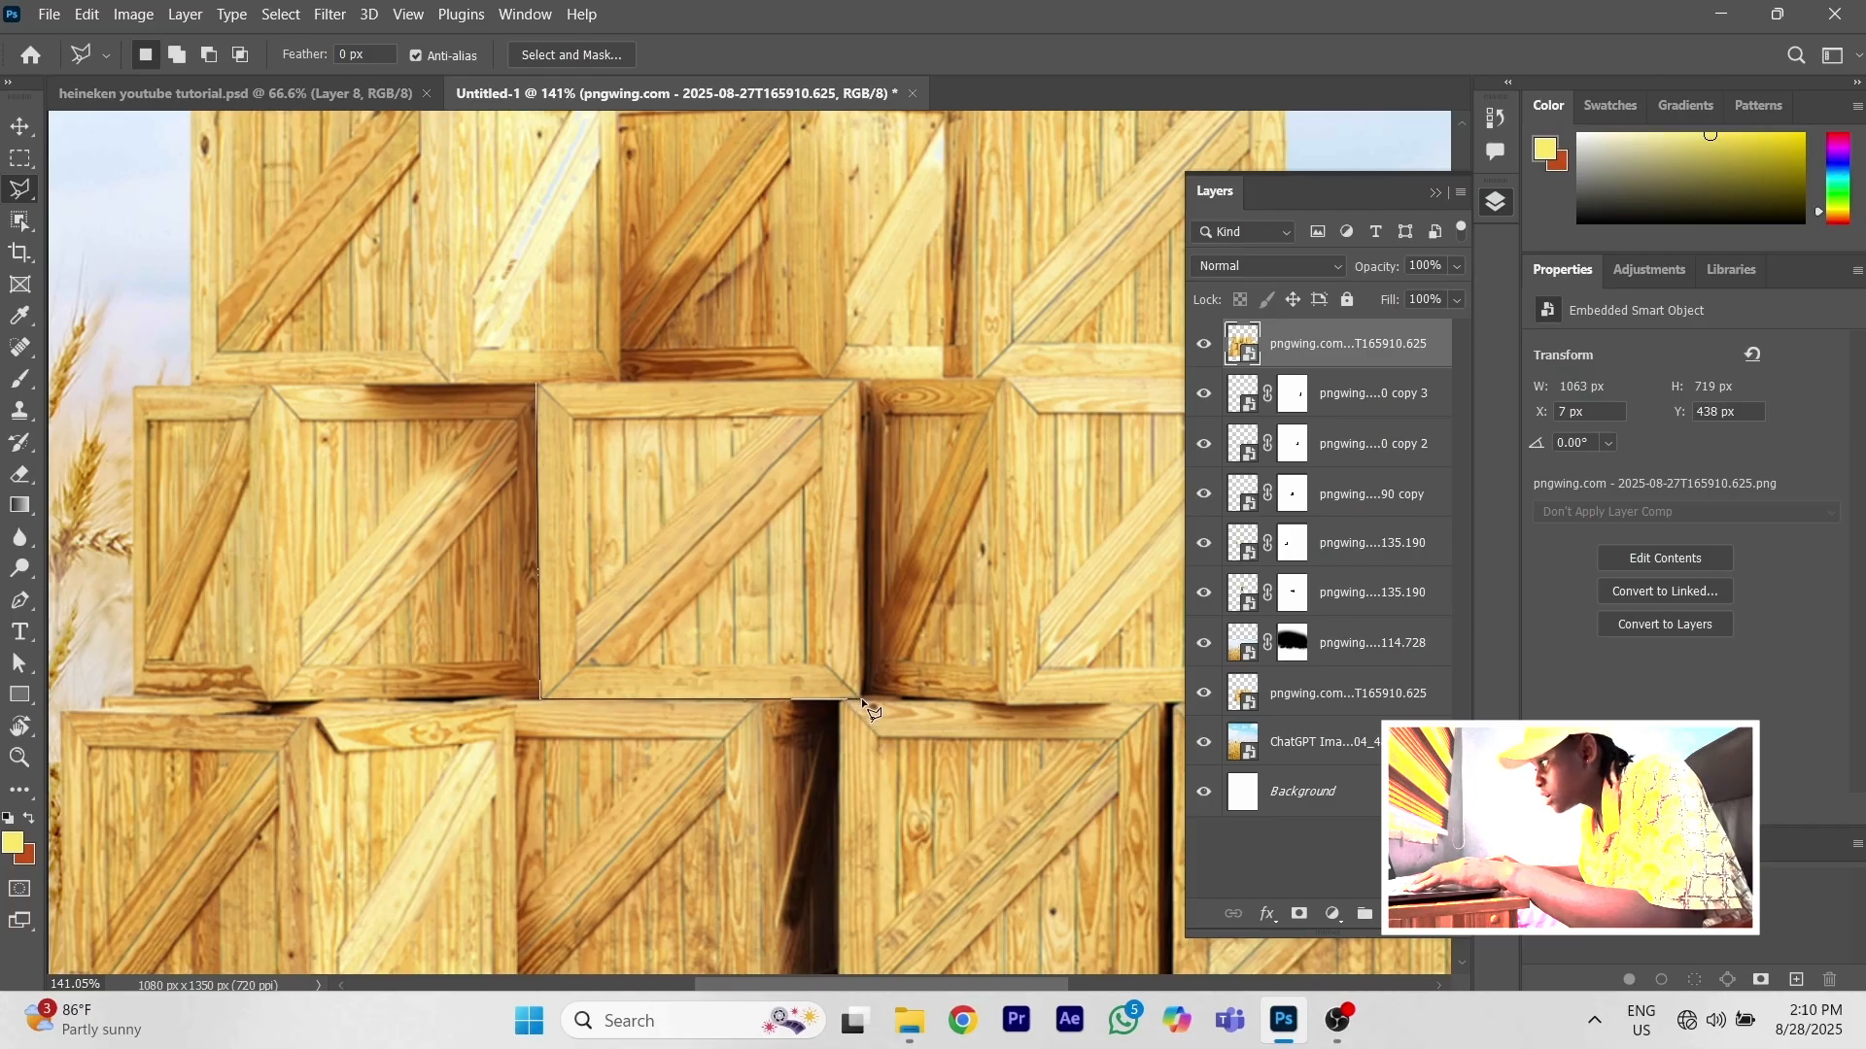
click(860, 380)
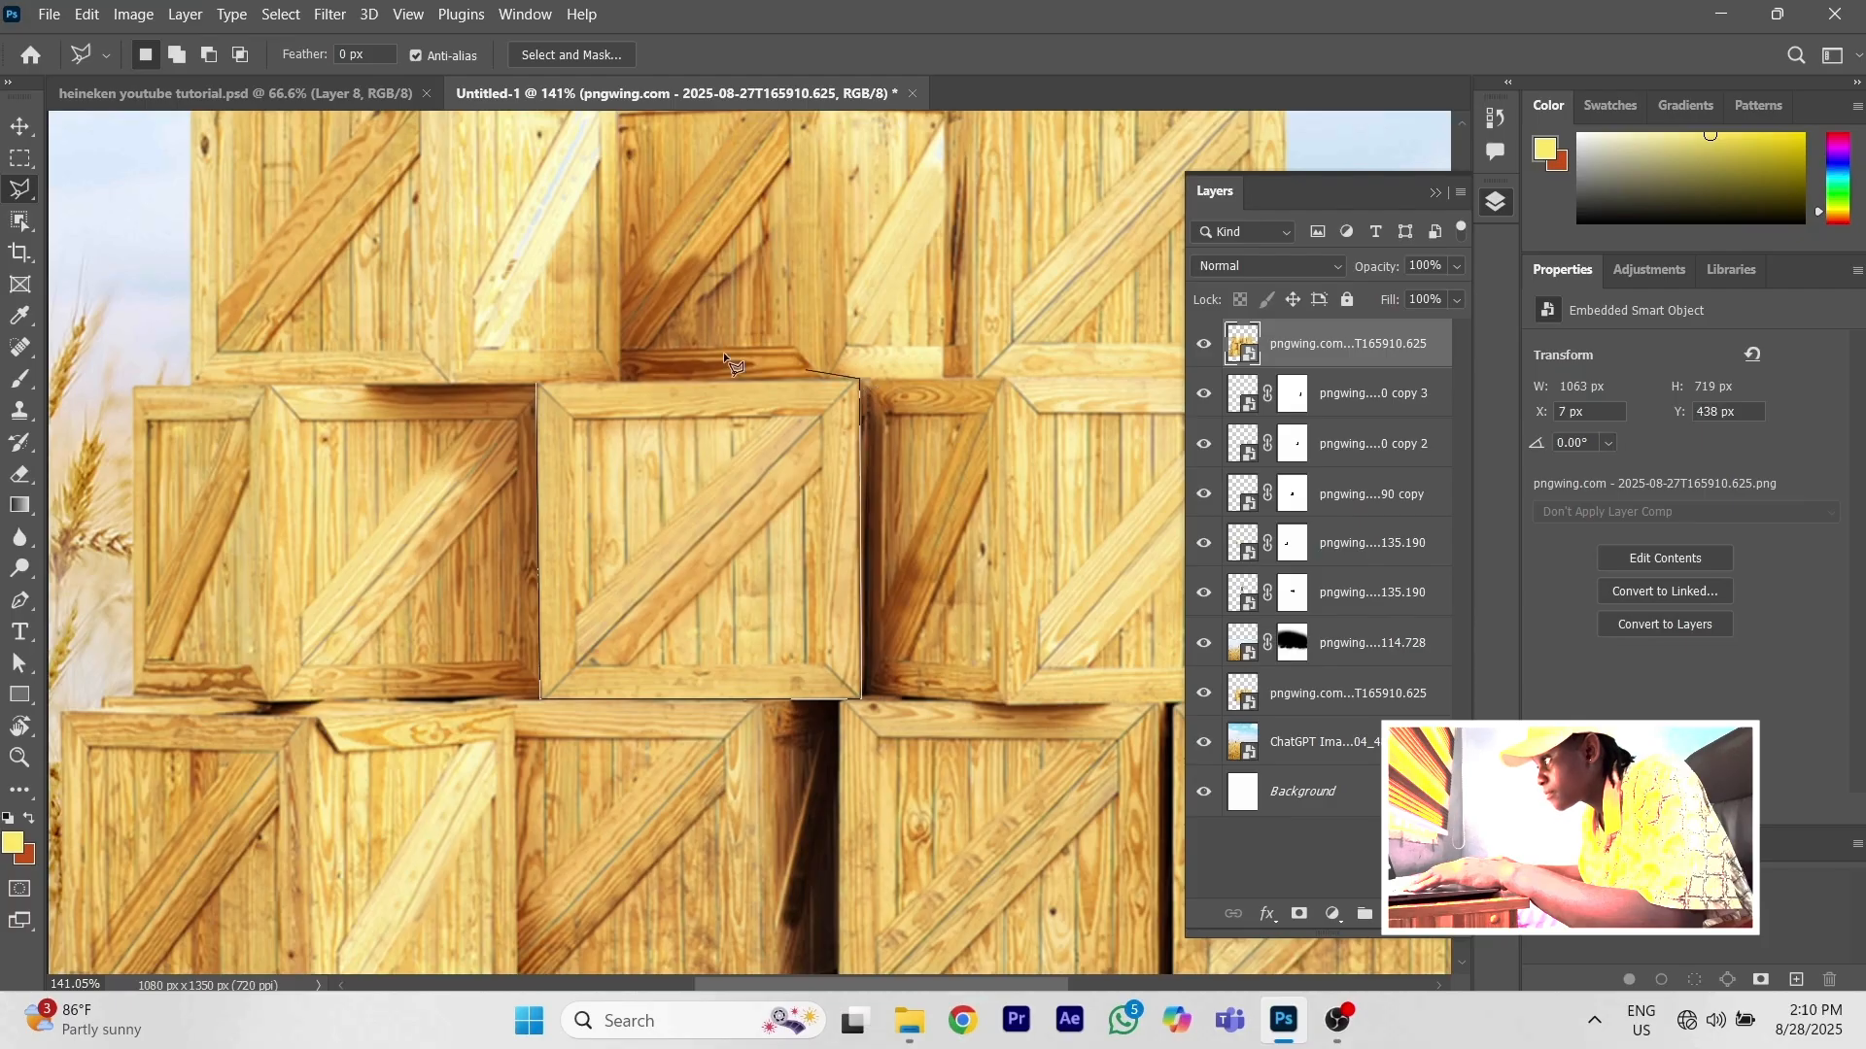
click(539, 383)
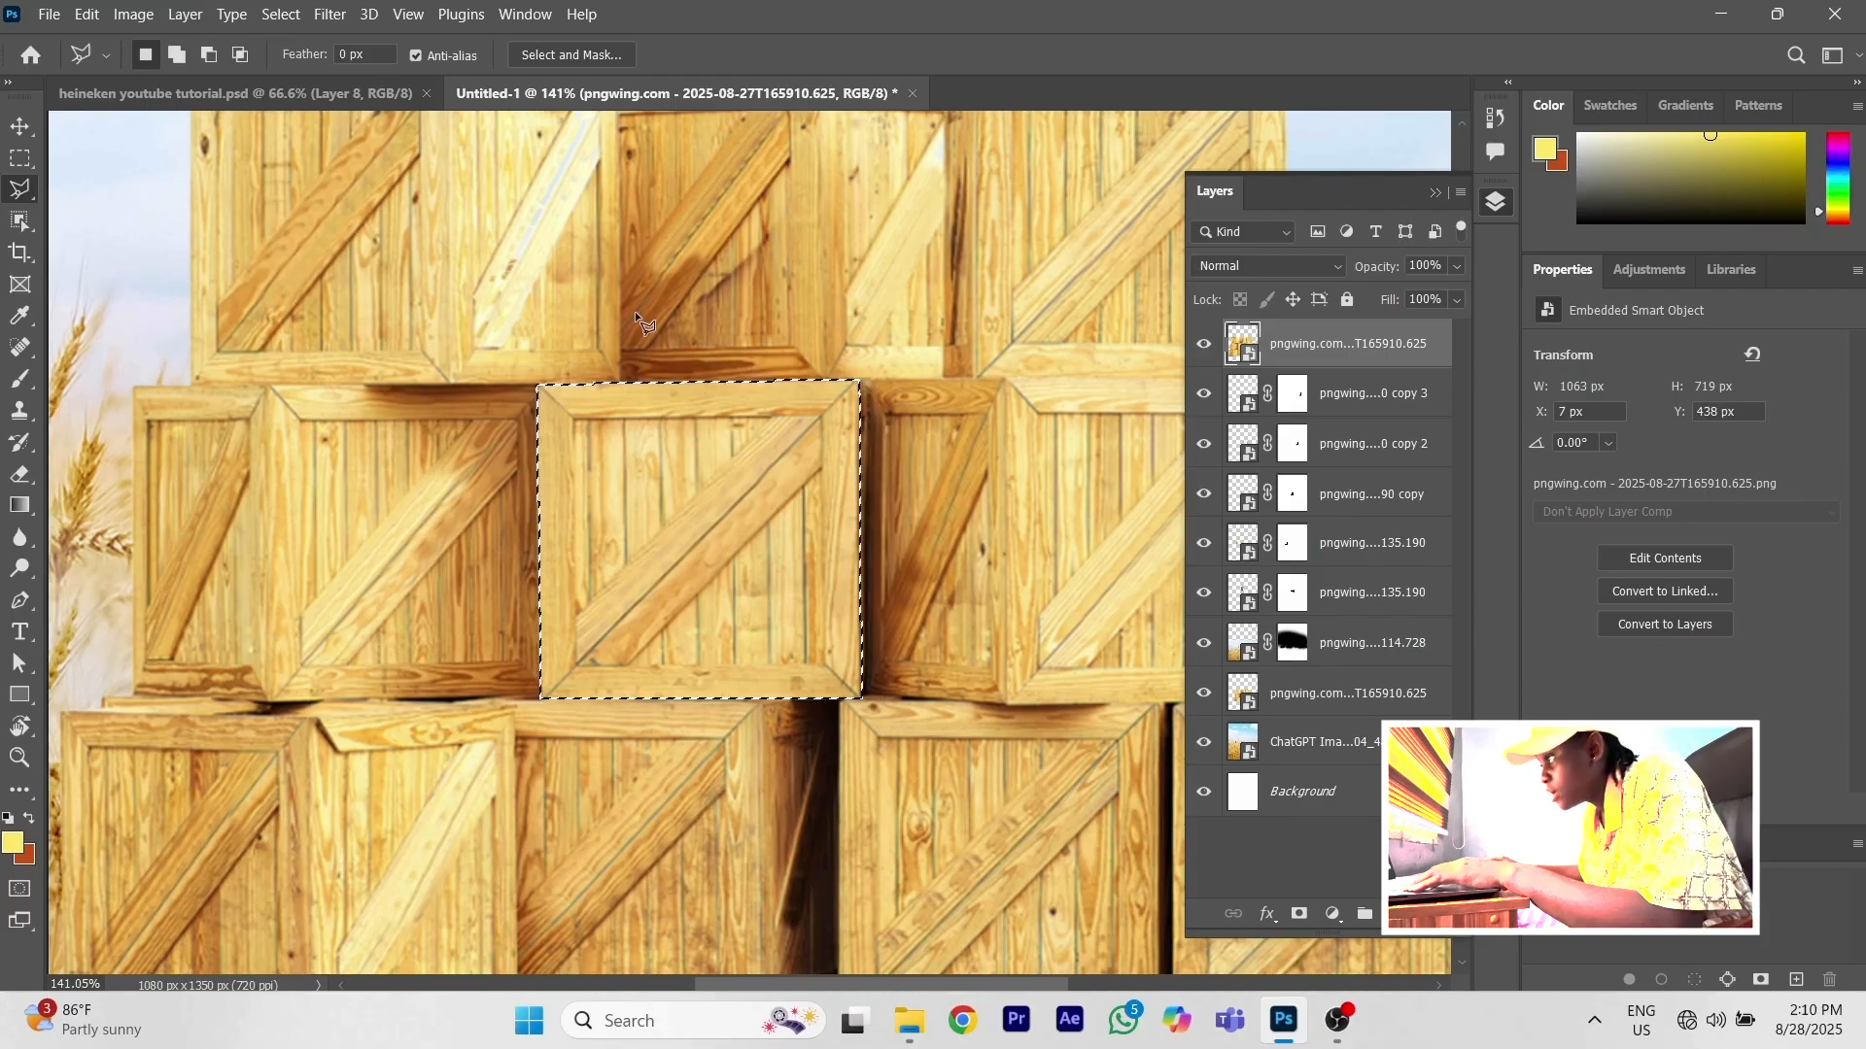
click(1296, 915)
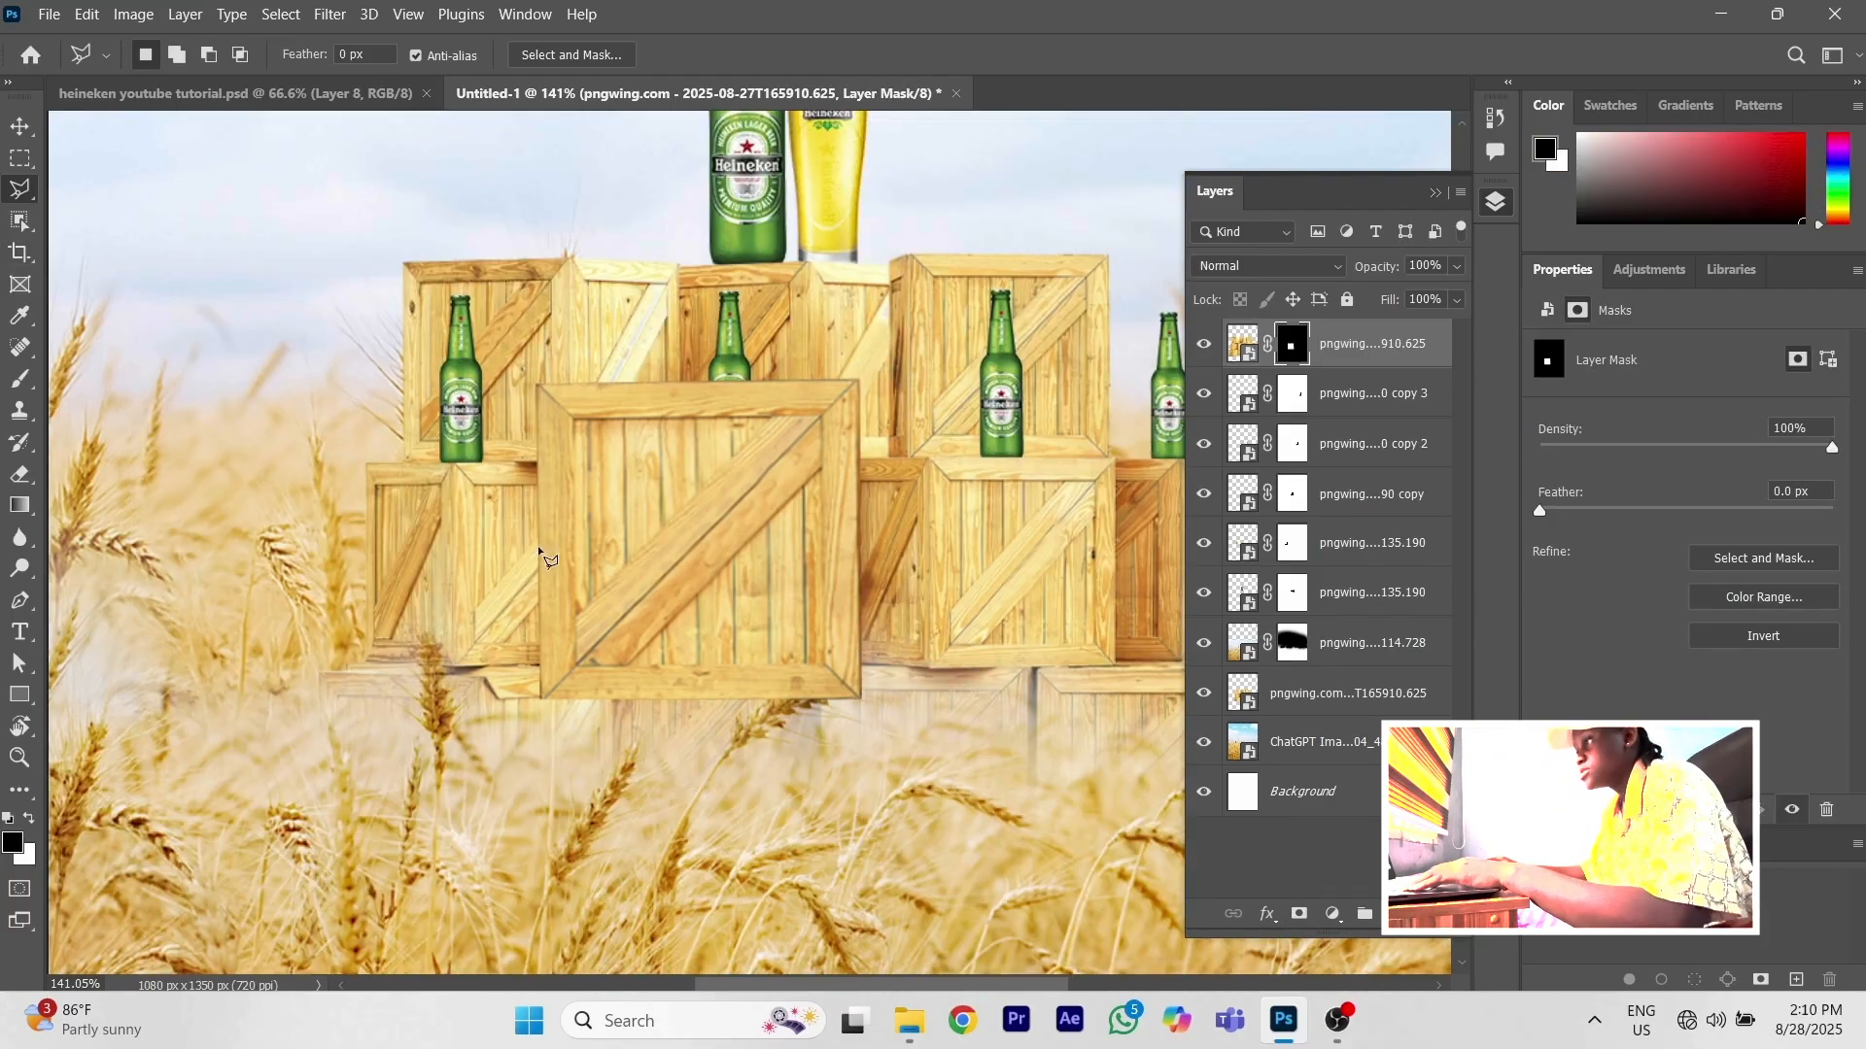
Move the isolated crate to the canvas's lower left corner and scale it up to about 162%
key(v)
scroll(632, 564, down, 4)
drag(654, 575, 428, 862)
key(ctrl+t)
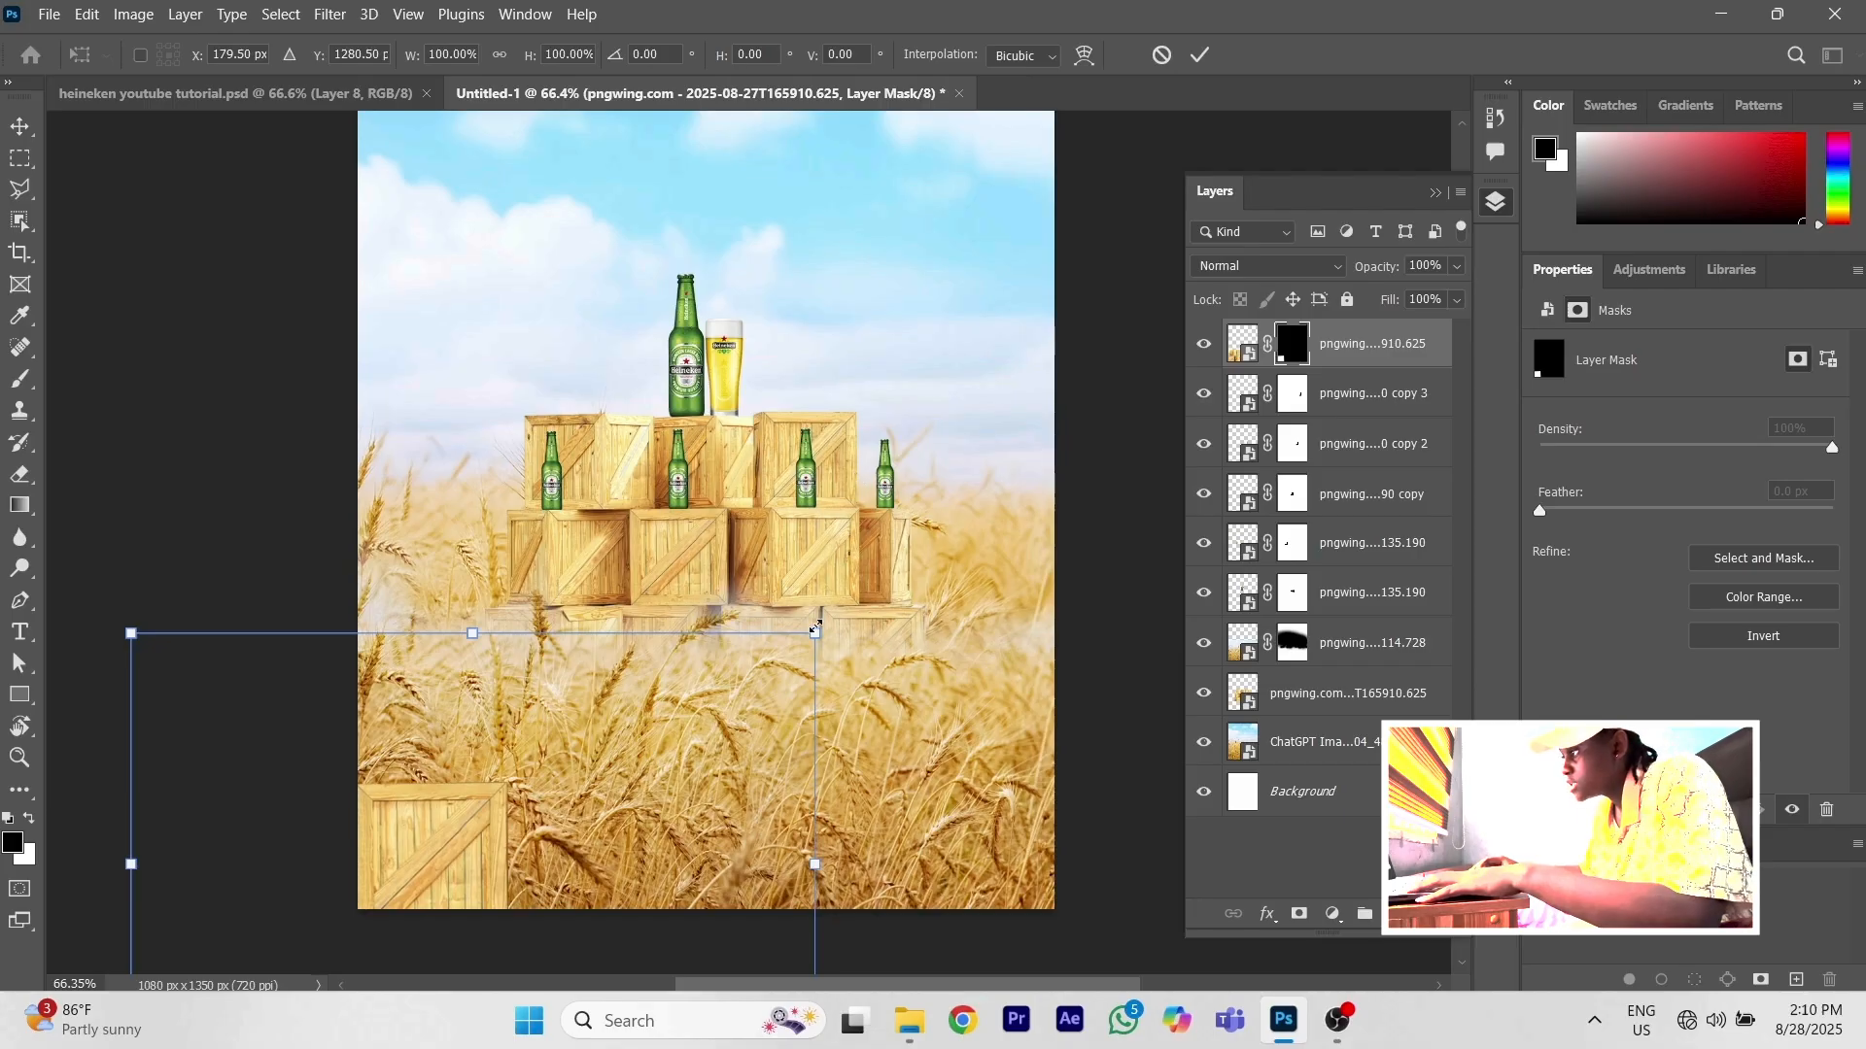
drag(815, 633, 1140, 413)
drag(581, 775, 396, 857)
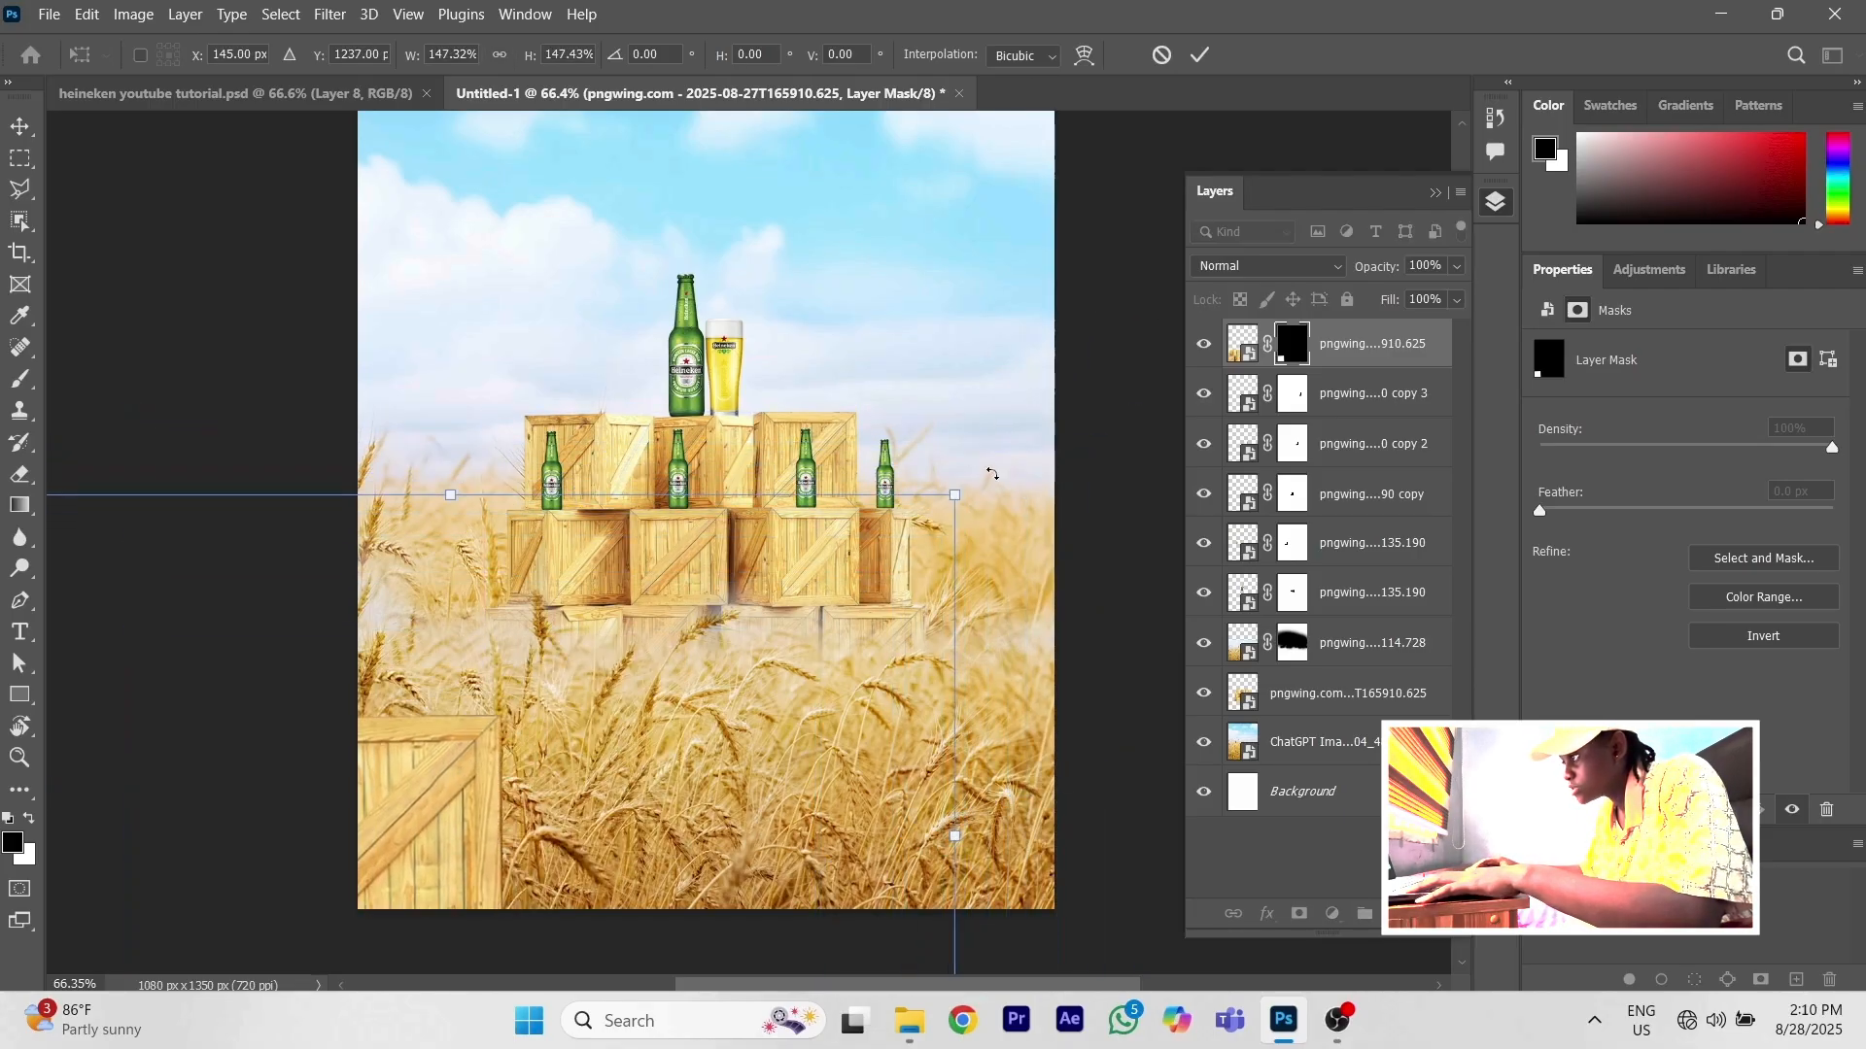
mouse_move(419, 749)
mouse_down()
mouse_move(500, 622)
mouse_move(512, 732)
mouse_move(425, 753)
mouse_up()
drag(960, 500, 1053, 457)
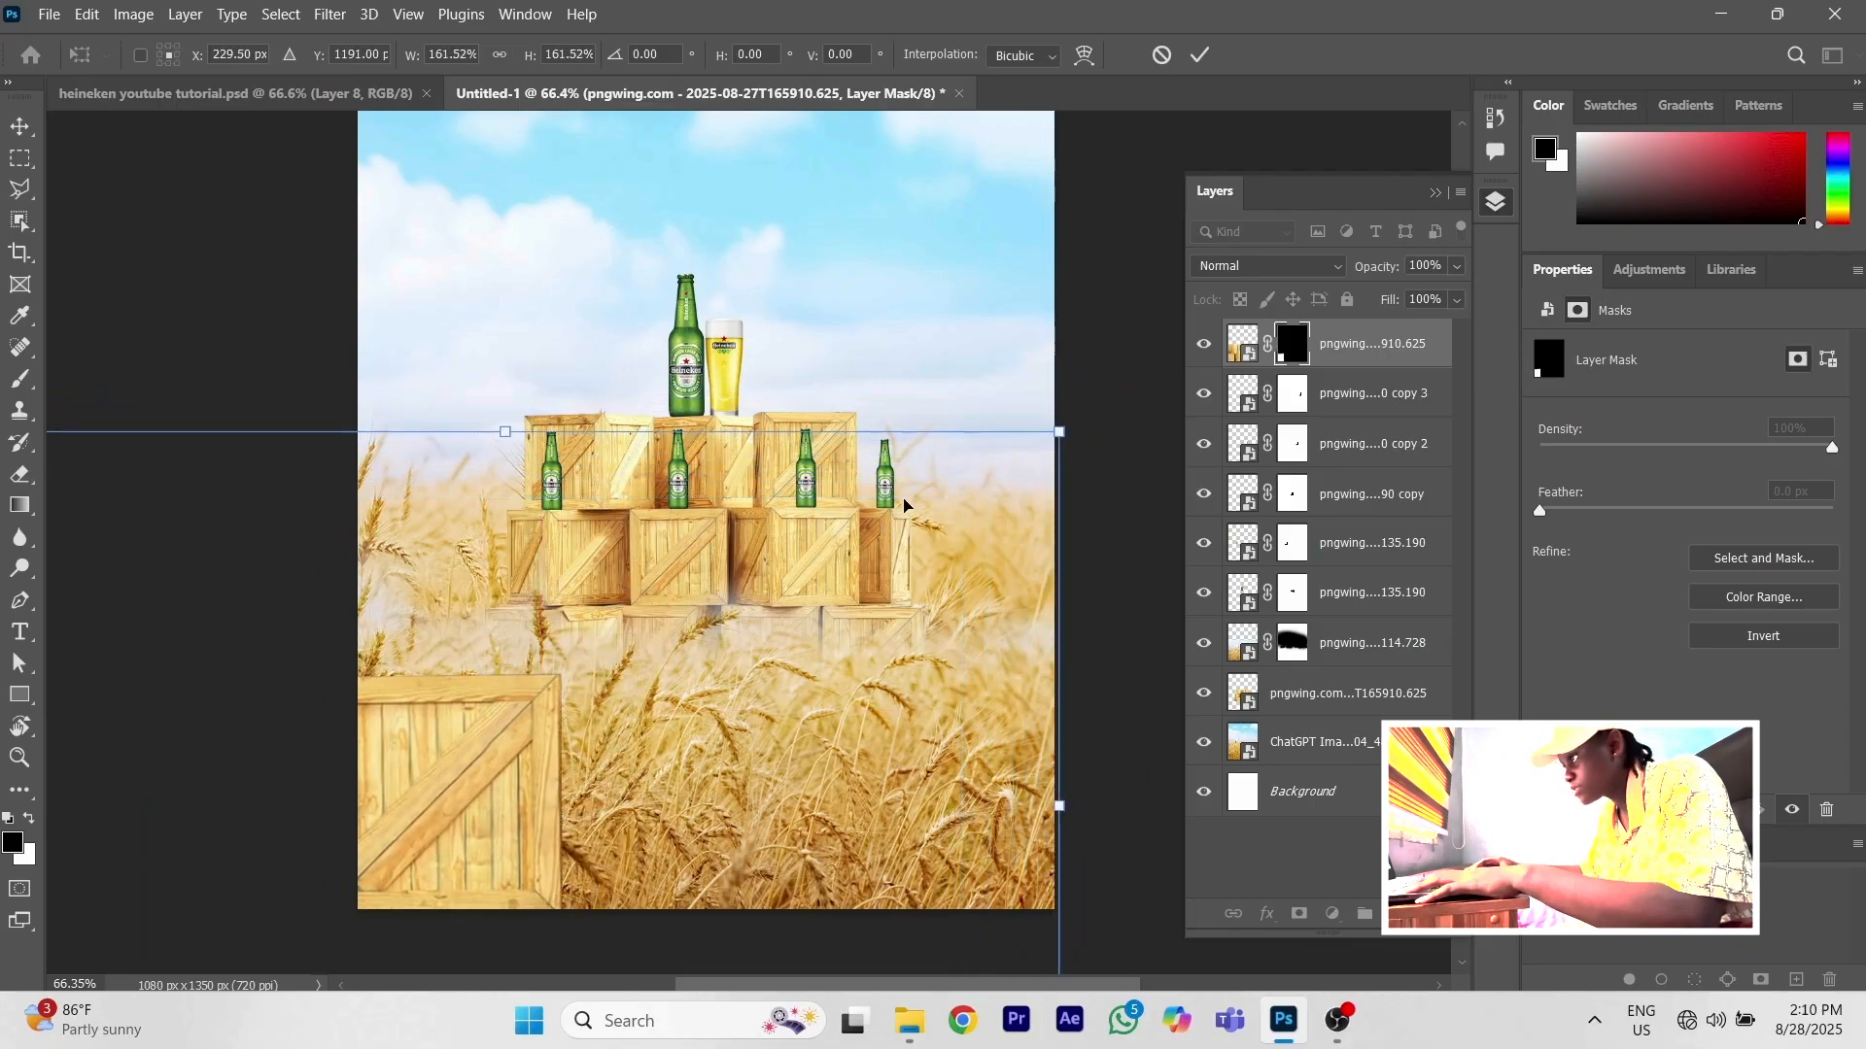
drag(471, 742, 456, 789)
key(Return)
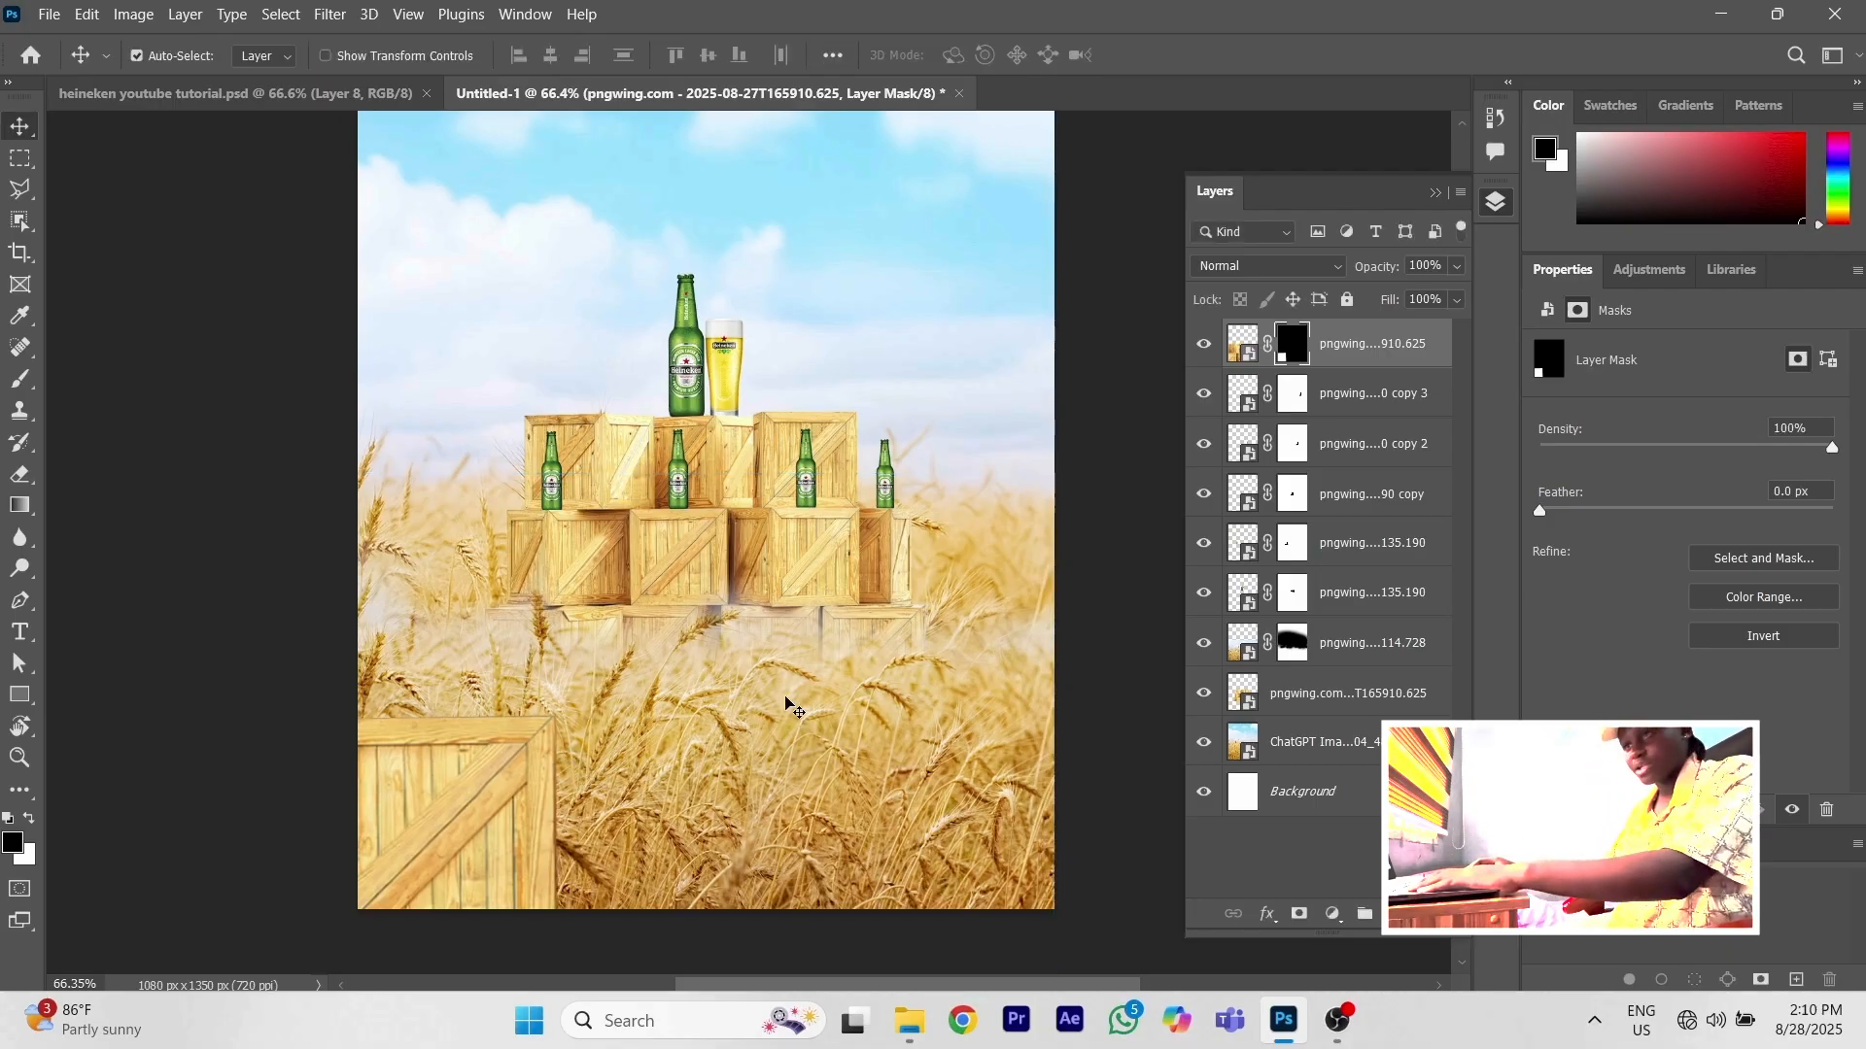
Duplicate the foreground crate into the lower right corner and rotate the lower left crate about 1.5 degrees
drag(528, 810, 1079, 799)
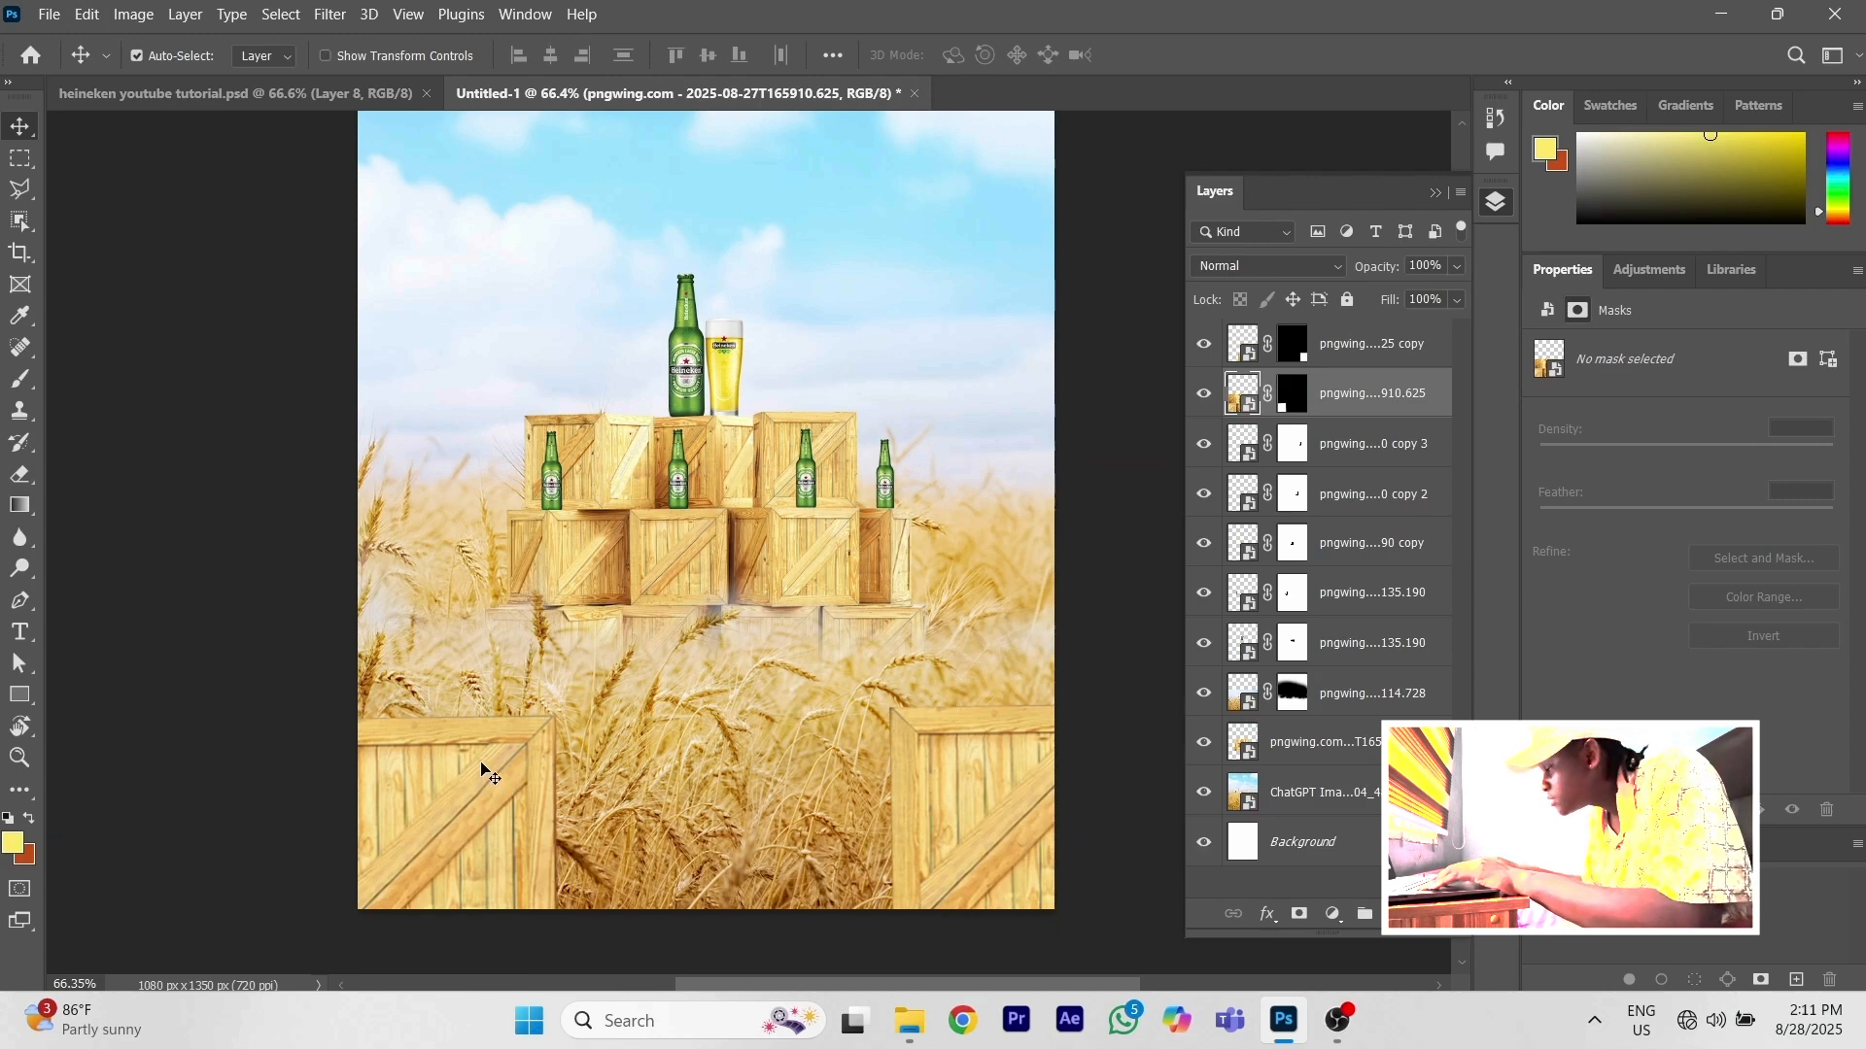
key(ctrl+t)
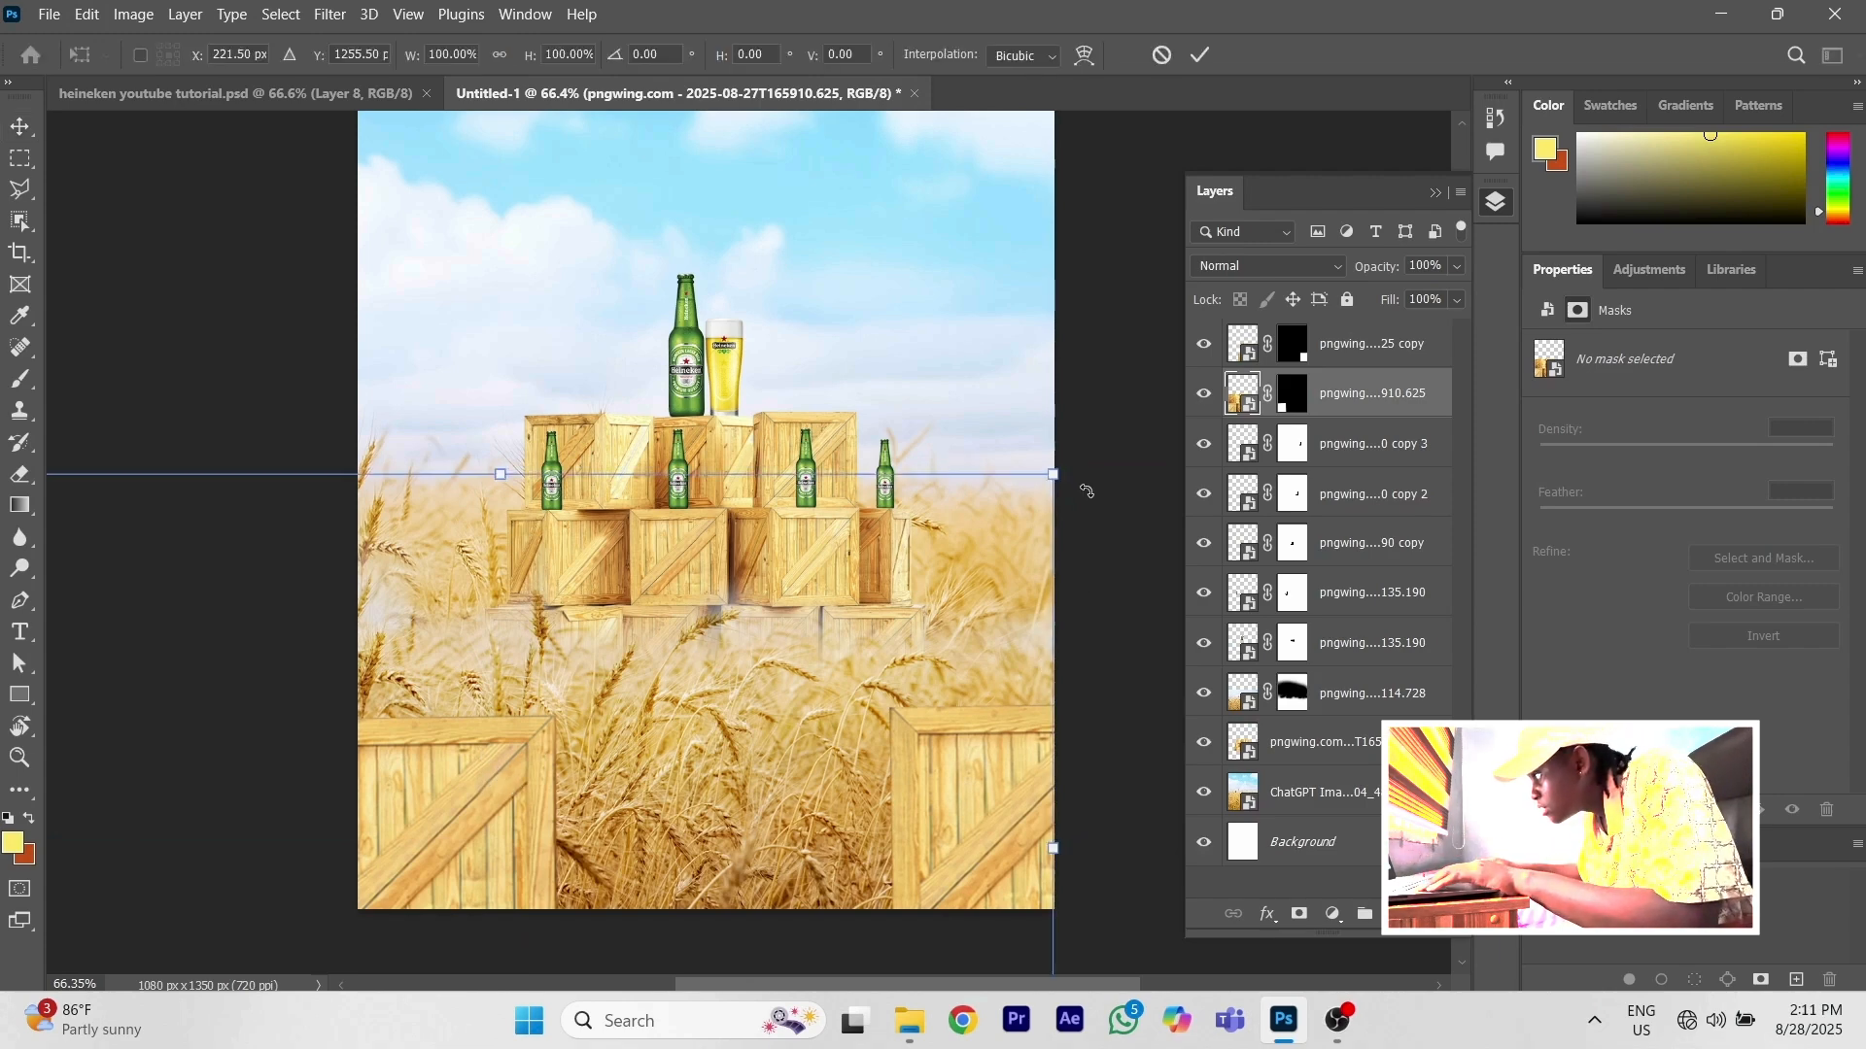
drag(1074, 448, 1090, 460)
key(Return)
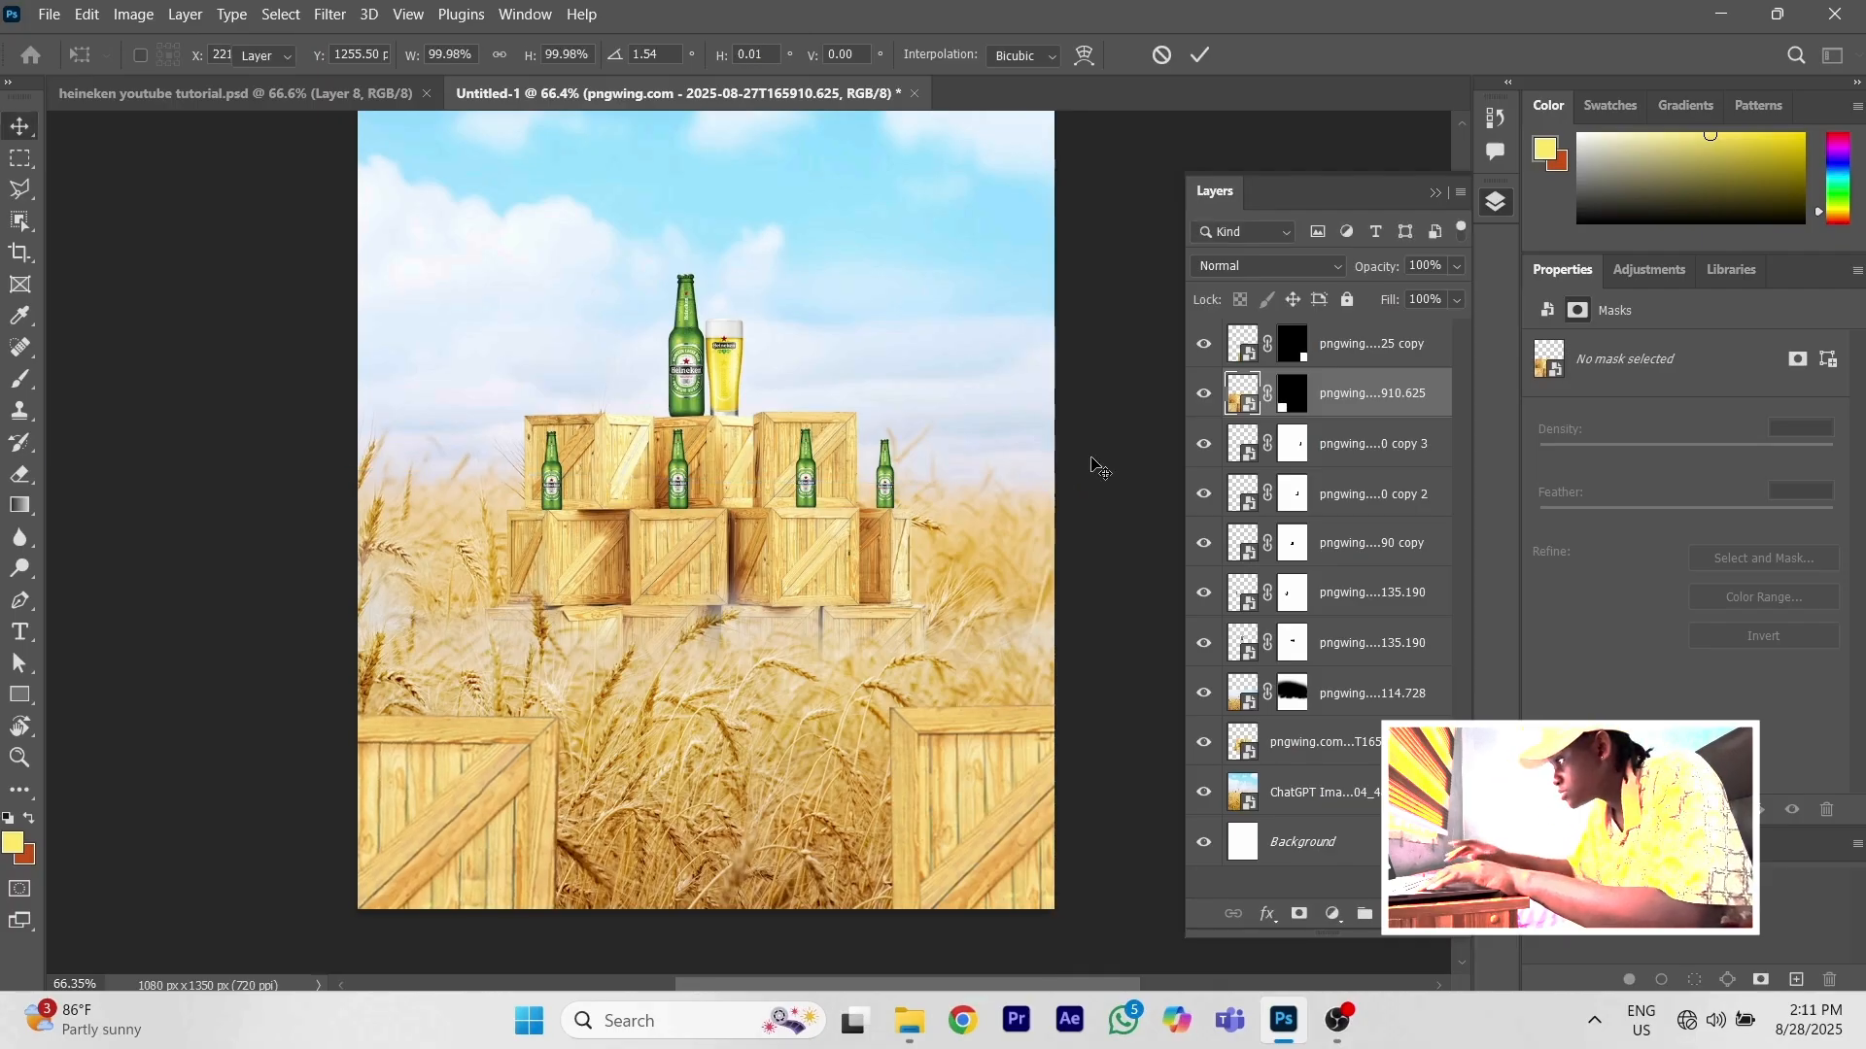
Rotate the lower right crate 0.5 degrees and adjust the positions of both foreground crates along the bottom corners
click(991, 738)
key(ctrl+t)
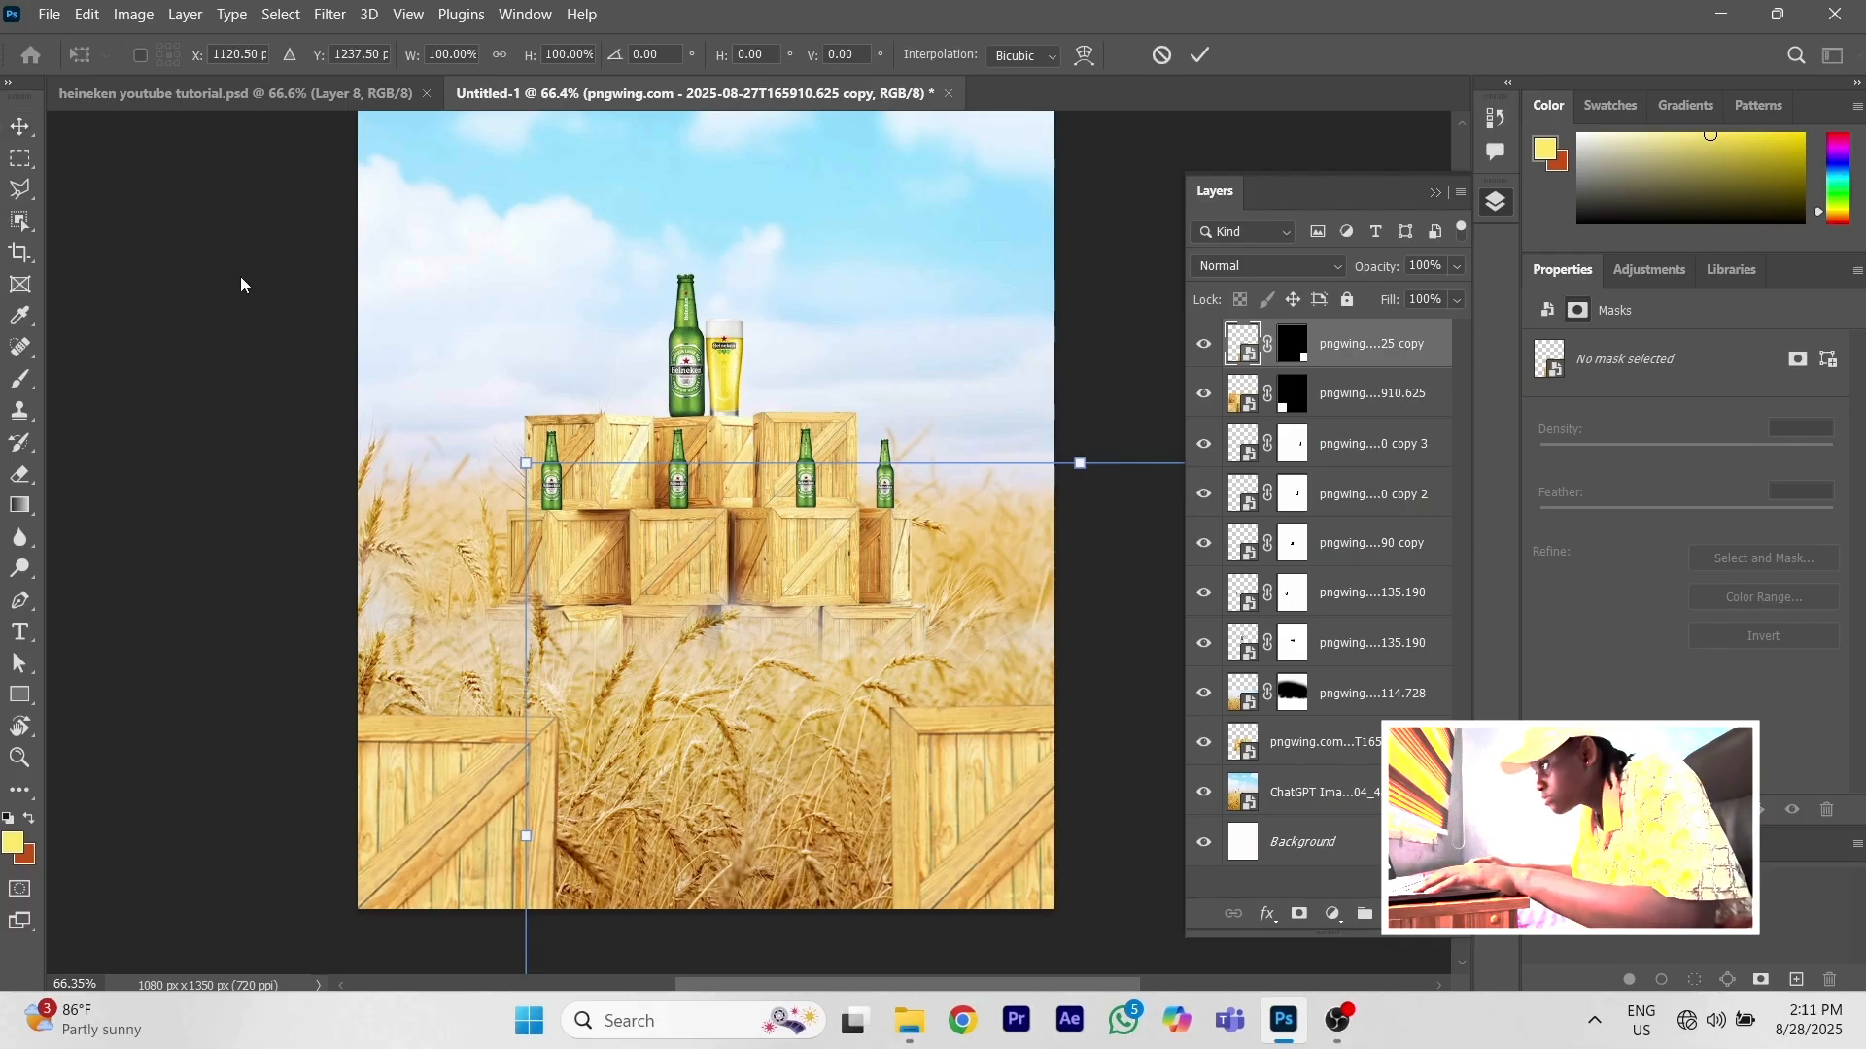
drag(467, 430, 467, 424)
key(Return)
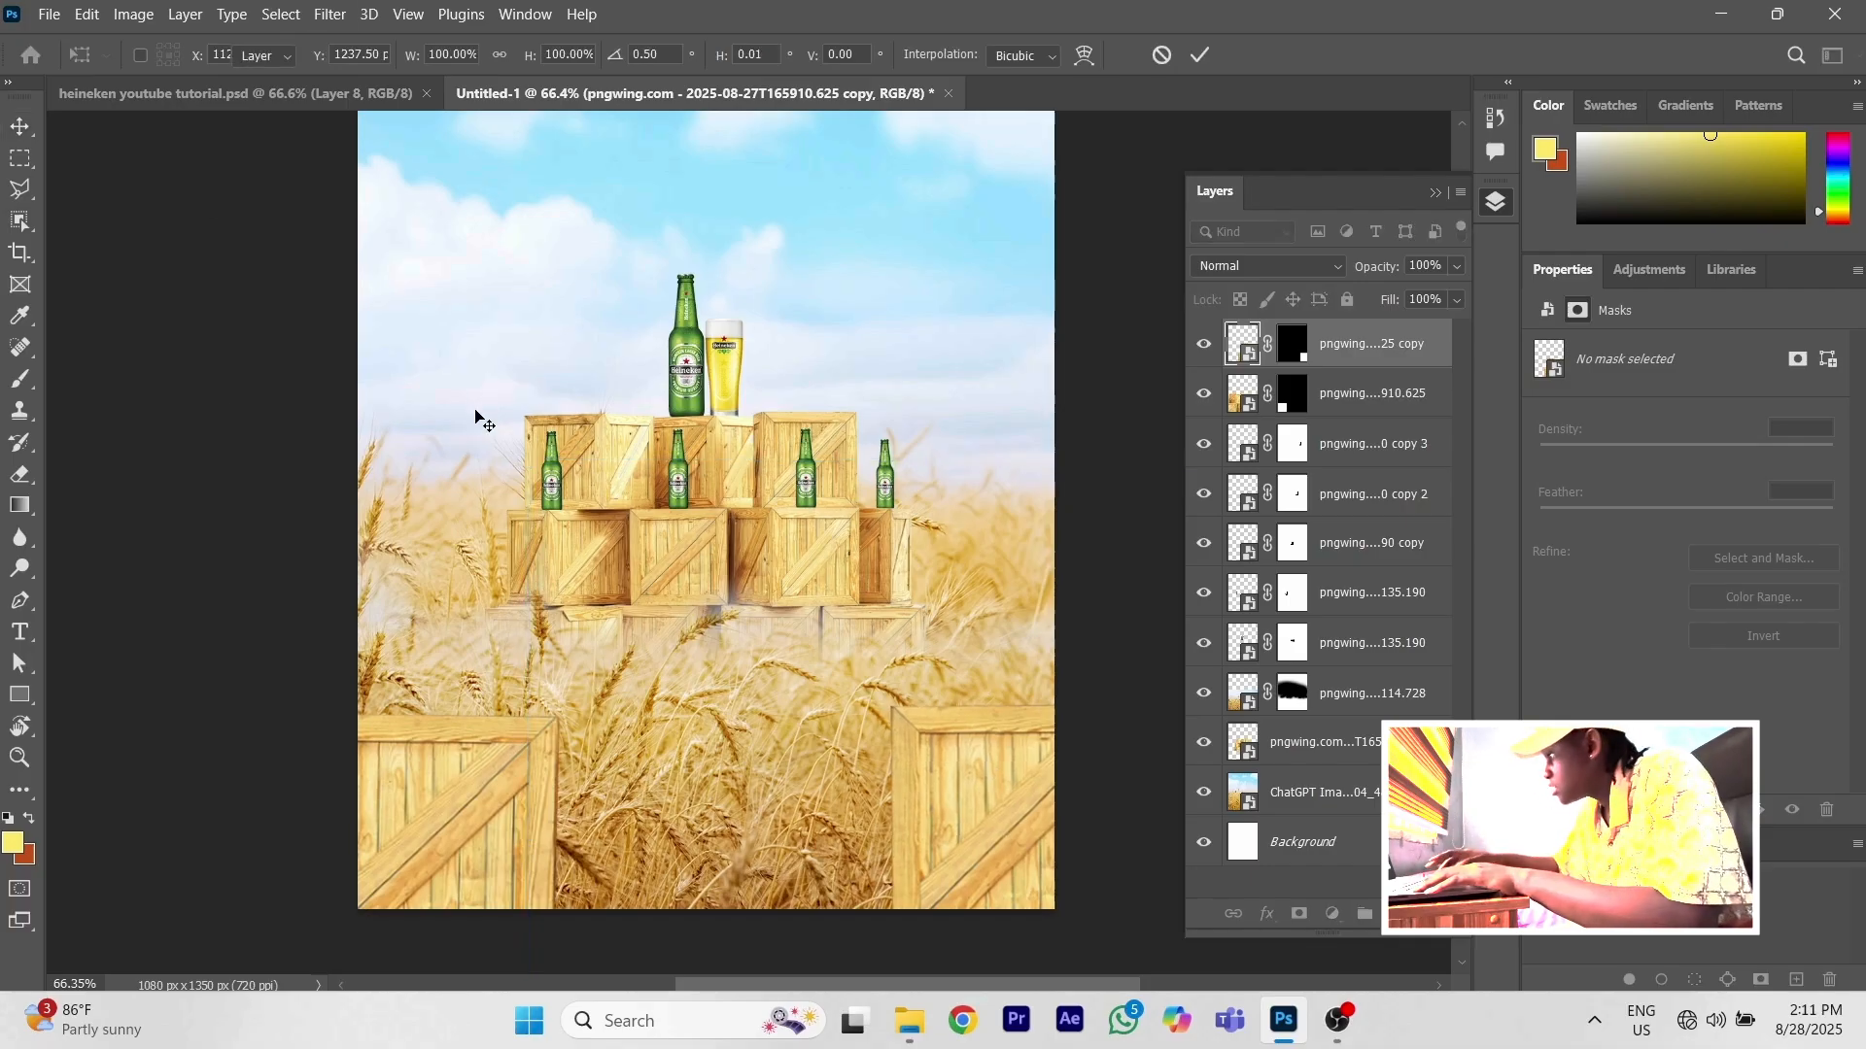
drag(985, 807, 958, 810)
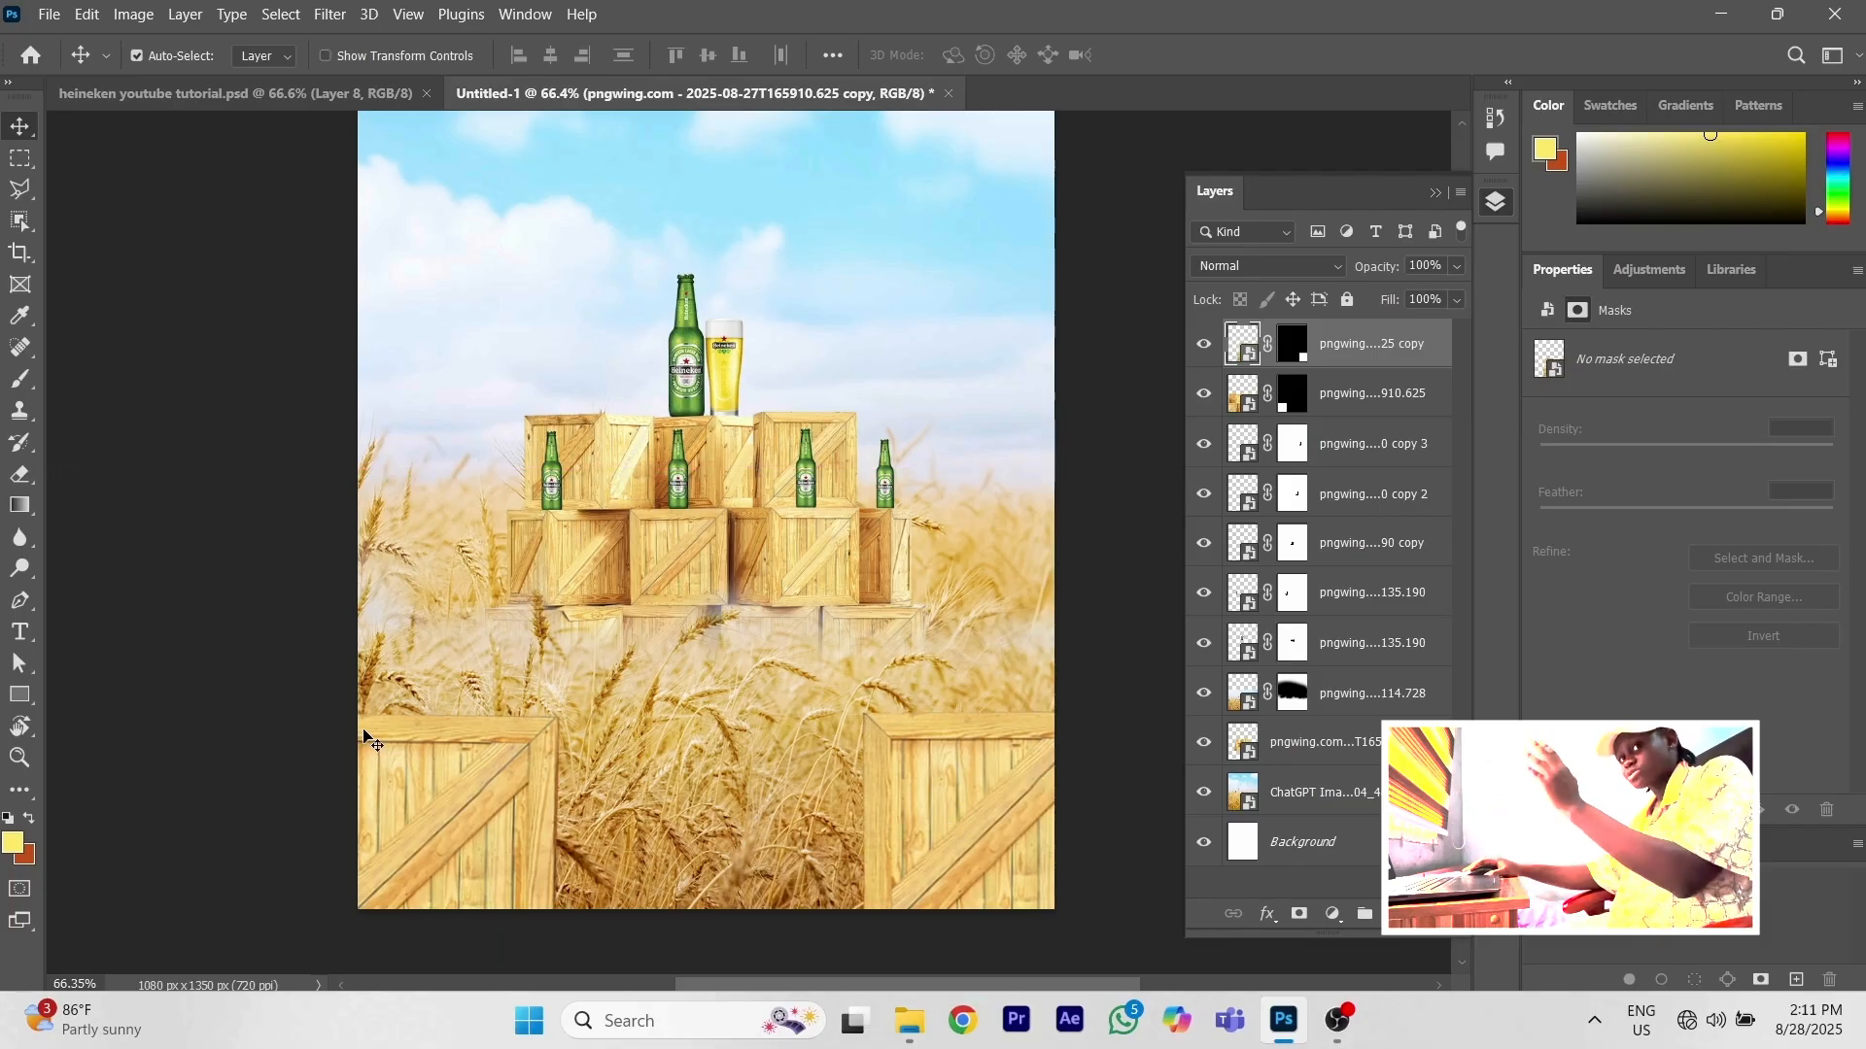
drag(419, 835, 447, 815)
drag(938, 807, 941, 805)
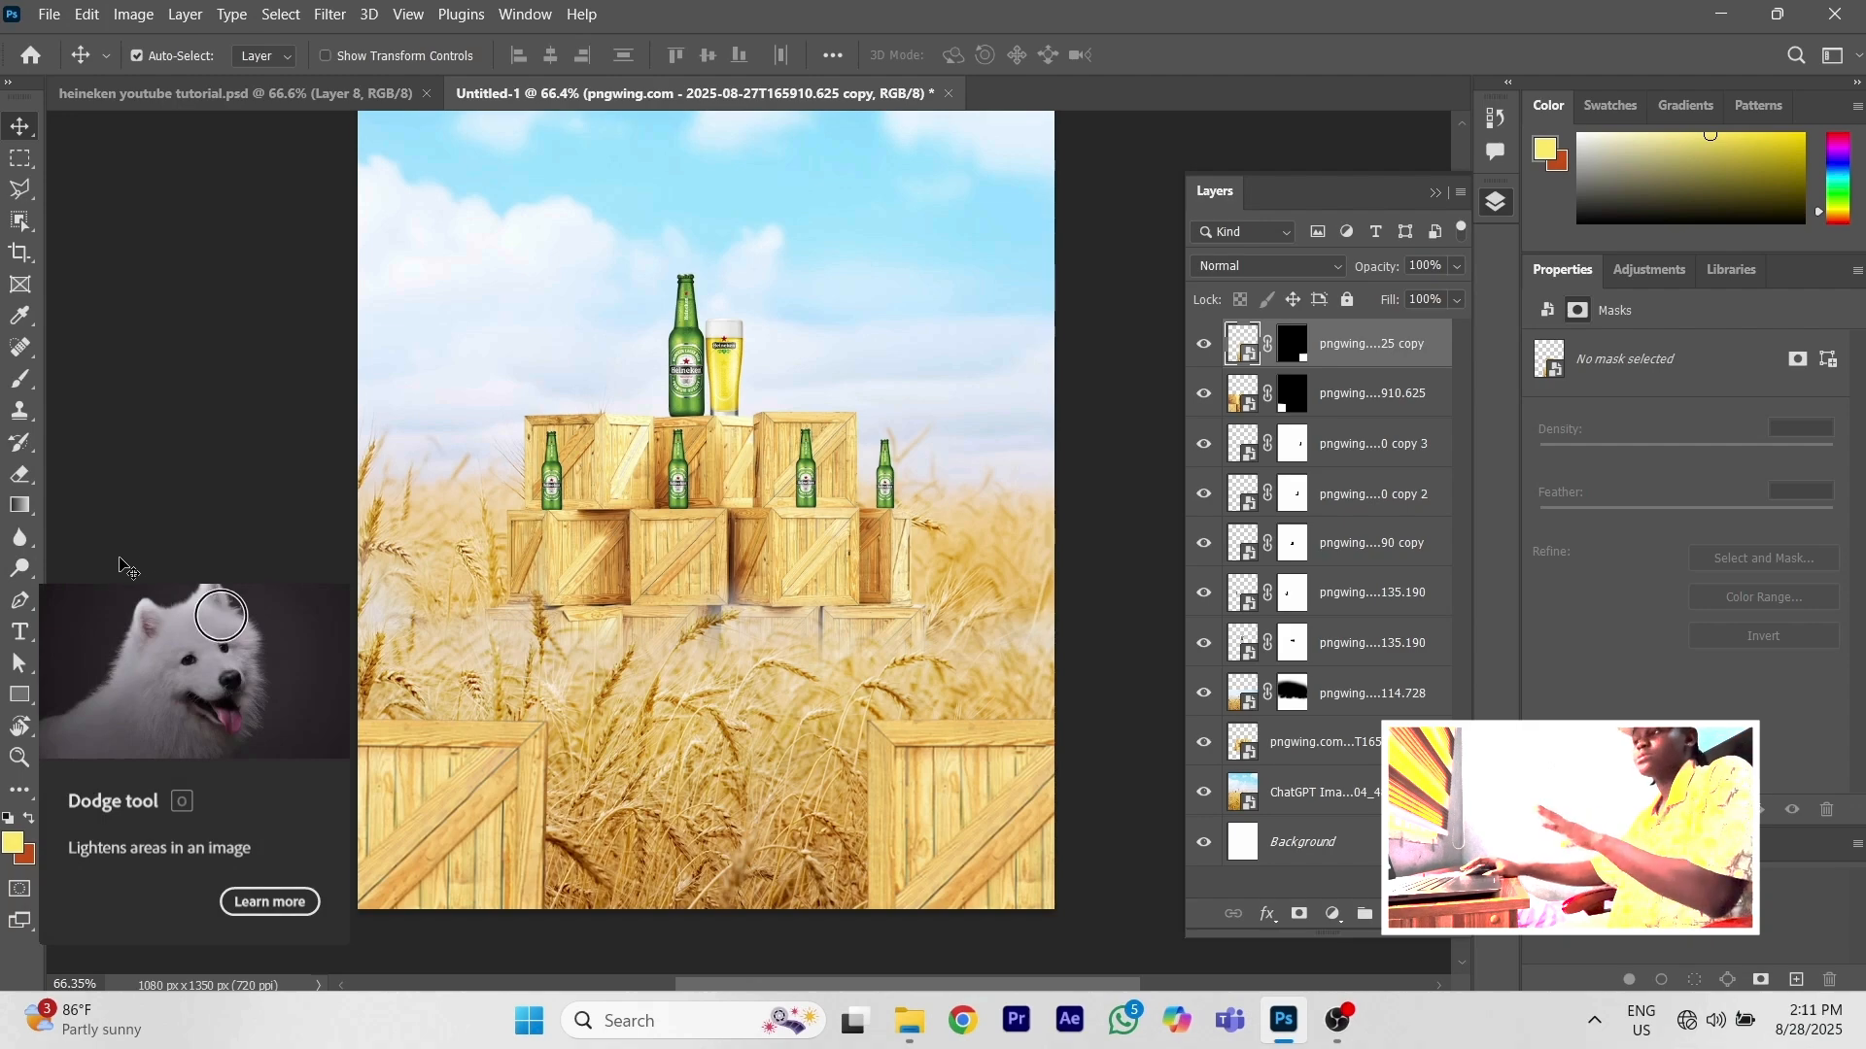
Check the reference flyer, then place the Heineken bottle-and-glass image from the heineken assets folder above the foreground crates
scroll(844, 591, up, 1)
scroll(692, 585, down, 1)
click(266, 95)
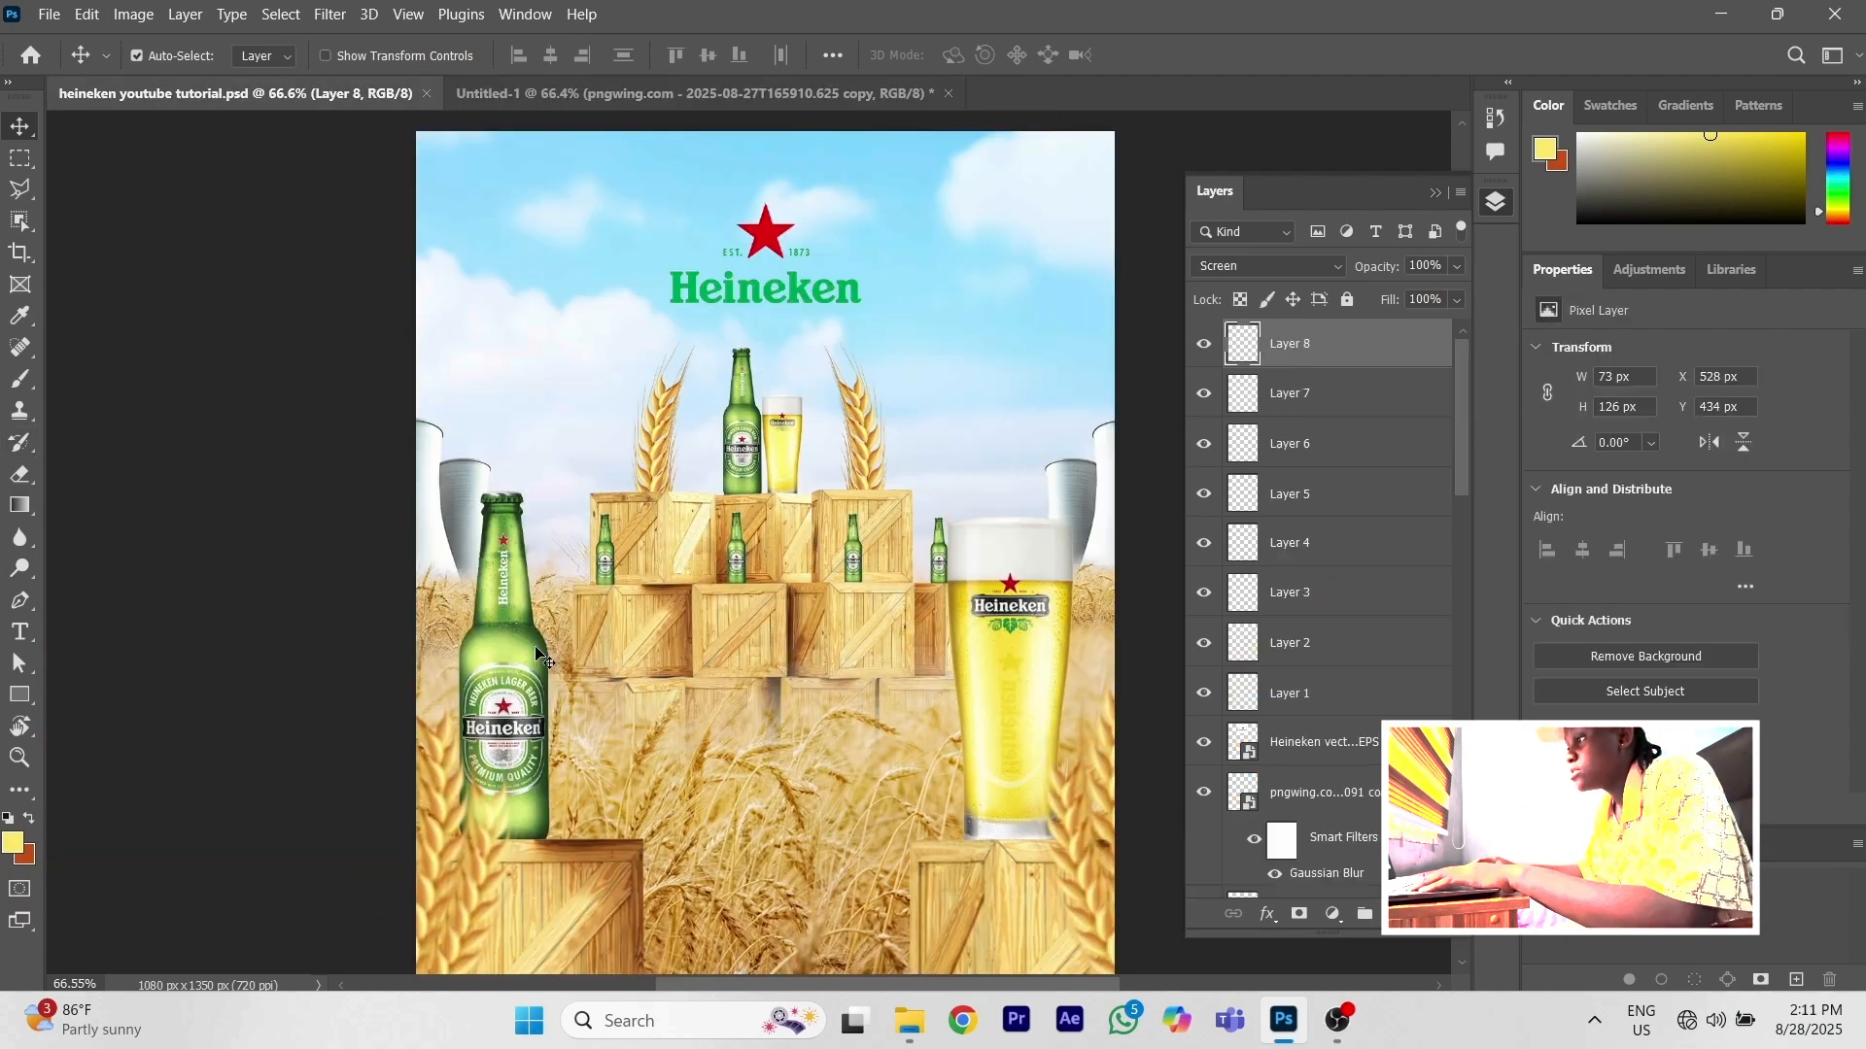
click(487, 91)
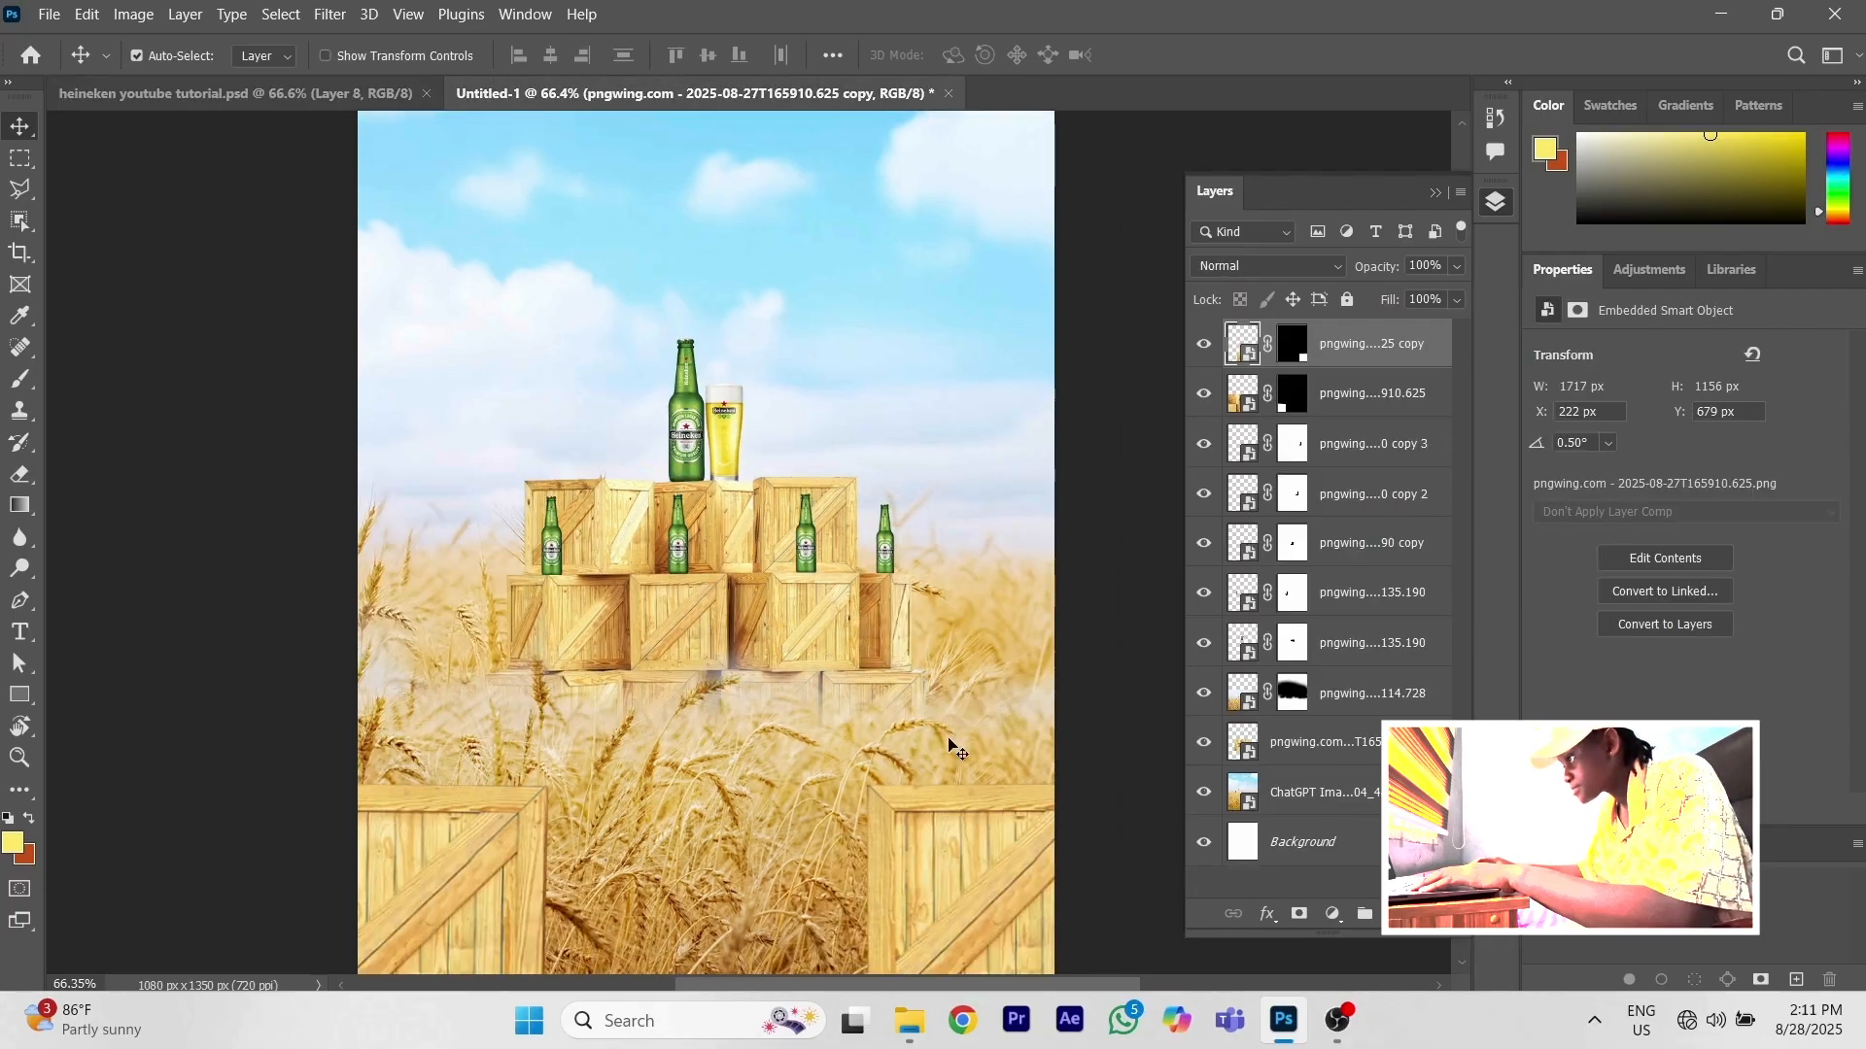
click(909, 1020)
click(732, 294)
drag(733, 293, 719, 579)
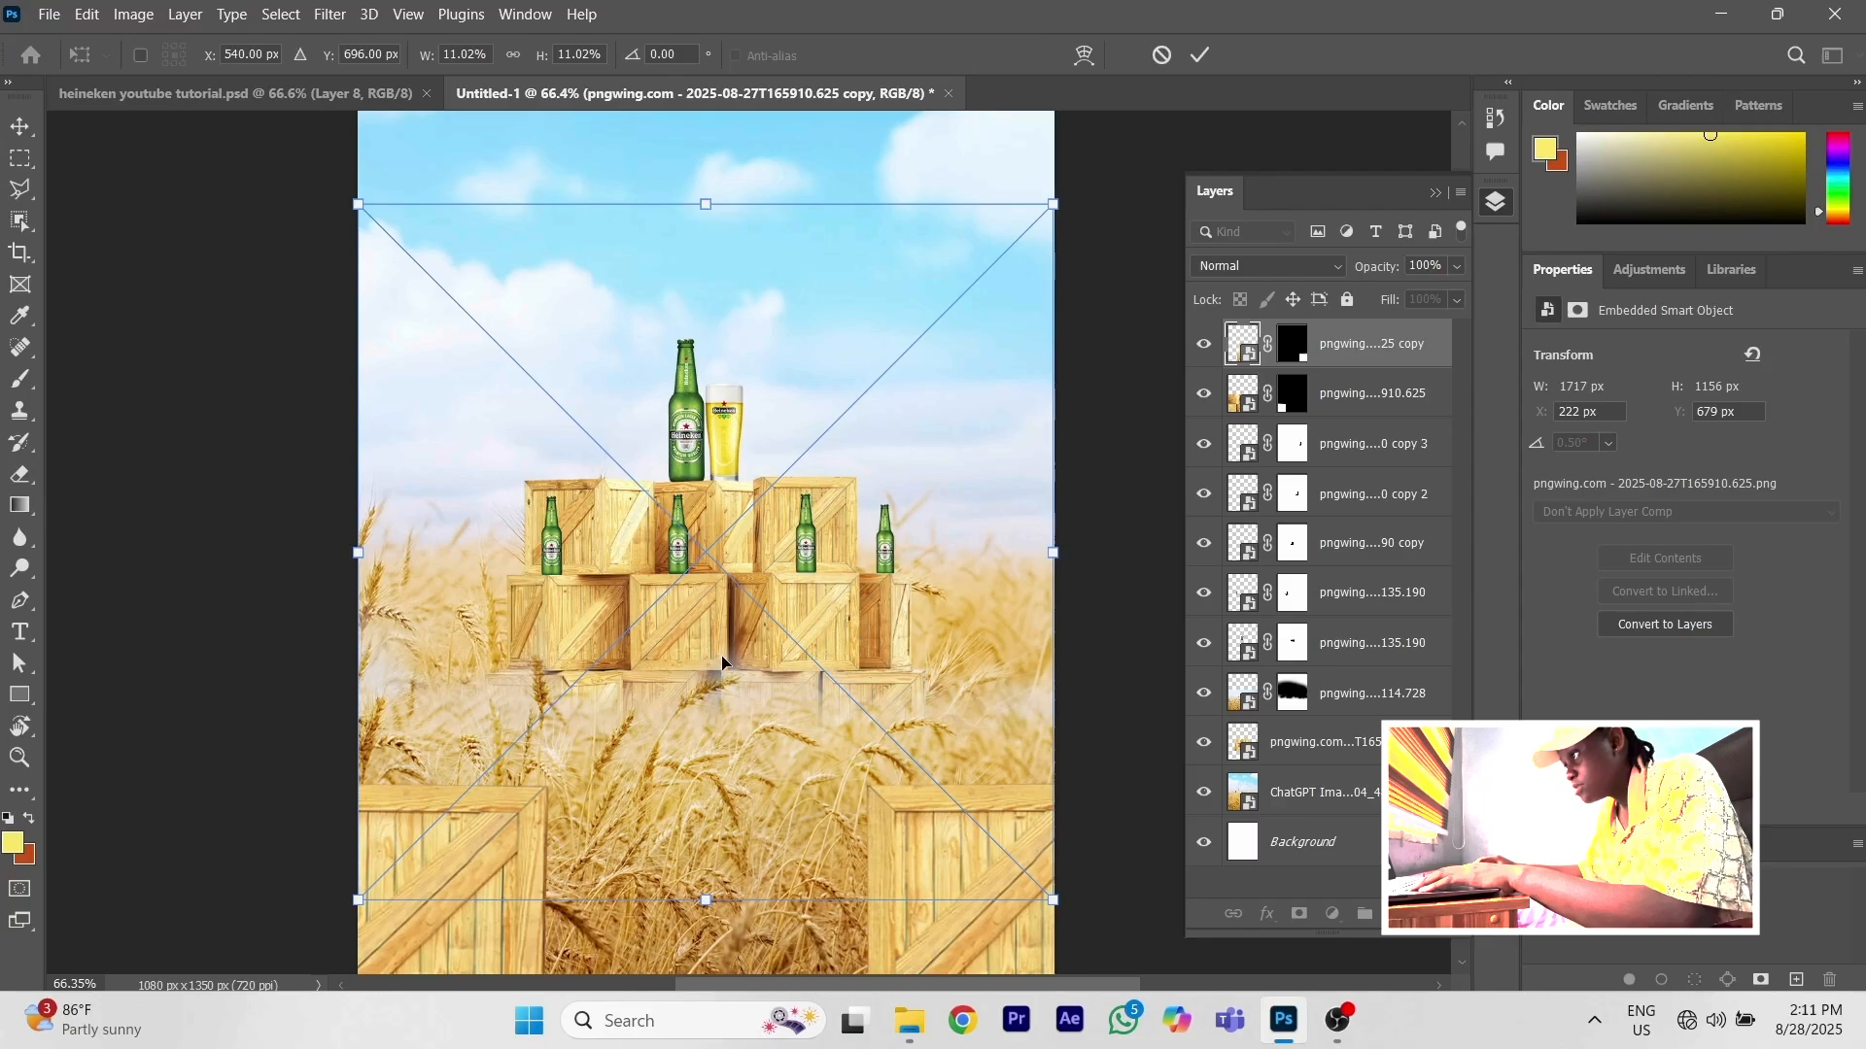
key(Return)
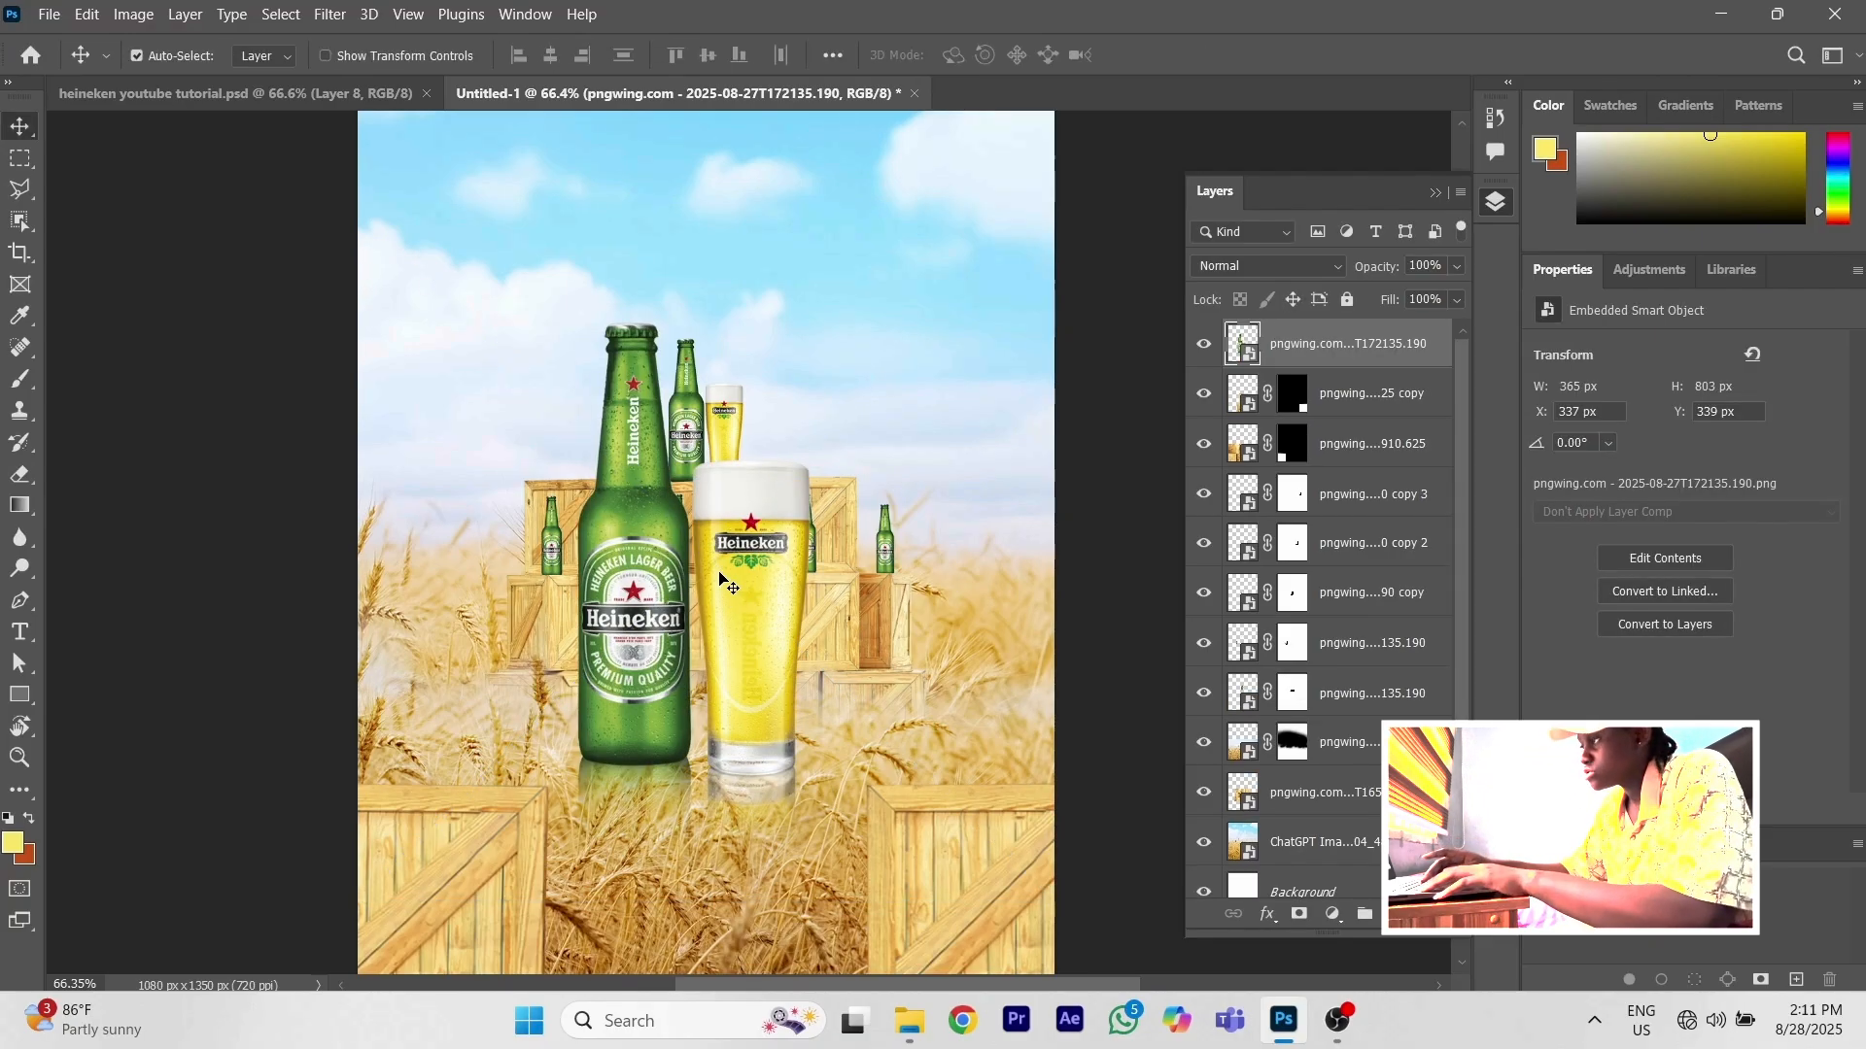
Duplicate the large bottle-and-glass layer and hide the original beneath it
key(ctrl+j)
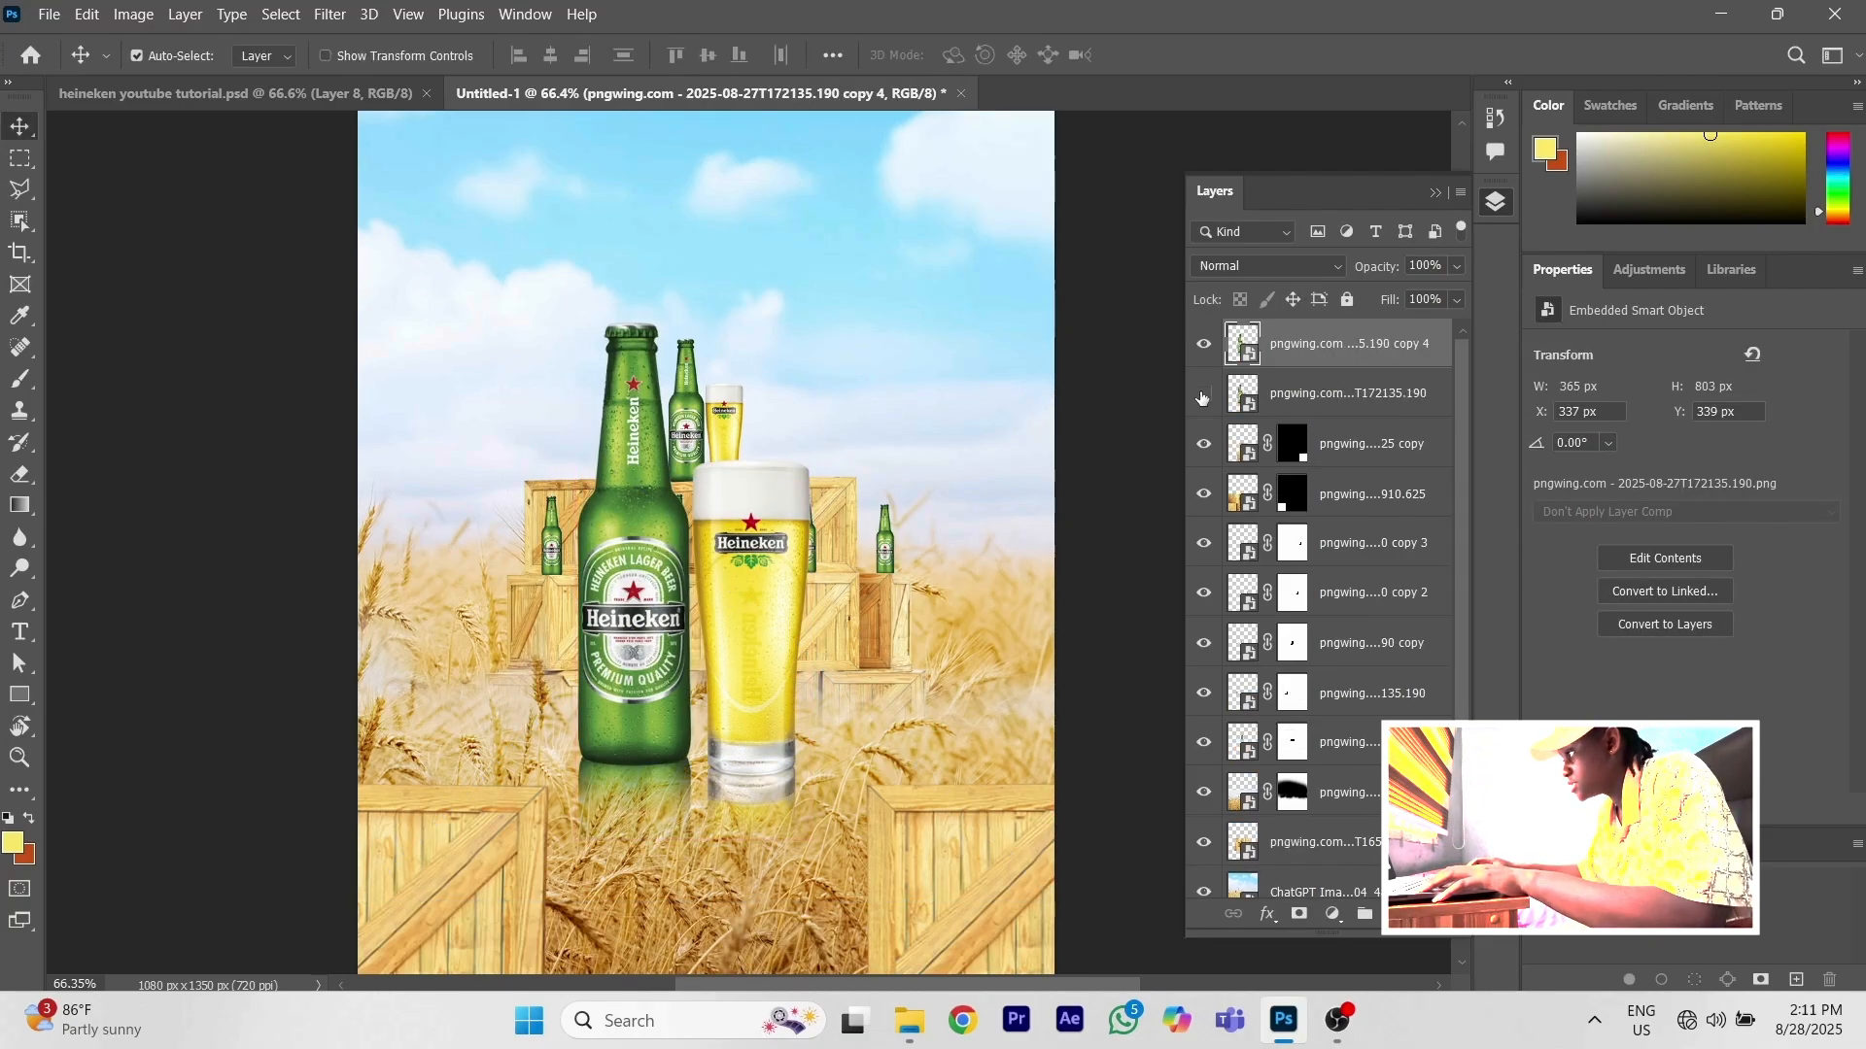
click(1202, 395)
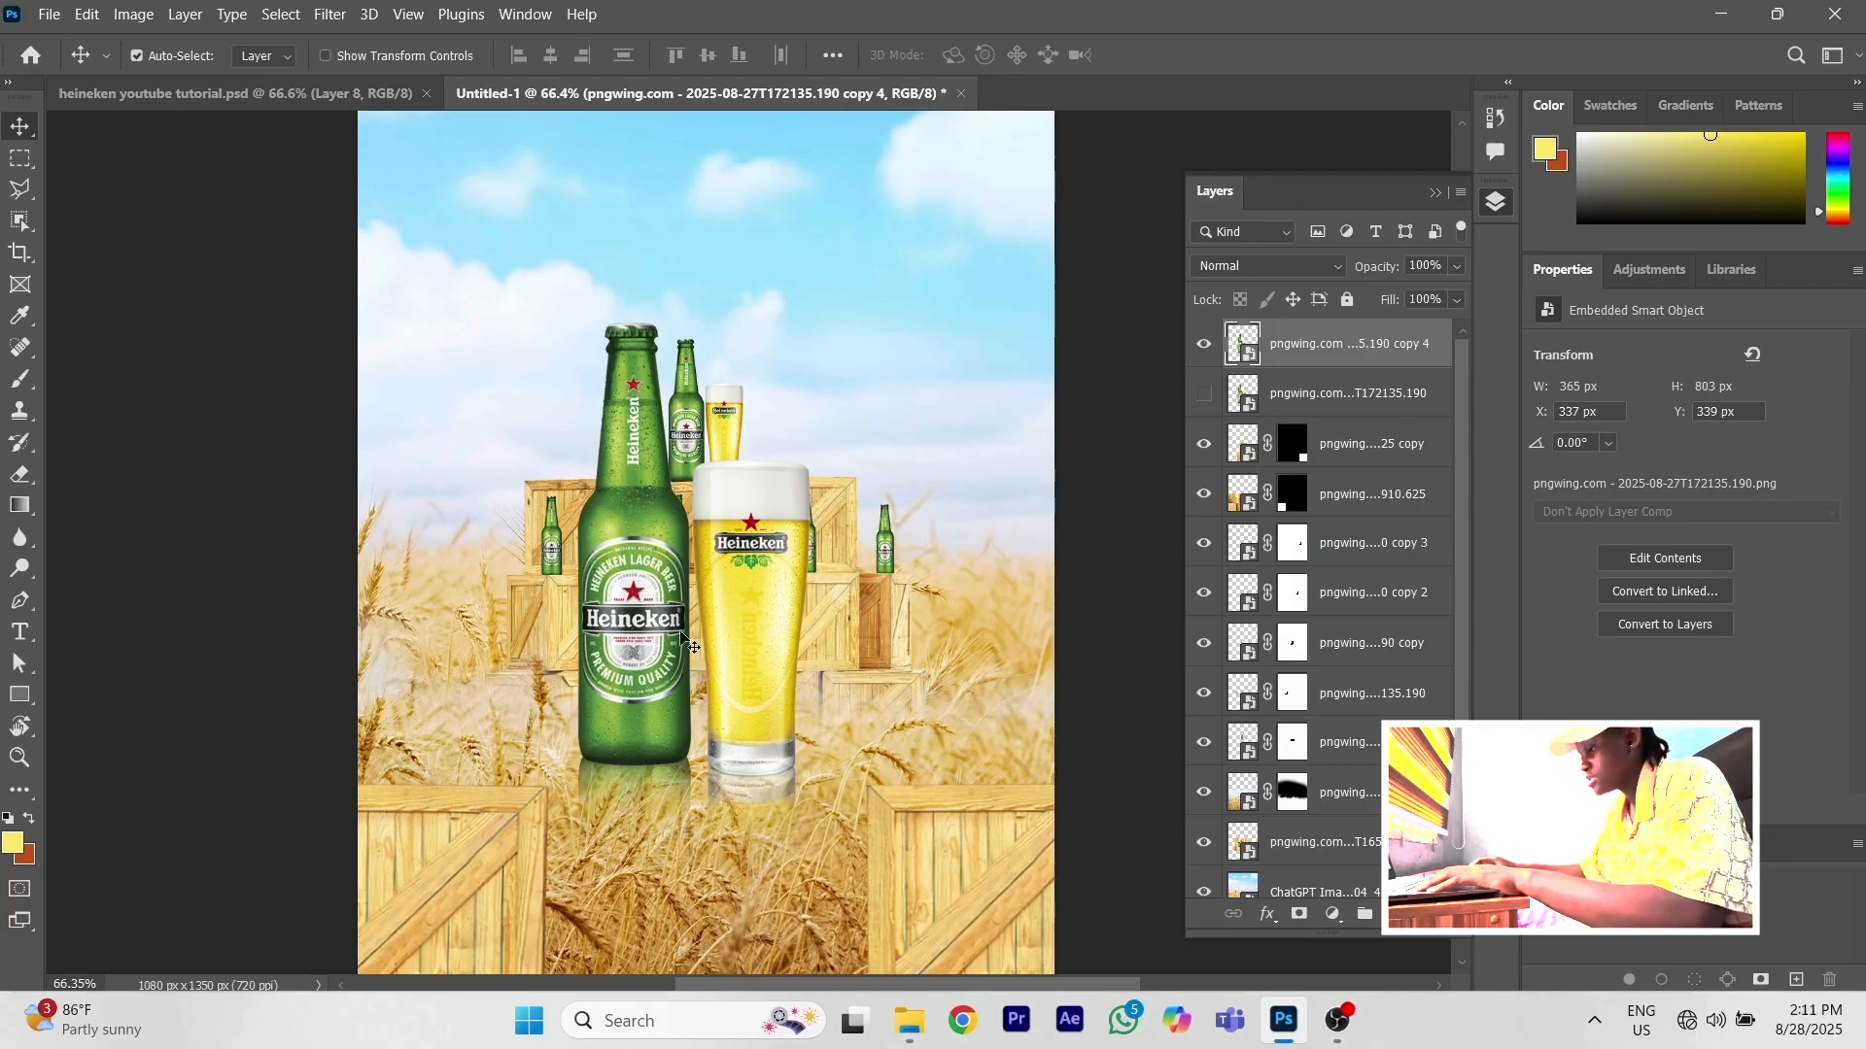
Outline the large bottle without its reflection using the Polygonal Lasso and mask the duplicated layer to that selection
scroll(724, 580, up, 2)
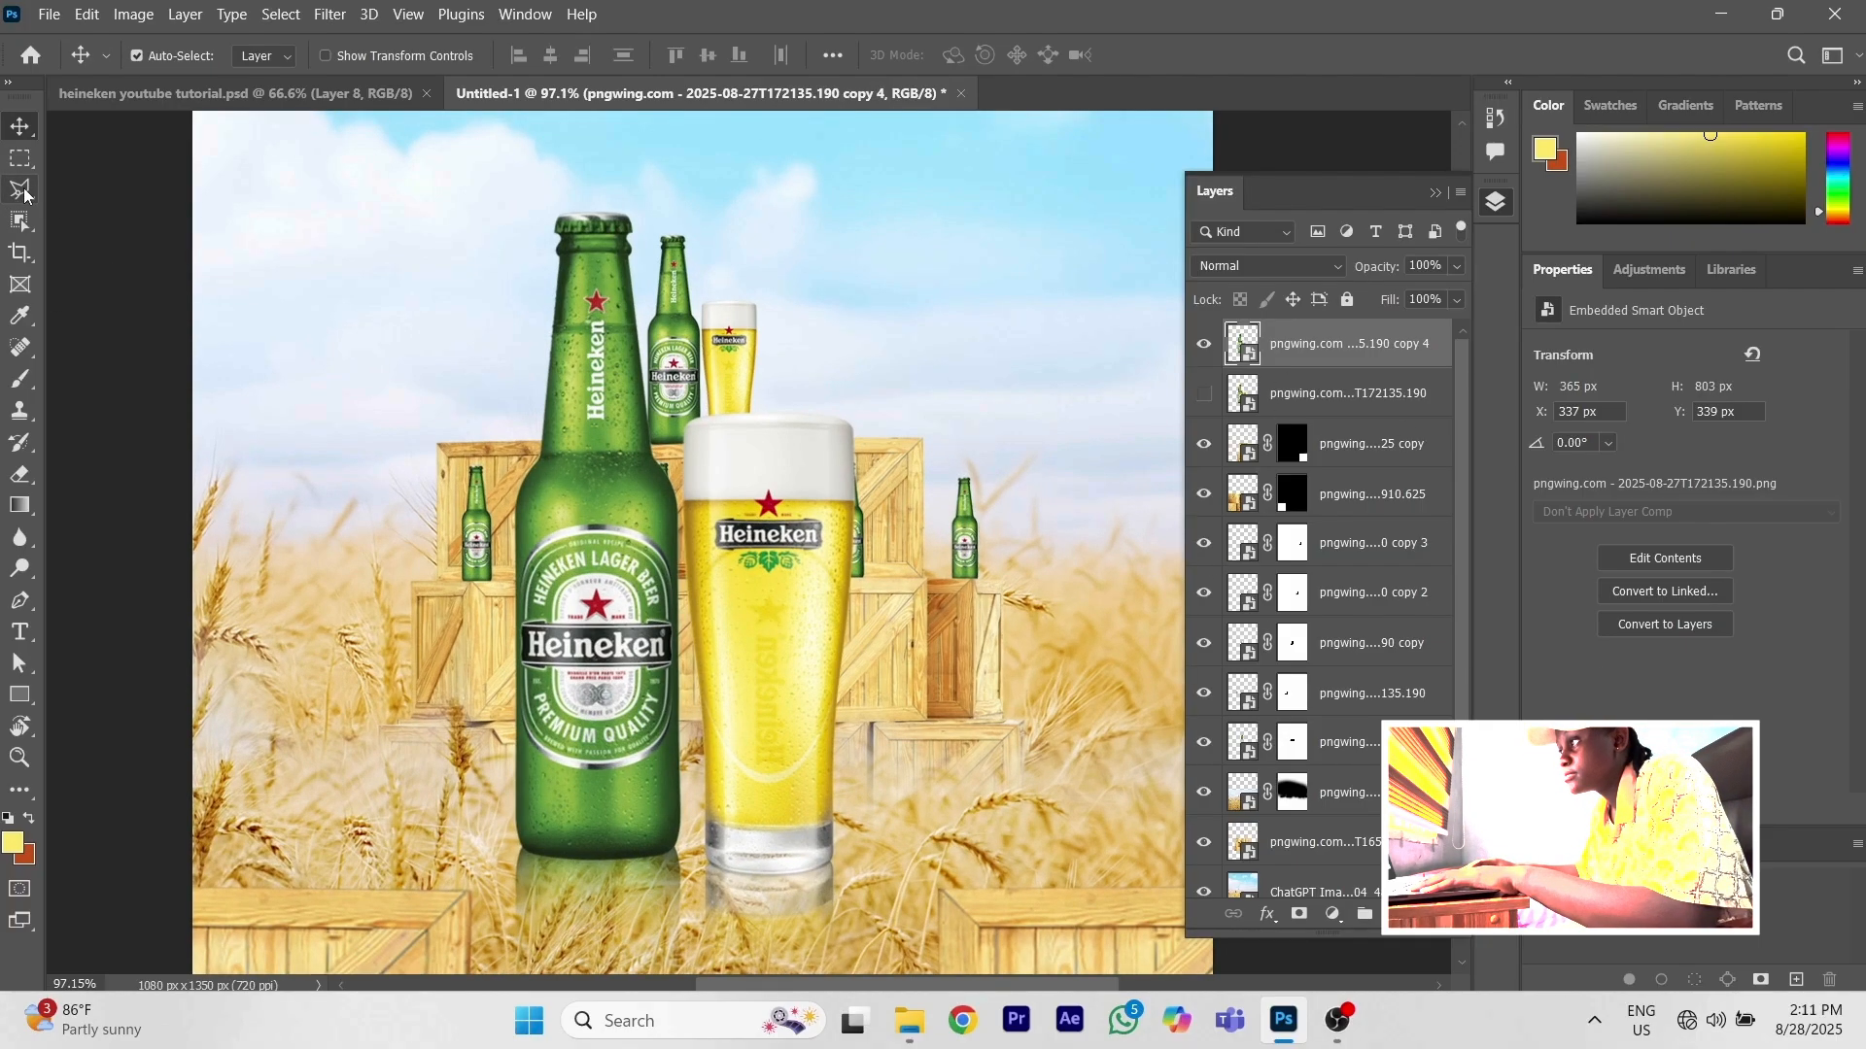
click(25, 194)
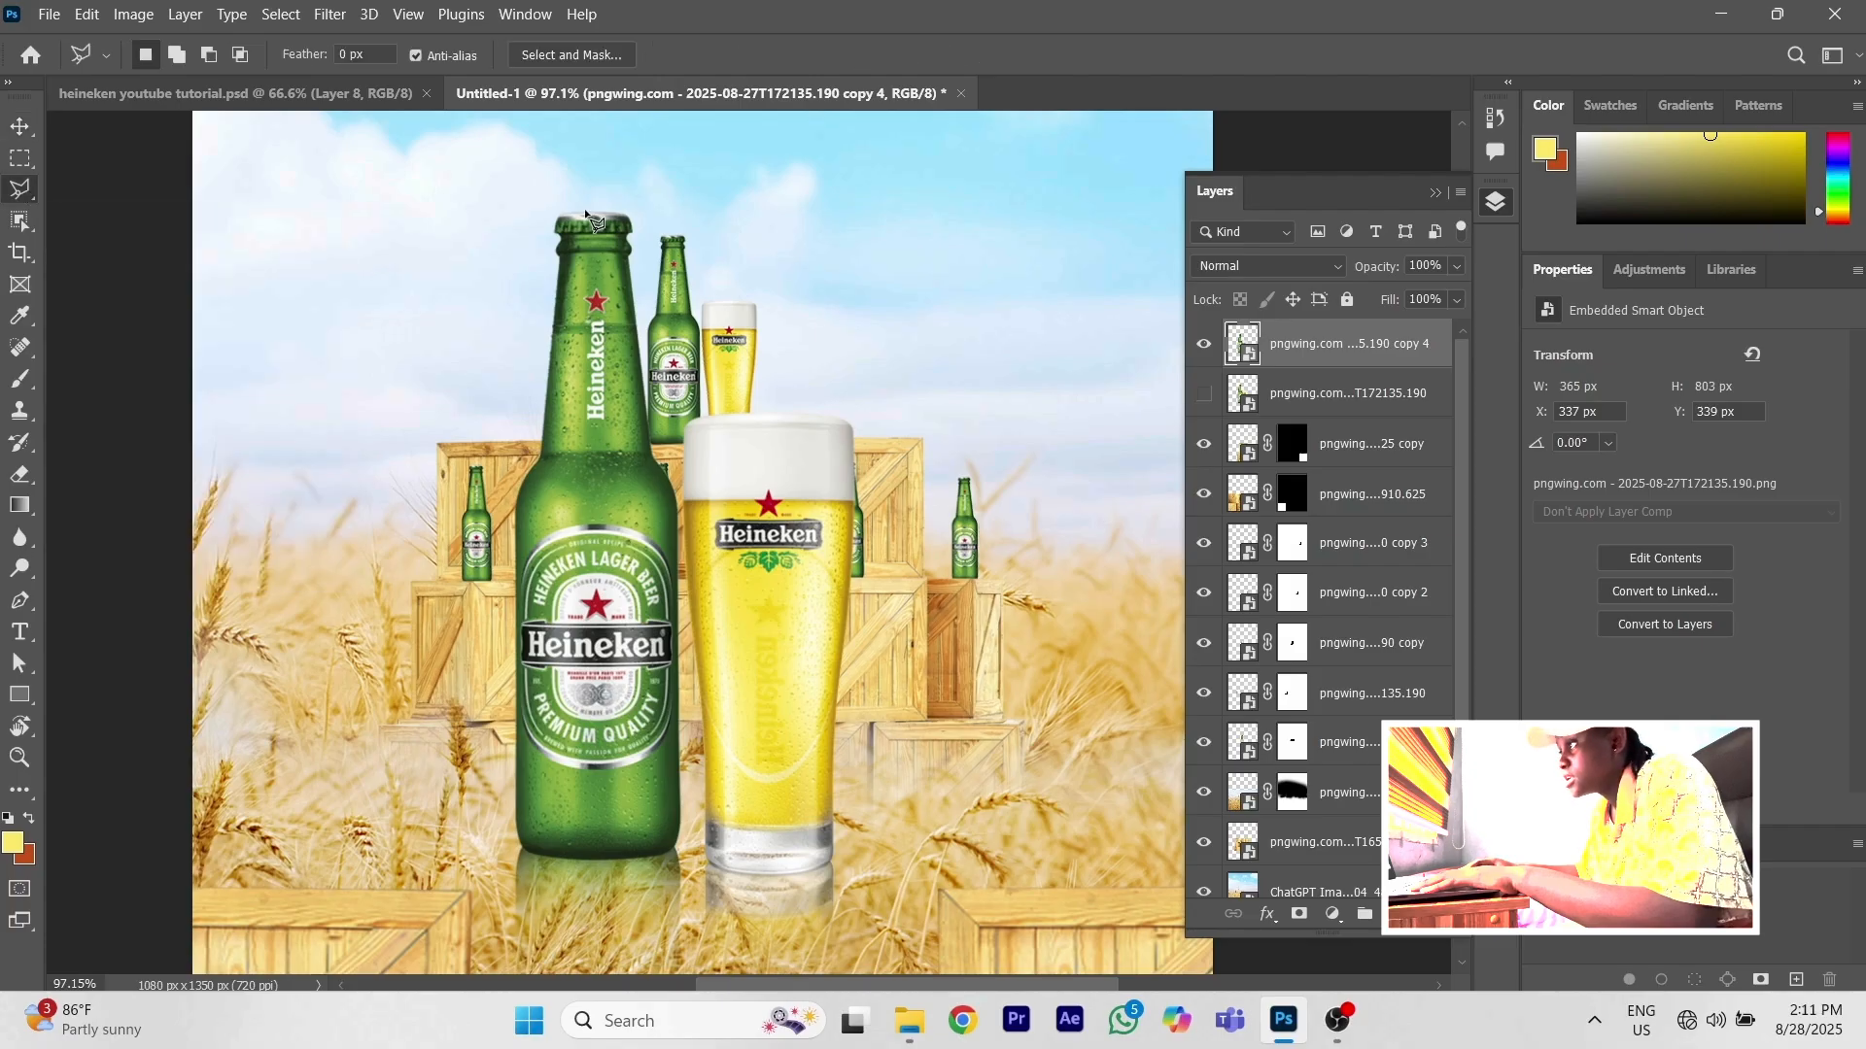
click(627, 192)
click(501, 191)
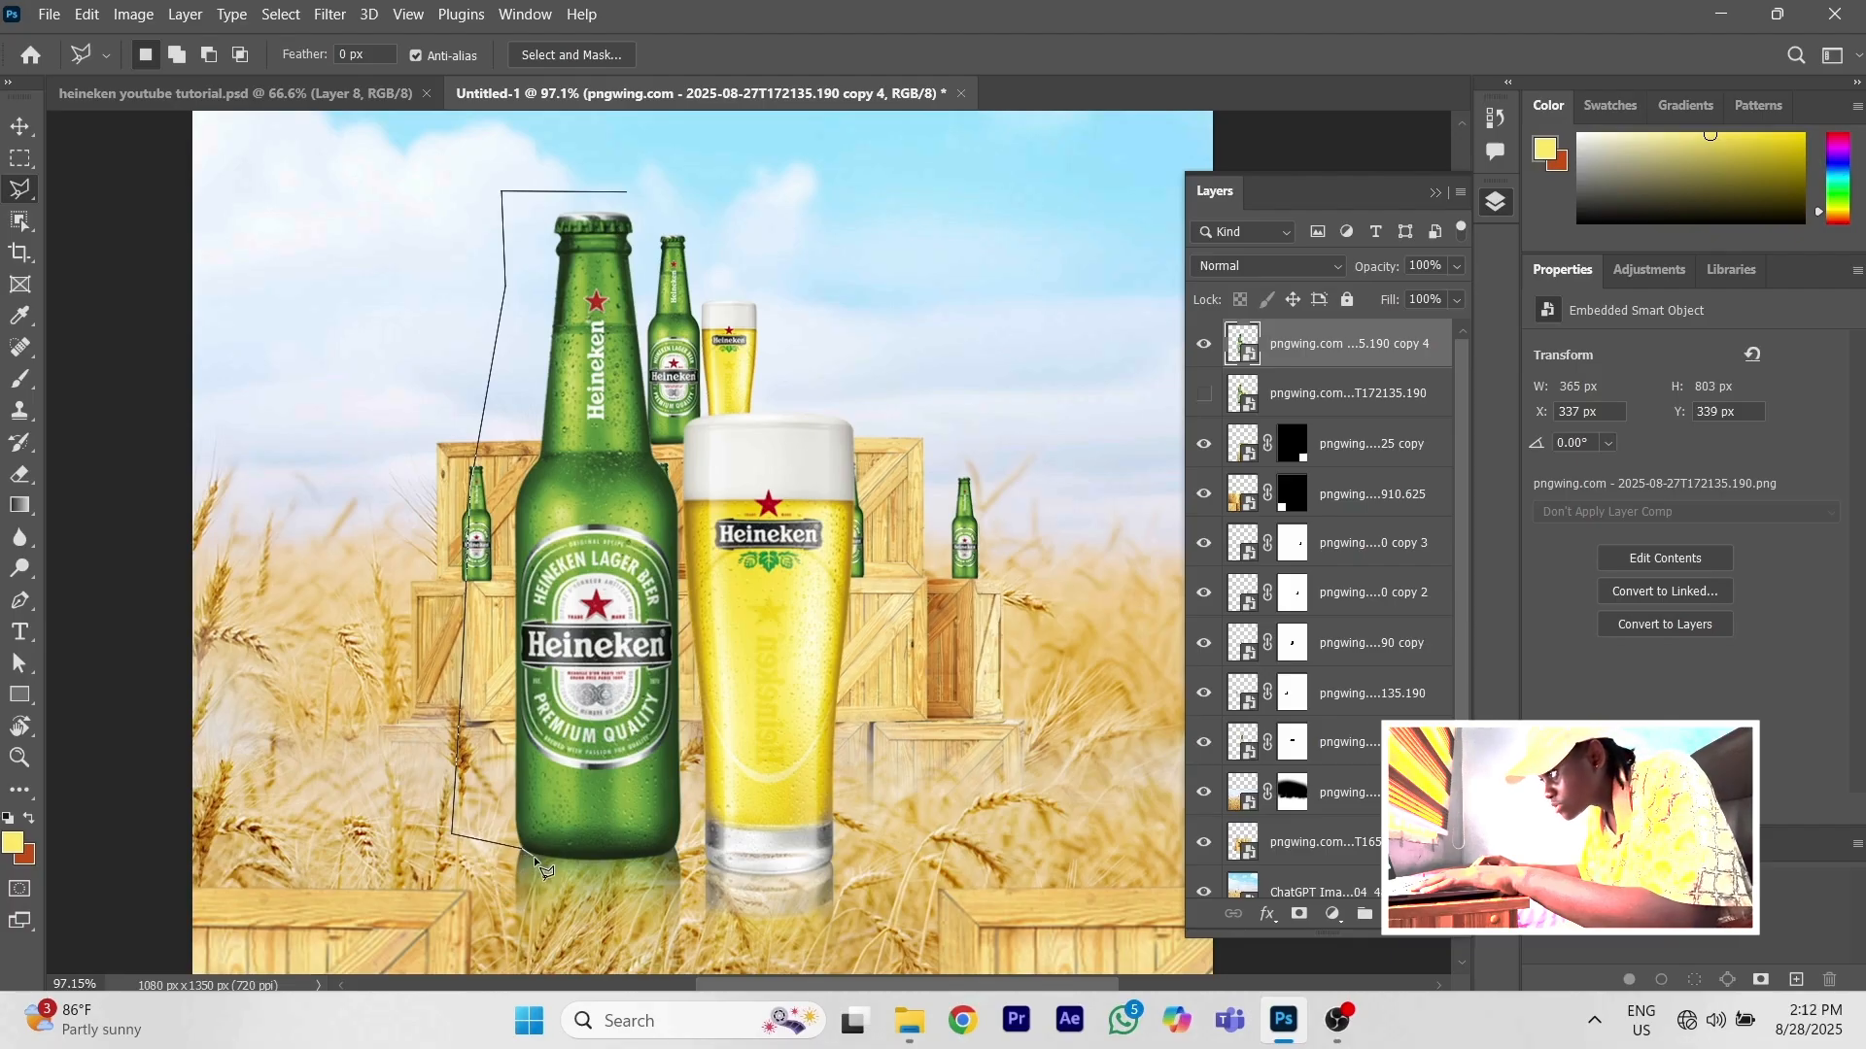
key(ctrl+plus)
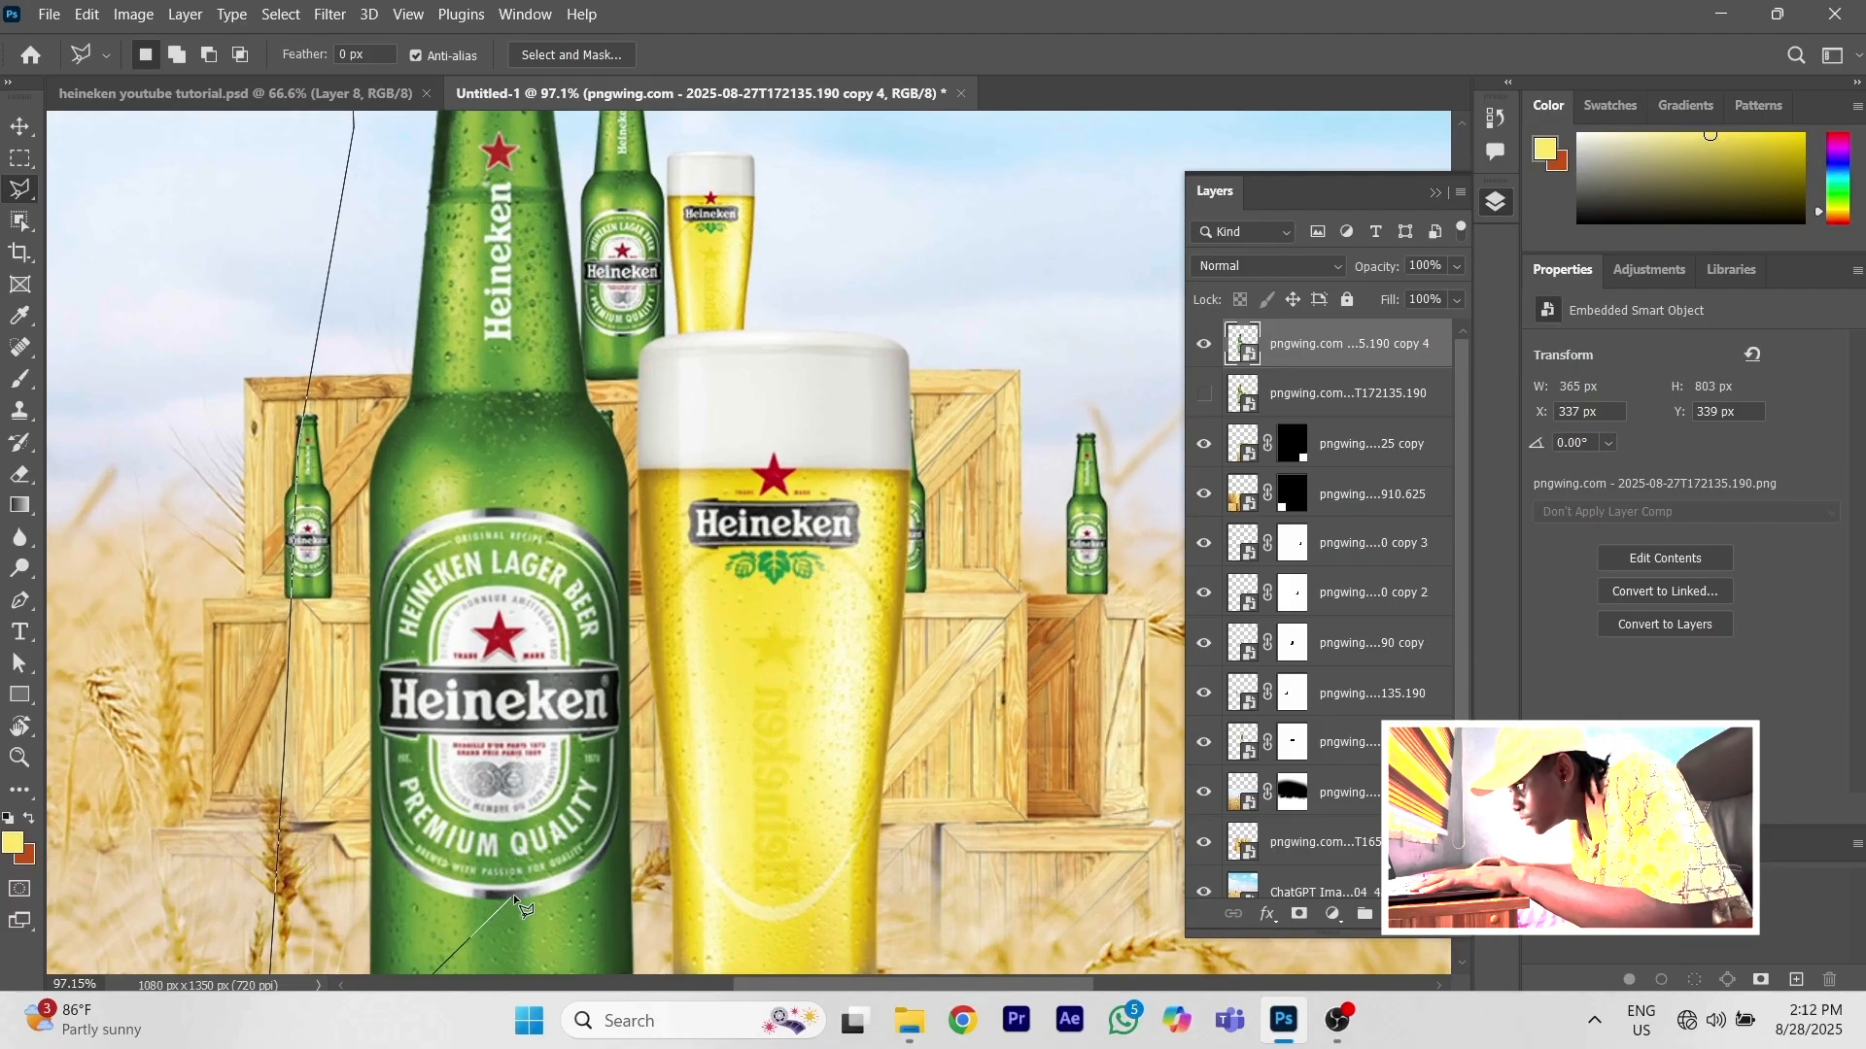
scroll(464, 971, down, 3)
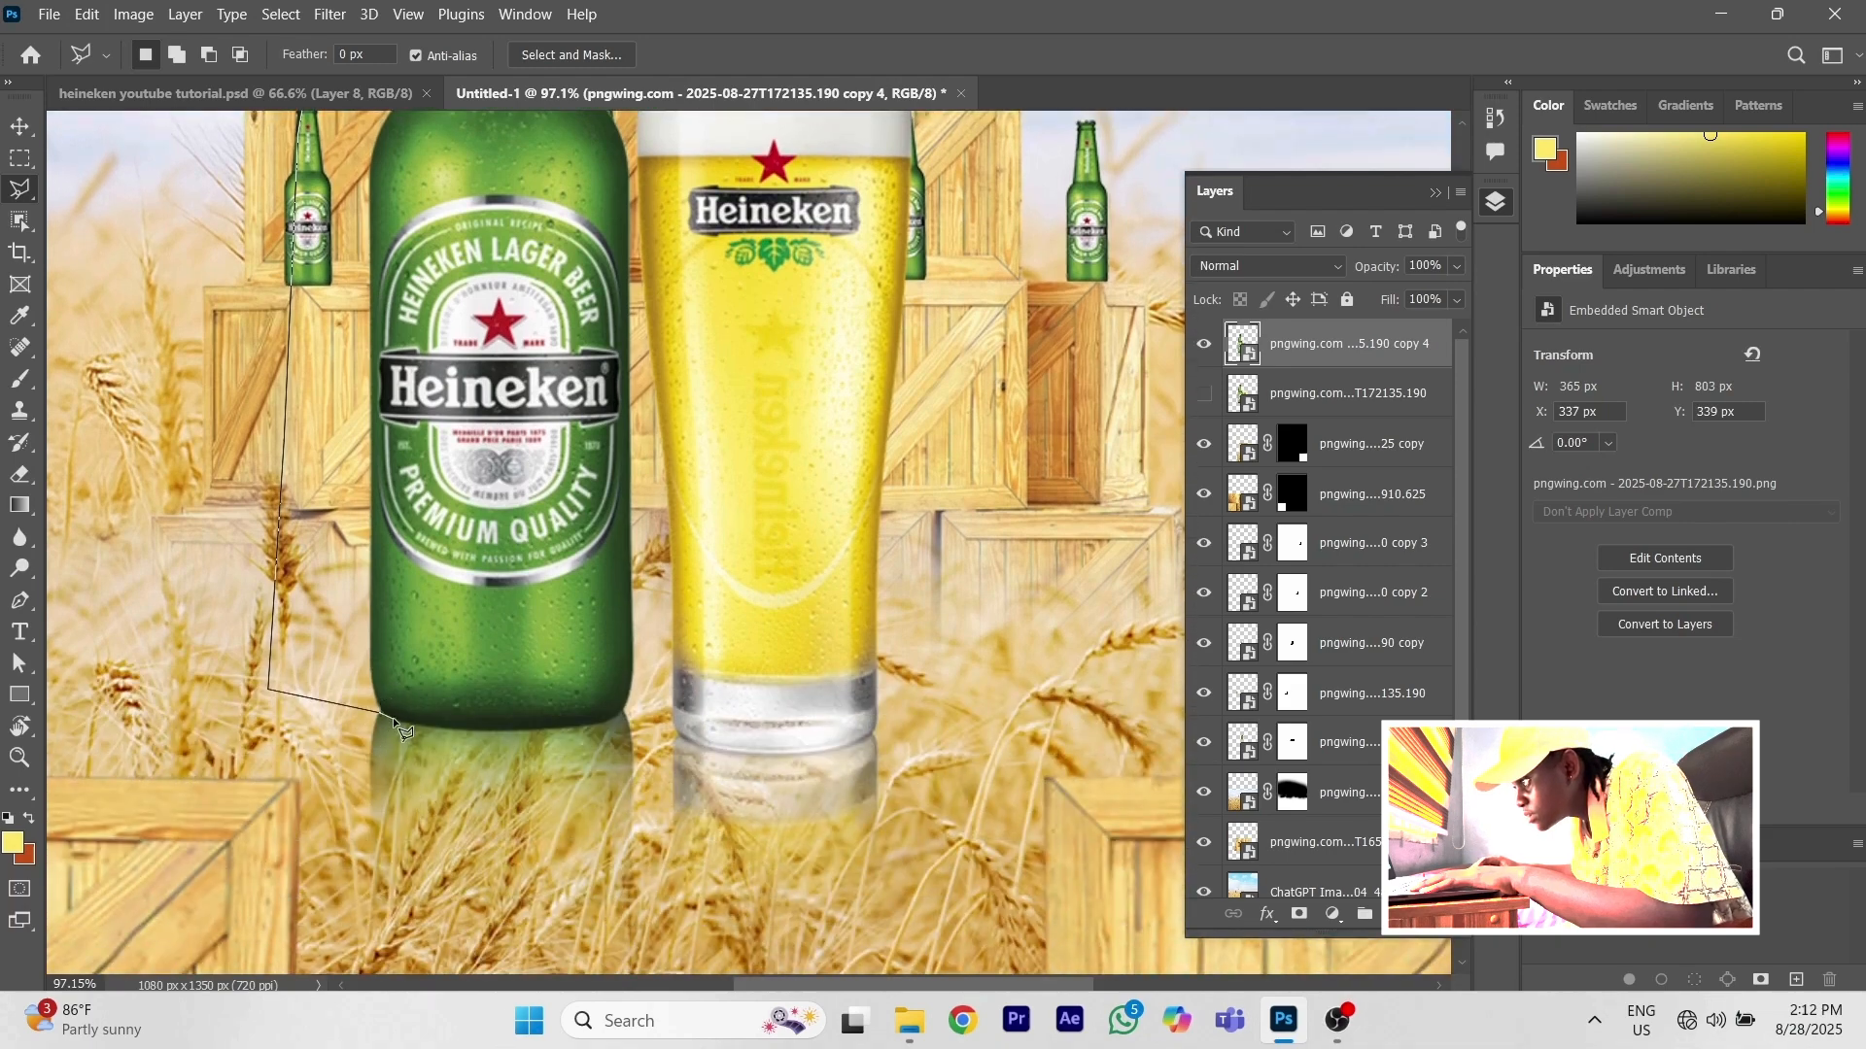
key(BackSpace)
click(612, 723)
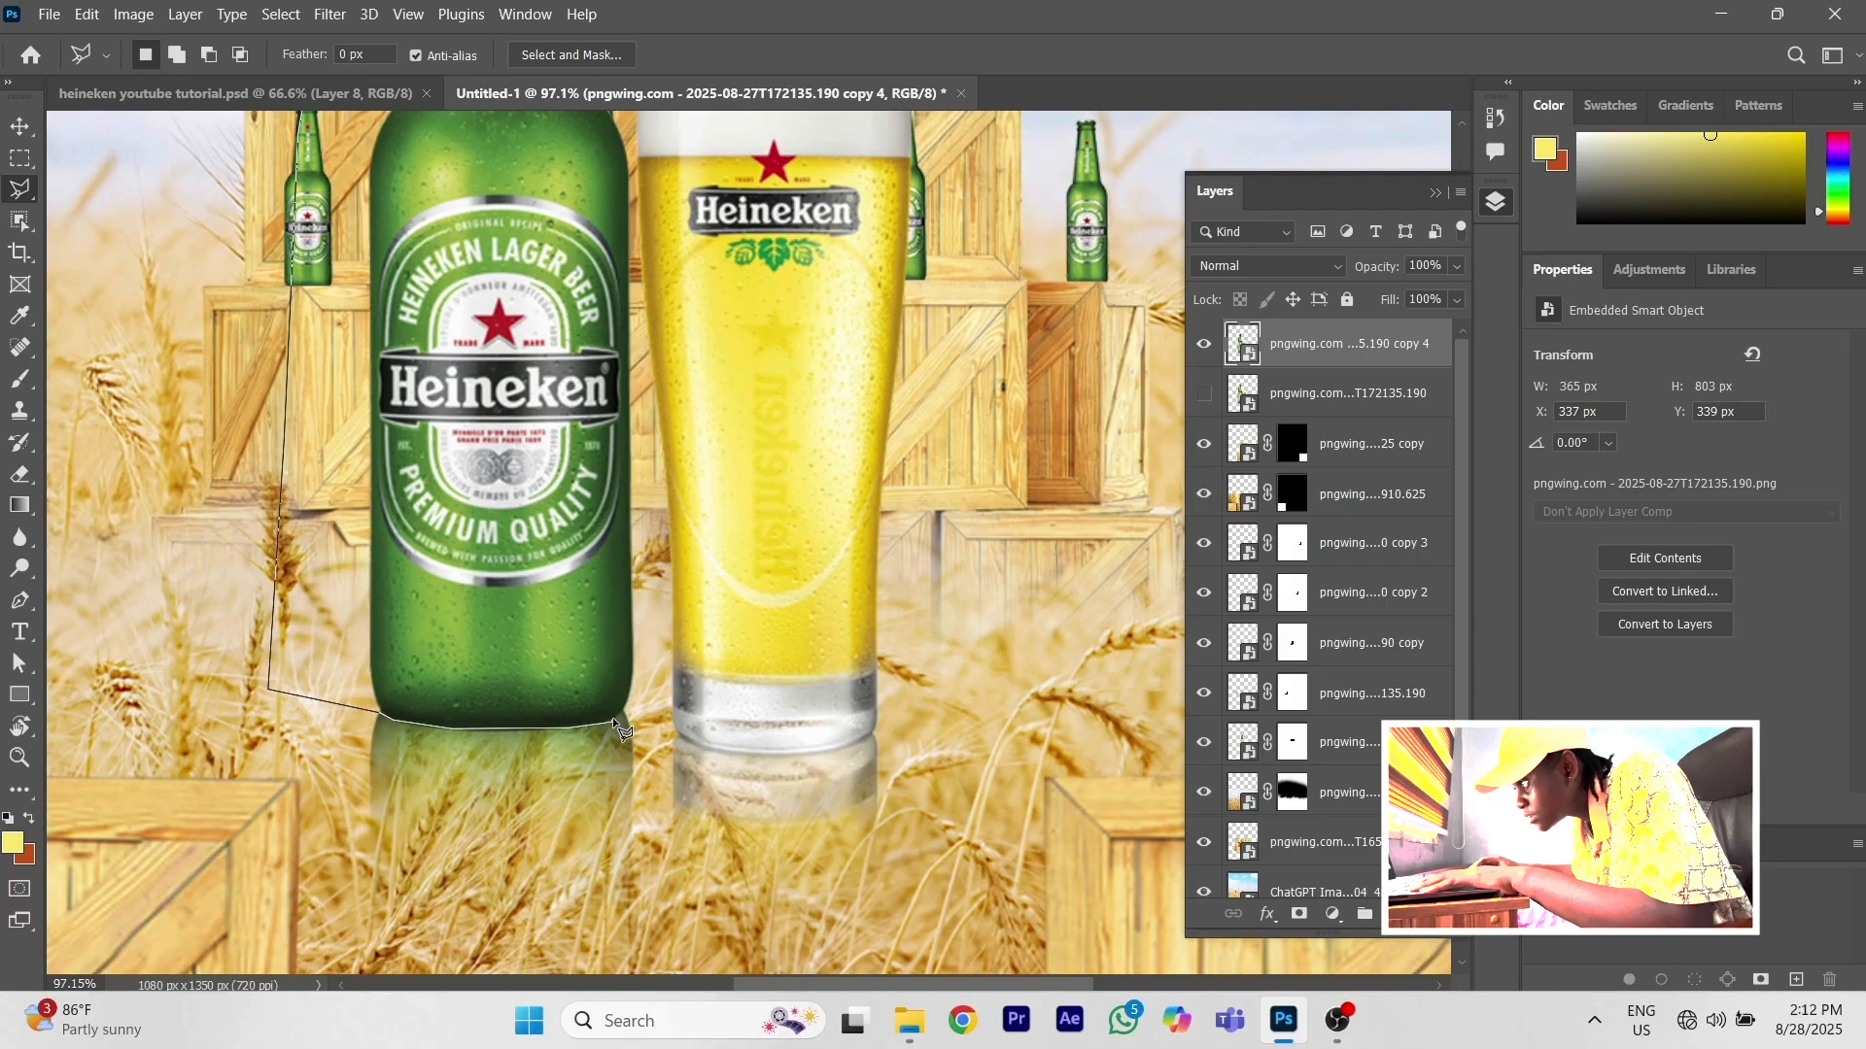
click(635, 670)
scroll(672, 492, up, 3)
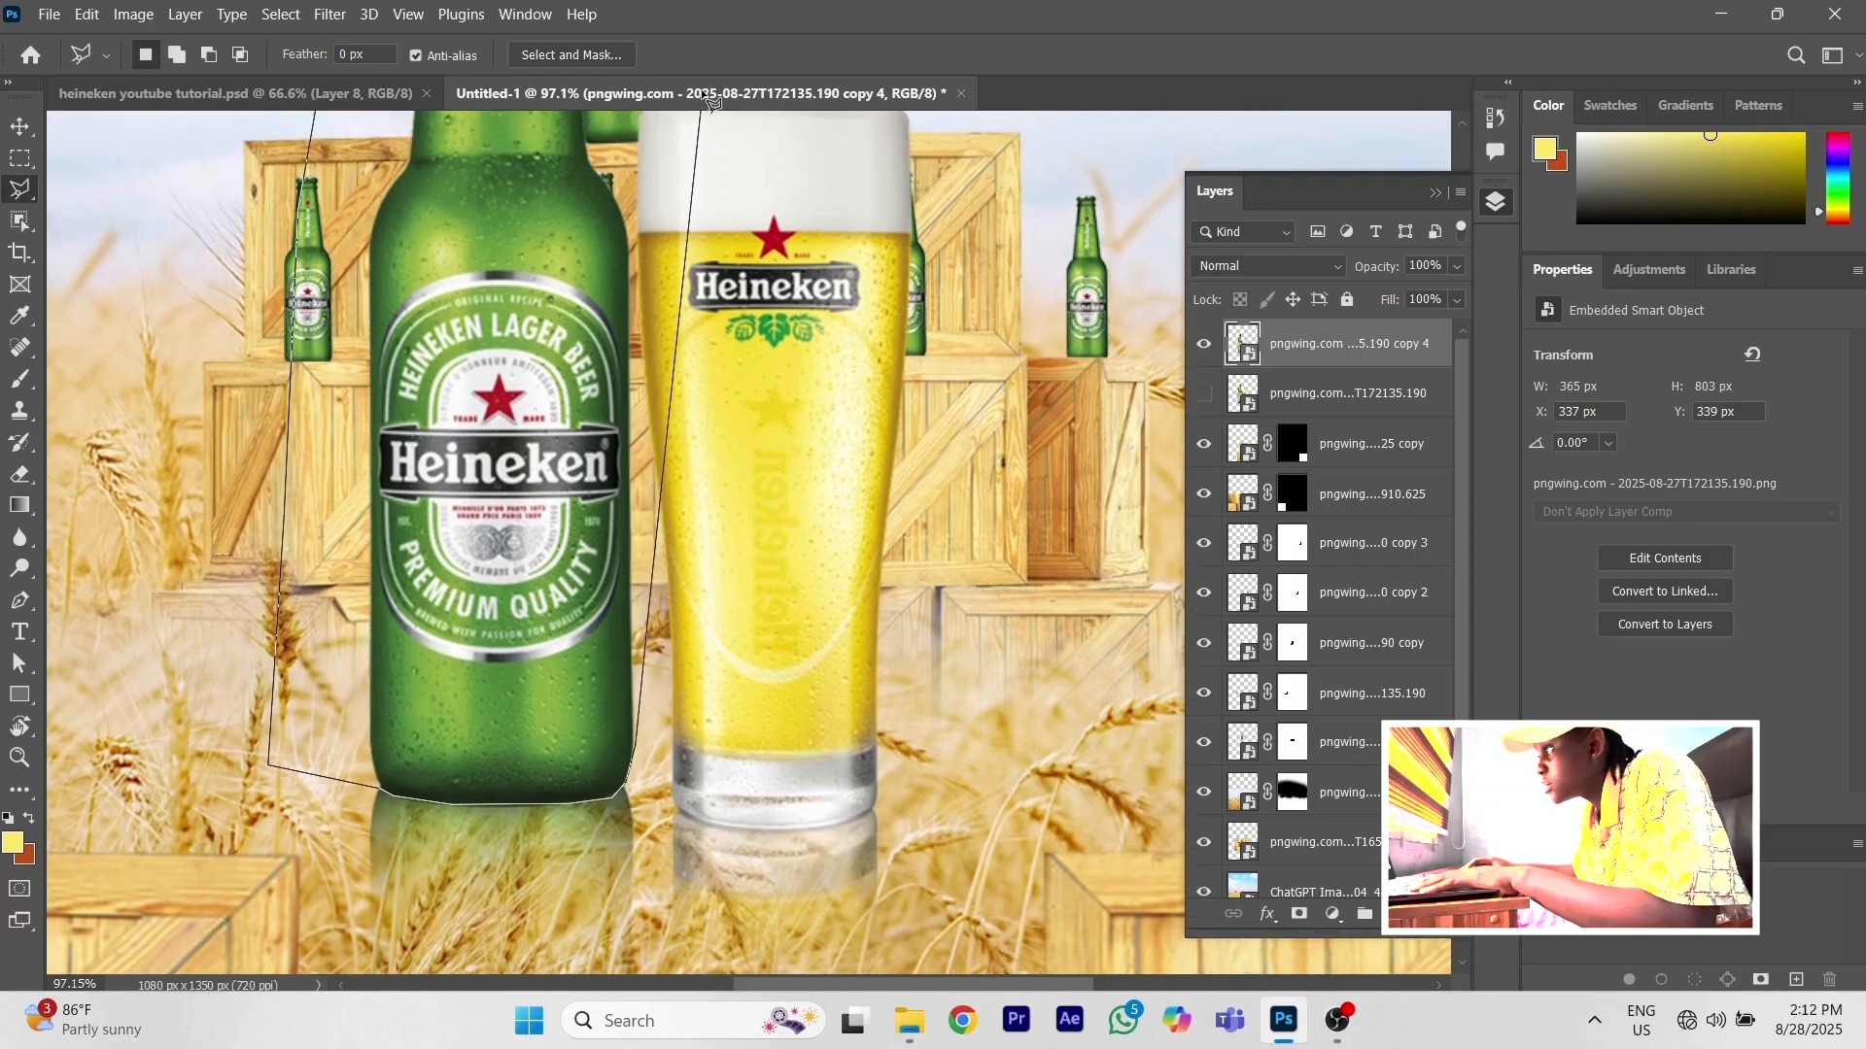
scroll(627, 191, up, 9)
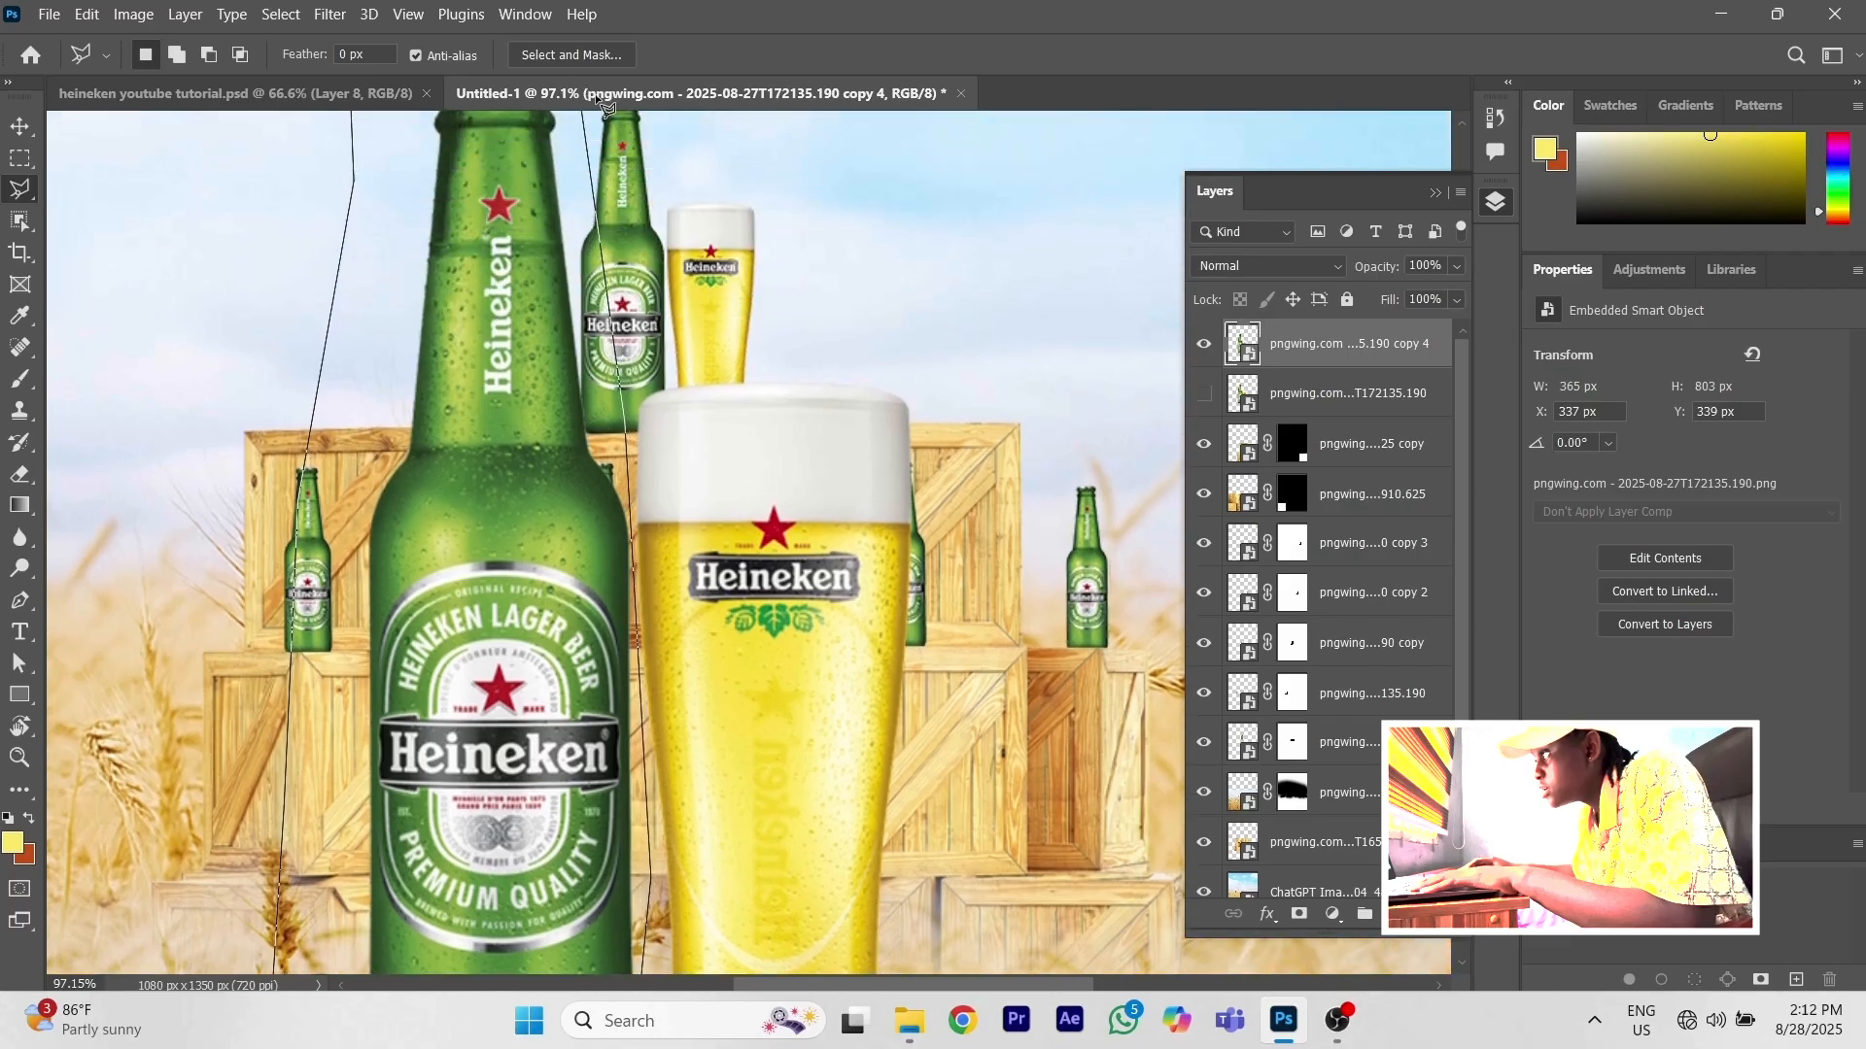
click(616, 359)
click(548, 290)
scroll(549, 379, down, 3)
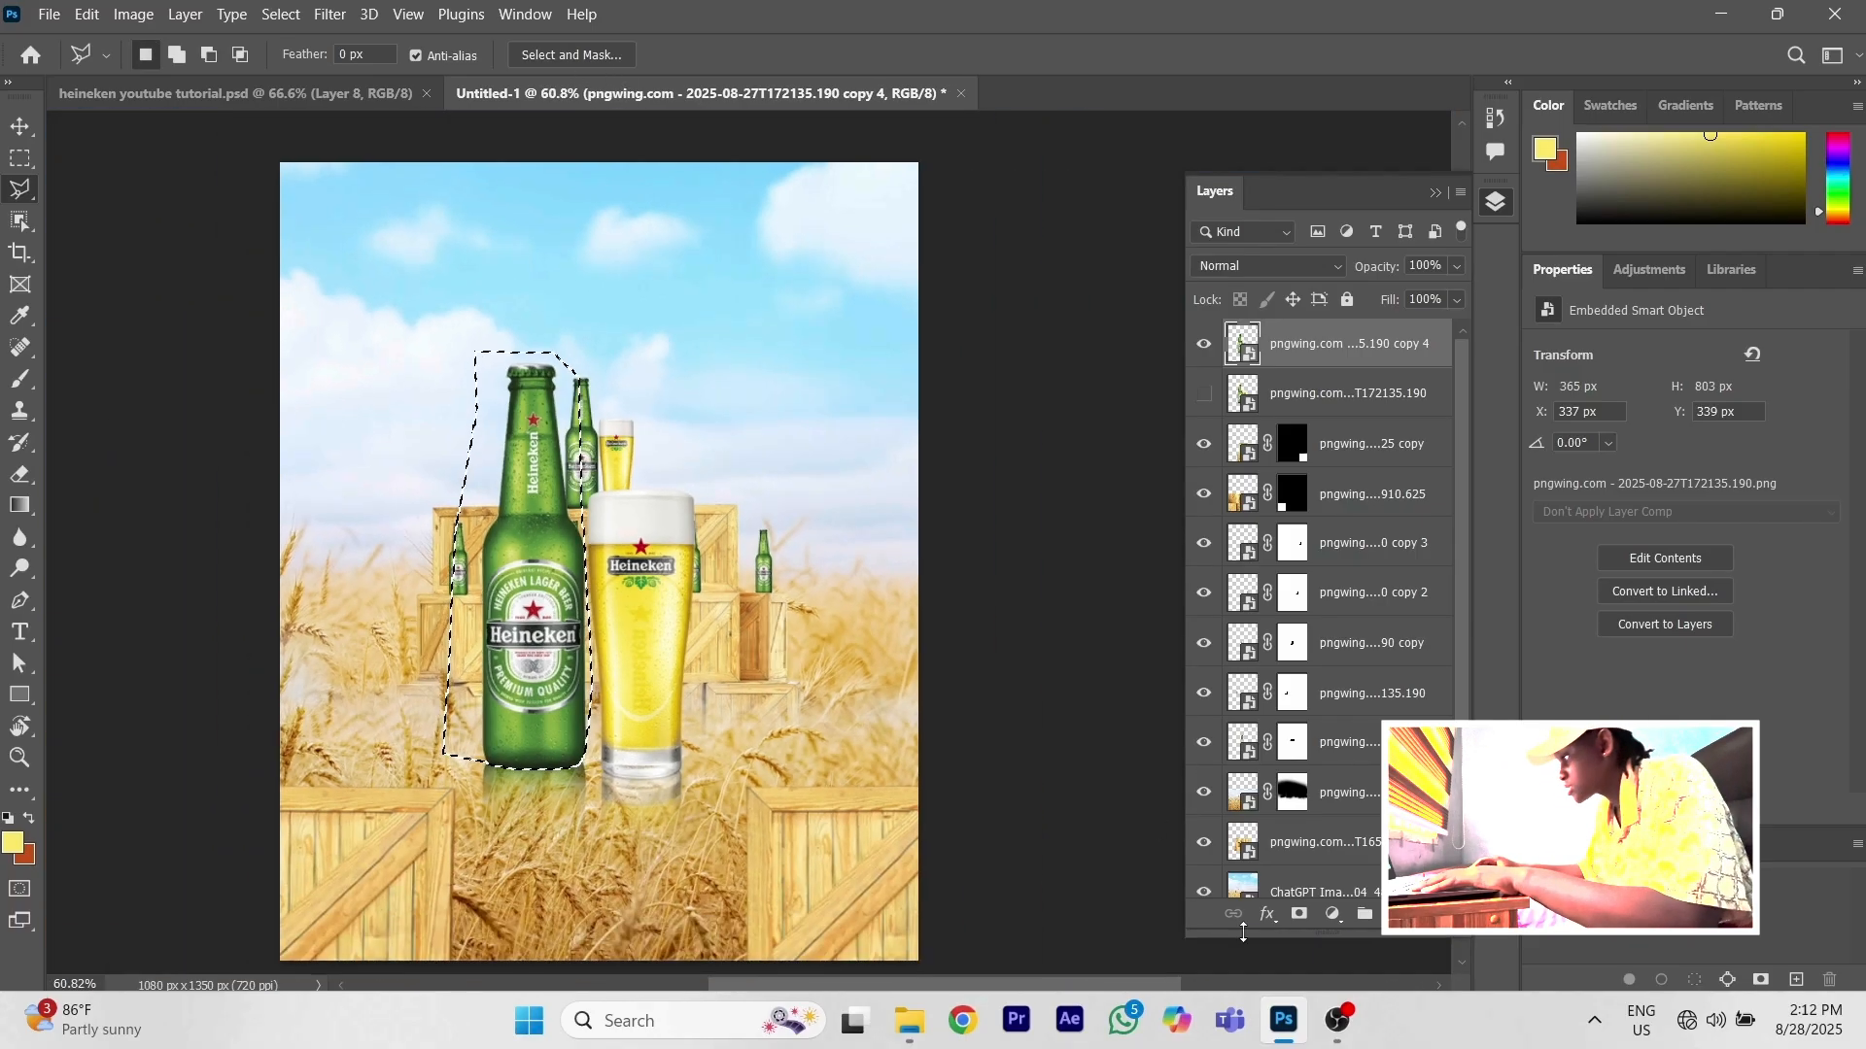
click(1299, 914)
Move the masked bottle onto the lower left crate and scale it down to about 73%
key(v)
drag(600, 590, 374, 643)
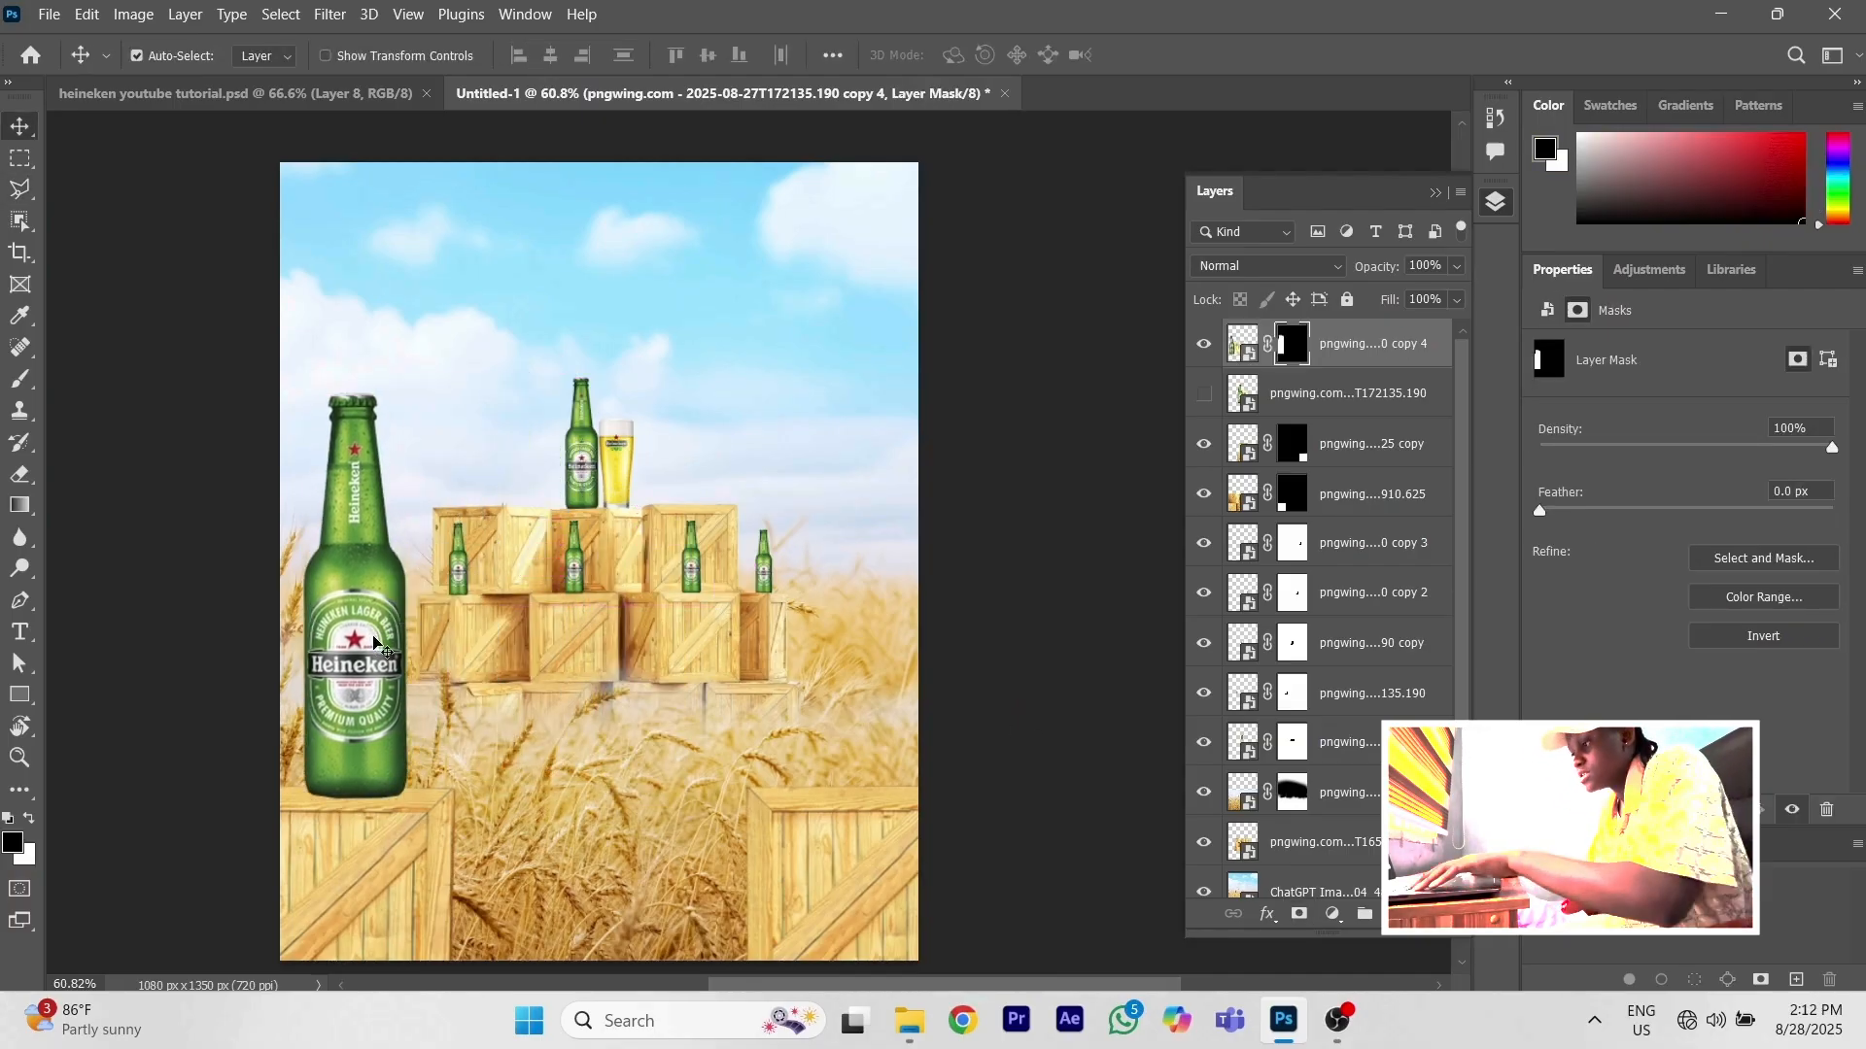
key(ctrl+t)
drag(414, 400, 385, 523)
drag(372, 642, 353, 624)
key(Return)
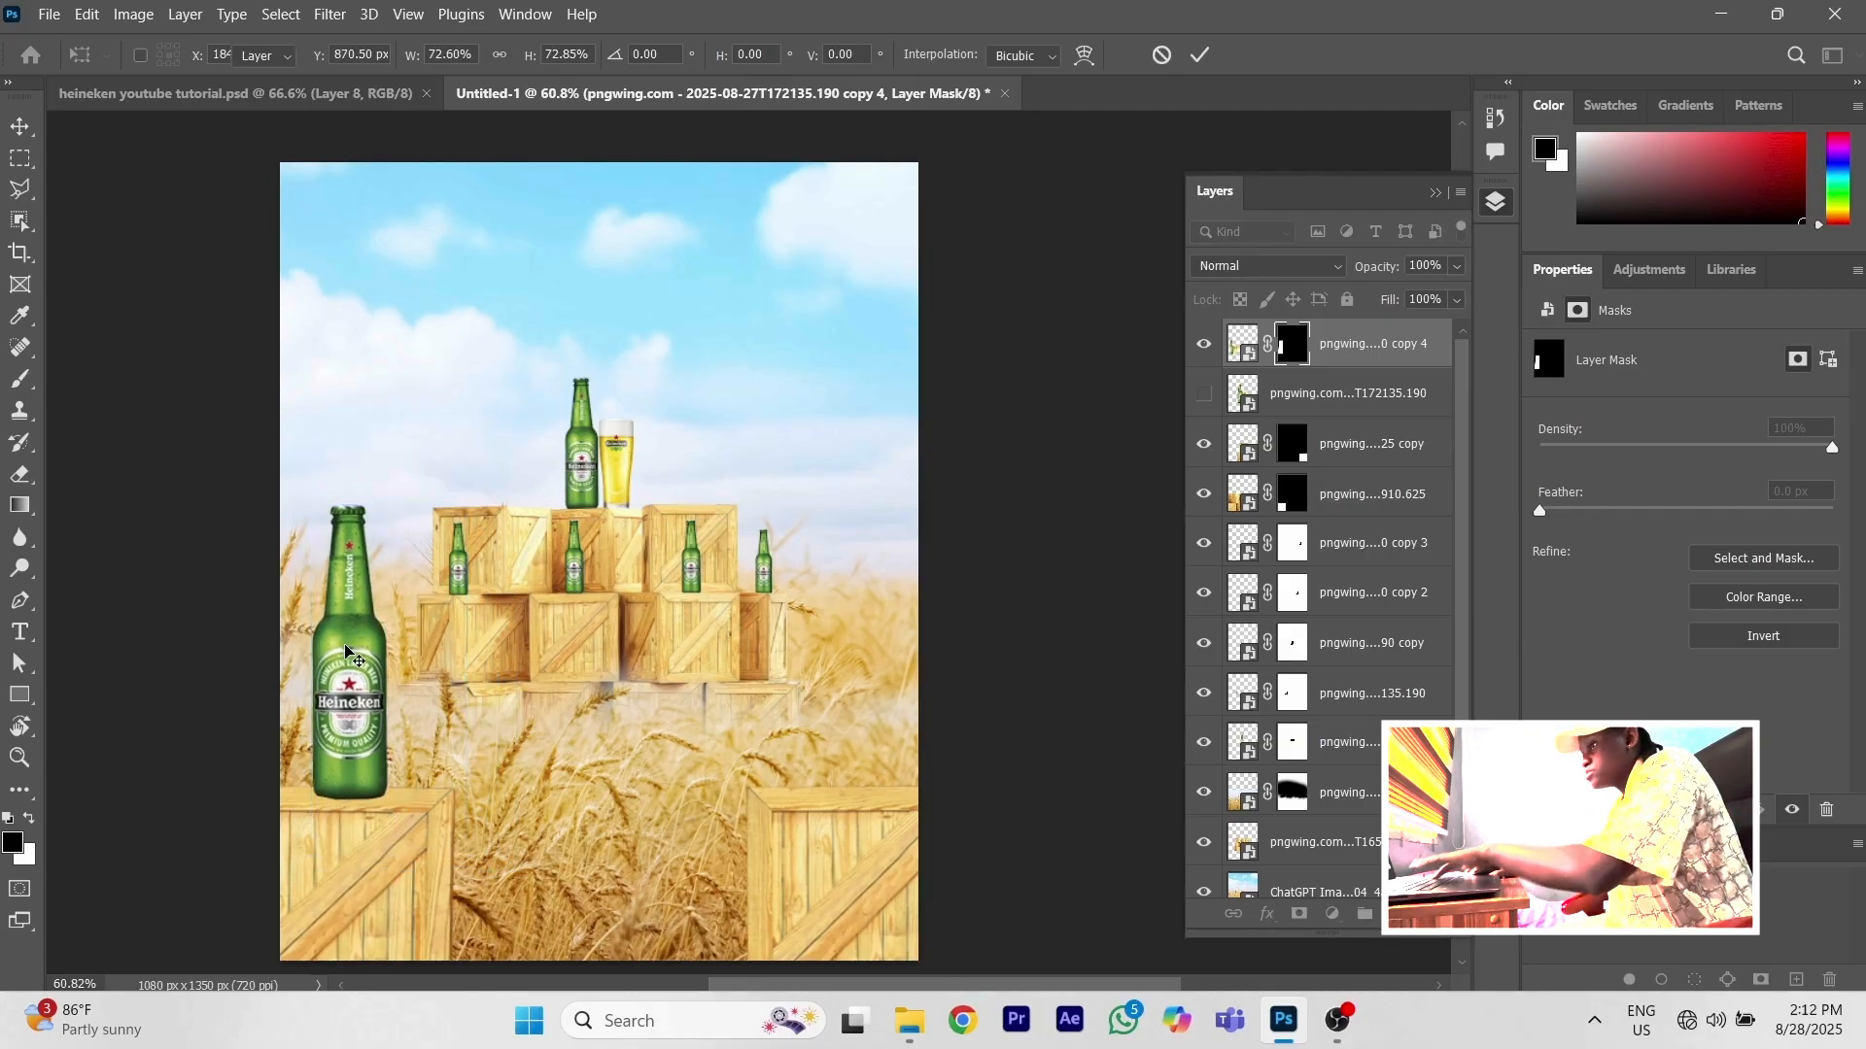
Show the original bottle-and-glass layer and outline the large beer glass without its reflection using the Polygonal Lasso
click(1204, 397)
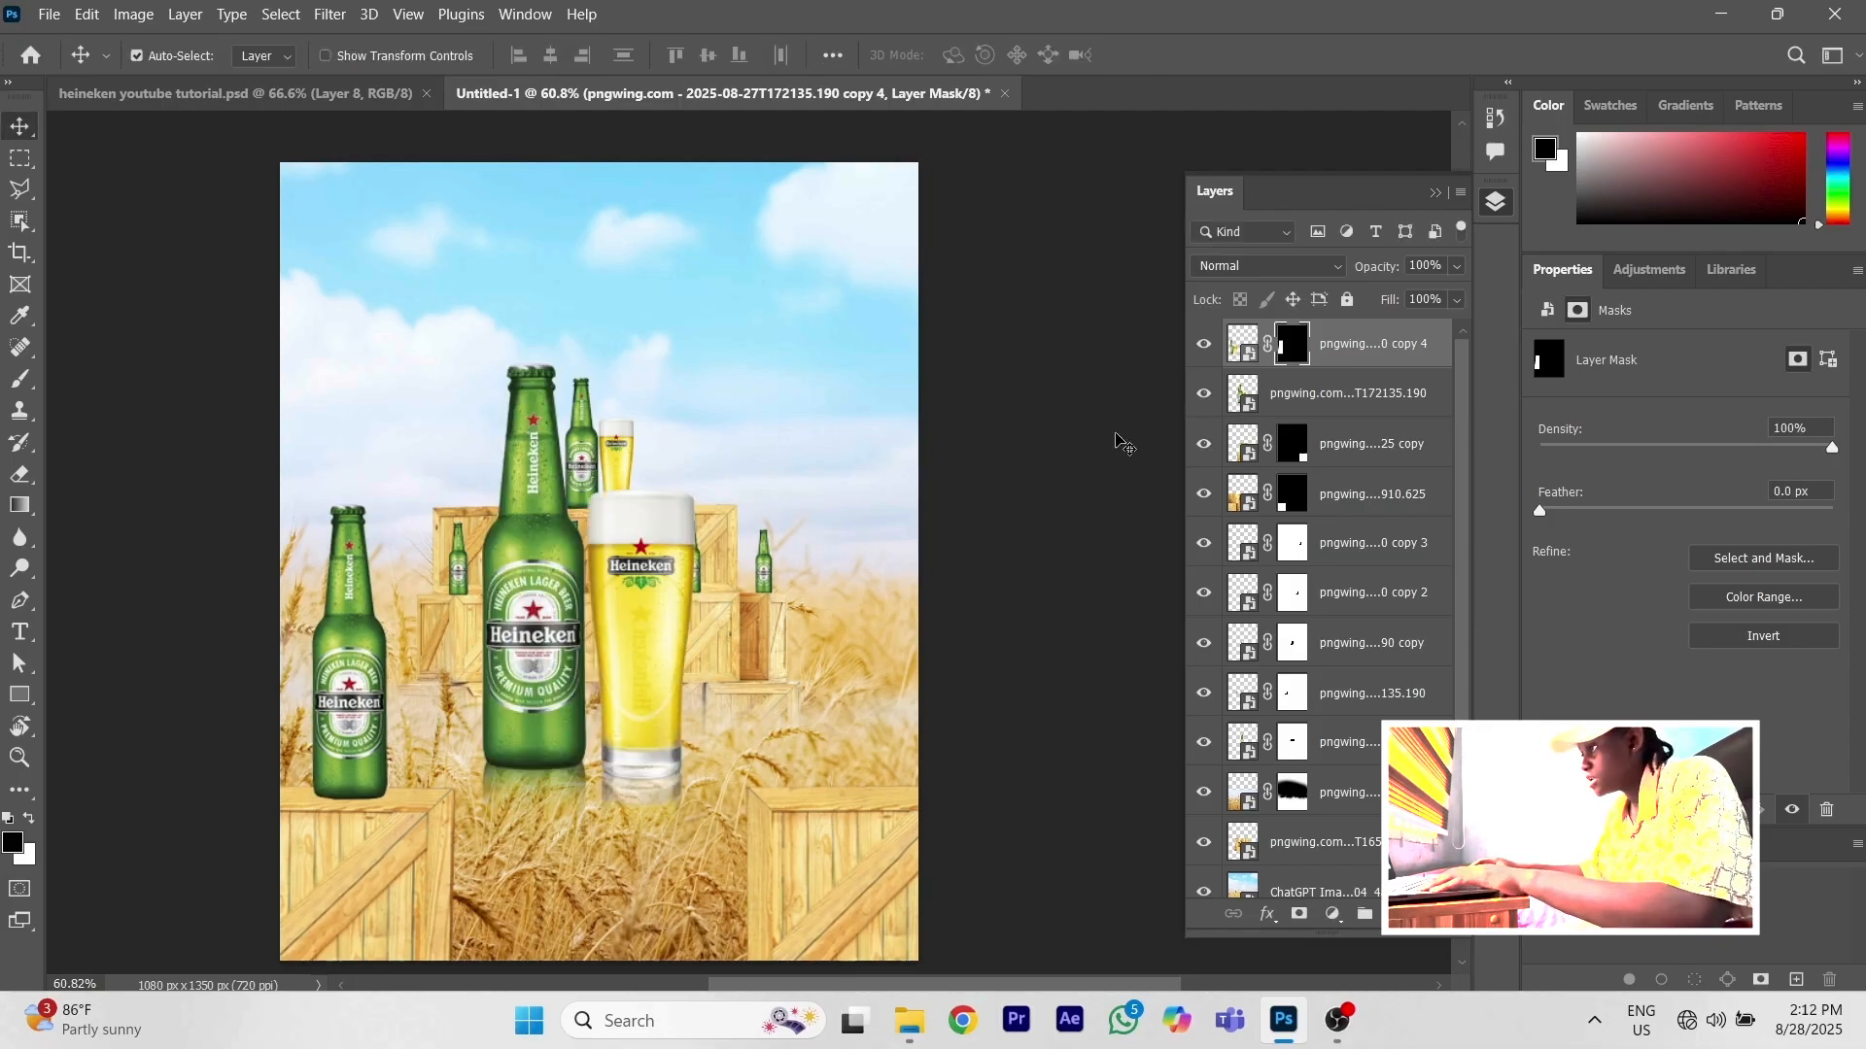
scroll(580, 569, up, 3)
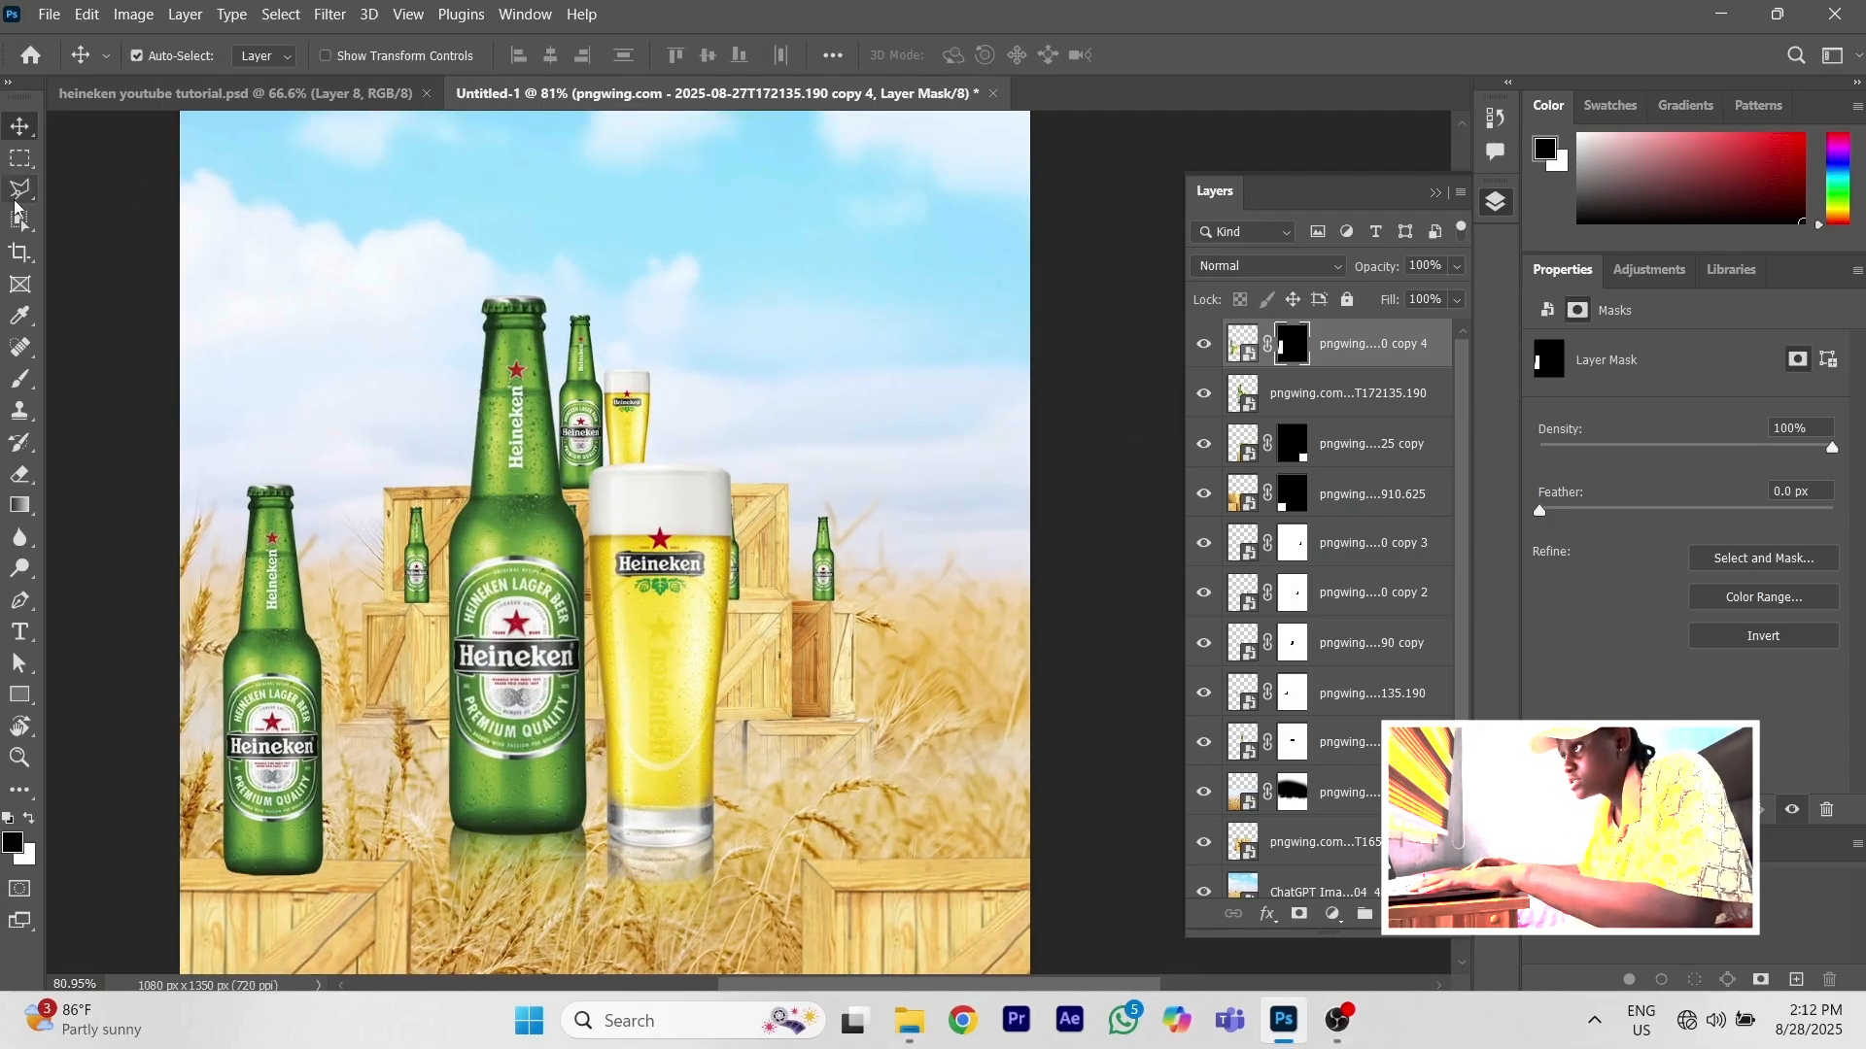
click(23, 193)
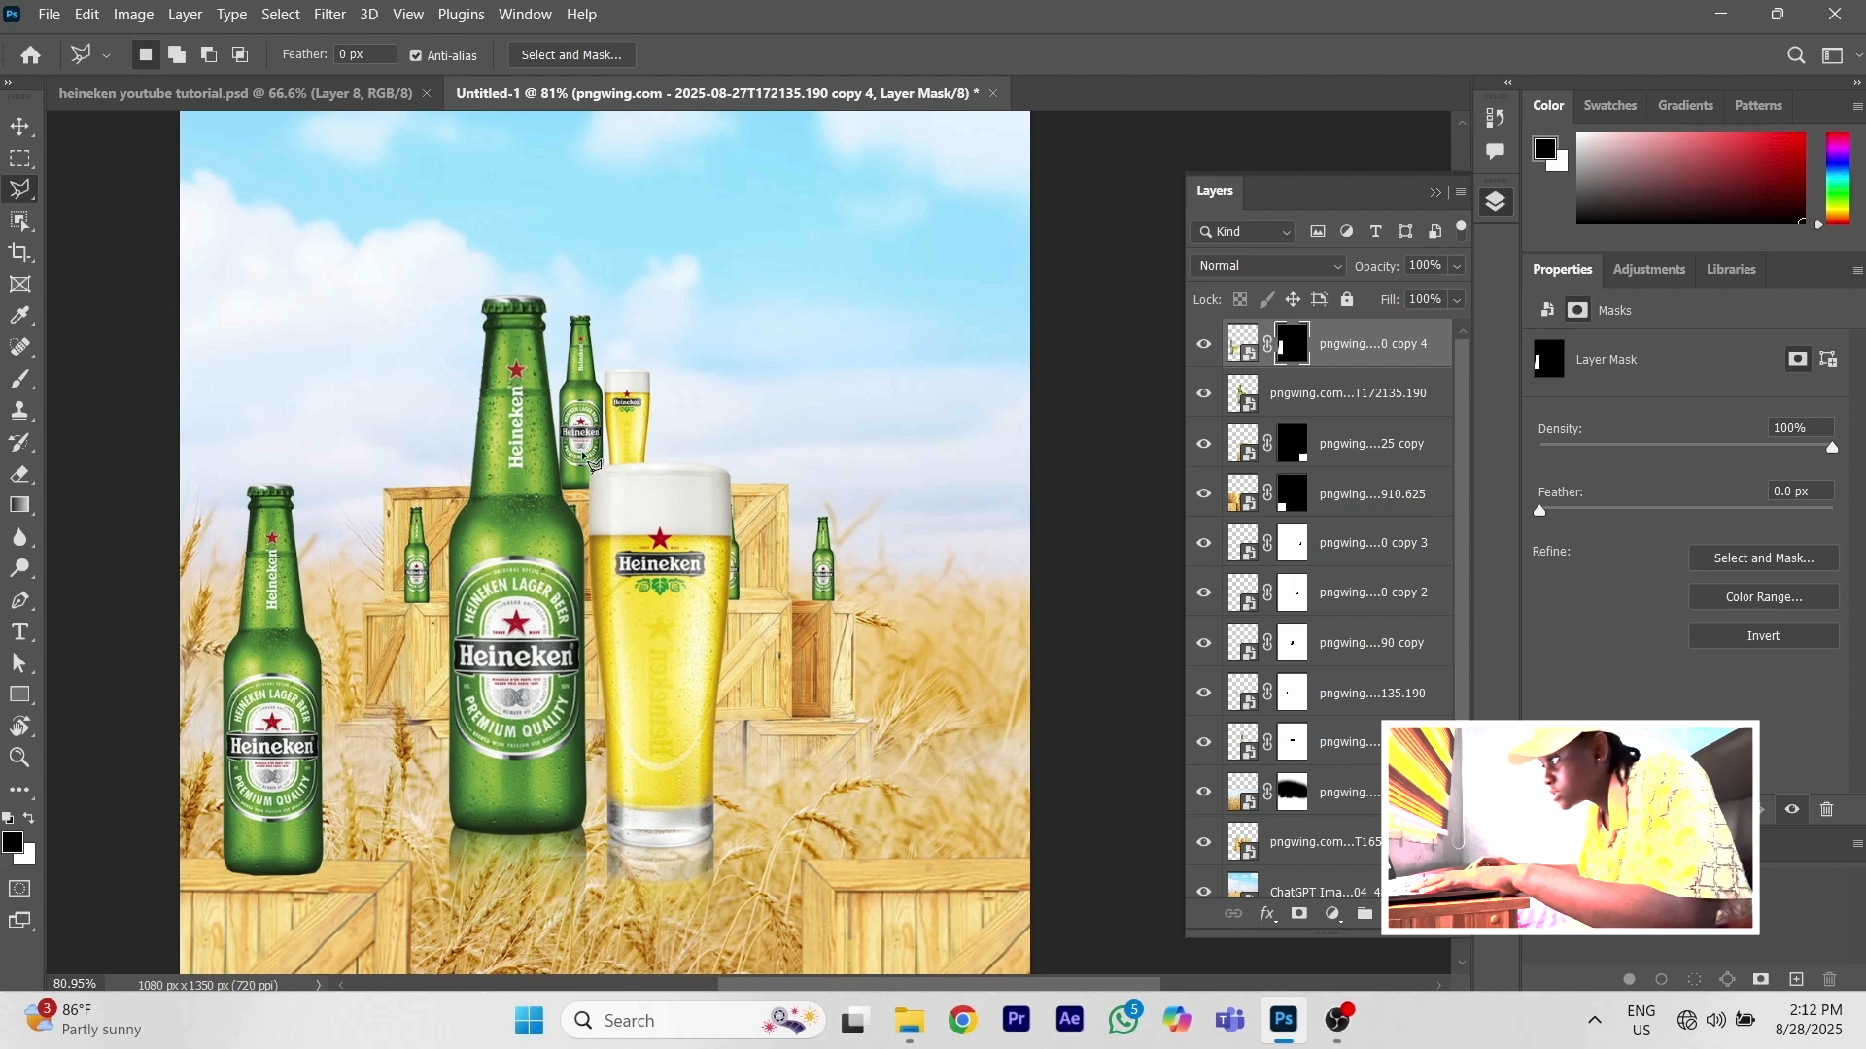
drag(586, 556, 589, 736)
scroll(601, 771, down, 1)
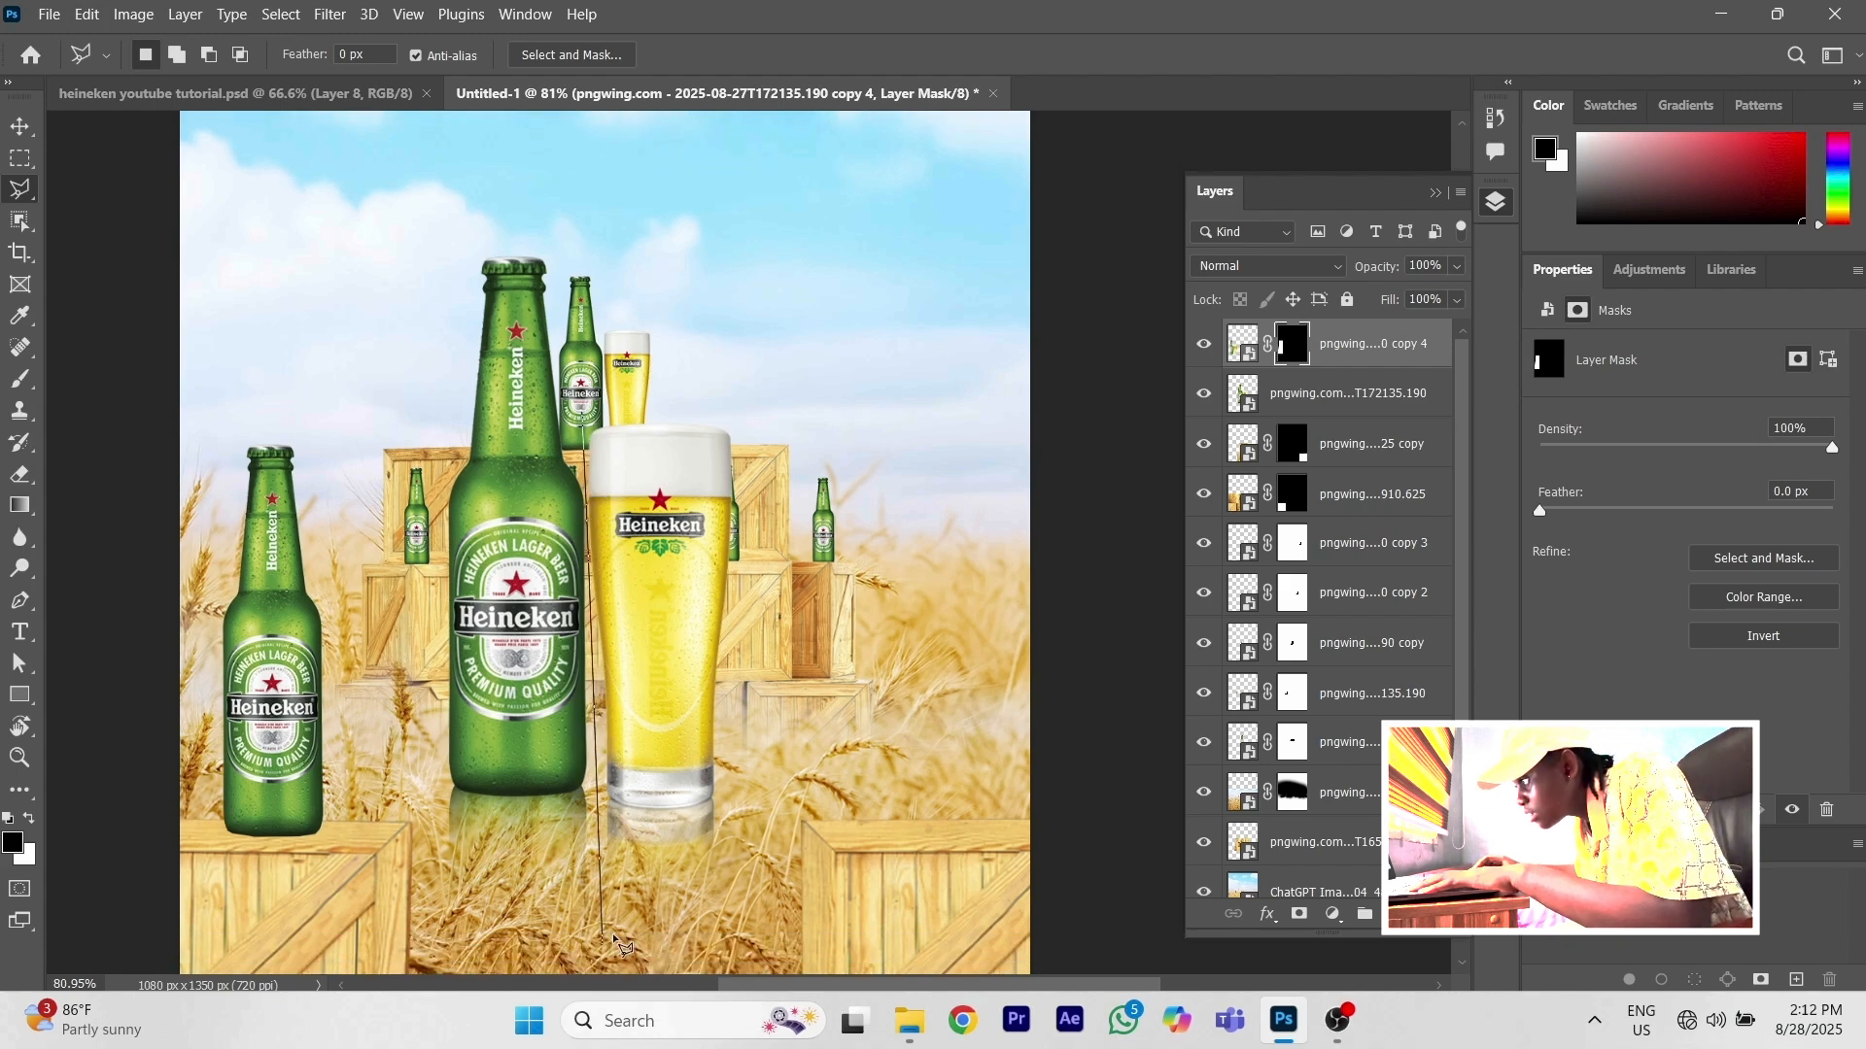
scroll(600, 771, up, 6)
scroll(544, 807, down, 10)
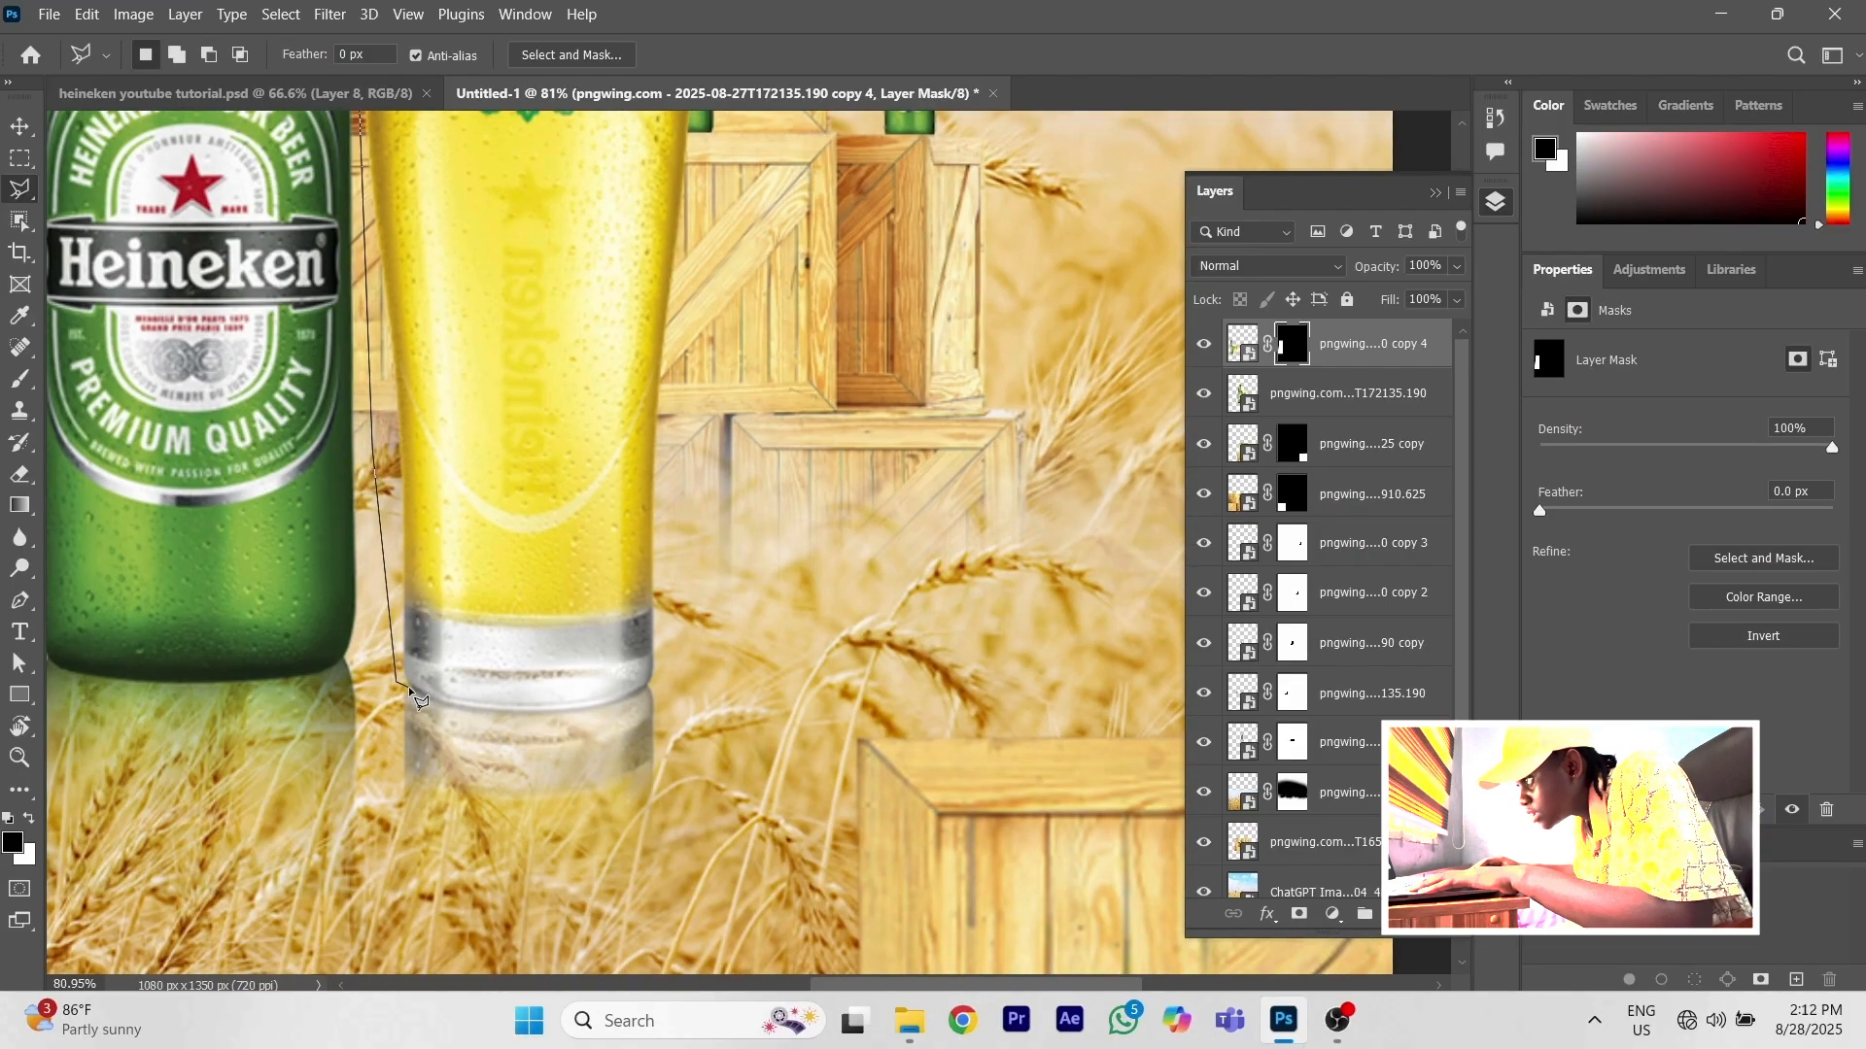
click(428, 697)
click(458, 707)
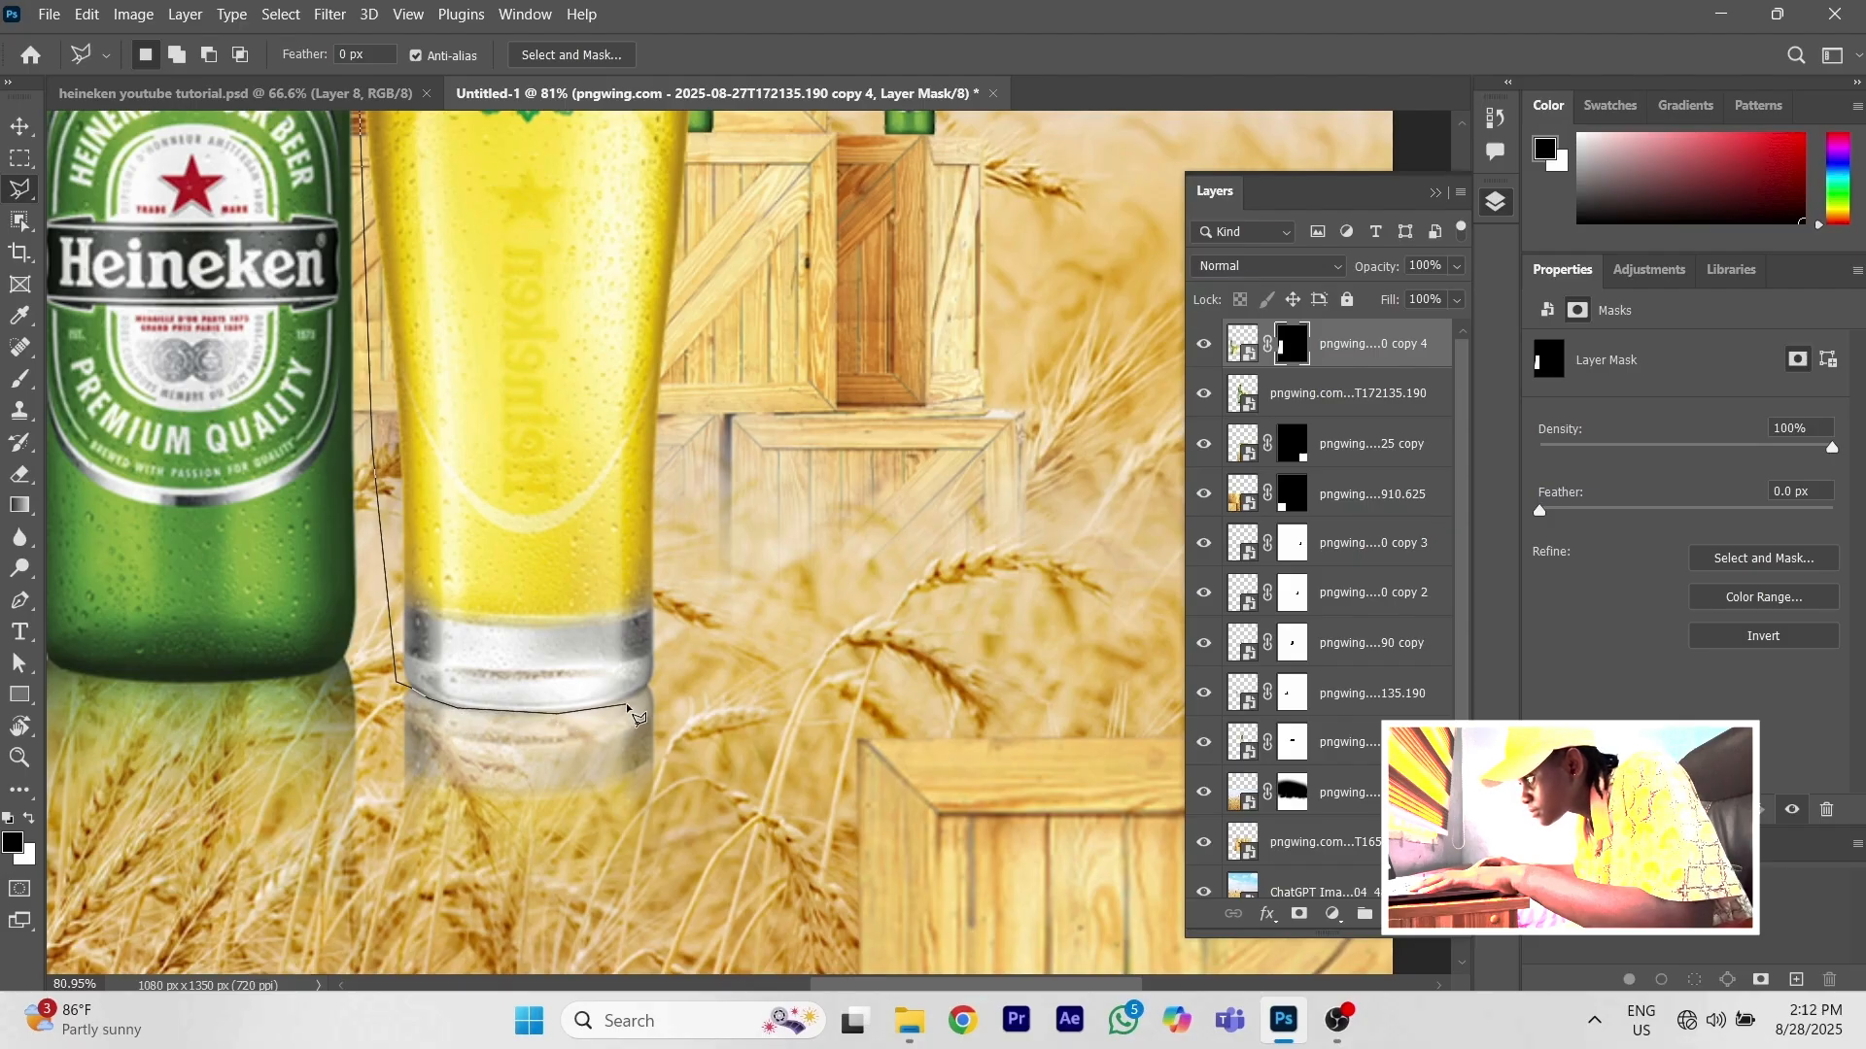
click(651, 682)
click(771, 507)
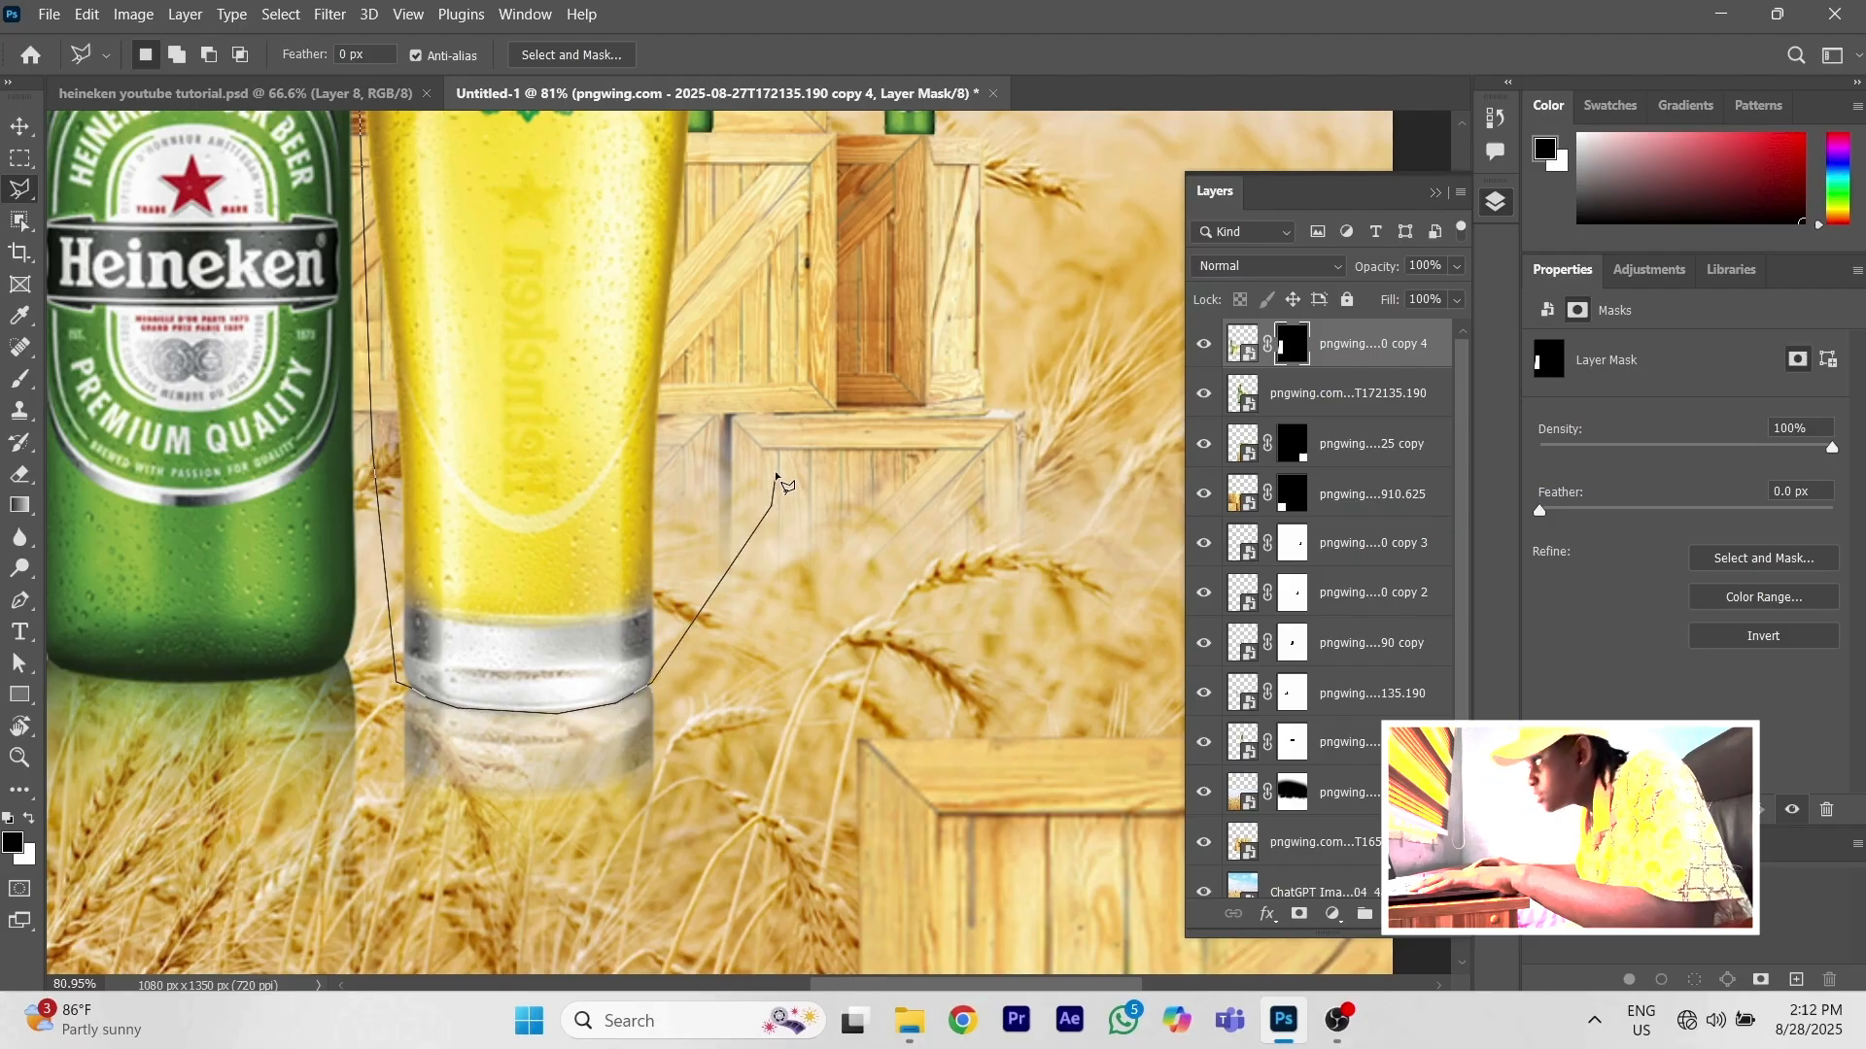
scroll(792, 146, up, 6)
click(831, 96)
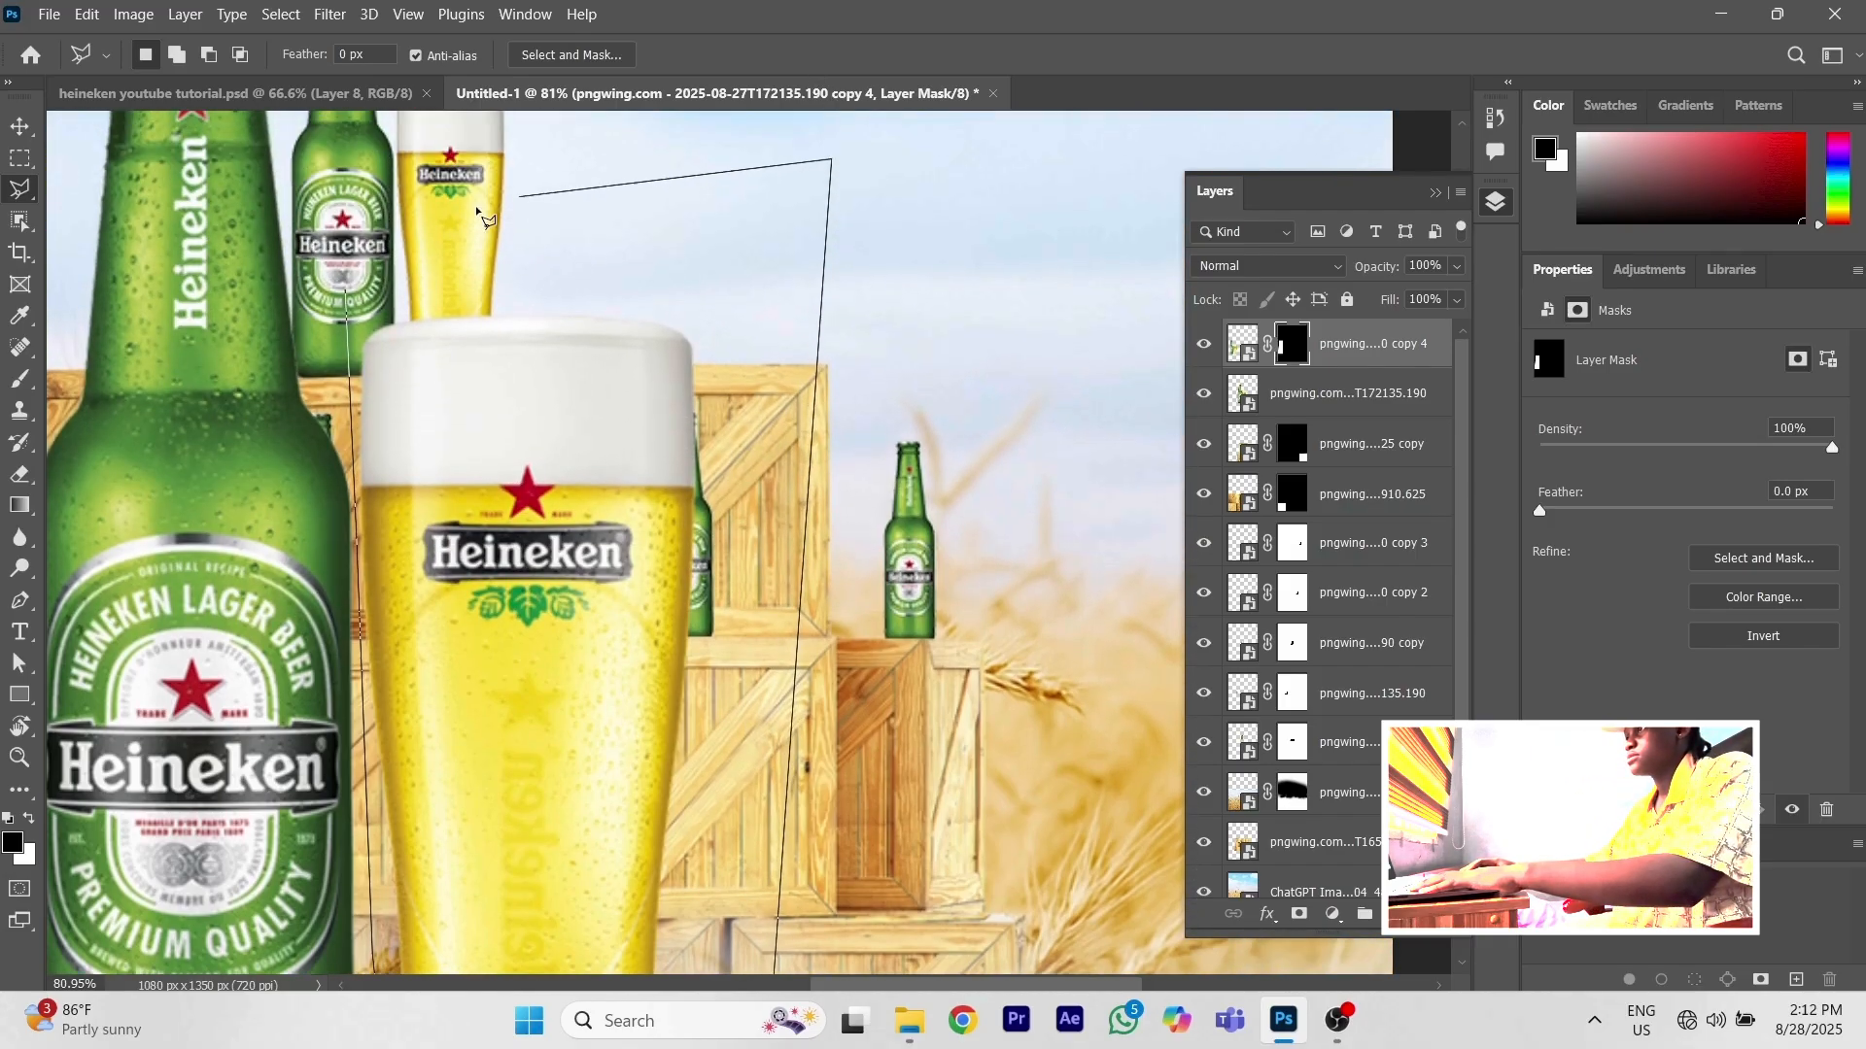
click(345, 289)
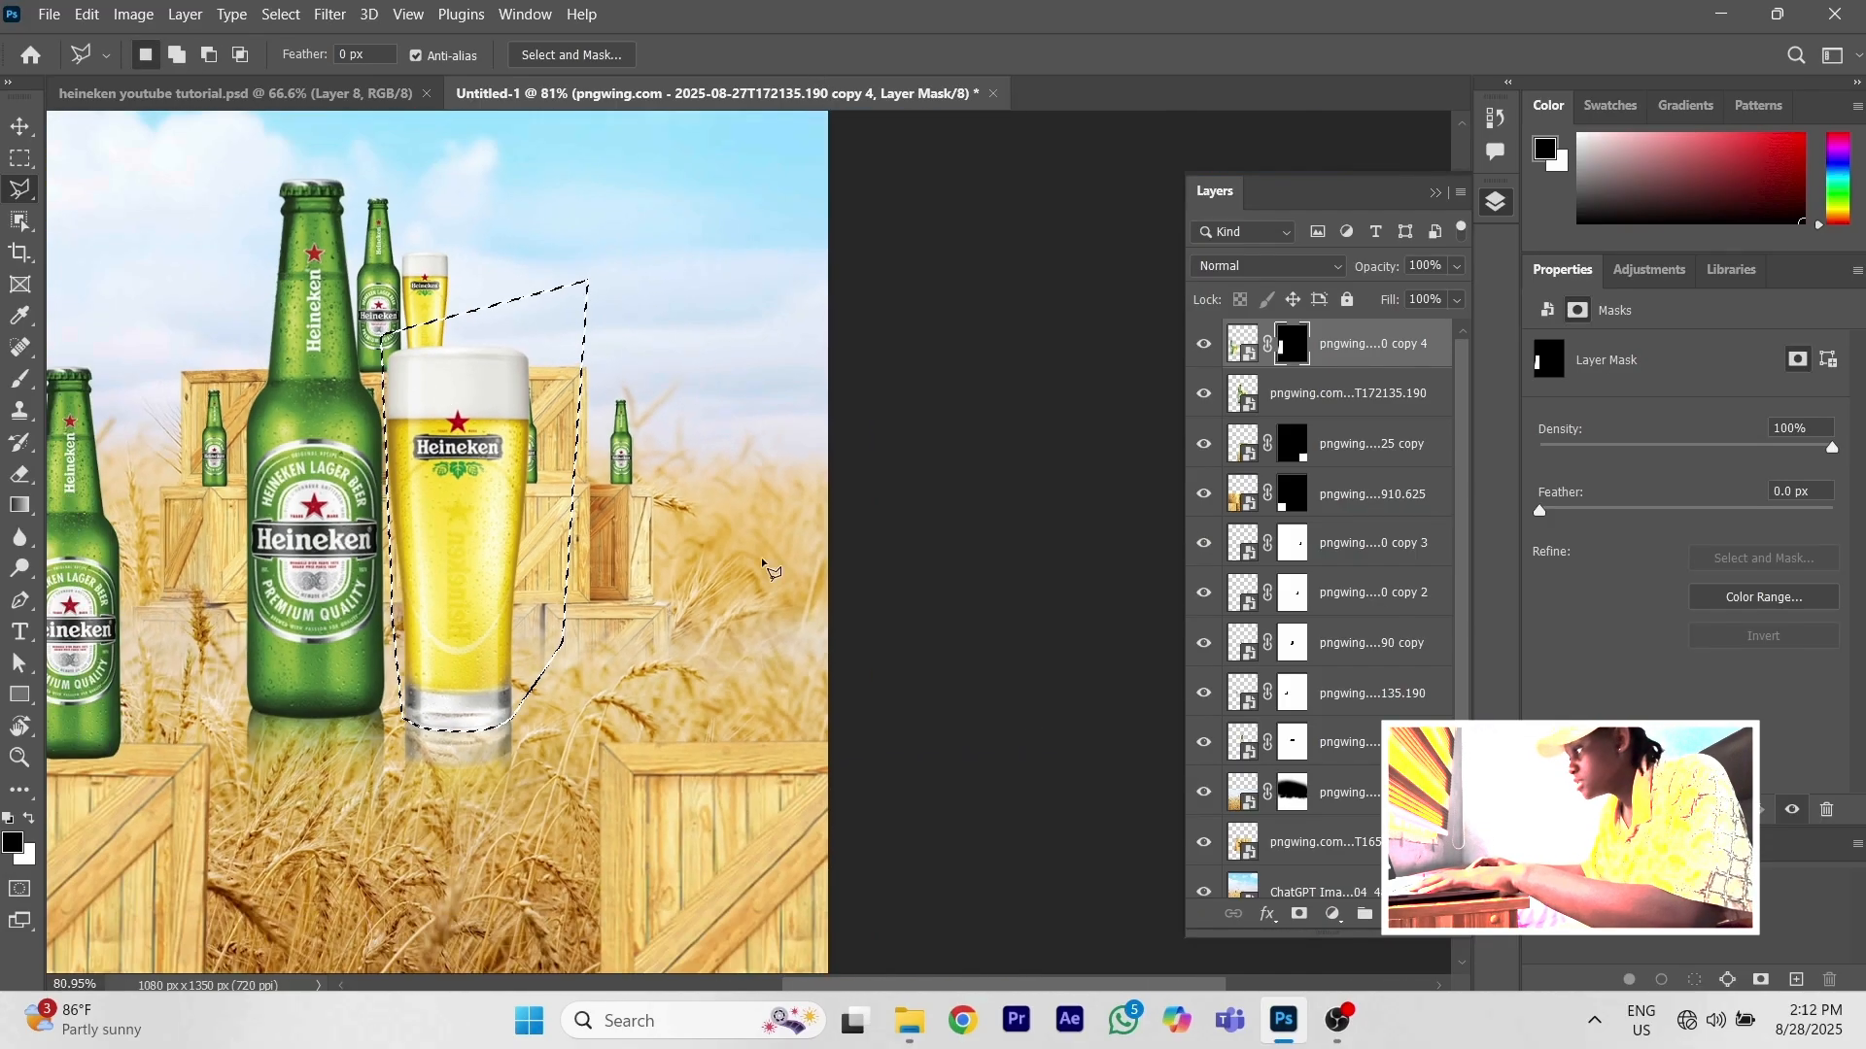
Mask the original bottle-and-glass layer to the glass selection, undoing the extra mask added to the bottle copy
click(1299, 914)
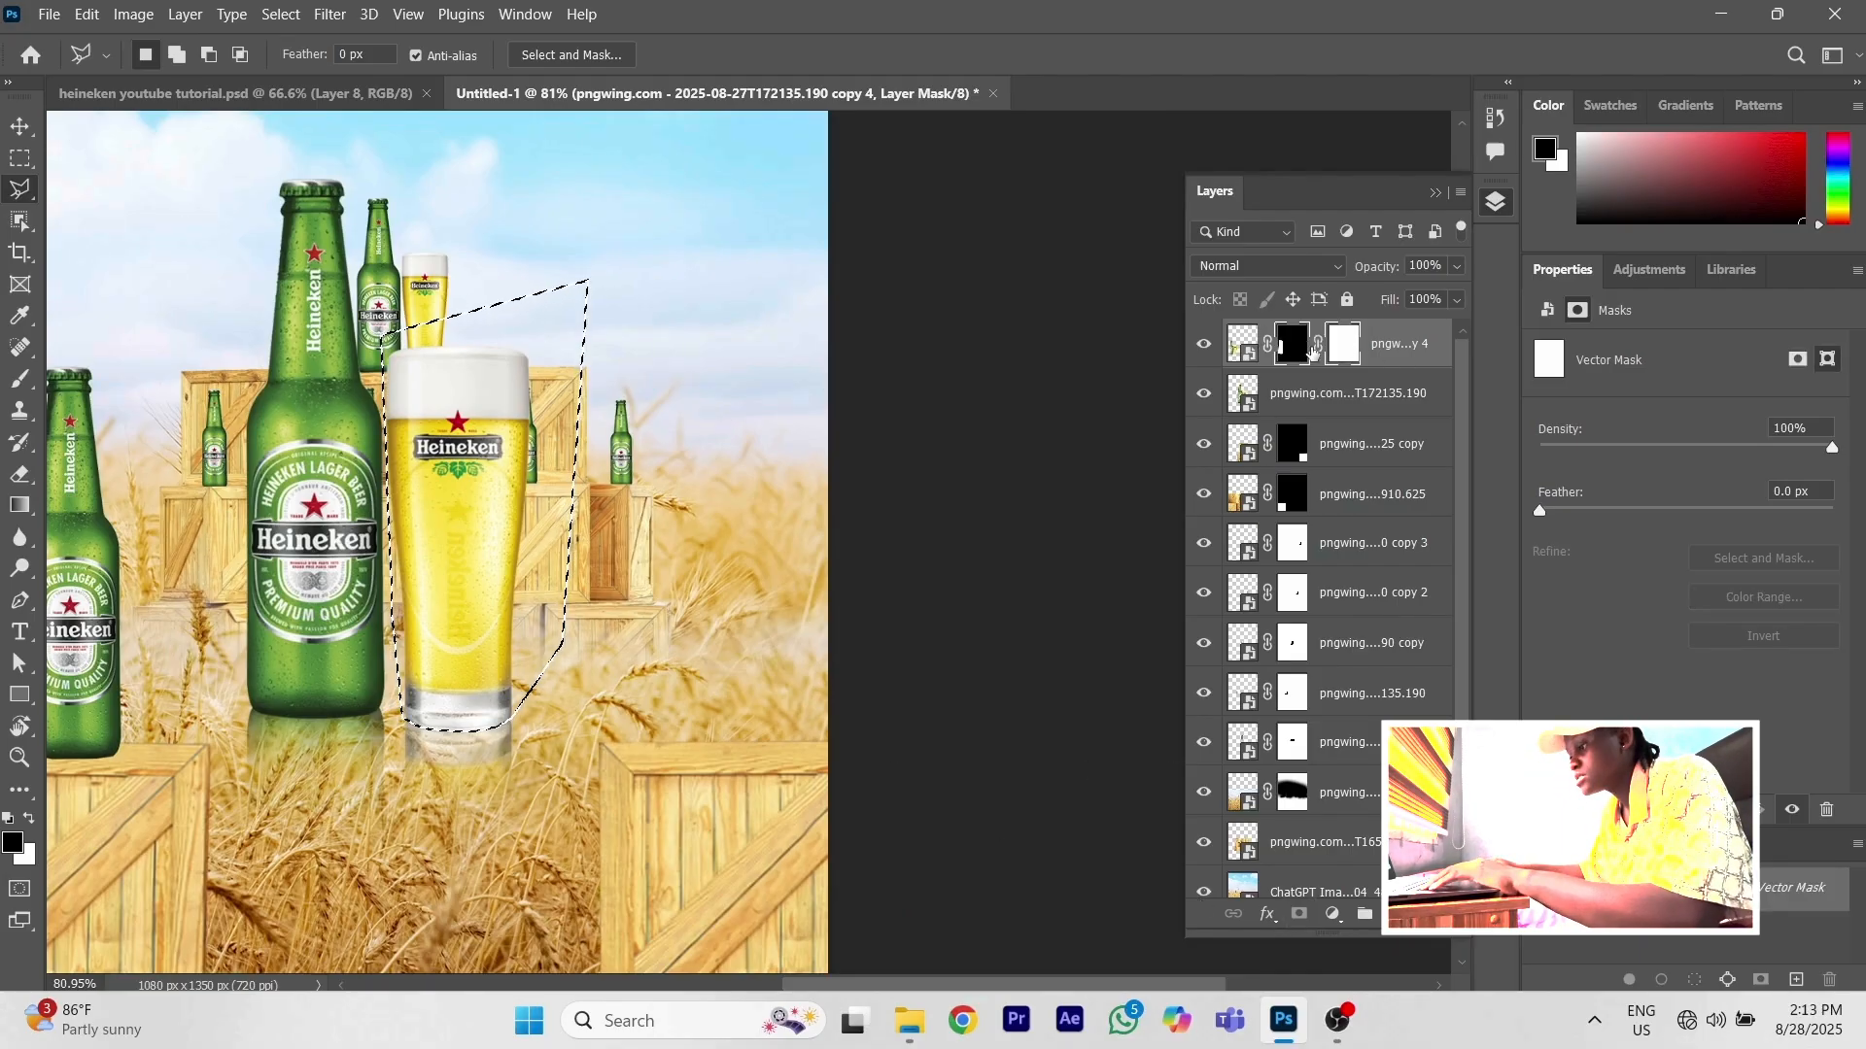
key(ctrl+z)
click(1285, 399)
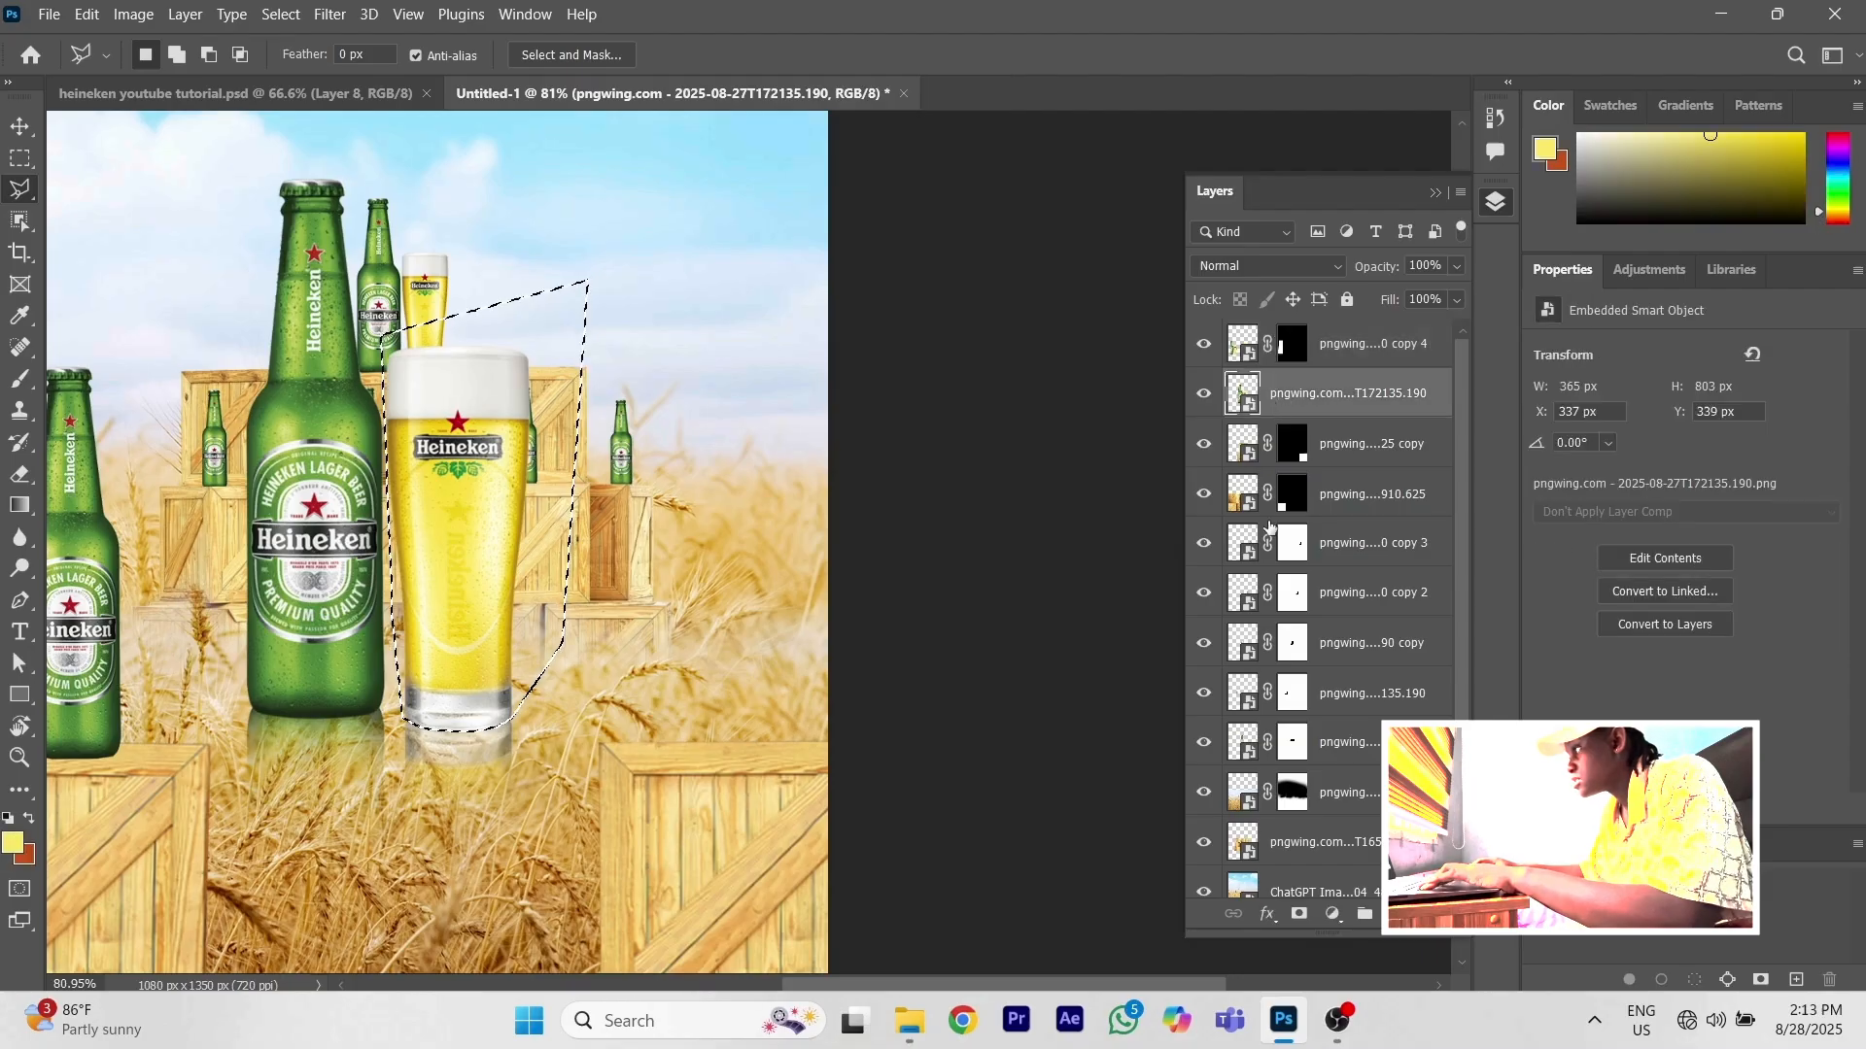
click(1299, 914)
scroll(363, 672, down, 3)
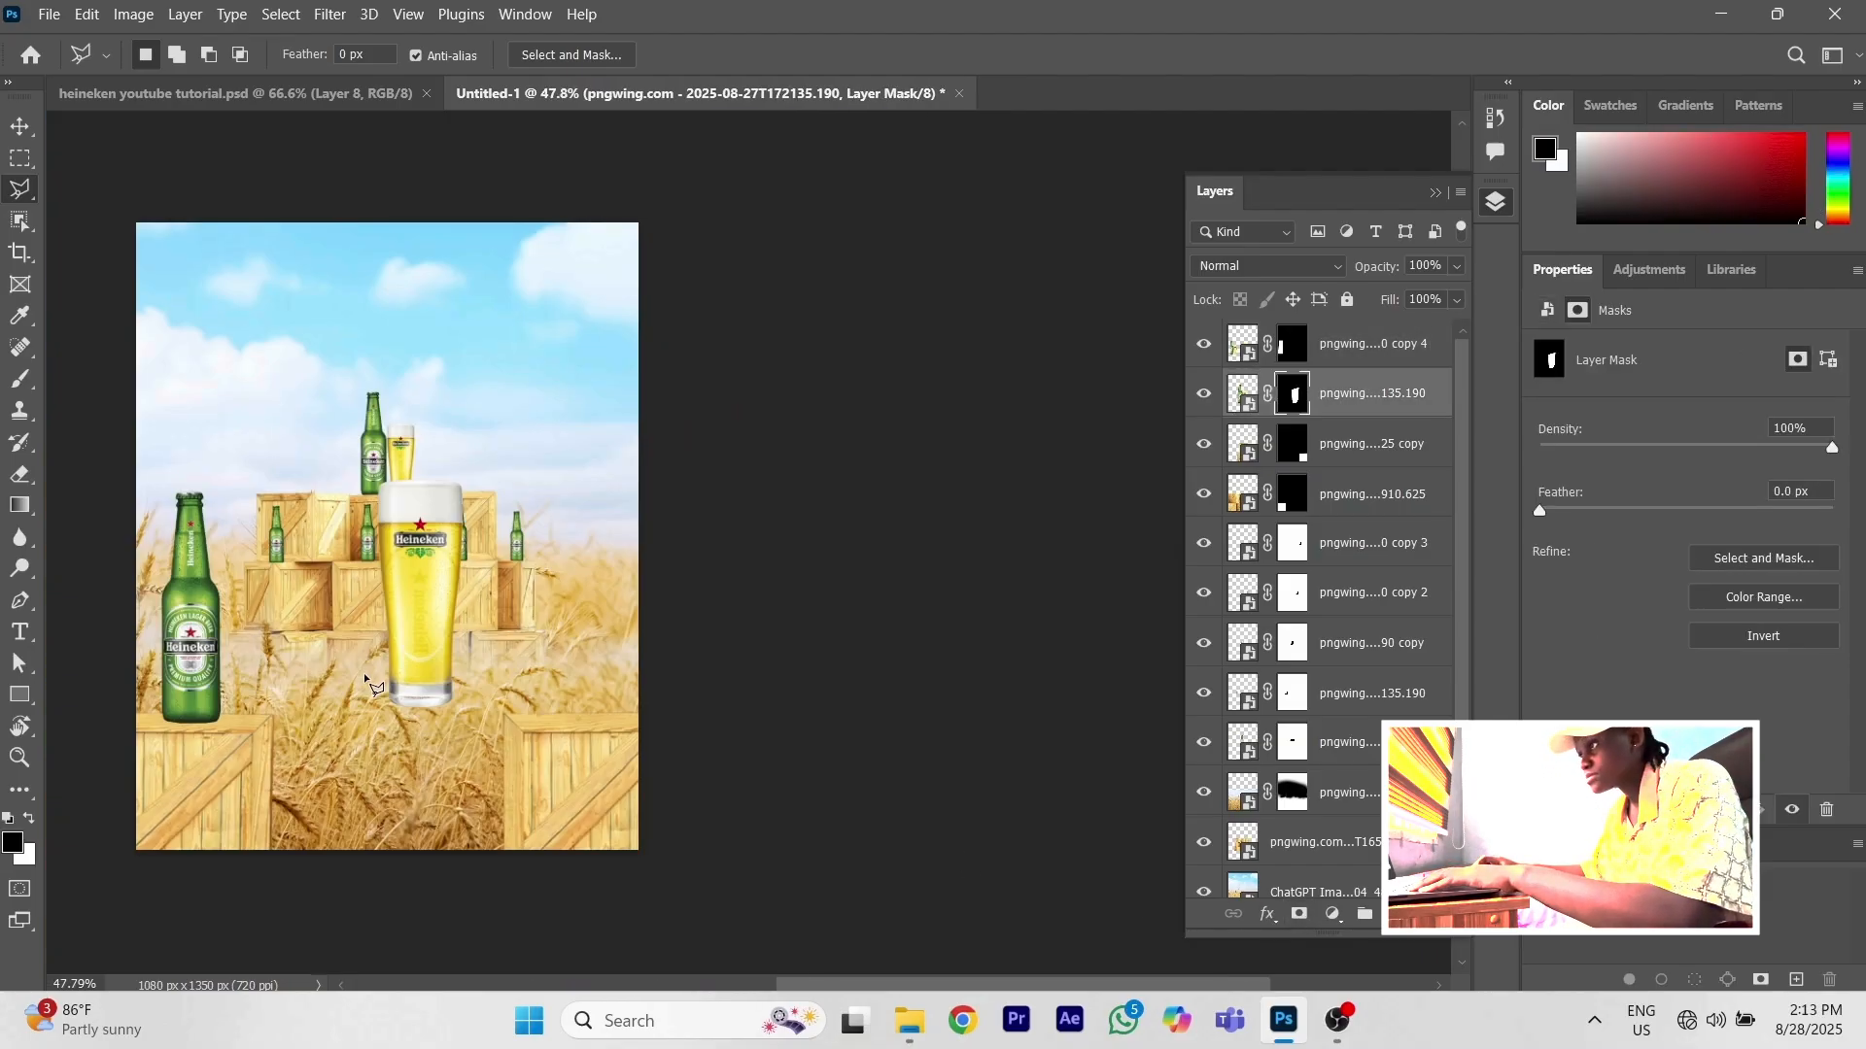
Move the masked beer glass onto the lower right crate and scale it down slightly
key(v)
scroll(349, 622, up, 5)
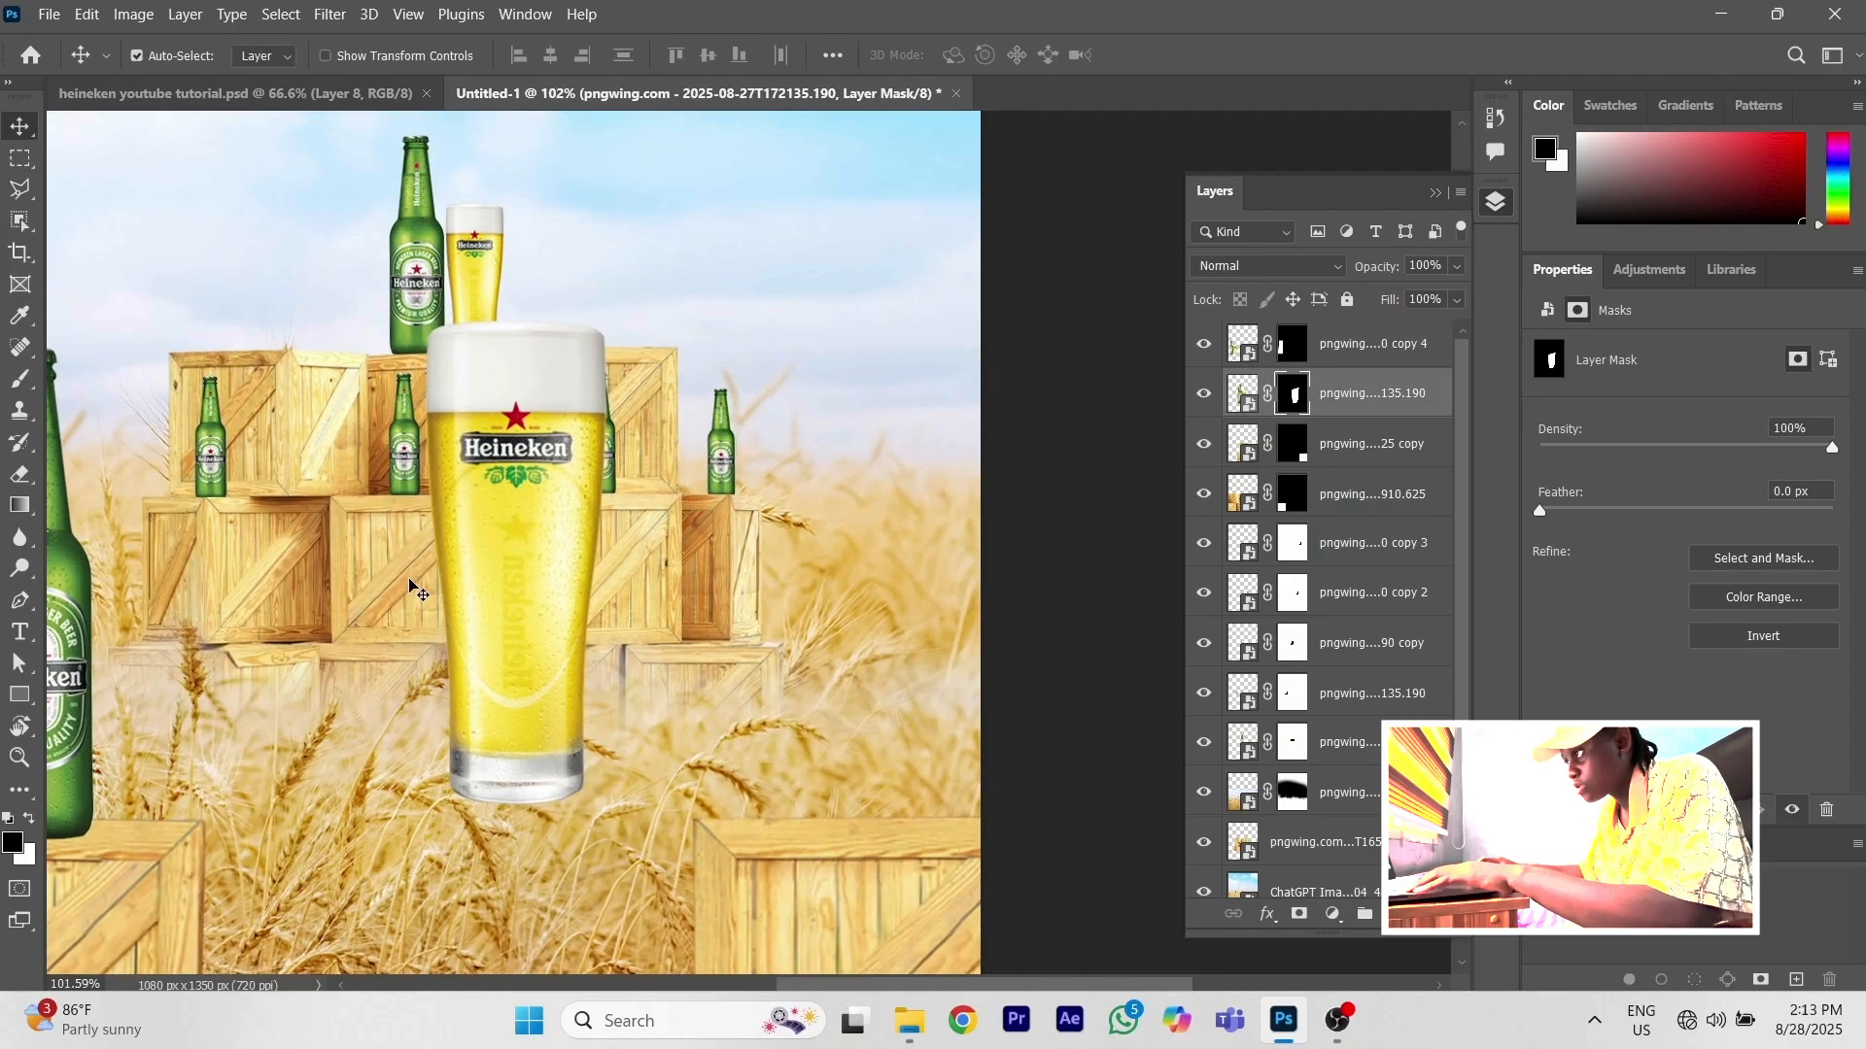
scroll(418, 593, left, 3)
drag(648, 555, 998, 581)
scroll(995, 585, down, 3)
key(ctrl+t)
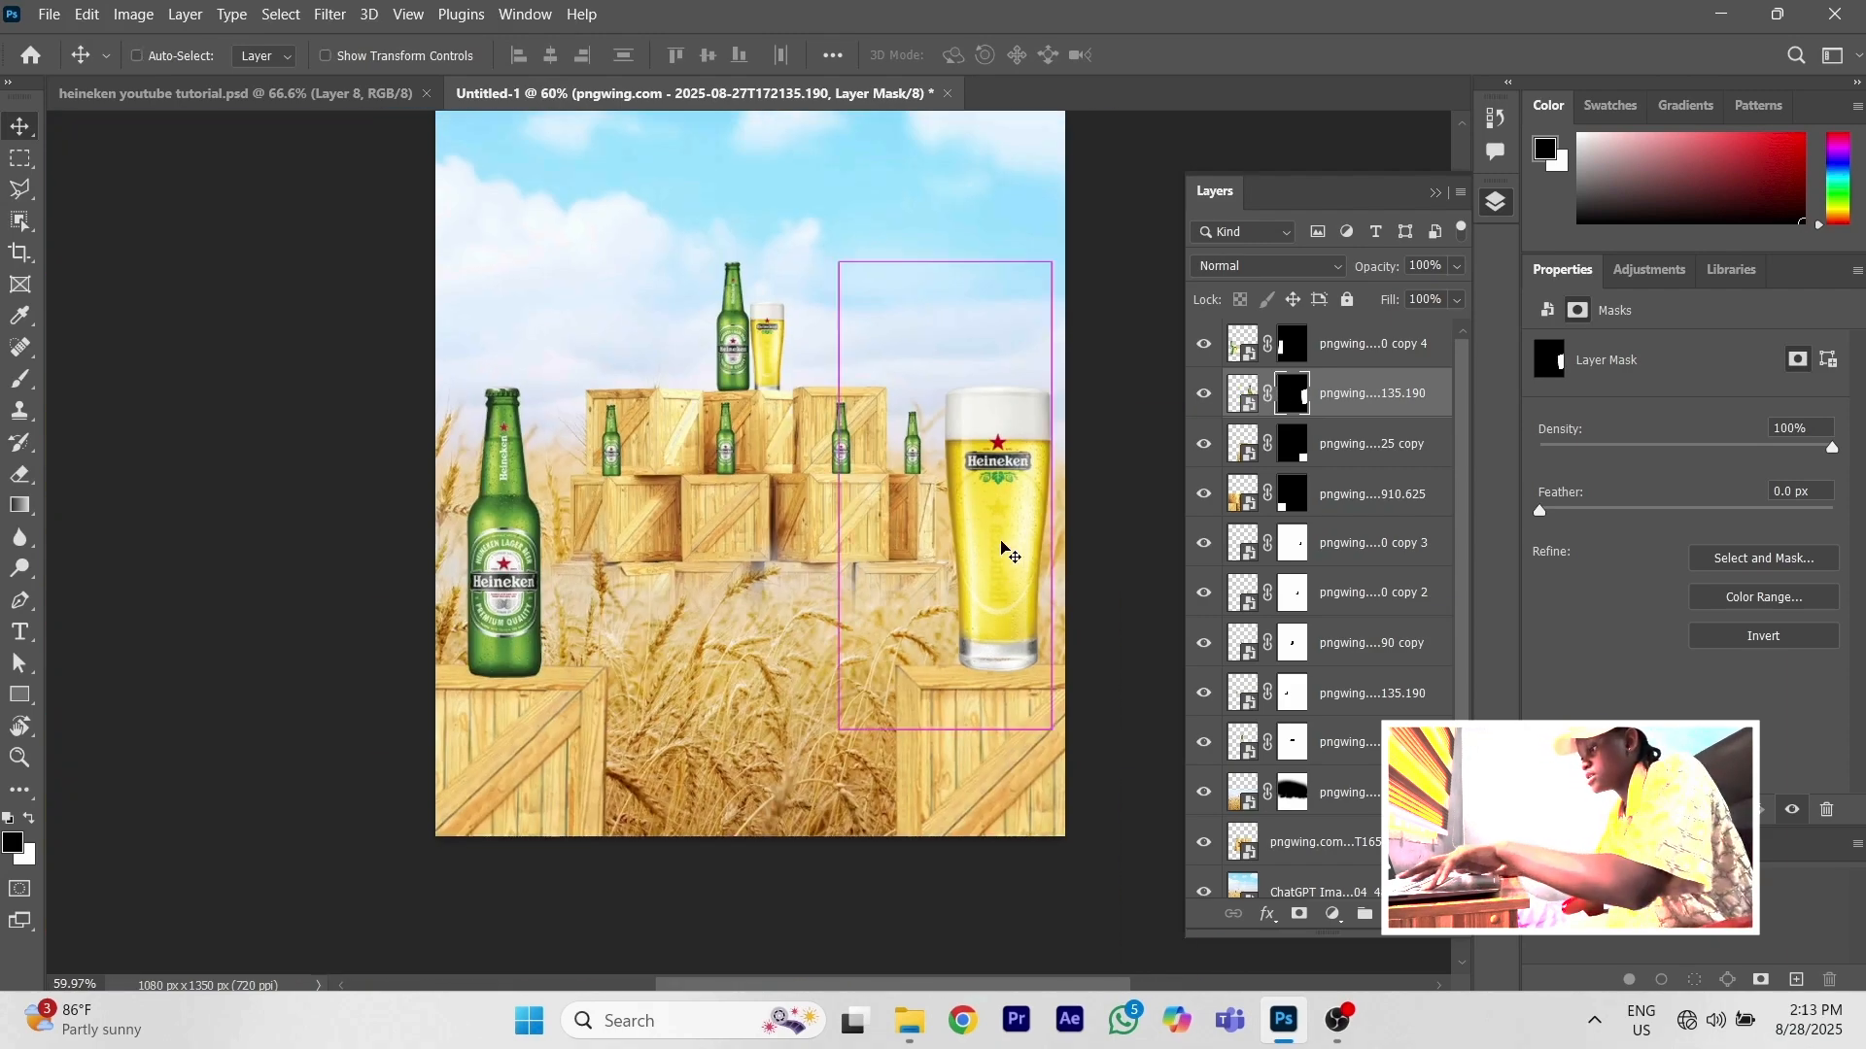
drag(947, 259, 953, 312)
key(Return)
Fine-tune the beer glass's position so it stands on top of the lower right crate
mouse_move(1000, 608)
mouse_down()
mouse_move(970, 609)
mouse_move(992, 605)
mouse_up()
key(Left)
key(Left)
key(Left)
key(Left)
key(Left)
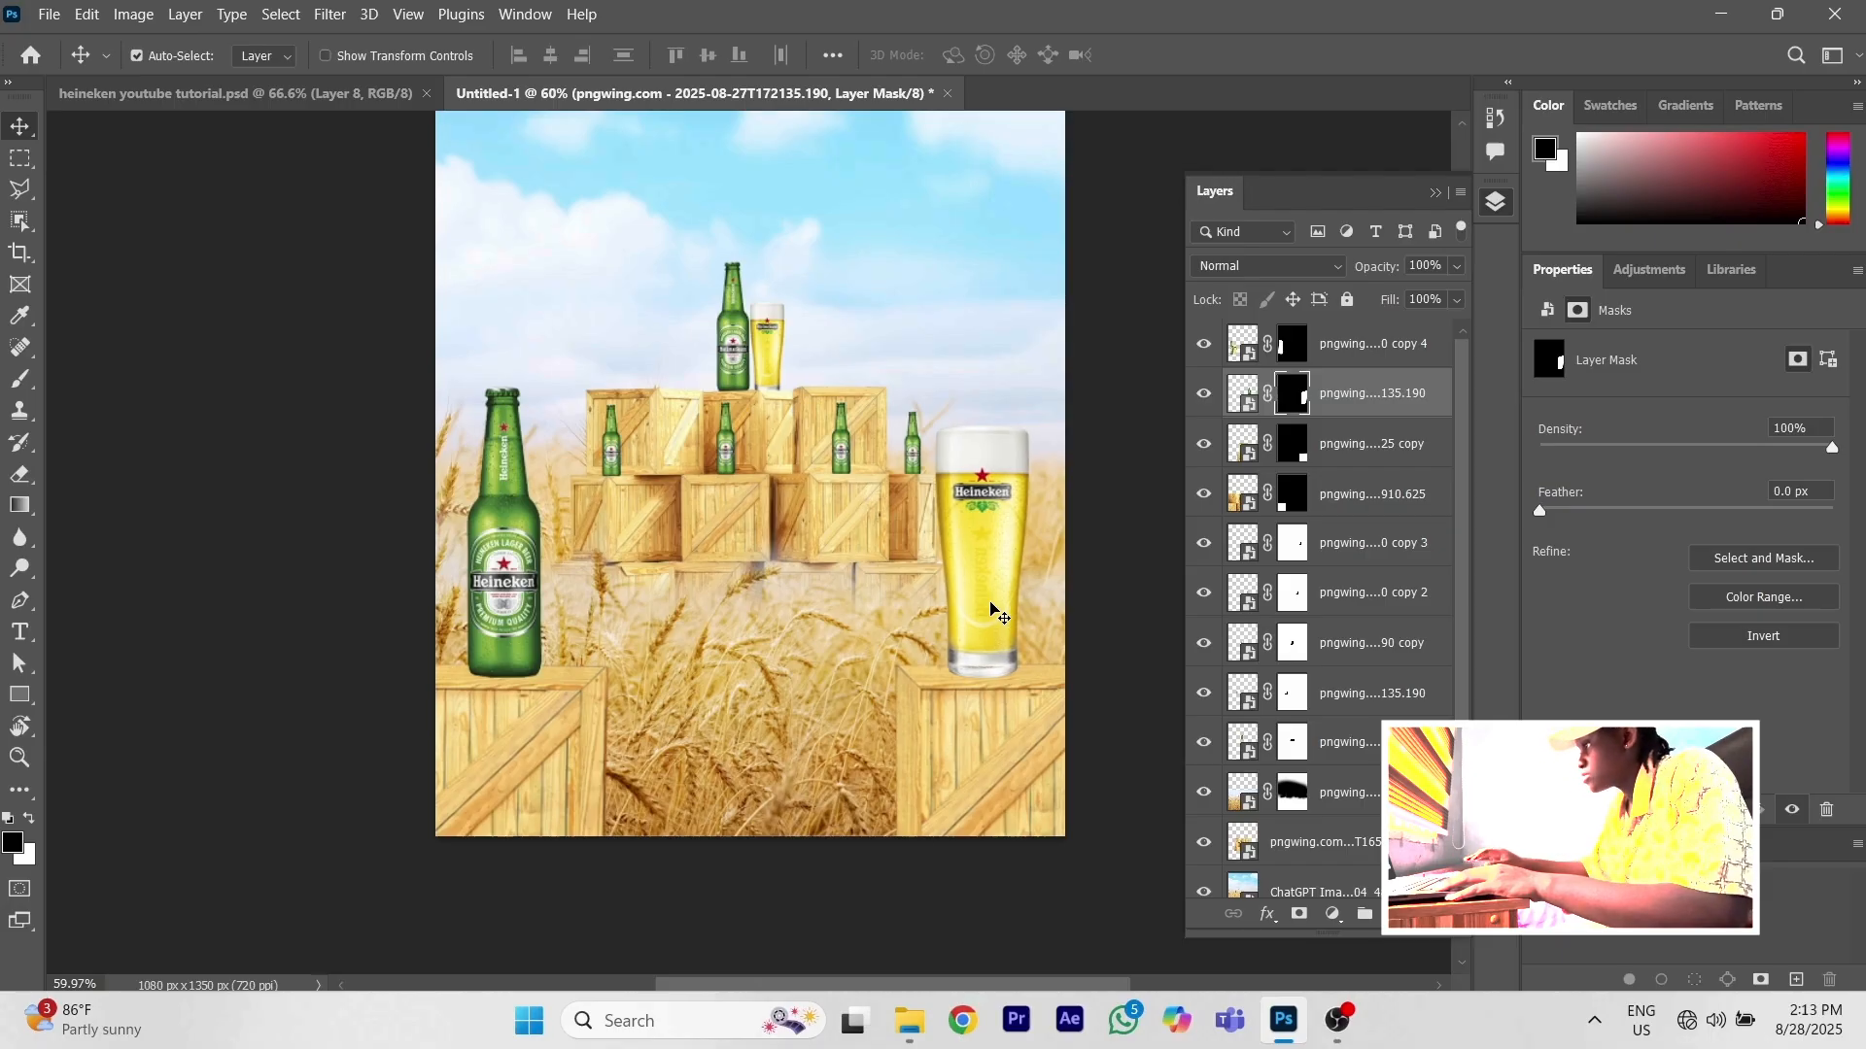
key(Right)
key(Right)
key(Right)
key(Right)
key(Right)
key(Right)
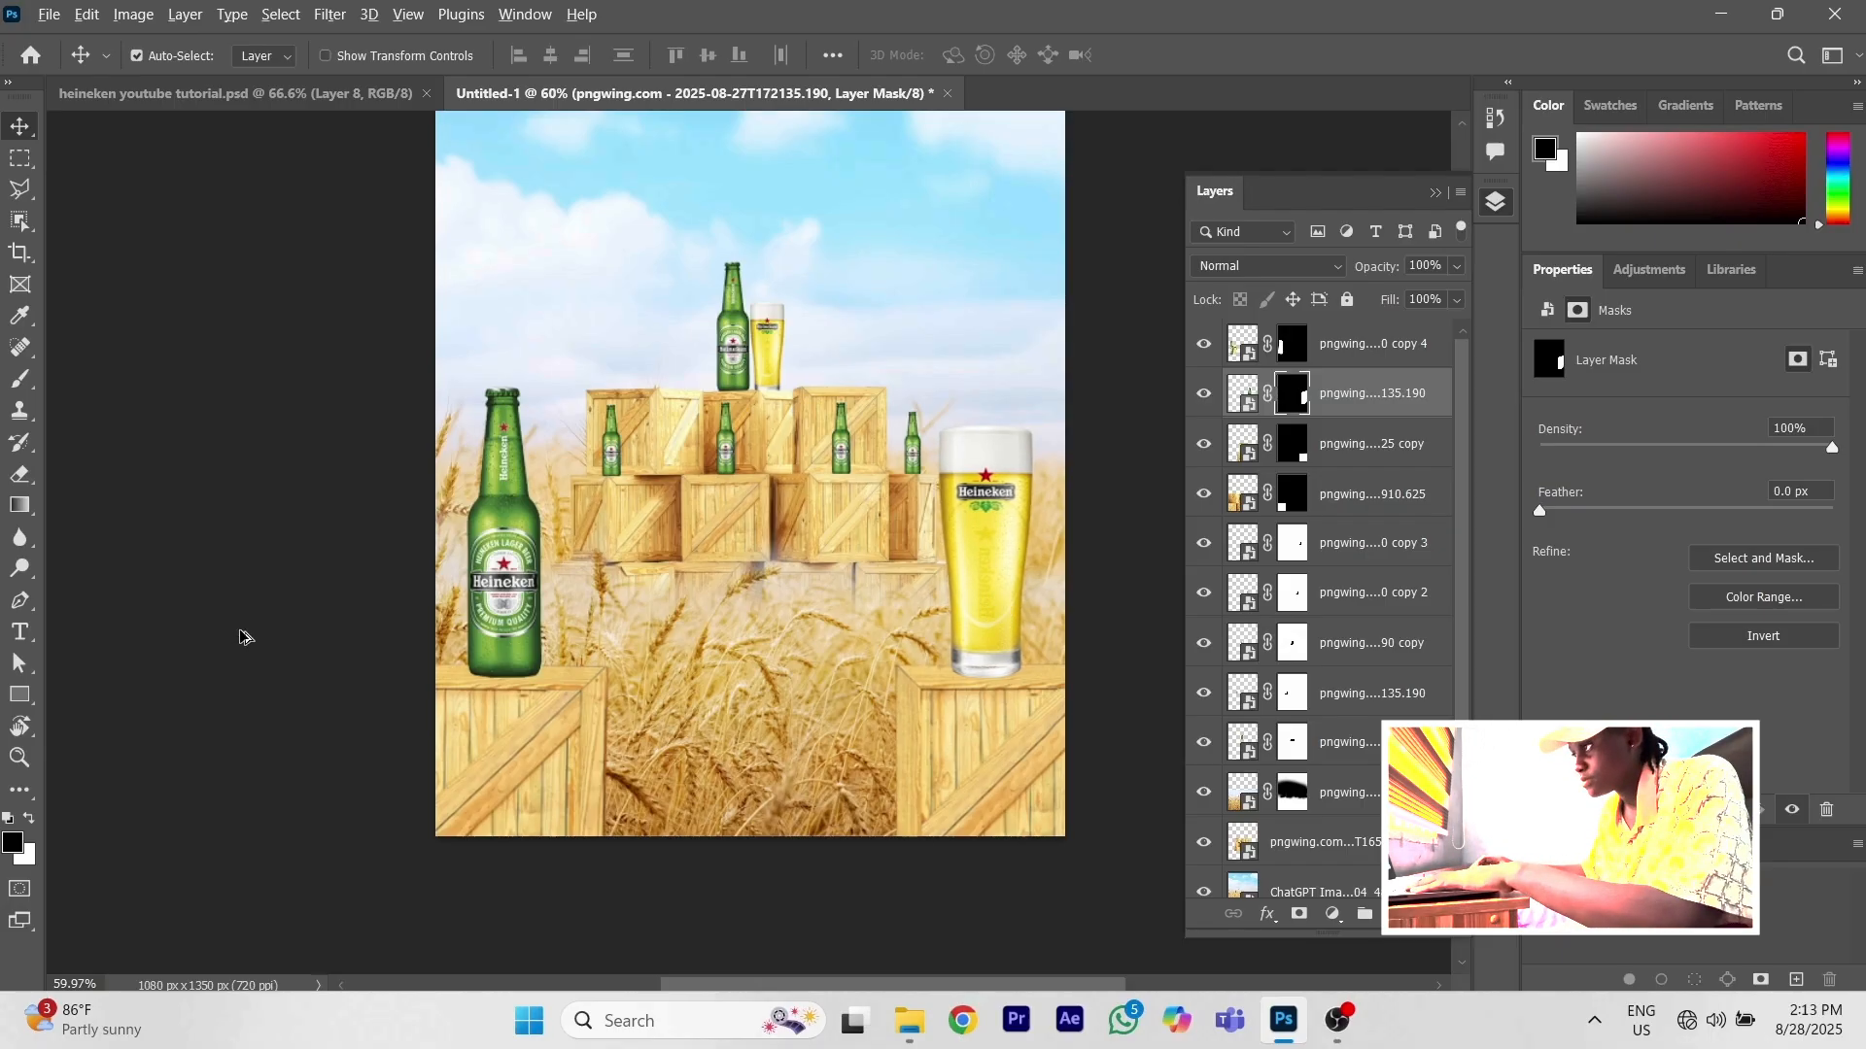
Outline the rounded base of the left bottle where it overlaps the crate top with the Polygonal Lasso
scroll(369, 599, up, 5)
click(420, 588)
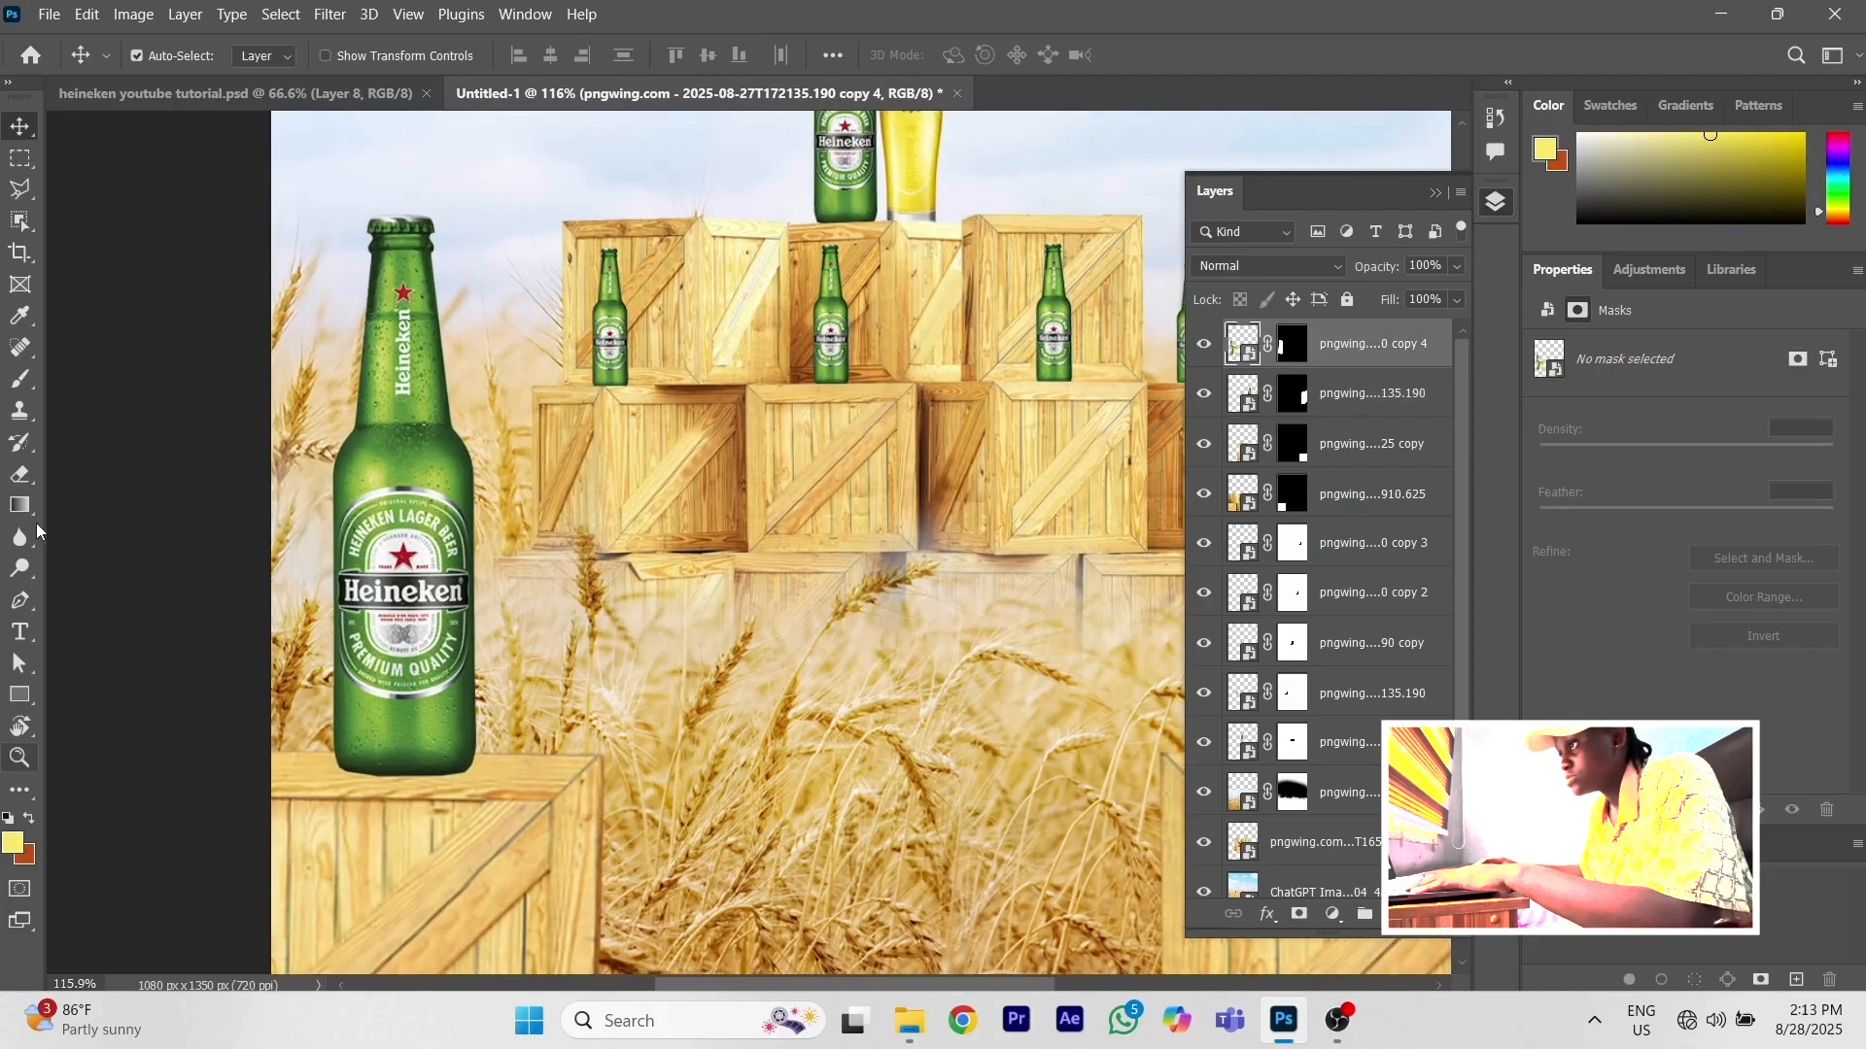
click(20, 189)
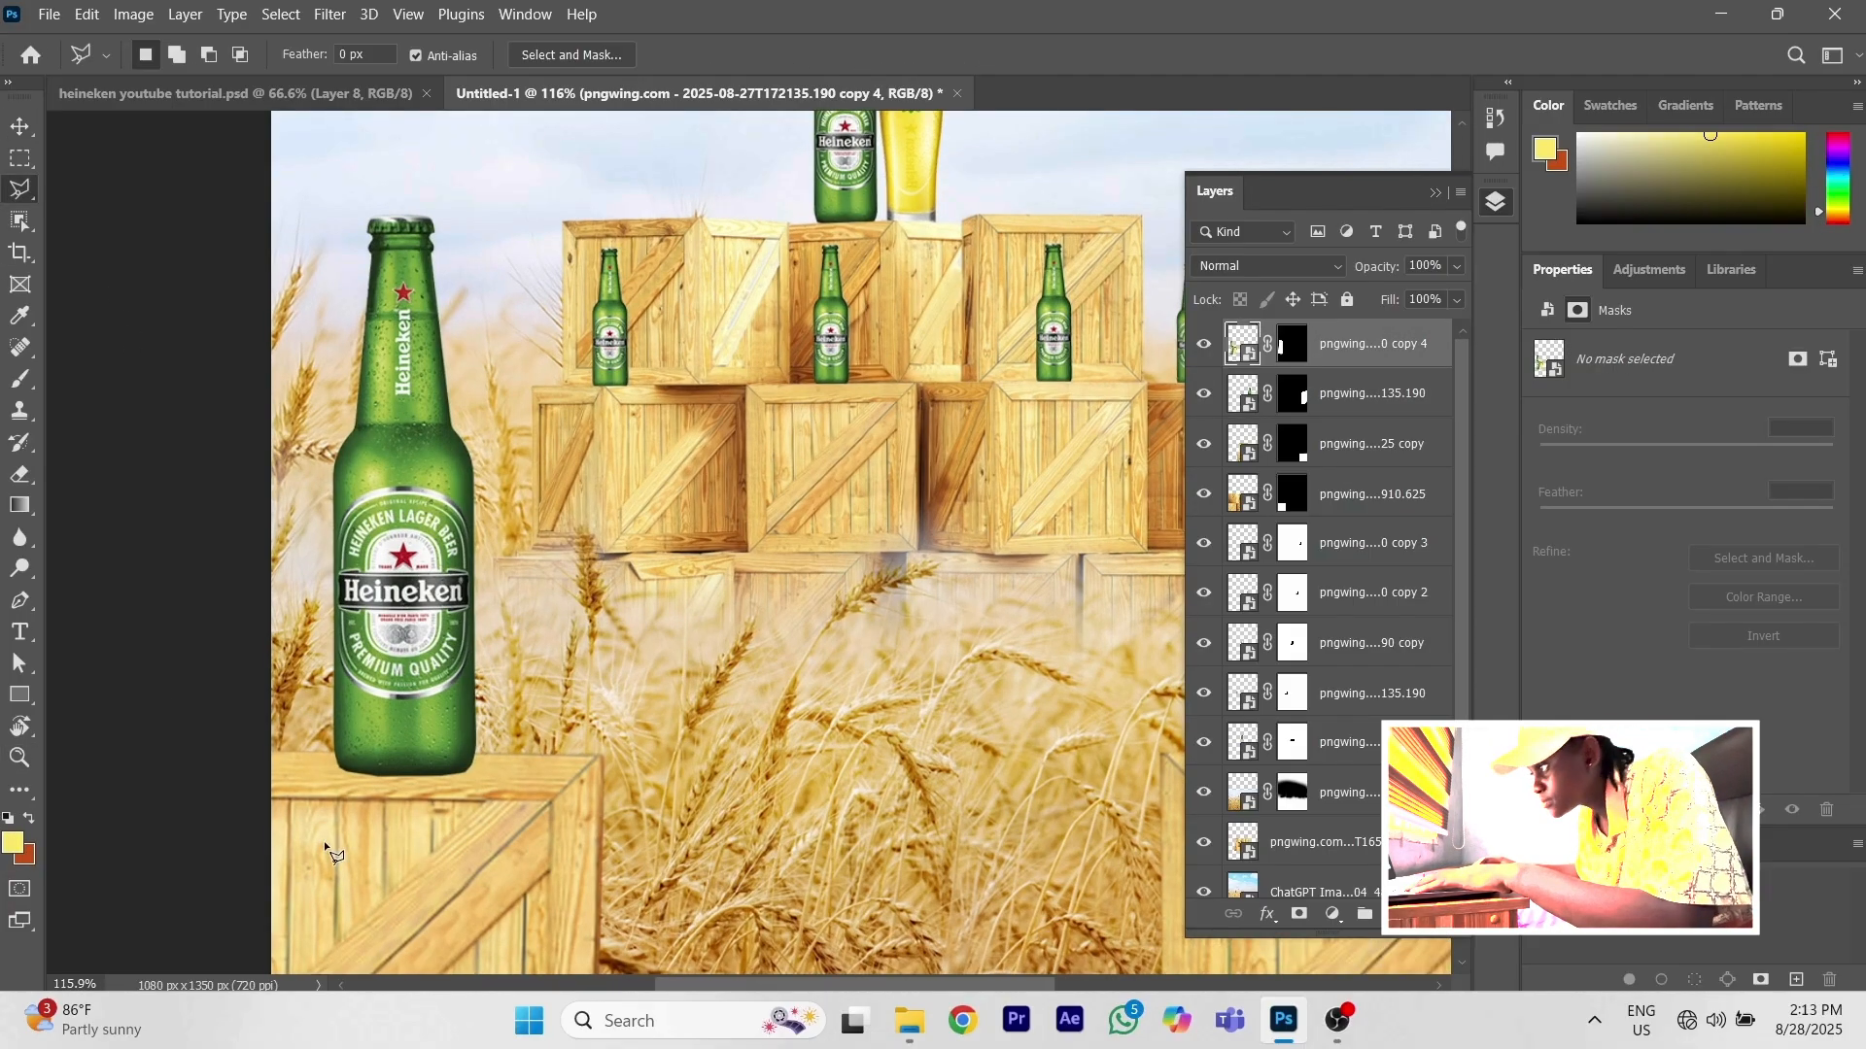
scroll(291, 793, up, 5)
click(386, 691)
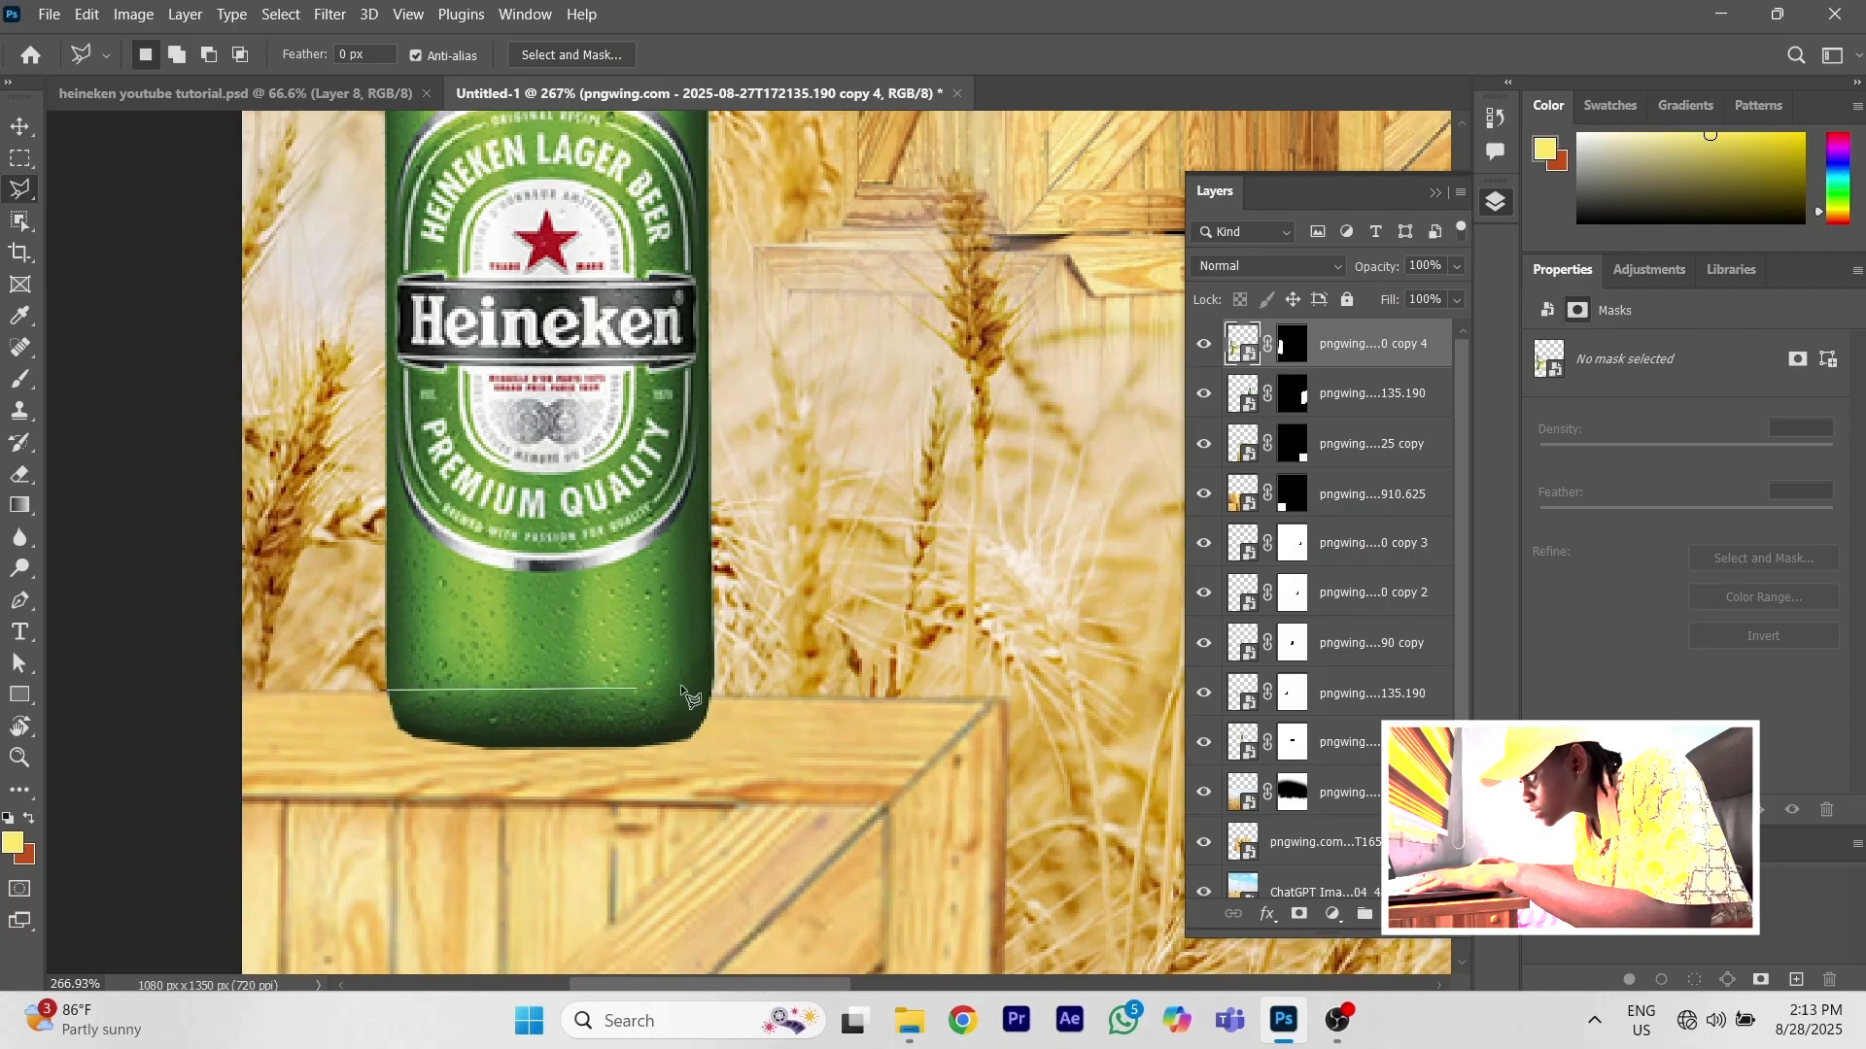
click(724, 697)
click(706, 794)
click(311, 802)
click(327, 701)
click(386, 691)
Paint black on the bottle's layer mask inside the selection to hide its base, and deselect
key(b)
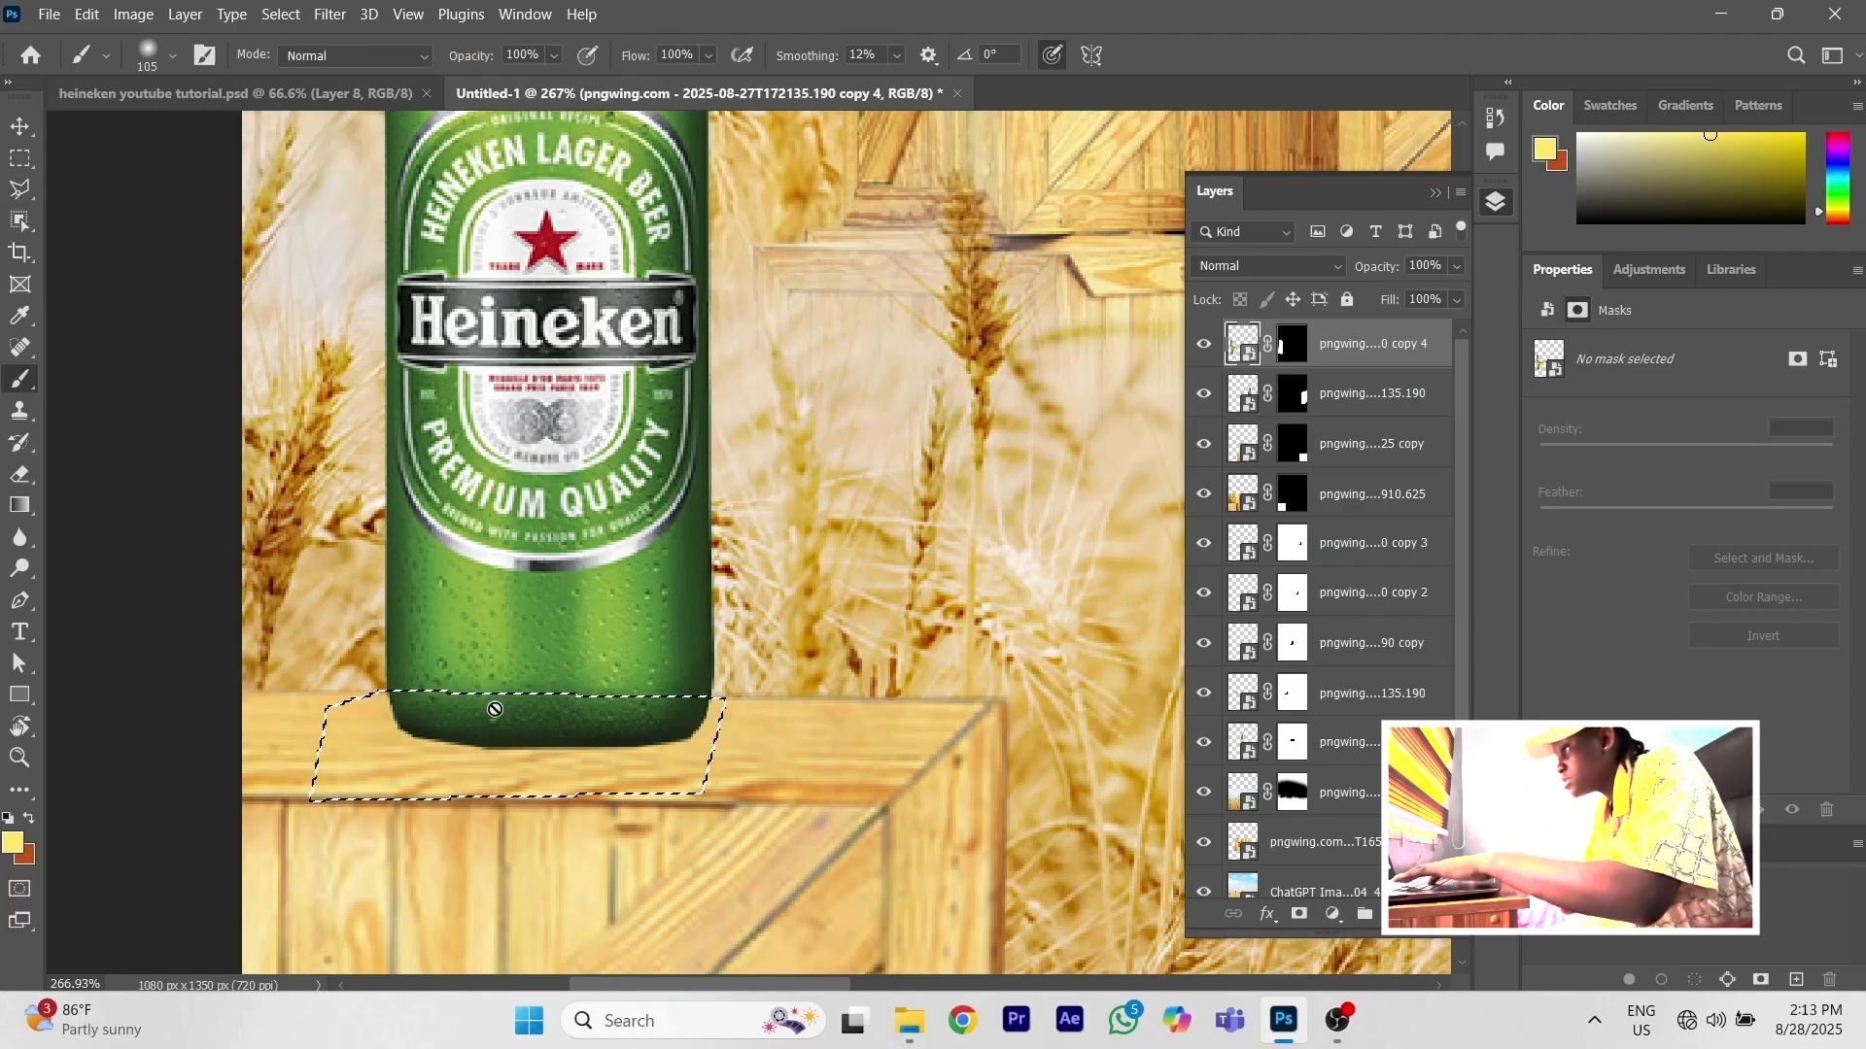
key(d)
click(1293, 345)
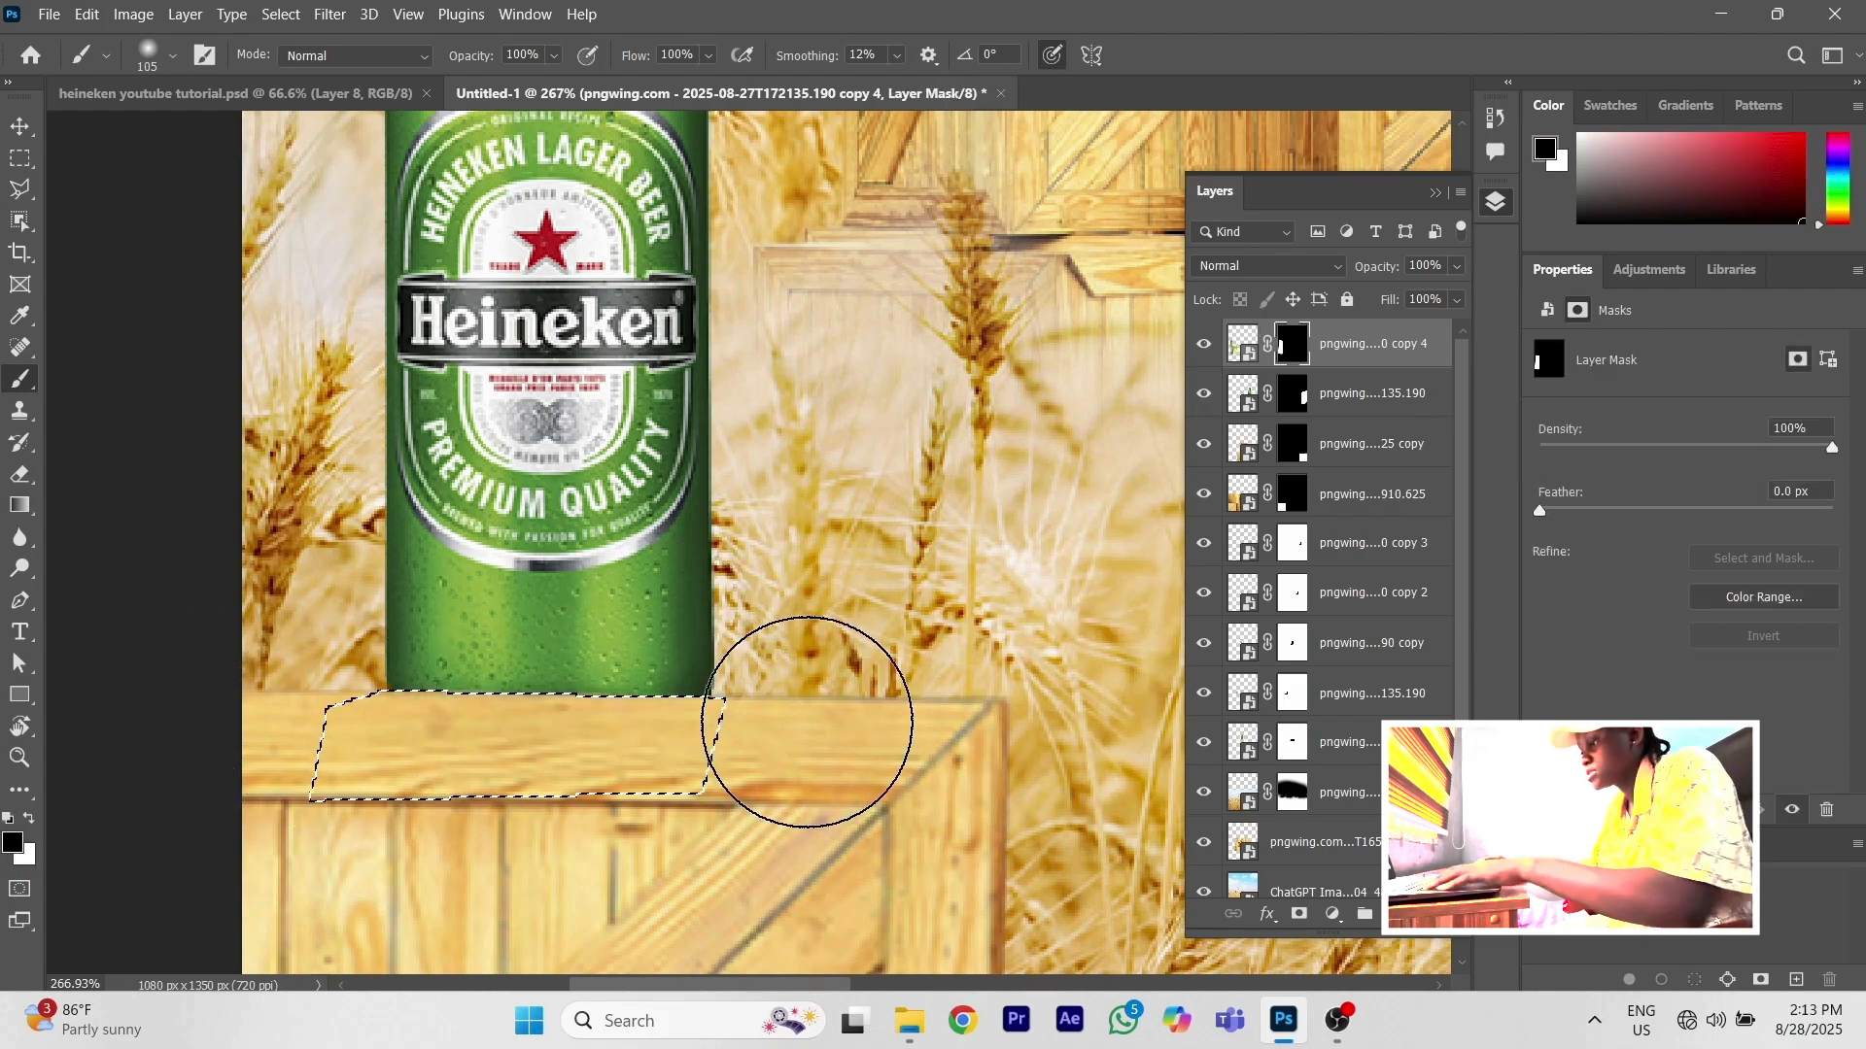
key(v)
key(ctrl+d)
Outline the base of the right beer glass where it overlaps the crate top with the Polygonal Lasso
scroll(842, 731, down, 10)
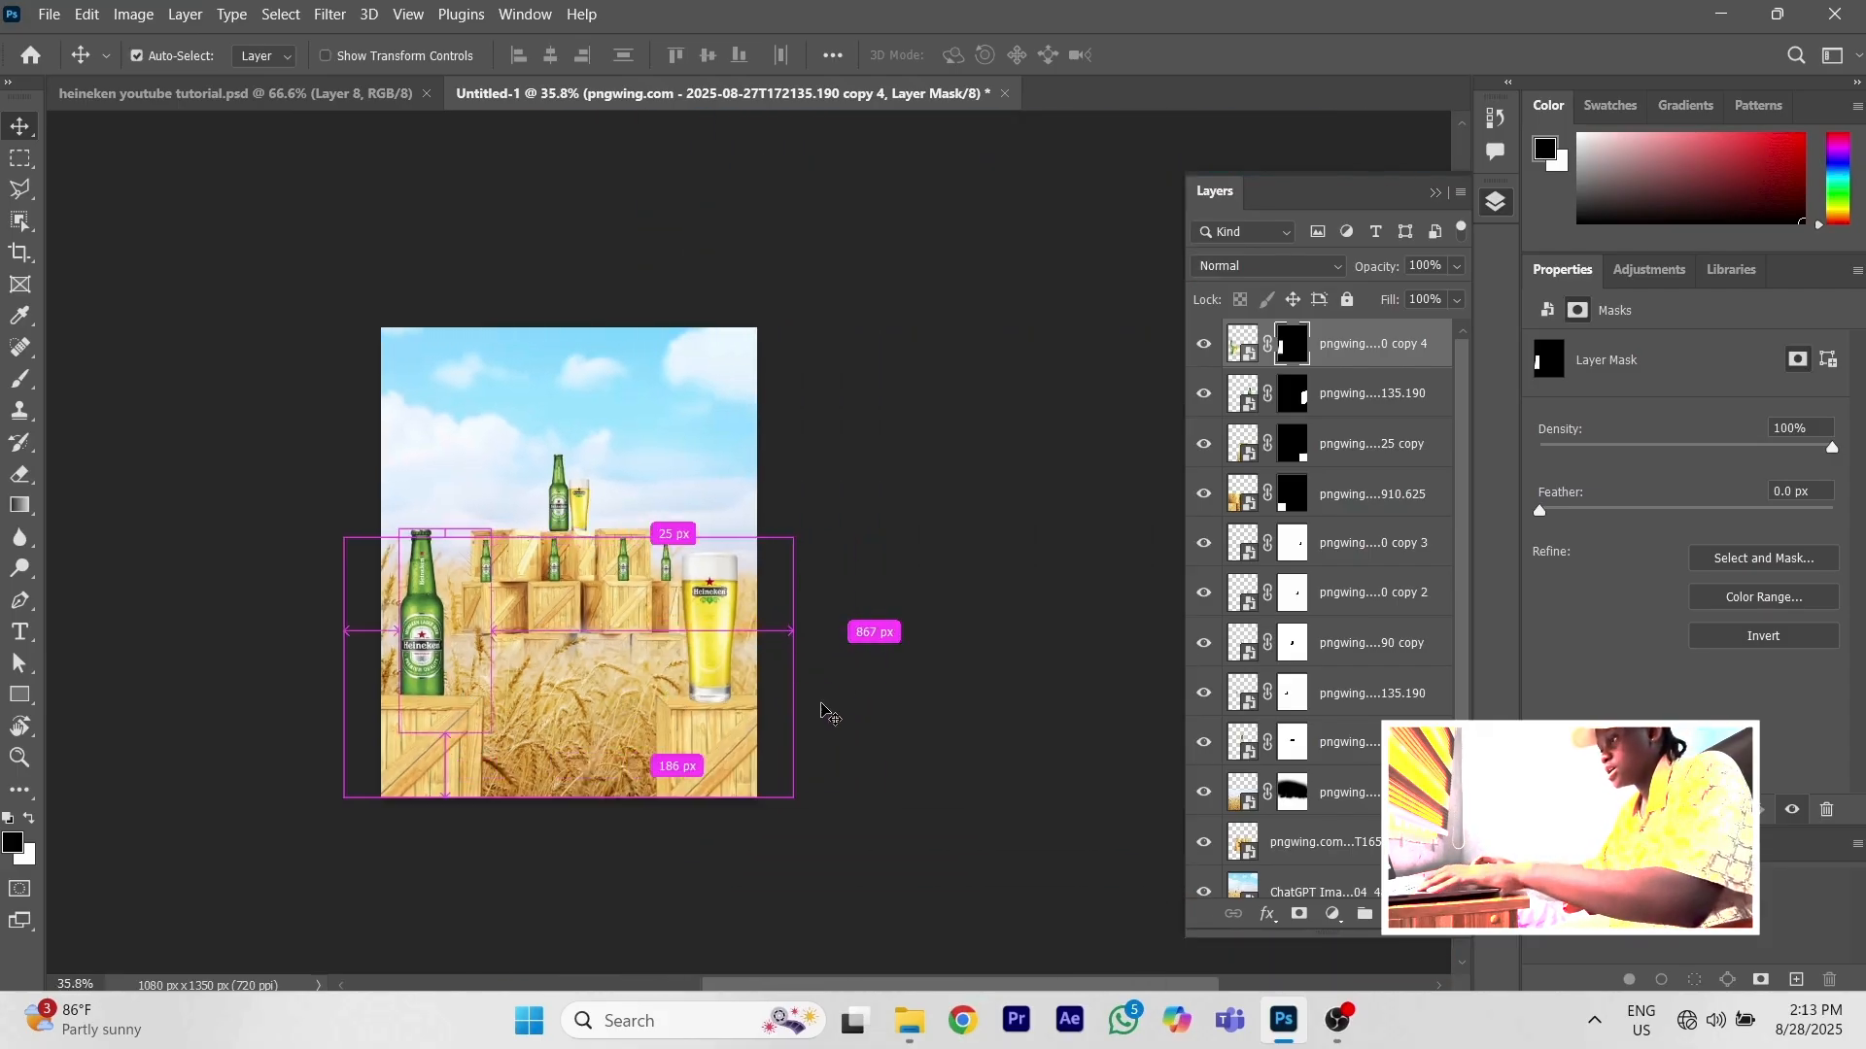
scroll(837, 709, up, 5)
scroll(574, 707, up, 3)
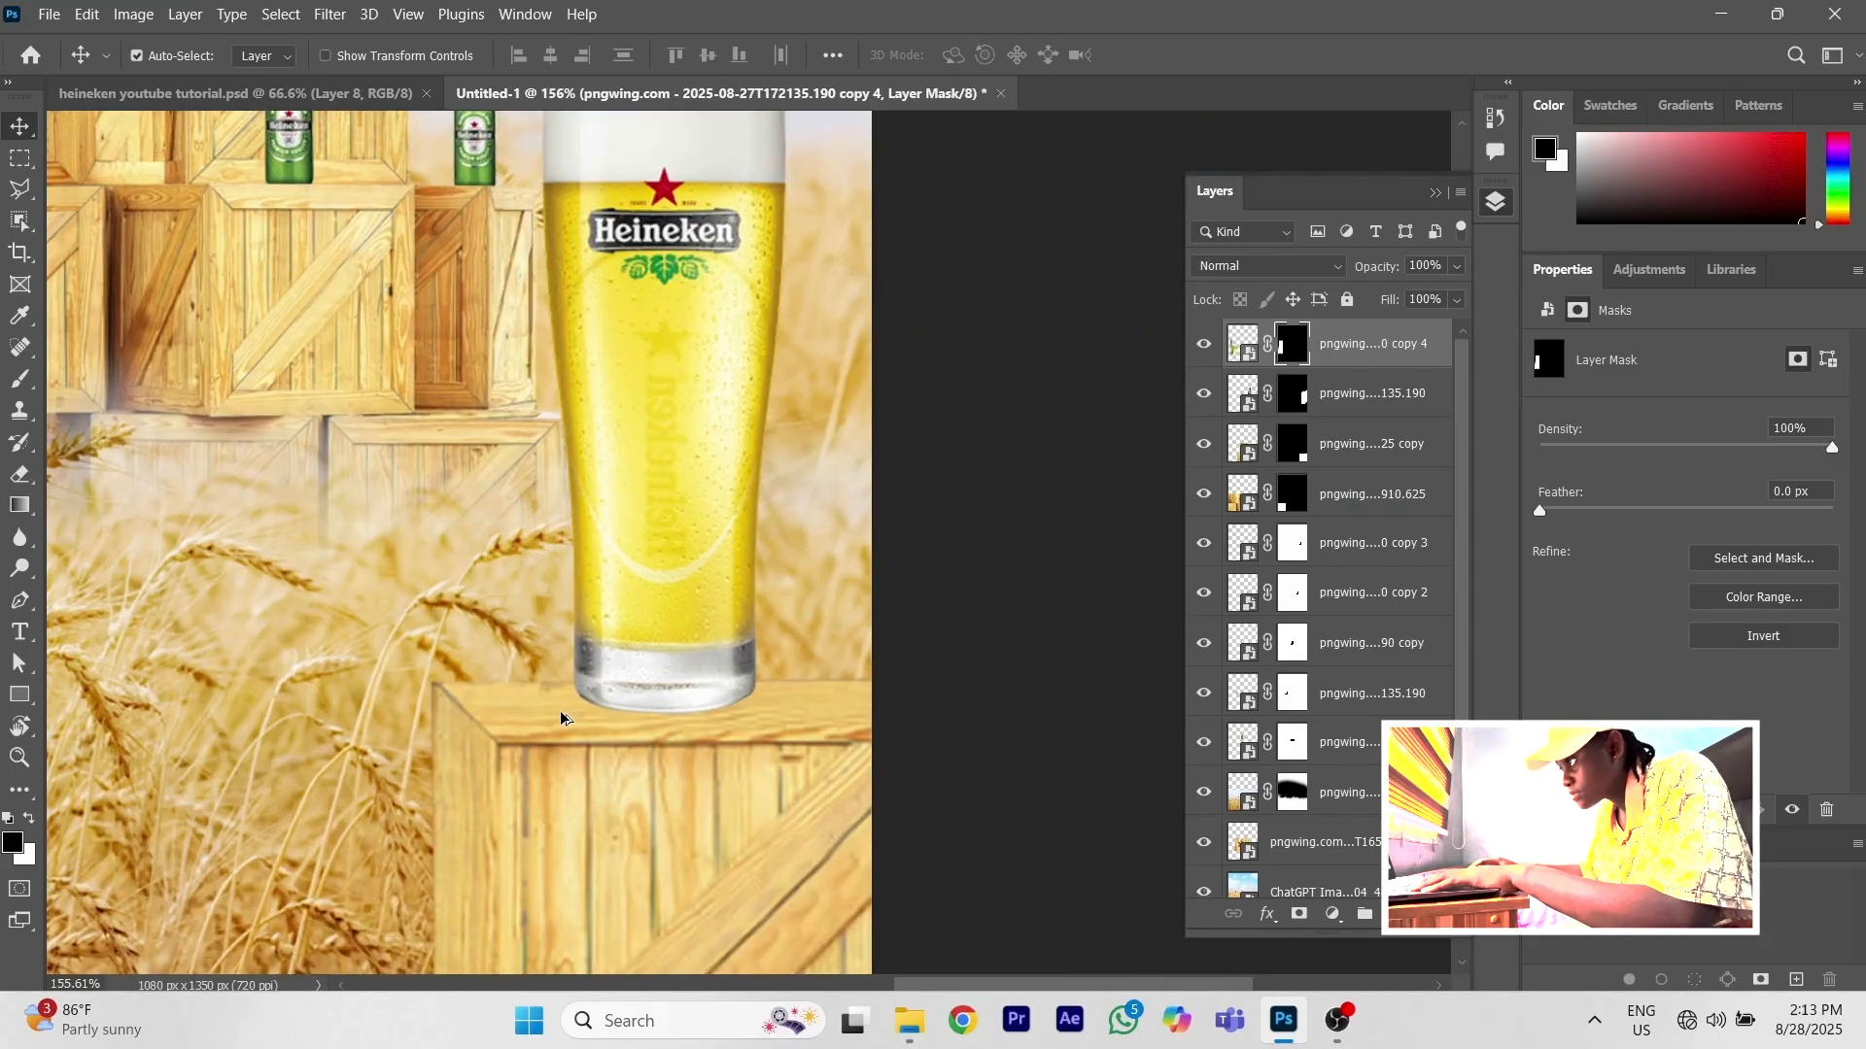
click(666, 637)
key(l)
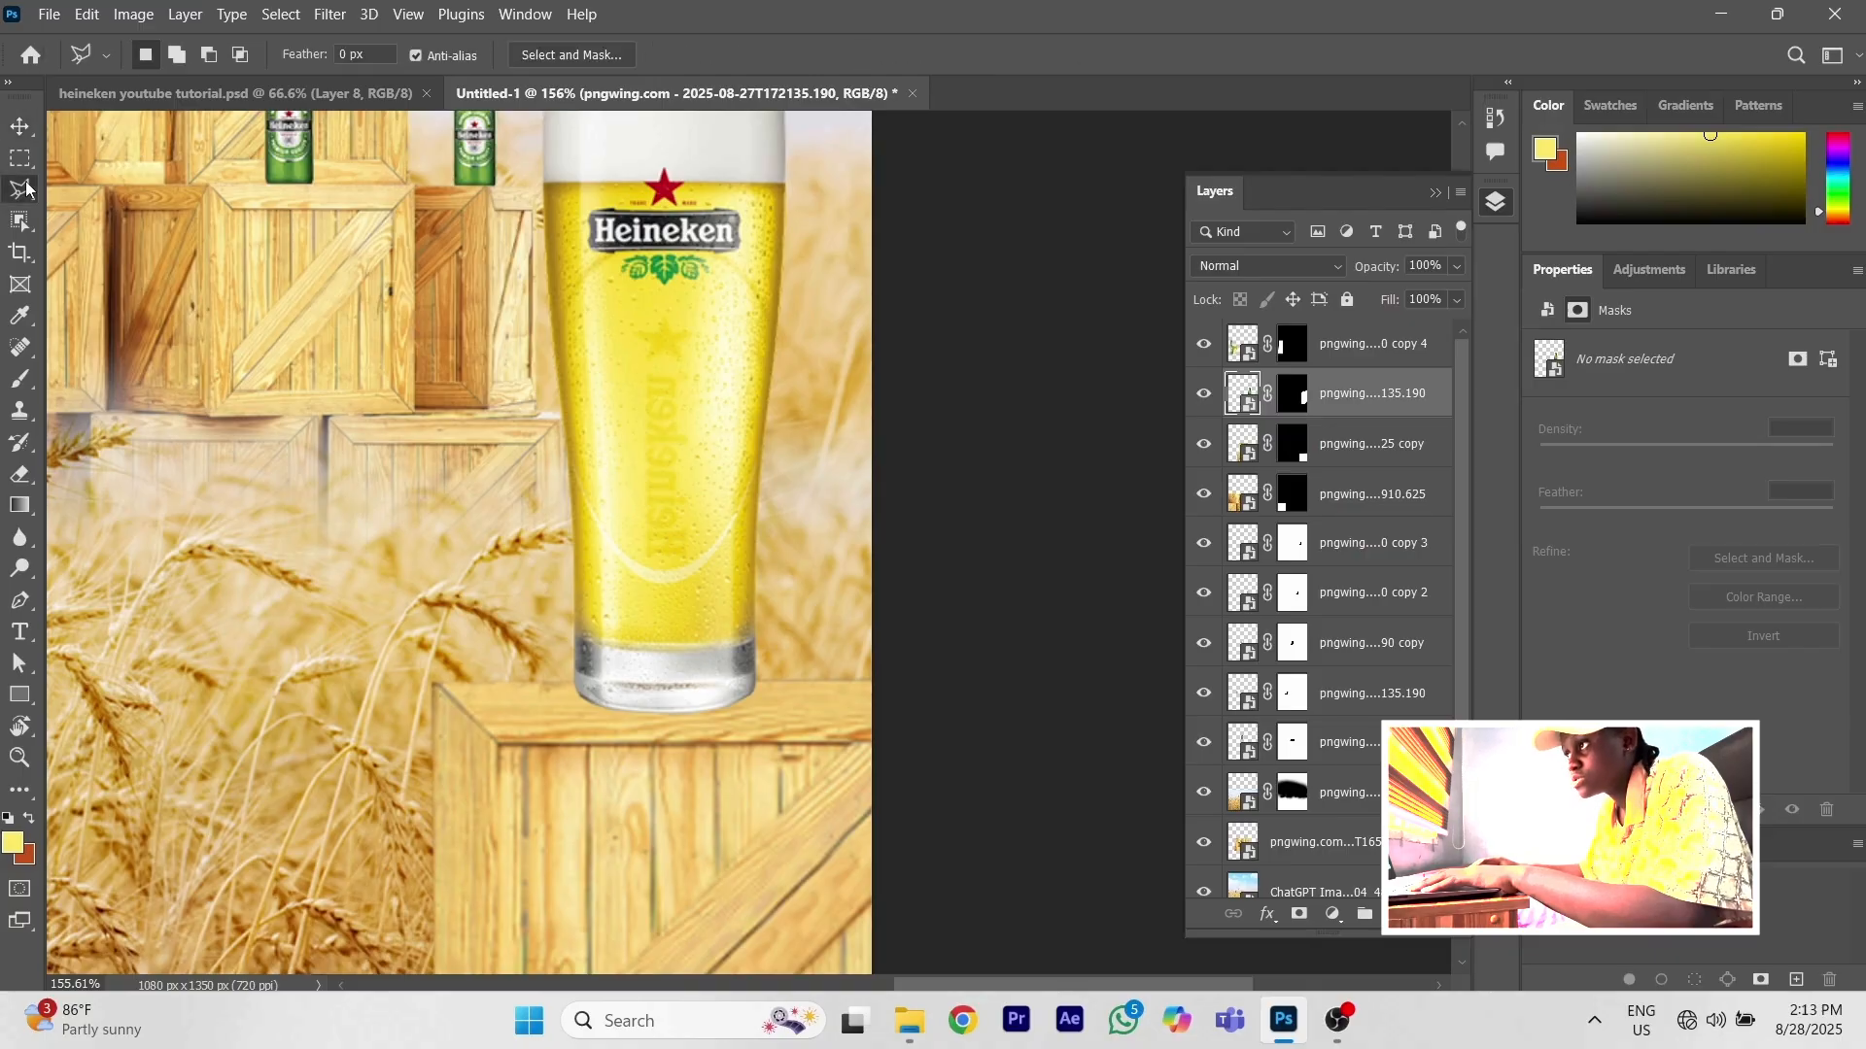
click(563, 680)
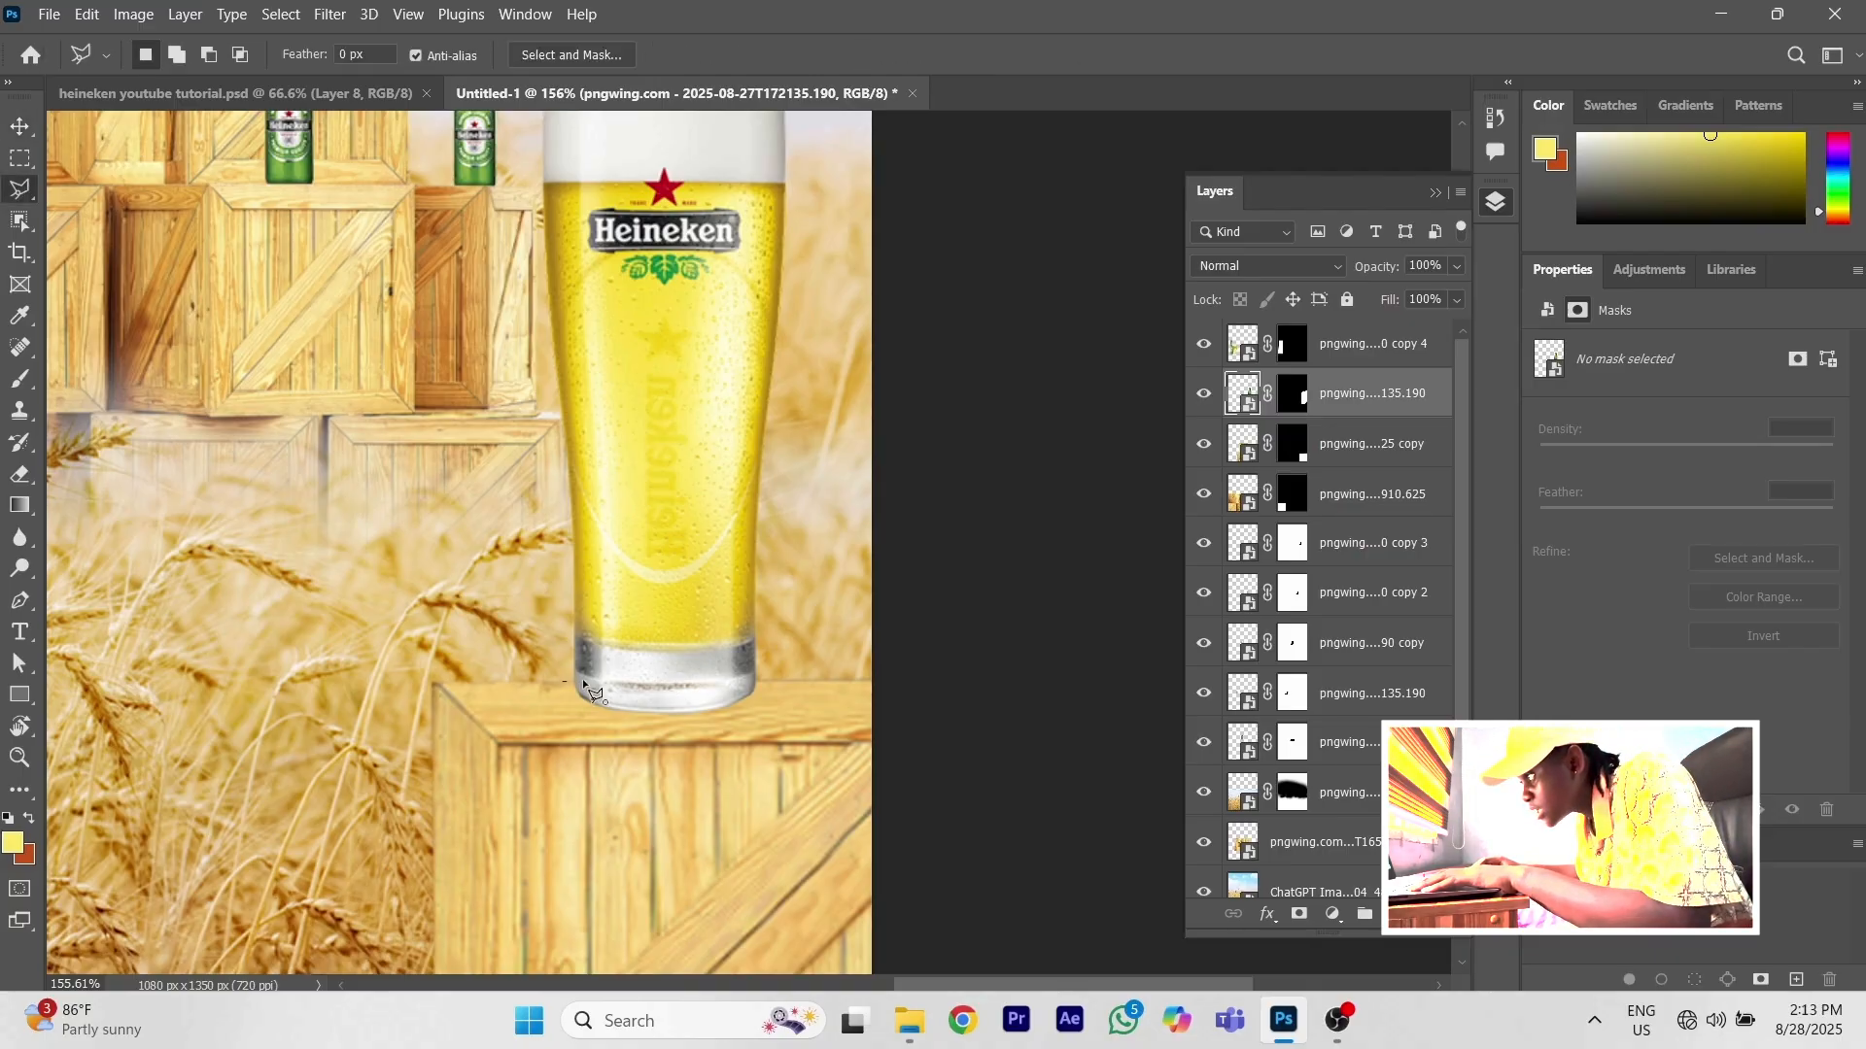
click(783, 680)
click(746, 735)
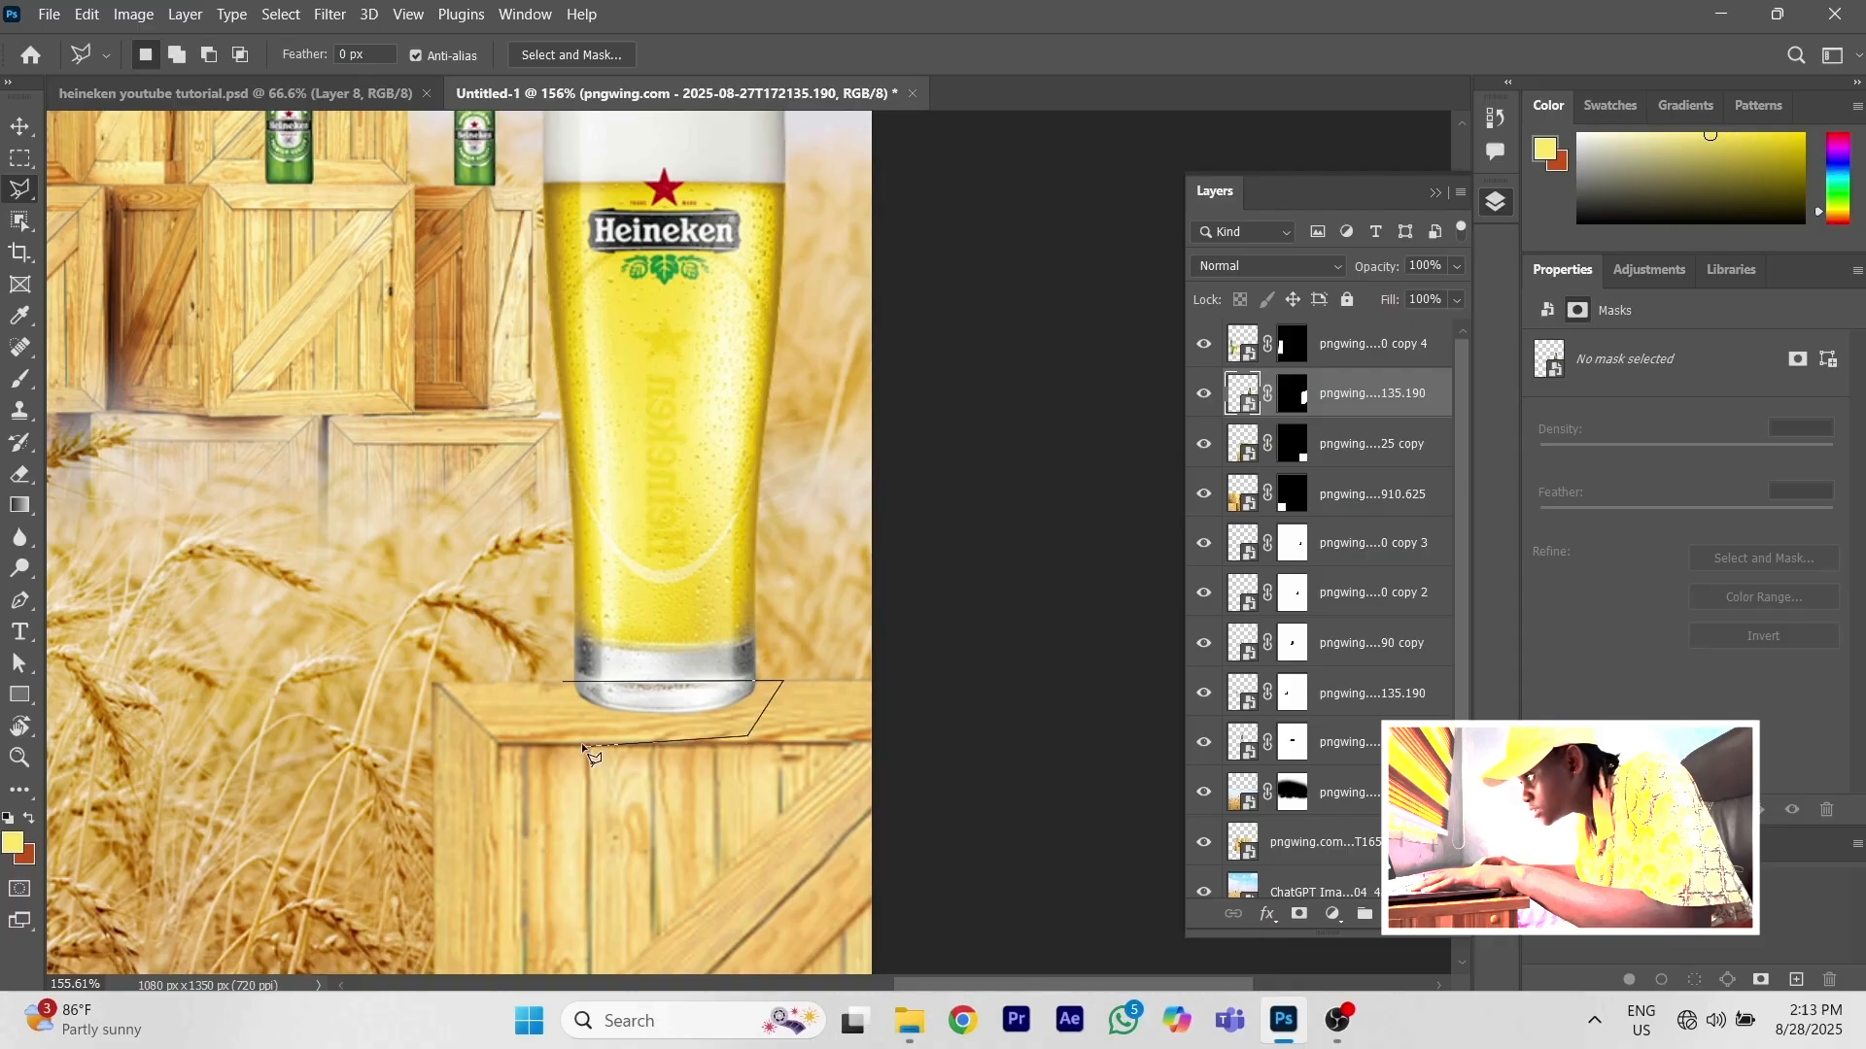
click(564, 686)
Paint black on the glass's layer mask inside the selection to hide its base, and deselect
key(b)
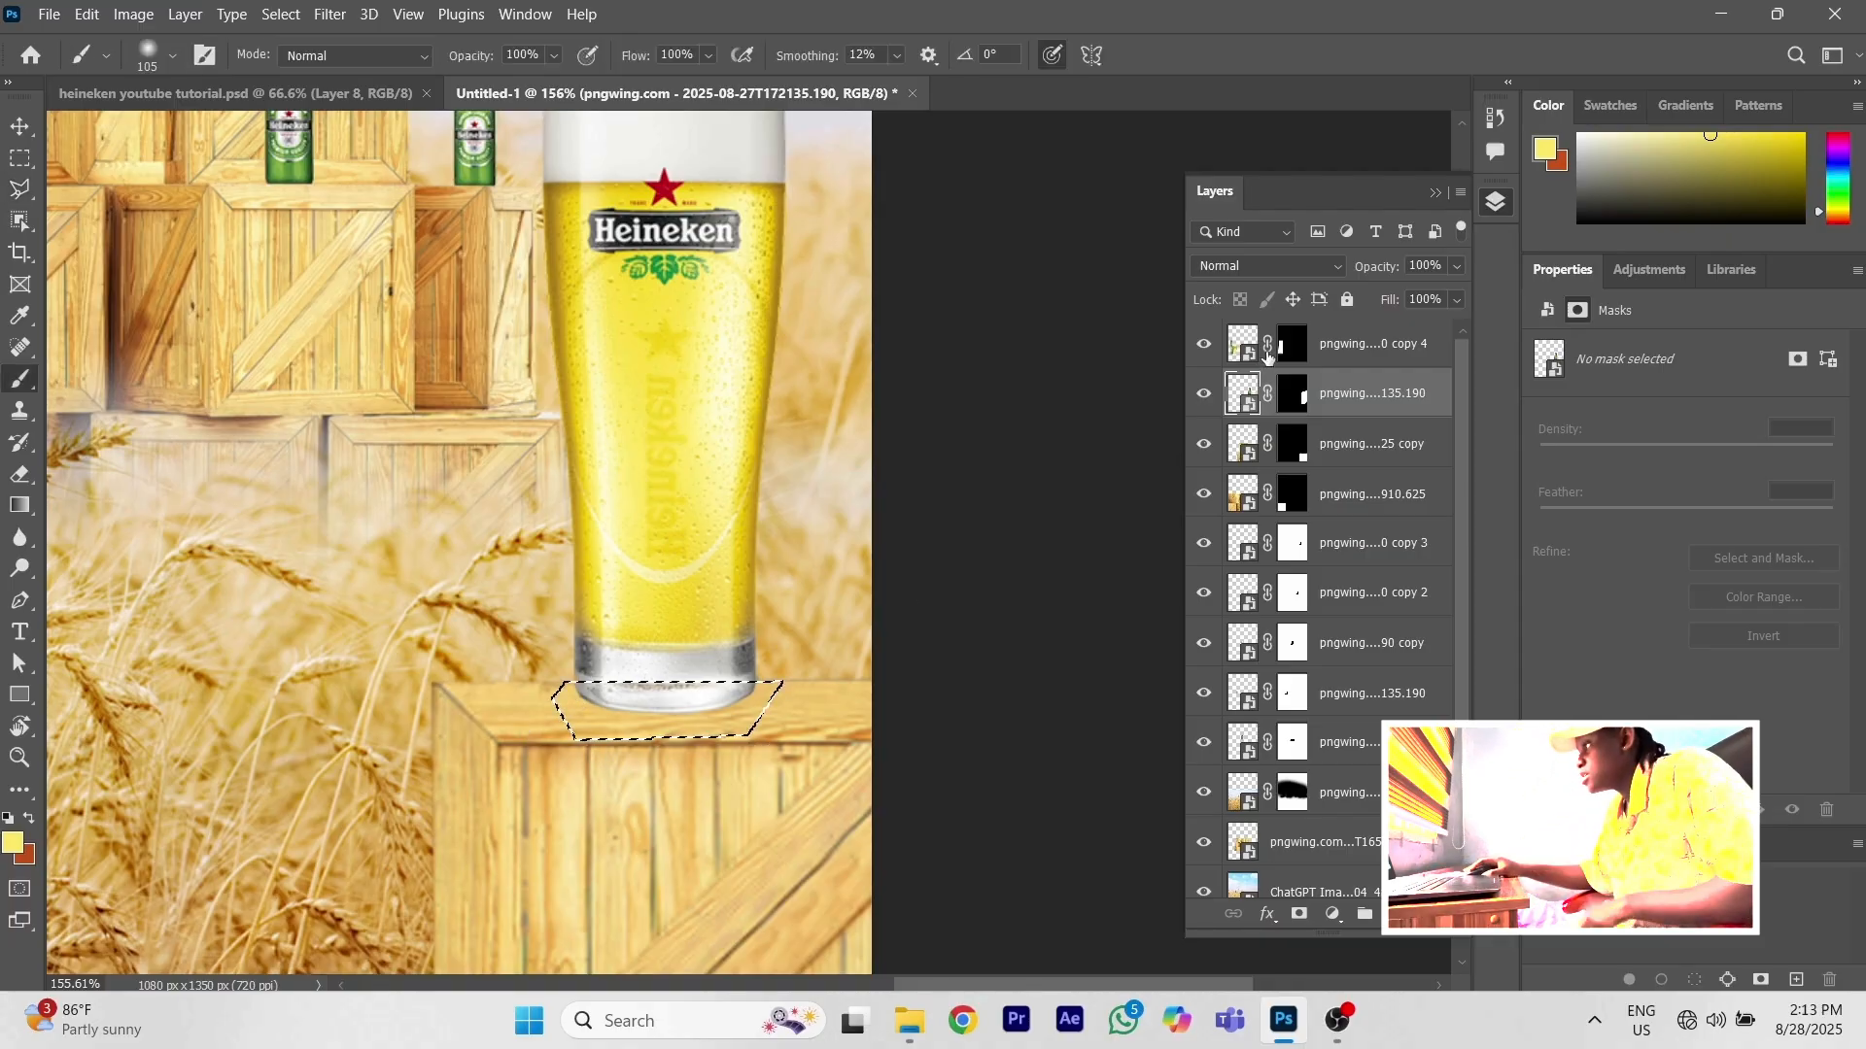
click(1293, 393)
mouse_move(778, 700)
mouse_down()
mouse_move(386, 715)
mouse_move(816, 708)
mouse_move(526, 706)
mouse_up()
key(v)
key(ctrl+d)
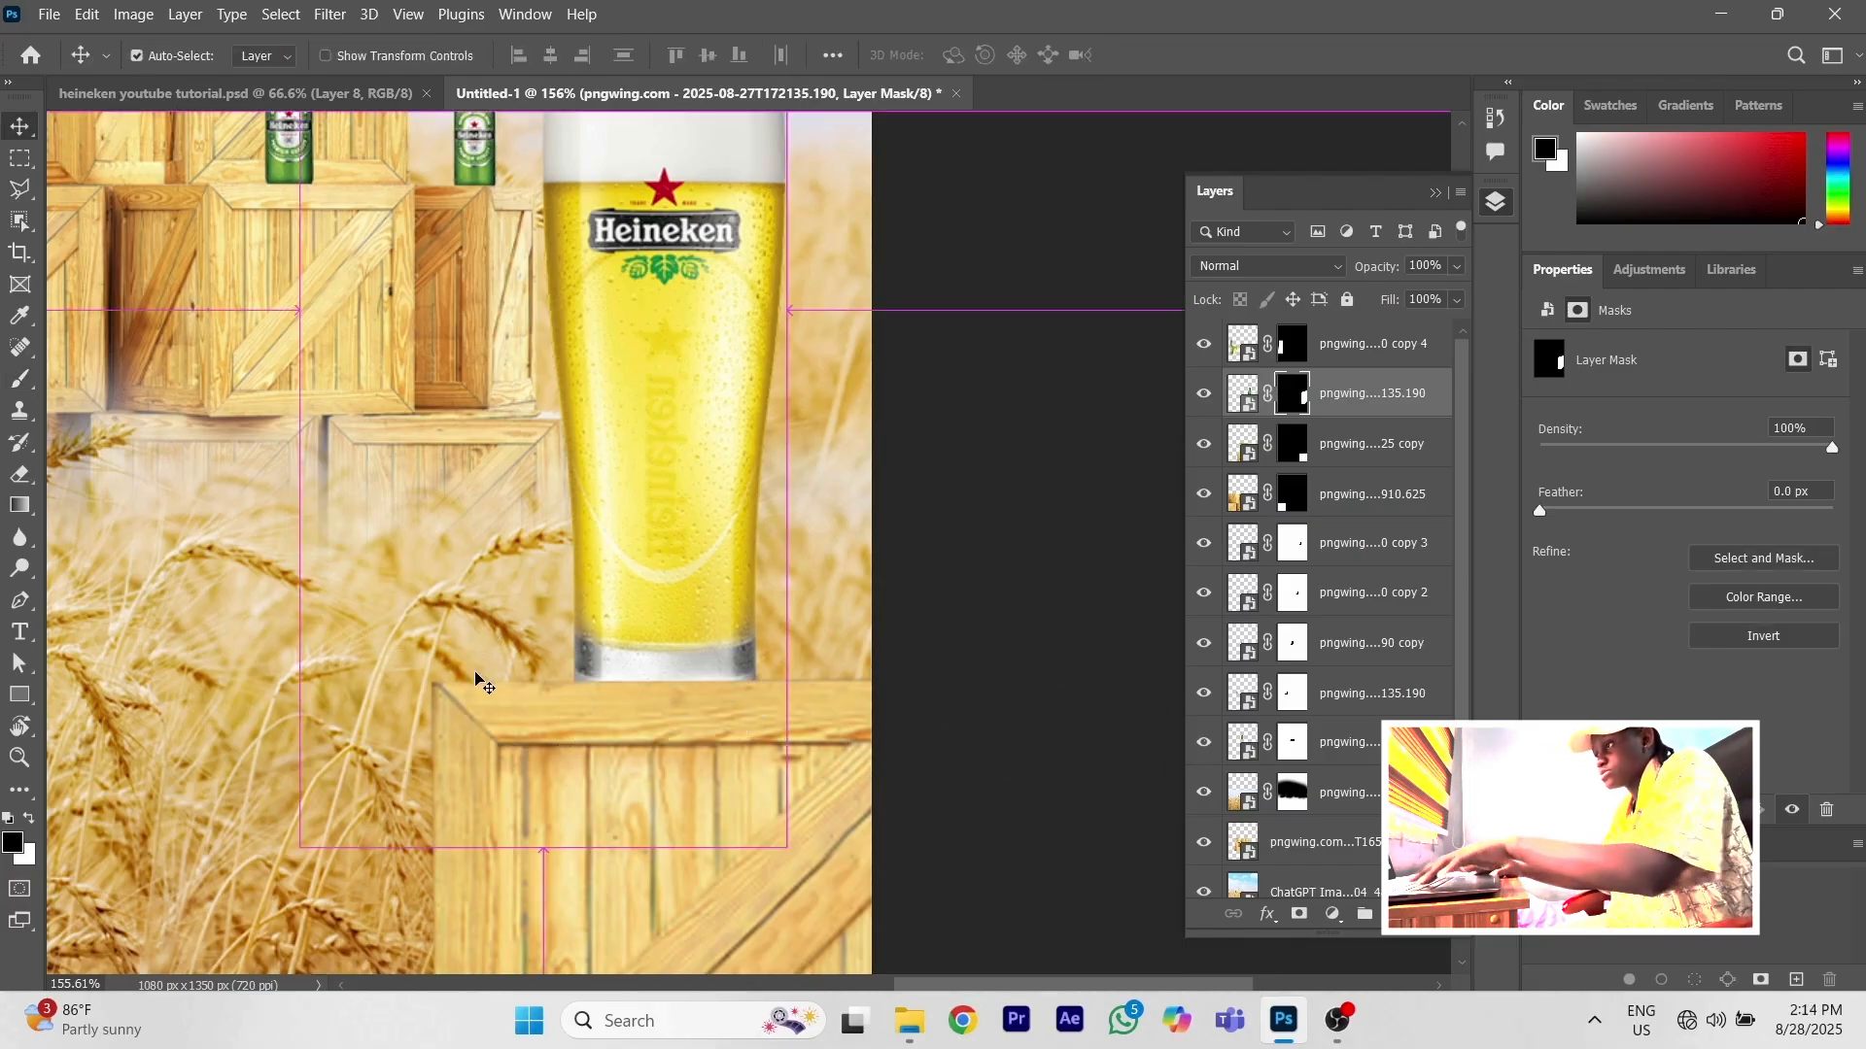
scroll(456, 616, down, 7)
scroll(460, 618, left, 3)
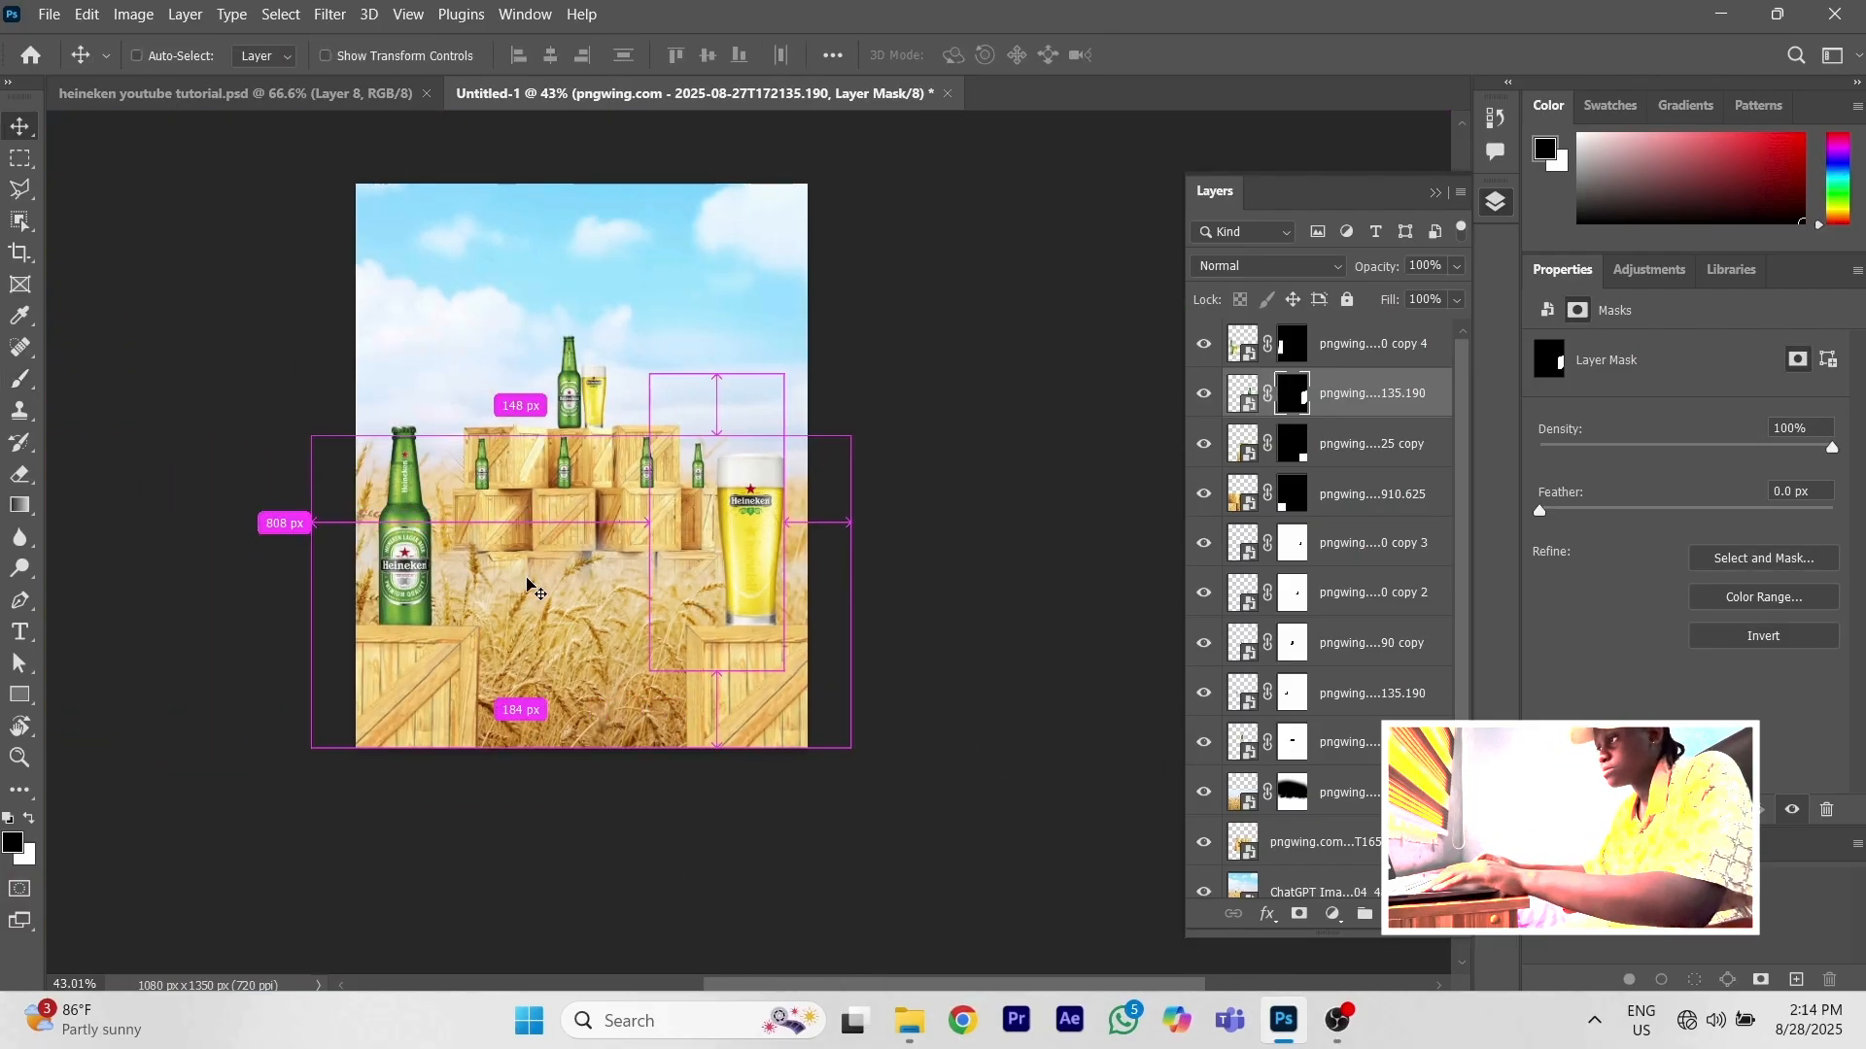
Check the finished flyer for reference, then place the wheat ear image into Untitled-1 at the top of the layer stack
click(234, 94)
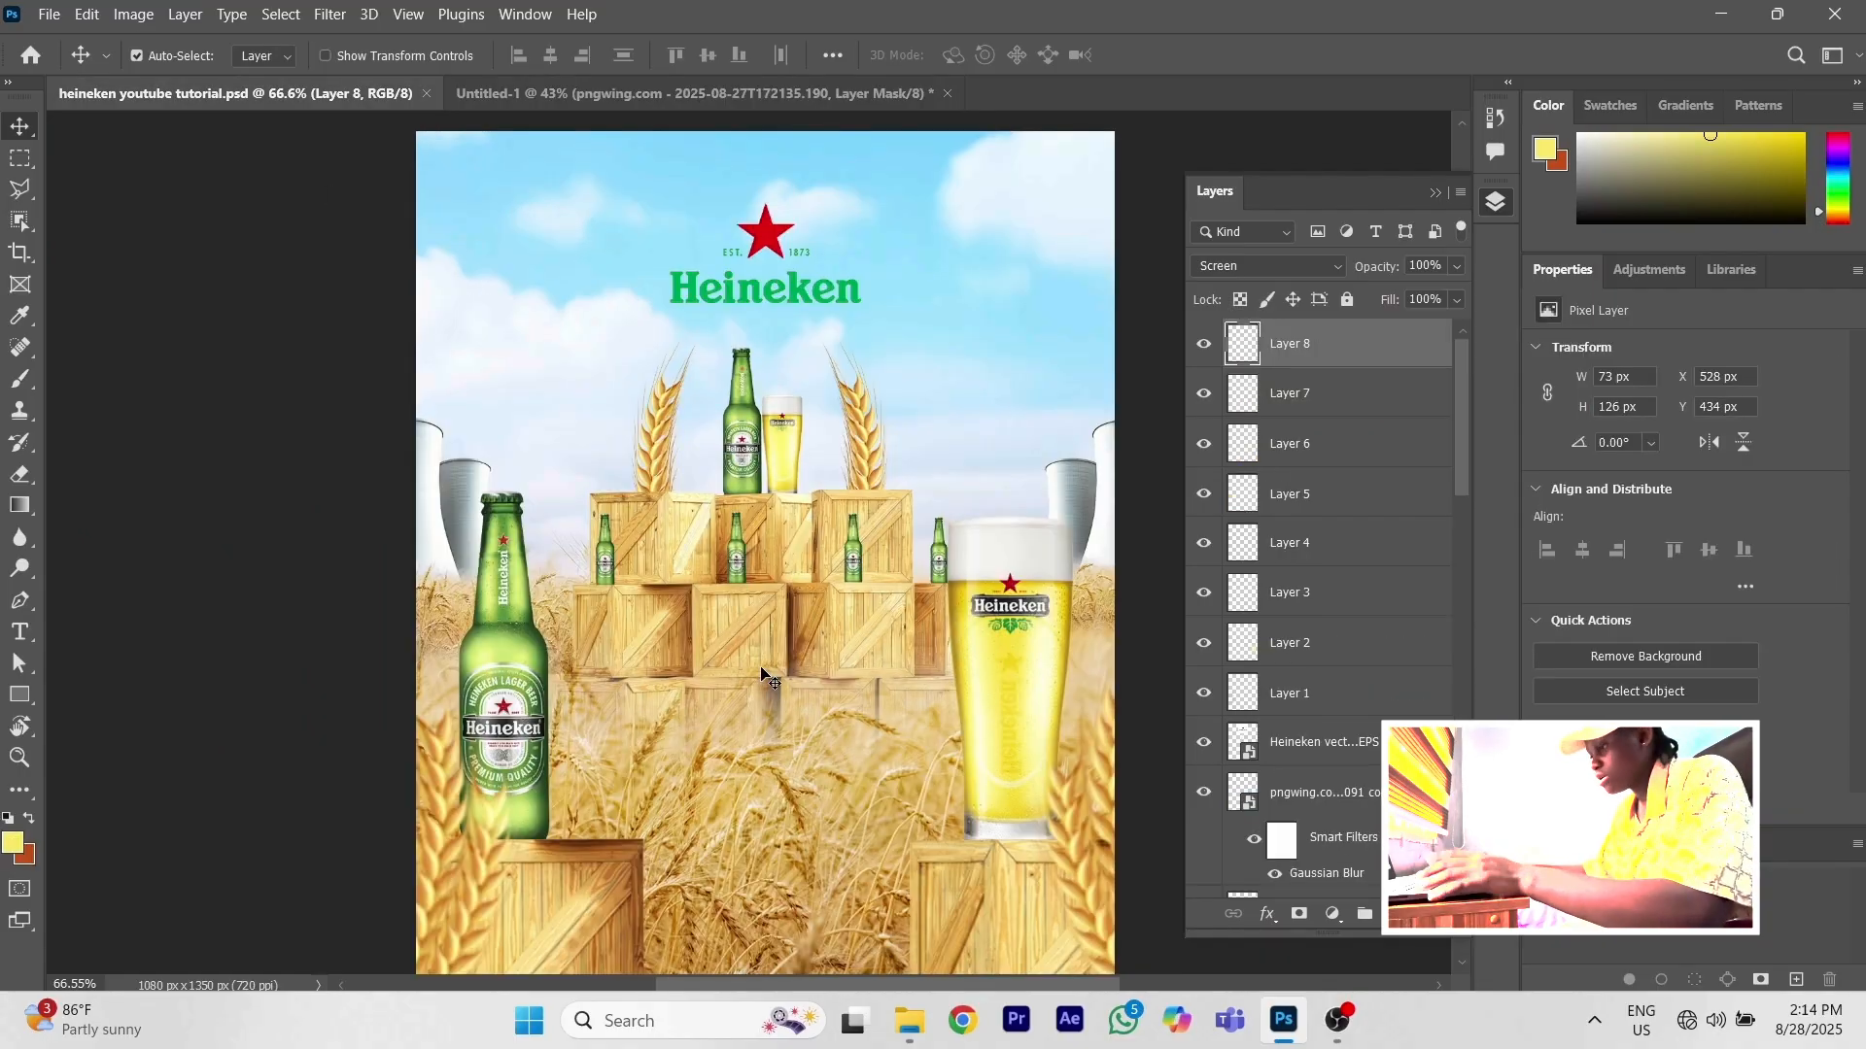
scroll(815, 661, down, 1)
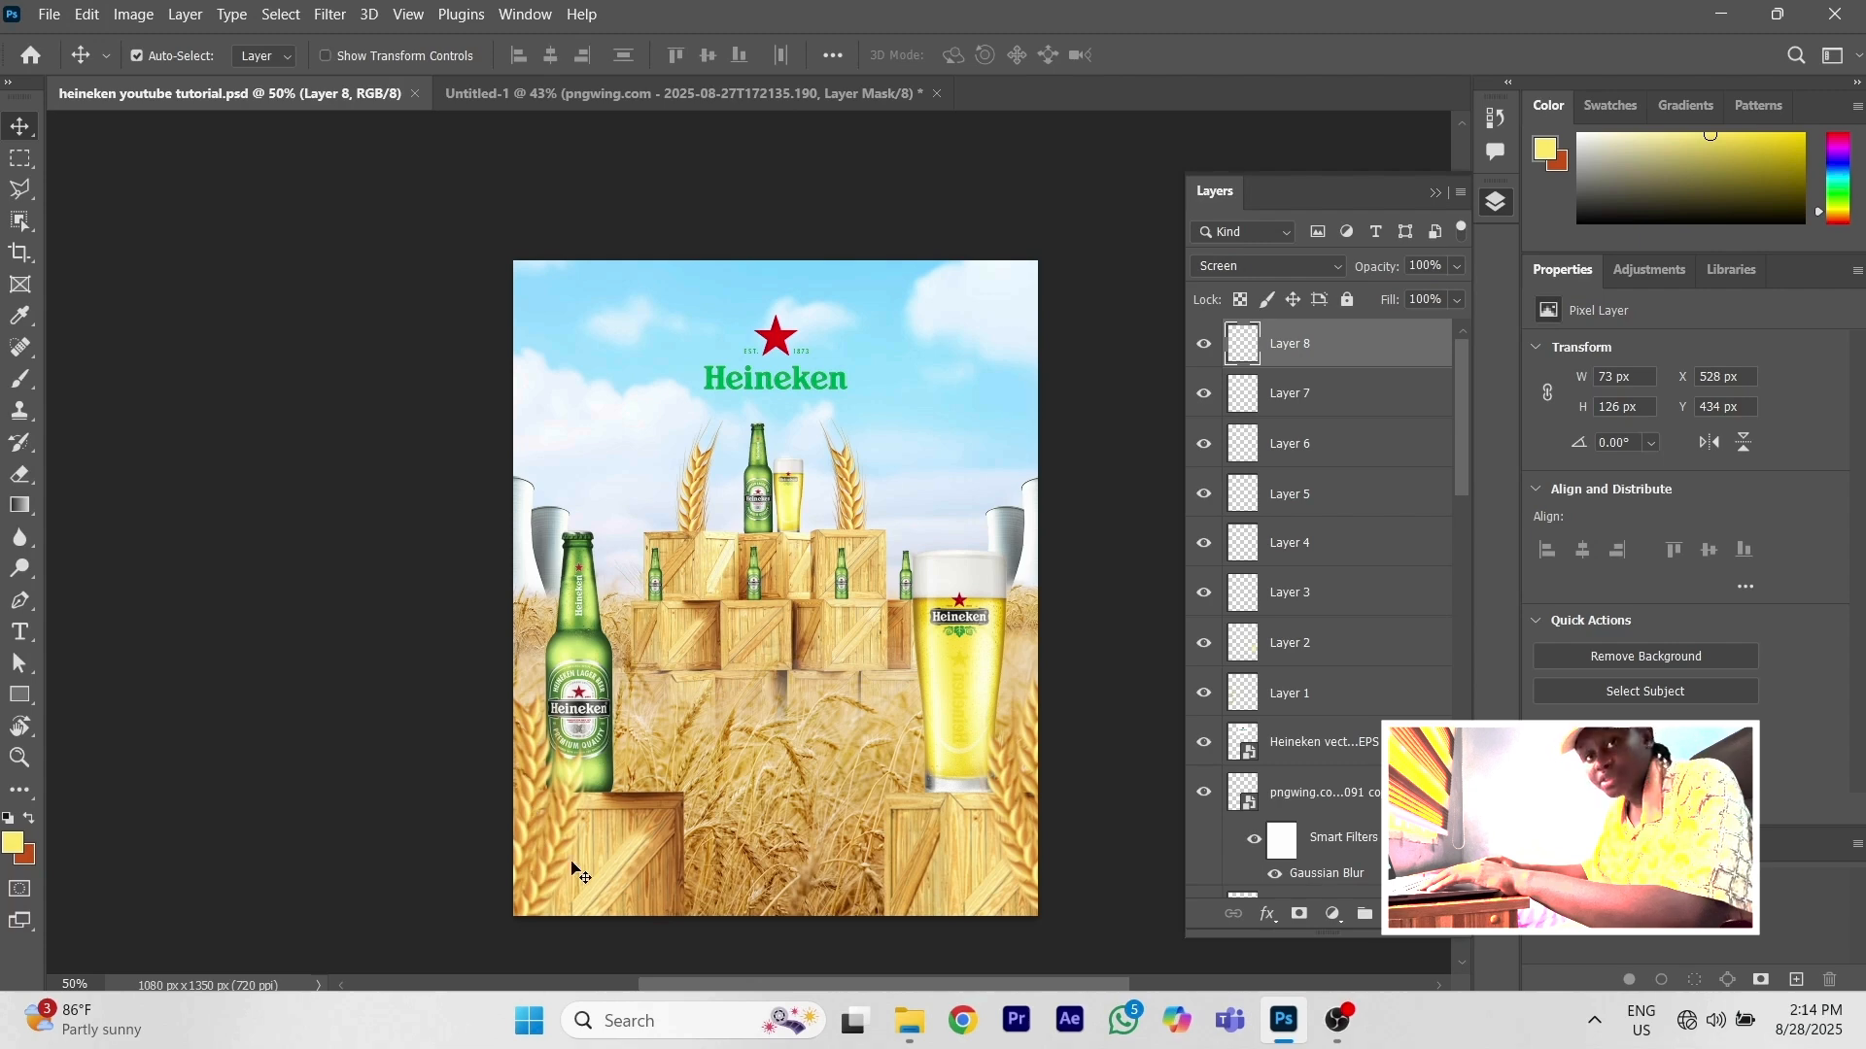
click(511, 87)
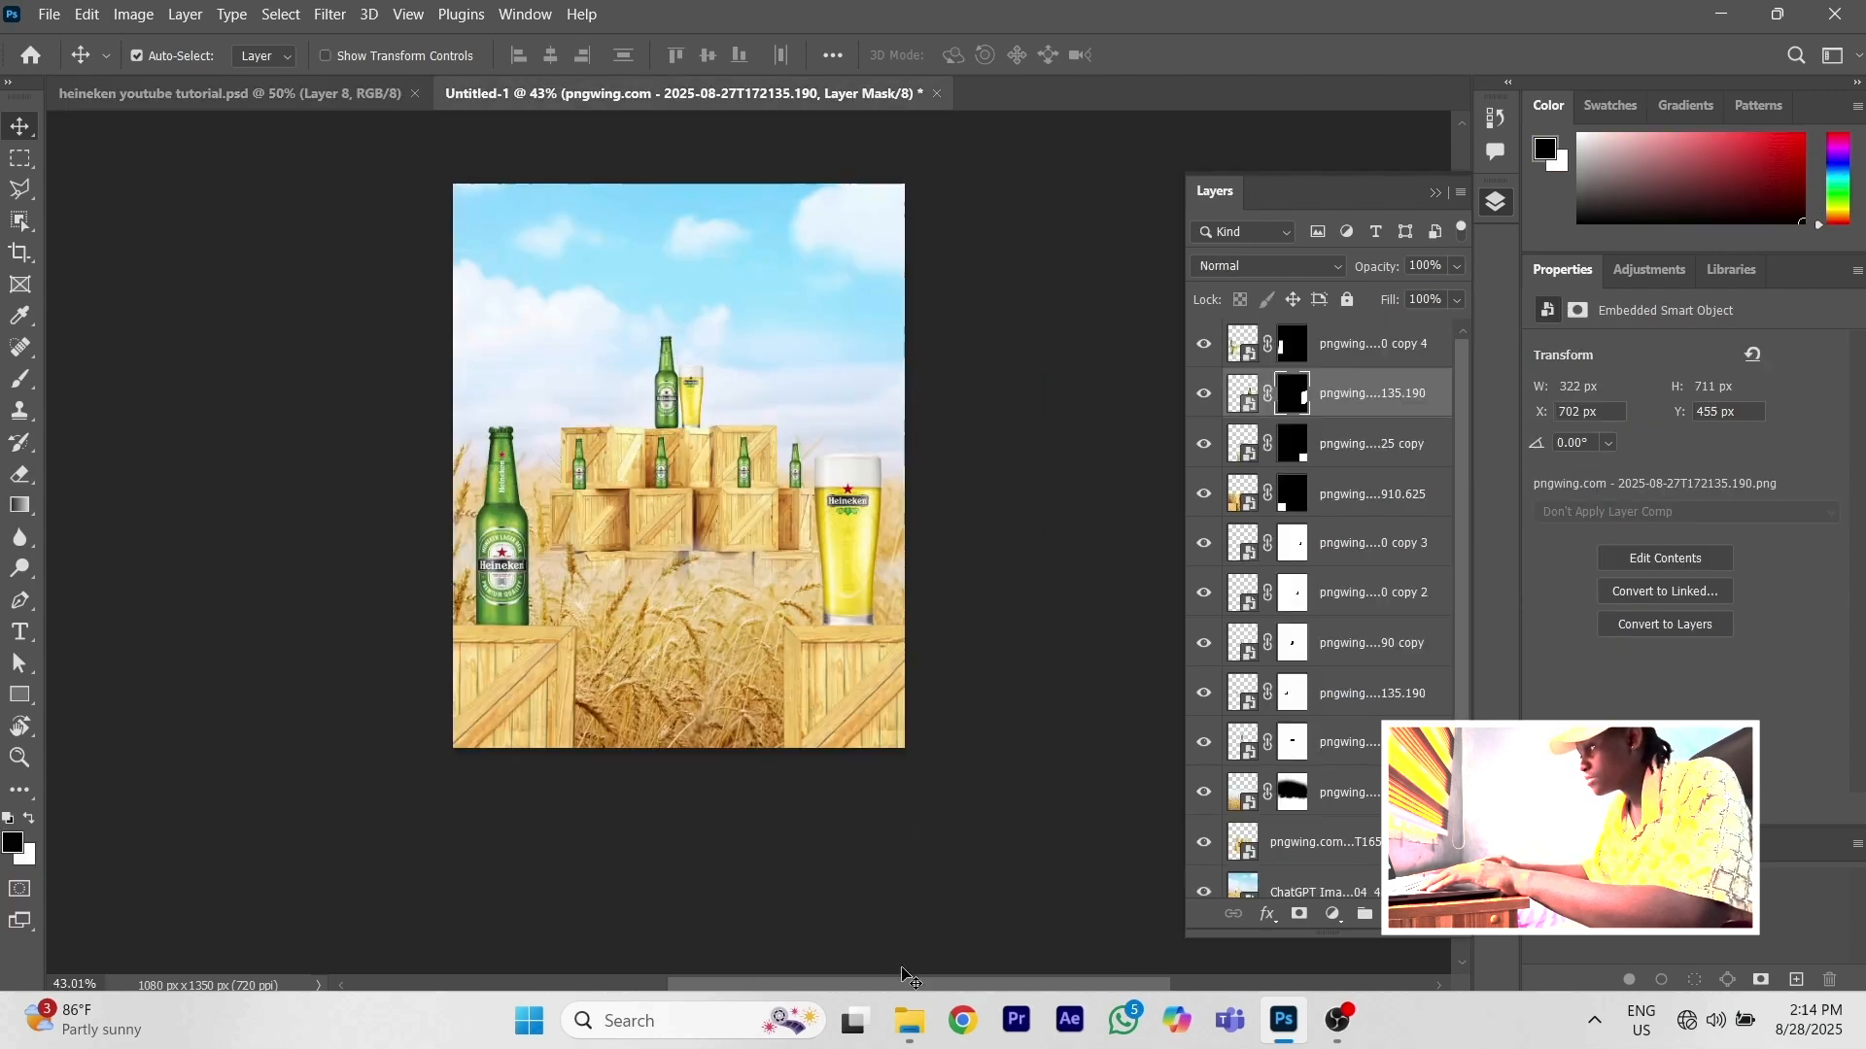
click(908, 1022)
drag(879, 500, 622, 644)
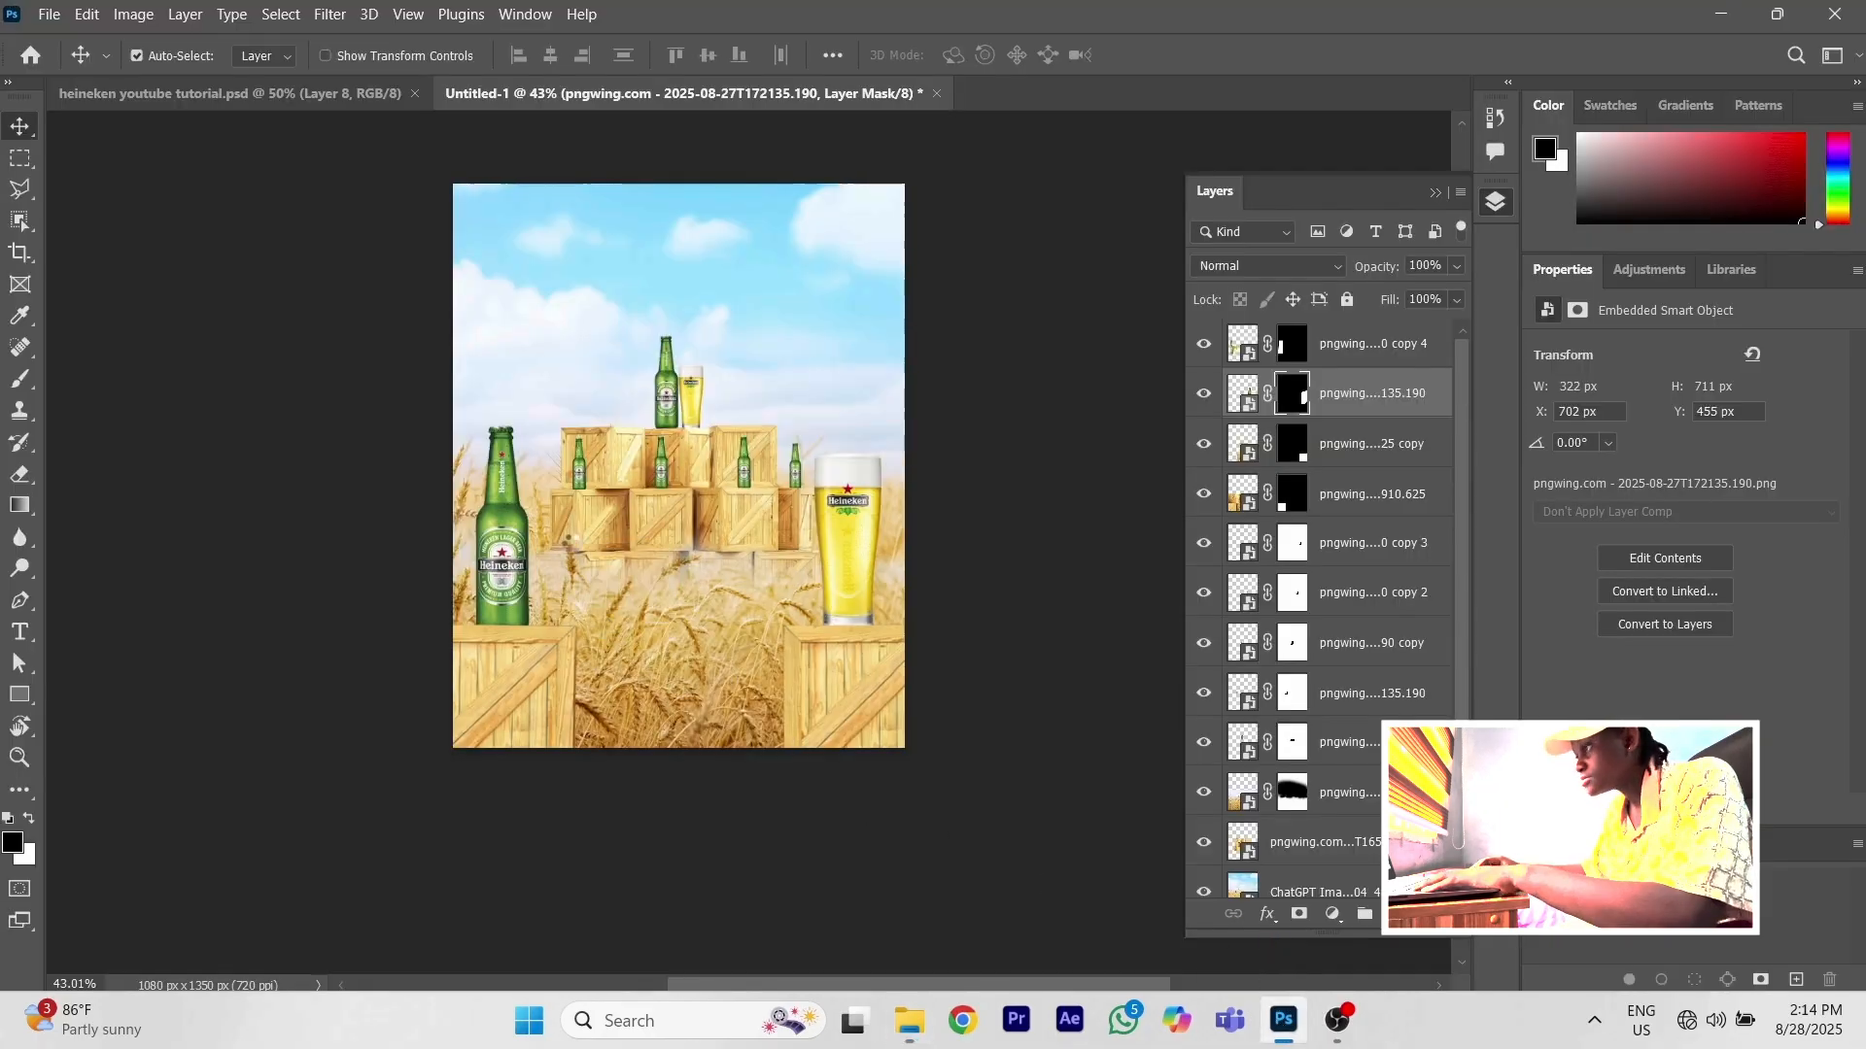
key(Return)
drag(1295, 393, 1295, 346)
Scale the wheat ear to about 247 x 799 px, rotate it about 15°, and position it in front of the lower left crate
key(ctrl+t)
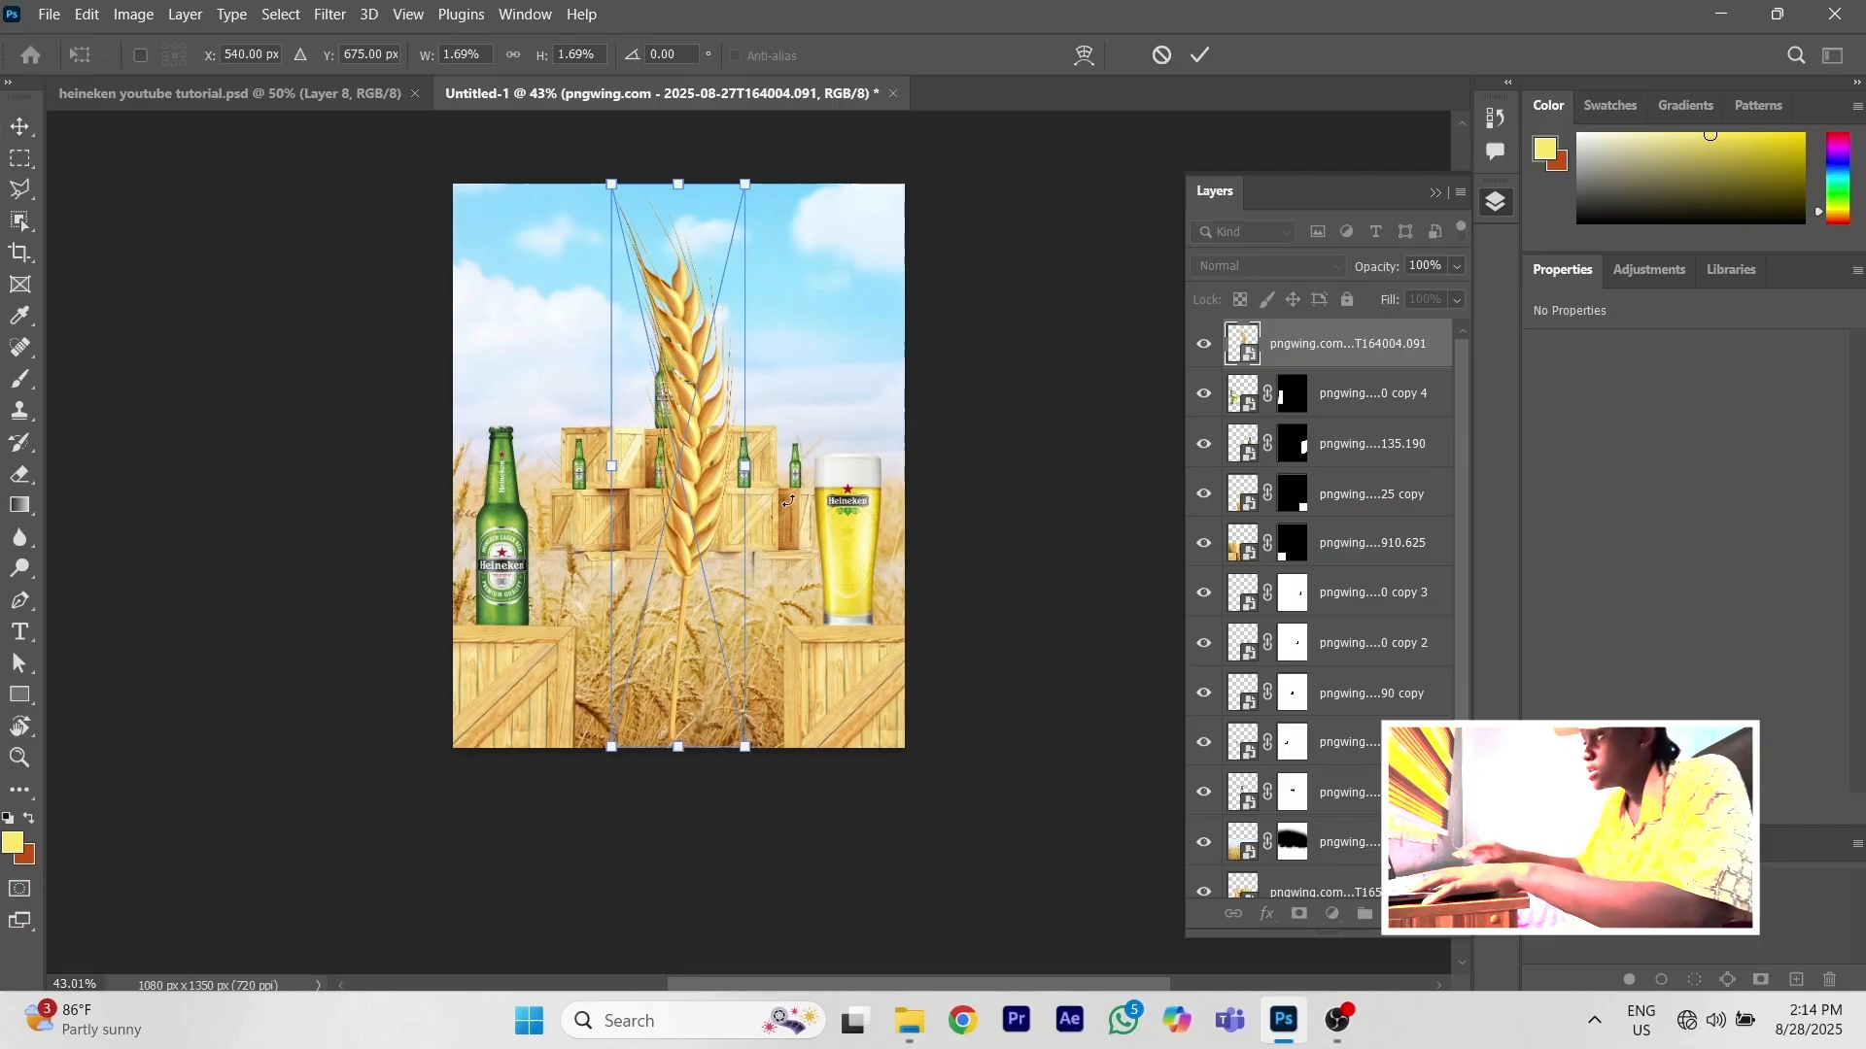
scroll(693, 384, up, 1)
drag(746, 225, 693, 442)
drag(644, 587, 467, 683)
drag(518, 532, 556, 560)
drag(504, 622, 462, 654)
key(Return)
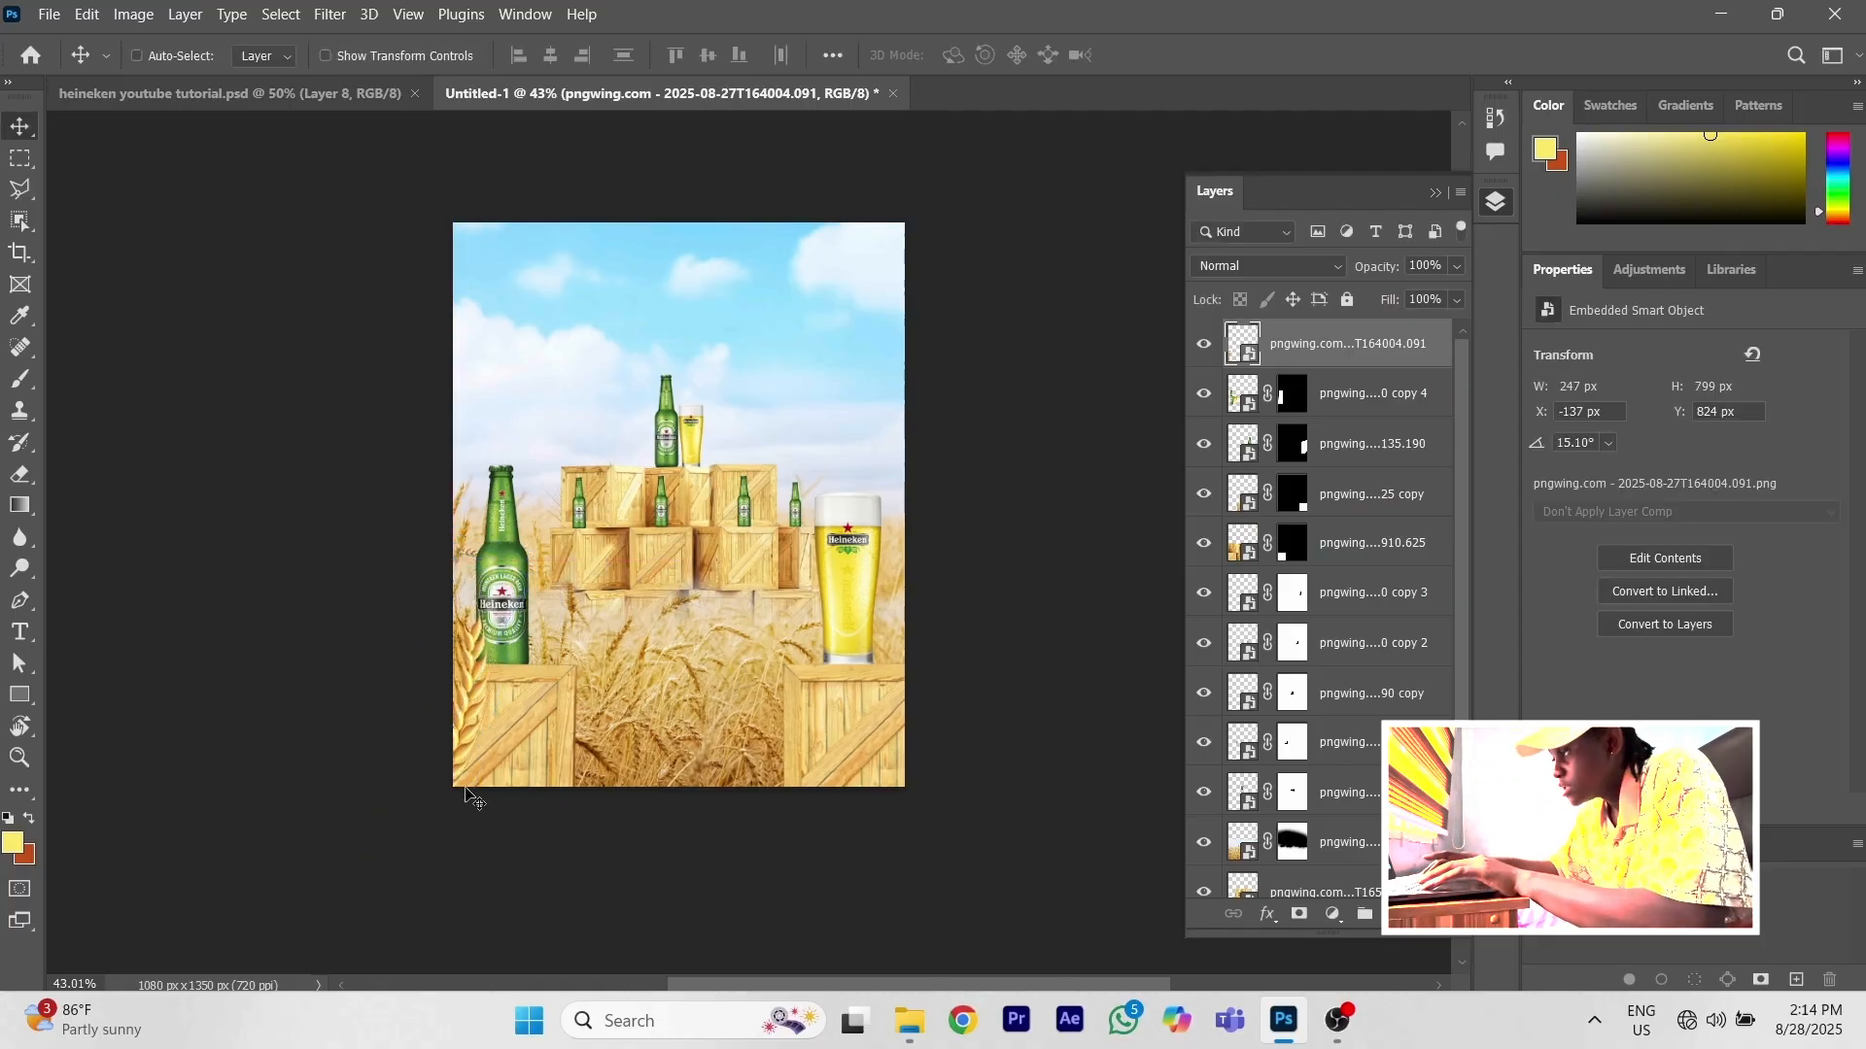
Duplicate the wheat ear and offset the copy slightly down and to the right, to about X -106, Y 871 px
key(ctrl+j)
drag(469, 696, 482, 714)
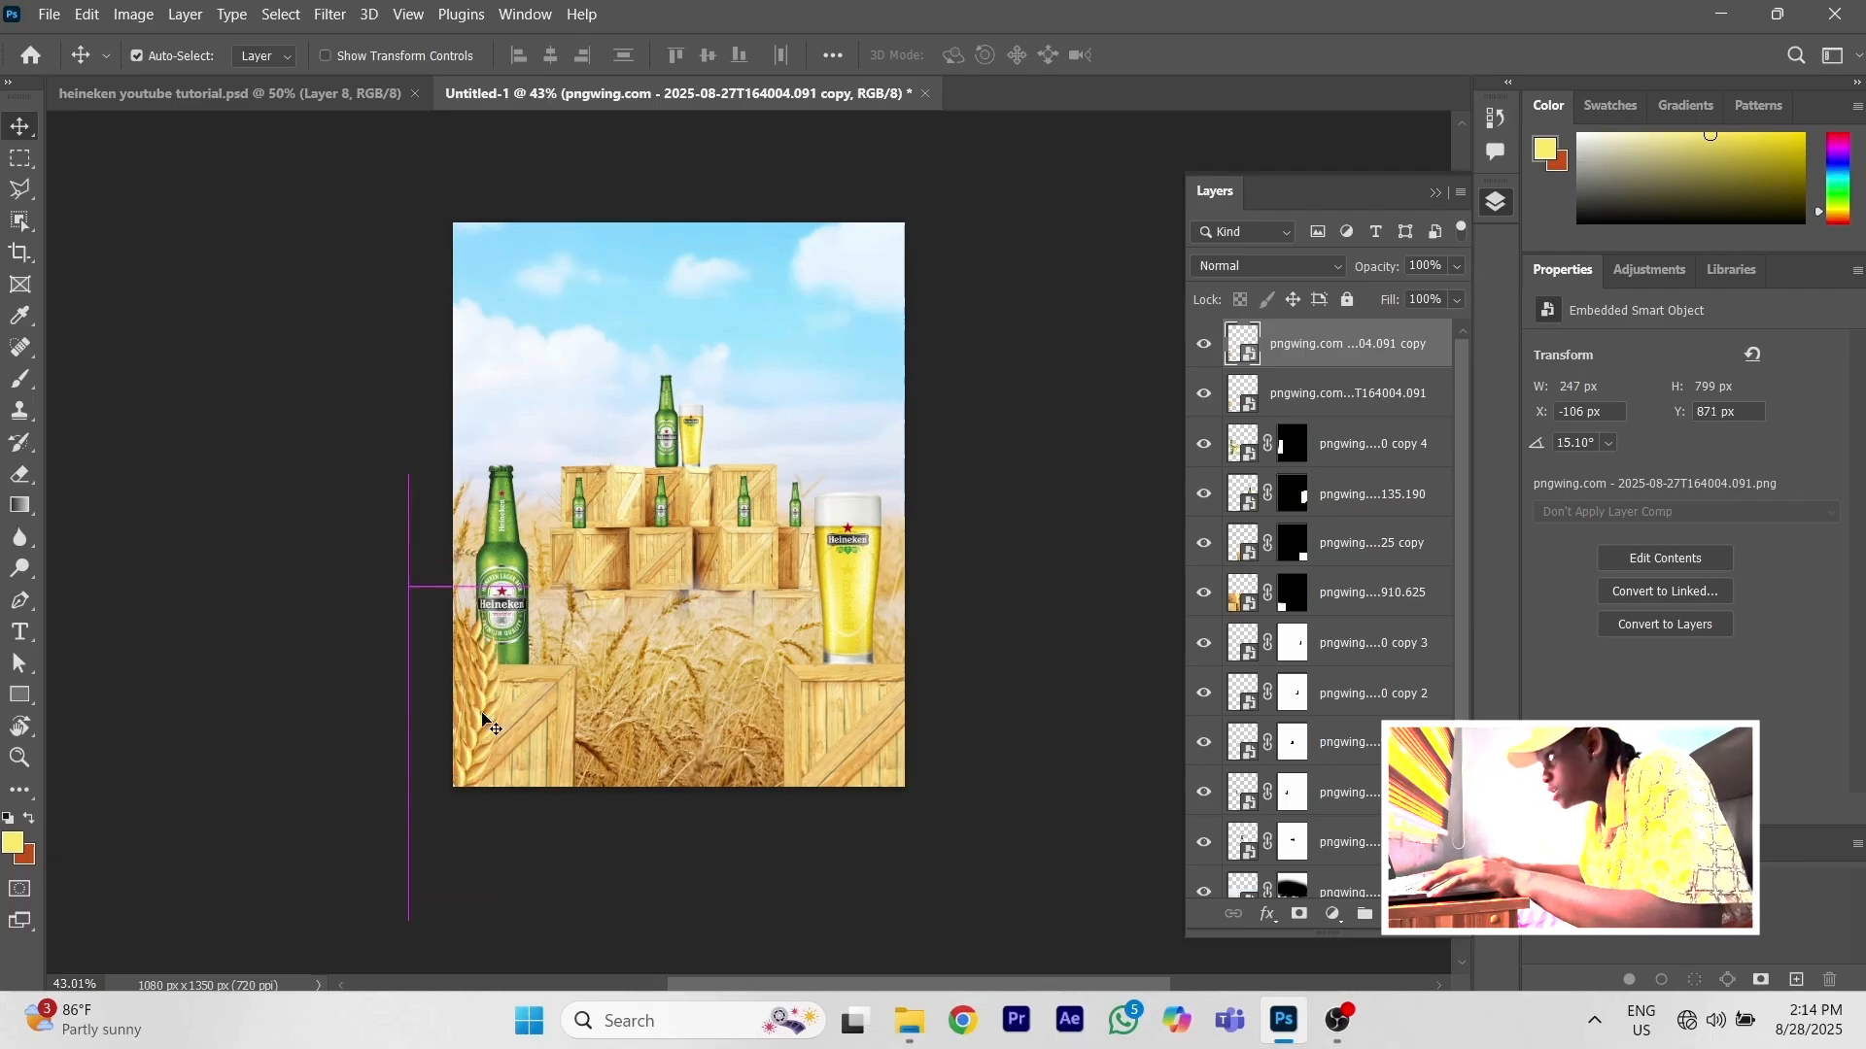
Duplicate both wheat ear layers together and flip the copies horizontally
shift+click(1336, 410)
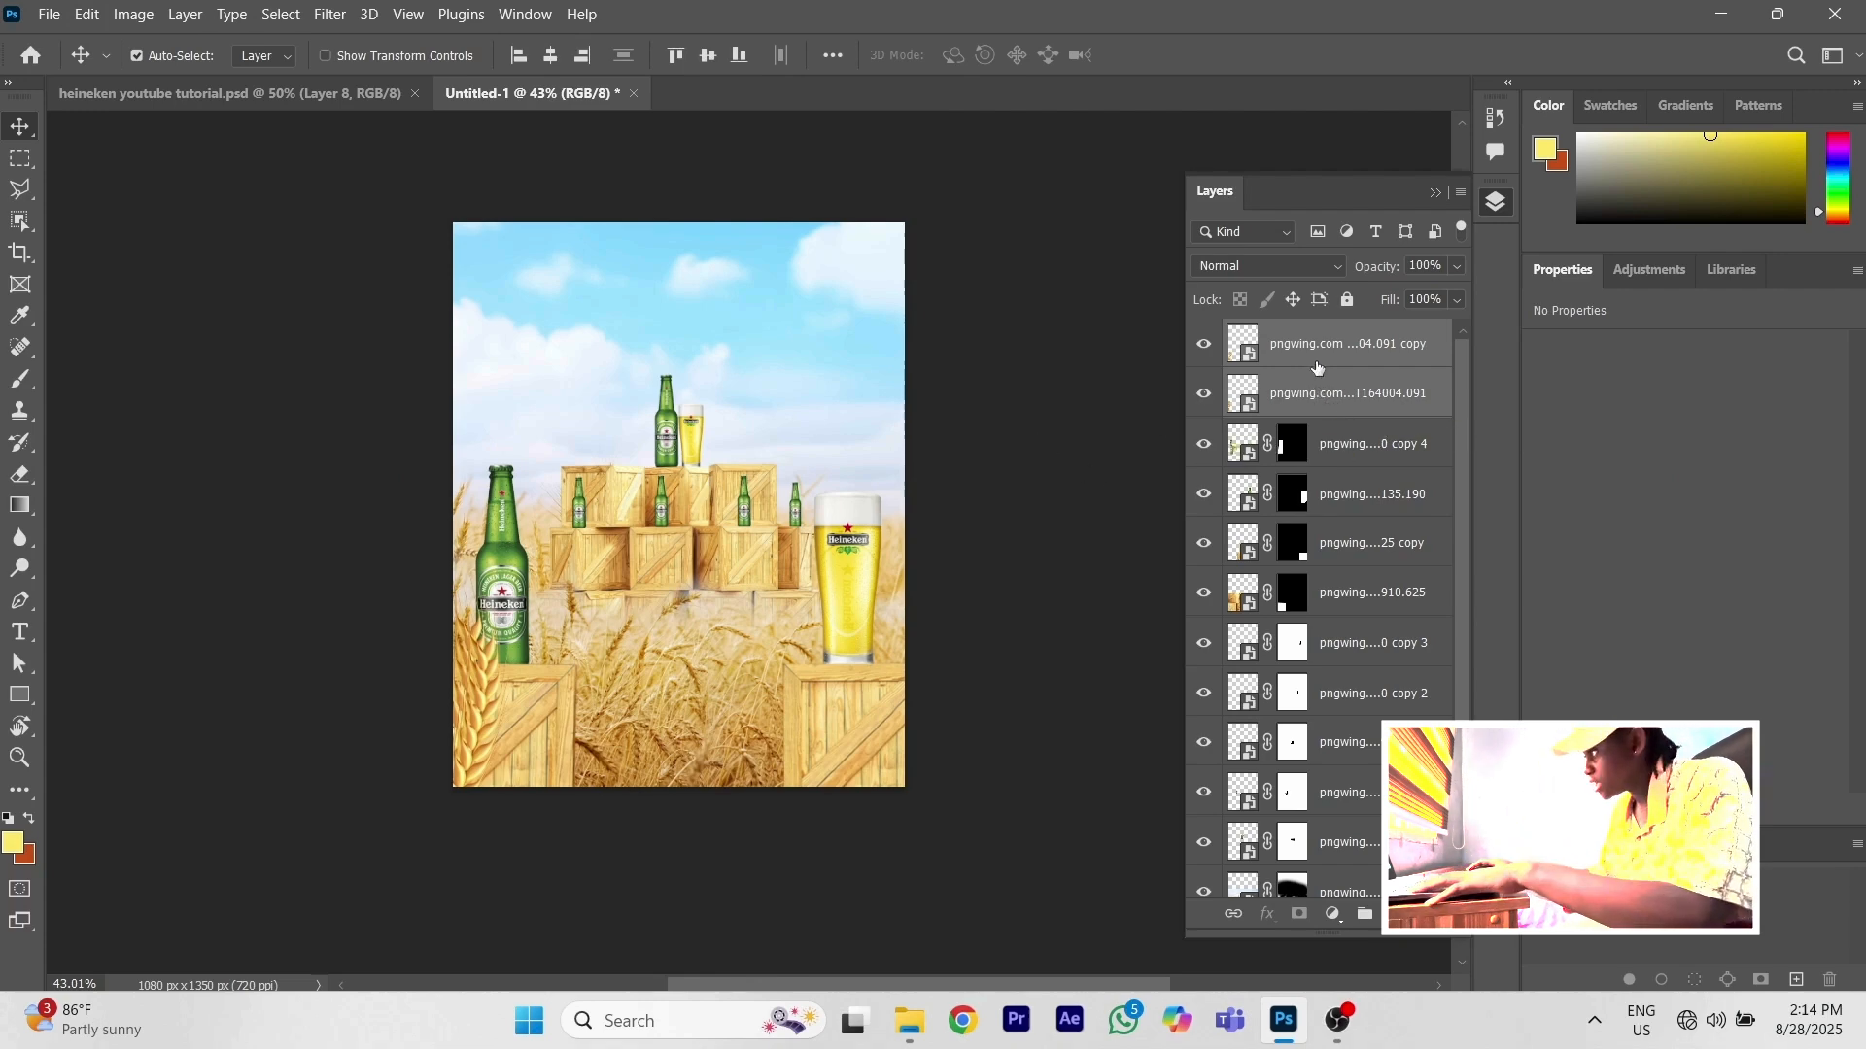
click(1319, 390)
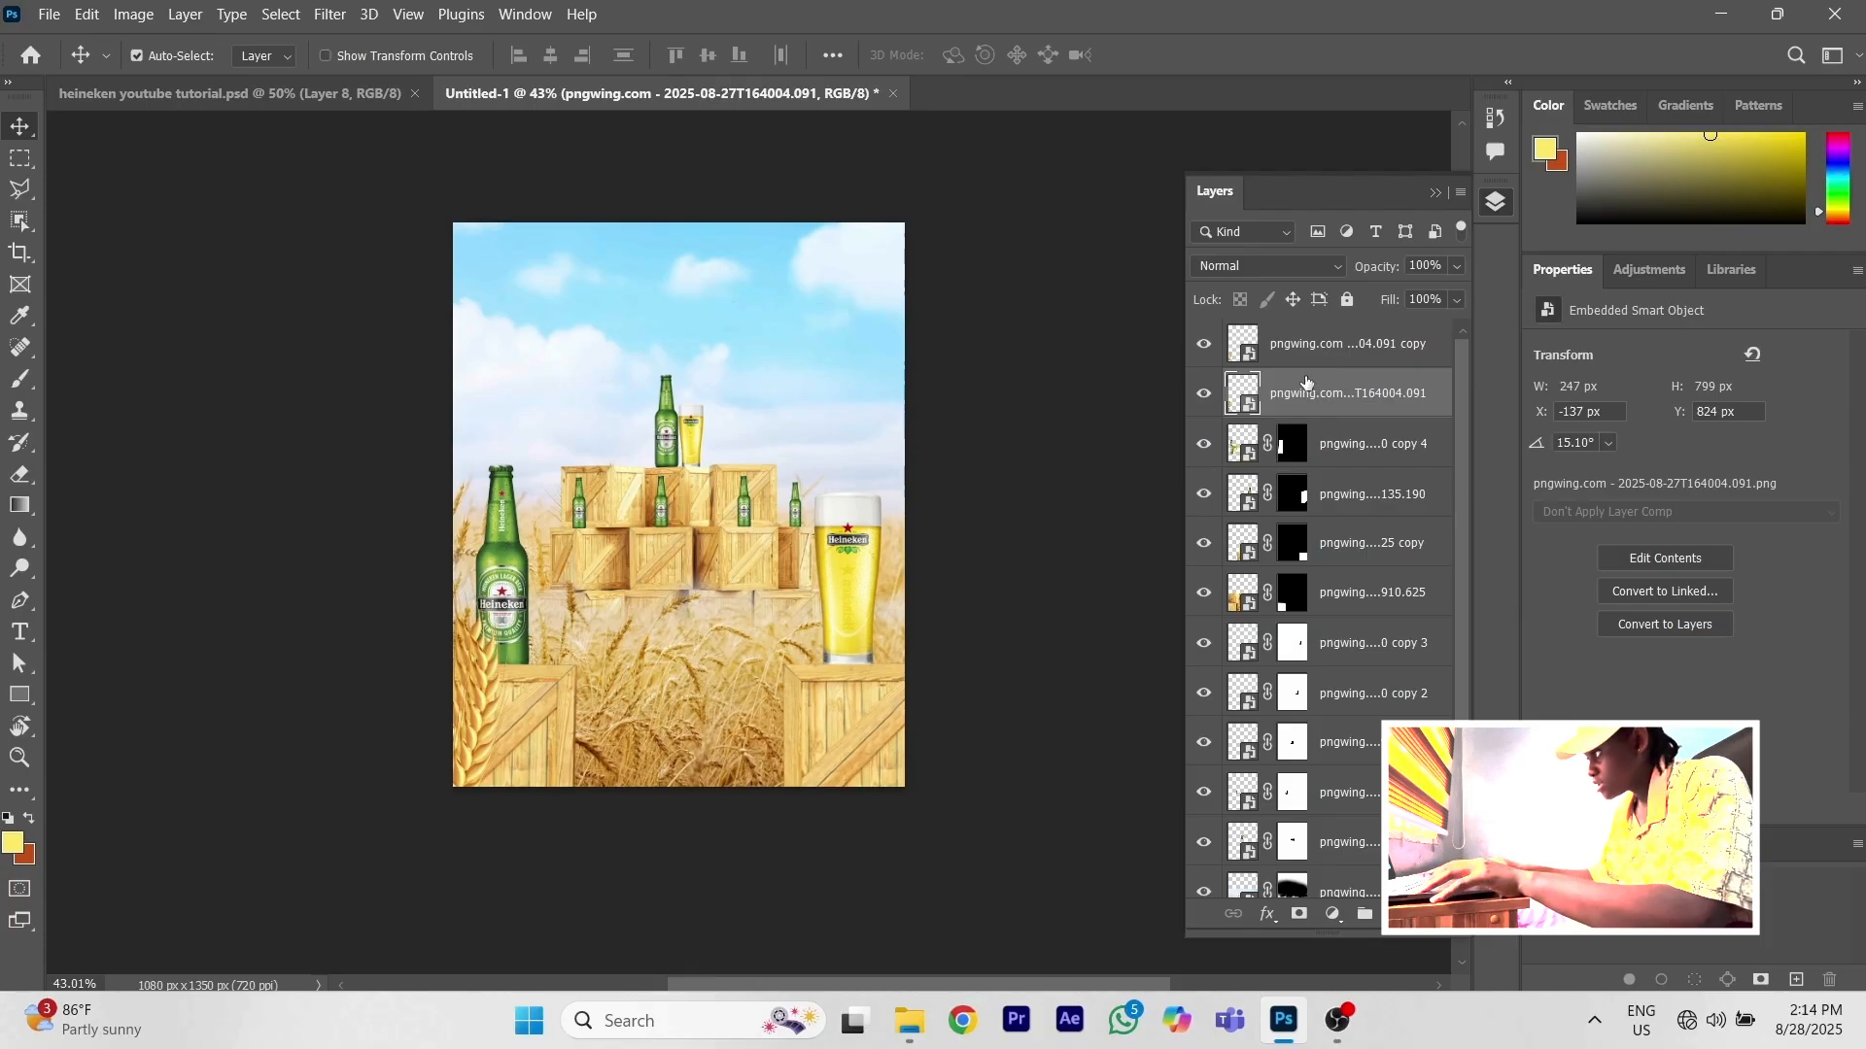
shift+click(1353, 348)
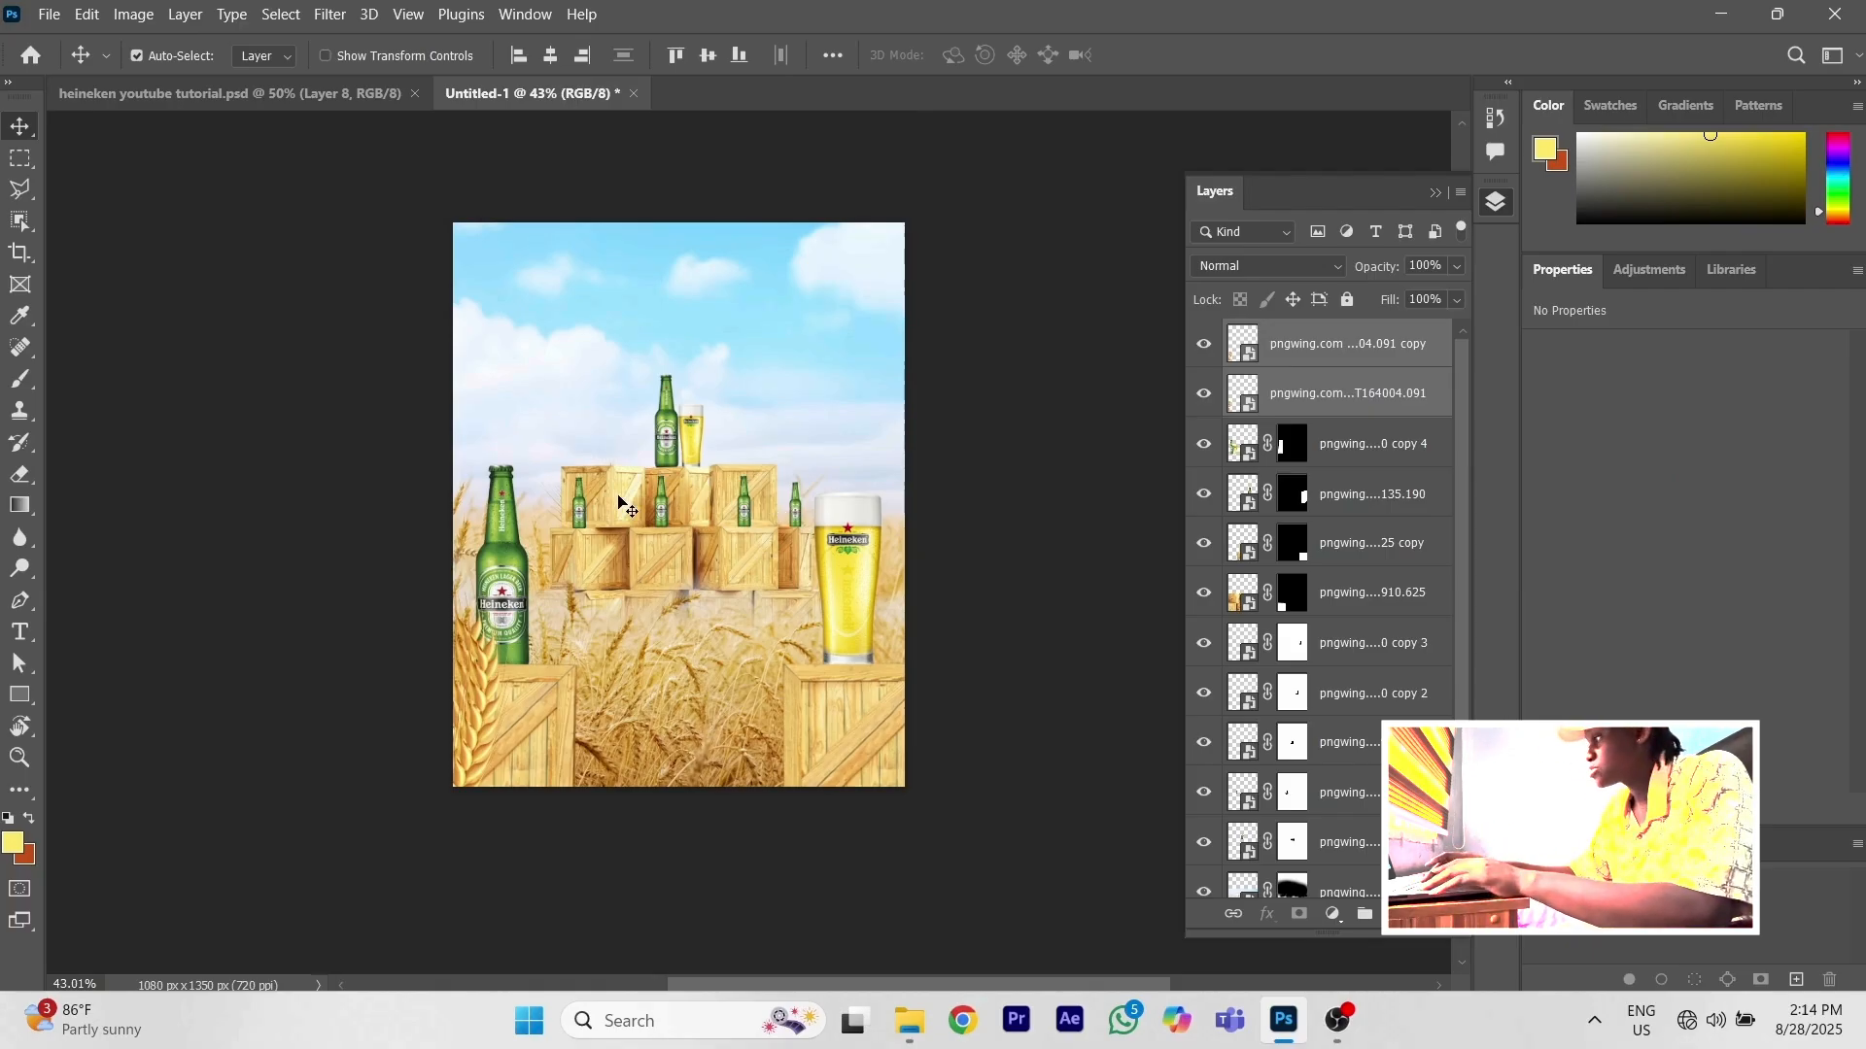
key(ctrl+j)
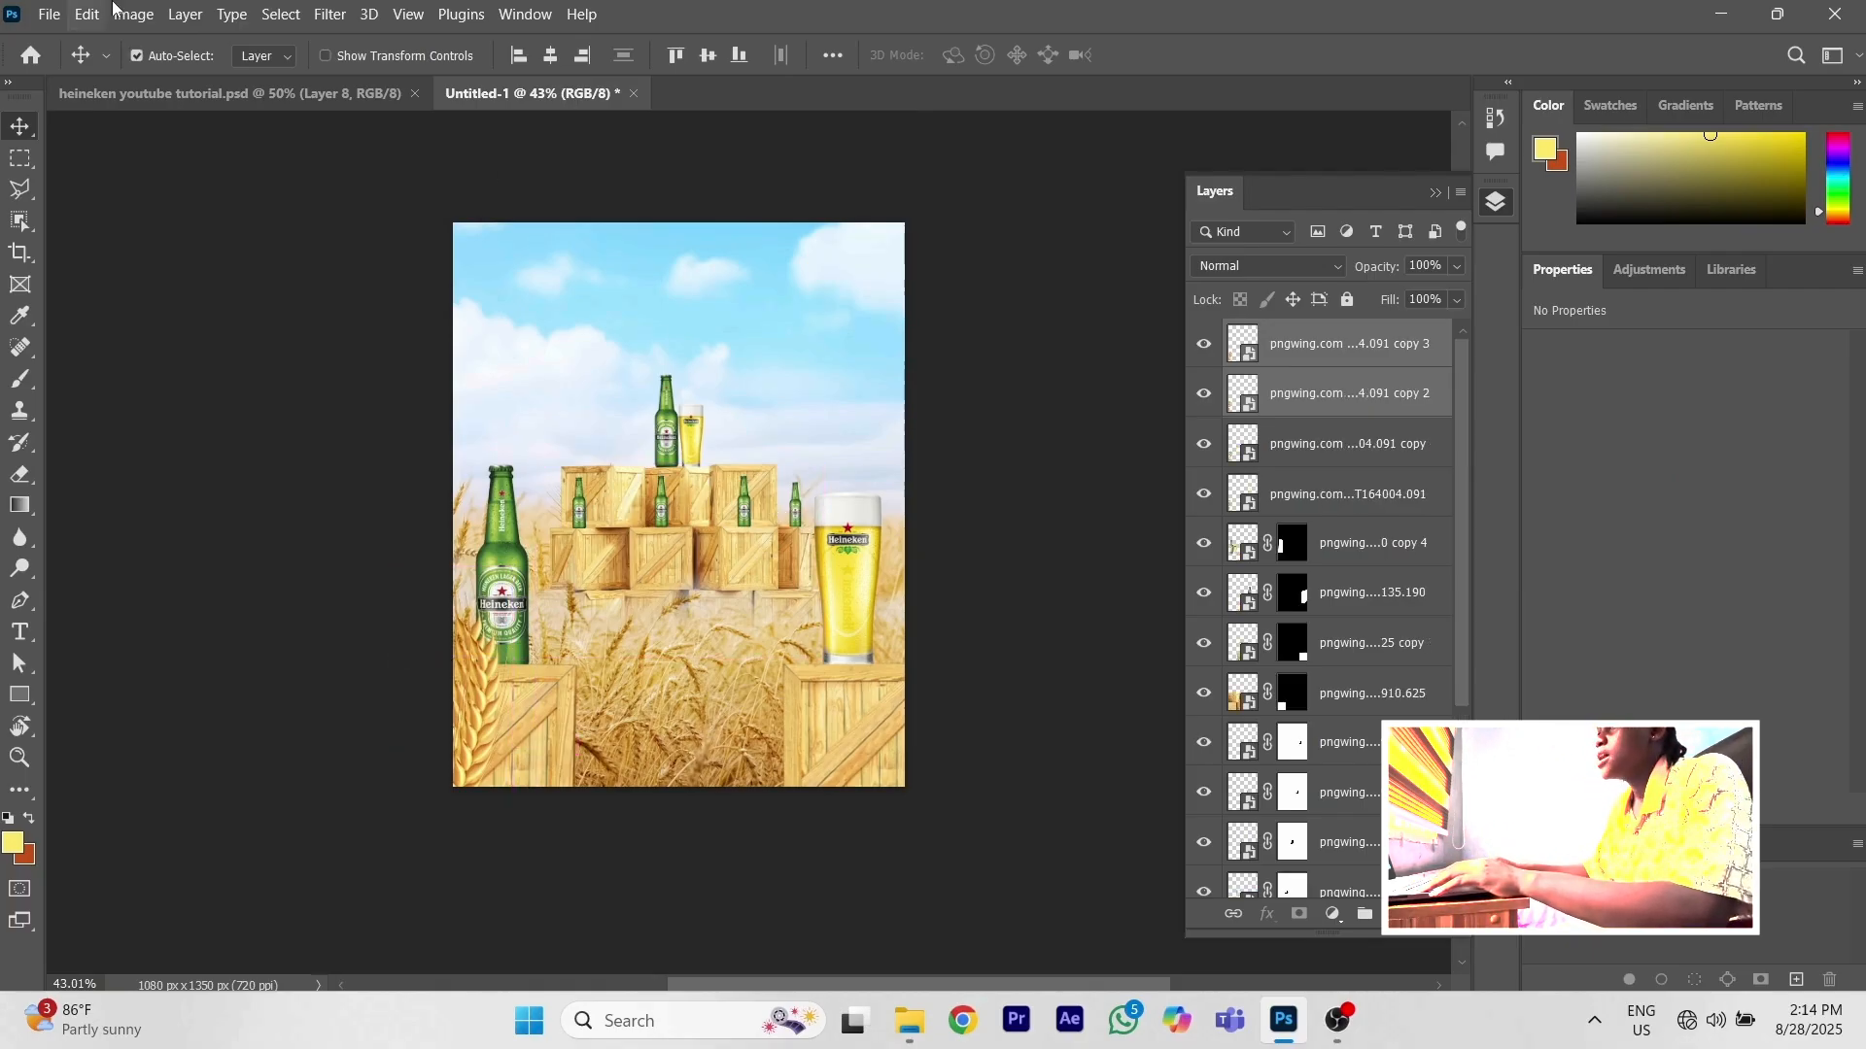
click(87, 13)
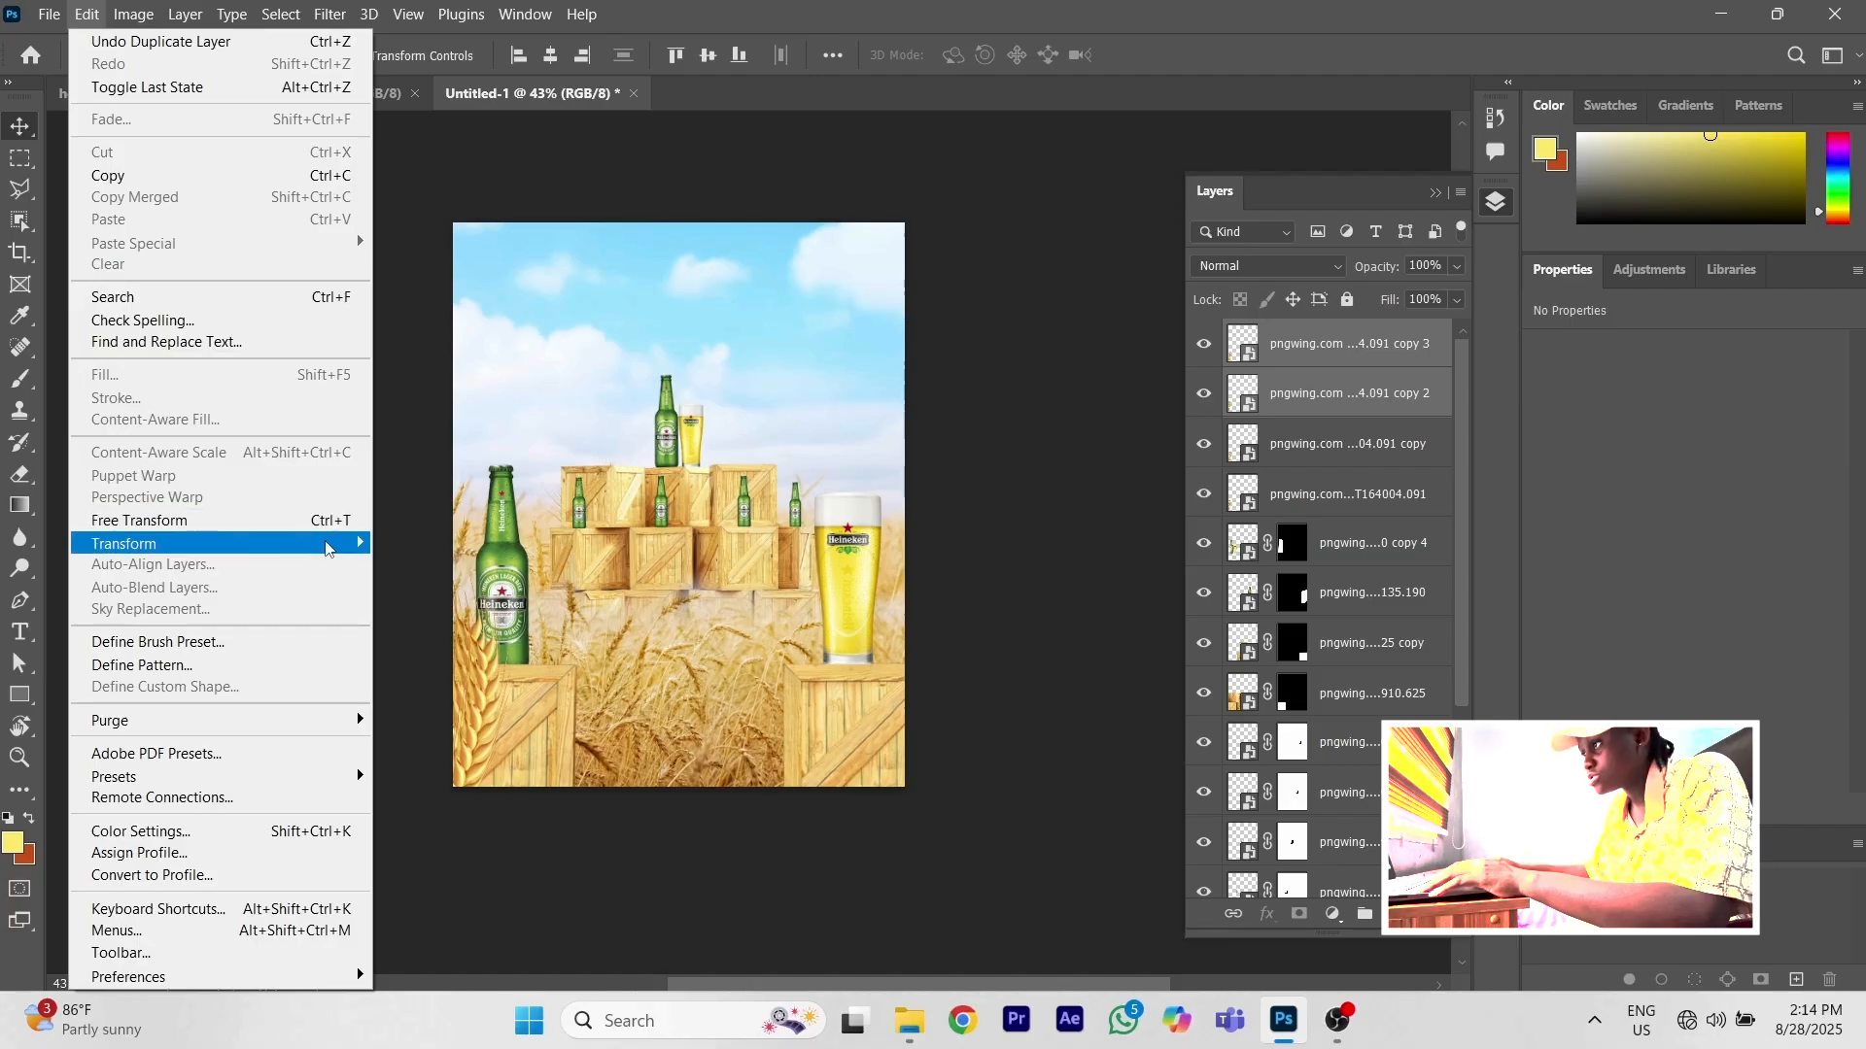
mouse_move(325, 548)
click(445, 961)
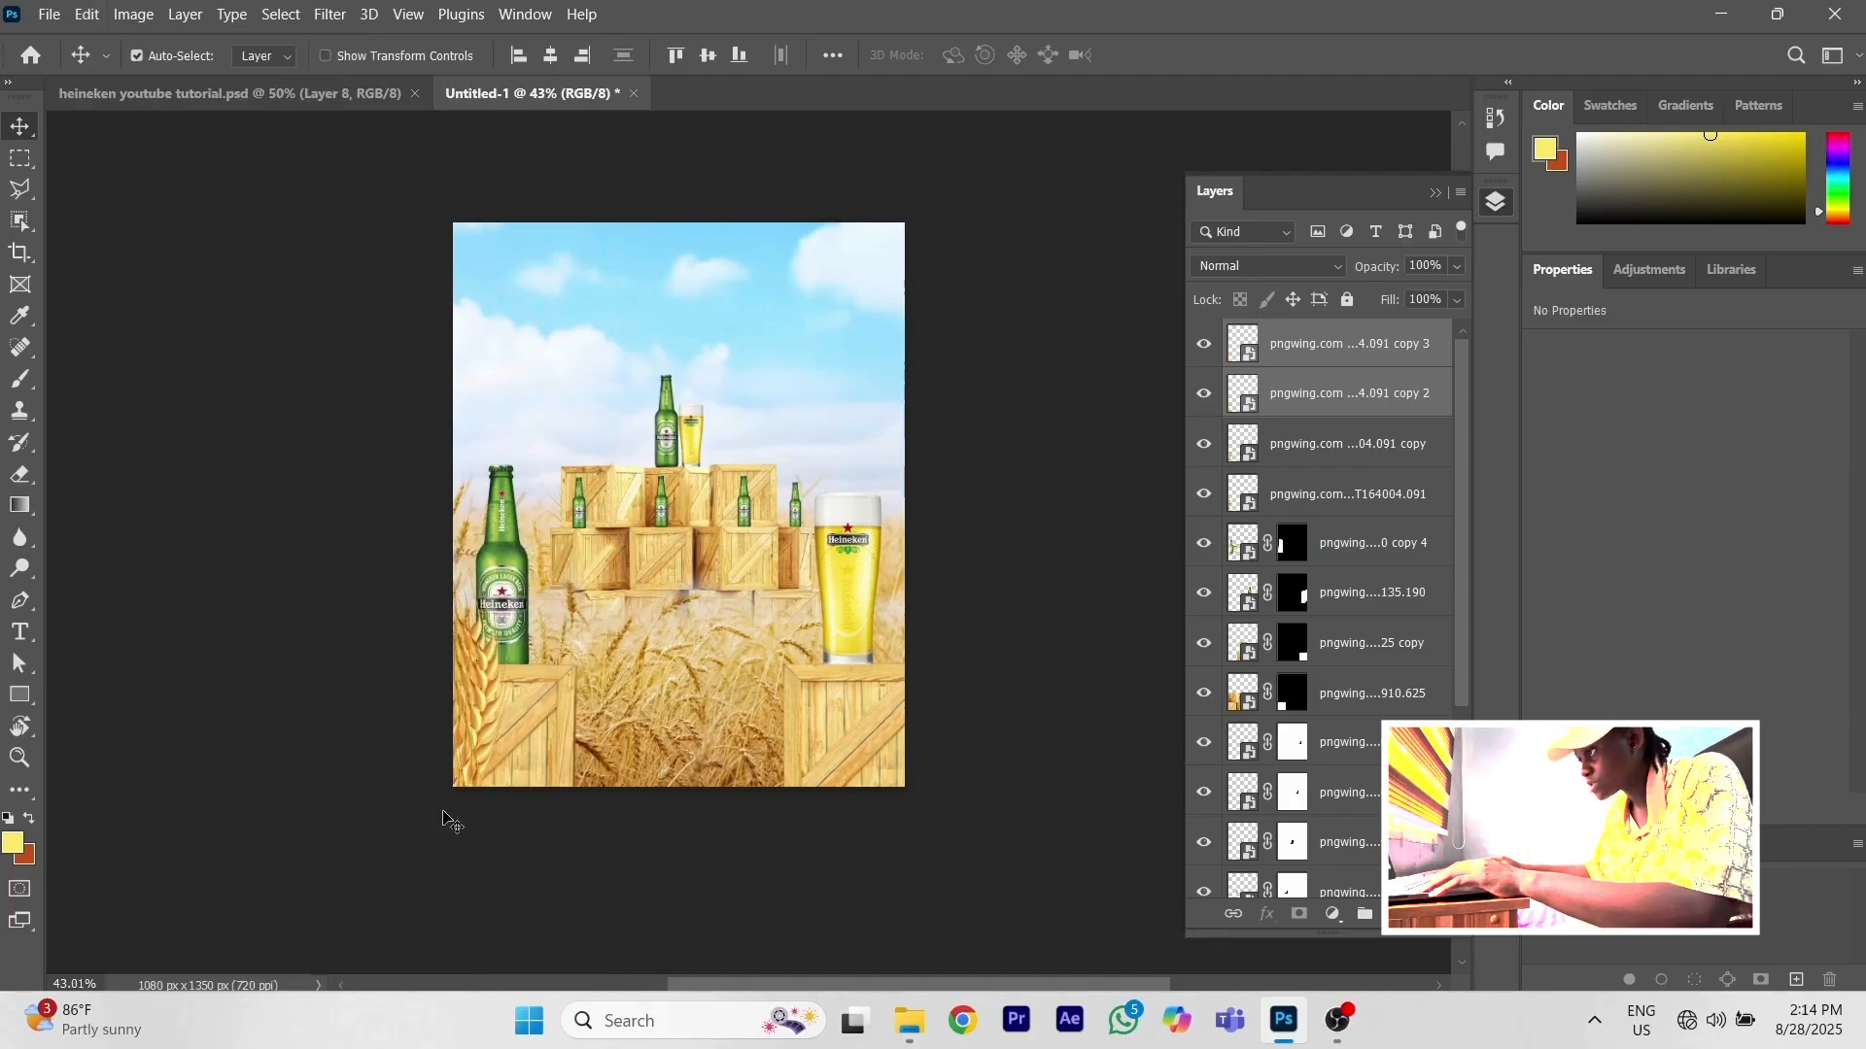
click(492, 748)
key(ctrl+t)
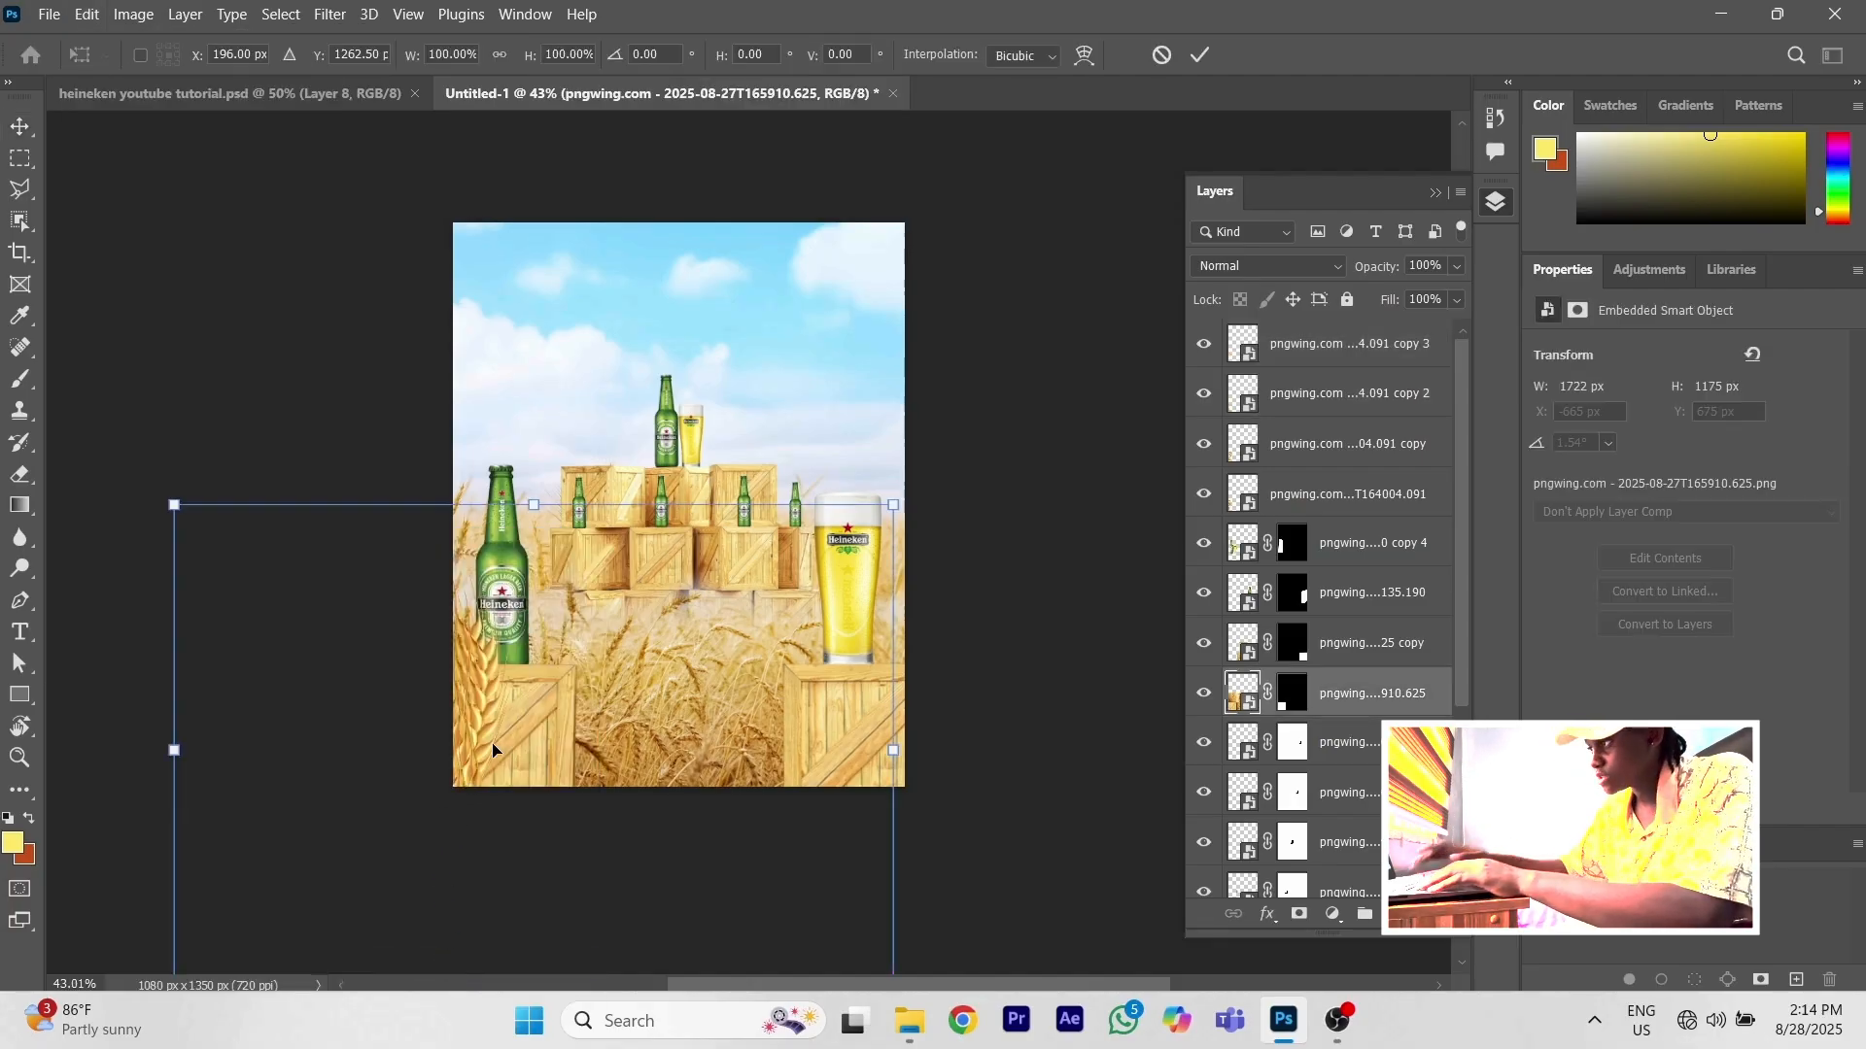
drag(478, 659, 548, 648)
key(ctrl+z)
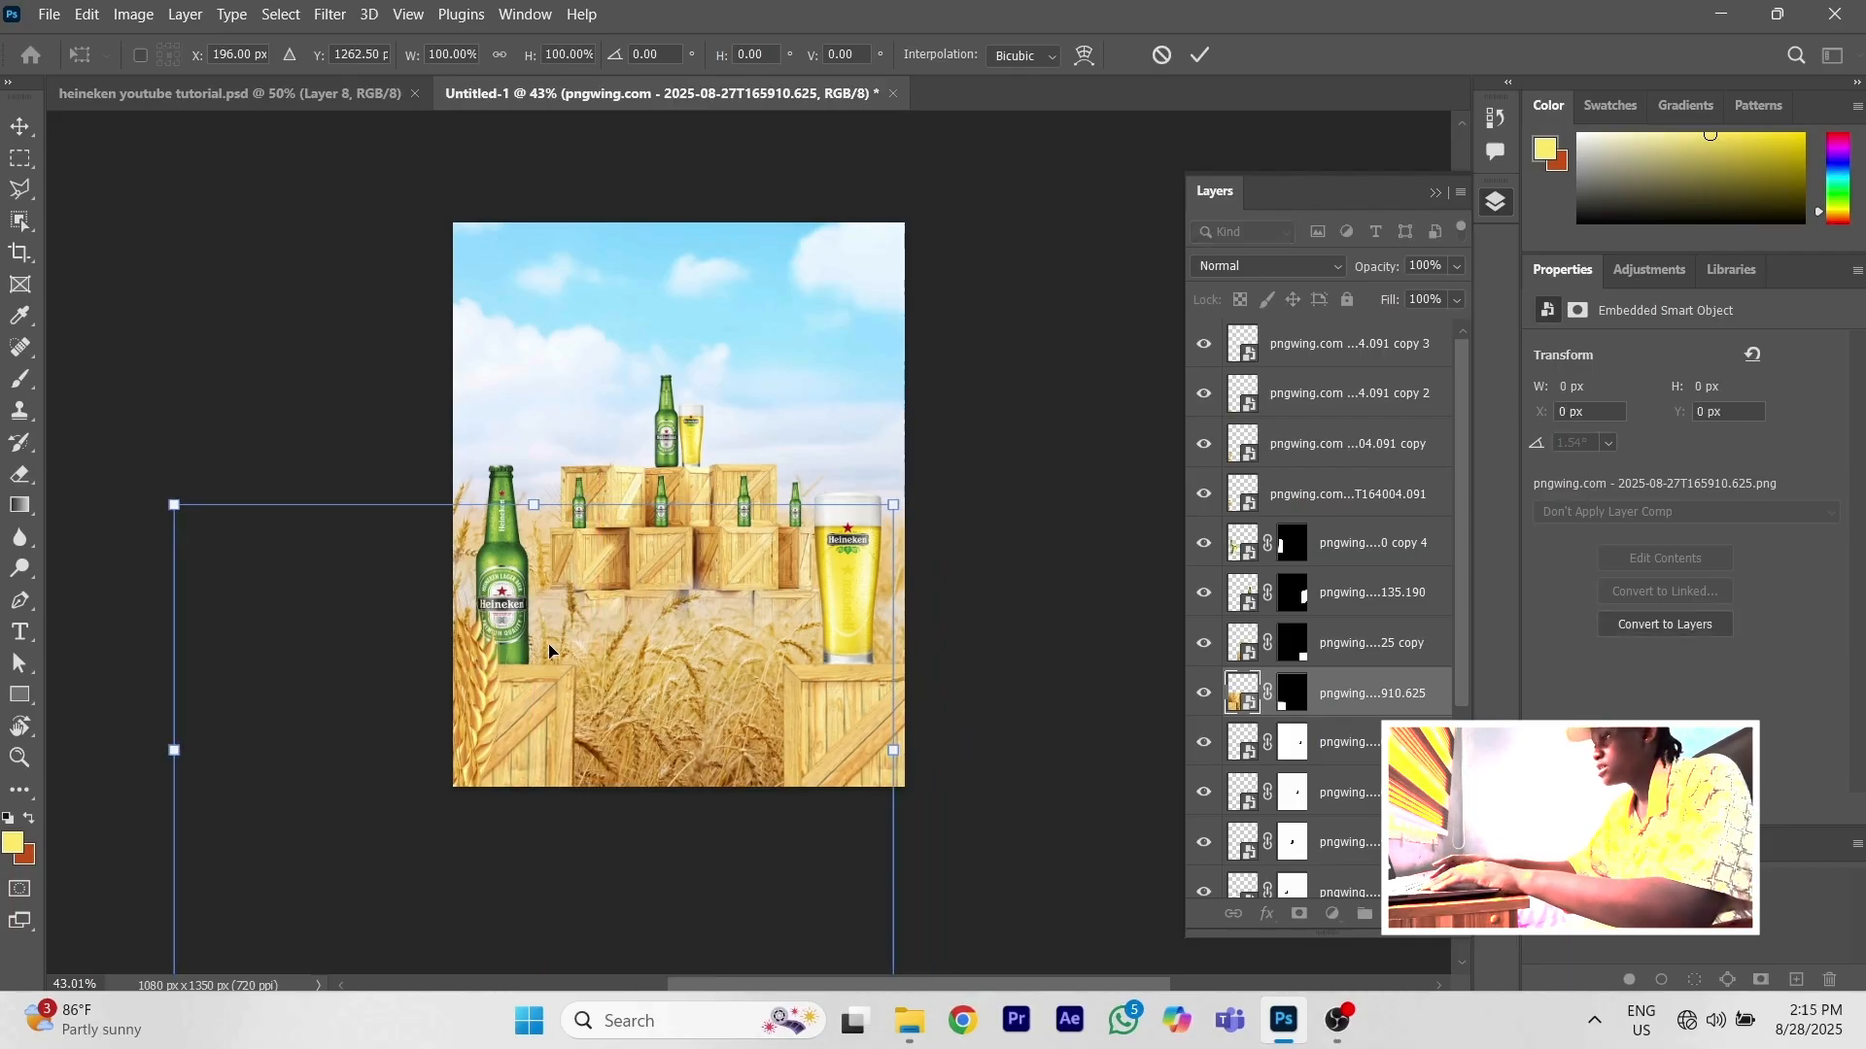
key(Return)
Move the two mirrored wheat ears together to the right edge, in front of the lower right crate
click(1297, 397)
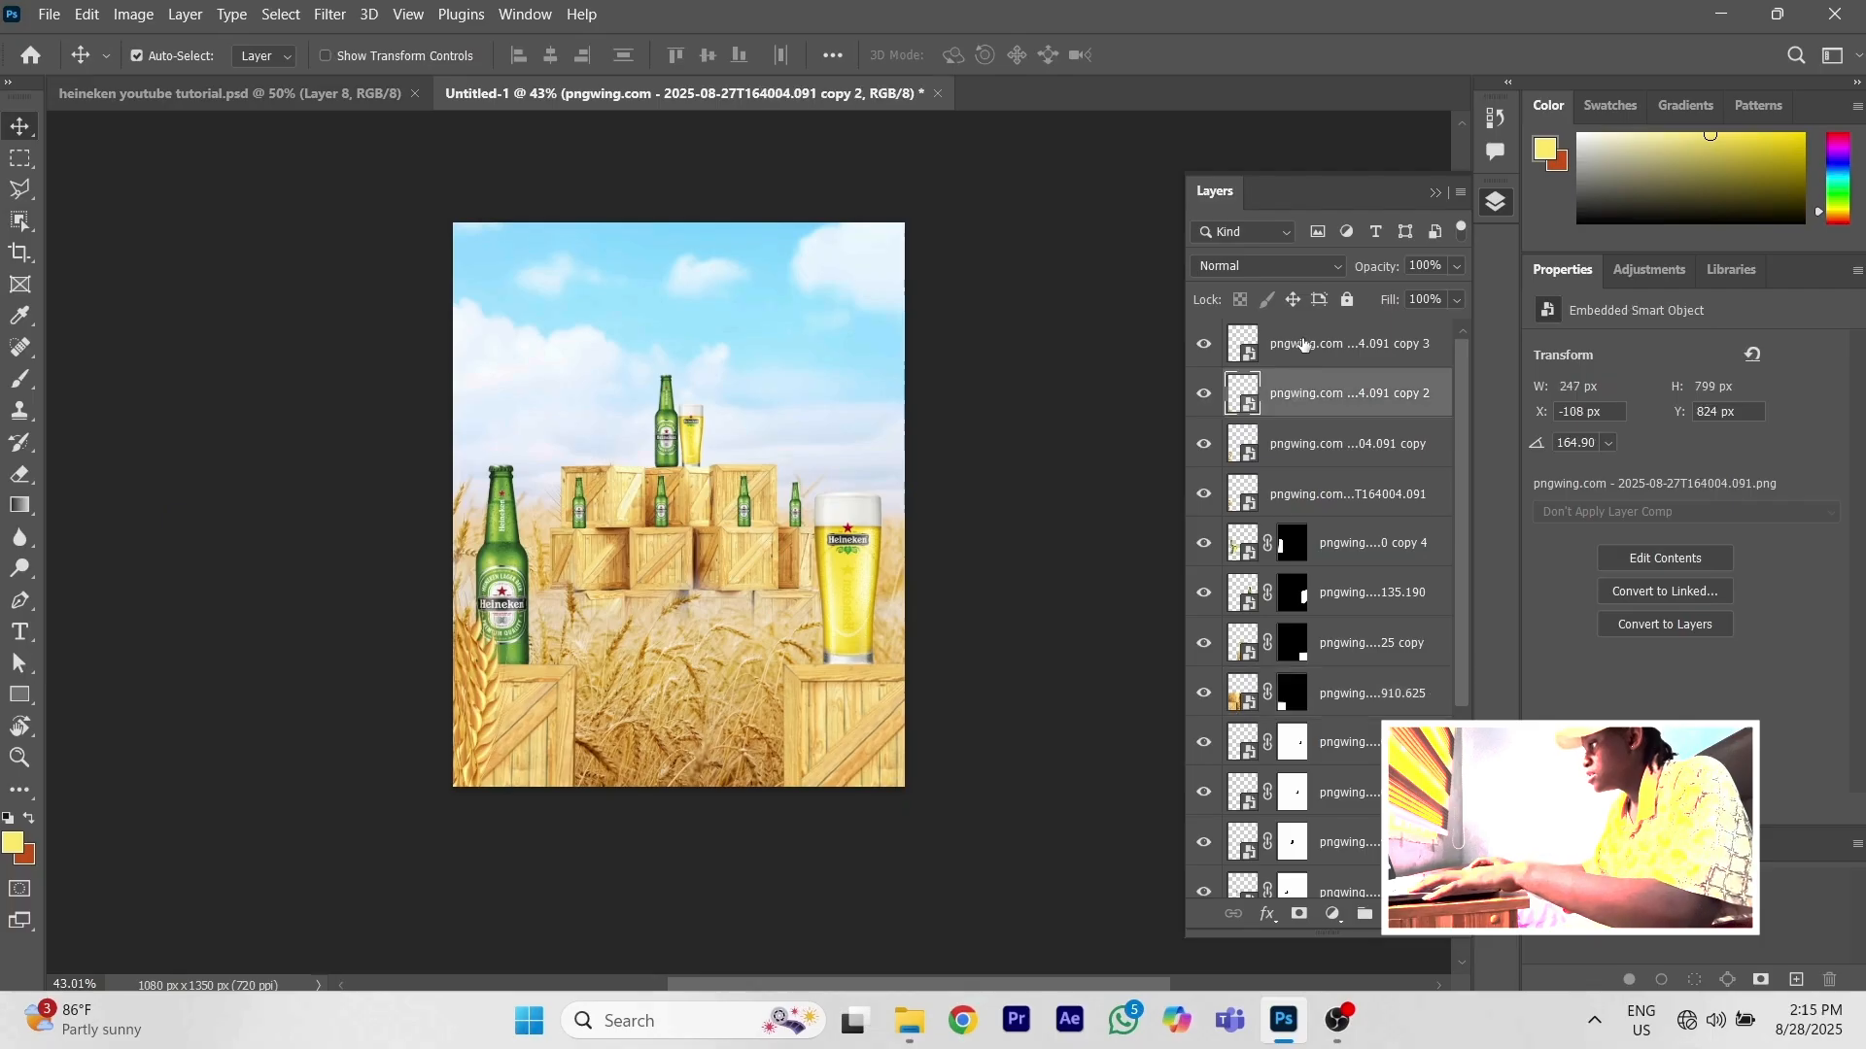
shift+click(1302, 346)
key(ctrl+t)
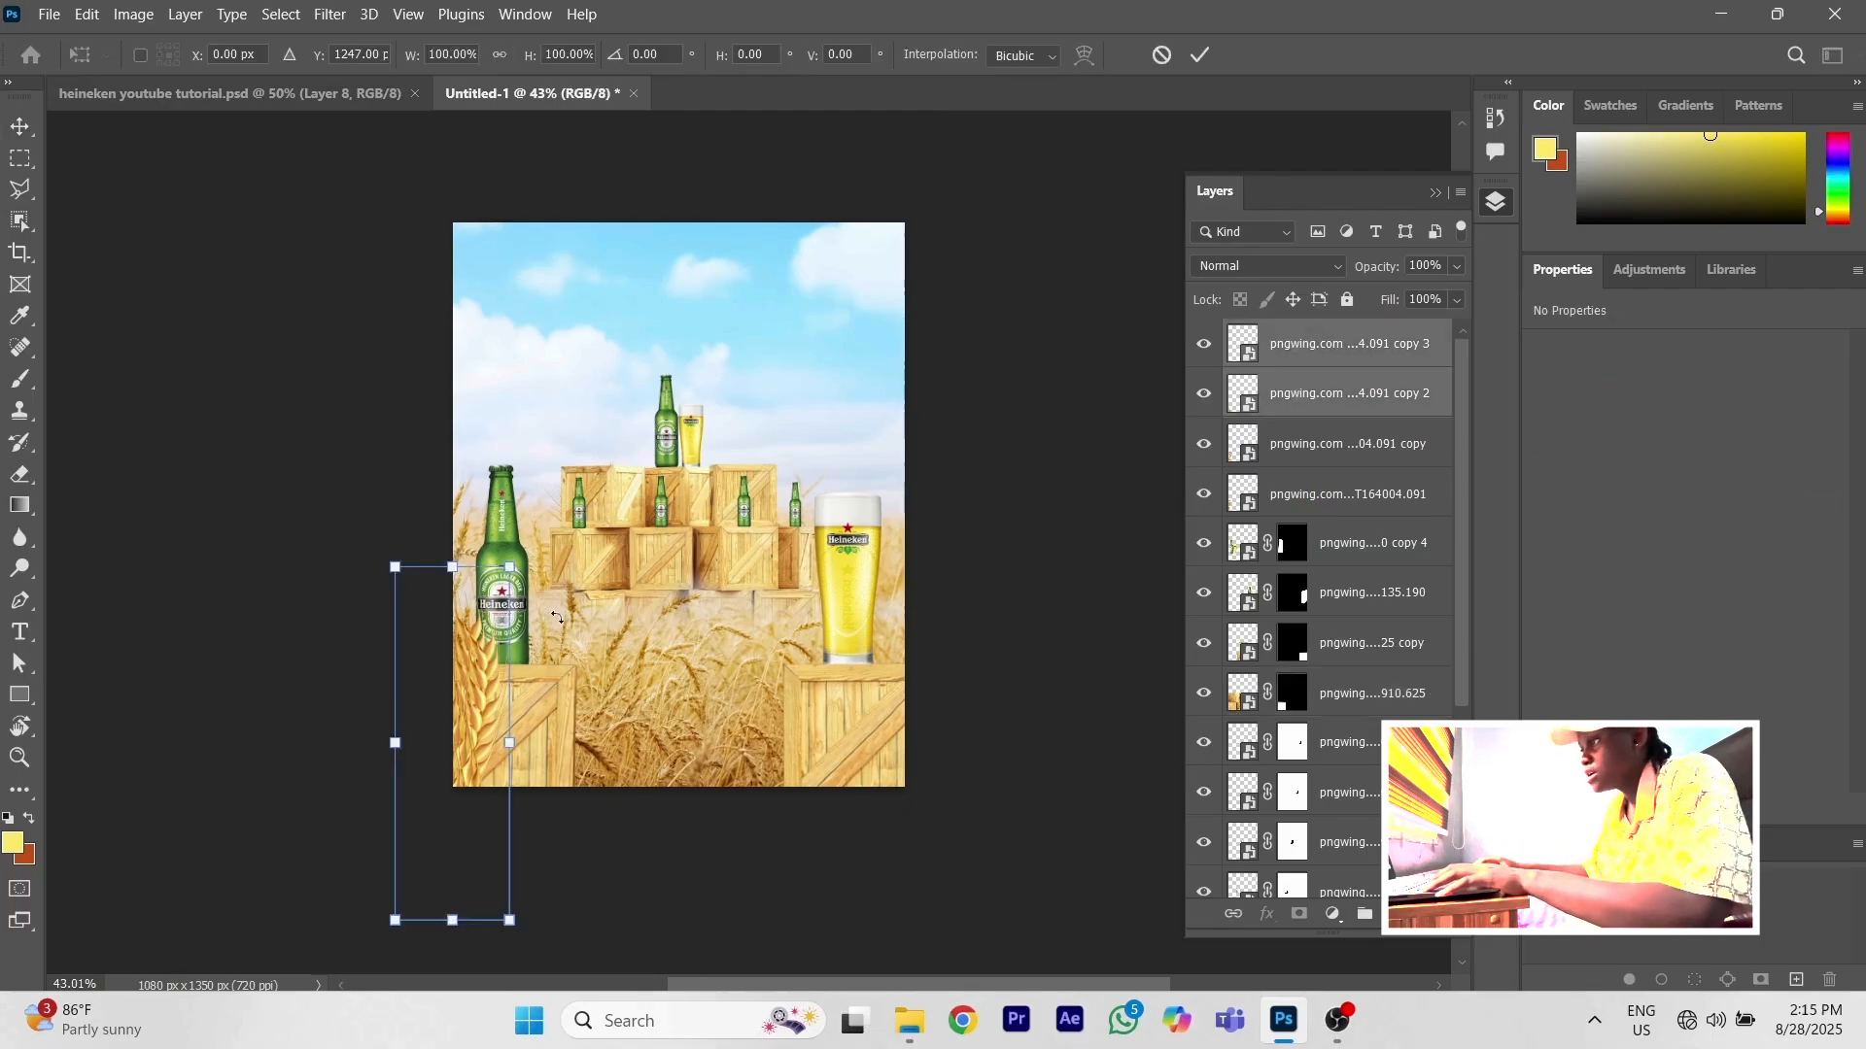
drag(466, 685, 928, 686)
key(Return)
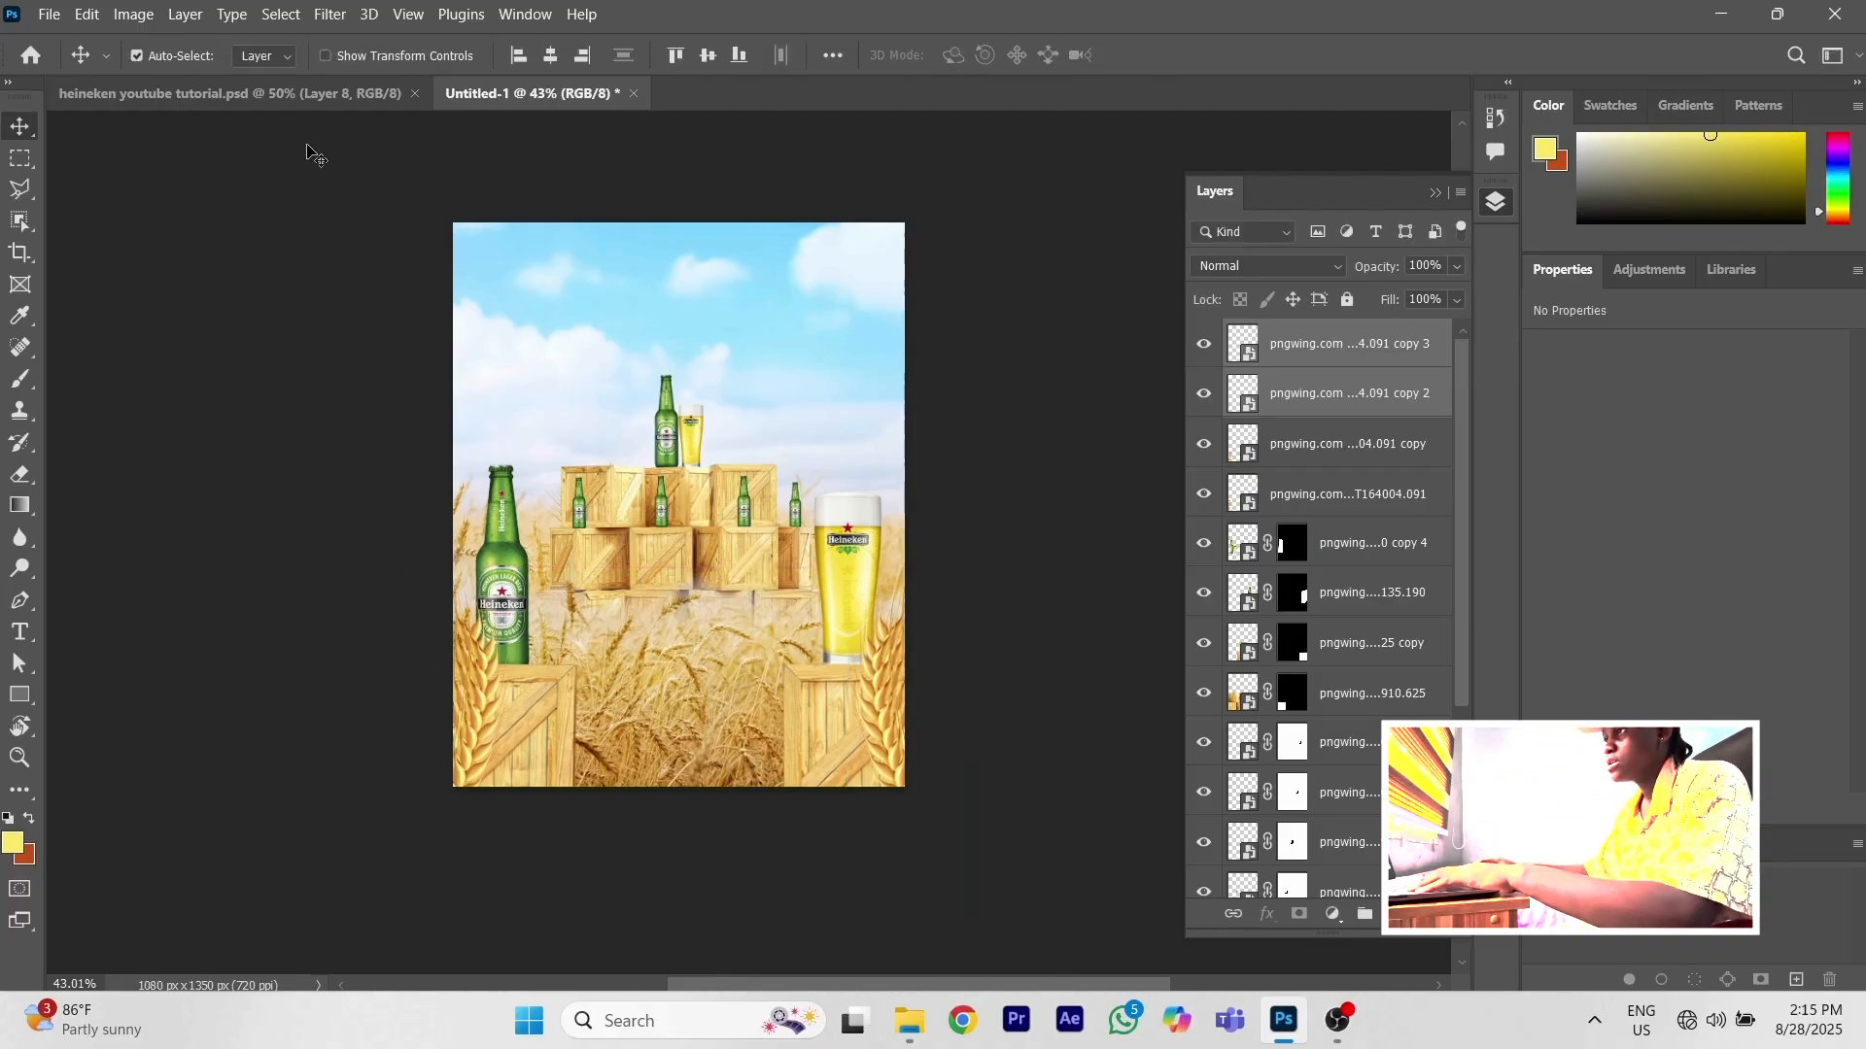
Compare with the finished flyer, then apply a Gaussian Blur of 2.0 pixels to the topmost wheat ear on the right
click(342, 101)
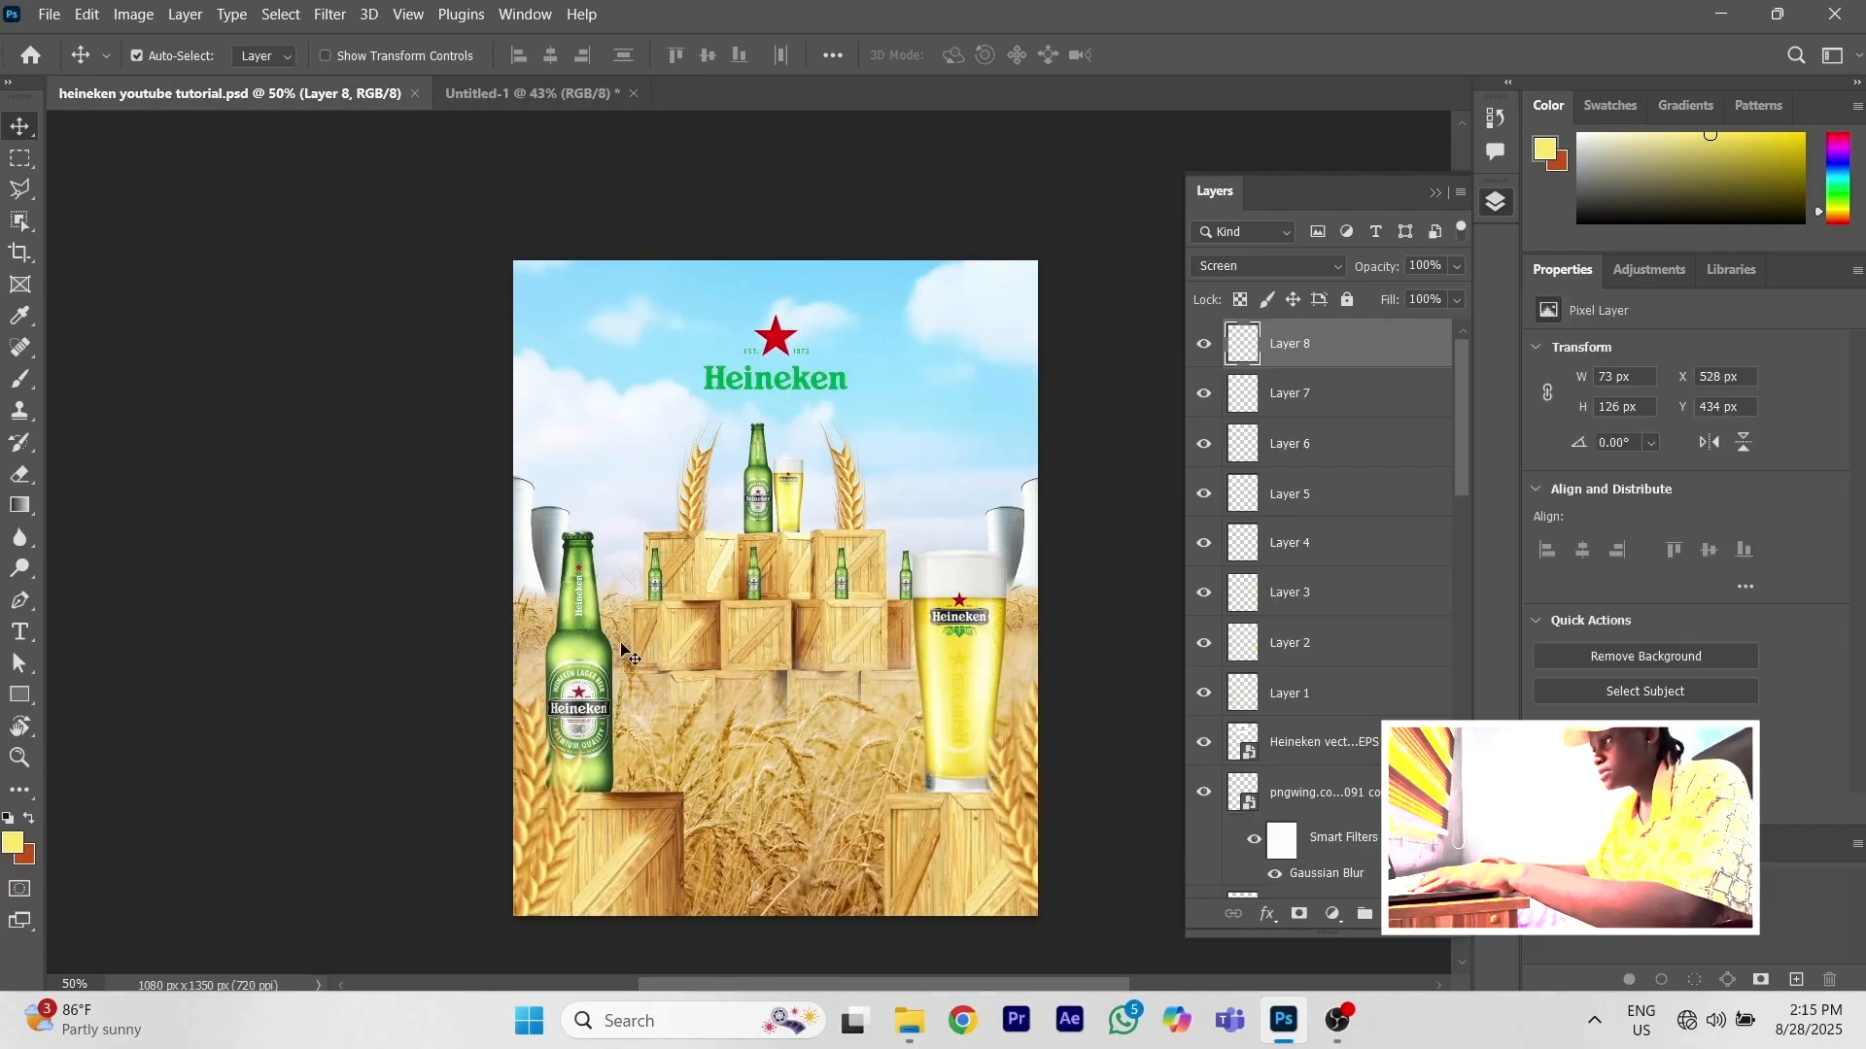
click(502, 101)
scroll(513, 583, up, 2)
scroll(583, 573, down, 1)
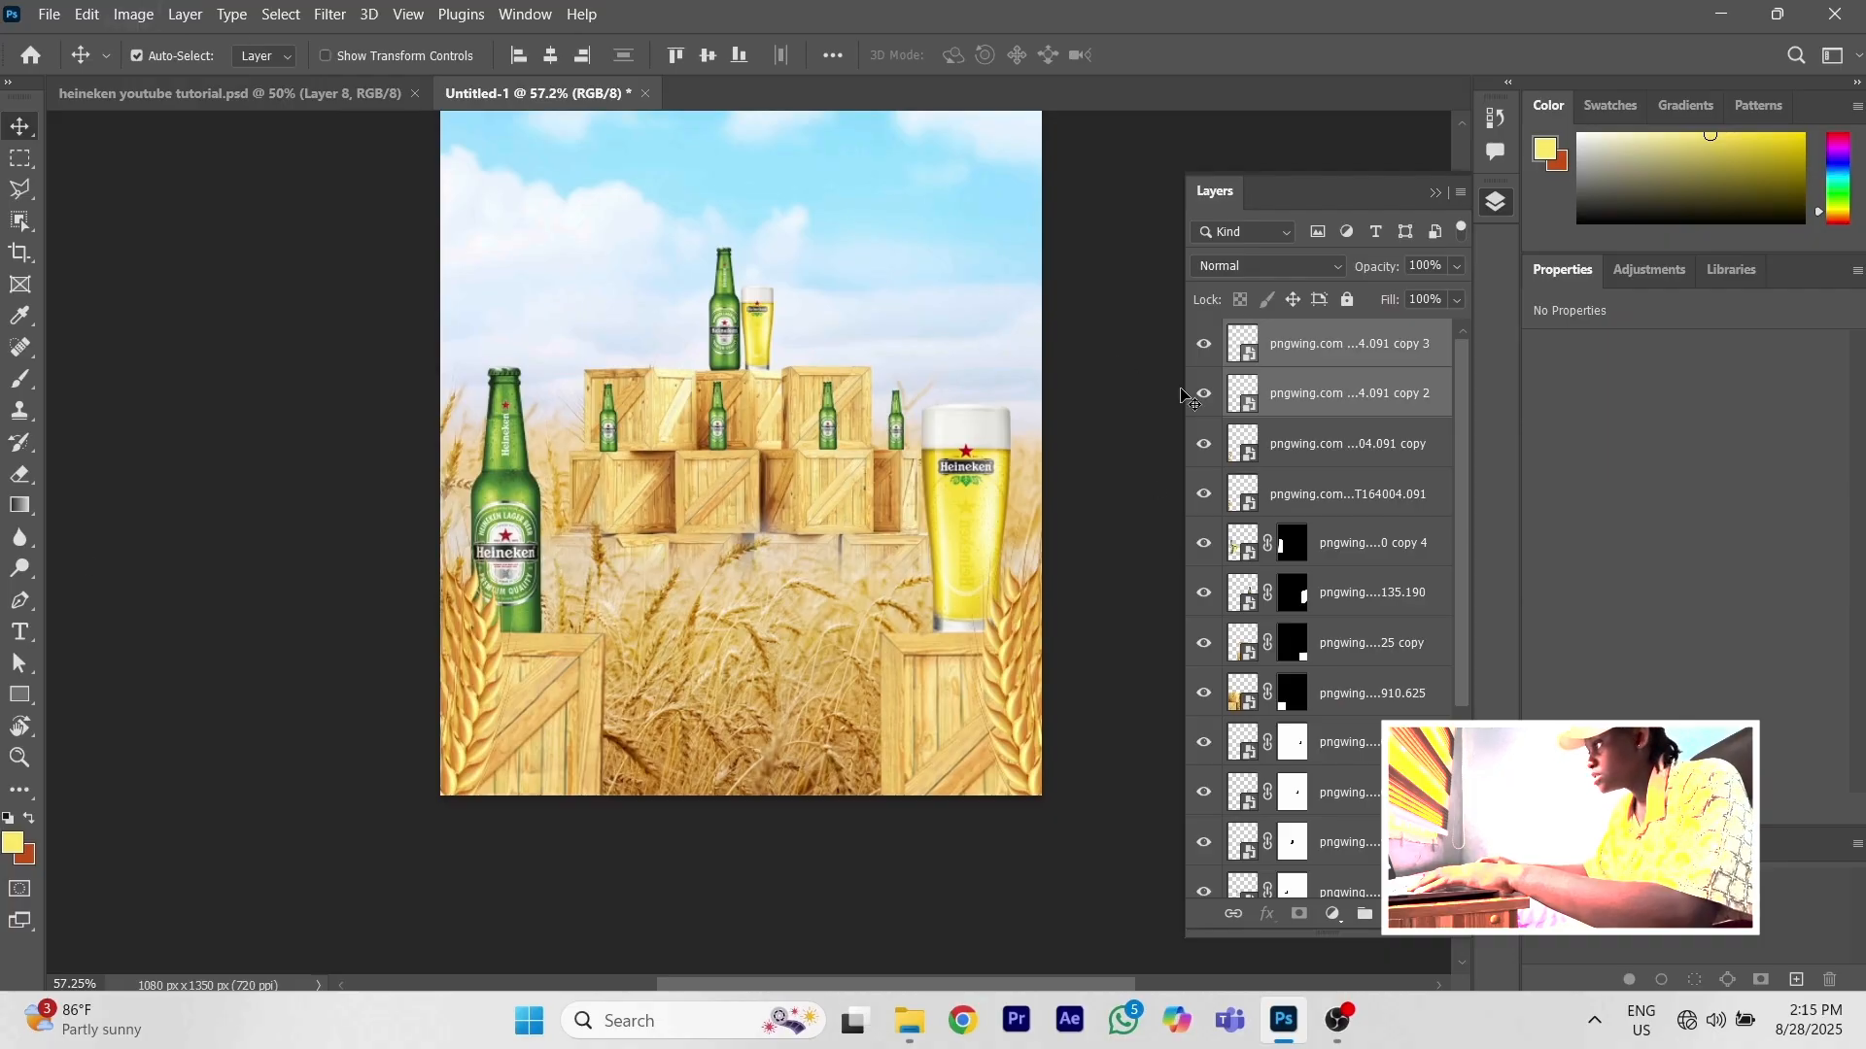
click(1302, 350)
click(331, 15)
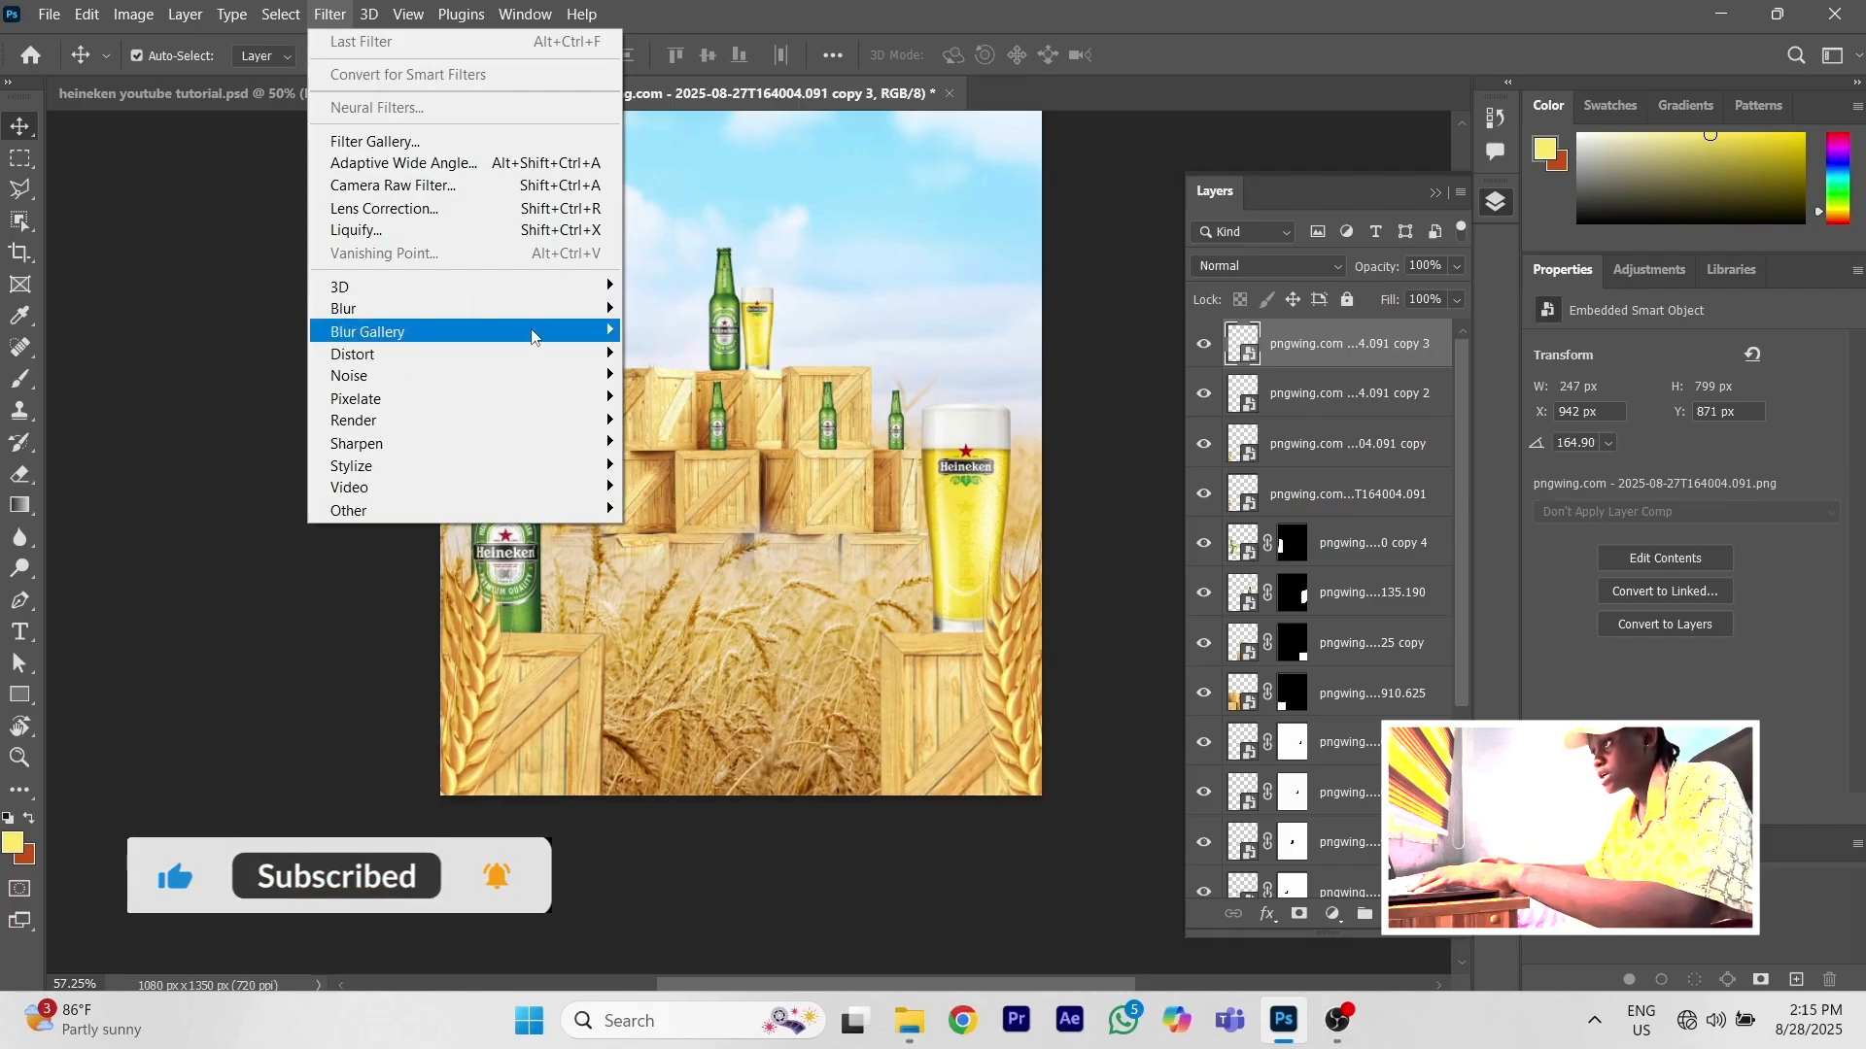
mouse_move(574, 318)
click(671, 399)
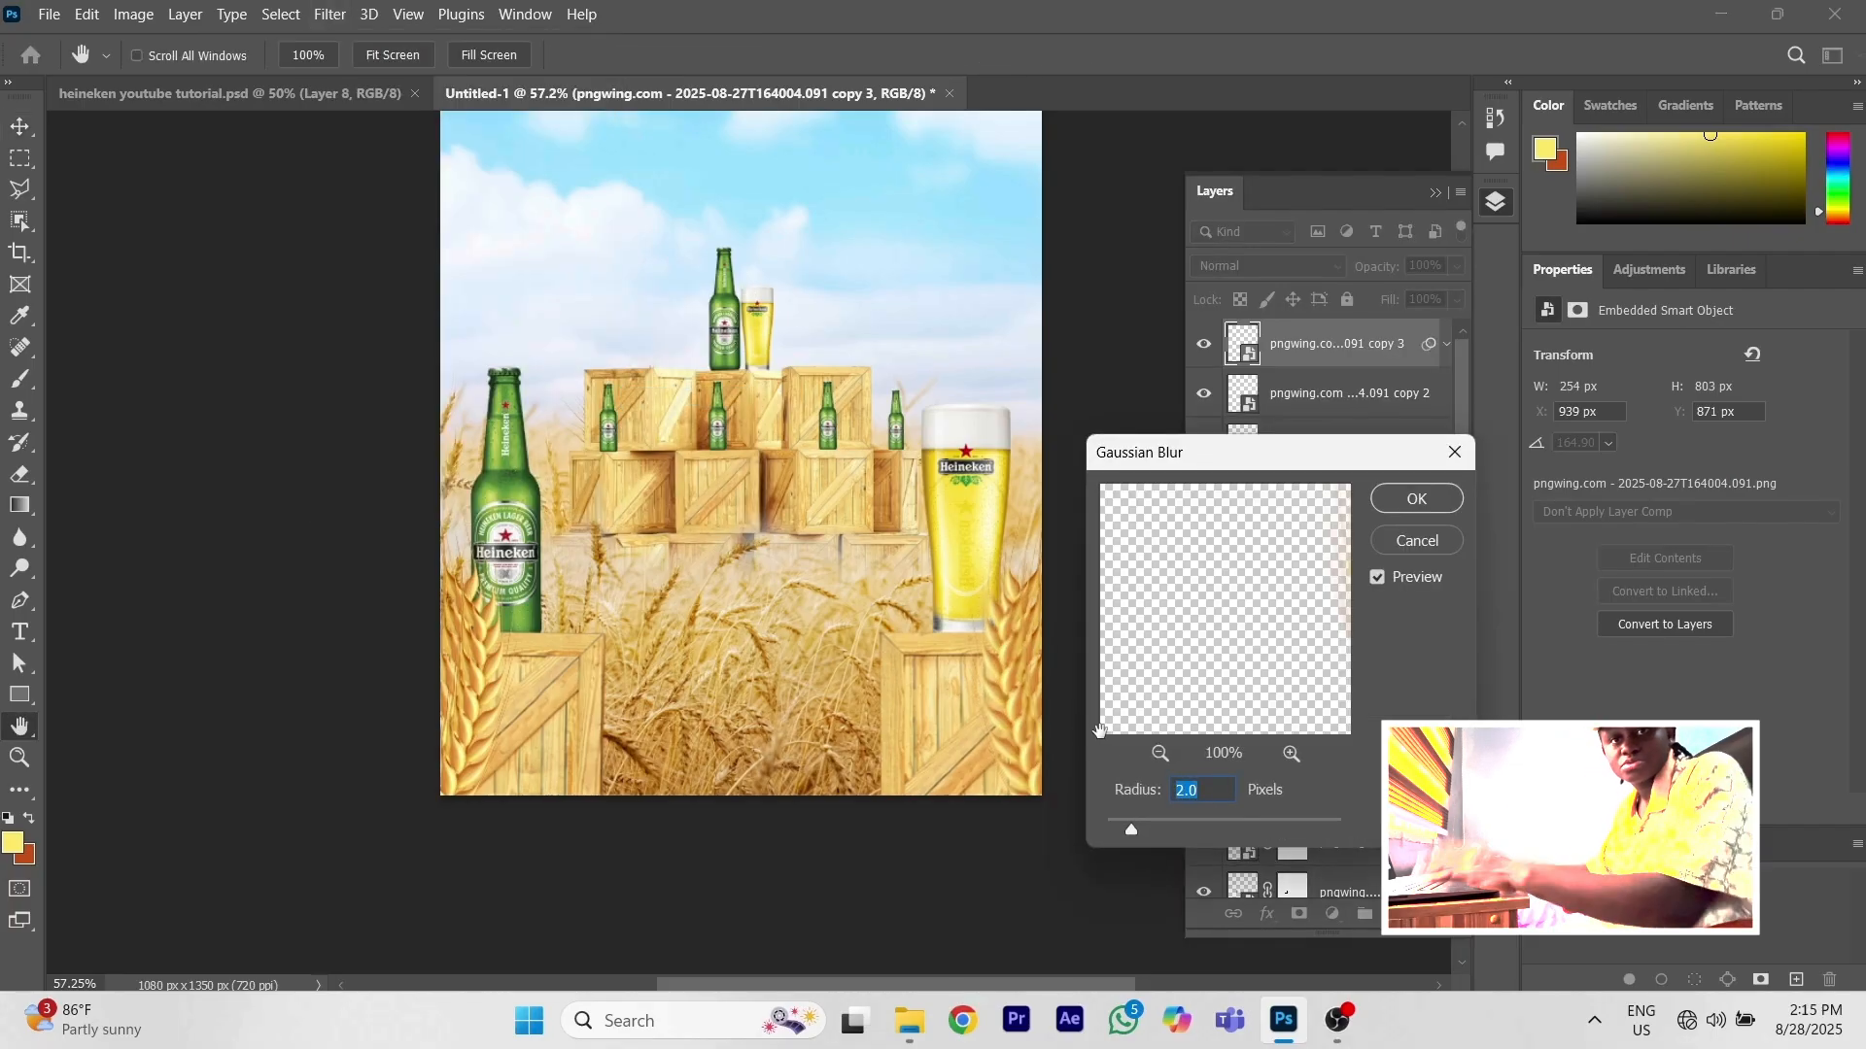
click(1406, 503)
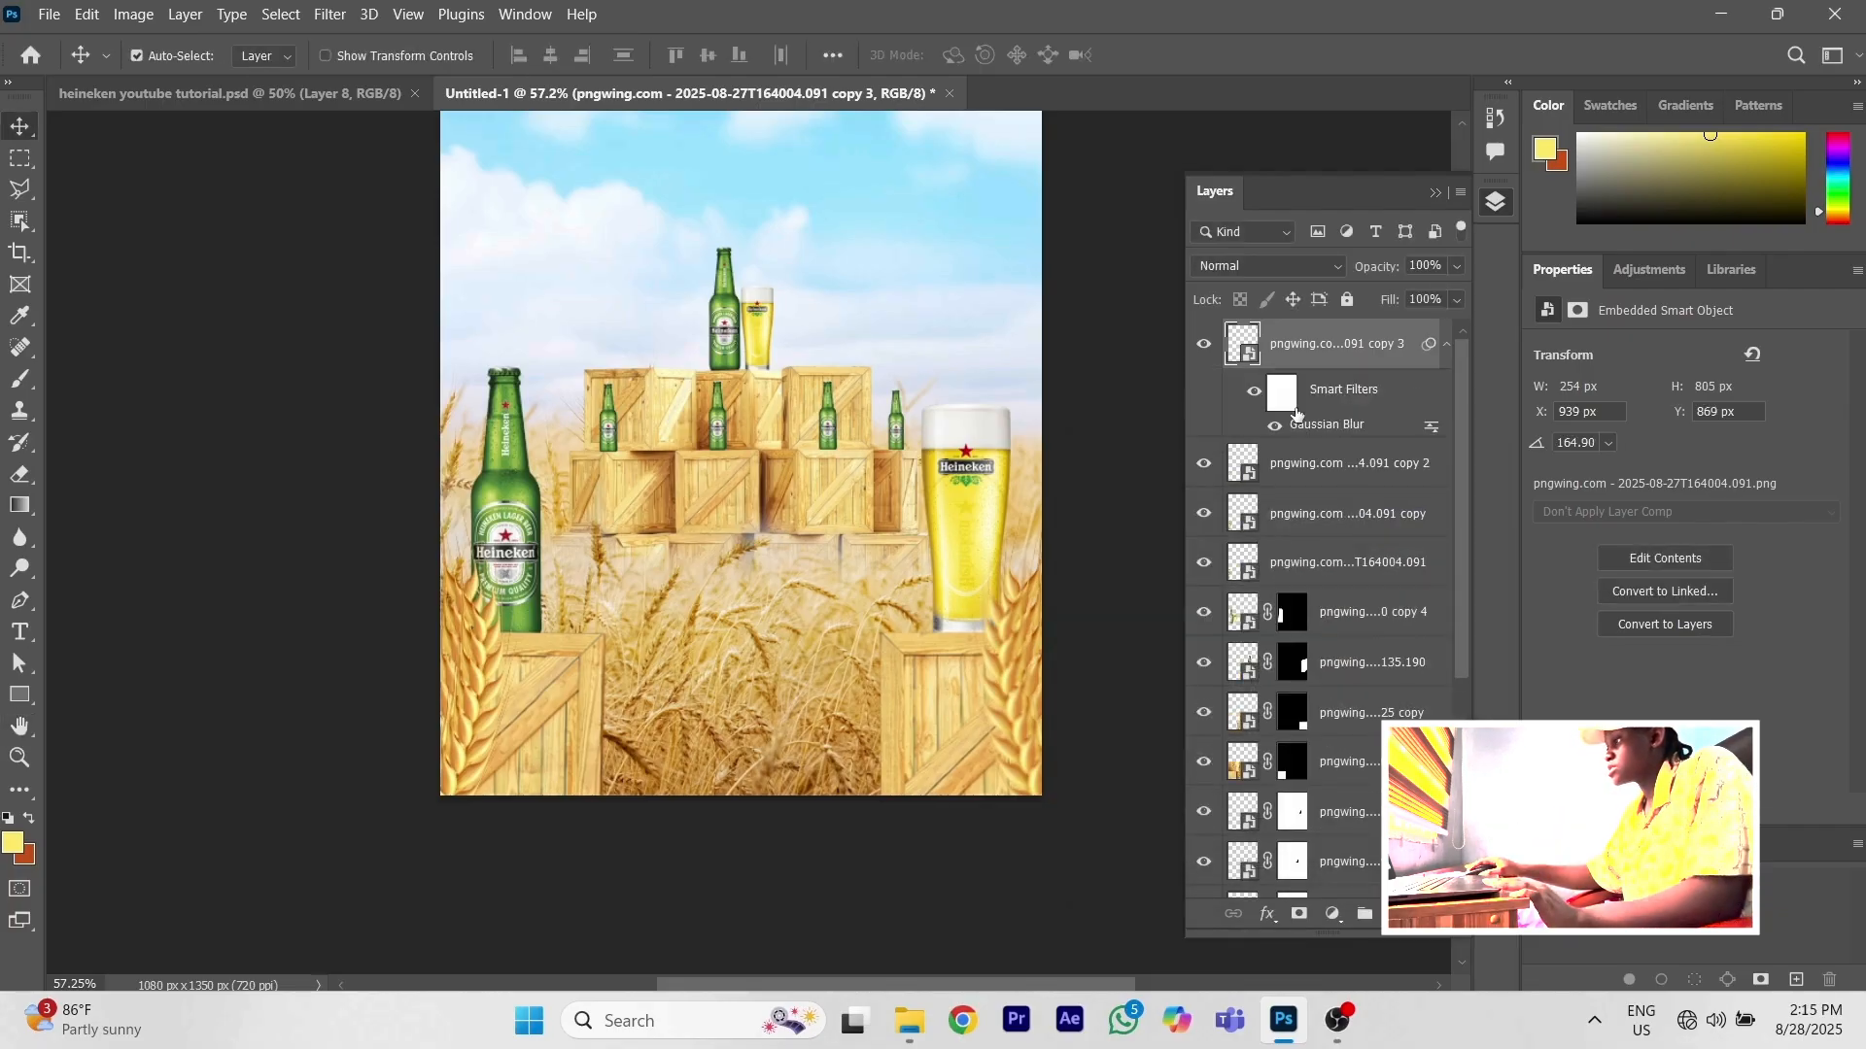
Apply the same Gaussian Blur to the second wheat ear on the right
click(1326, 463)
click(330, 14)
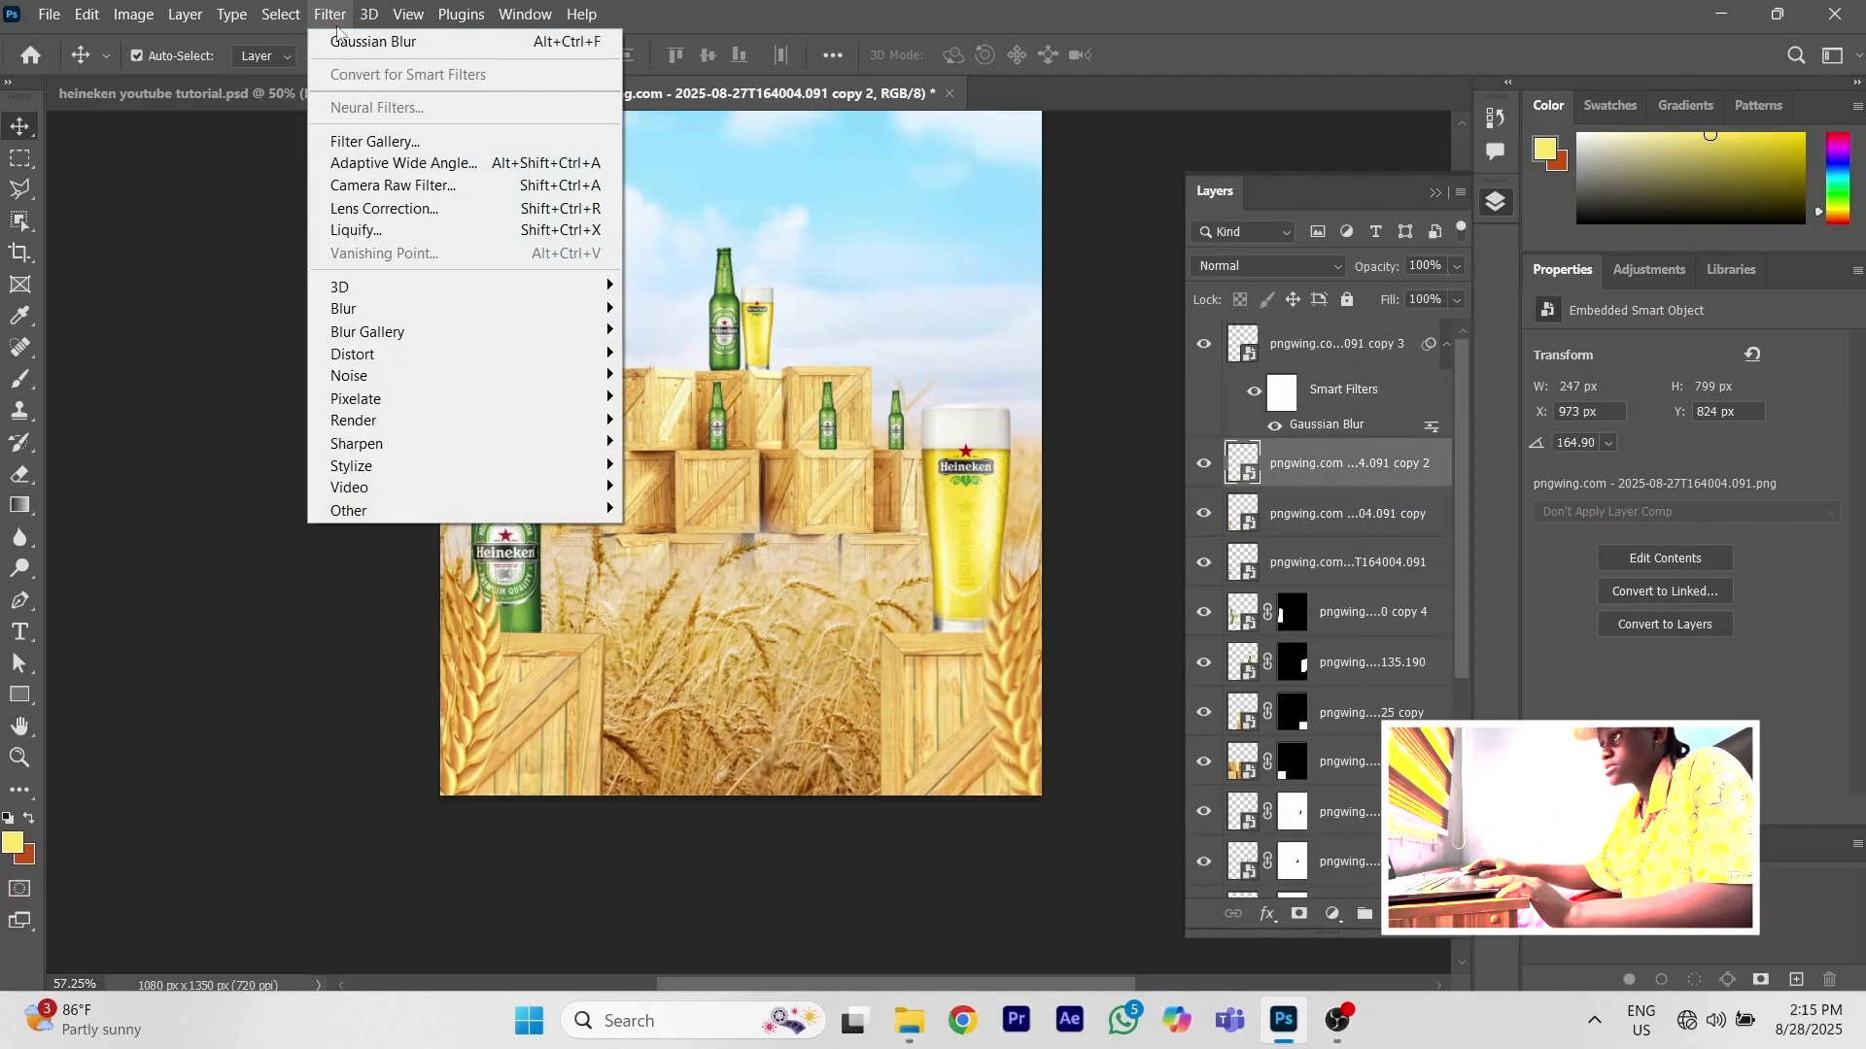
click(360, 36)
click(1411, 500)
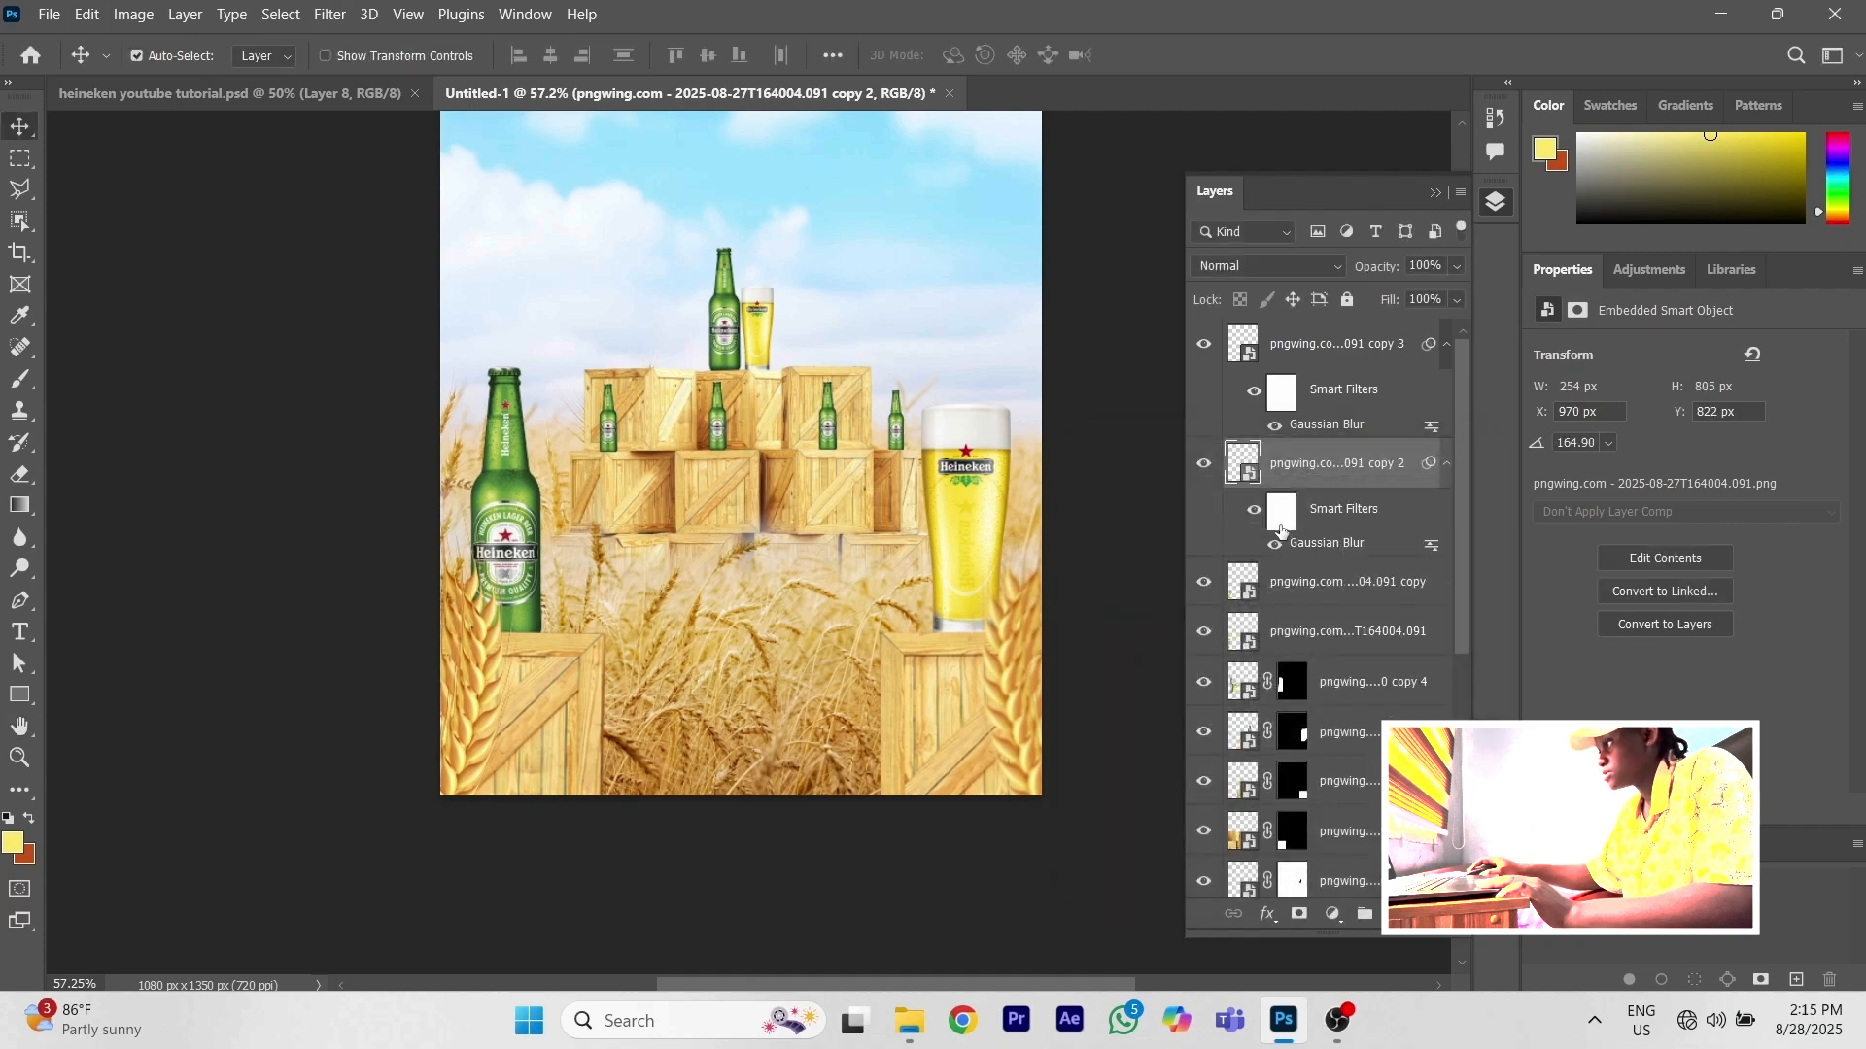
Apply a Gaussian Blur of 2.0 pixels to each of the two wheat ears at the flyer's left edge
click(1300, 581)
click(332, 14)
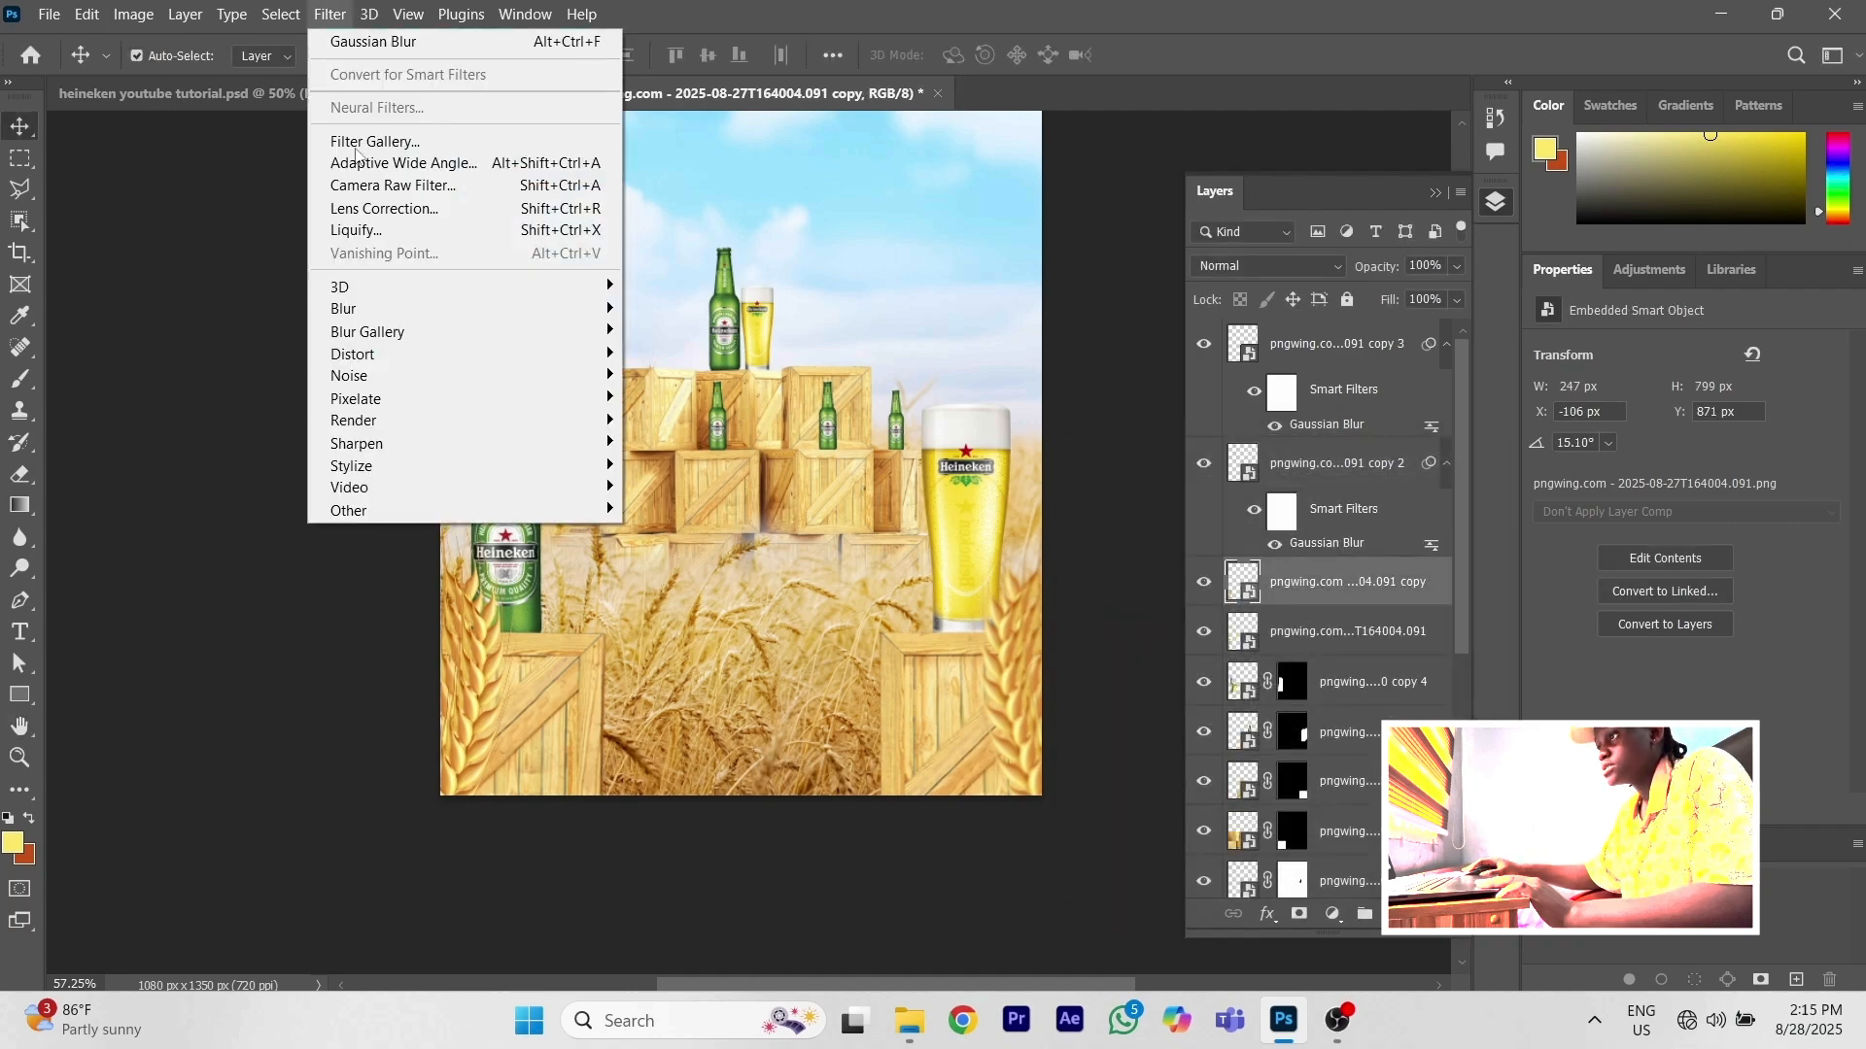
click(375, 42)
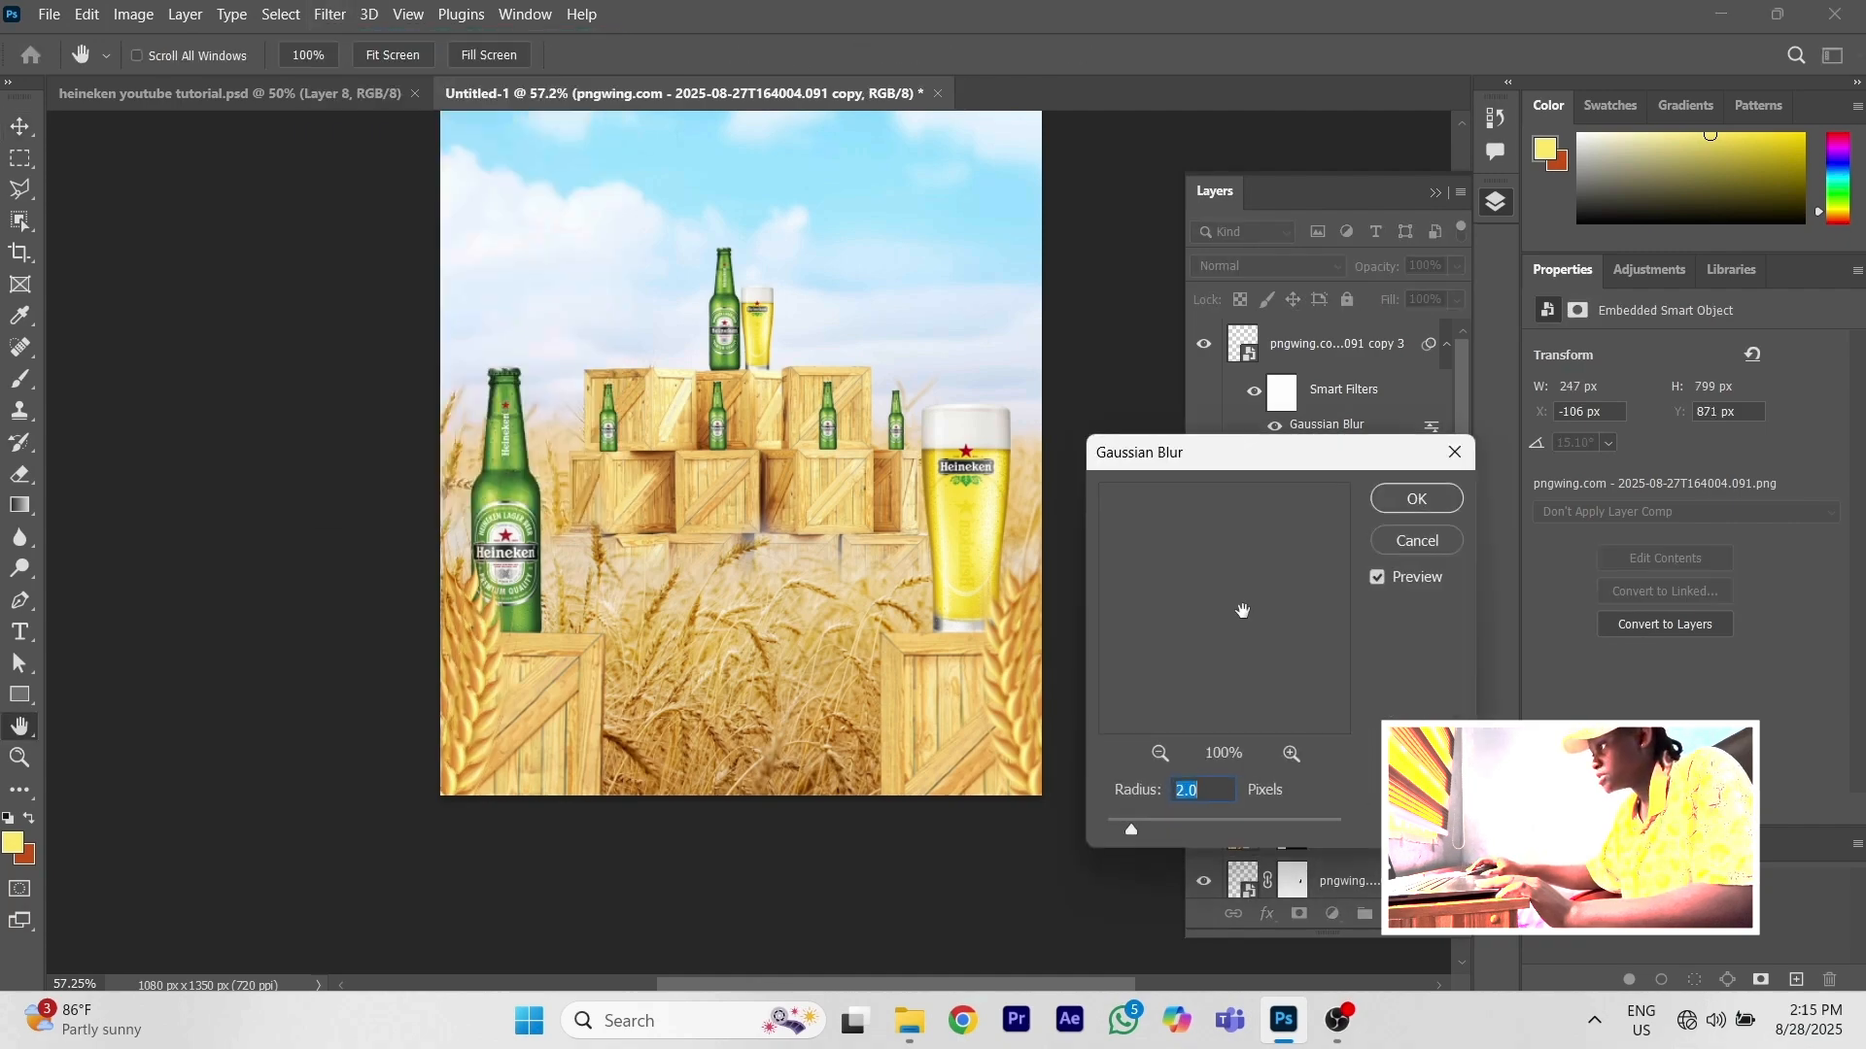
click(1415, 498)
click(1312, 691)
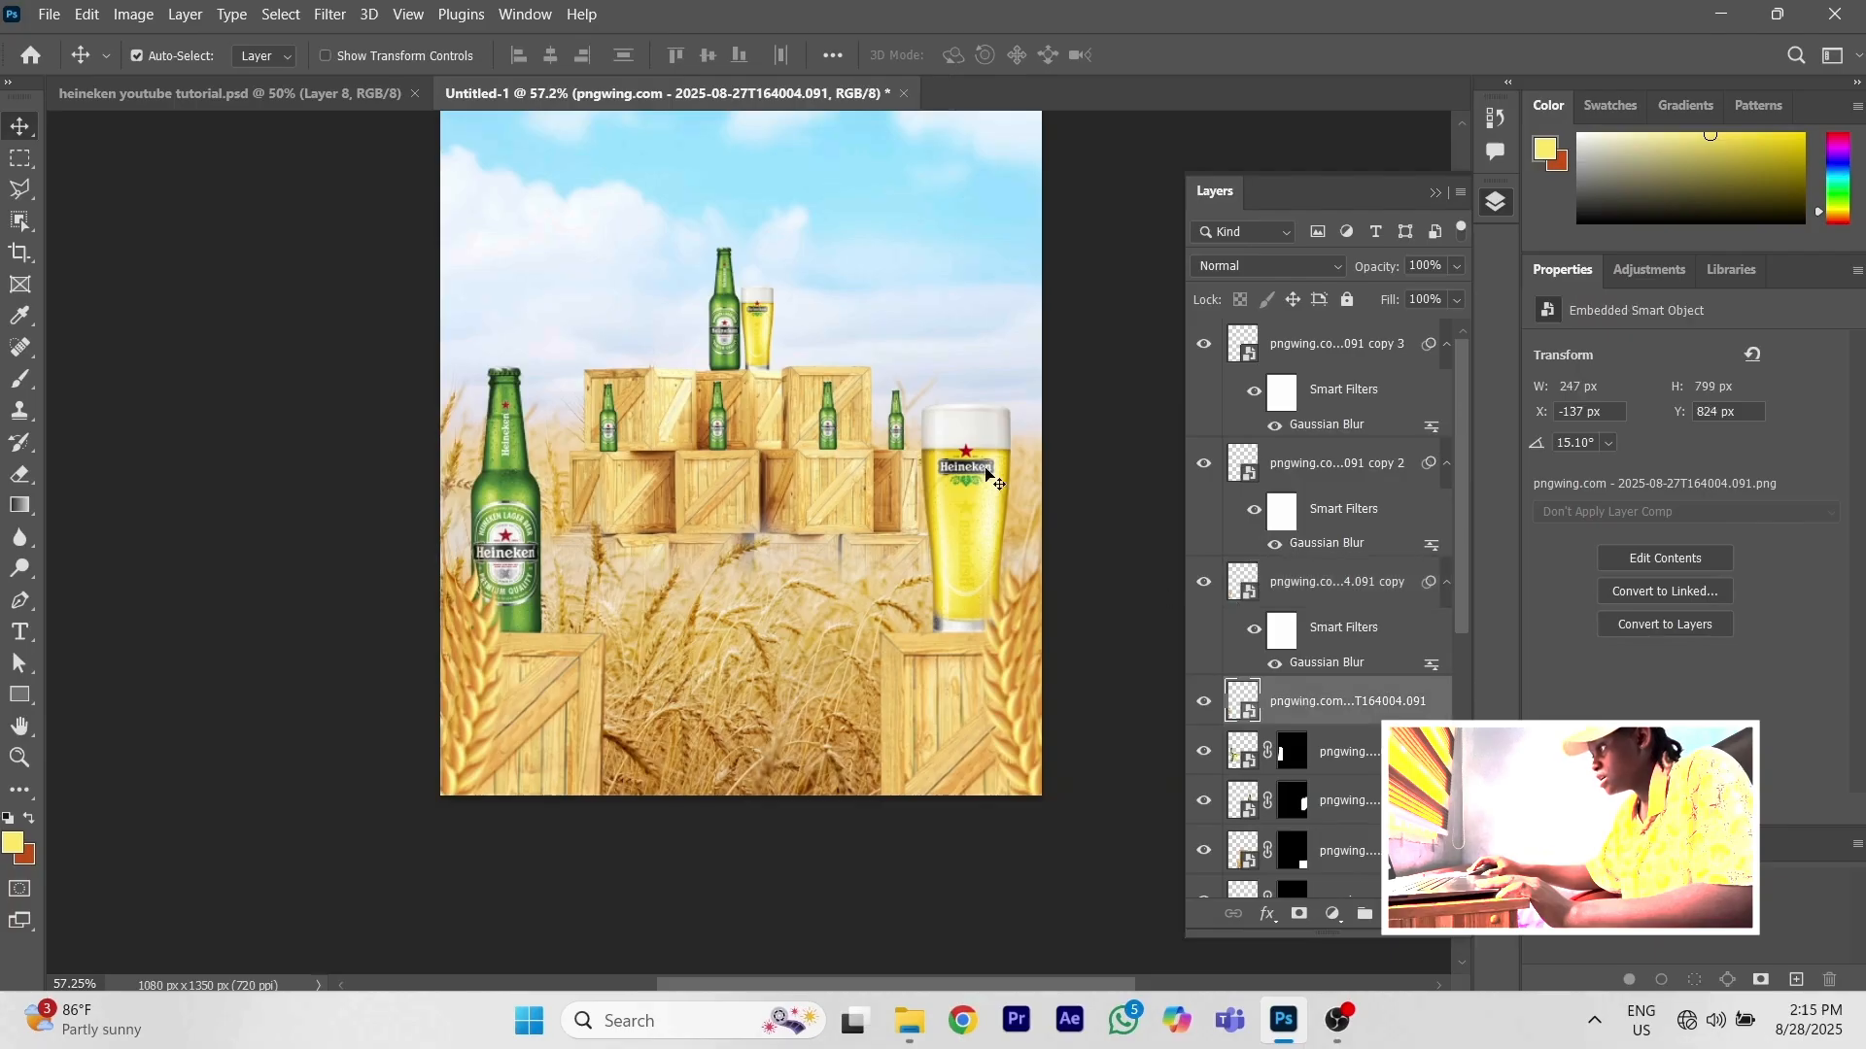
click(324, 17)
click(375, 42)
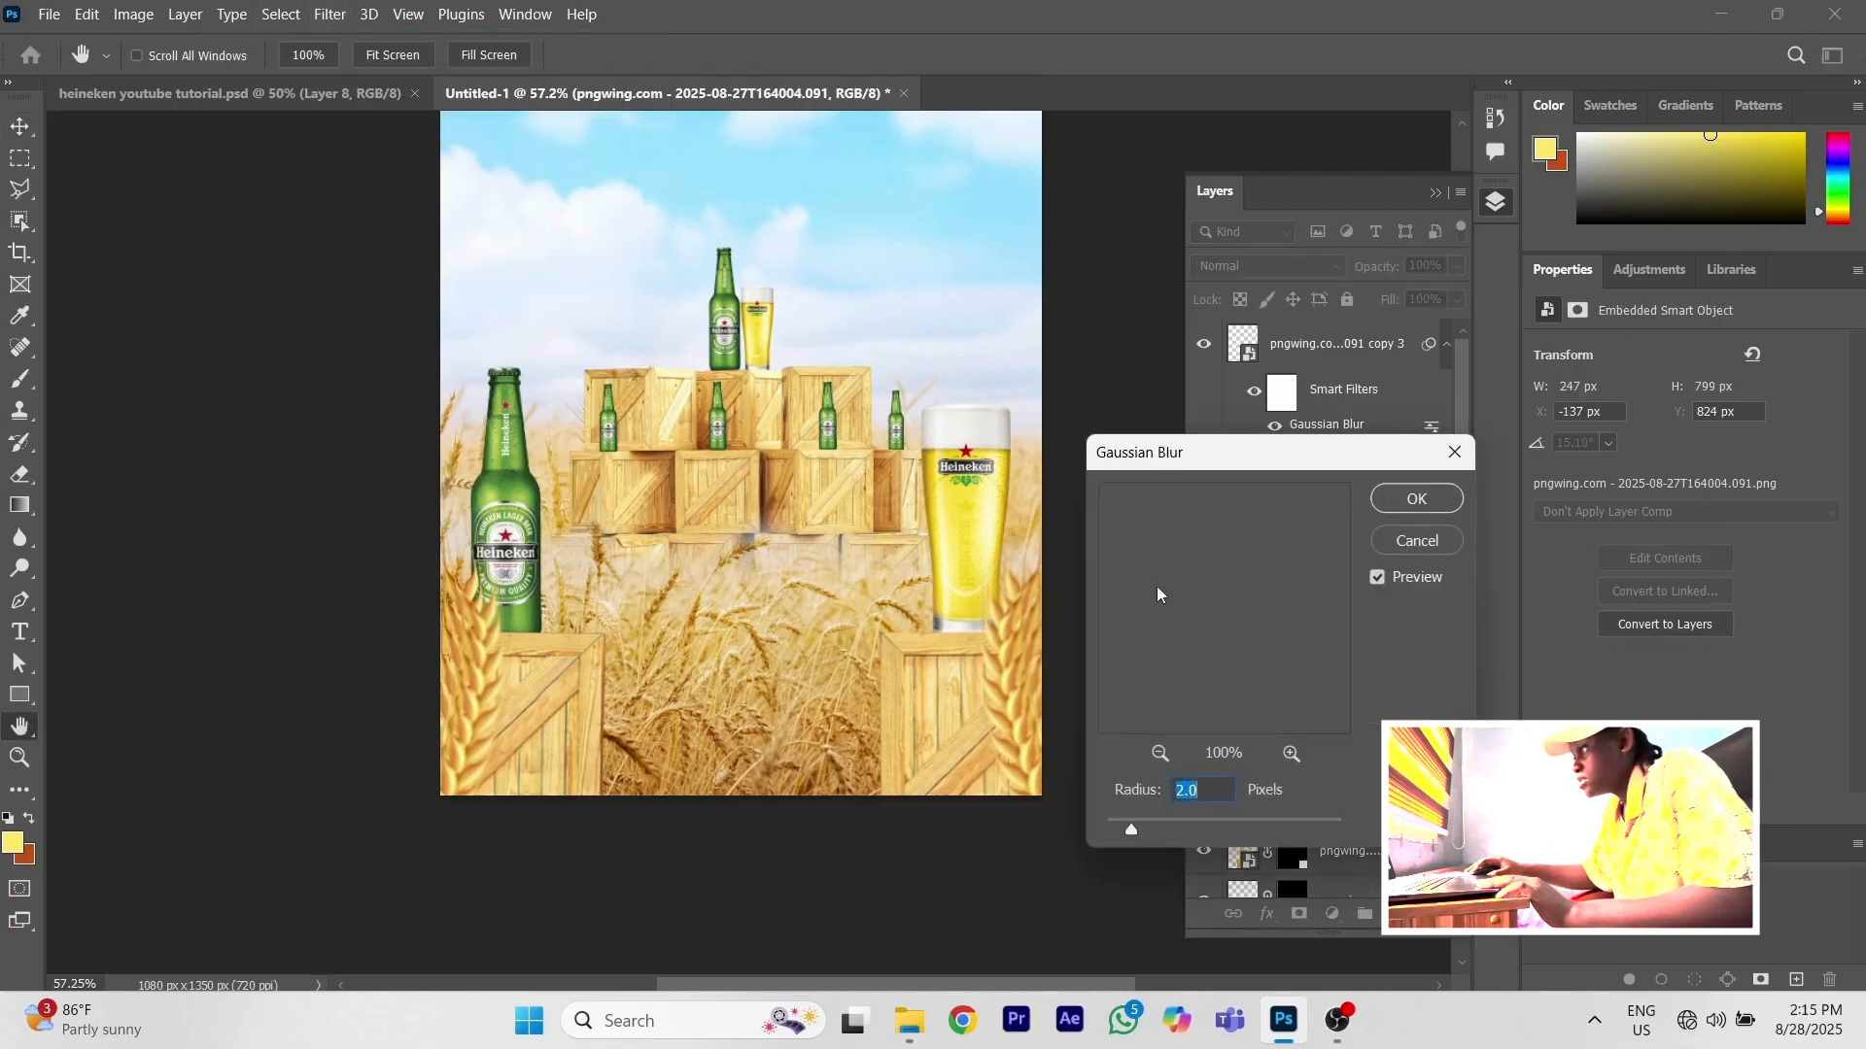
click(1417, 498)
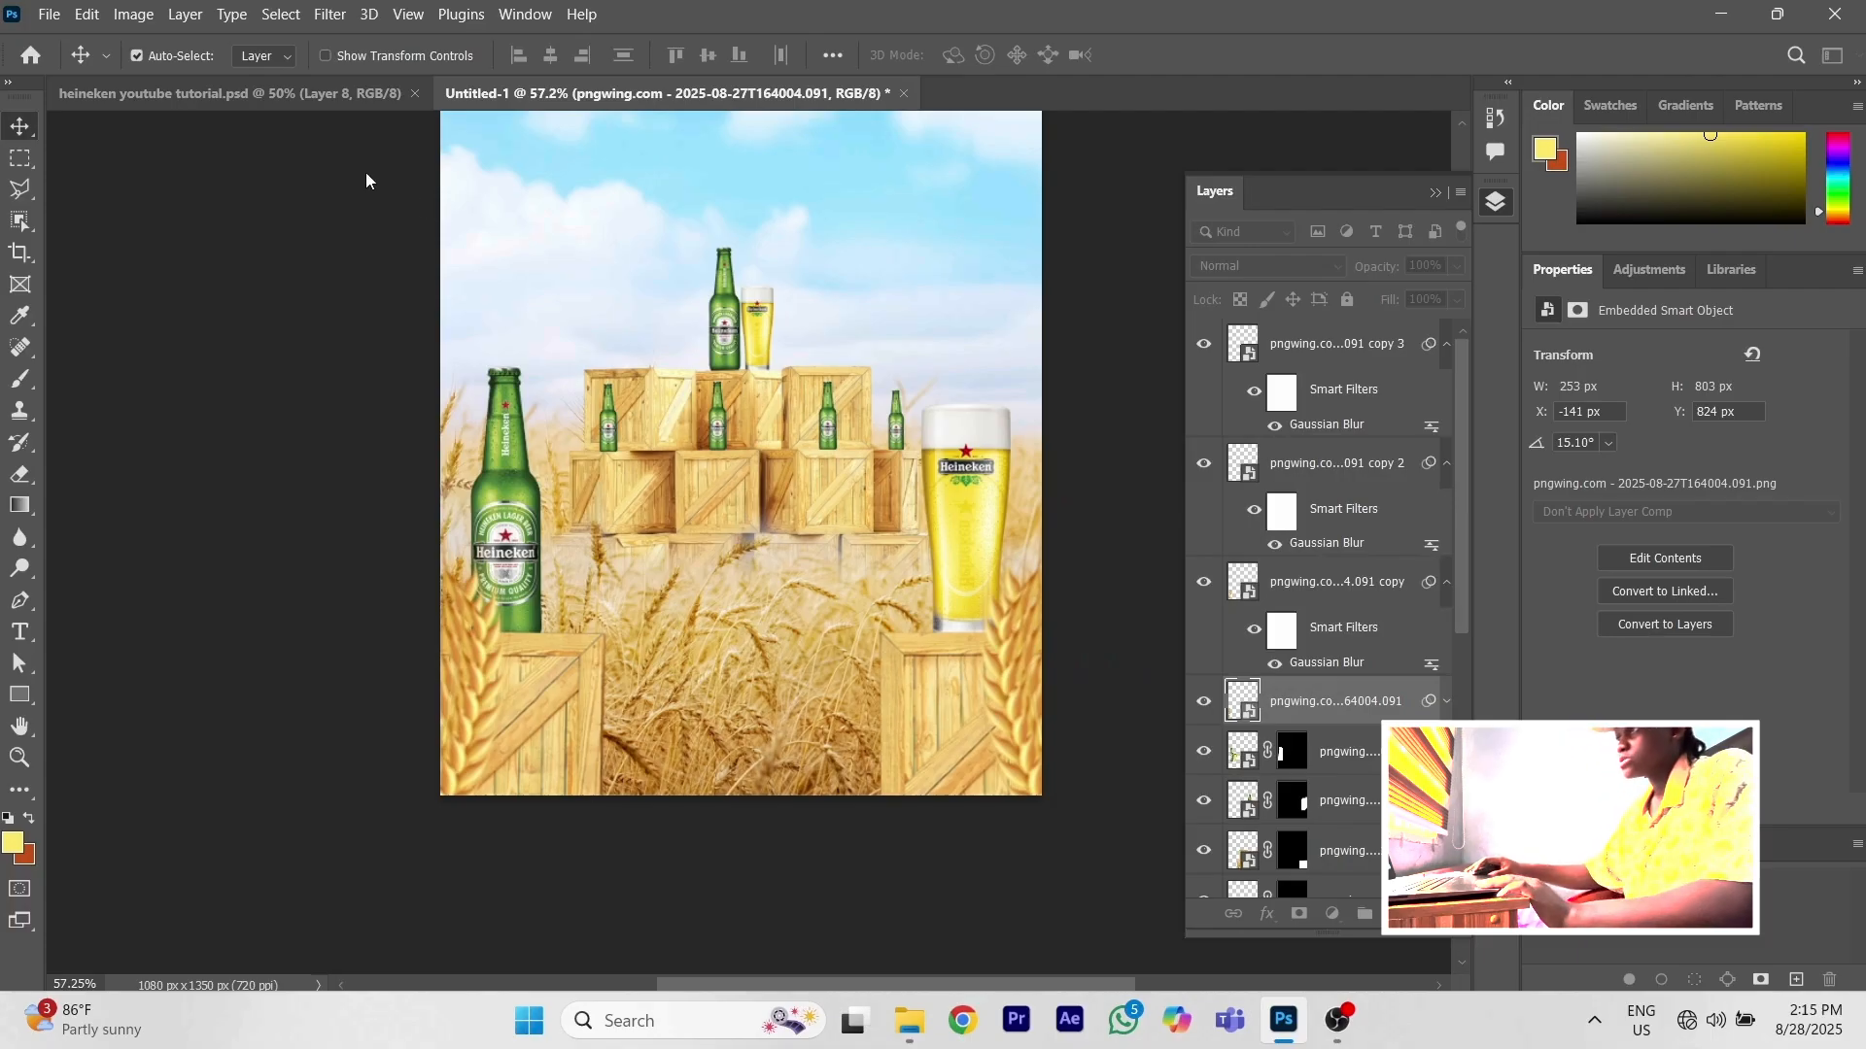
Compare with the finished flyer, then place the wheat ear image pngwing.com - 2025-08-27T164004.091 above the topmost layer
click(313, 94)
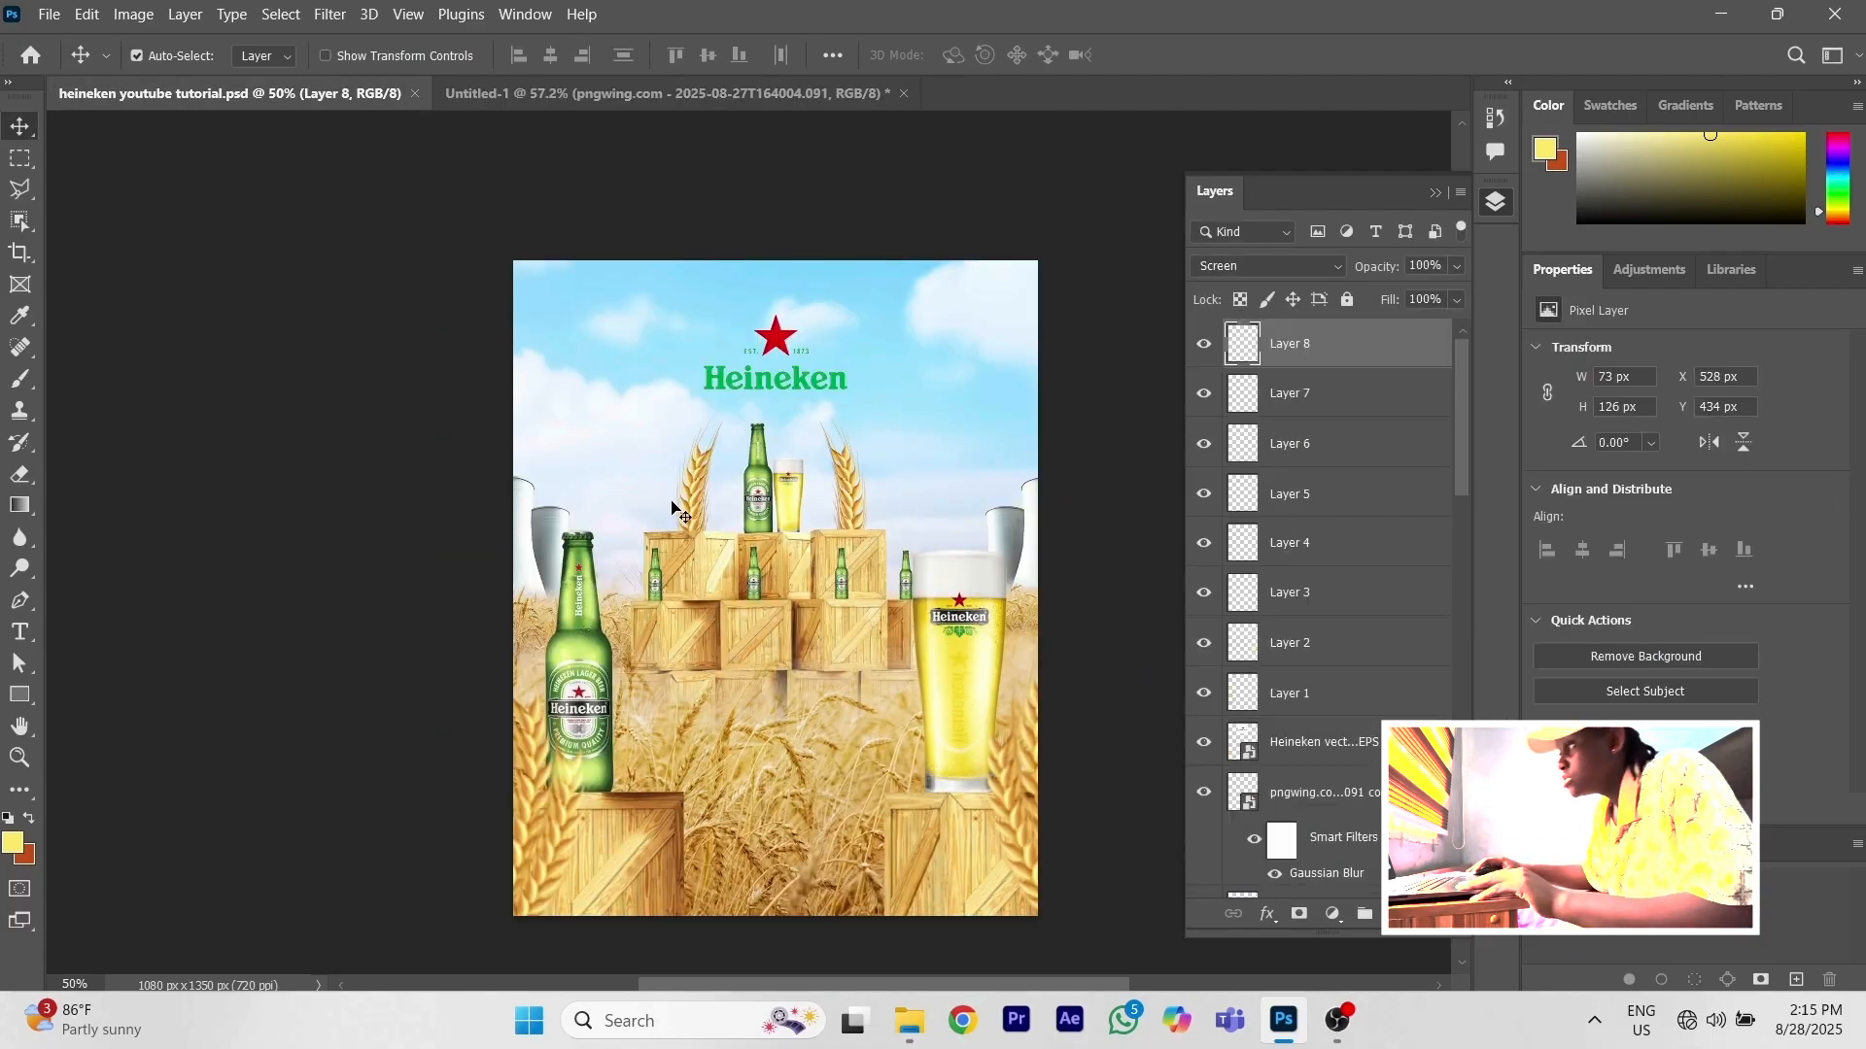
click(742, 93)
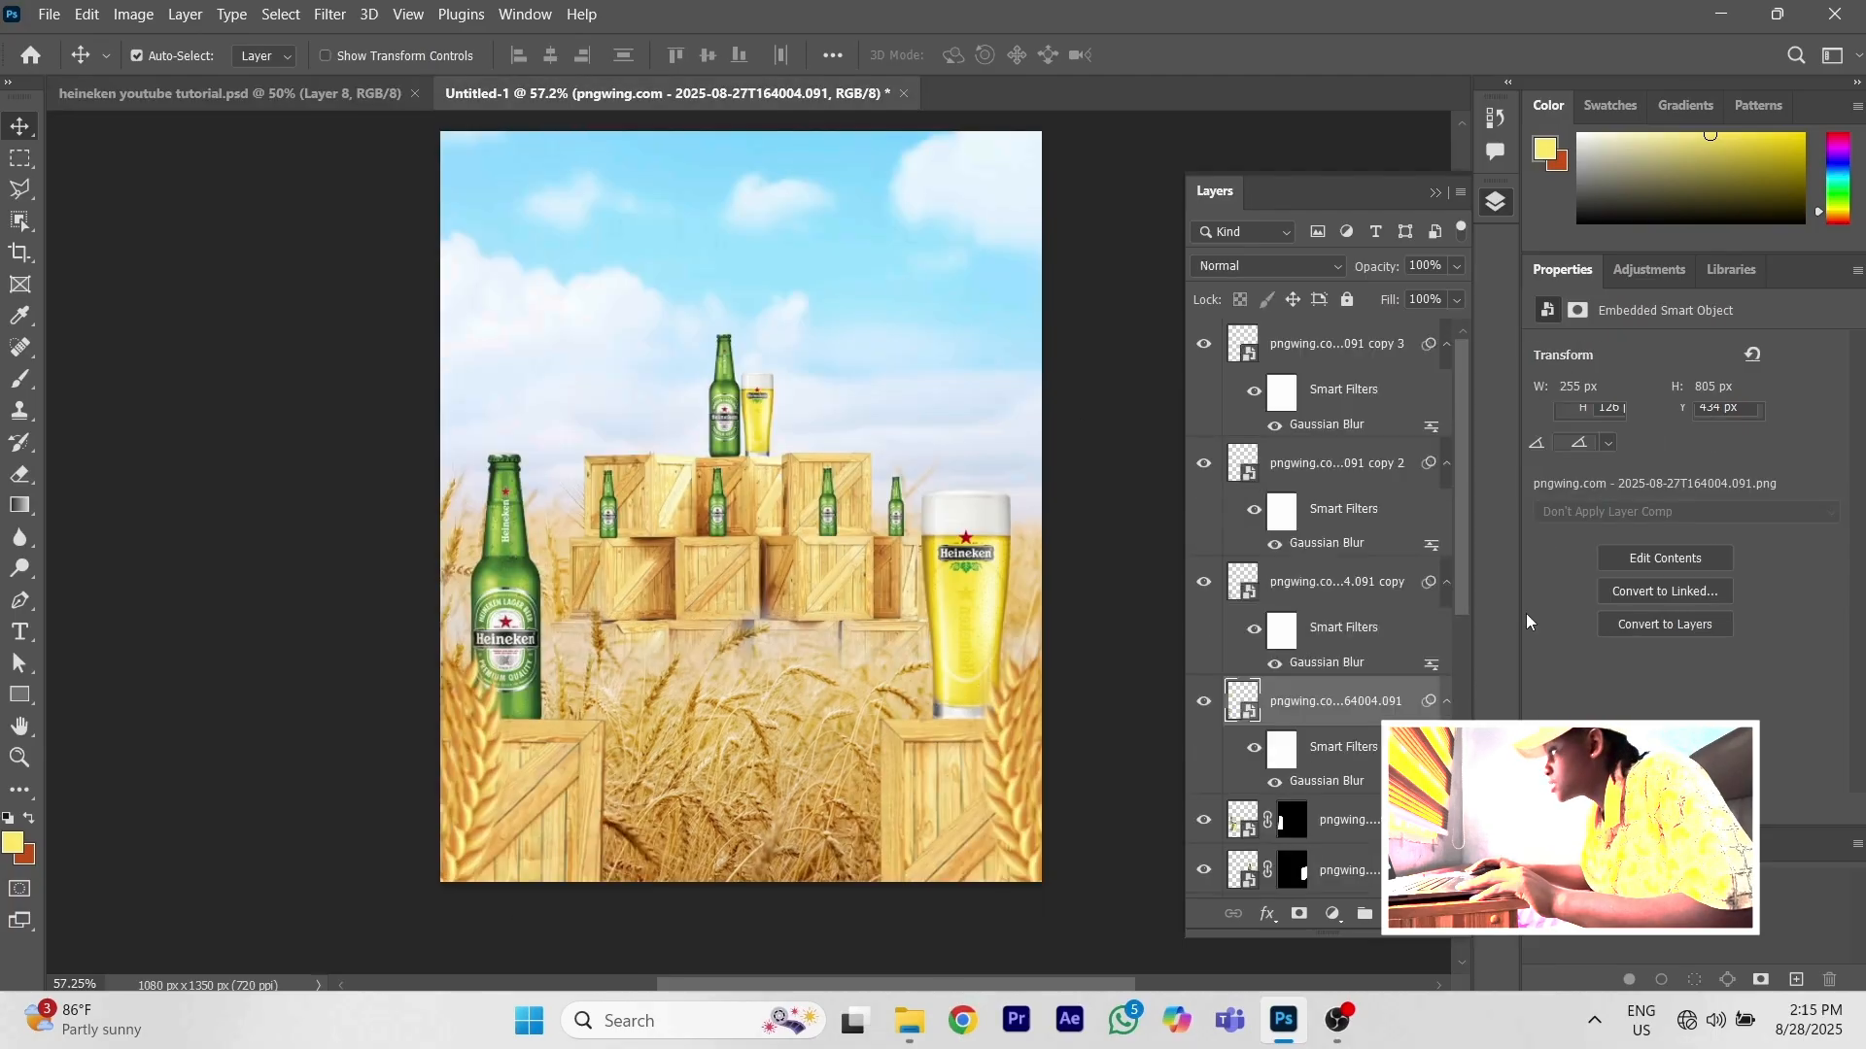
click(1320, 353)
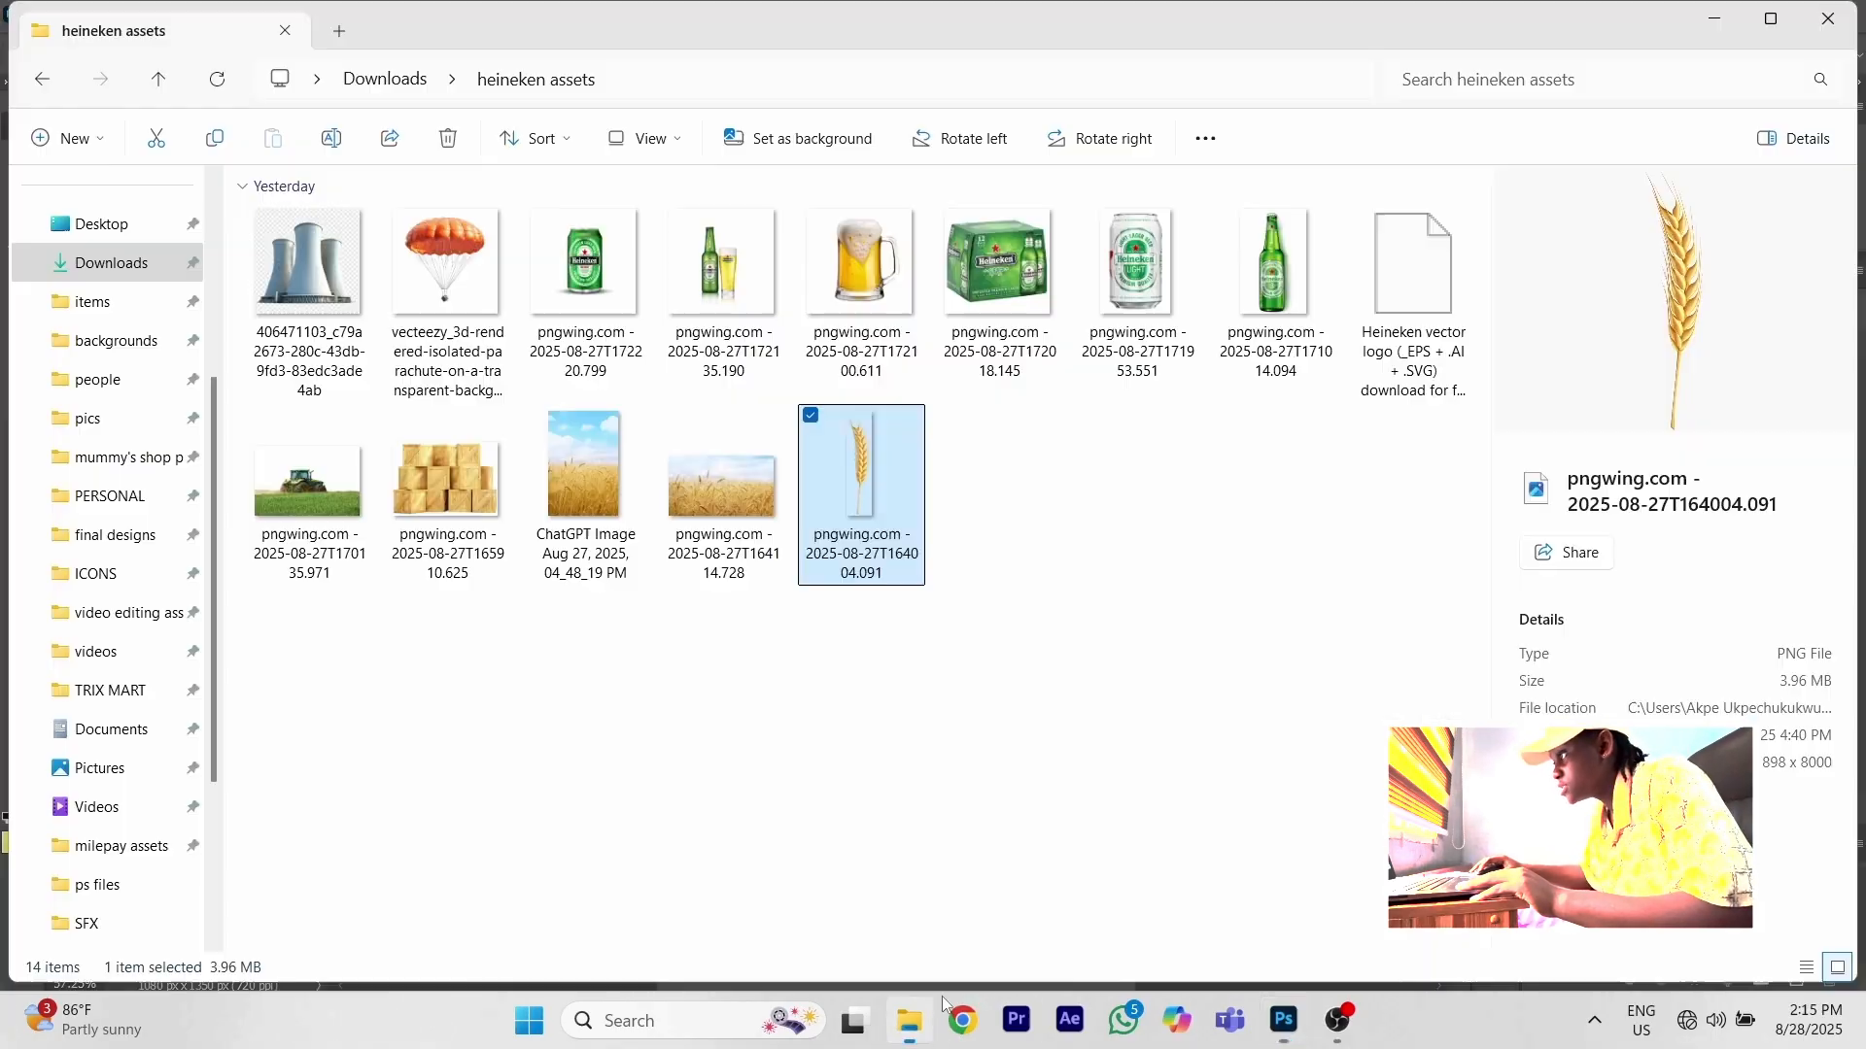
click(908, 1020)
drag(877, 562, 670, 463)
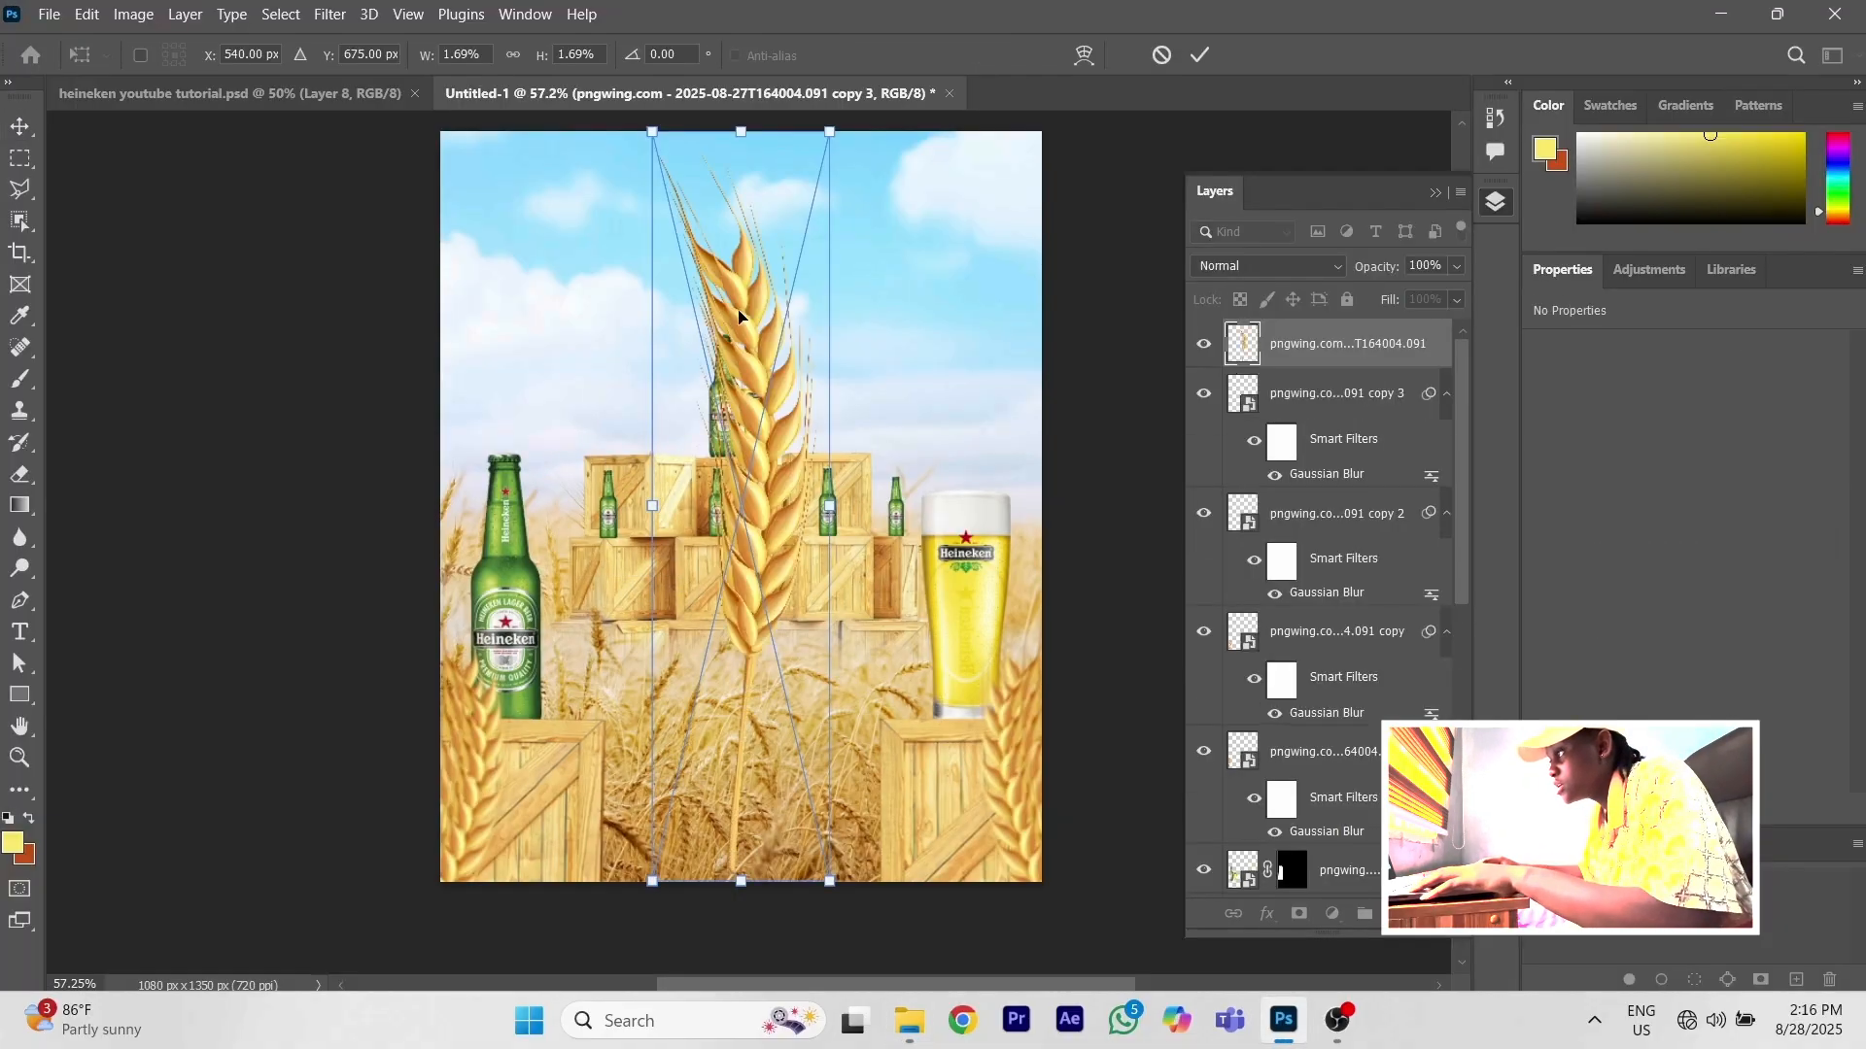
Scale the placed wheat ear down to about 75 x 340 px and stand it on the top crate row, right of the small beer glass
drag(792, 187, 694, 533)
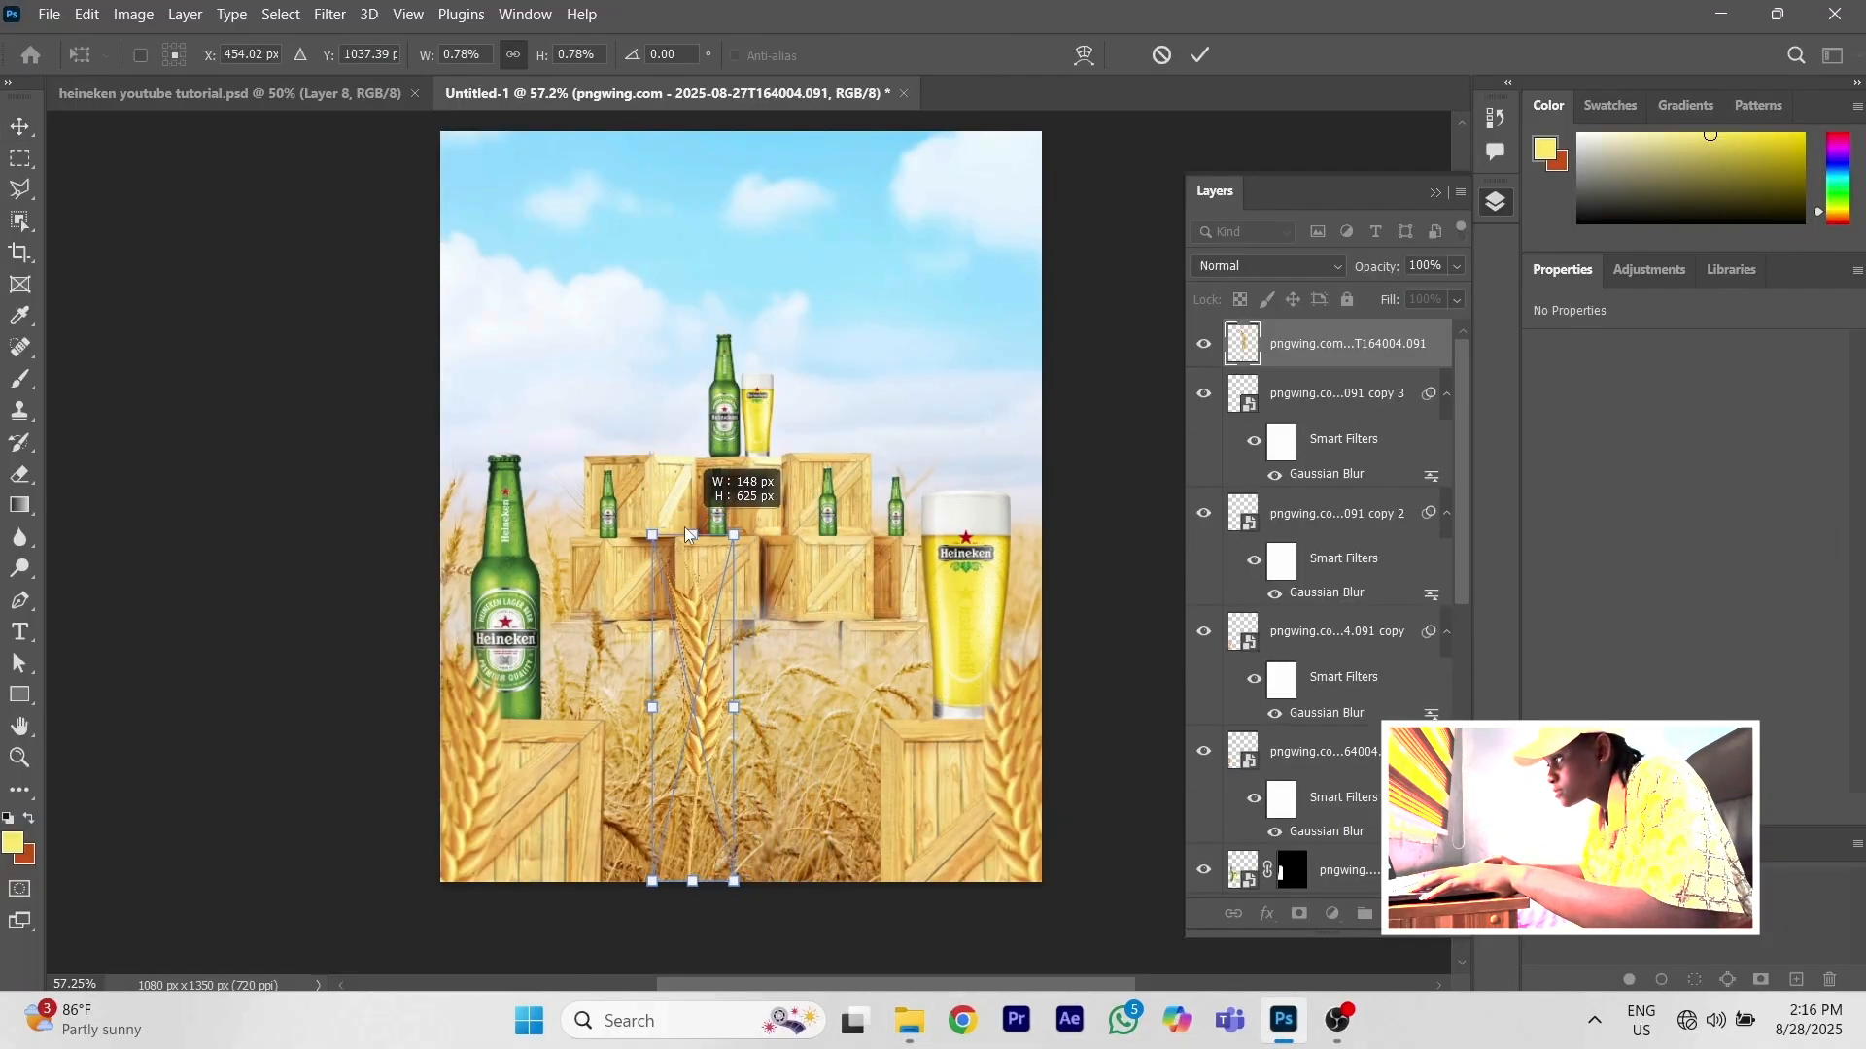
drag(704, 701, 827, 452)
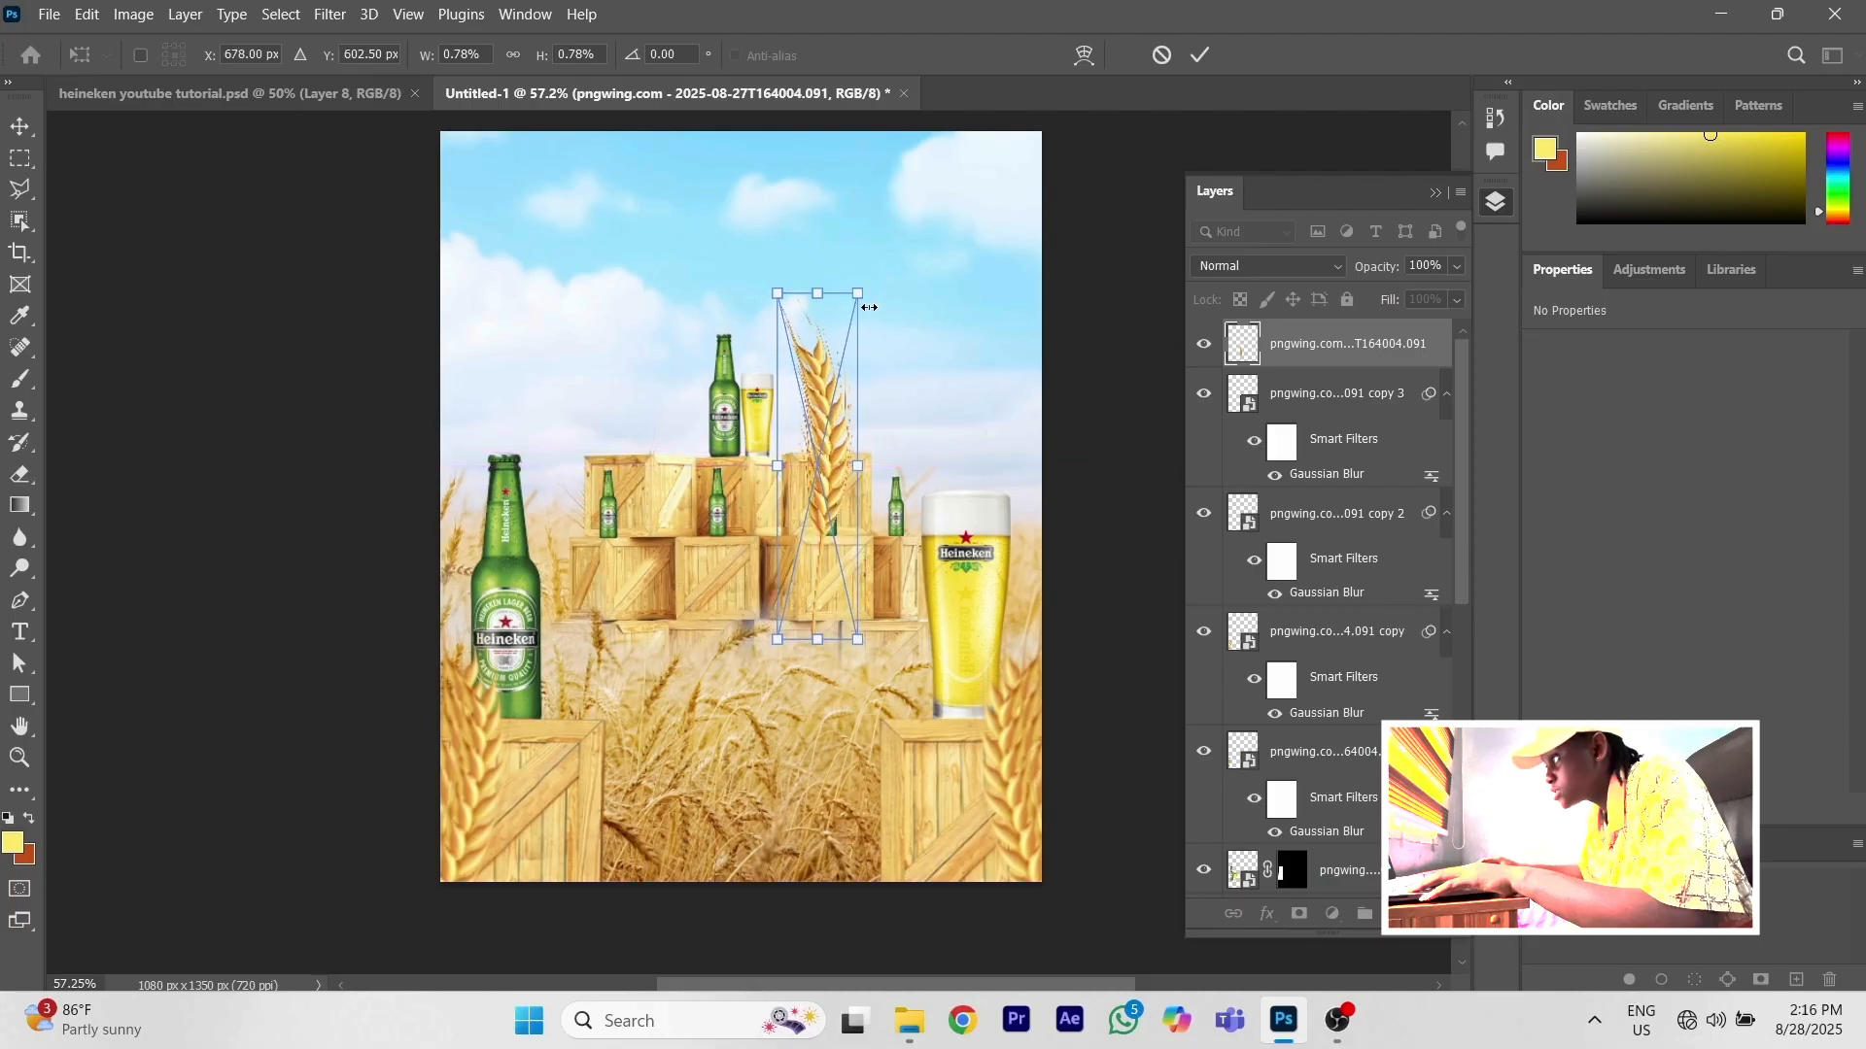
drag(858, 292, 842, 360)
drag(807, 452, 820, 409)
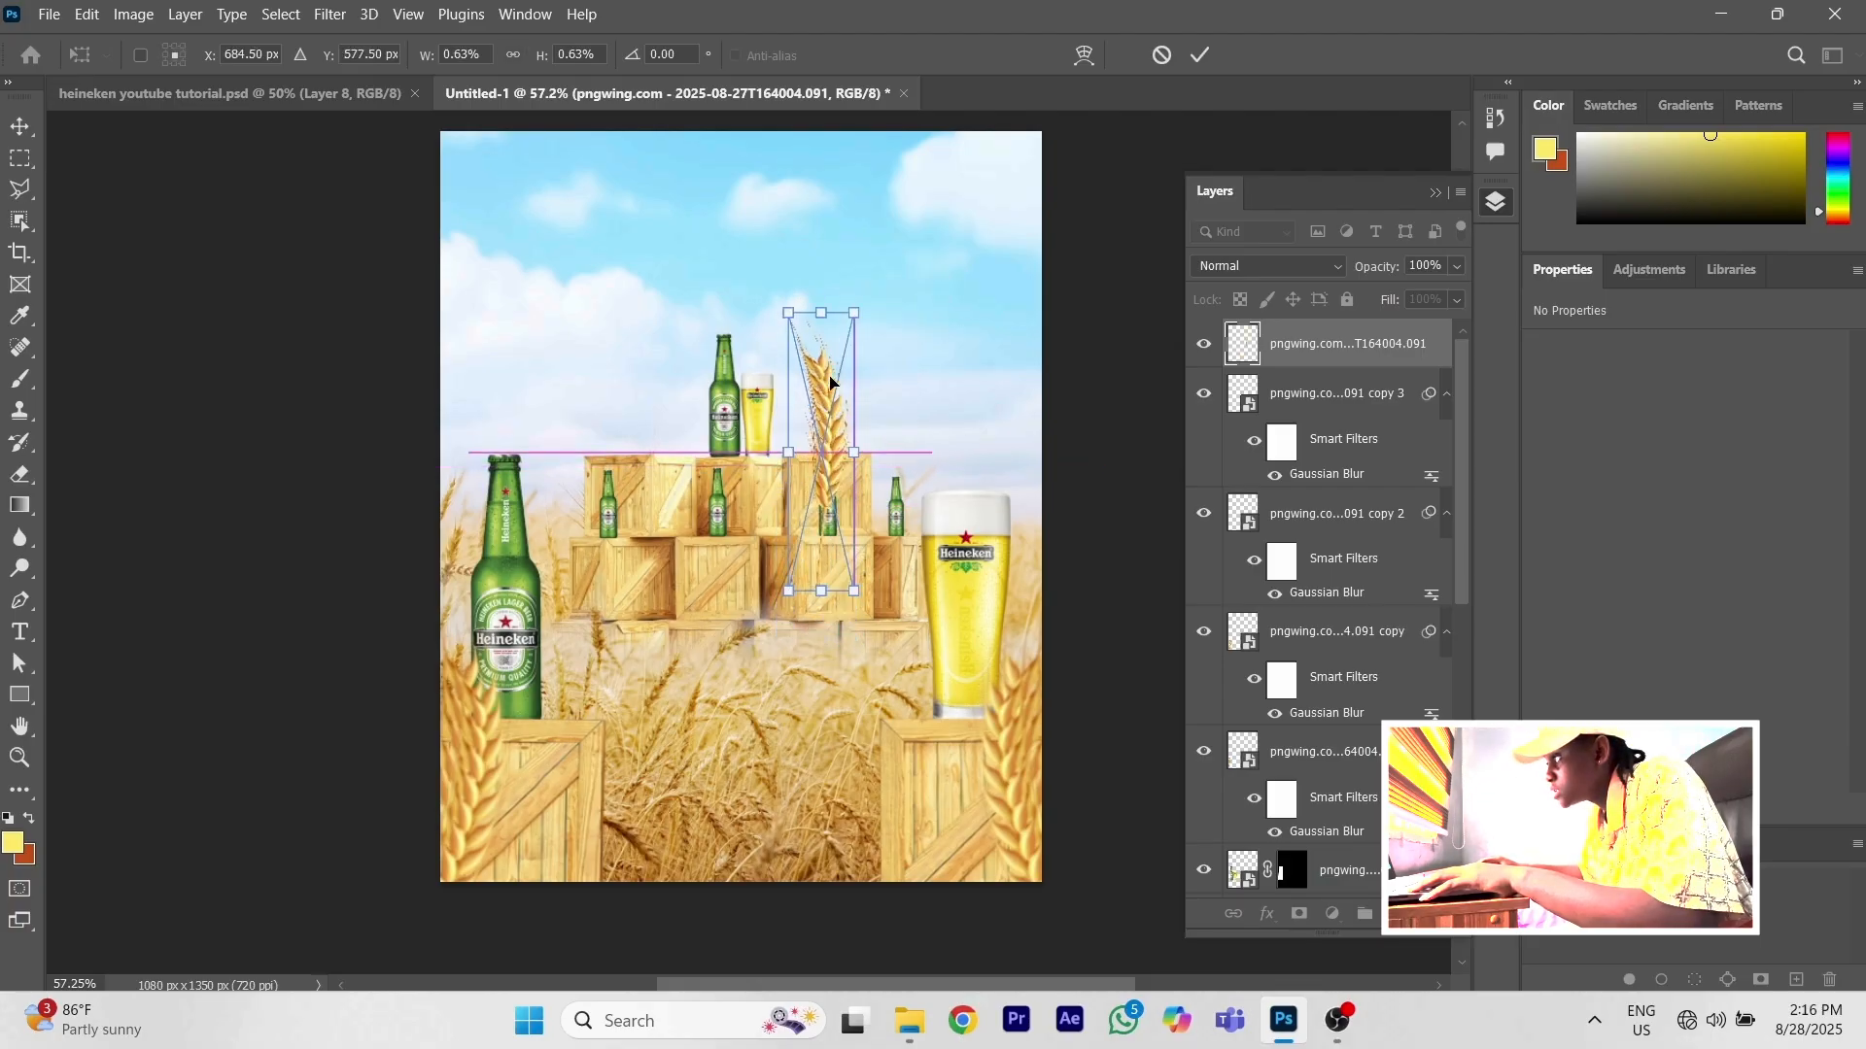
drag(854, 312, 833, 401)
drag(817, 471, 832, 408)
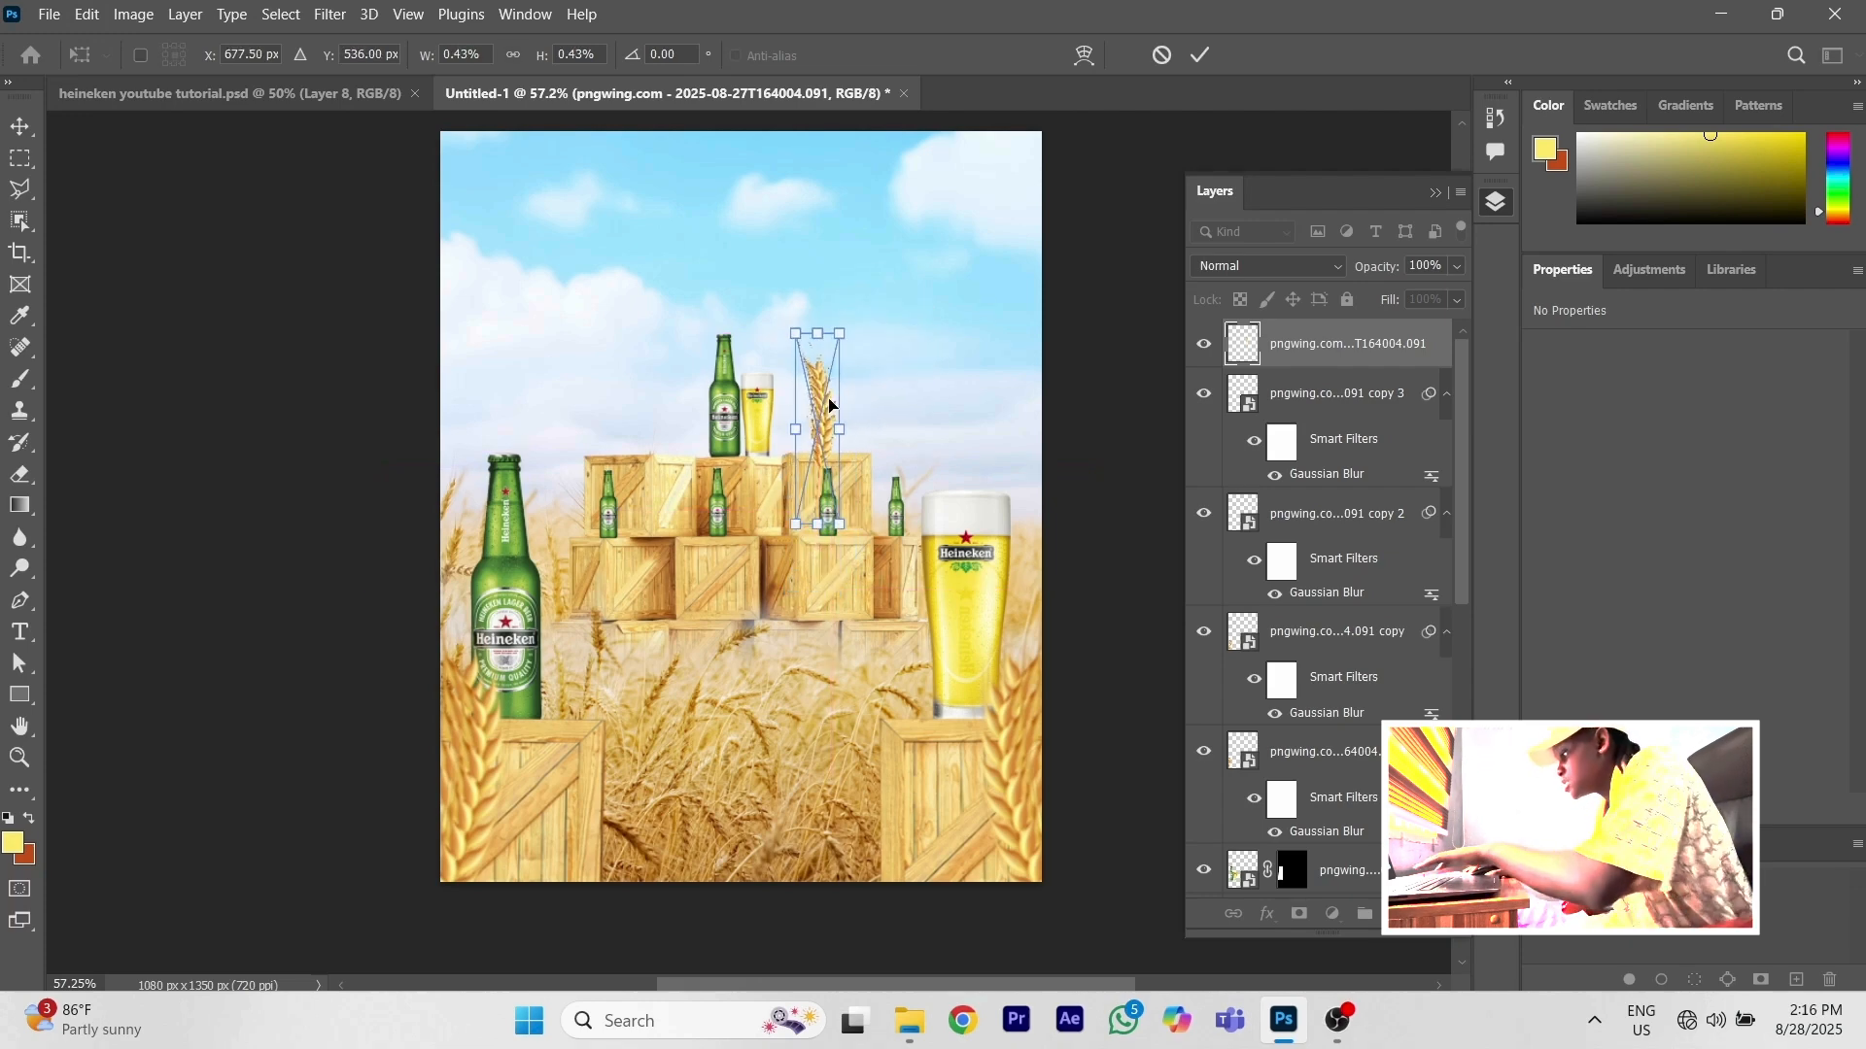
key(Return)
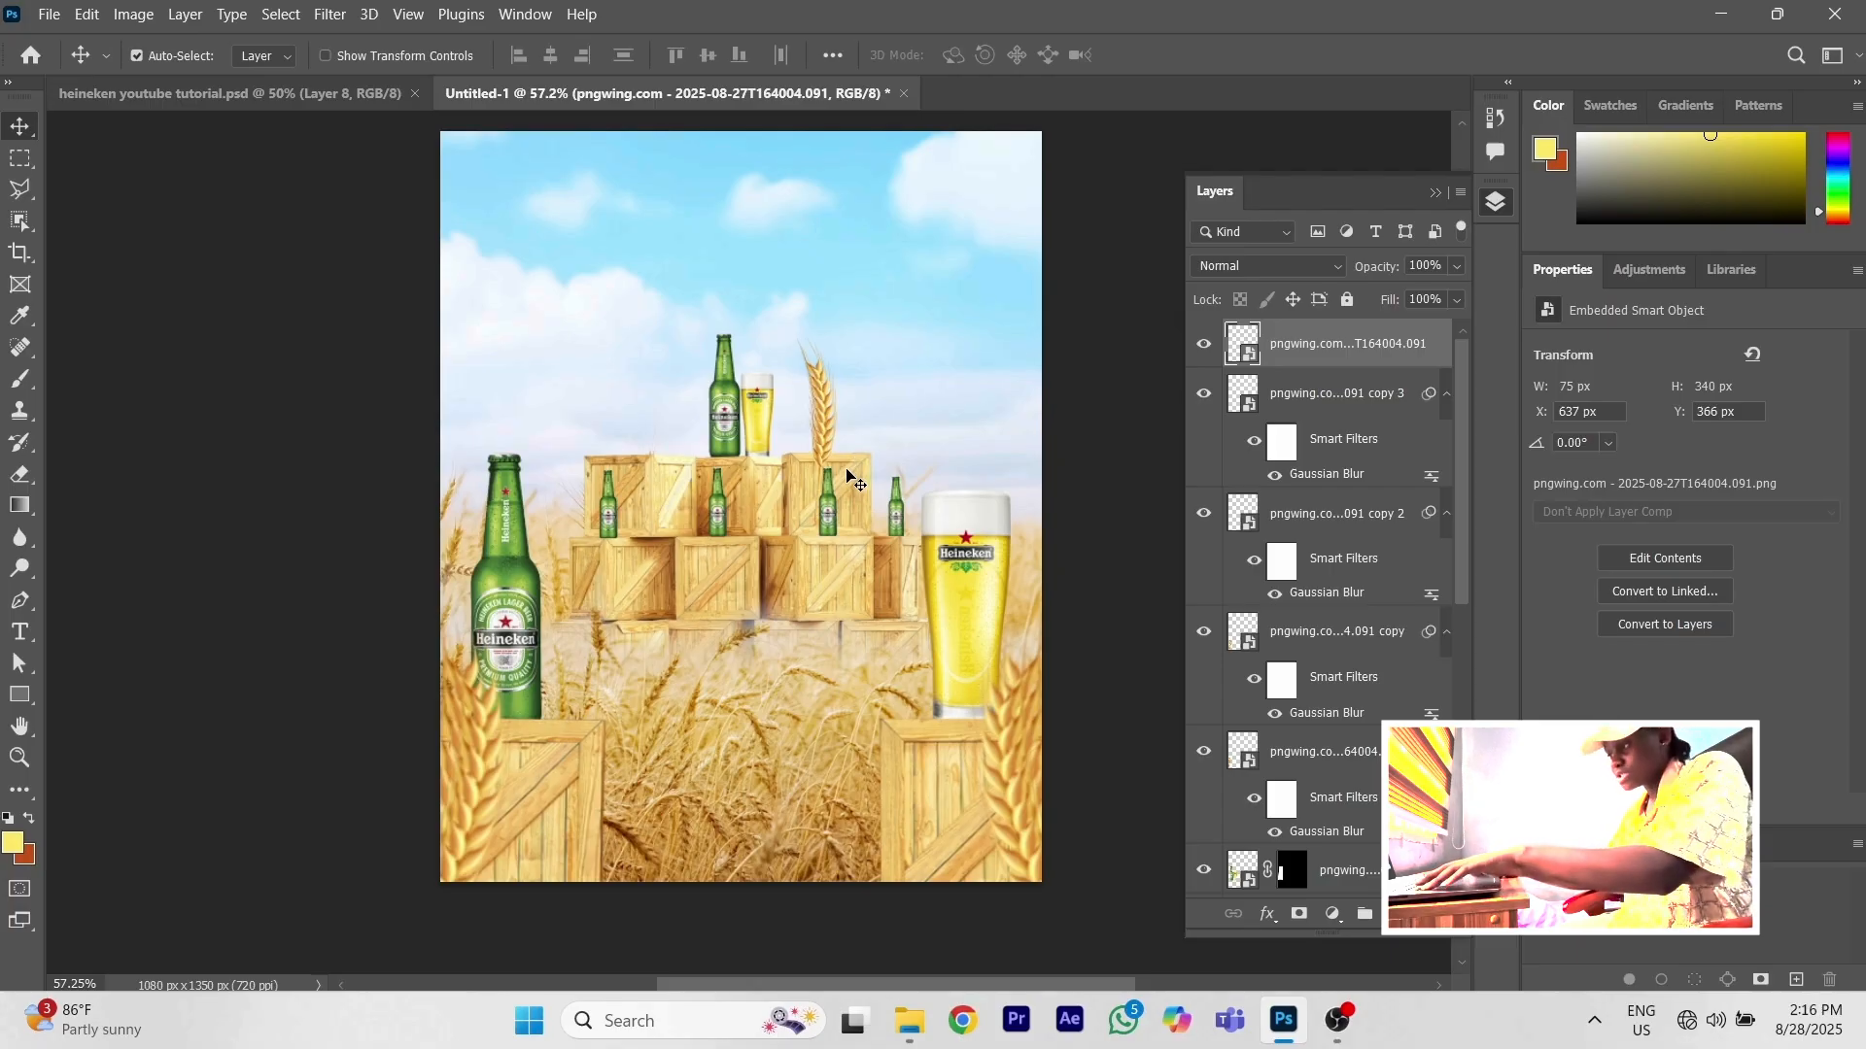
Duplicate the small wheat ear, flip the copy horizontally and move it onto the left crate of the top row
key(ctrl+j)
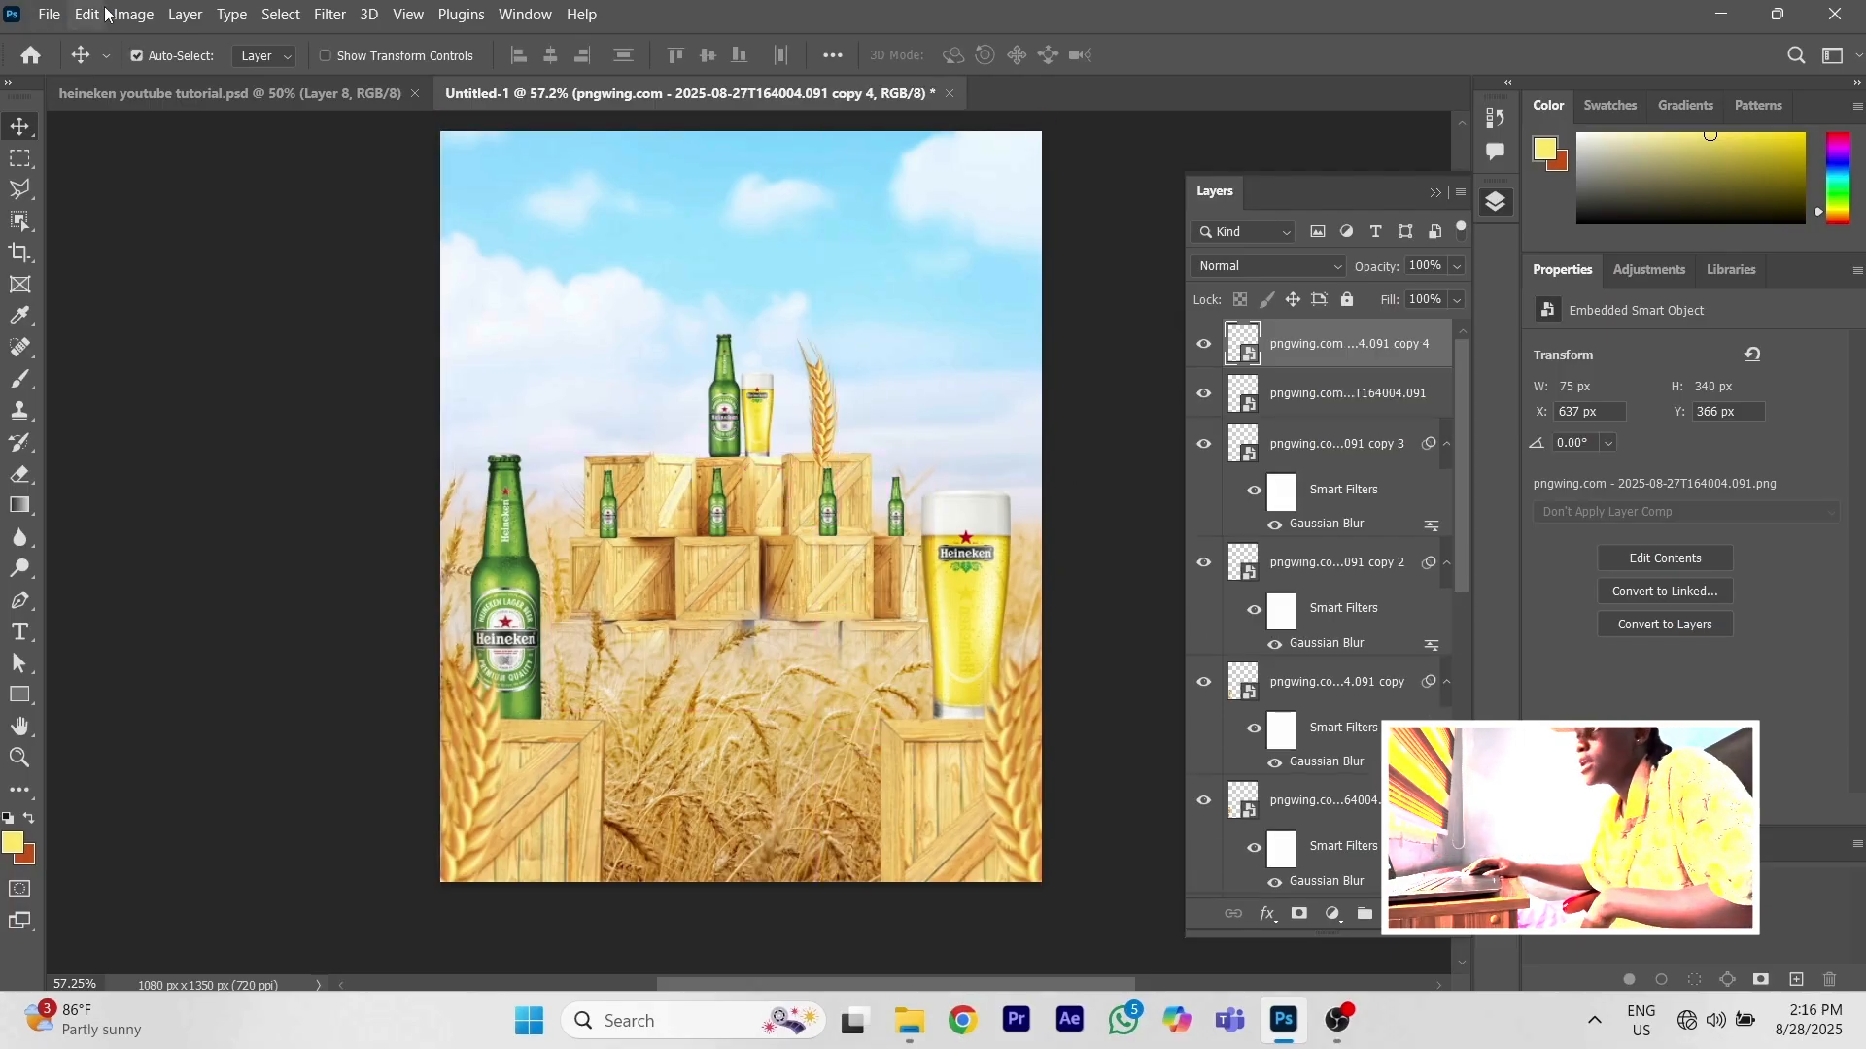
click(86, 13)
mouse_move(311, 539)
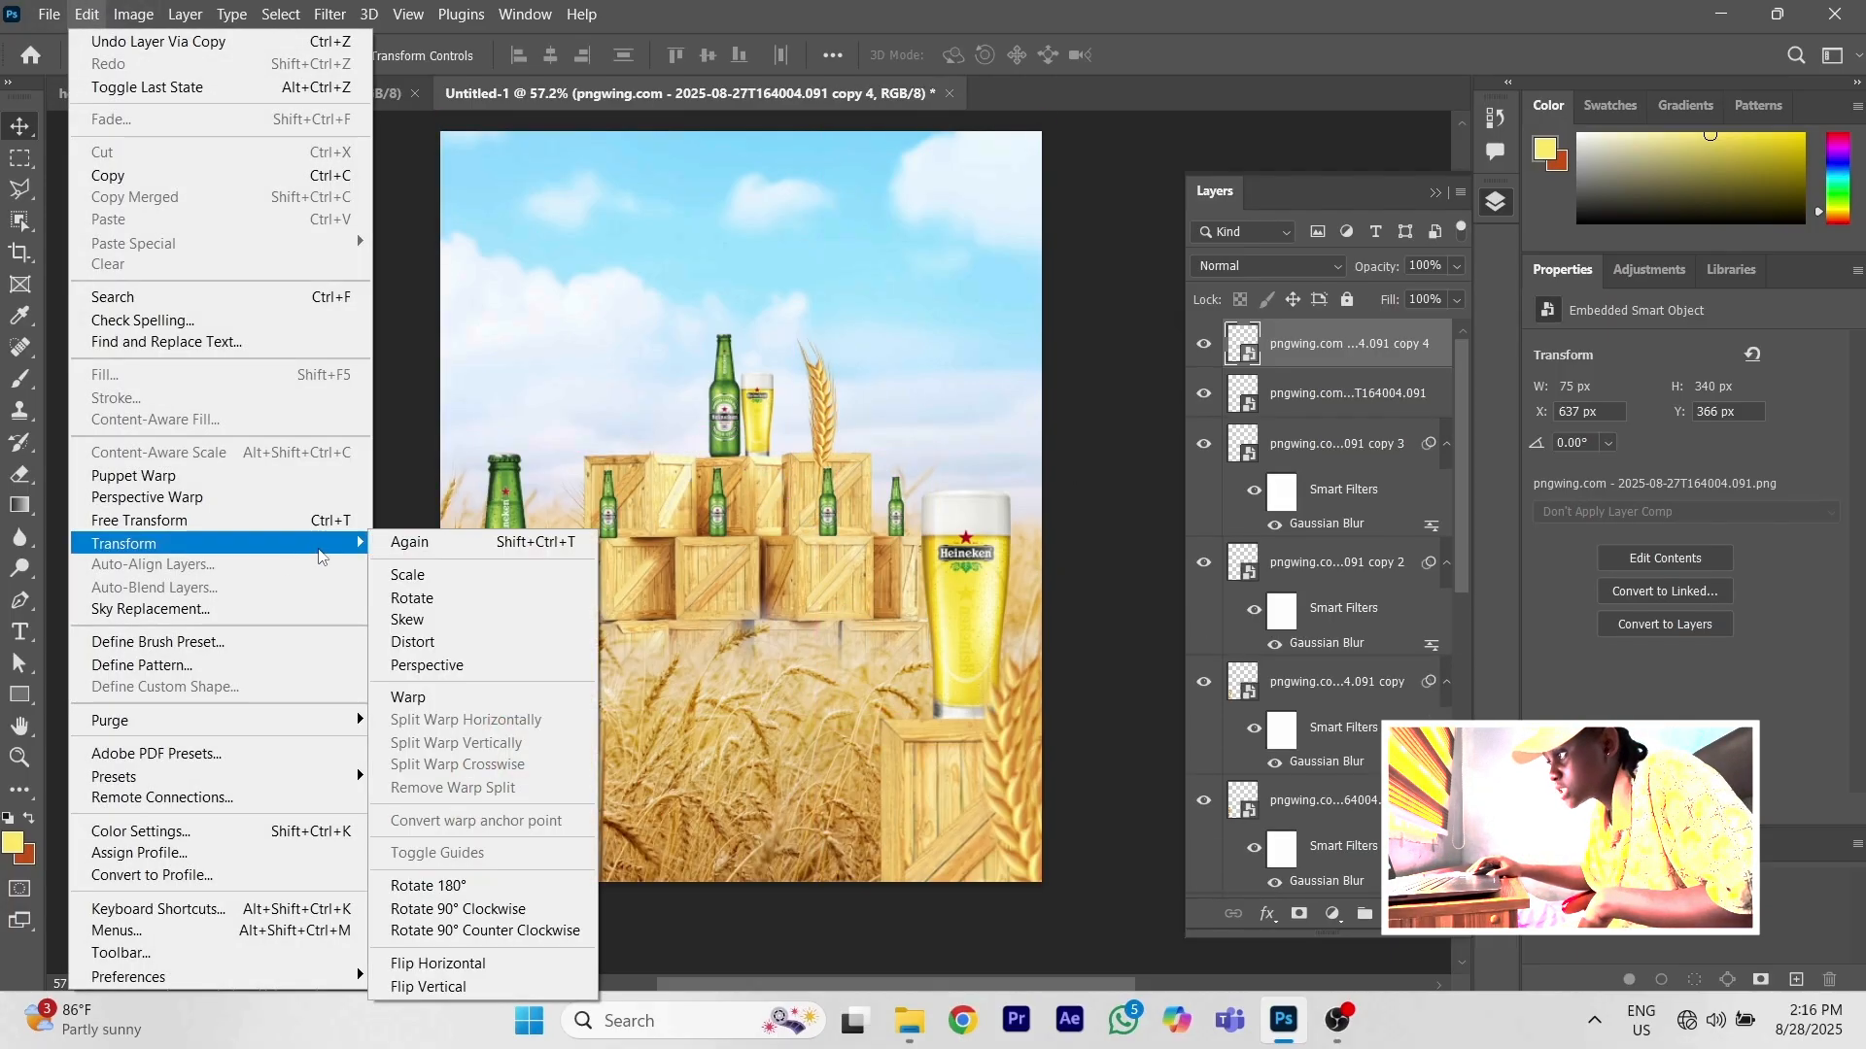
click(450, 960)
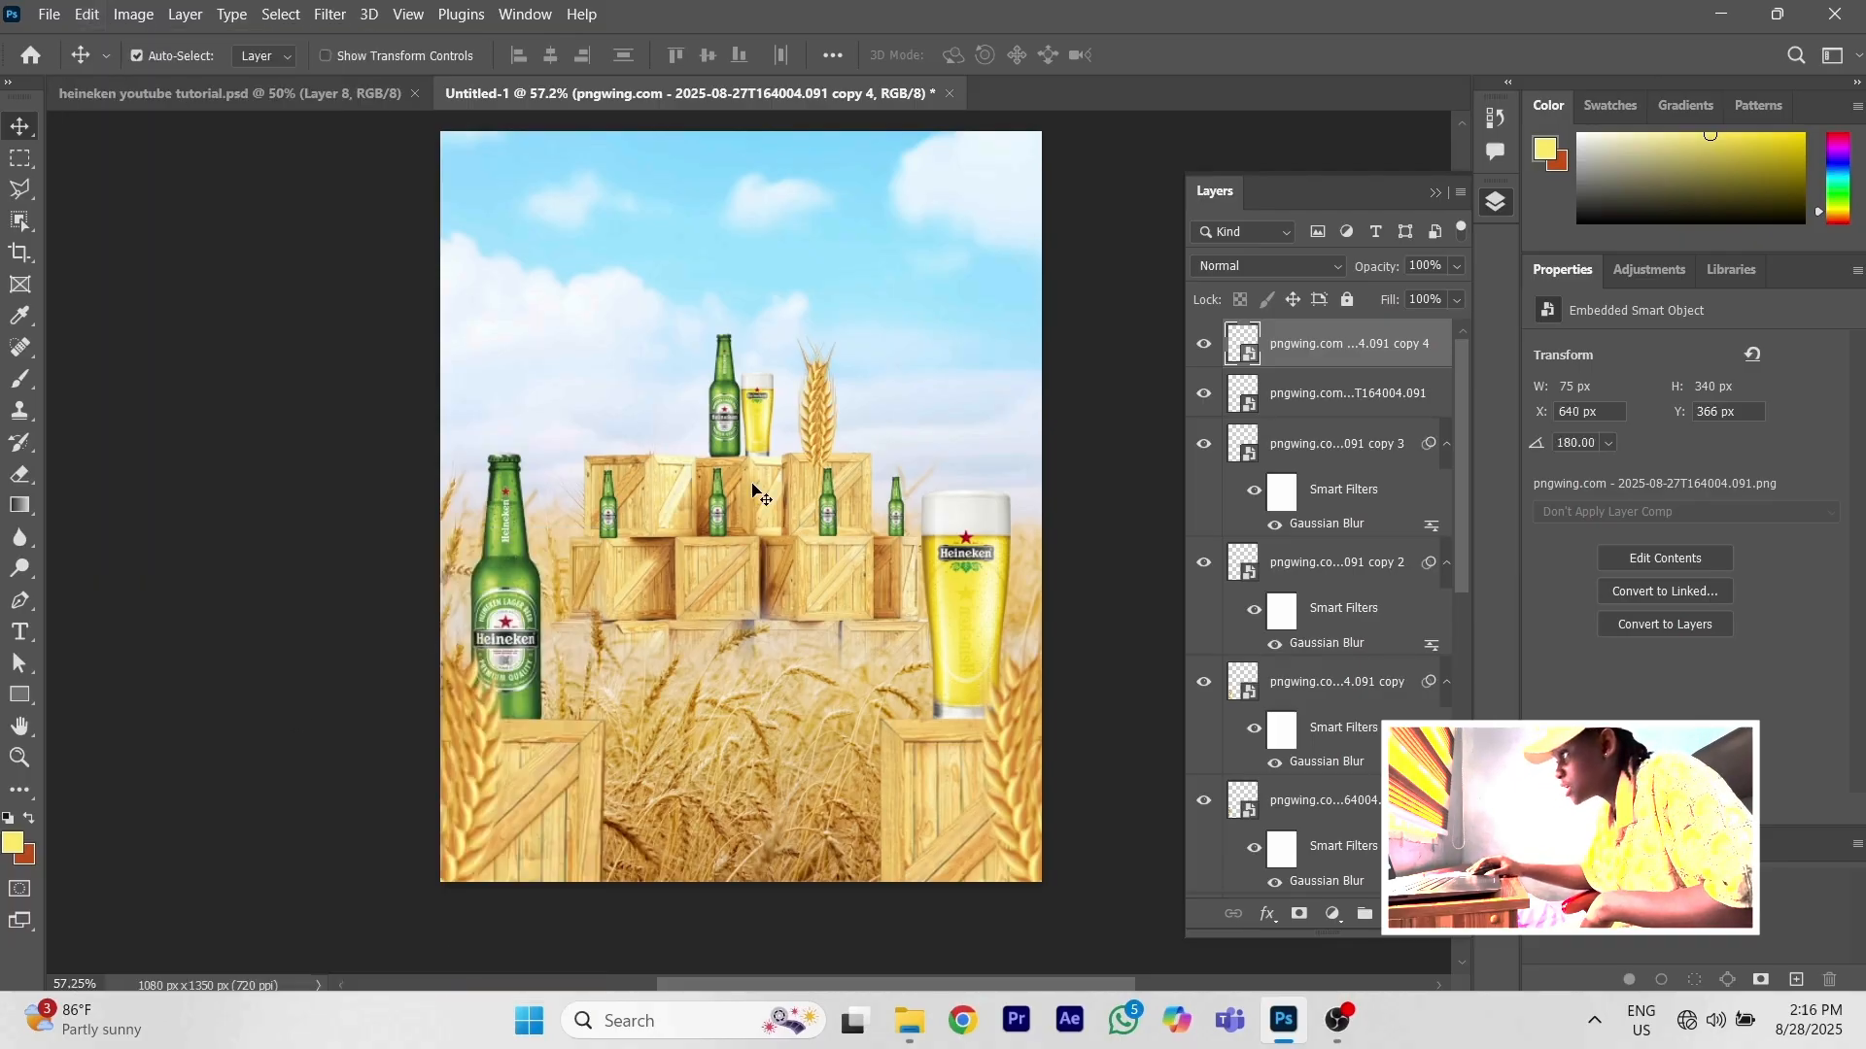
drag(802, 432, 636, 437)
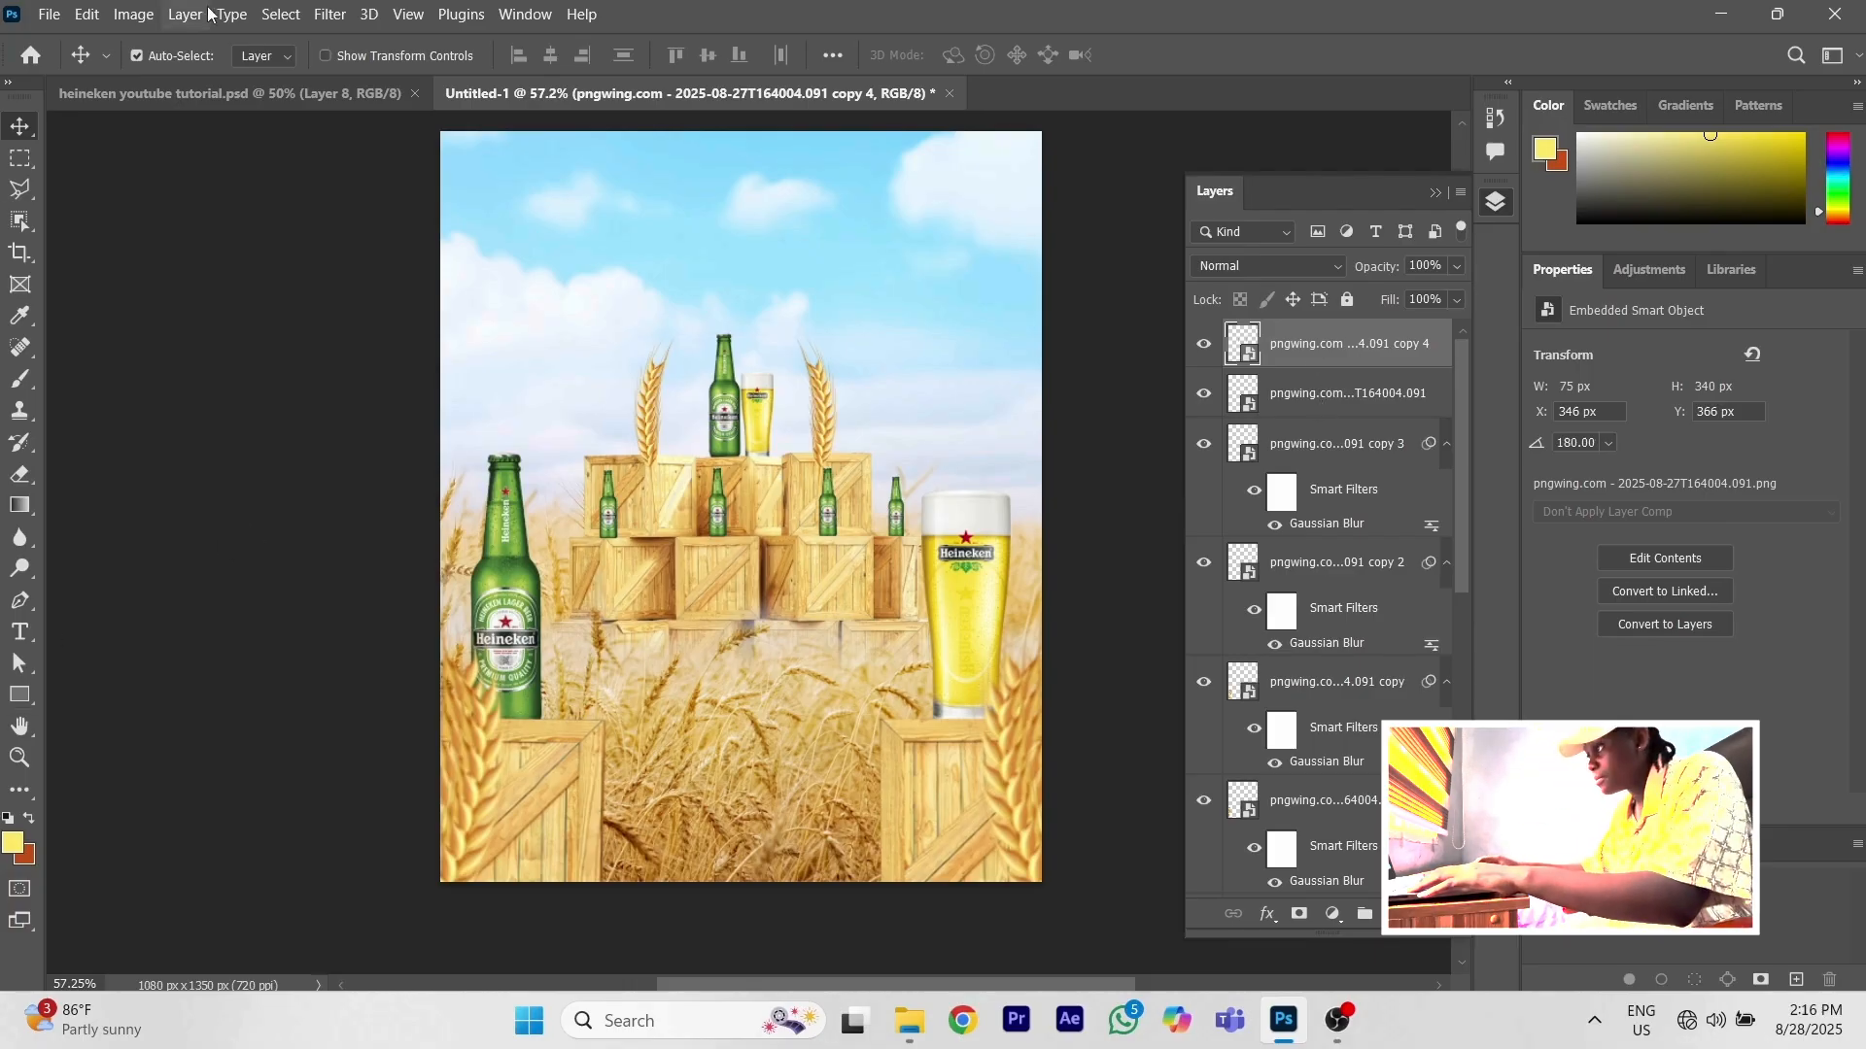
Move both small wheat ear layers behind the crates, directly above the wheat field background image, and deselect them
shift+click(1327, 399)
drag(1326, 398, 1267, 804)
scroll(733, 447, up, 3)
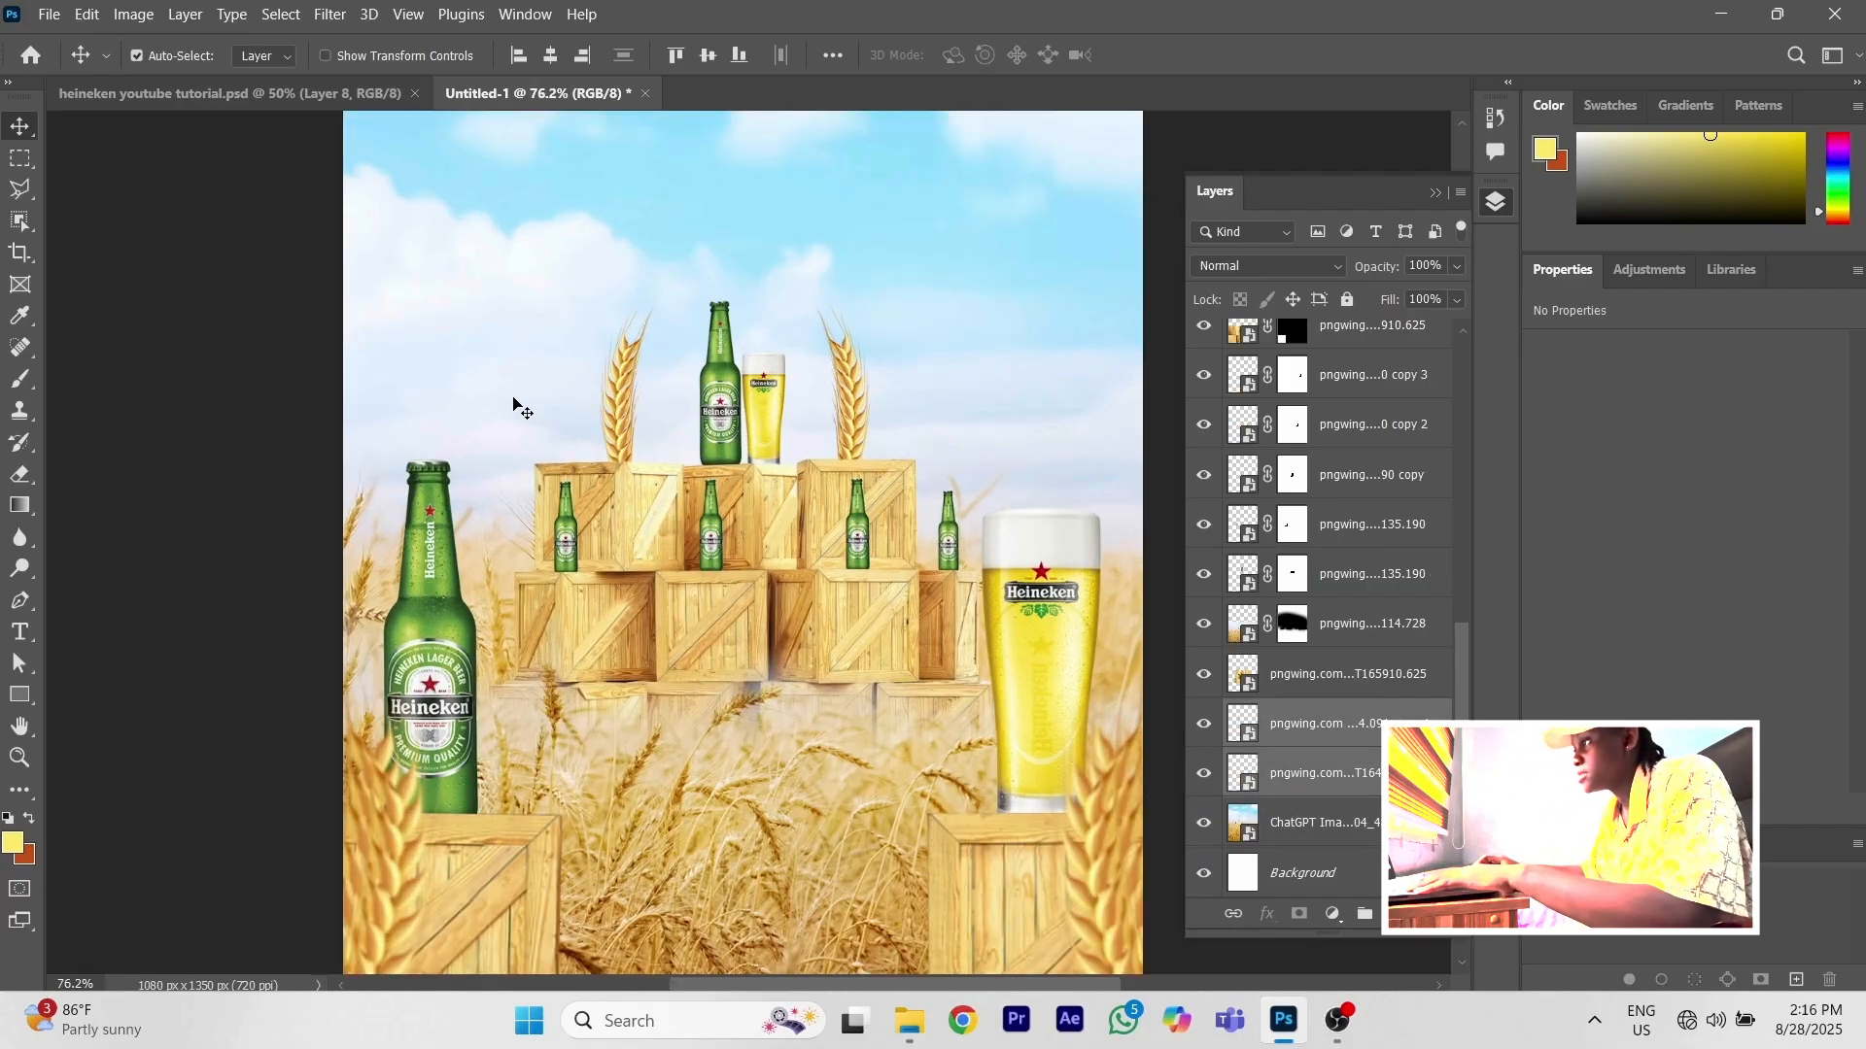
click(271, 401)
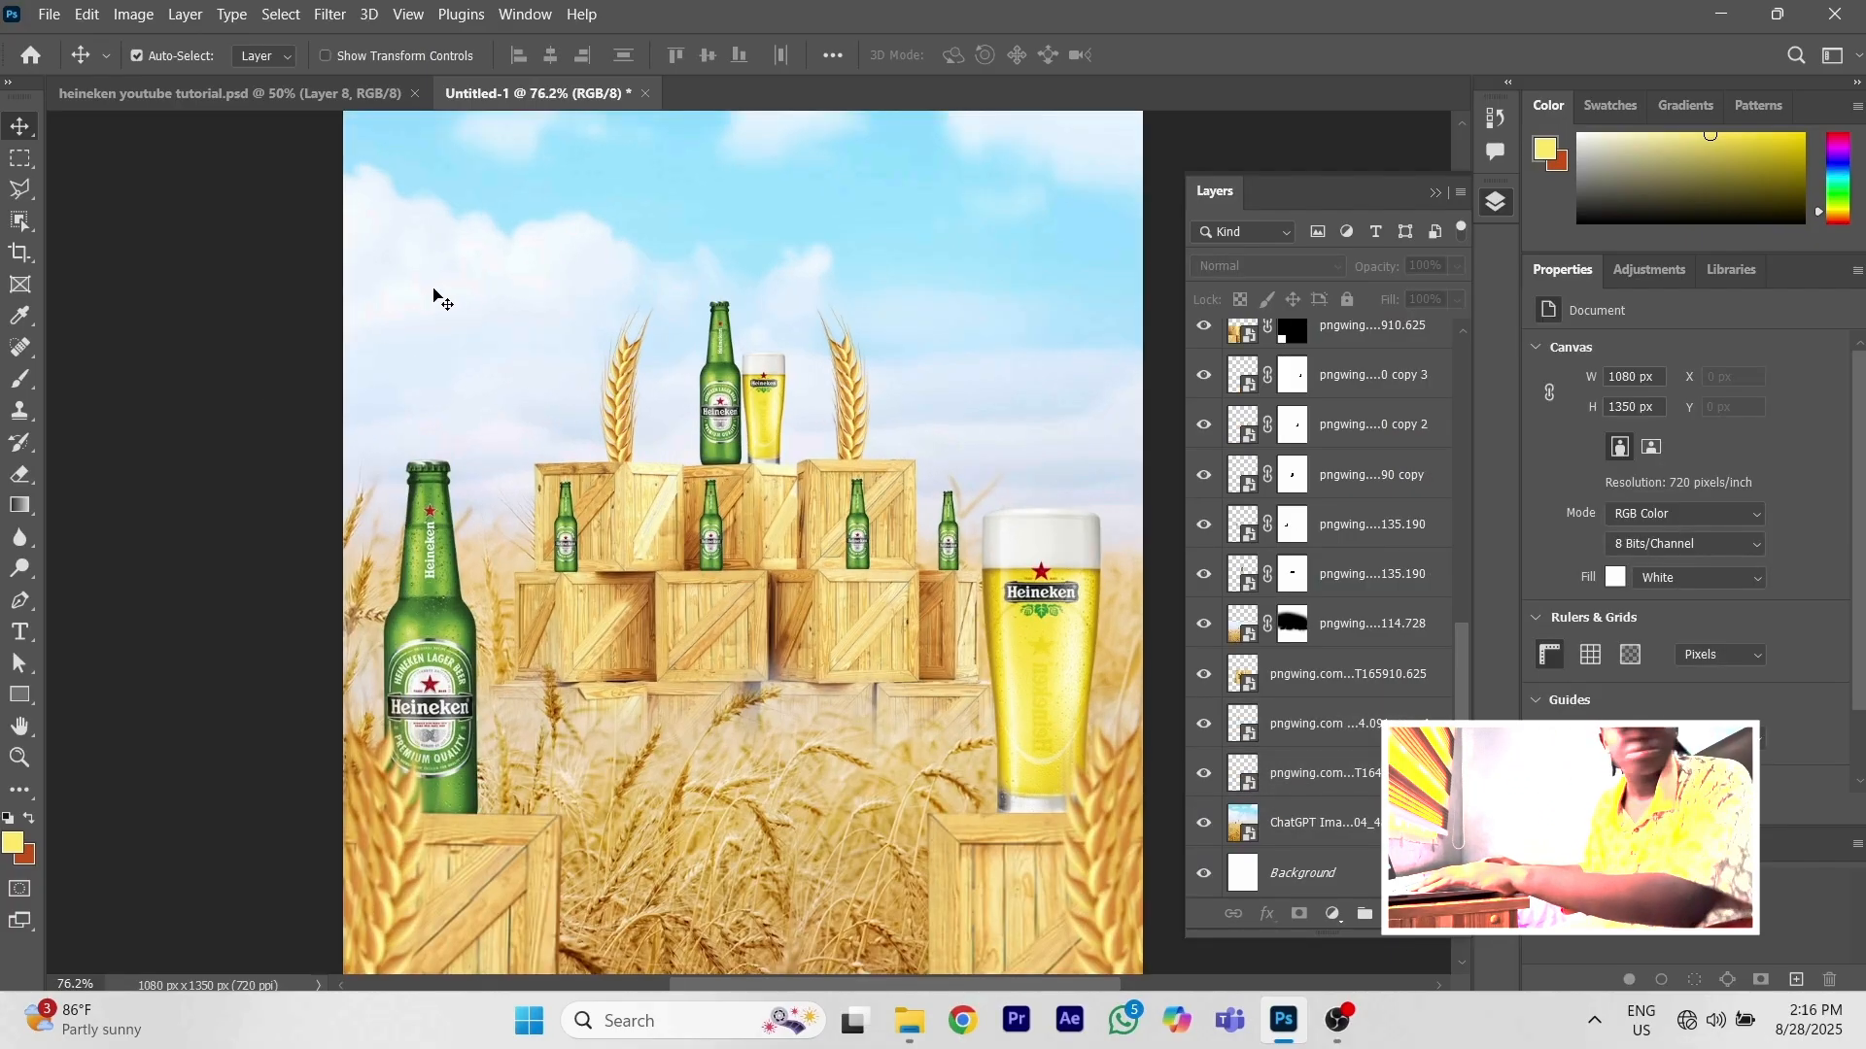
Nudge the small left wheat ear toward the bottle until its X position is 356 px
click(626, 381)
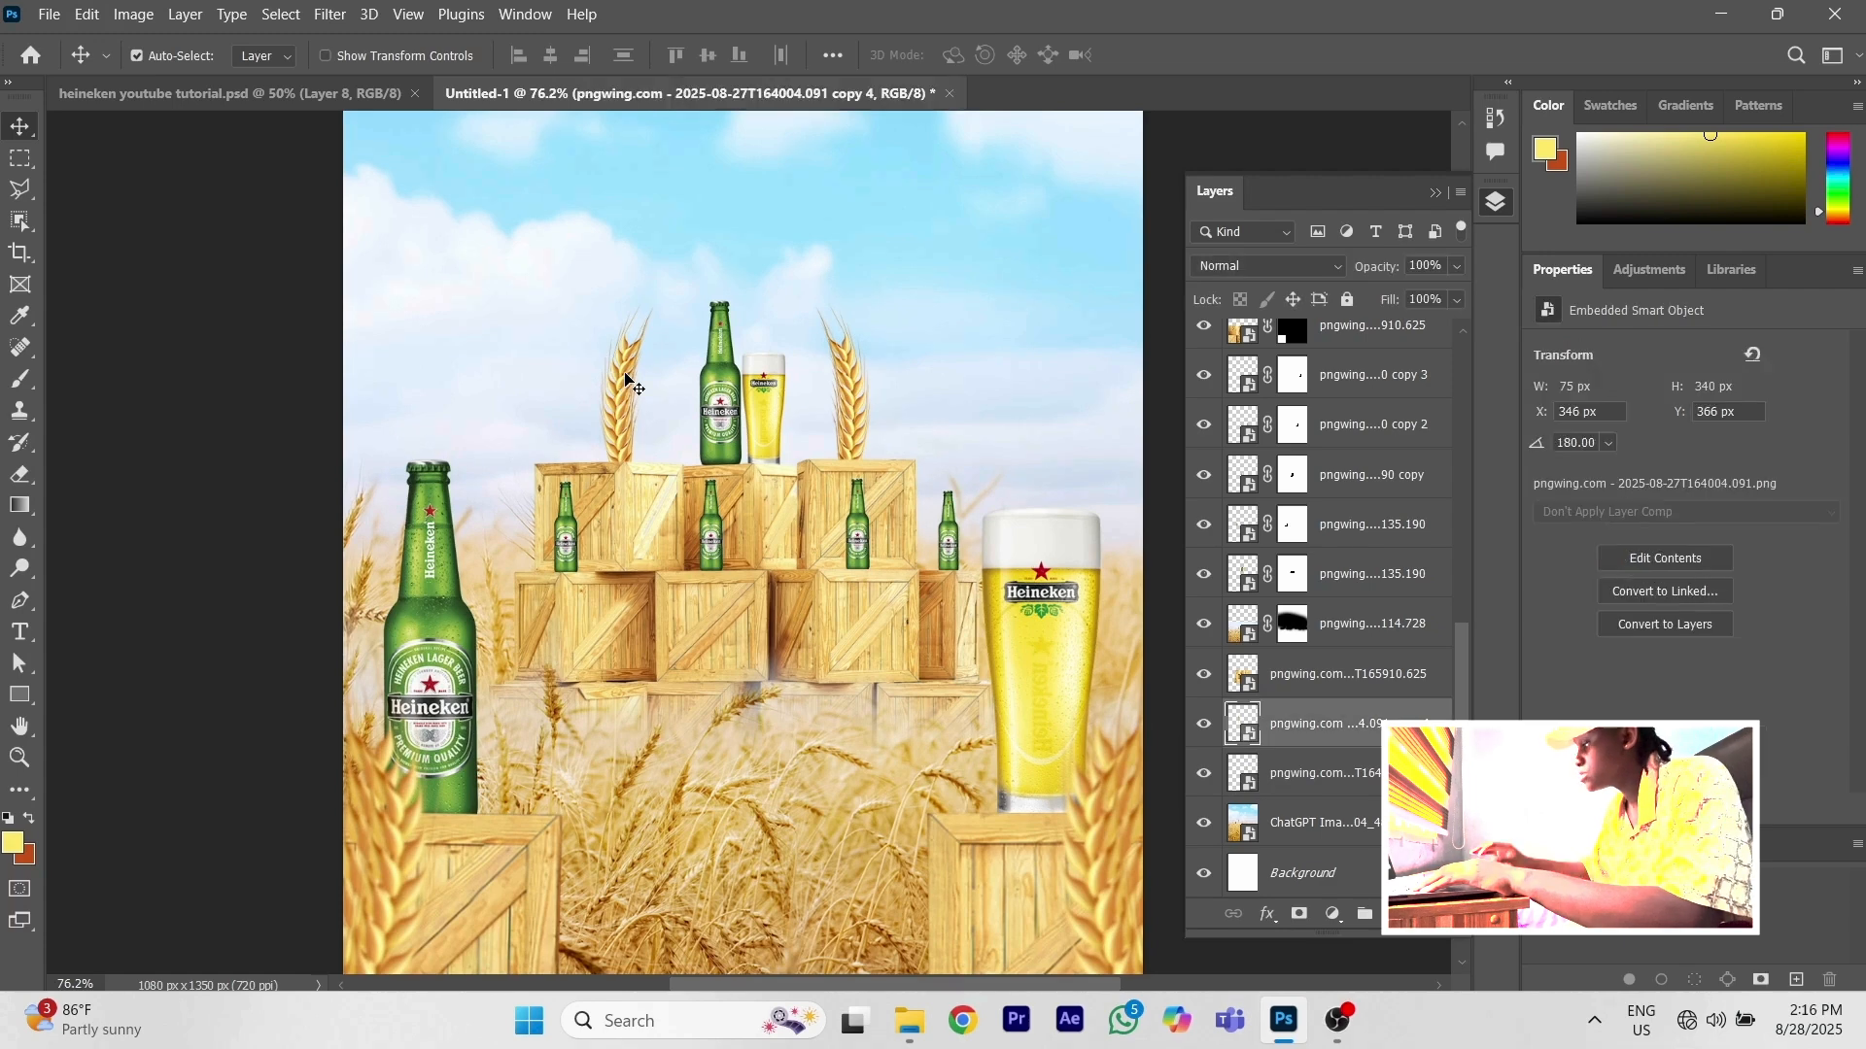
key(Right)
key(Right)
key(Right)
key(Right)
key(Right)
key(Right)
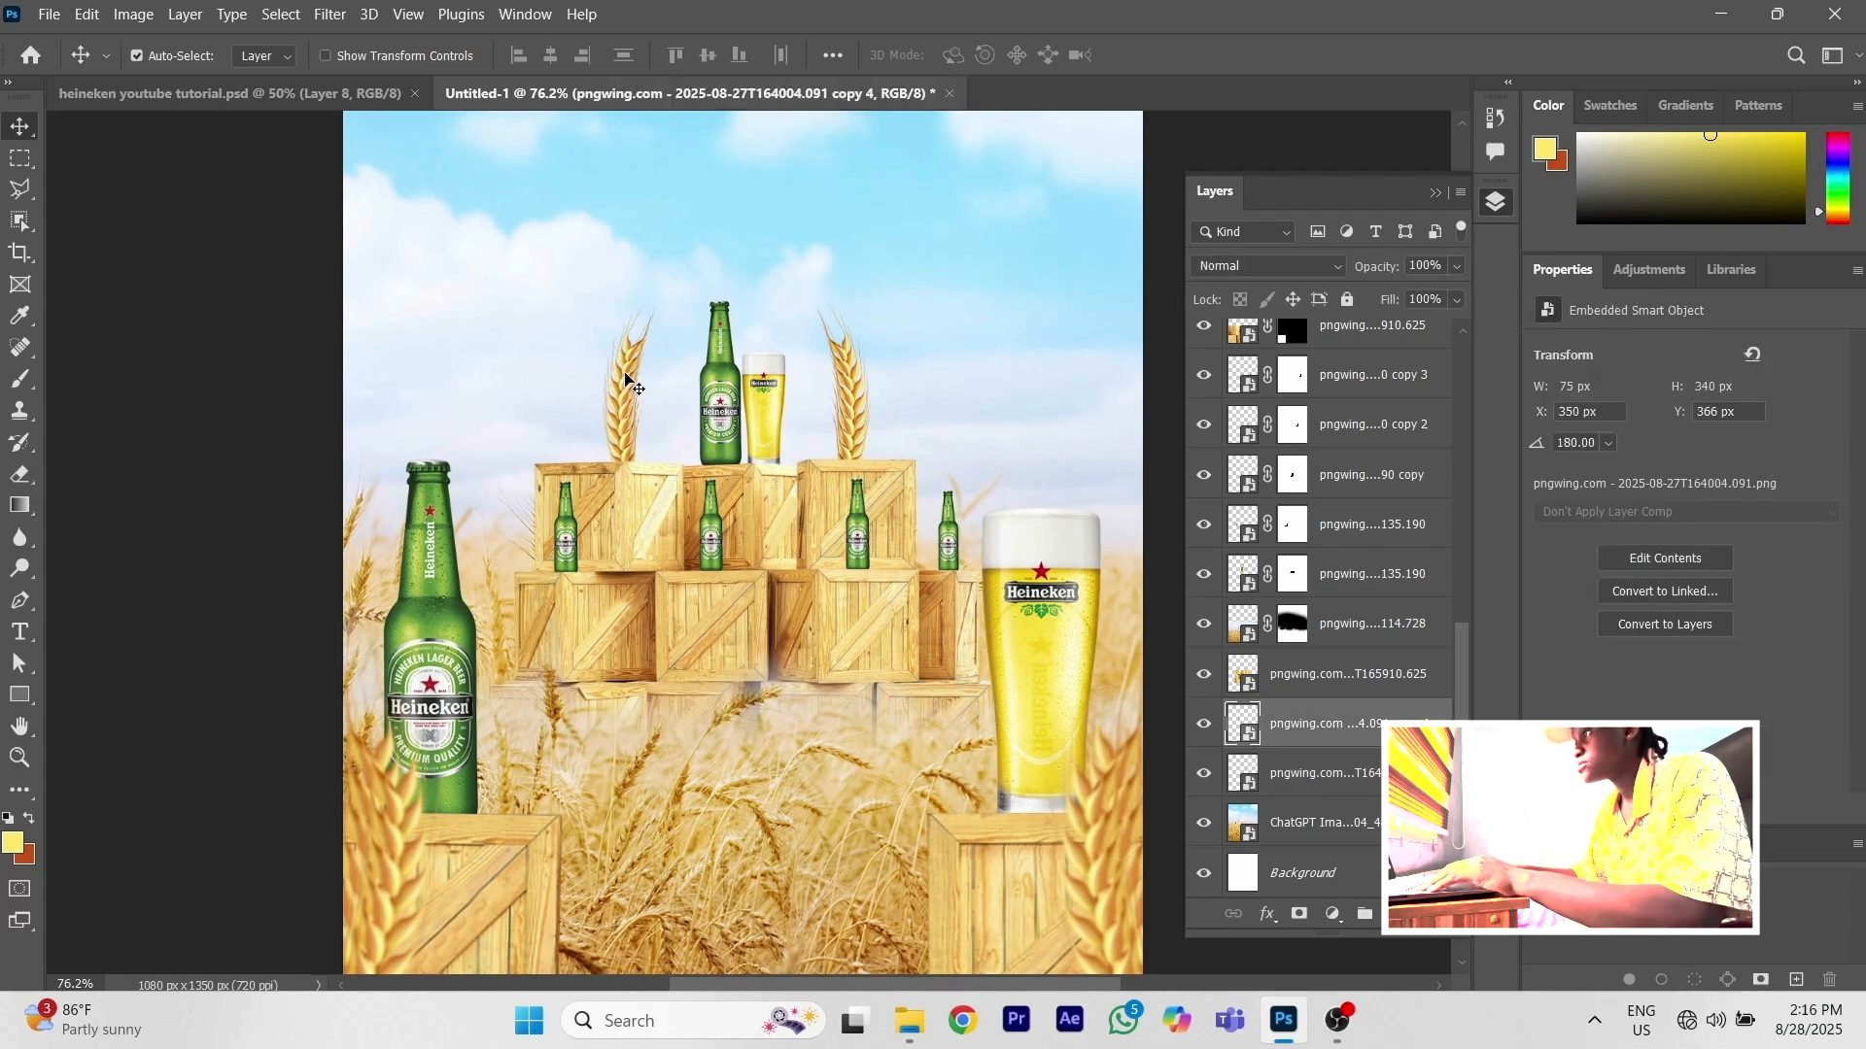
key(Right)
key(Right)
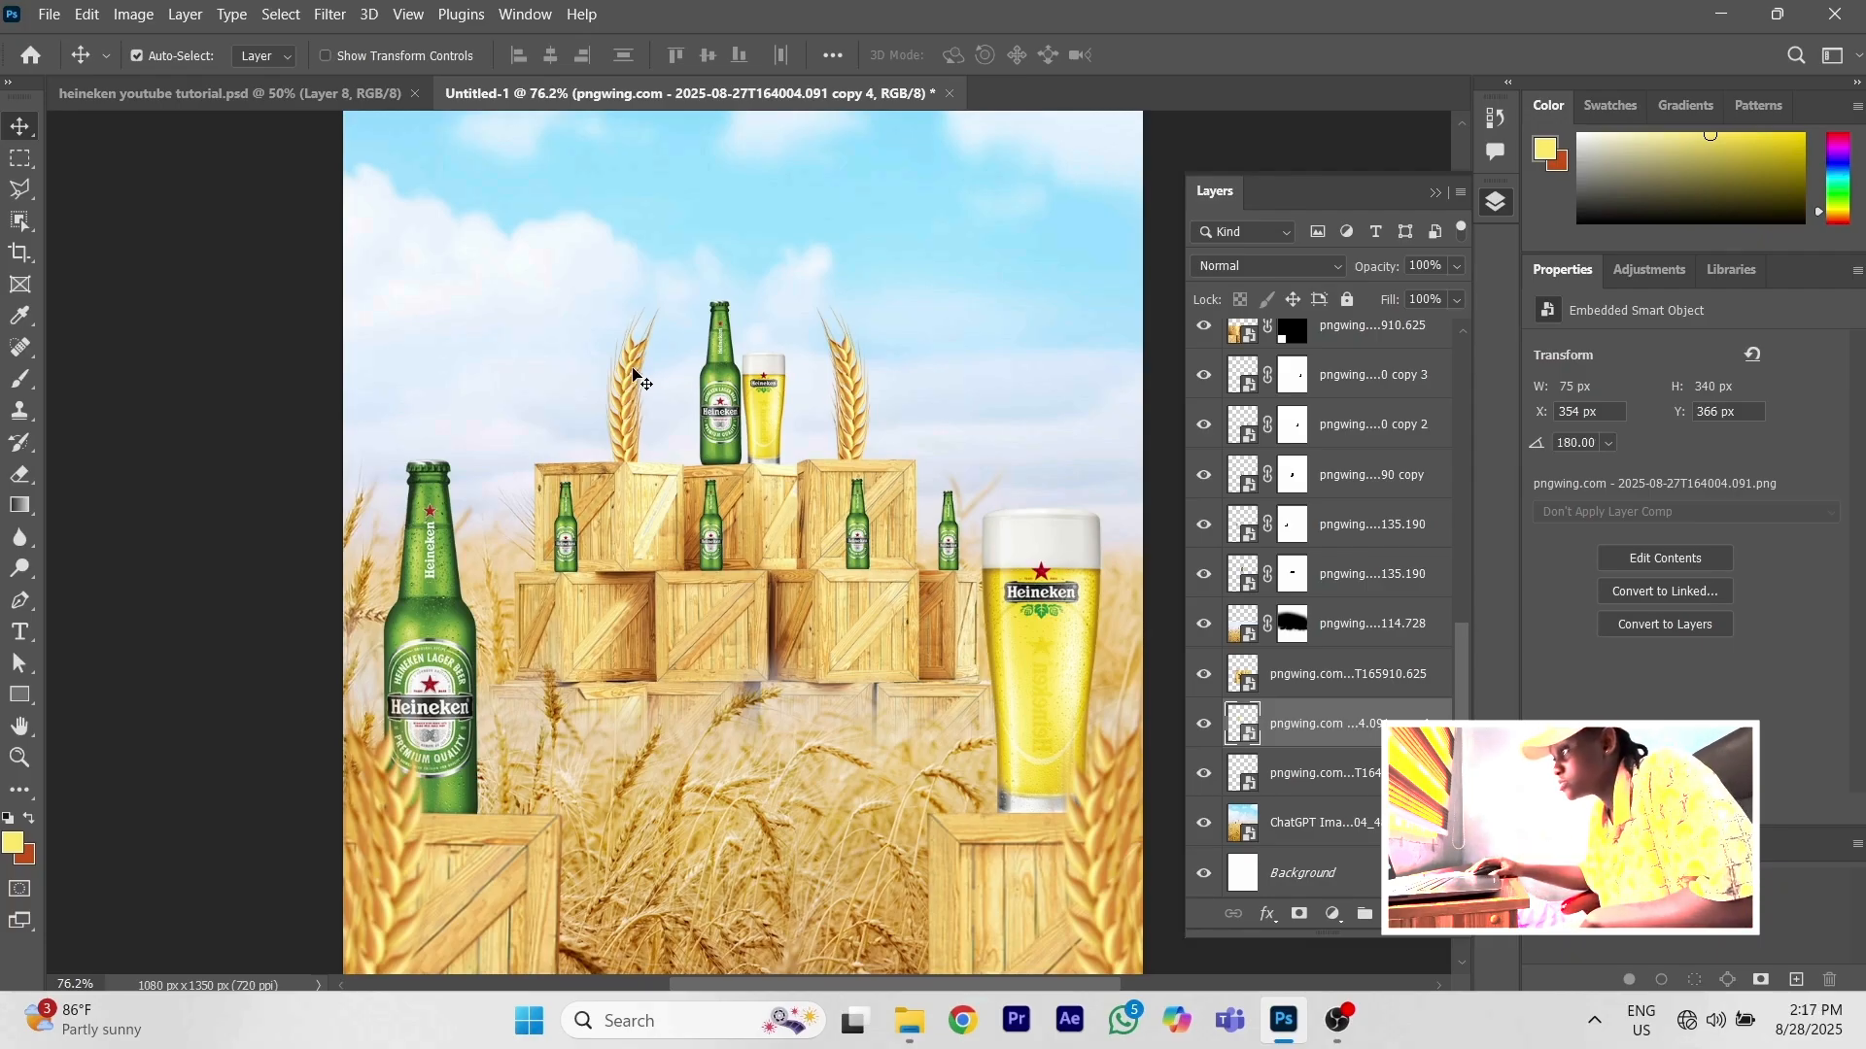
key(Right)
key(Right)
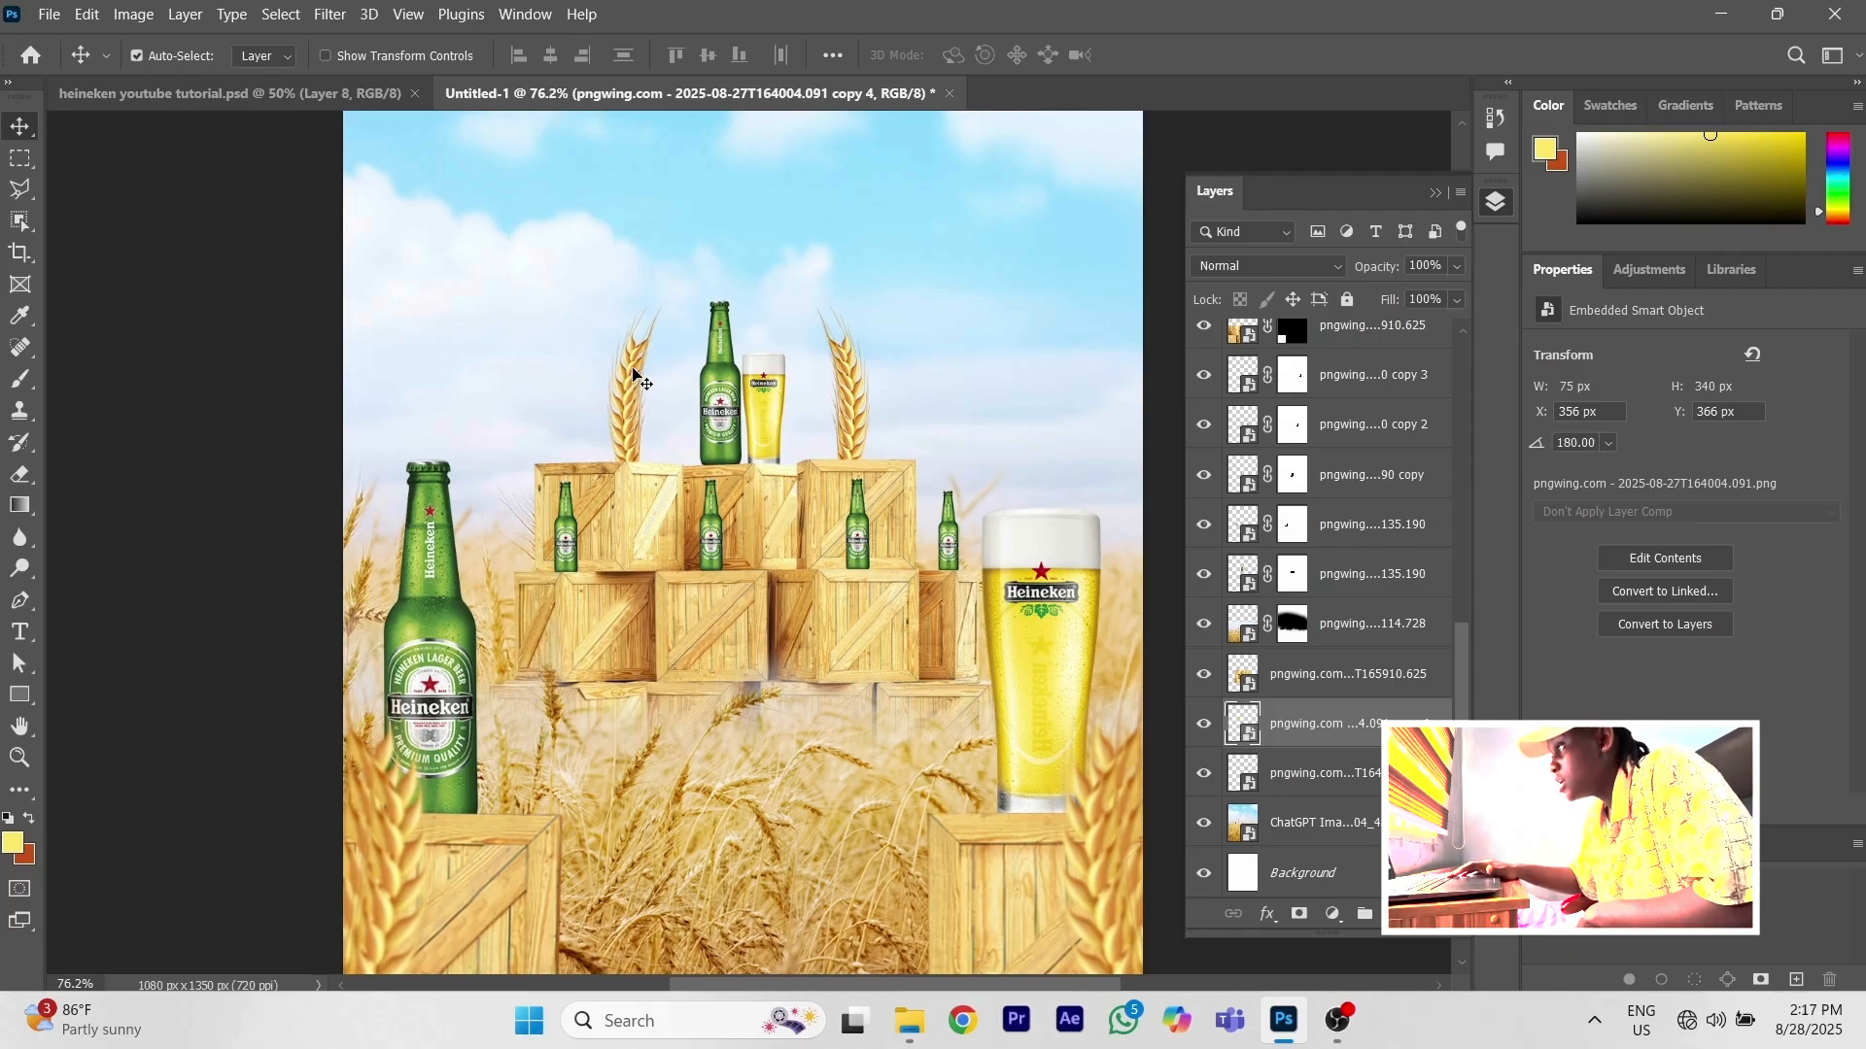
Place the Heineken vector logo above the topmost layer and scale it down to 360 x 360 px in the sky
scroll(735, 446, down, 3)
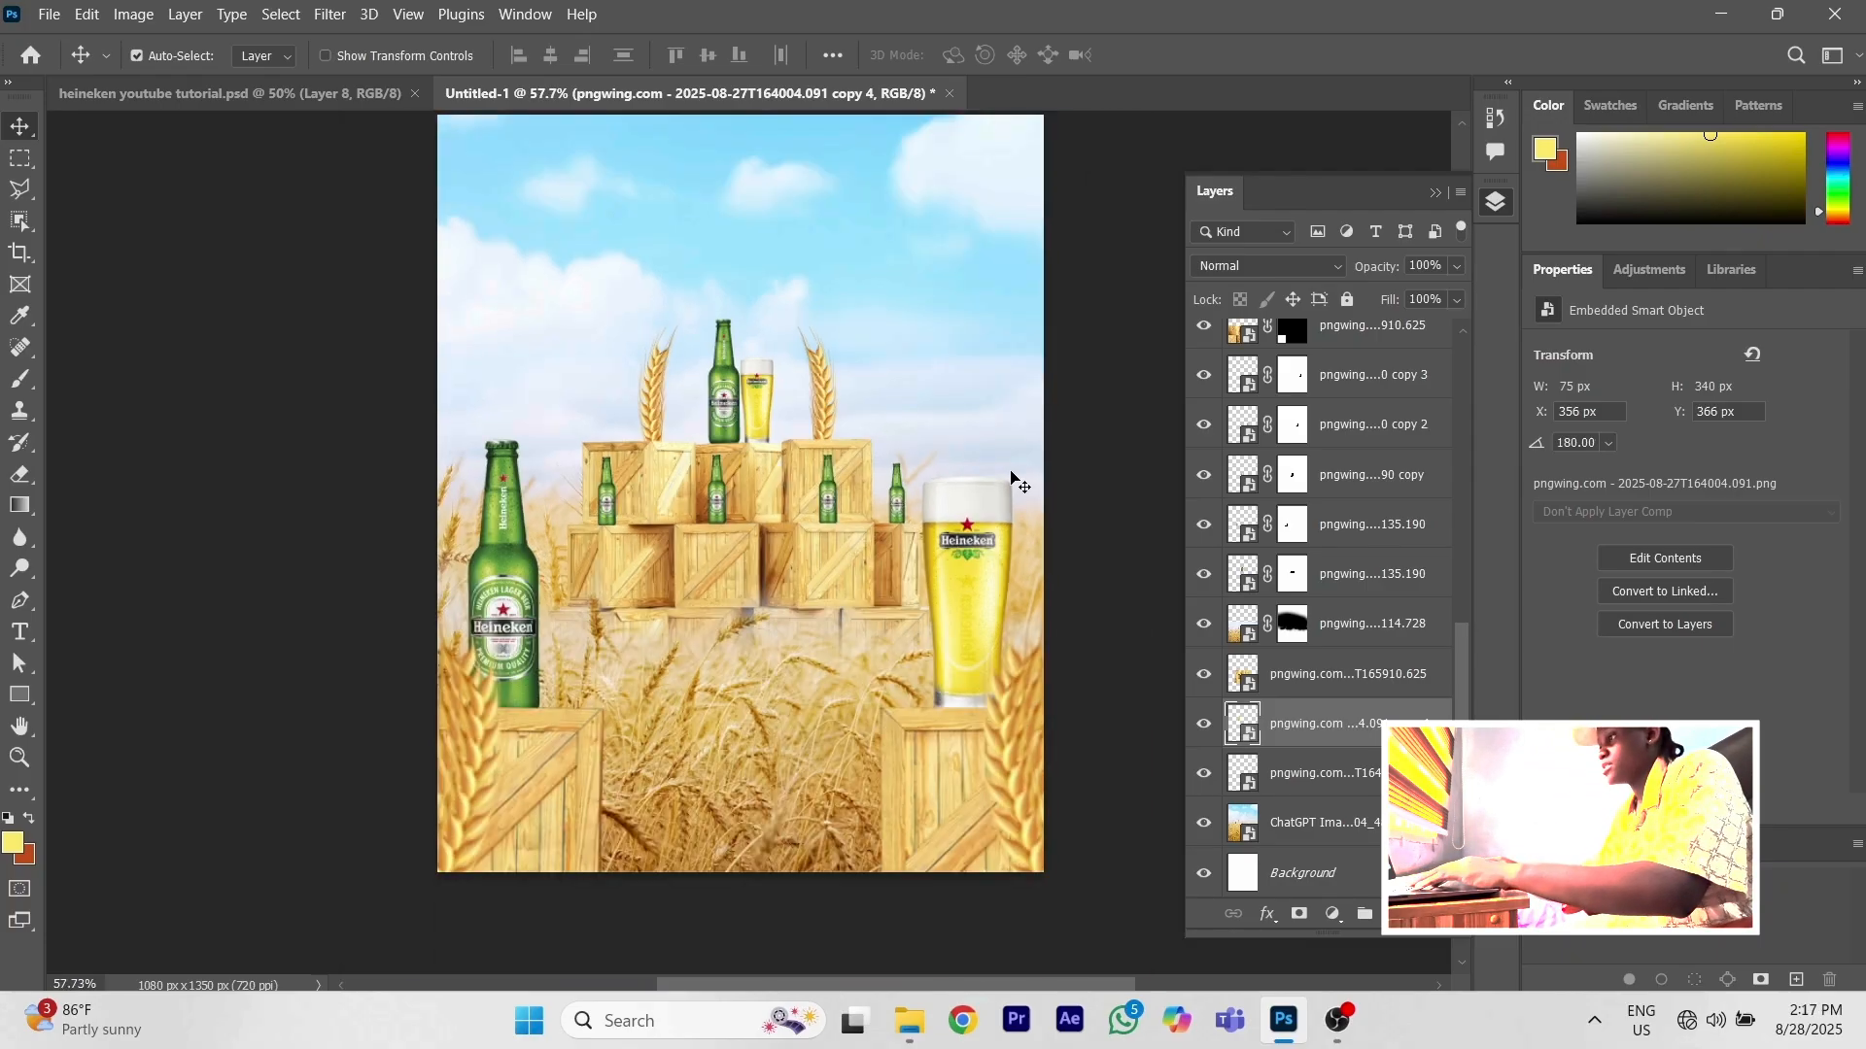
click(230, 94)
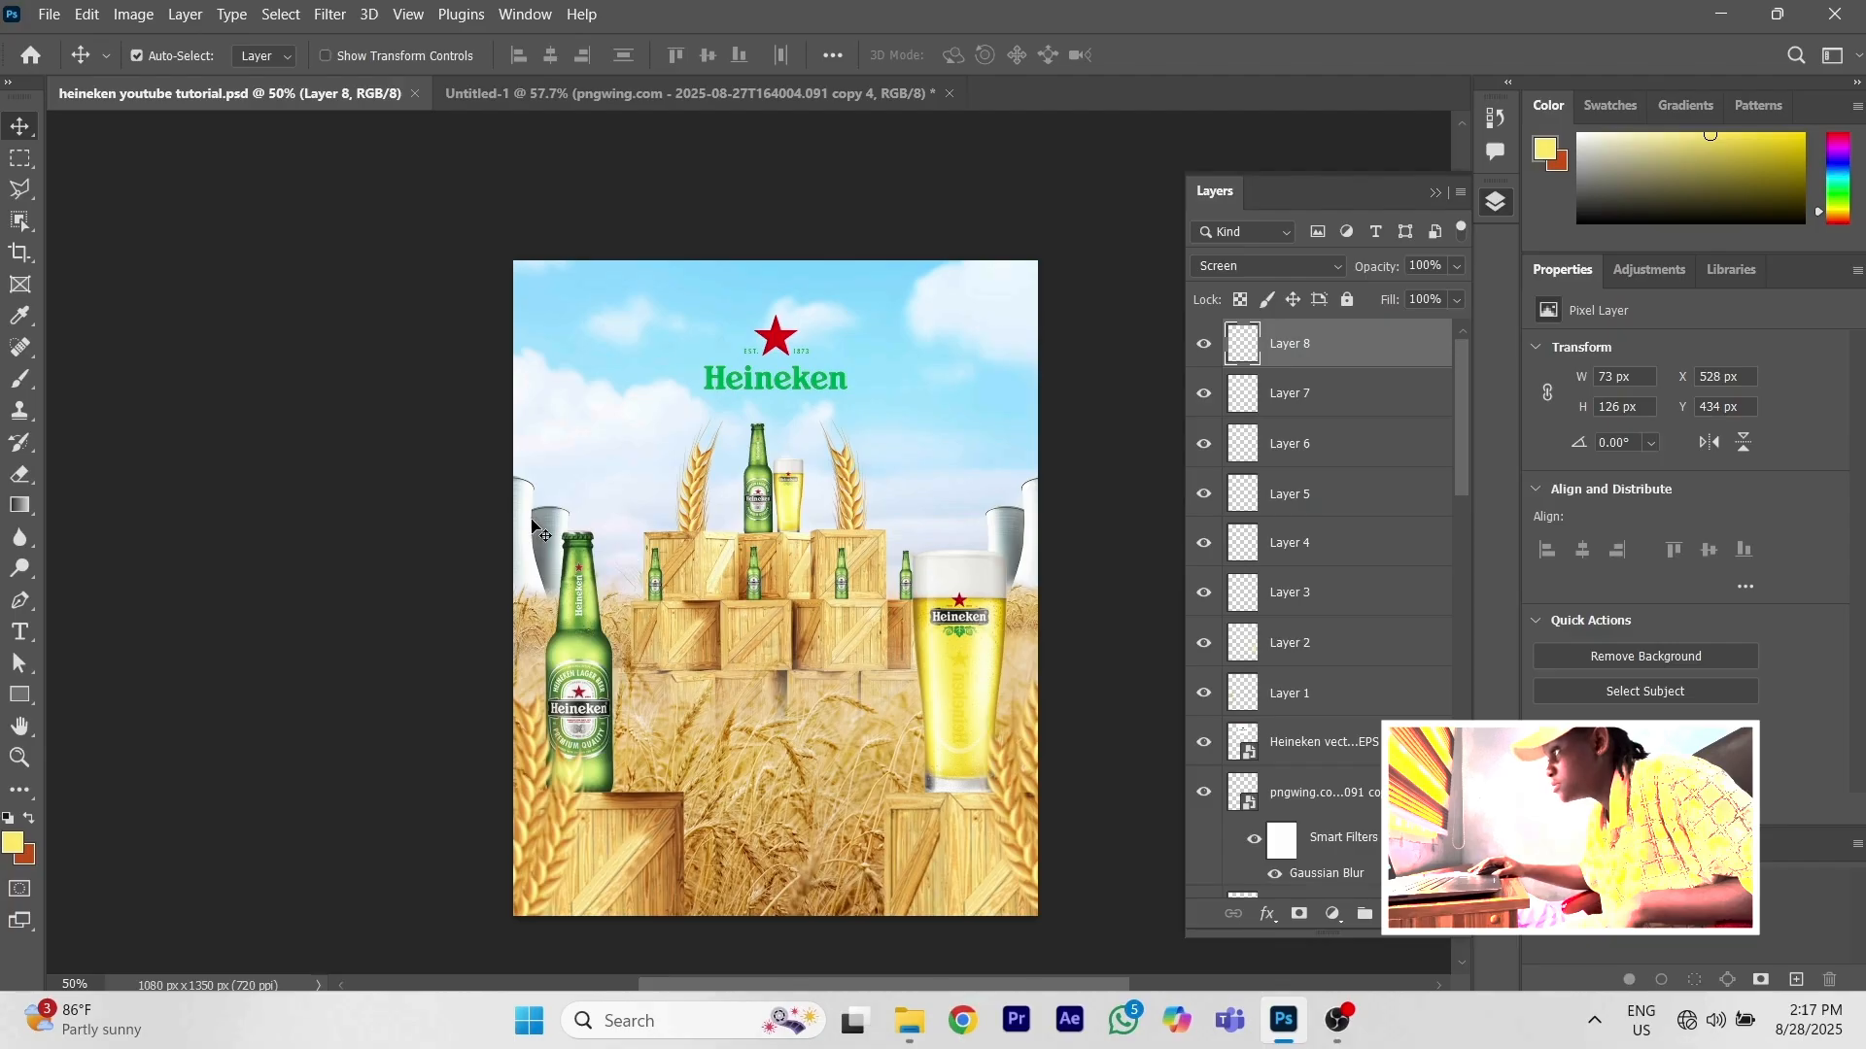
click(789, 98)
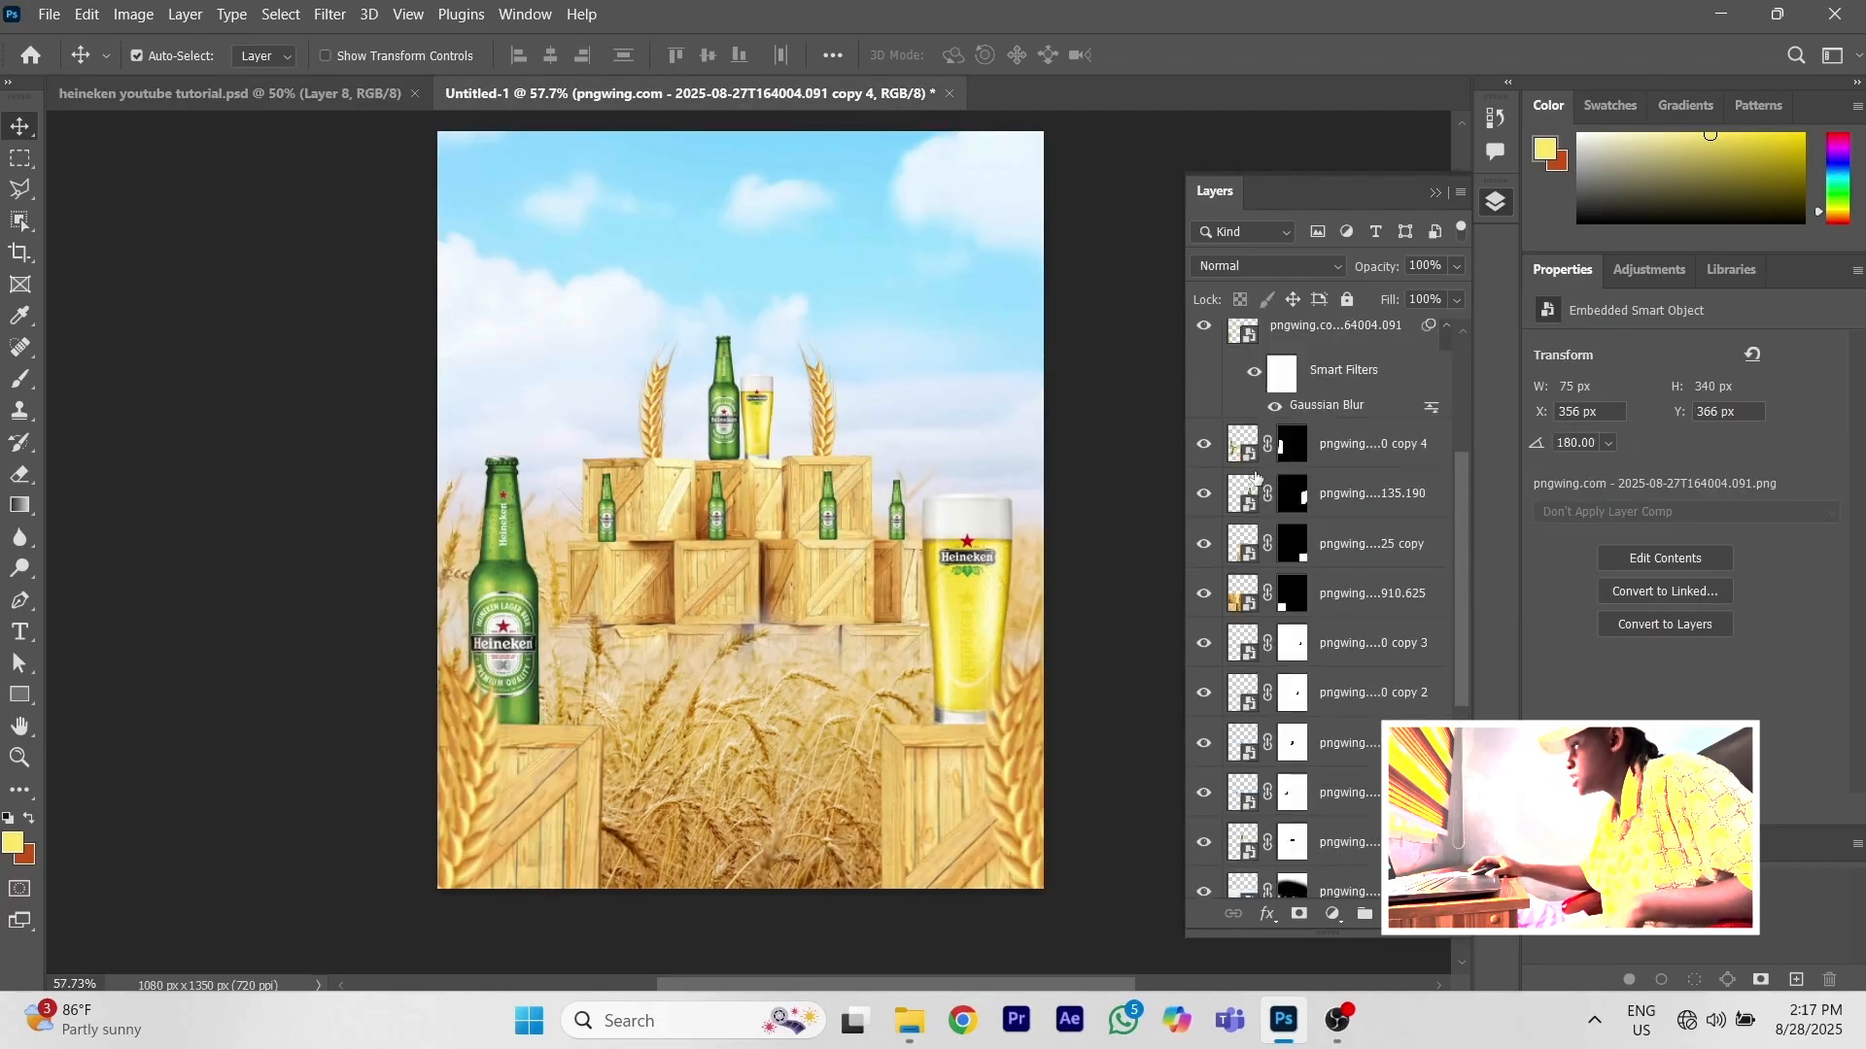
click(1310, 352)
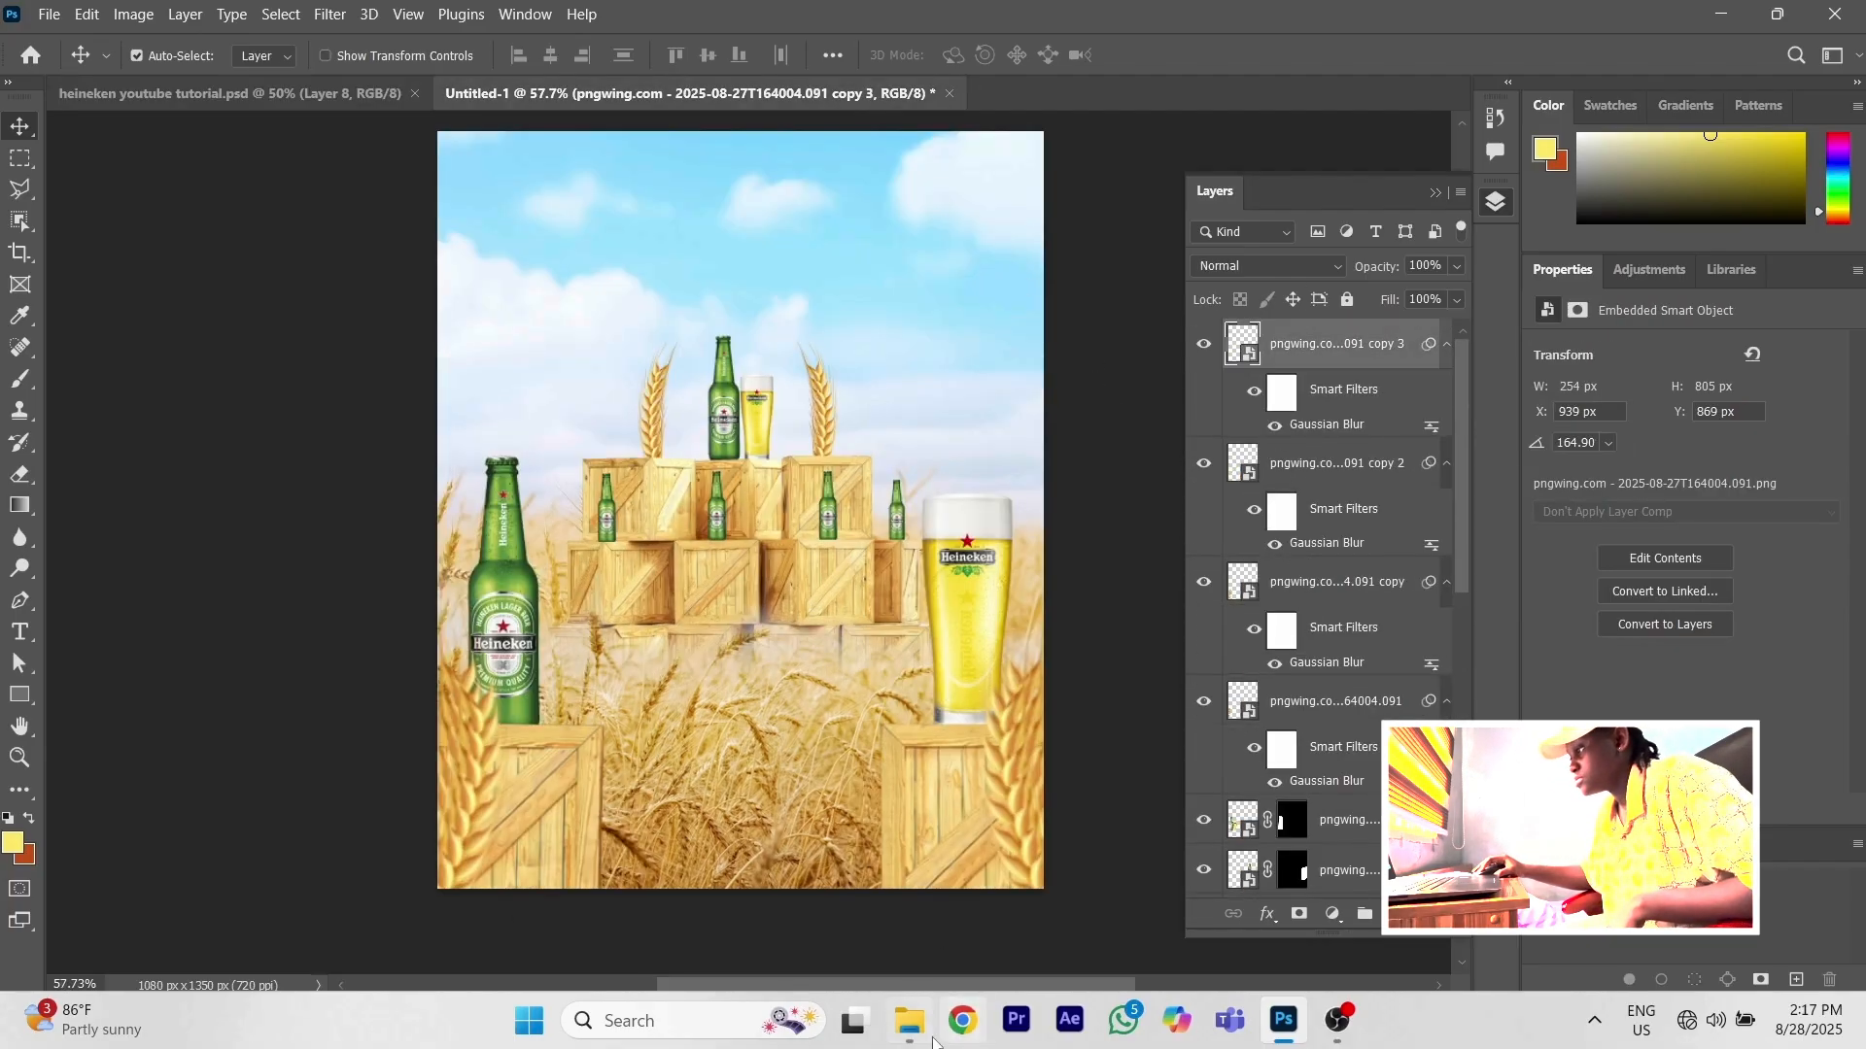
click(909, 1020)
drag(1423, 321, 756, 389)
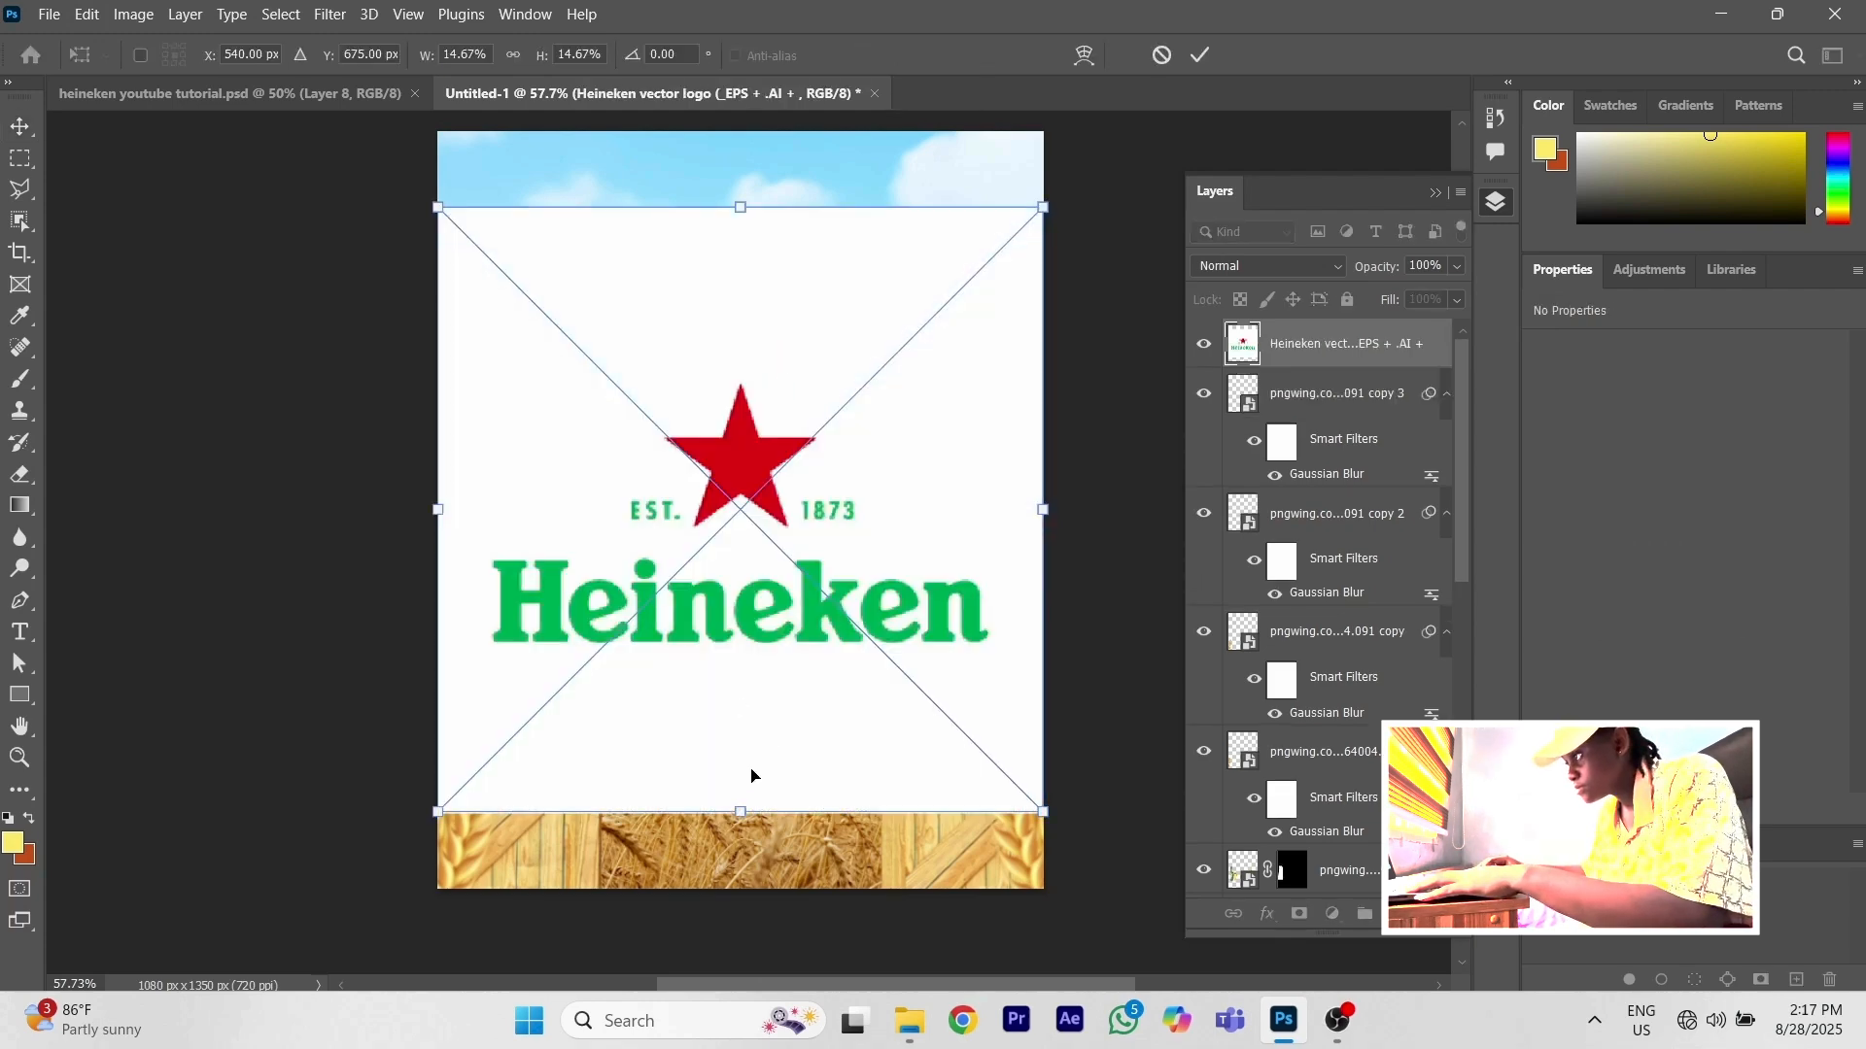
drag(739, 811, 733, 419)
key(Return)
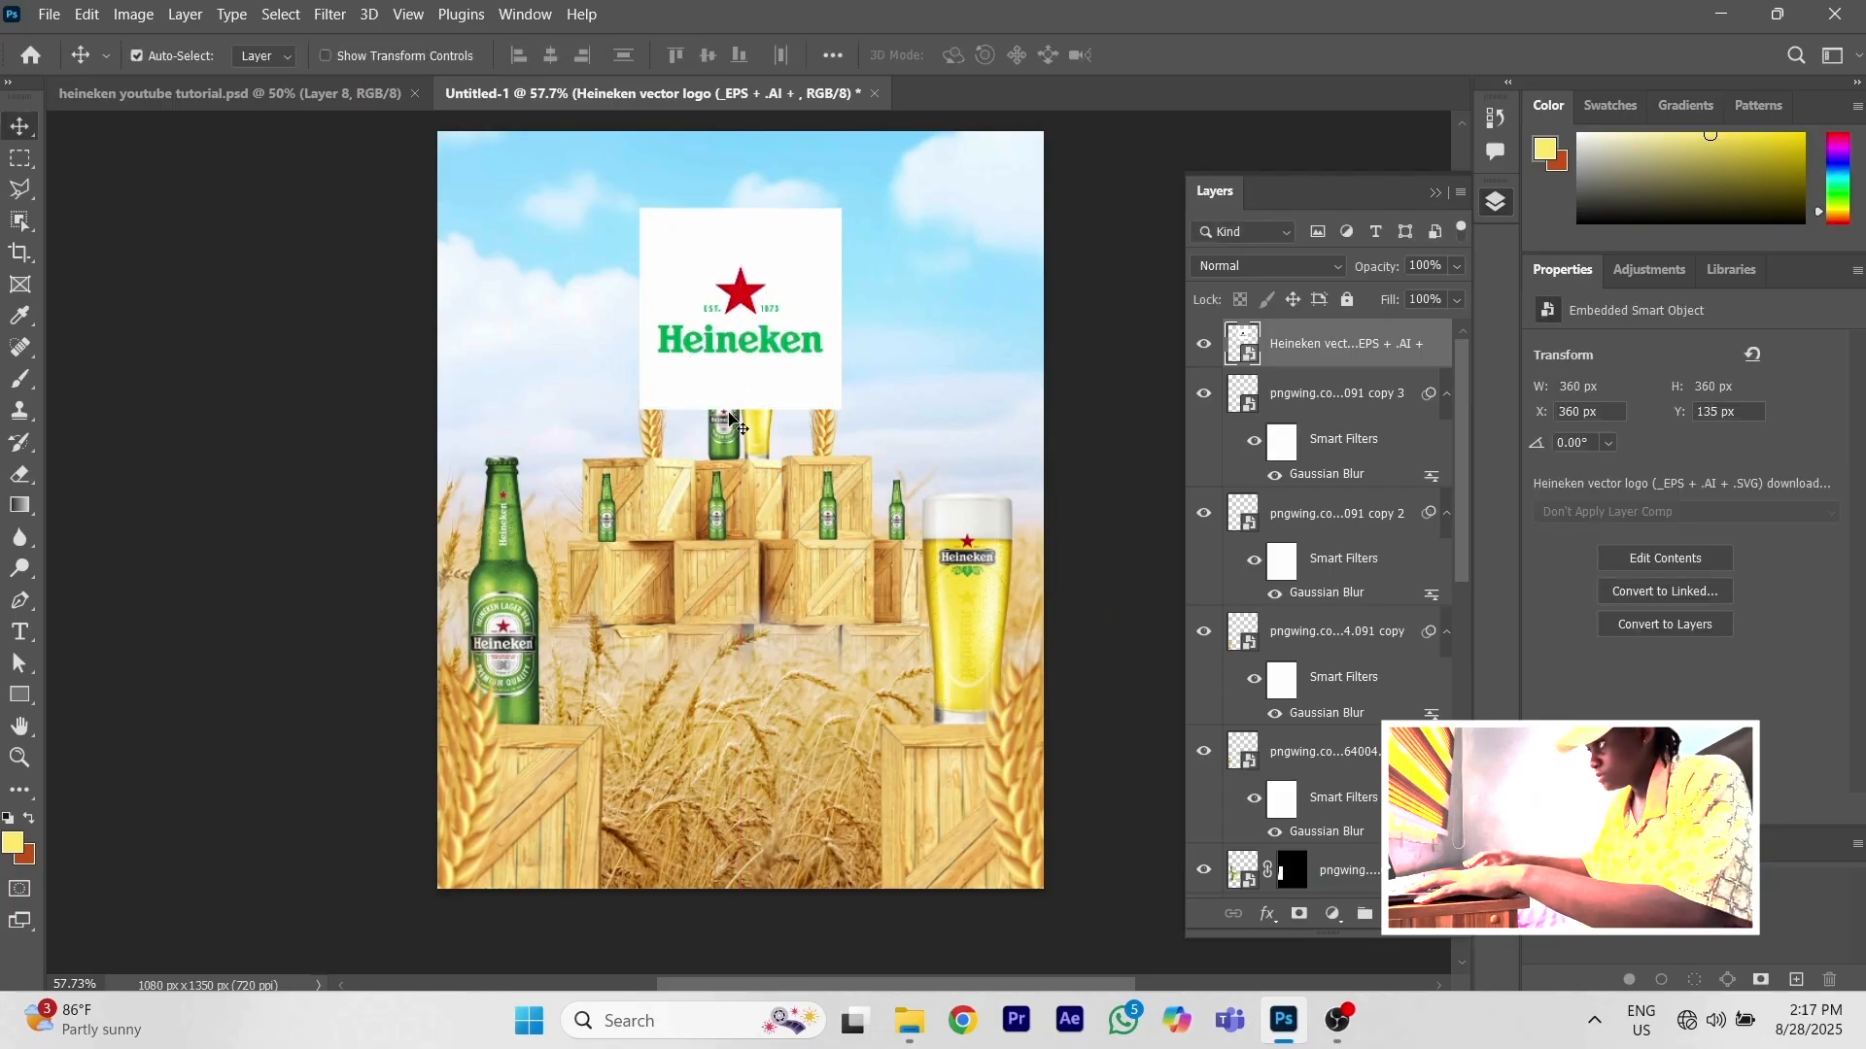
Set the Heineken logo layer's blend mode to Darker Color to hide its white background
scroll(824, 418, up, 2)
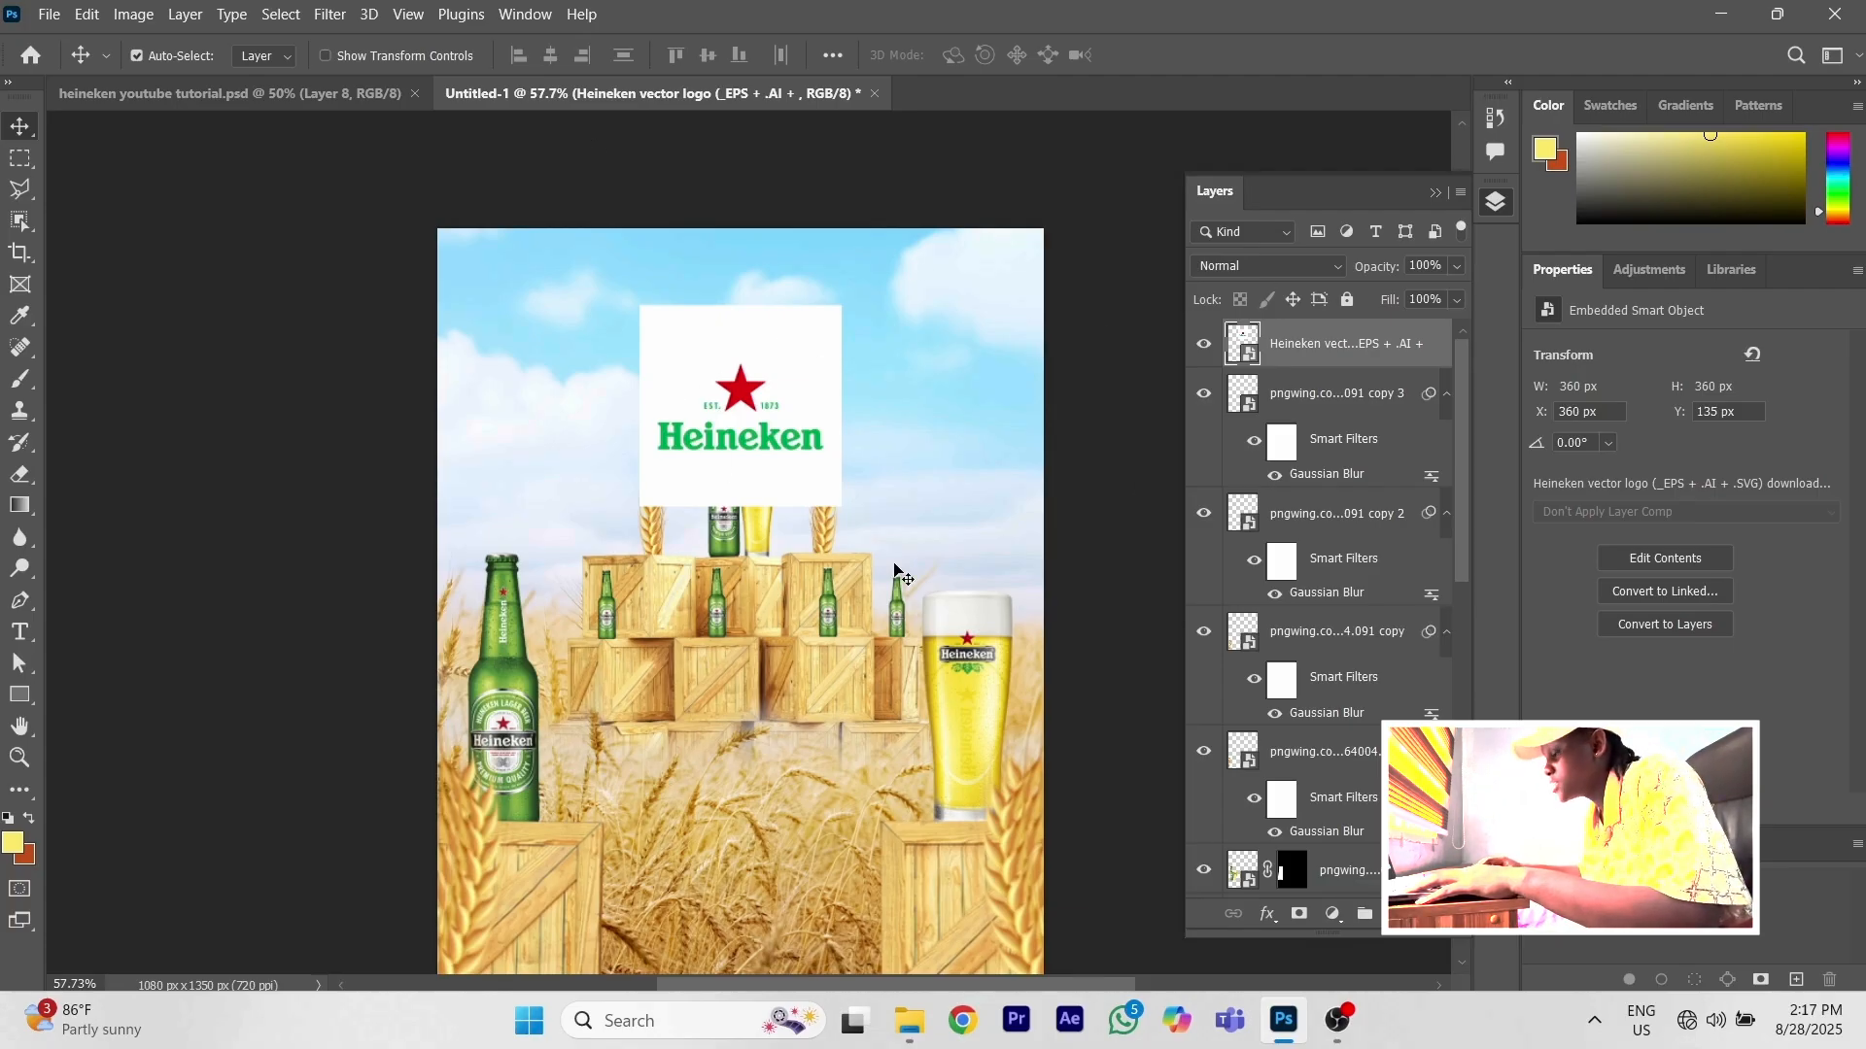
scroll(727, 512, up, 6)
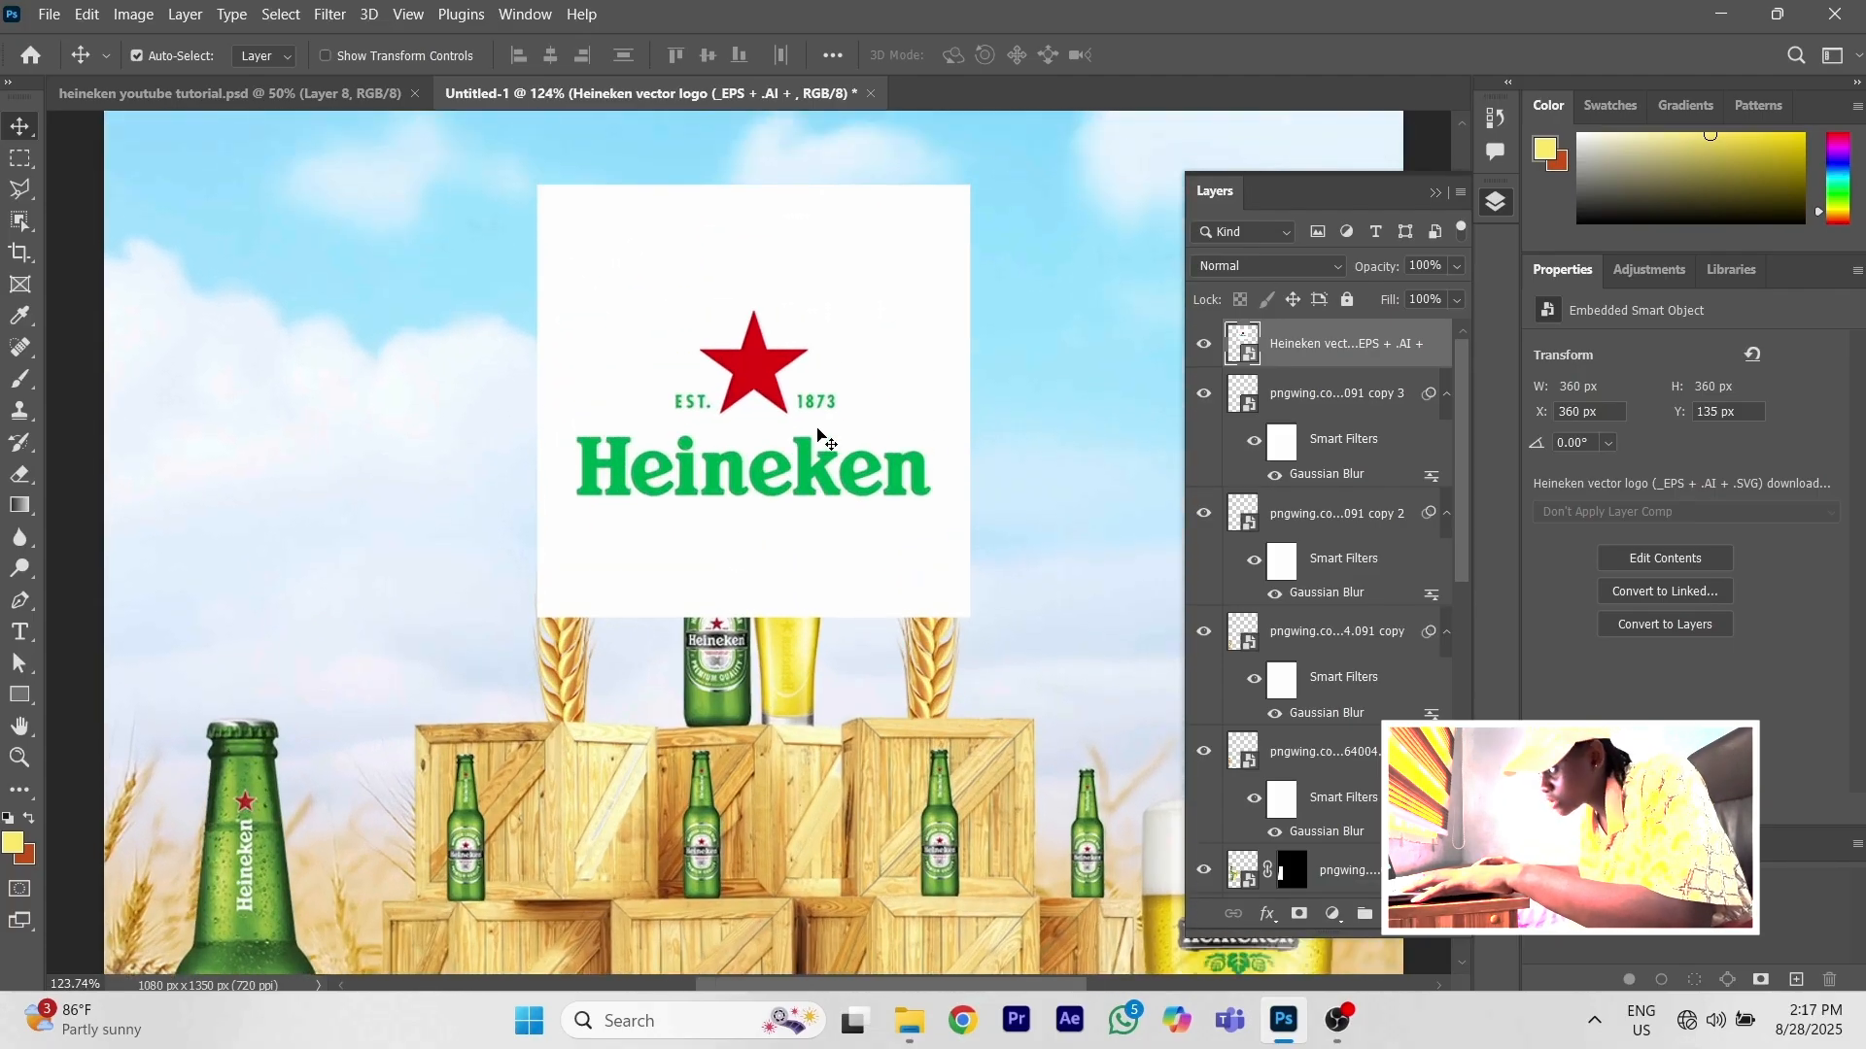
scroll(847, 399, down, 3)
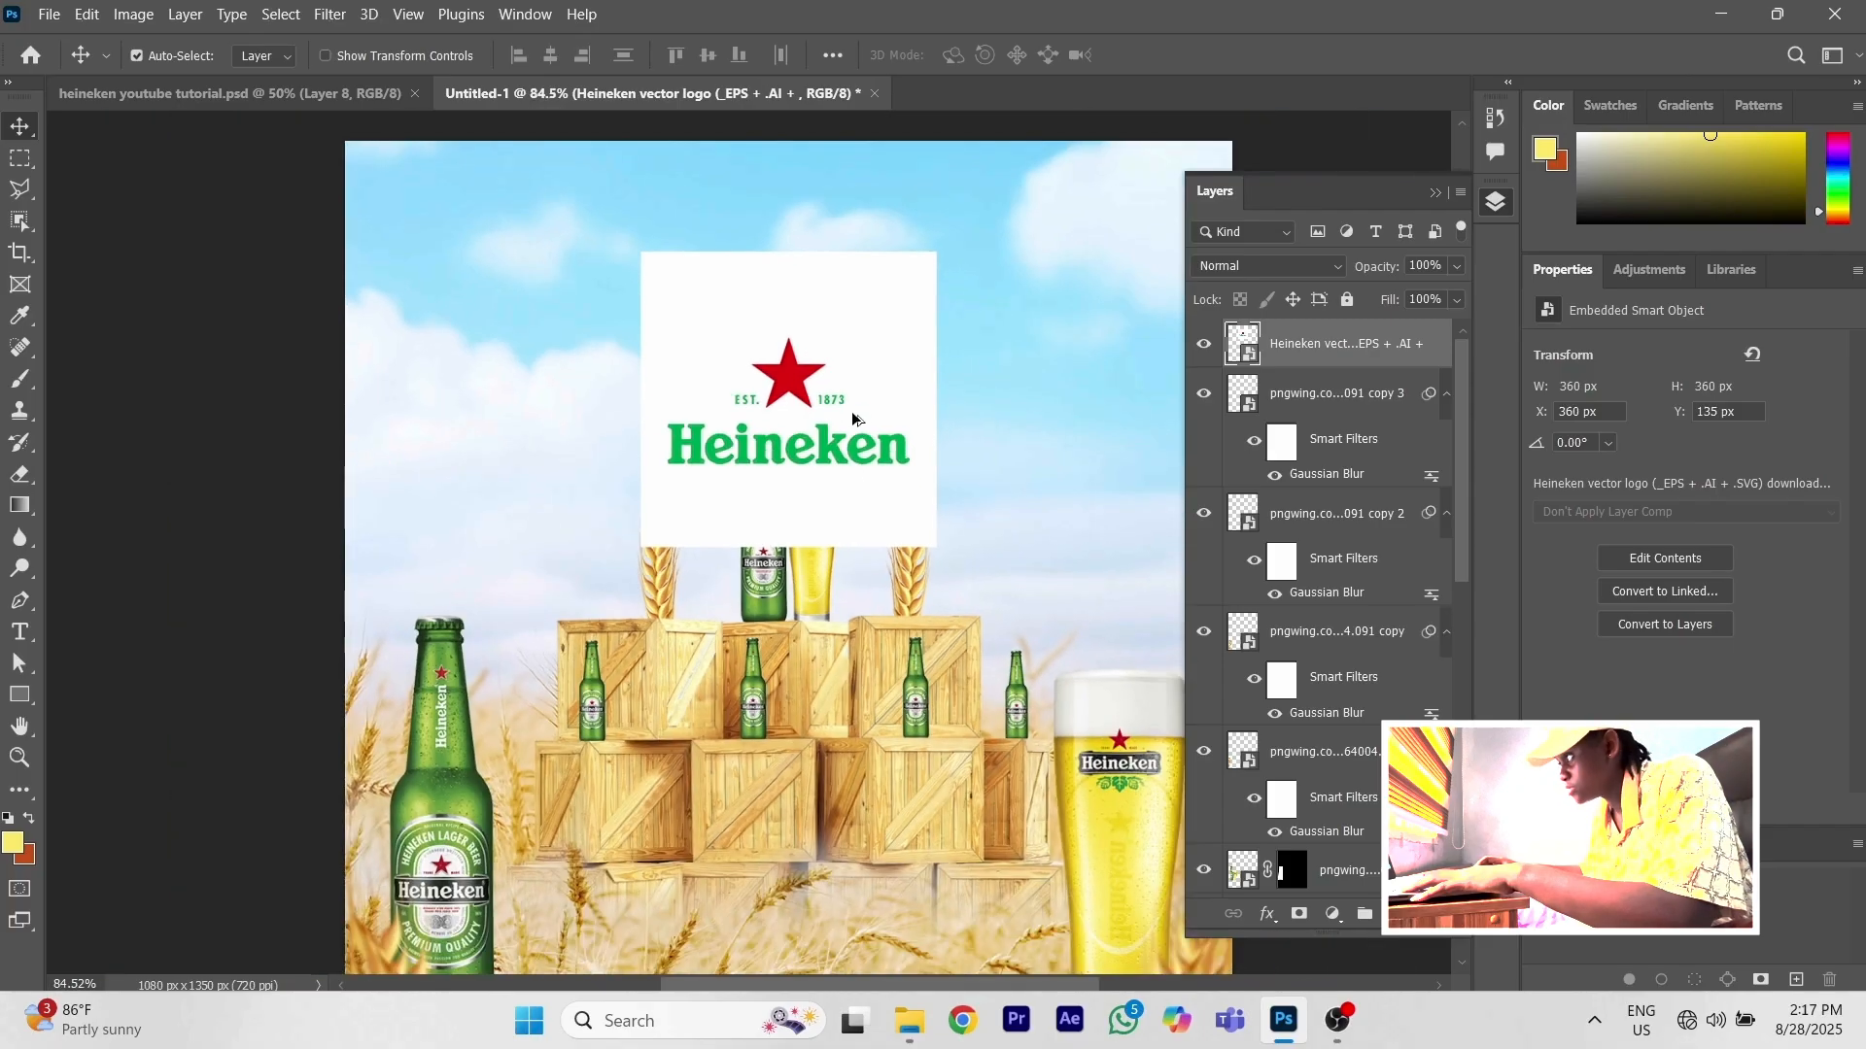
click(1322, 277)
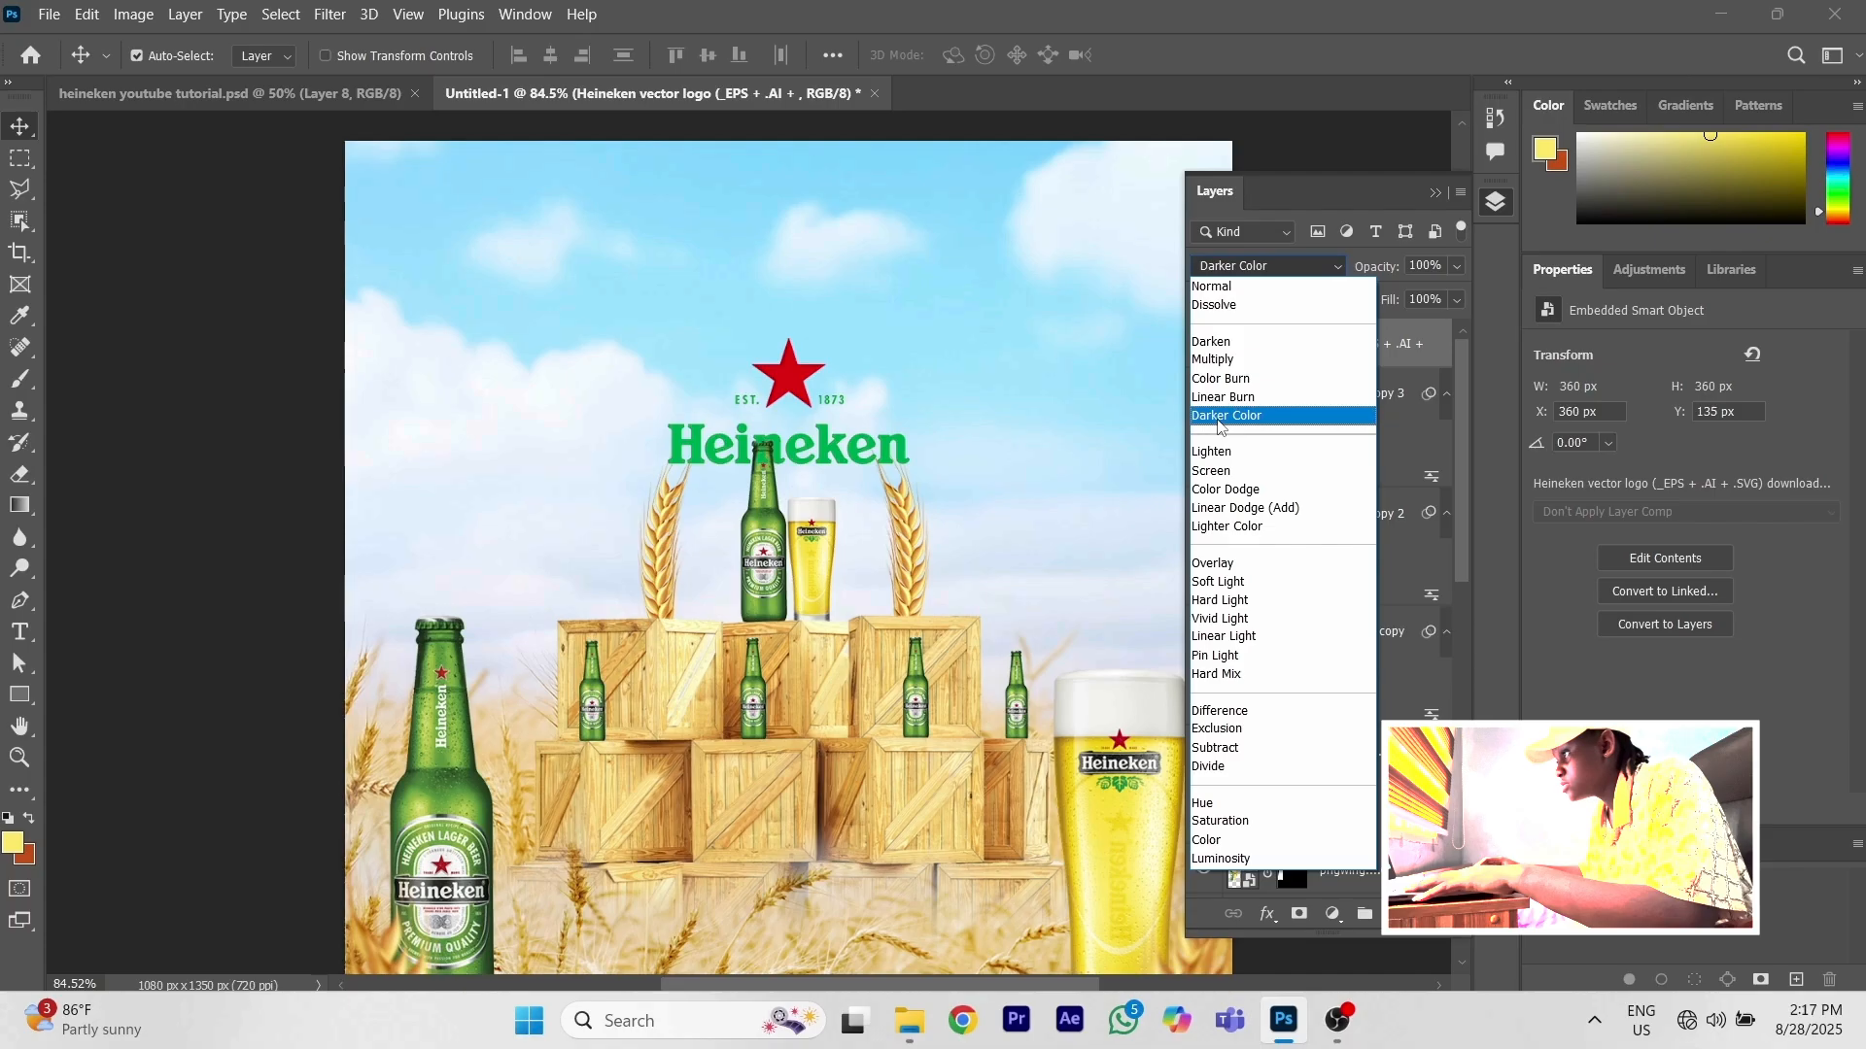
click(1221, 425)
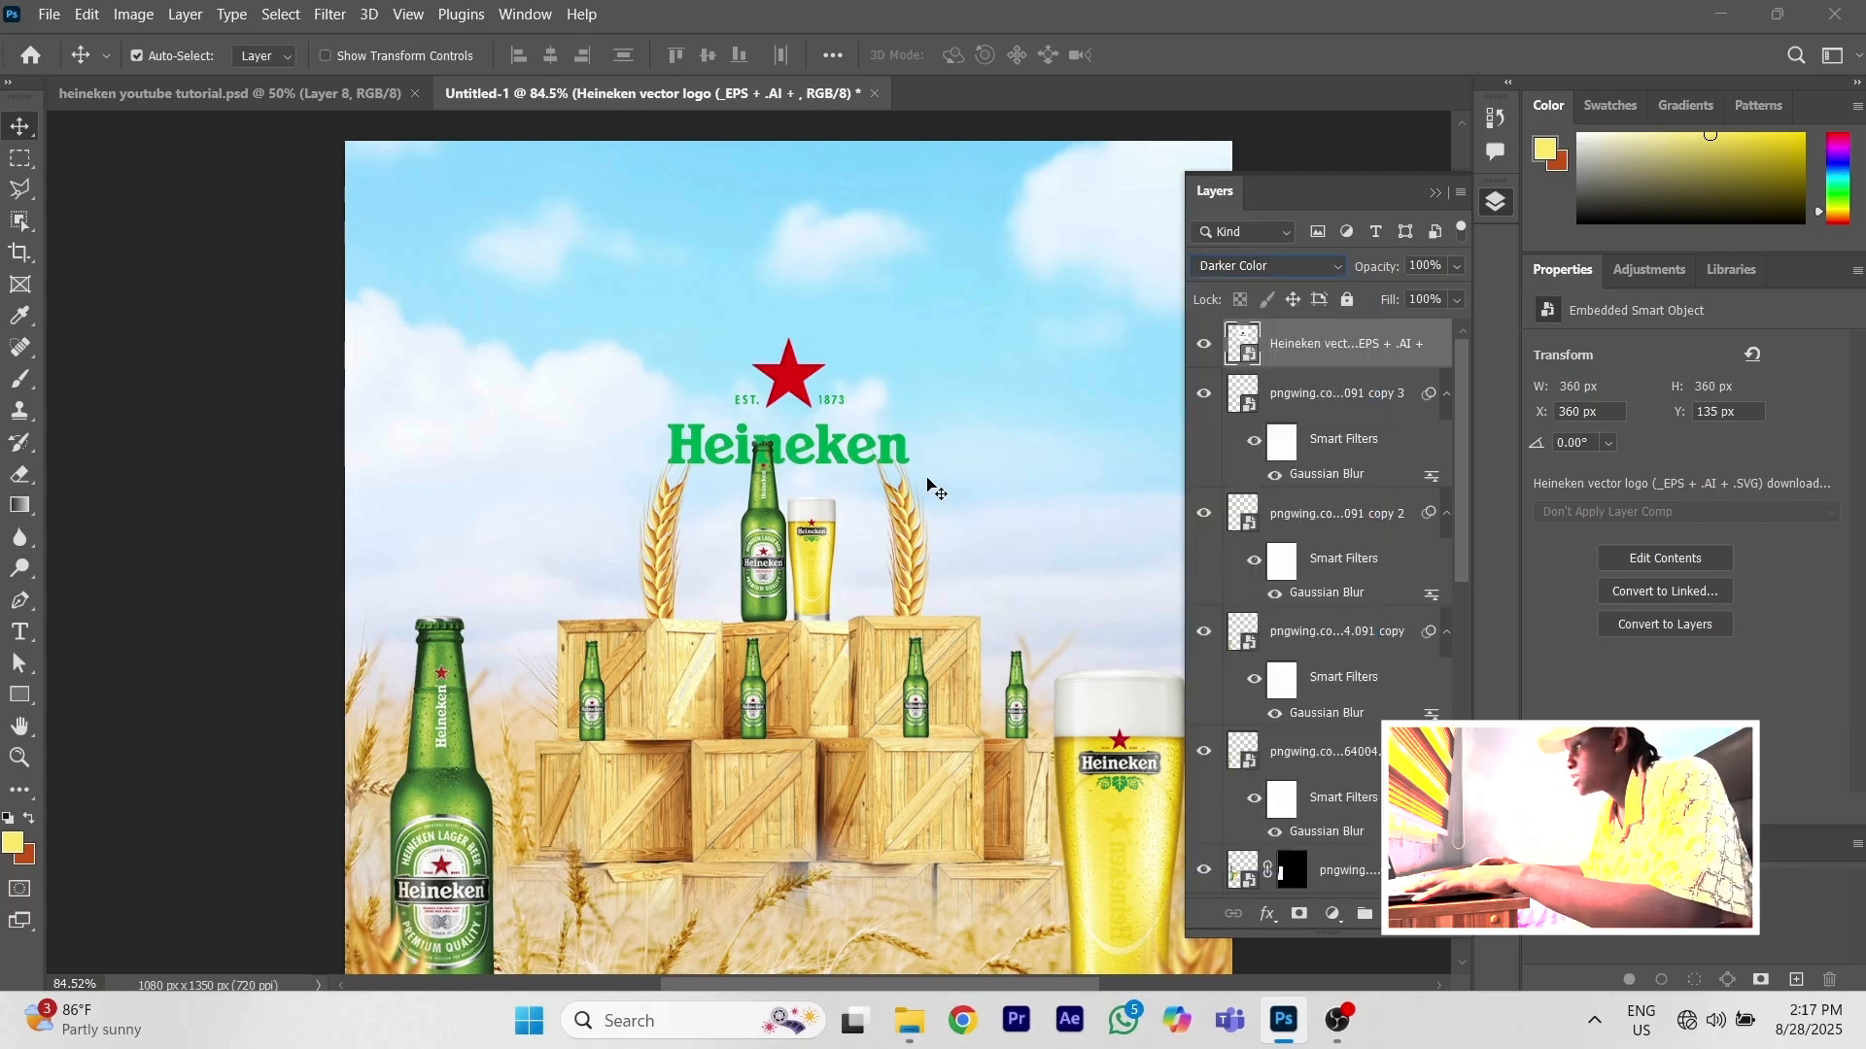
Move the Heineken logo up into the sky above the top bottle, to a Y position of 42 px
scroll(809, 544, up, 2)
drag(796, 460, 806, 394)
scroll(797, 399, down, 4)
scroll(799, 427, up, 2)
scroll(799, 428, up, 1)
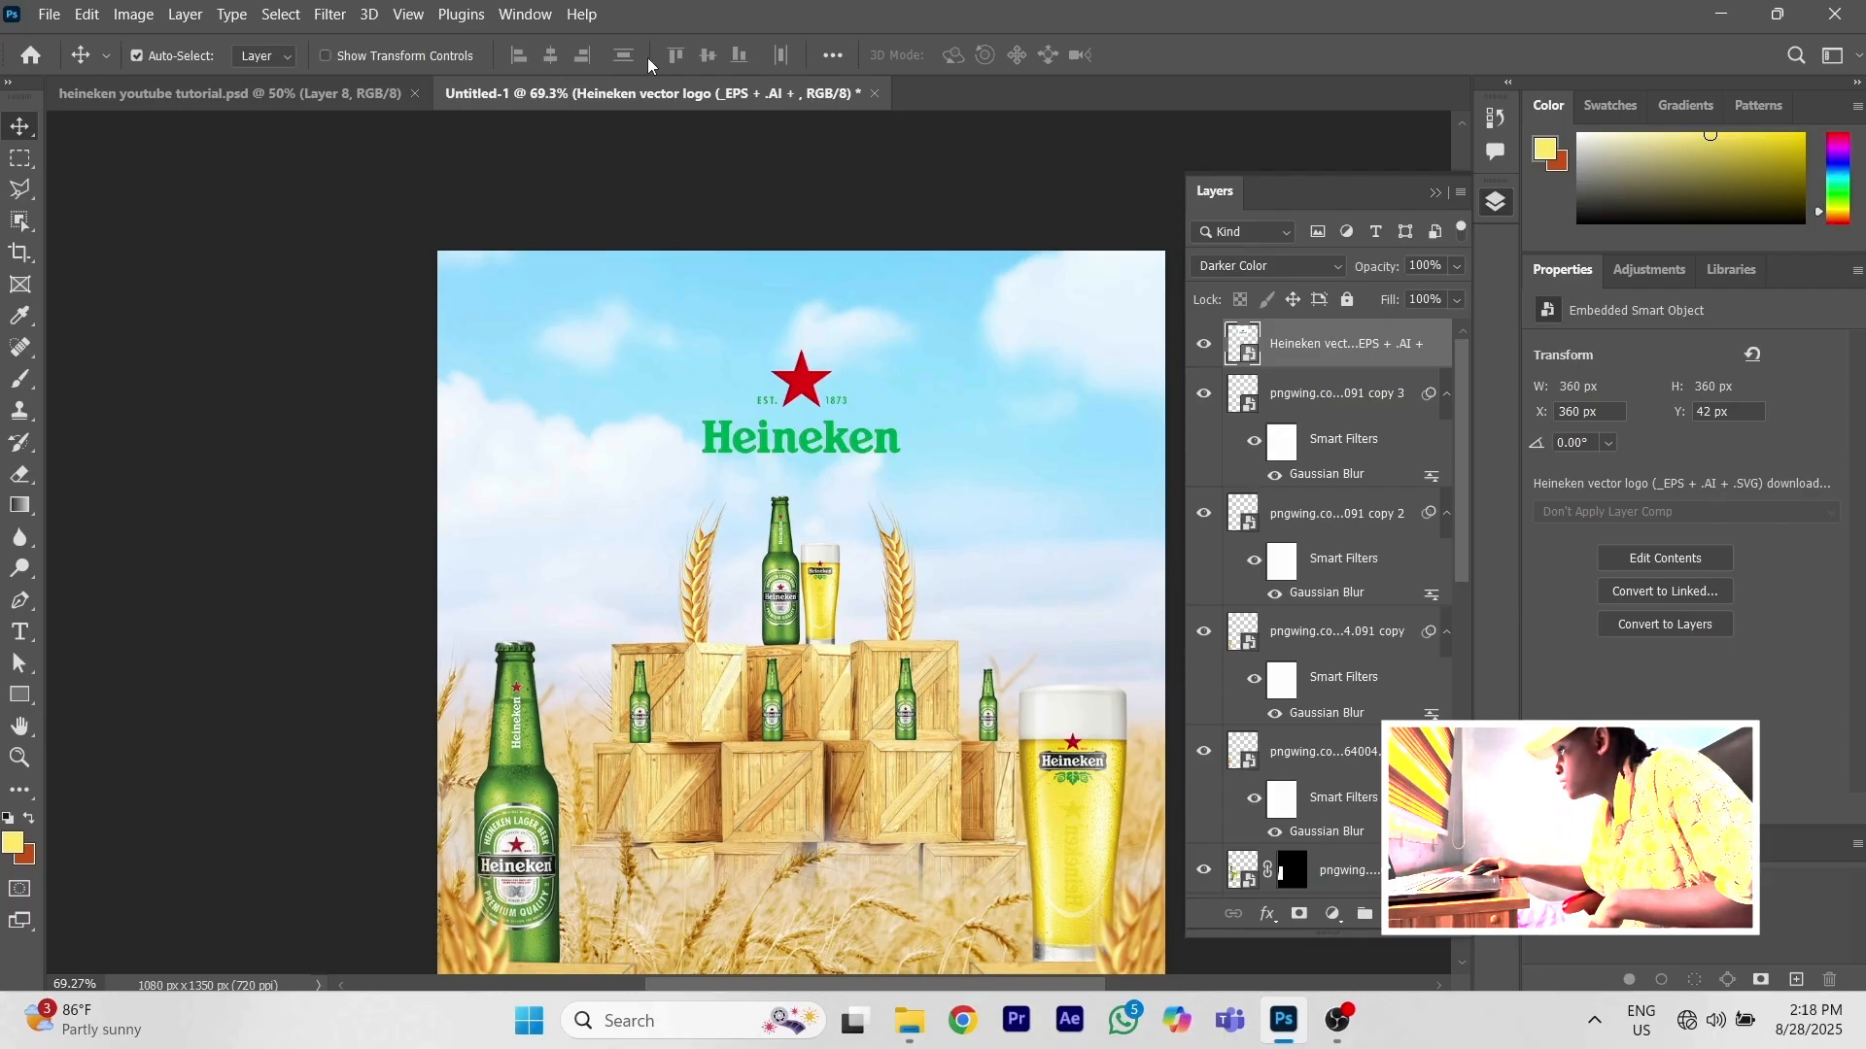
Set the alignment reference to Canvas and align the Heineken logo to the horizontal centre of the flyer
click(836, 56)
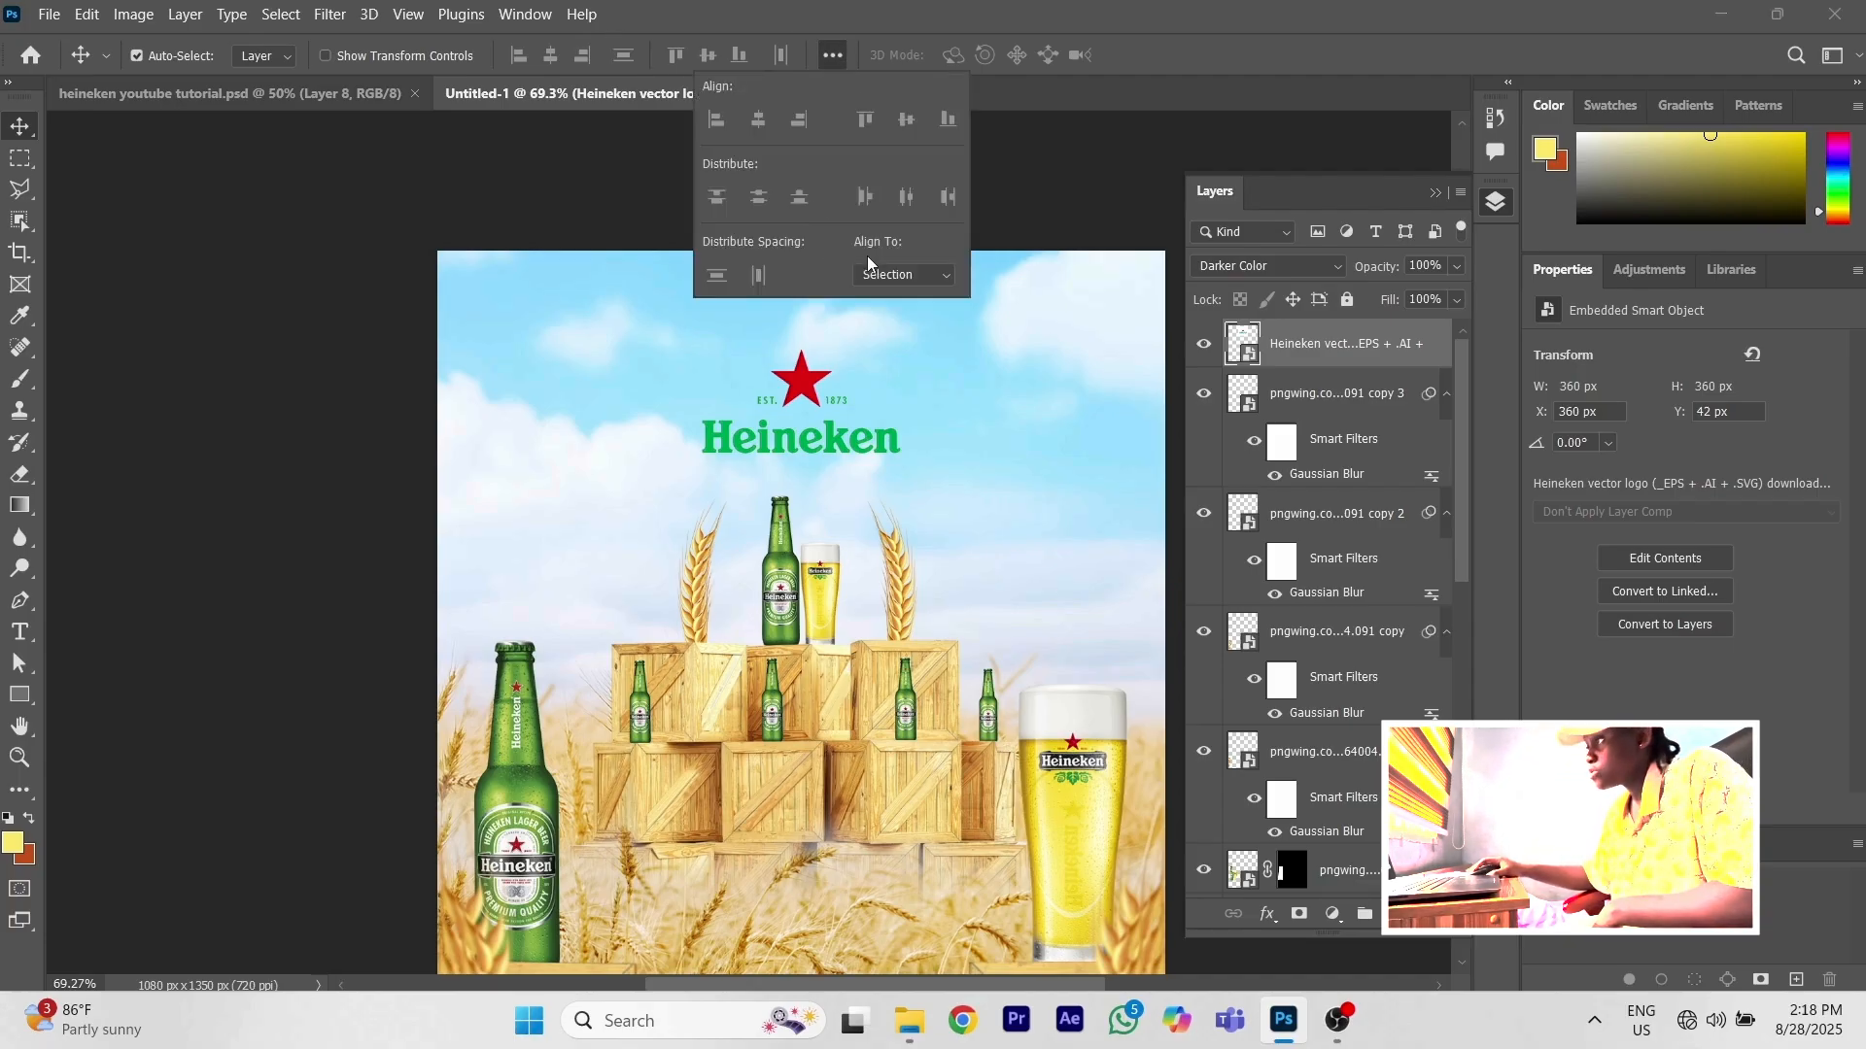
click(910, 276)
click(900, 311)
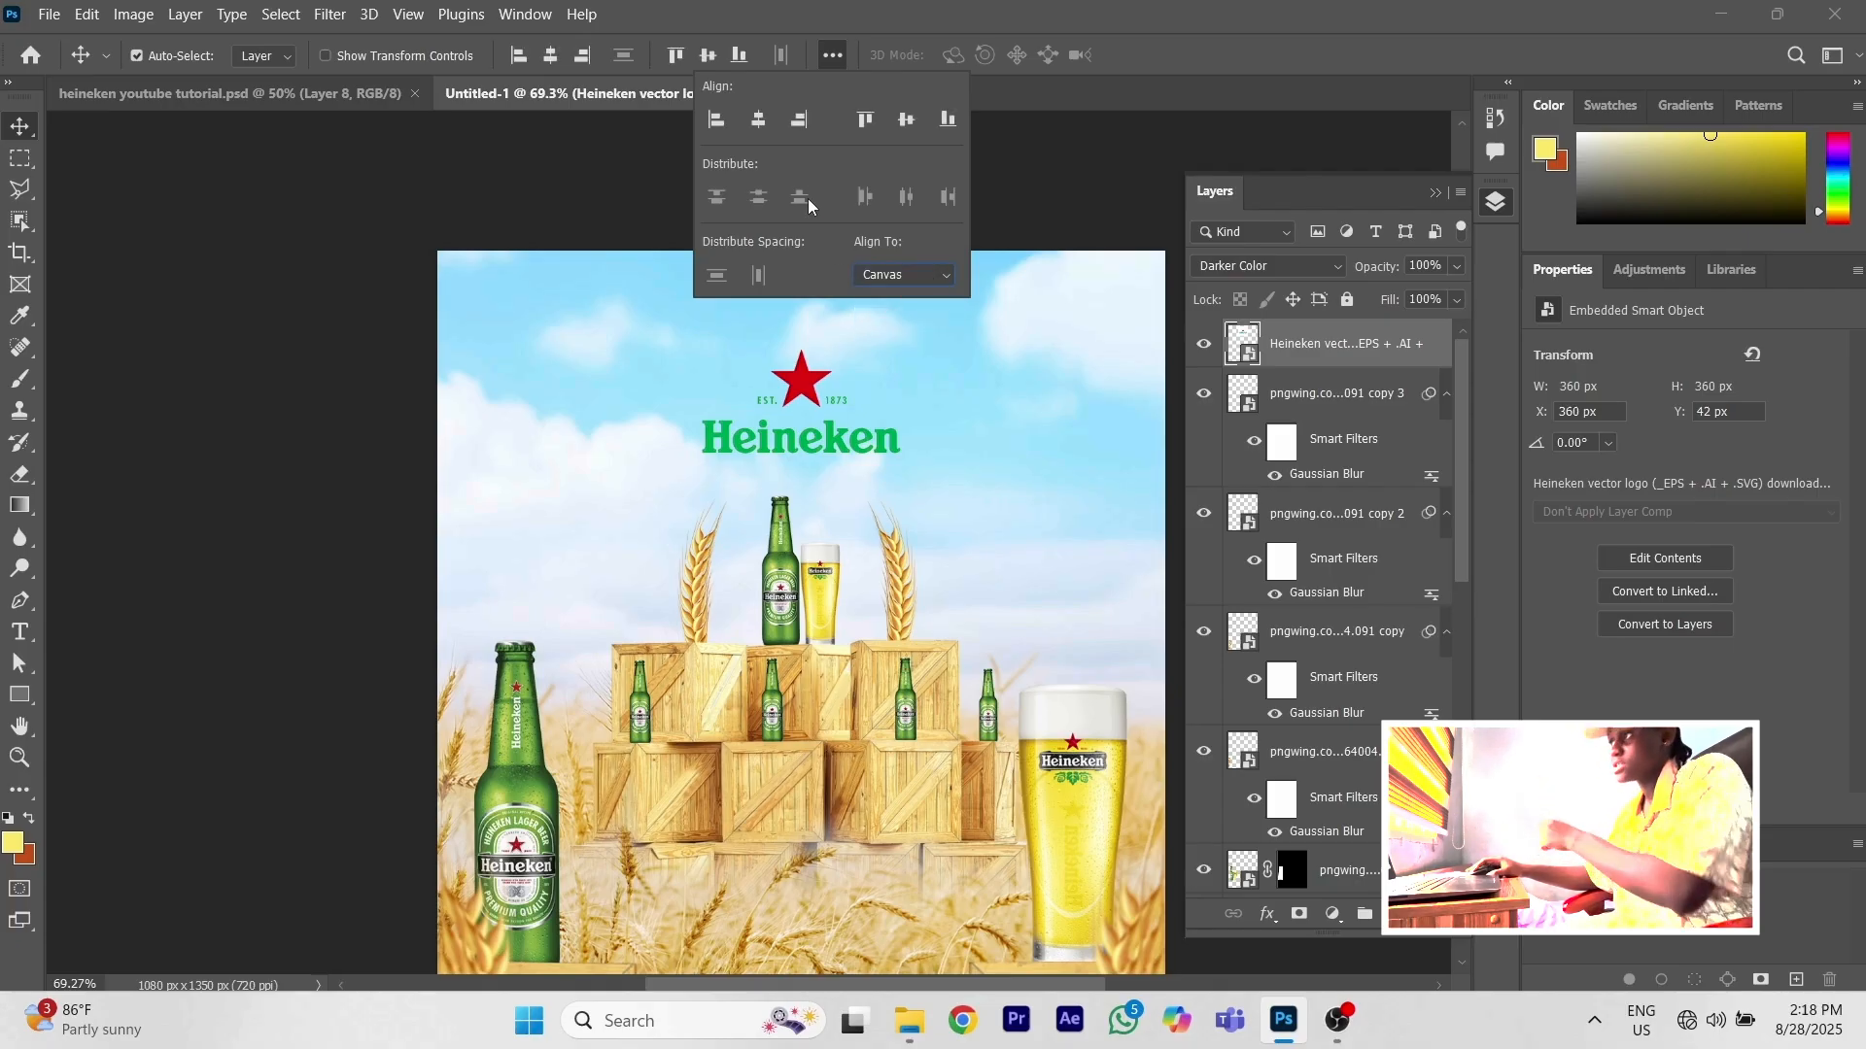
click(558, 62)
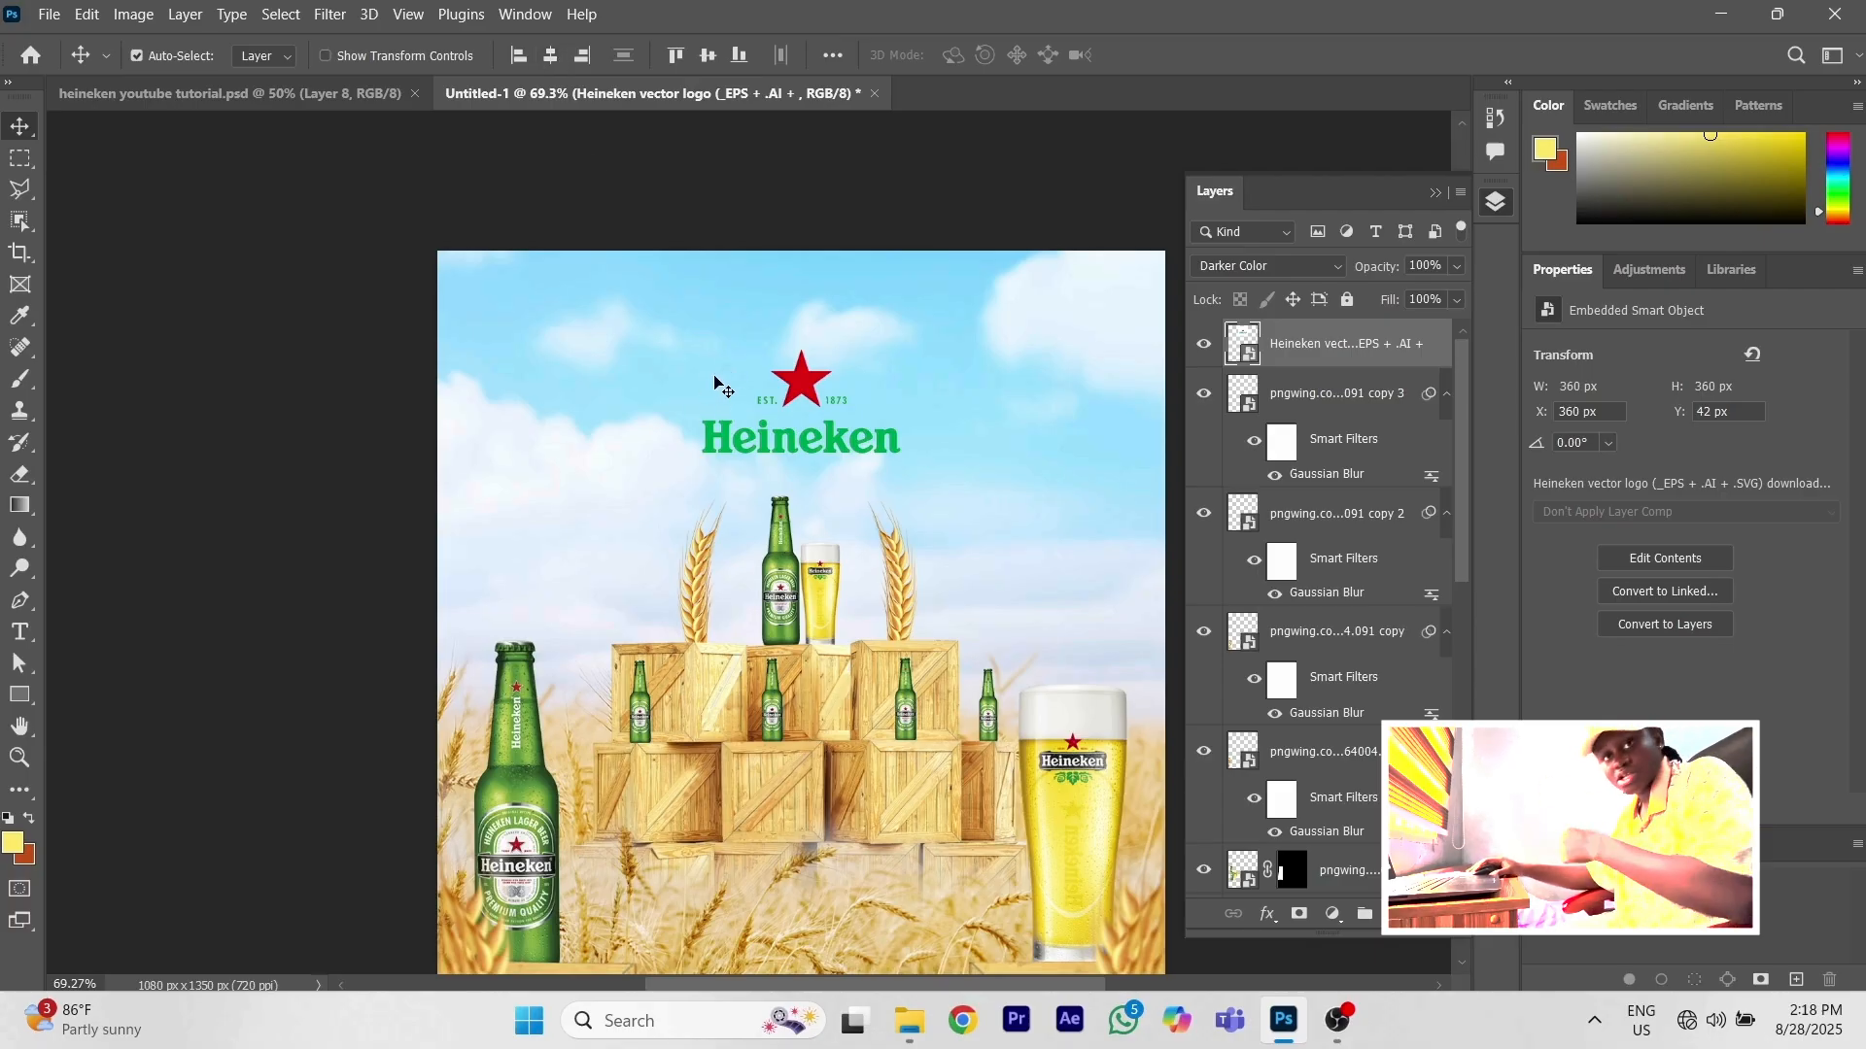
Review the whole flyer composition, checking the logo's placement against the bottles, crates and wheat ears
scroll(871, 489, down, 3)
scroll(832, 483, up, 2)
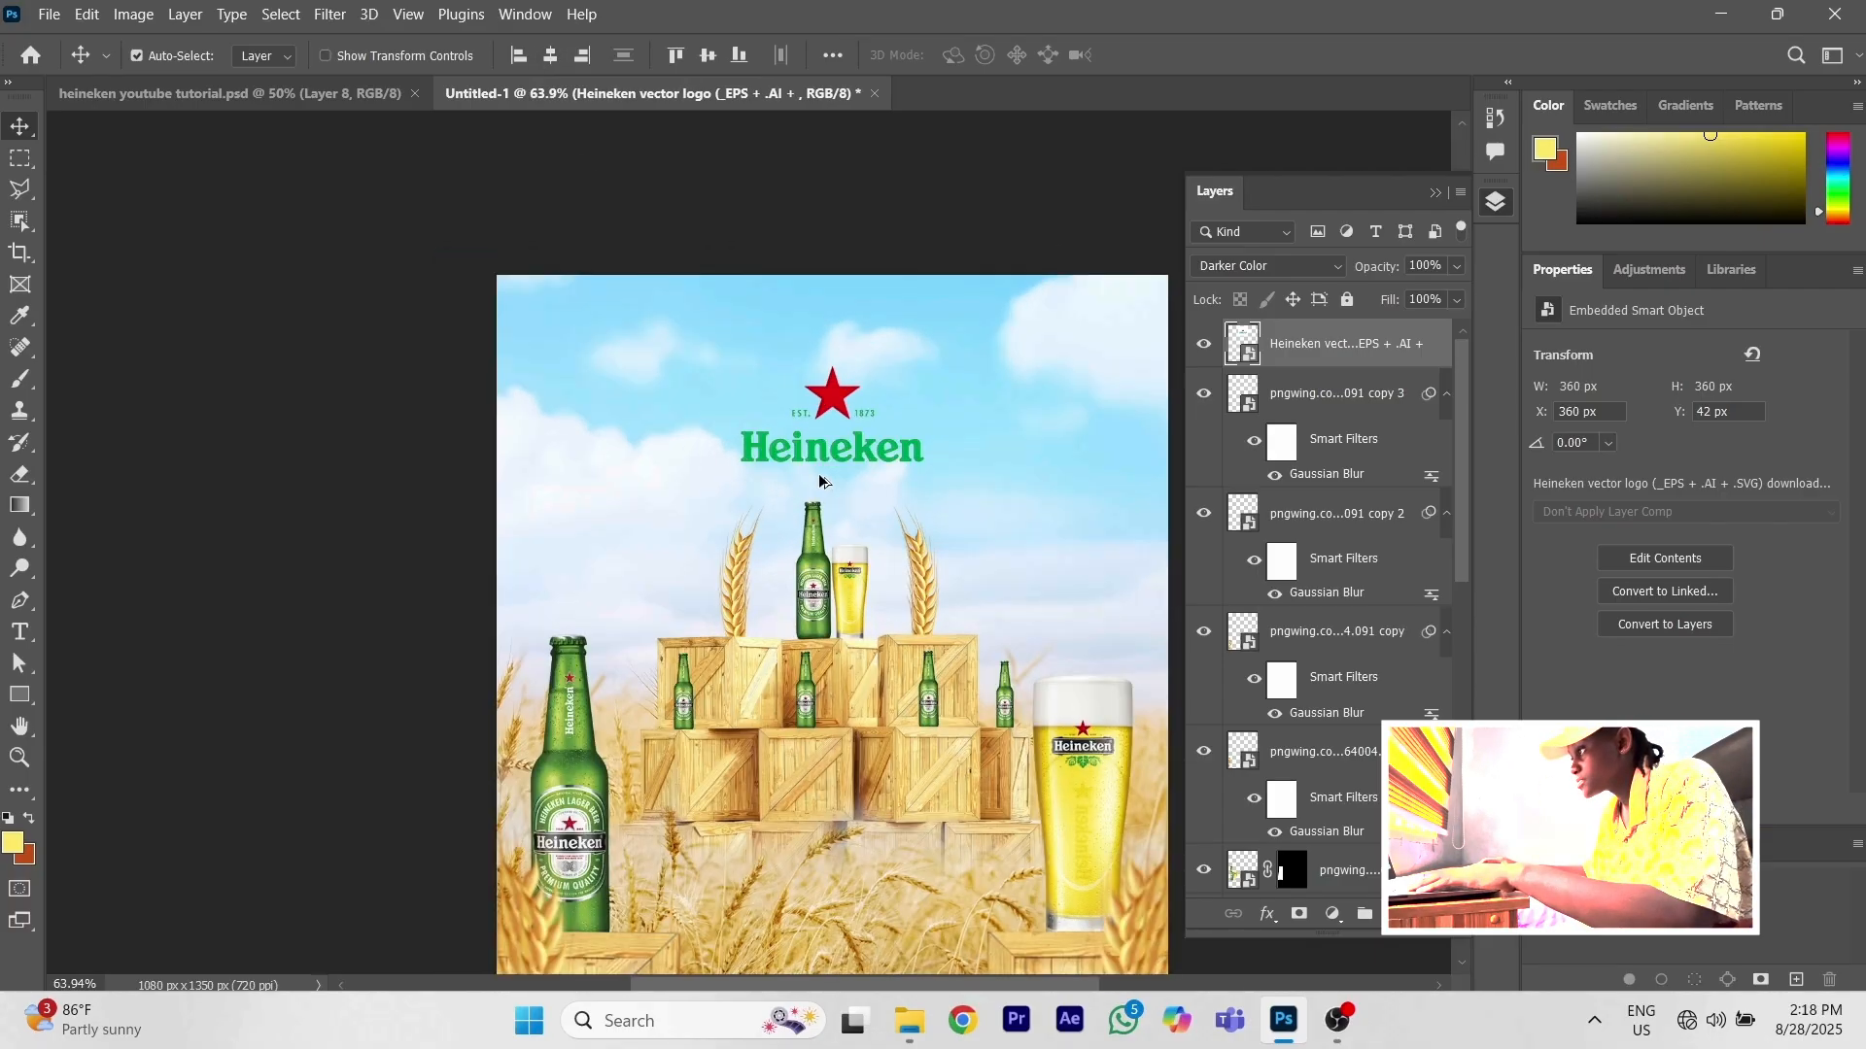
scroll(1336, 399, down, 4)
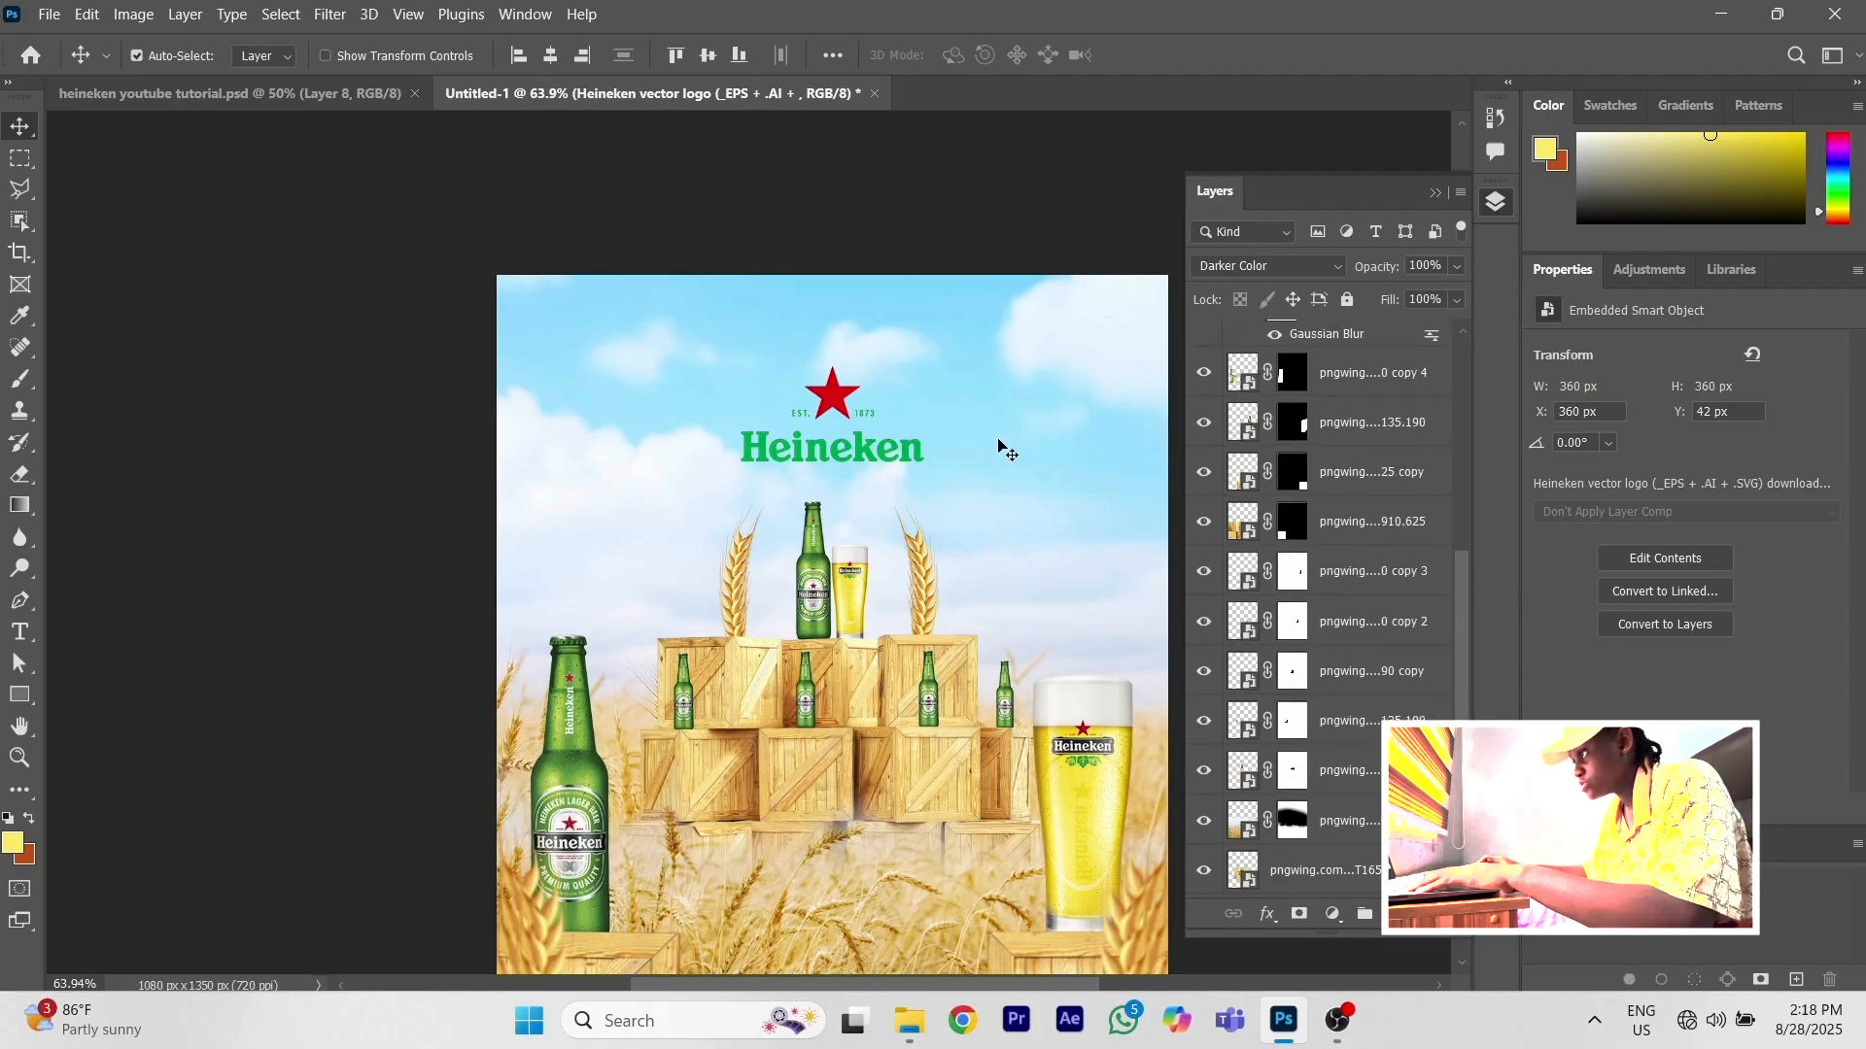
scroll(1033, 450, up, 1)
scroll(1356, 449, up, 4)
scroll(1069, 484, down, 3)
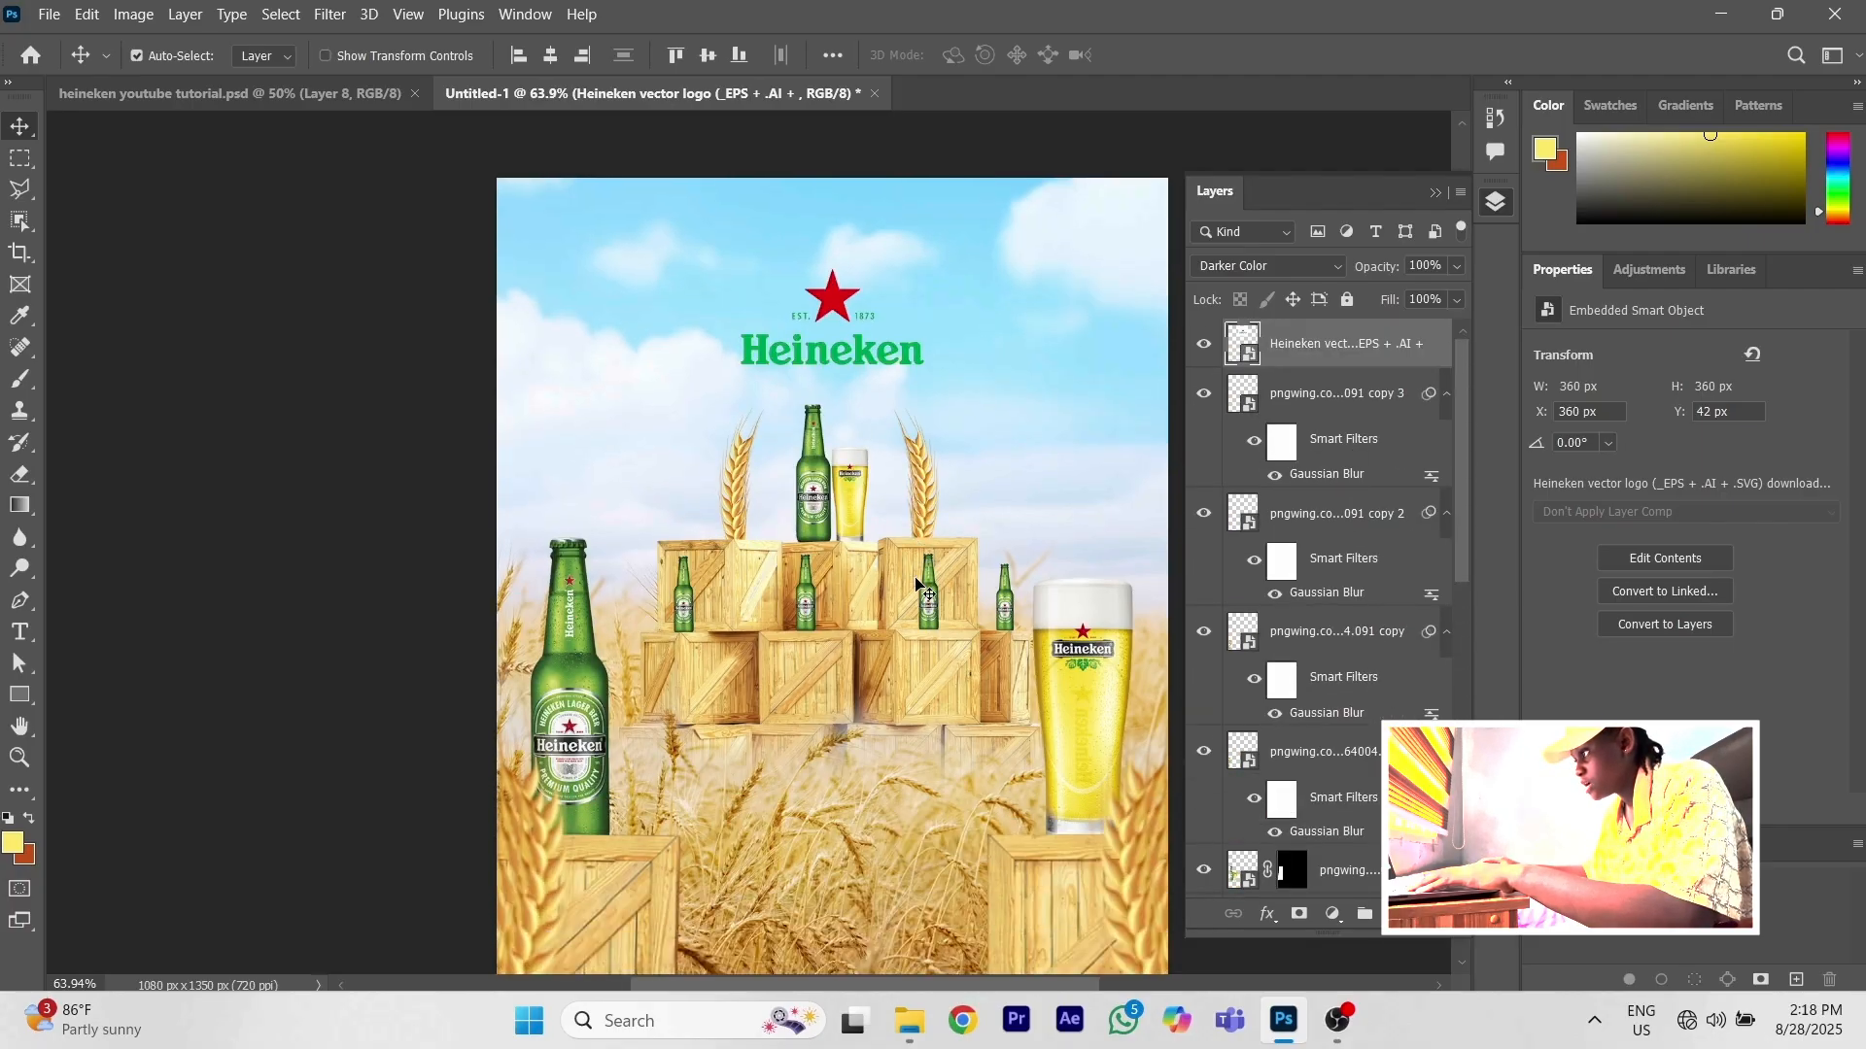
scroll(911, 583, right, 2)
scroll(911, 583, down, 1)
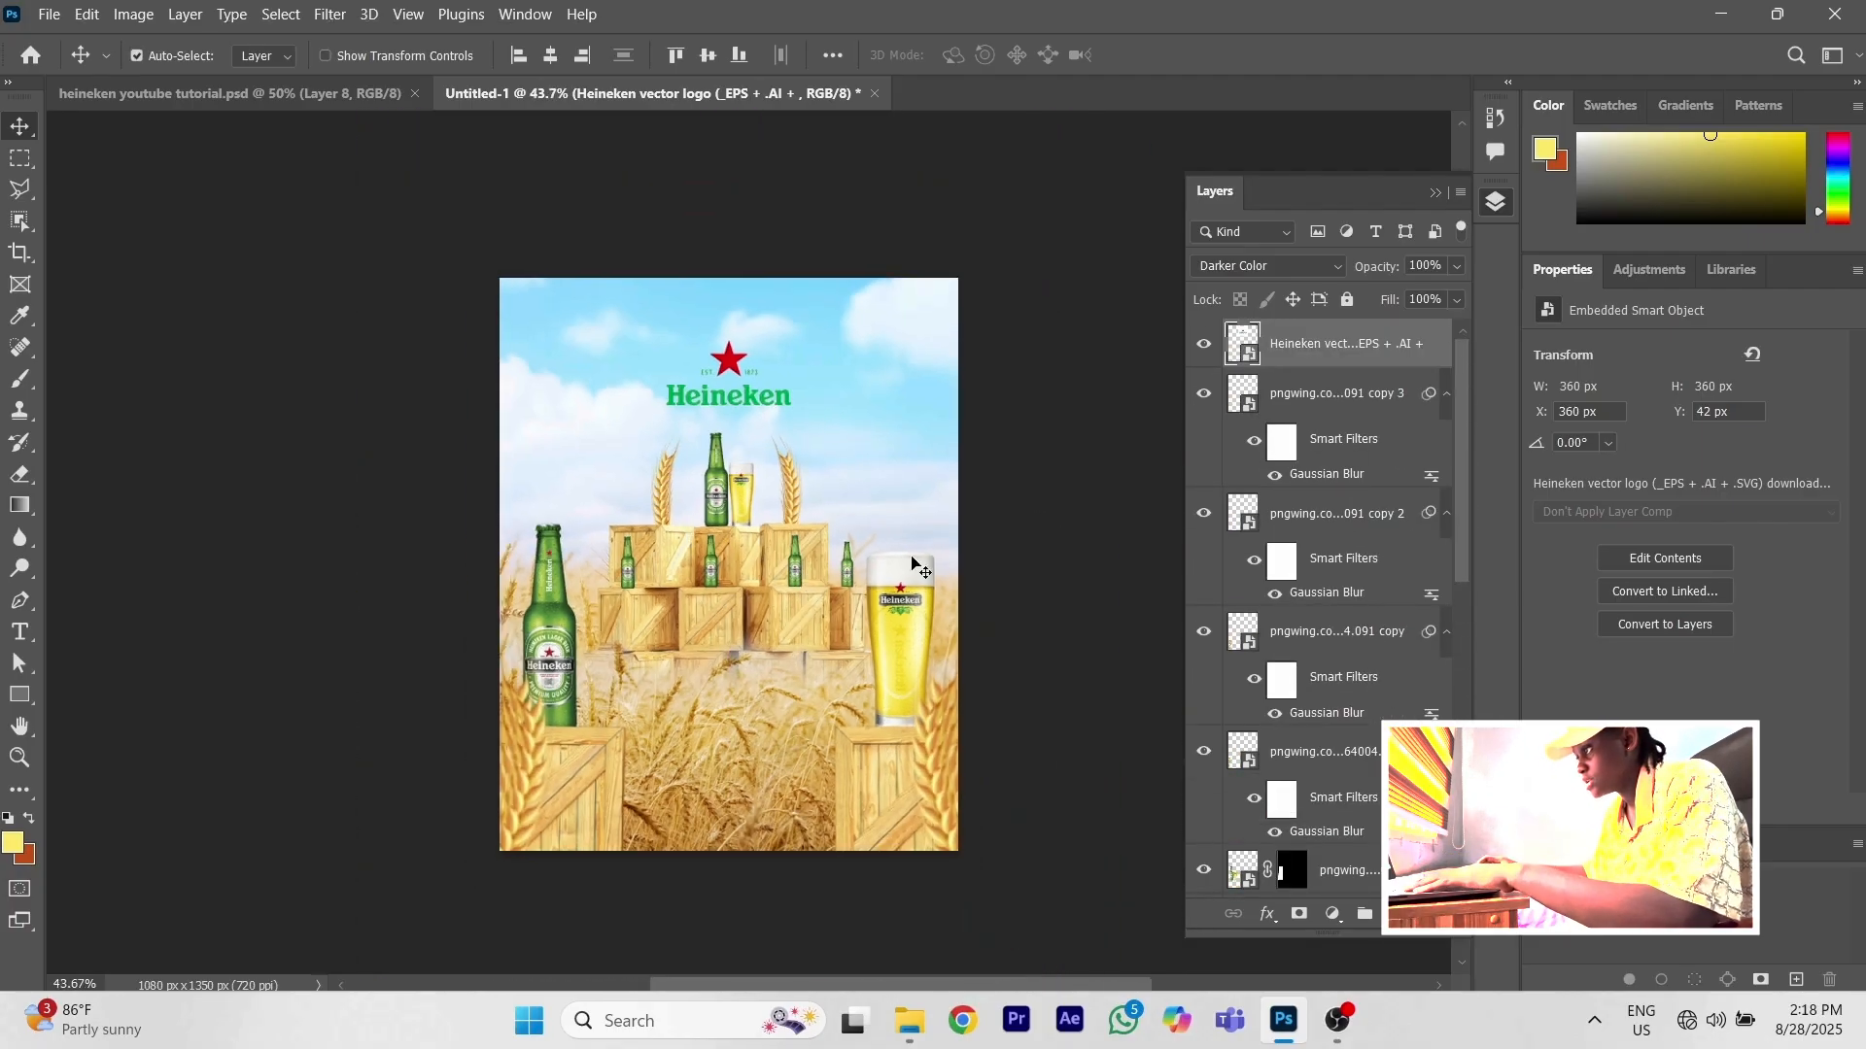
scroll(908, 472, up, 1)
Place the cooling towers image from the heineken assets folder into the flyer as the topmost layer, 1080 x 1080 px
click(895, 1015)
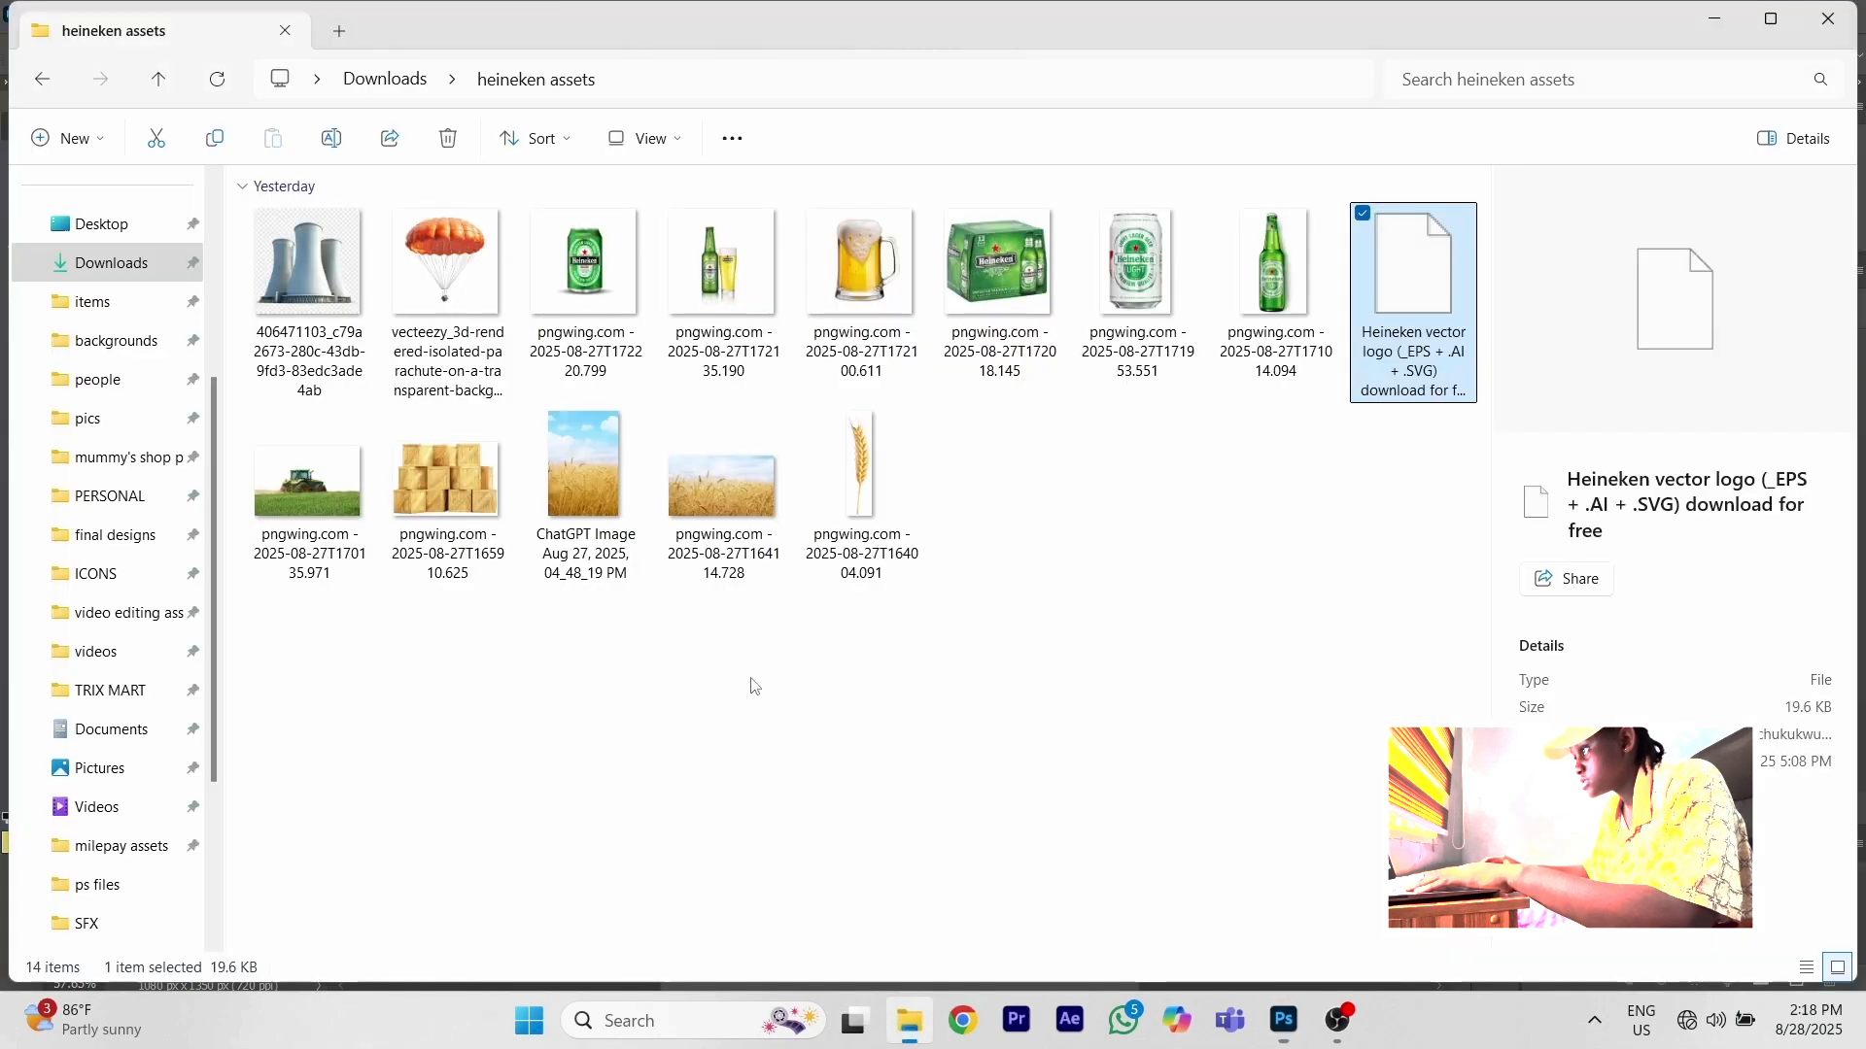
click(295, 272)
drag(320, 309, 499, 387)
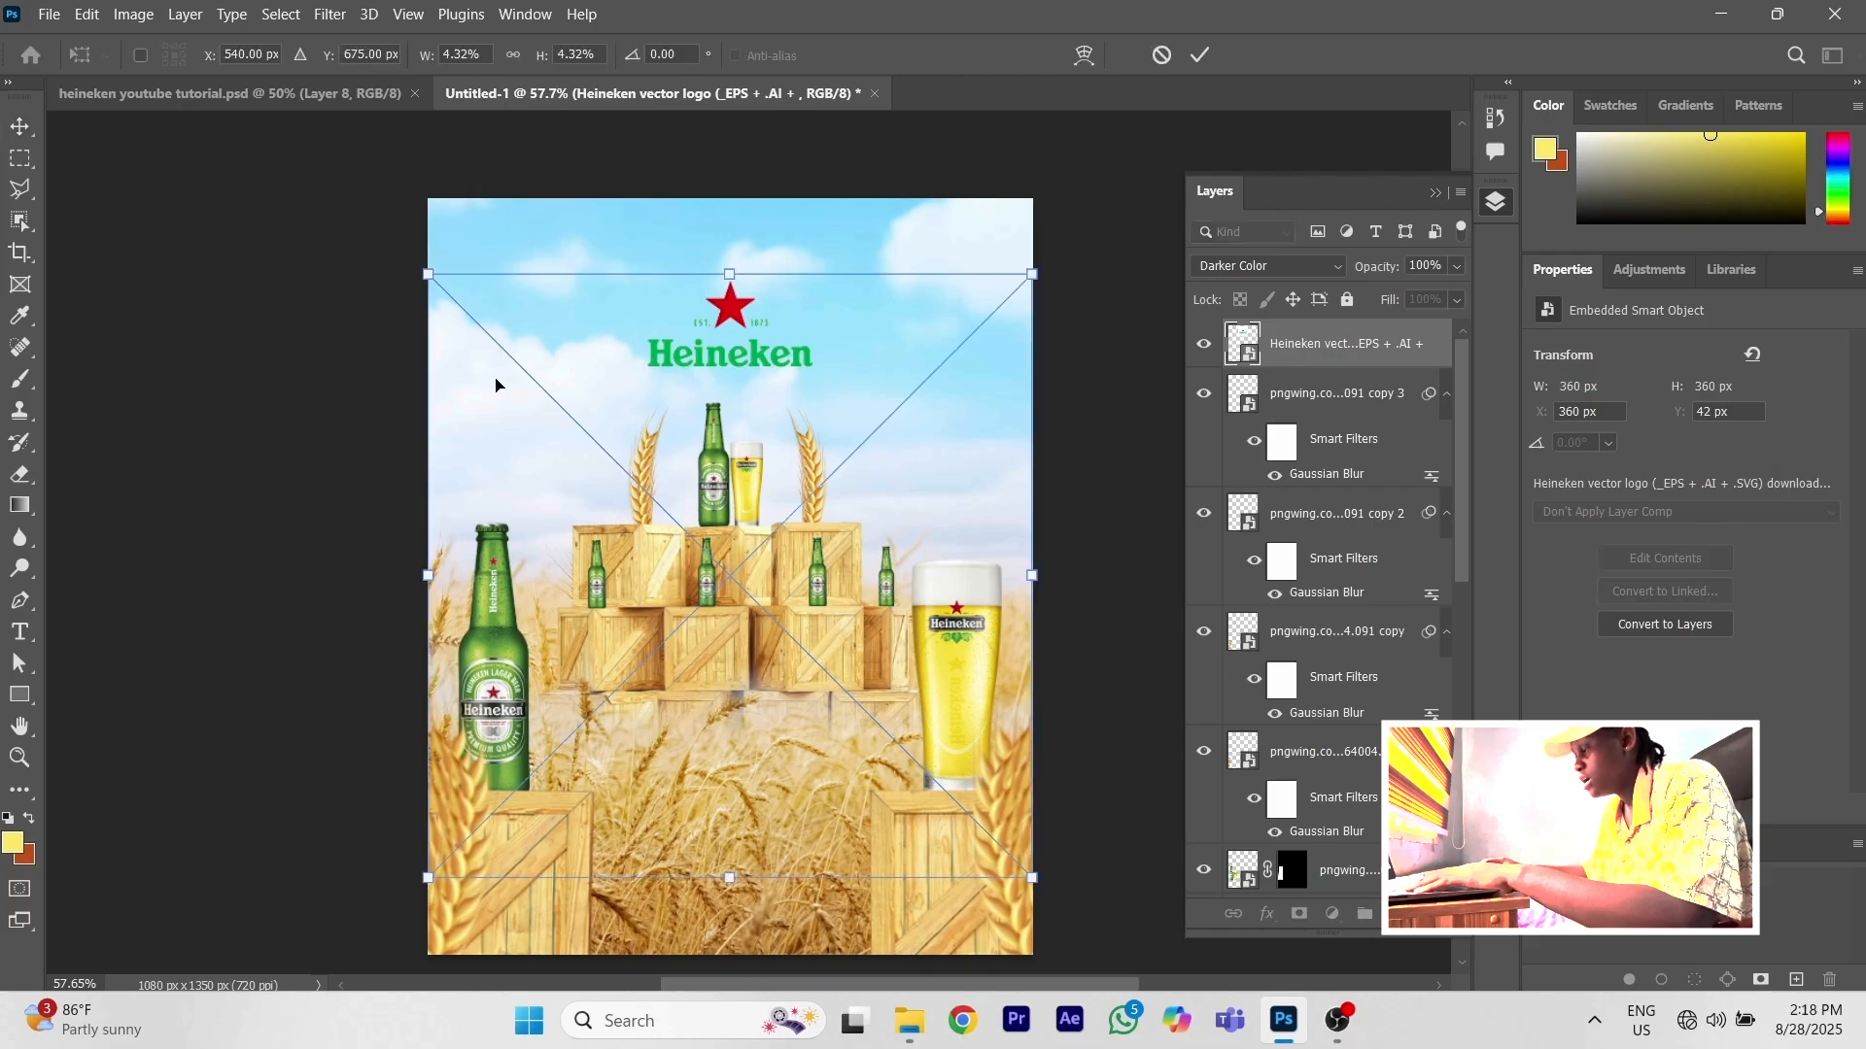
key(Return)
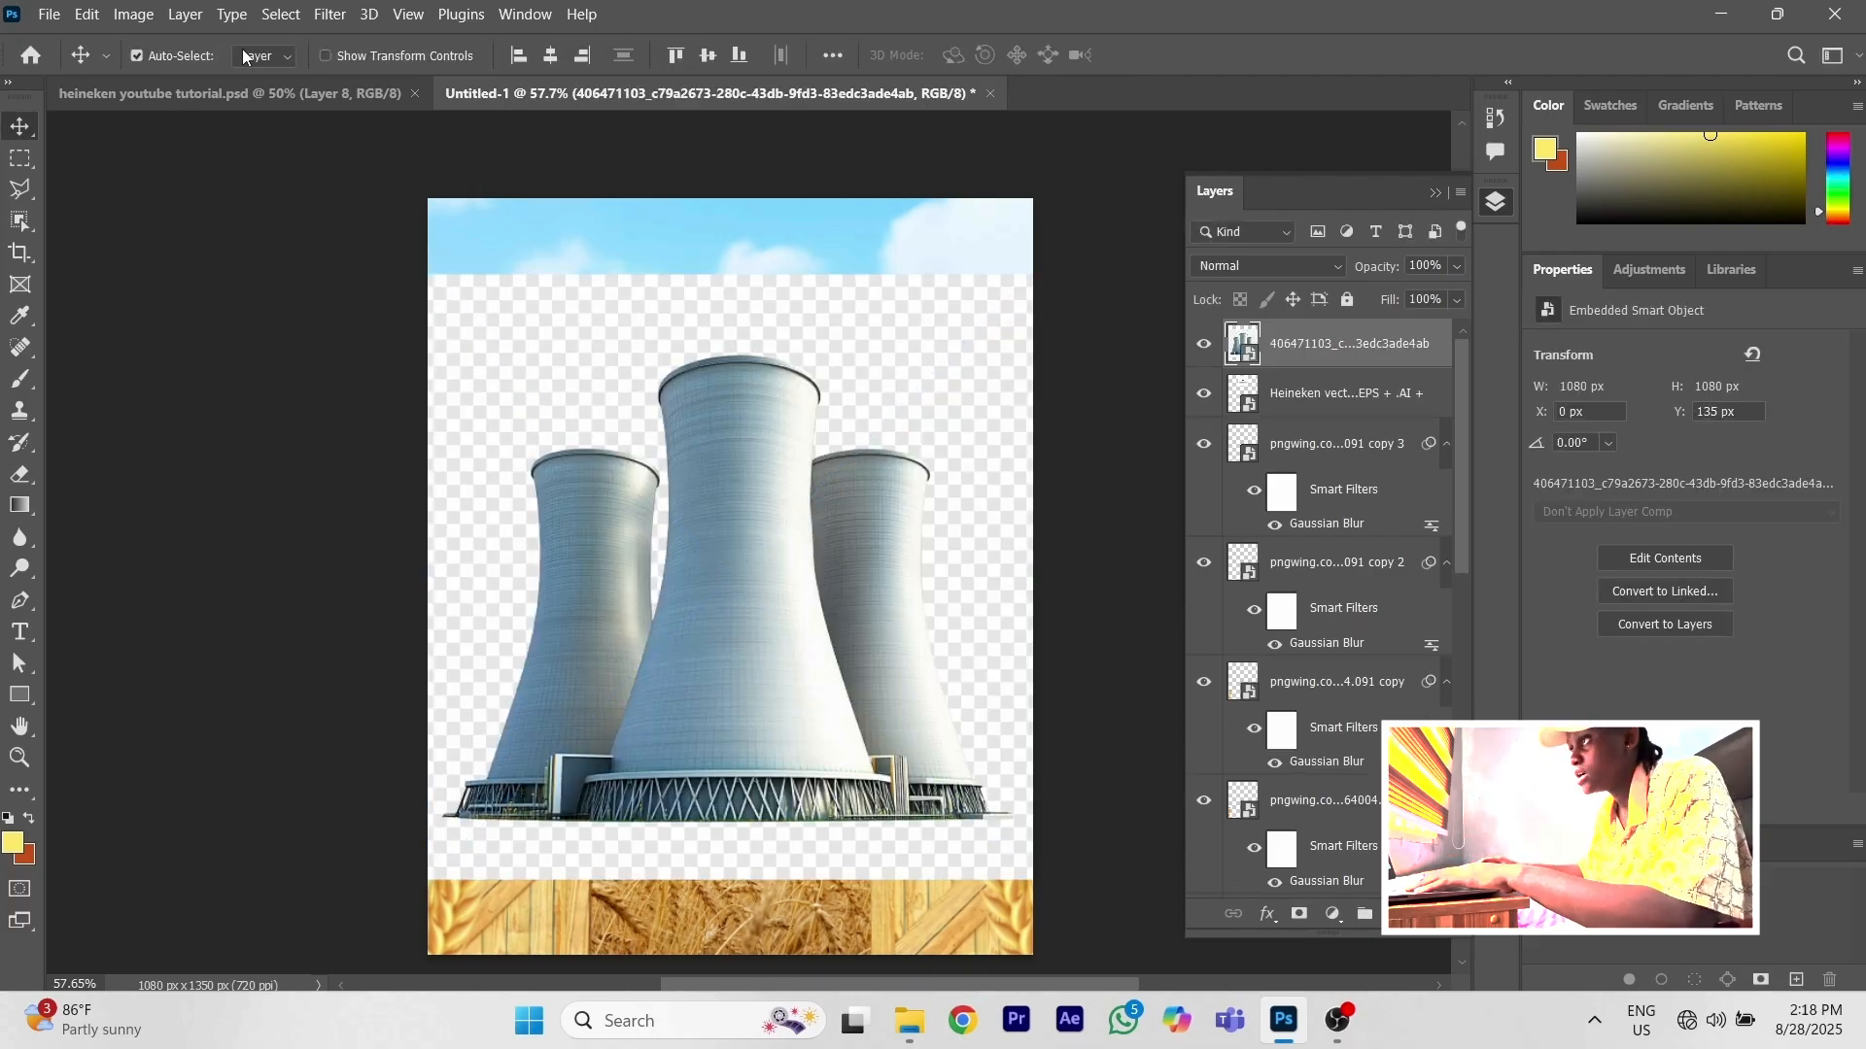
Select the cooling towers on their layer with the automatic Subject selection
click(282, 15)
click(309, 286)
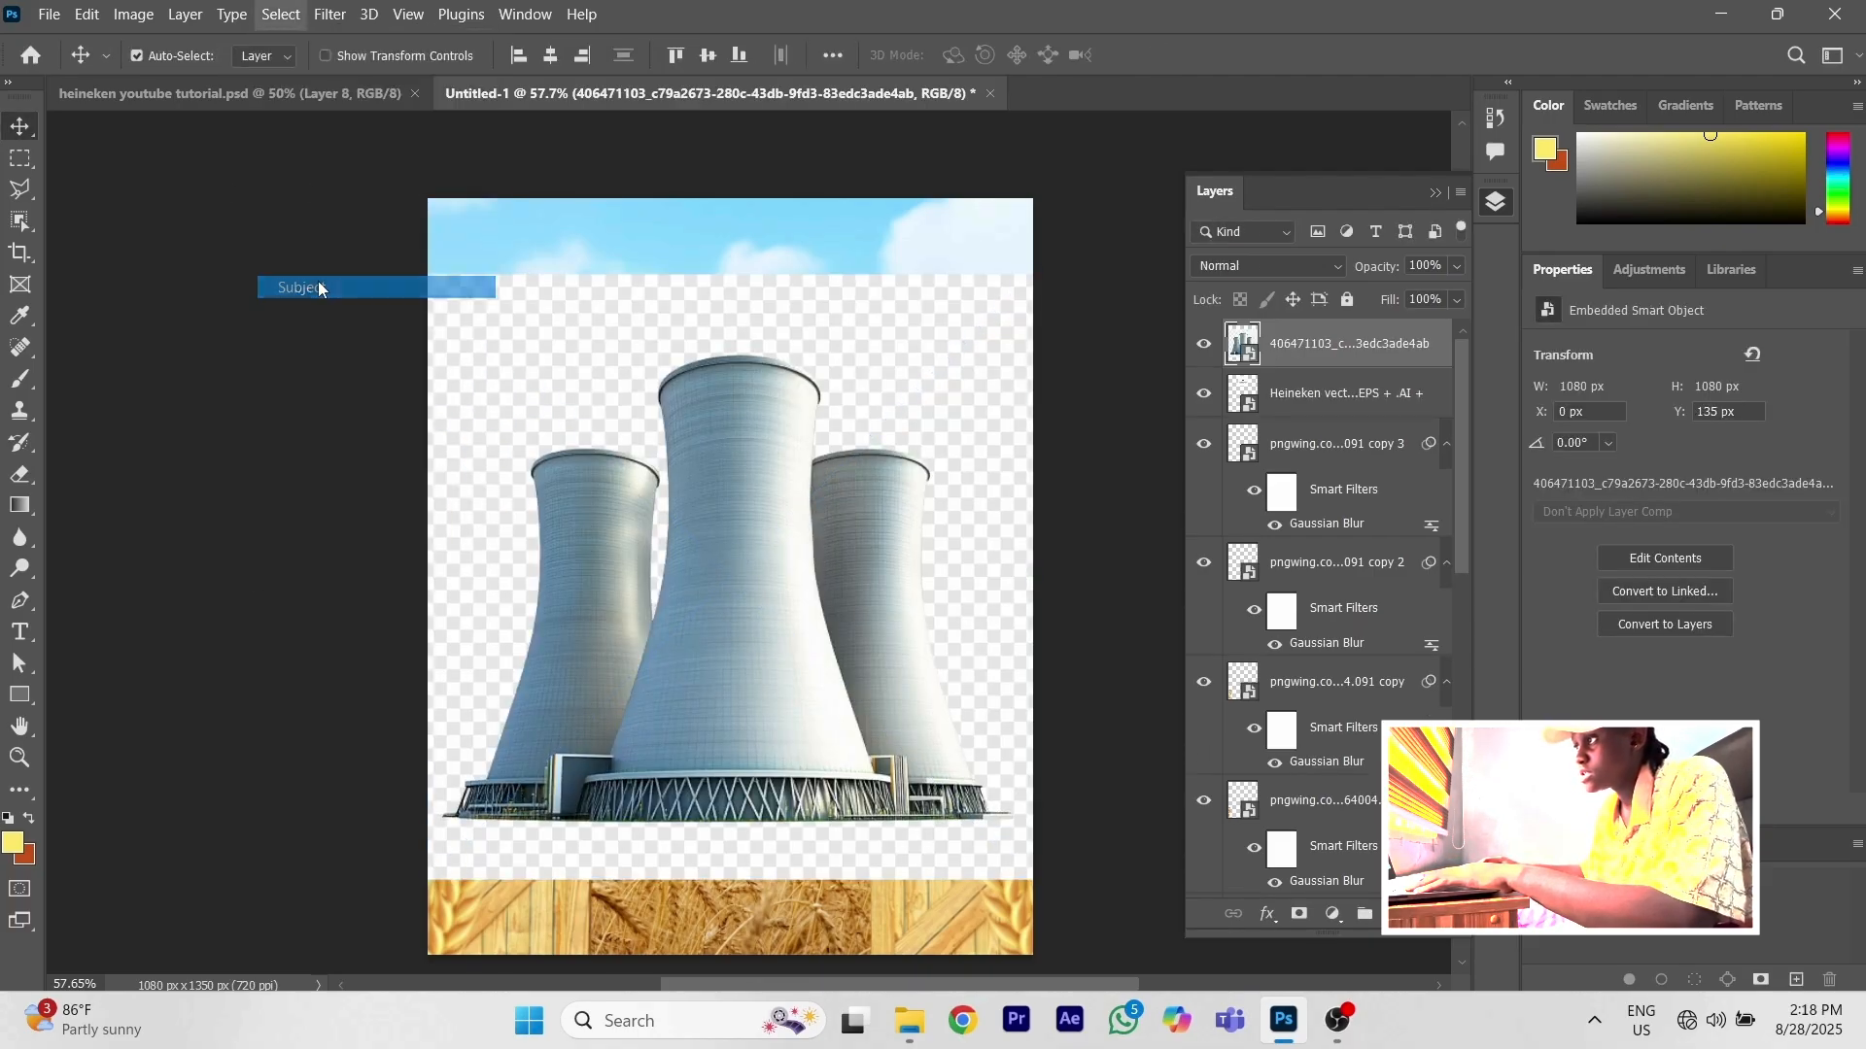
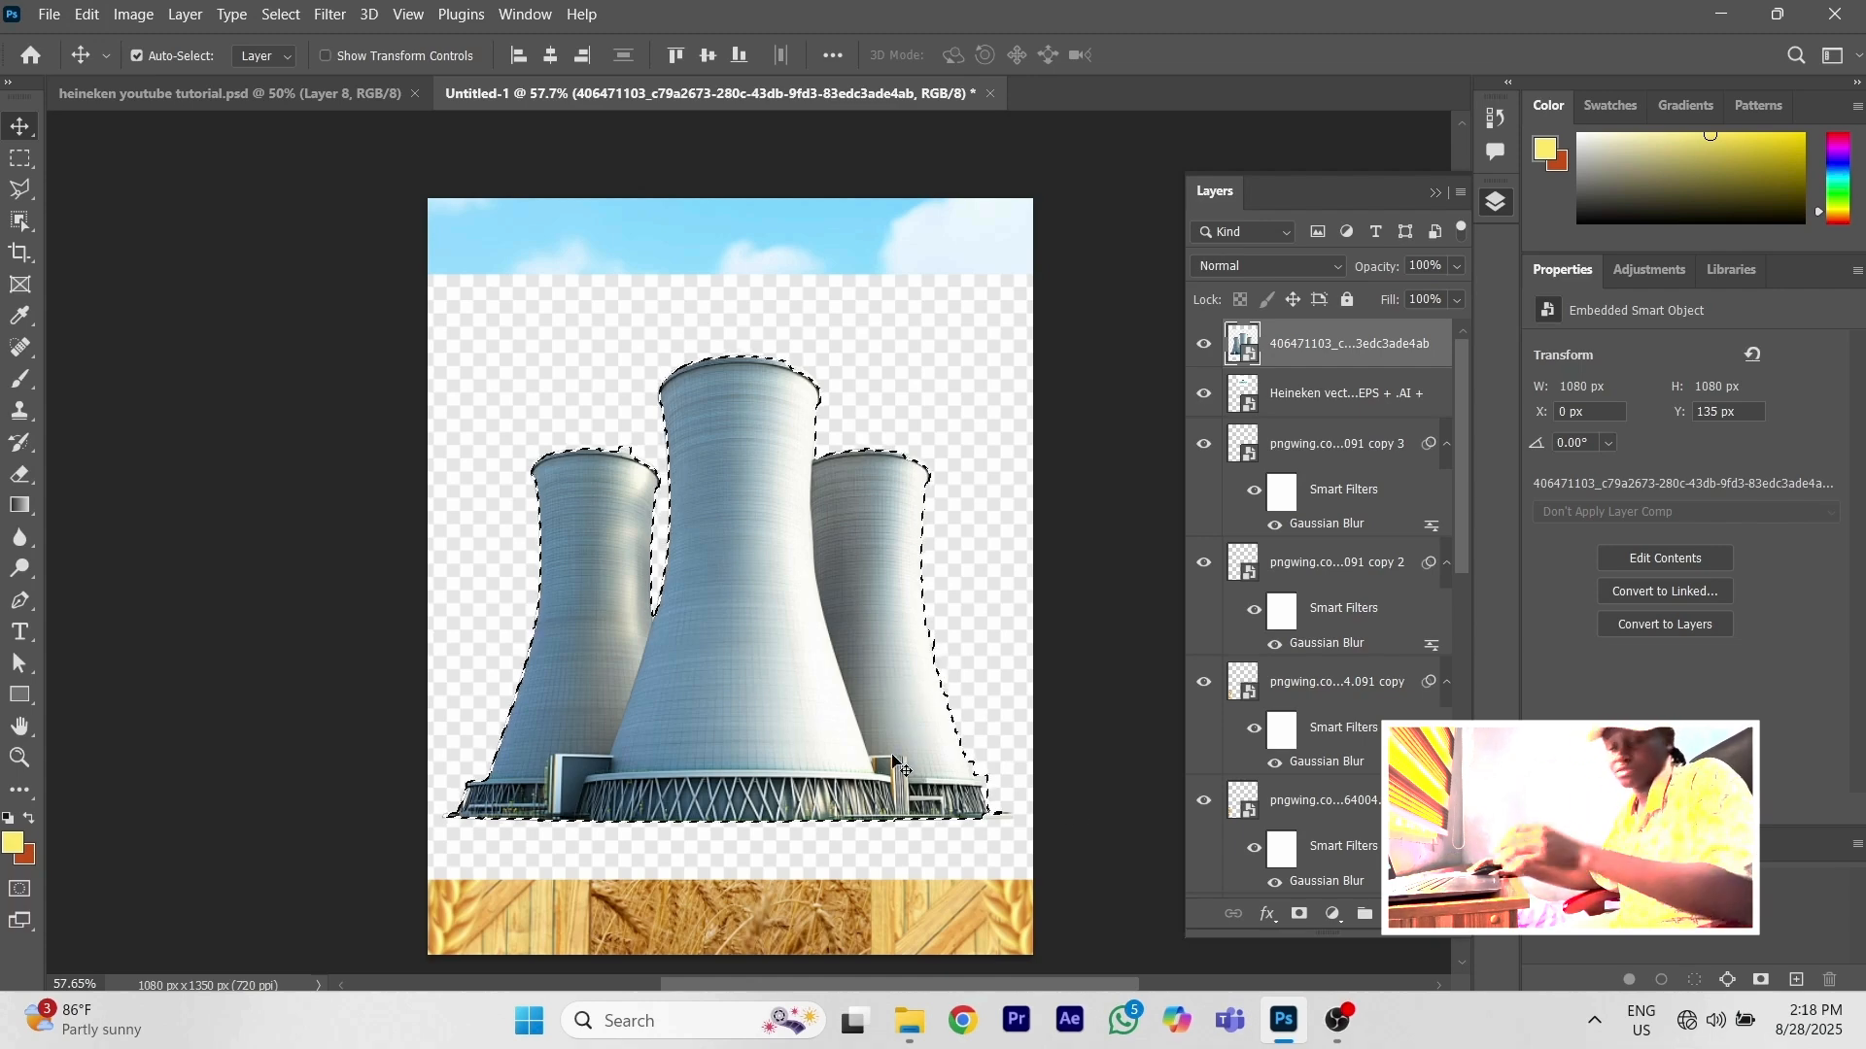
Mask out the cooling towers' background using the subject selection and scale the towers down to about 537 x 537 px
click(1300, 914)
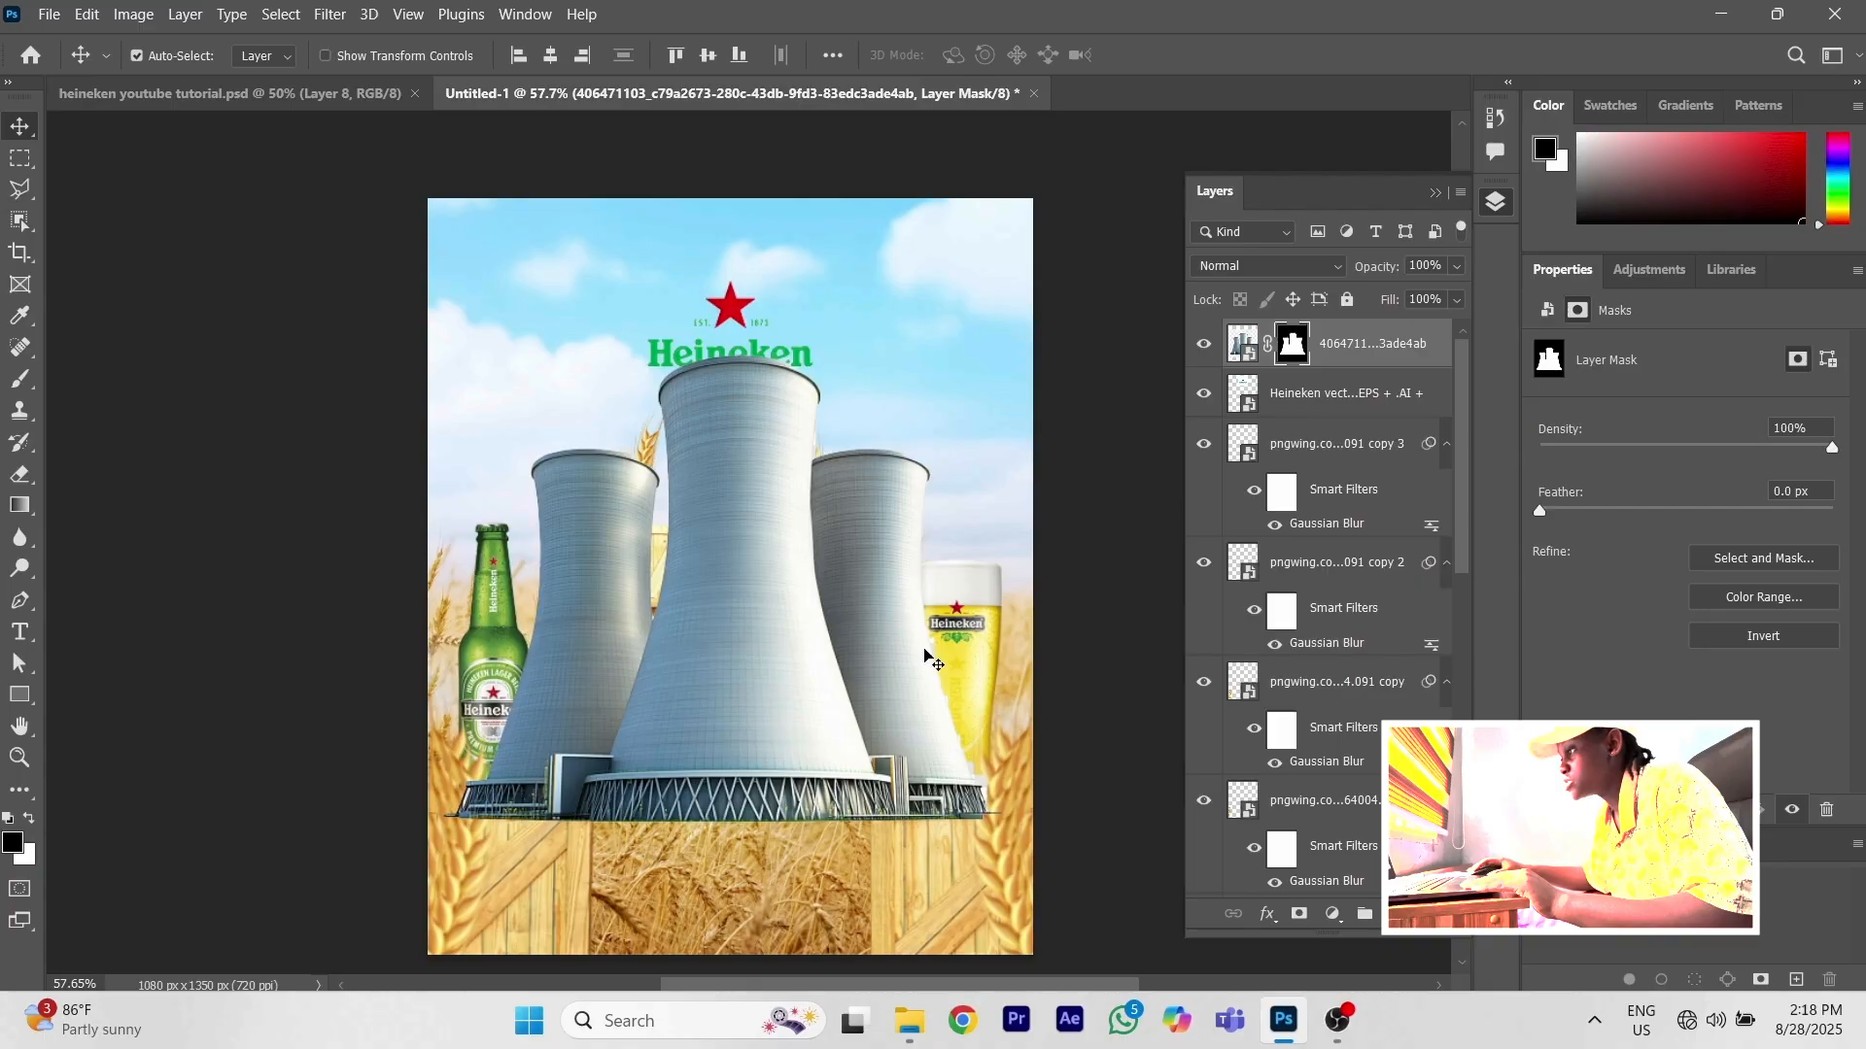
drag(768, 612, 710, 599)
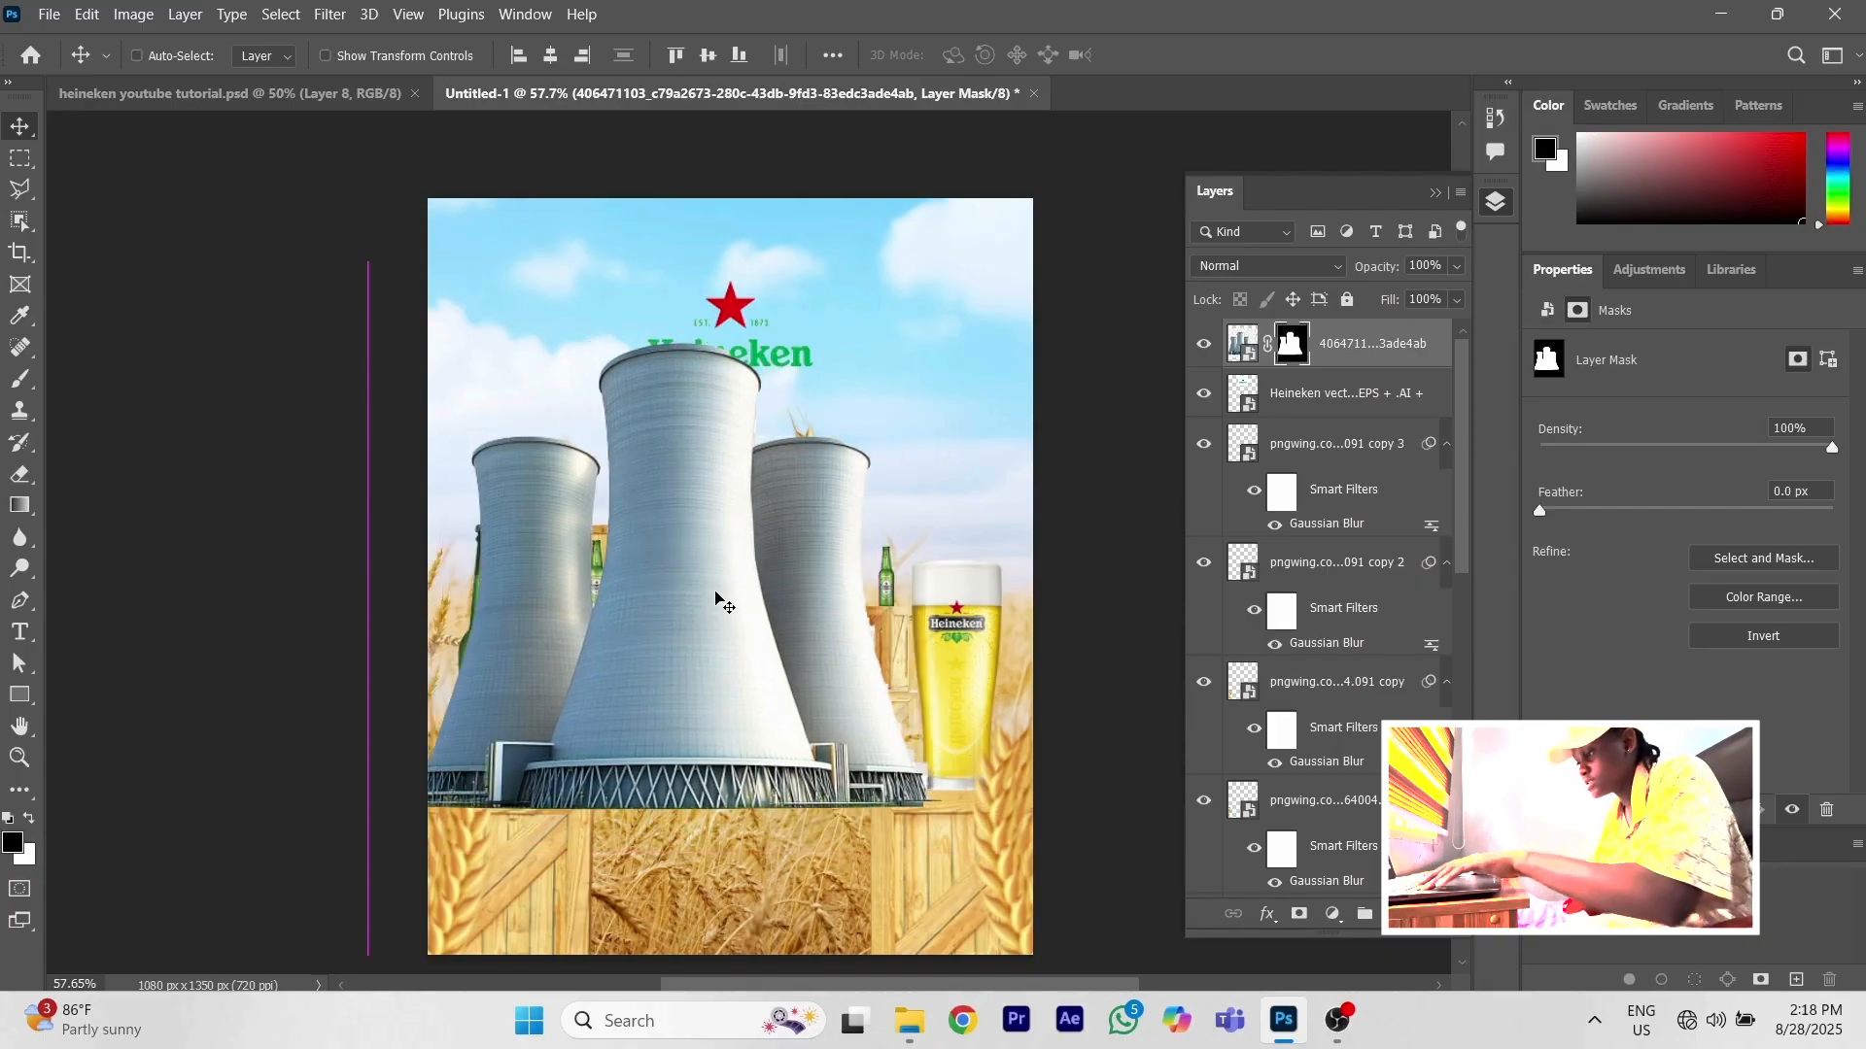
key(ctrl+t)
drag(973, 263, 670, 566)
drag(515, 727, 631, 551)
key(Return)
Move the cooling towers layer directly above the ChatGPT background image and shrink it to about 347 x 345 px at the flyer's left edge
drag(1356, 344, 1236, 799)
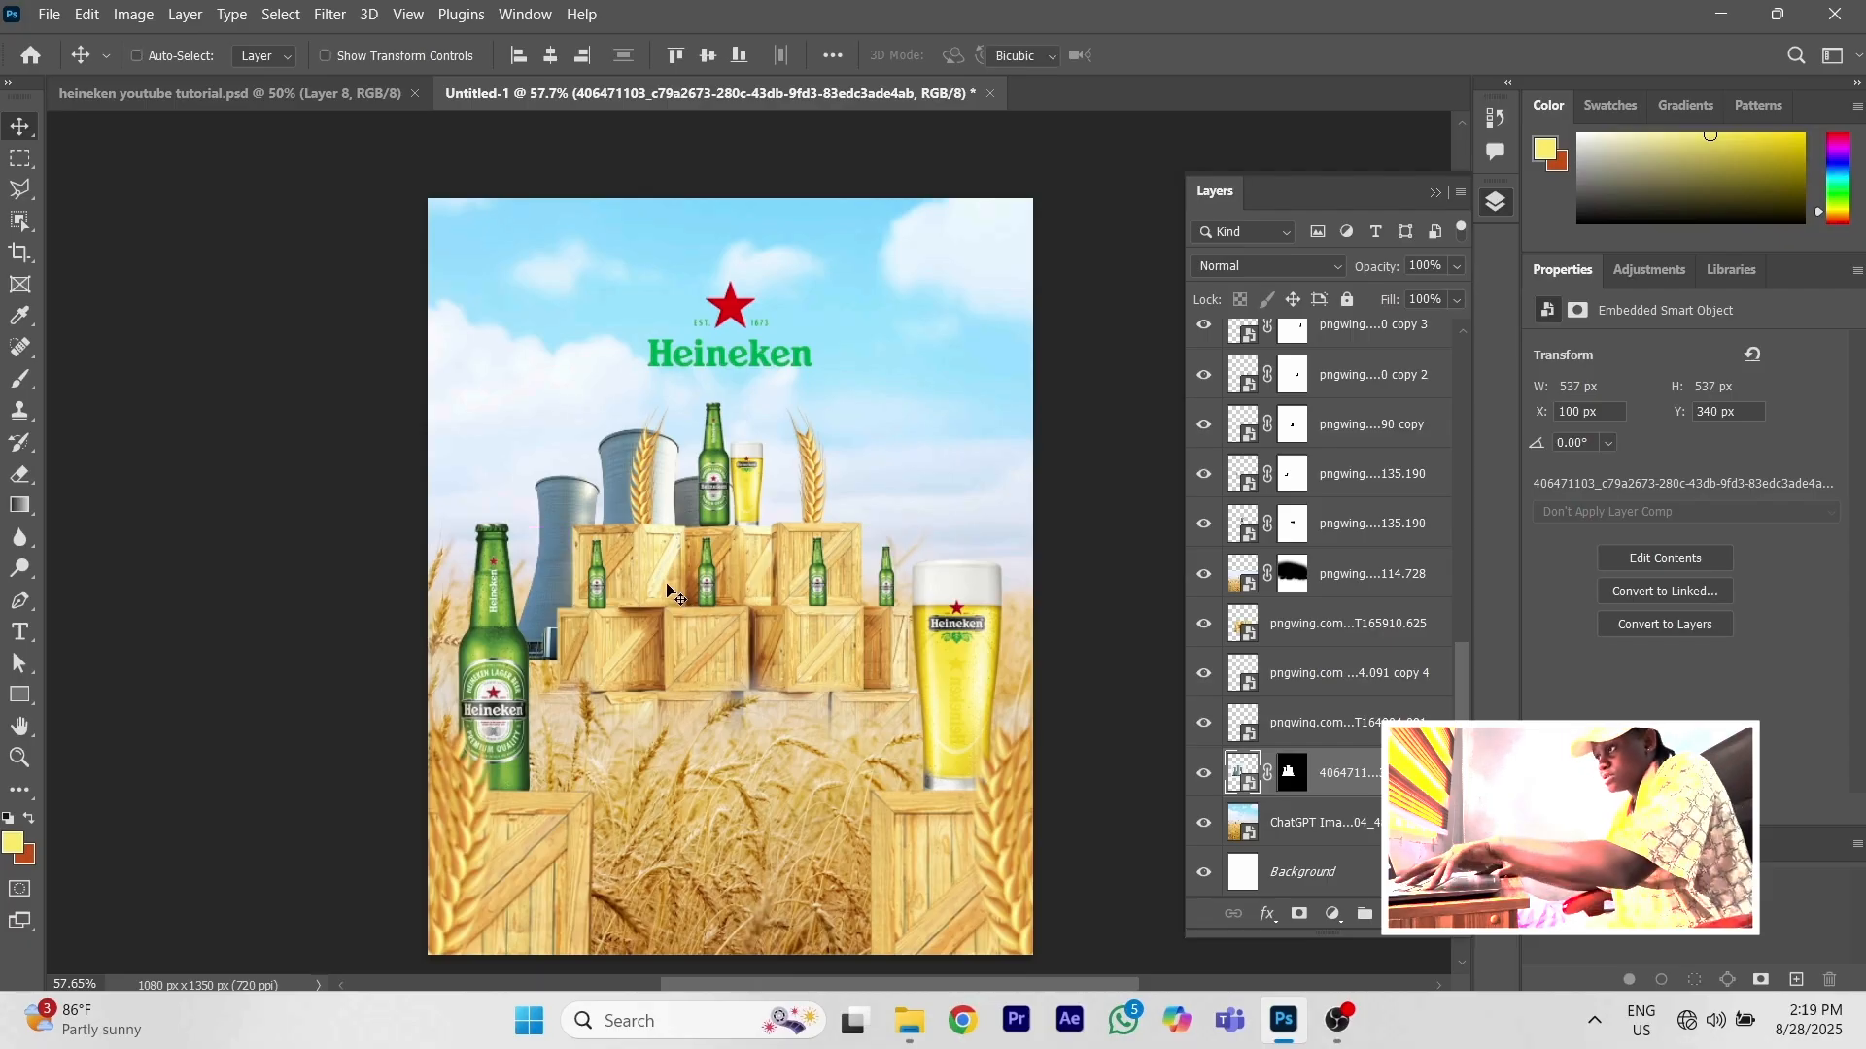
key(ctrl+t)
drag(636, 422, 403, 390)
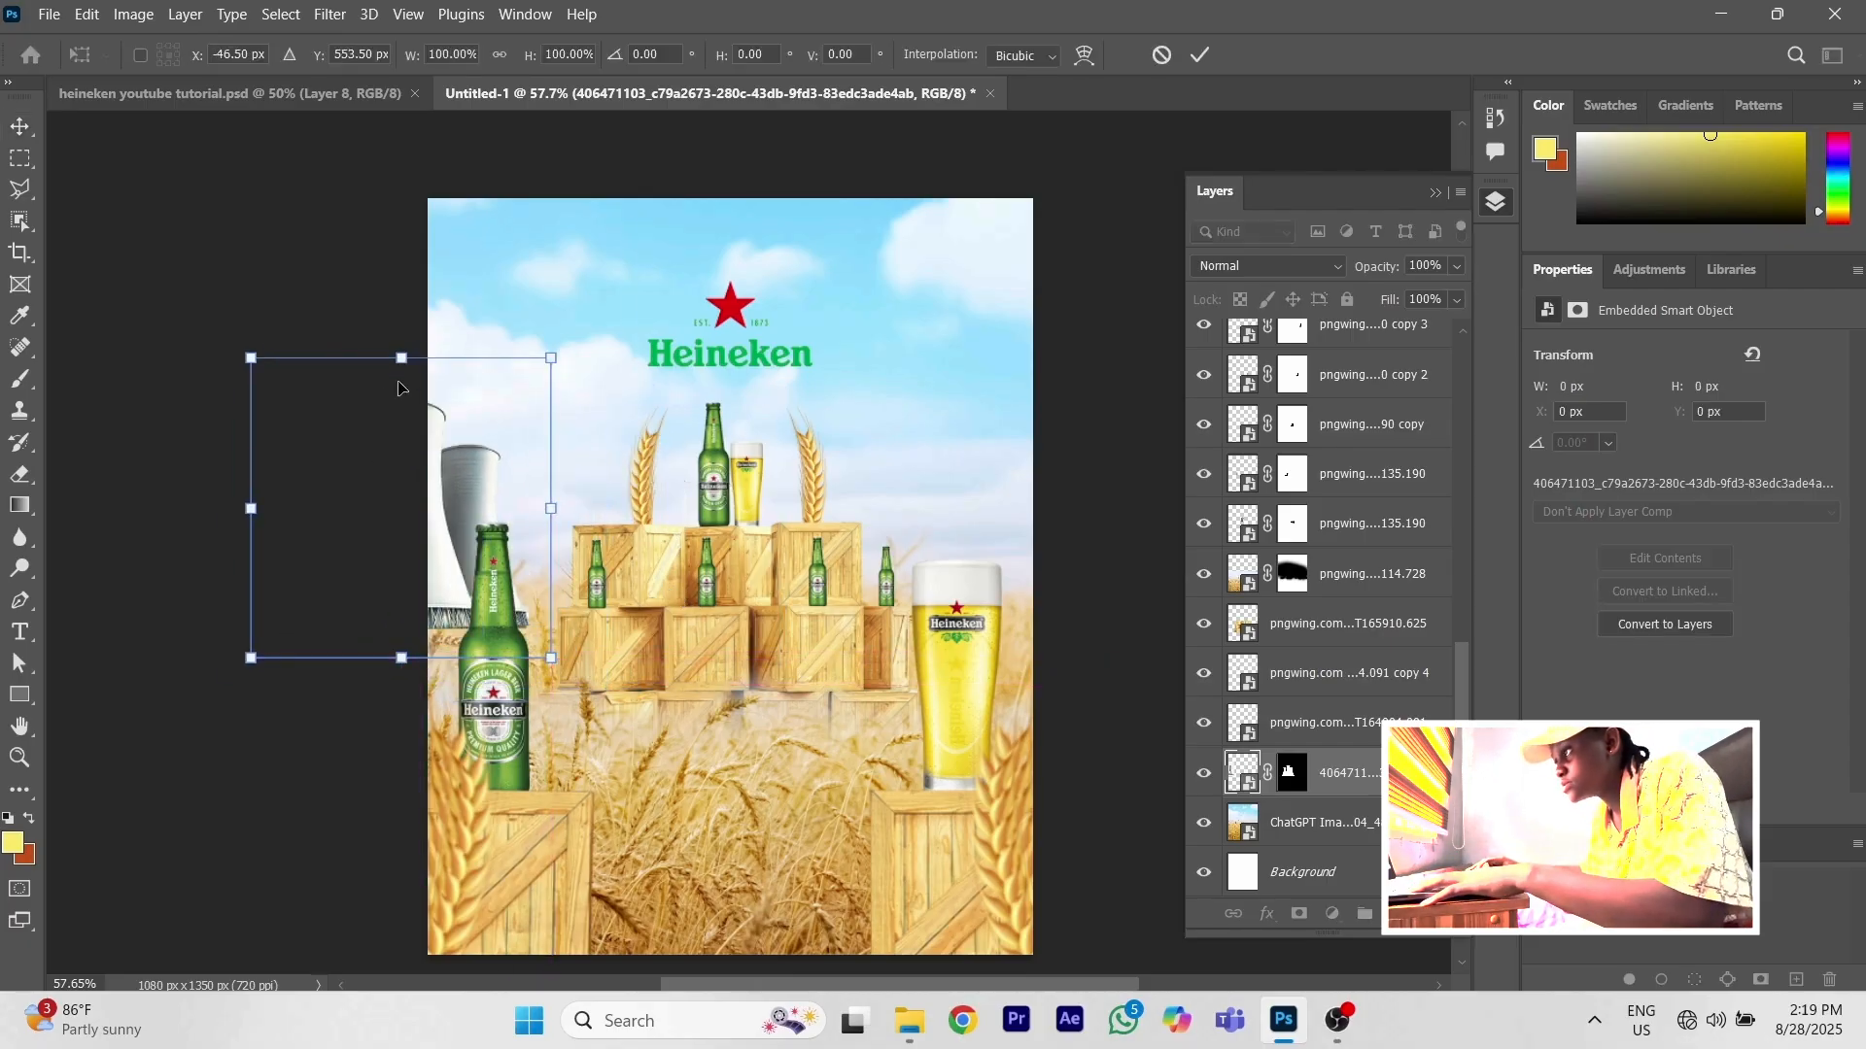
drag(251, 357, 331, 437)
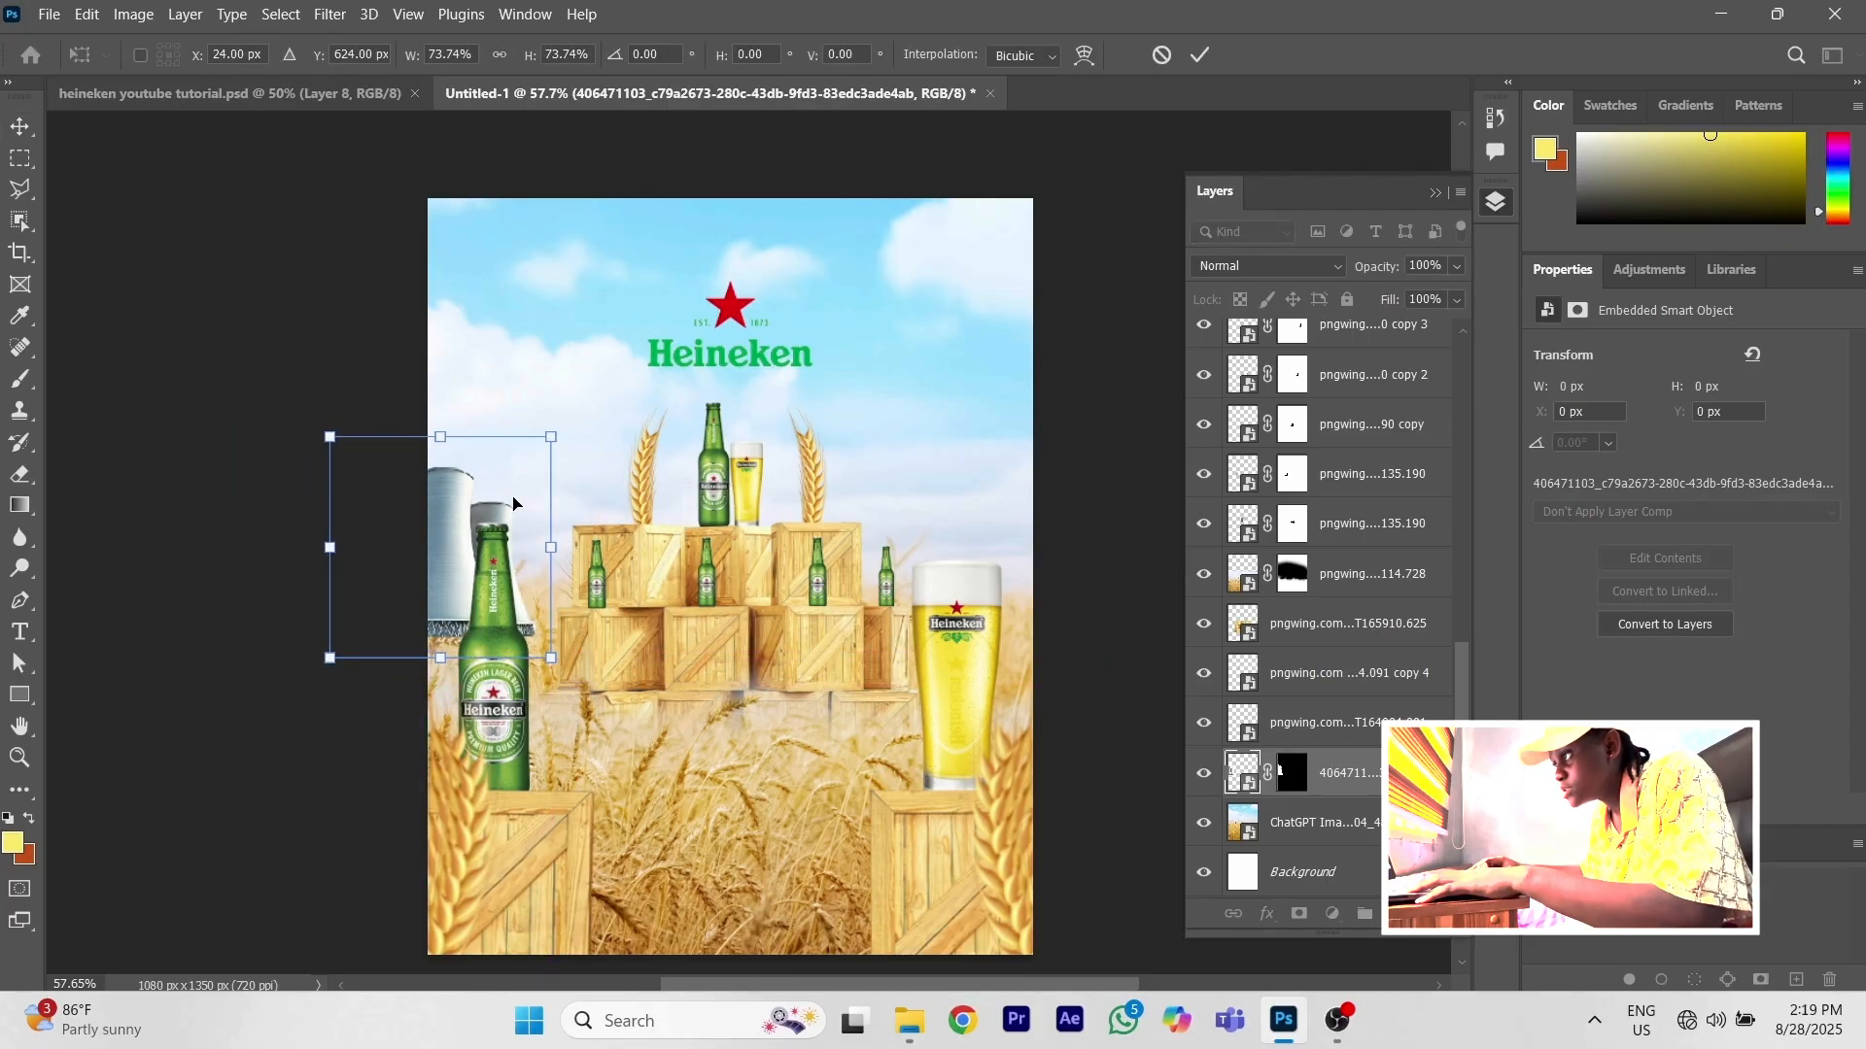
drag(463, 518, 446, 474)
drag(318, 416, 356, 440)
drag(449, 501, 433, 486)
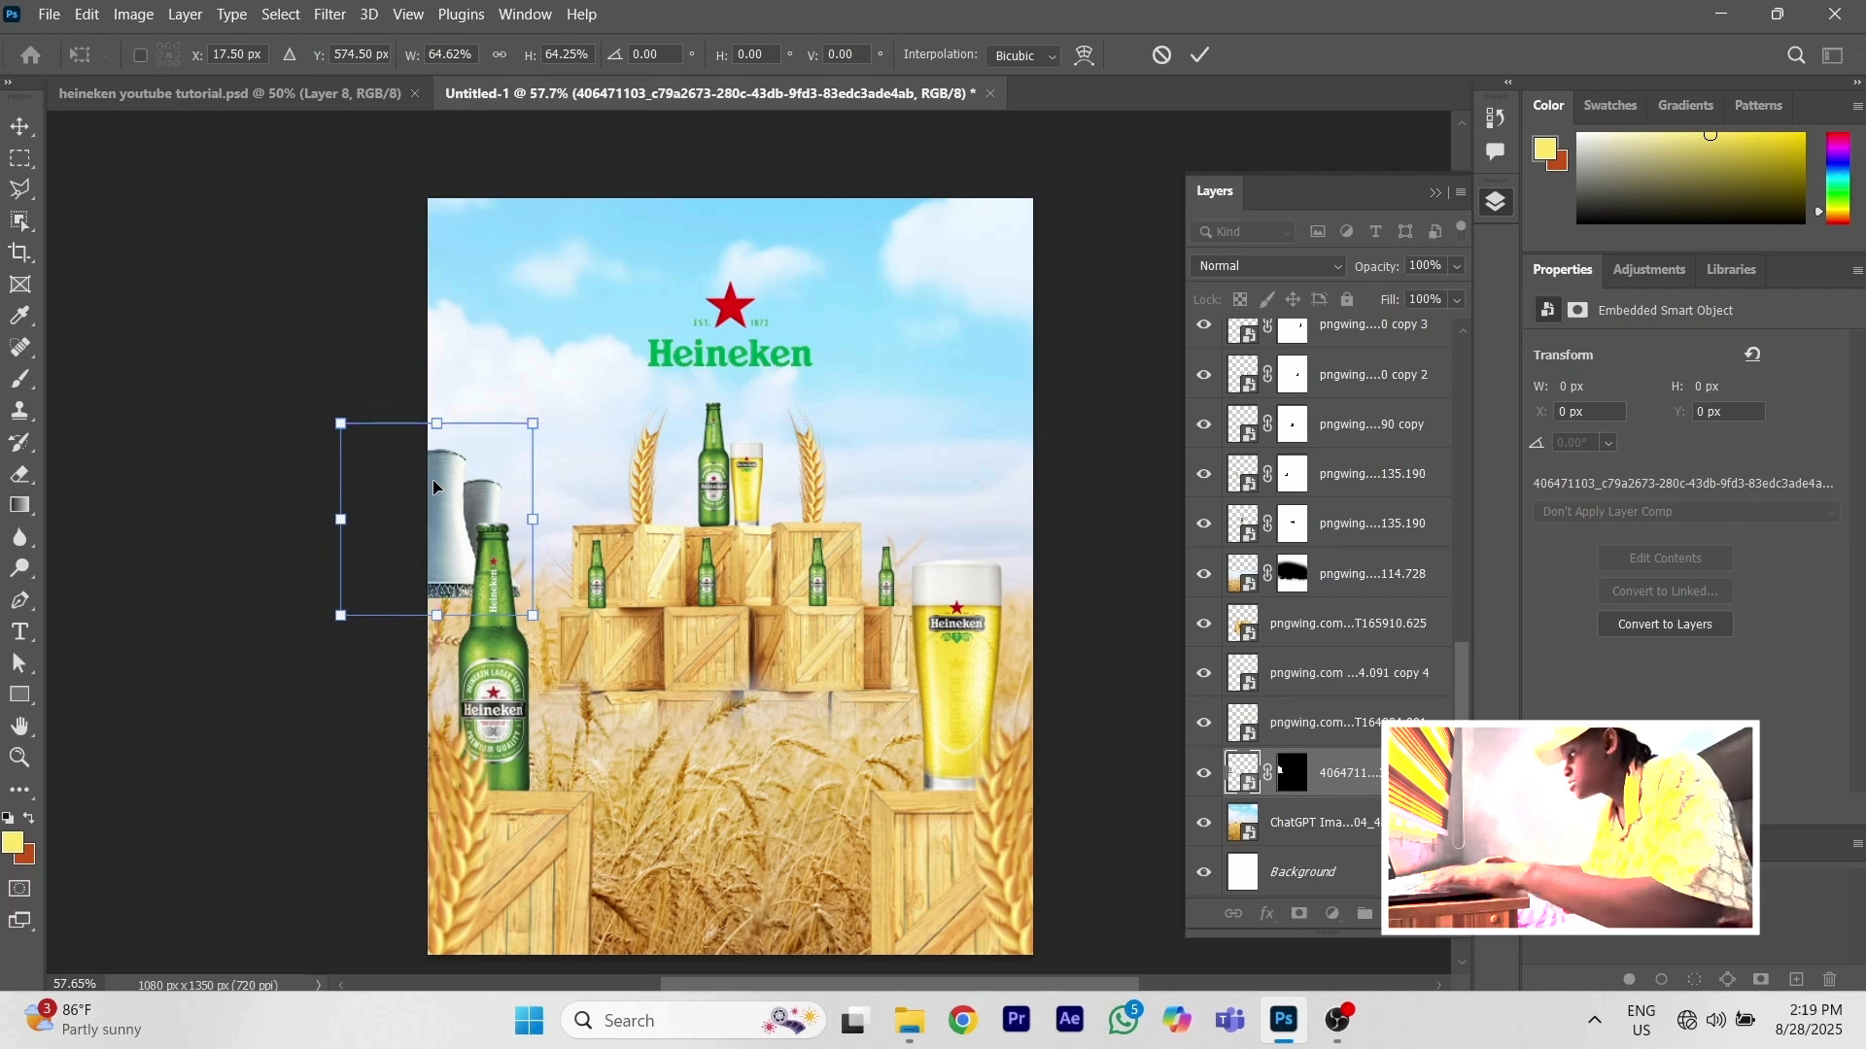
key(Return)
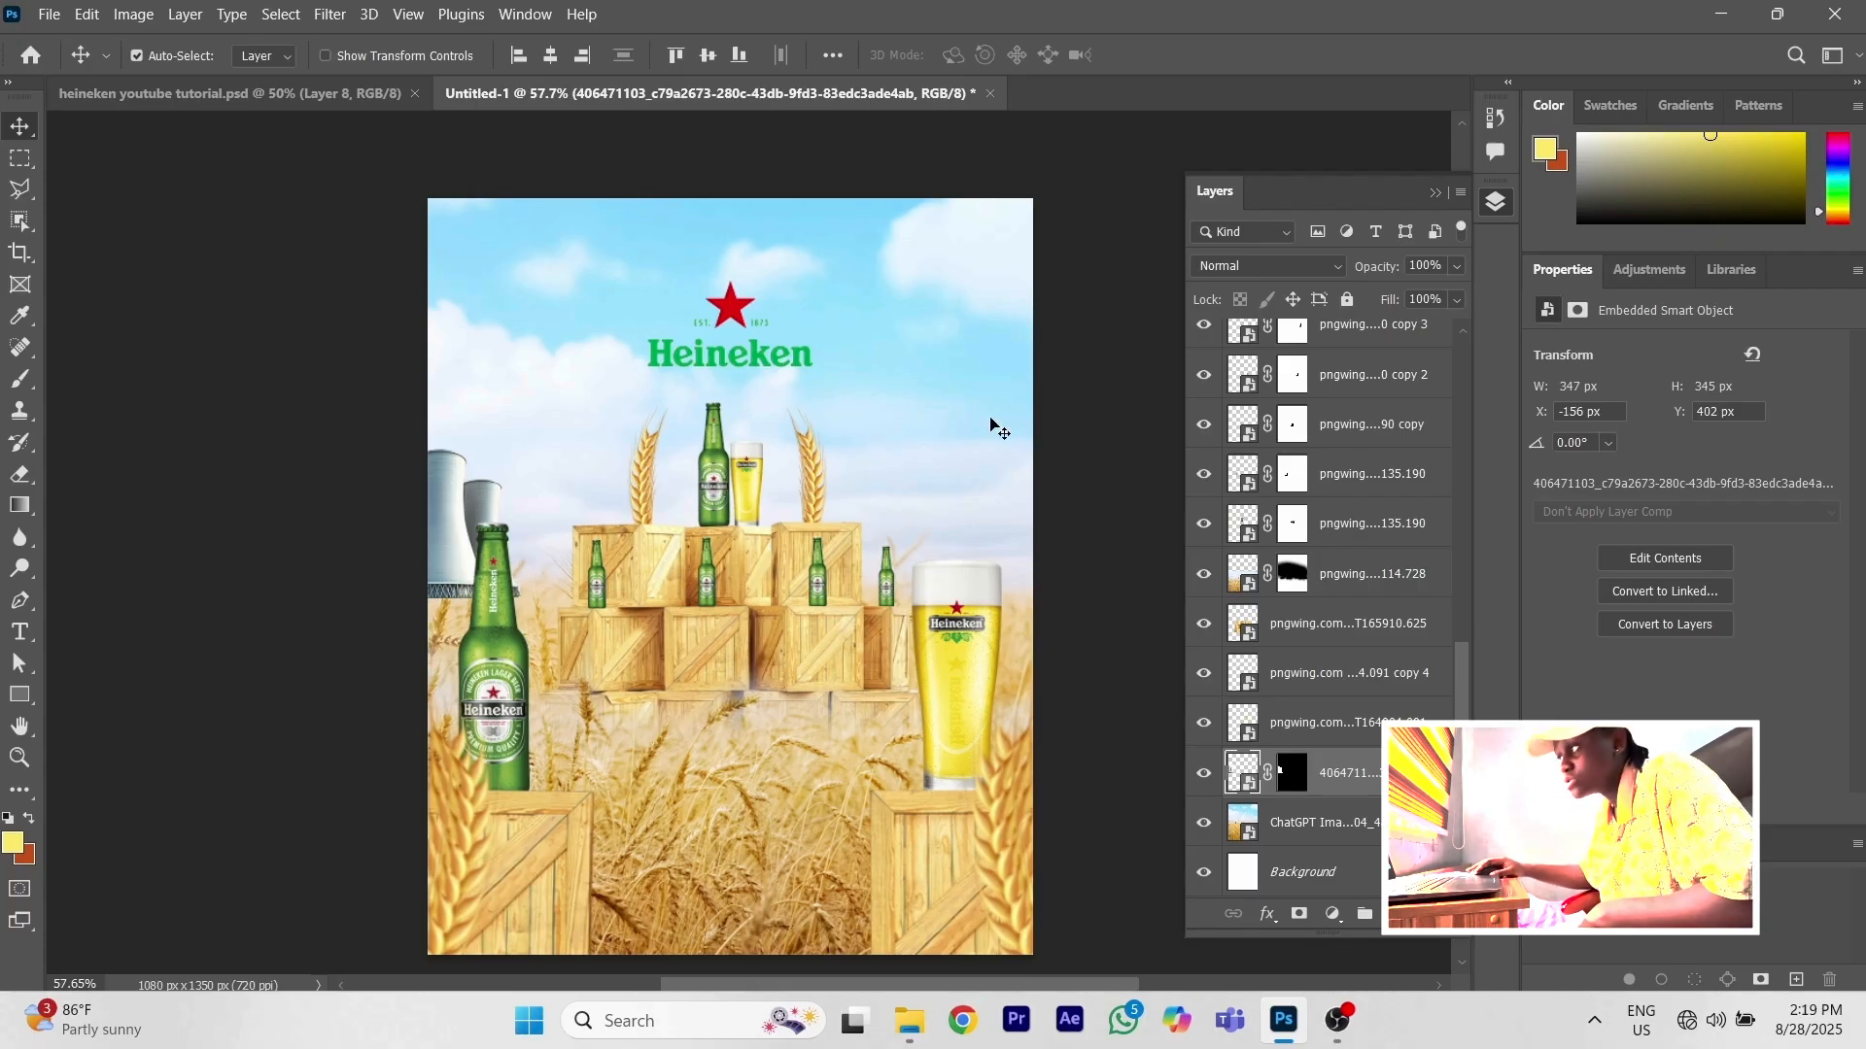
Add a Brightness/Contrast adjustment clipped to the cooling towers layer and set its brightness to 27
click(1657, 272)
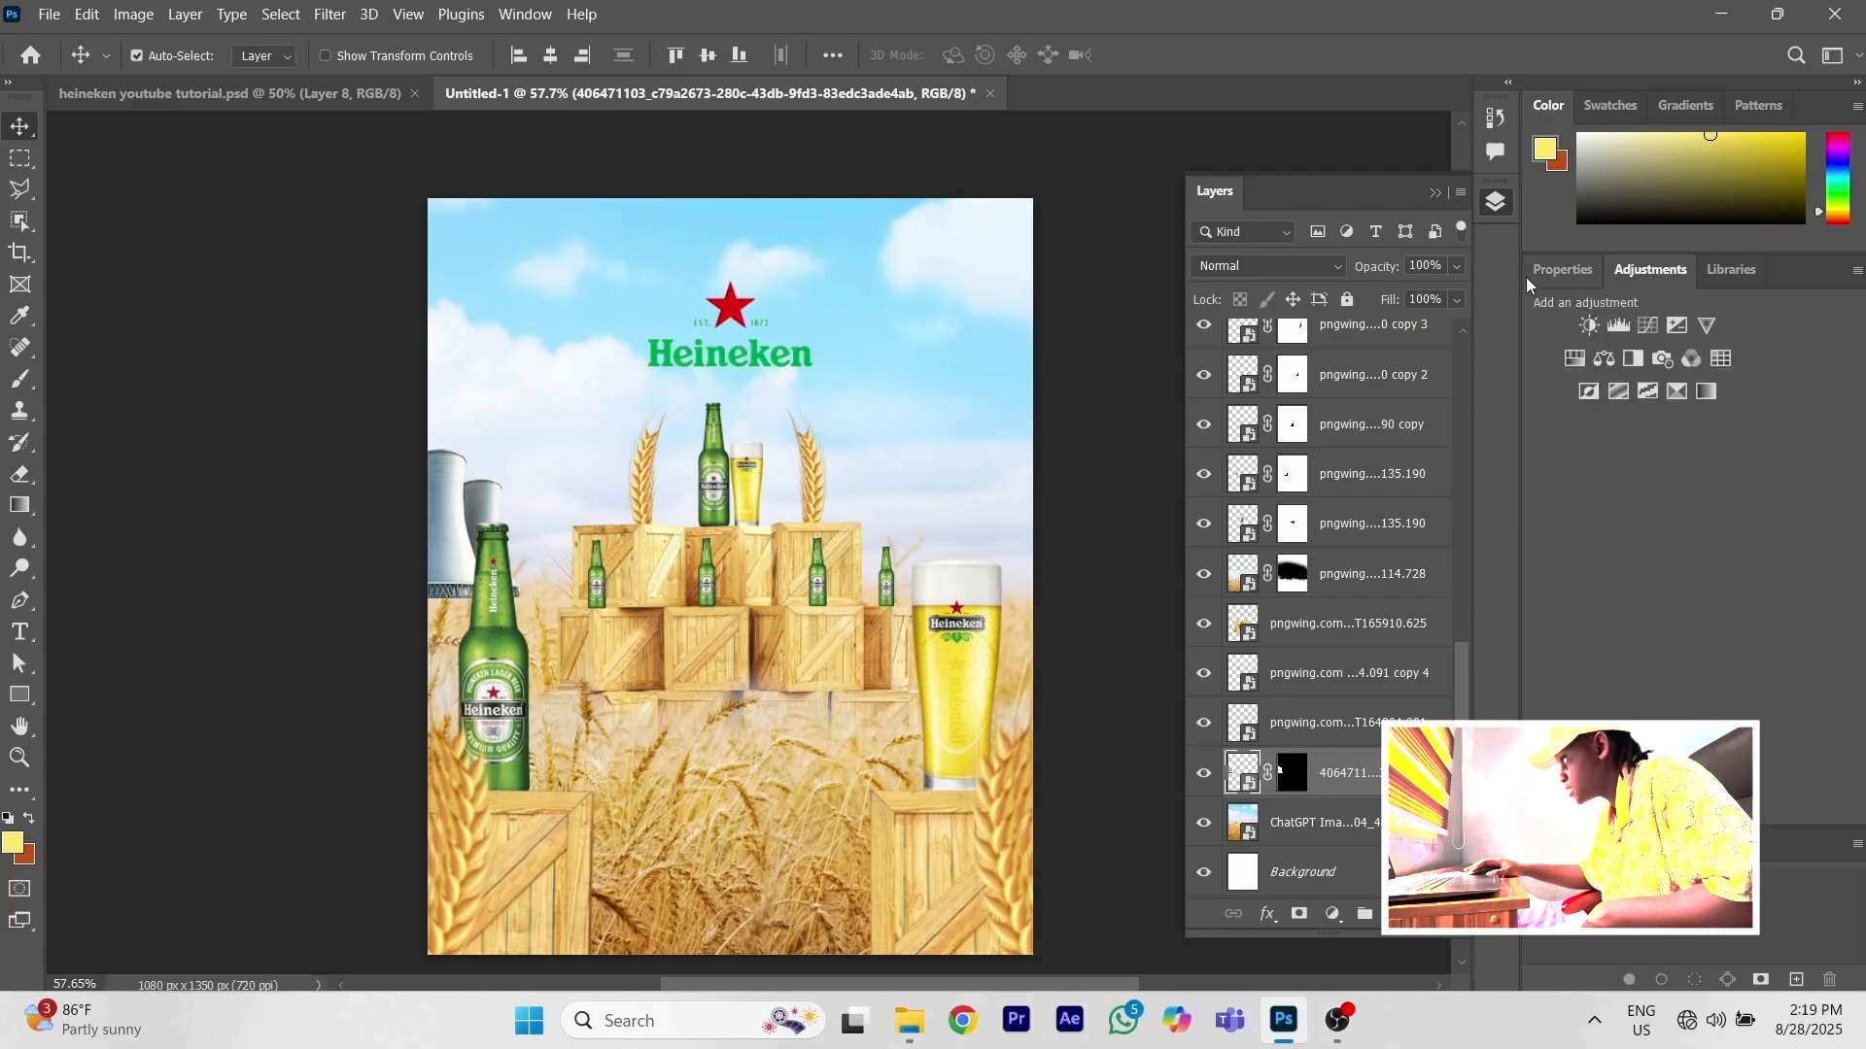
click(1590, 326)
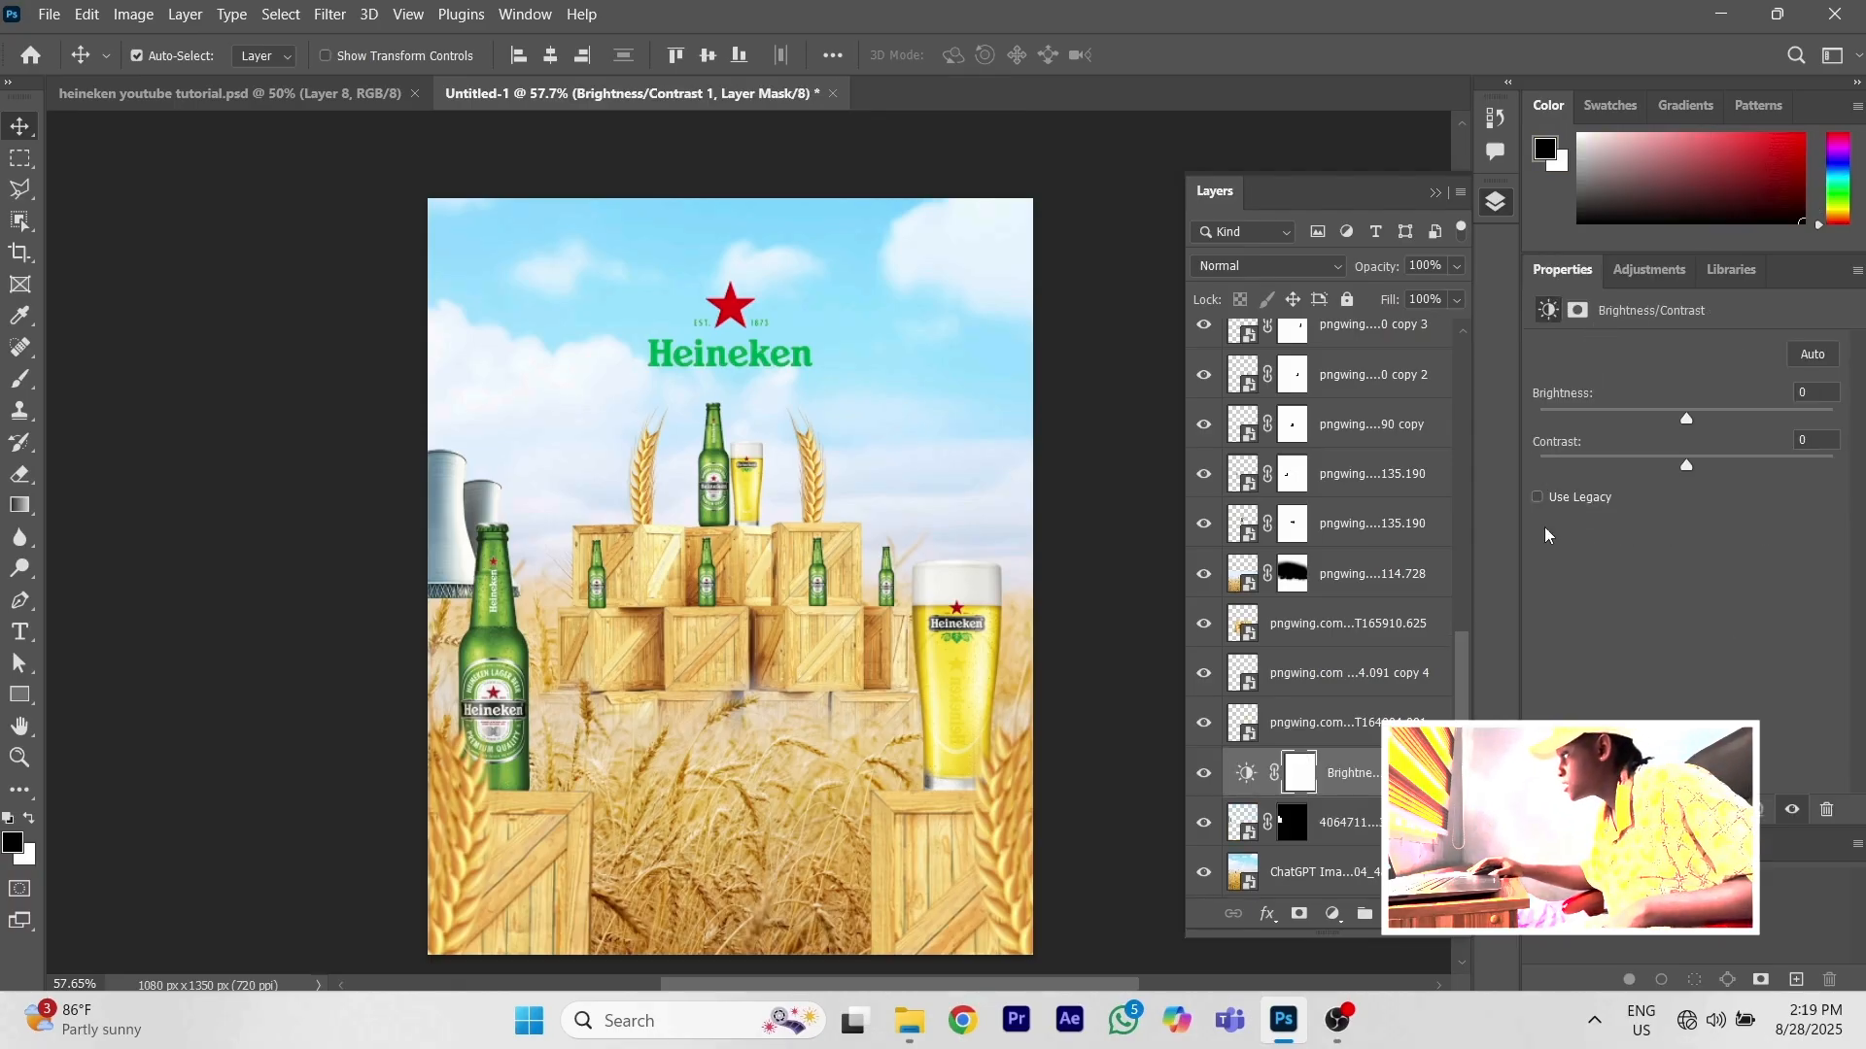
key(ctrl+alt+g)
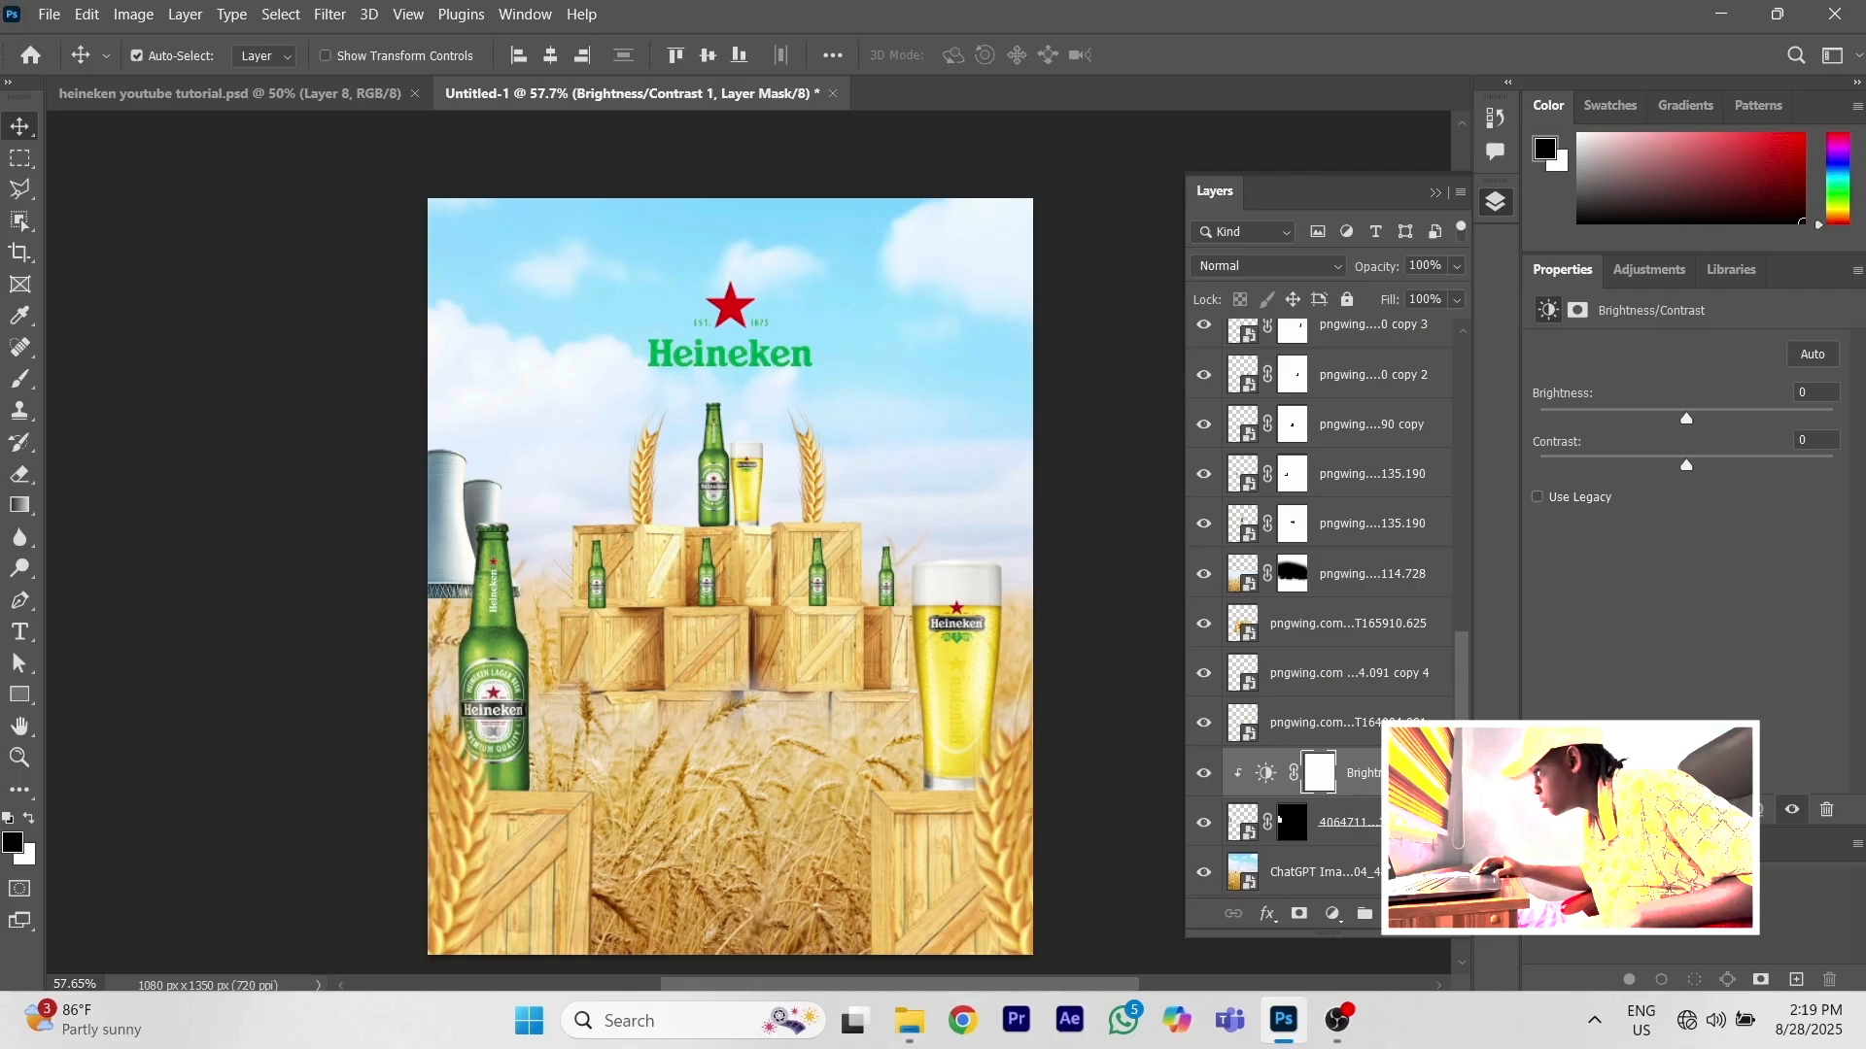
mouse_move(1684, 422)
mouse_down()
mouse_move(1724, 422)
mouse_move(1707, 422)
mouse_up()
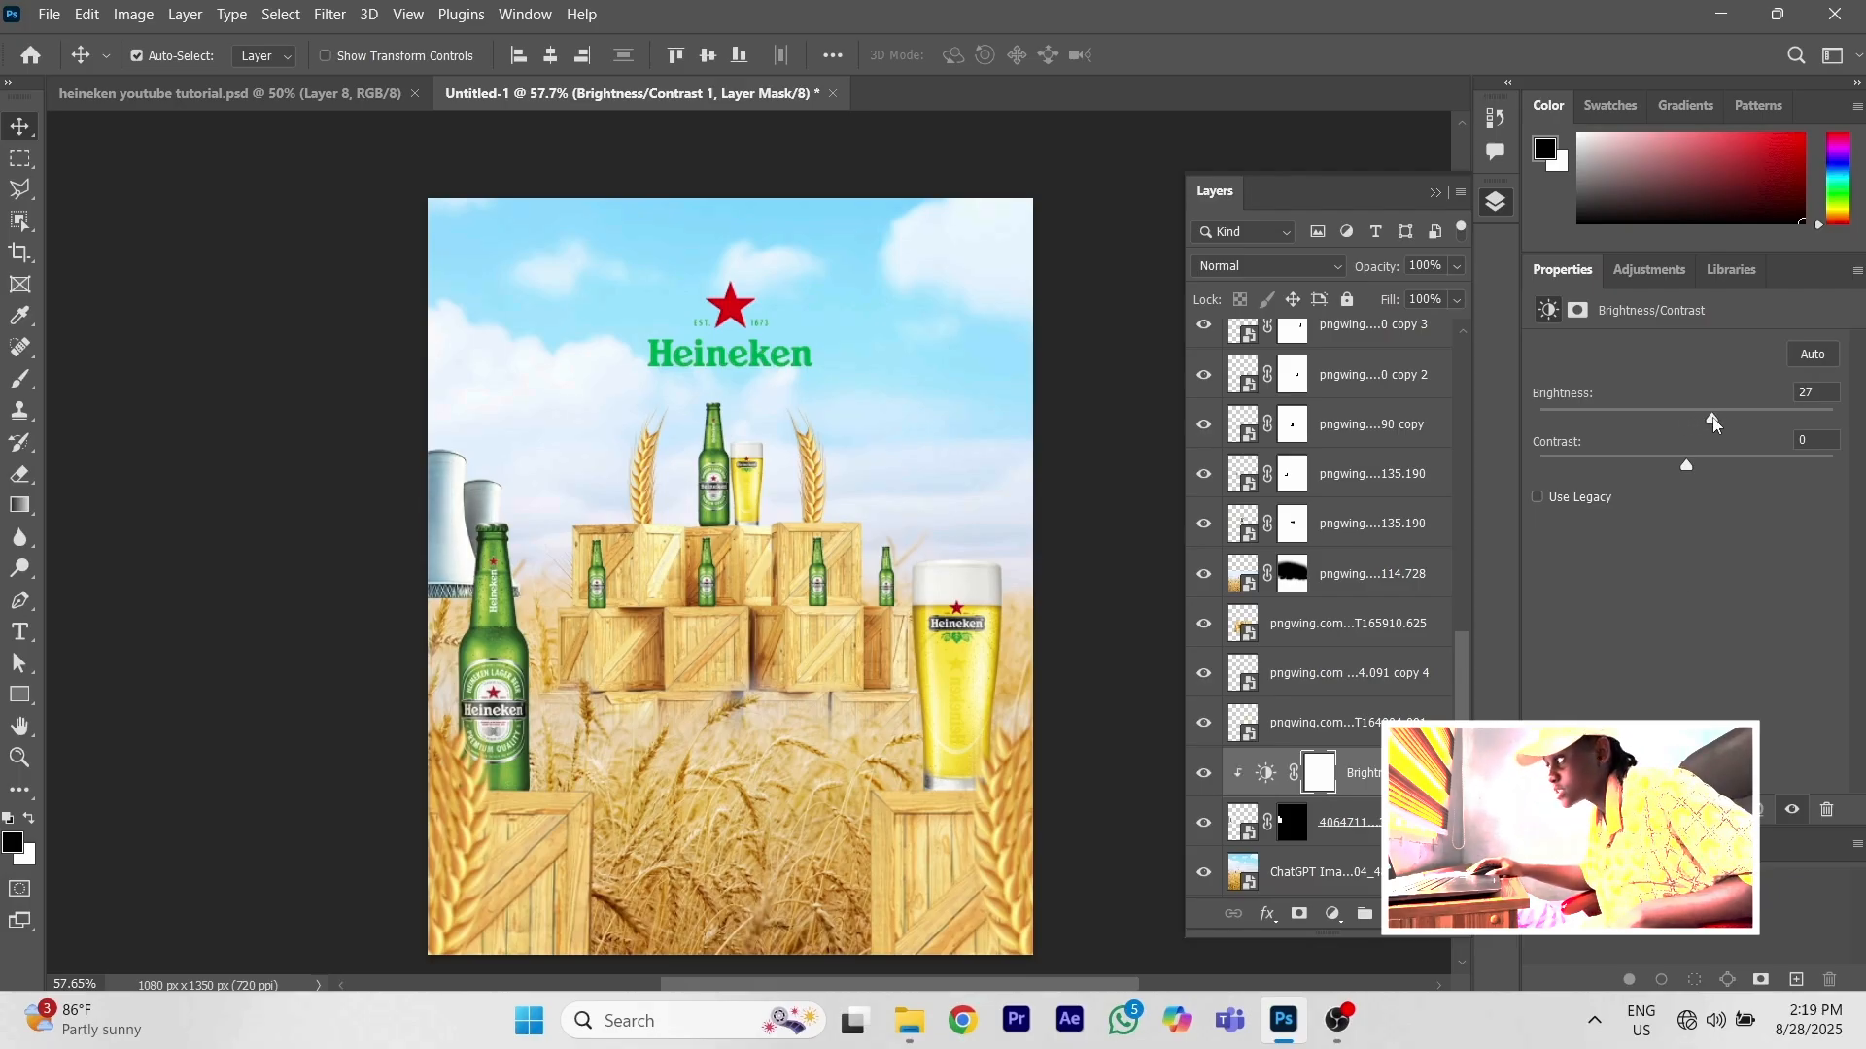
Duplicate the cooling towers layer together with its Brightness/Contrast adjustment and flip the copies horizontally
click(1361, 774)
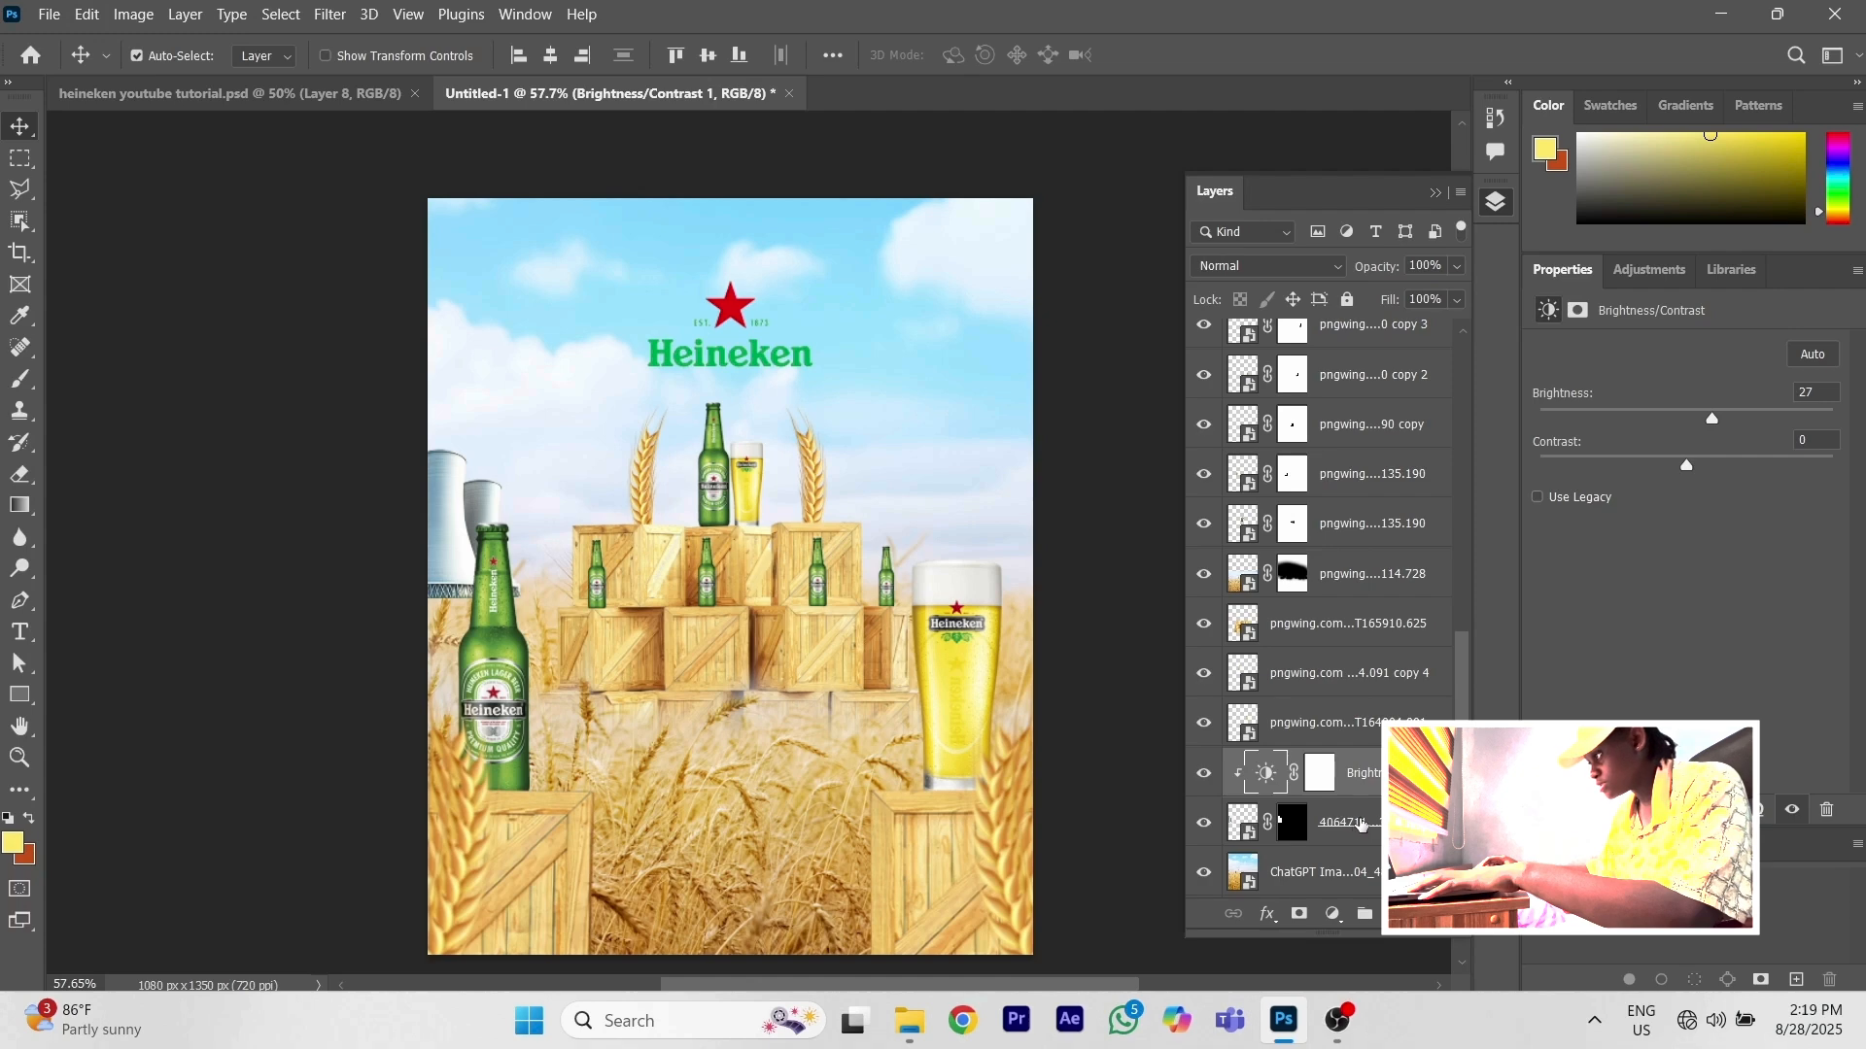
shift+click(1360, 824)
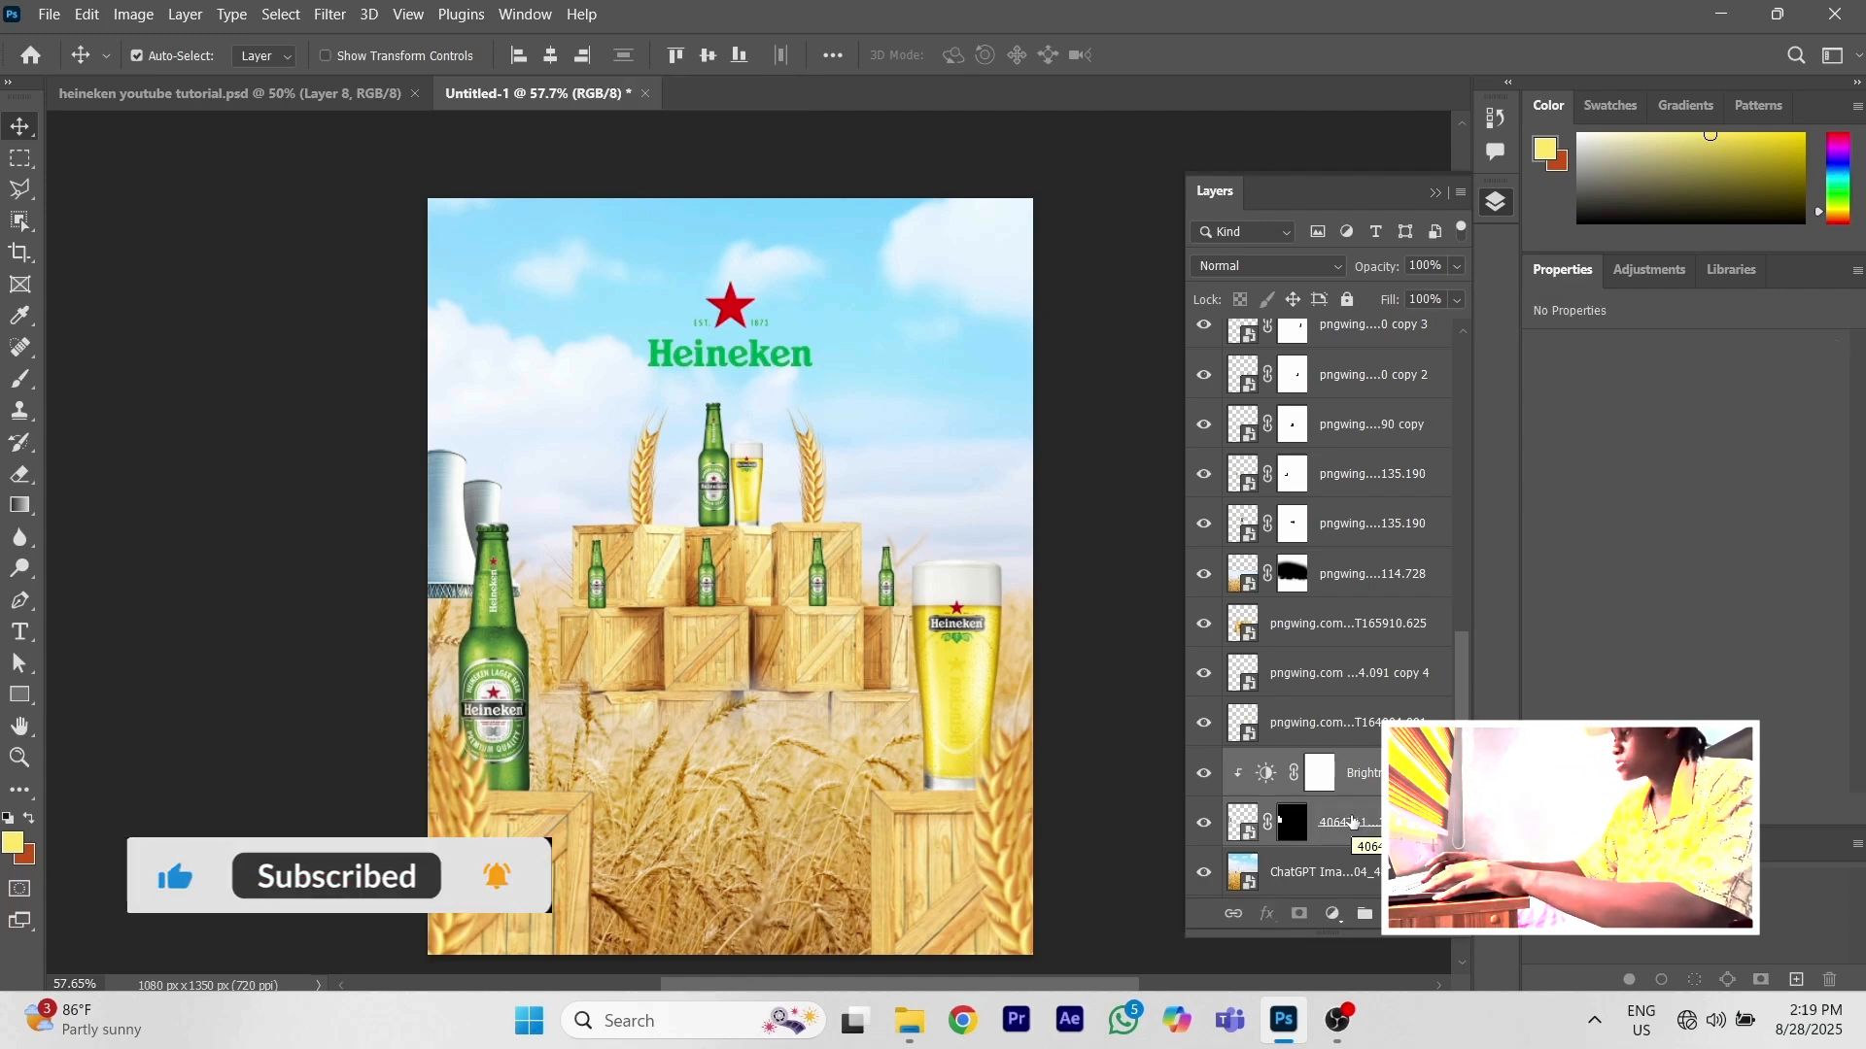
key(ctrl+j)
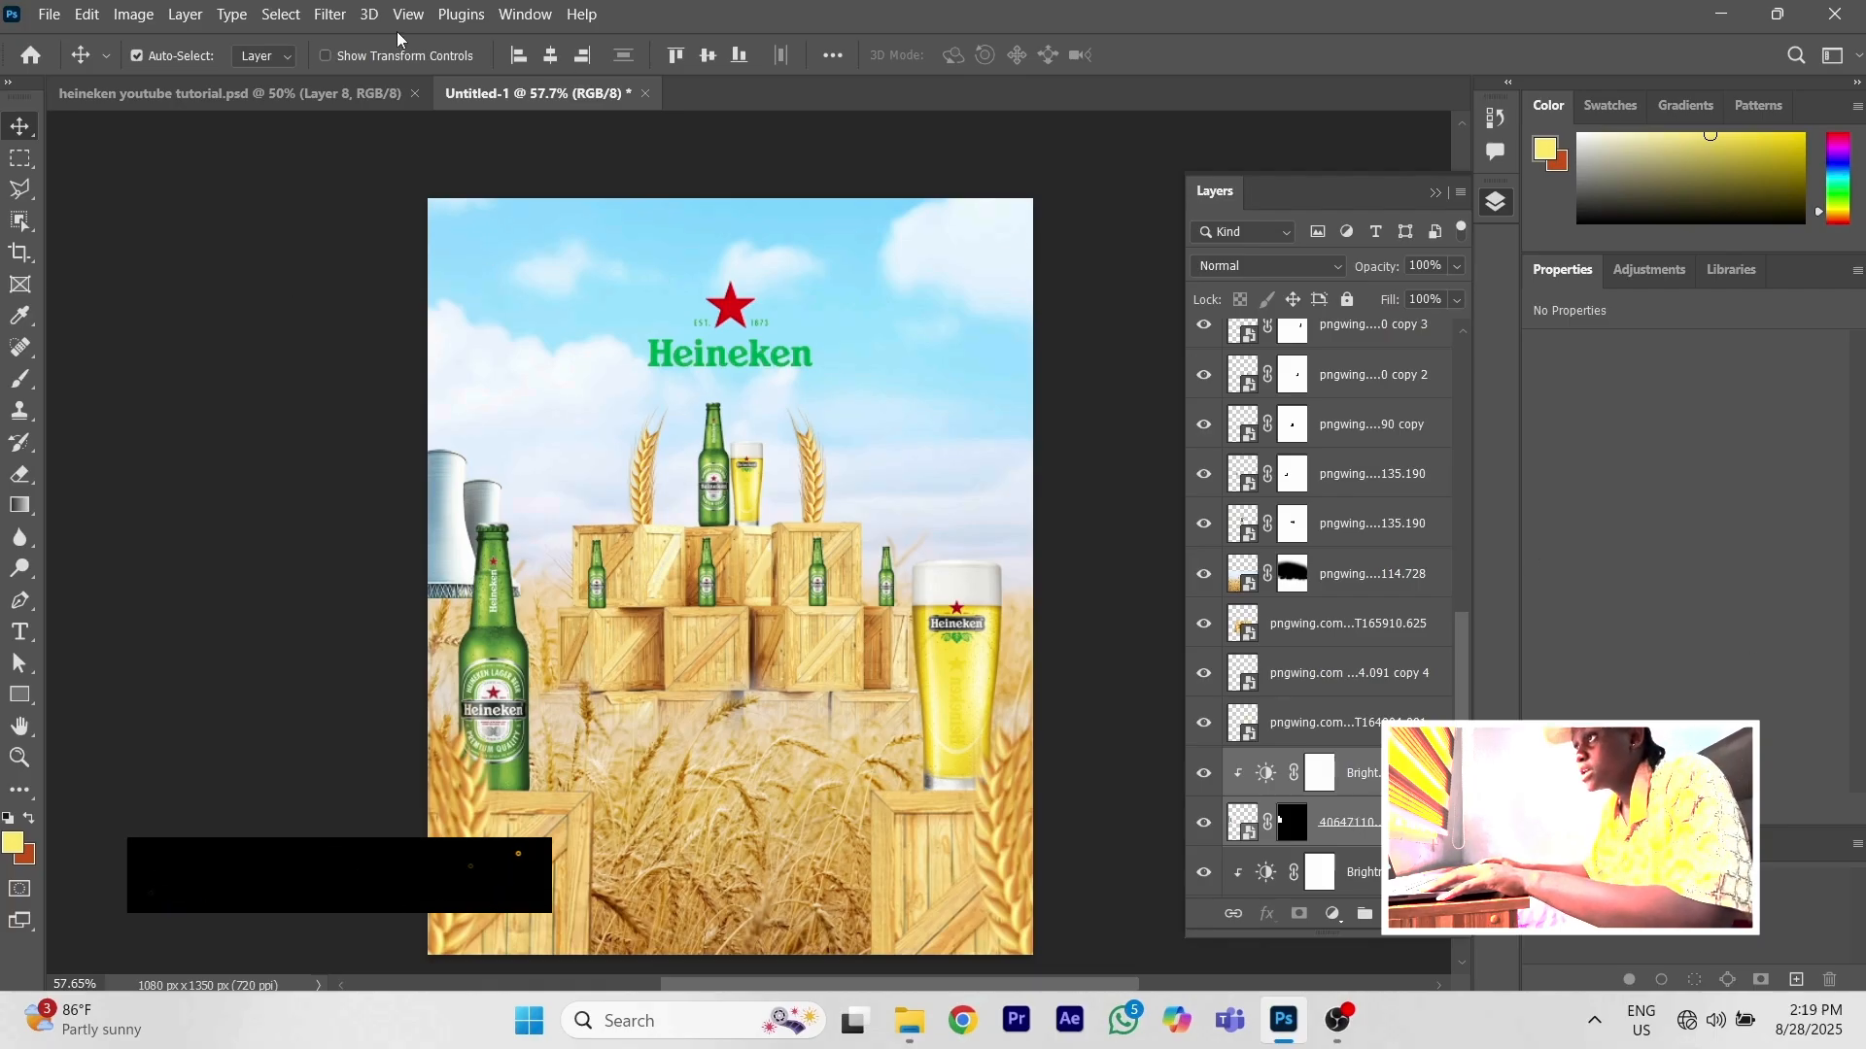
click(86, 14)
mouse_move(352, 551)
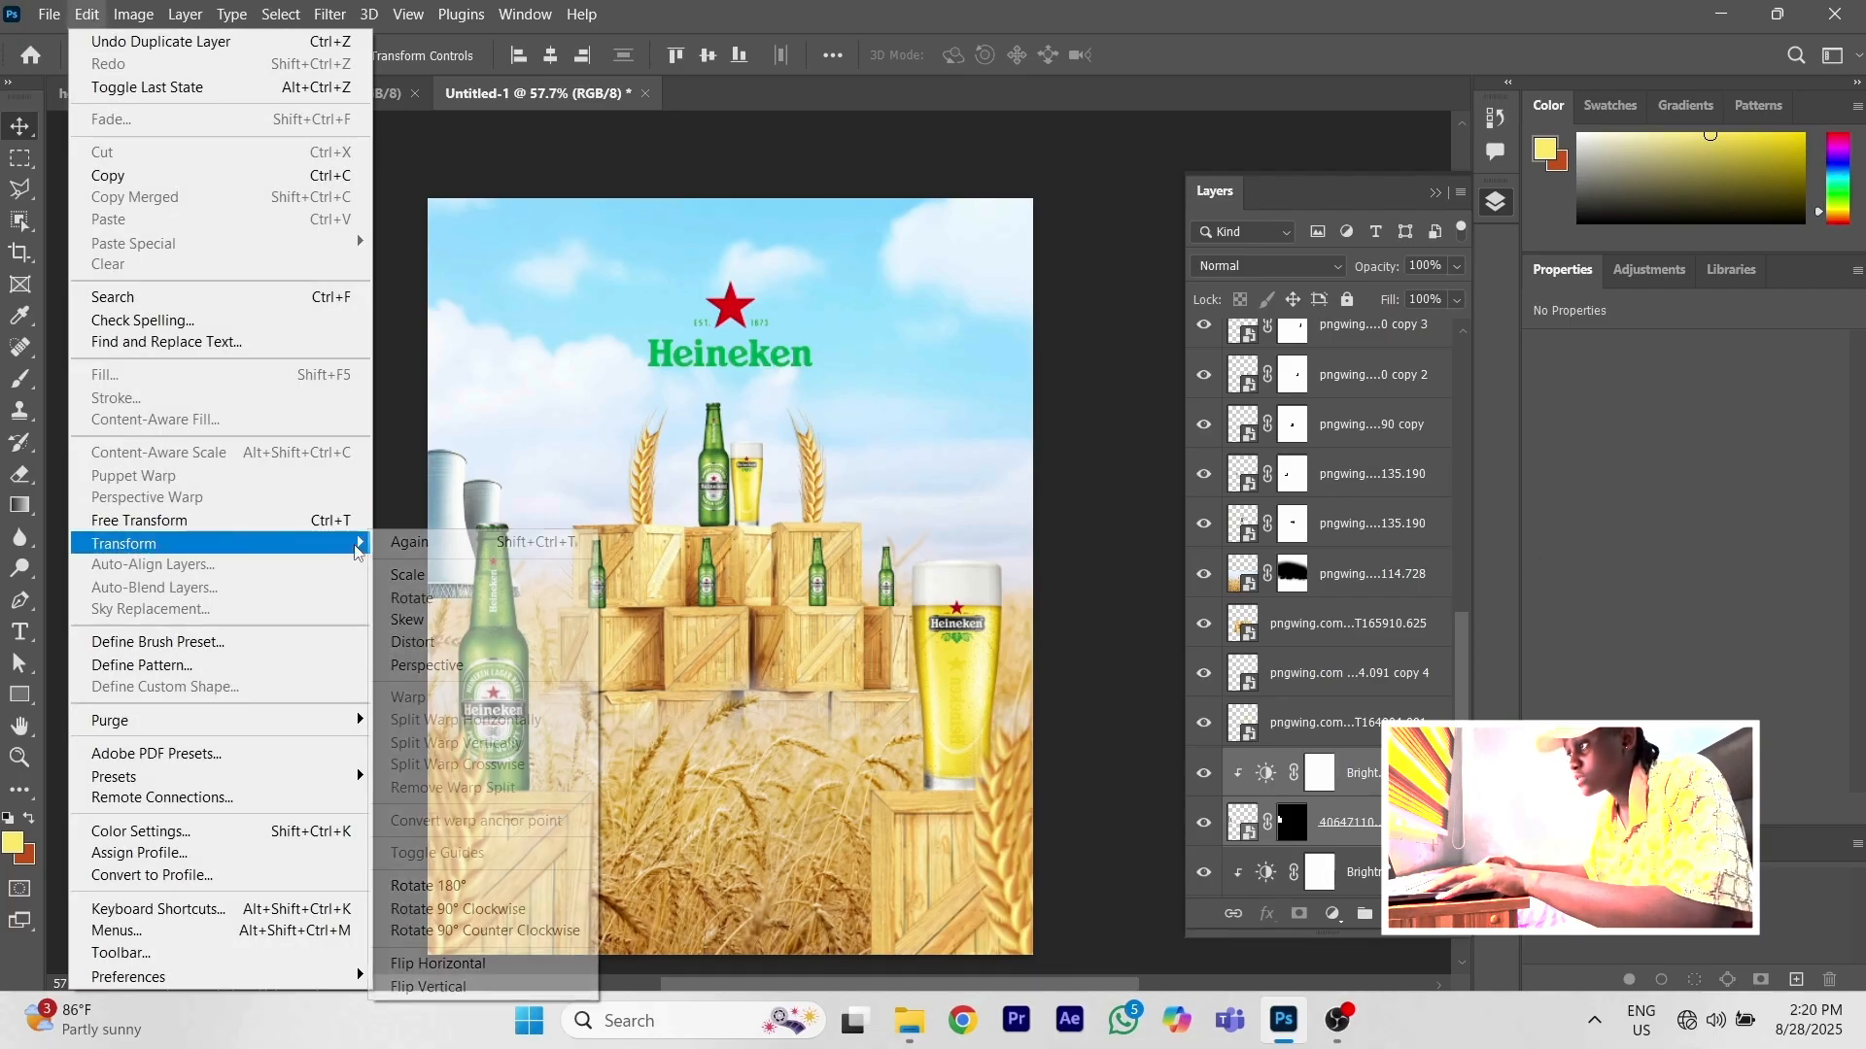
click(430, 965)
Move the flipped cooling towers to the flyer's right edge, level with the original towers
key(ctrl+t)
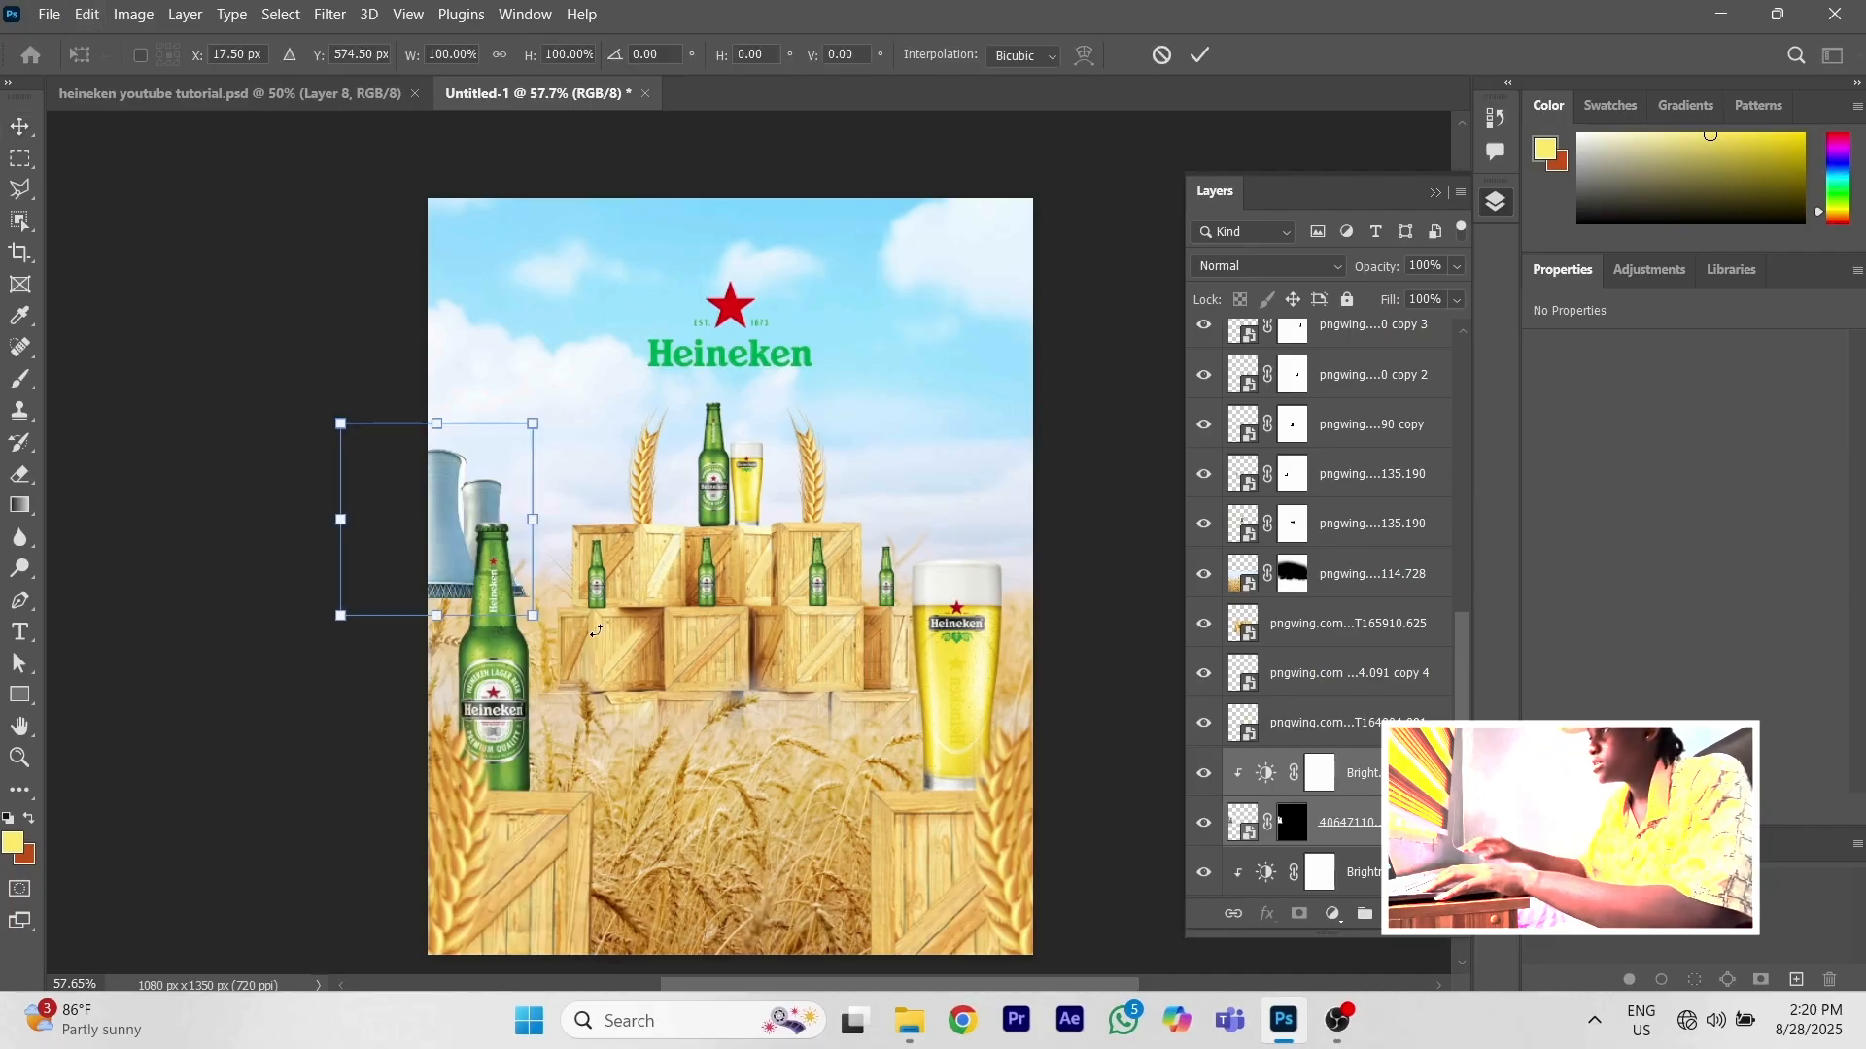
drag(447, 514, 1036, 508)
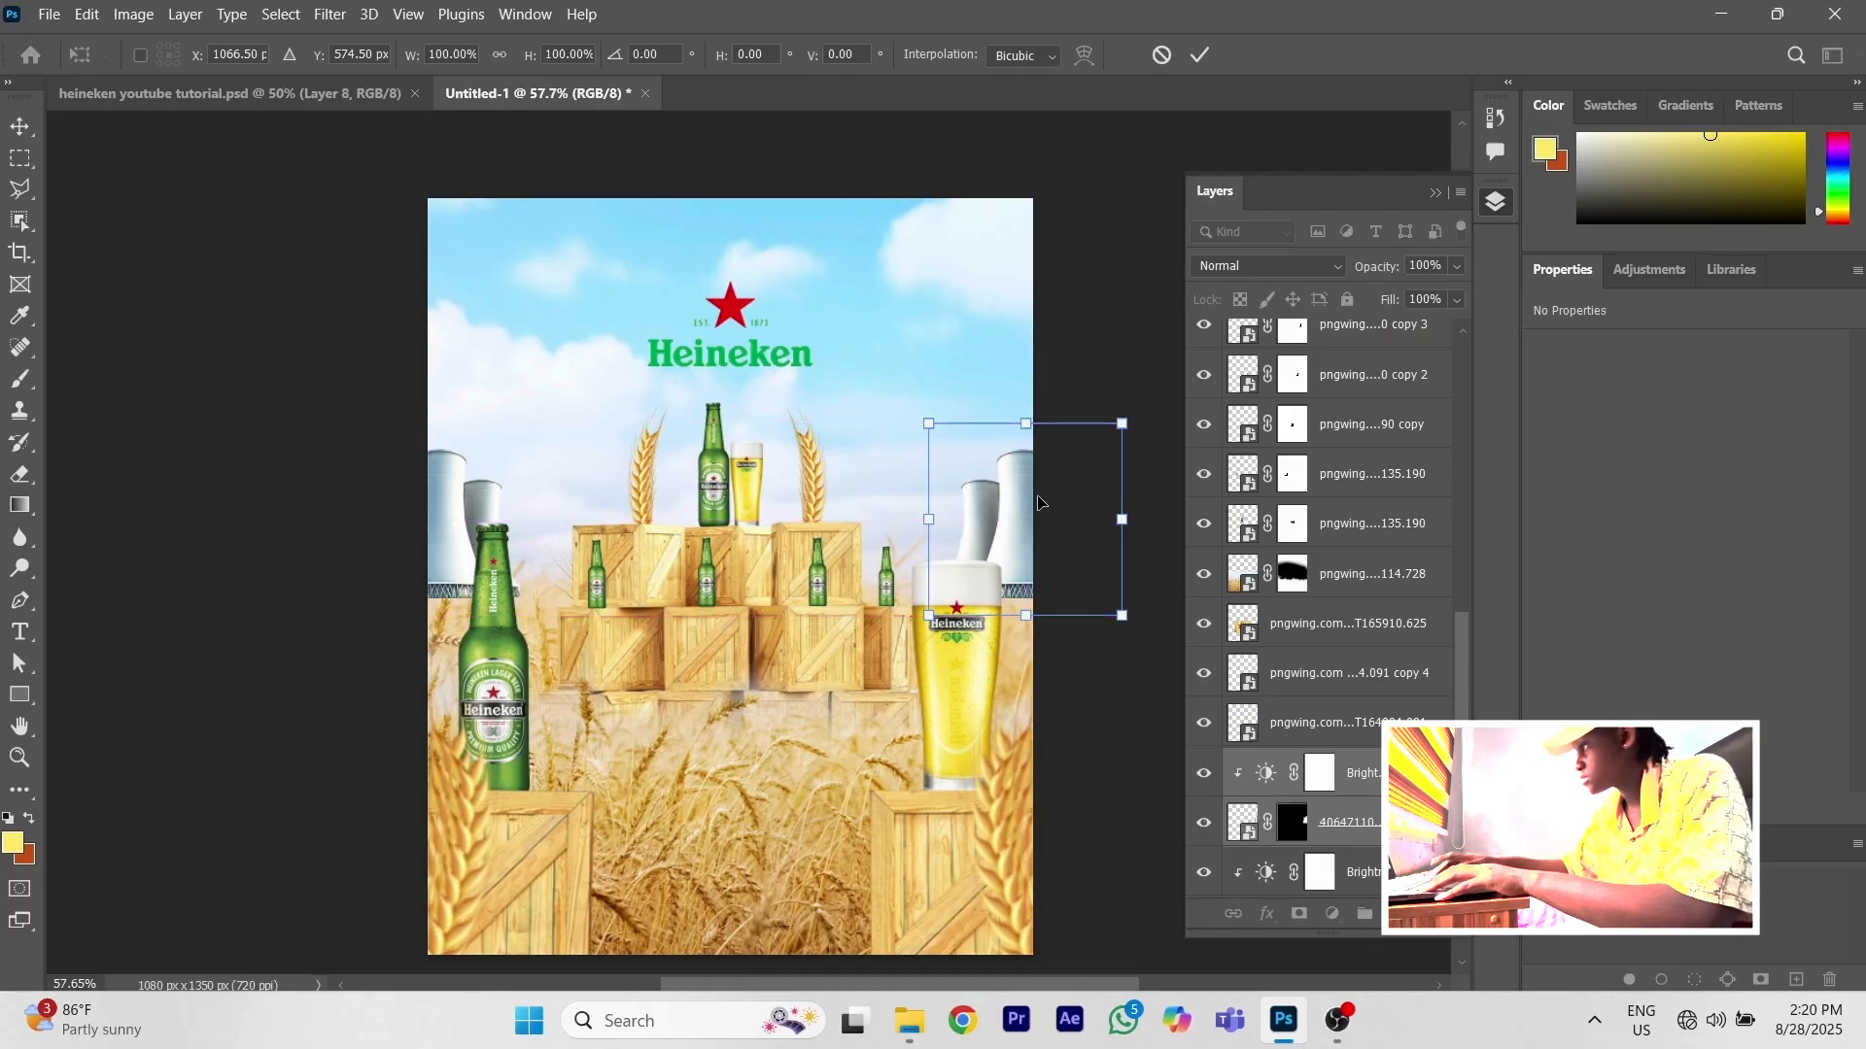
key(Return)
Examine in heineken youtube tutorial.psd how the wheat field layer covers the base of the left cooling towers
click(281, 94)
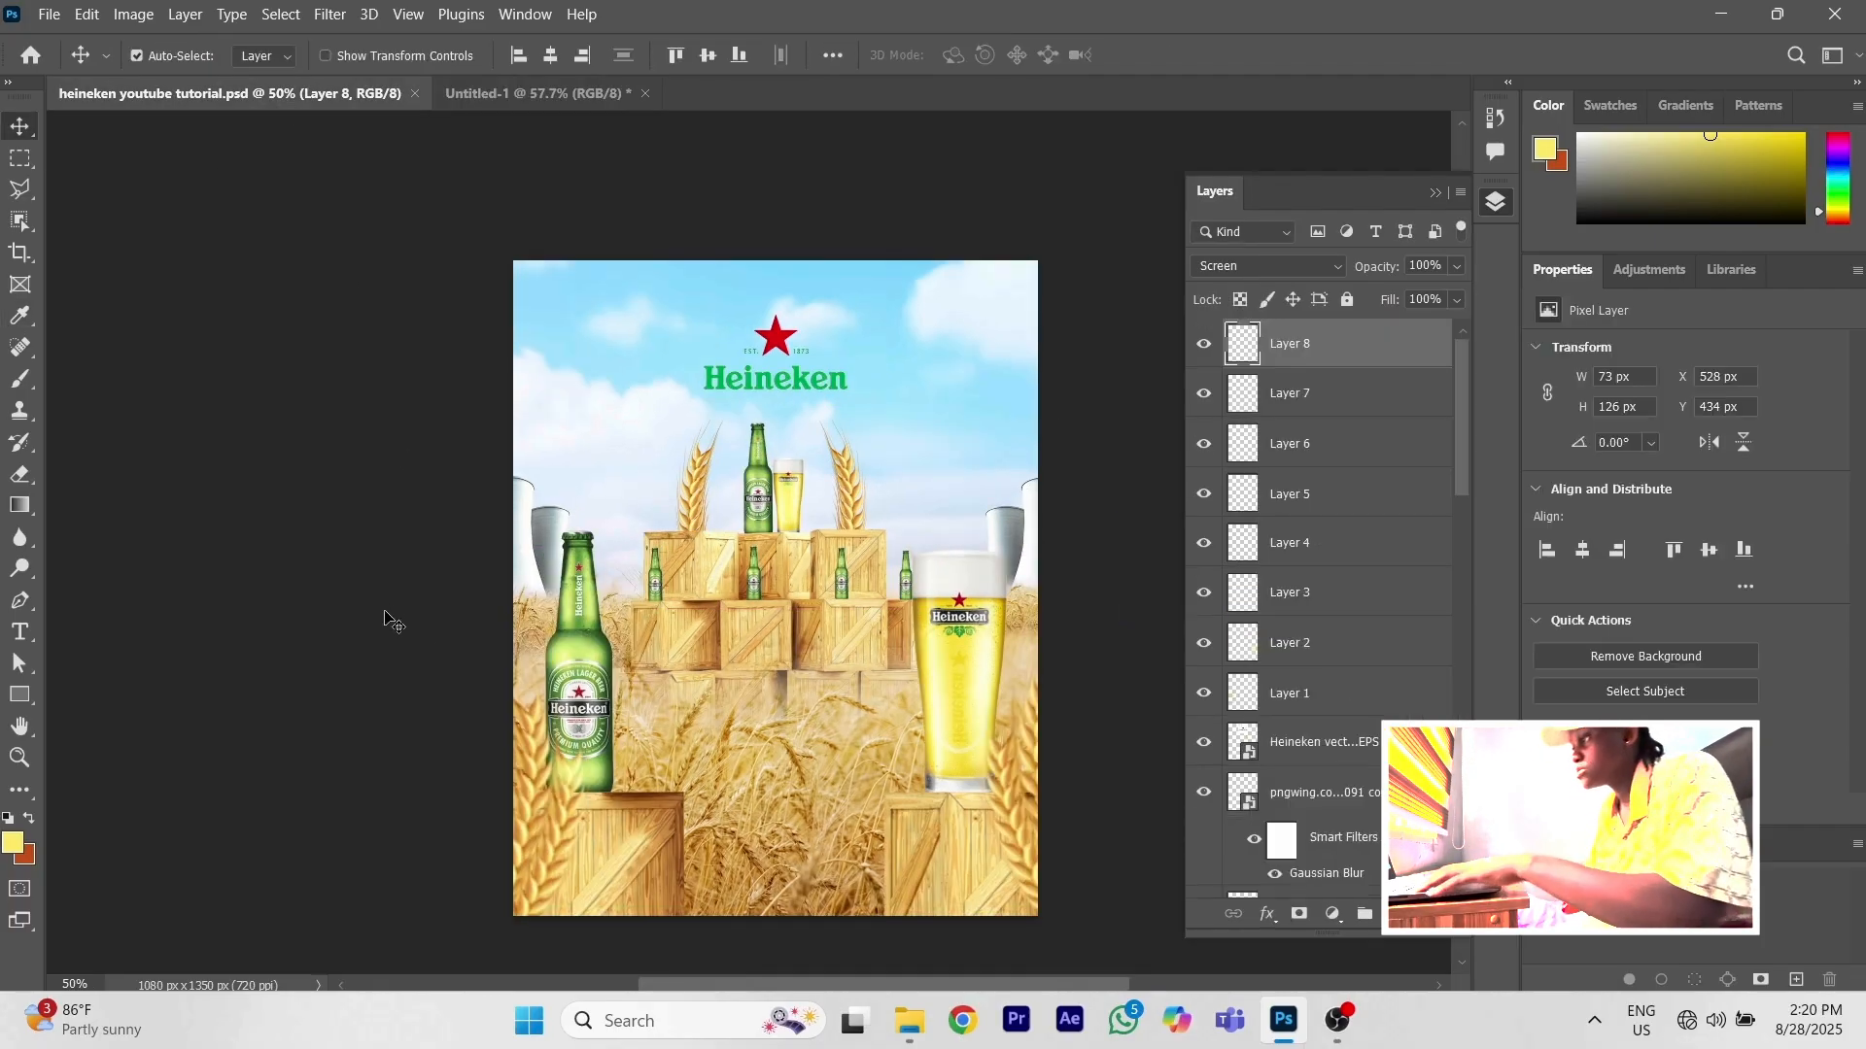
scroll(540, 602, up, 5)
scroll(540, 600, up, 2)
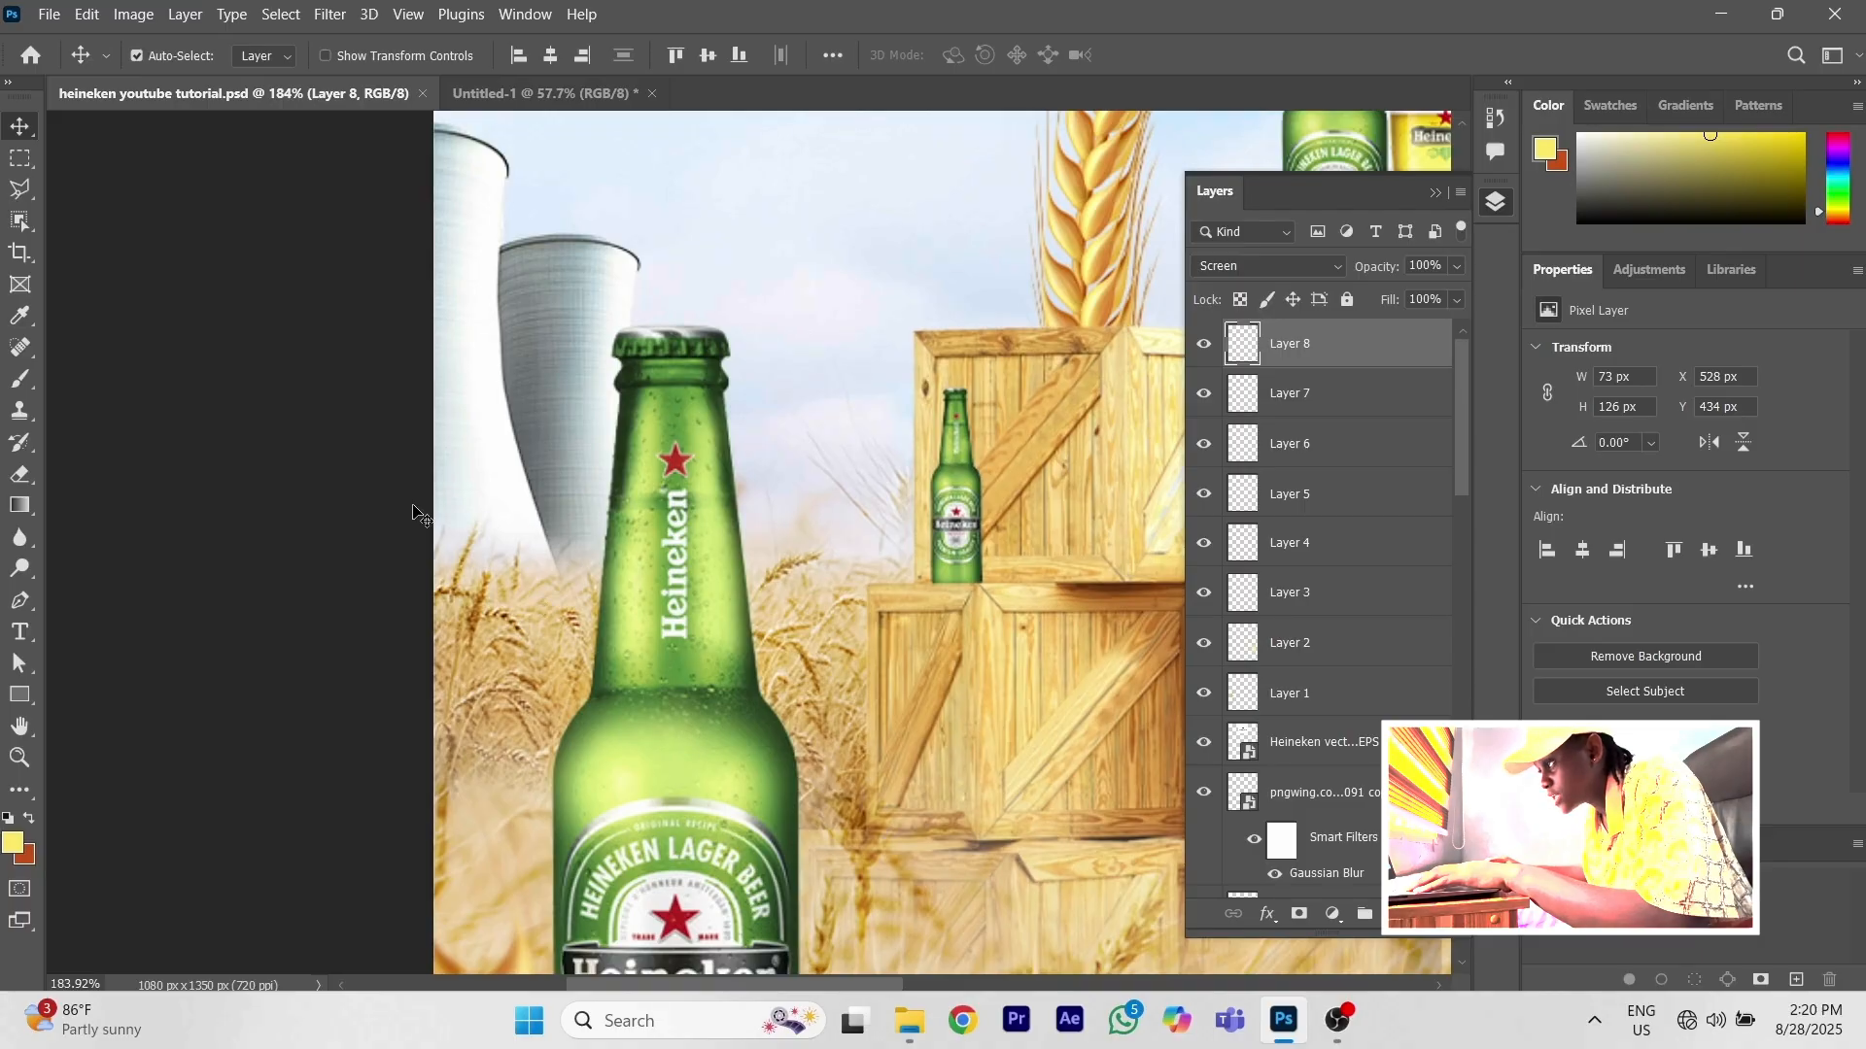
click(534, 576)
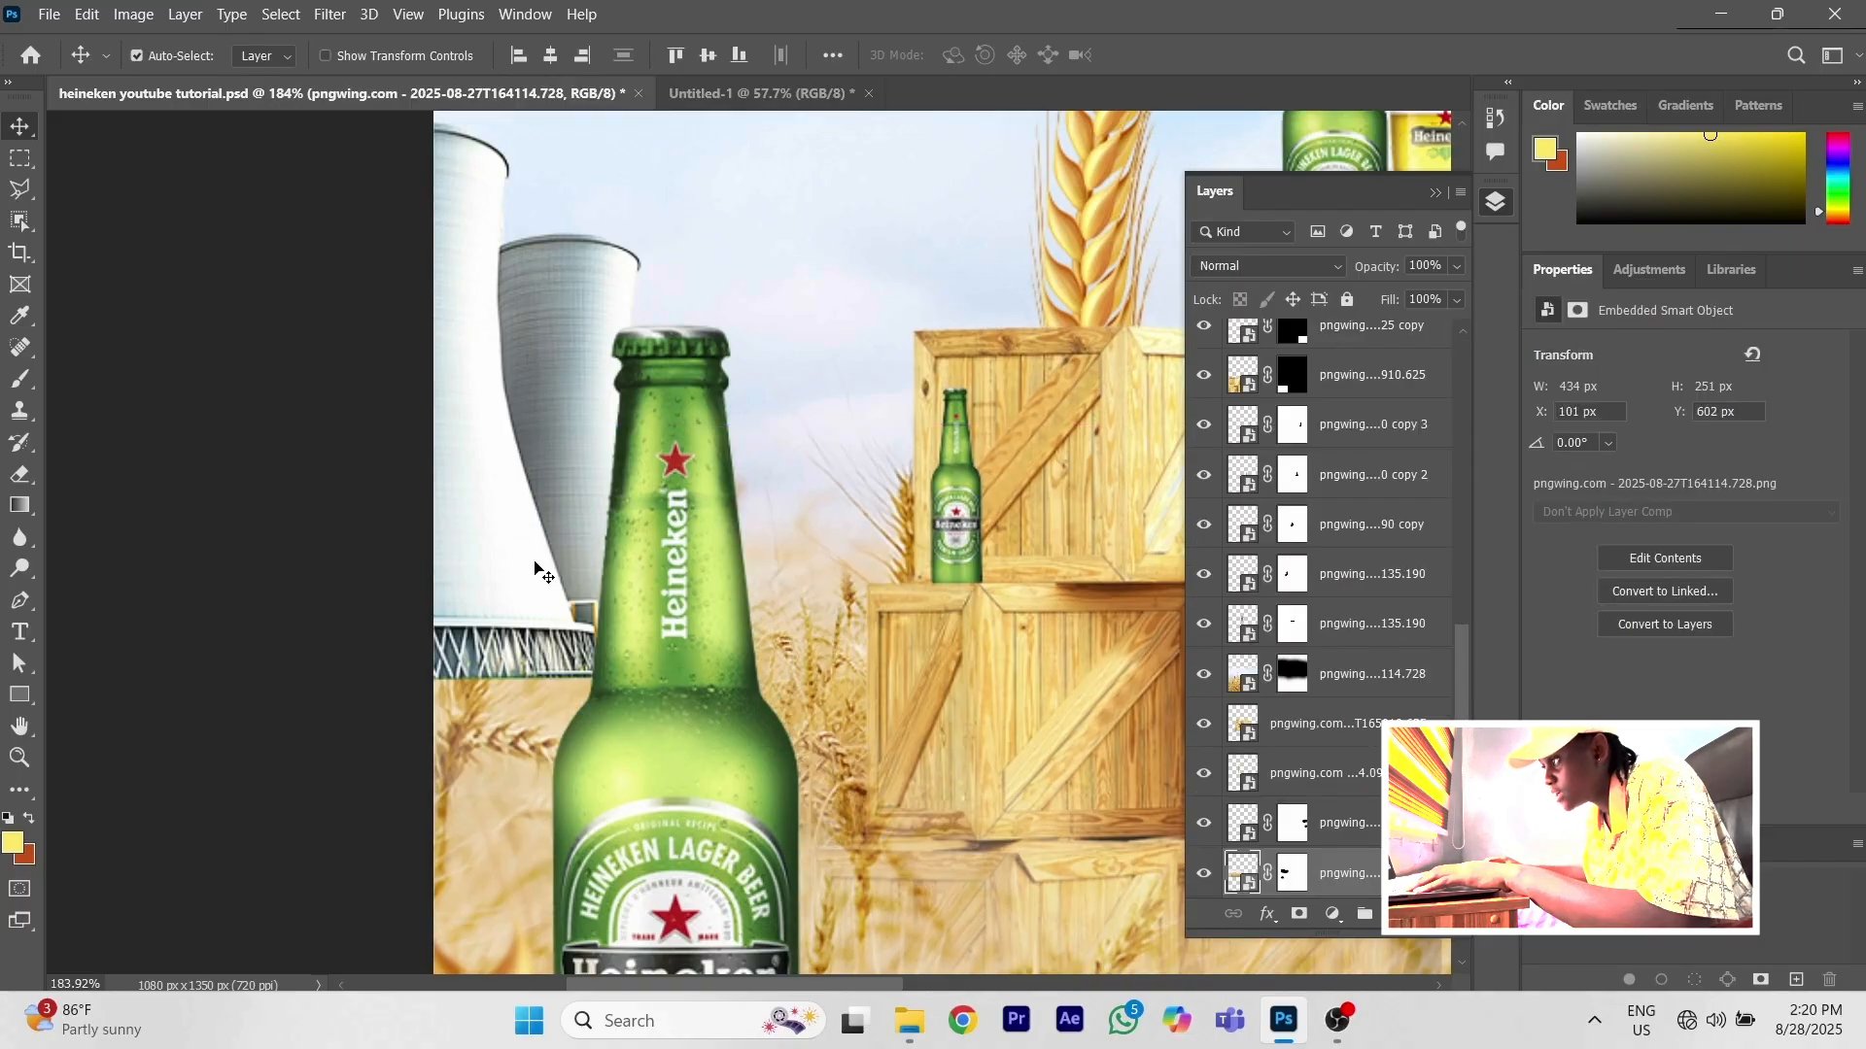
key(ctrl)
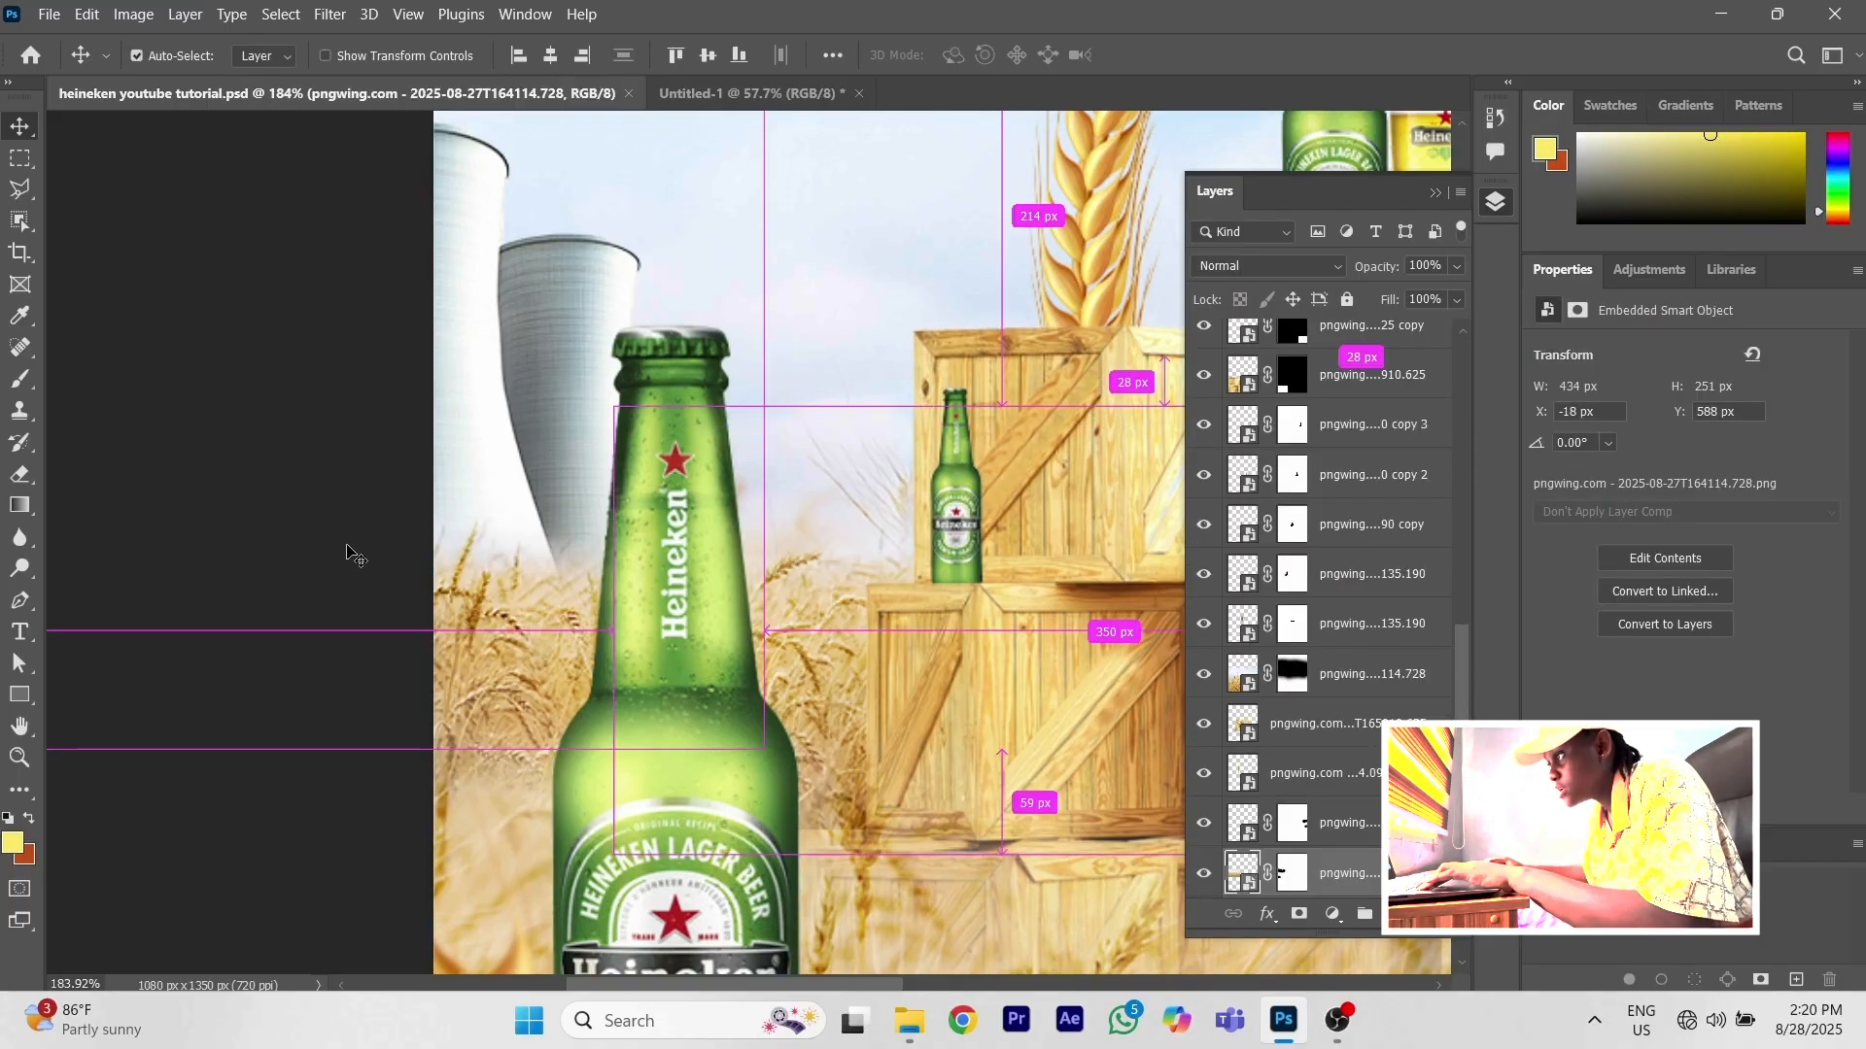
scroll(533, 612, down, 8)
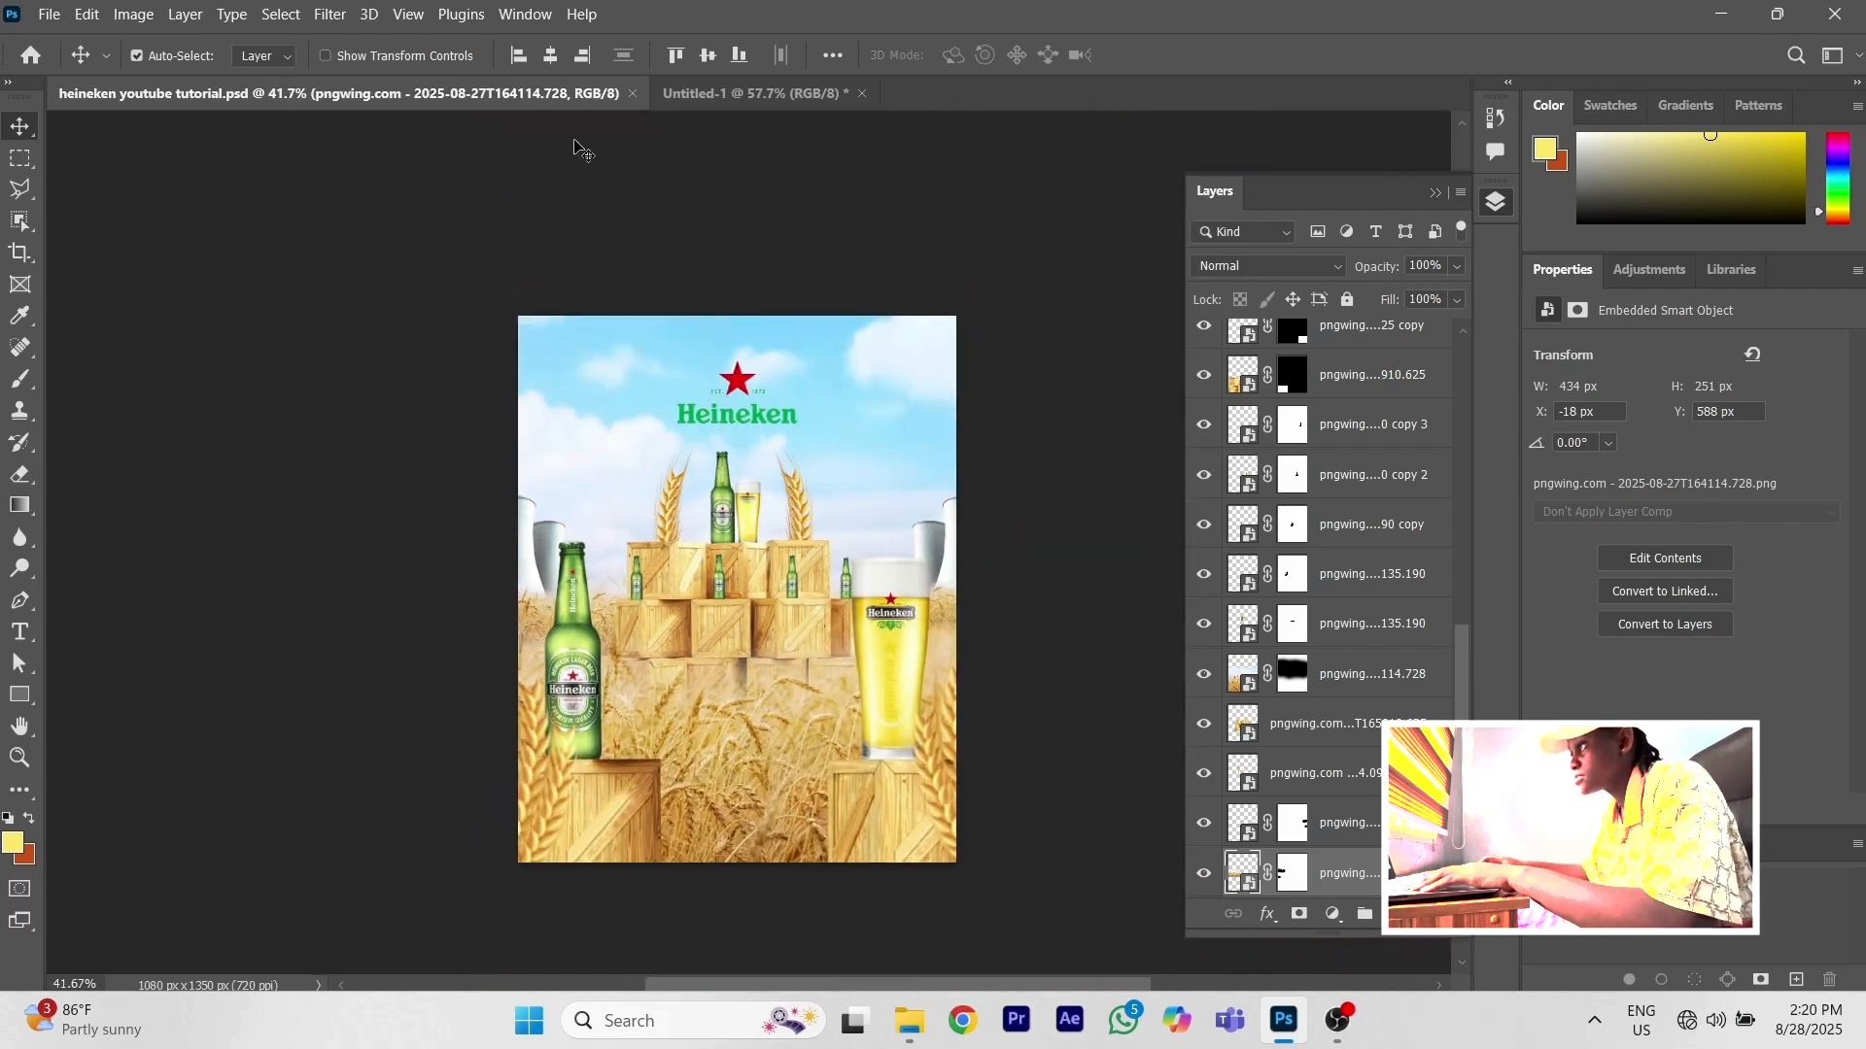
click(717, 95)
Place the wheat field image pngwing.com - 2025-08-27T164114.728 above the cooling towers layers, scaled to about 480 x 278 px at the flyer's left edge
click(1331, 634)
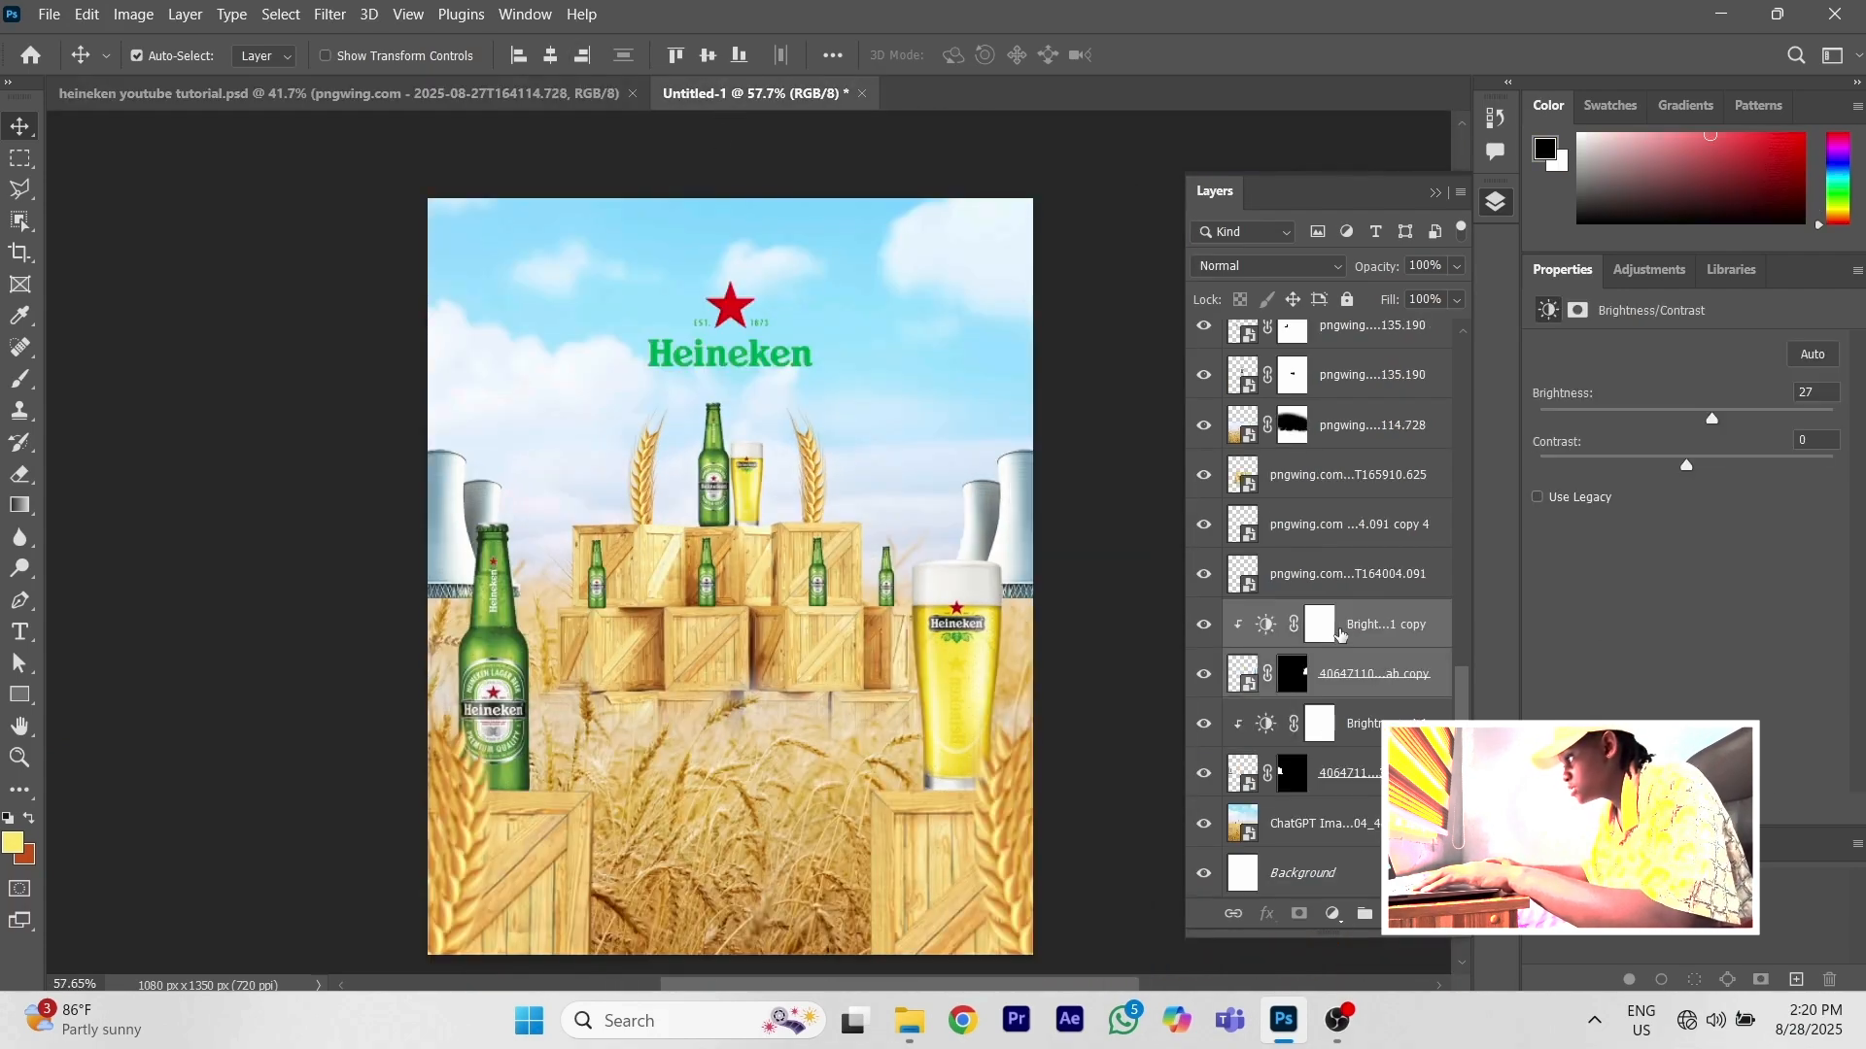
click(908, 1020)
drag(721, 485, 714, 681)
drag(1033, 576, 687, 572)
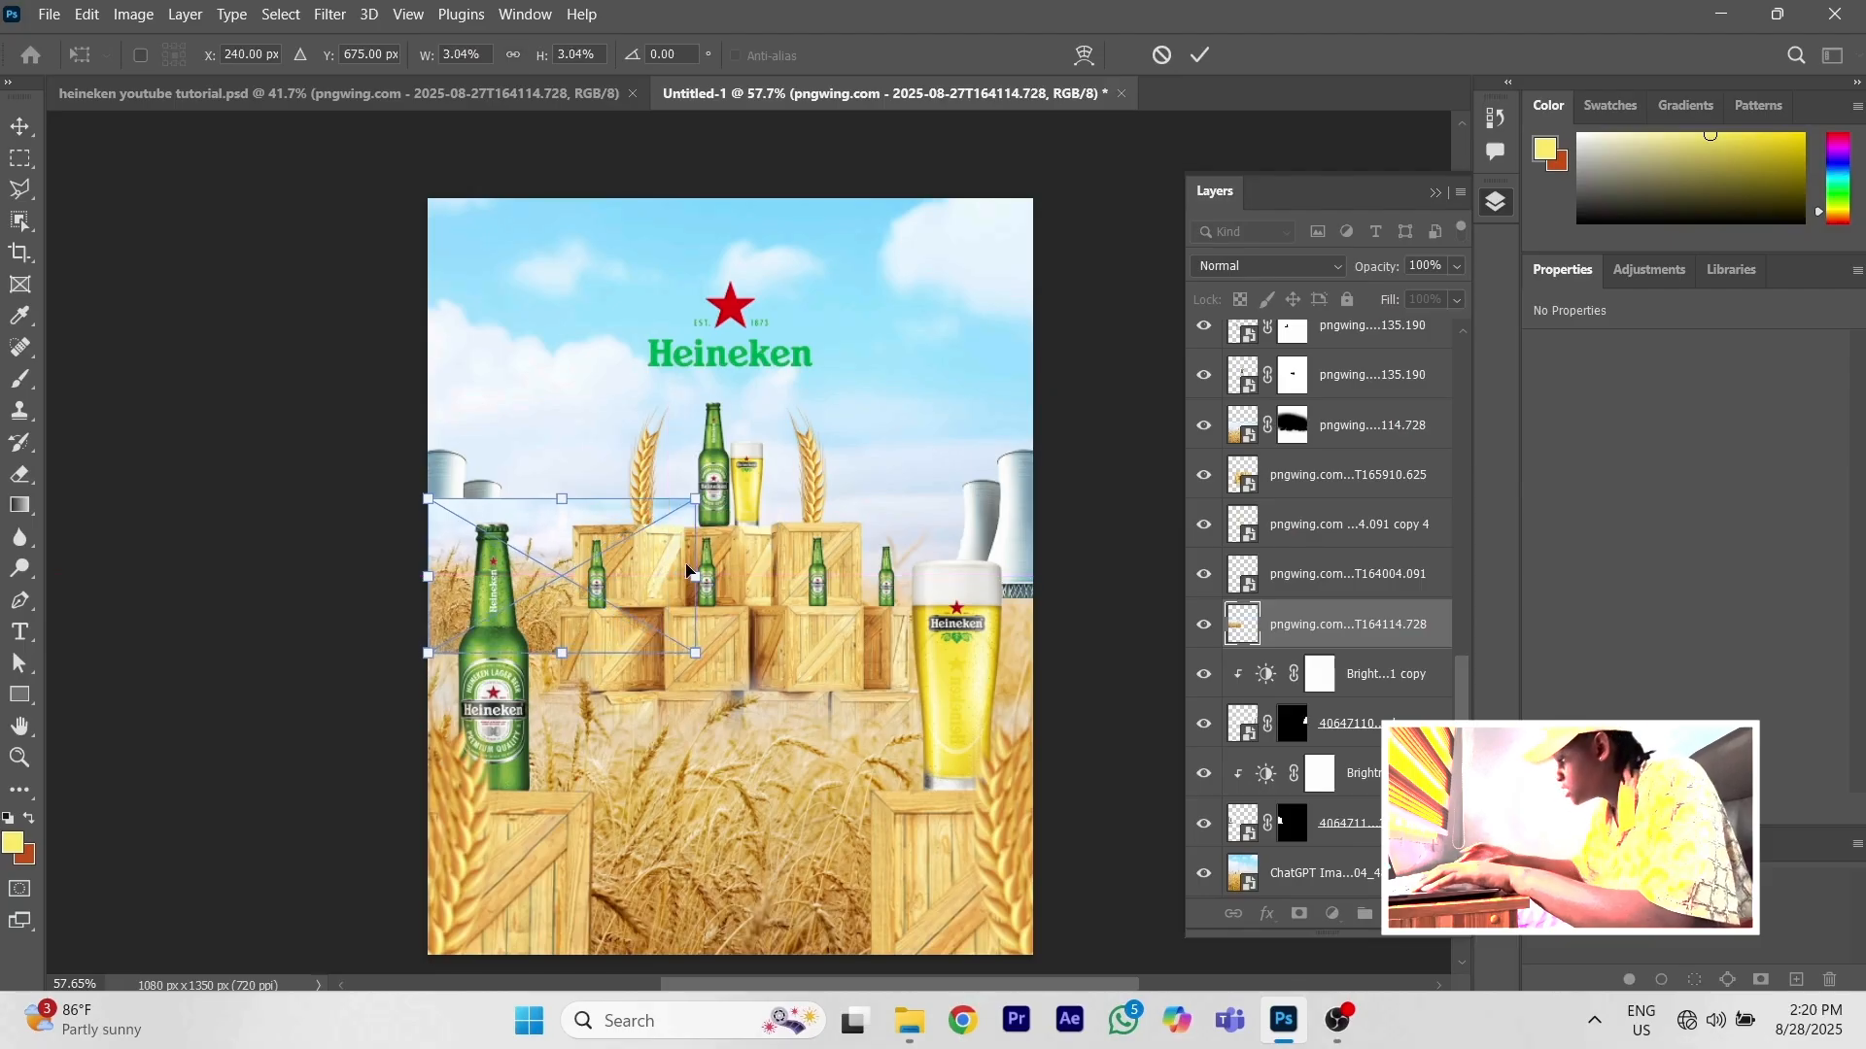
key(Return)
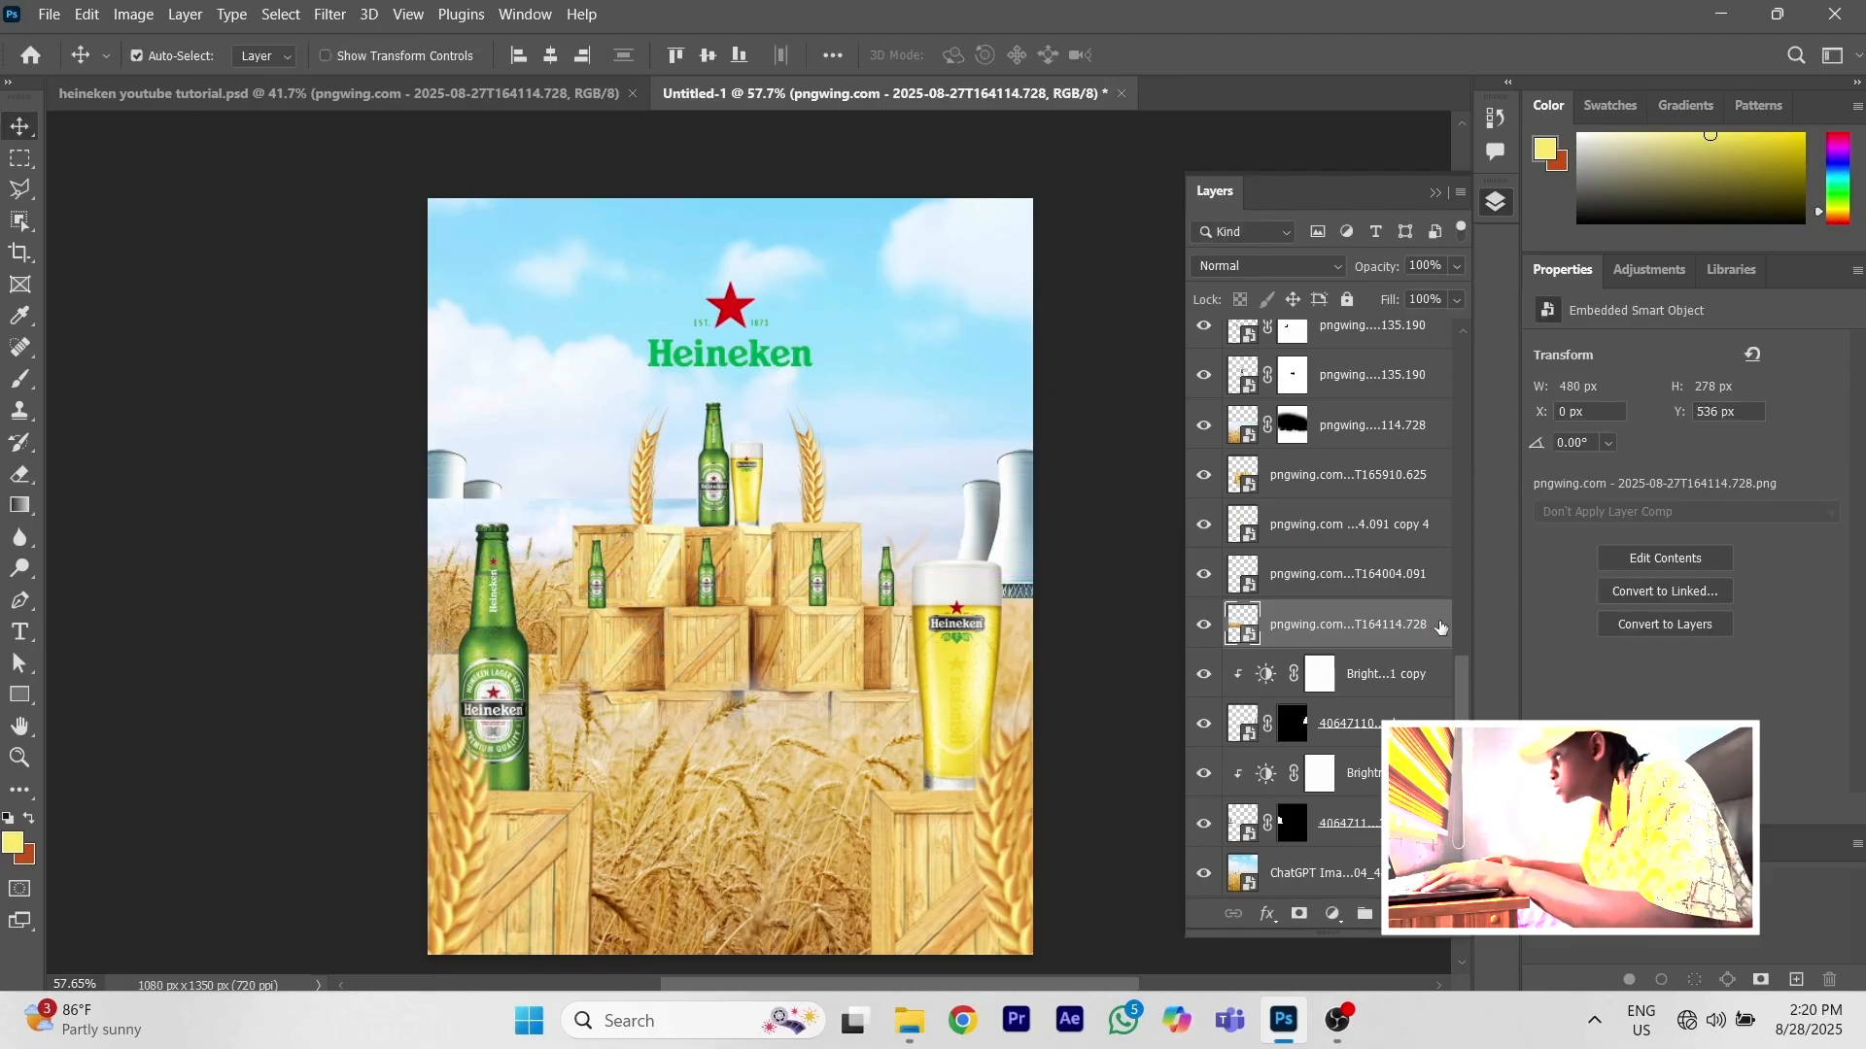
Add a layer mask to the placed wheat field and brush away its sky over the left towers and behind the crates with black
click(1313, 911)
scroll(331, 581, up, 3)
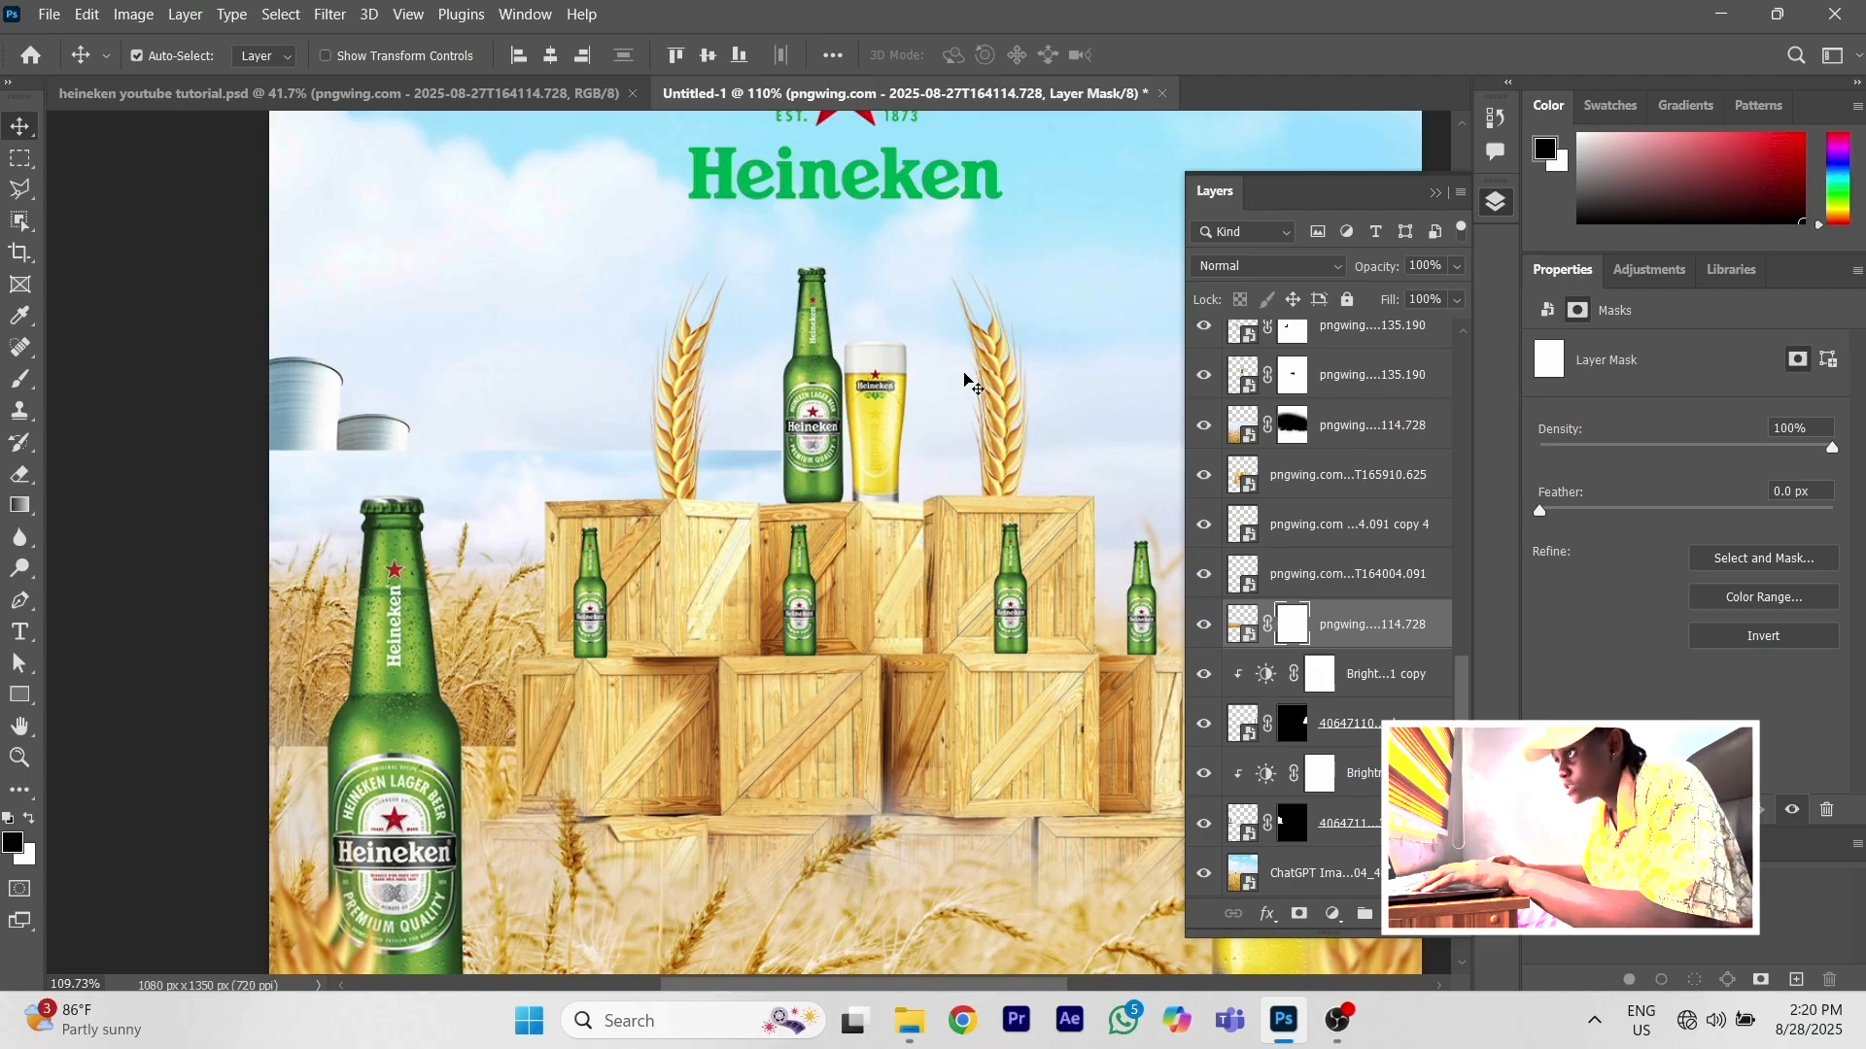
click(24, 378)
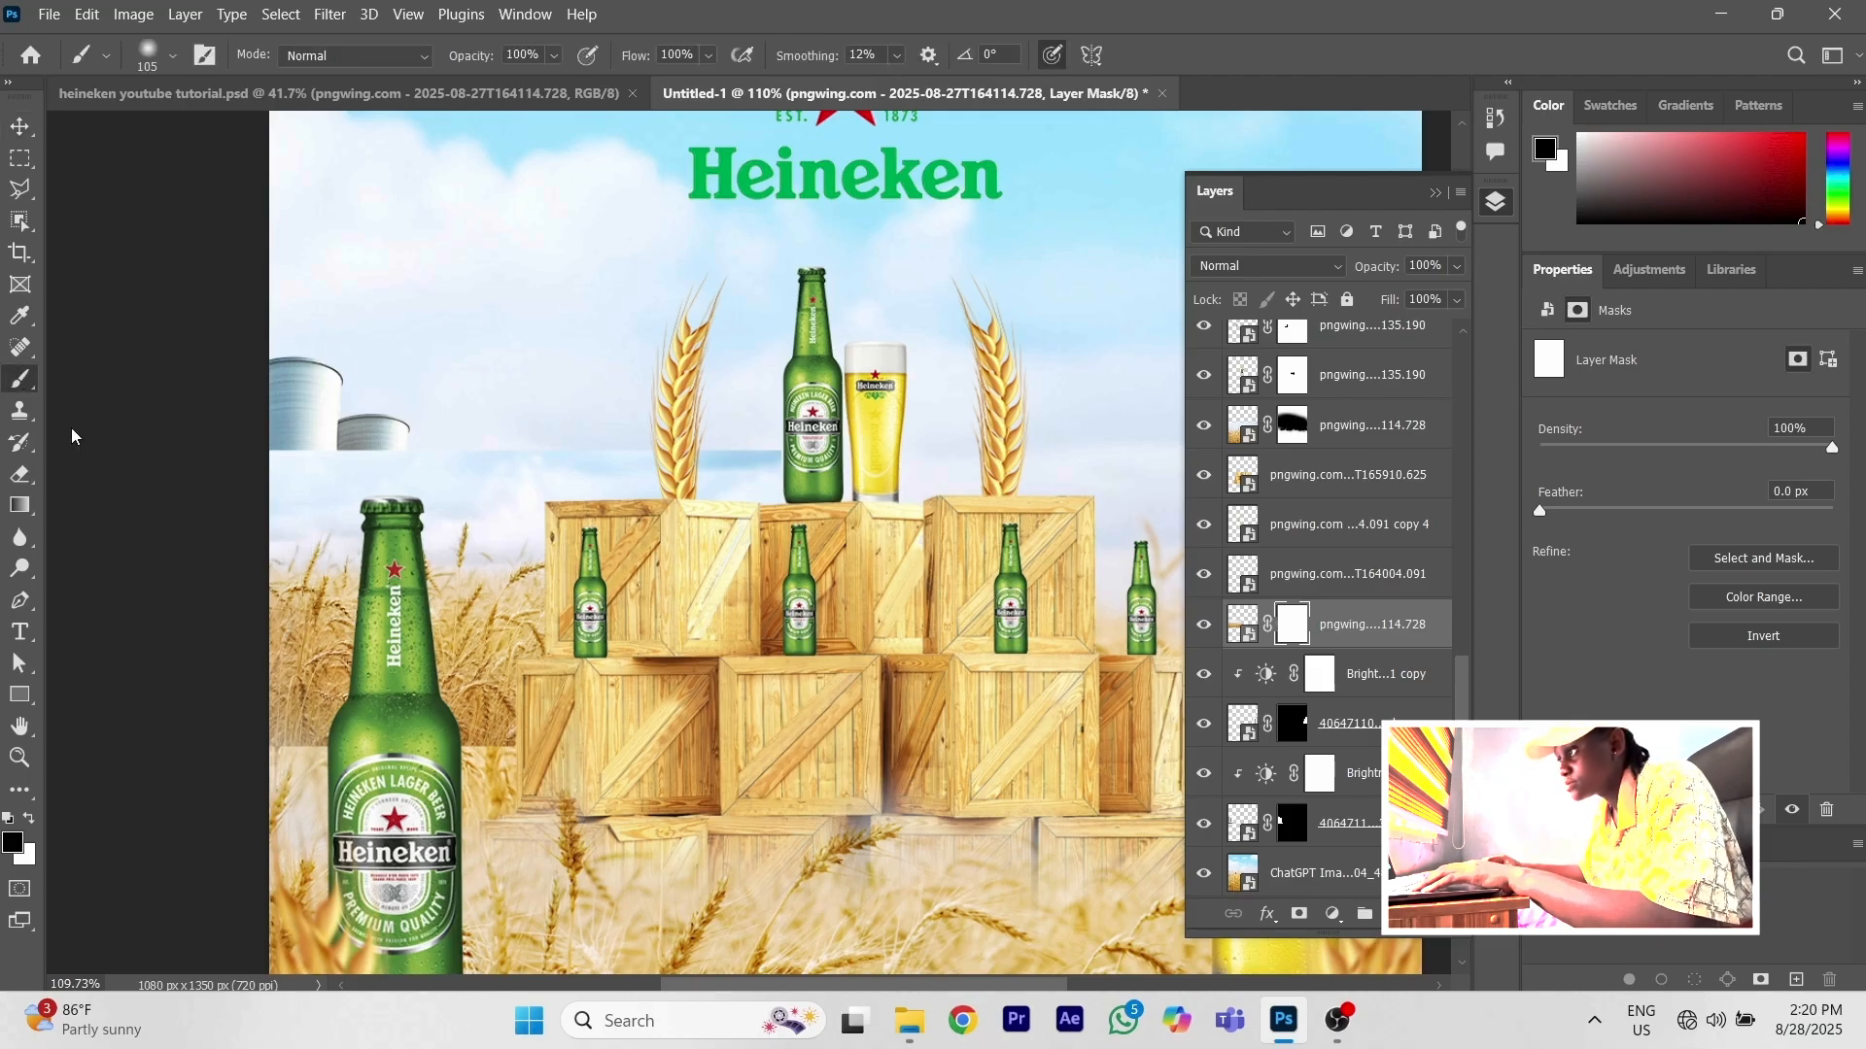
mouse_move(321, 467)
mouse_down()
mouse_move(191, 471)
mouse_move(374, 427)
mouse_move(397, 475)
mouse_move(363, 463)
mouse_move(443, 436)
mouse_up()
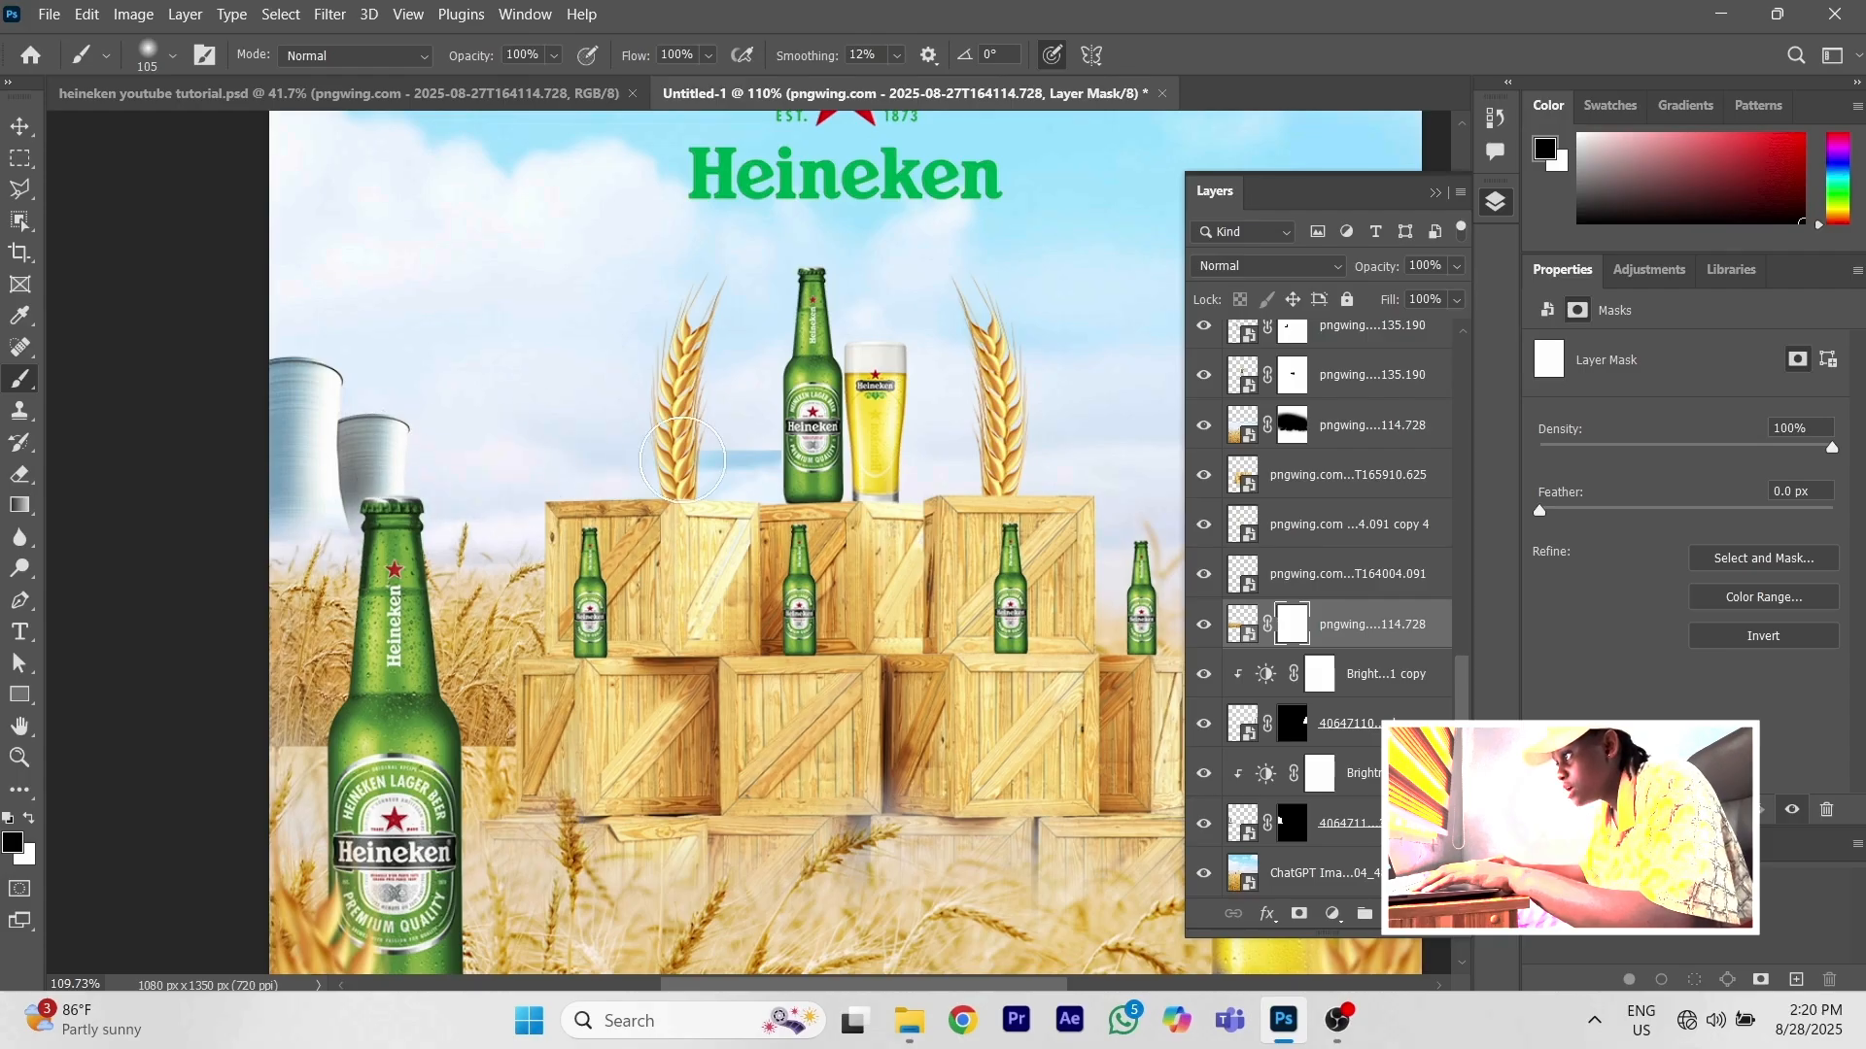
drag(602, 459, 720, 467)
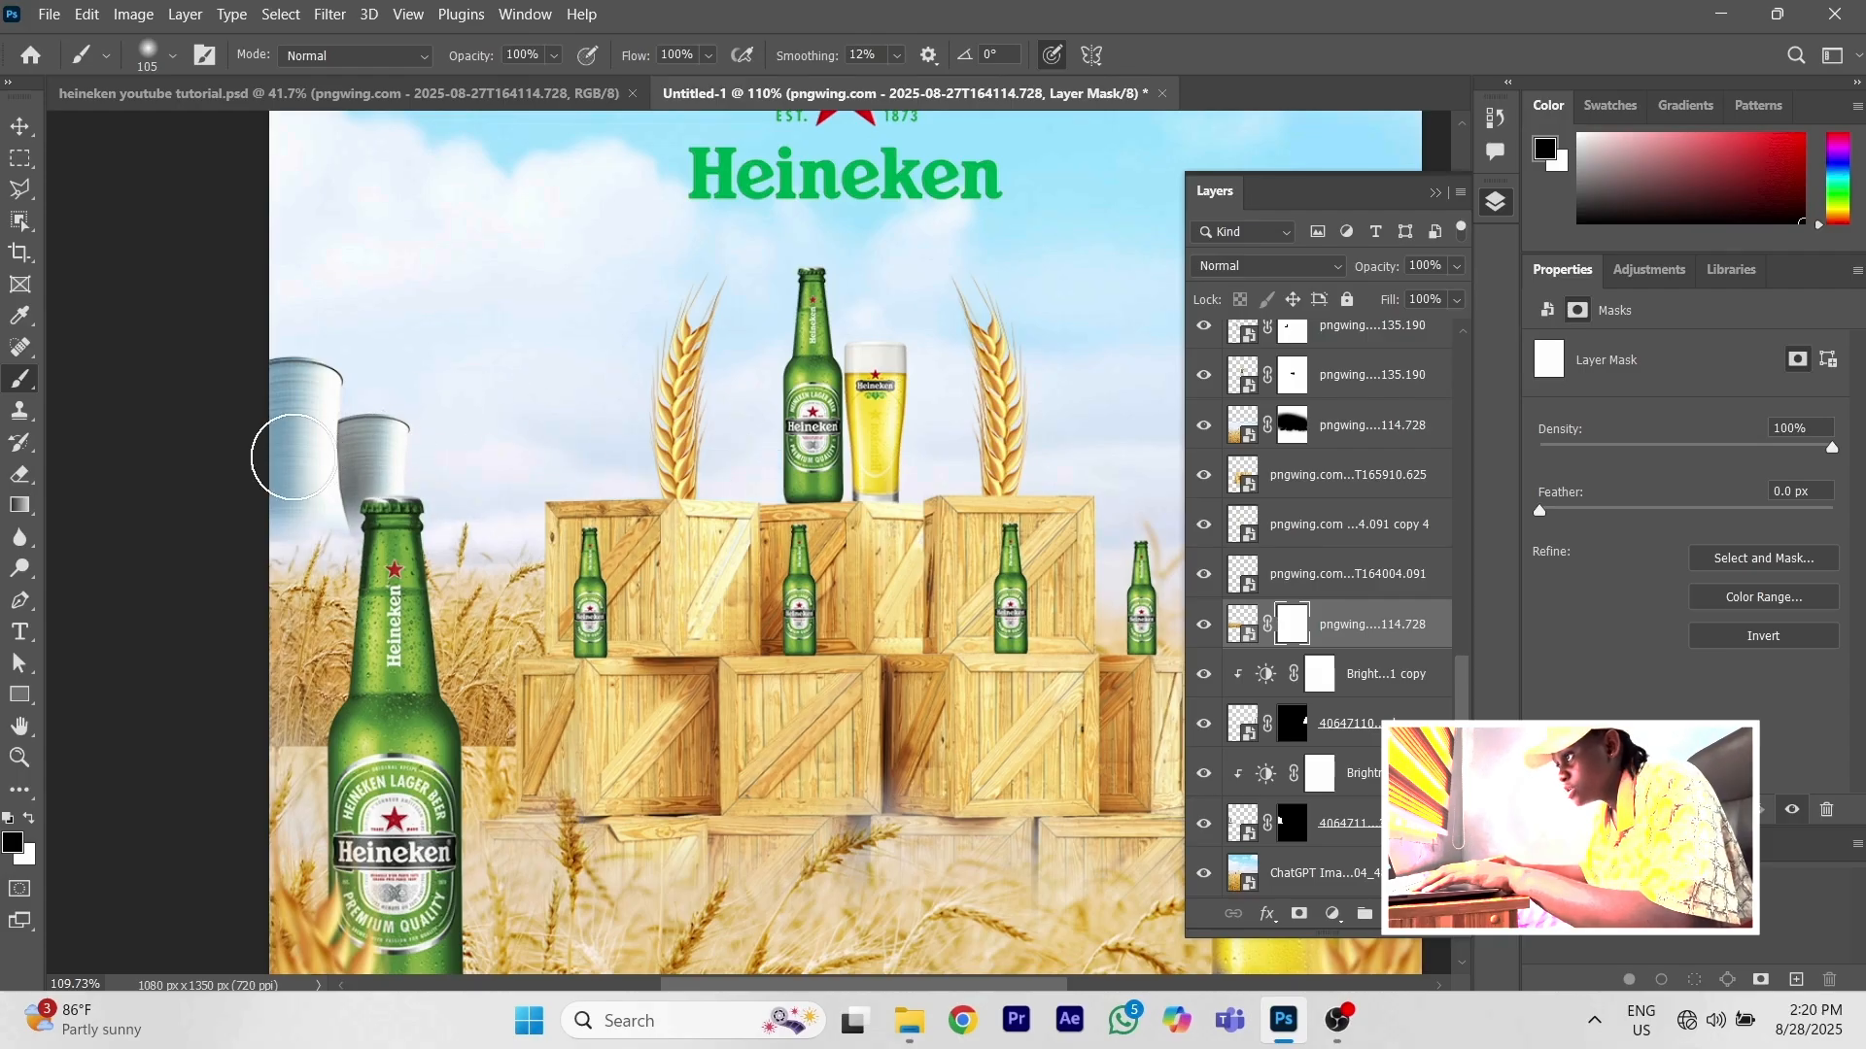
Check the masked wheat's blend around the left bottle and crates, and examine the base of the right cooling towers
scroll(293, 530, down, 5)
scroll(330, 564, up, 2)
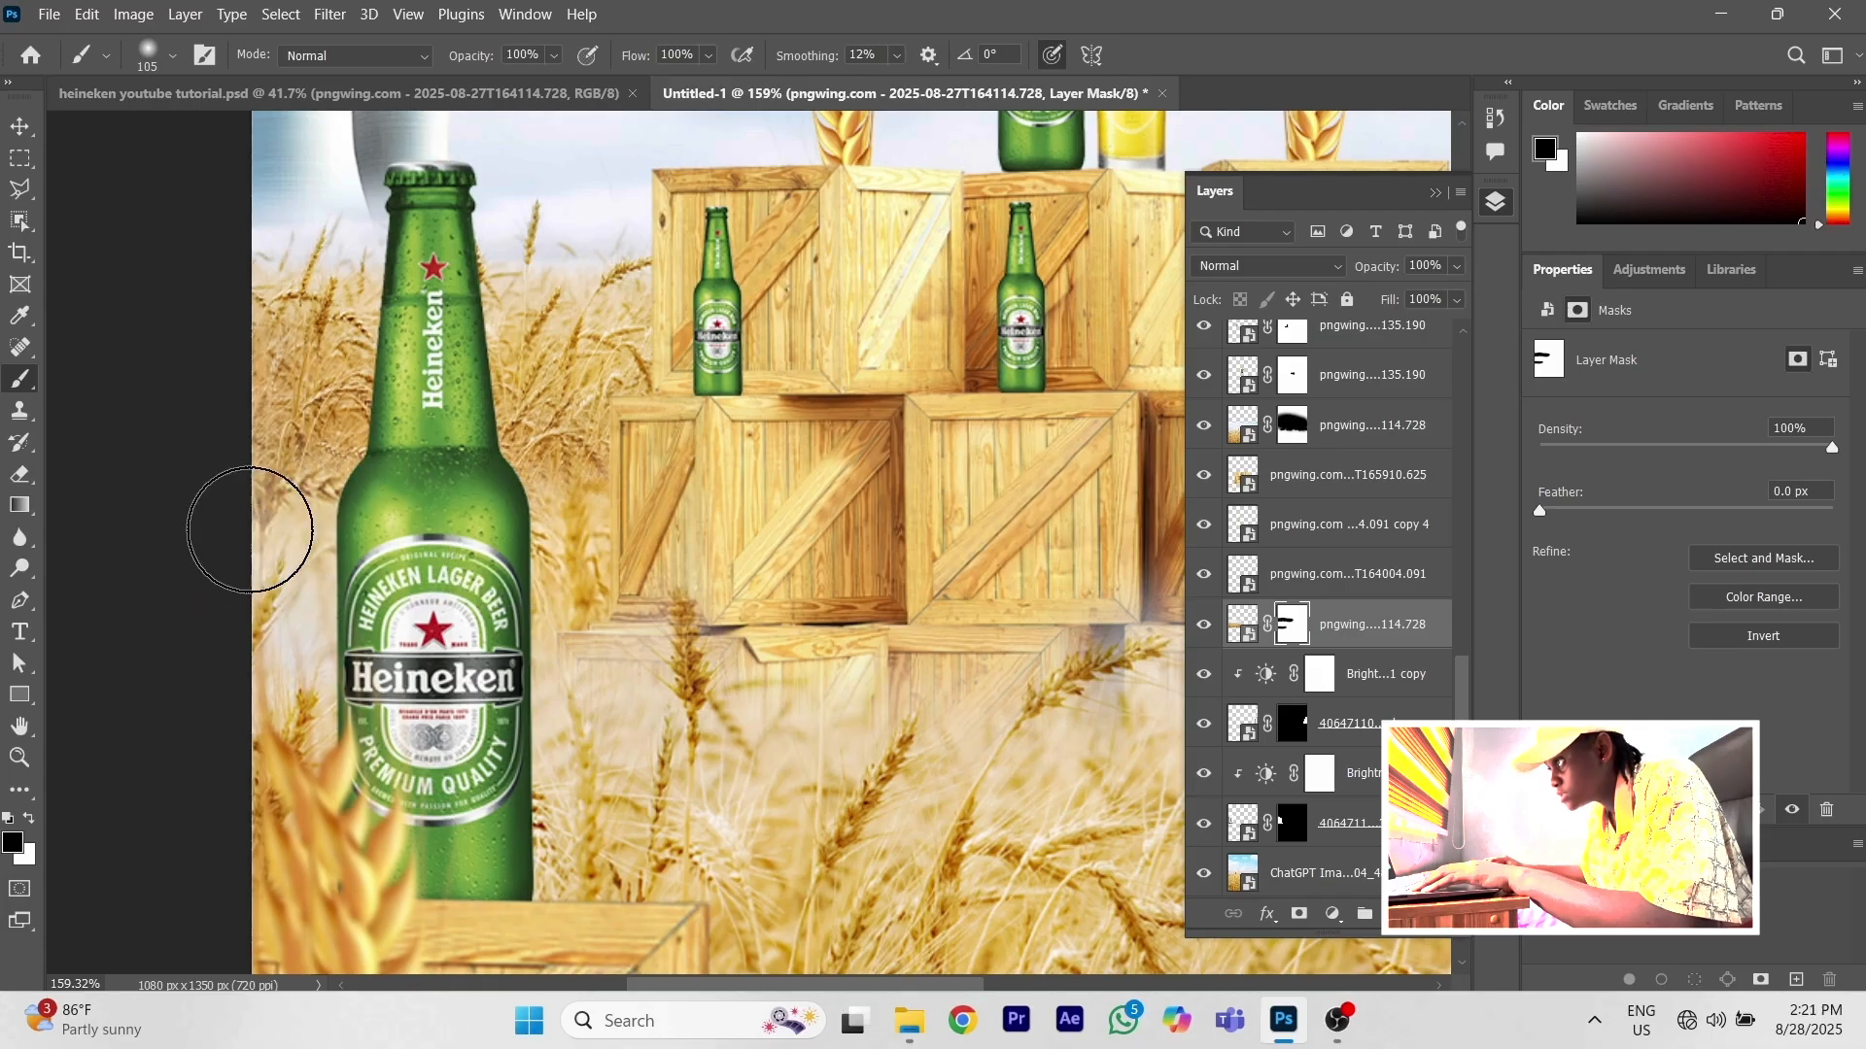
scroll(573, 475, down, 2)
scroll(583, 476, down, 2)
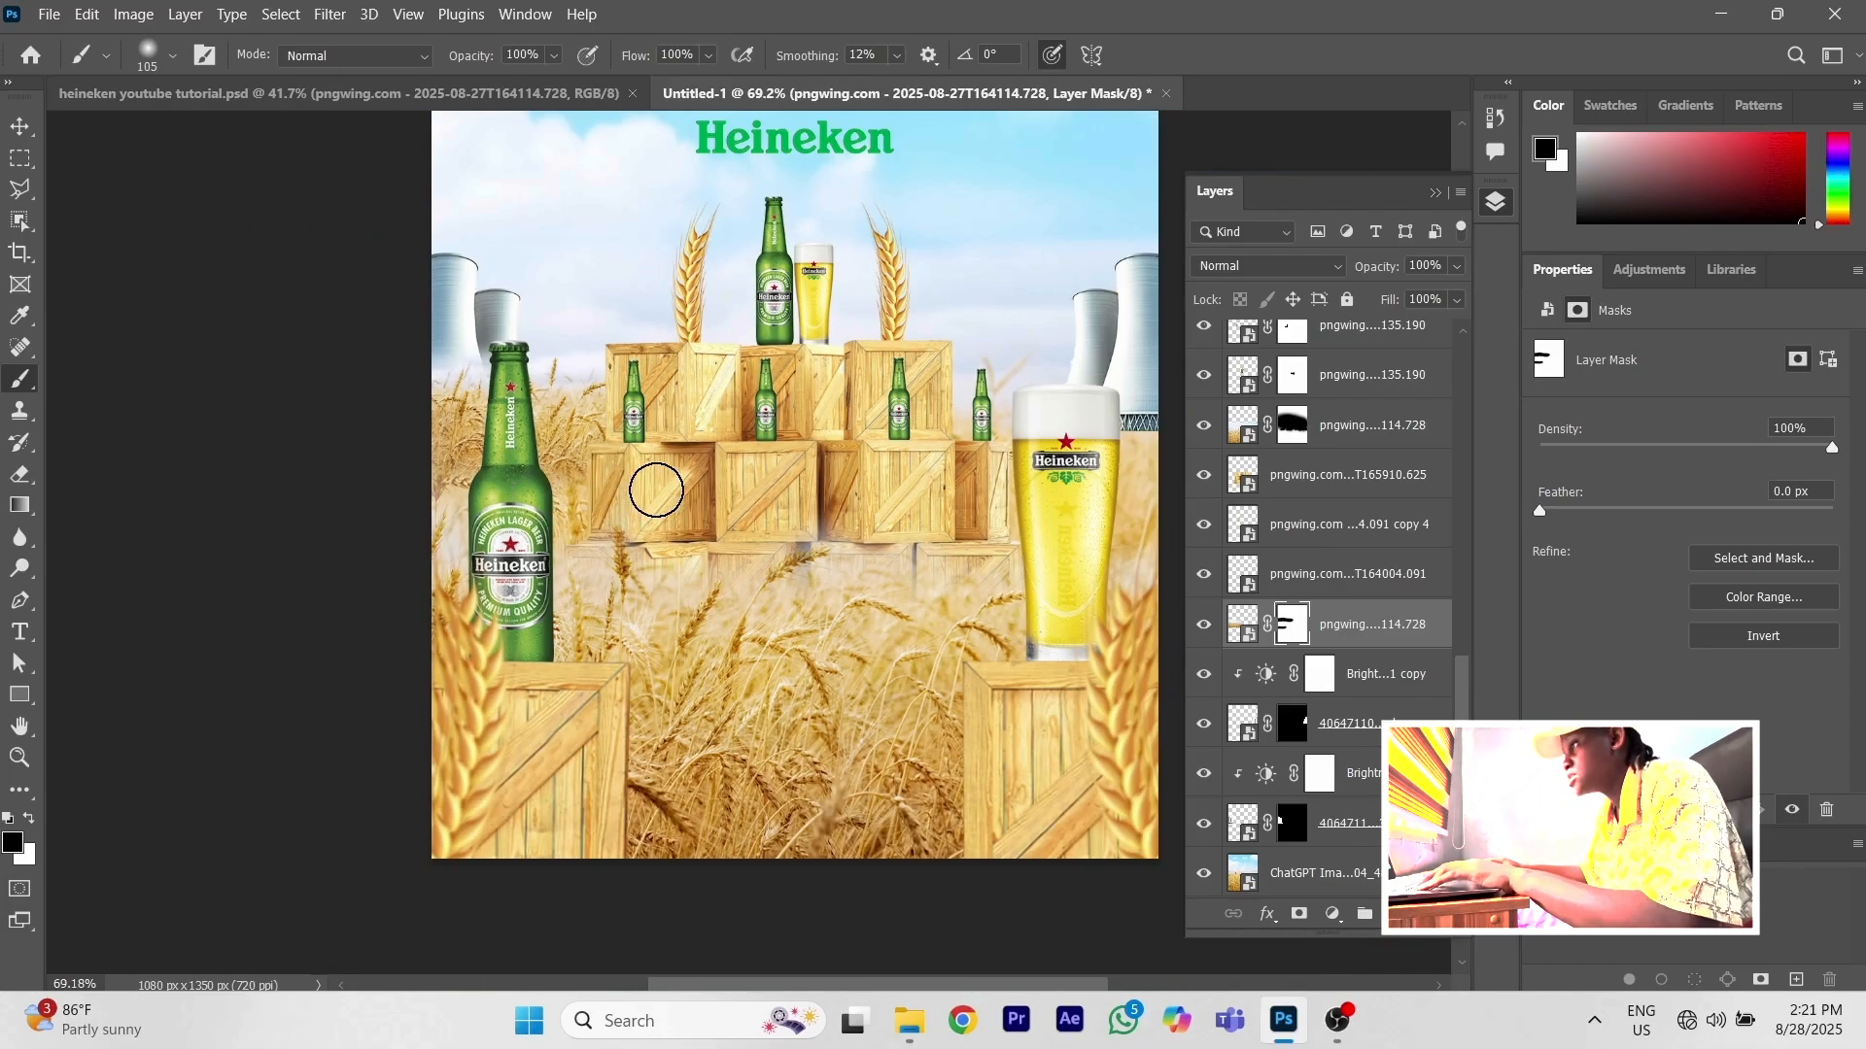
scroll(677, 496, right, 2)
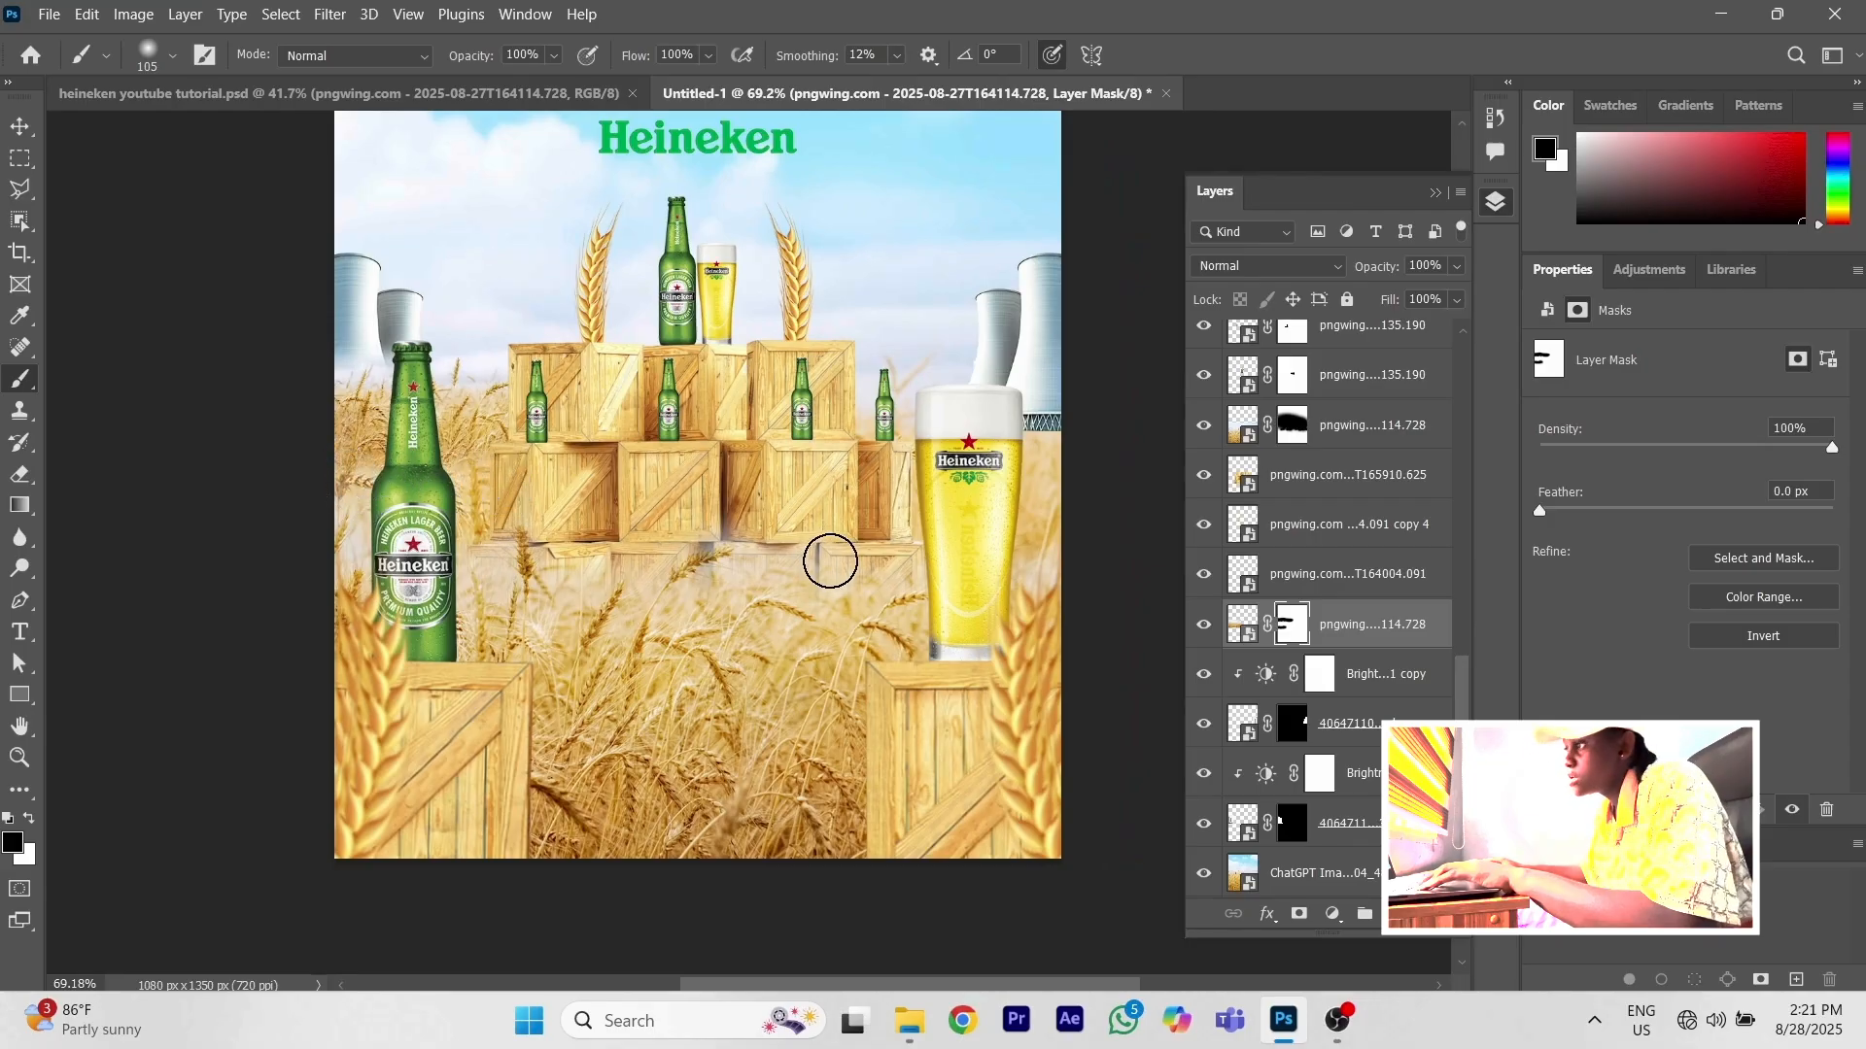
scroll(833, 554, down, 3)
scroll(900, 583, right, 3)
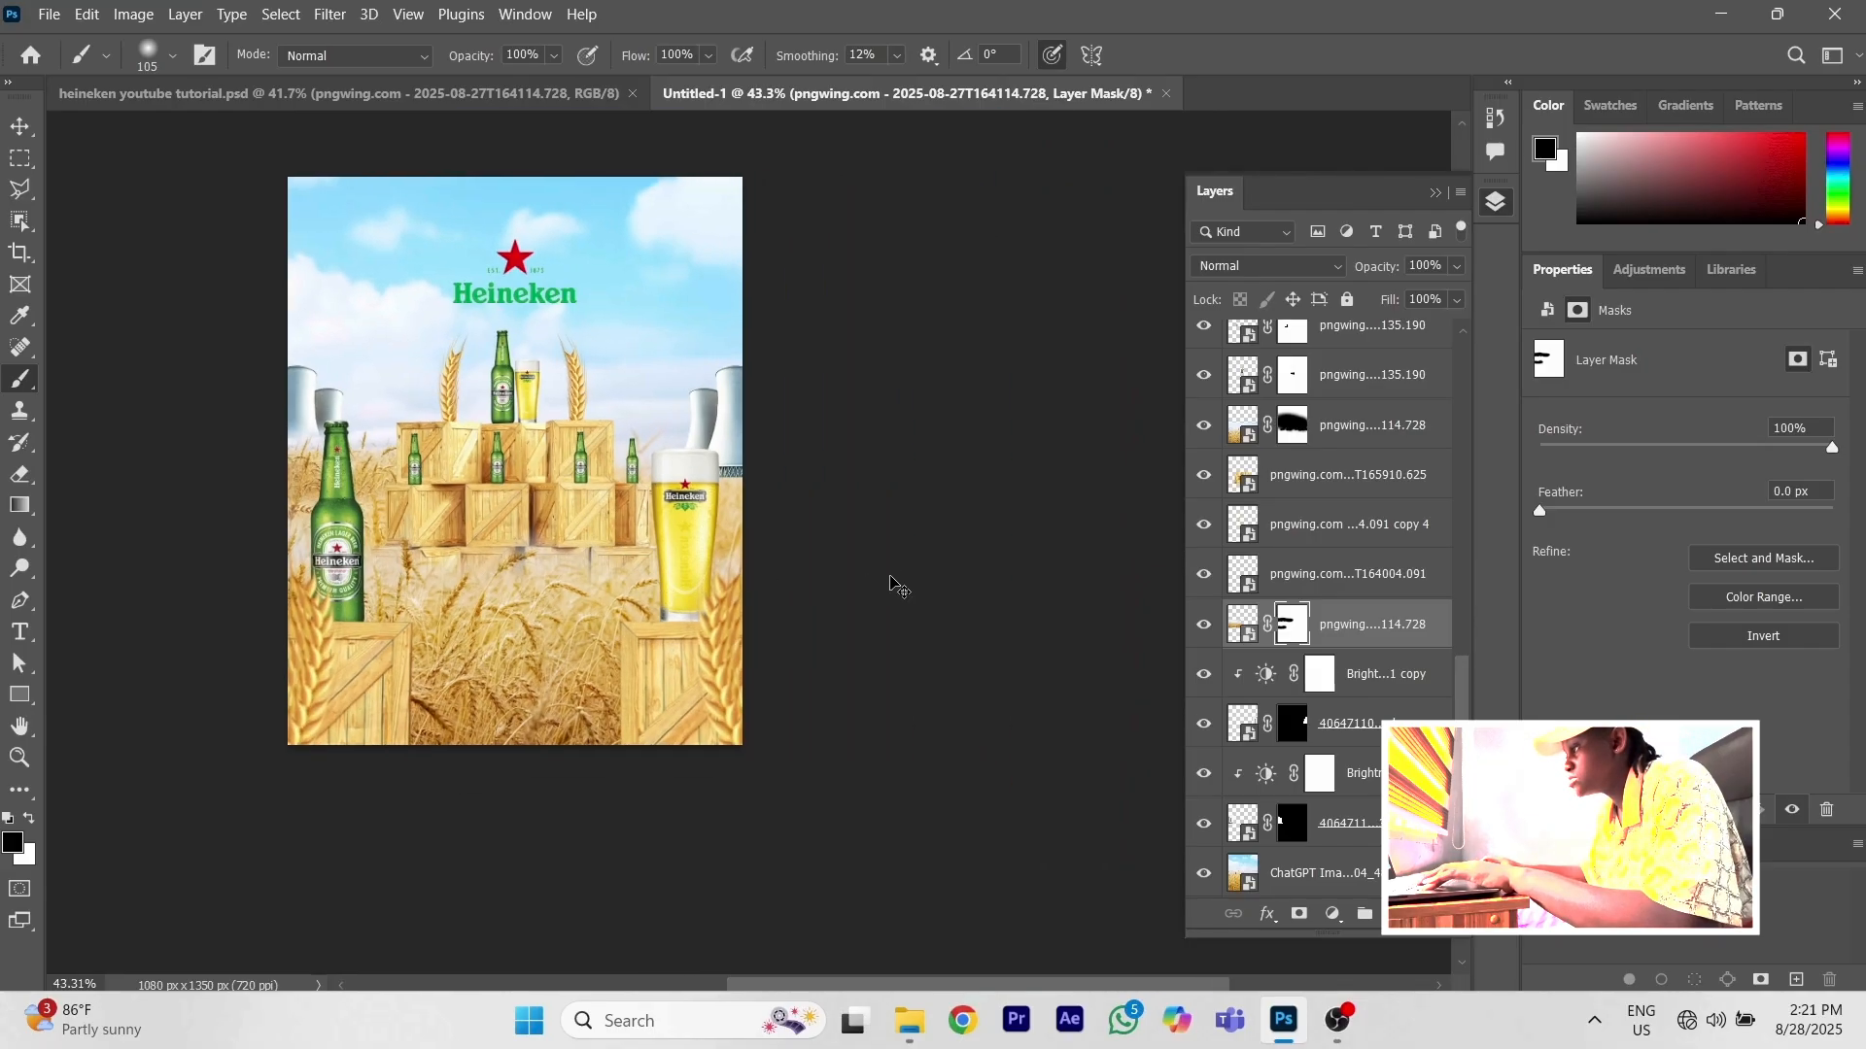
scroll(710, 526, up, 3)
scroll(711, 526, up, 4)
key(v)
scroll(608, 526, down, 3)
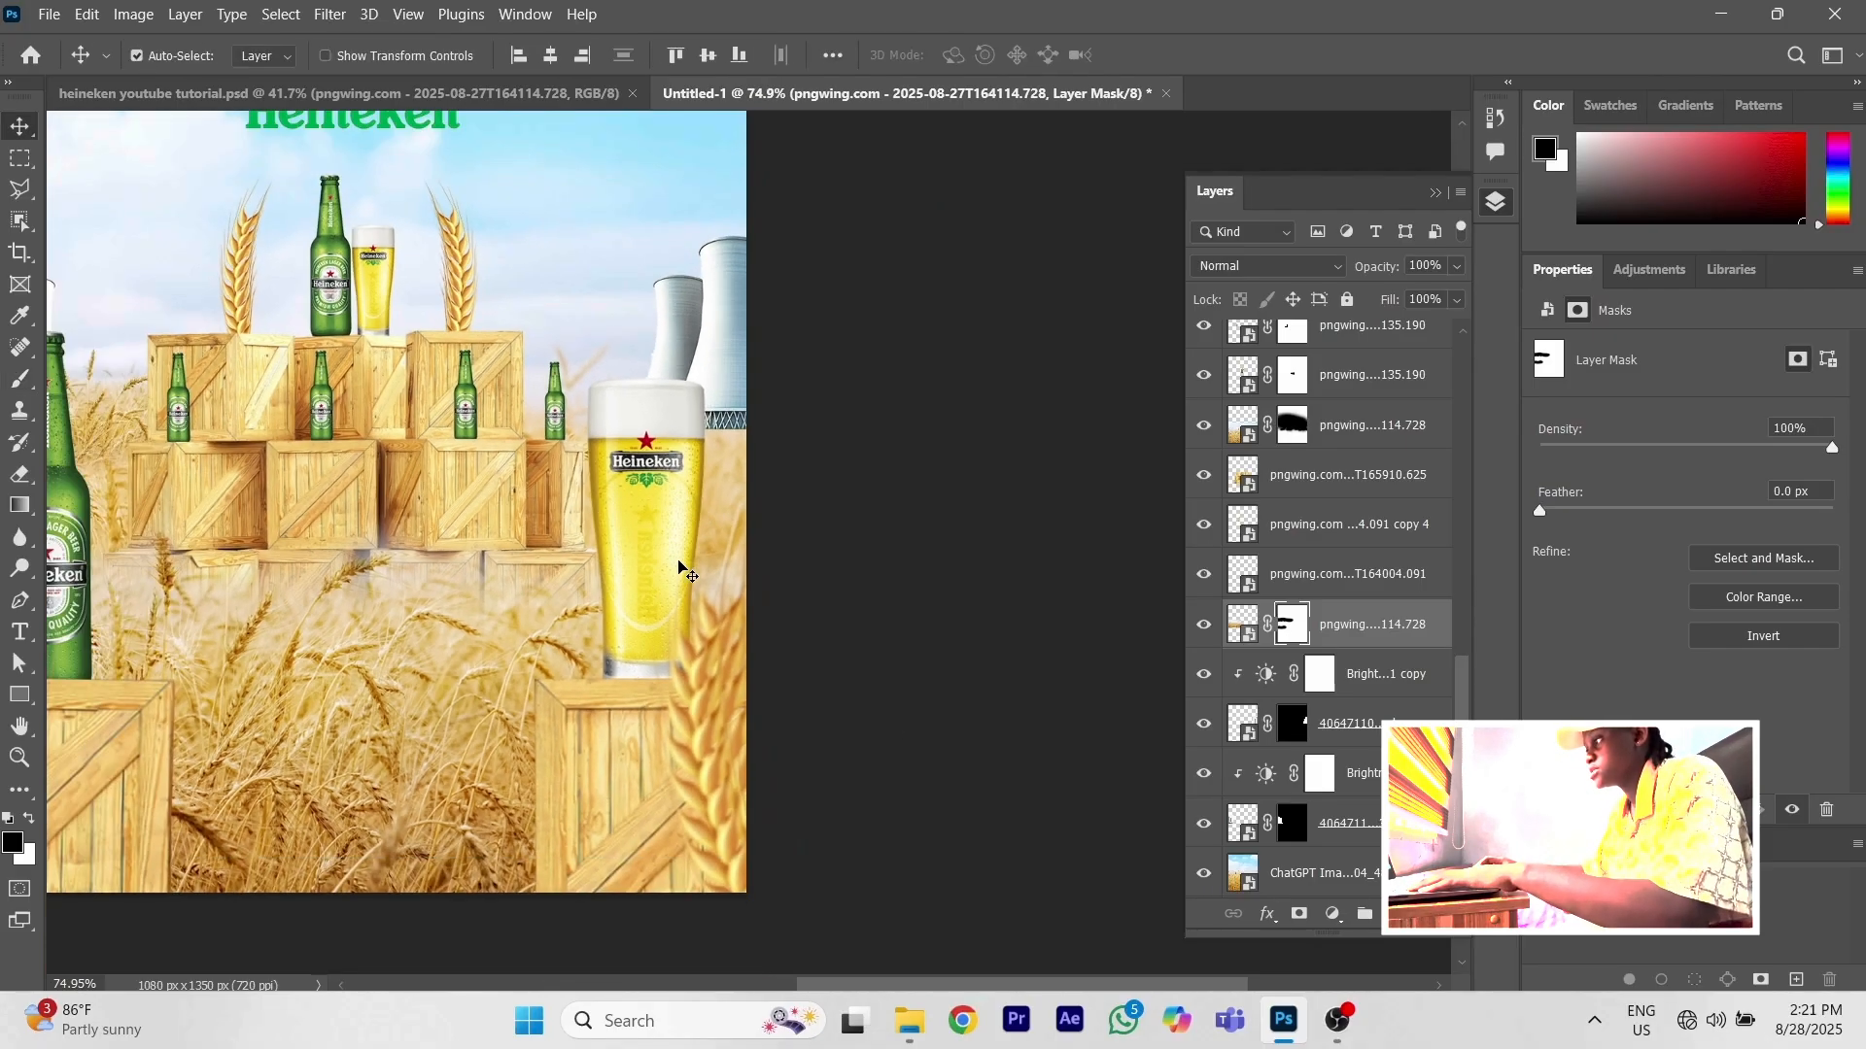
click(909, 1020)
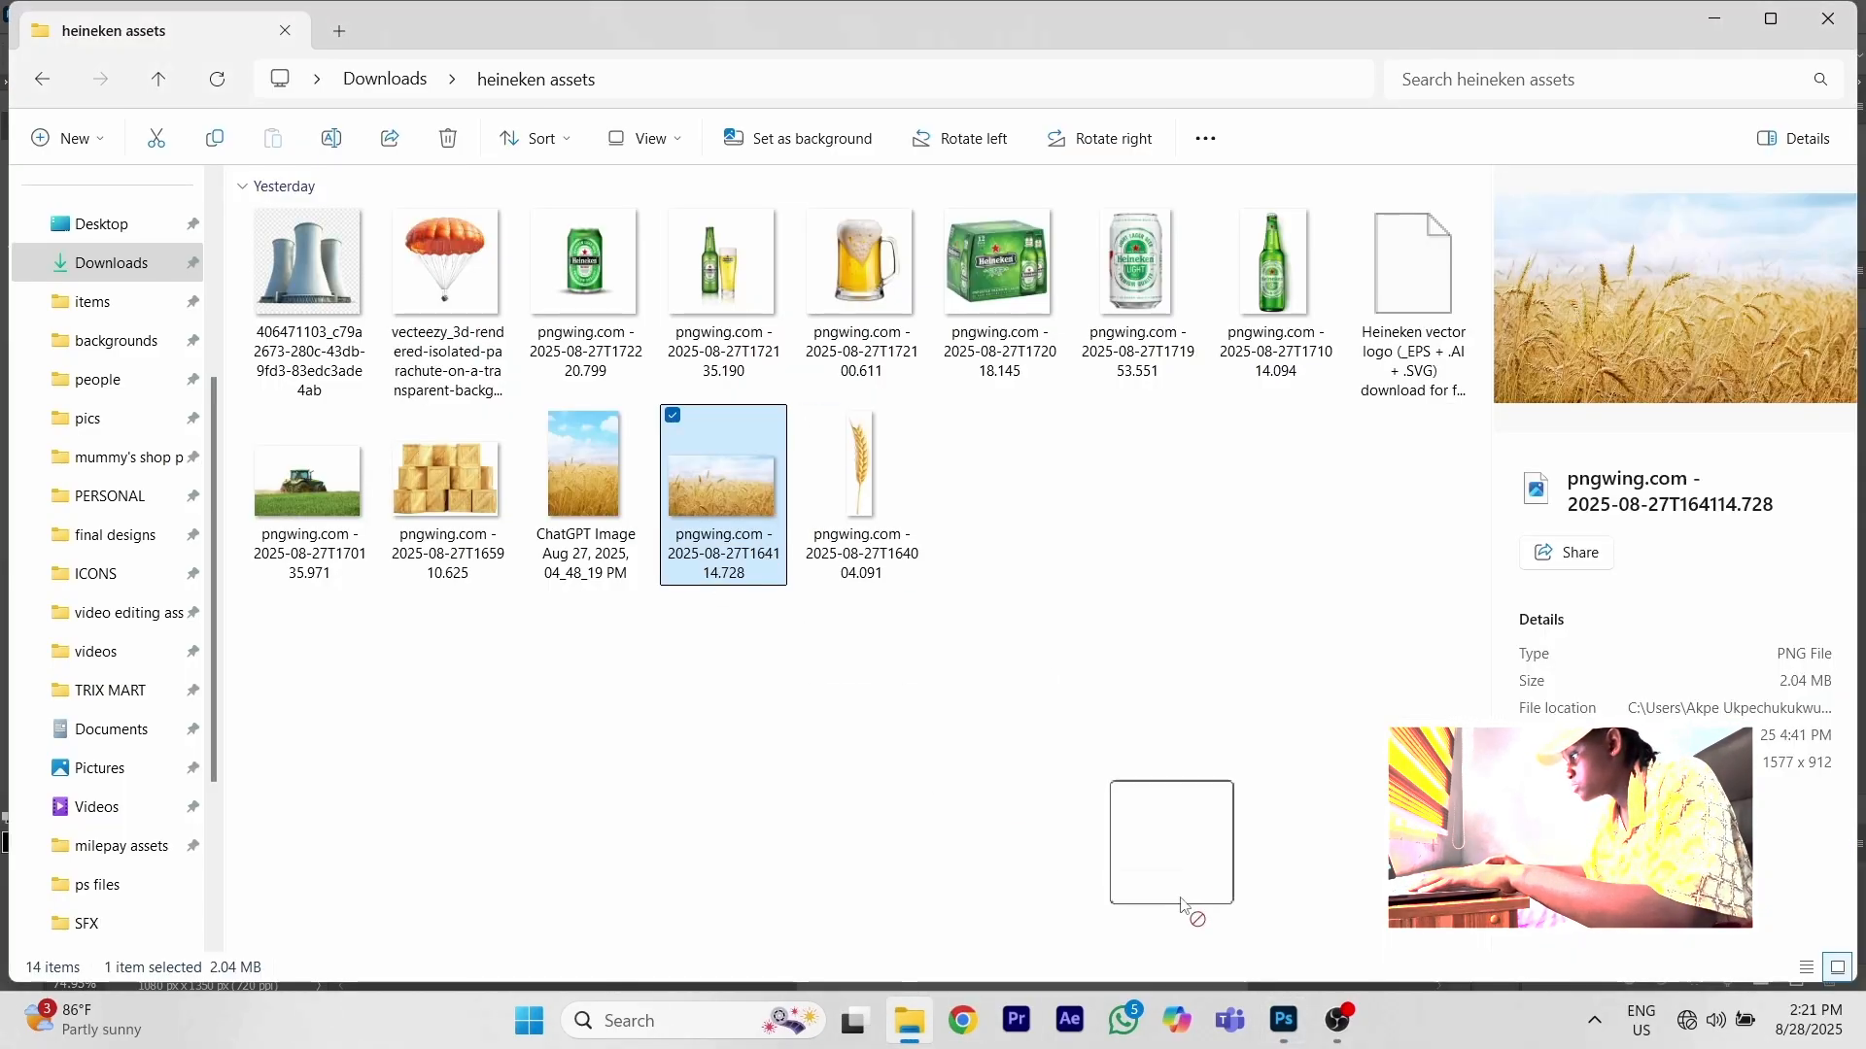
drag(1288, 1028, 622, 583)
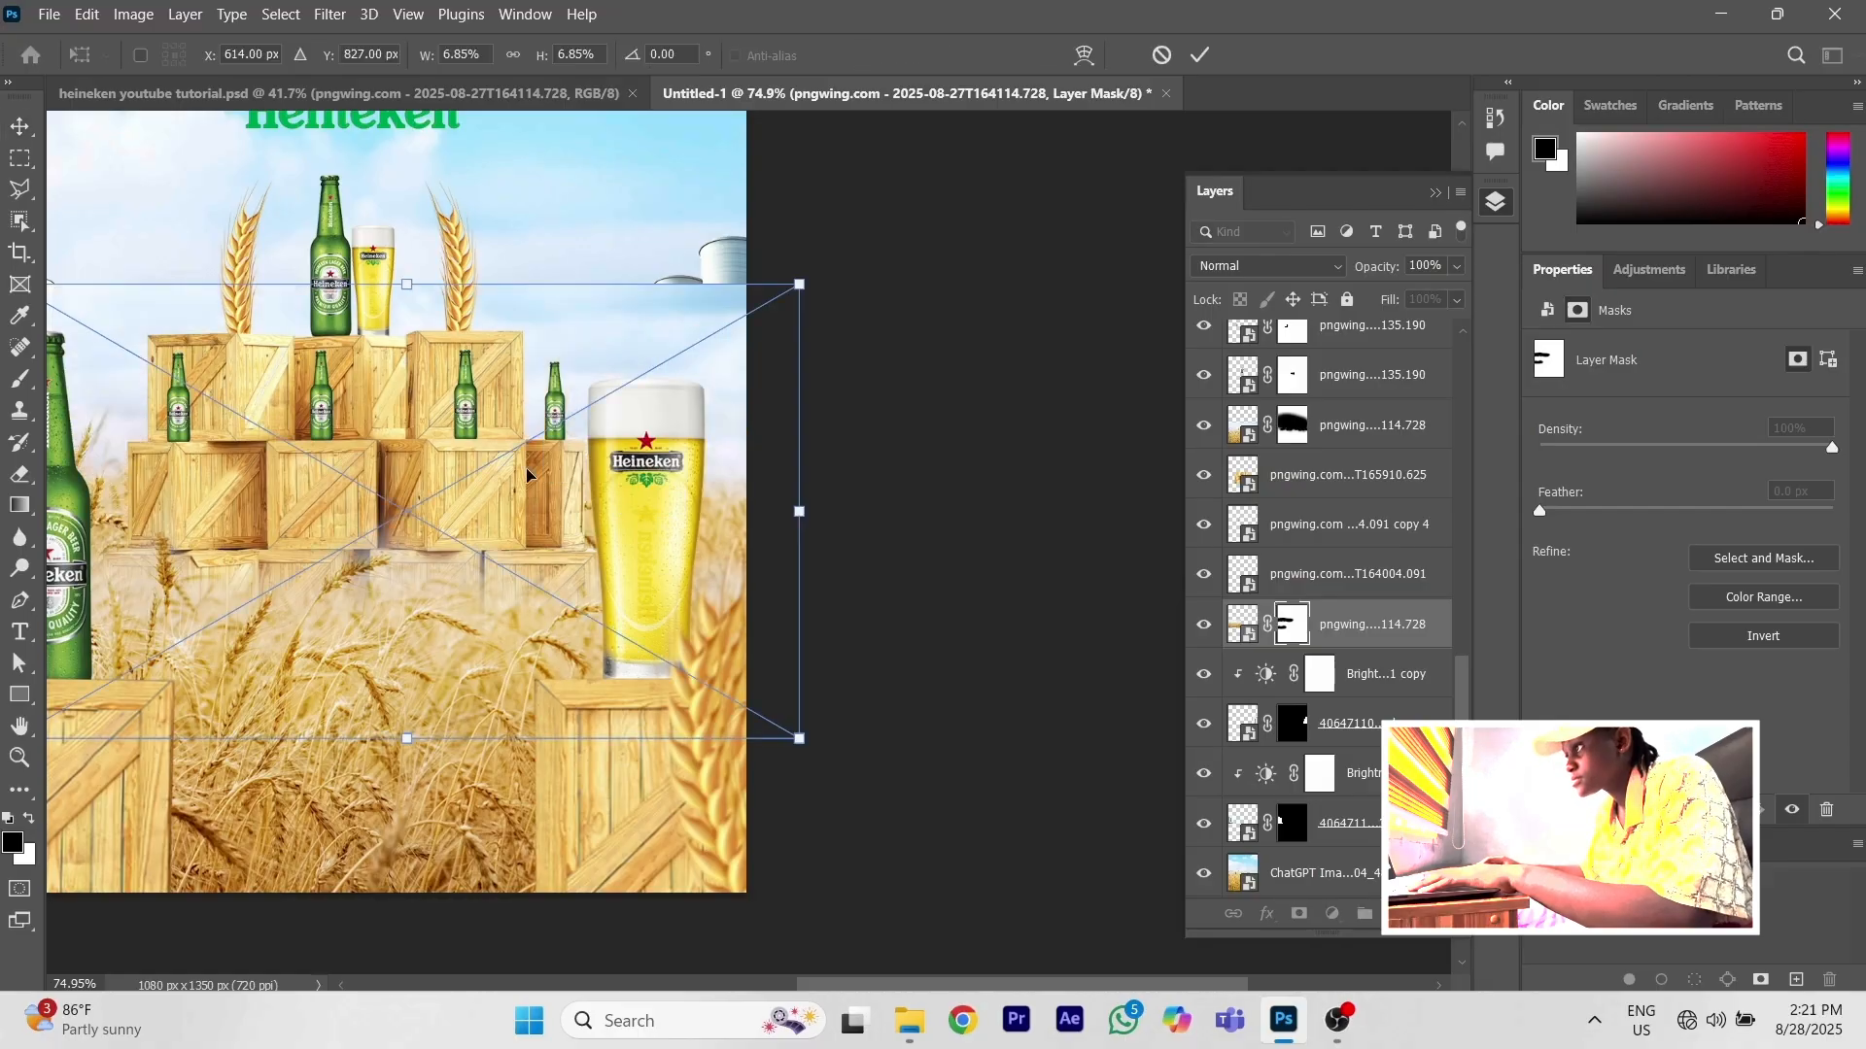
scroll(342, 479, left, 3)
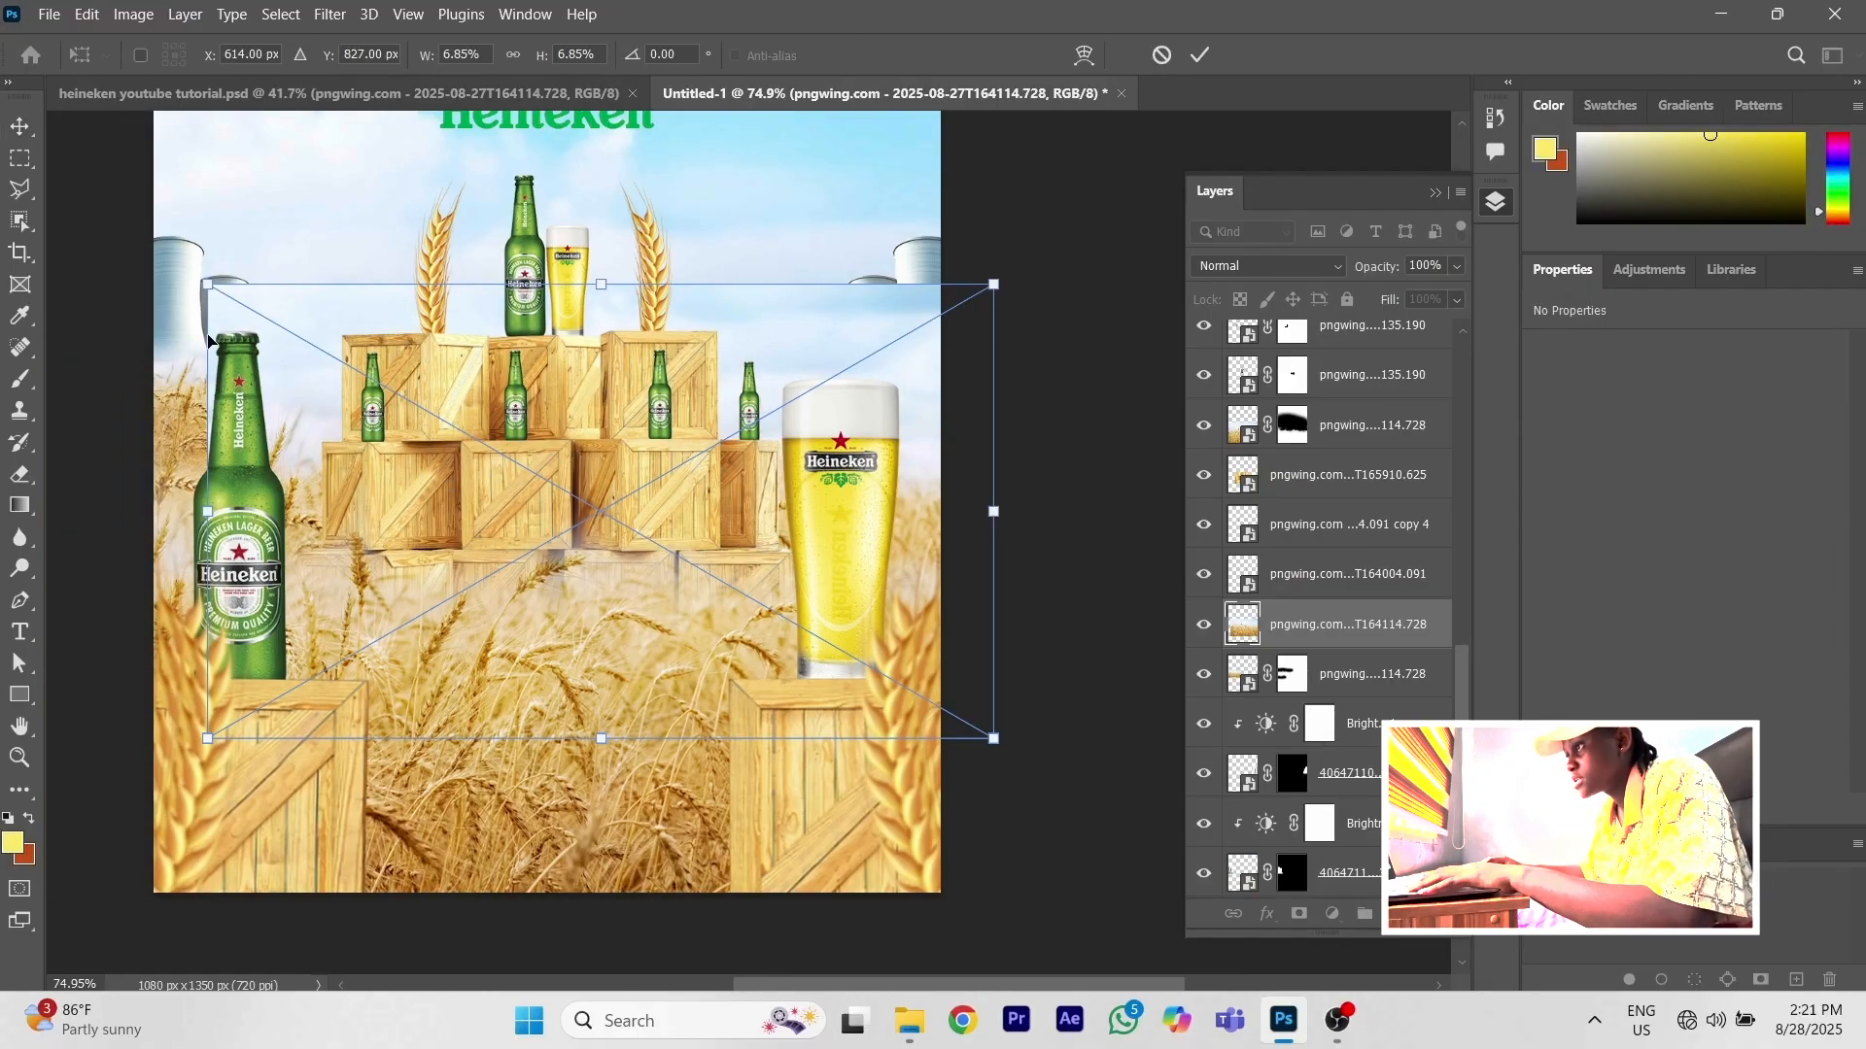
drag(206, 289, 399, 382)
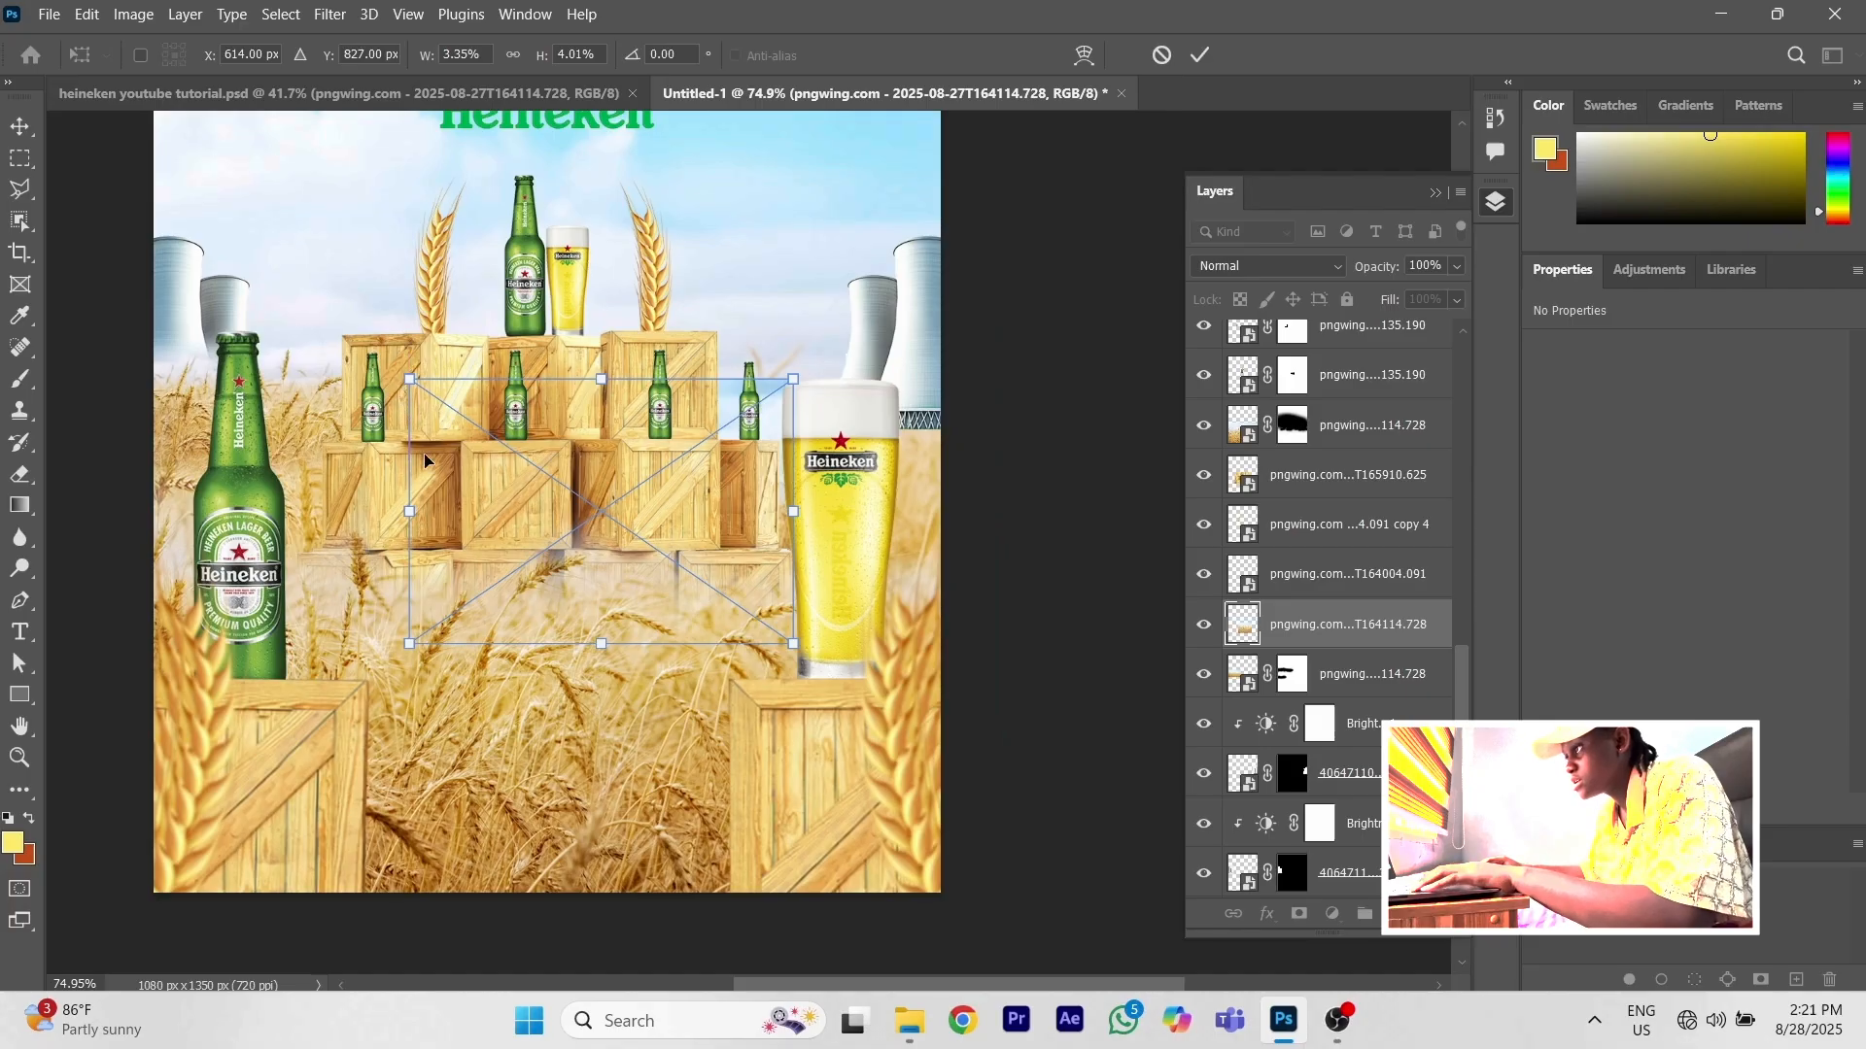
key(Return)
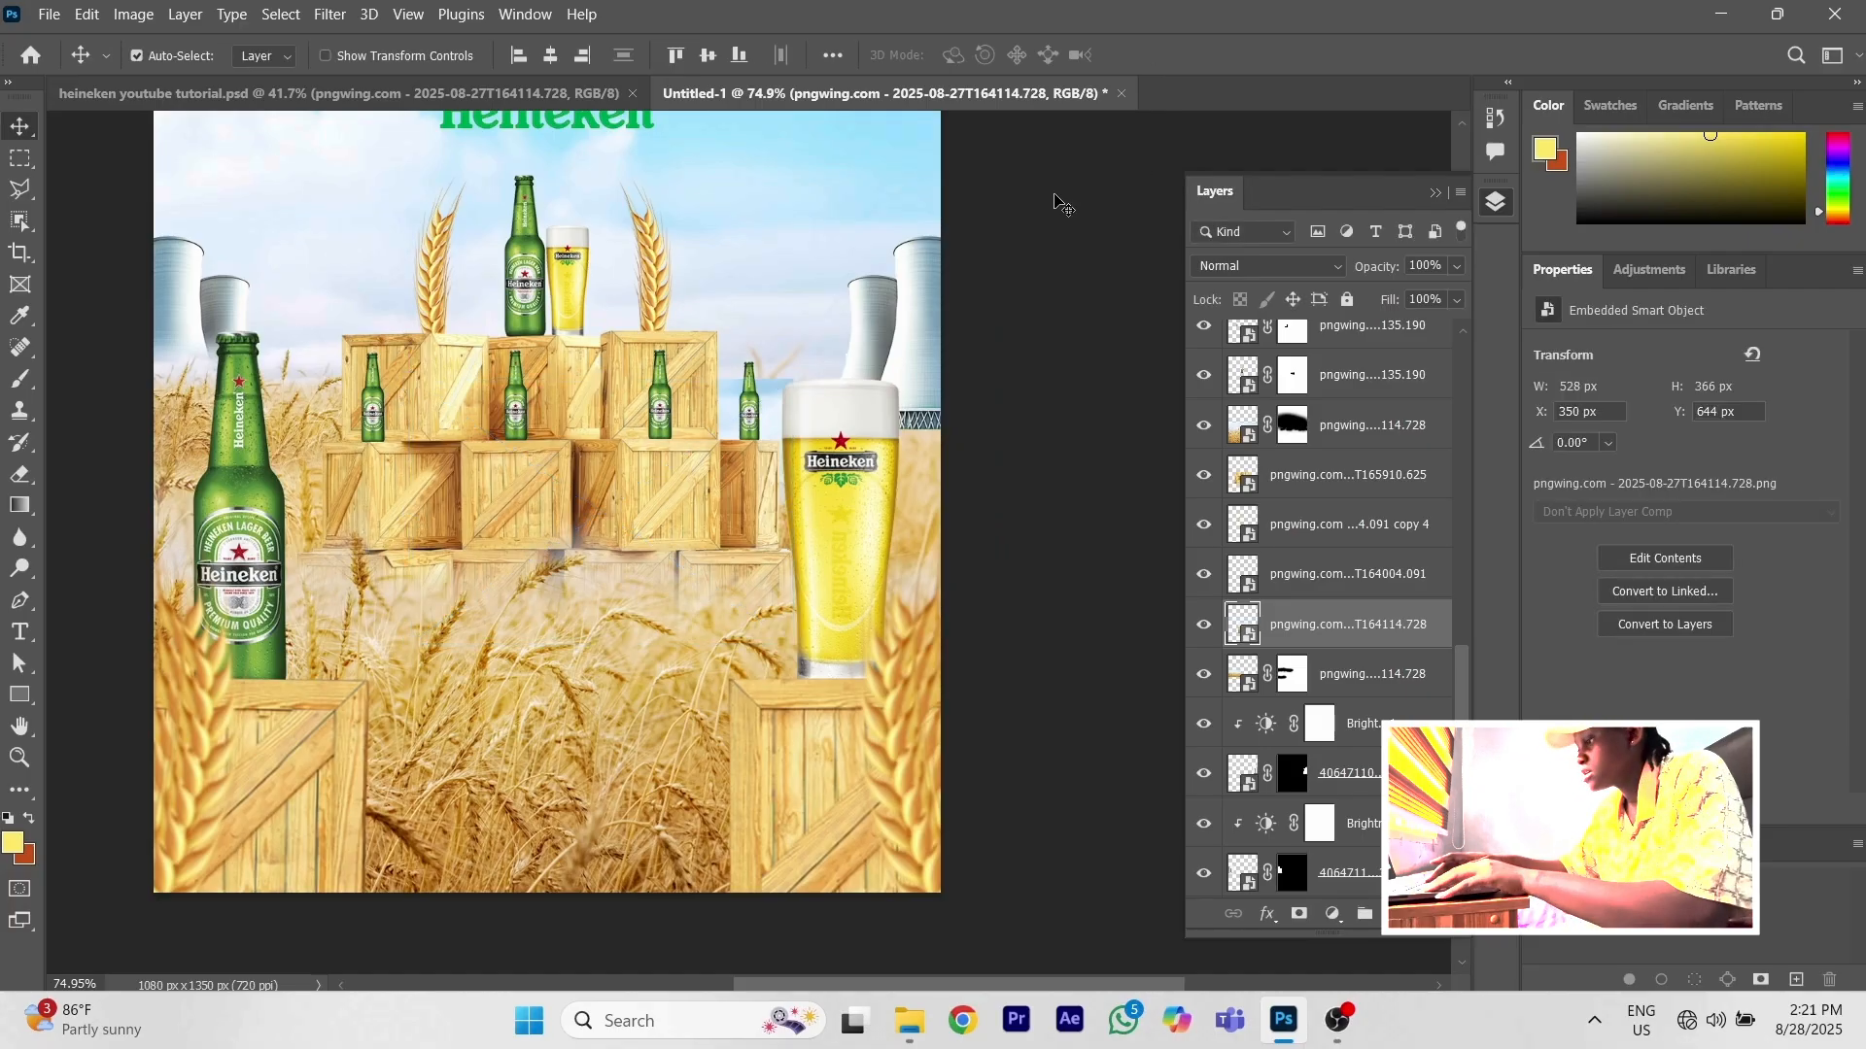
key(Delete)
key(ctrl+t)
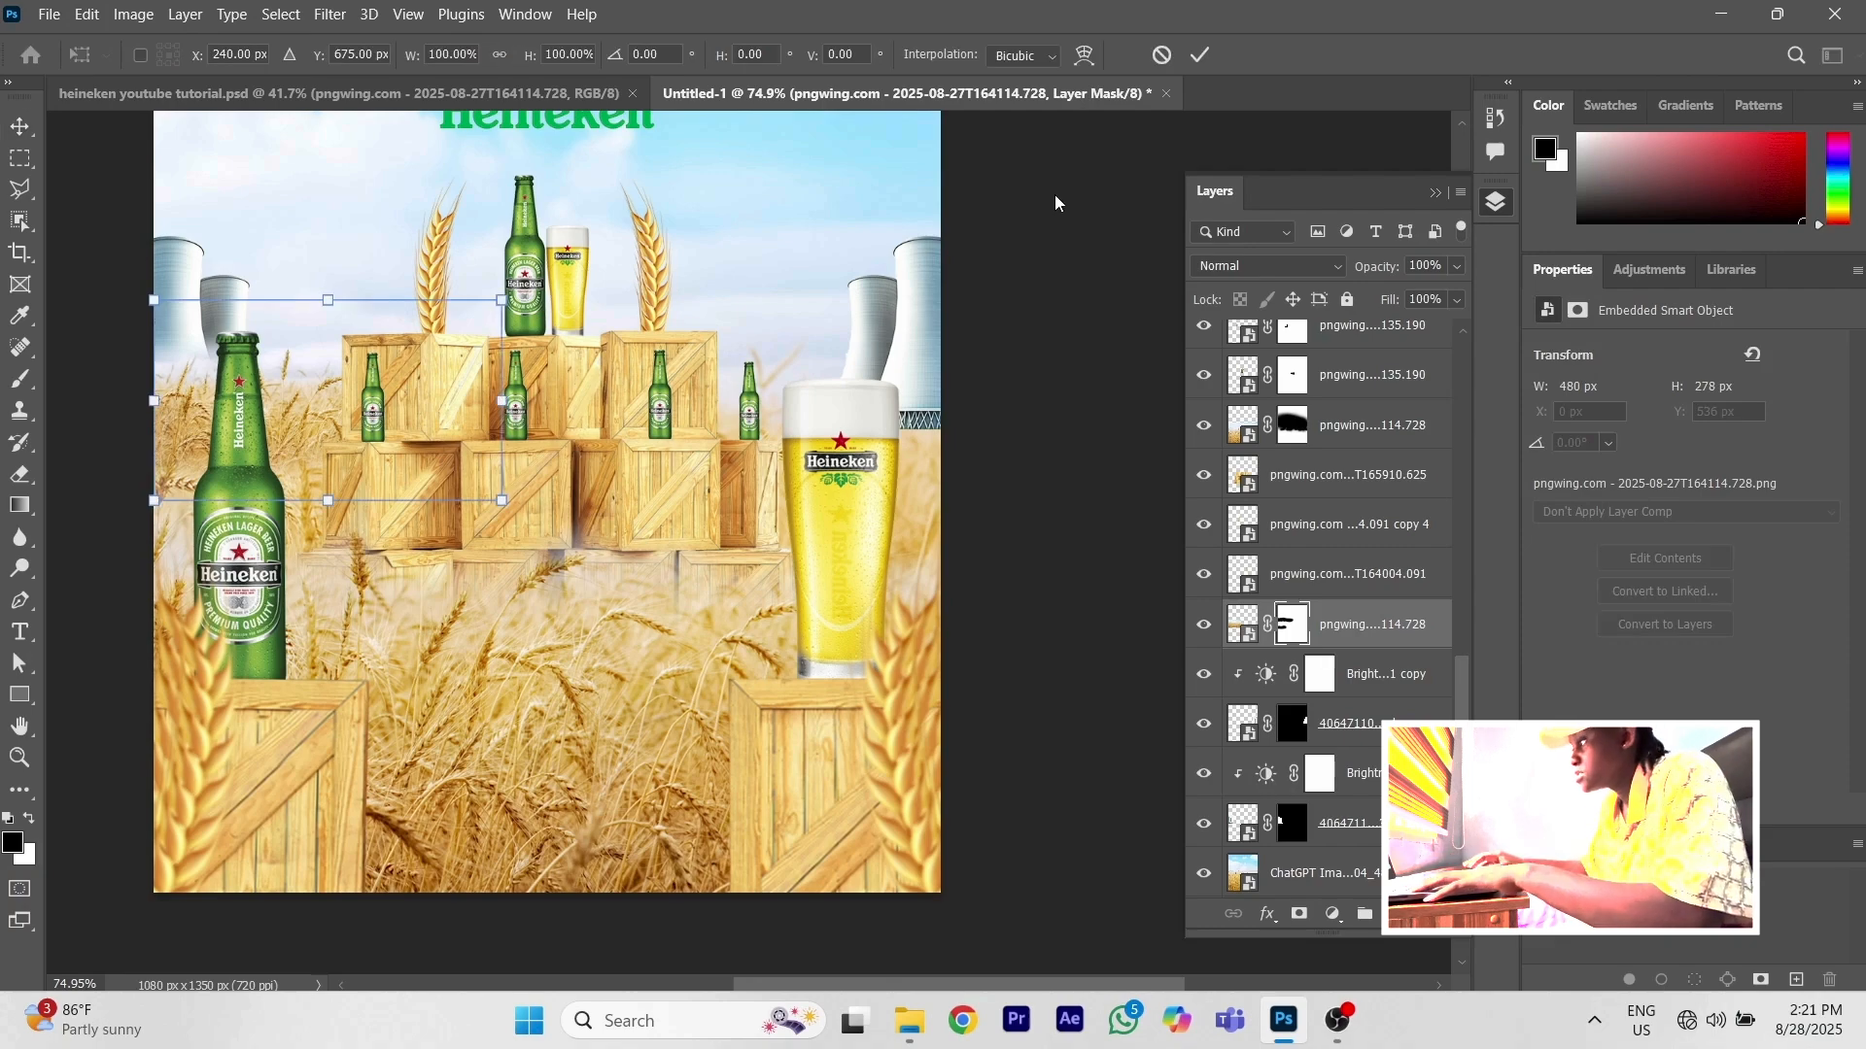
key(Return)
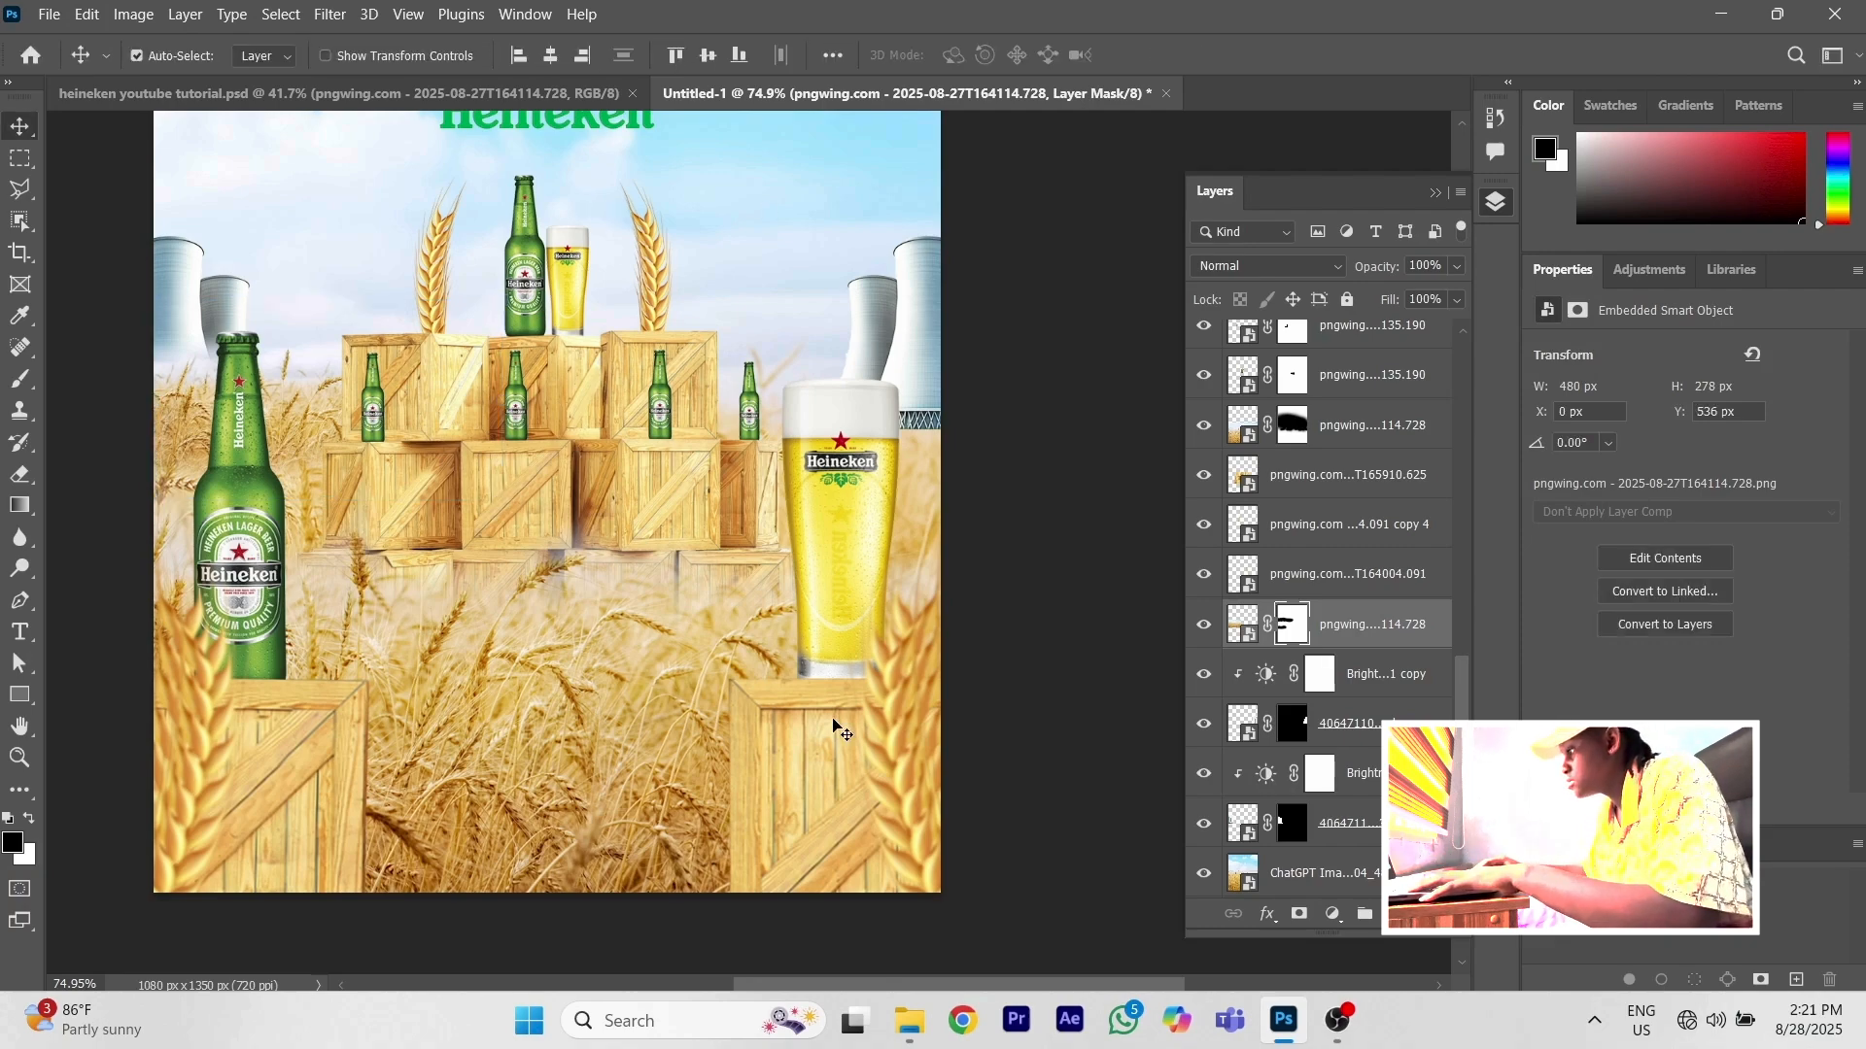
Place the wheat field image pngwing.com - 2025-08-27T164114.728 over the right cooling towers, scaled to about 482 x 279 px near the flyer's right edge
click(904, 1019)
drag(733, 516, 706, 577)
drag(149, 517, 589, 512)
drag(878, 529, 907, 435)
key(Return)
Add a layer mask to the new wheat field and brush away its sky over the right cooling towers with black
scroll(739, 544, up, 5)
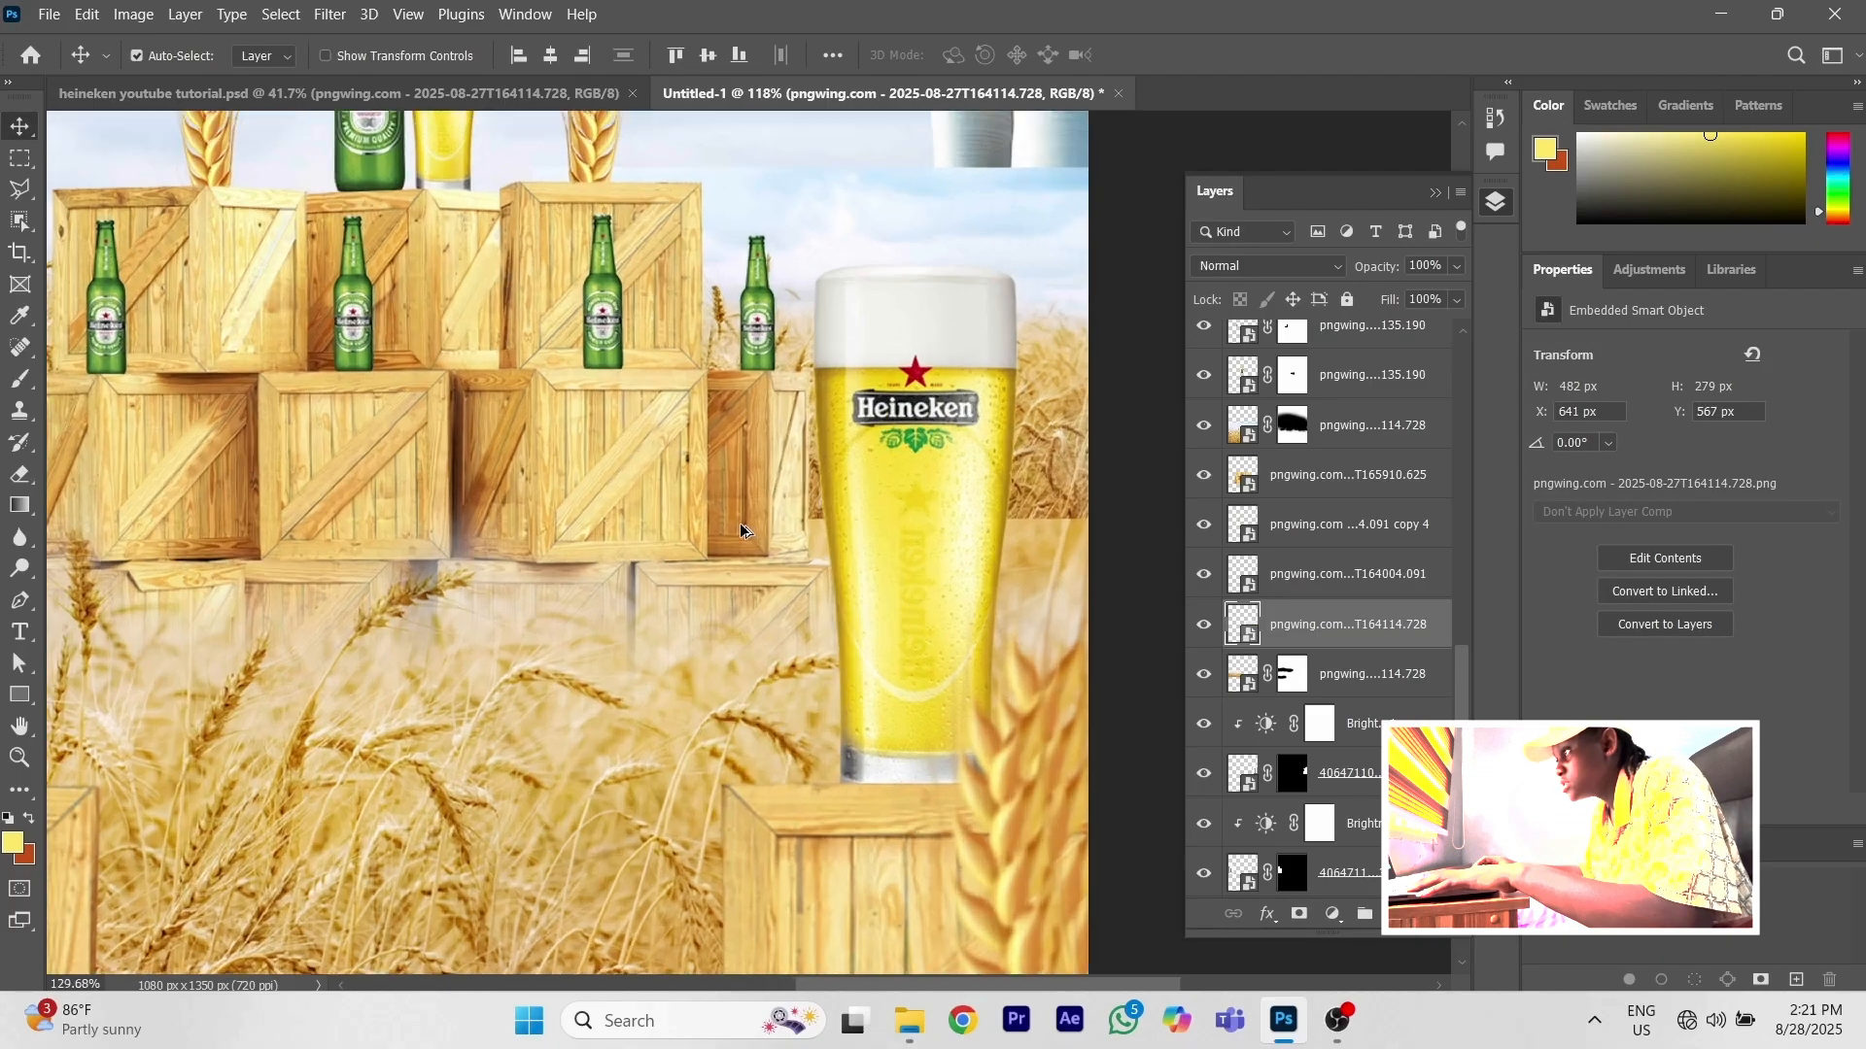
click(1299, 917)
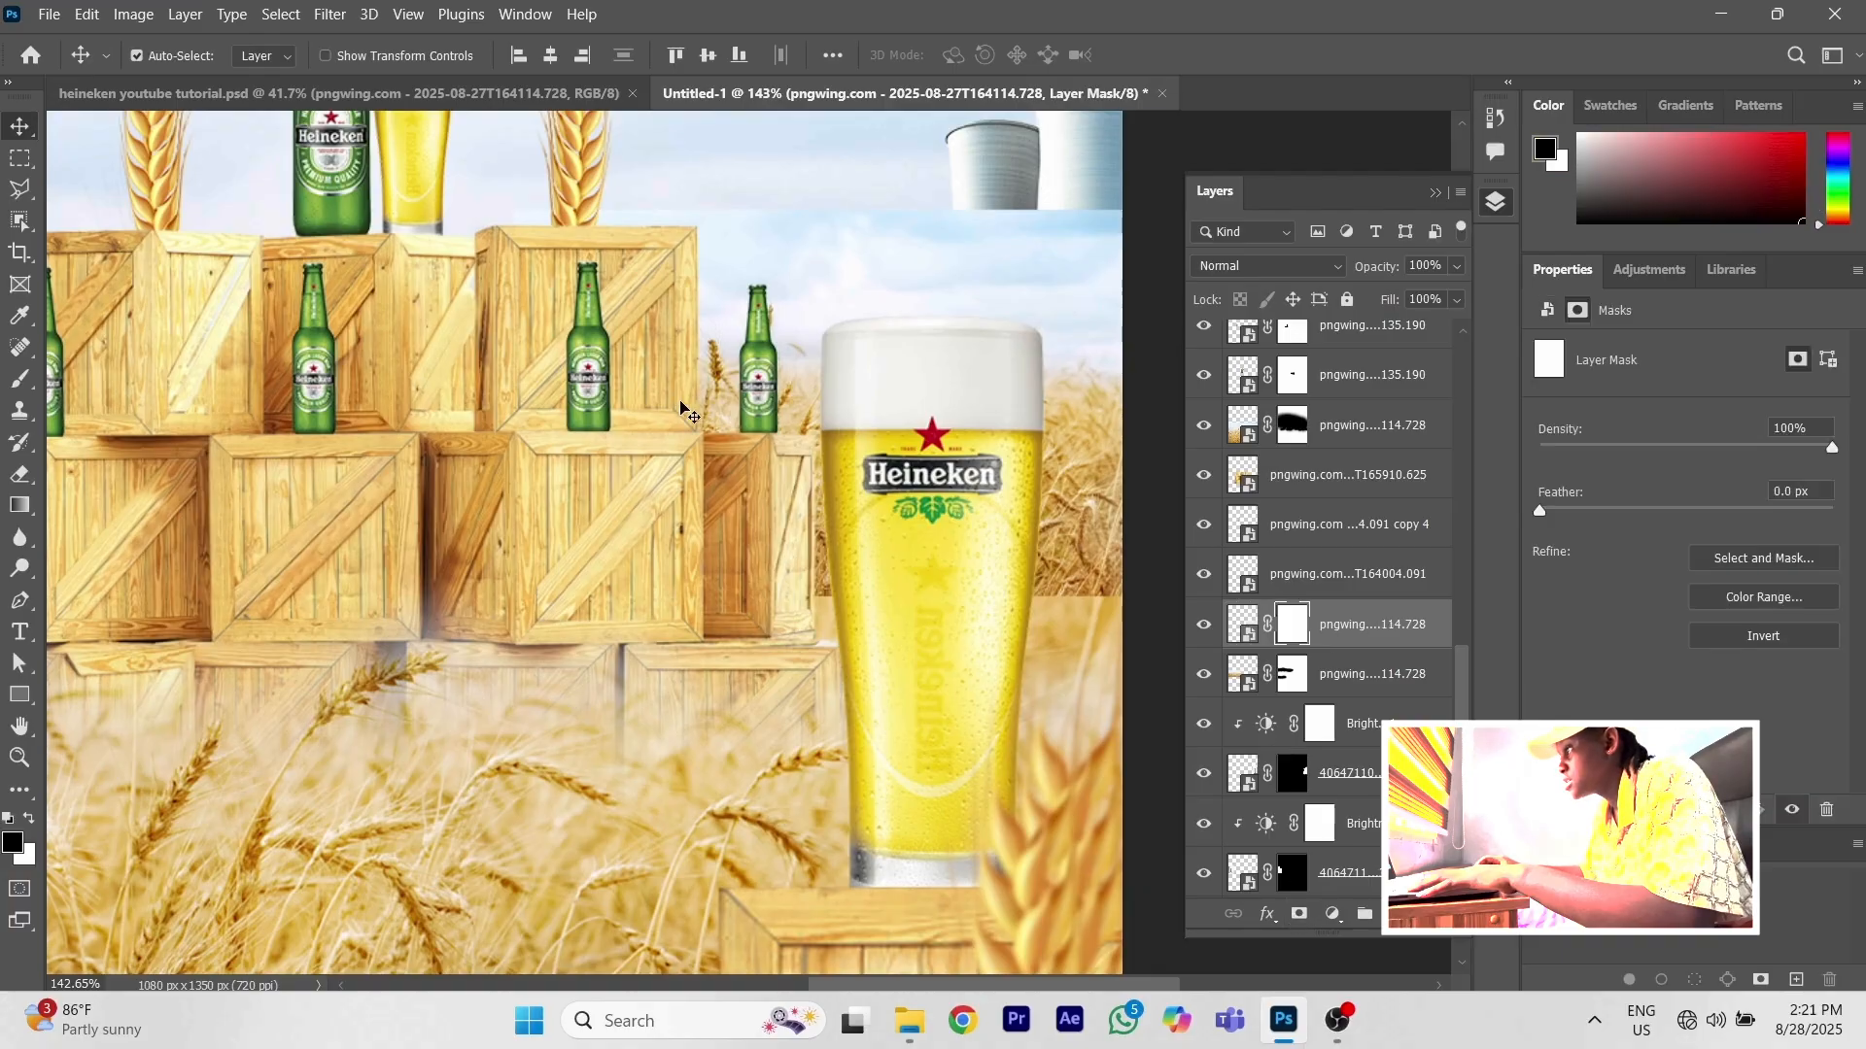
scroll(700, 406, up, 2)
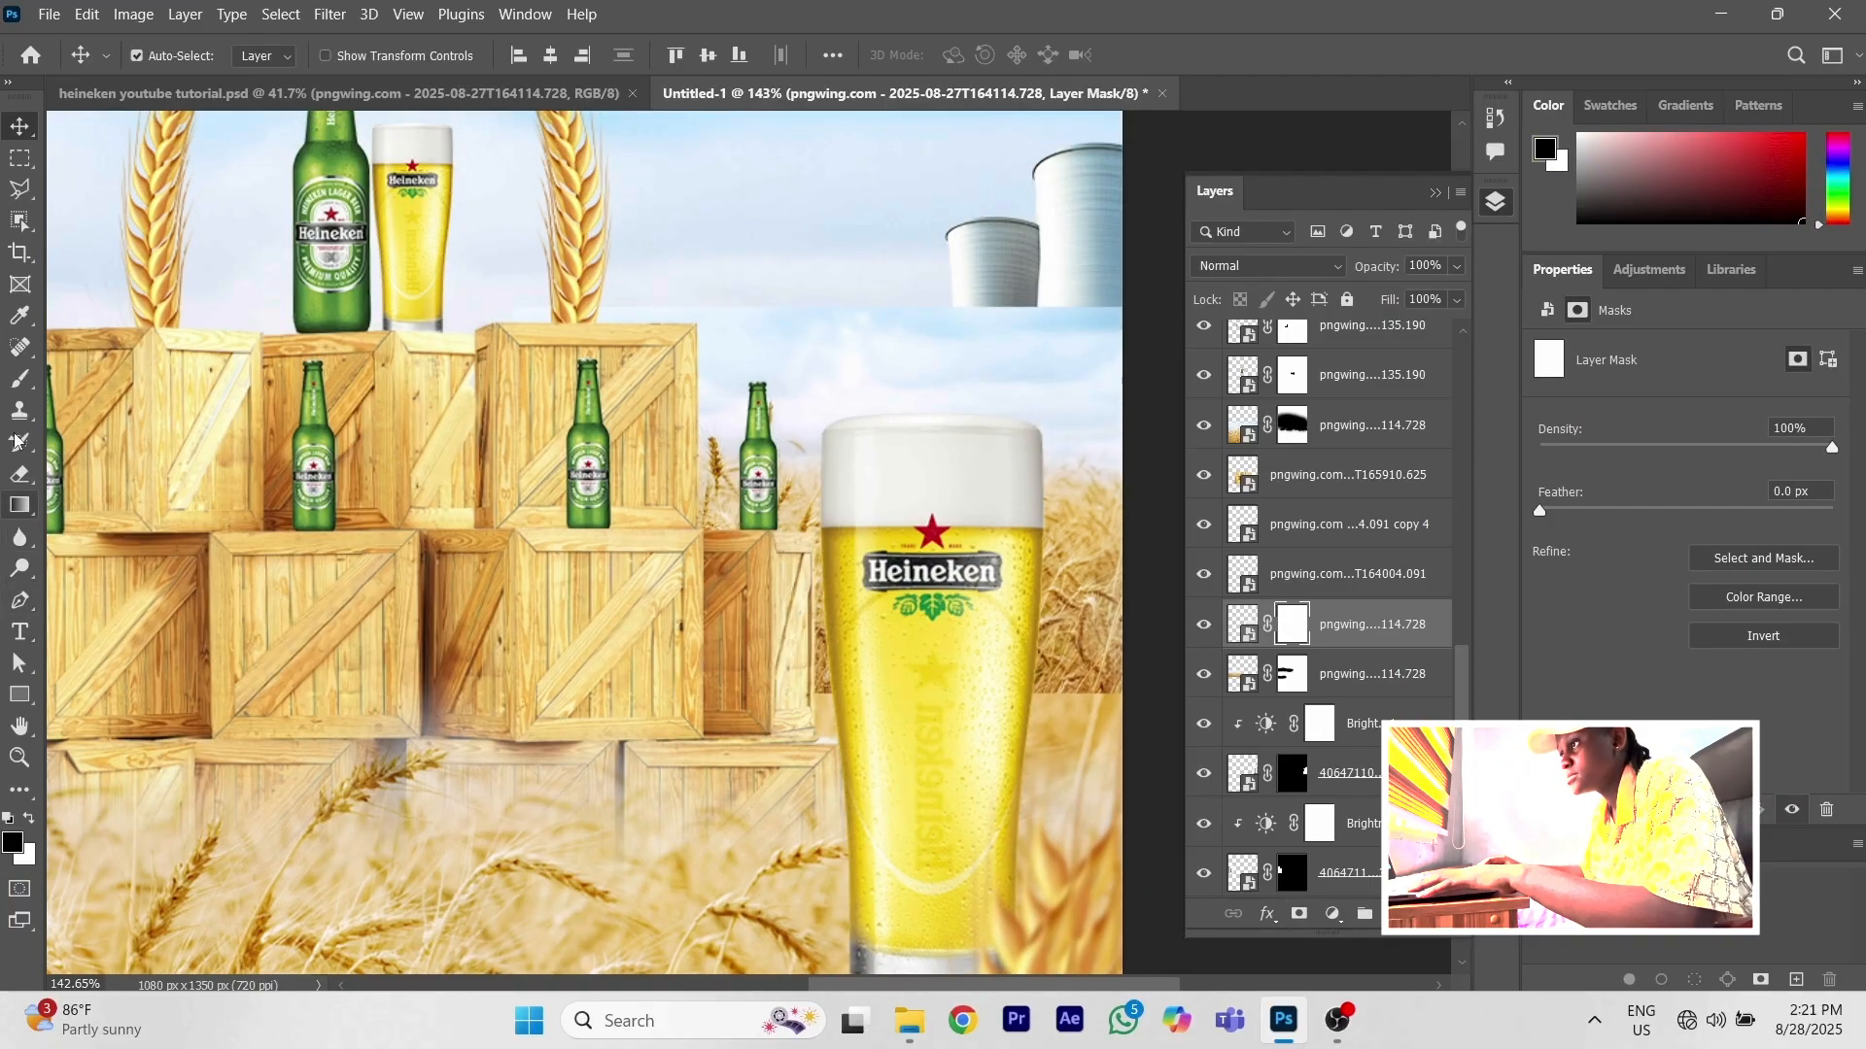
click(20, 379)
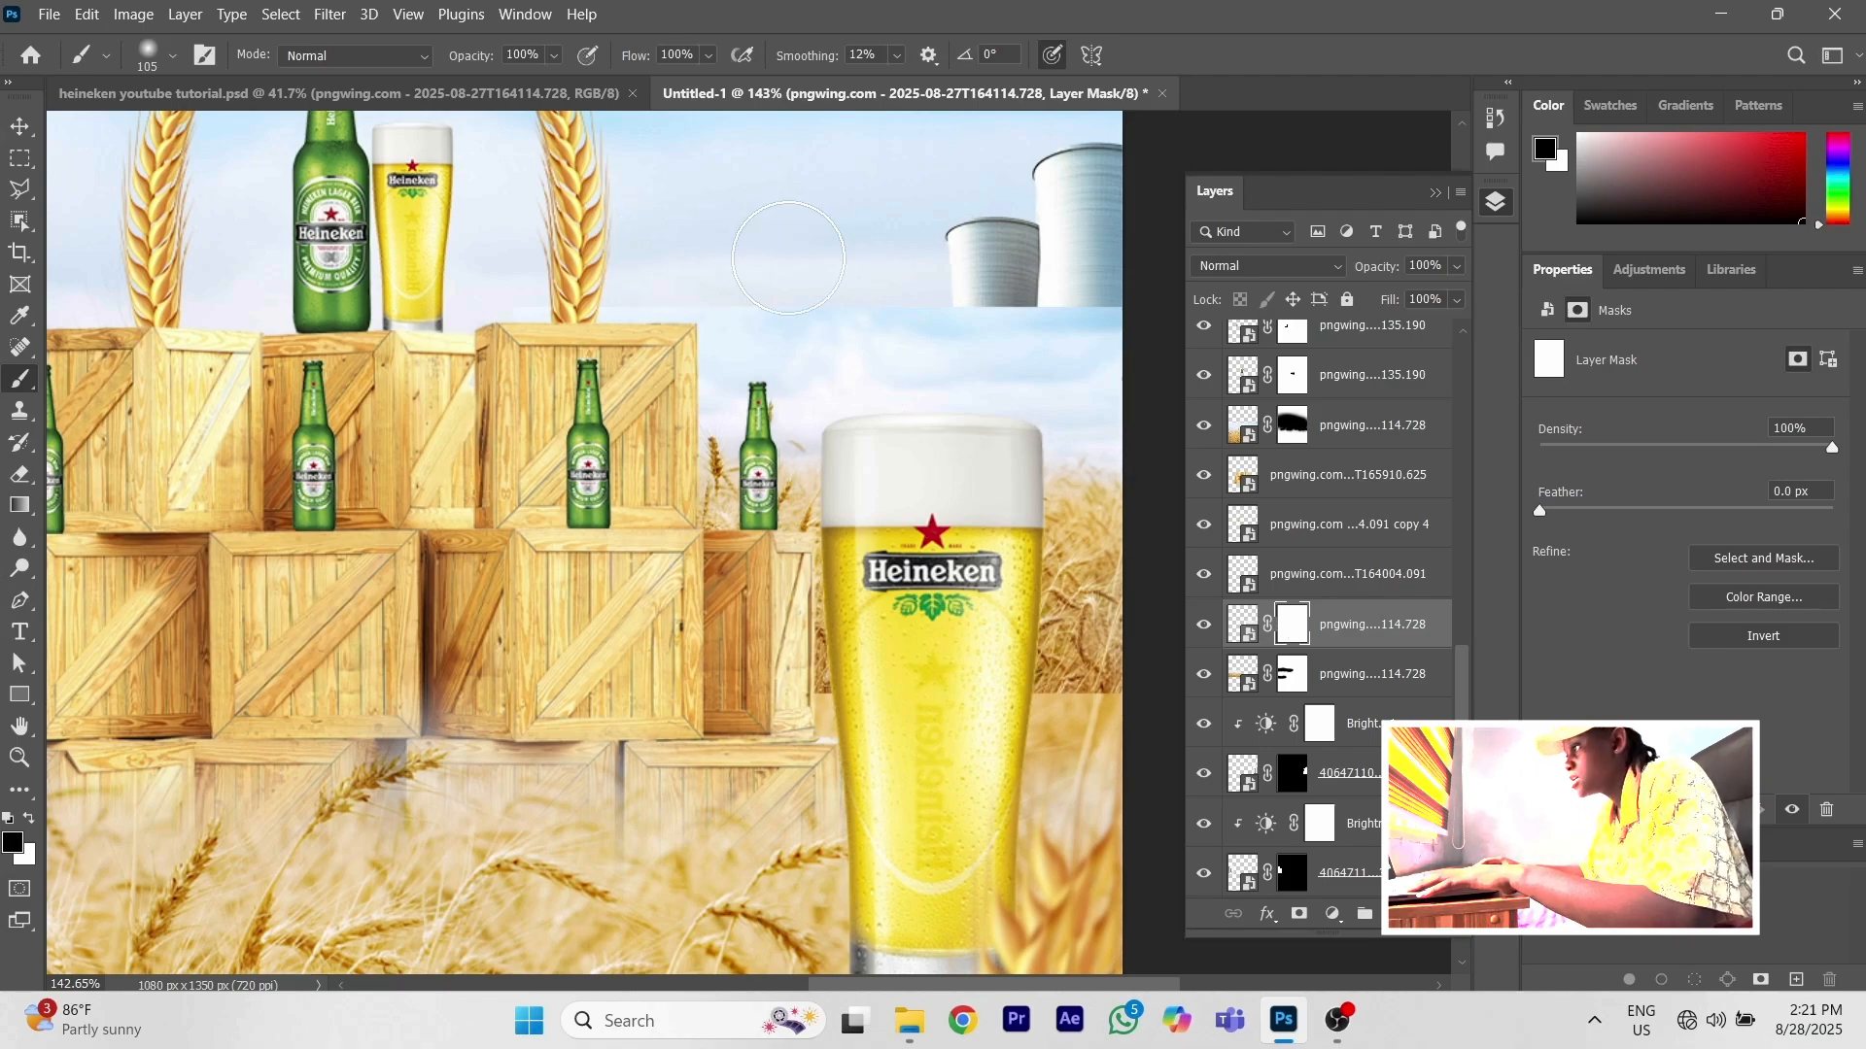
mouse_move(672, 379)
mouse_down()
mouse_move(785, 365)
mouse_move(862, 297)
mouse_move(976, 333)
mouse_move(764, 262)
mouse_move(663, 276)
mouse_move(954, 312)
mouse_move(1124, 312)
mouse_up()
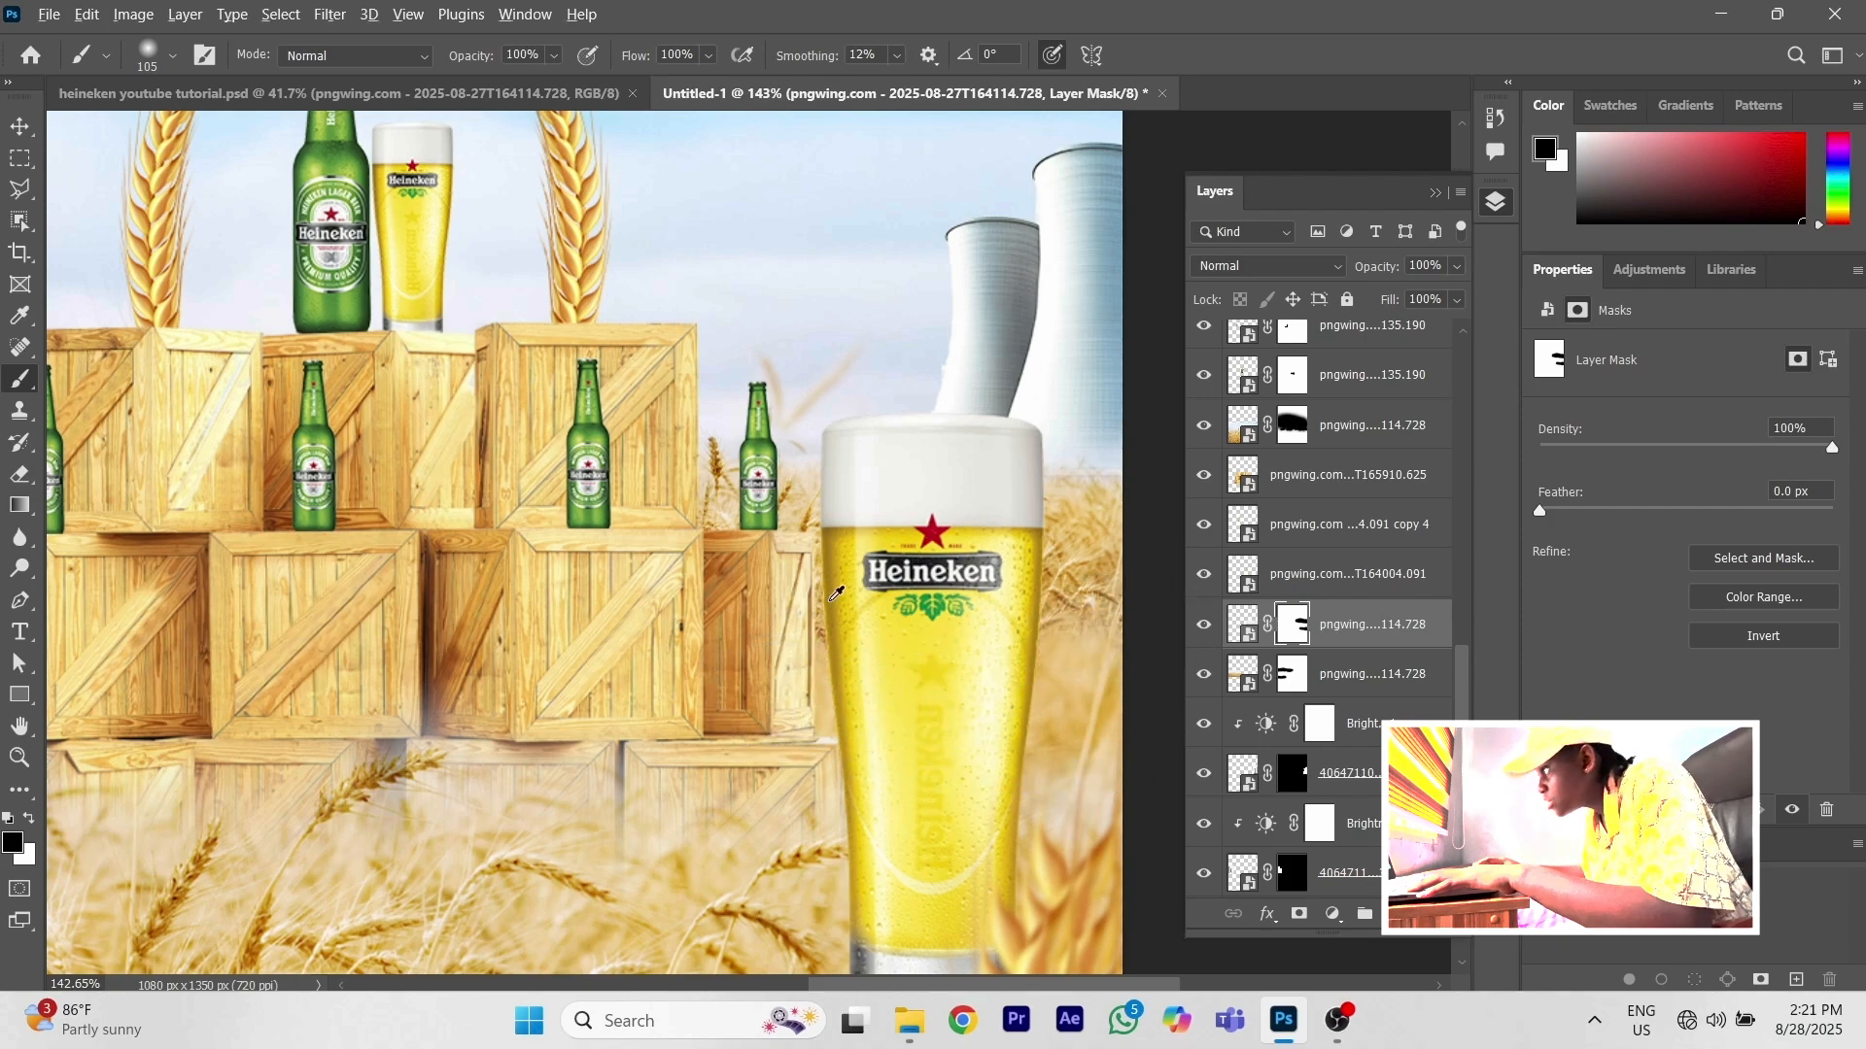
Check the overall flyer composition and compare it with the reference design in heineken youtube tutorial.psd
scroll(1083, 741, down, 5)
scroll(406, 580, down, 1)
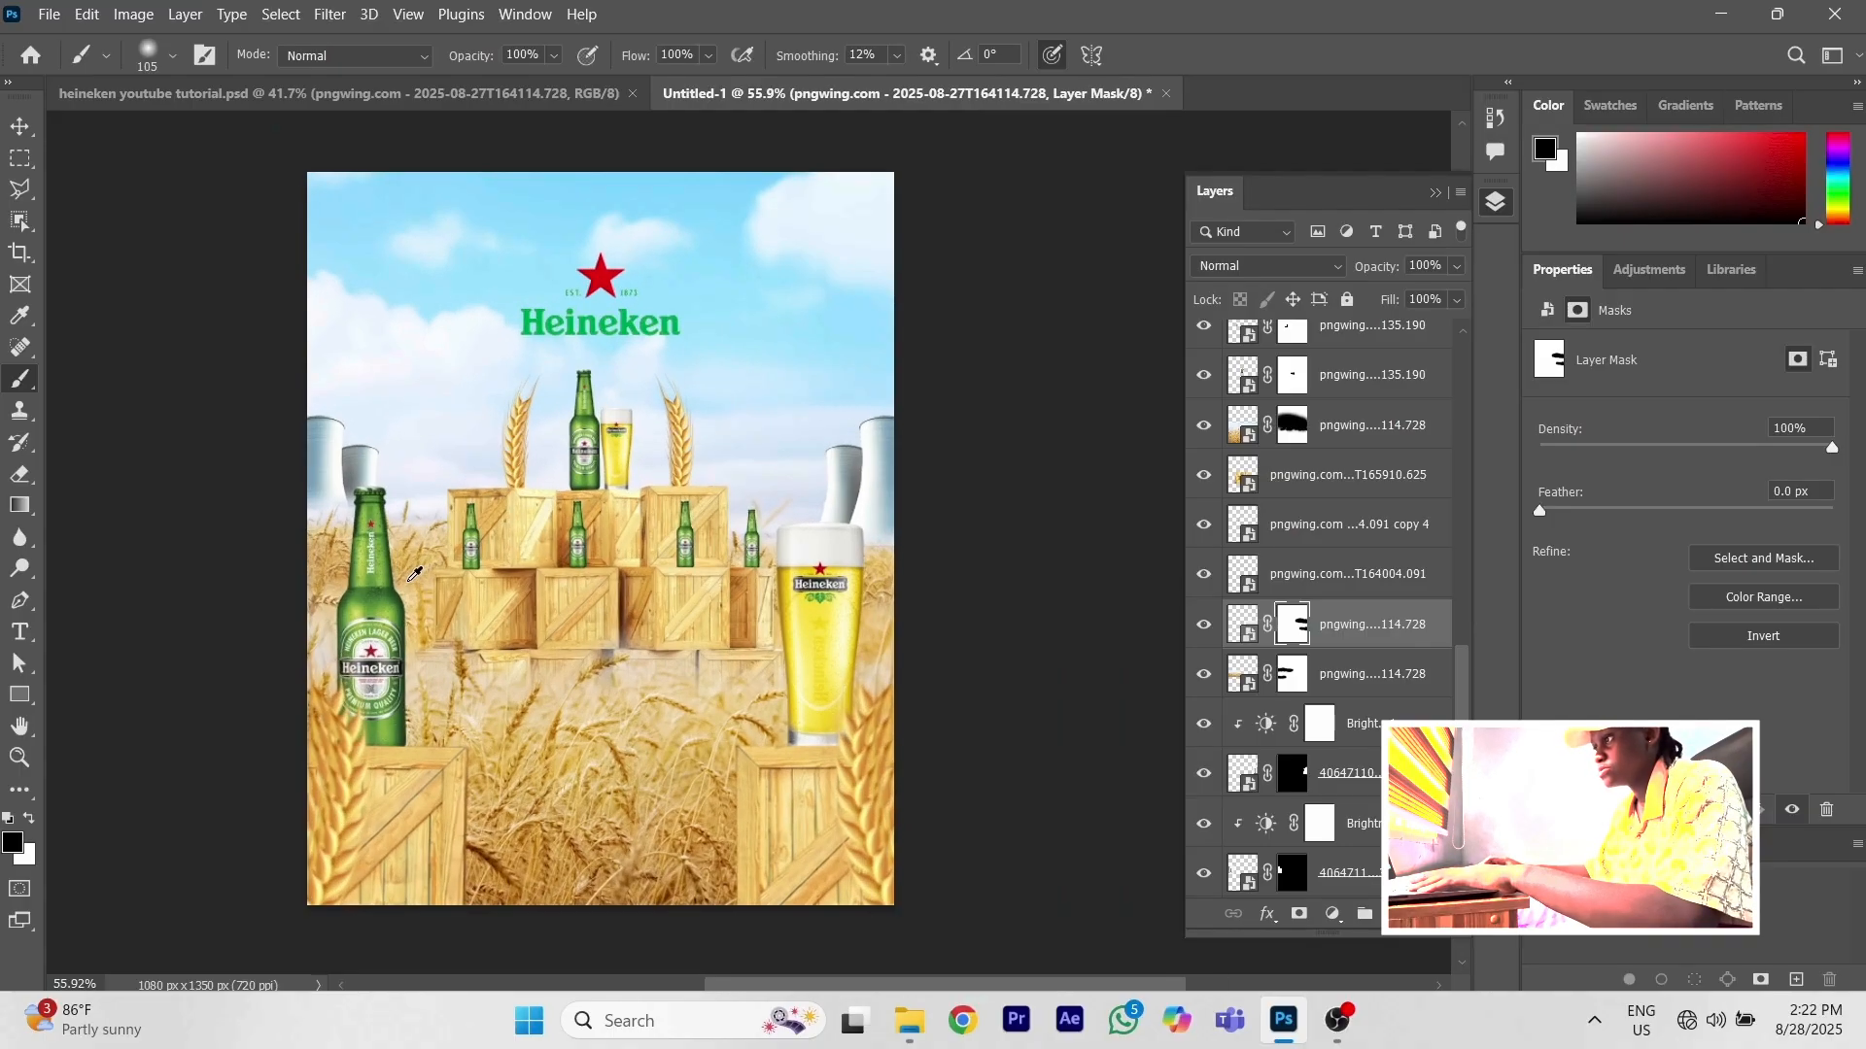
scroll(406, 580, up, 2)
scroll(406, 580, left, 3)
scroll(407, 580, right, 2)
scroll(406, 581, left, 2)
scroll(406, 580, left, 2)
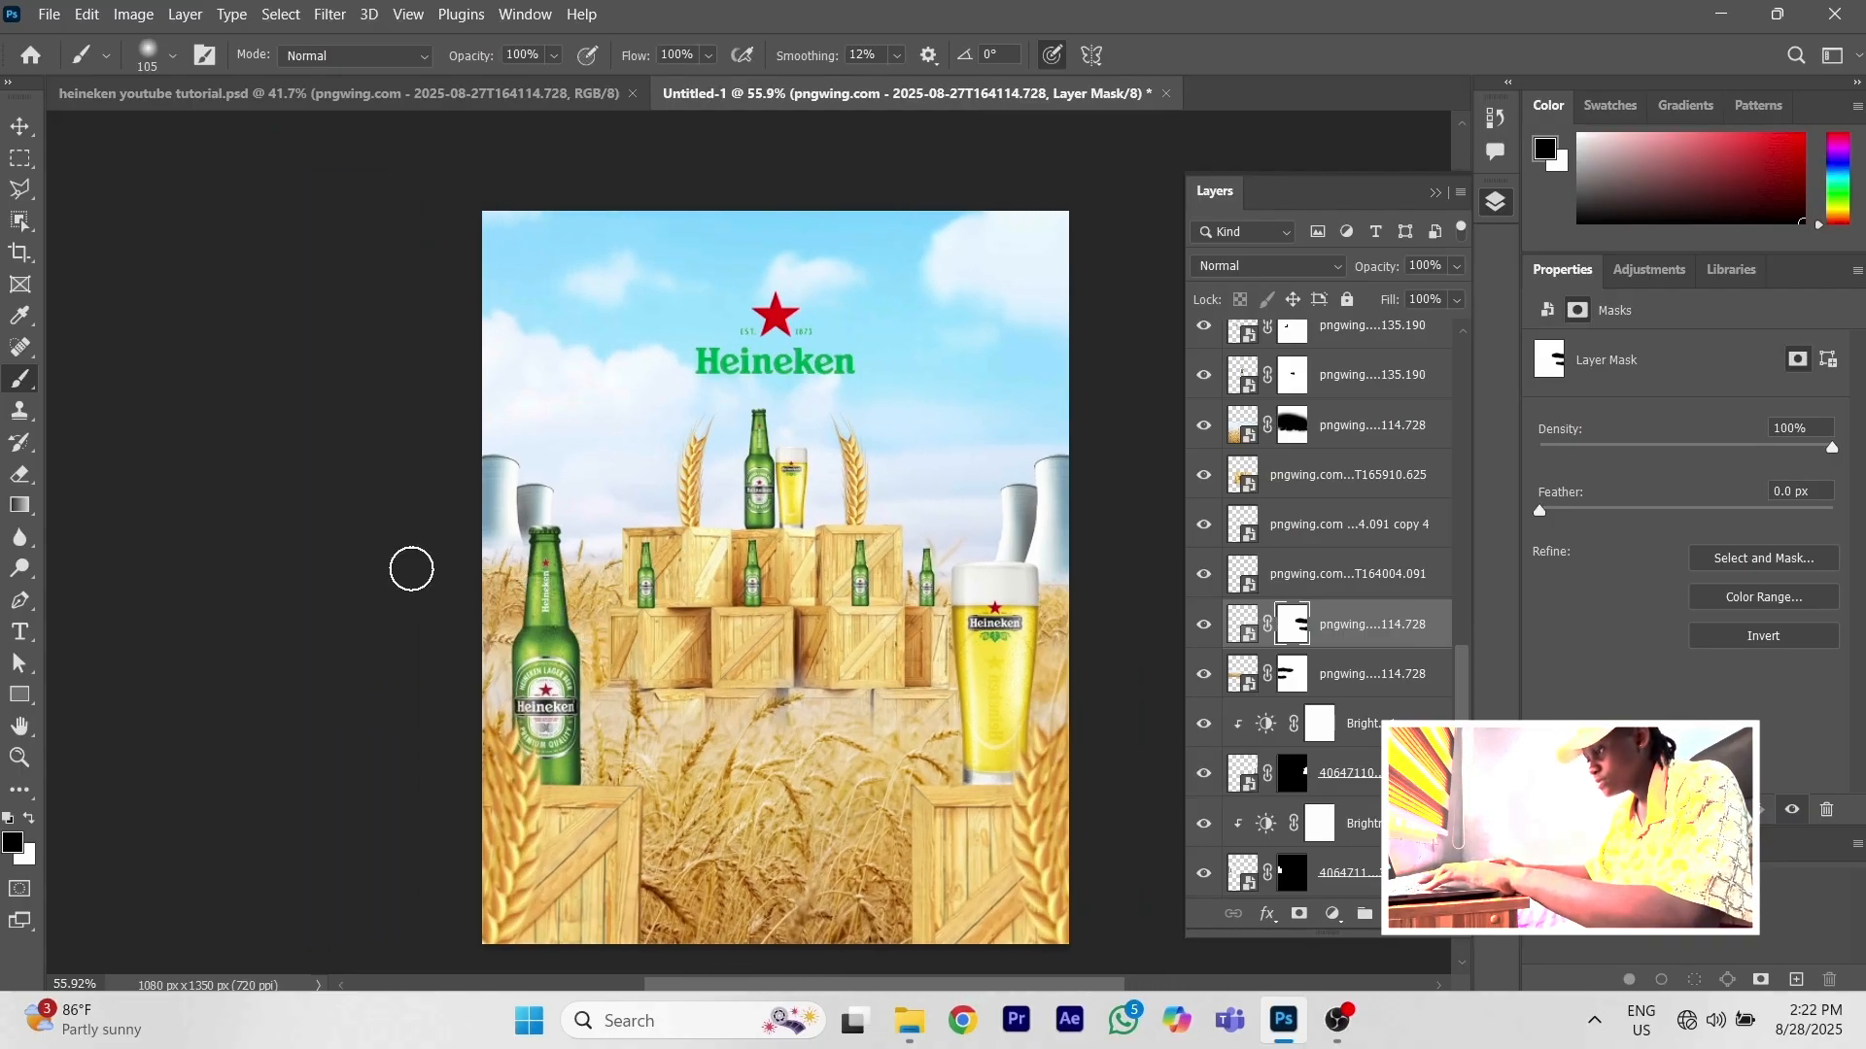
scroll(412, 579, down, 1)
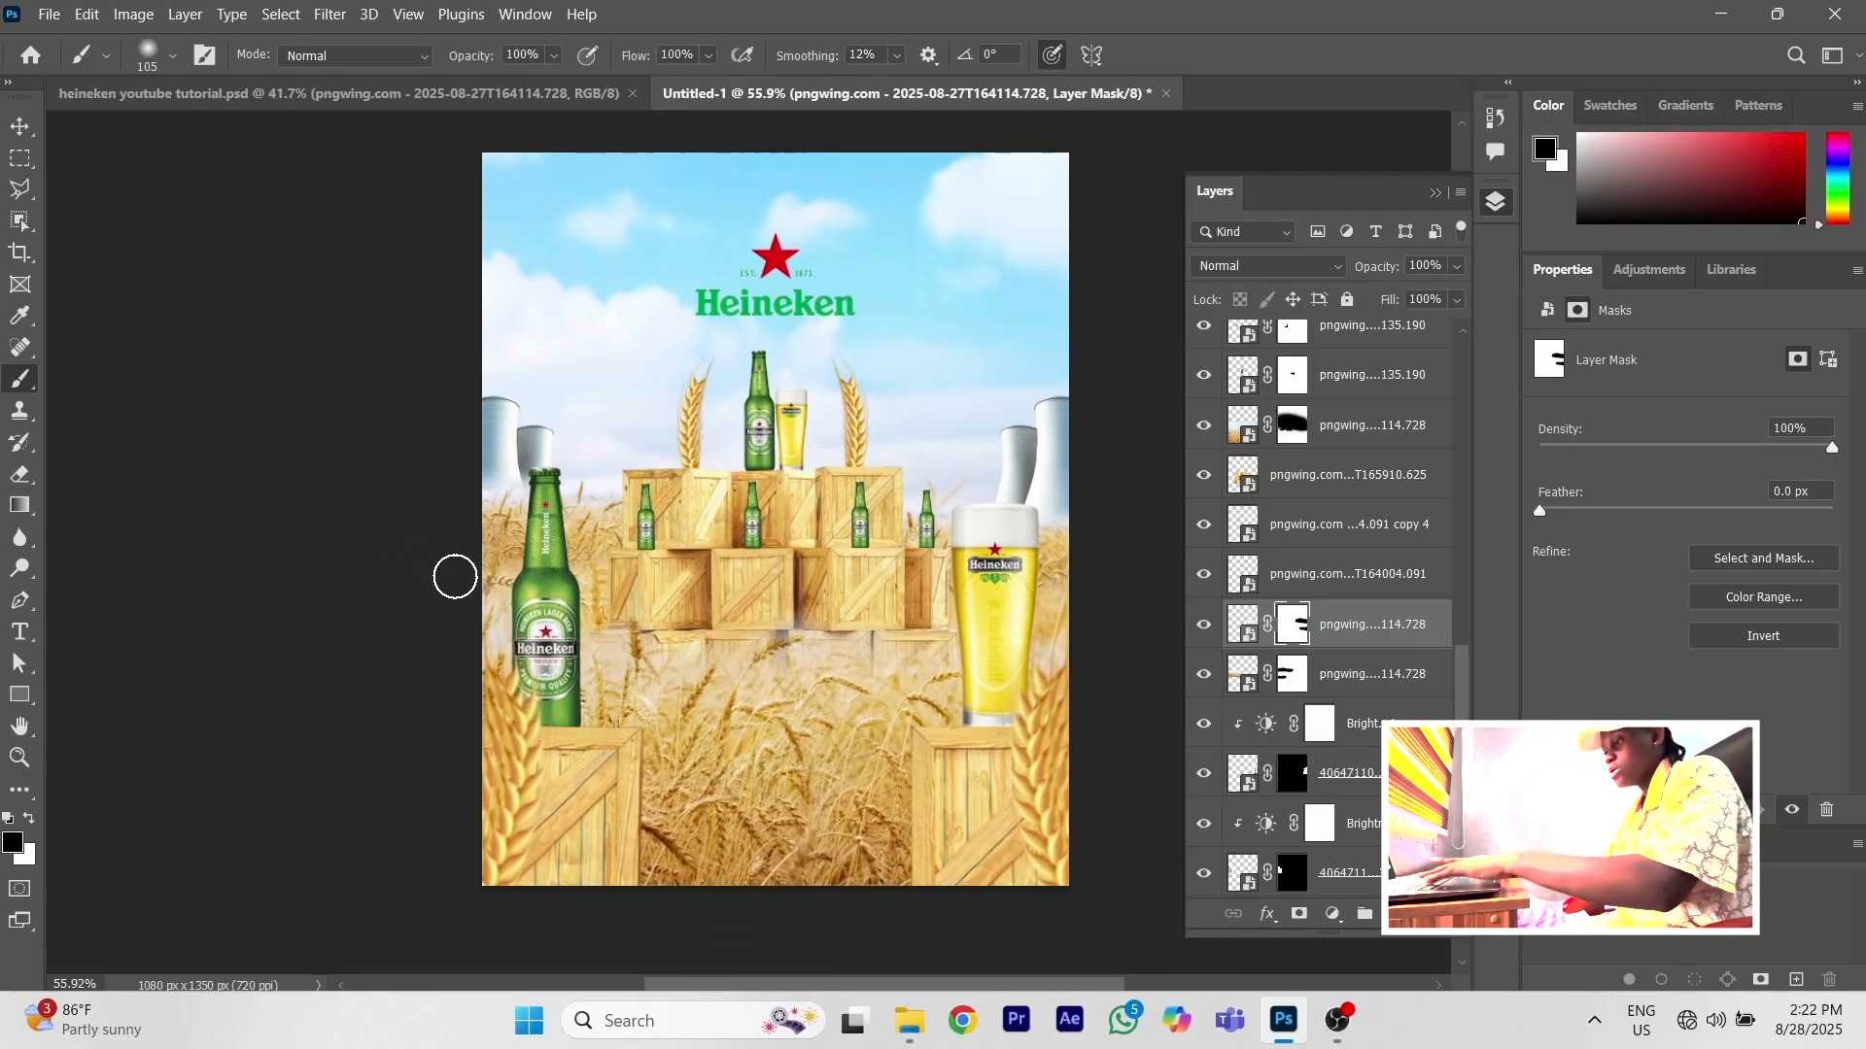
key(v)
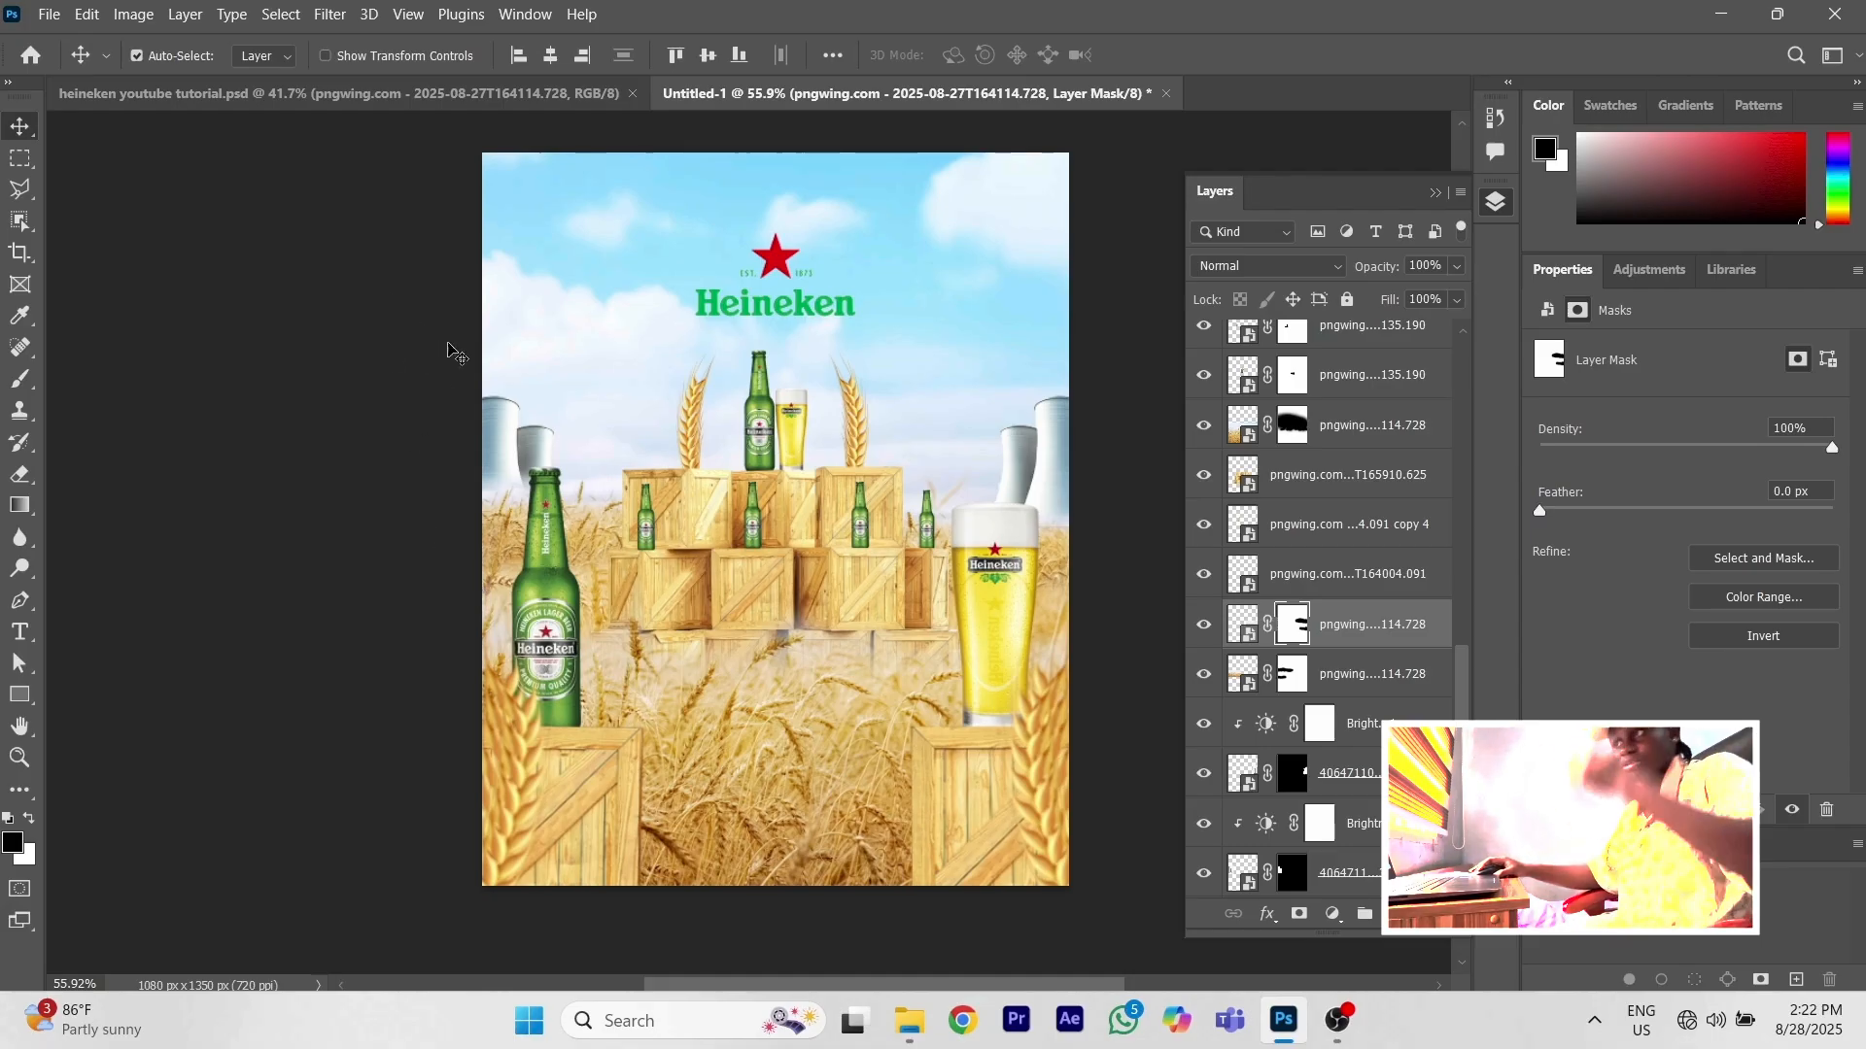
click(252, 107)
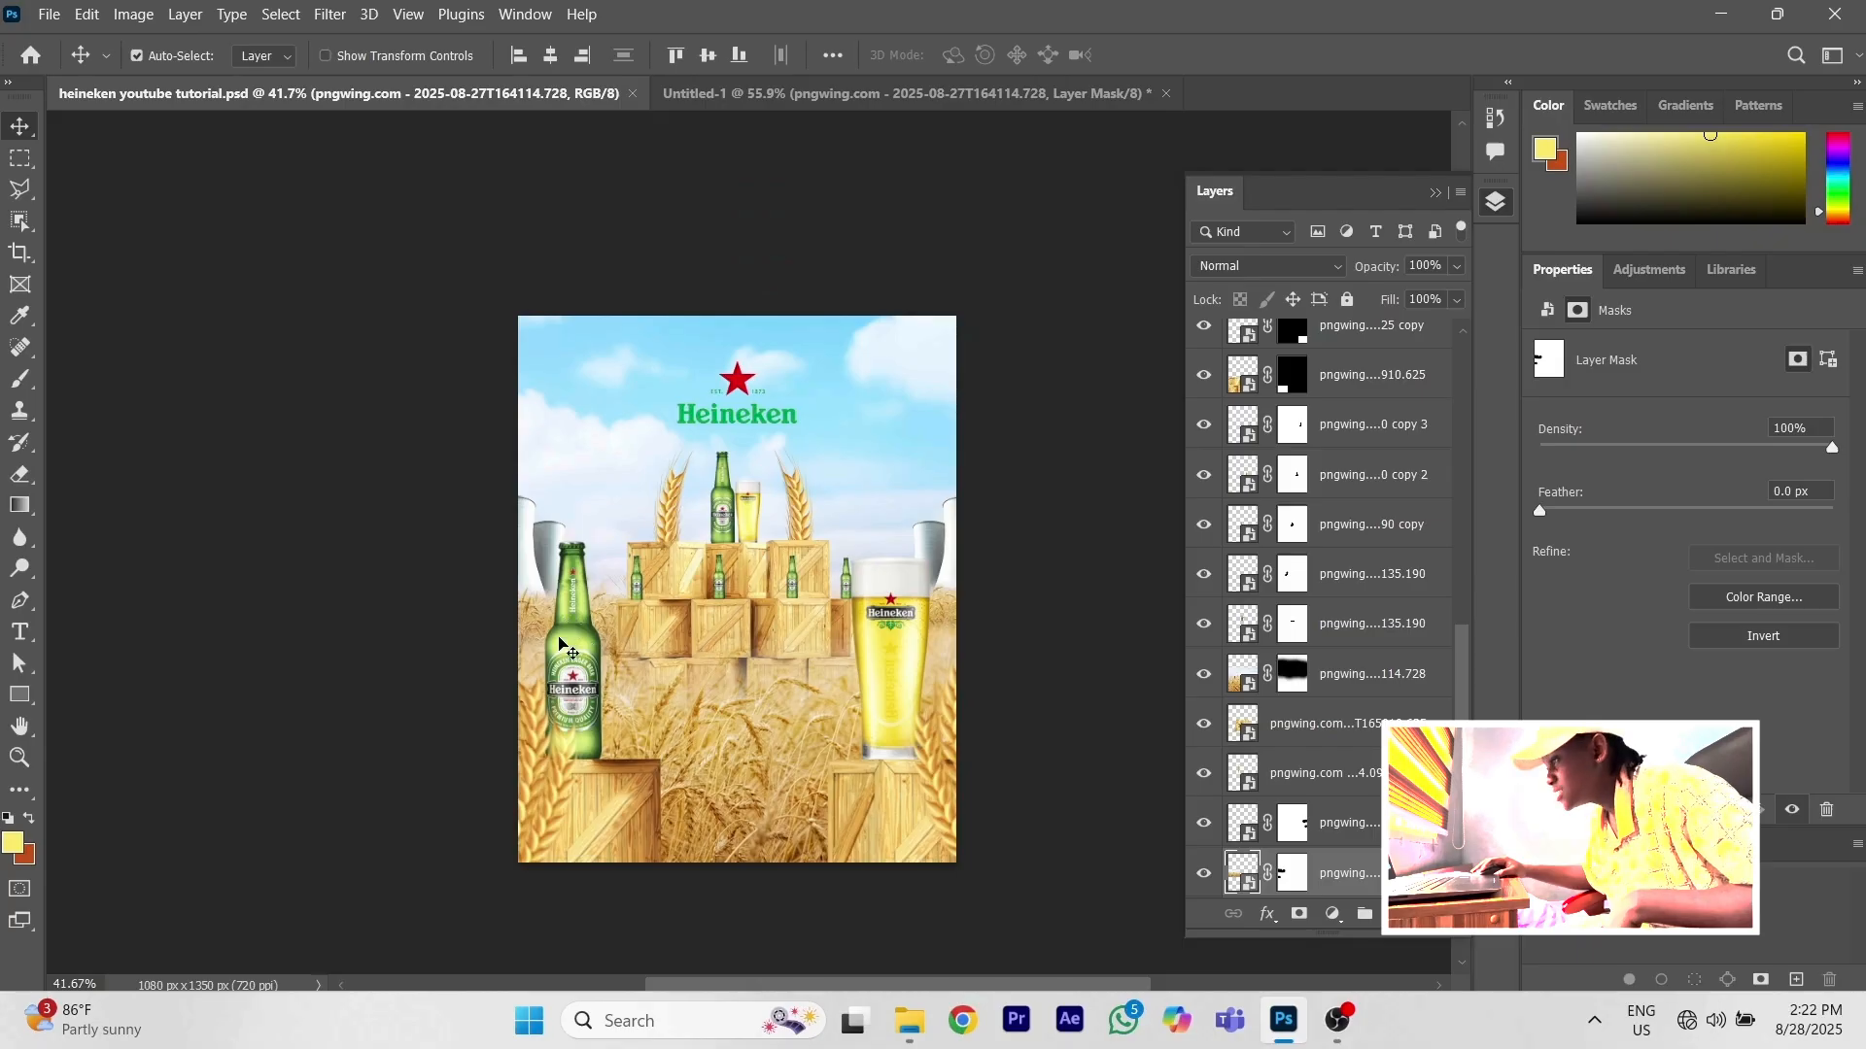
scroll(597, 637, up, 3)
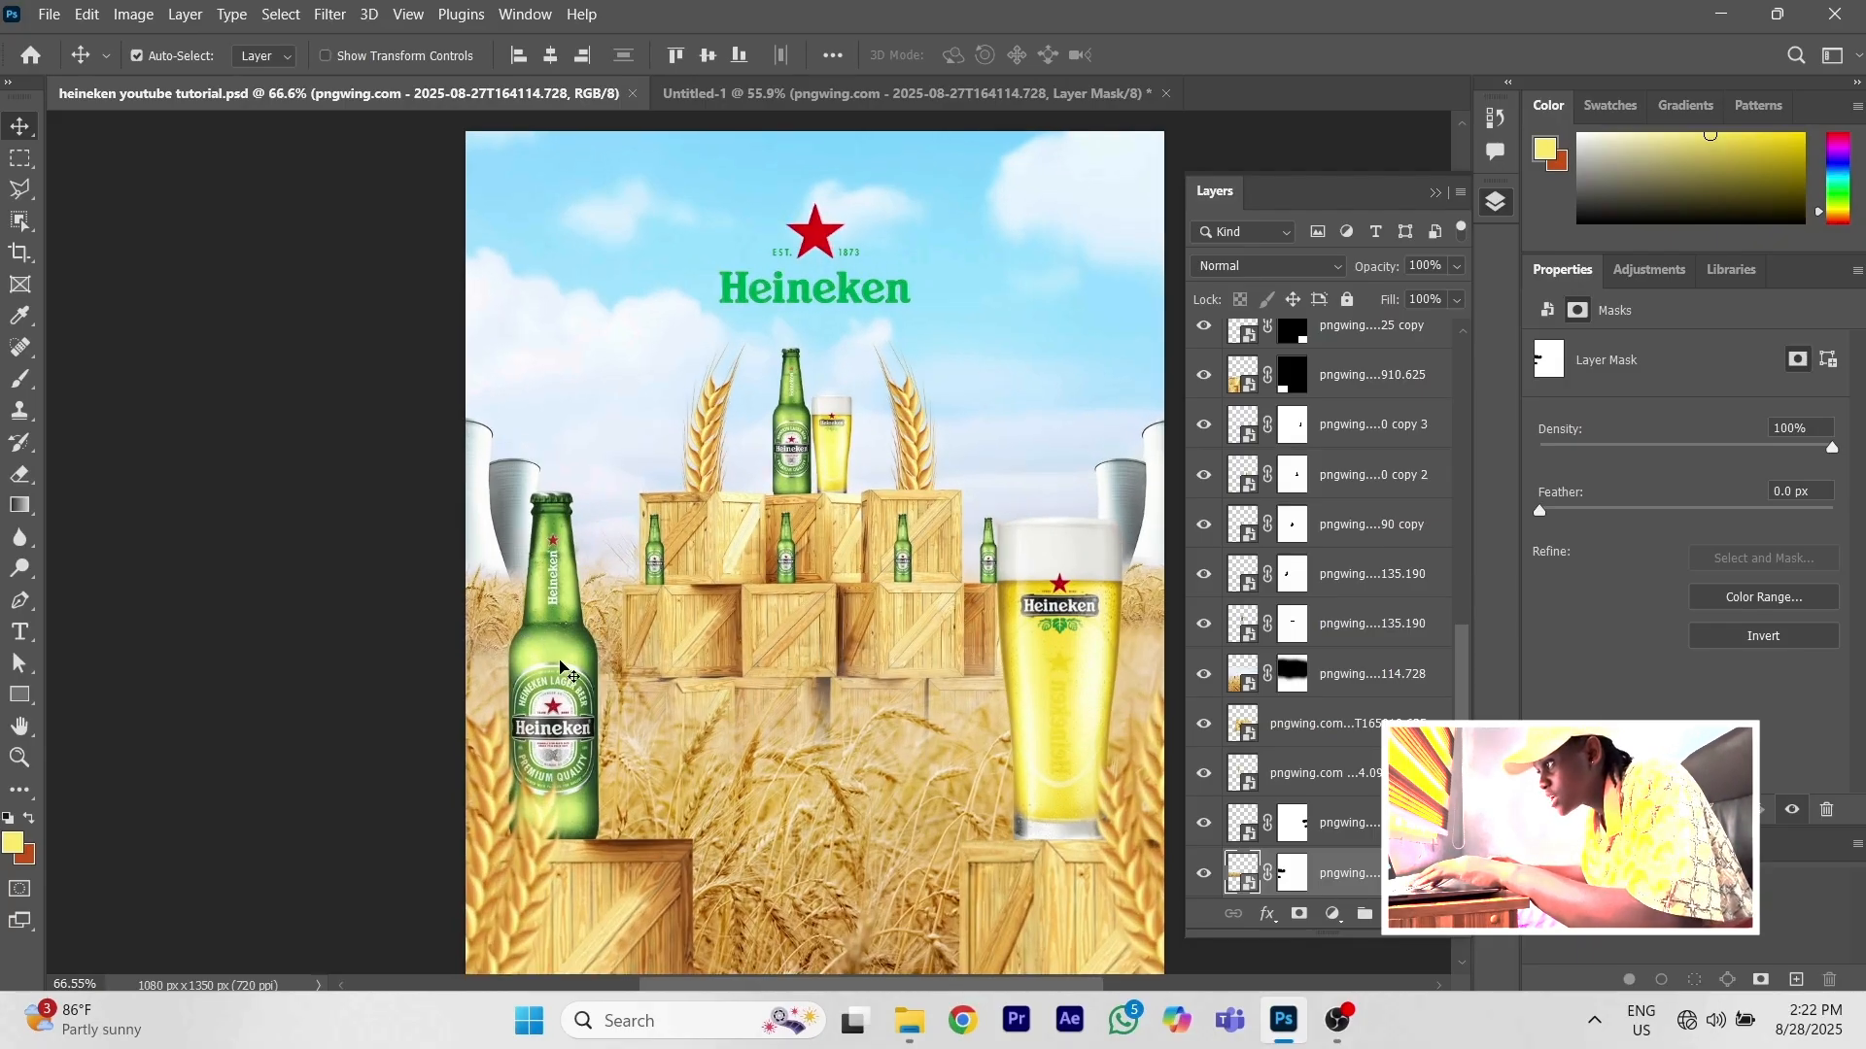
scroll(1006, 671, down, 3)
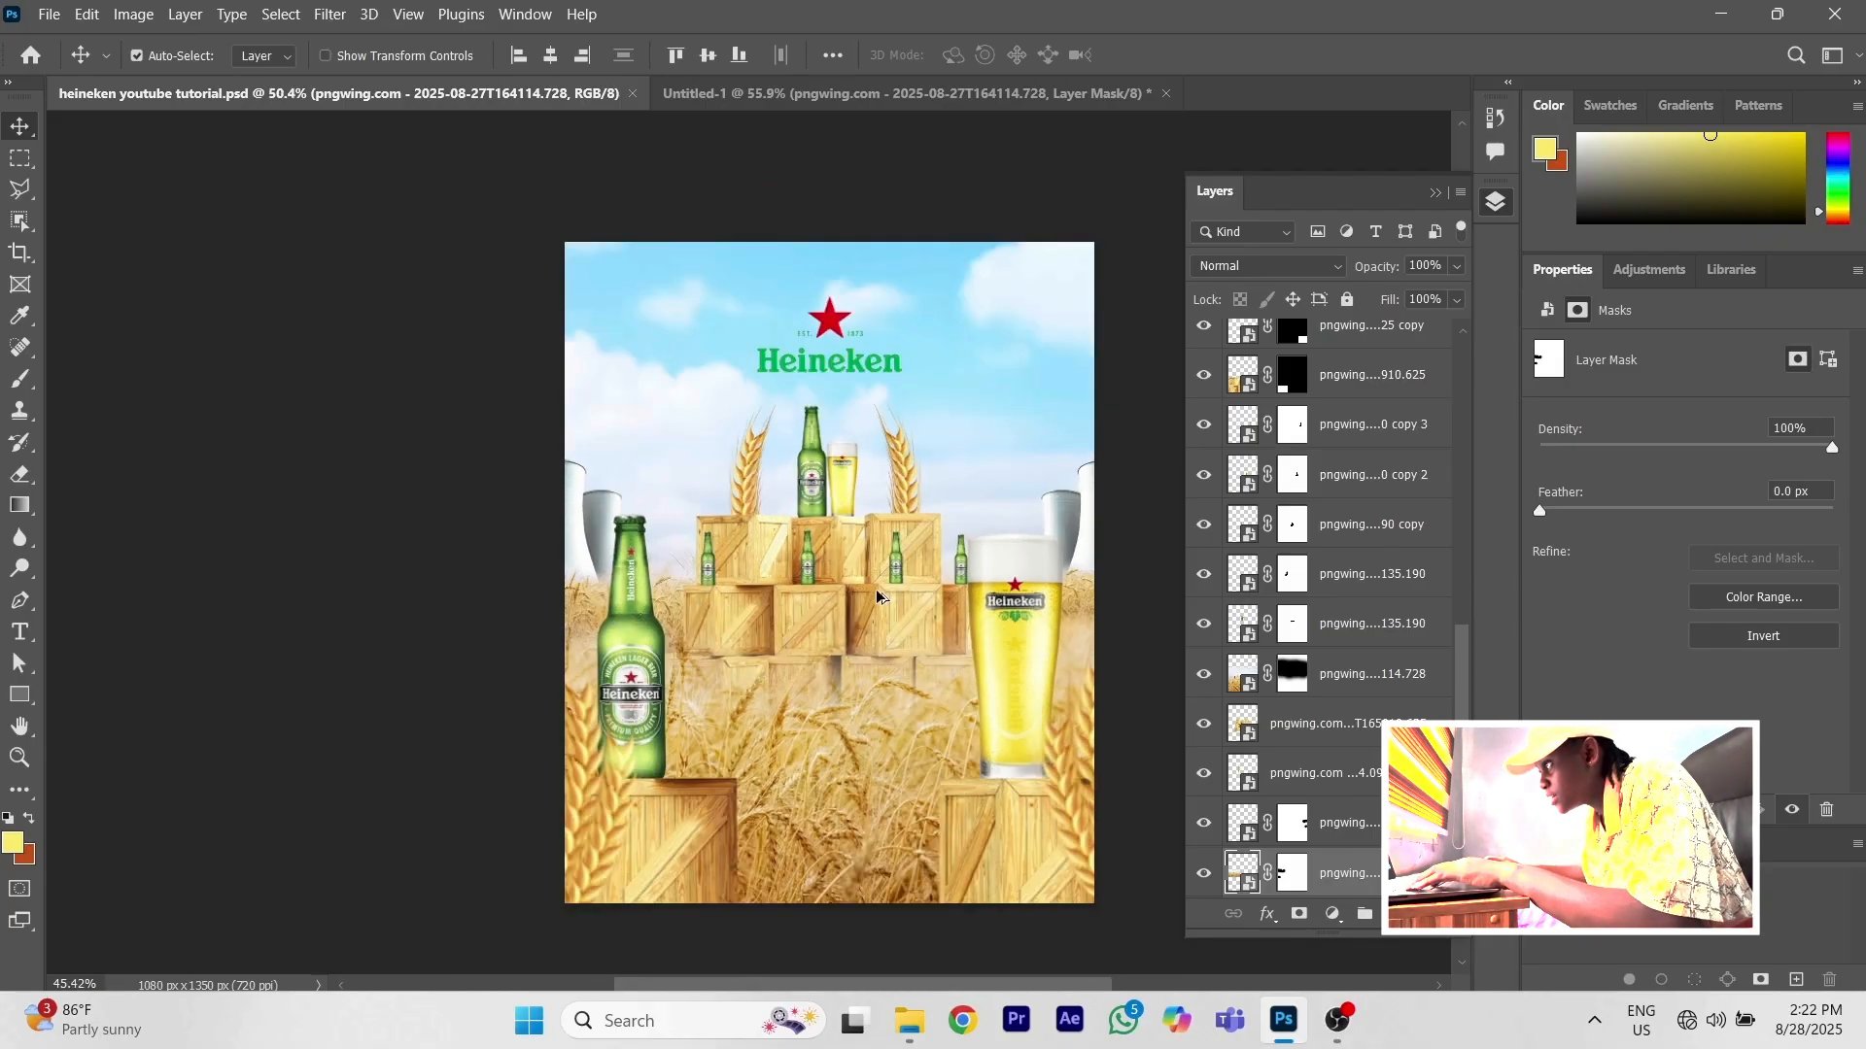
click(741, 98)
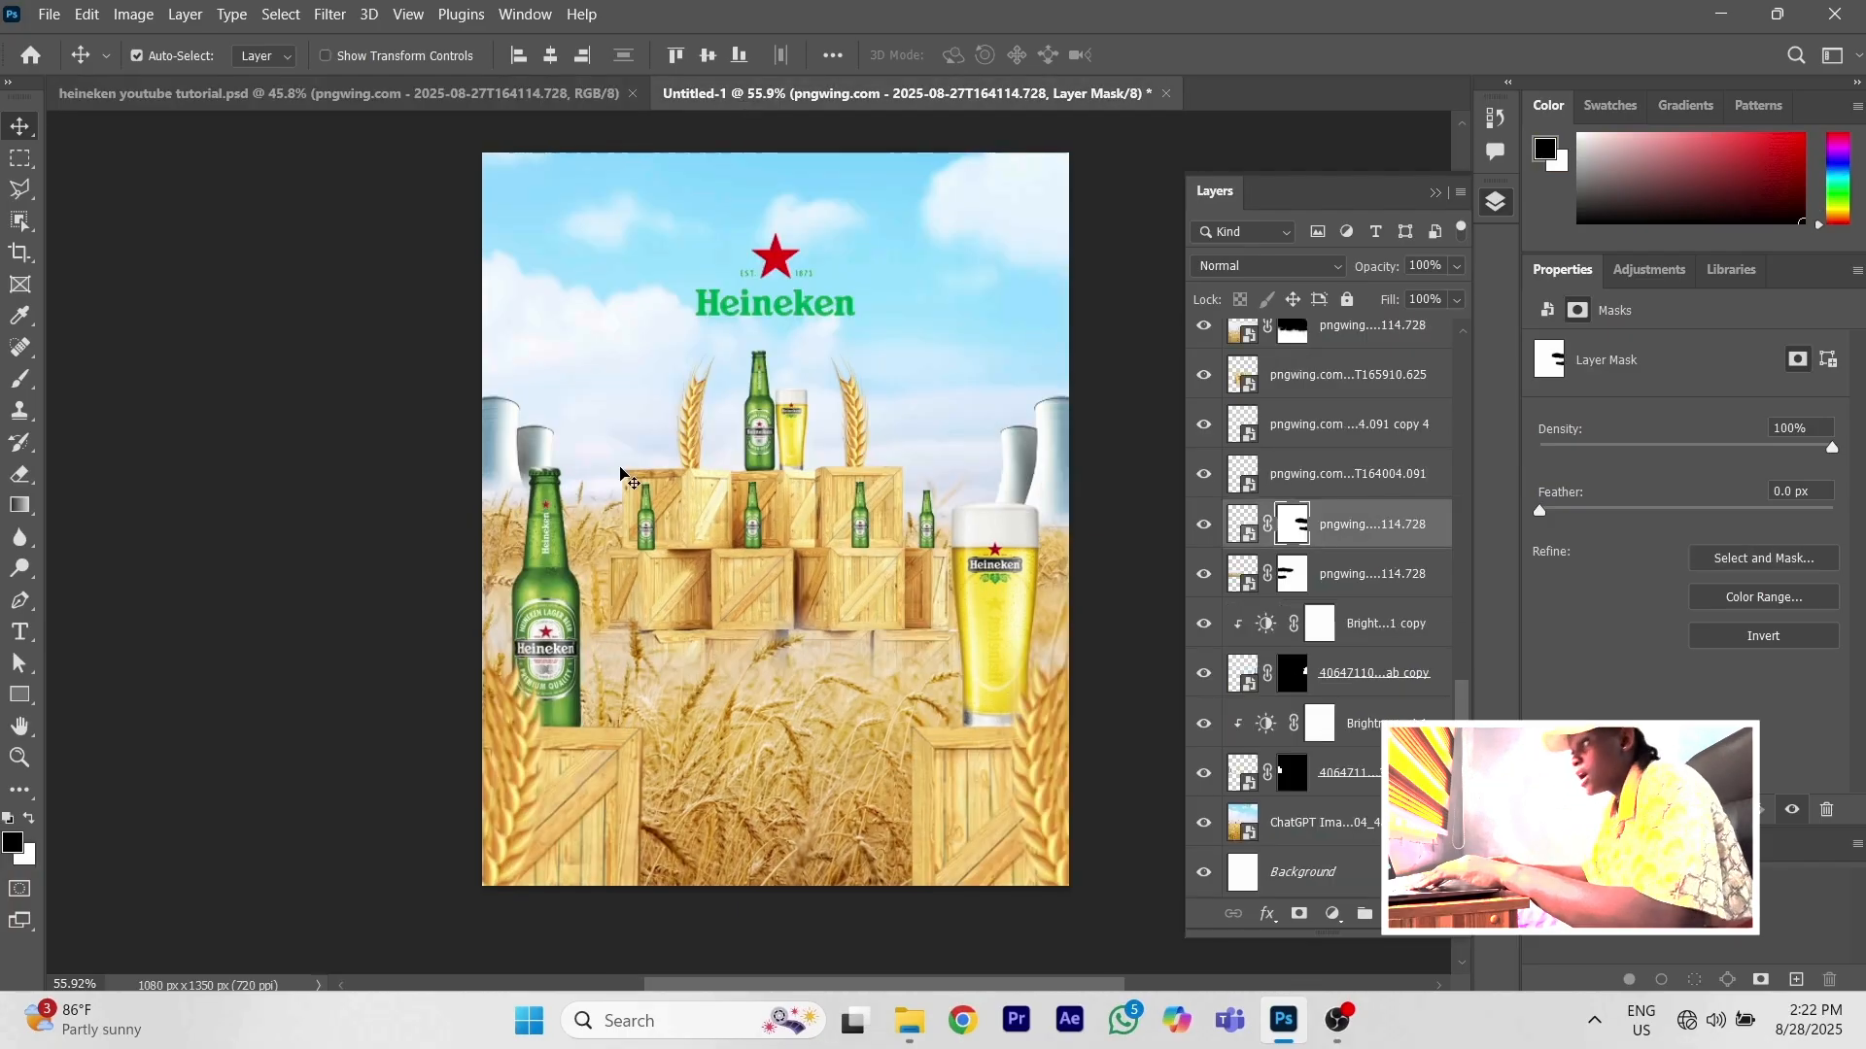
Save the flyer as the Photoshop file heineken yt tutorial in the ps files folder, with Maximize Compatibility on
key(ctrl)
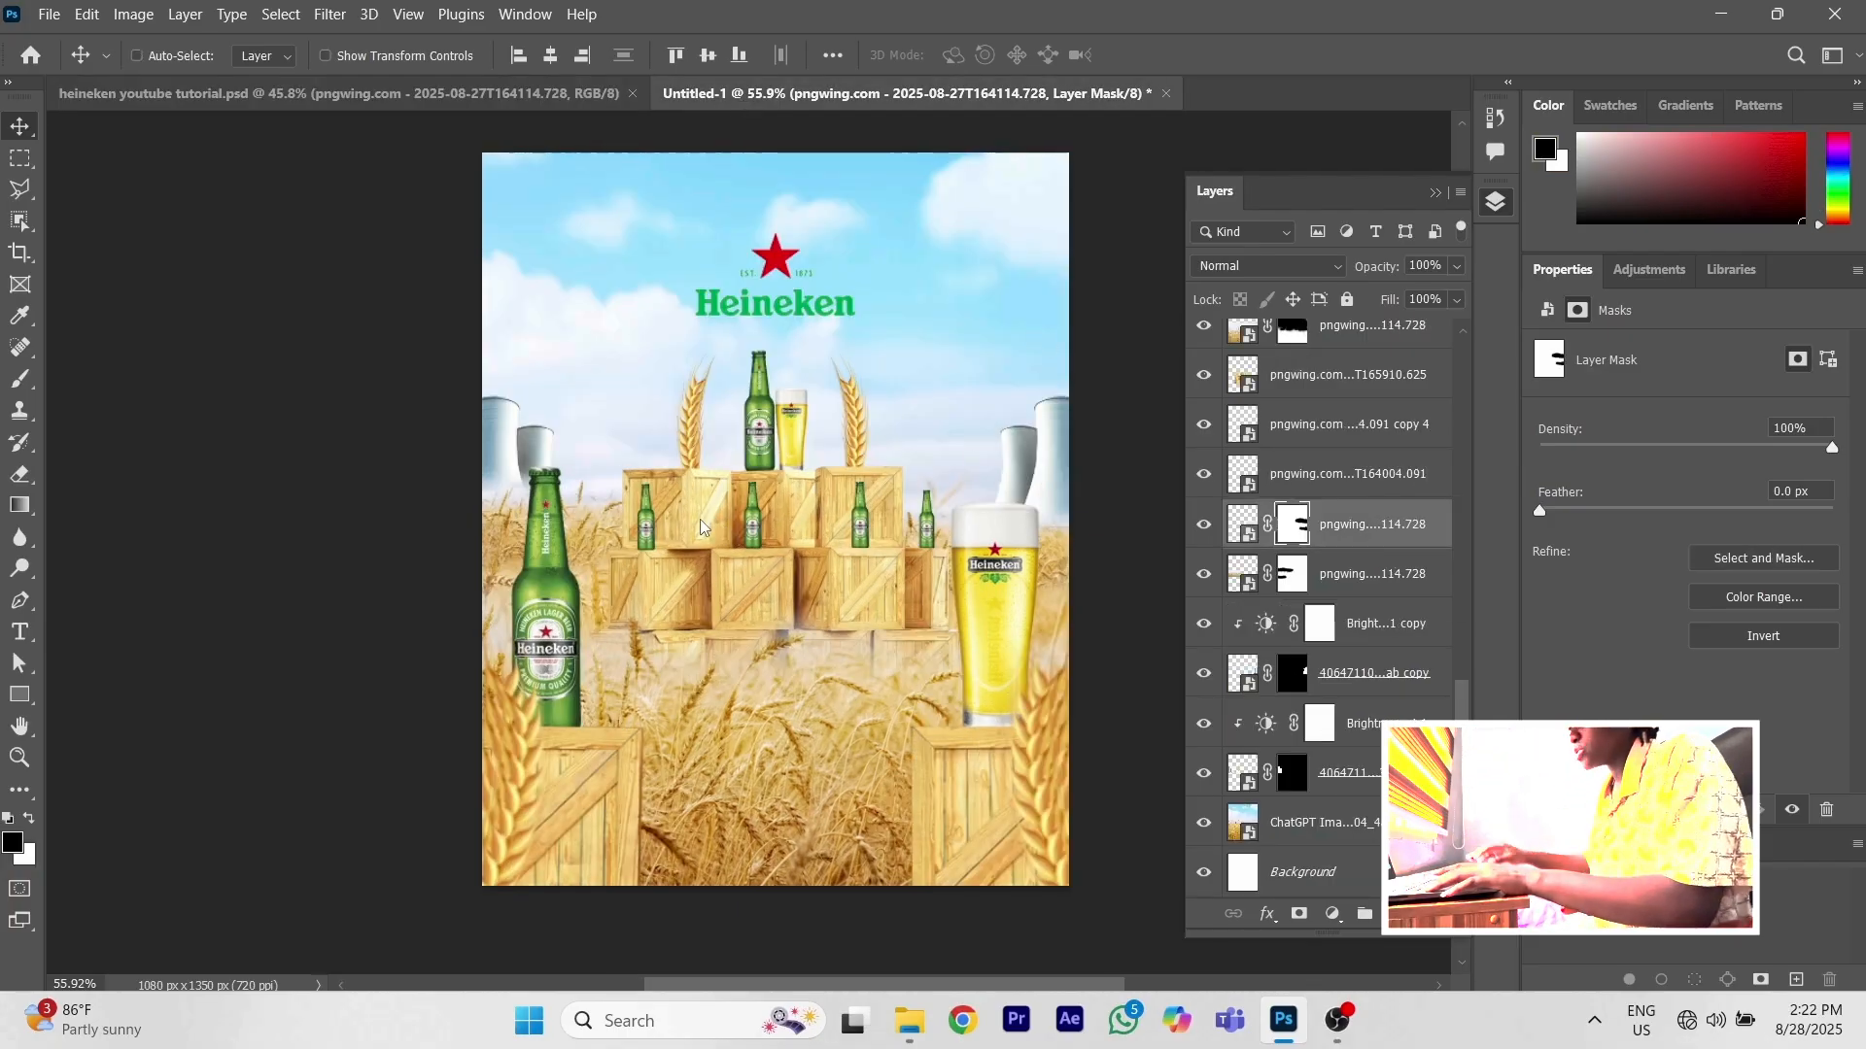
key(ctrl+s)
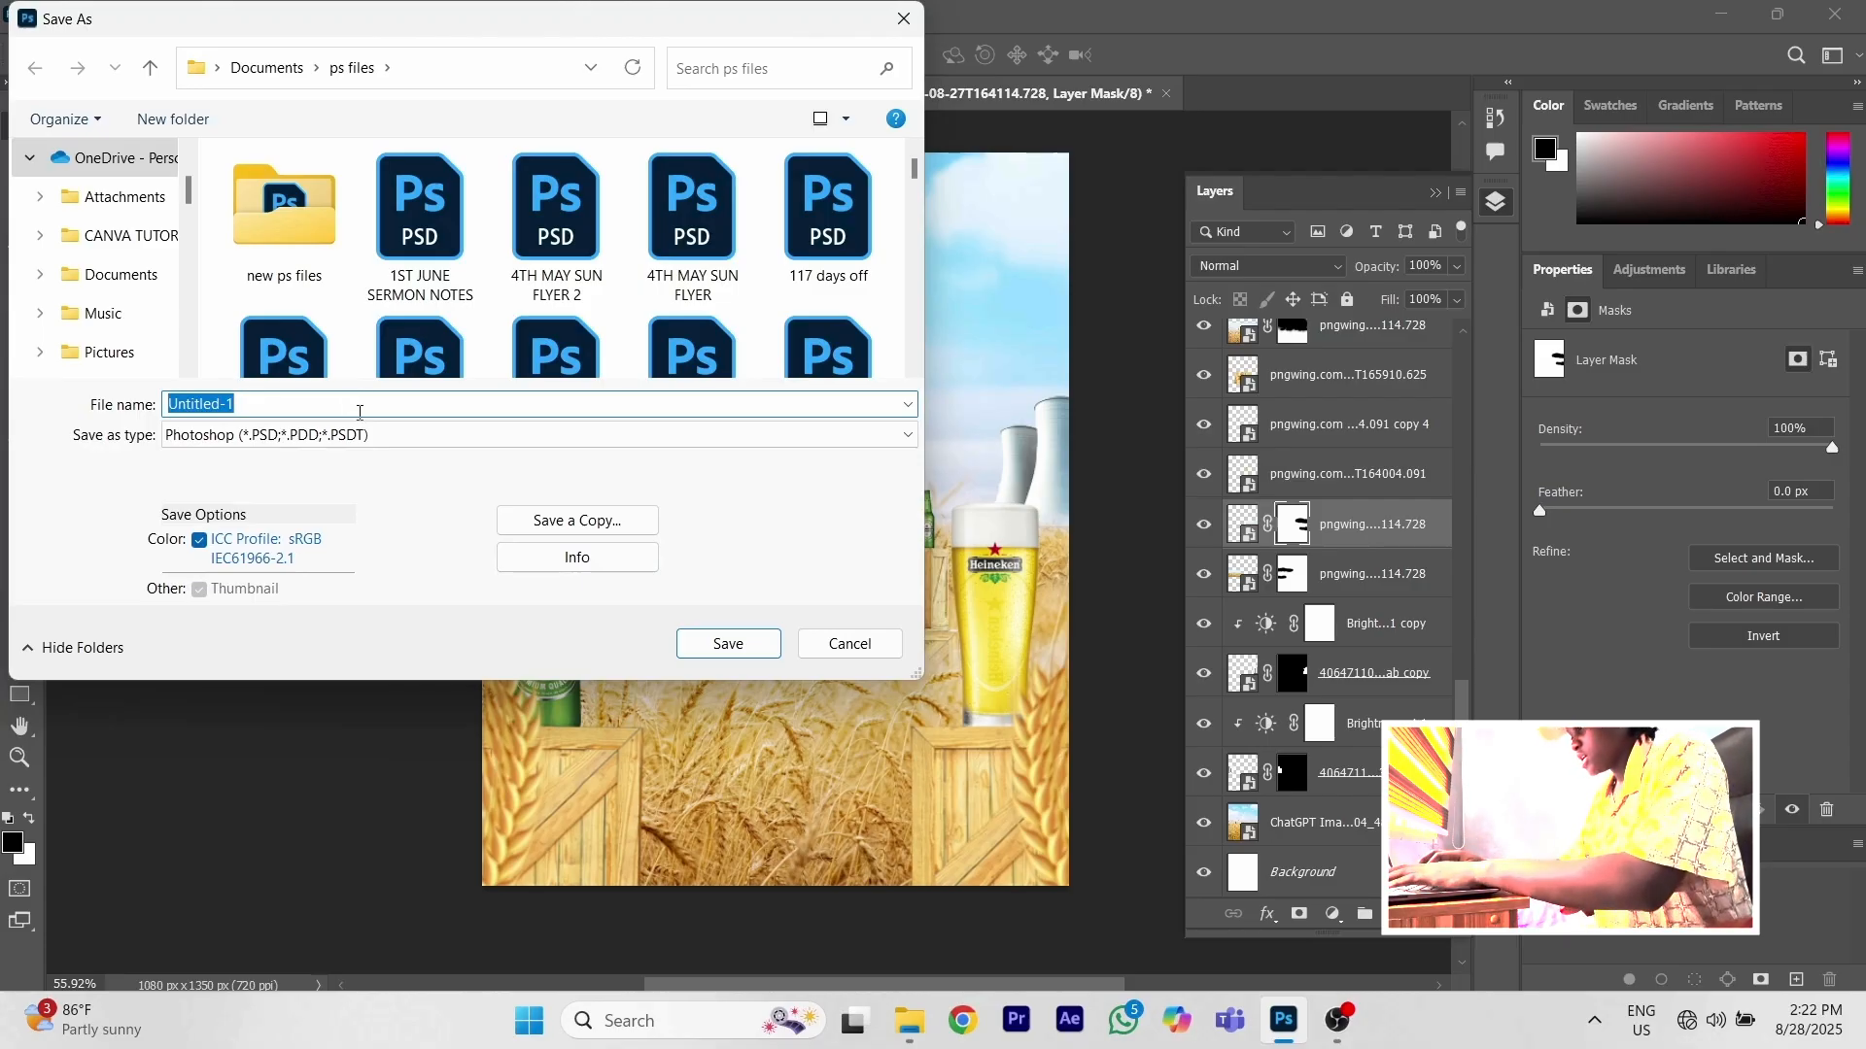
text(heineken yt tutorial)
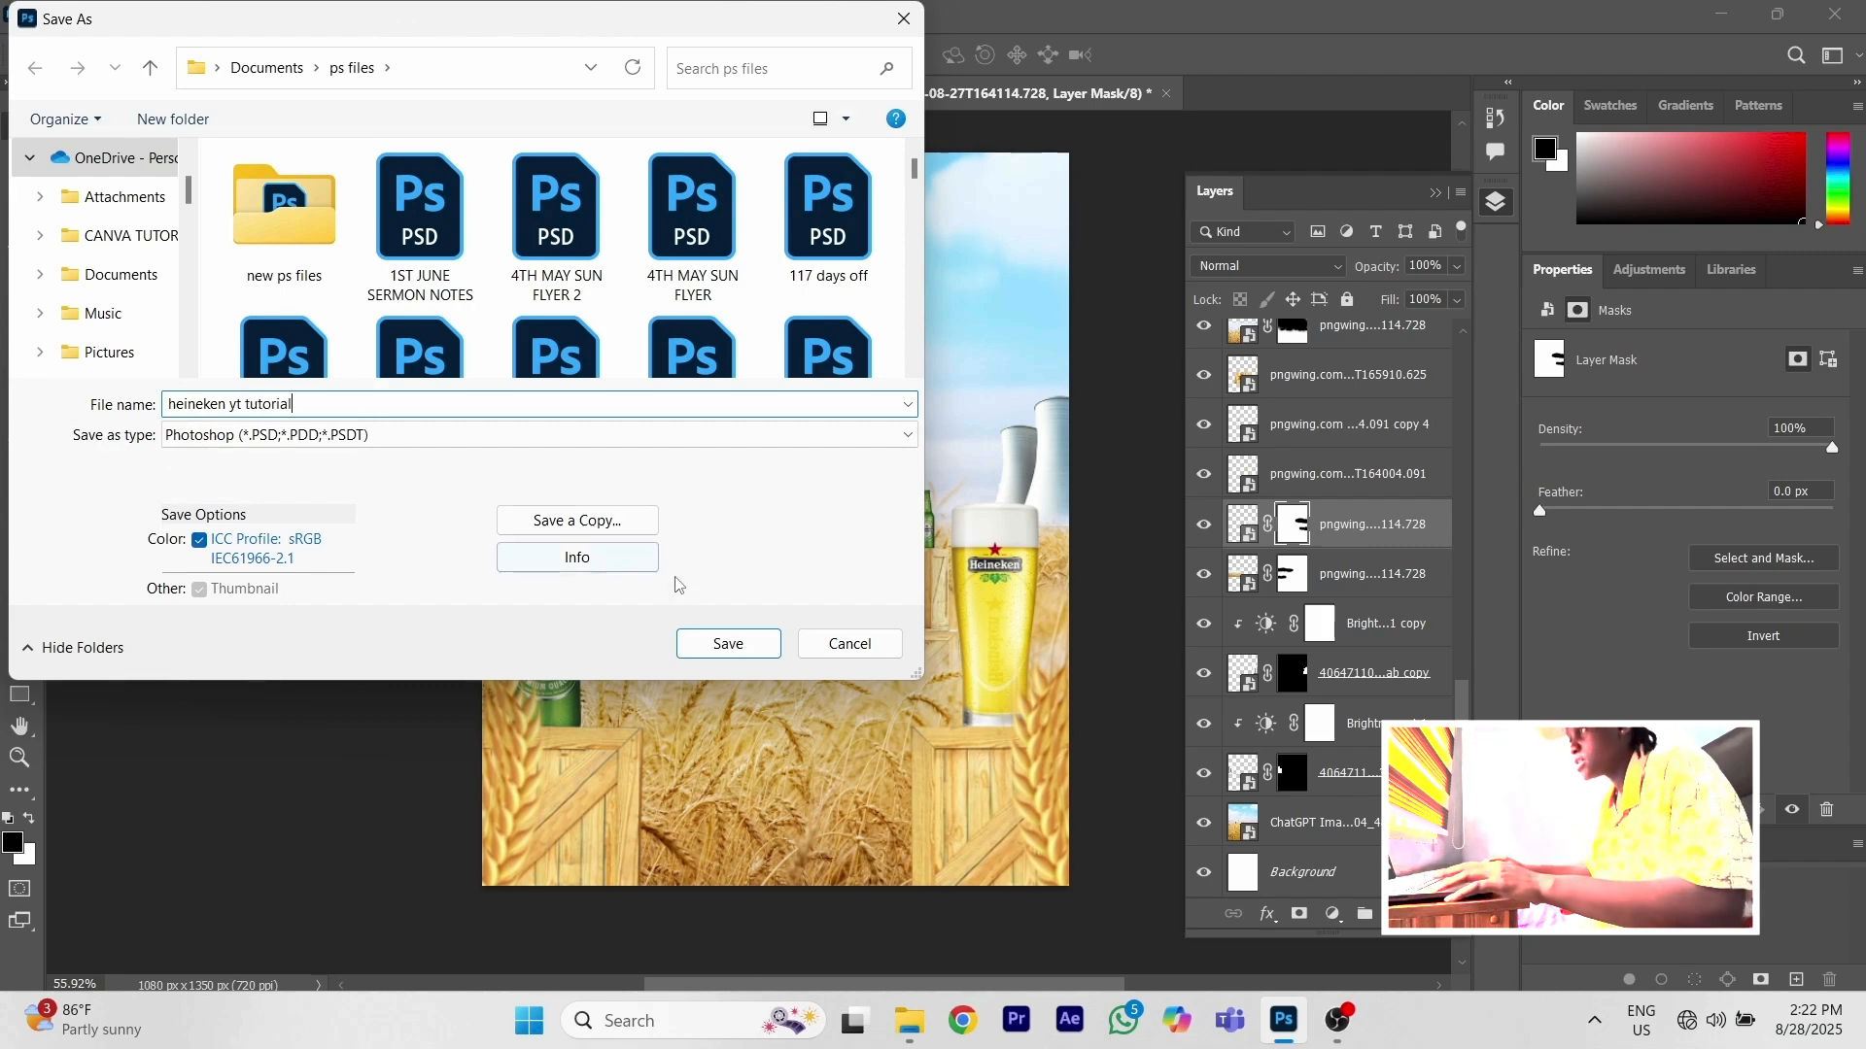
click(669, 657)
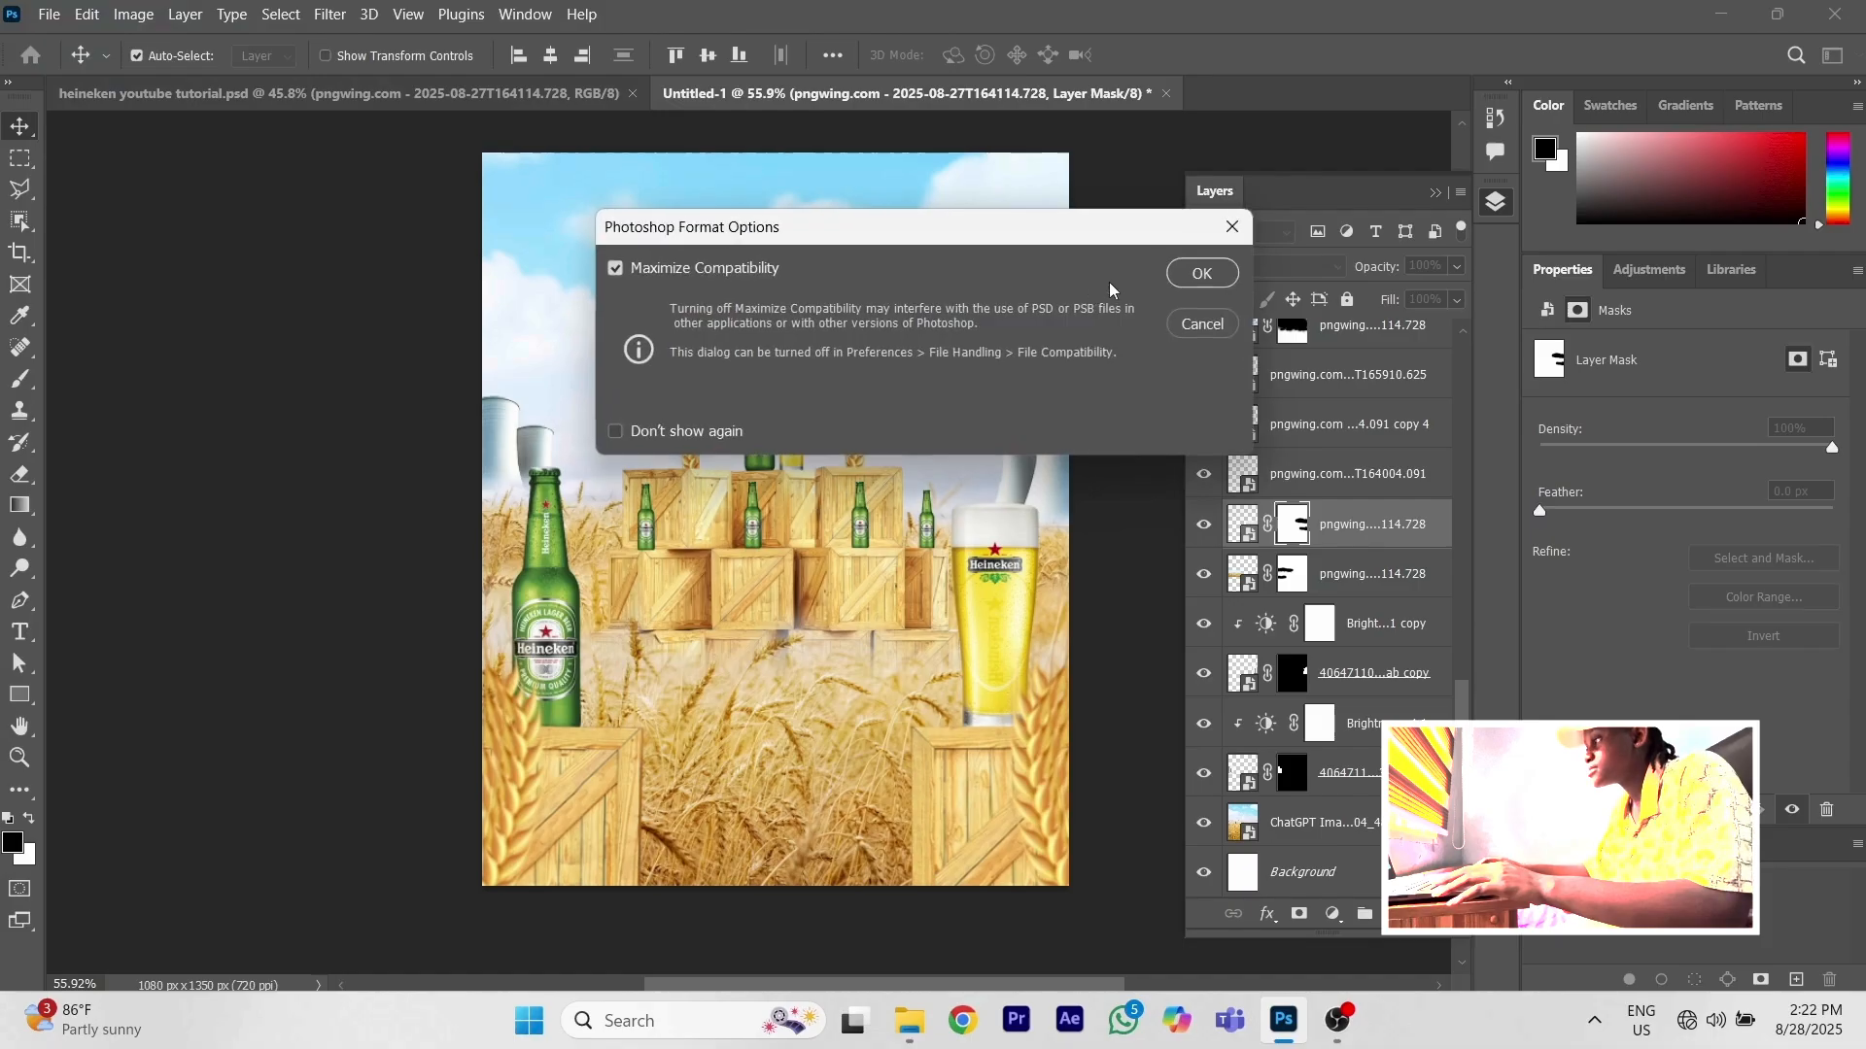
click(1202, 272)
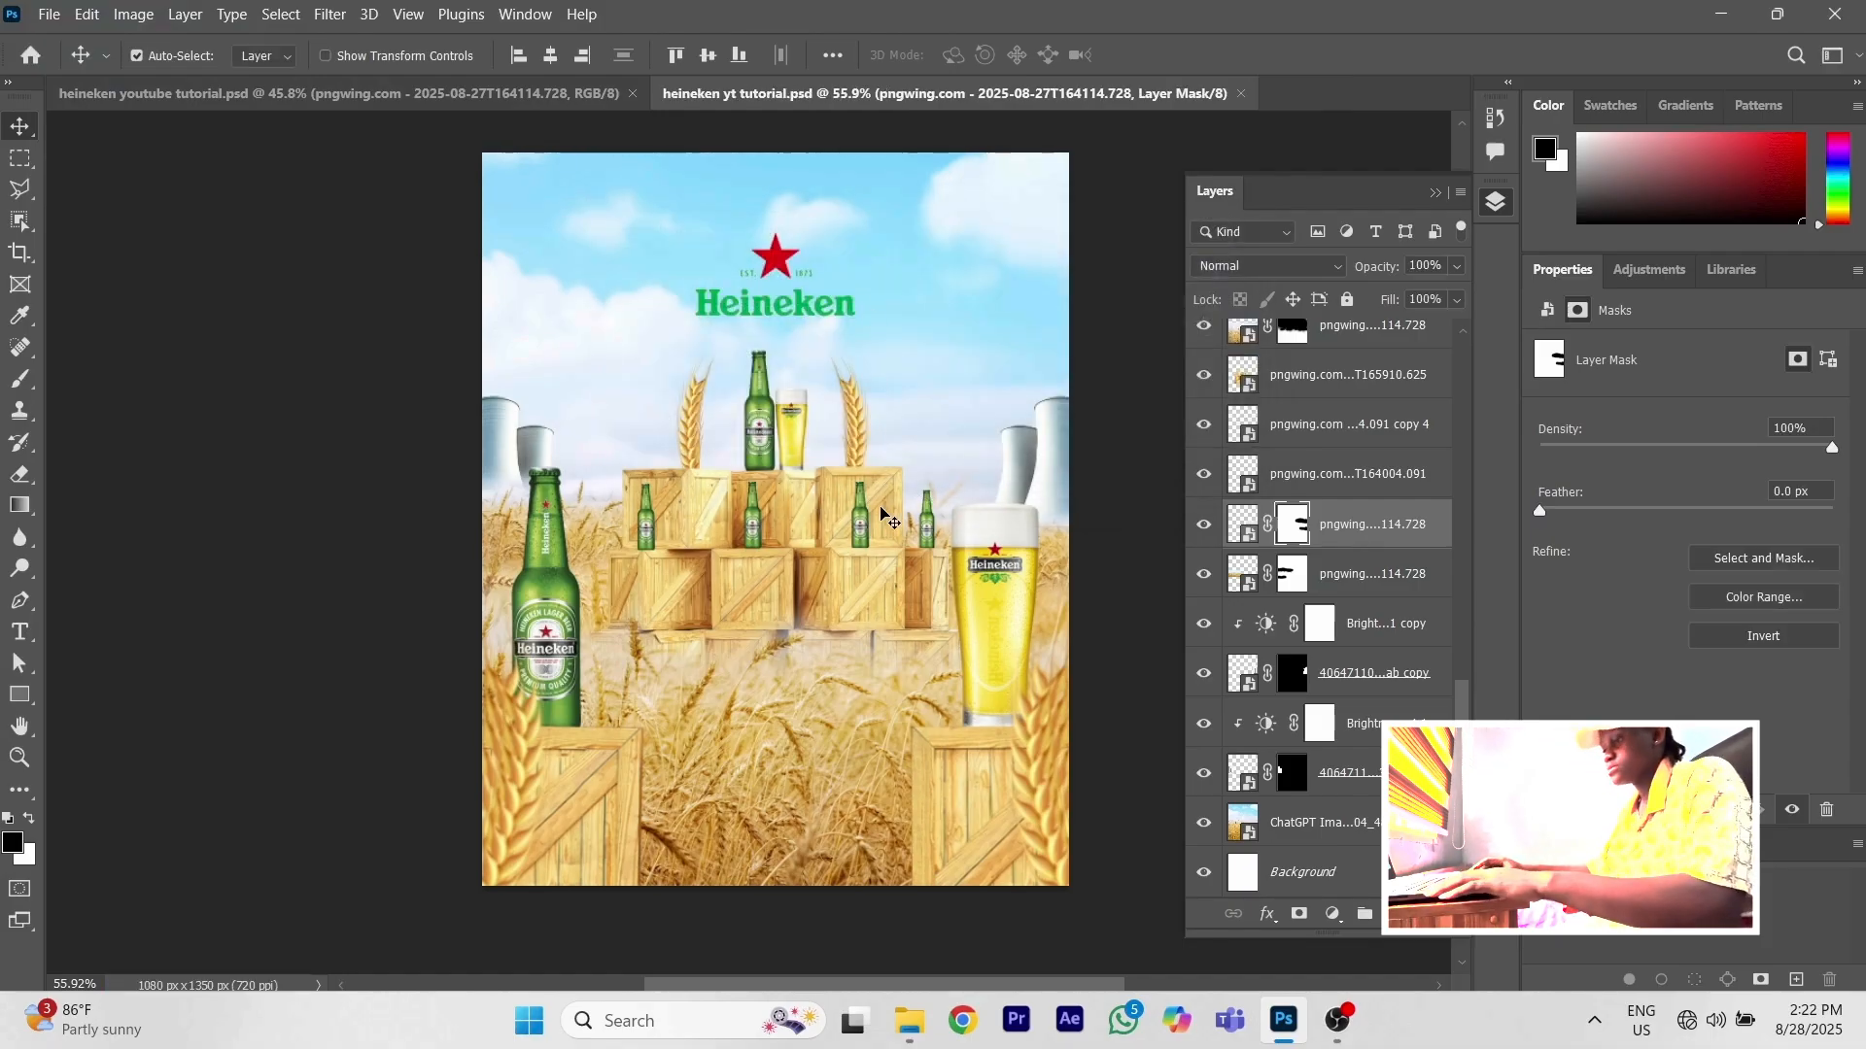
Add a new empty layer above the Heineken vector logo layer, at the top of the layer stack
scroll(894, 505, right, 1)
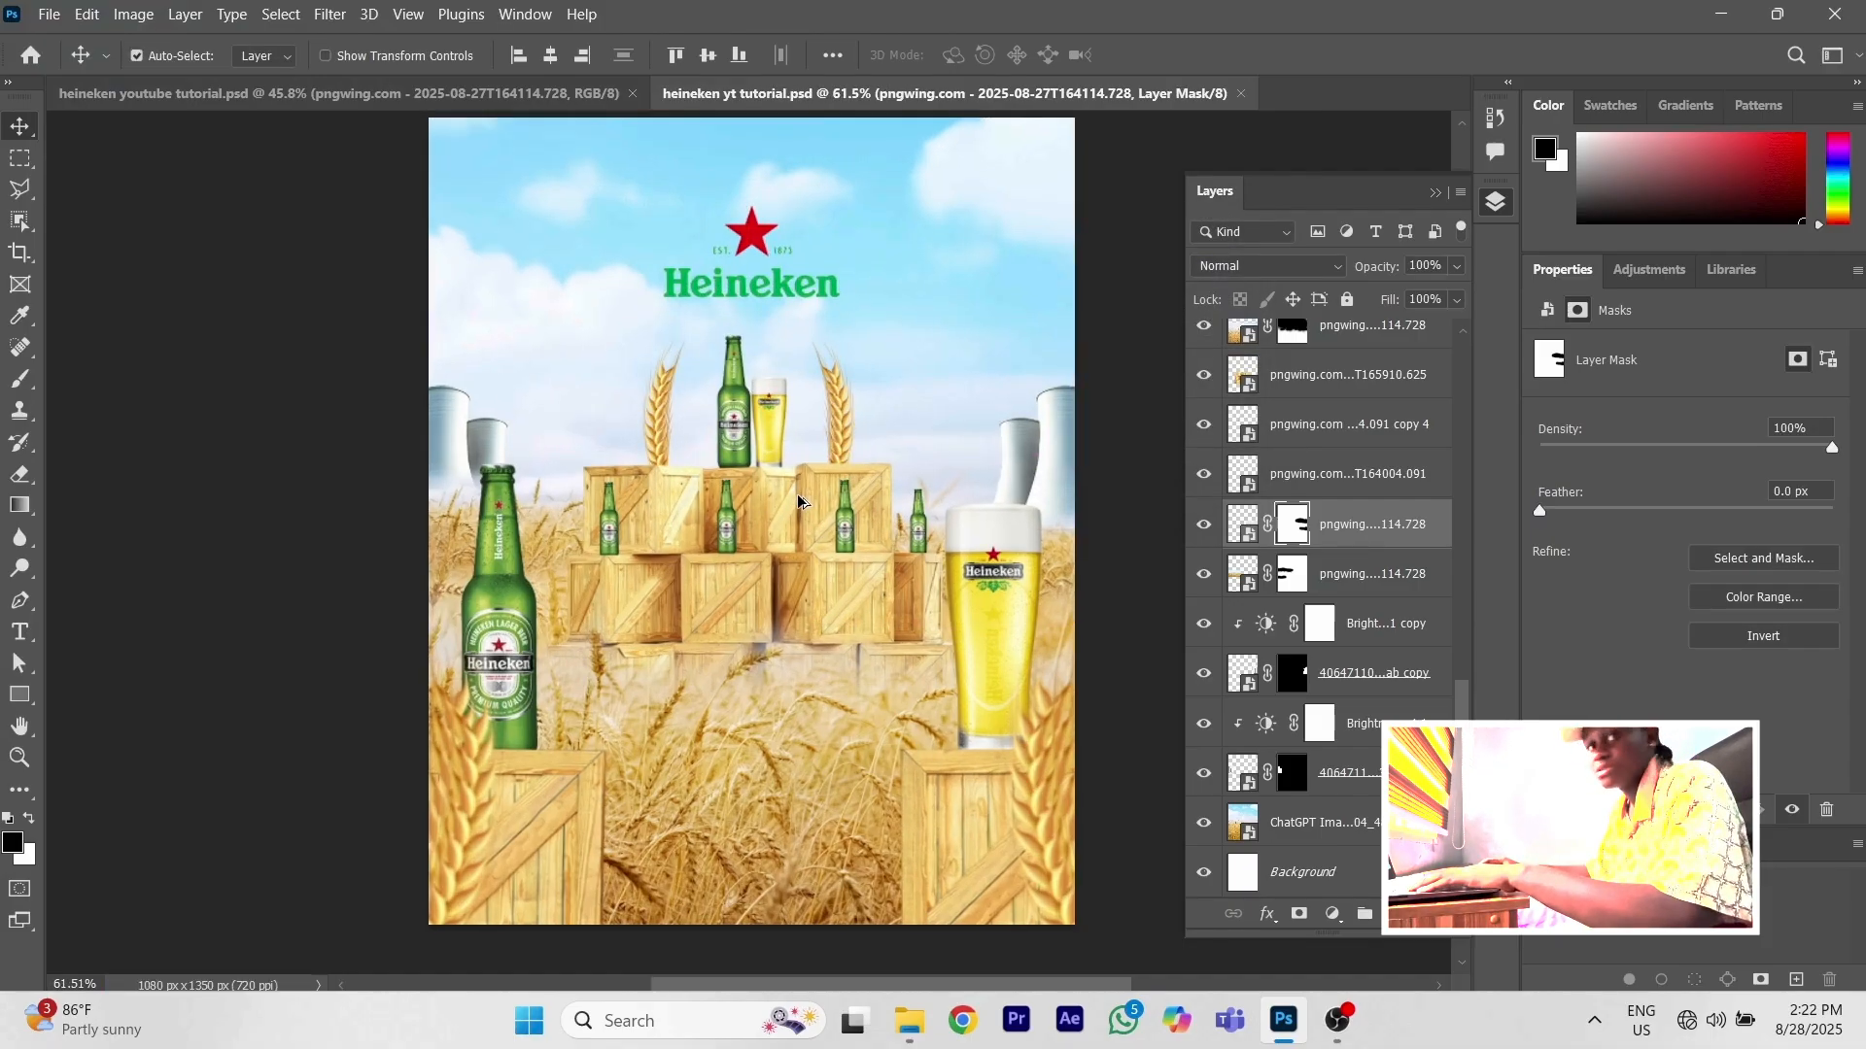
scroll(797, 508, up, 3)
scroll(1296, 486, up, 5)
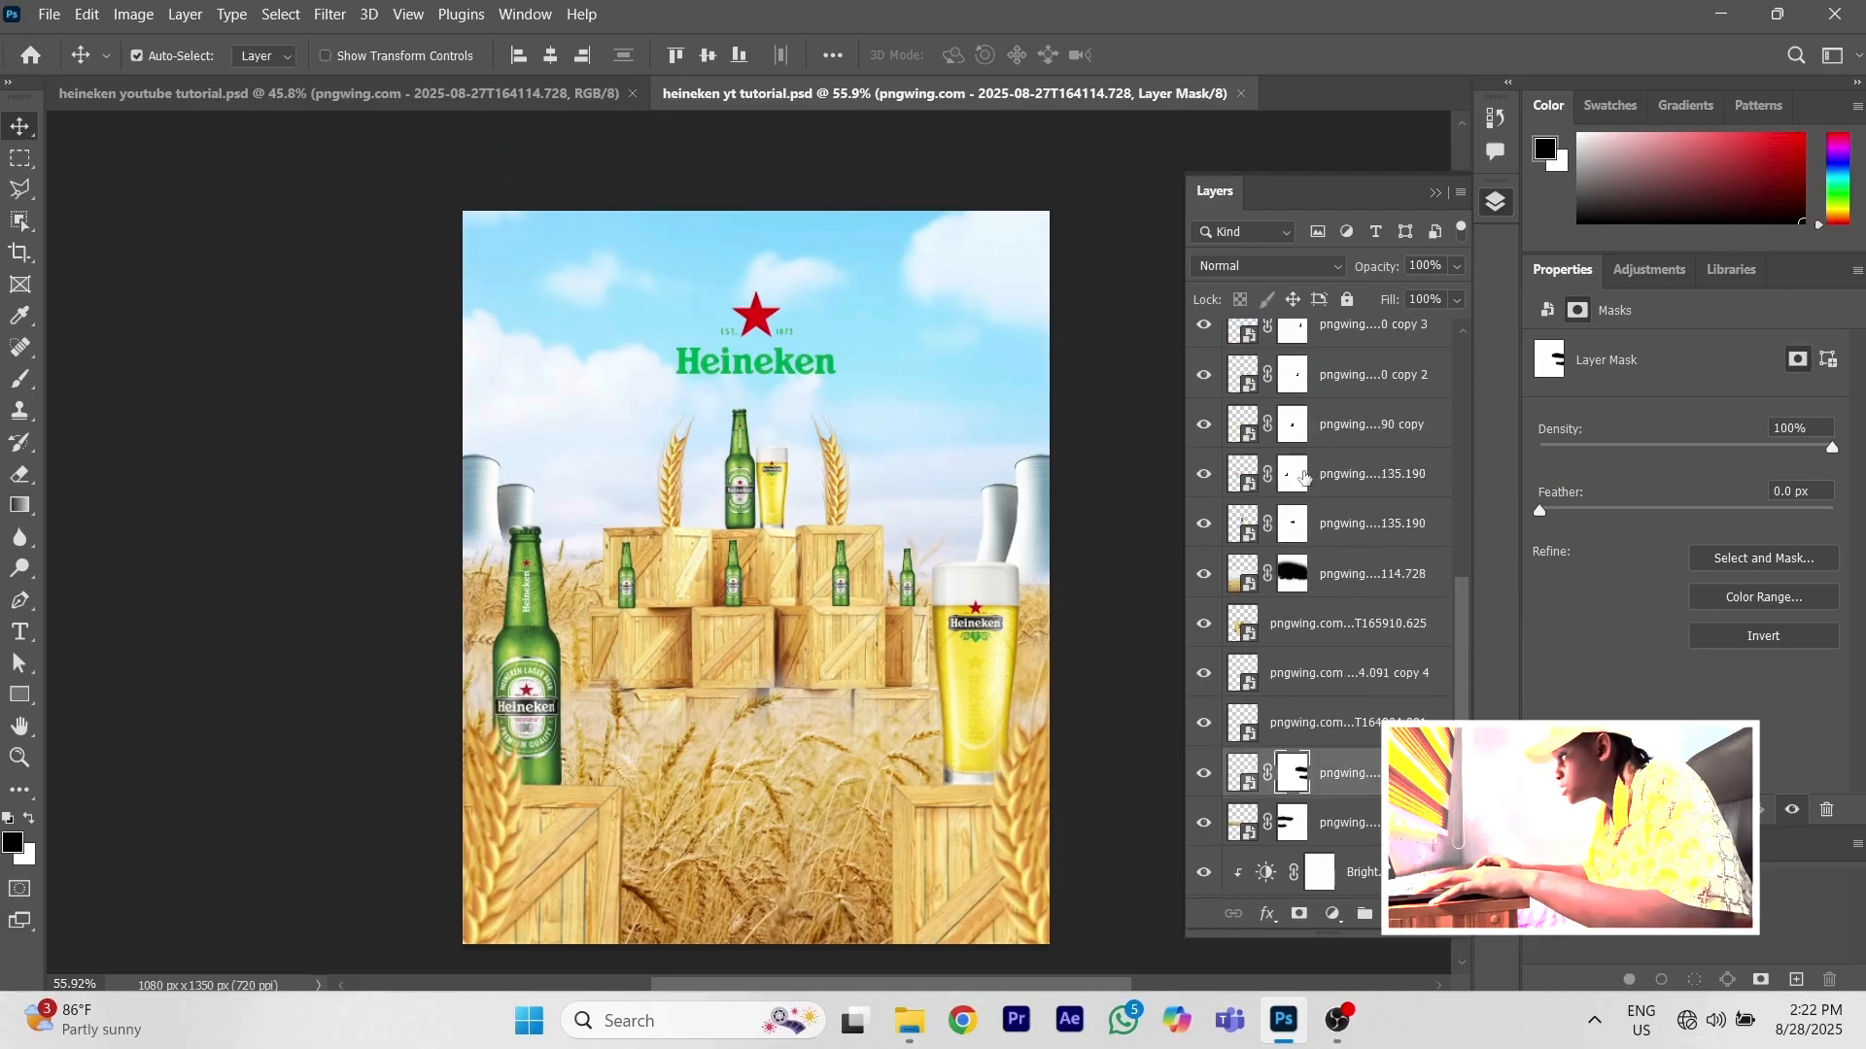
scroll(1295, 486, up, 3)
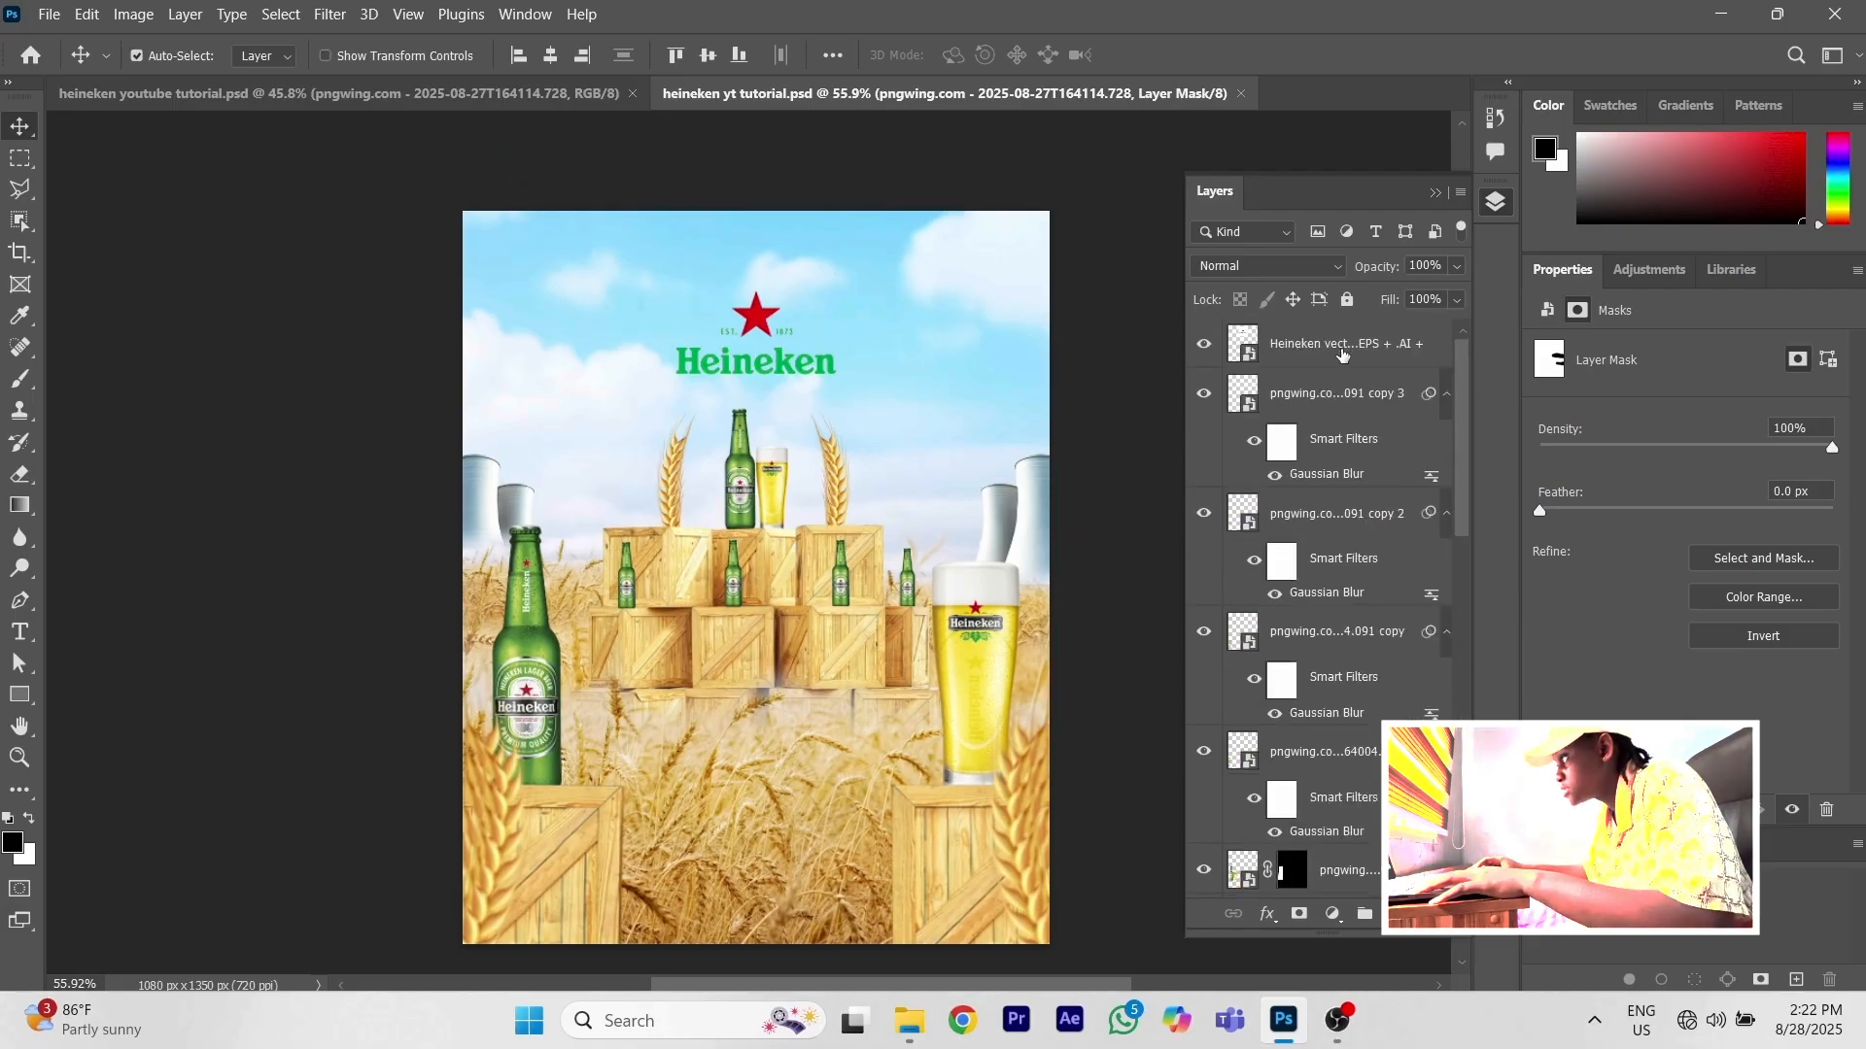
click(1342, 354)
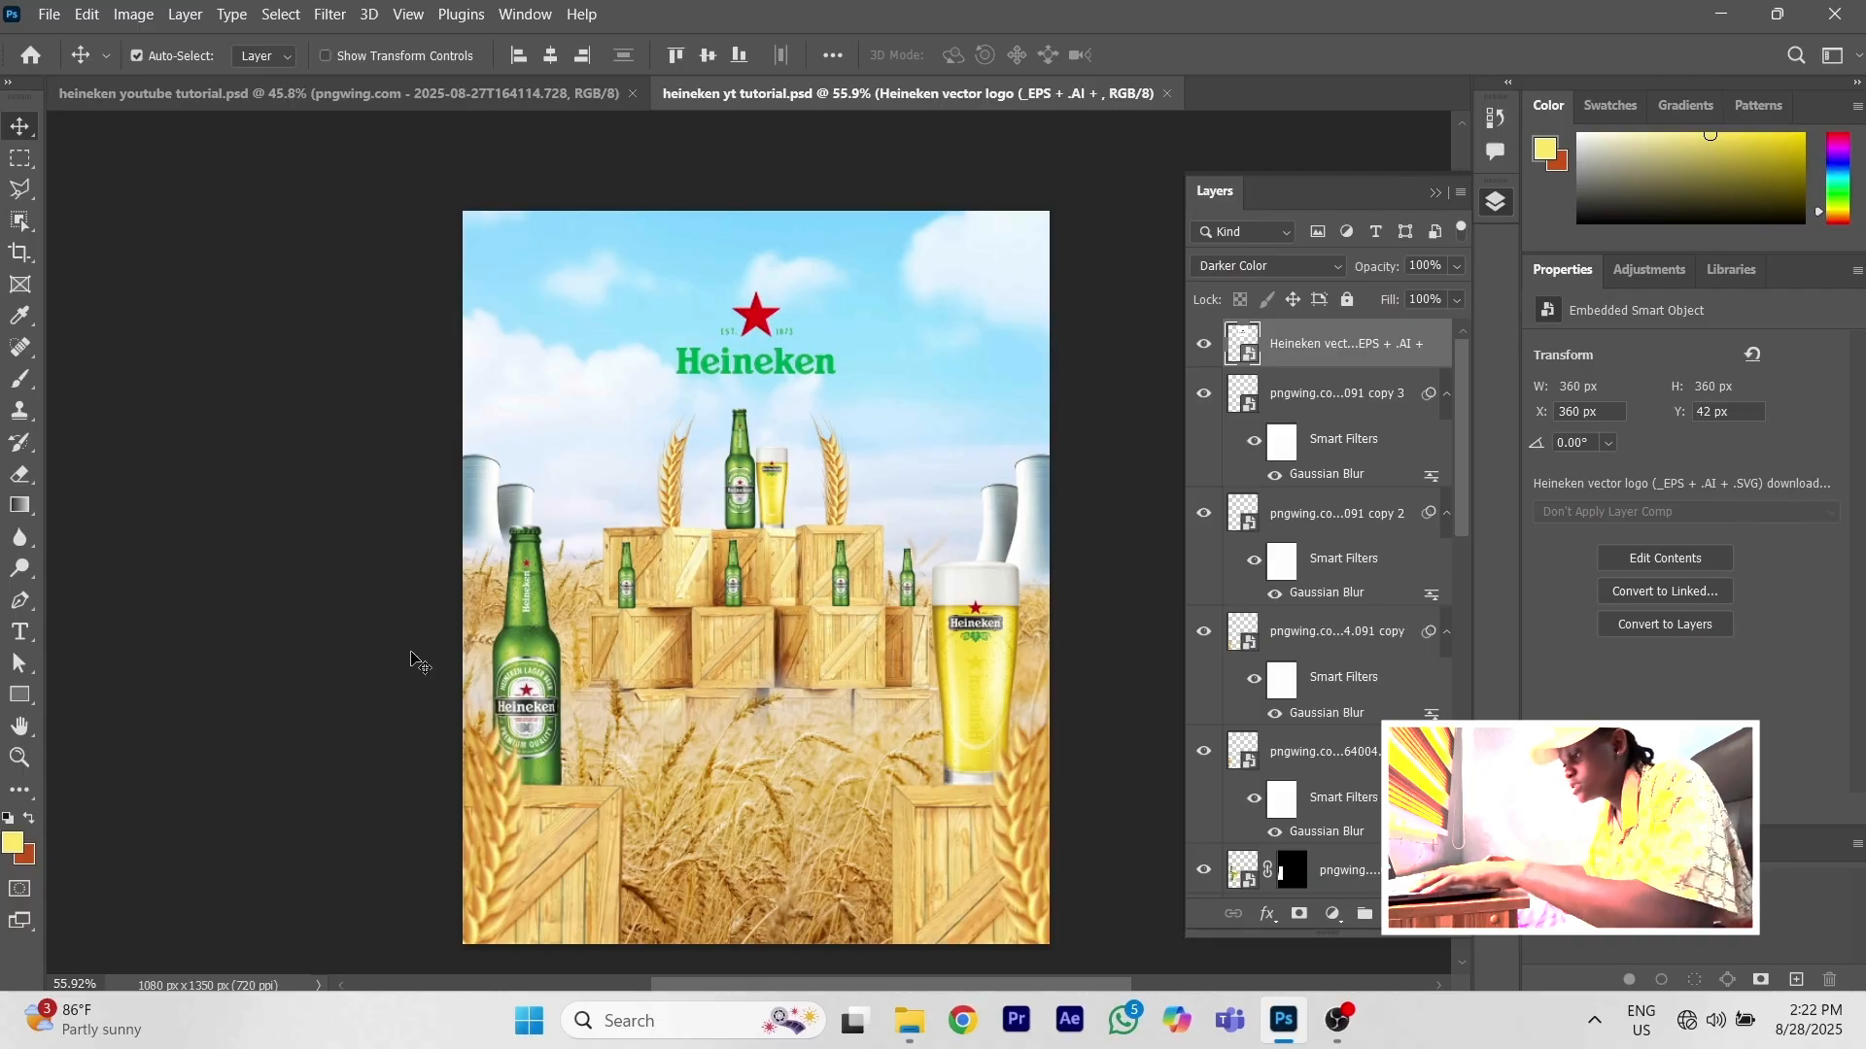
scroll(418, 660, up, 6)
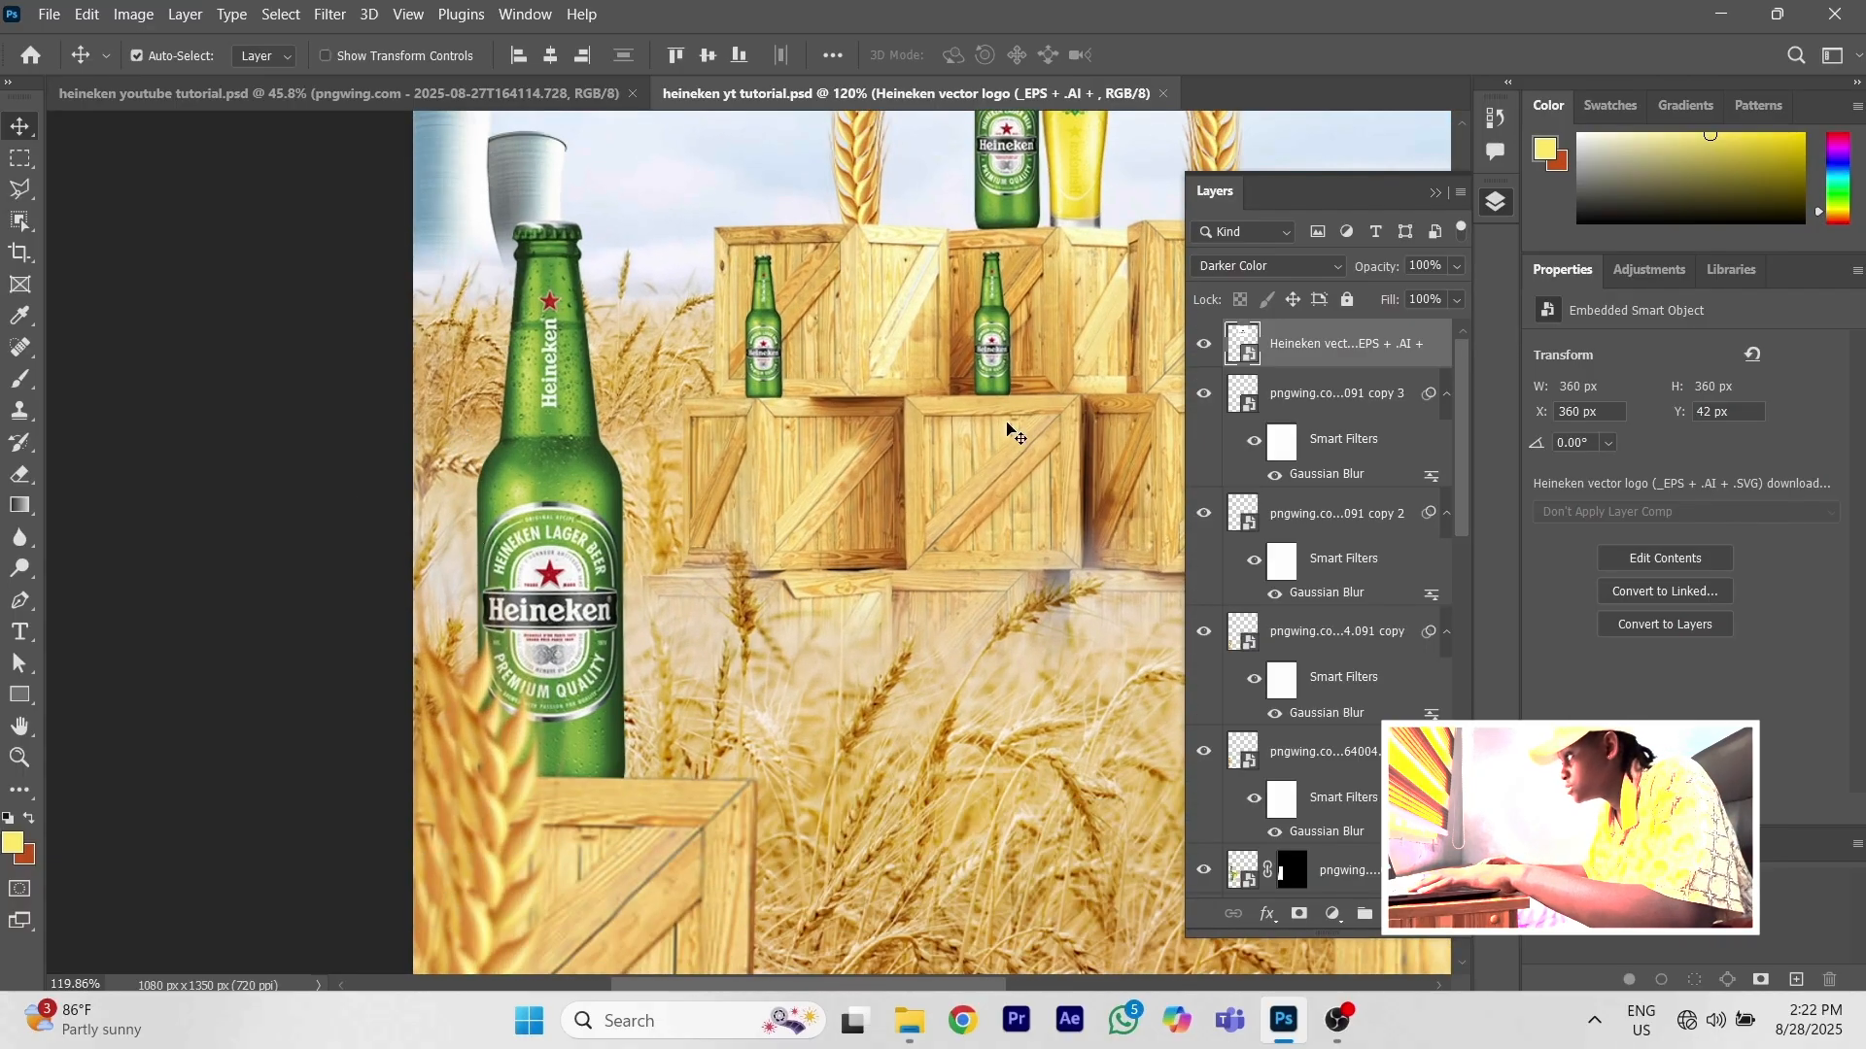
key(ctrl+shift+alt+n)
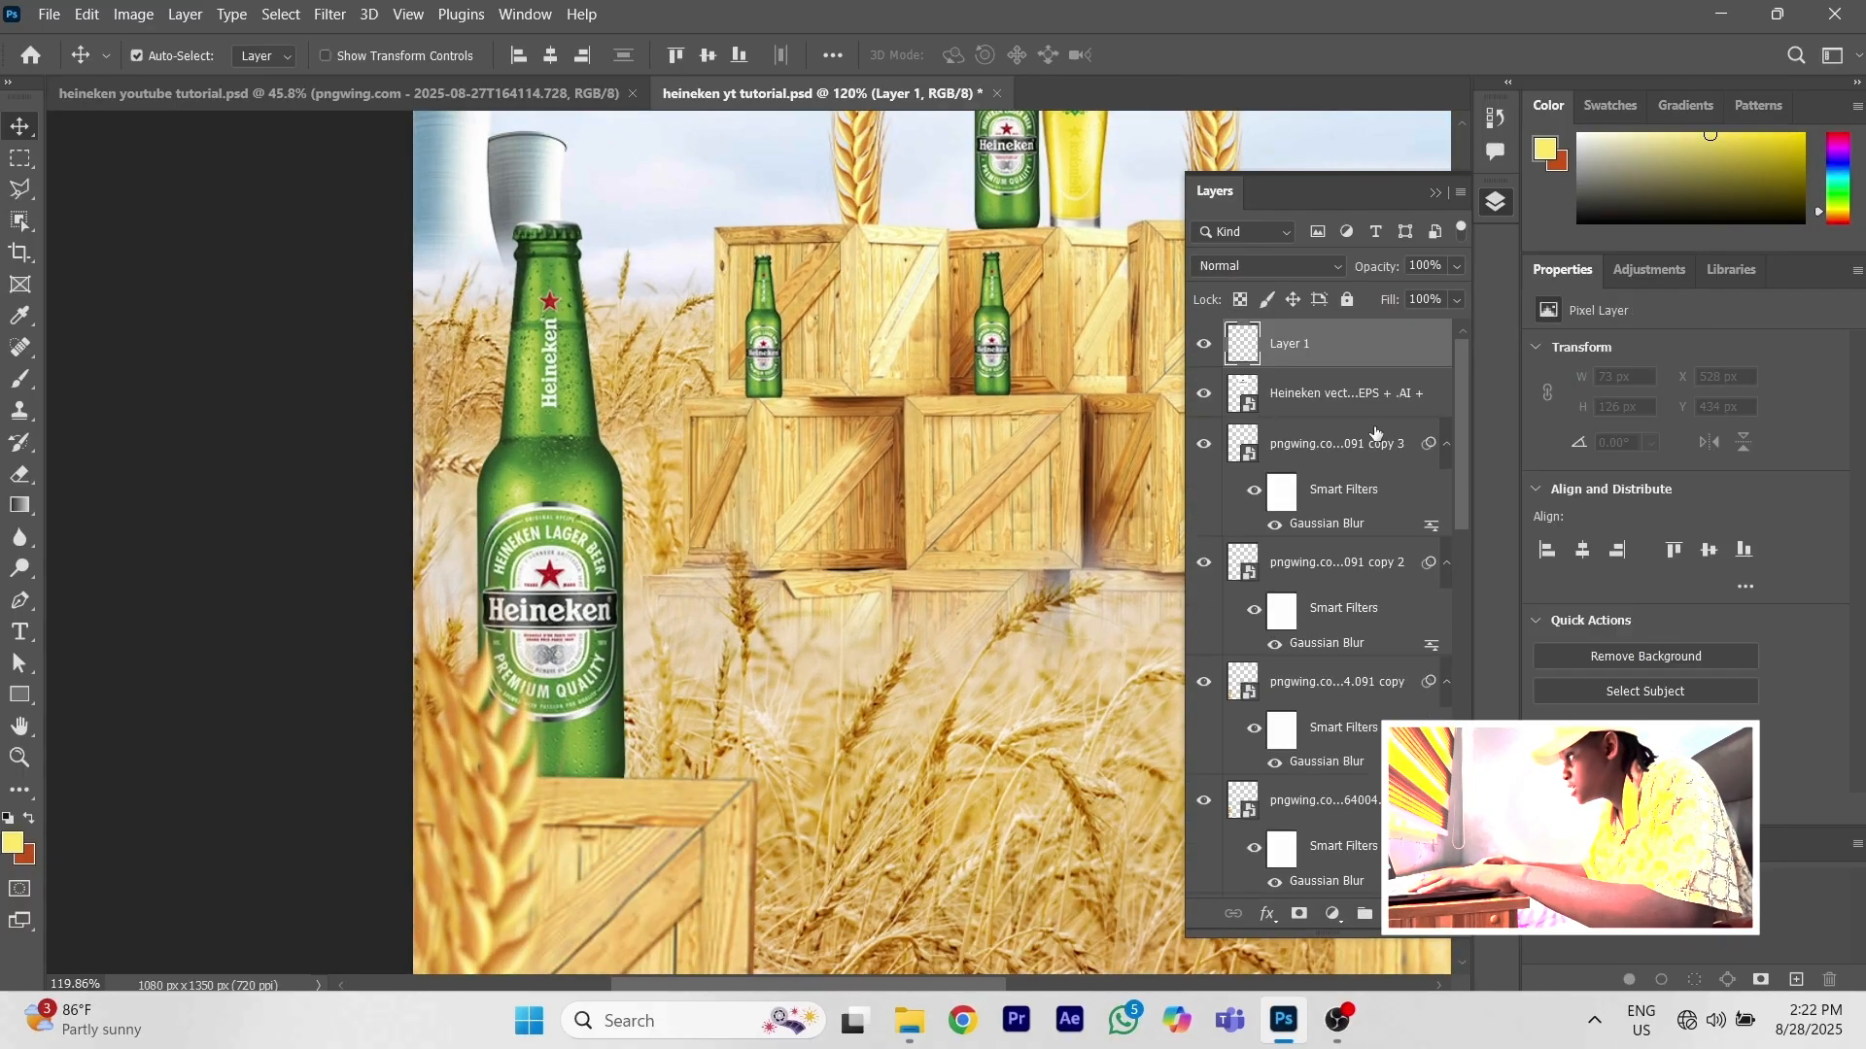
Sample green from the large left bottle and lighten it to H 71, S 59, B 84 as the foreground color
click(1547, 152)
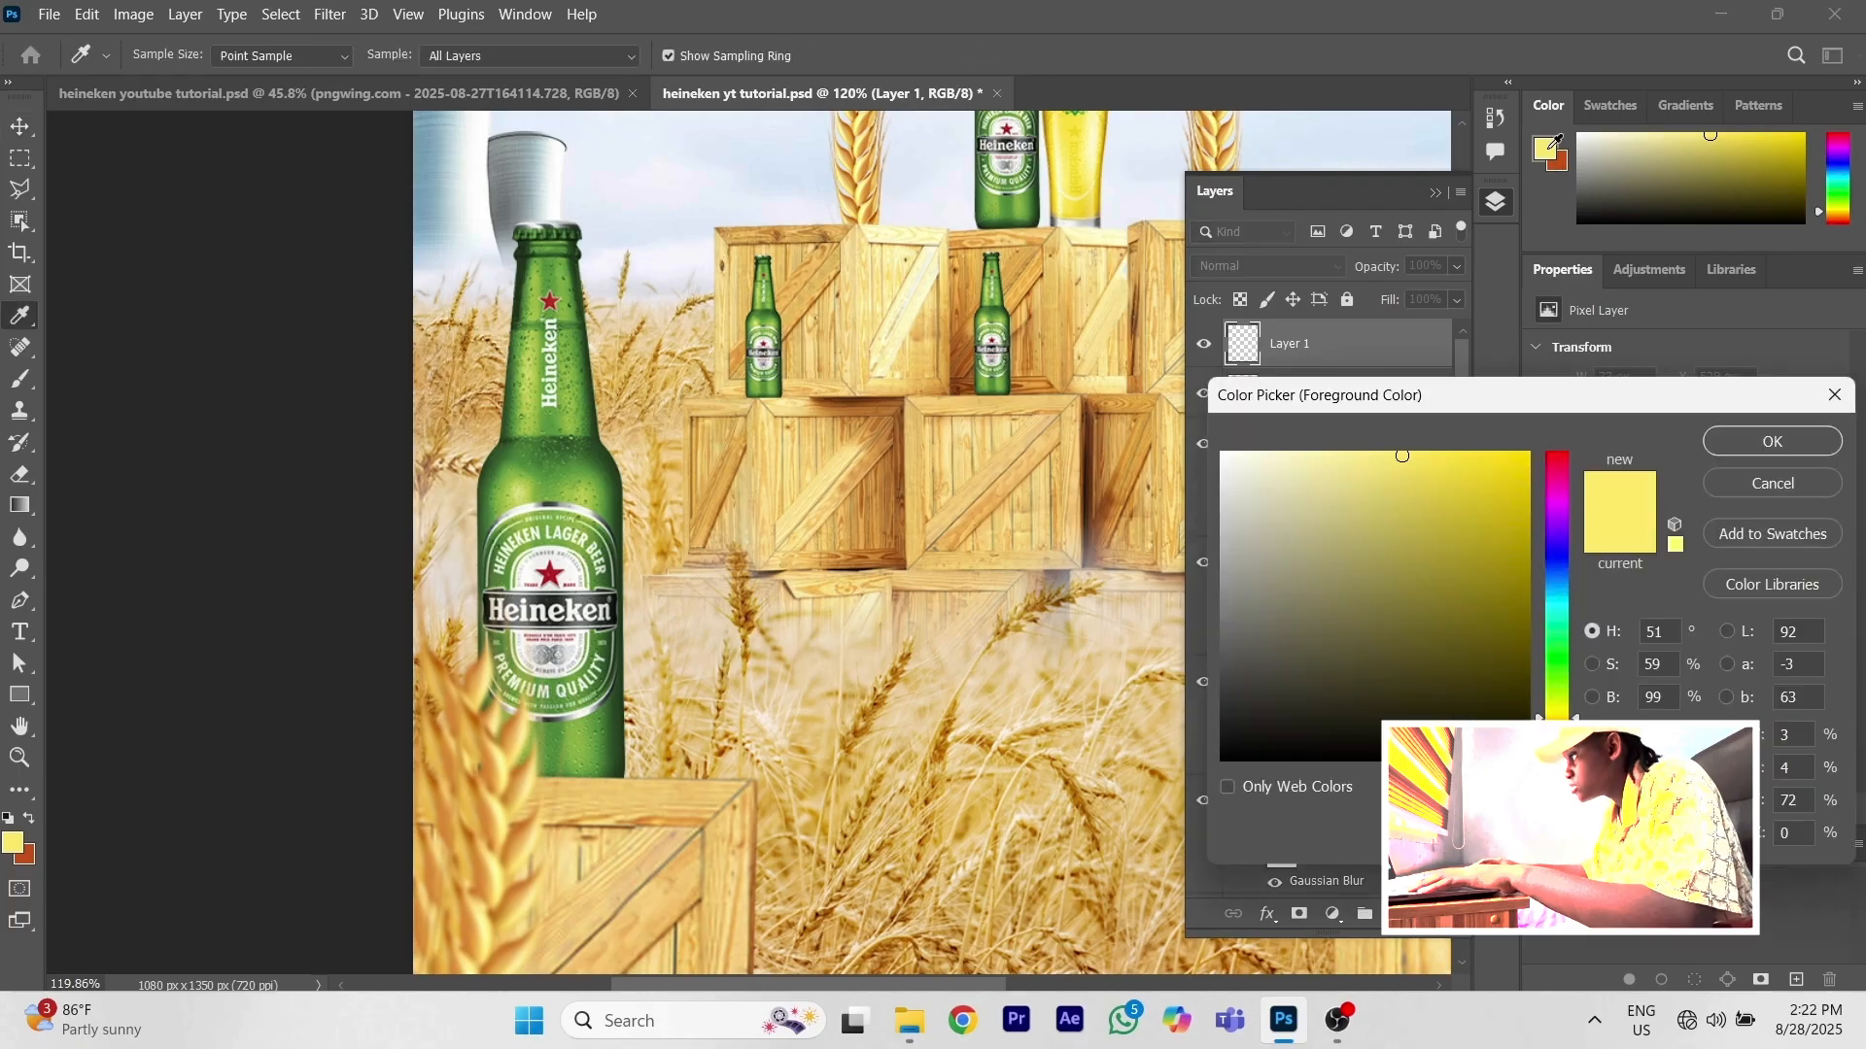
click(523, 483)
click(515, 484)
click(523, 482)
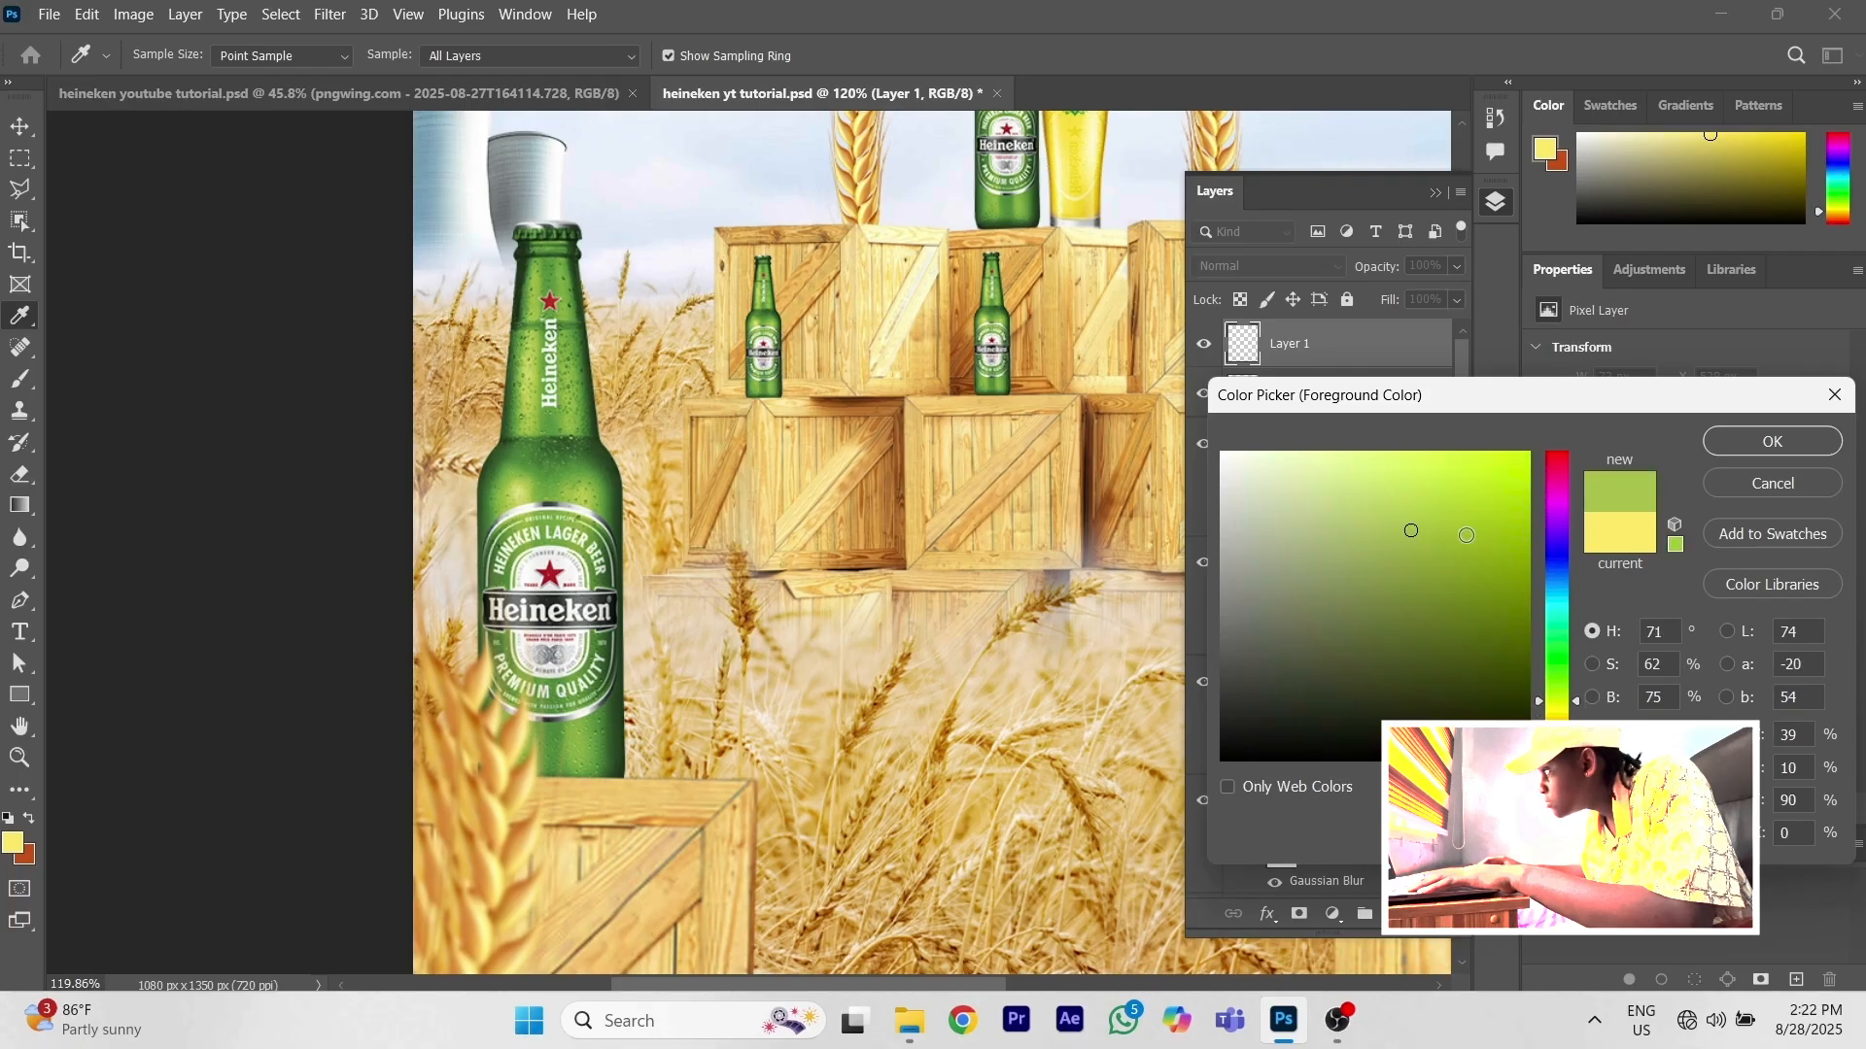
drag(1409, 528, 1407, 514)
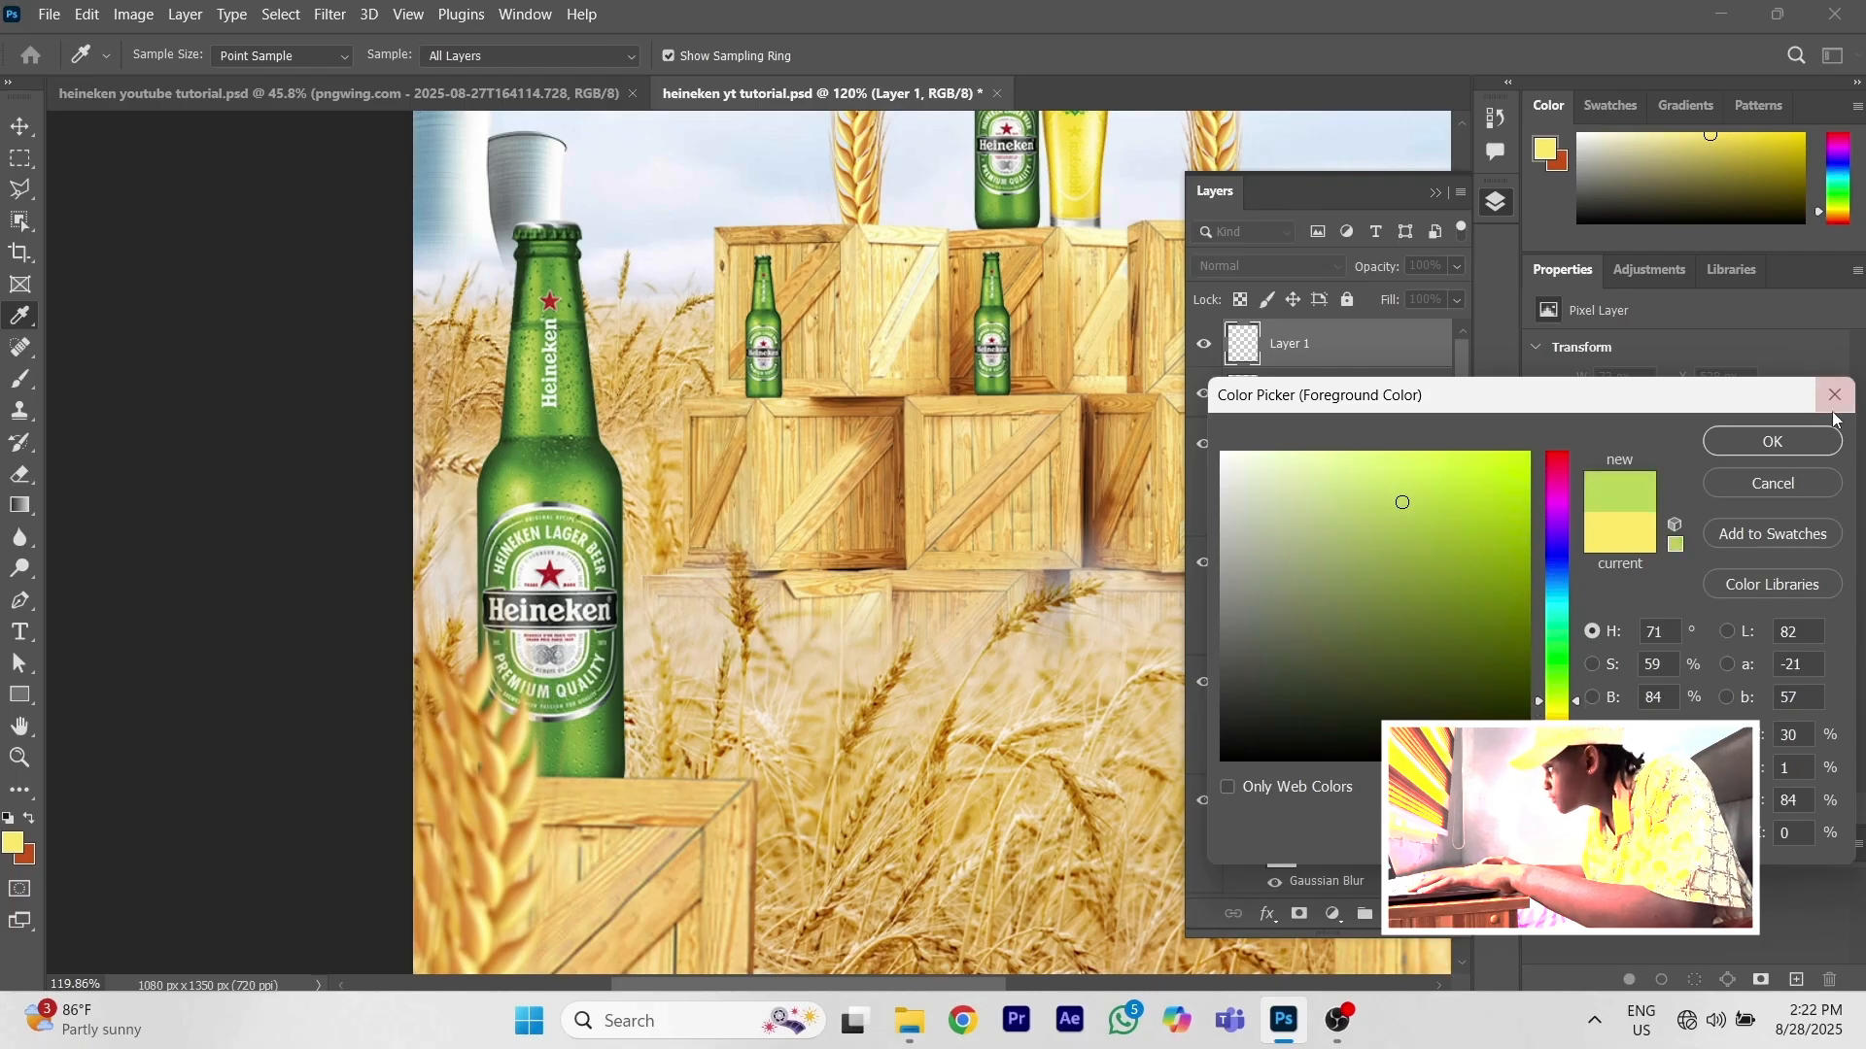
click(1780, 437)
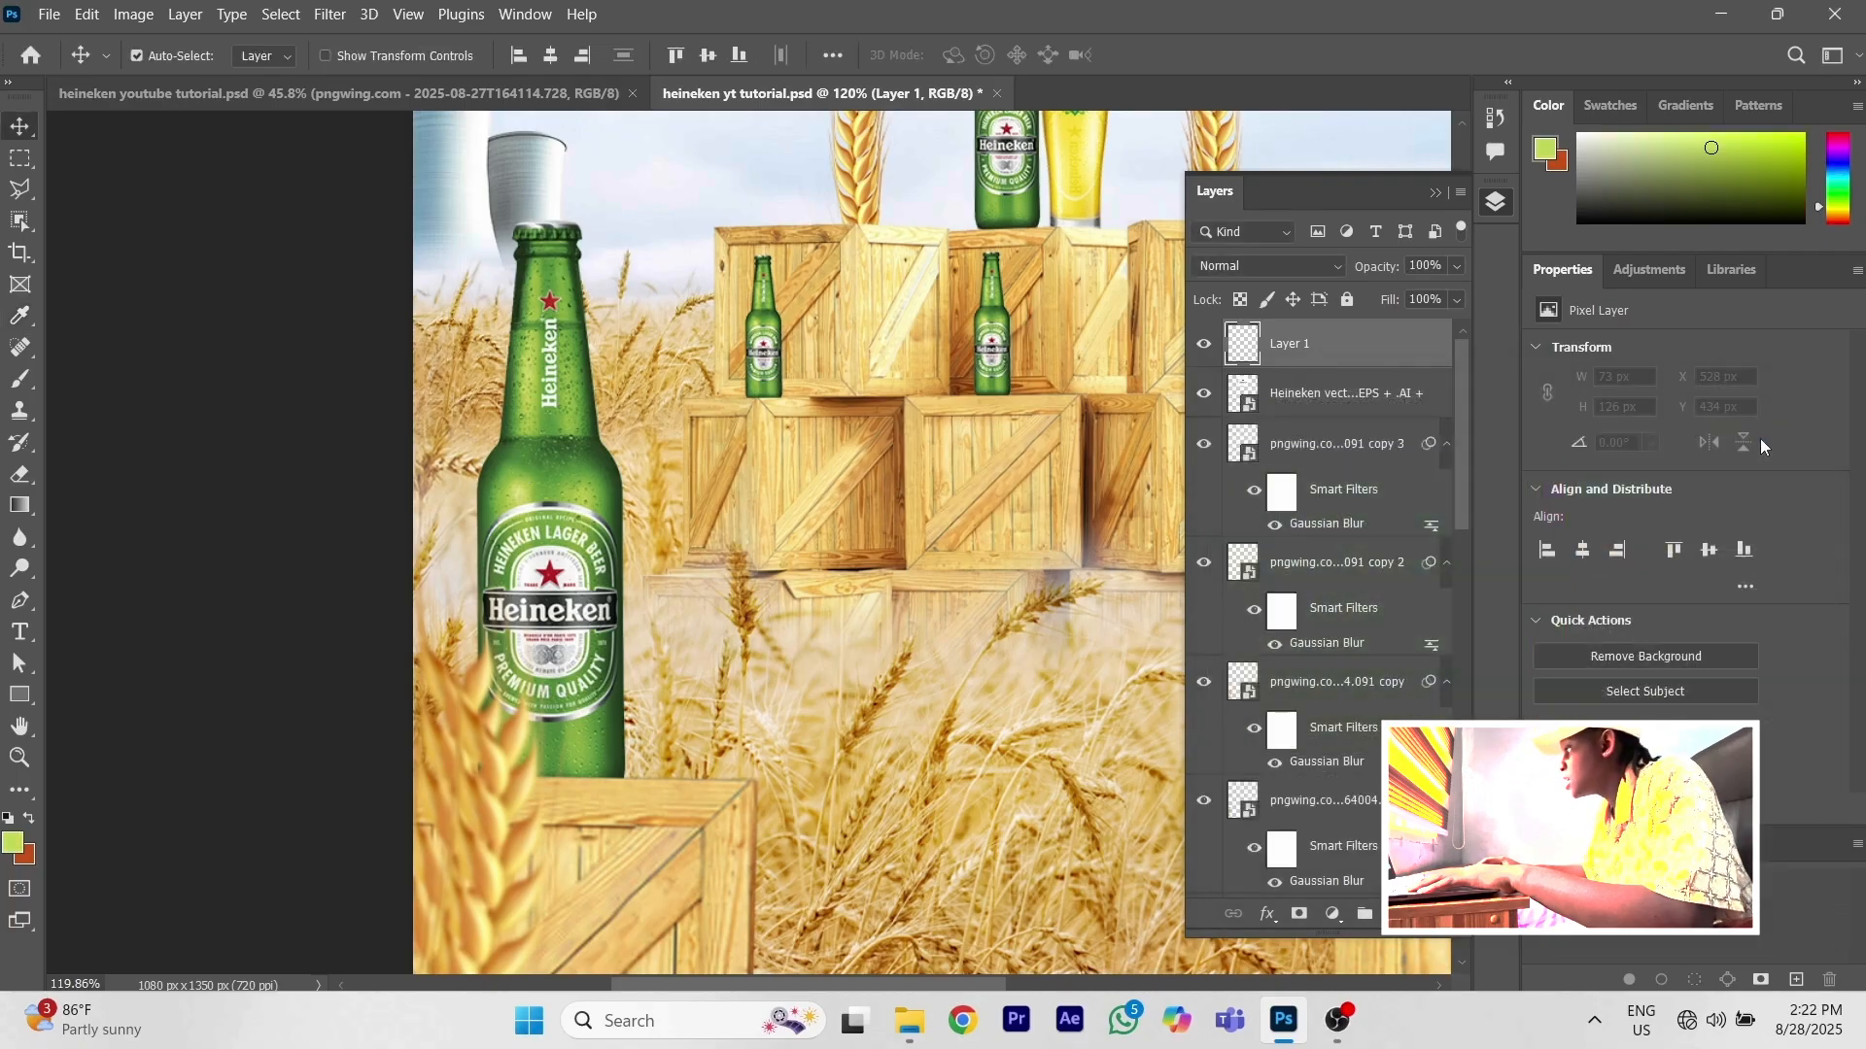
Set the empty top layer to Screen and brush green glow onto the large left bottle's shoulders and base with a 105 px soft brush
click(1328, 269)
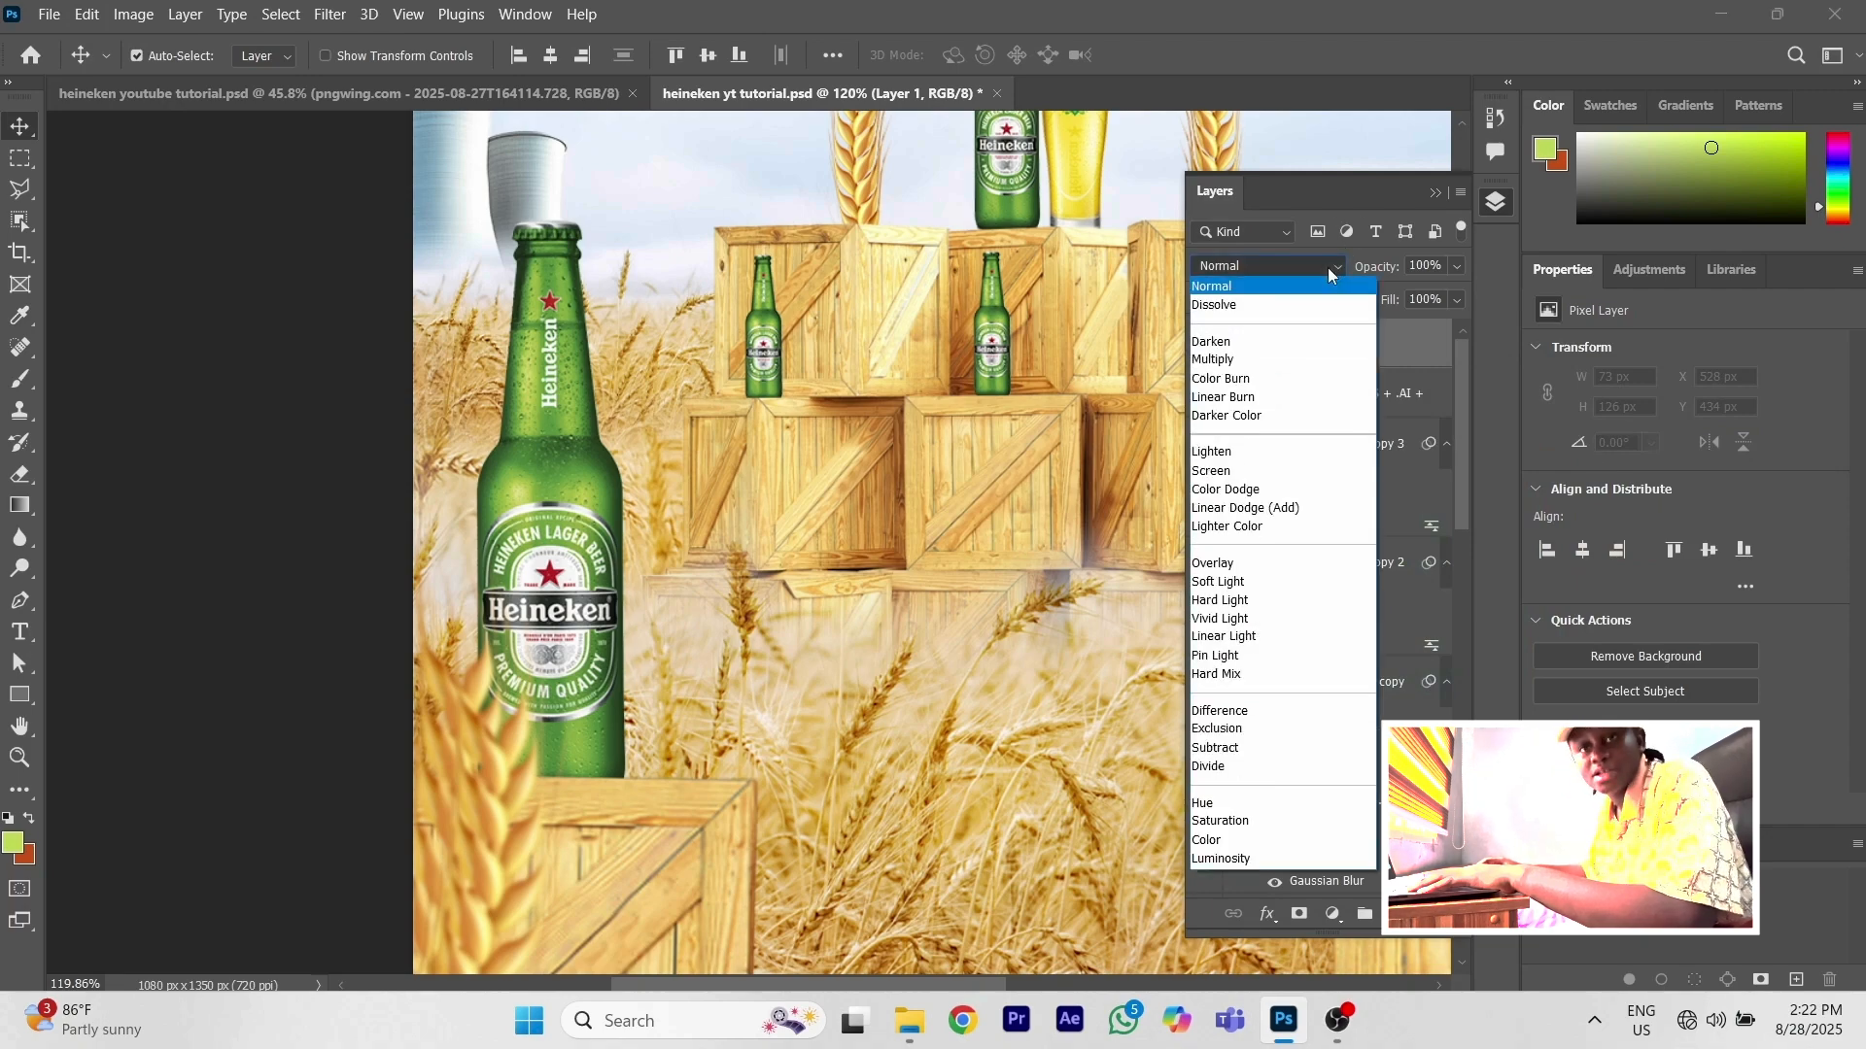
click(1229, 472)
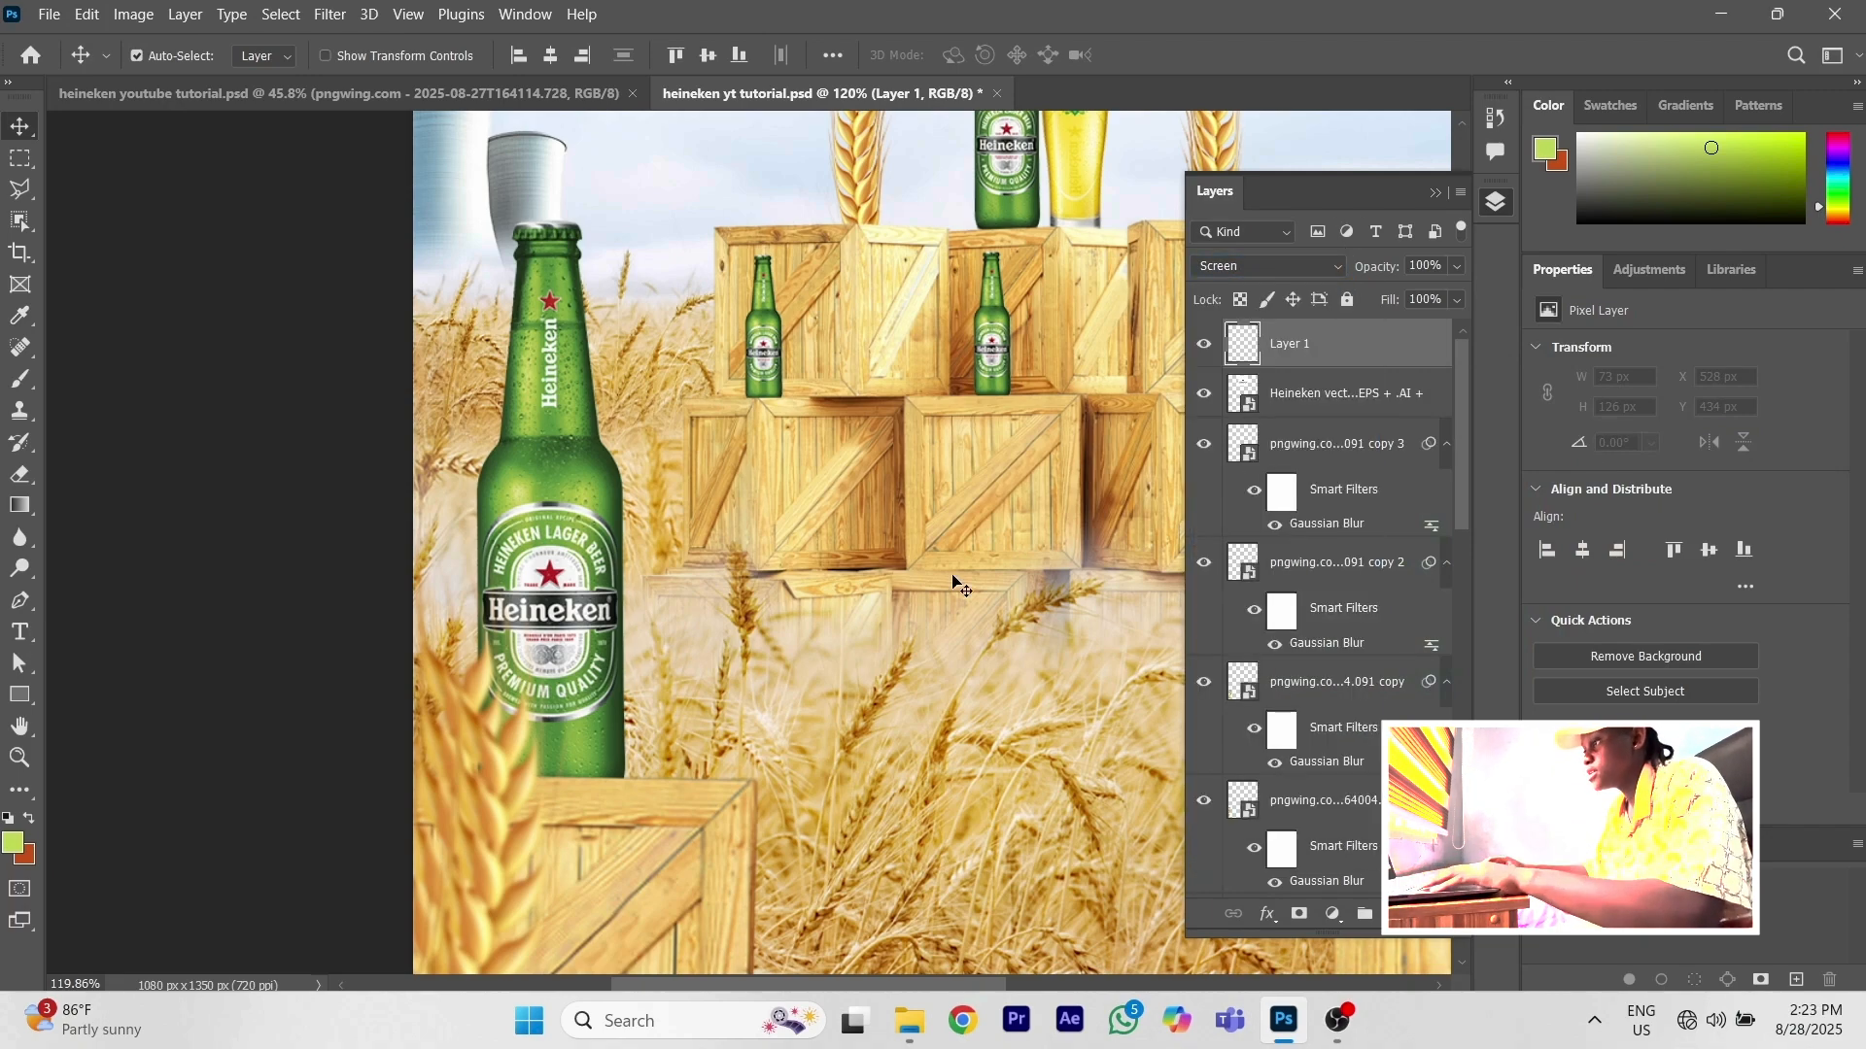
key(b)
scroll(242, 403, up, 4)
click(409, 472)
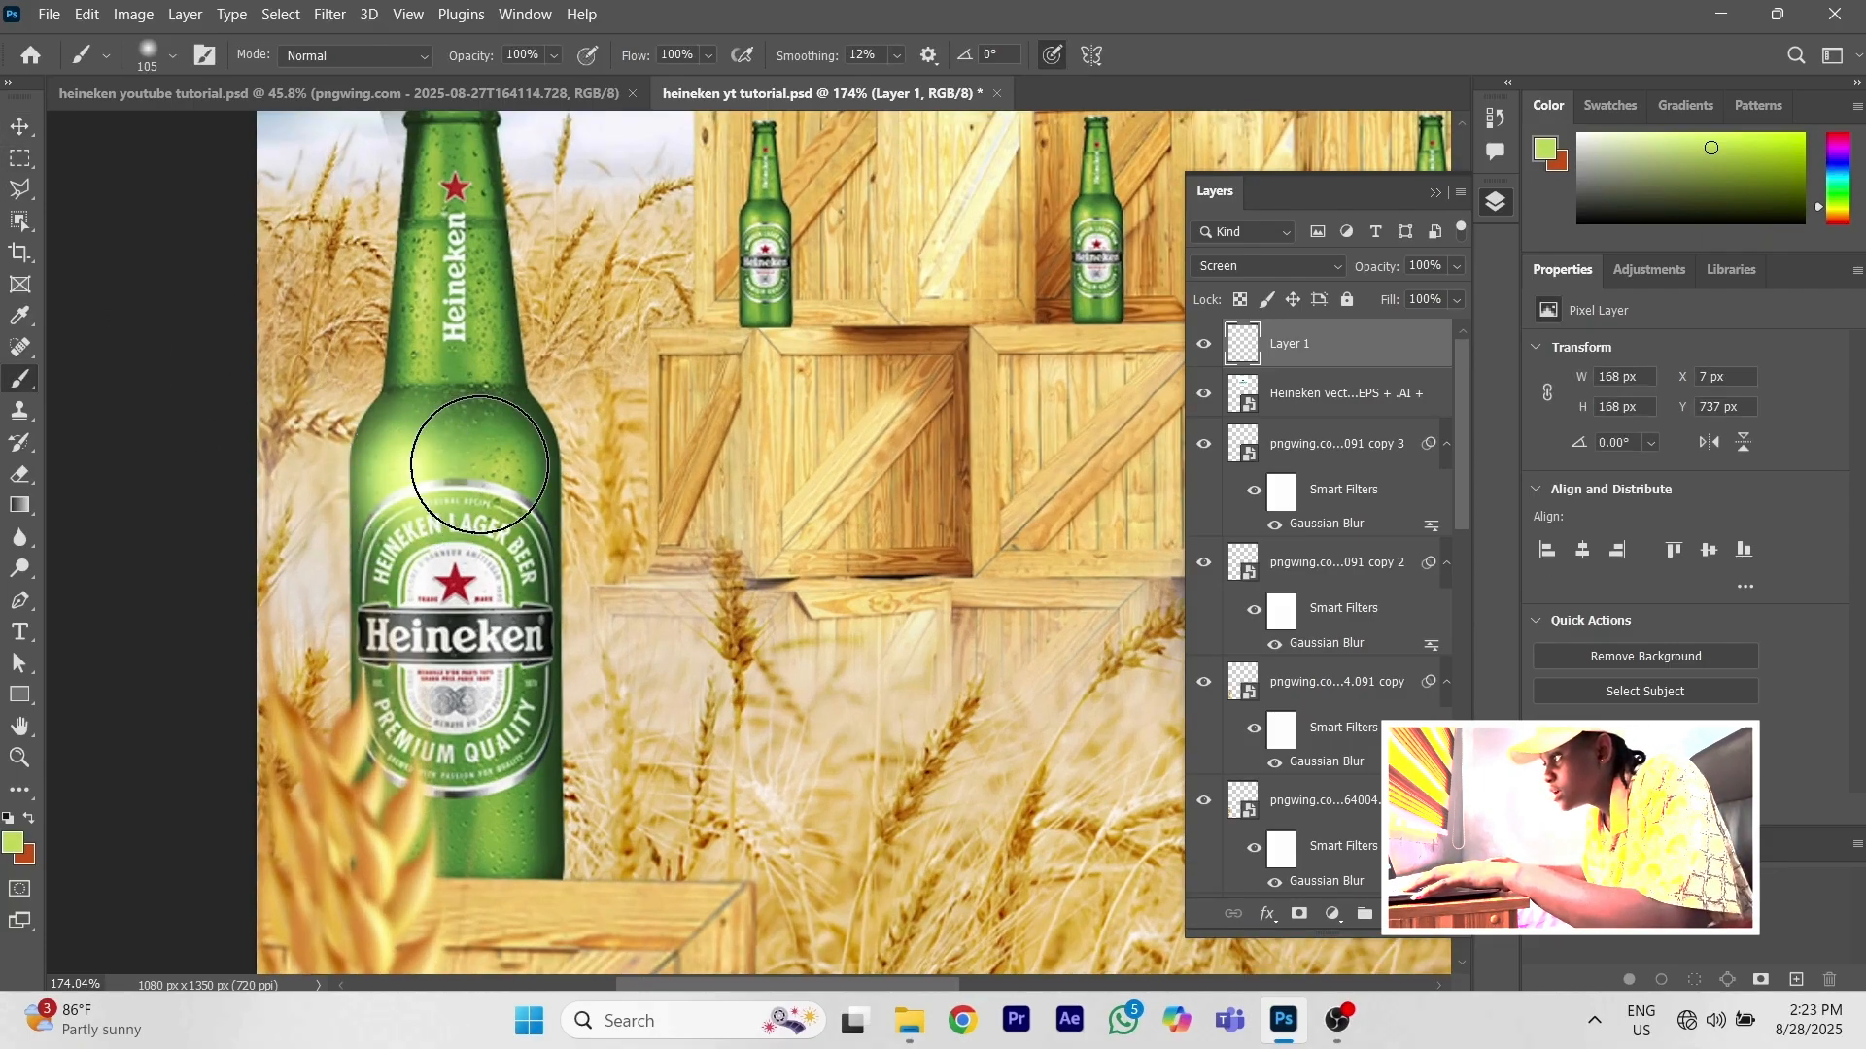
click(478, 464)
scroll(457, 661, down, 2)
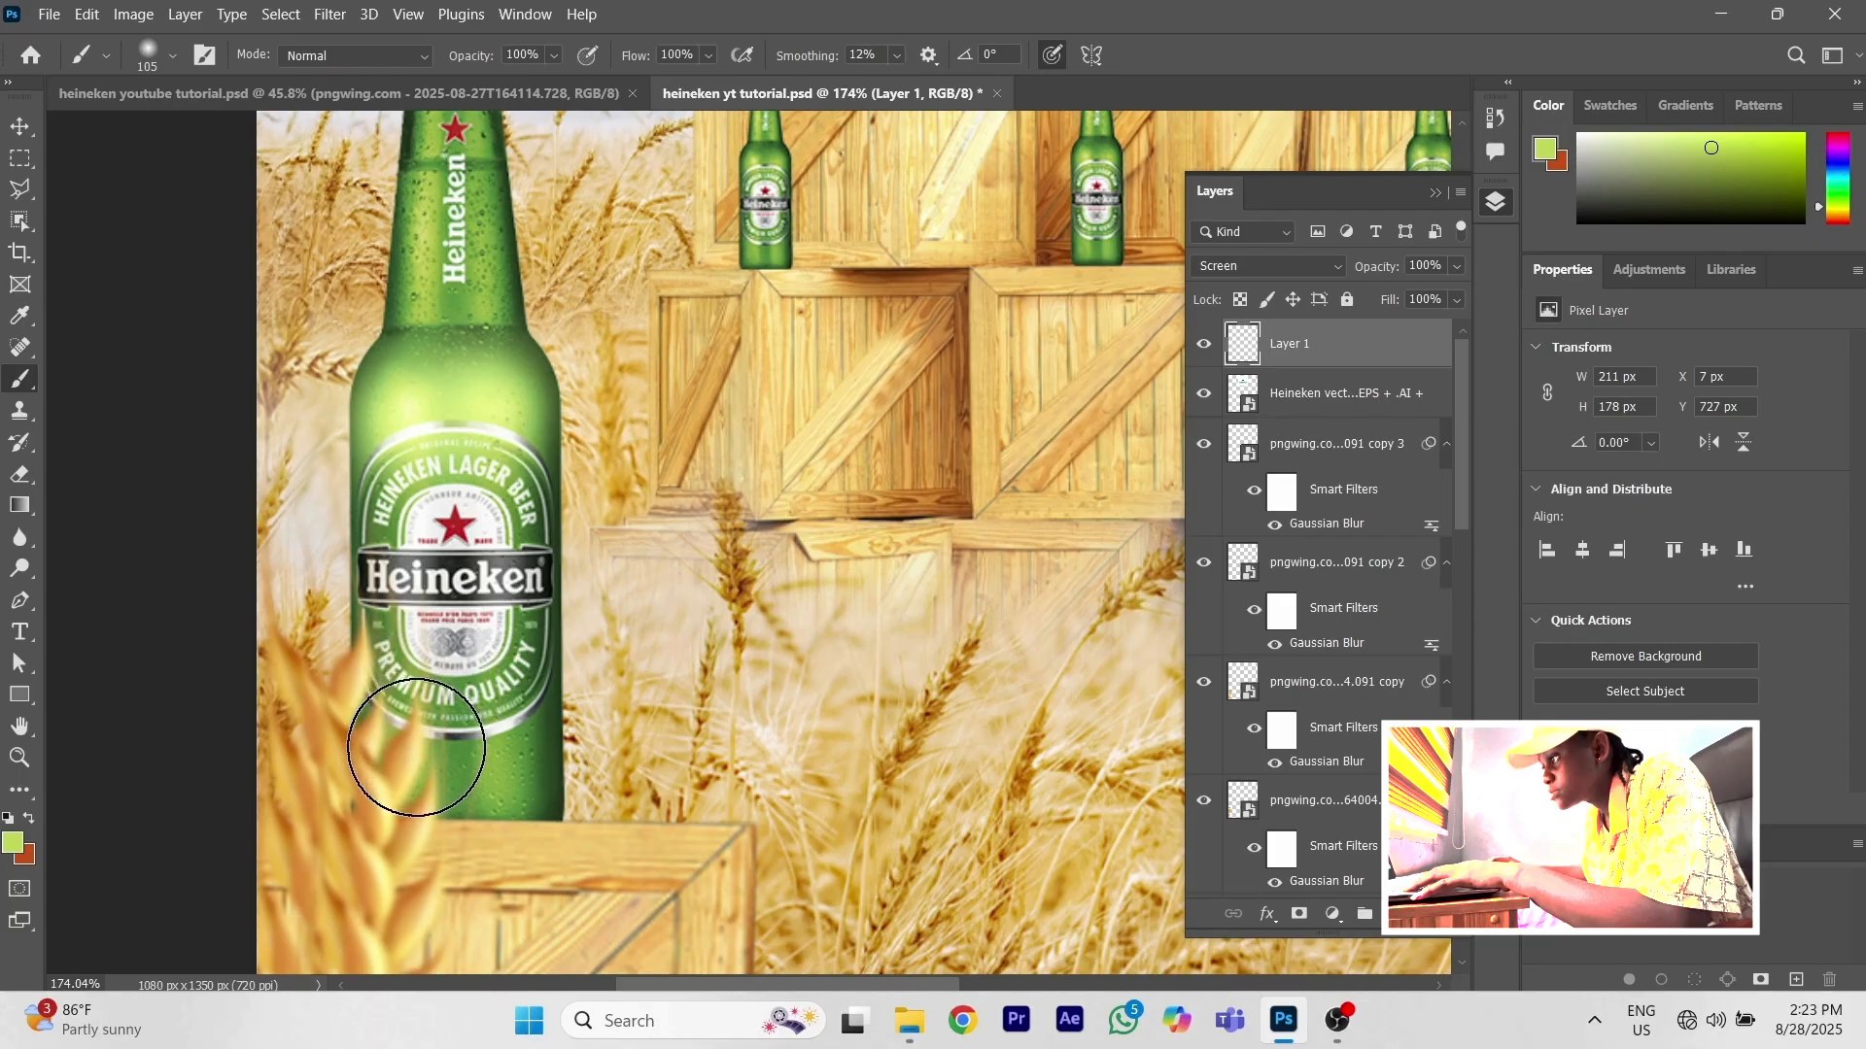
click(416, 748)
click(490, 746)
Reduce the brush to 39 px and paint green glow along the large left bottle's neck
scroll(476, 583, up, 3)
scroll(471, 541, up, 1)
right_click(483, 377)
click(641, 428)
key(Return)
mouse_move(432, 423)
mouse_down()
mouse_move(434, 347)
mouse_move(469, 363)
mouse_up()
drag(486, 476, 474, 282)
scroll(490, 403, down, 3)
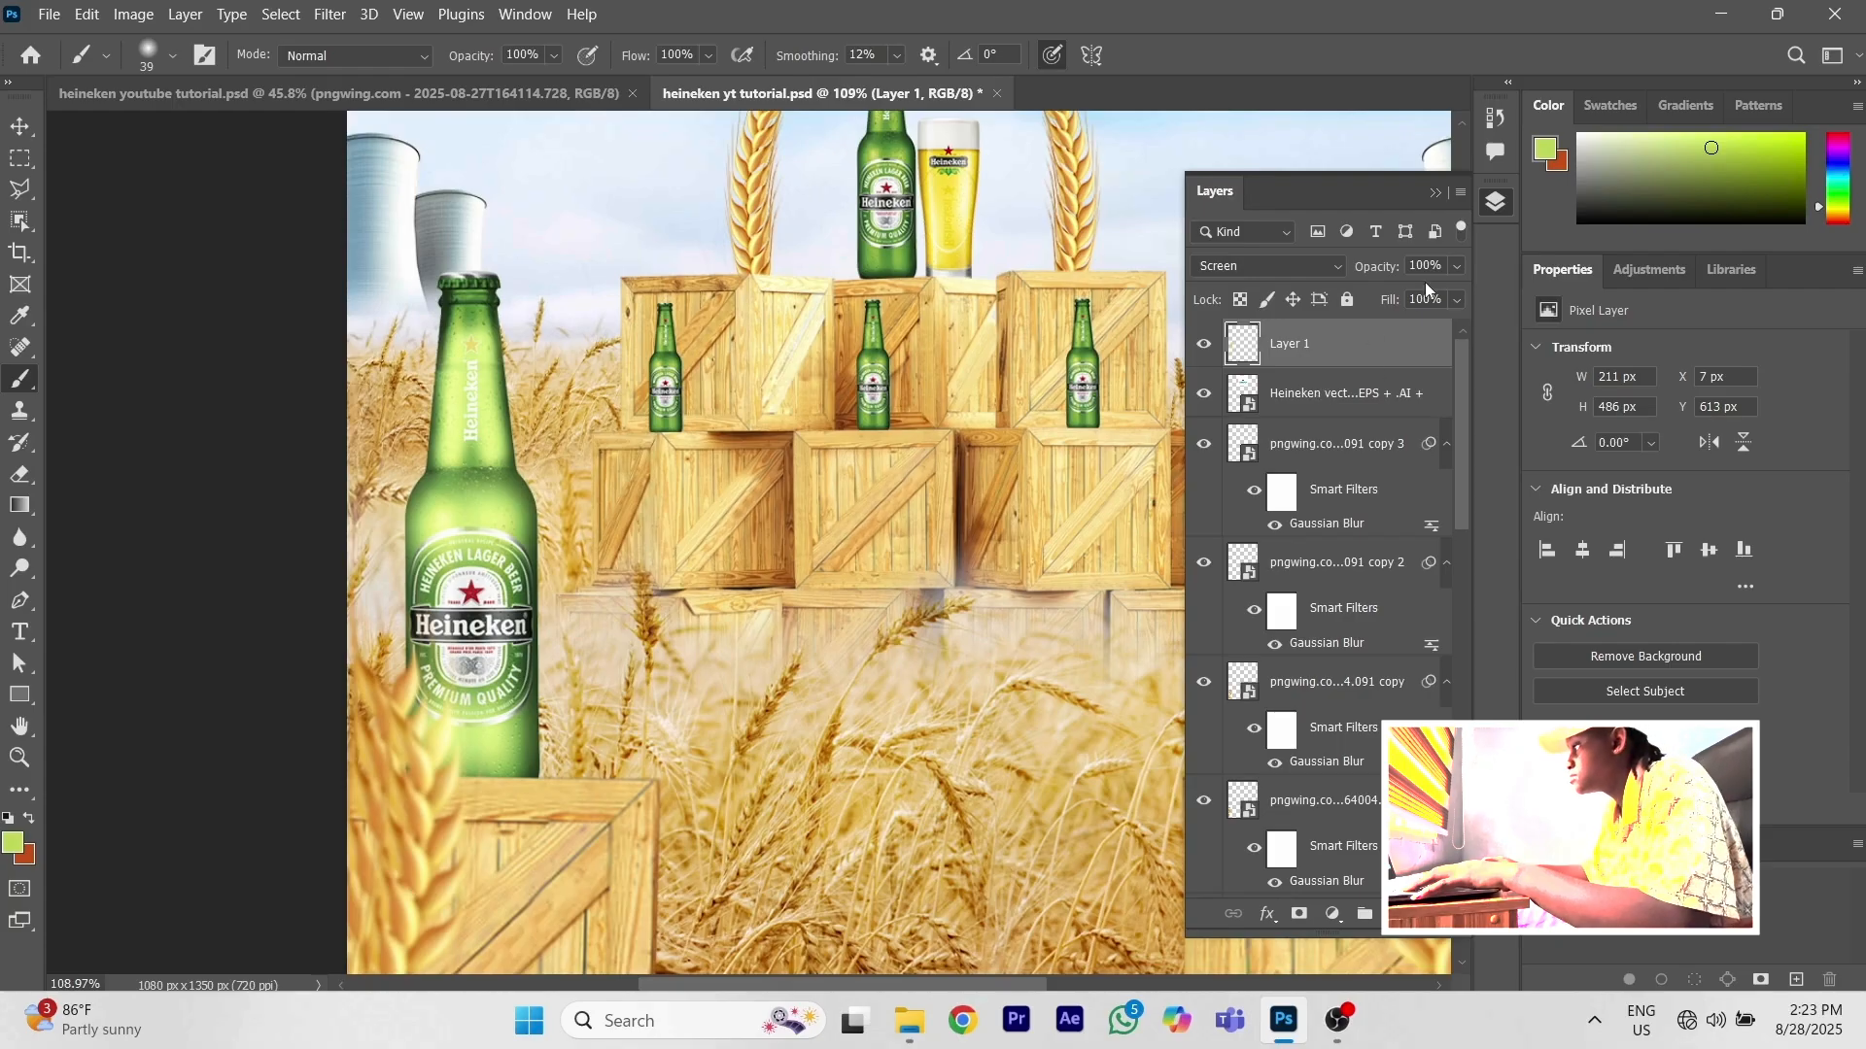
Lower the large bottle's glow layer to 47% opacity and compare the bottle with the glow hidden and shown
click(1456, 267)
click(1391, 293)
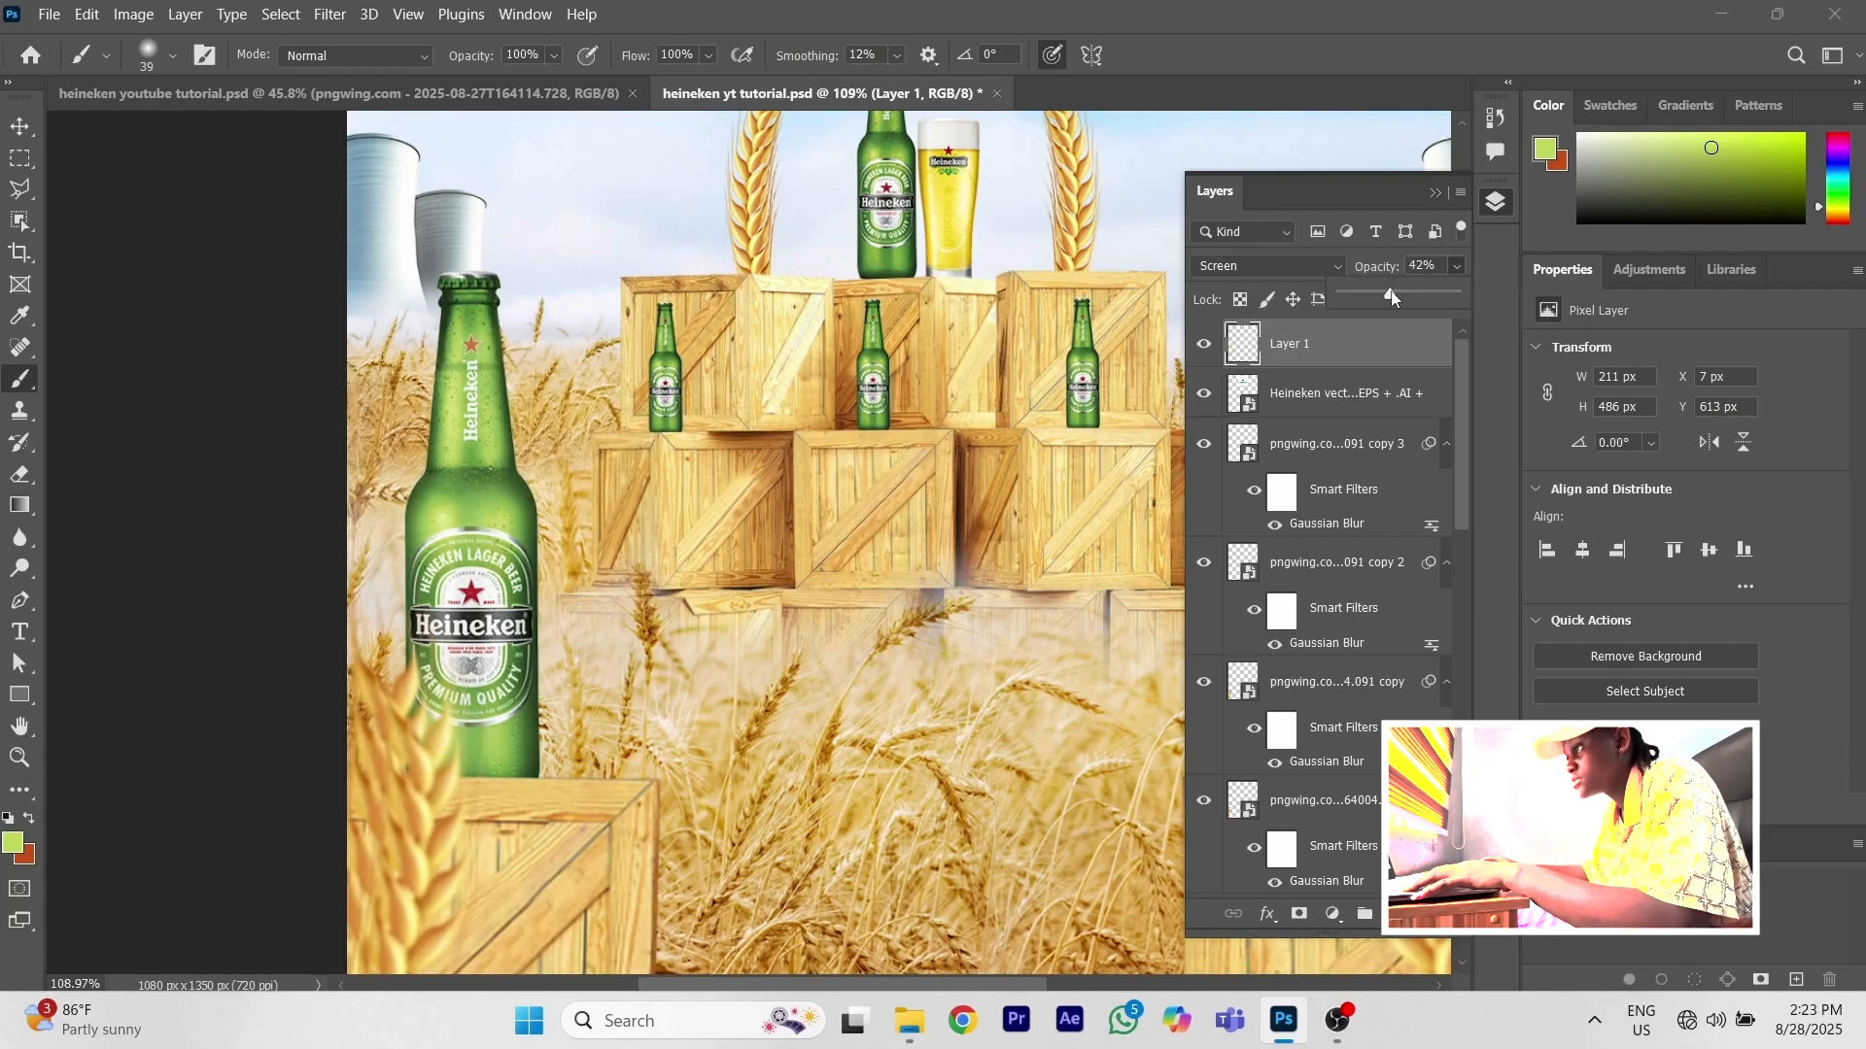
click(1205, 348)
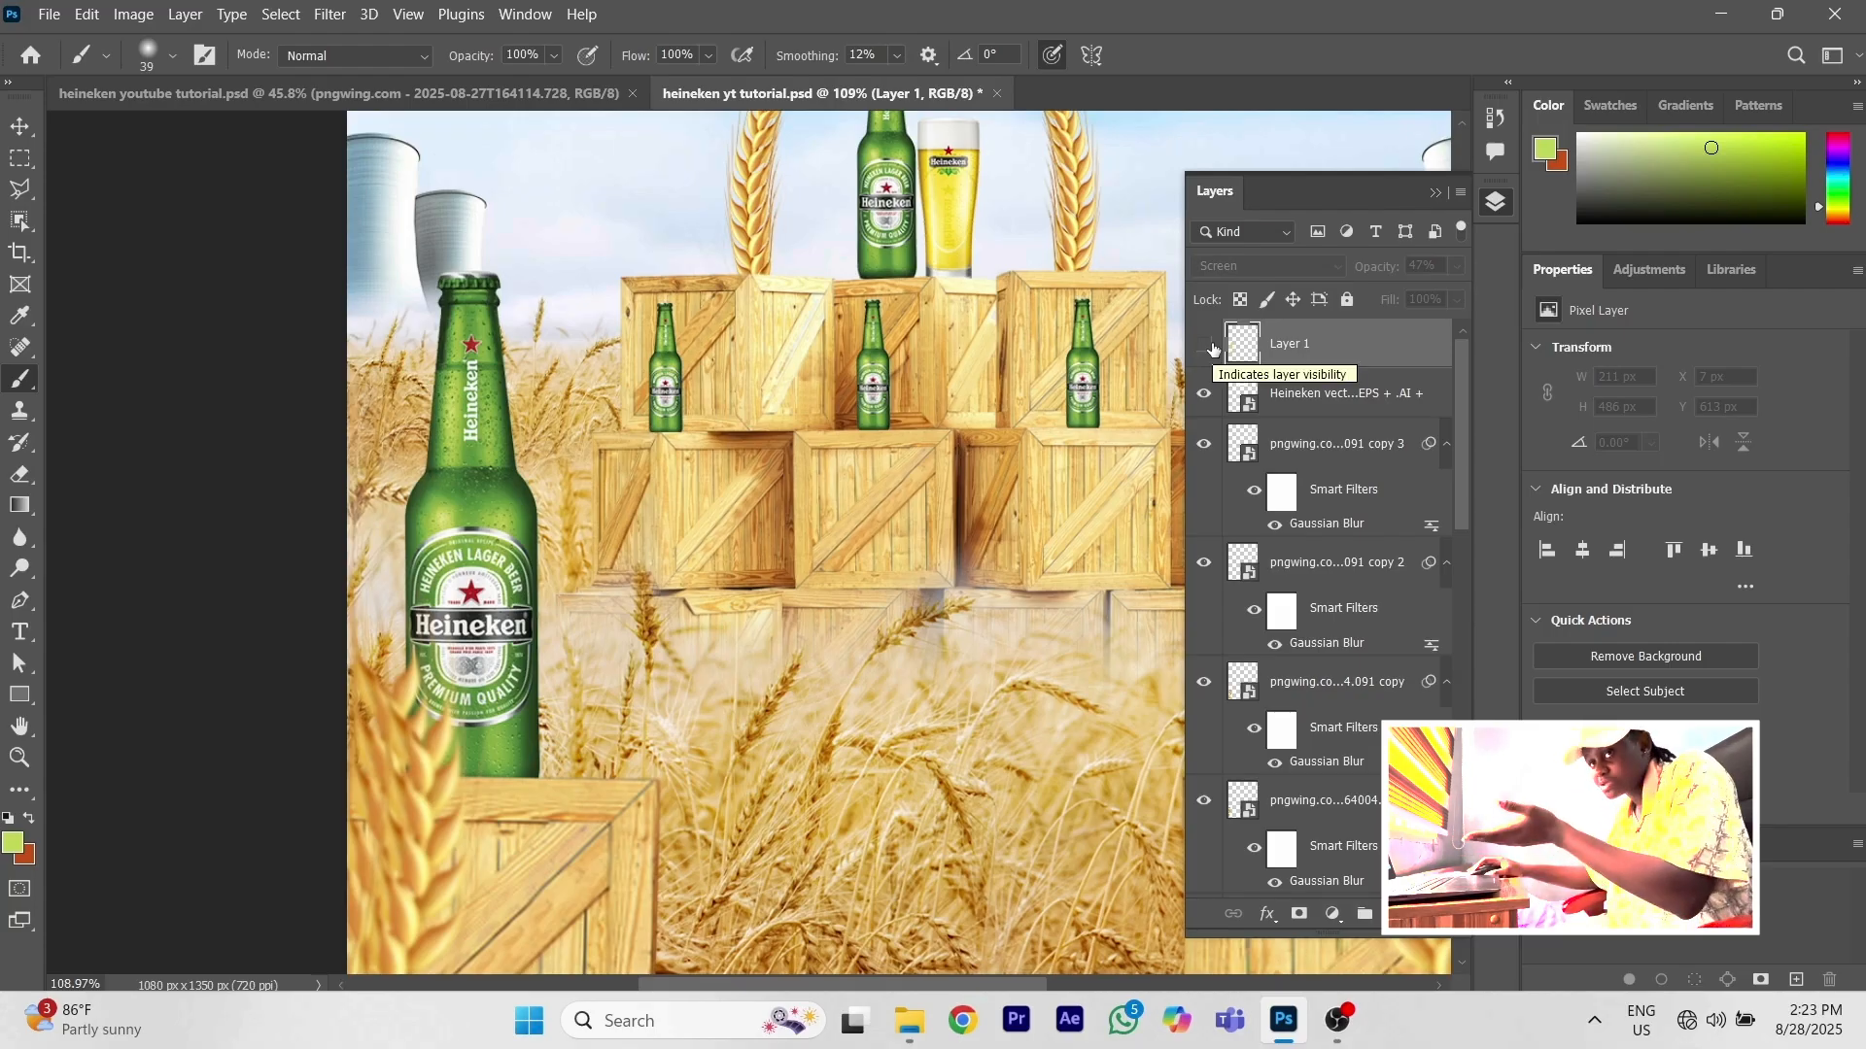
click(1206, 347)
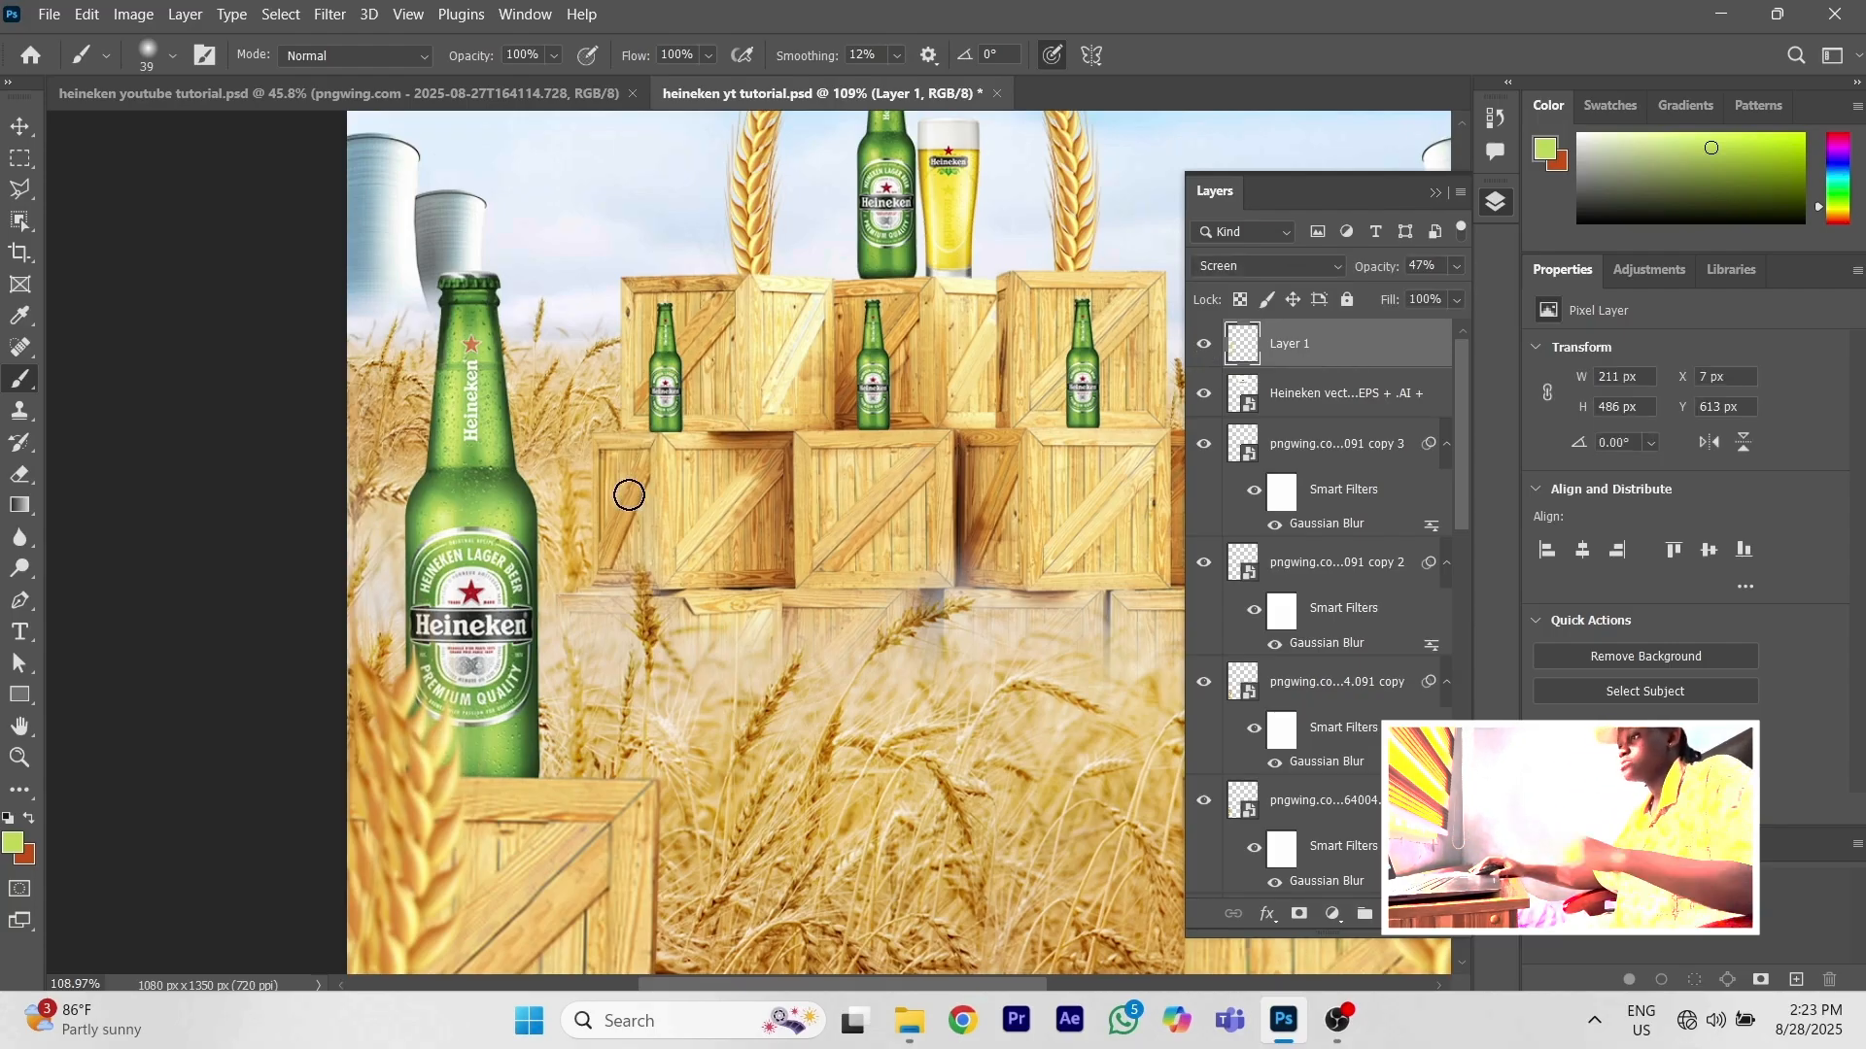
Add a new layer on top and brush green glow across the shoulders of the central bottle beside the beer glass at 39 px
scroll(719, 466, down, 3)
scroll(743, 476, right, 2)
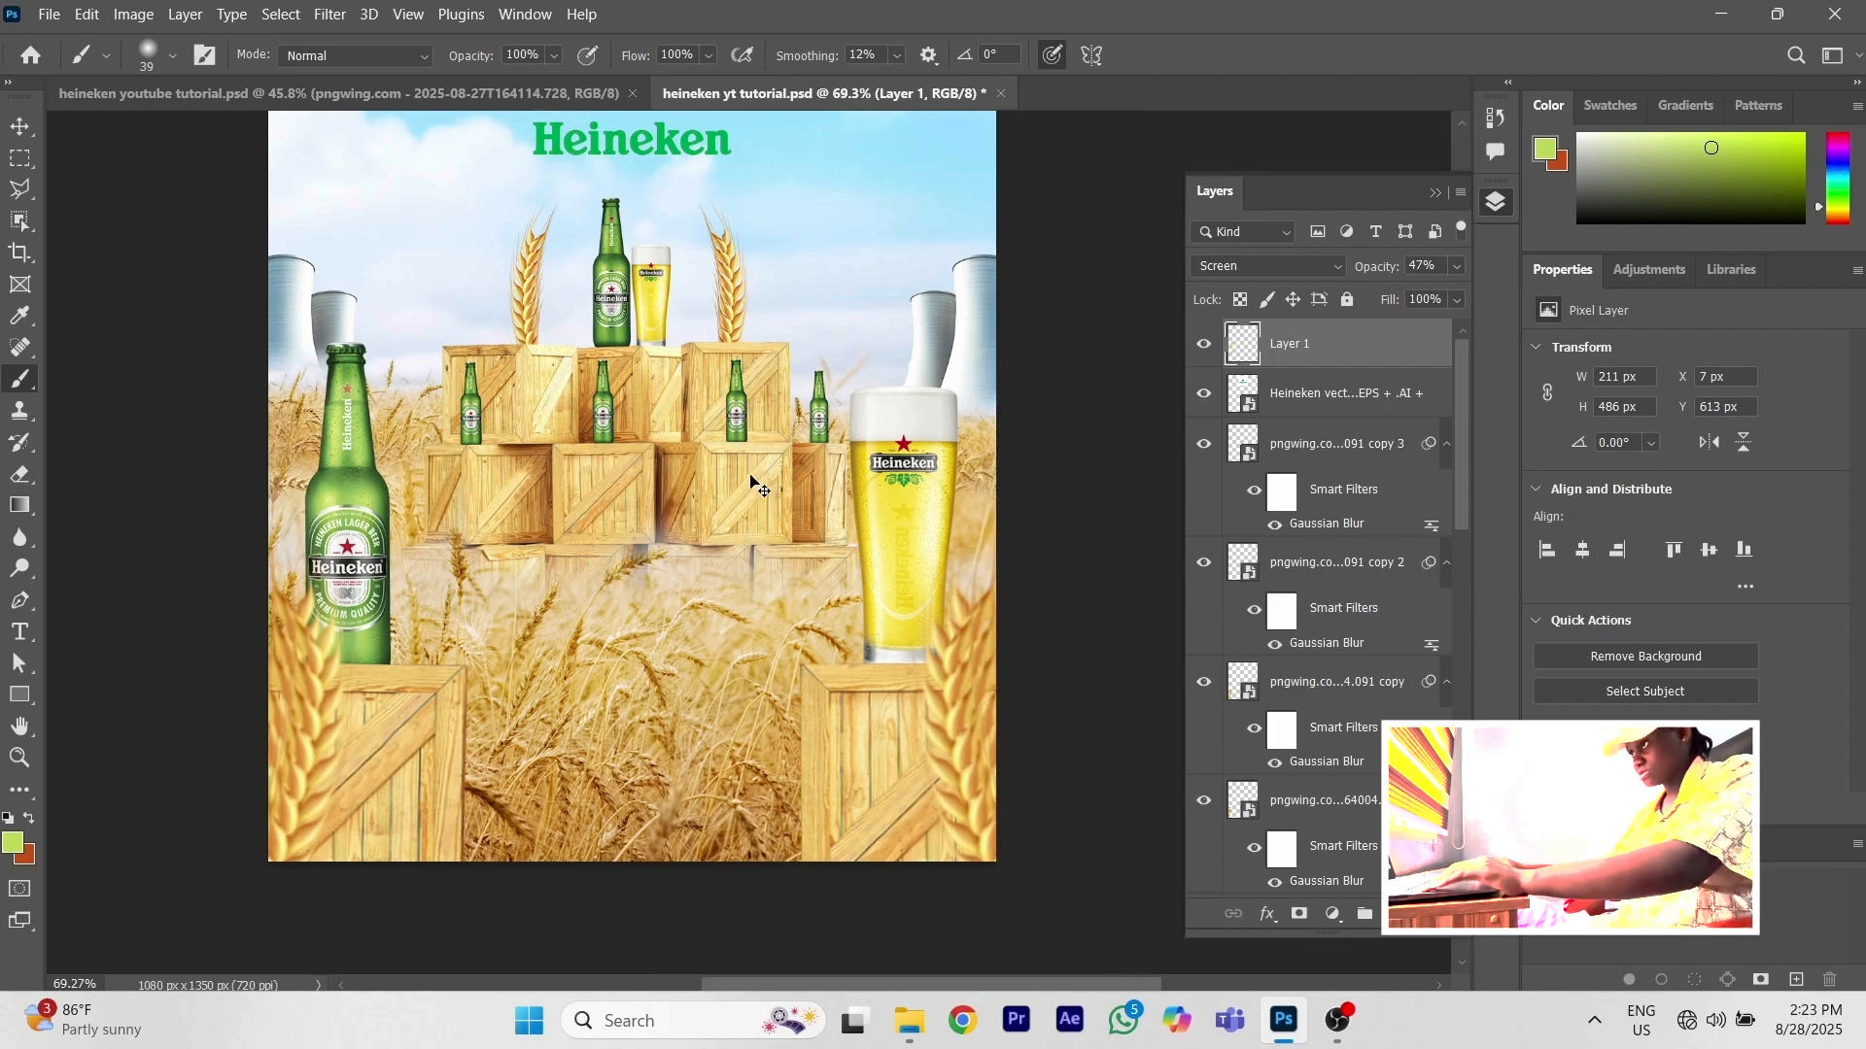
scroll(746, 476, right, 2)
scroll(364, 377, up, 5)
scroll(458, 388, down, 1)
scroll(887, 425, up, 4)
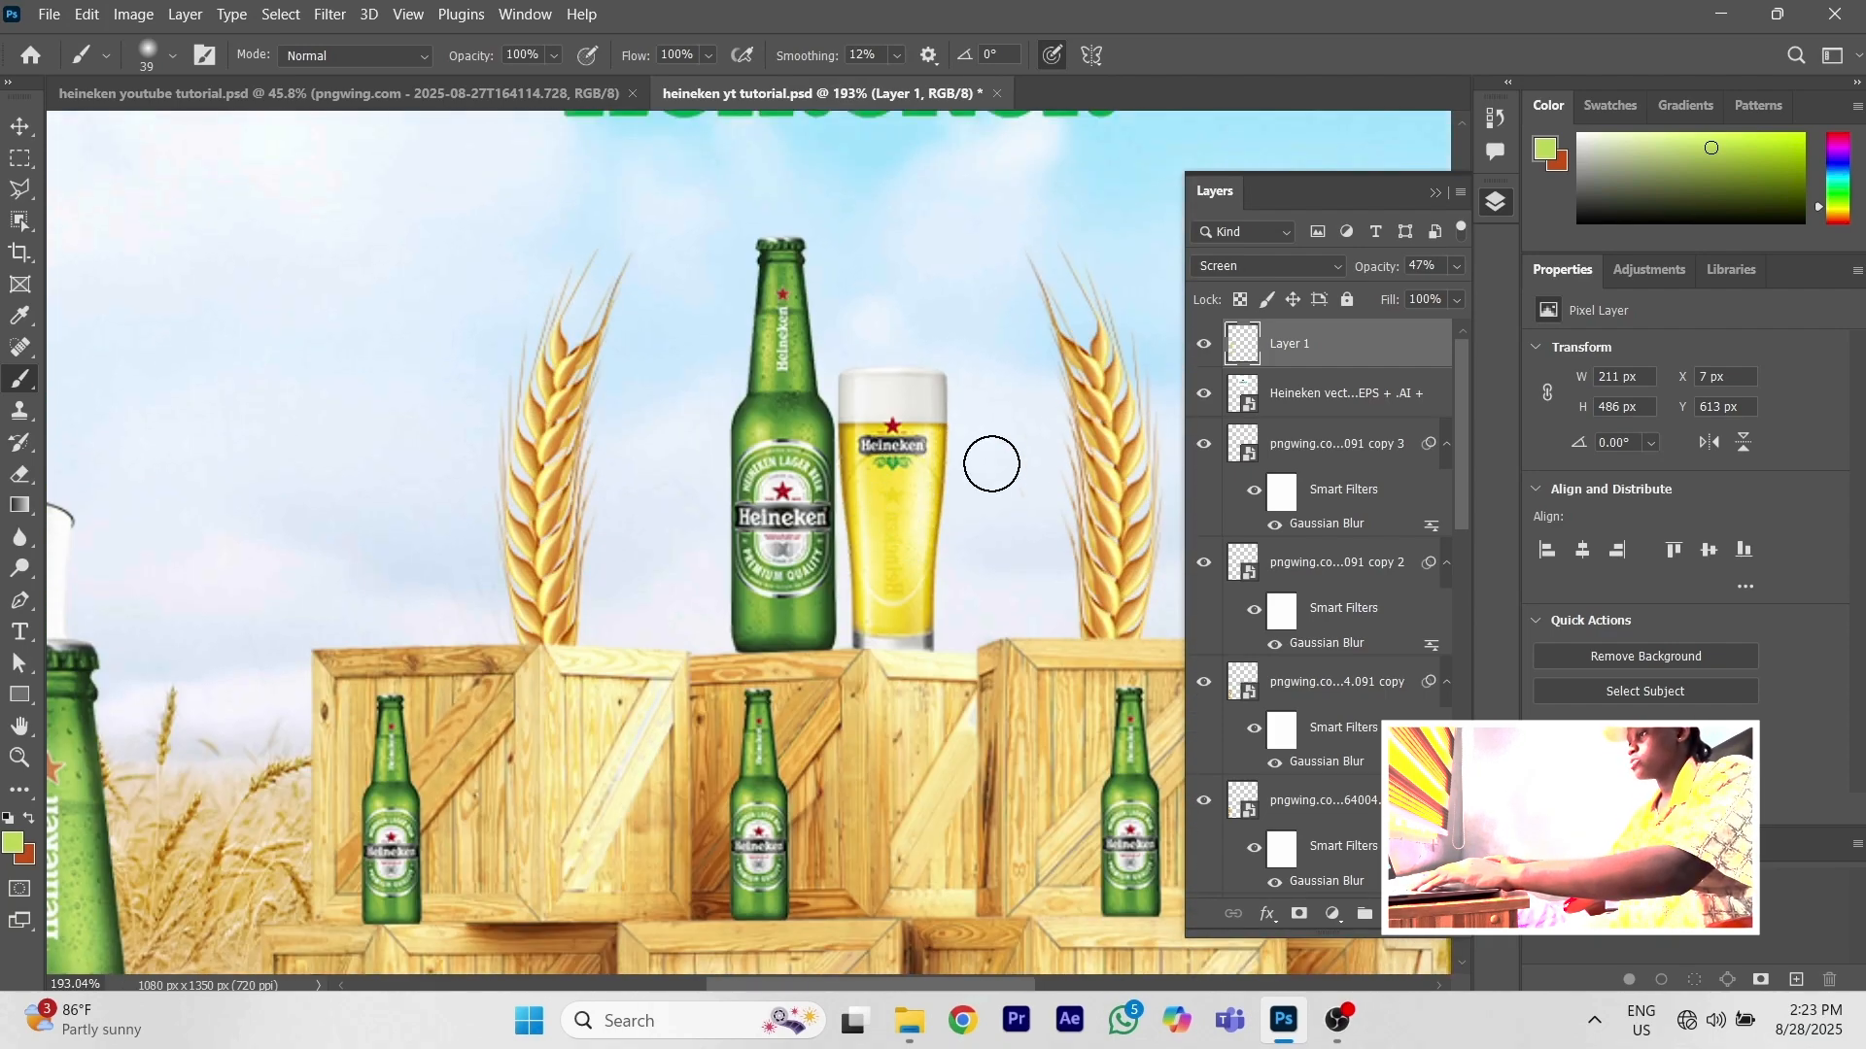
scroll(1020, 433, right, 1)
key(ctrl+shift+alt+n)
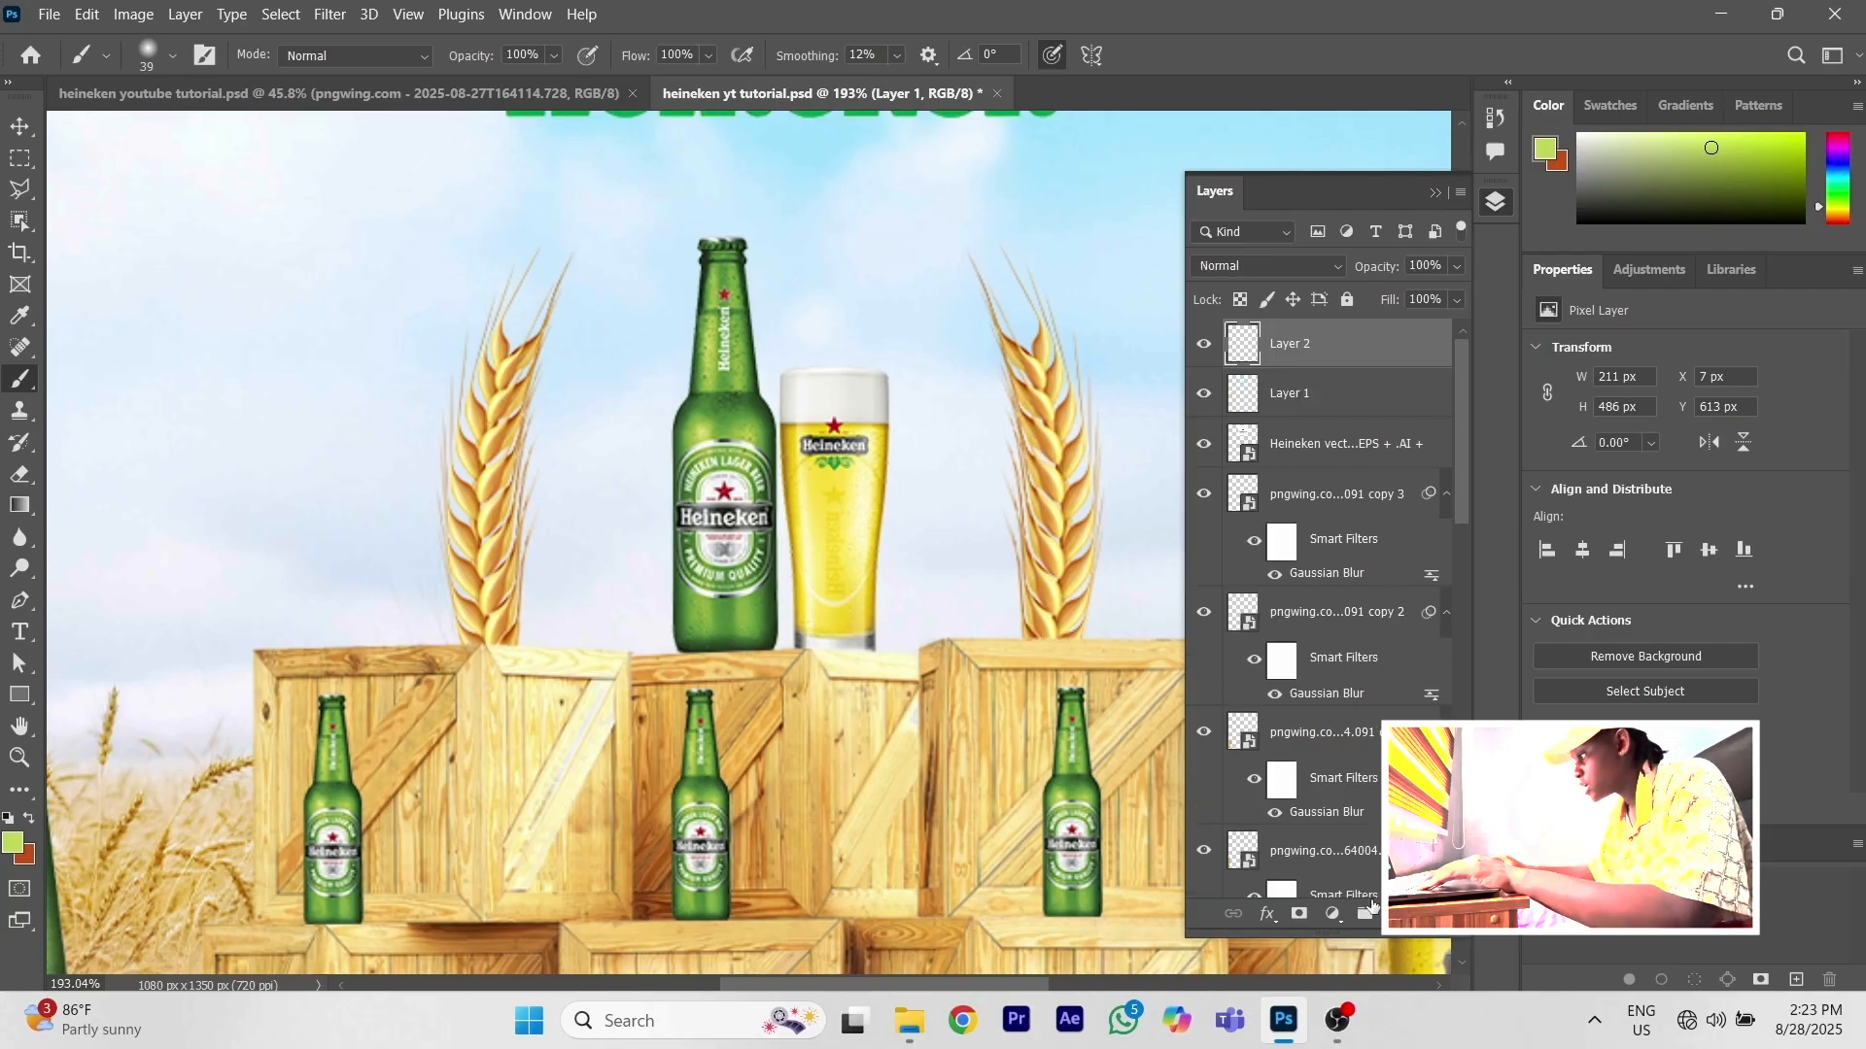
scroll(833, 657, up, 6)
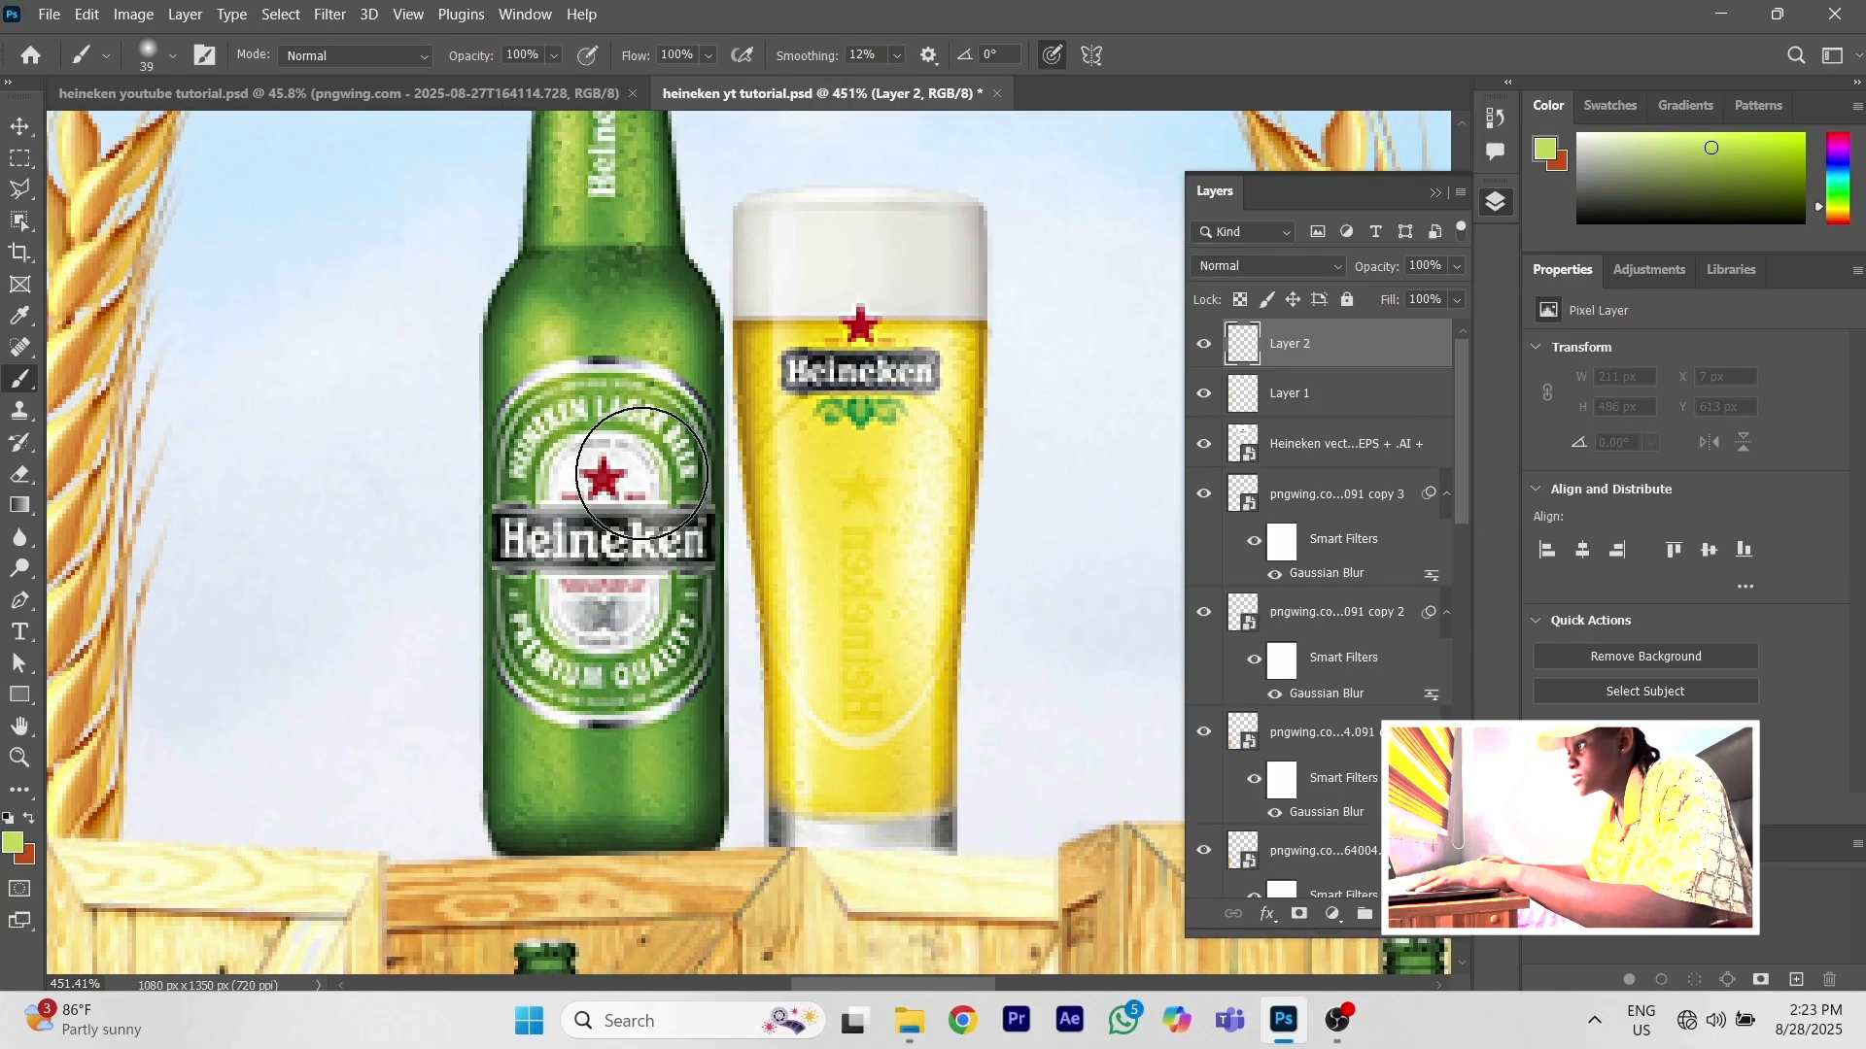
scroll(640, 473, up, 2)
right_click(675, 449)
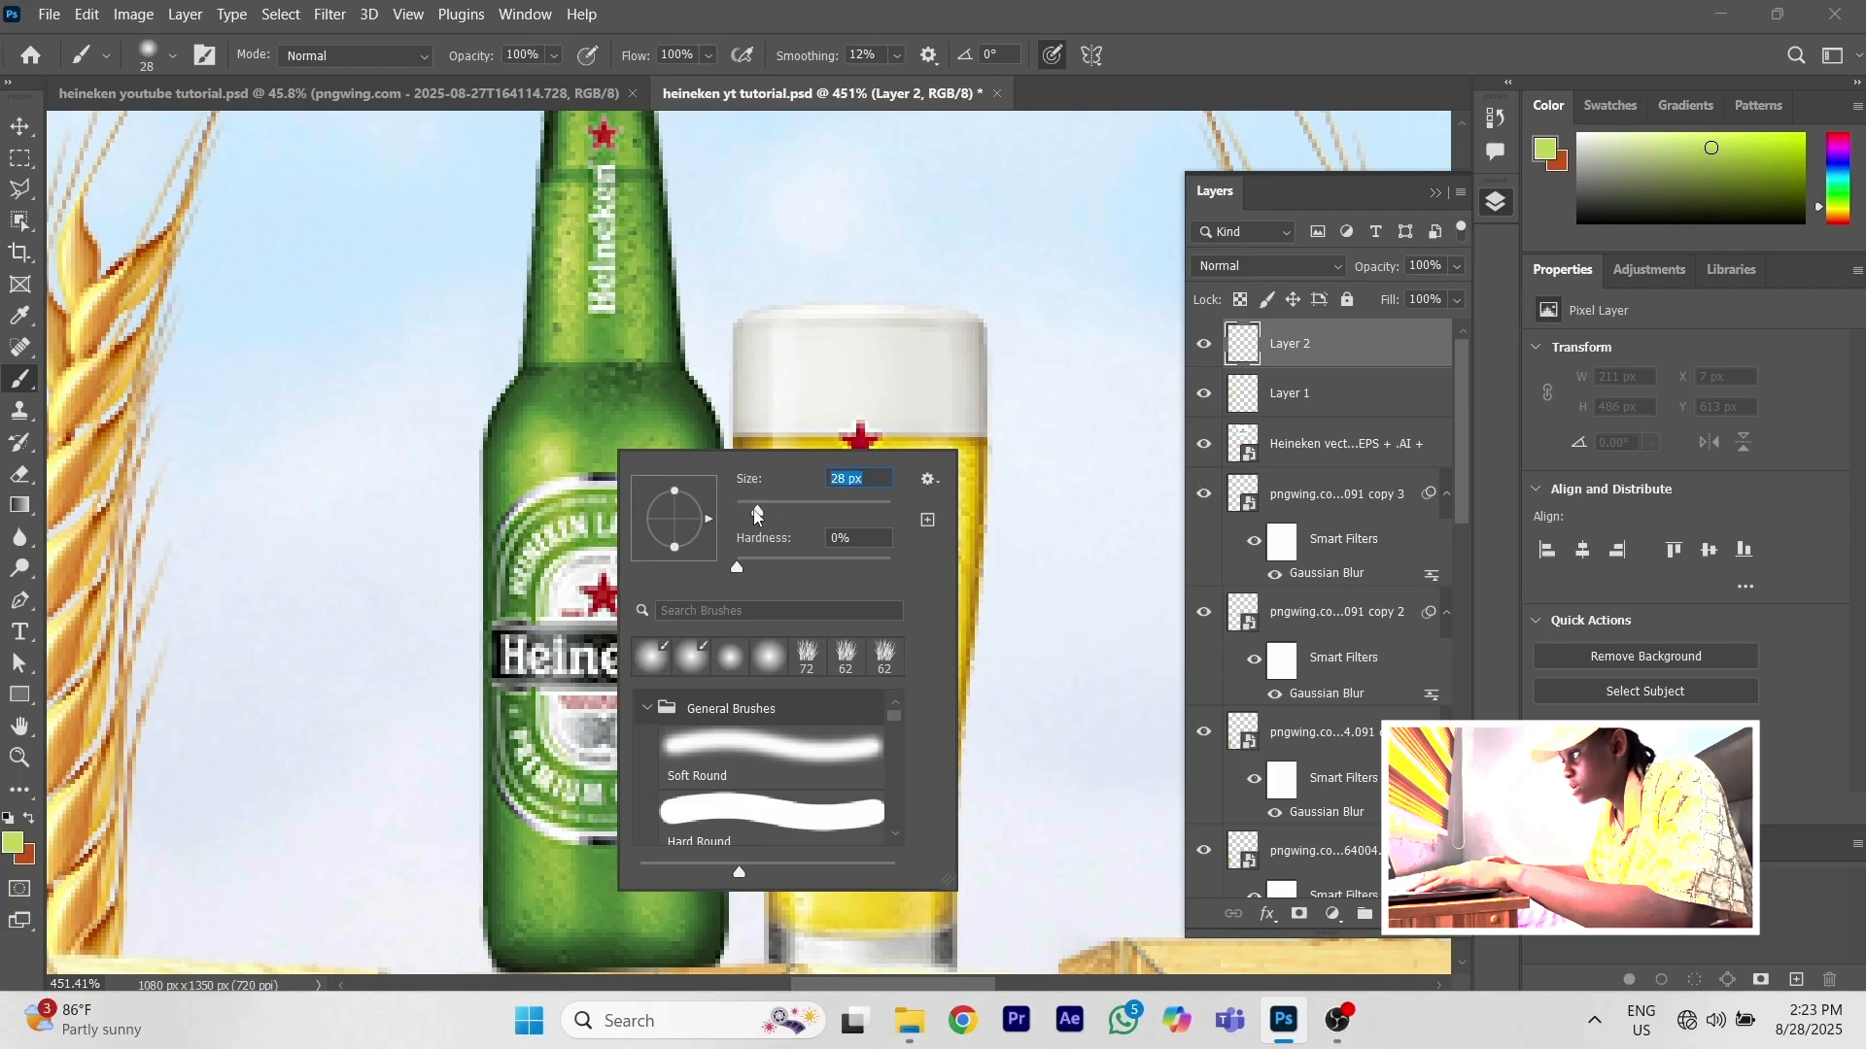
click(564, 456)
click(642, 457)
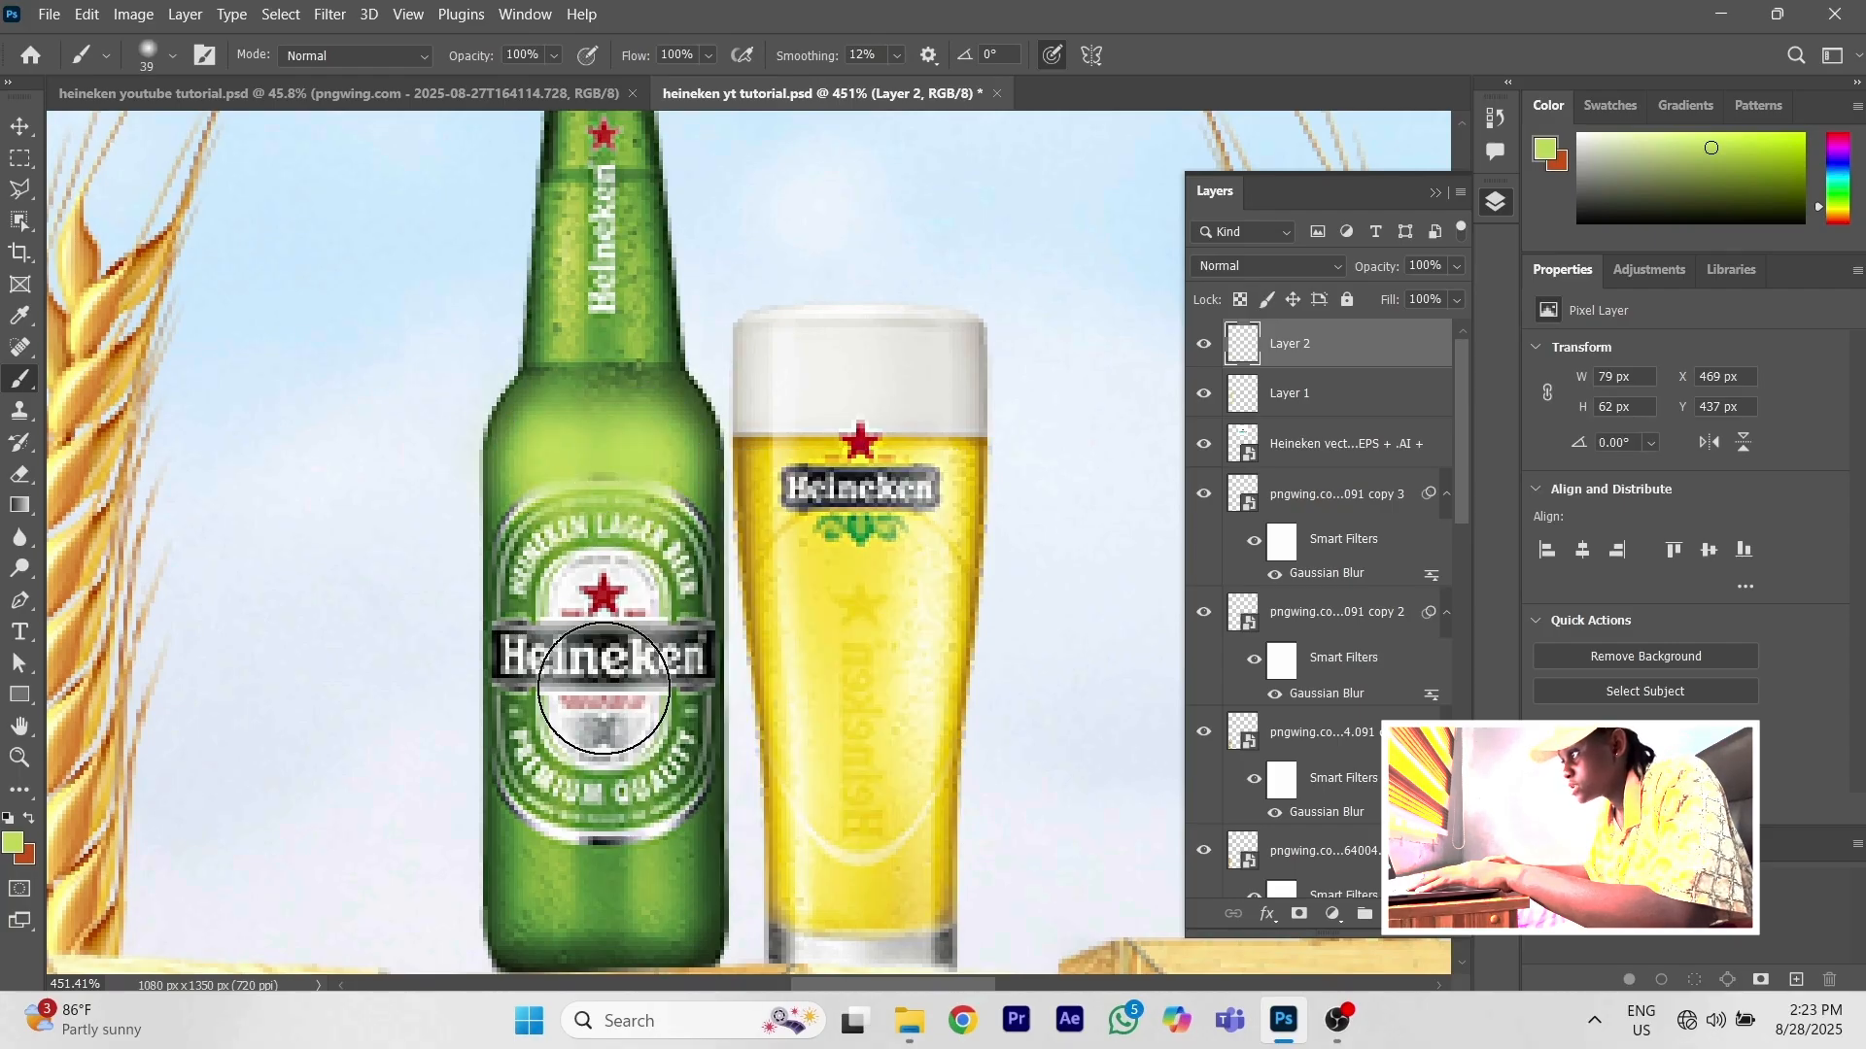
Set the central bottle's glow layer to Screen and brush green glow onto the bottle's base
click(1277, 270)
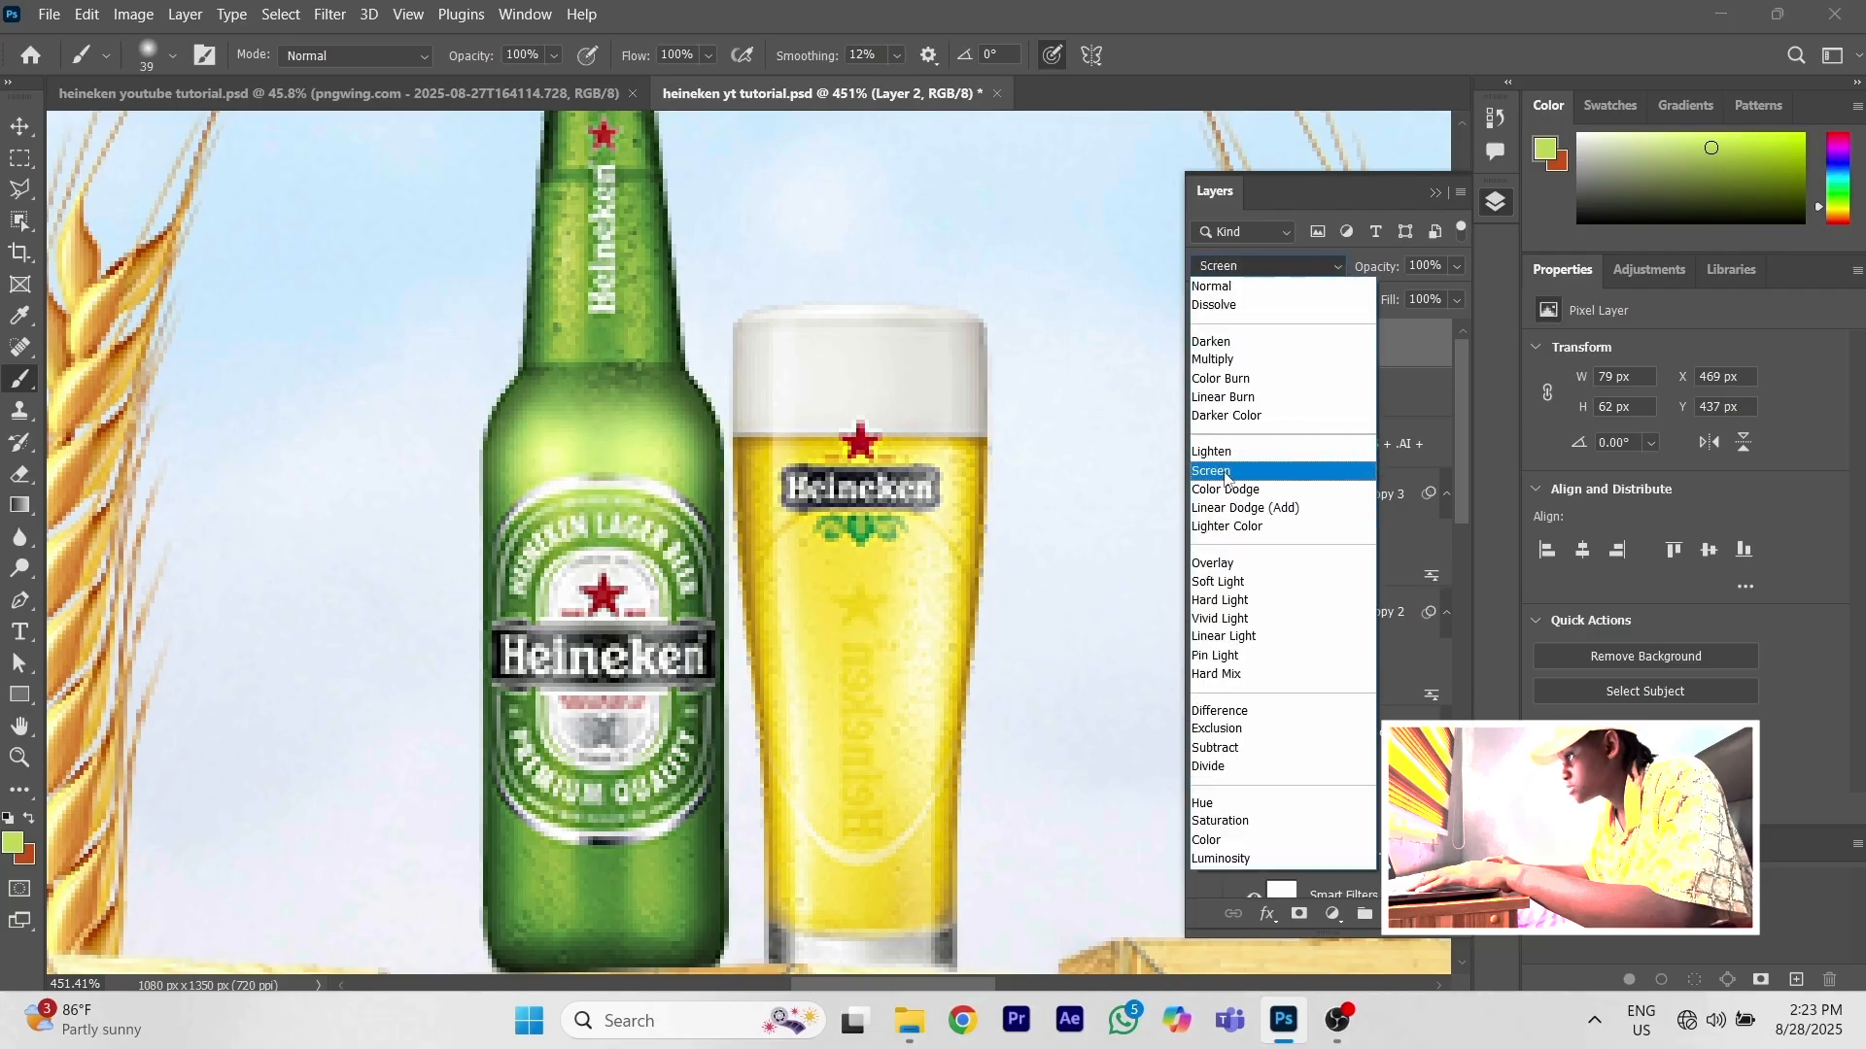
click(1234, 472)
click(566, 880)
click(626, 879)
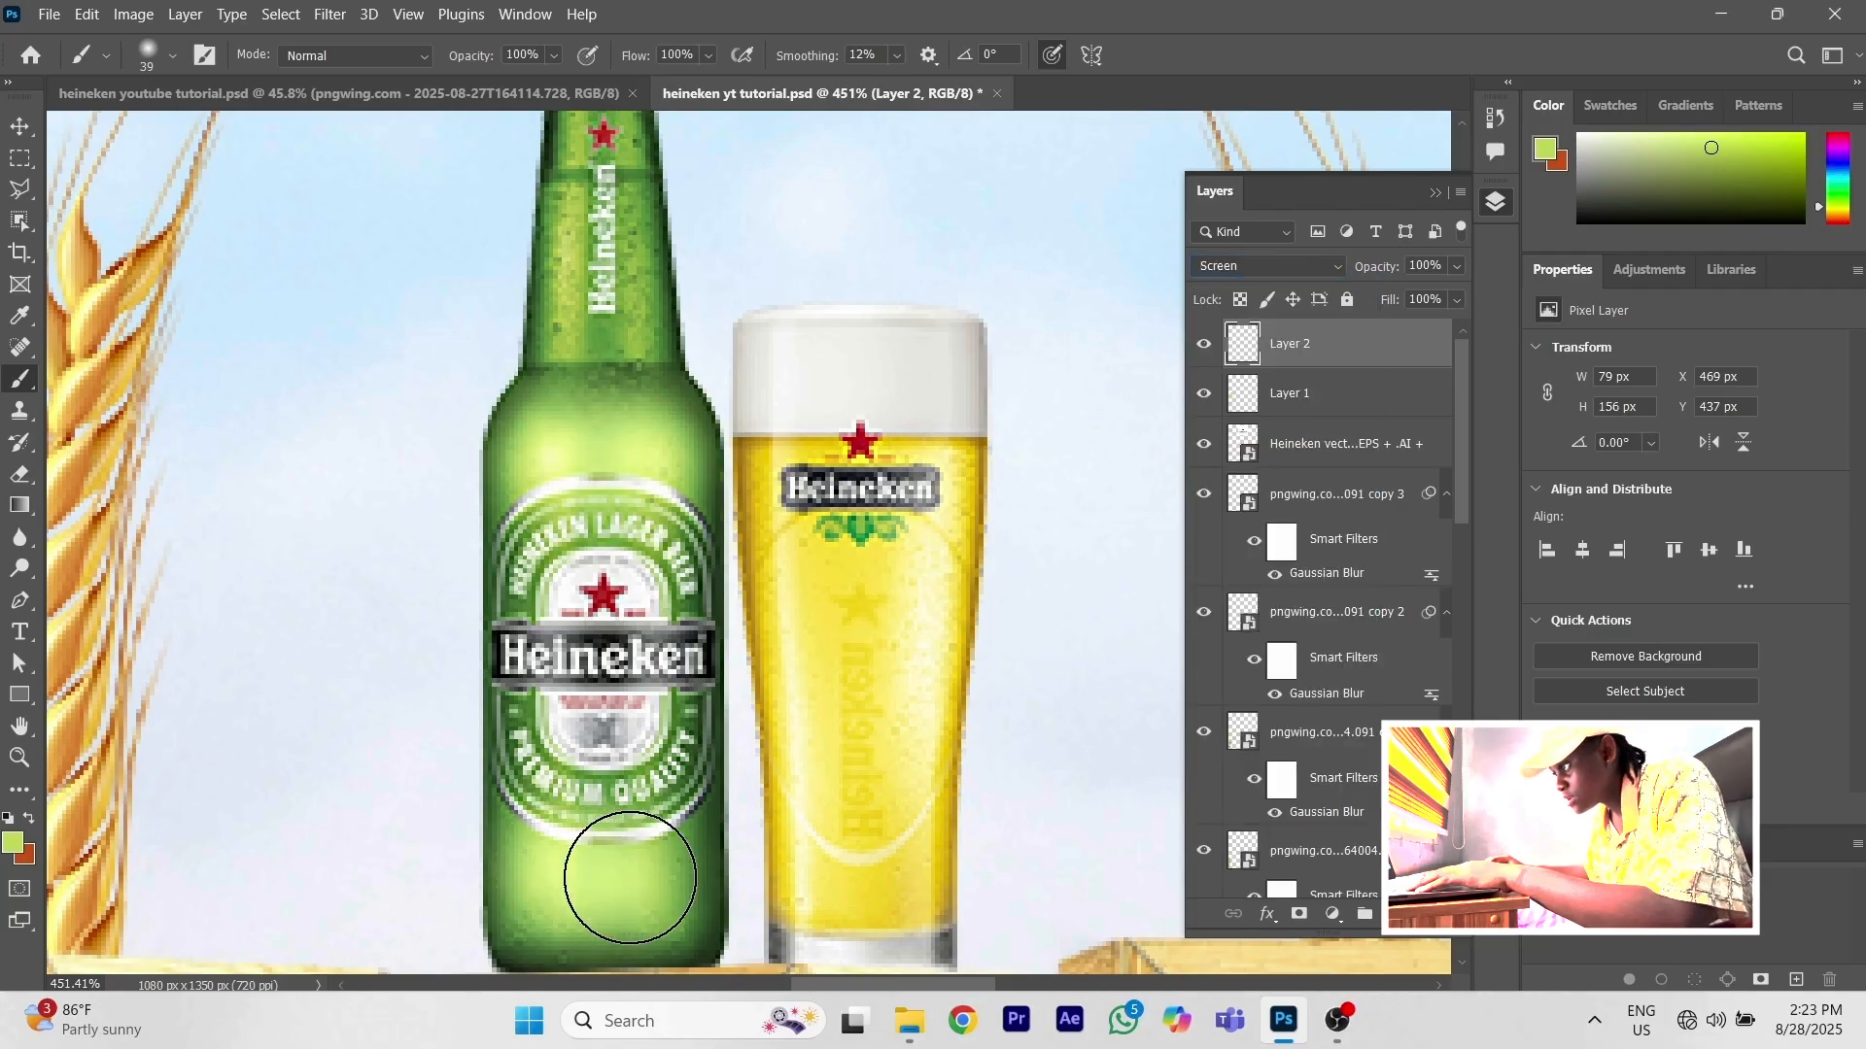
Paint glow along the central bottle's neck with a 23 px brush and lower its glow layer to 65% opacity
scroll(544, 449, up, 1)
scroll(585, 435, up, 1)
right_click(763, 503)
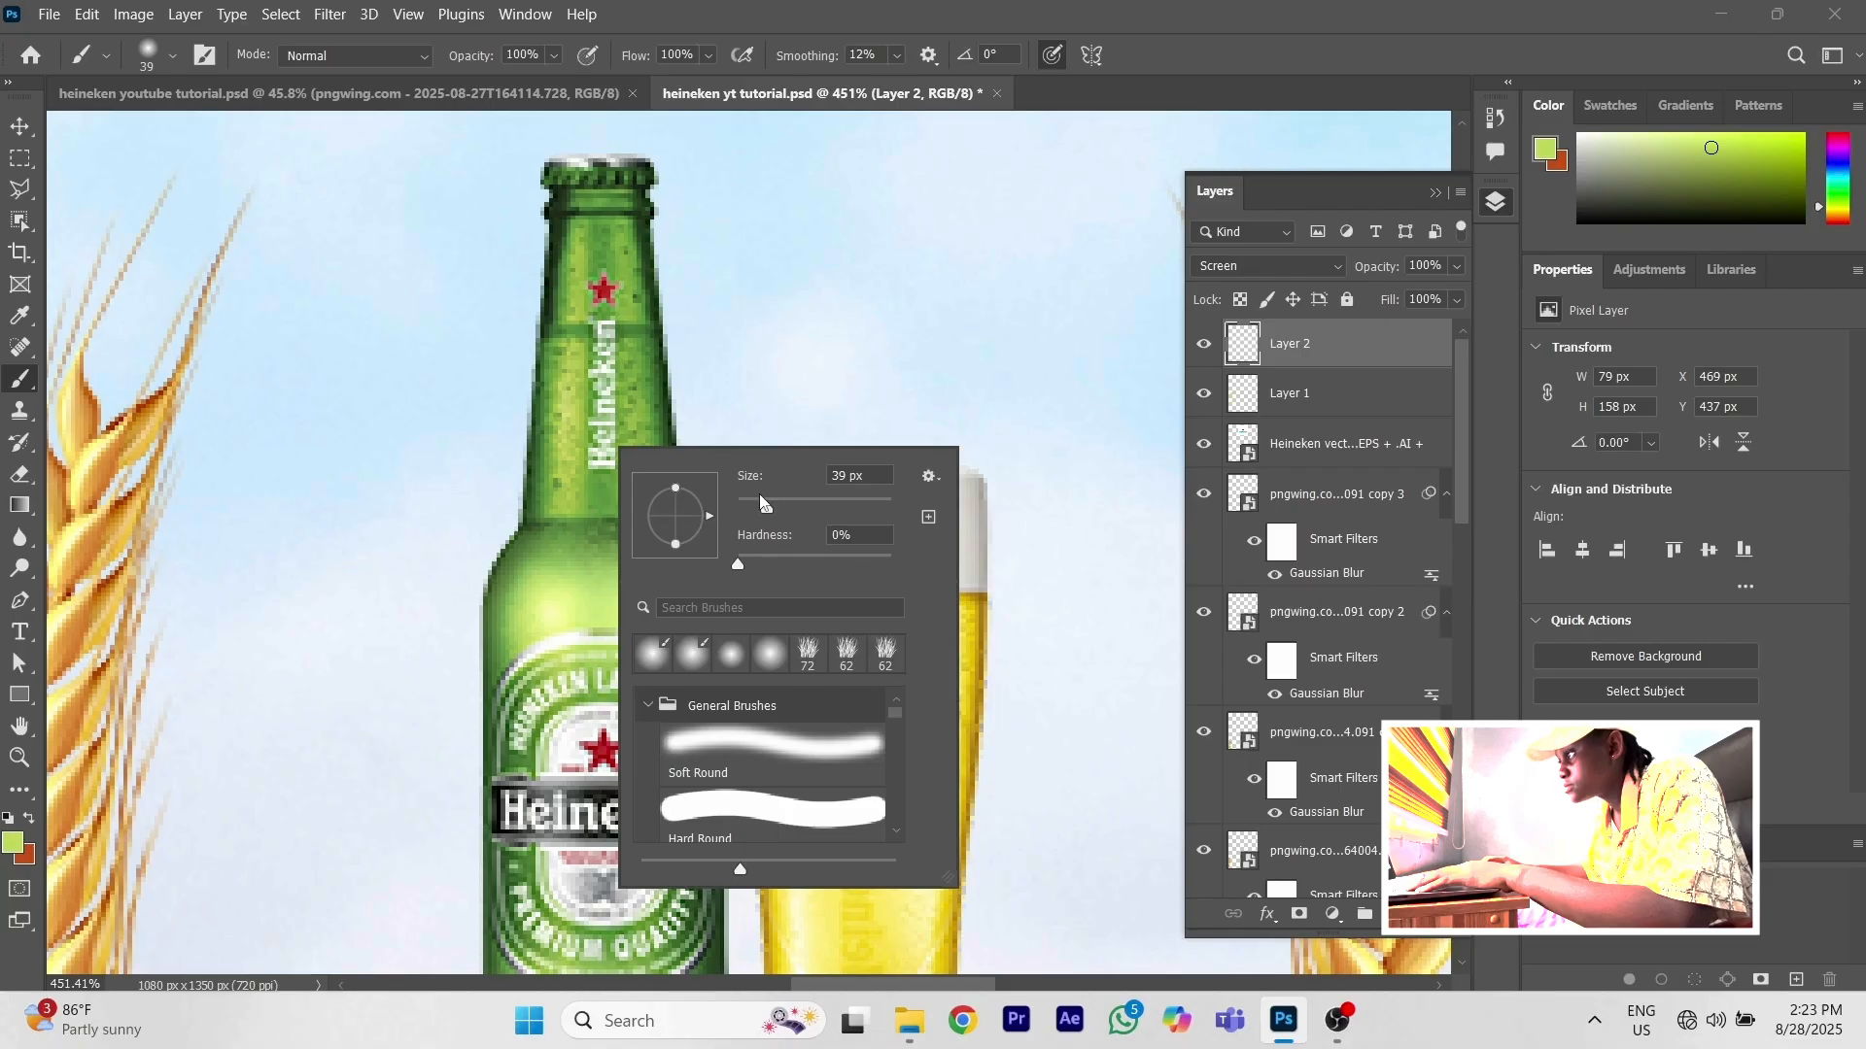
drag(577, 487, 586, 335)
drag(639, 499, 604, 288)
scroll(726, 492, down, 5)
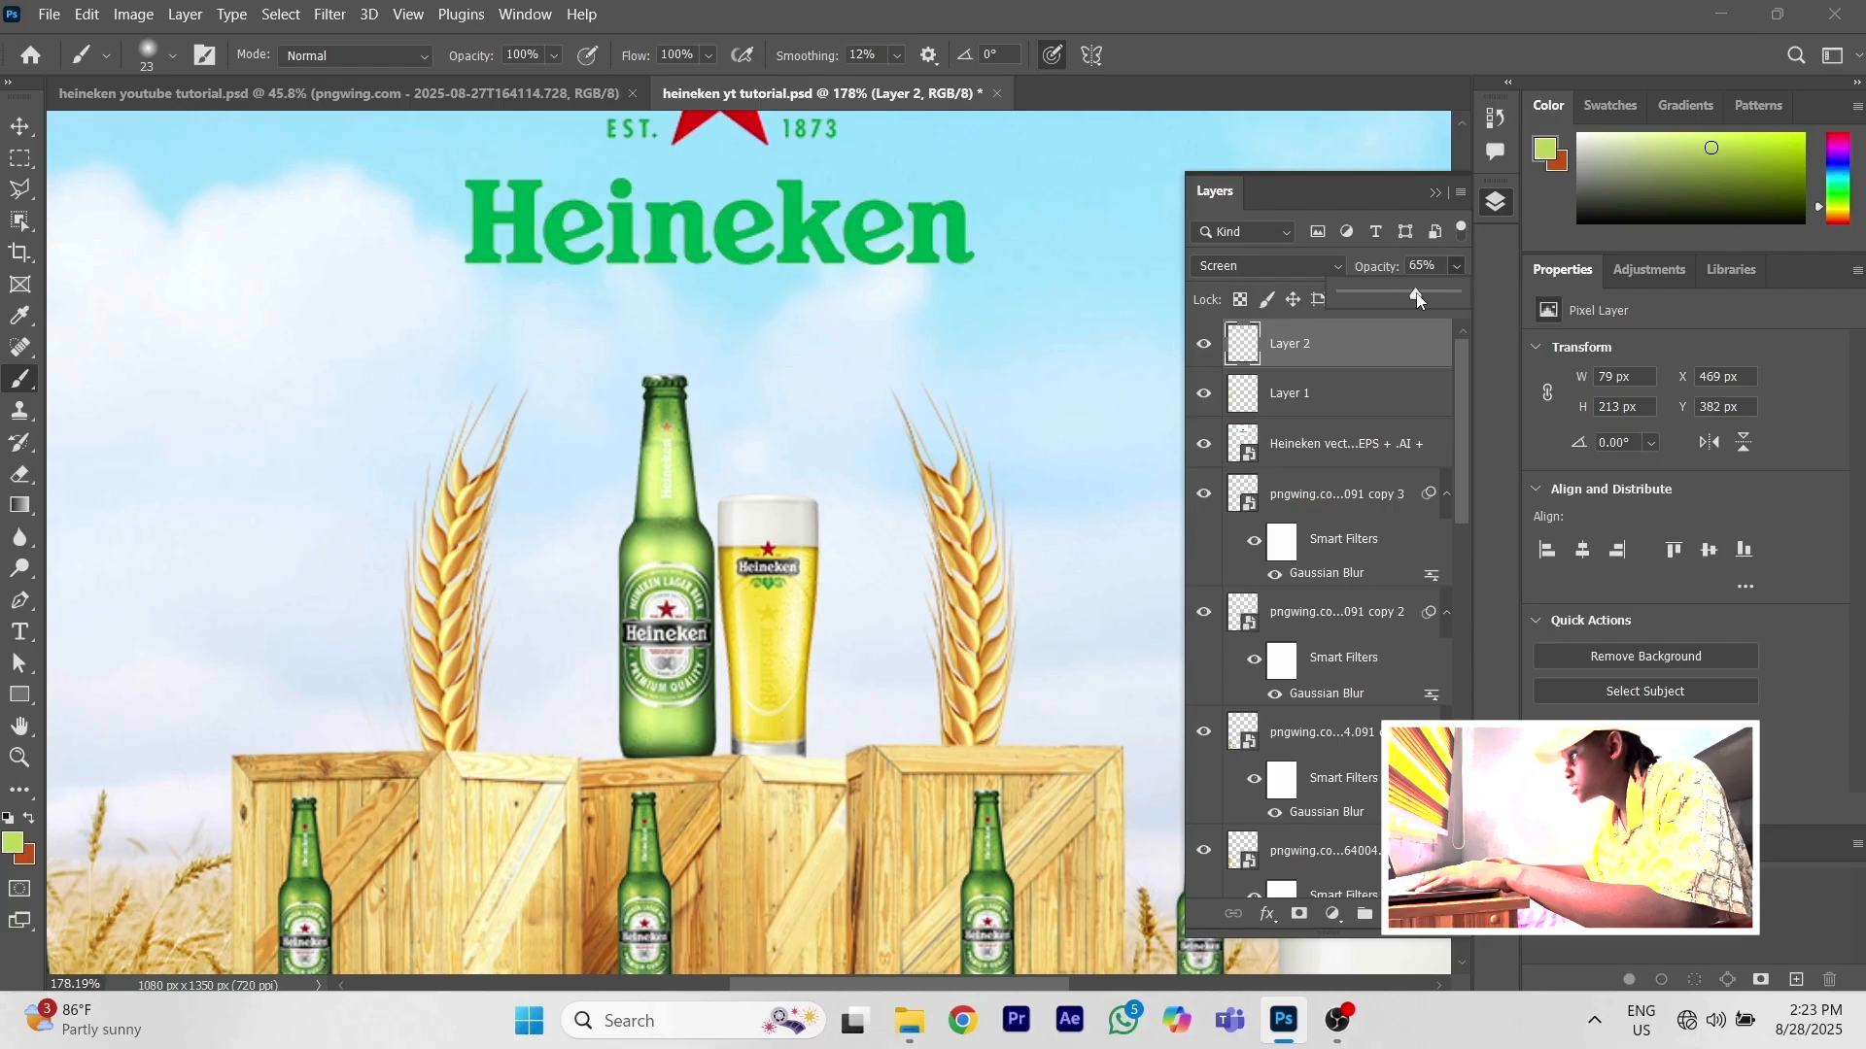
Add a new layer on top and brush green glow onto the base and shoulders of the leftmost small bottle on the crates
scroll(584, 591, down, 2)
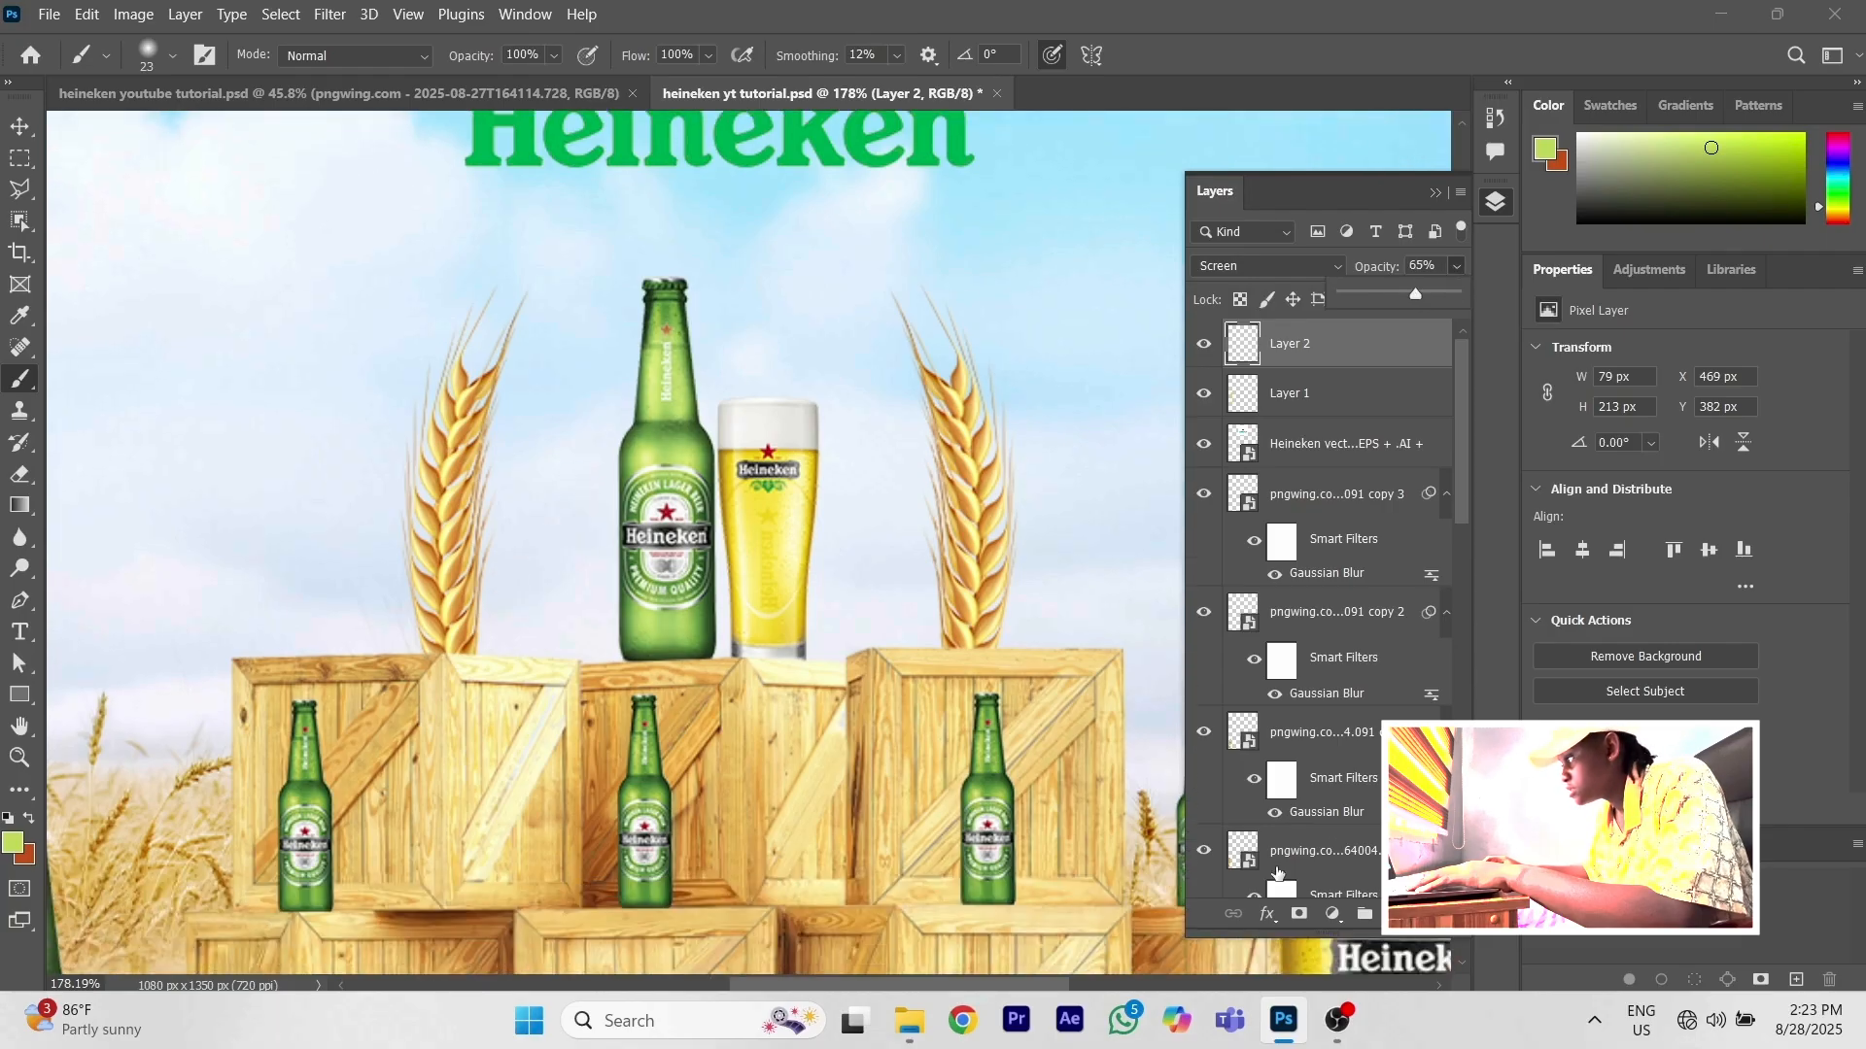
click(1397, 916)
scroll(288, 652, down, 1)
alt+scroll(330, 594, up, 5)
click(477, 794)
click(522, 798)
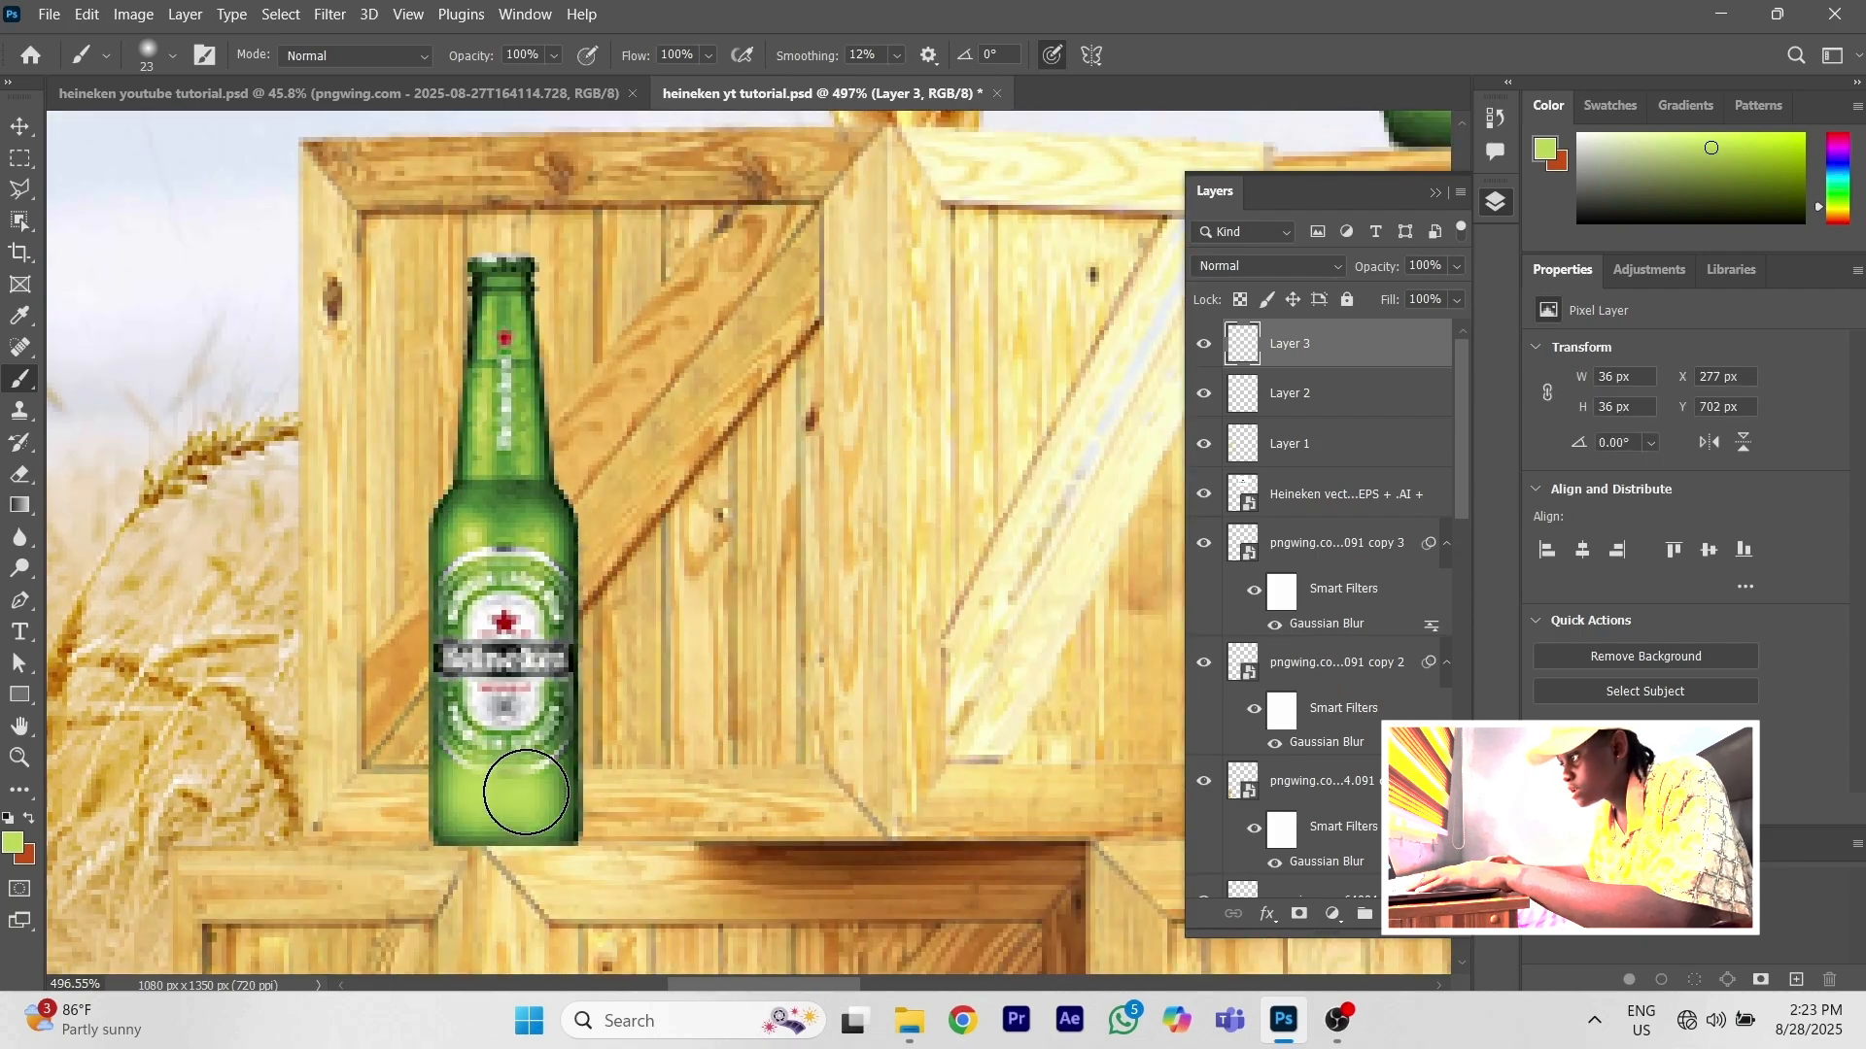
click(481, 540)
click(520, 540)
Paint green glow along the leftmost small bottle's neck and set its glow layer to Screen at 53% opacity
click(500, 449)
click(506, 439)
drag(506, 439, 504, 330)
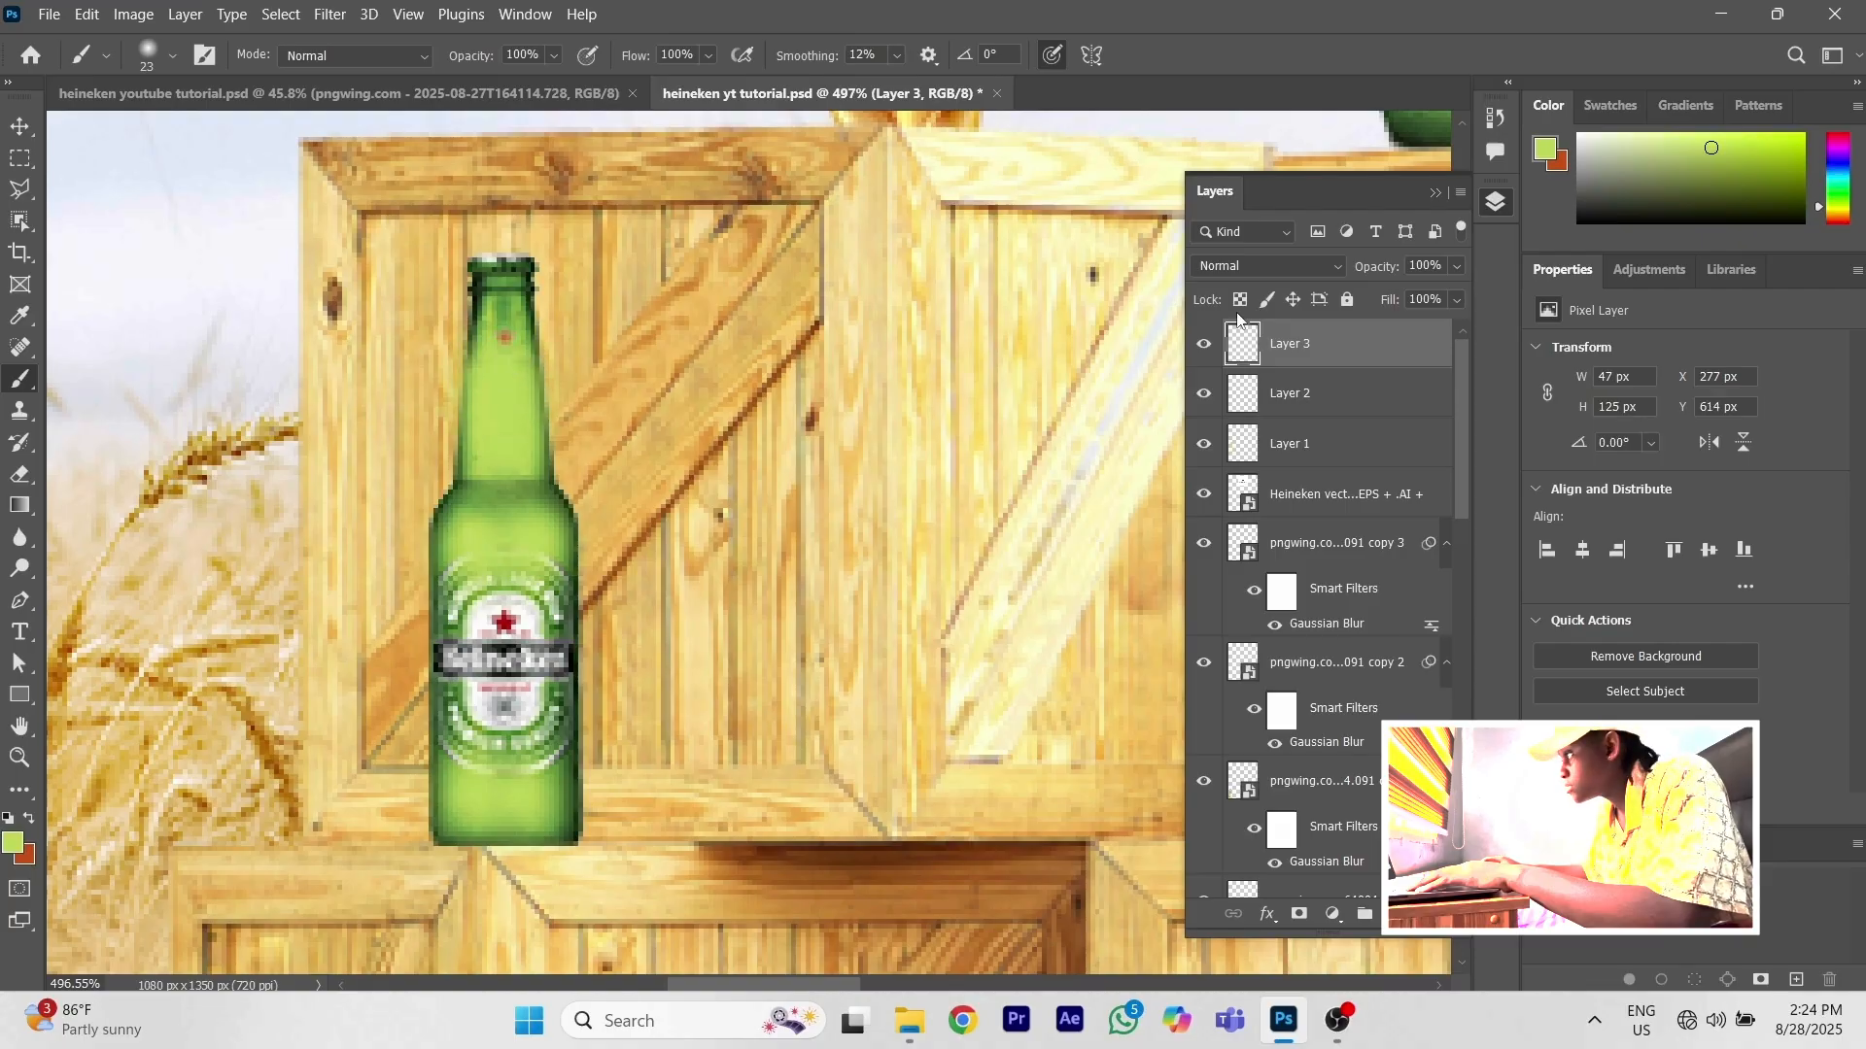
click(1268, 266)
click(1225, 475)
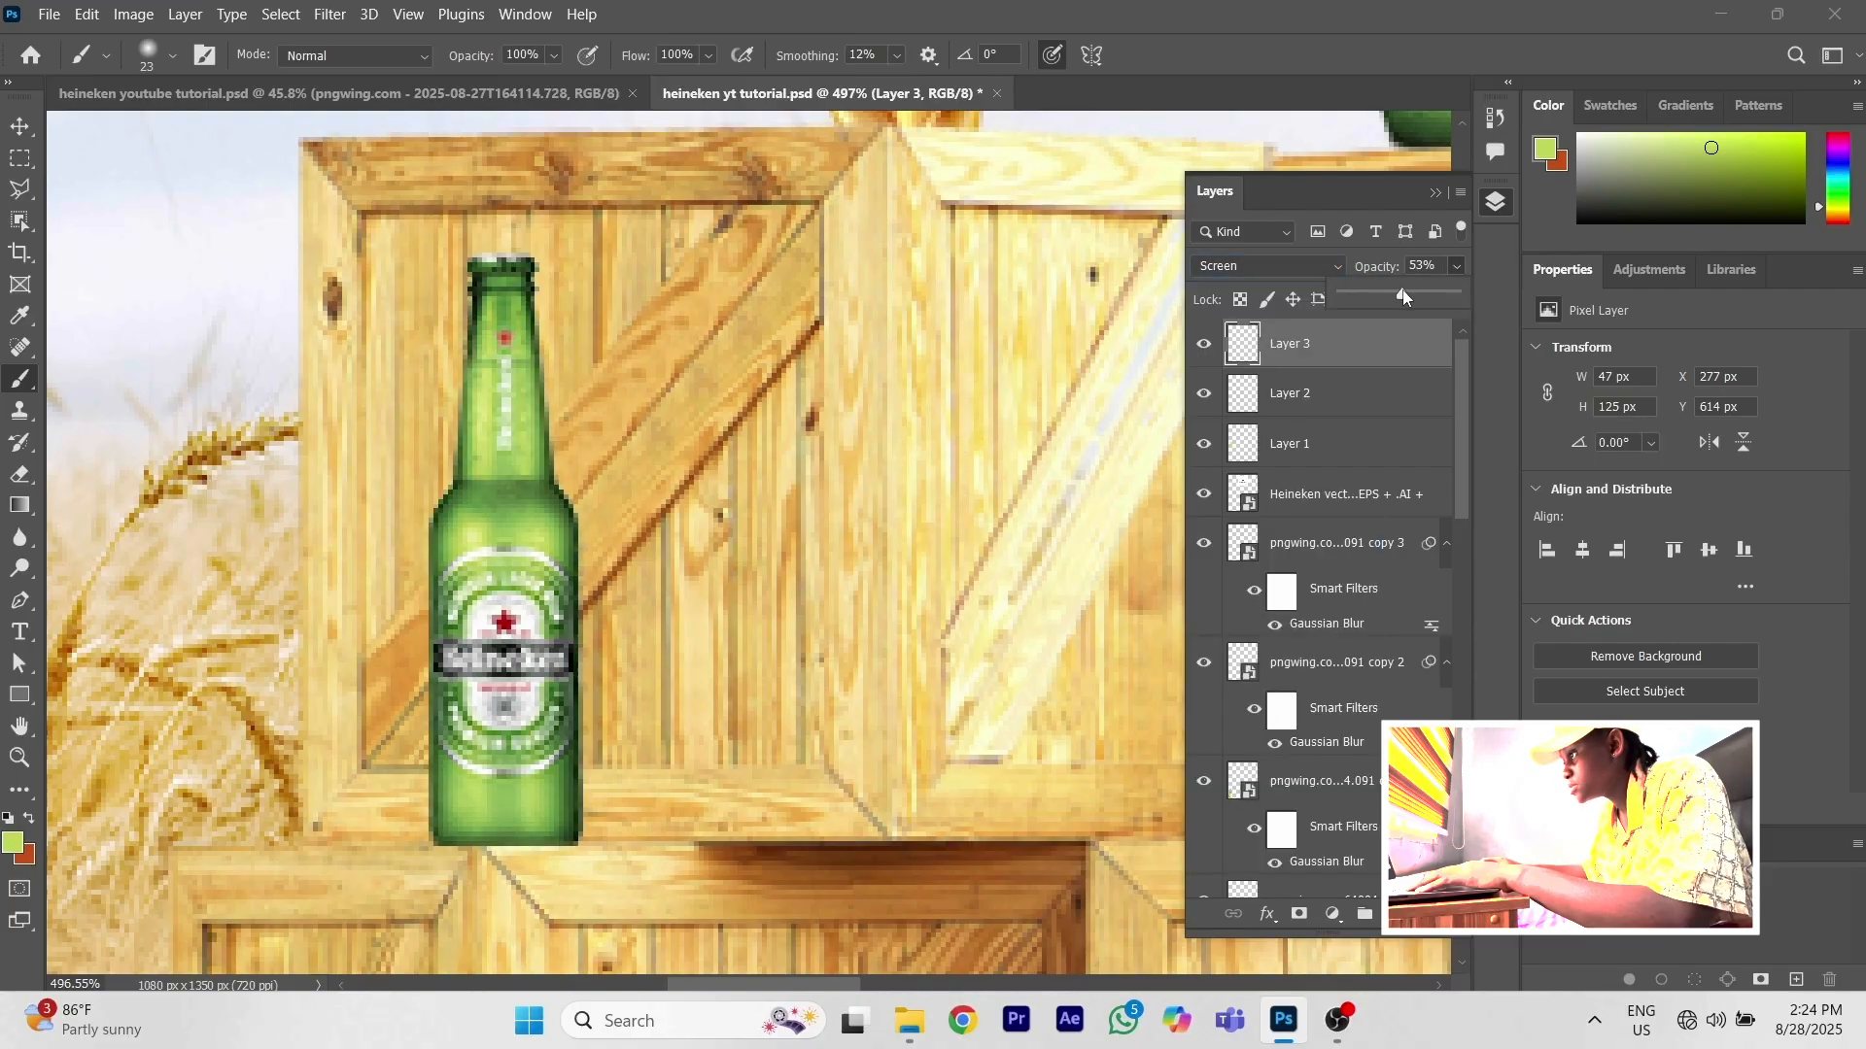
Add a new layer on top and brush green glow onto the shoulders and base of the second small bottle
scroll(618, 510, right, 15)
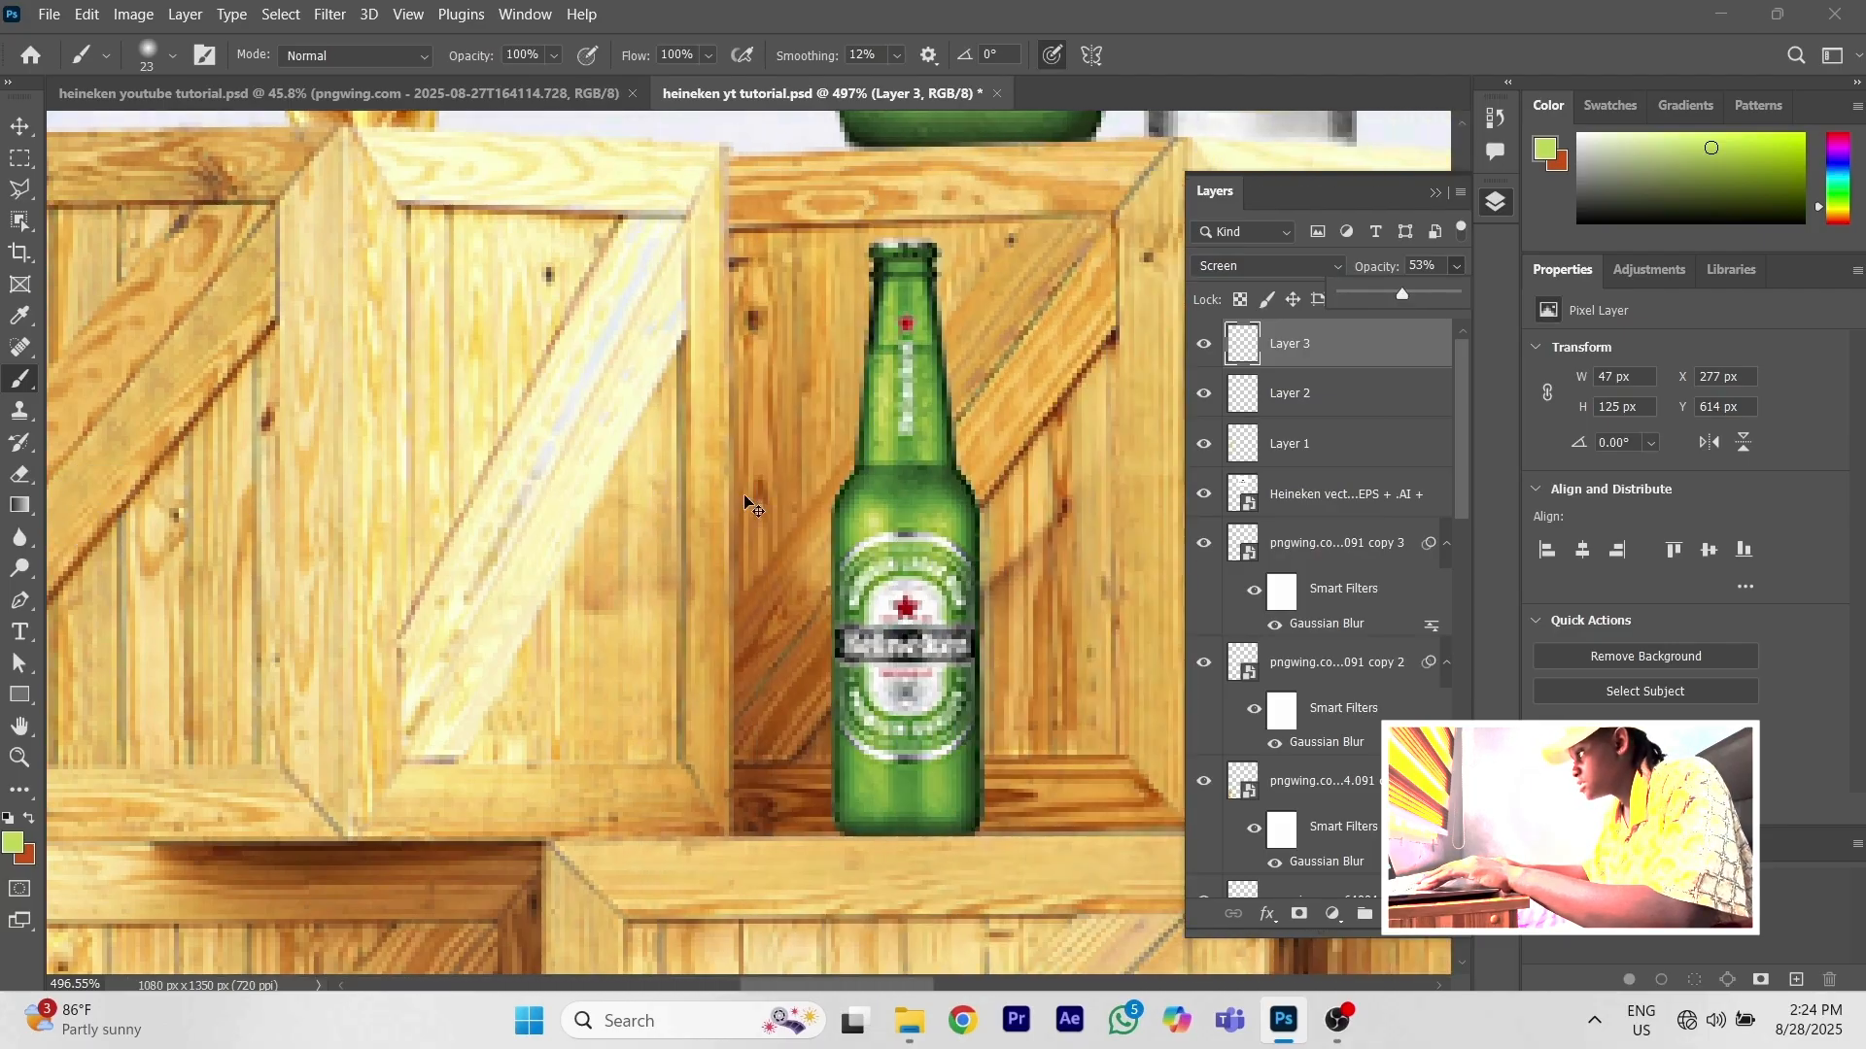
scroll(660, 437, right, 5)
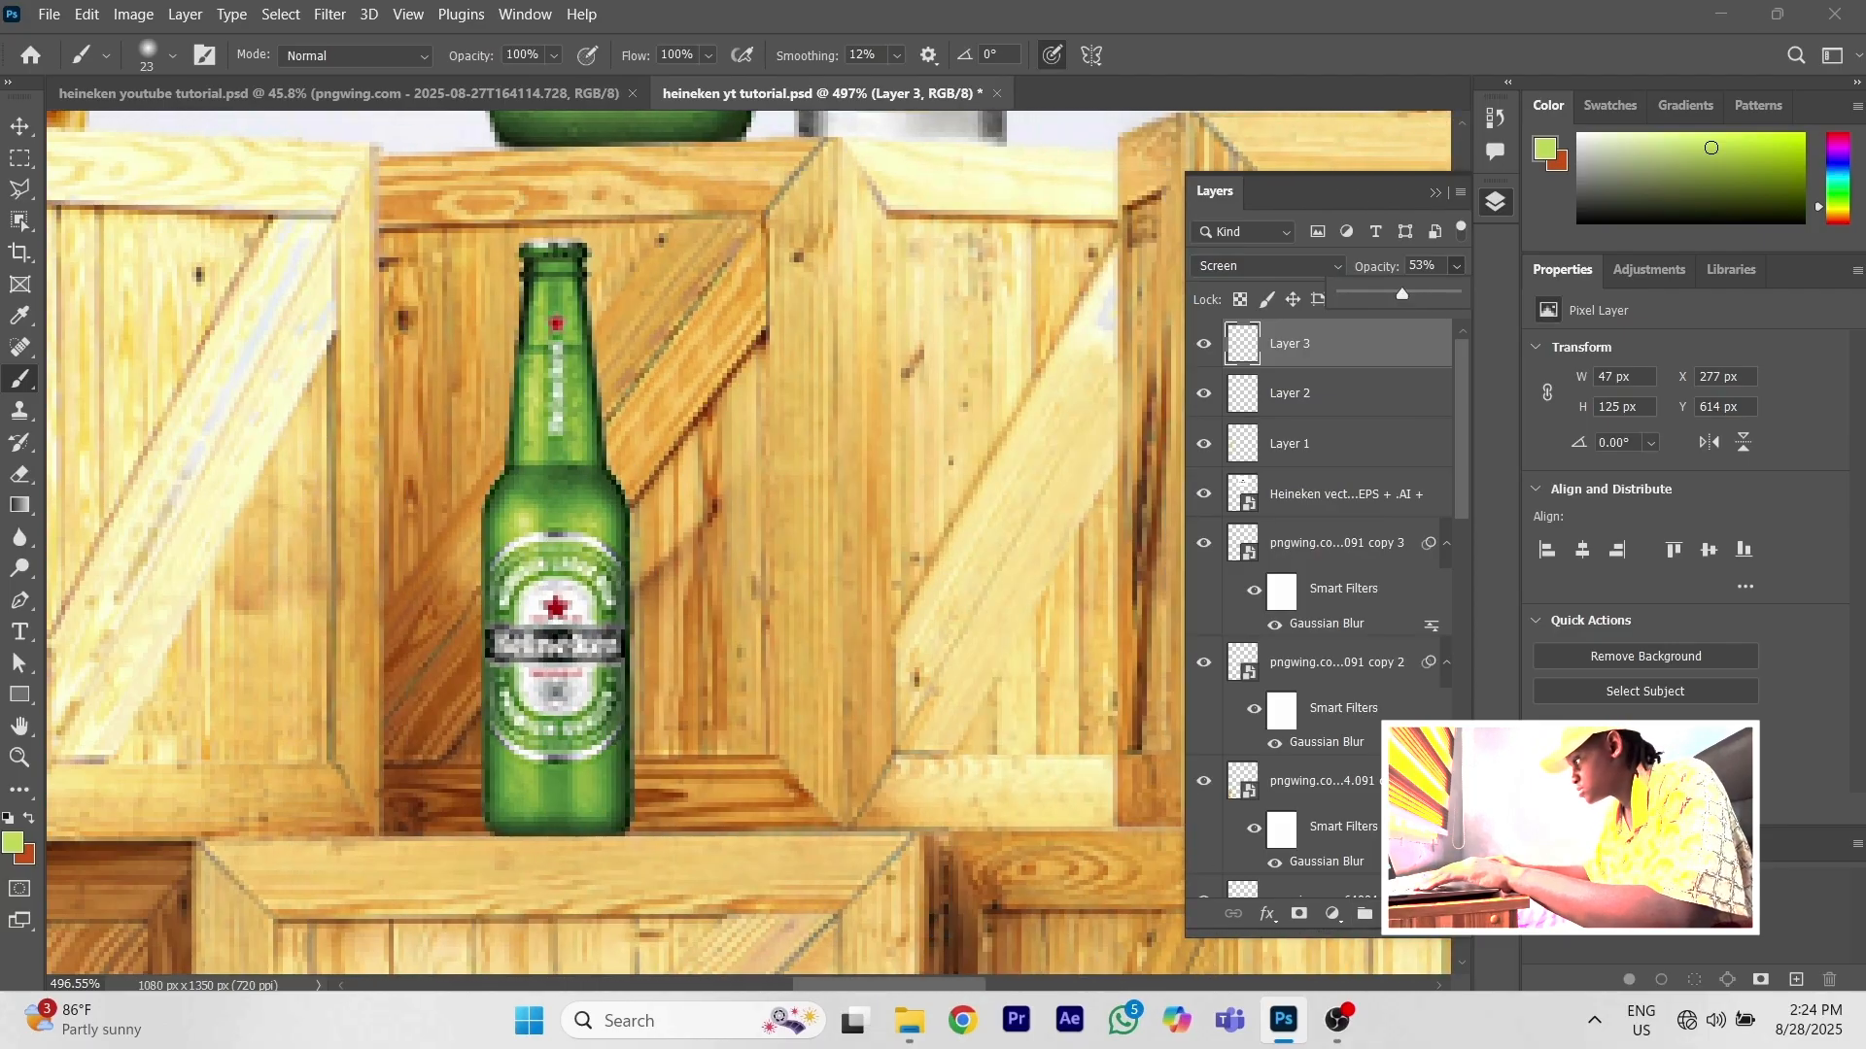
click(1398, 914)
click(525, 527)
click(574, 530)
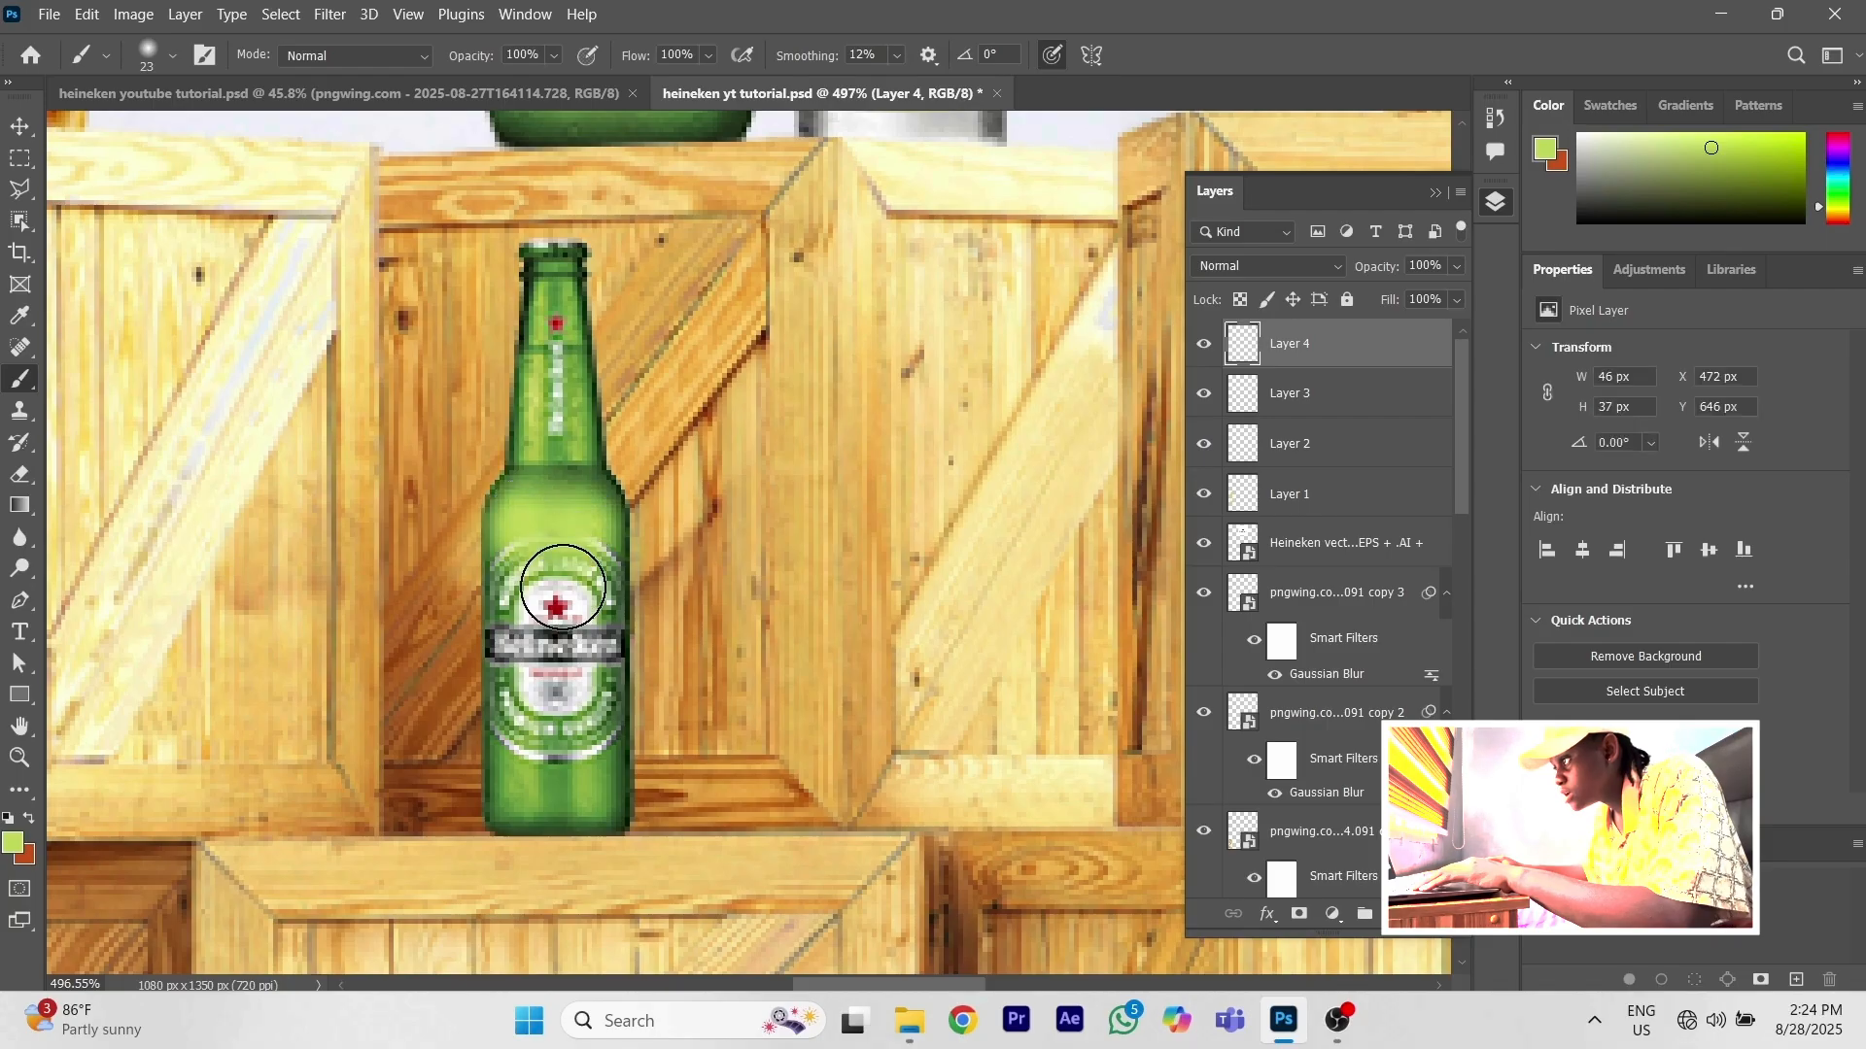
click(535, 780)
click(581, 783)
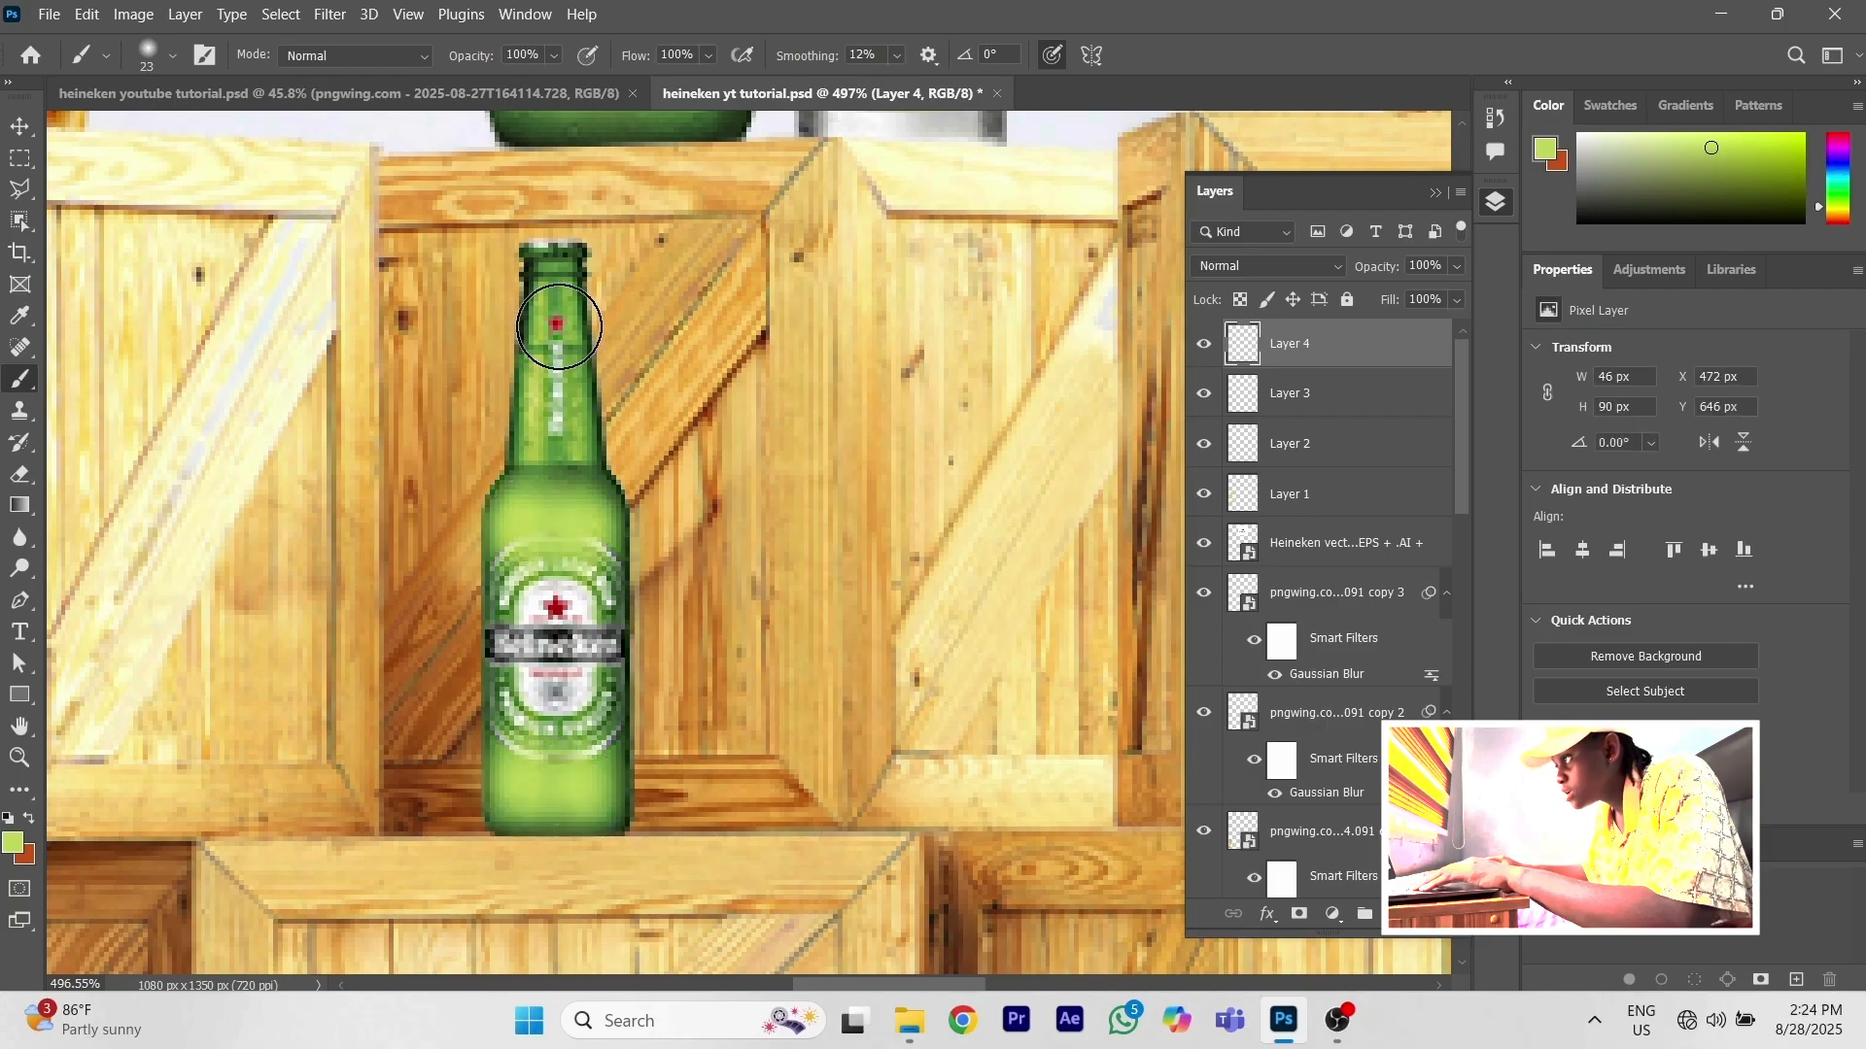
Paint green glow down the second small bottle's neck and set its glow layer to Screen at 47% opacity
drag(556, 326, 556, 464)
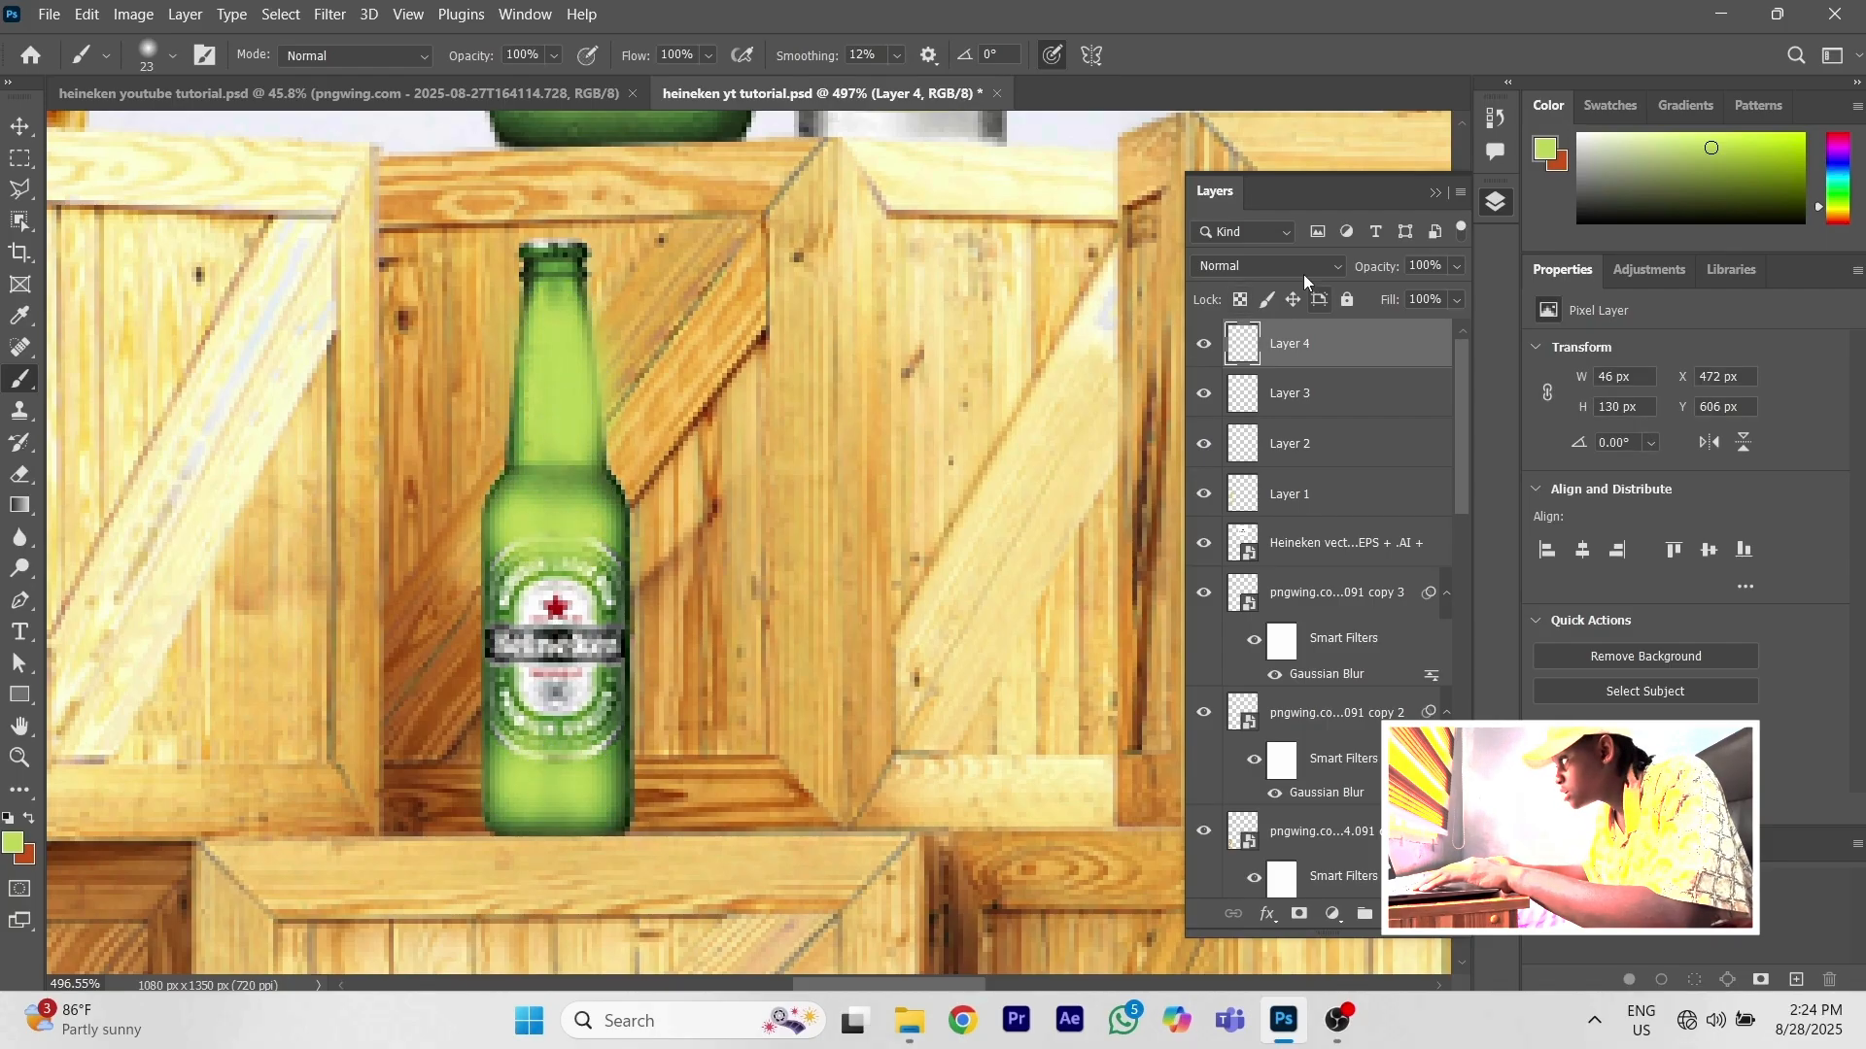
click(1303, 272)
click(1230, 472)
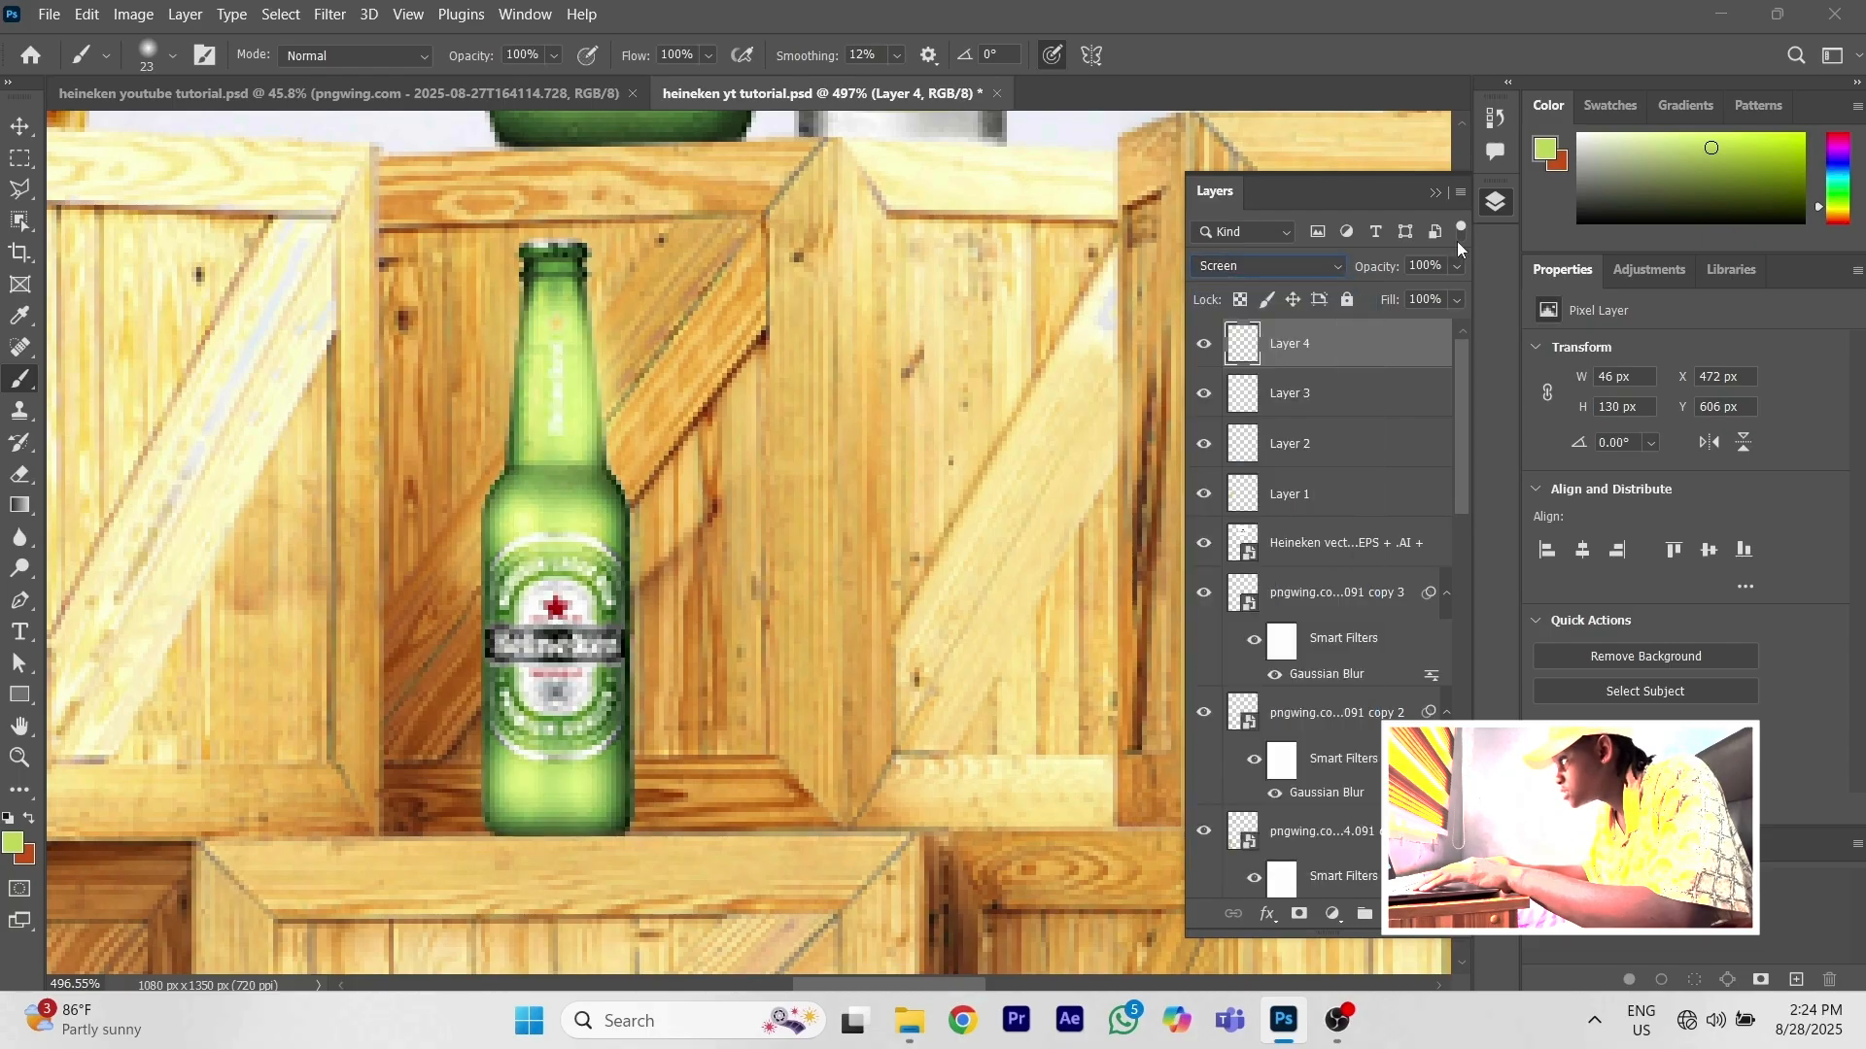
drag(1457, 266, 1385, 295)
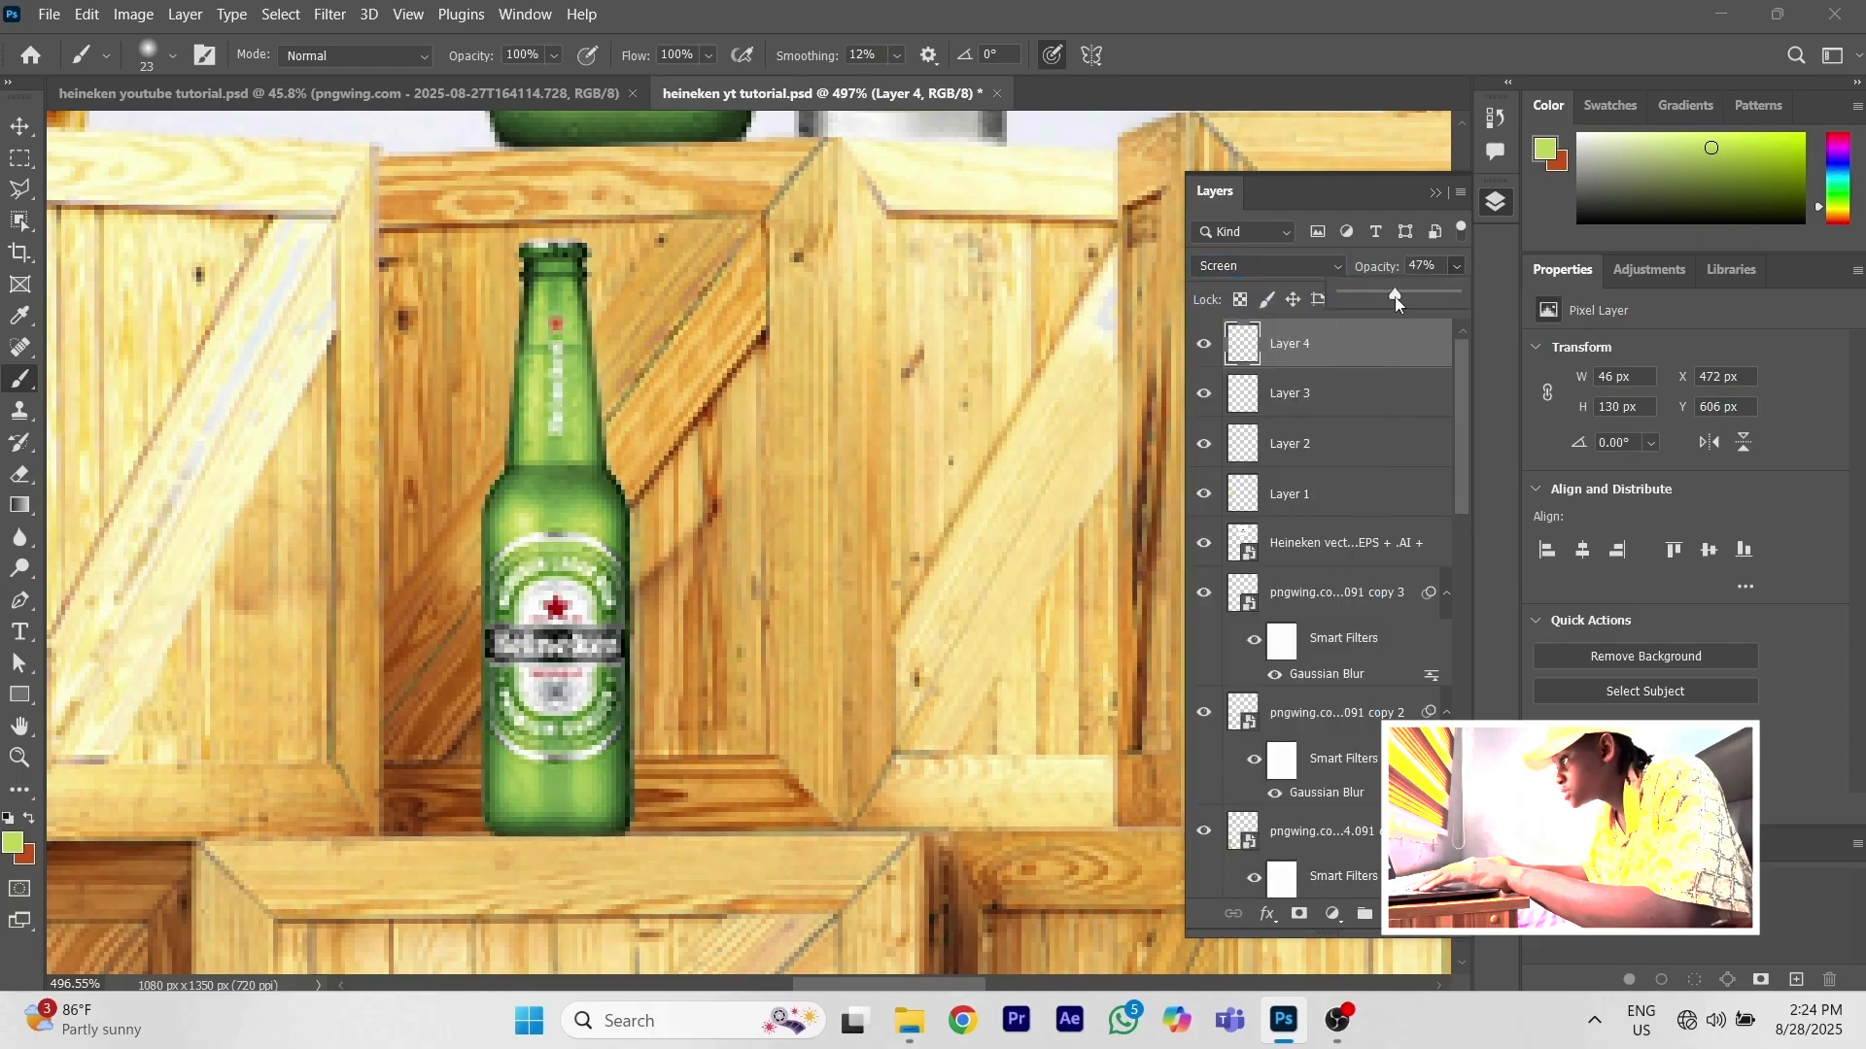
Add a new layer on top and brush green glow onto the base and shoulders of the third small bottle
scroll(783, 470, down, 5)
scroll(1019, 470, up, 5)
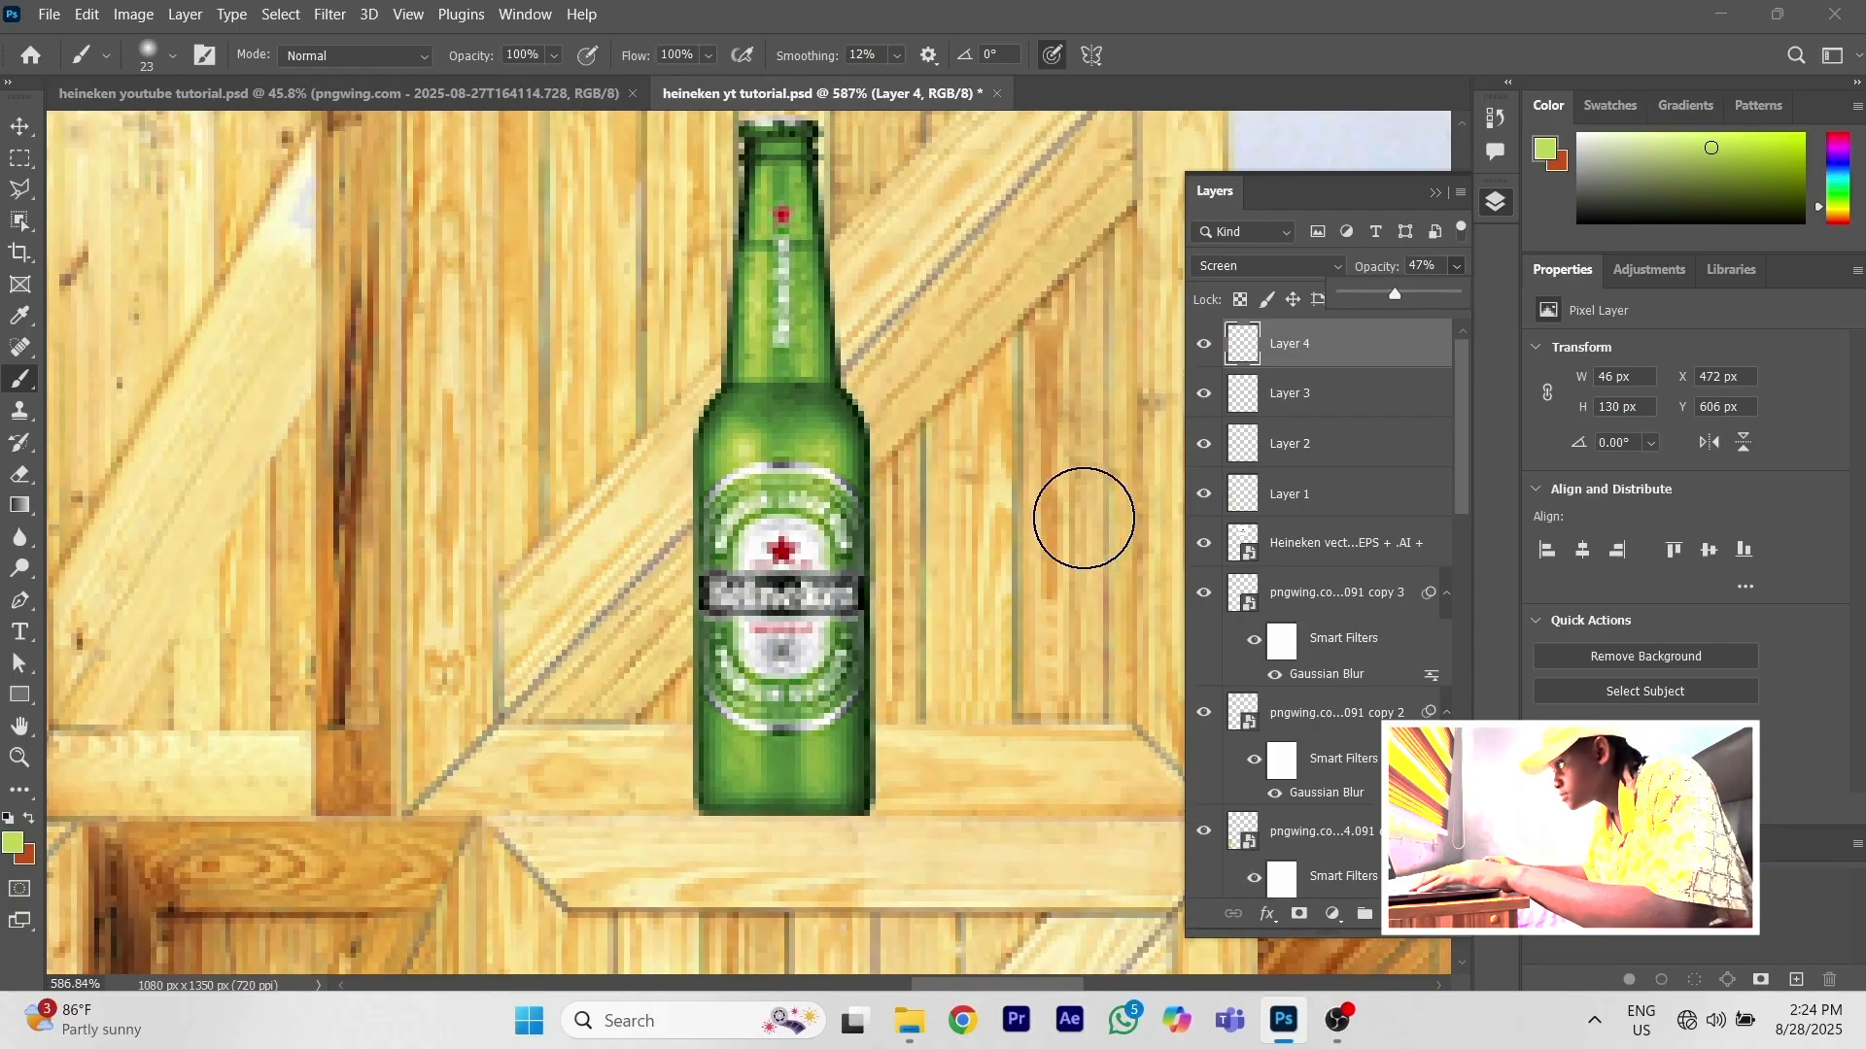
click(1398, 914)
click(746, 758)
click(797, 761)
click(752, 455)
click(803, 457)
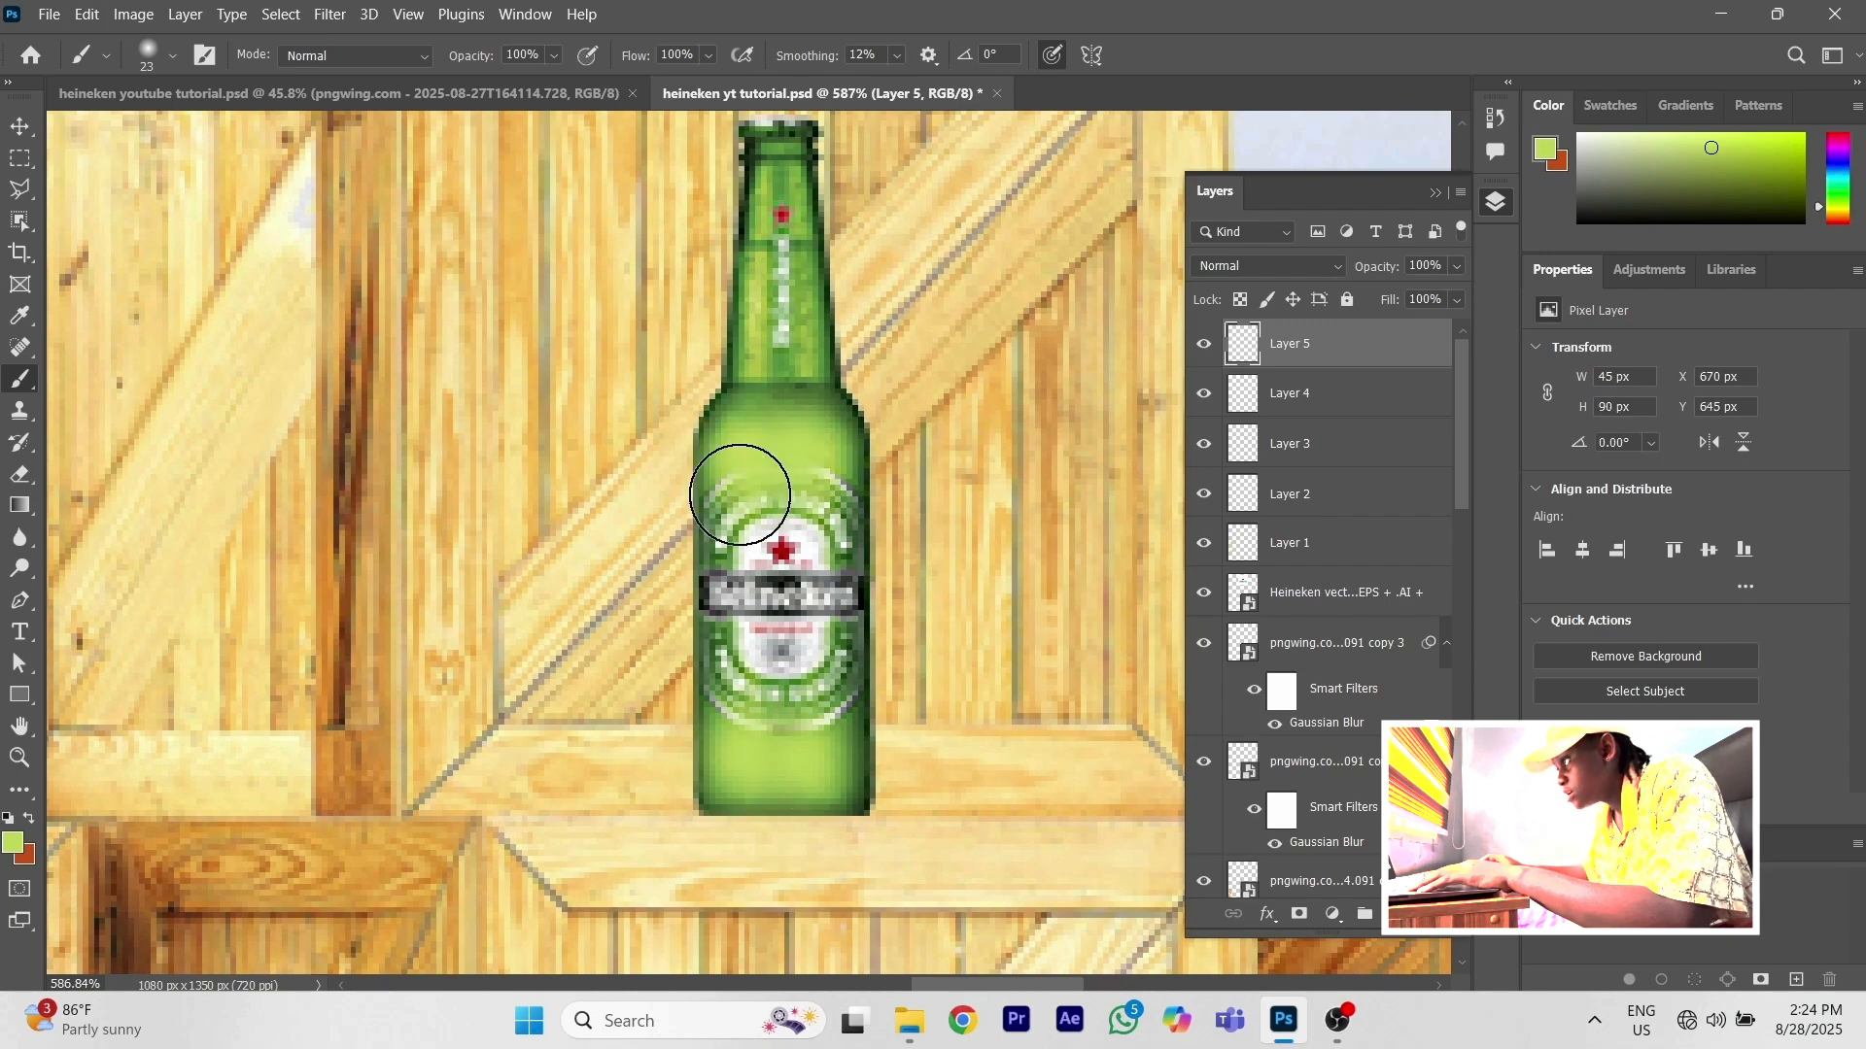
Paint green glow on the third small bottle's neck and set its glow layer to Screen at 70% opacity
scroll(752, 485, up, 1)
click(782, 442)
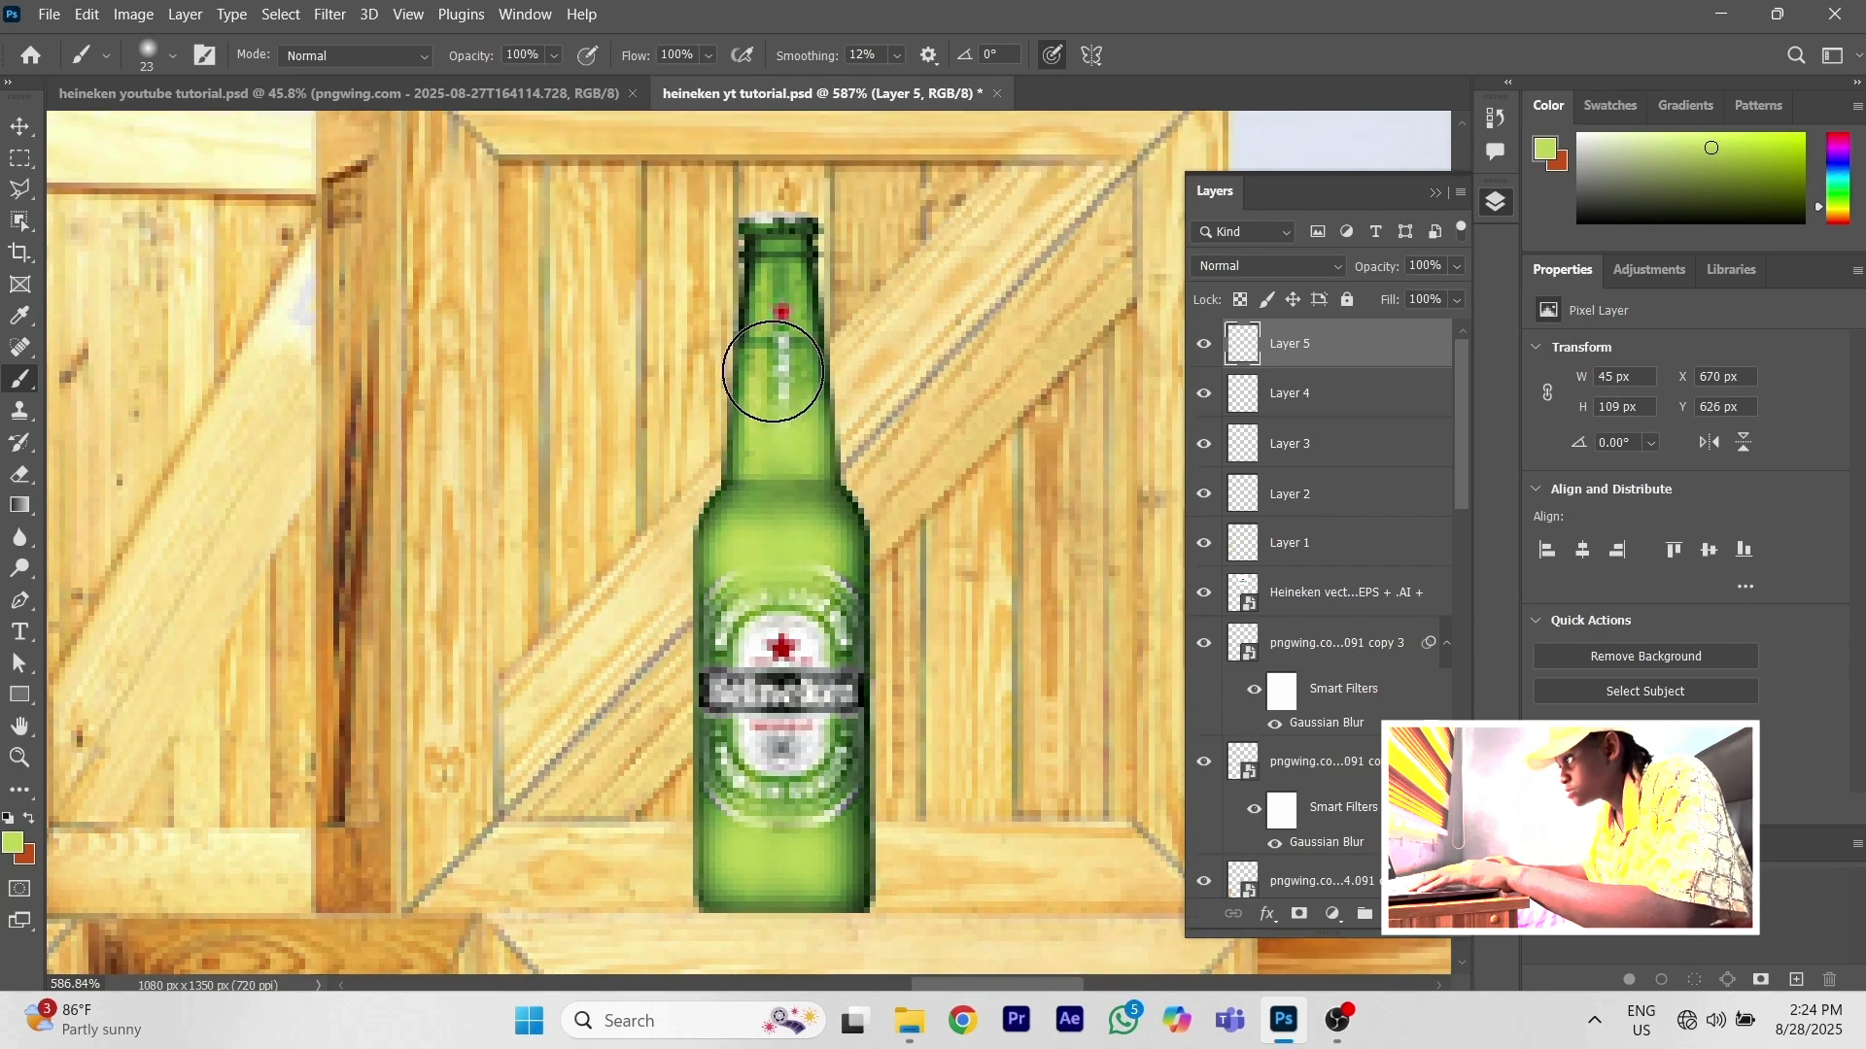
click(773, 370)
click(1302, 261)
click(1288, 471)
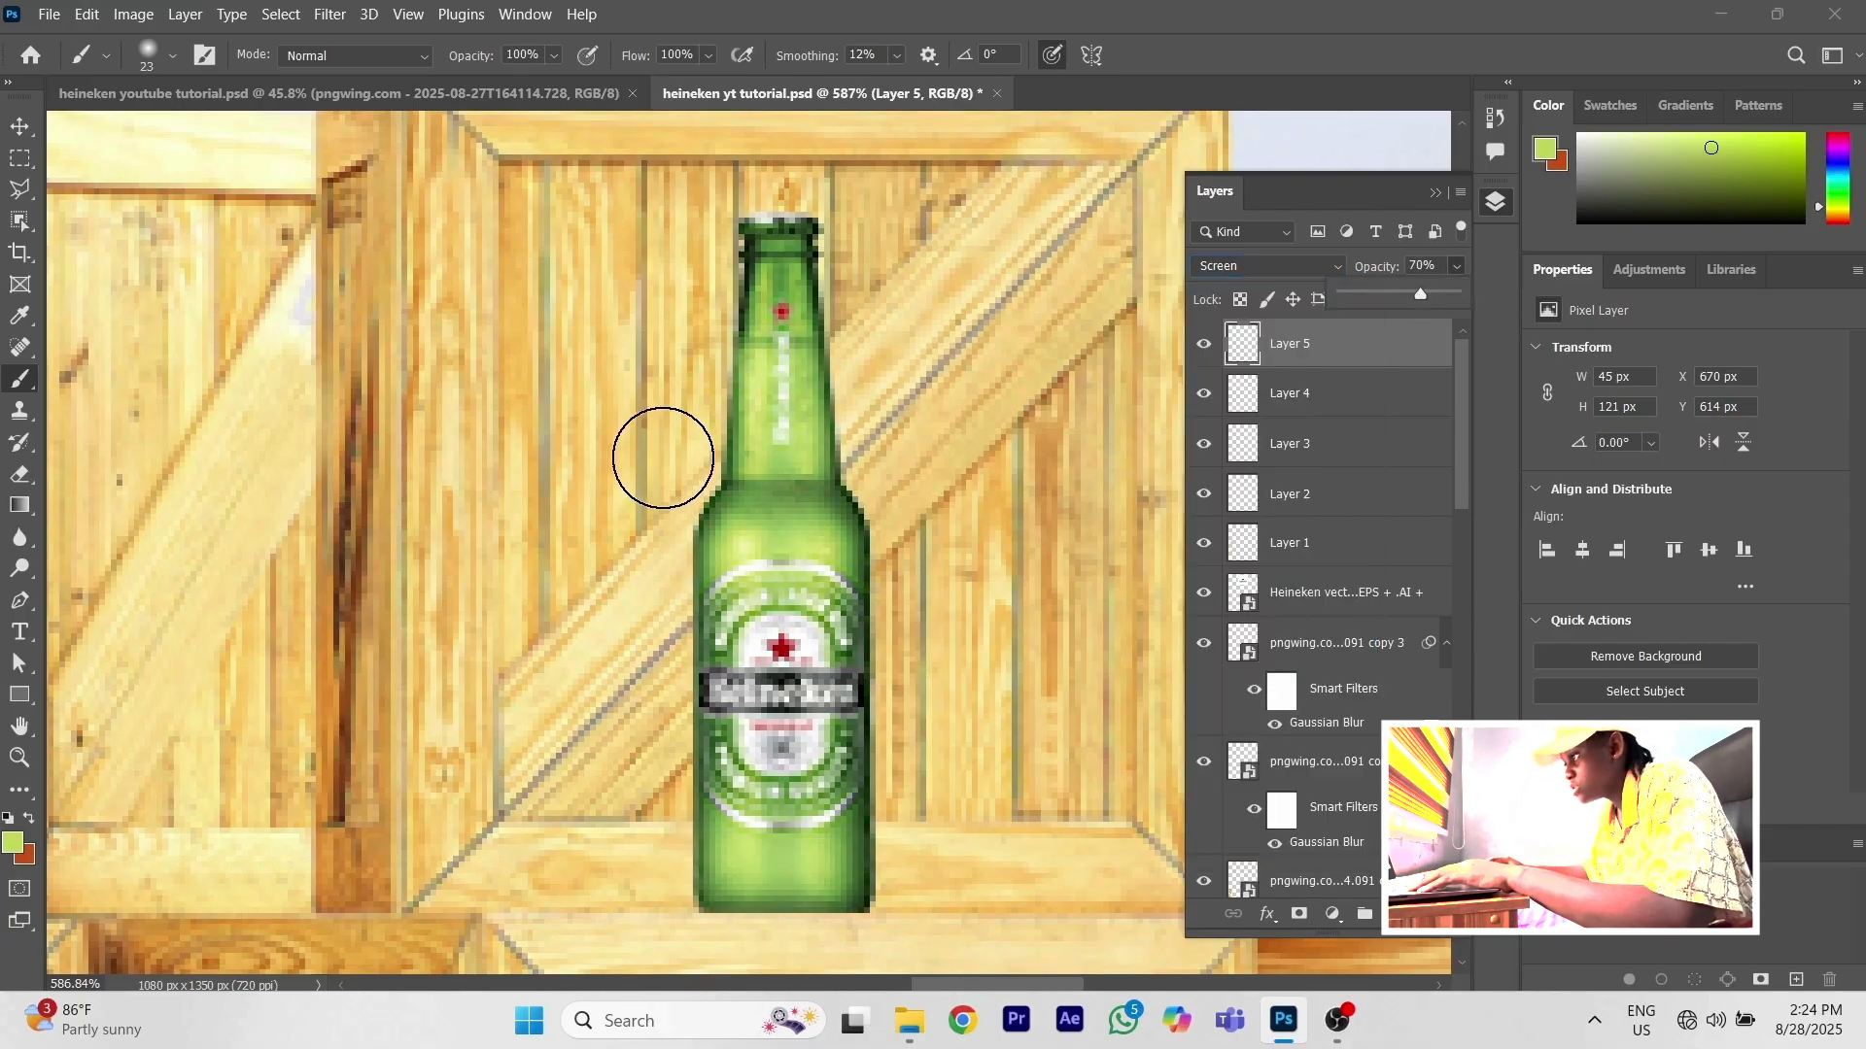
Add a new layer on top and brush green glow over the body and neck of the fourth small bottle
scroll(660, 465, down, 5)
scroll(797, 441, right, 3)
scroll(833, 445, right, 3)
scroll(752, 437, up, 4)
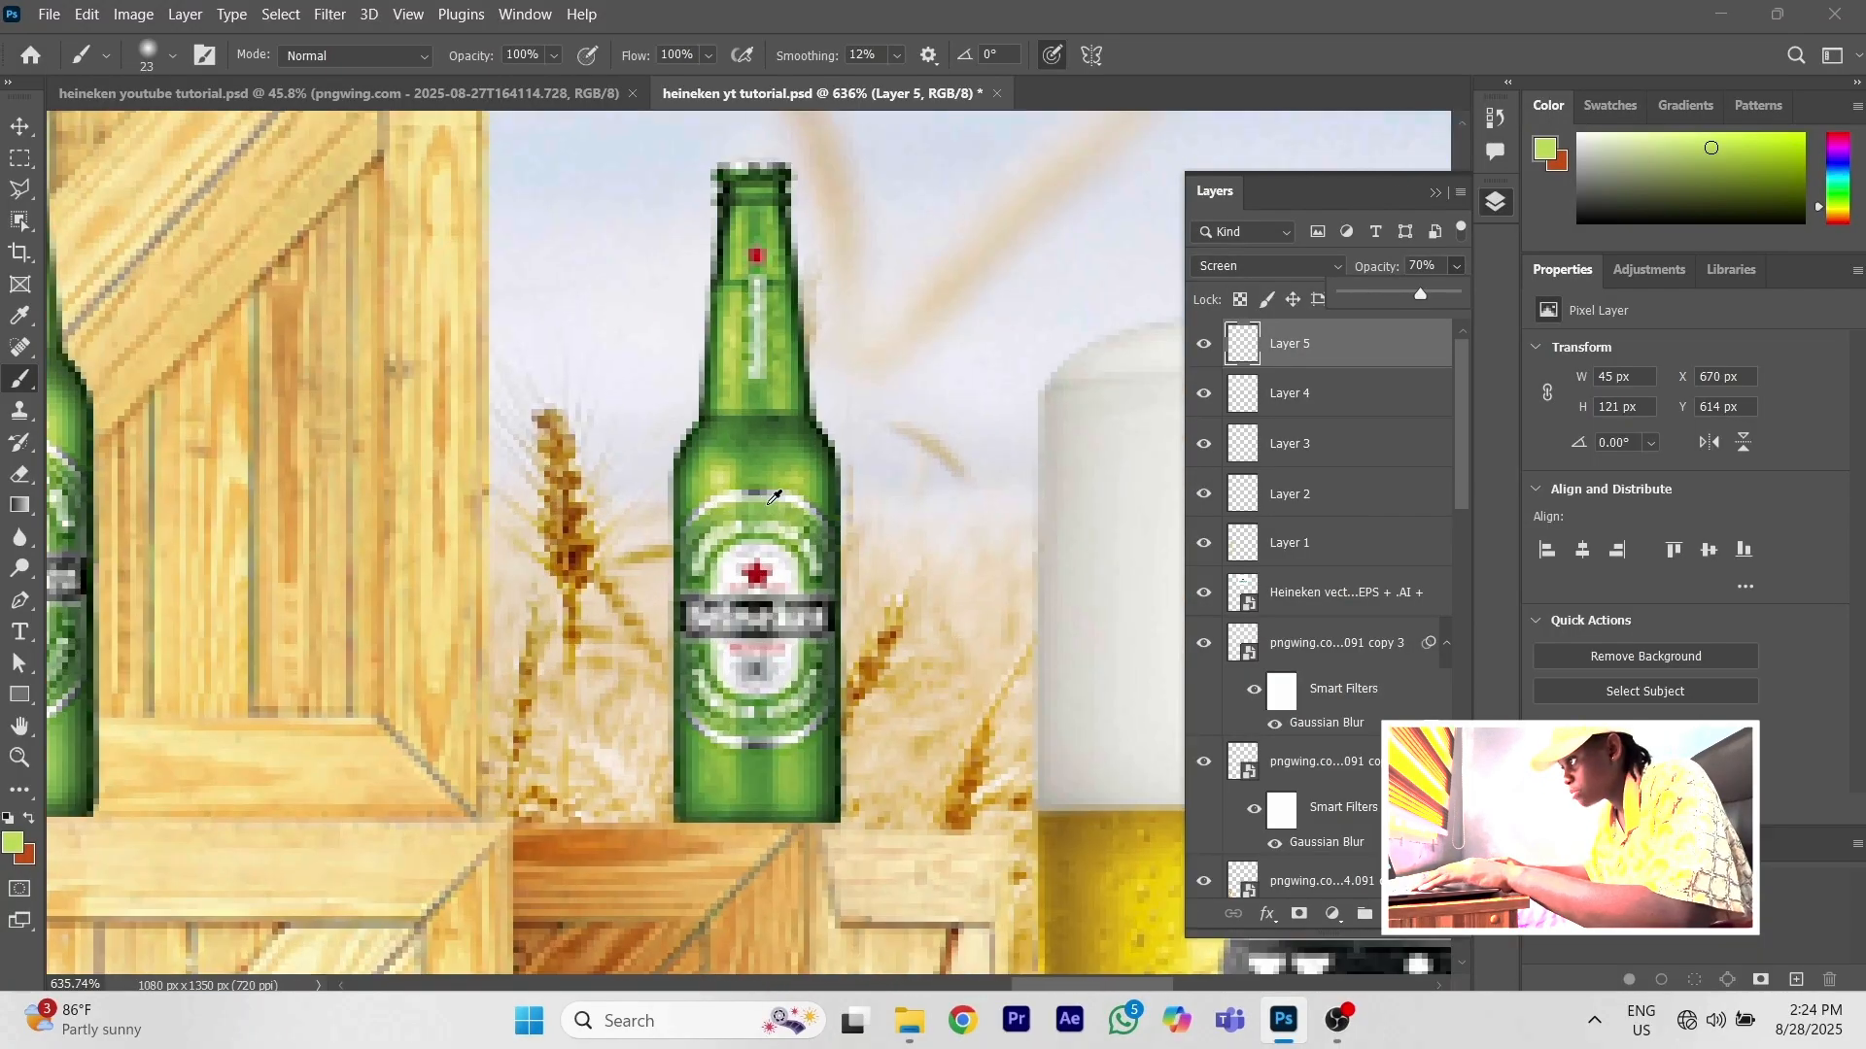
key(ctrl+shift+alt+n)
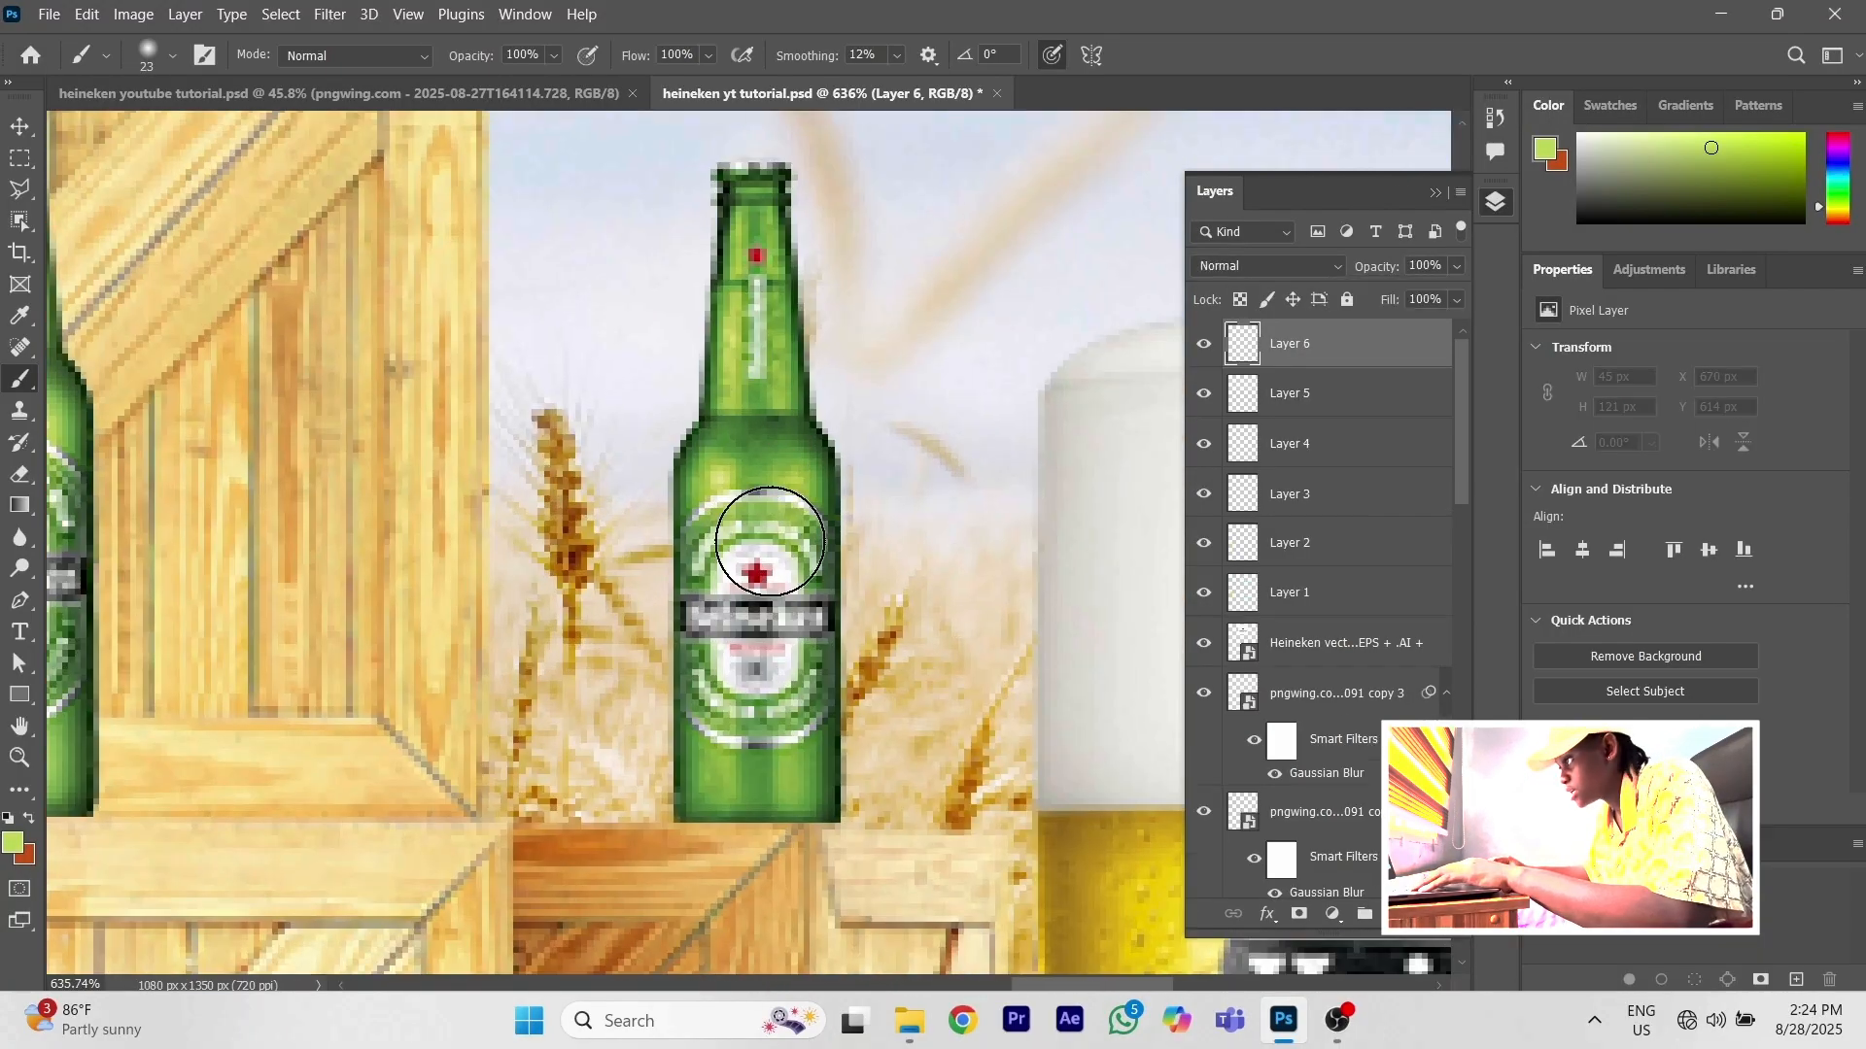
mouse_move(709, 575)
mouse_down()
mouse_move(762, 521)
mouse_move(755, 230)
mouse_up()
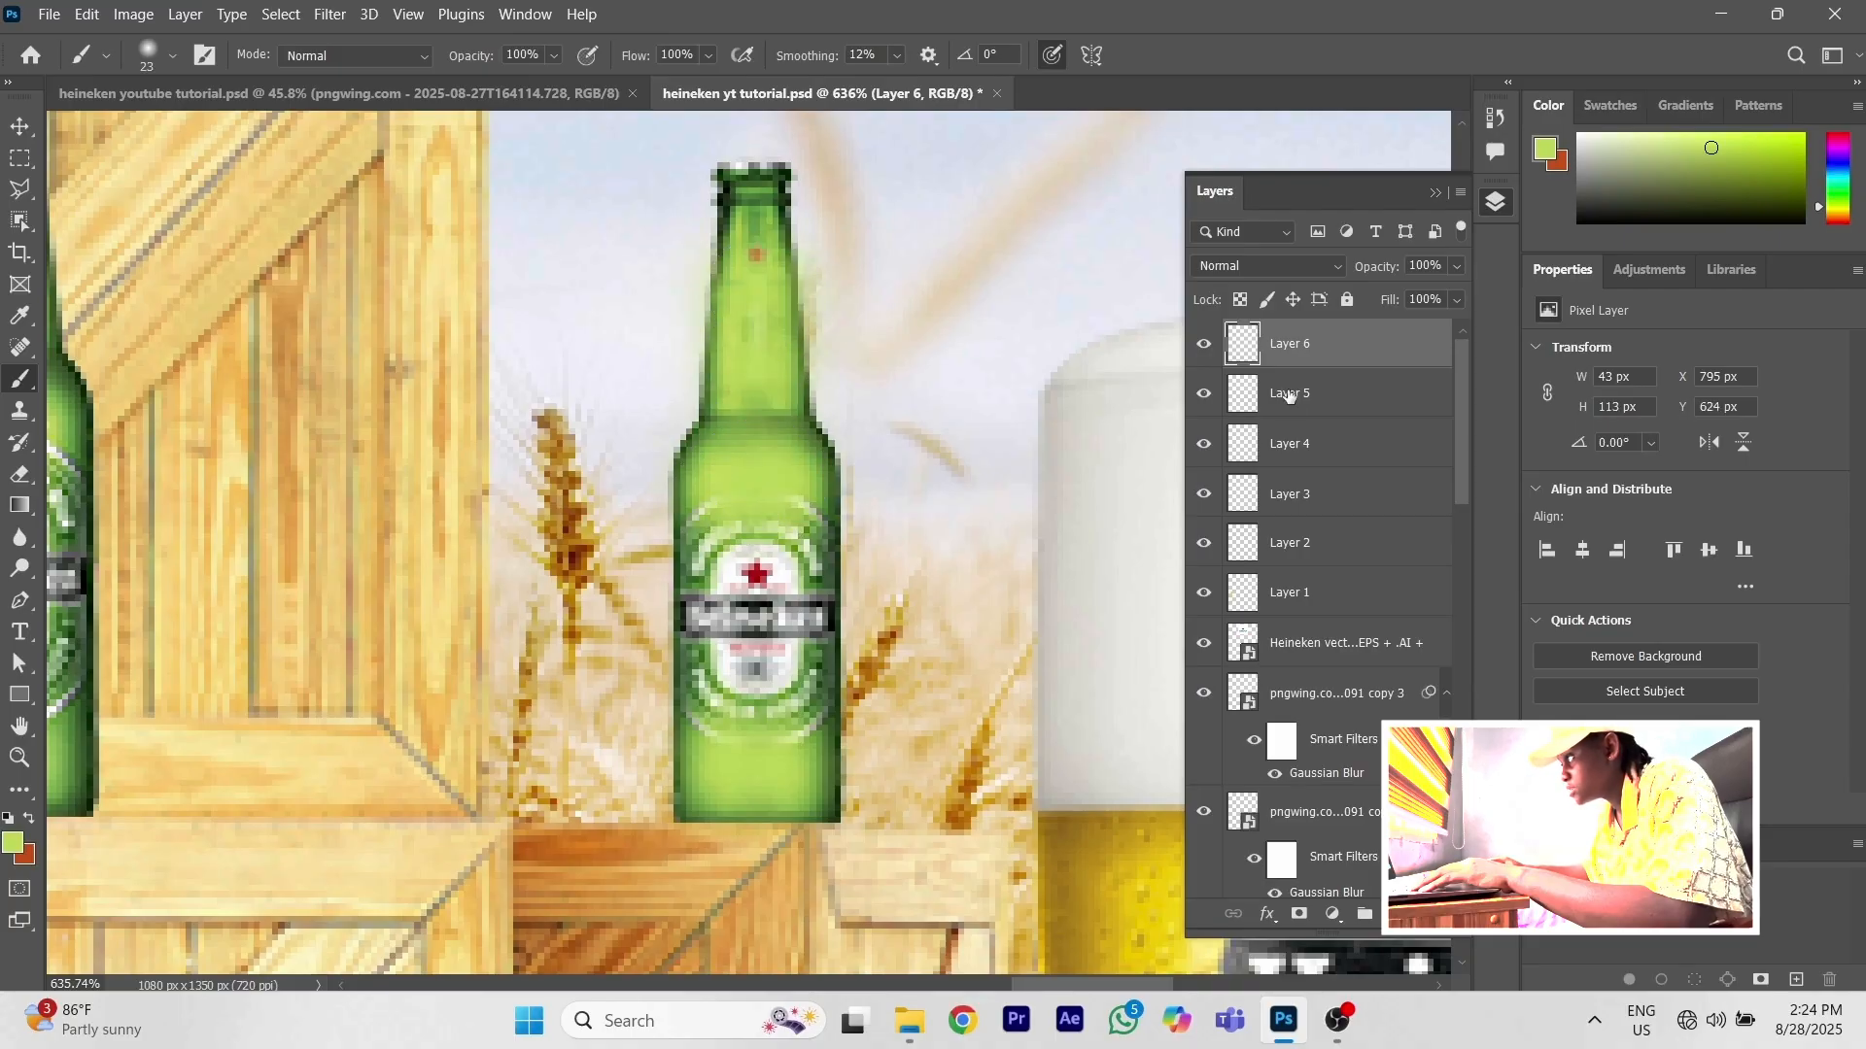
Set the fourth small bottle's glow layer to Screen at 63% opacity
click(1268, 265)
click(1293, 473)
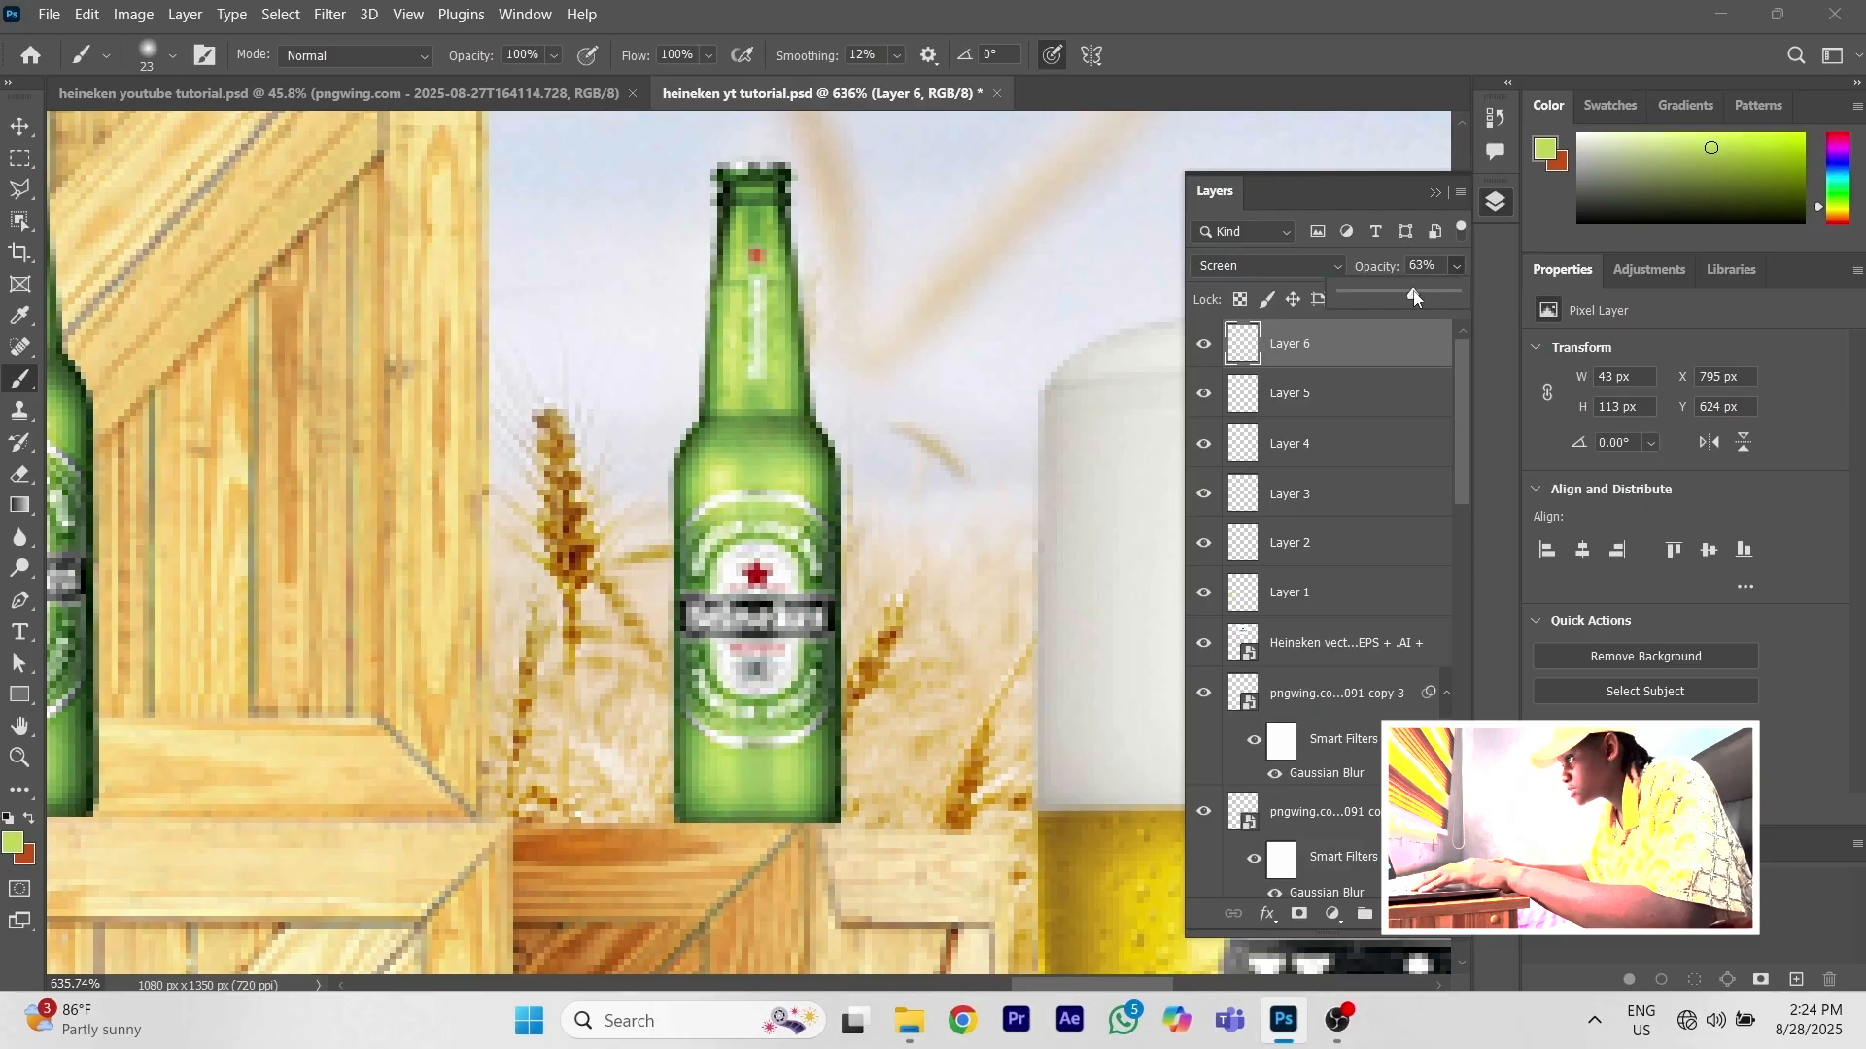
scroll(576, 532, down, 10)
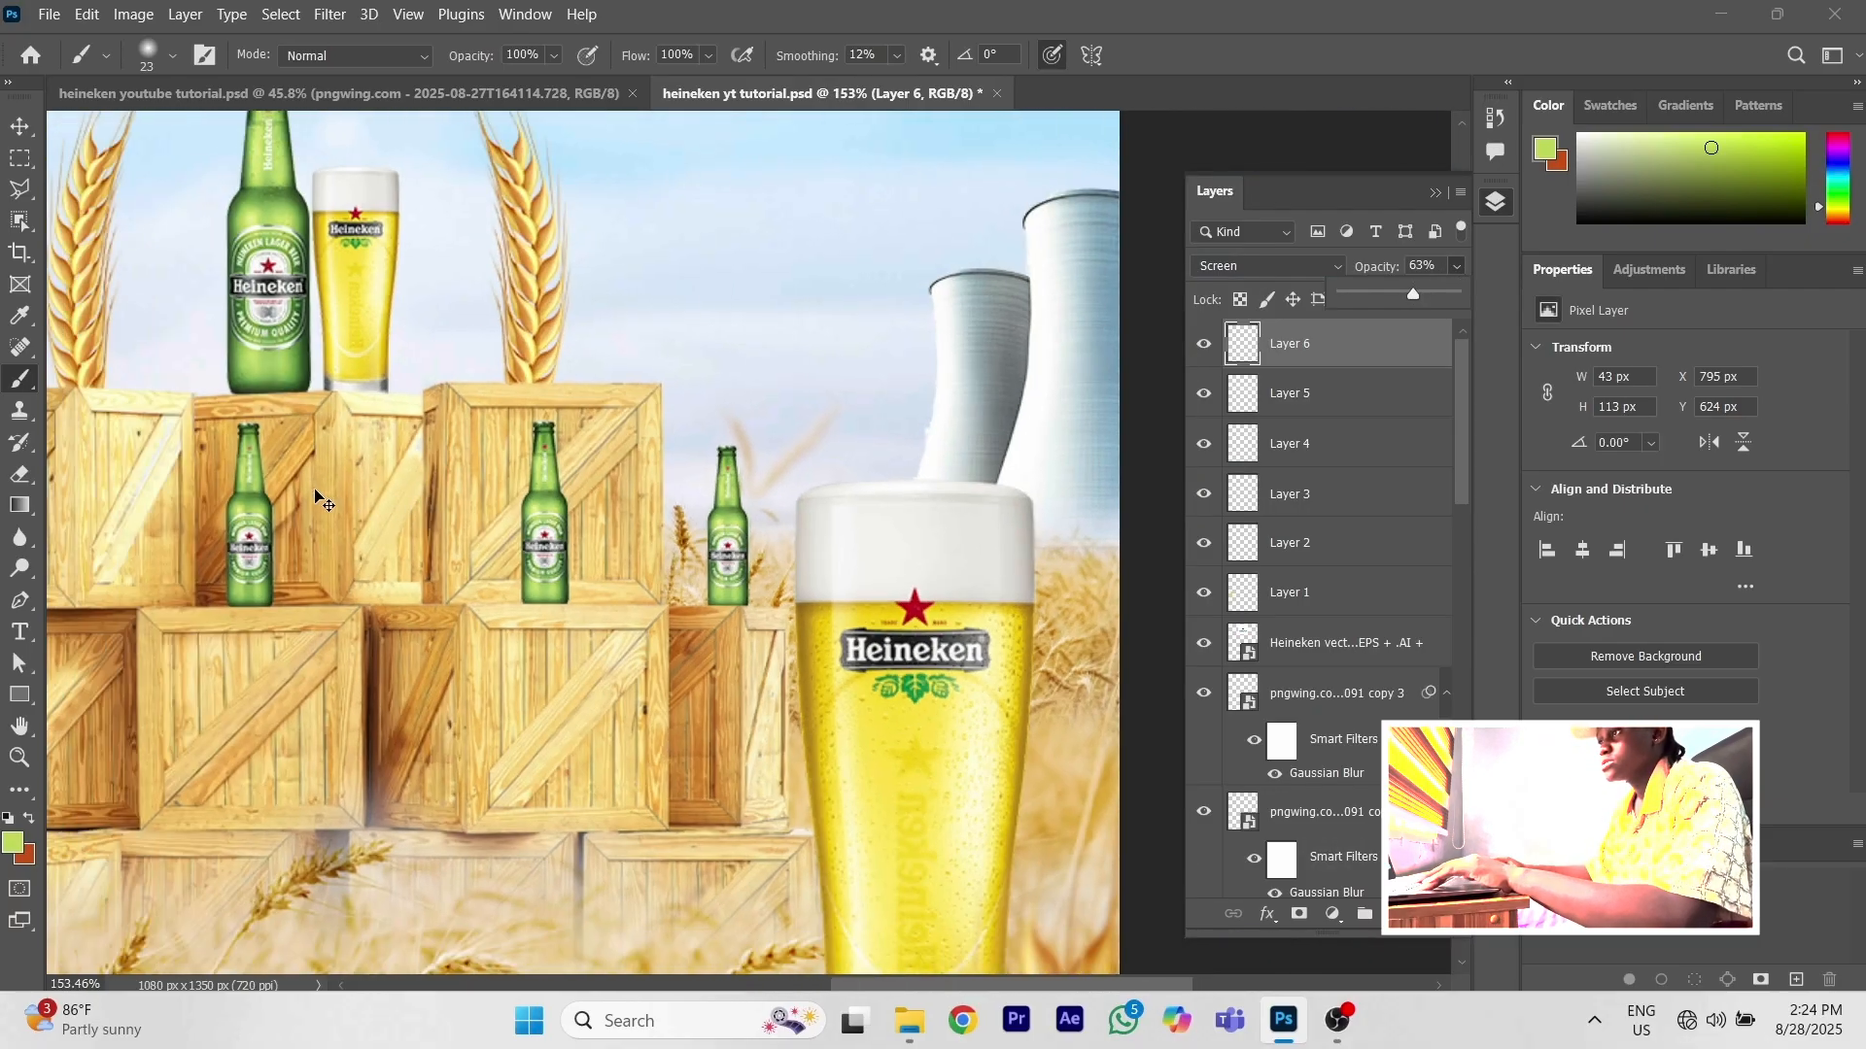
Add a new Screen-mode layer on top and set the foreground to pale yellow with H 52, S 49, B 100
scroll(317, 505, down, 3)
scroll(715, 629, up, 4)
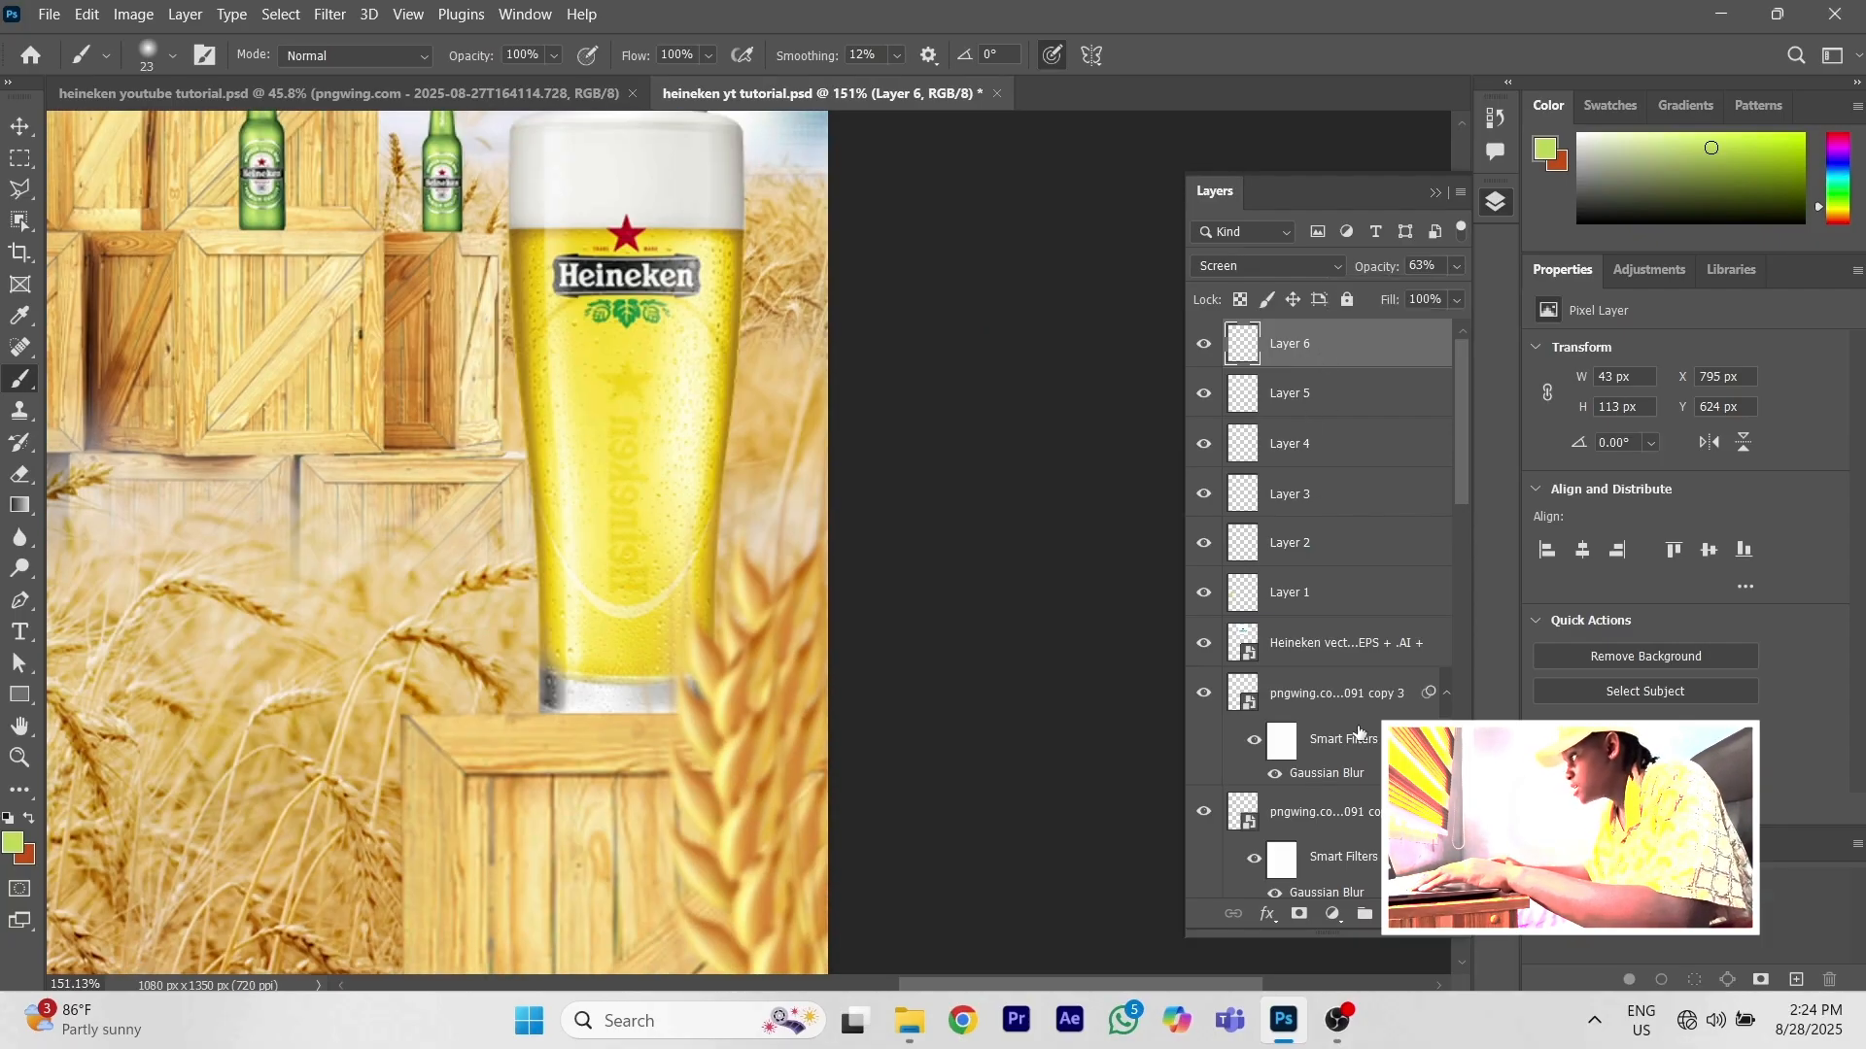
key(ctrl+shift+alt+n)
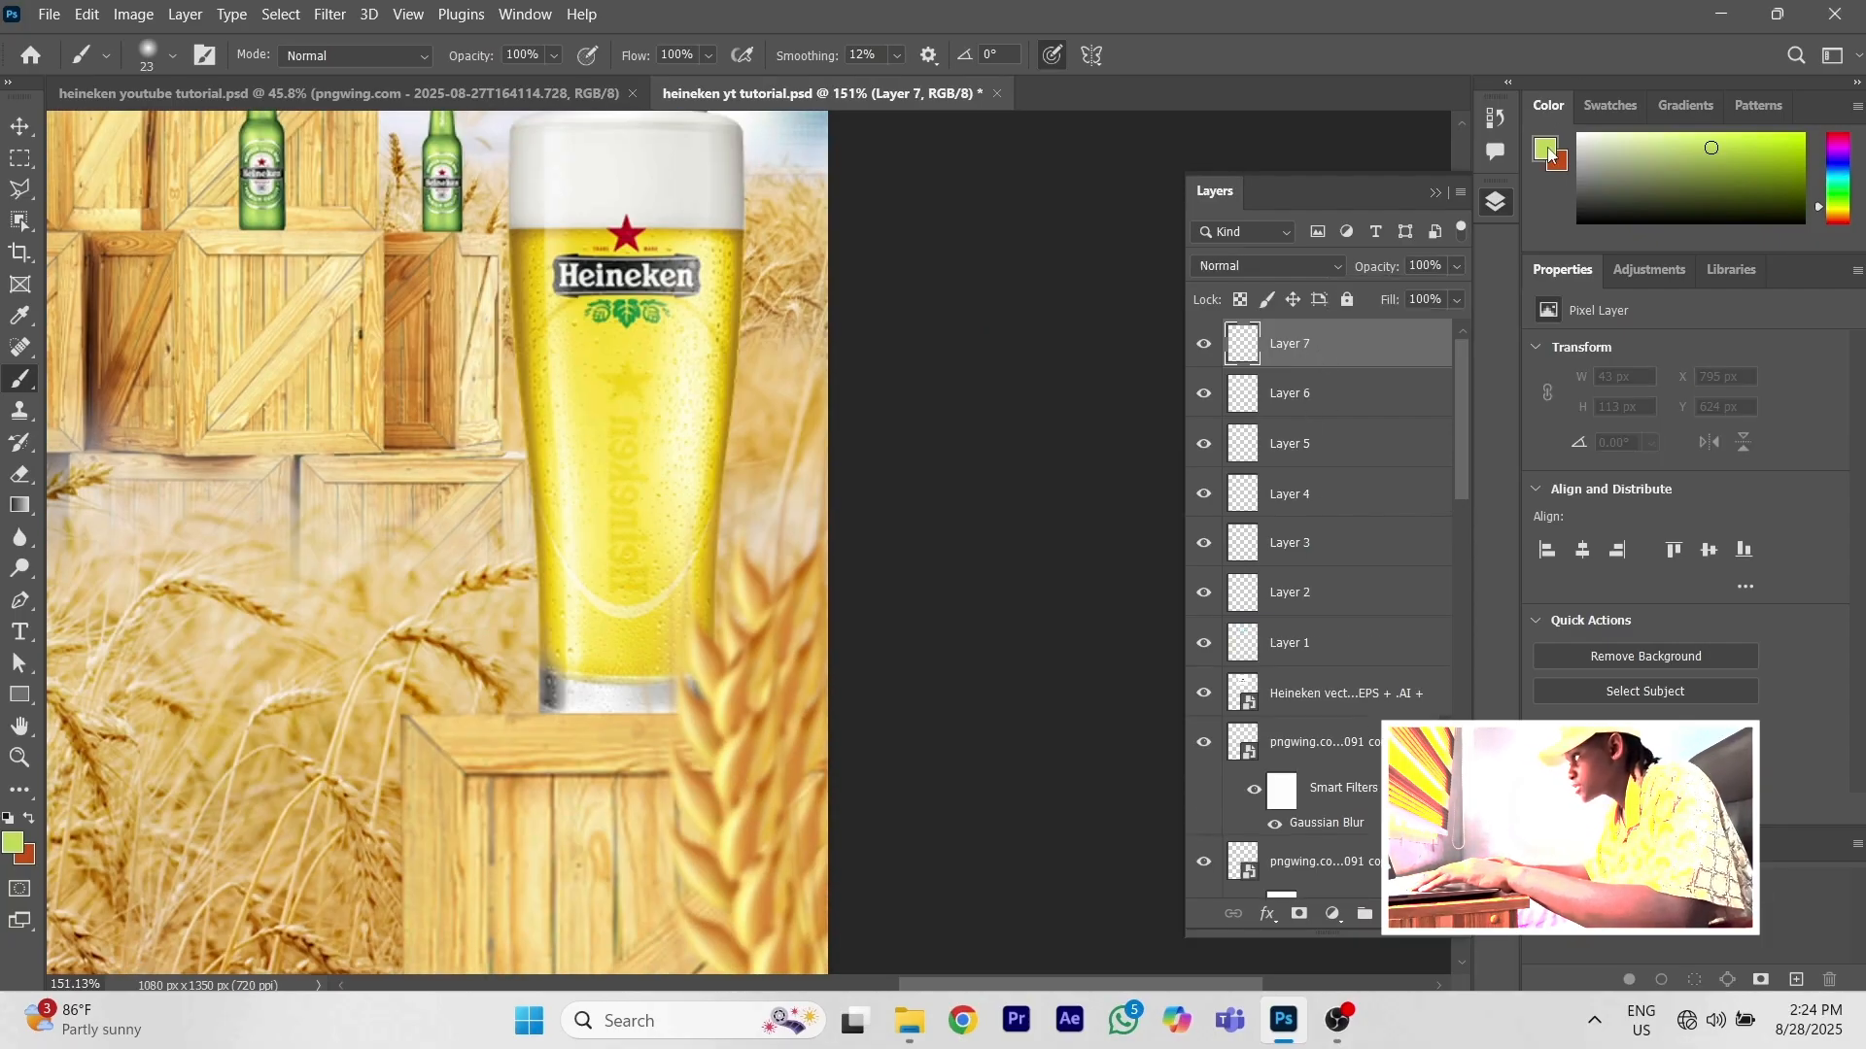
click(1547, 151)
click(707, 350)
drag(1356, 478, 1371, 451)
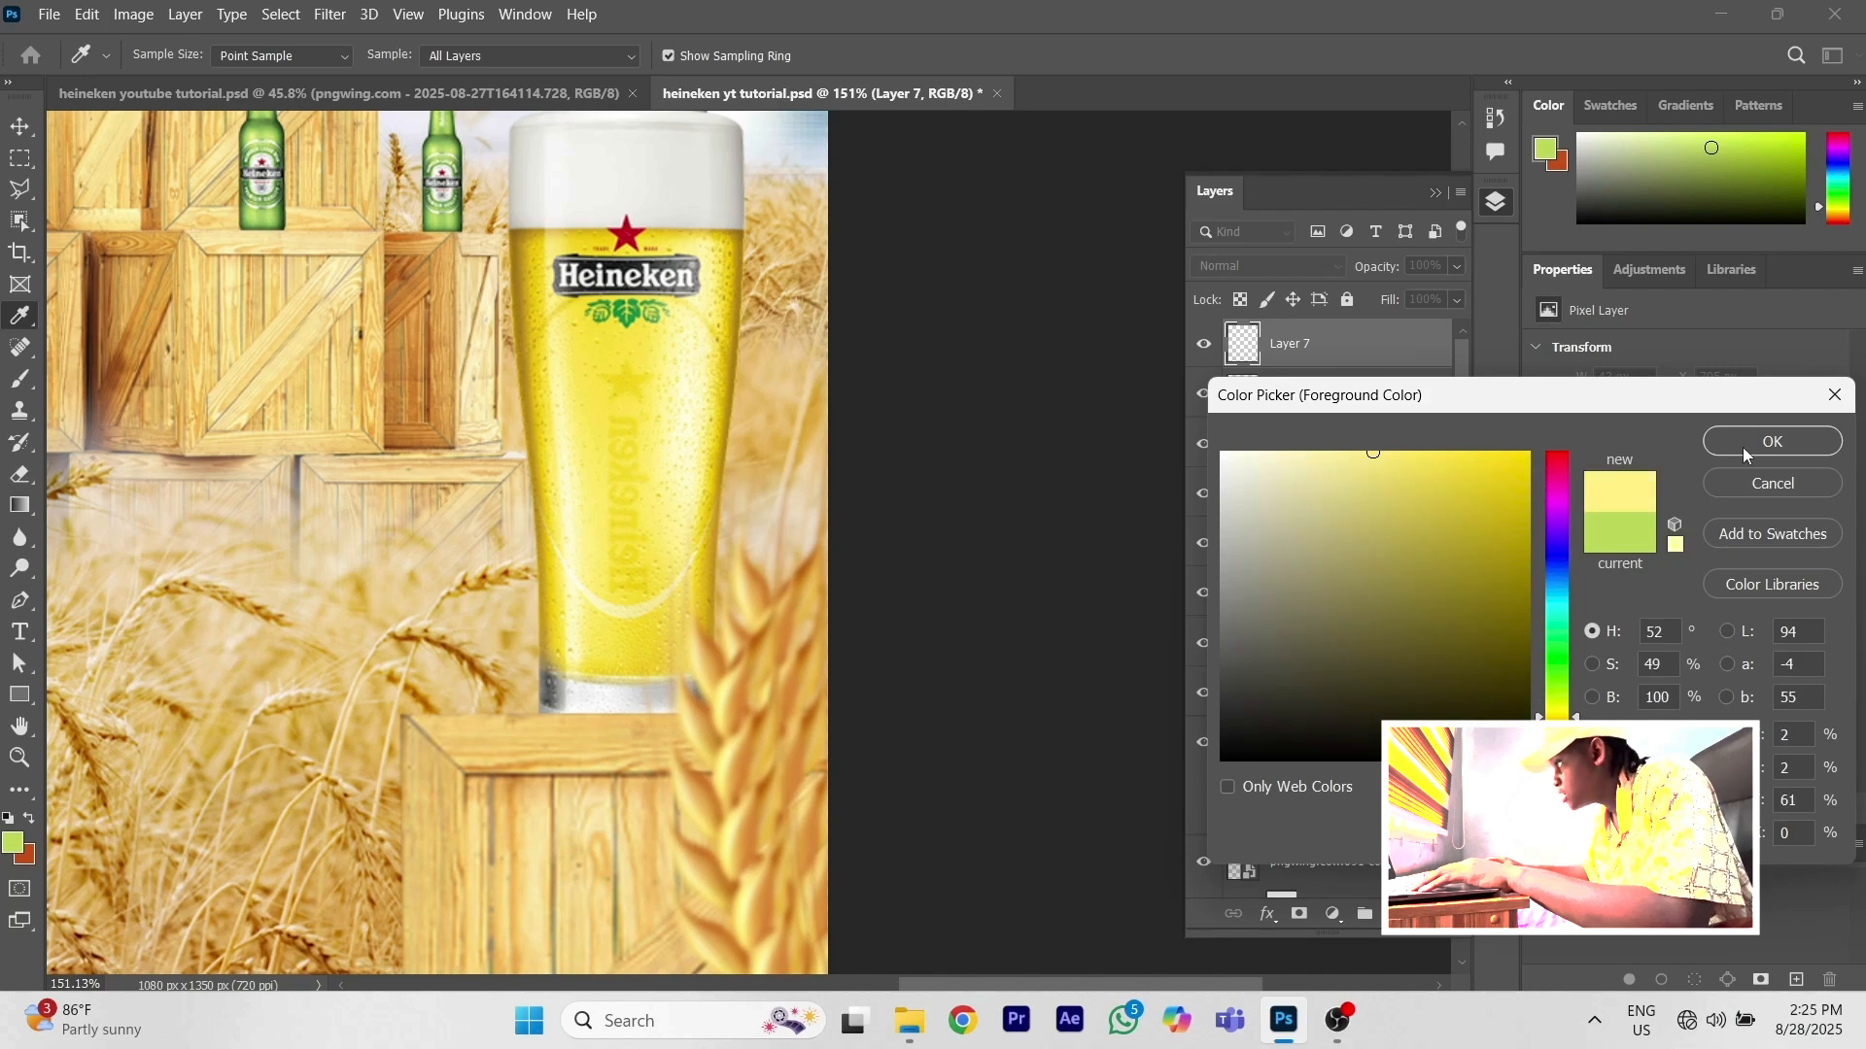
click(1771, 441)
click(1332, 267)
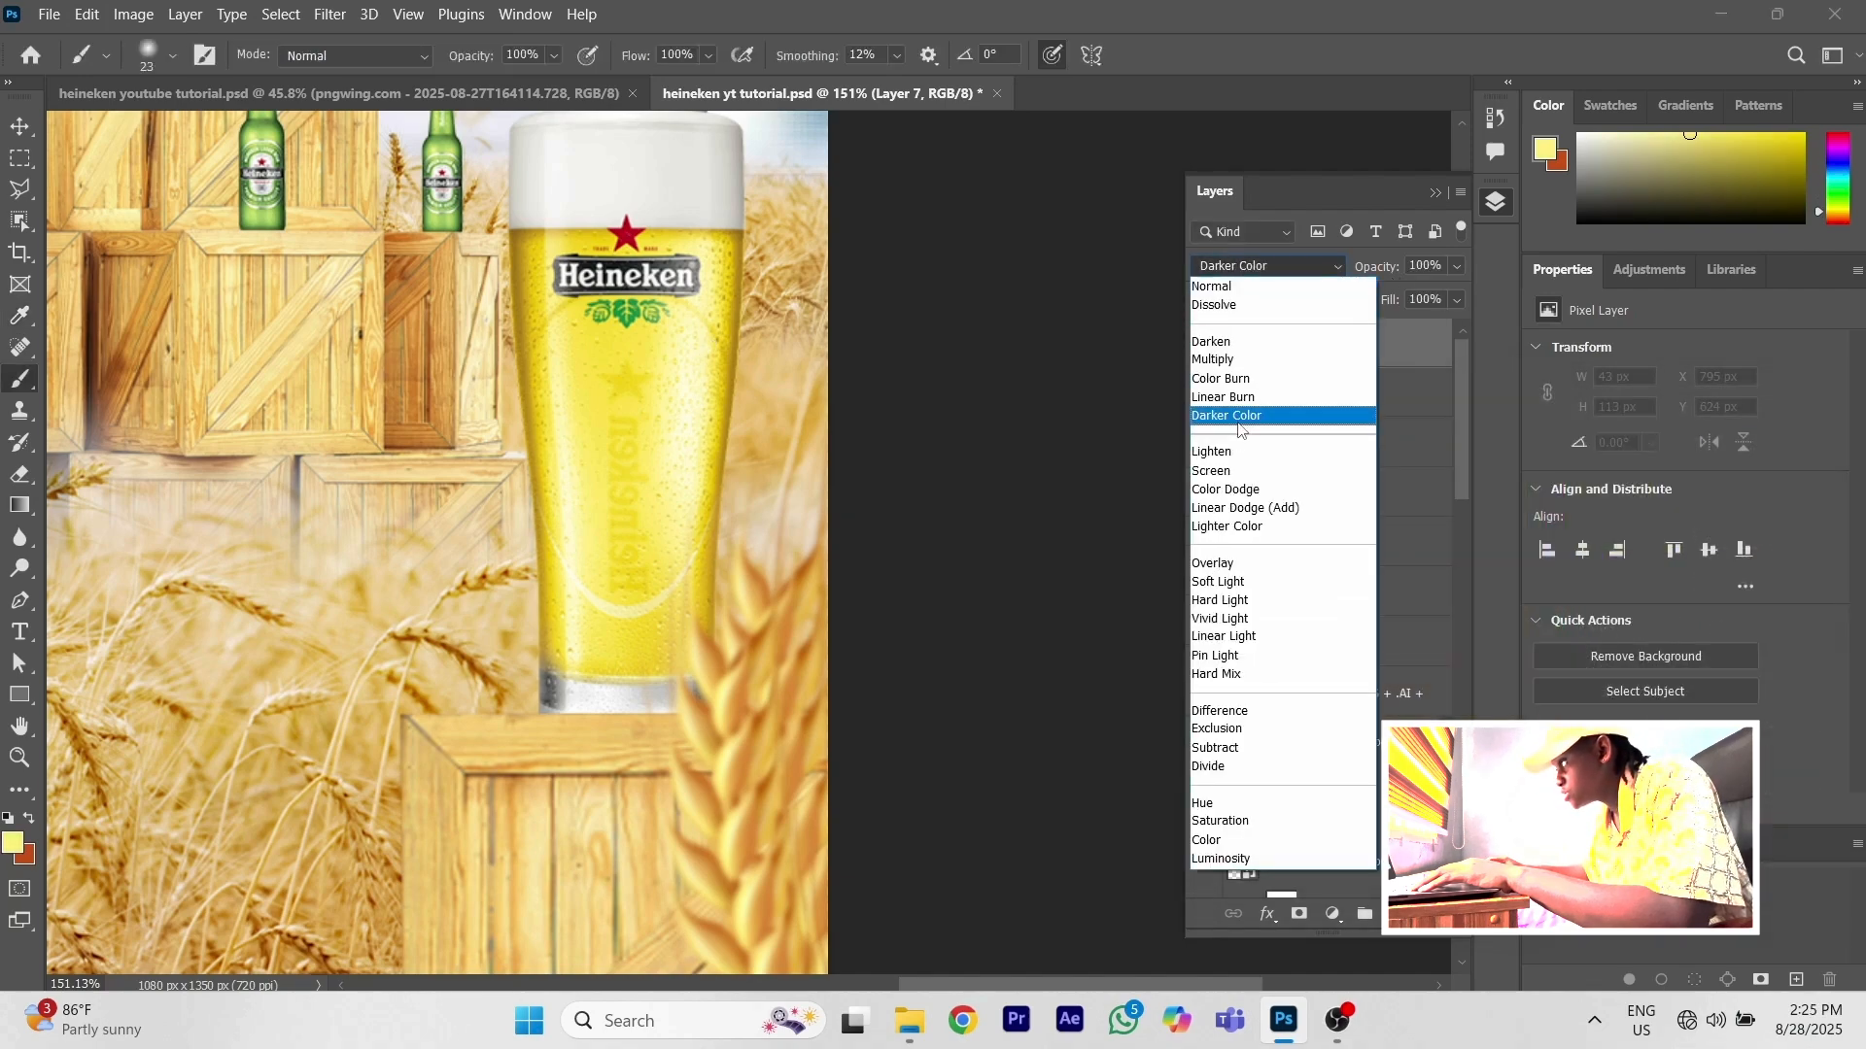
click(1227, 472)
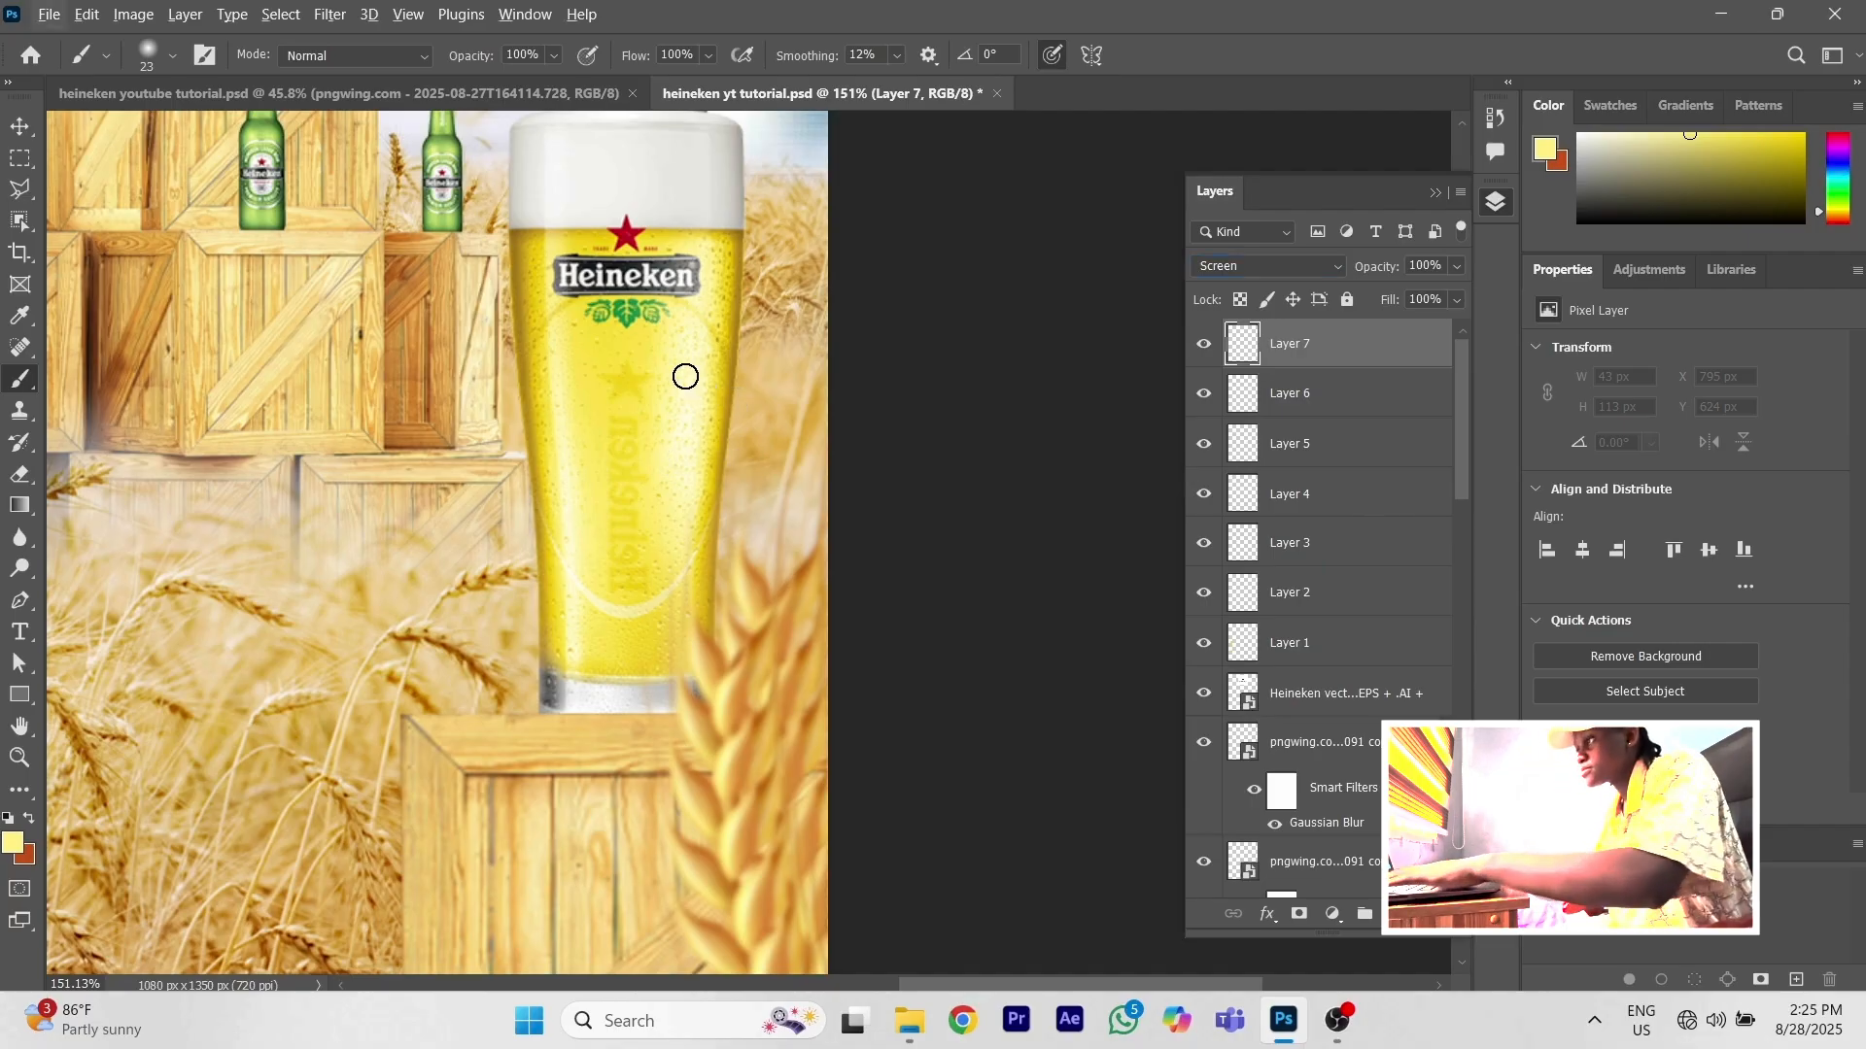
Brush yellow glow down both sides of the large beer glass with a 66 px brush and set its layer to 67% opacity
scroll(644, 438, up, 3)
scroll(699, 457, down, 1)
scroll(734, 481, up, 1)
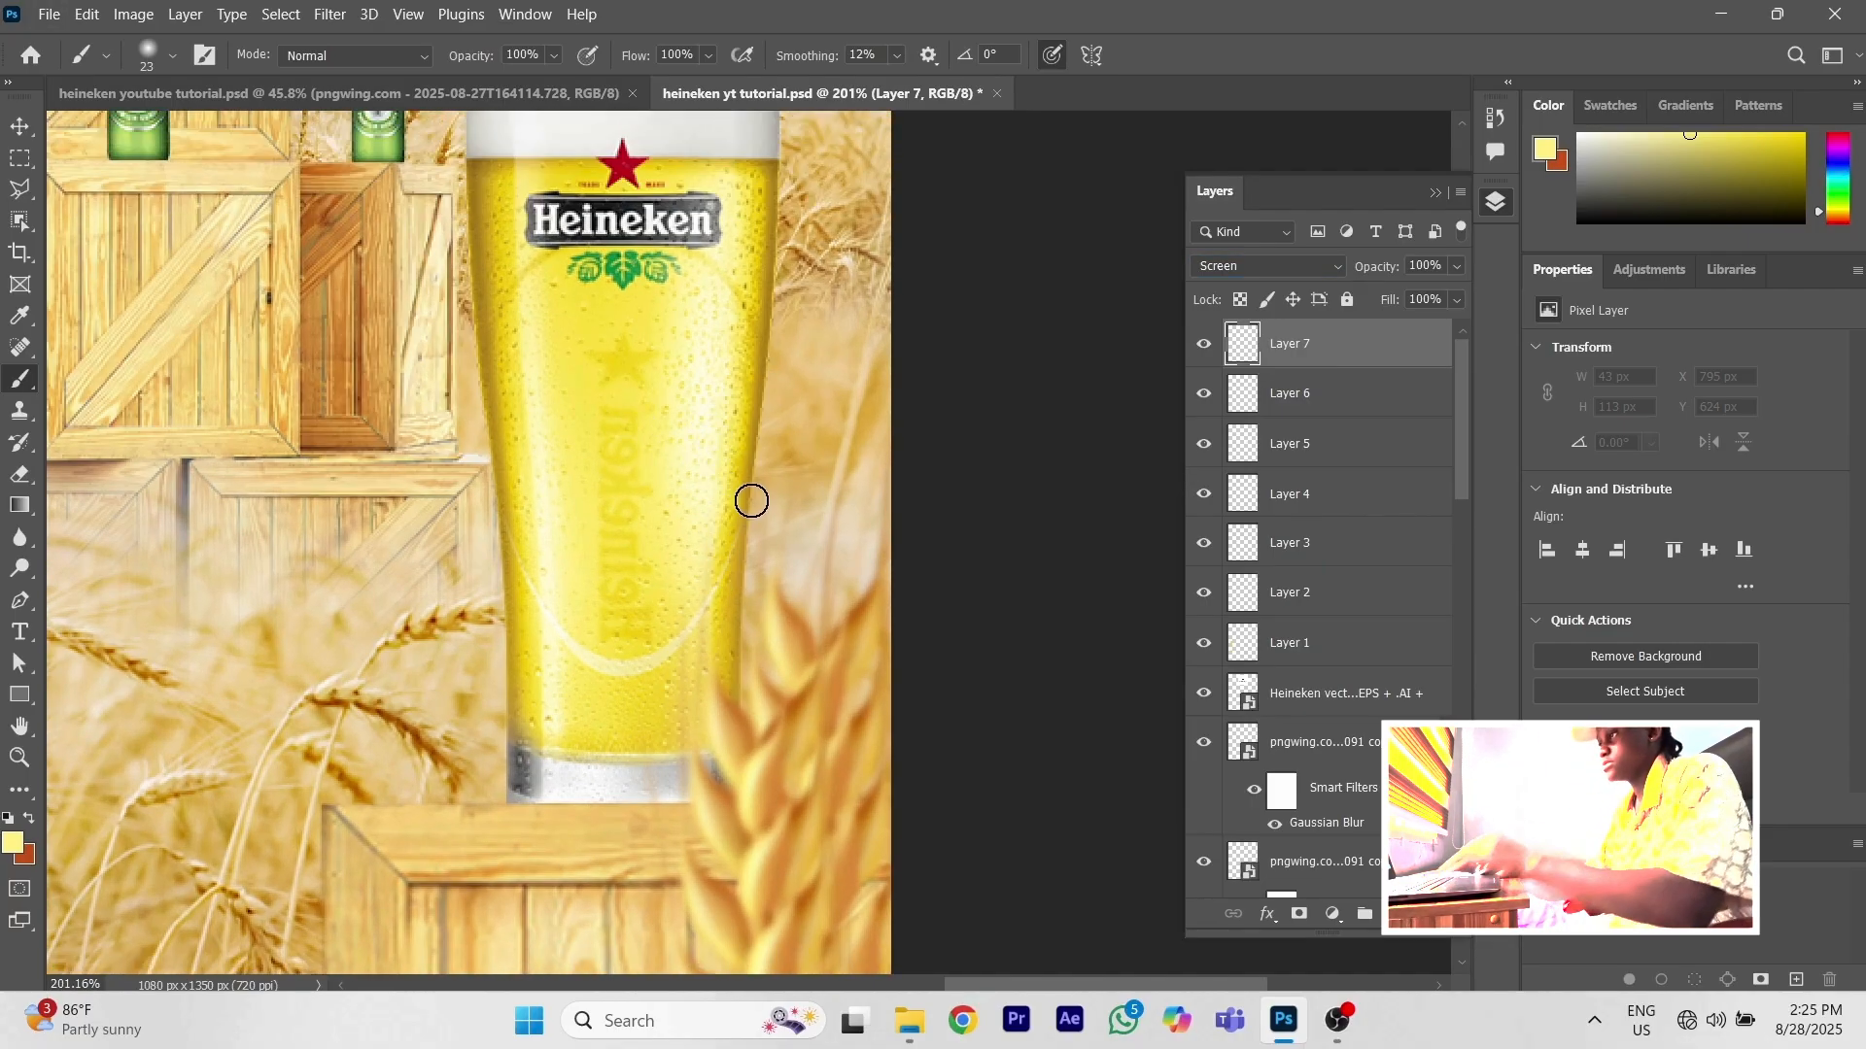
right_click(753, 500)
click(929, 554)
mouse_move(540, 248)
mouse_down()
mouse_move(535, 427)
mouse_move(583, 627)
mouse_up()
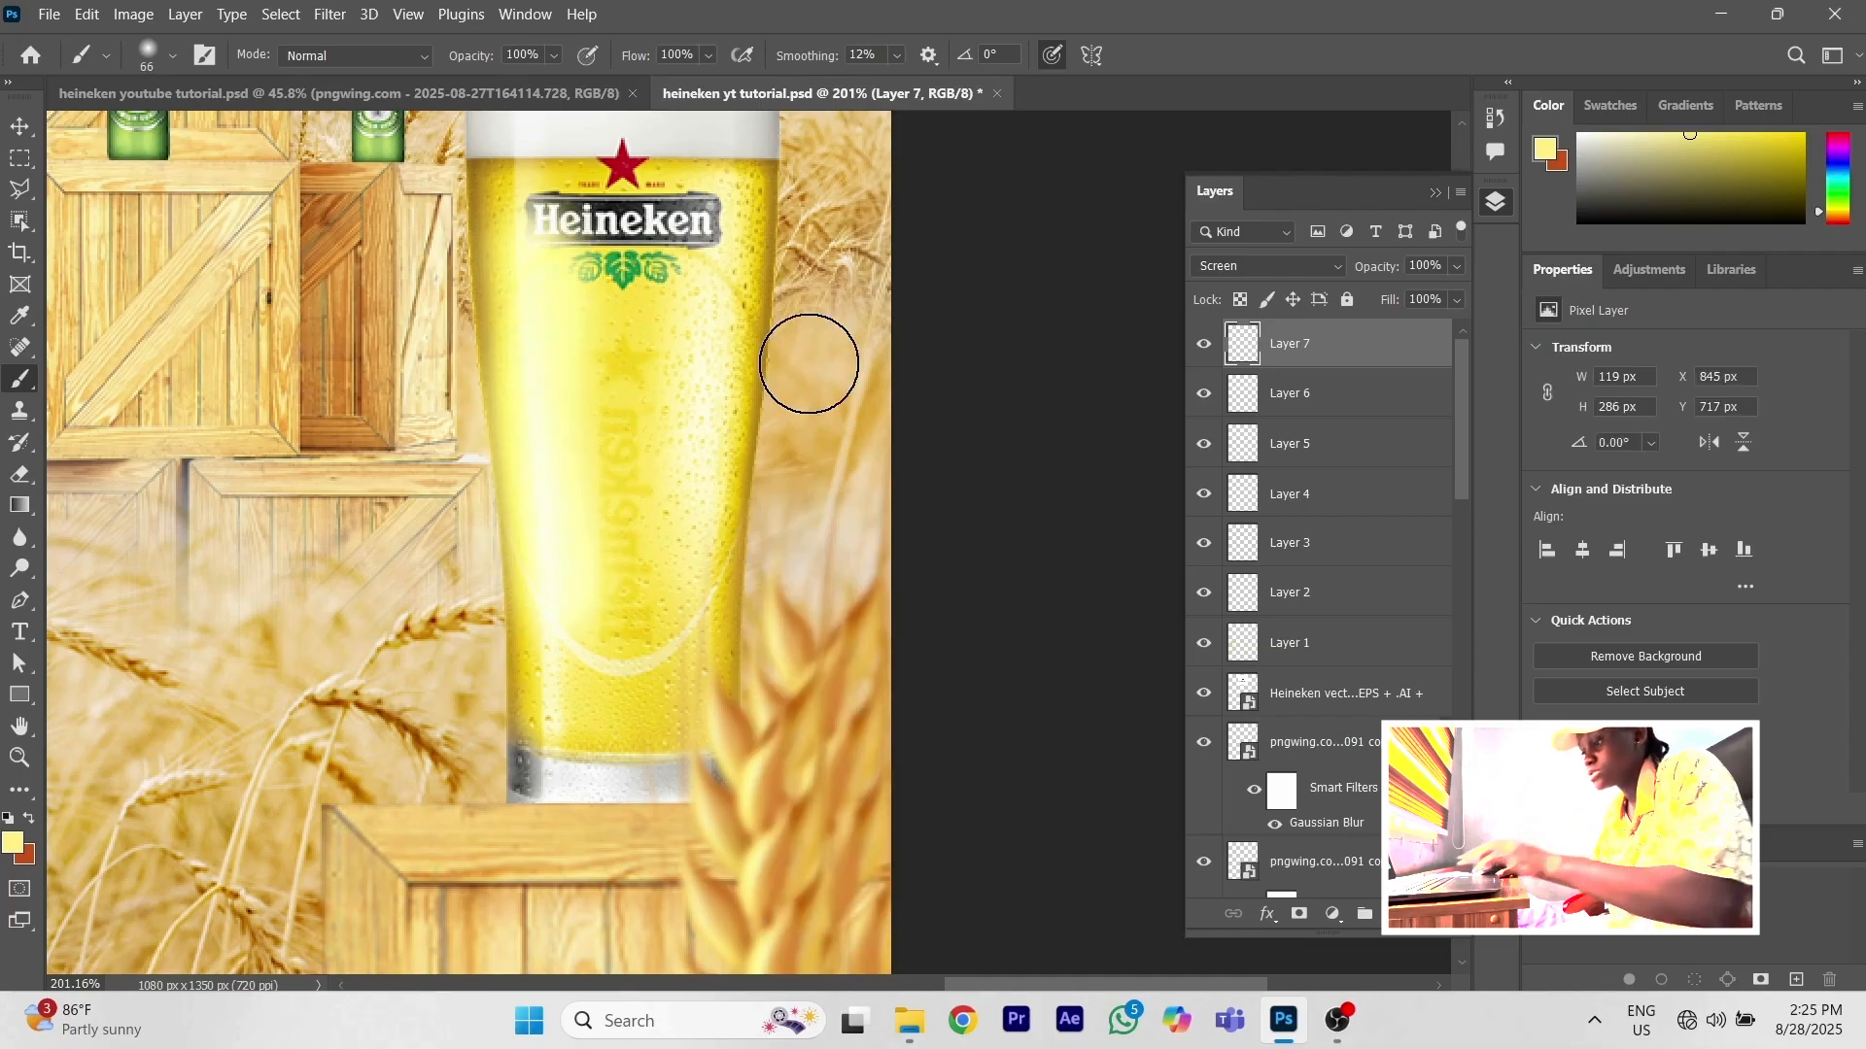
key(ctrl+z)
mouse_move(539, 248)
mouse_down()
mouse_move(567, 421)
mouse_move(558, 632)
mouse_up()
drag(690, 266, 684, 641)
scroll(679, 438, down, 8)
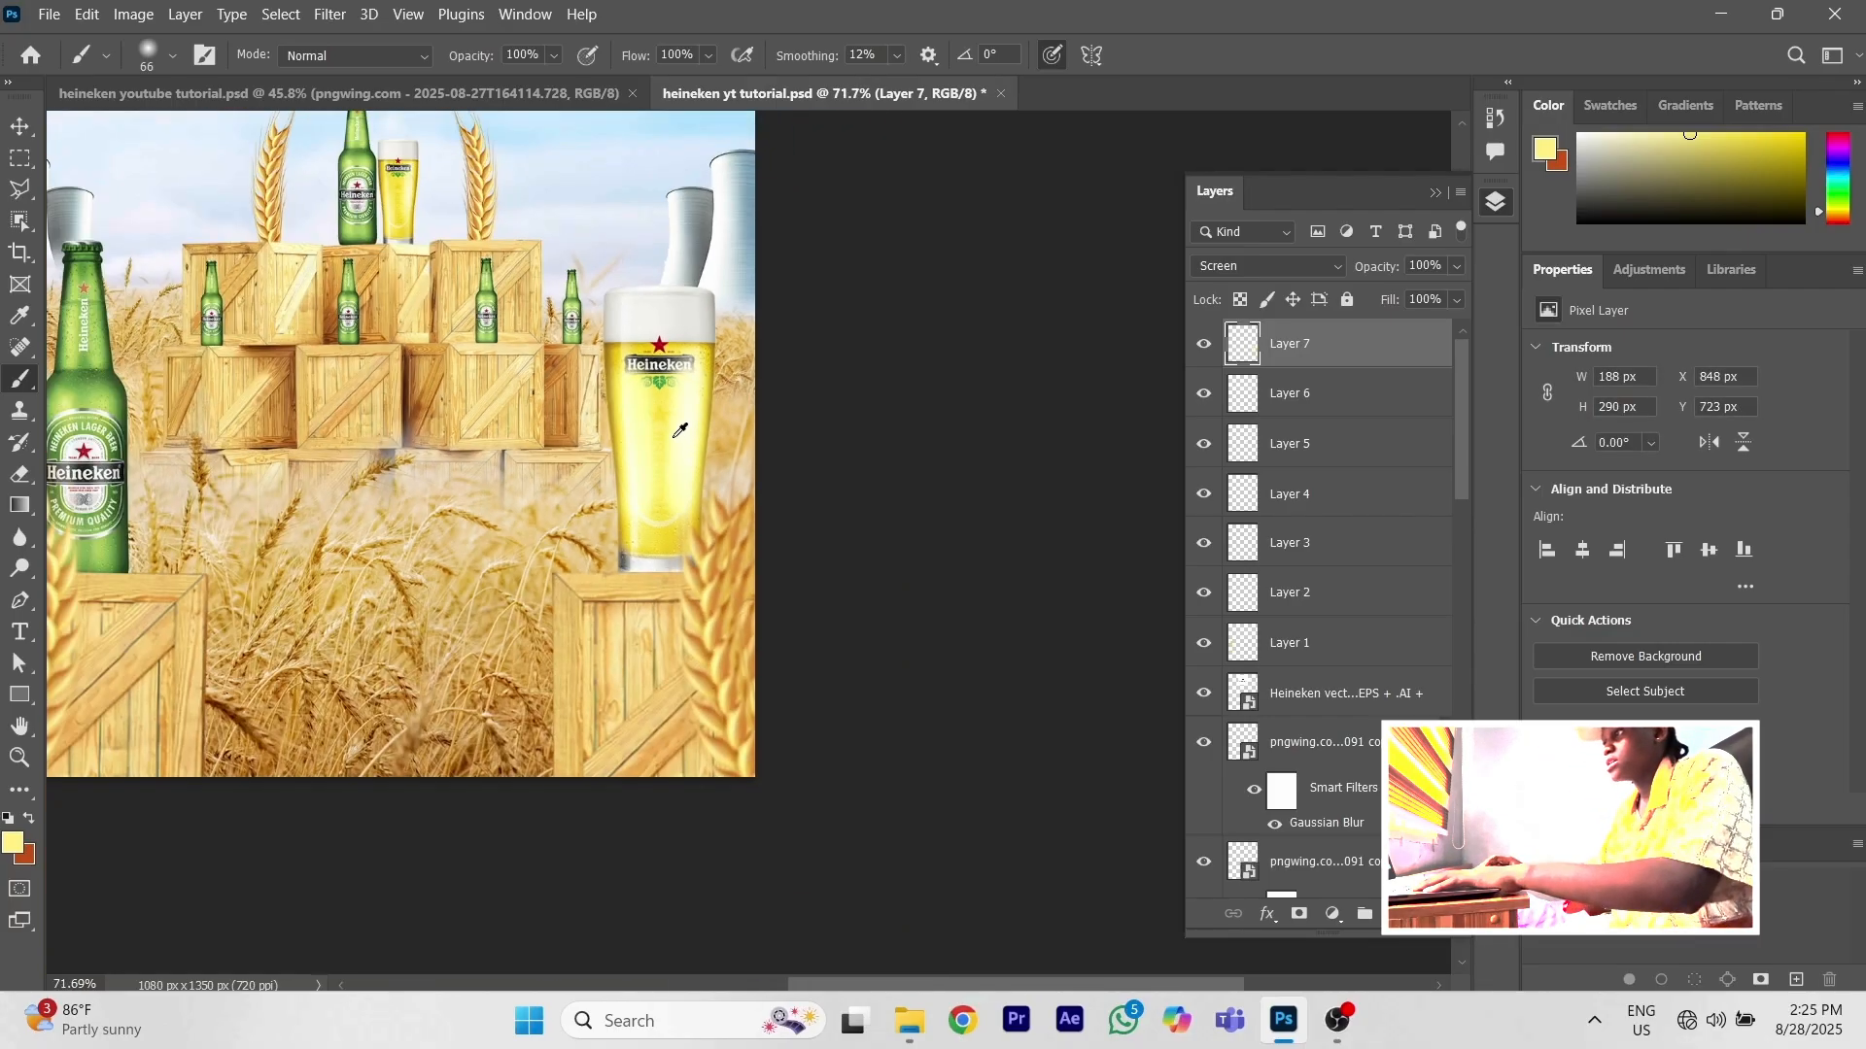
click(1453, 265)
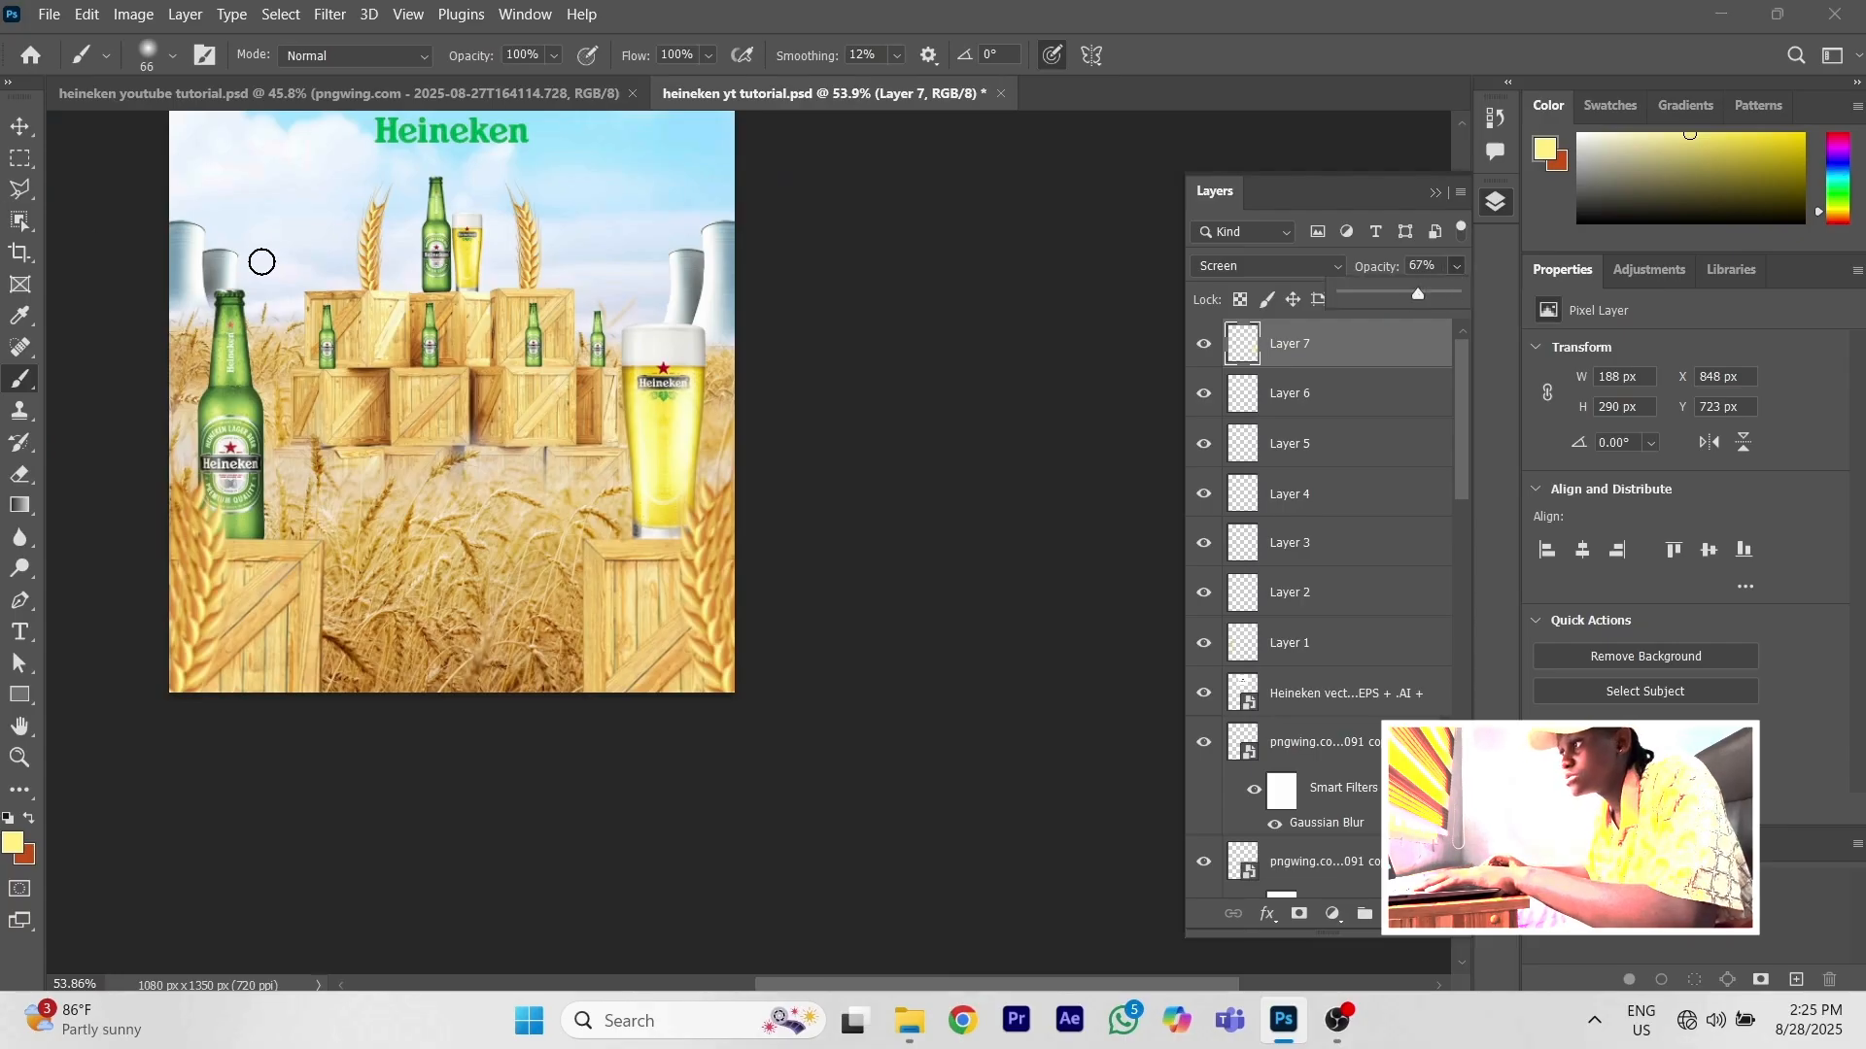
Add a new layer on top and paint yellow glow on the small beer glass with a 32 px soft brush
scroll(477, 286, up, 10)
scroll(768, 301, up, 6)
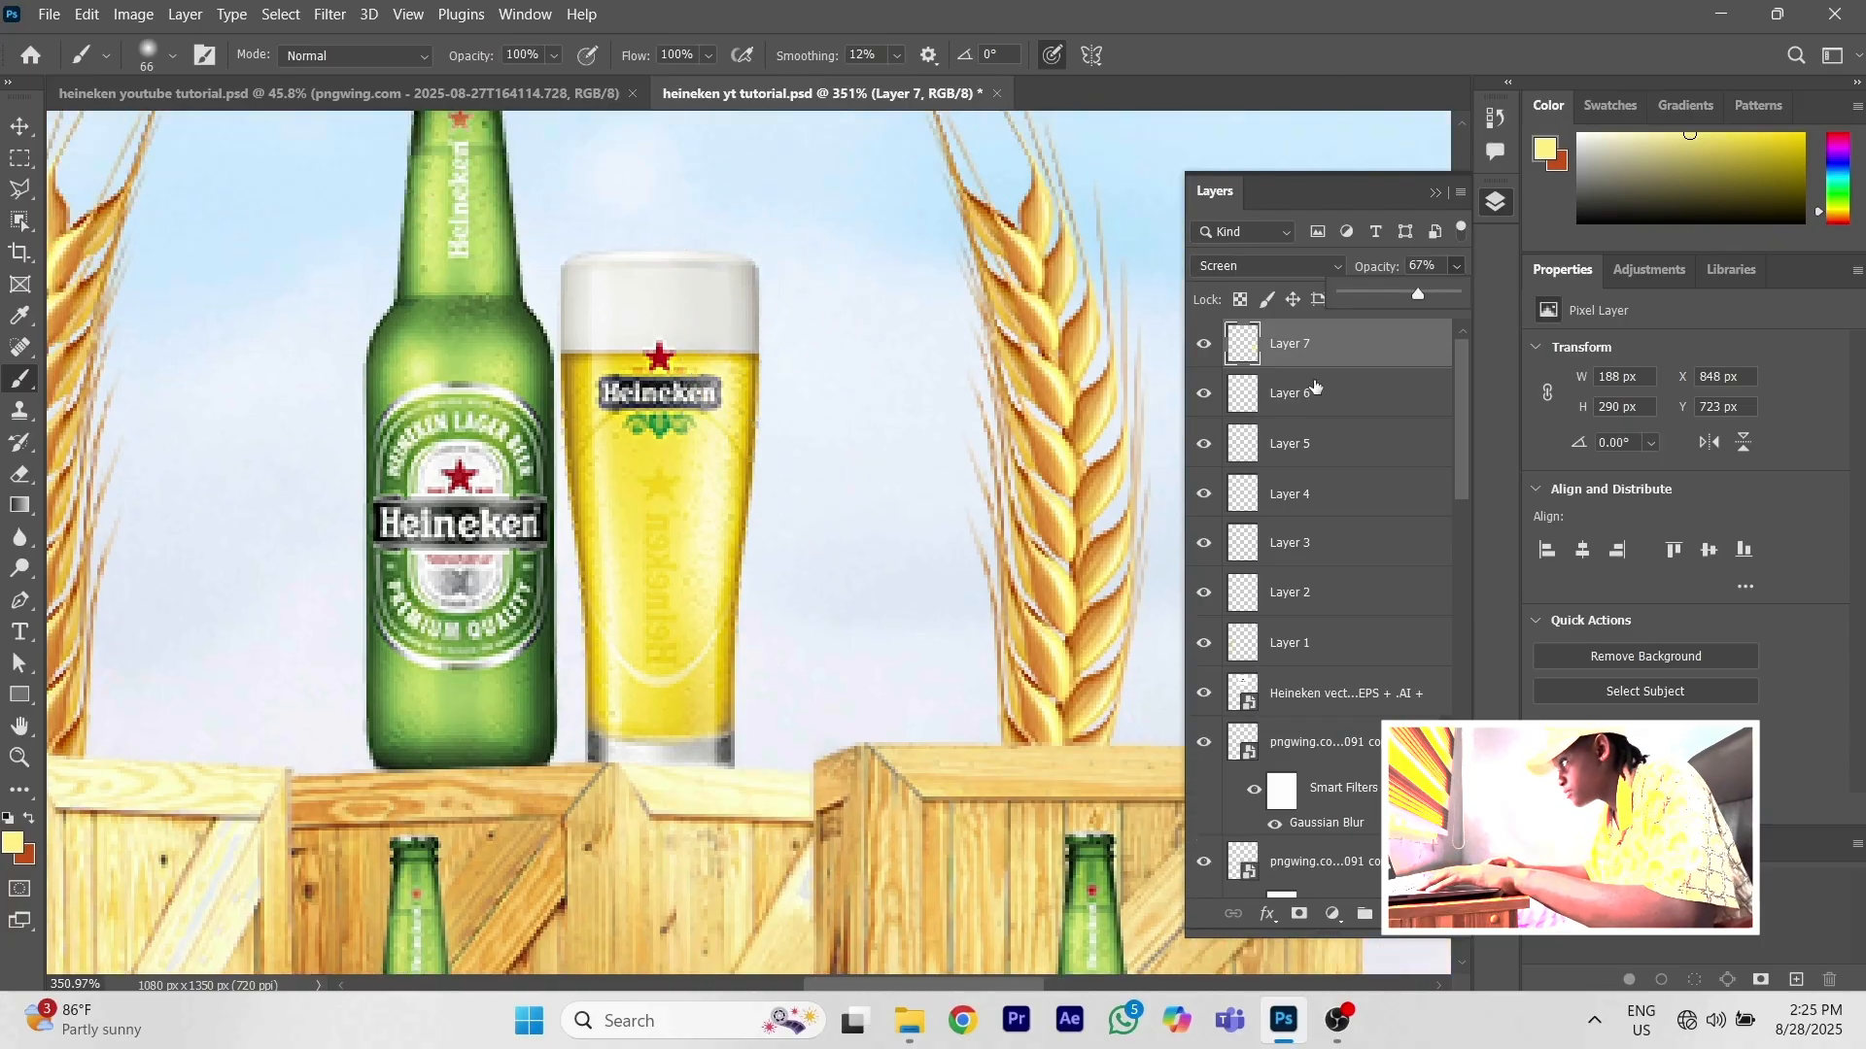
key(ctrl+shift+alt+n)
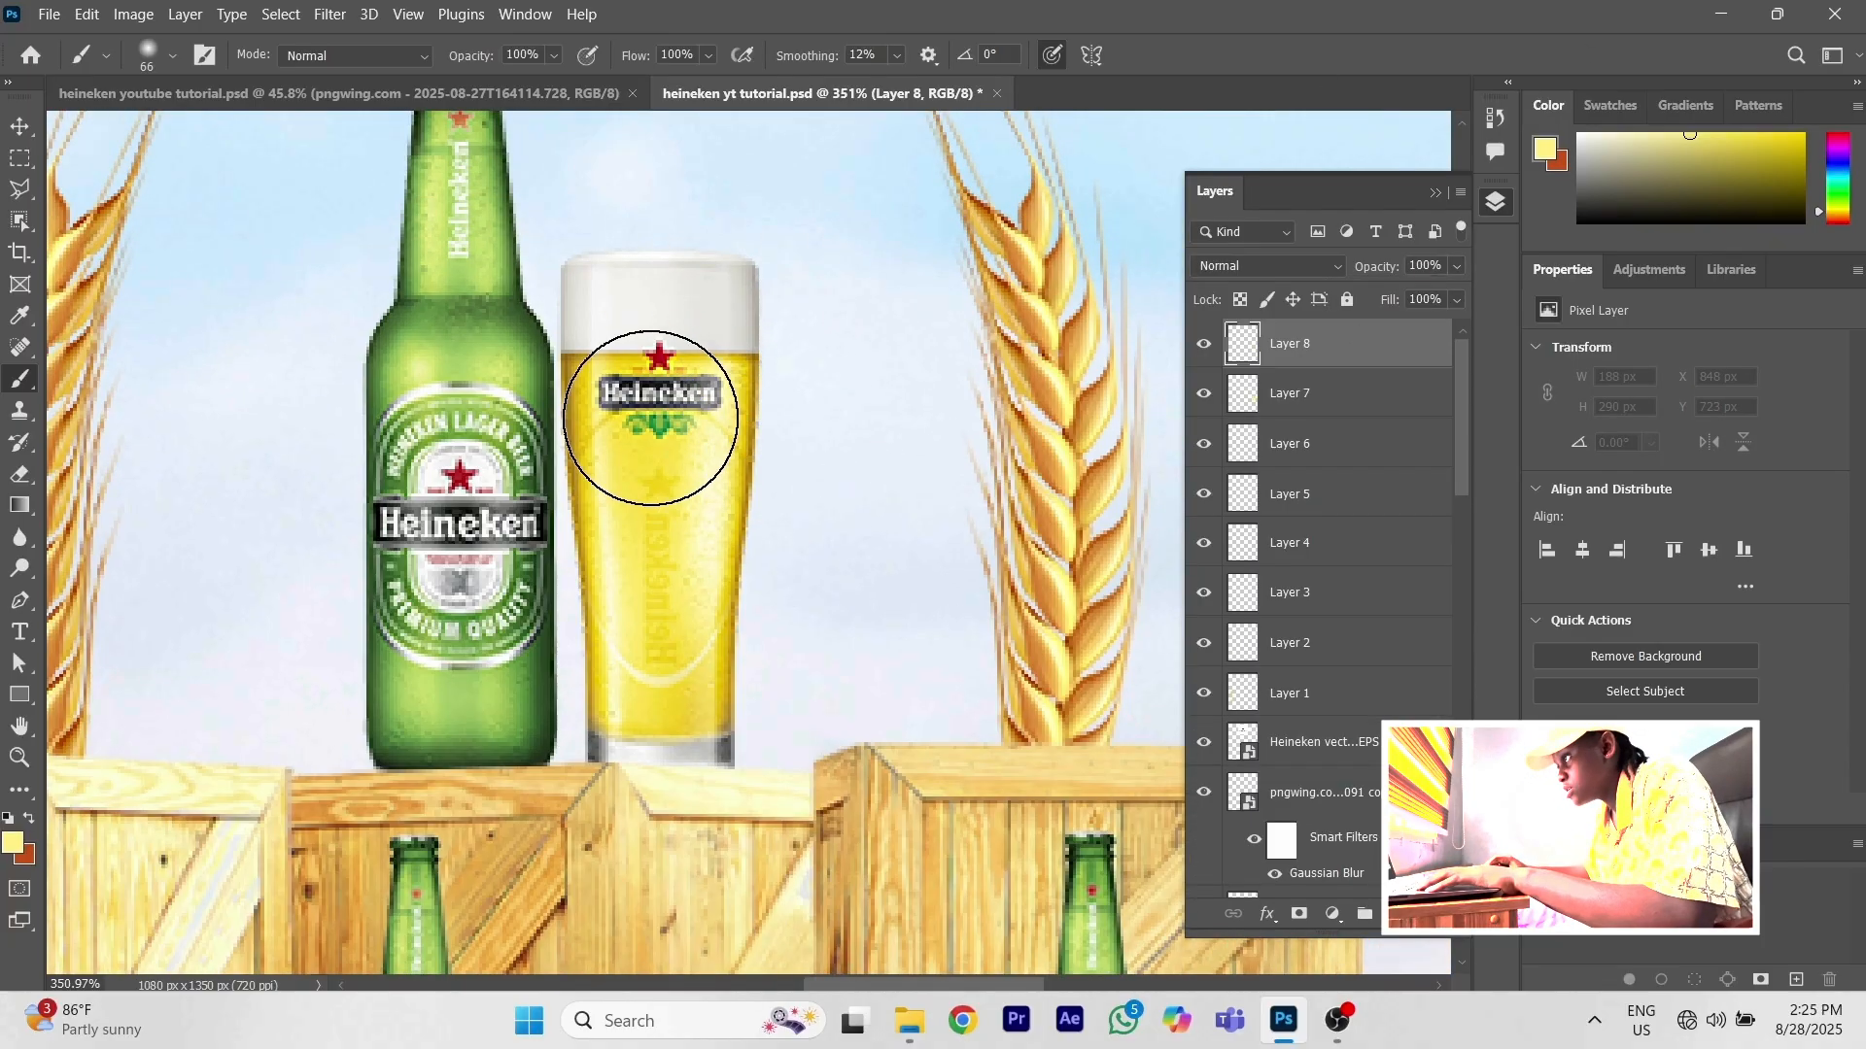
scroll(667, 458, up, 2)
right_click(777, 464)
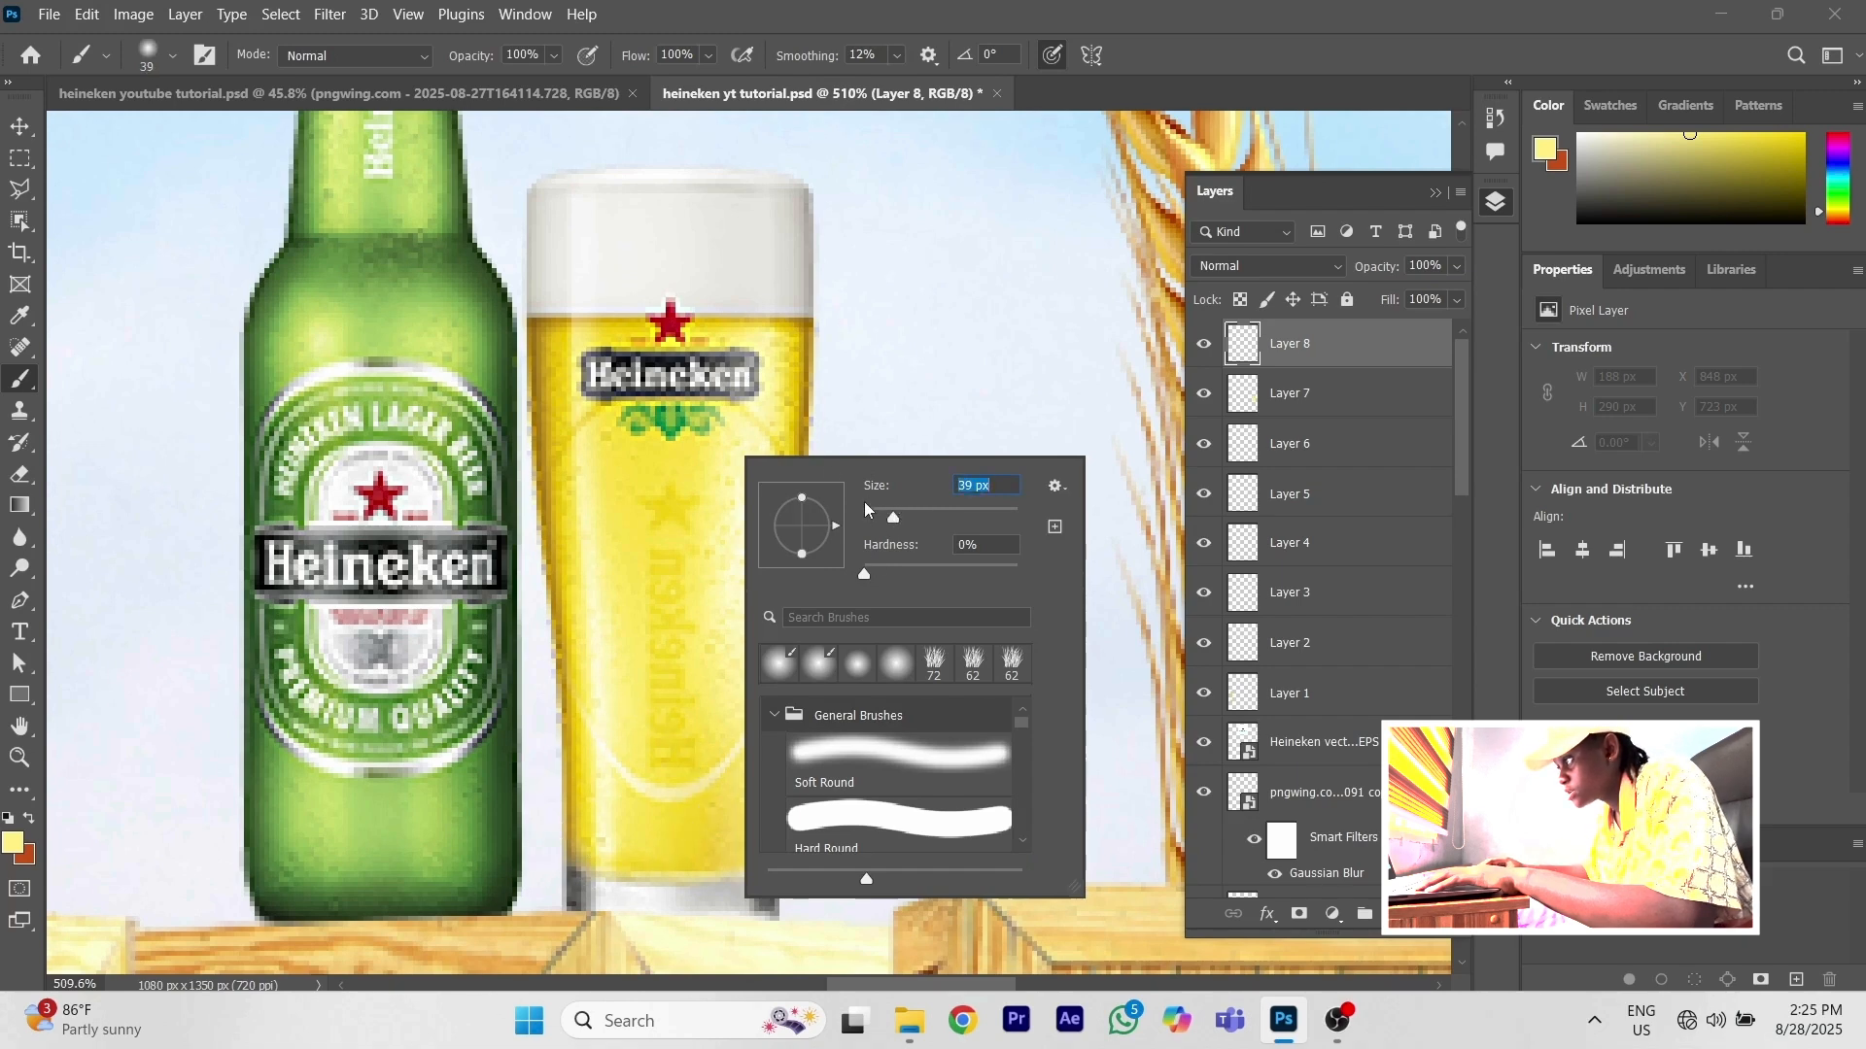
mouse_move(617, 825)
mouse_down()
mouse_move(651, 785)
mouse_move(634, 799)
mouse_move(612, 654)
mouse_move(637, 427)
mouse_up()
mouse_move(716, 732)
mouse_down()
mouse_move(702, 616)
mouse_move(738, 441)
mouse_up()
Set the small beer glass's glow layer to Screen at 57% opacity
click(1273, 266)
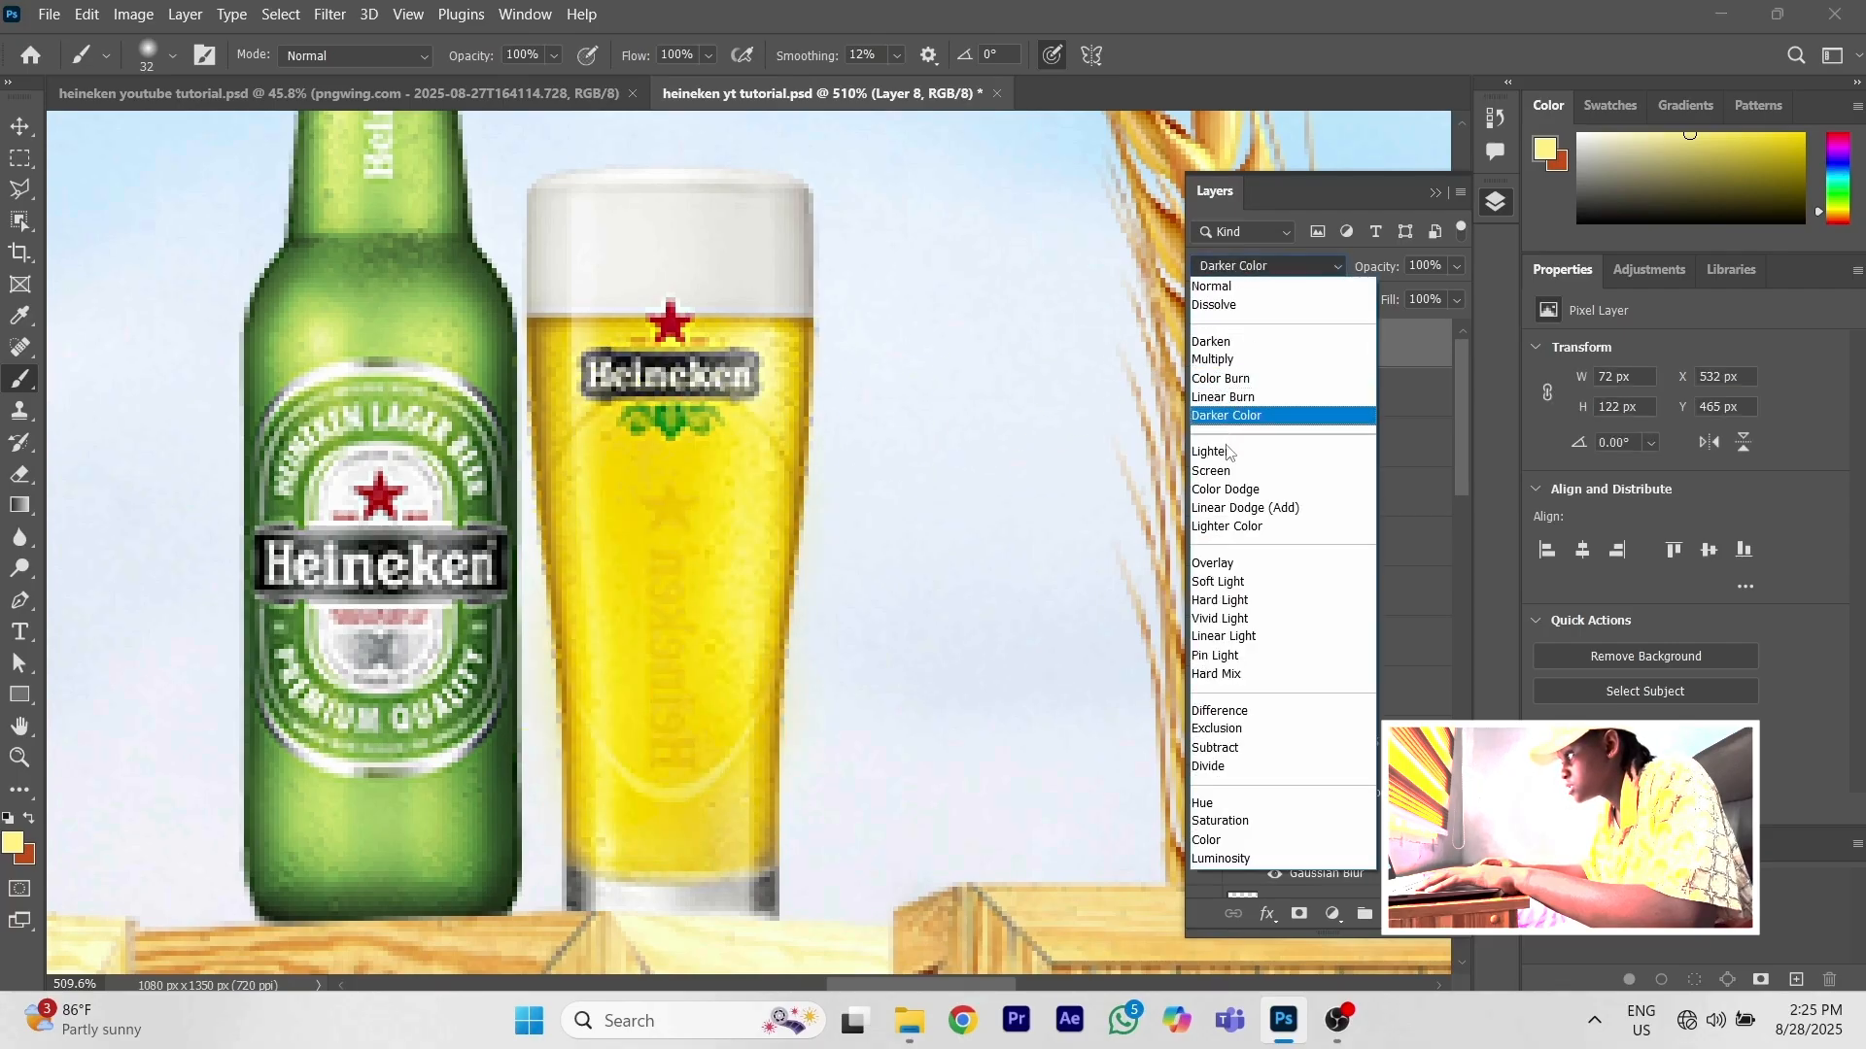
click(1263, 472)
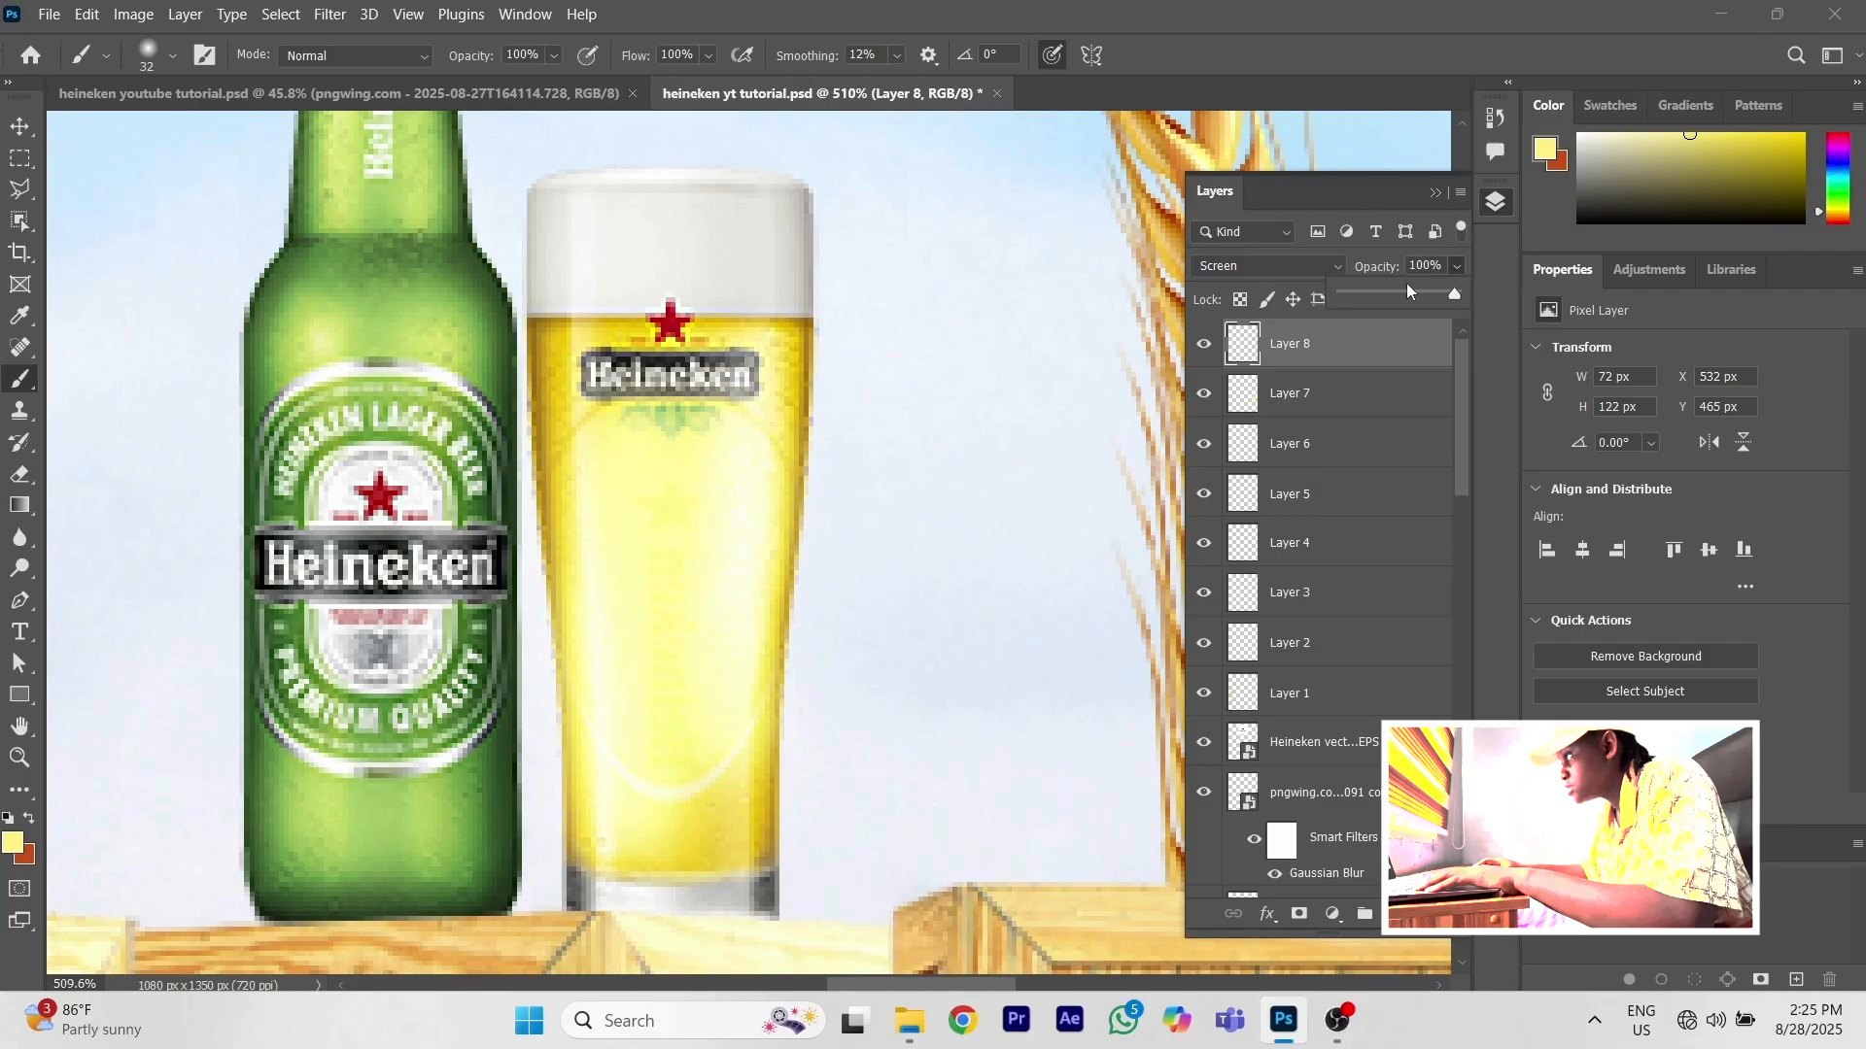
scroll(415, 568, down, 10)
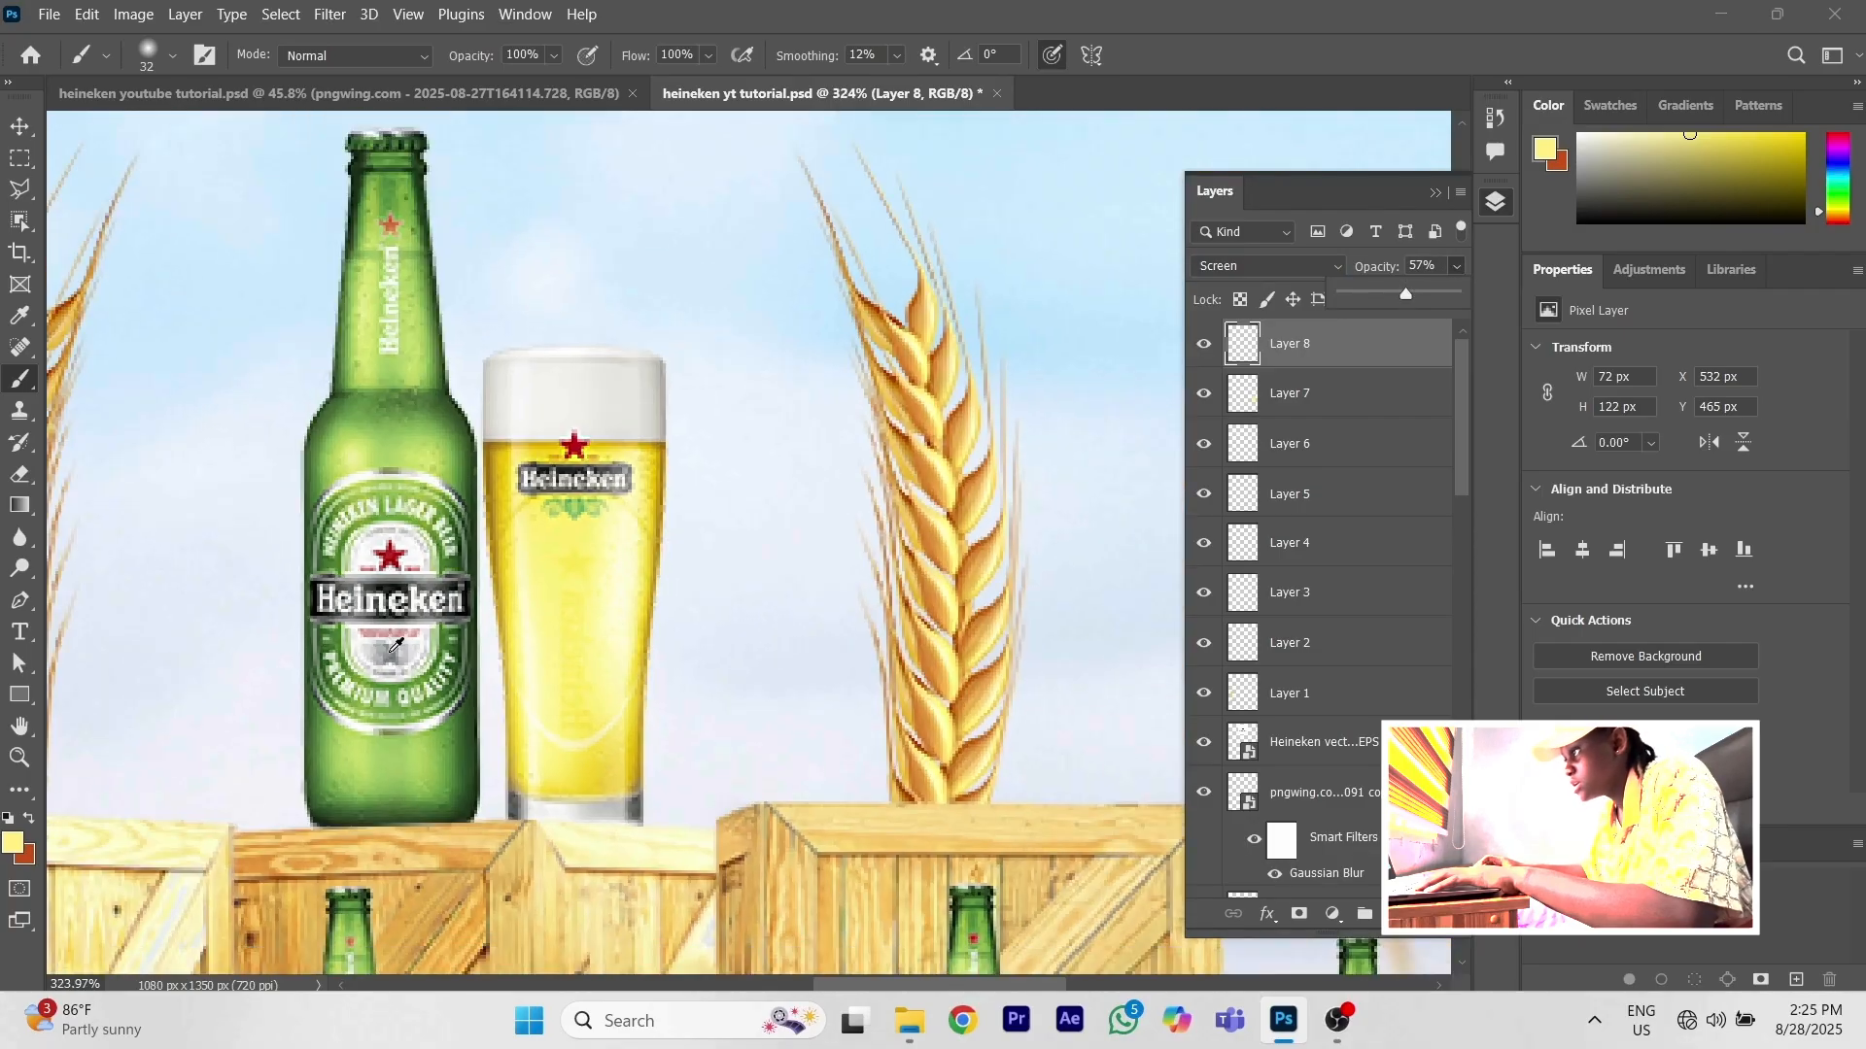
Review the whole flyer and compare it with the reference document heineken youtube tutorial.psd
scroll(317, 637, down, 5)
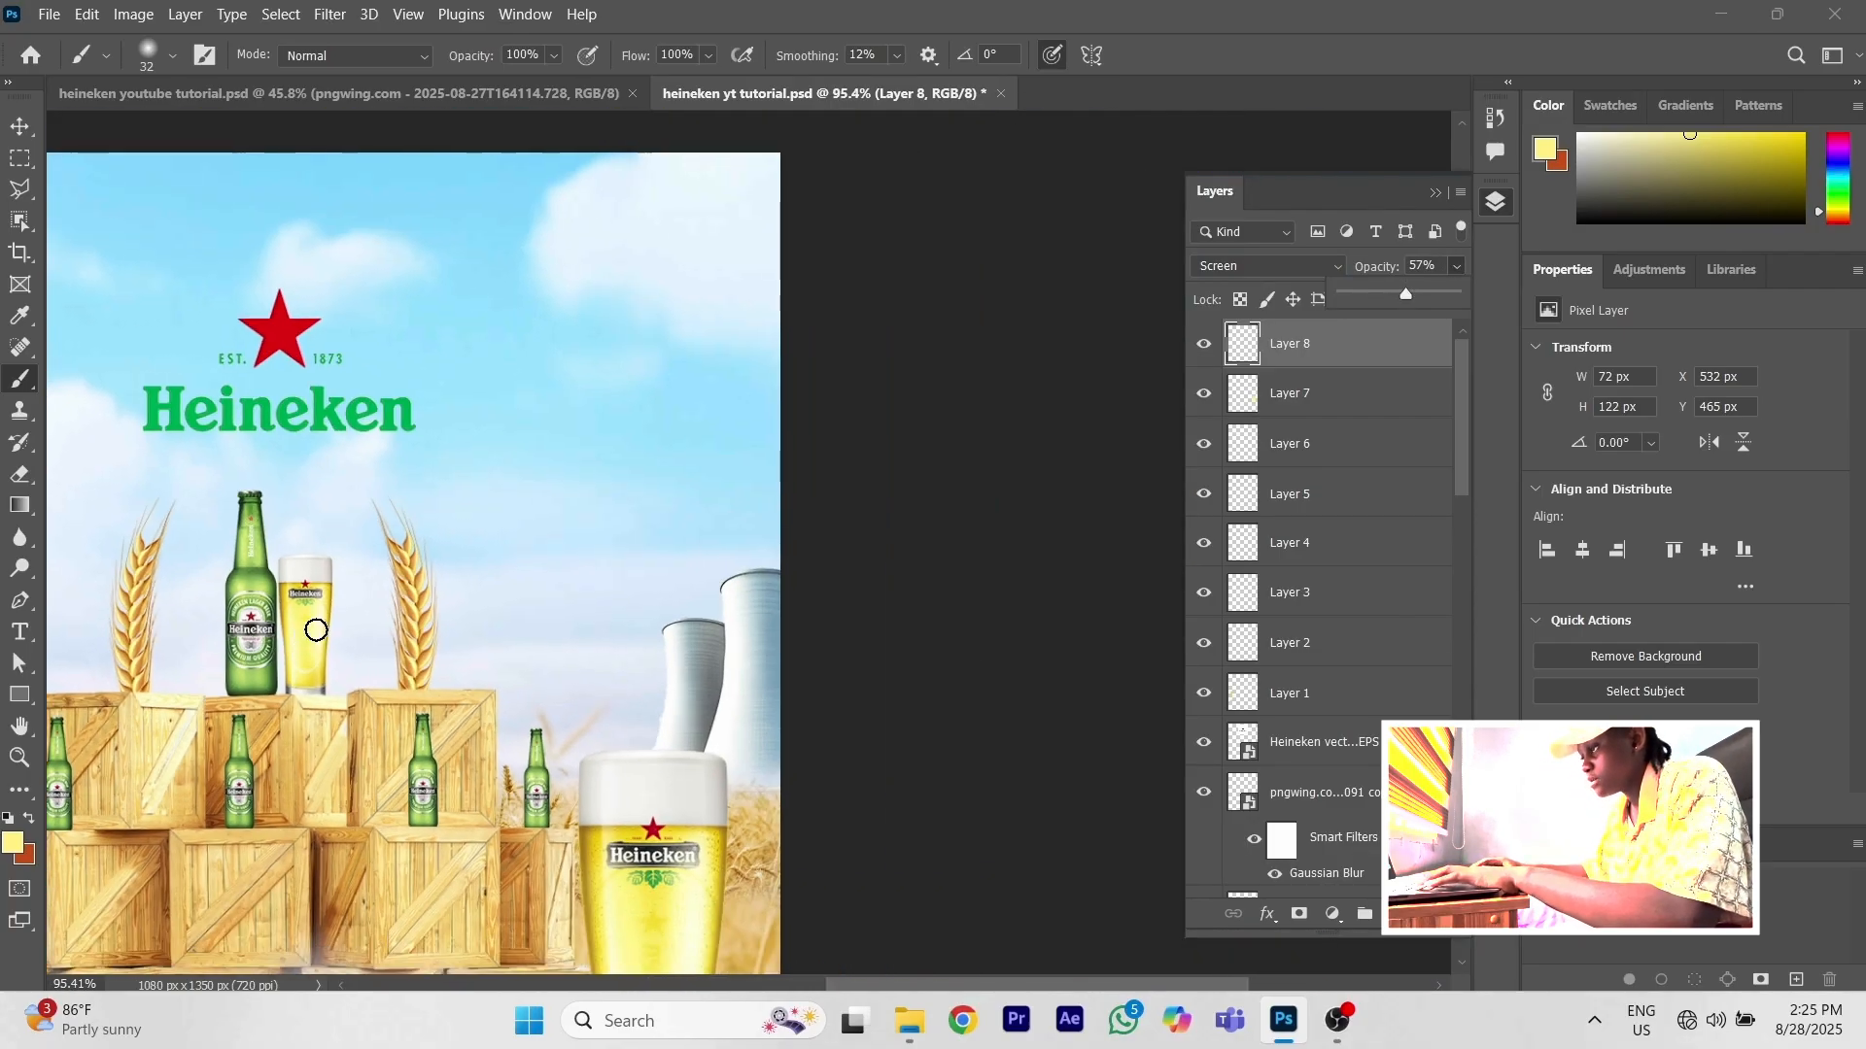
scroll(270, 632, left, 2)
scroll(290, 632, down, 3)
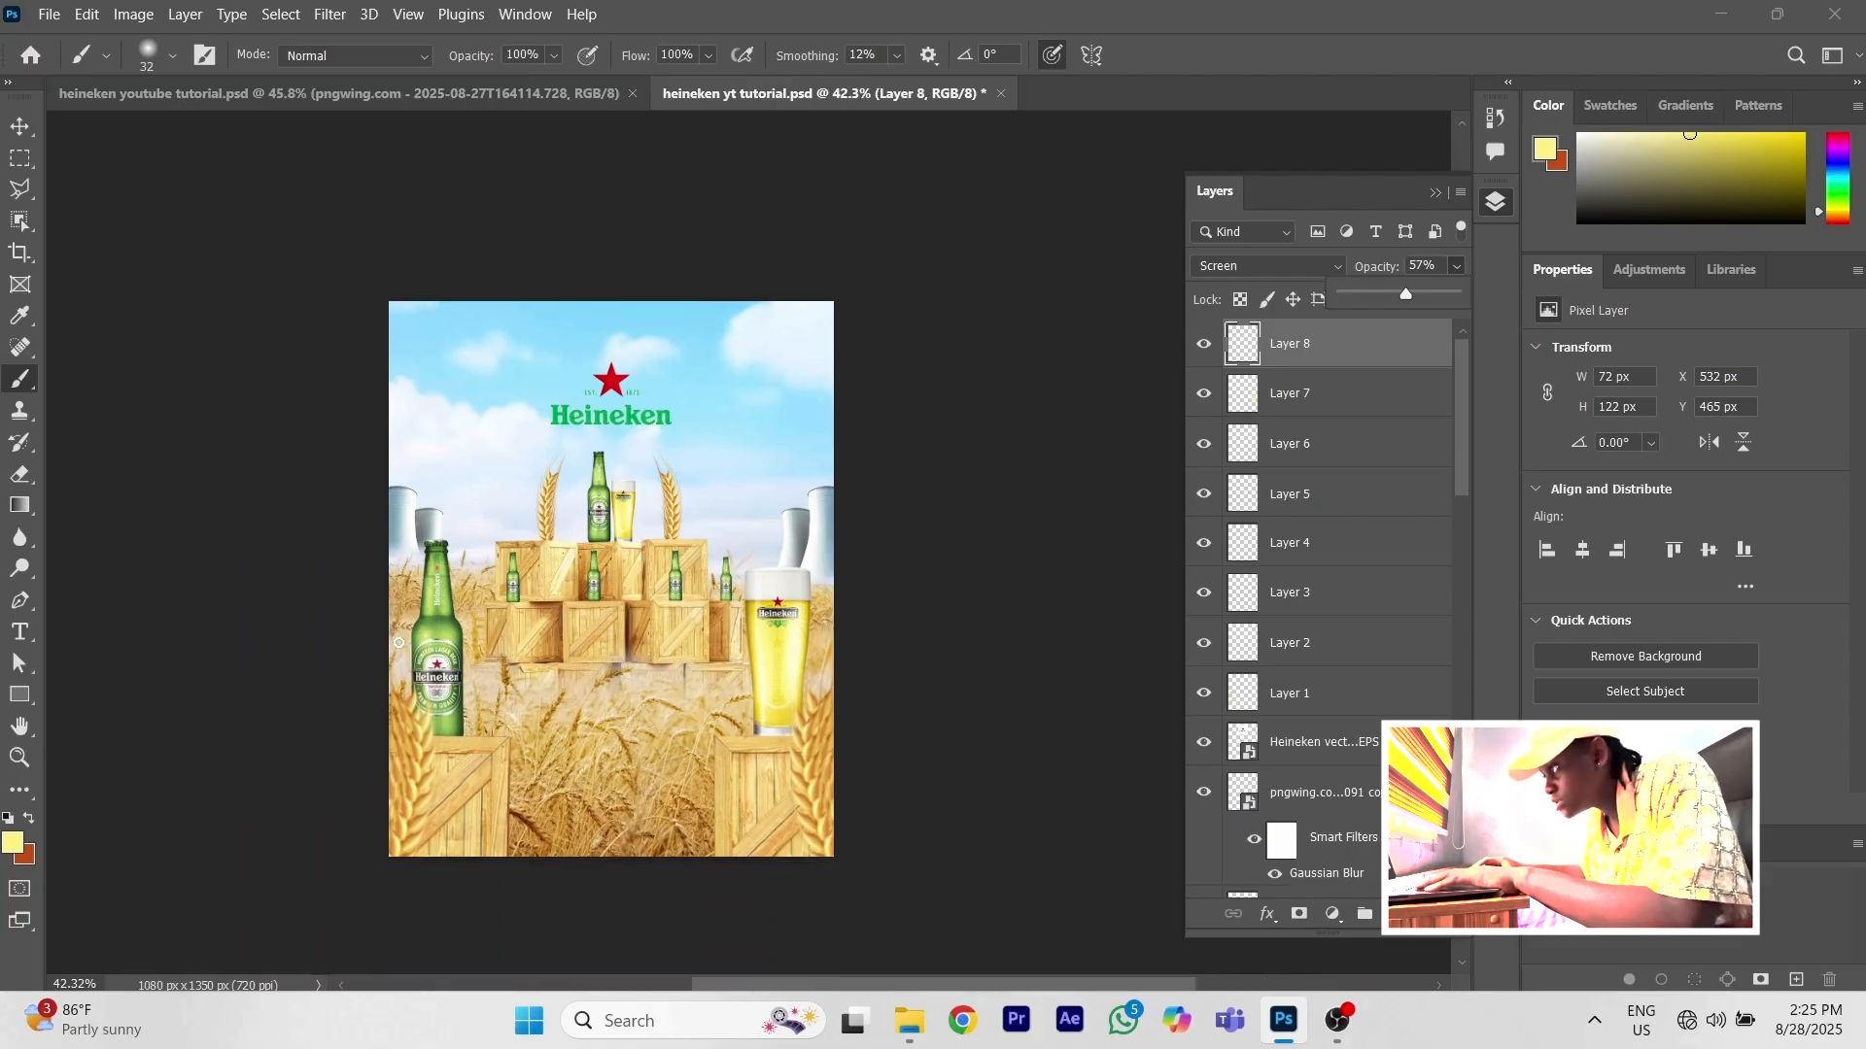
scroll(453, 623, up, 2)
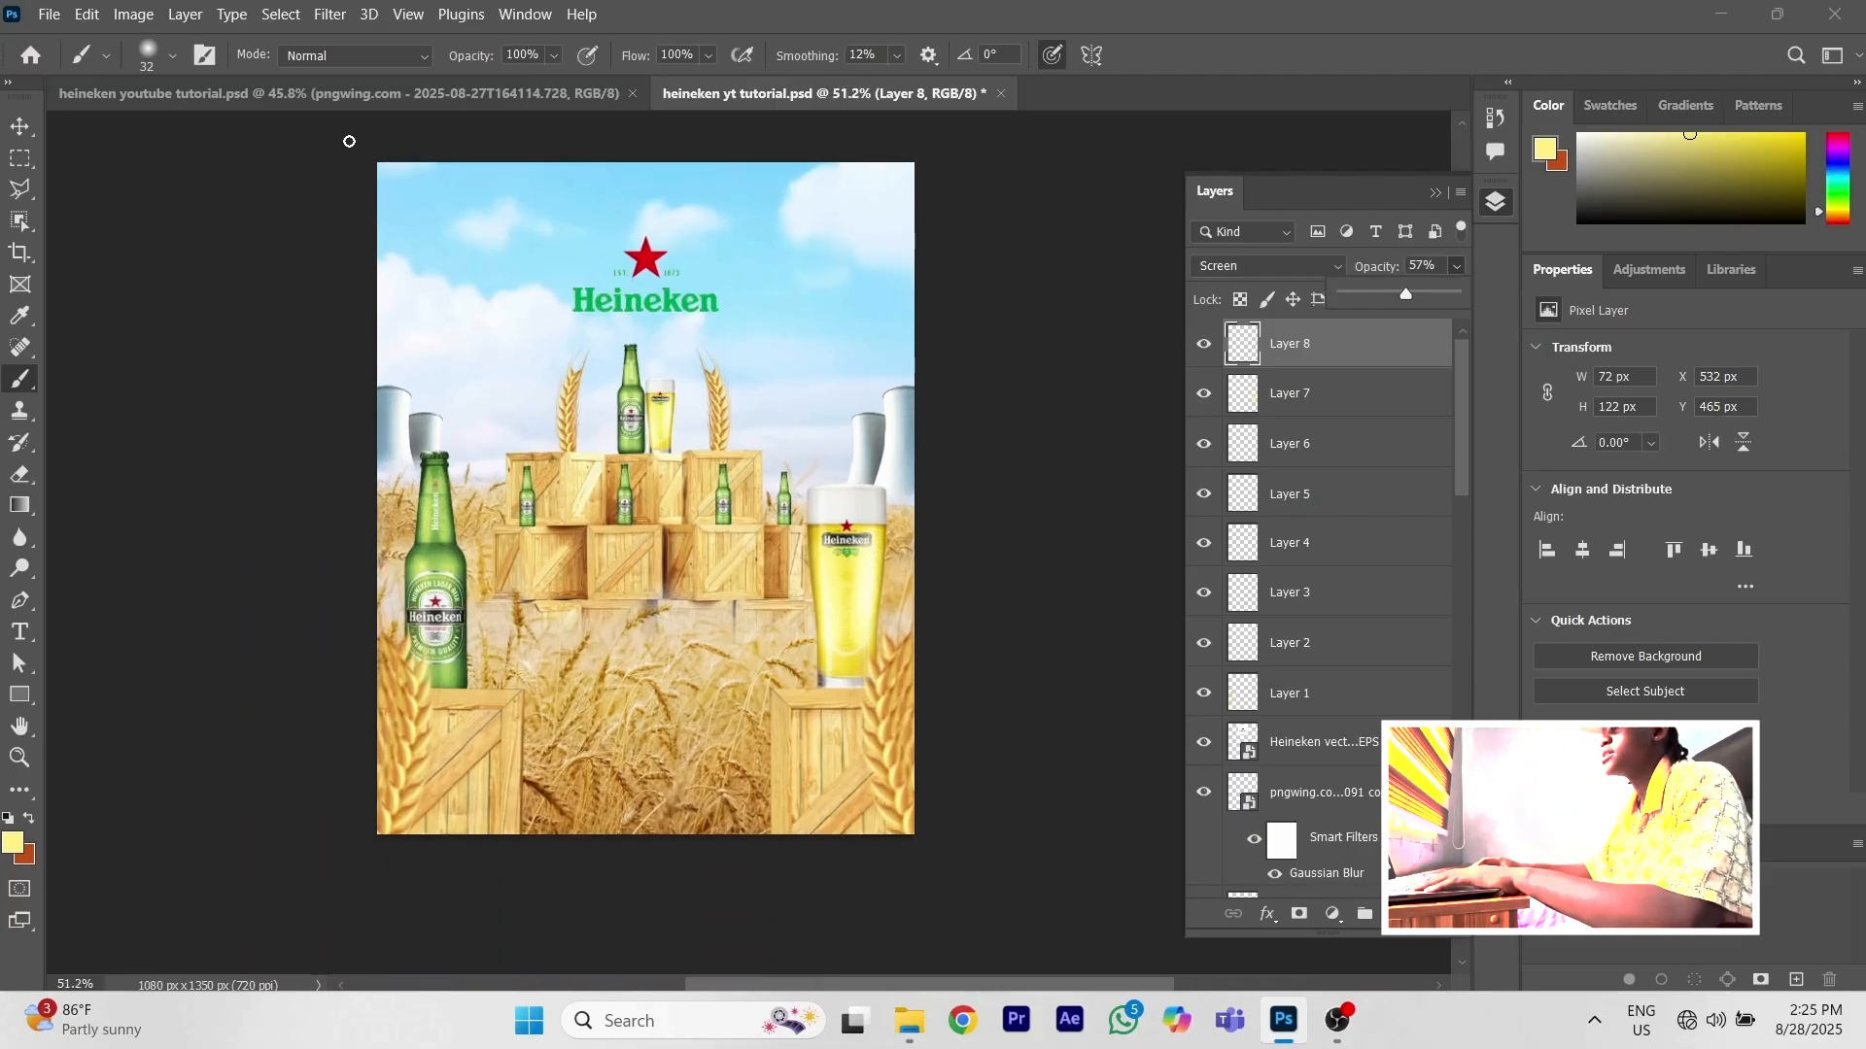
click(379, 94)
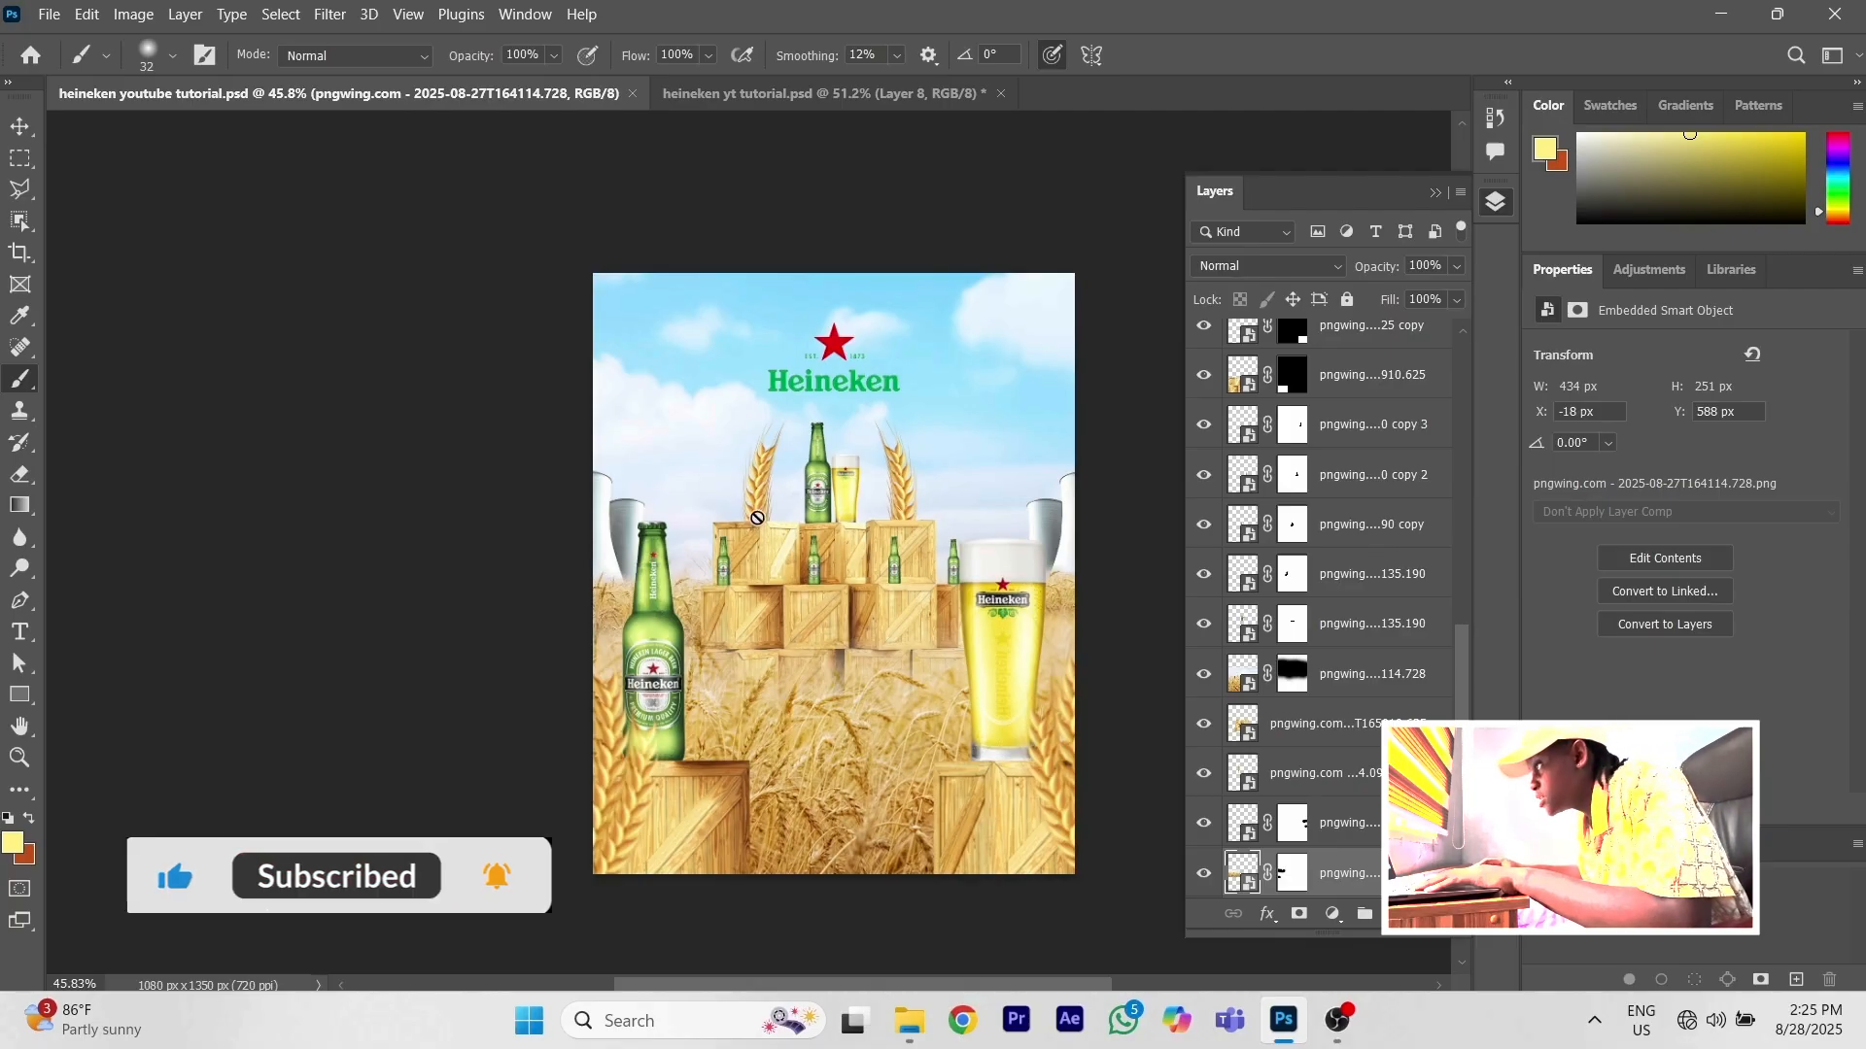
click(710, 93)
key(v)
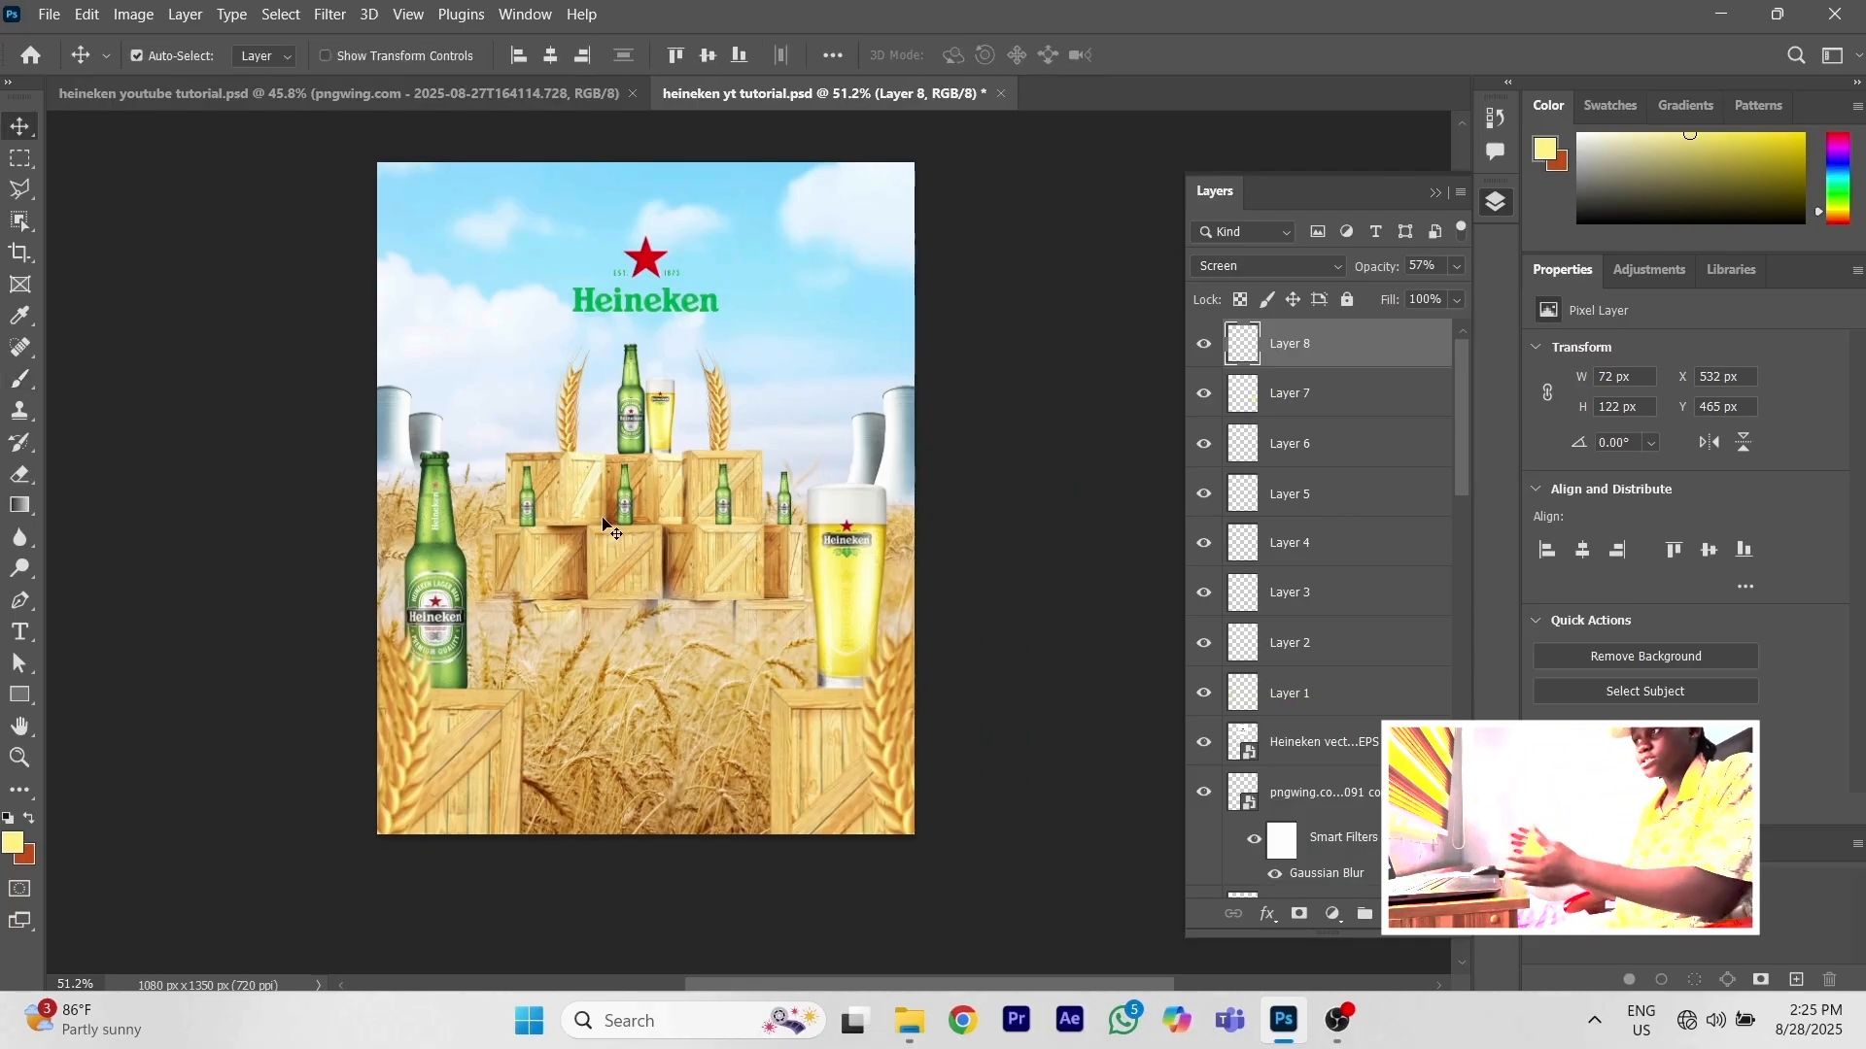